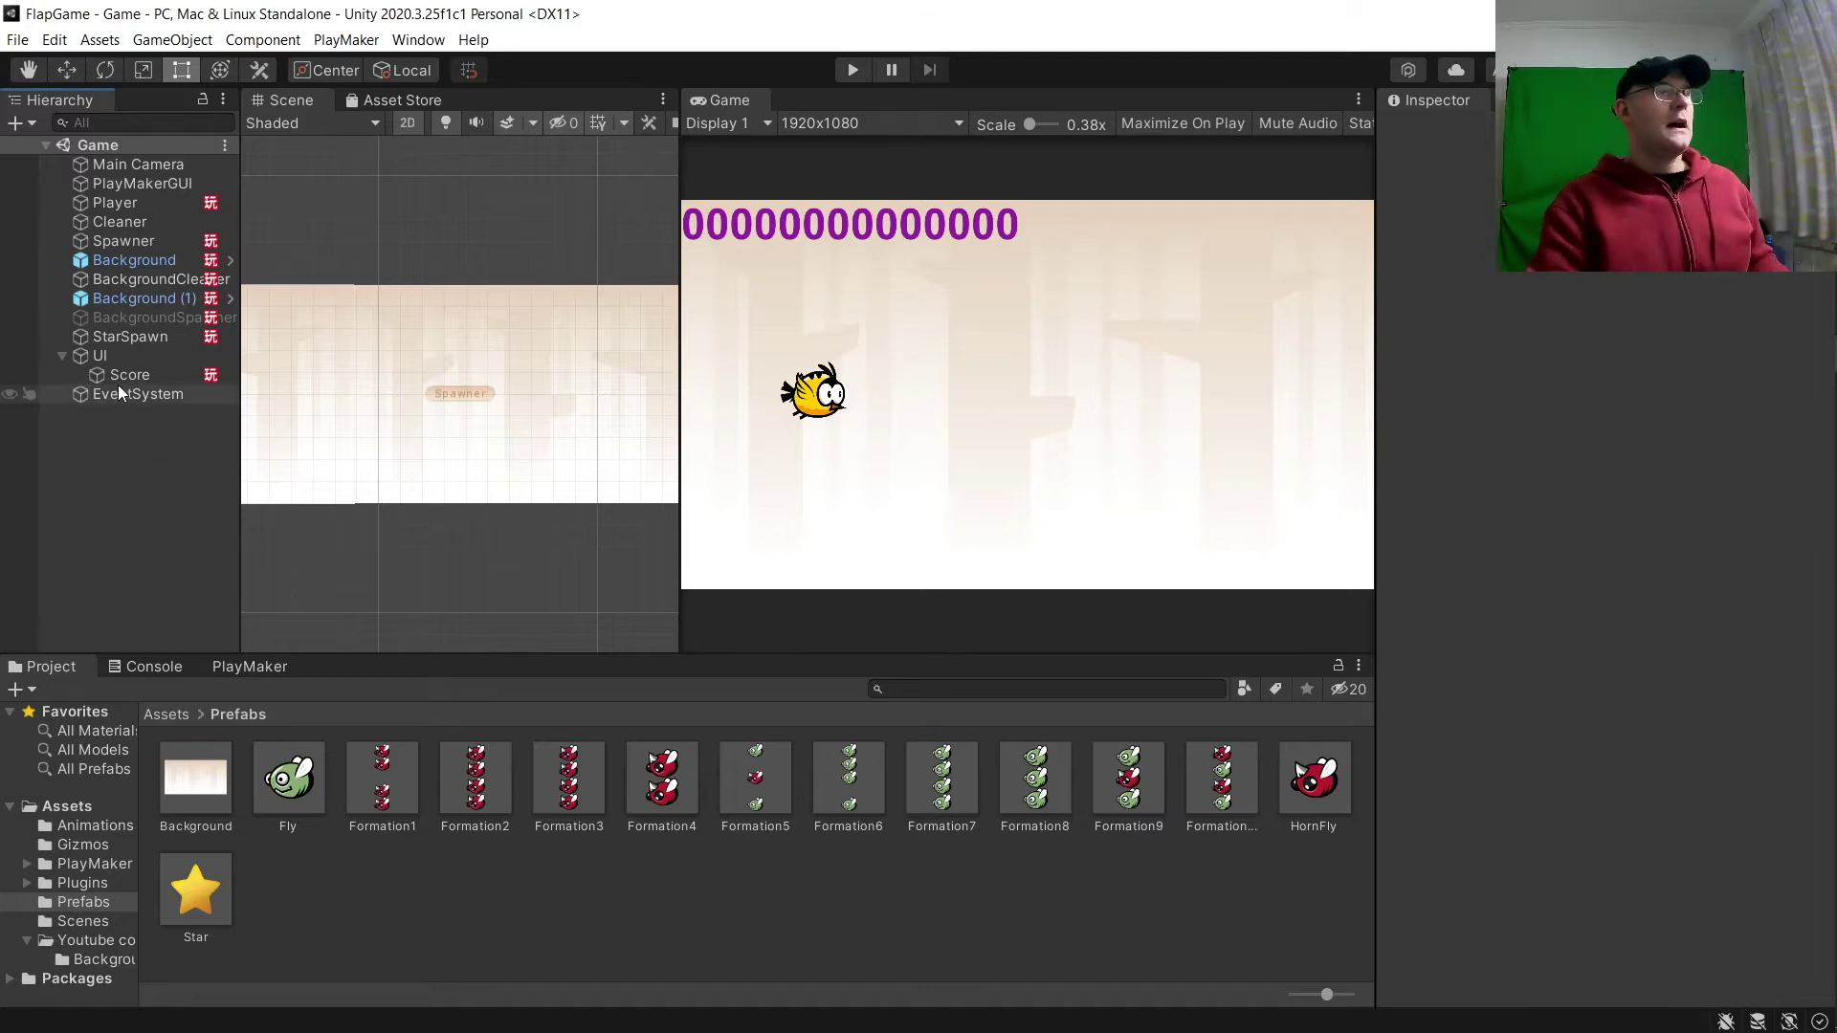
# Add a UI panel as a child of the UI canvas and name it GameOverPanal.
pyautogui.click(146, 354)
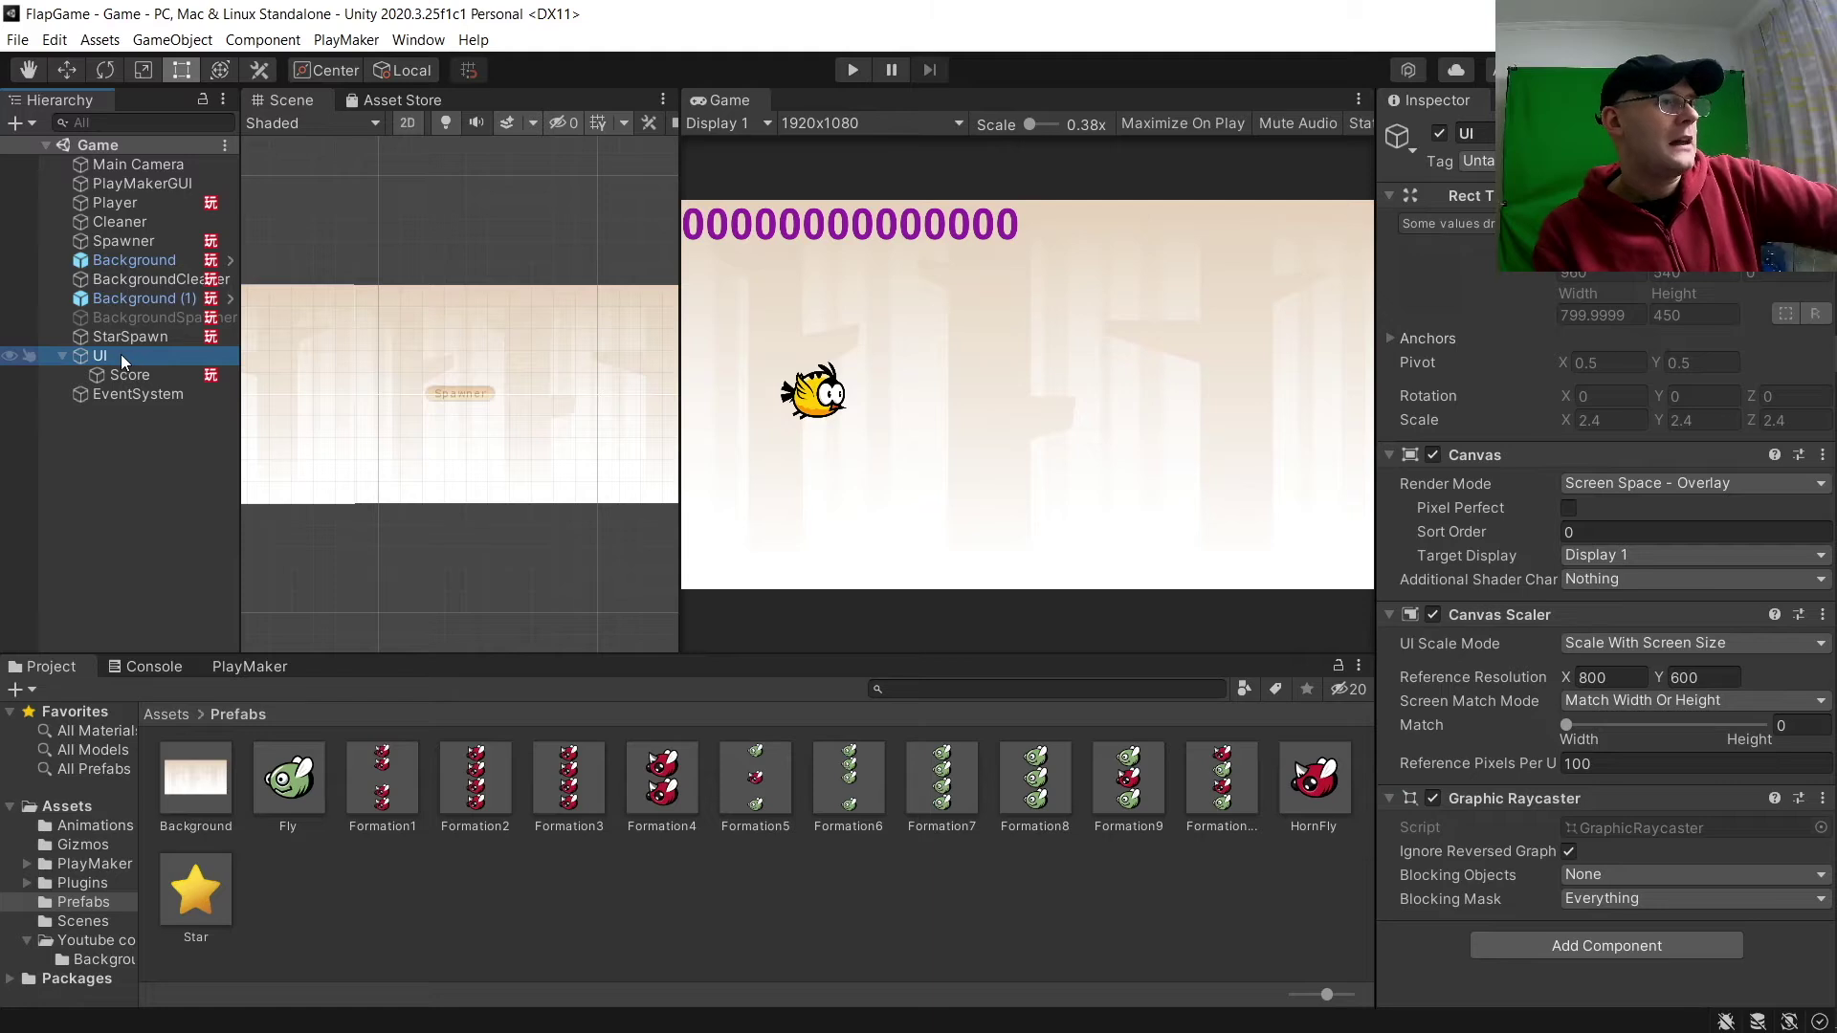
pyautogui.rightClick(105, 354)
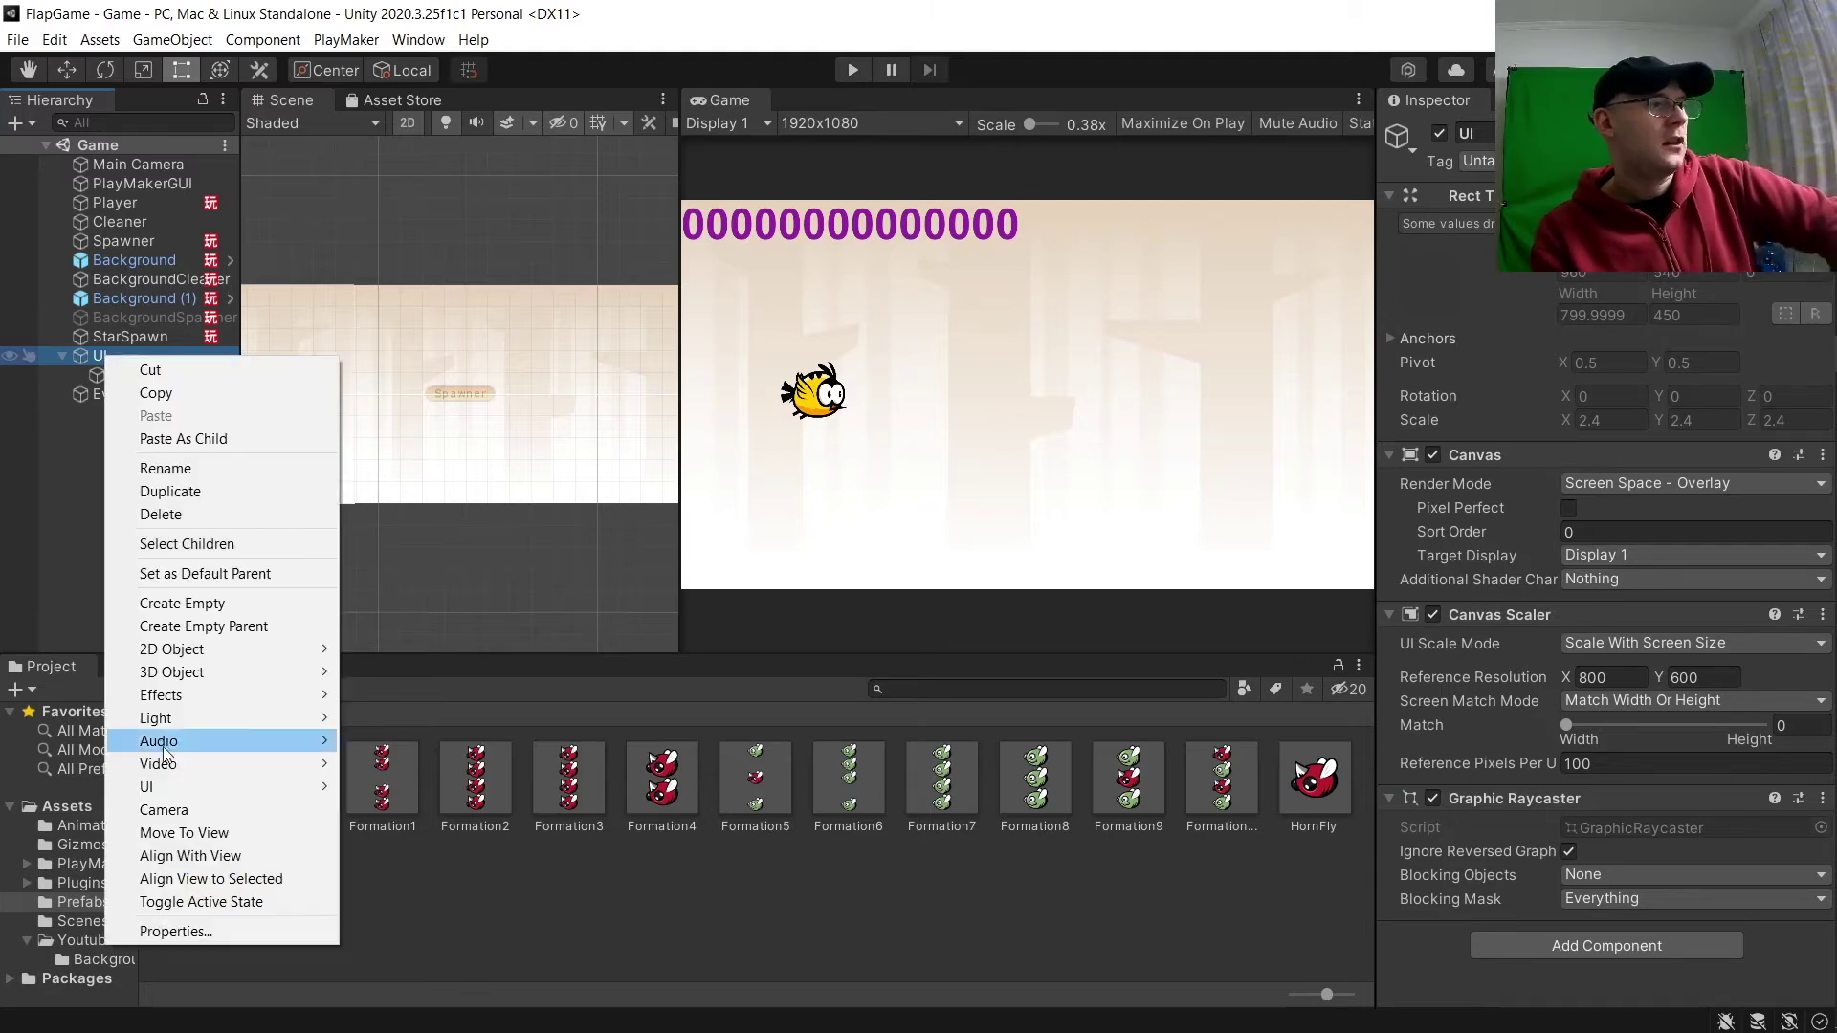
pyautogui.moveTo(158, 786)
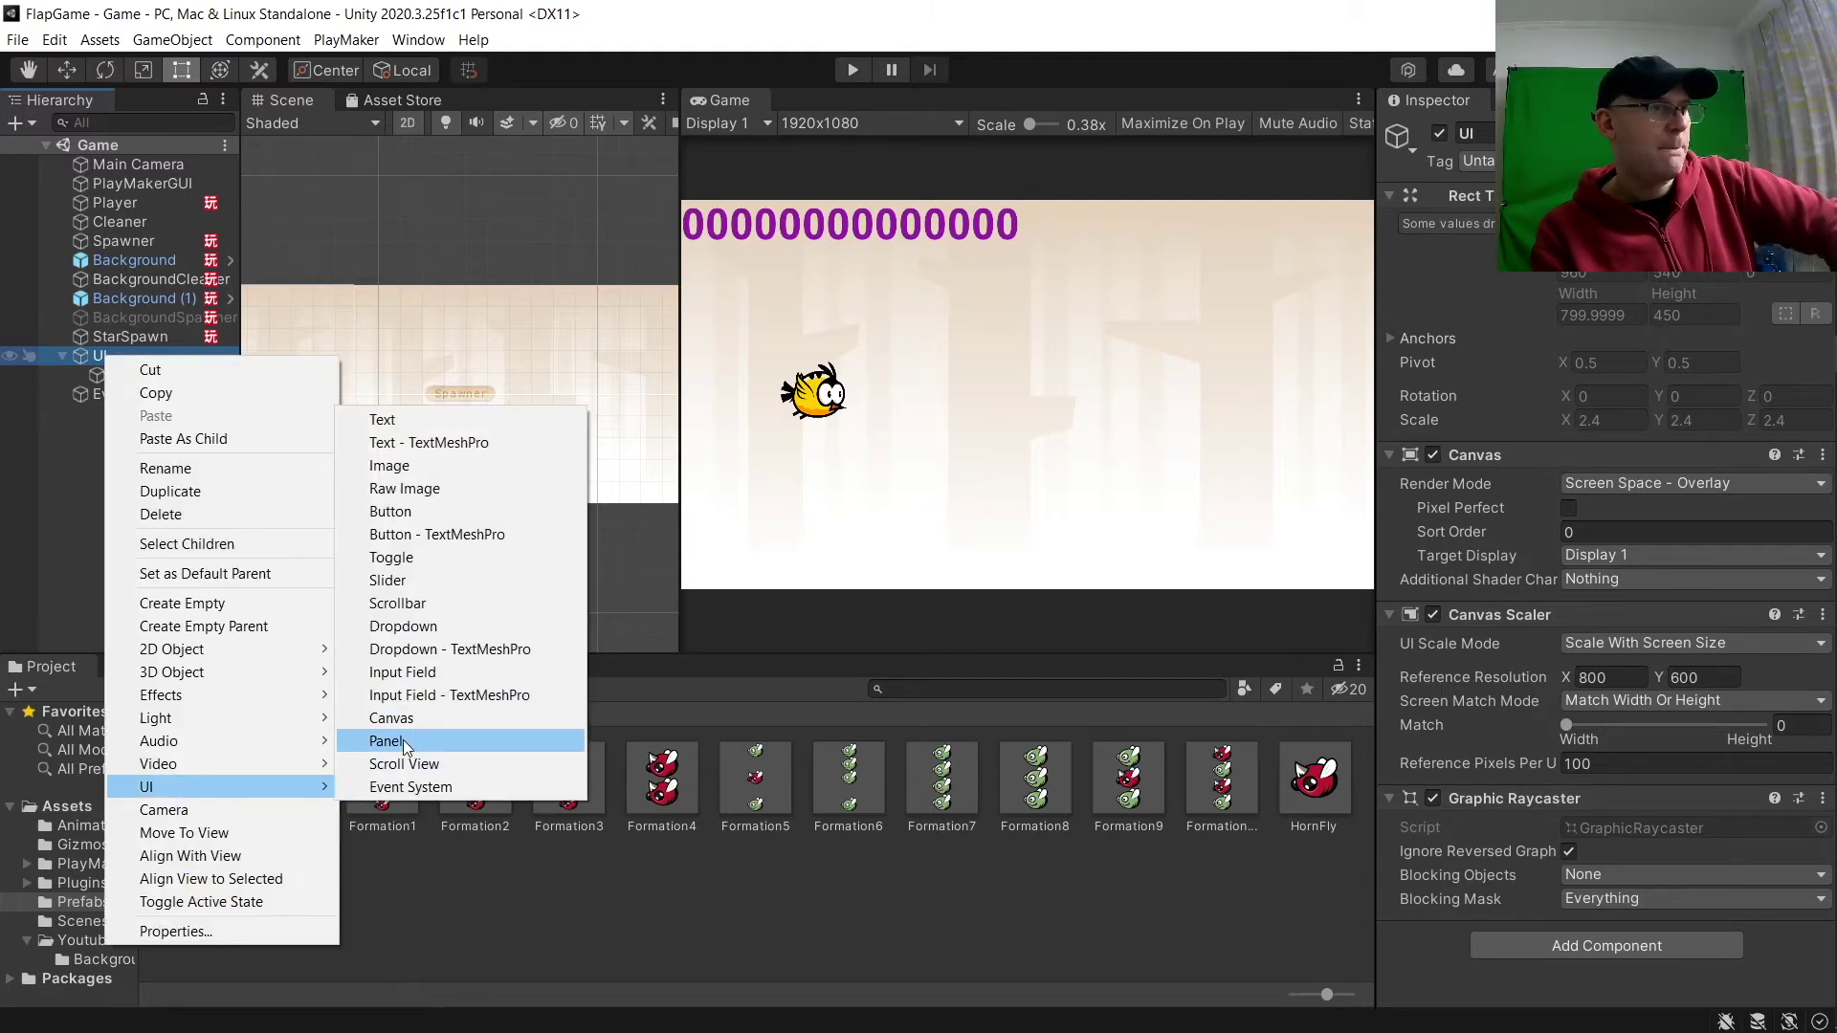
pyautogui.click(401, 742)
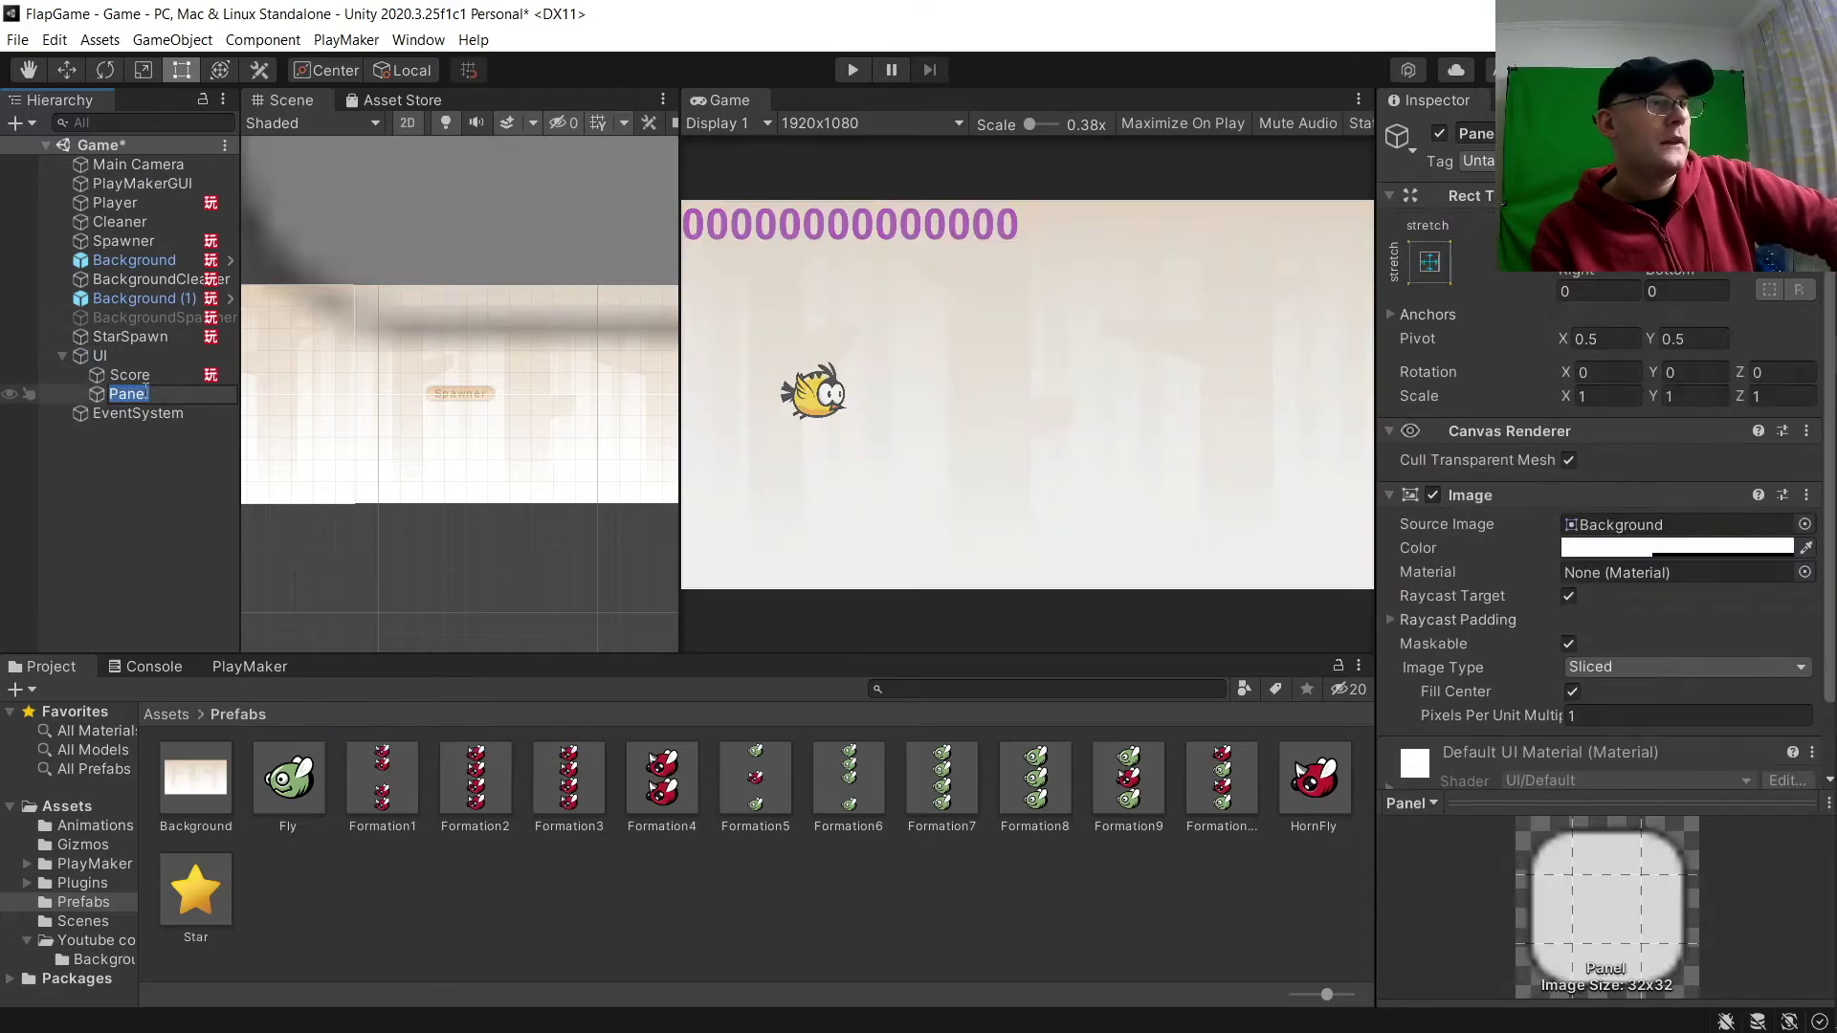
pyautogui.write('GameOver')
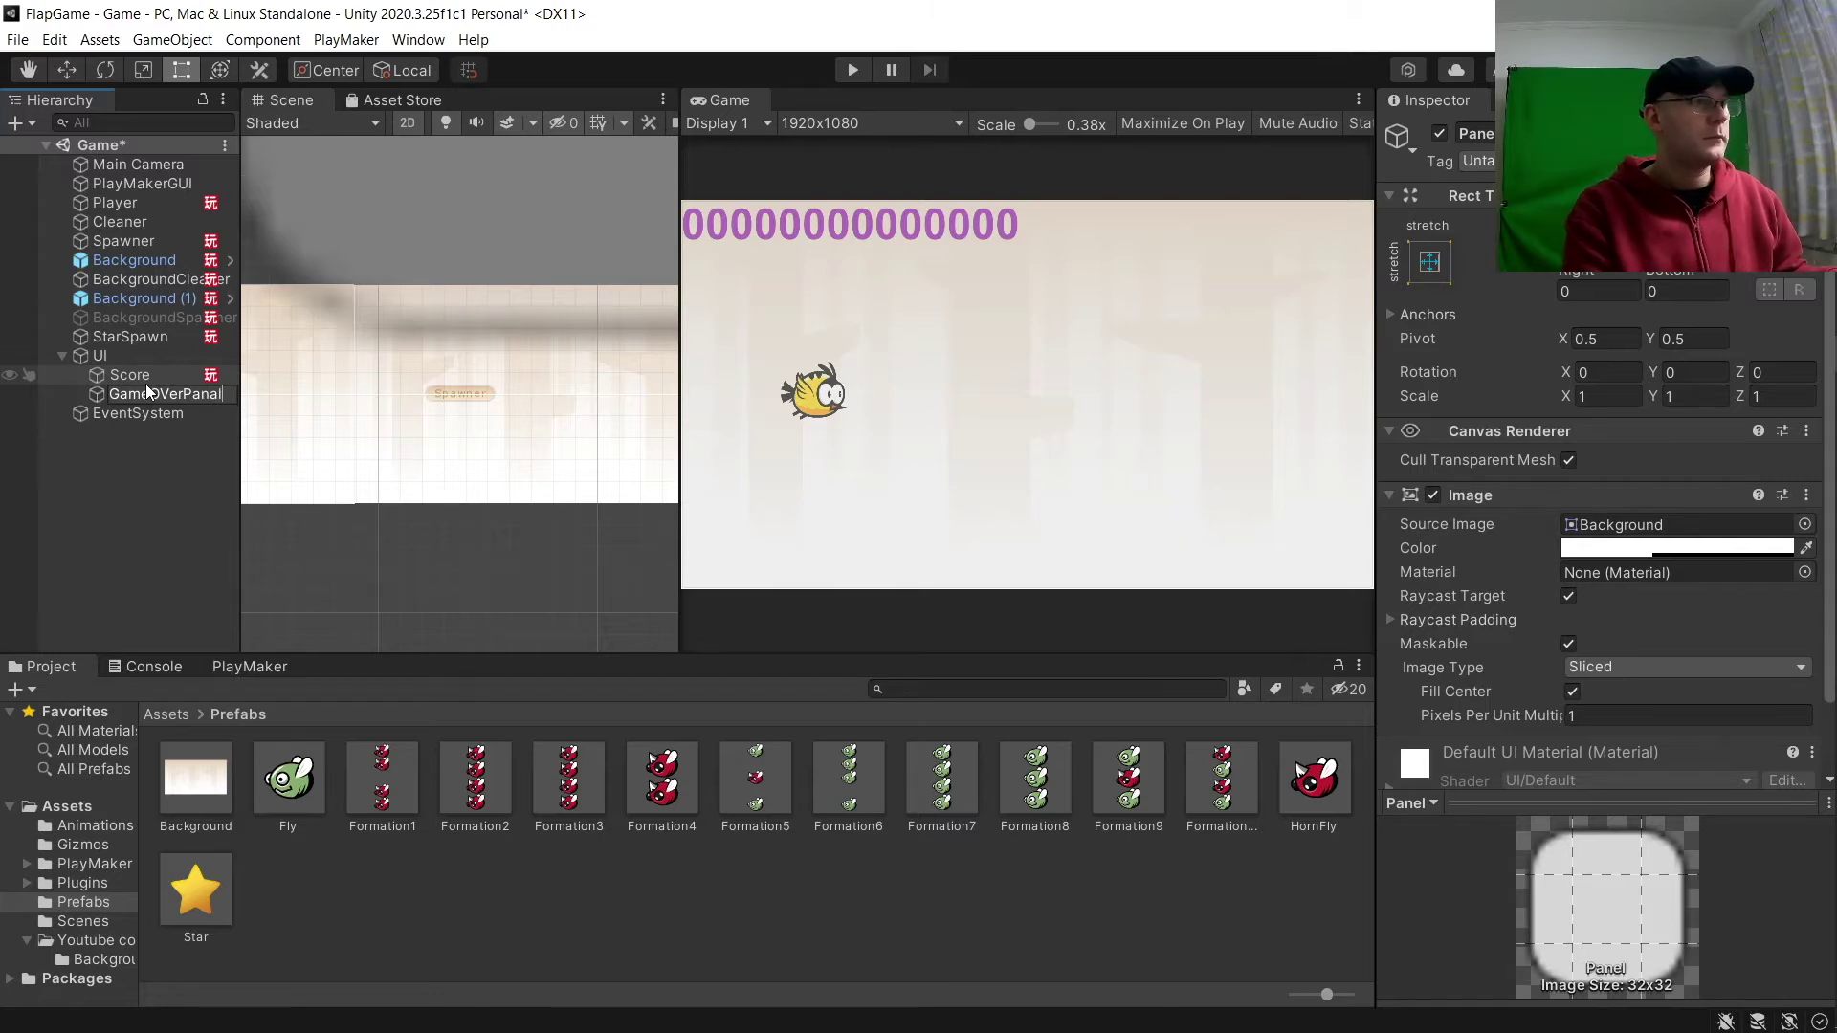
pyautogui.write('Panal')
pyautogui.press('Return')
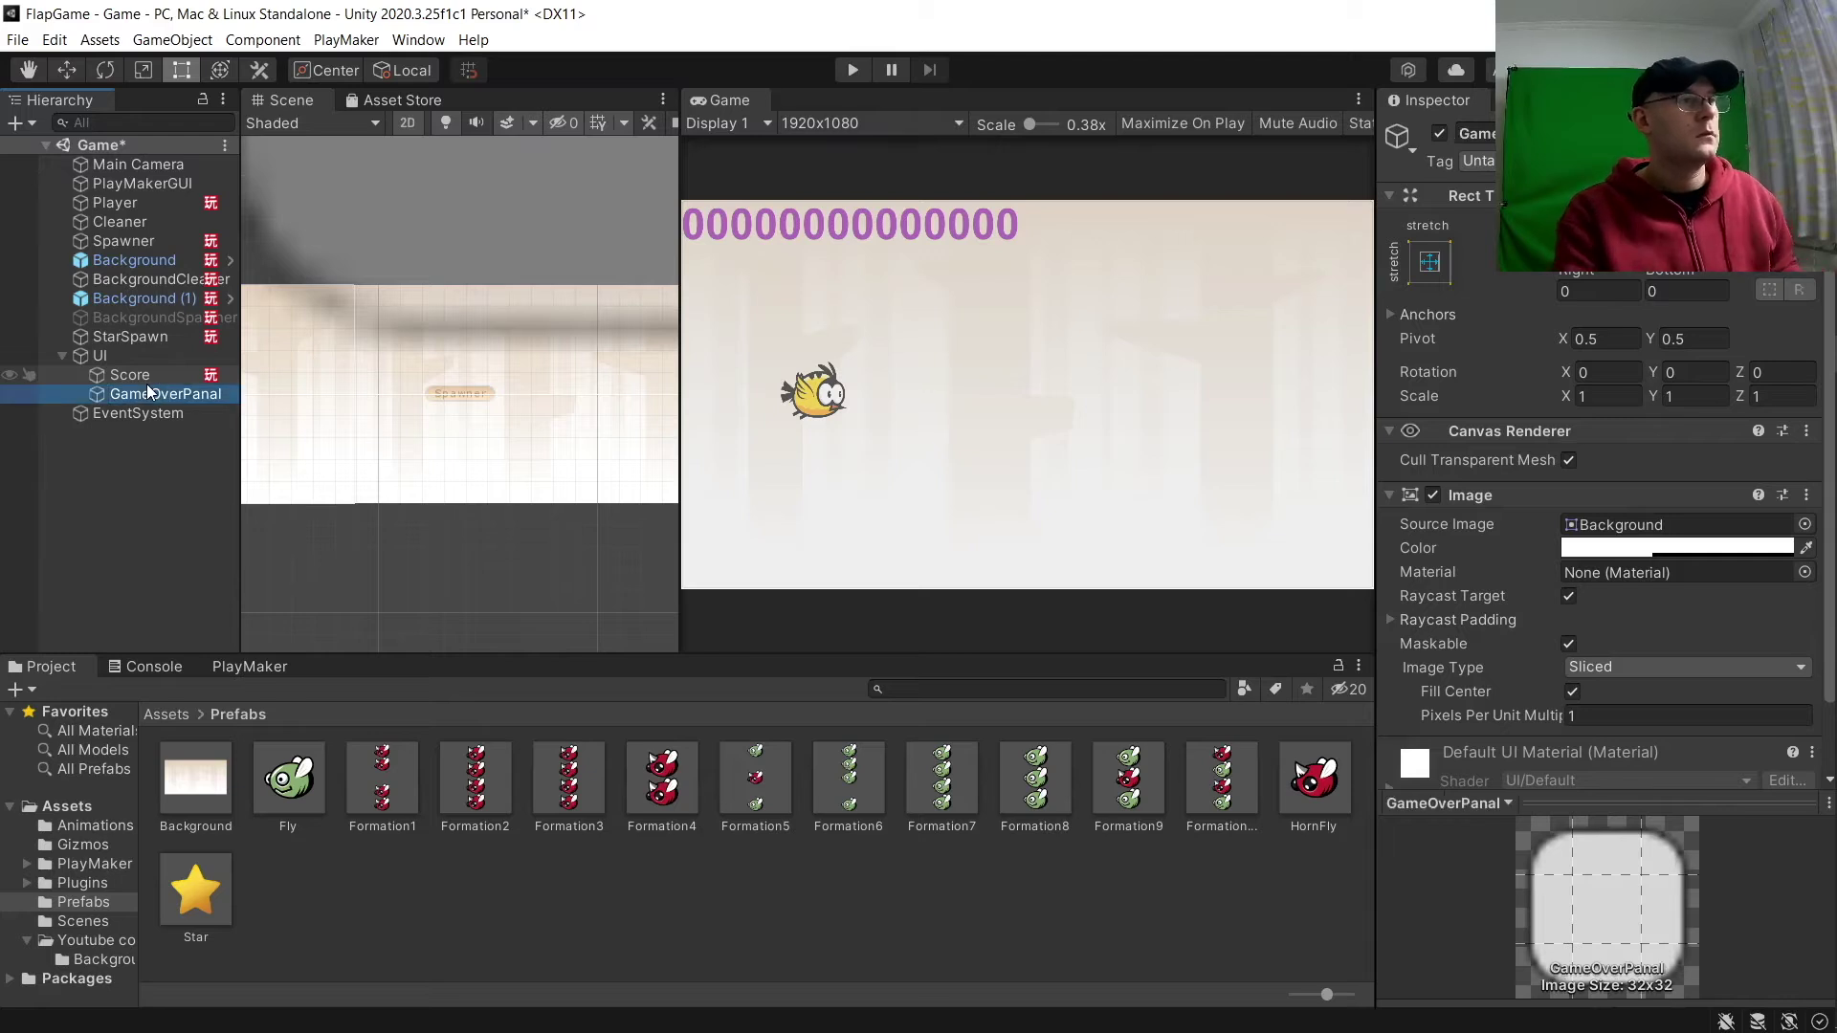
# Set the GameOverPanal image color to dark red B70000 with an alpha of 197.
pyautogui.doubleClick(171, 395)
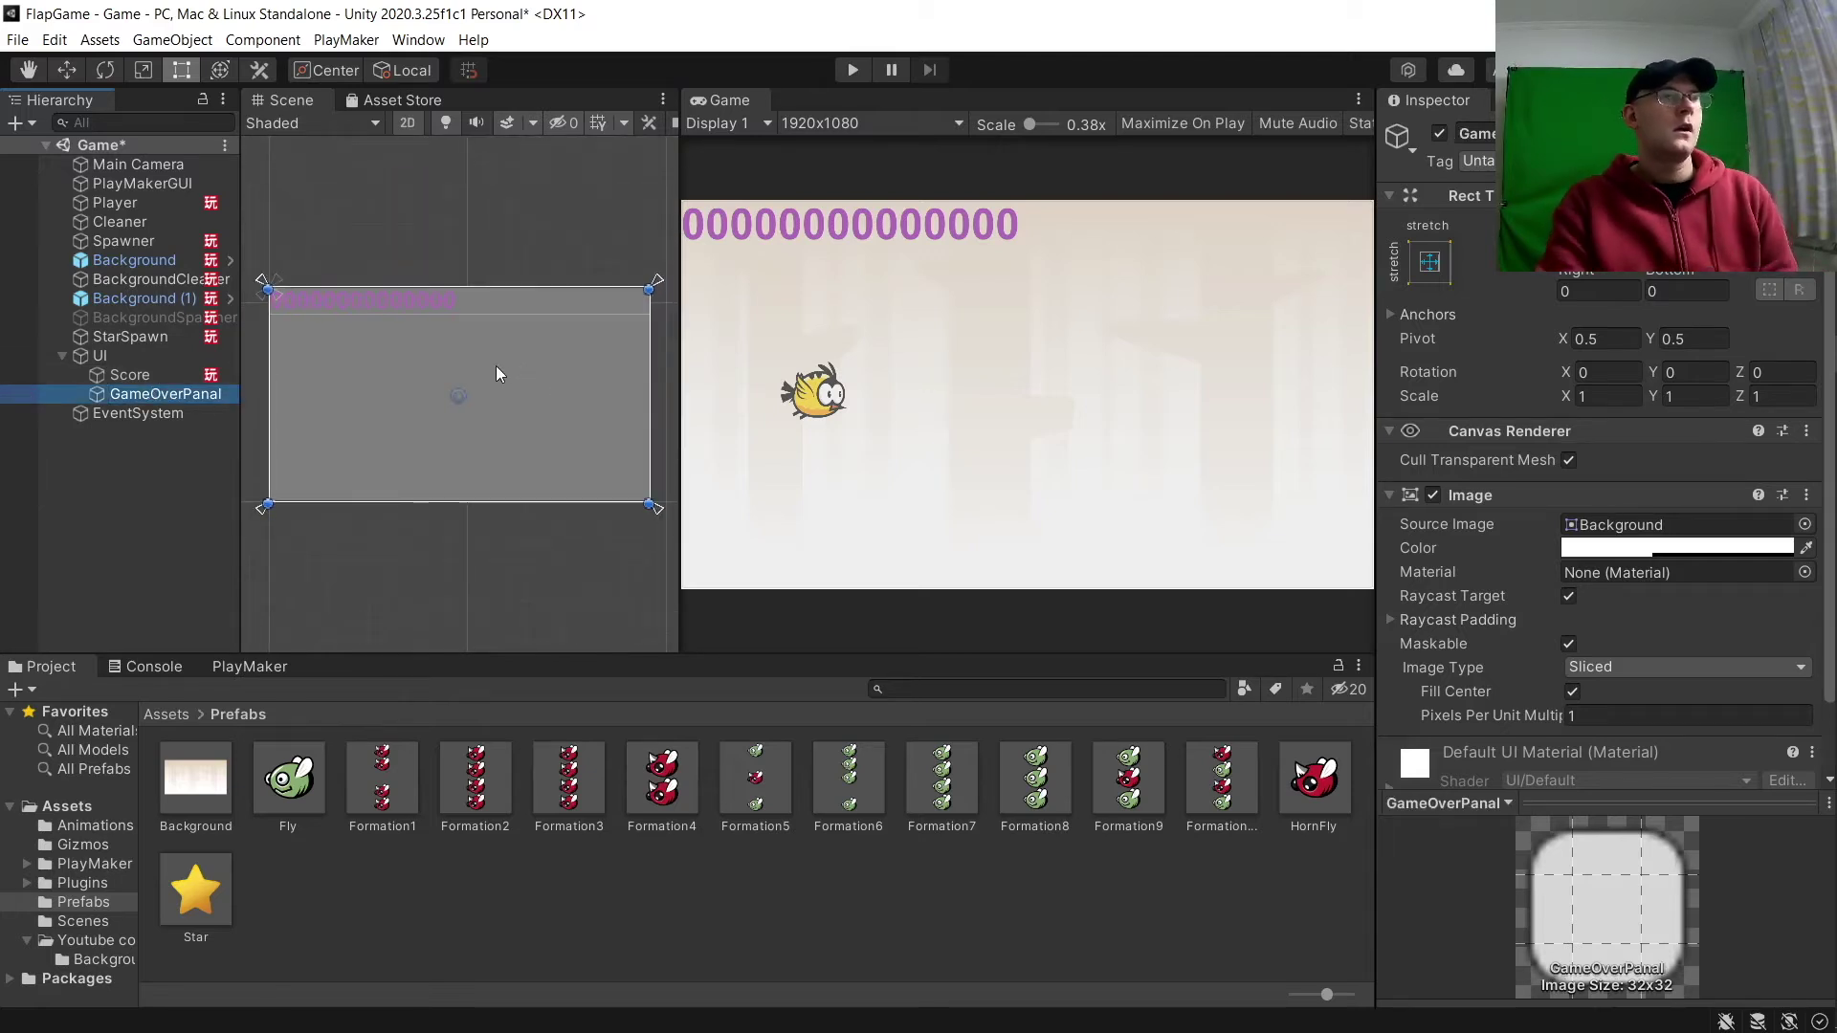
pyautogui.click(522, 248)
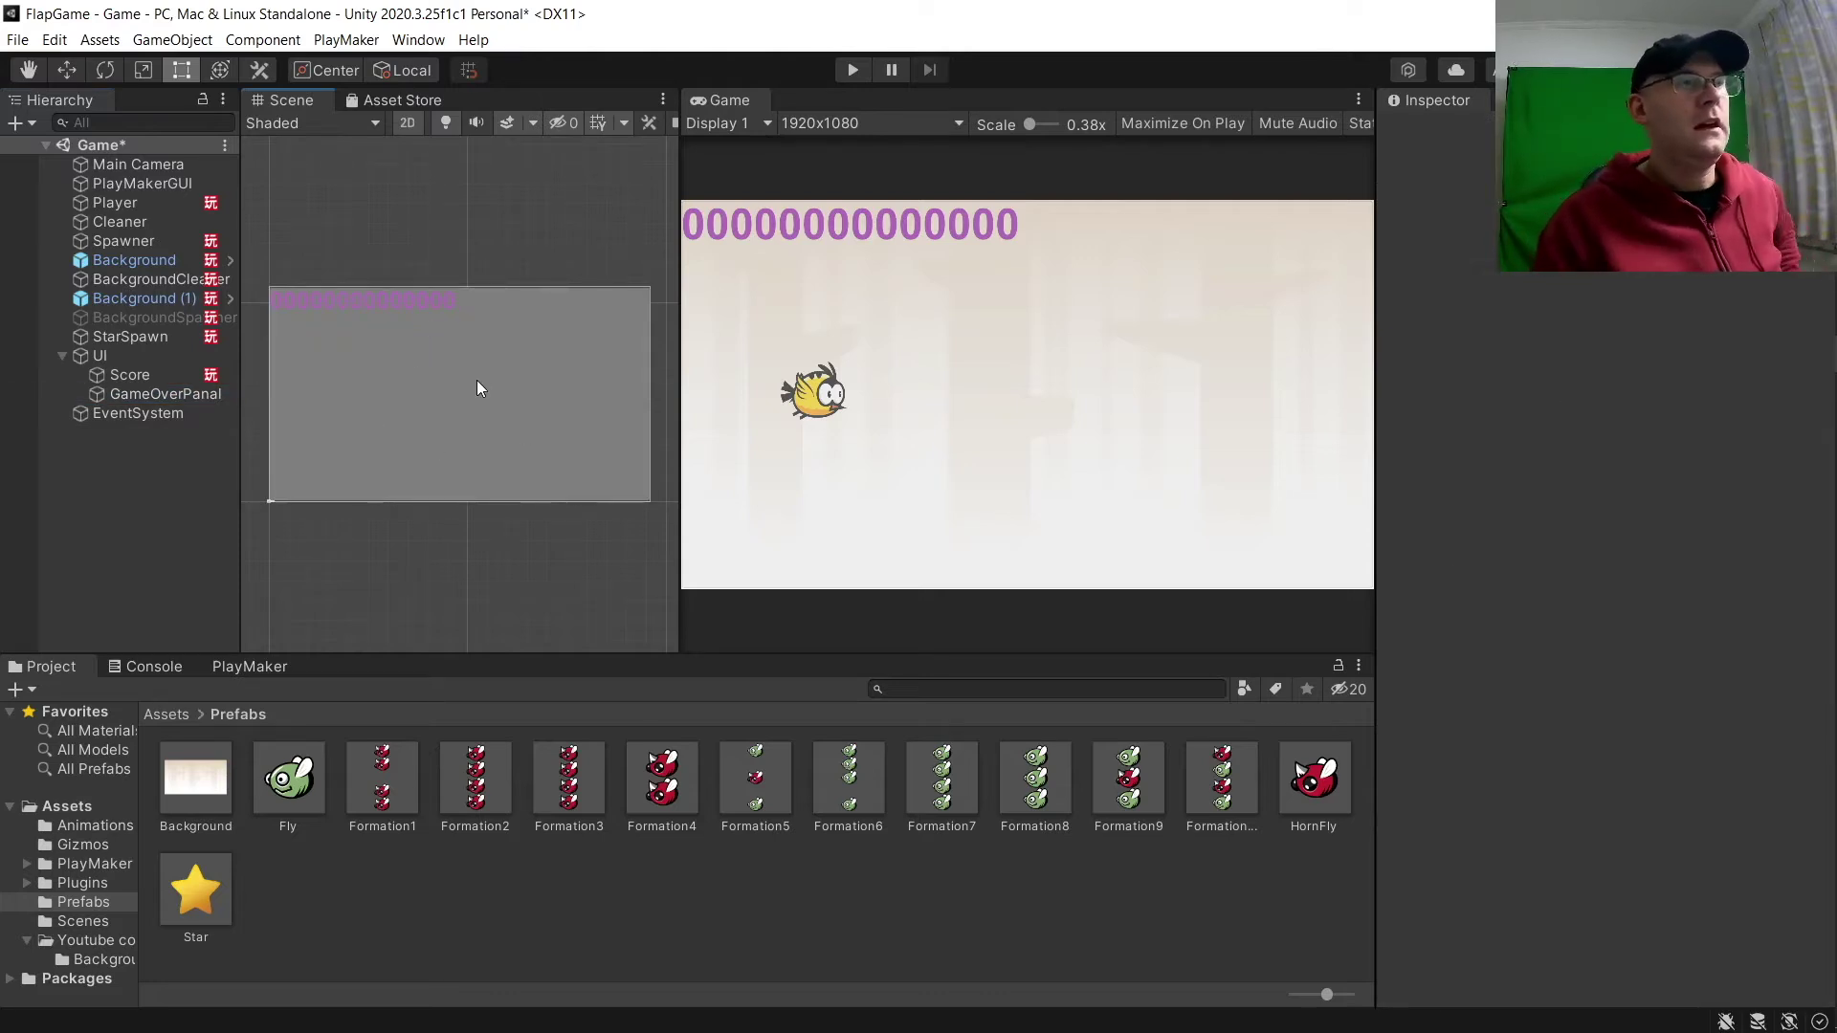
pyautogui.click(467, 404)
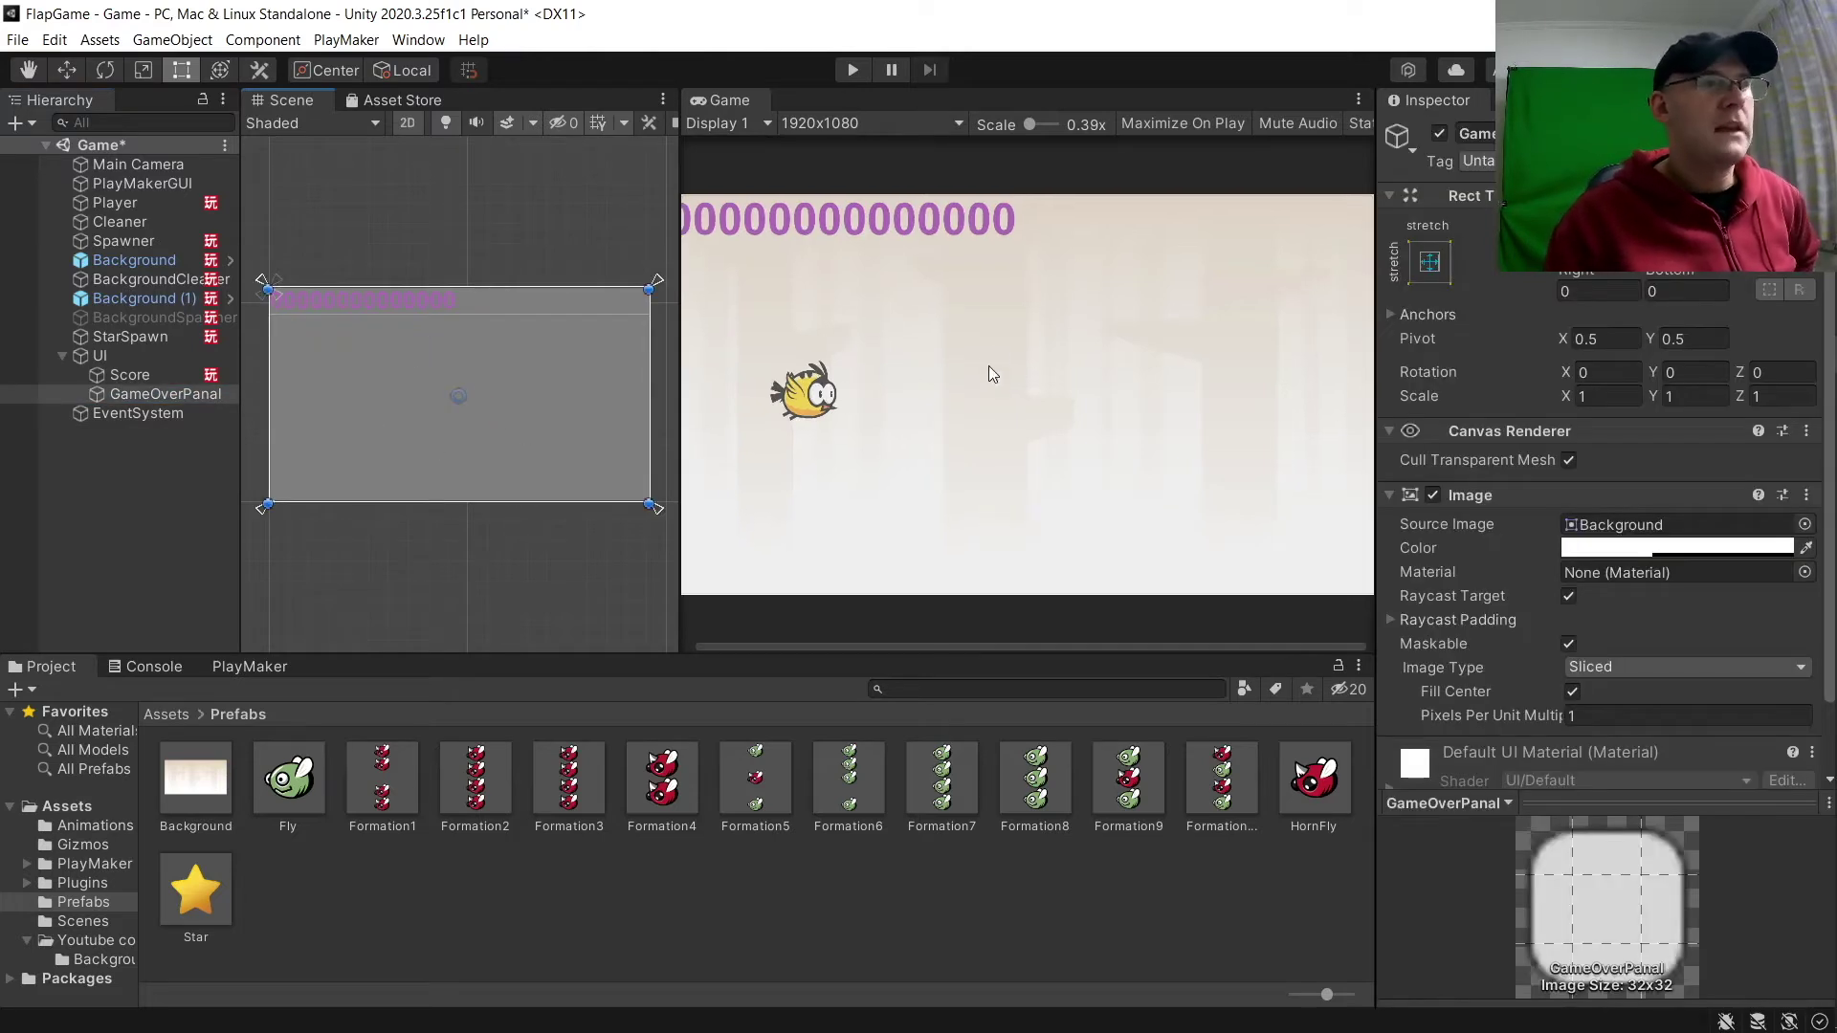
pyautogui.click(1619, 548)
pyautogui.moveTo(1711, 605); pyautogui.dragTo(1803, 574)
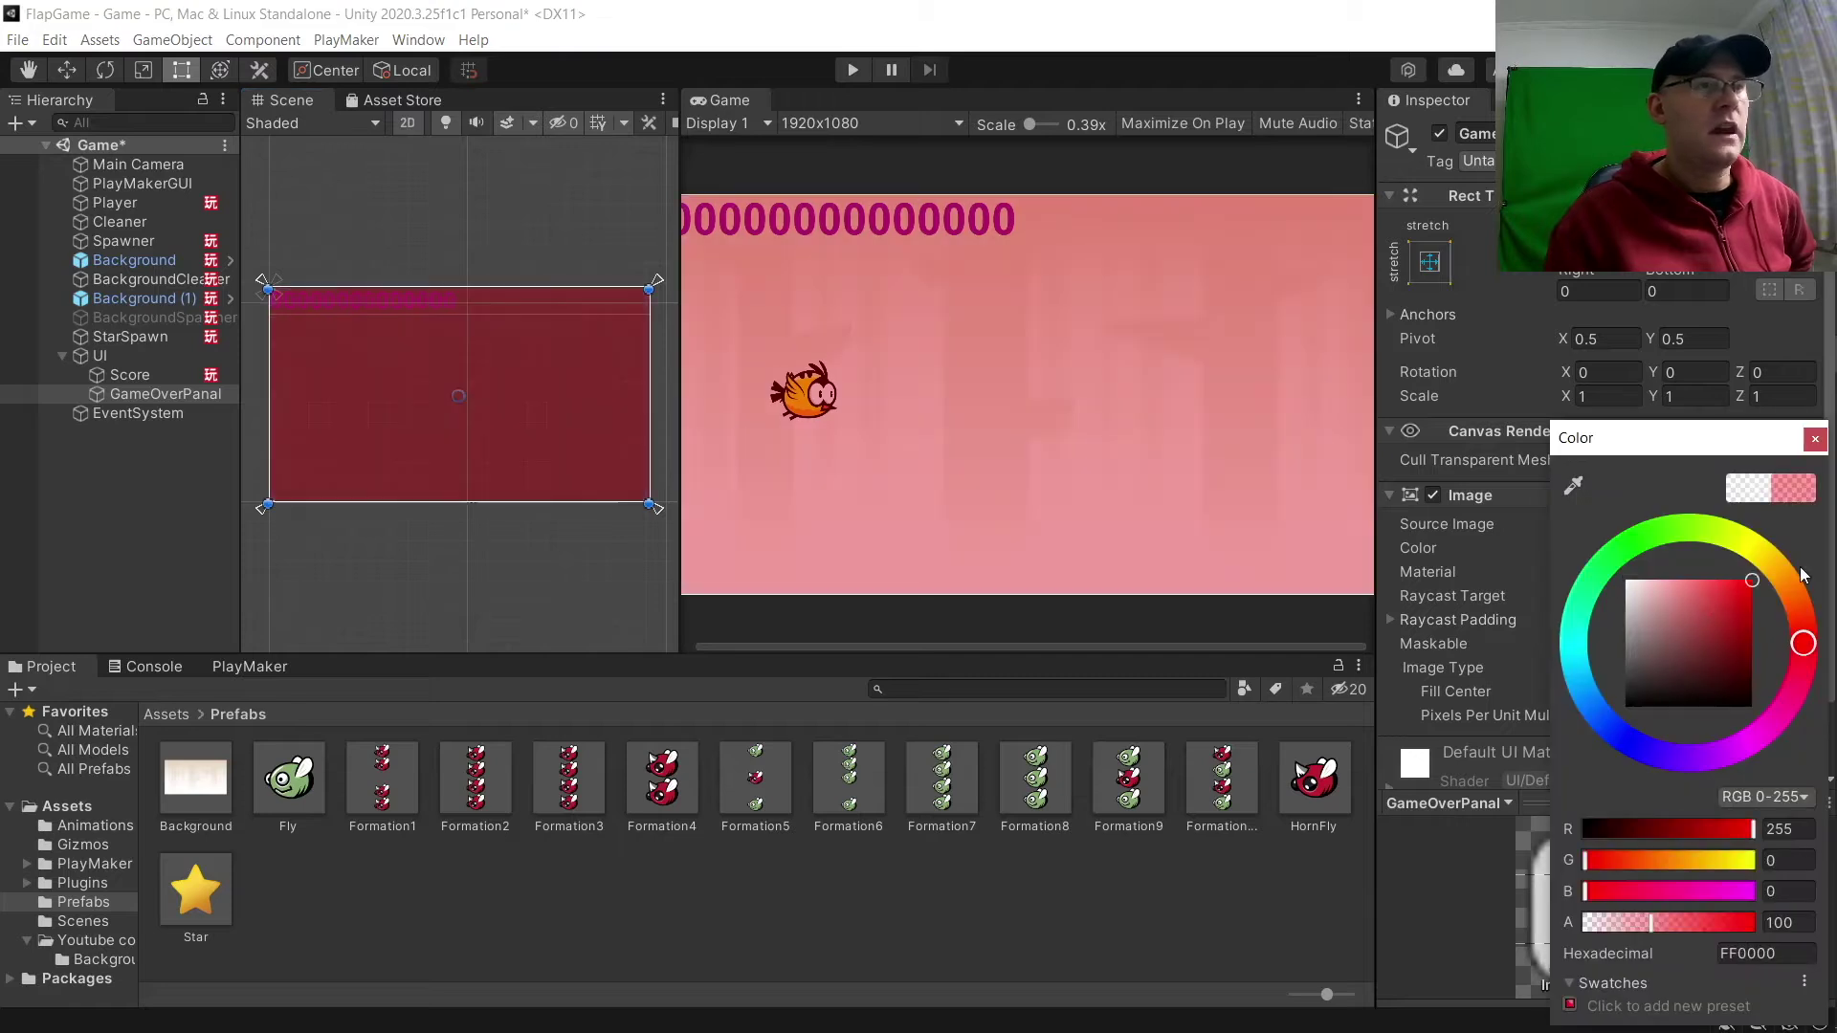
pyautogui.moveTo(1834, 565)
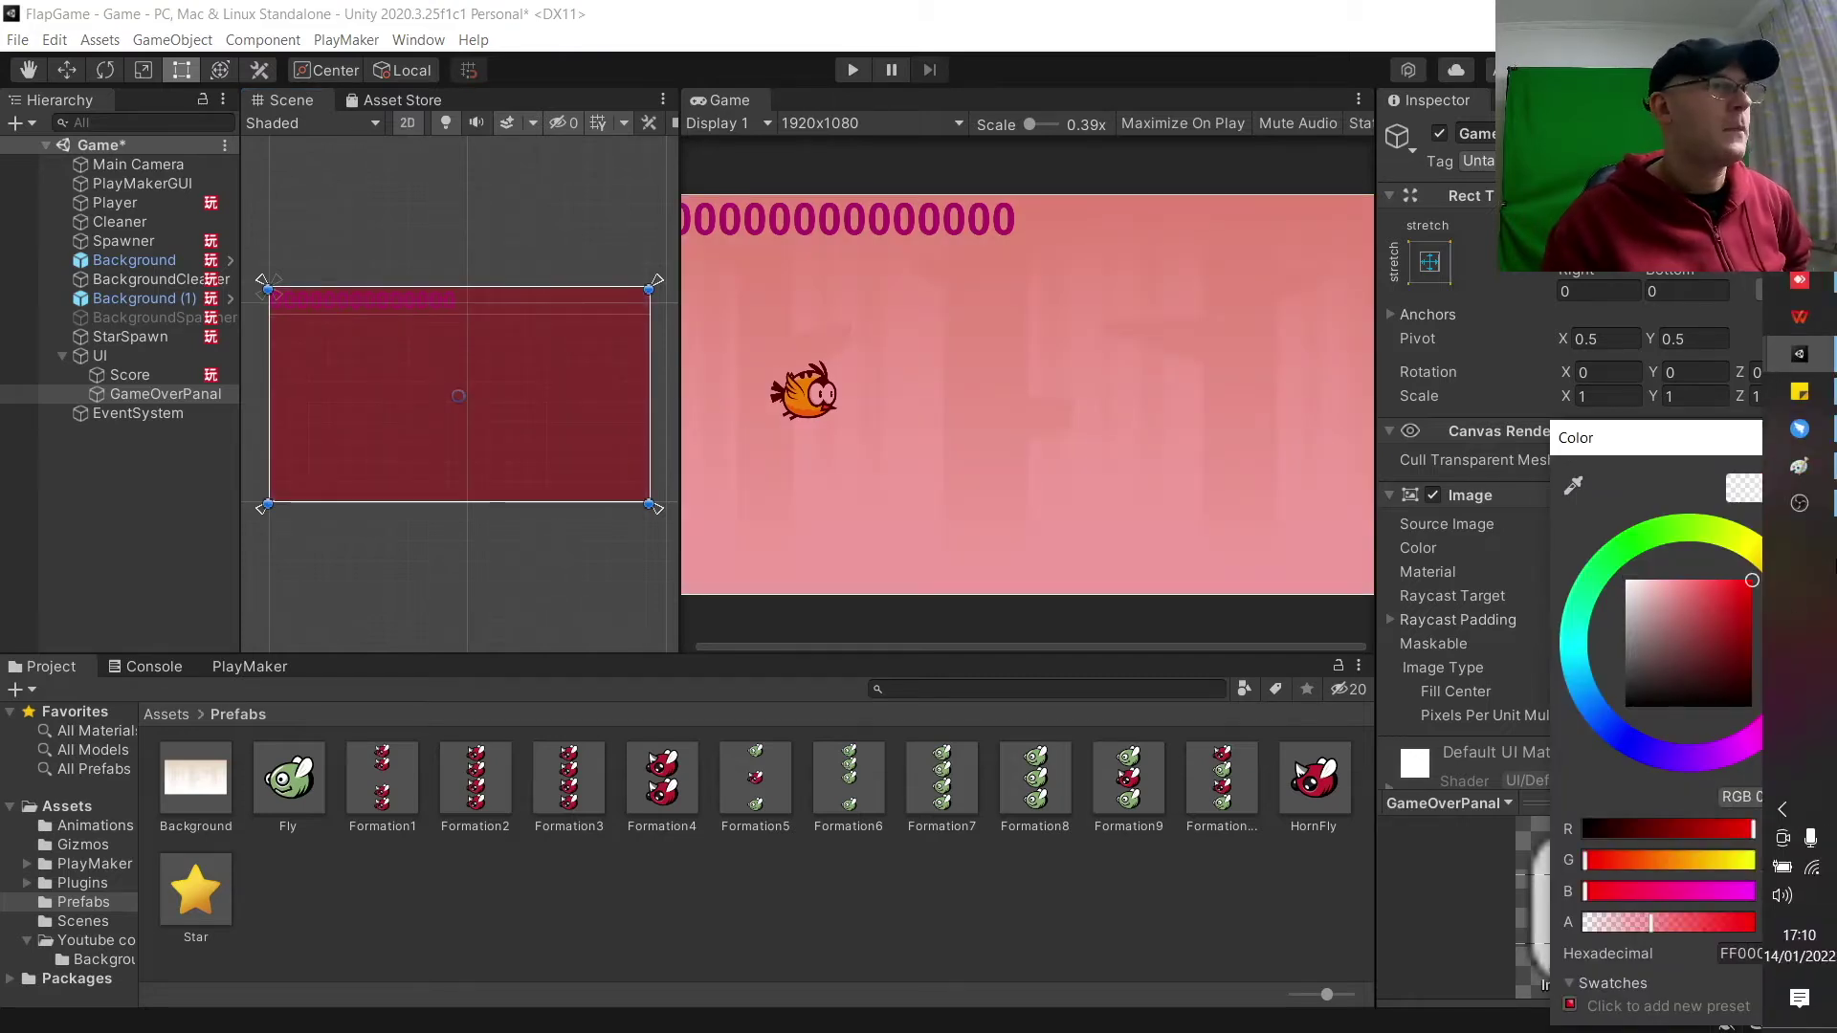
pyautogui.moveTo(1751, 582)
pyautogui.mouseDown()
pyautogui.moveTo(1746, 652)
pyautogui.moveTo(1756, 618)
pyautogui.mouseUp()
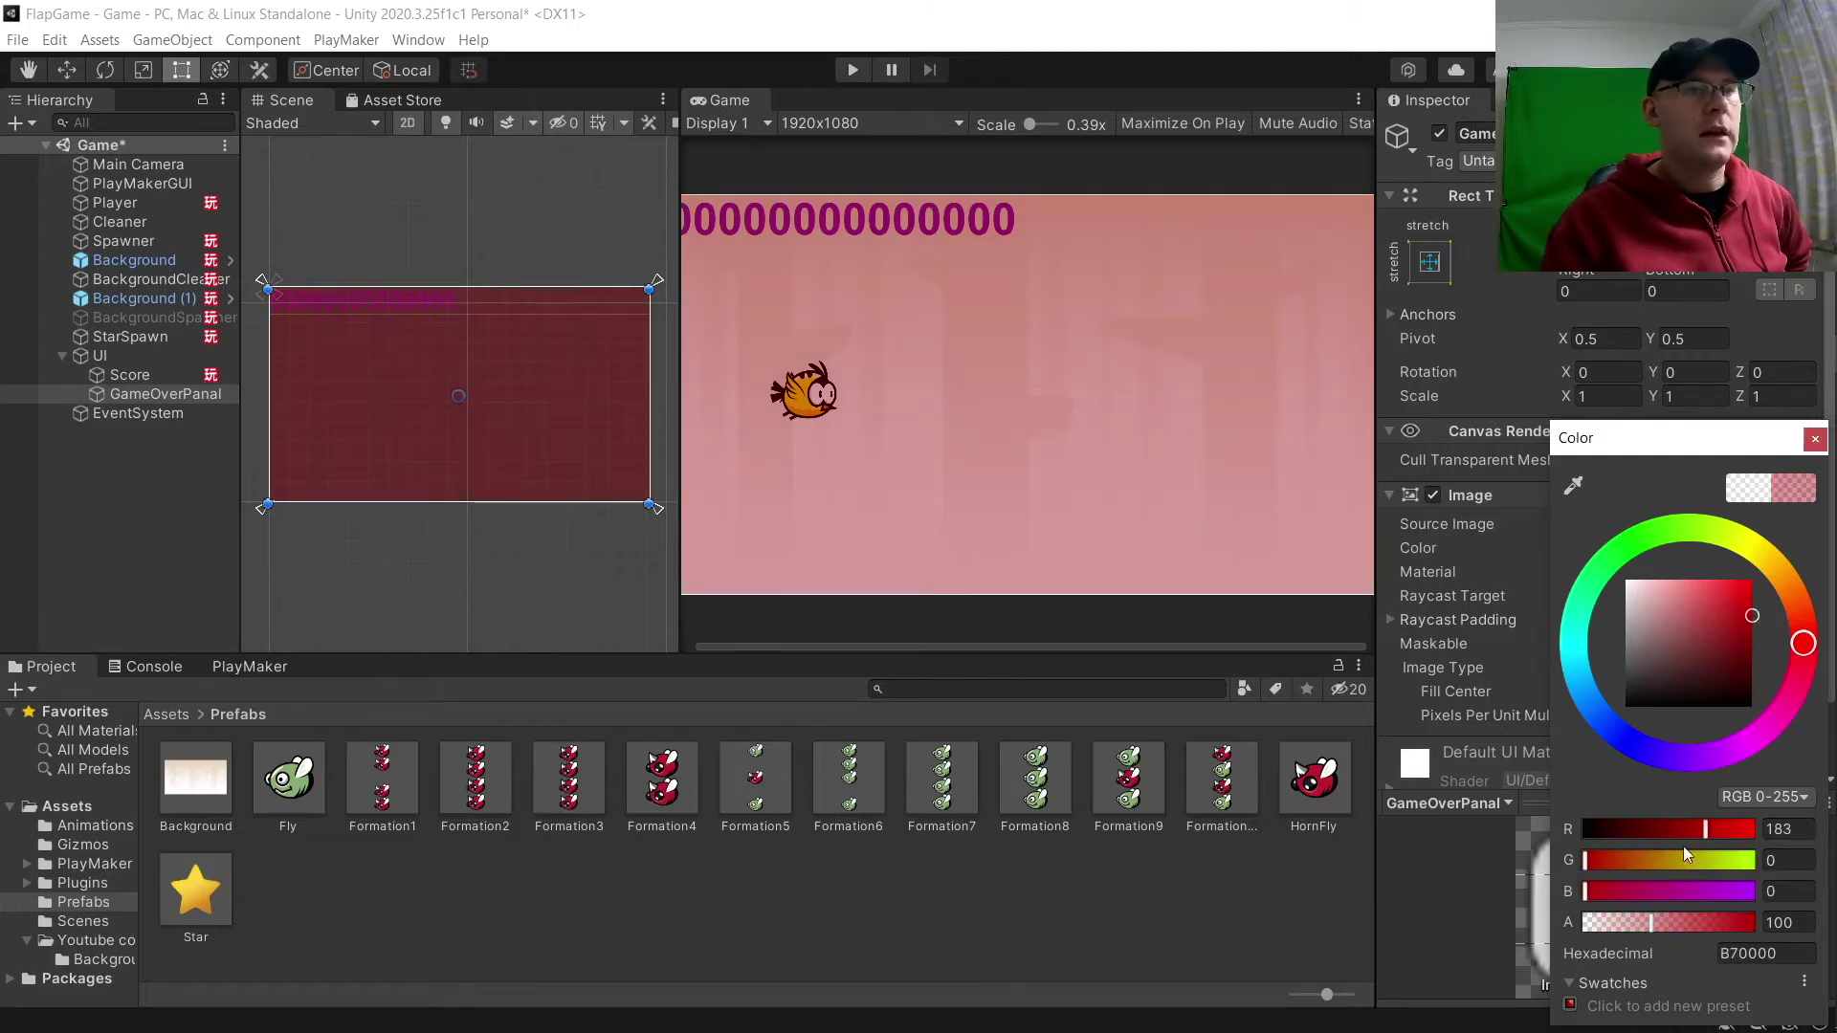
pyautogui.moveTo(1669, 928); pyautogui.dragTo(1714, 928)
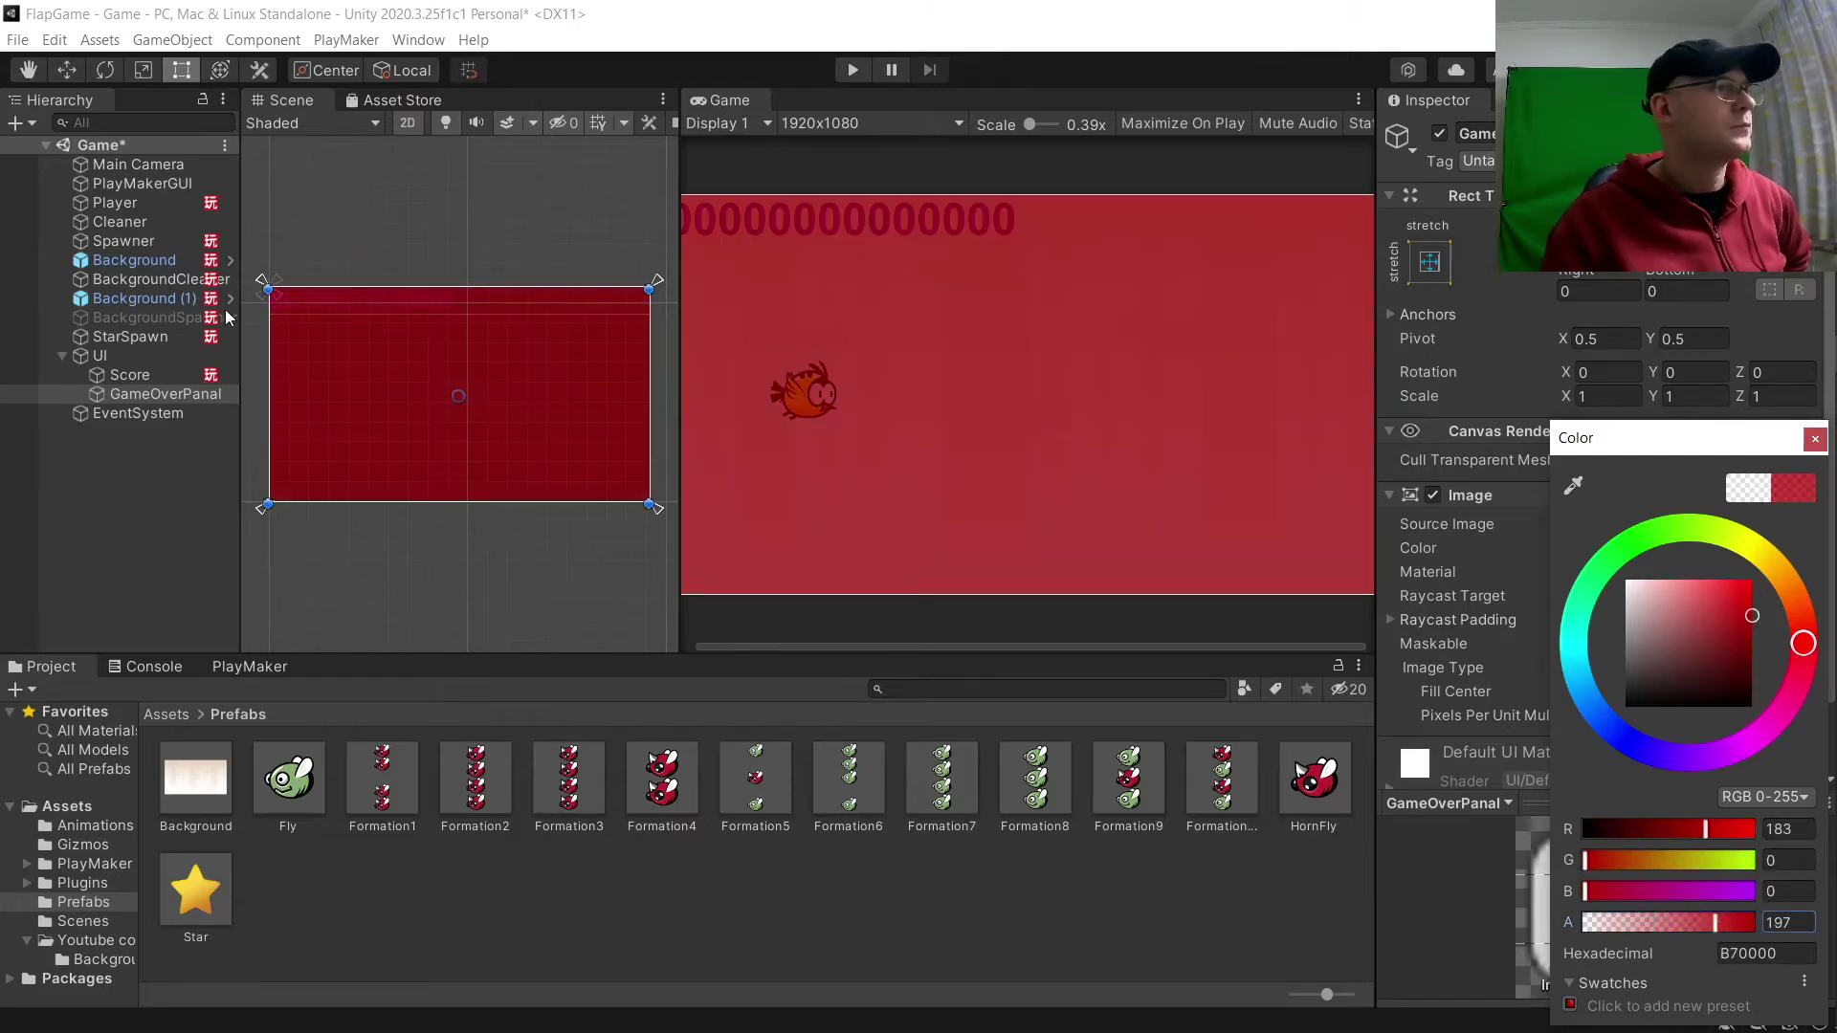
# Add a TextMeshPro text element as a child of GameOverPanal and import the TMP Essentials.
pyautogui.click(116, 398)
pyautogui.rightClick(130, 398)
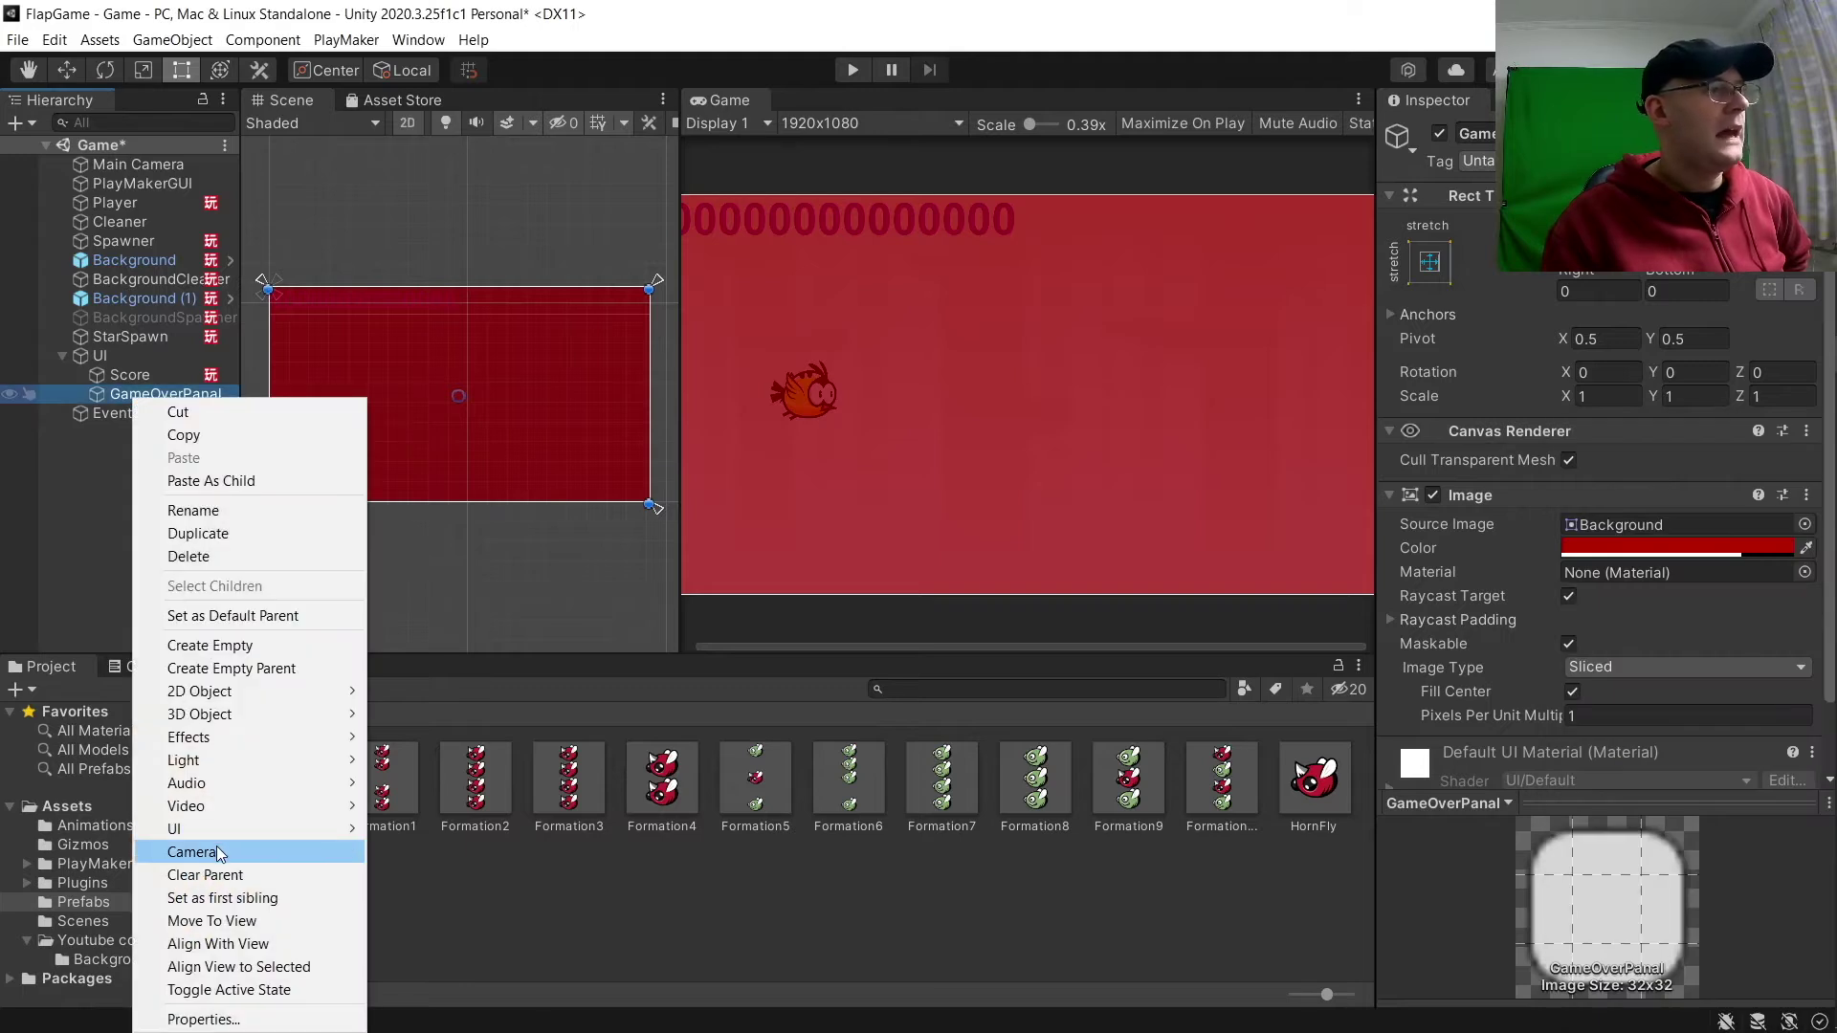
pyautogui.moveTo(220, 831)
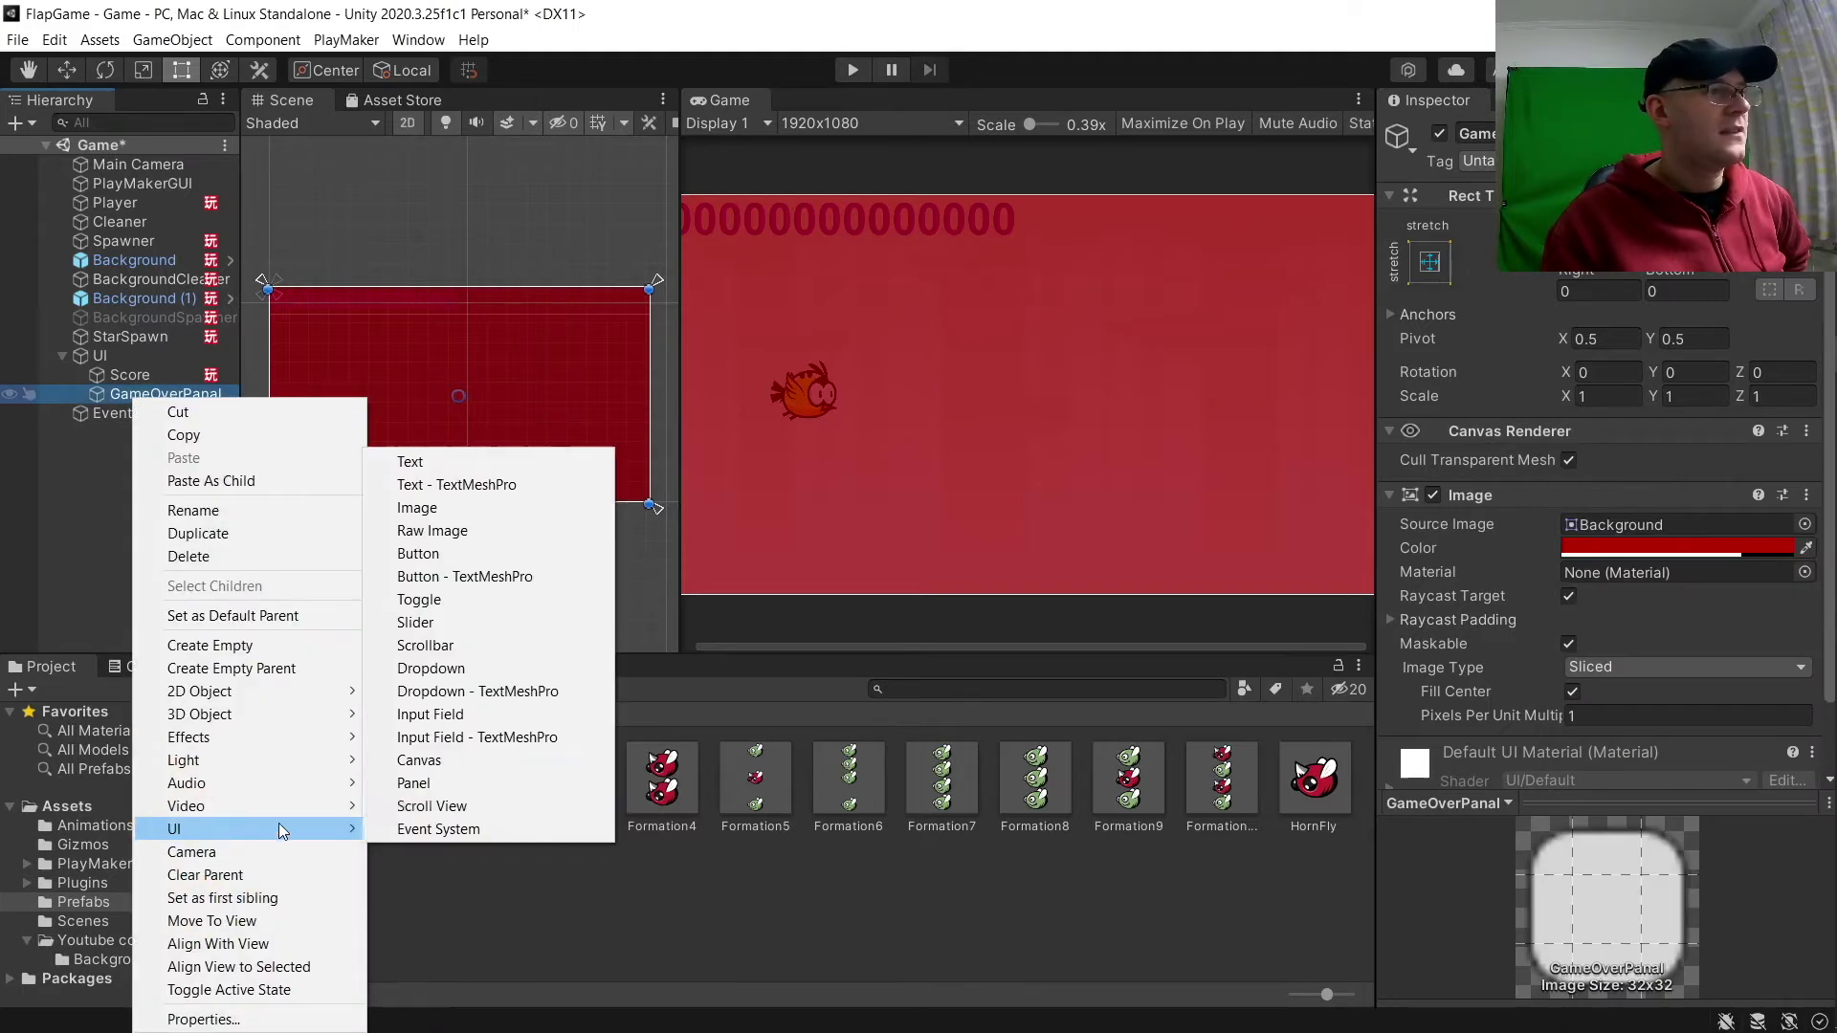
pyautogui.click(479, 490)
pyautogui.click(895, 614)
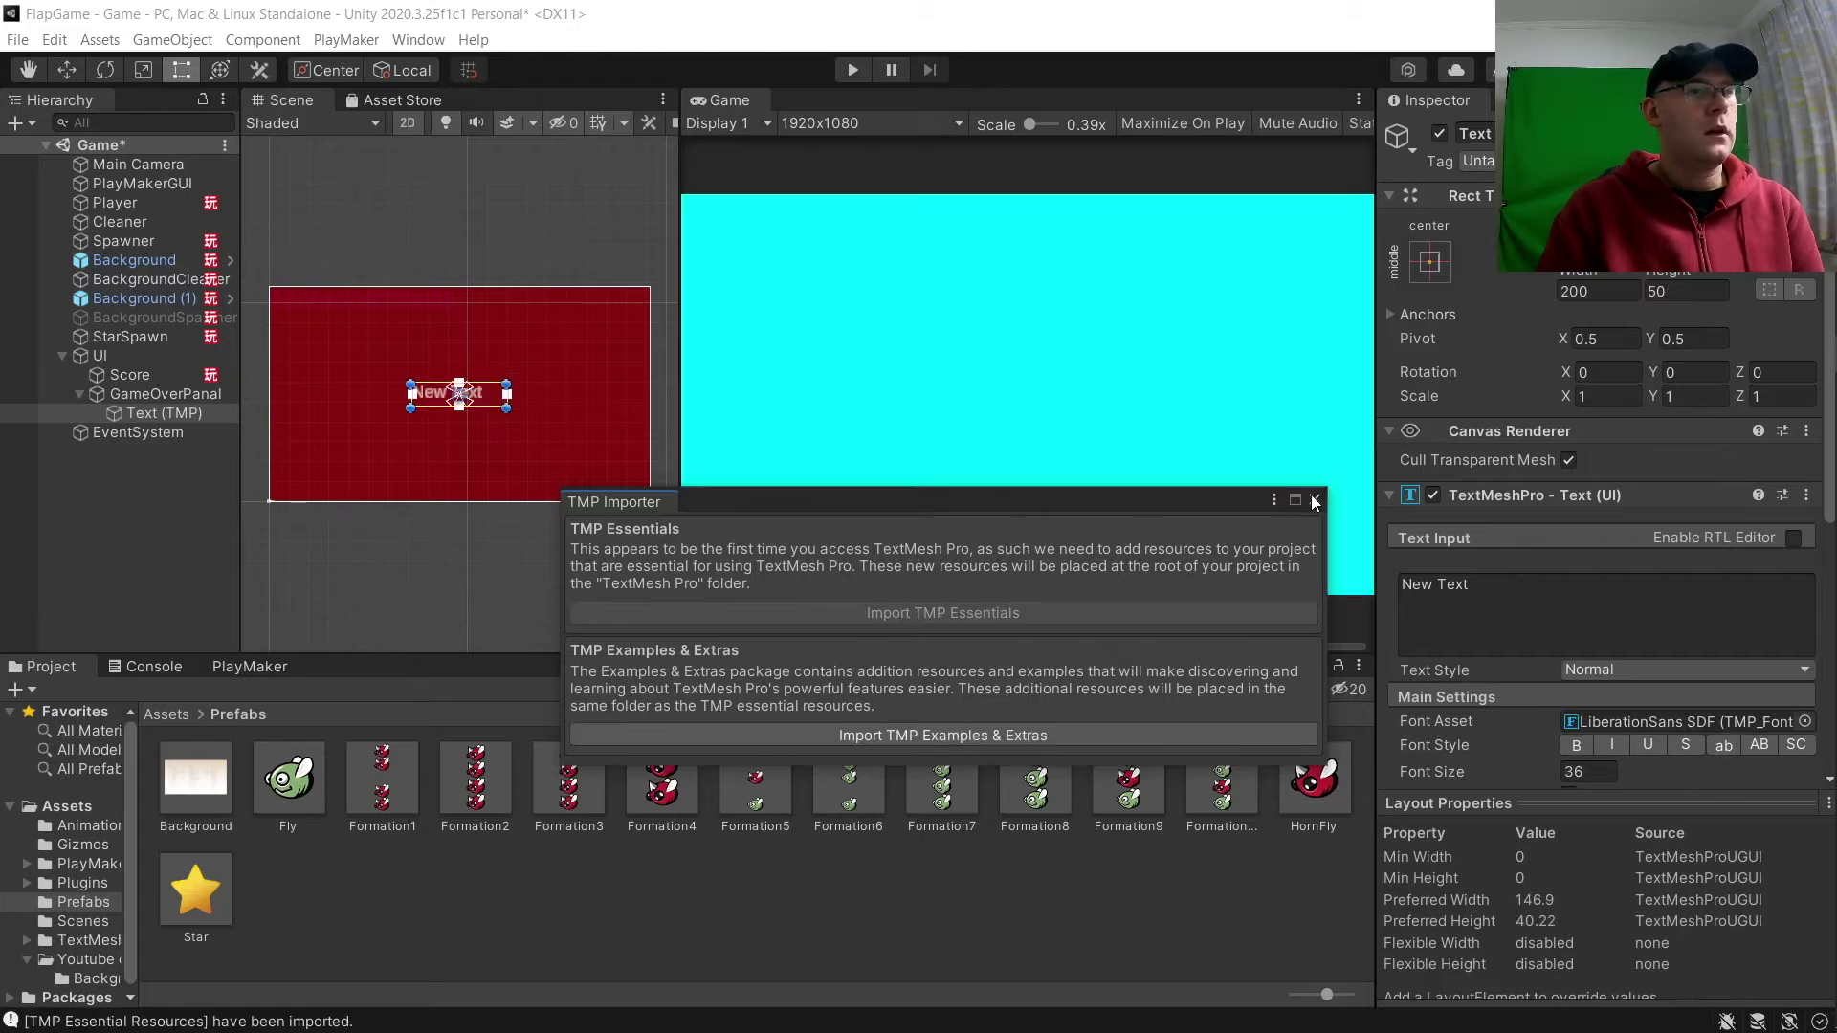
pyautogui.click(1315, 499)
# Replace the new text element's default text with "GAME OVER!".
pyautogui.click(1531, 612)
pyautogui.hotkey('ctrl', 'a')
pyautogui.write('GAME')
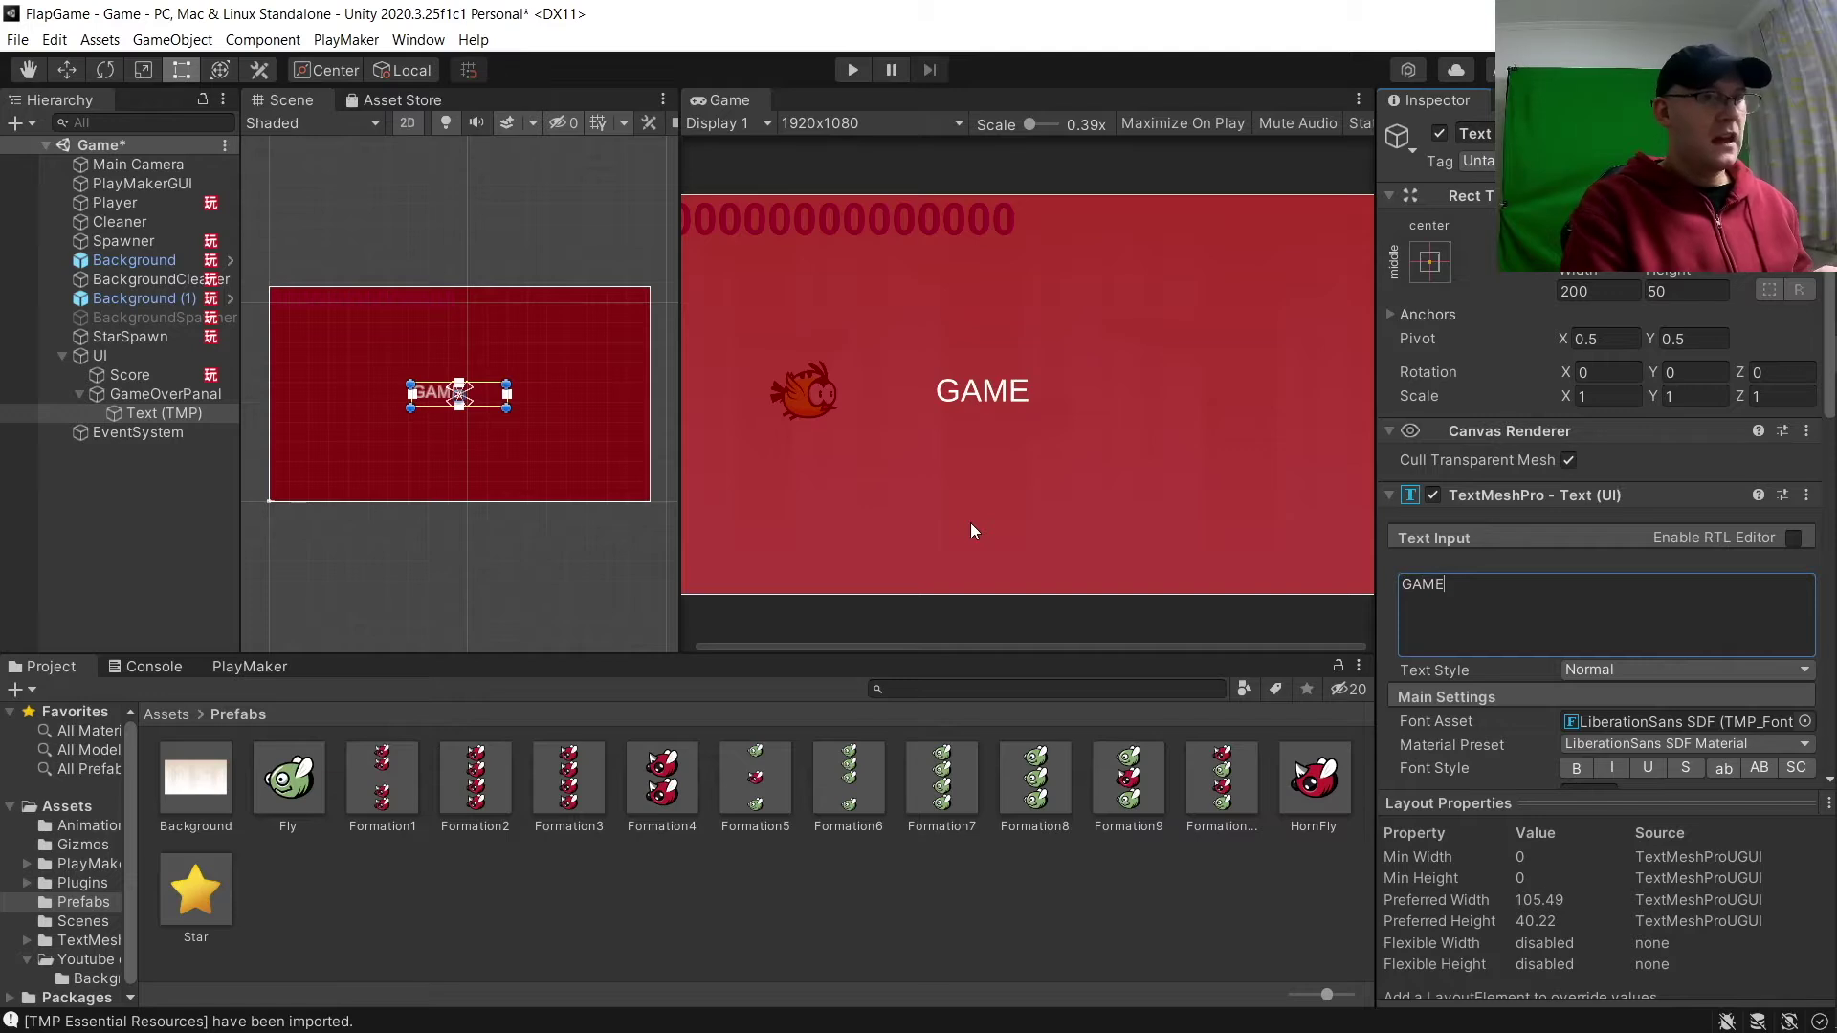
pyautogui.write(' OVER!')
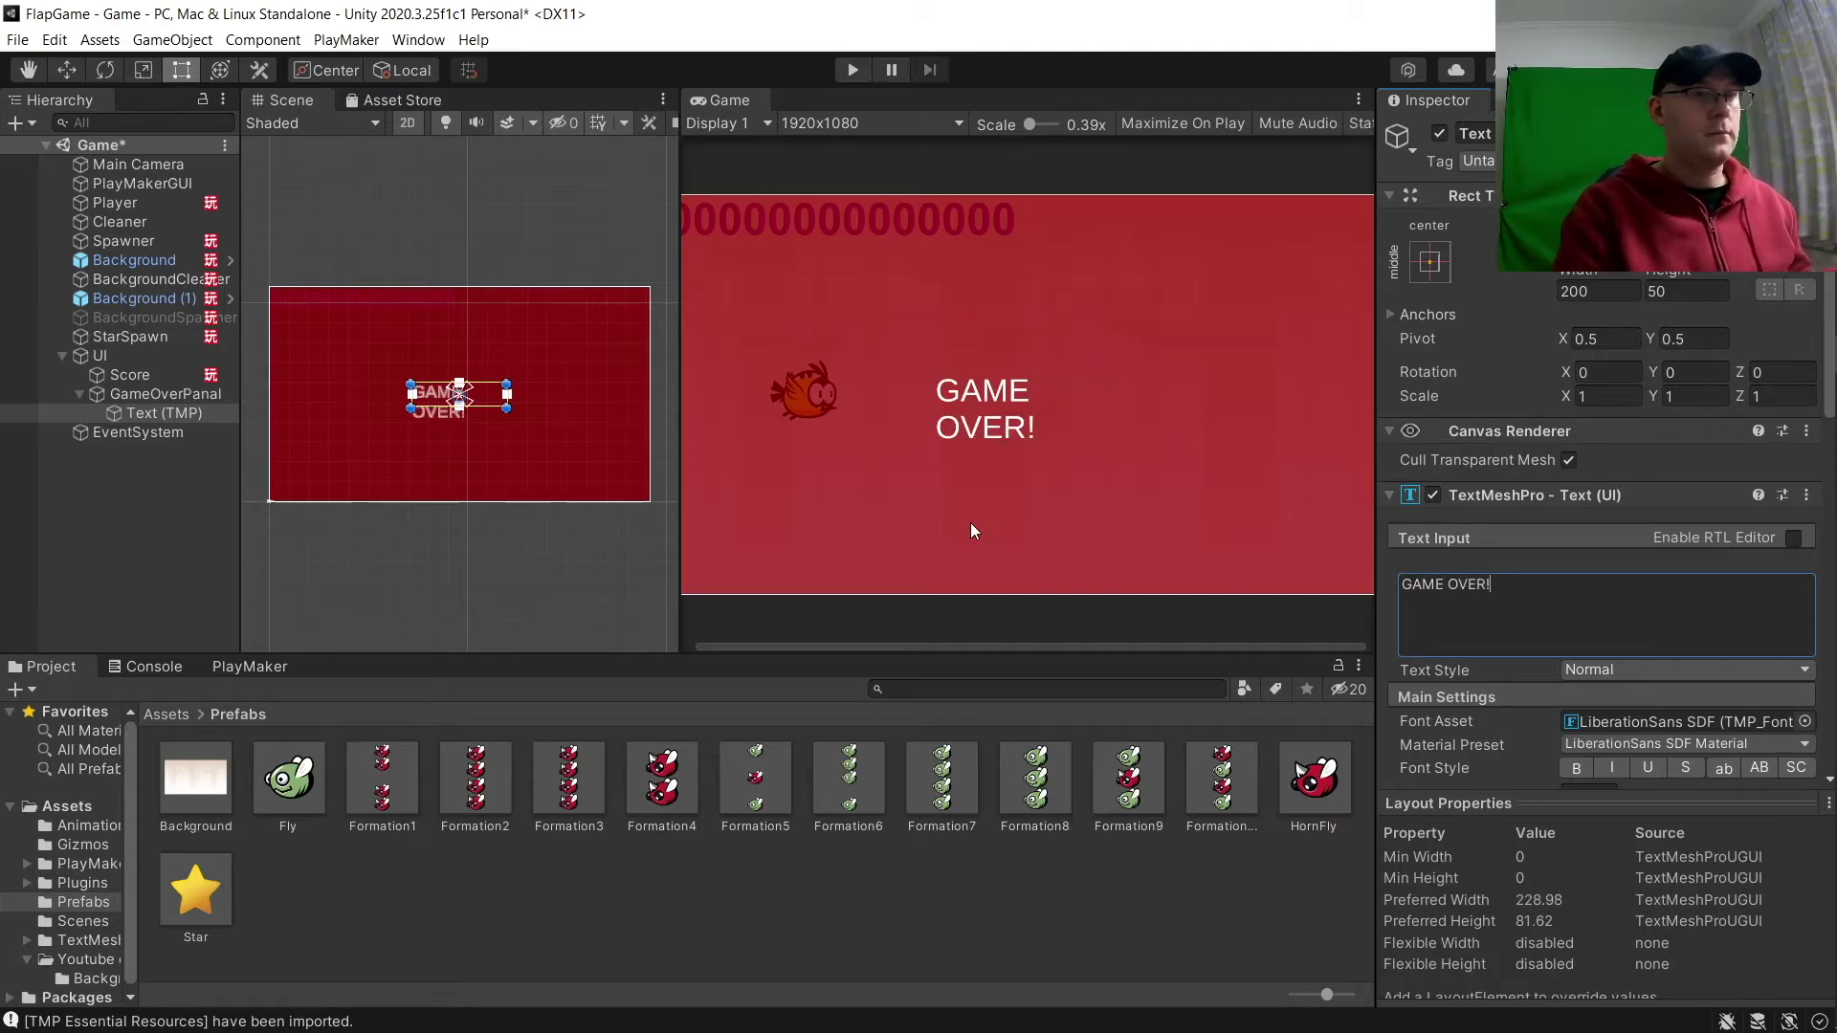
# Enlarge the text box to about 305 by 110 and set the font size to 100.
pyautogui.click(985, 400)
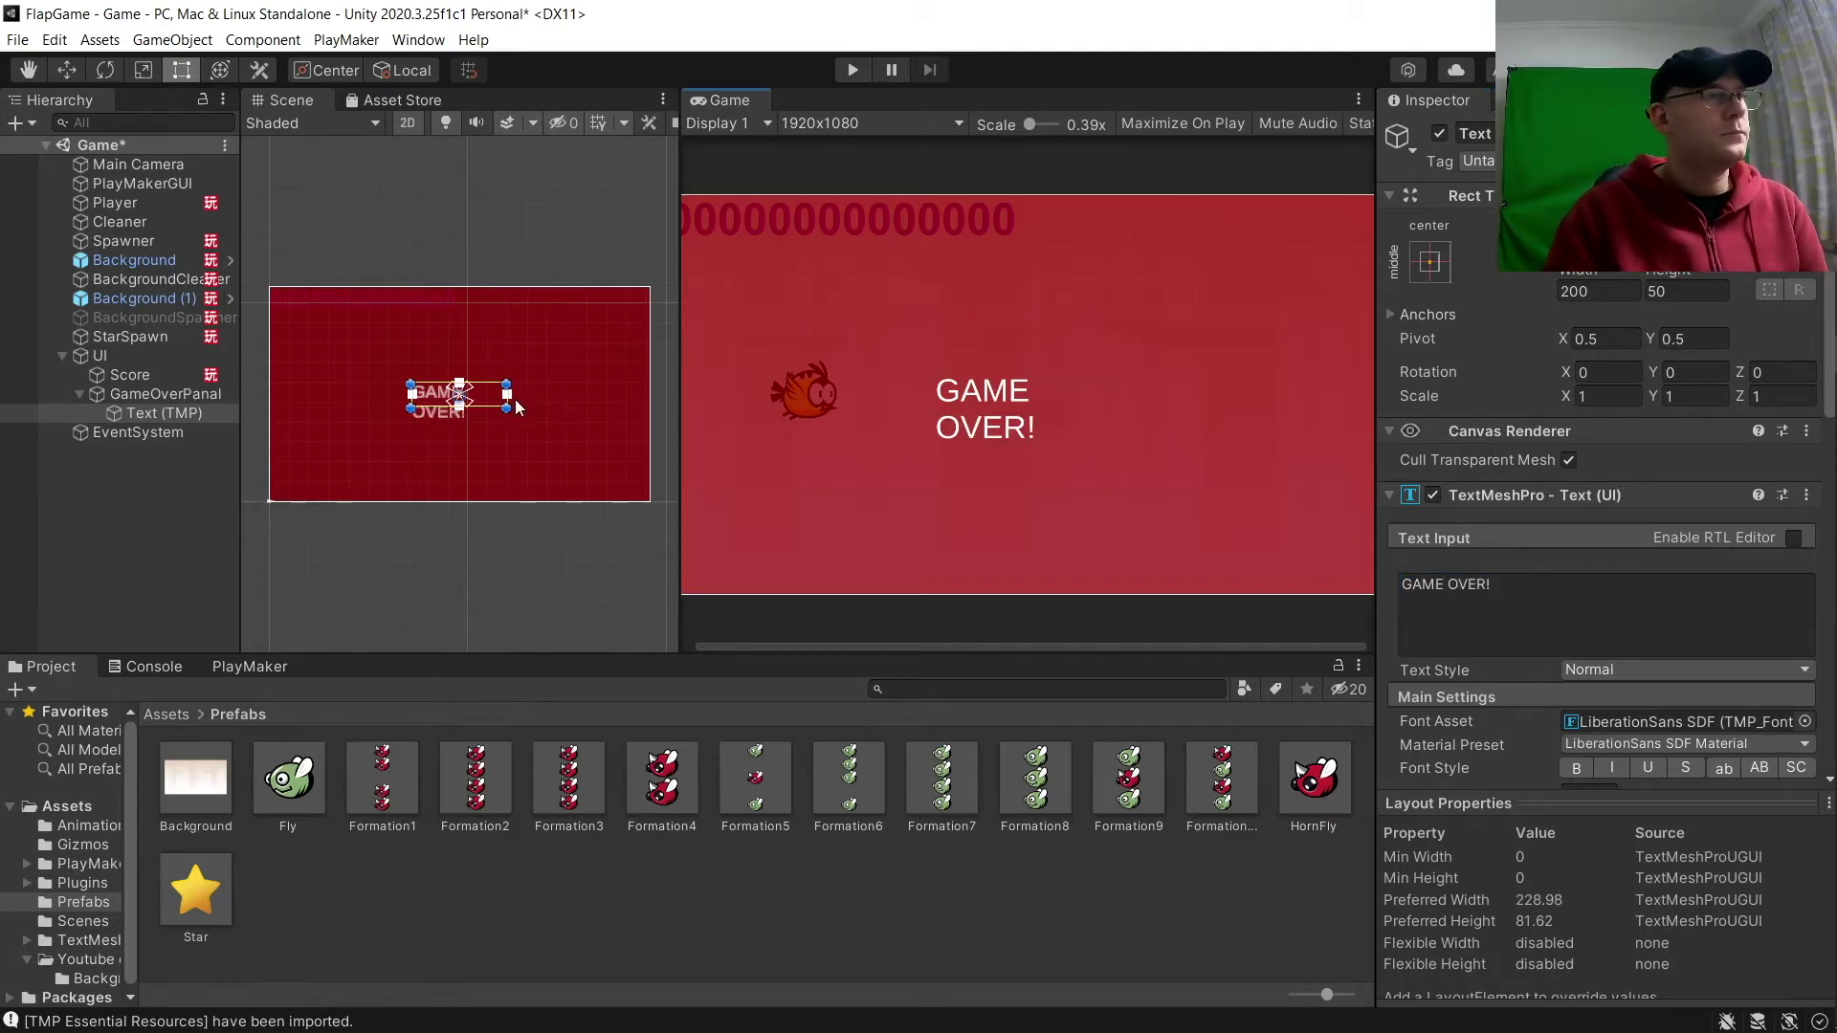
pyautogui.moveTo(507, 409); pyautogui.dragTo(557, 437)
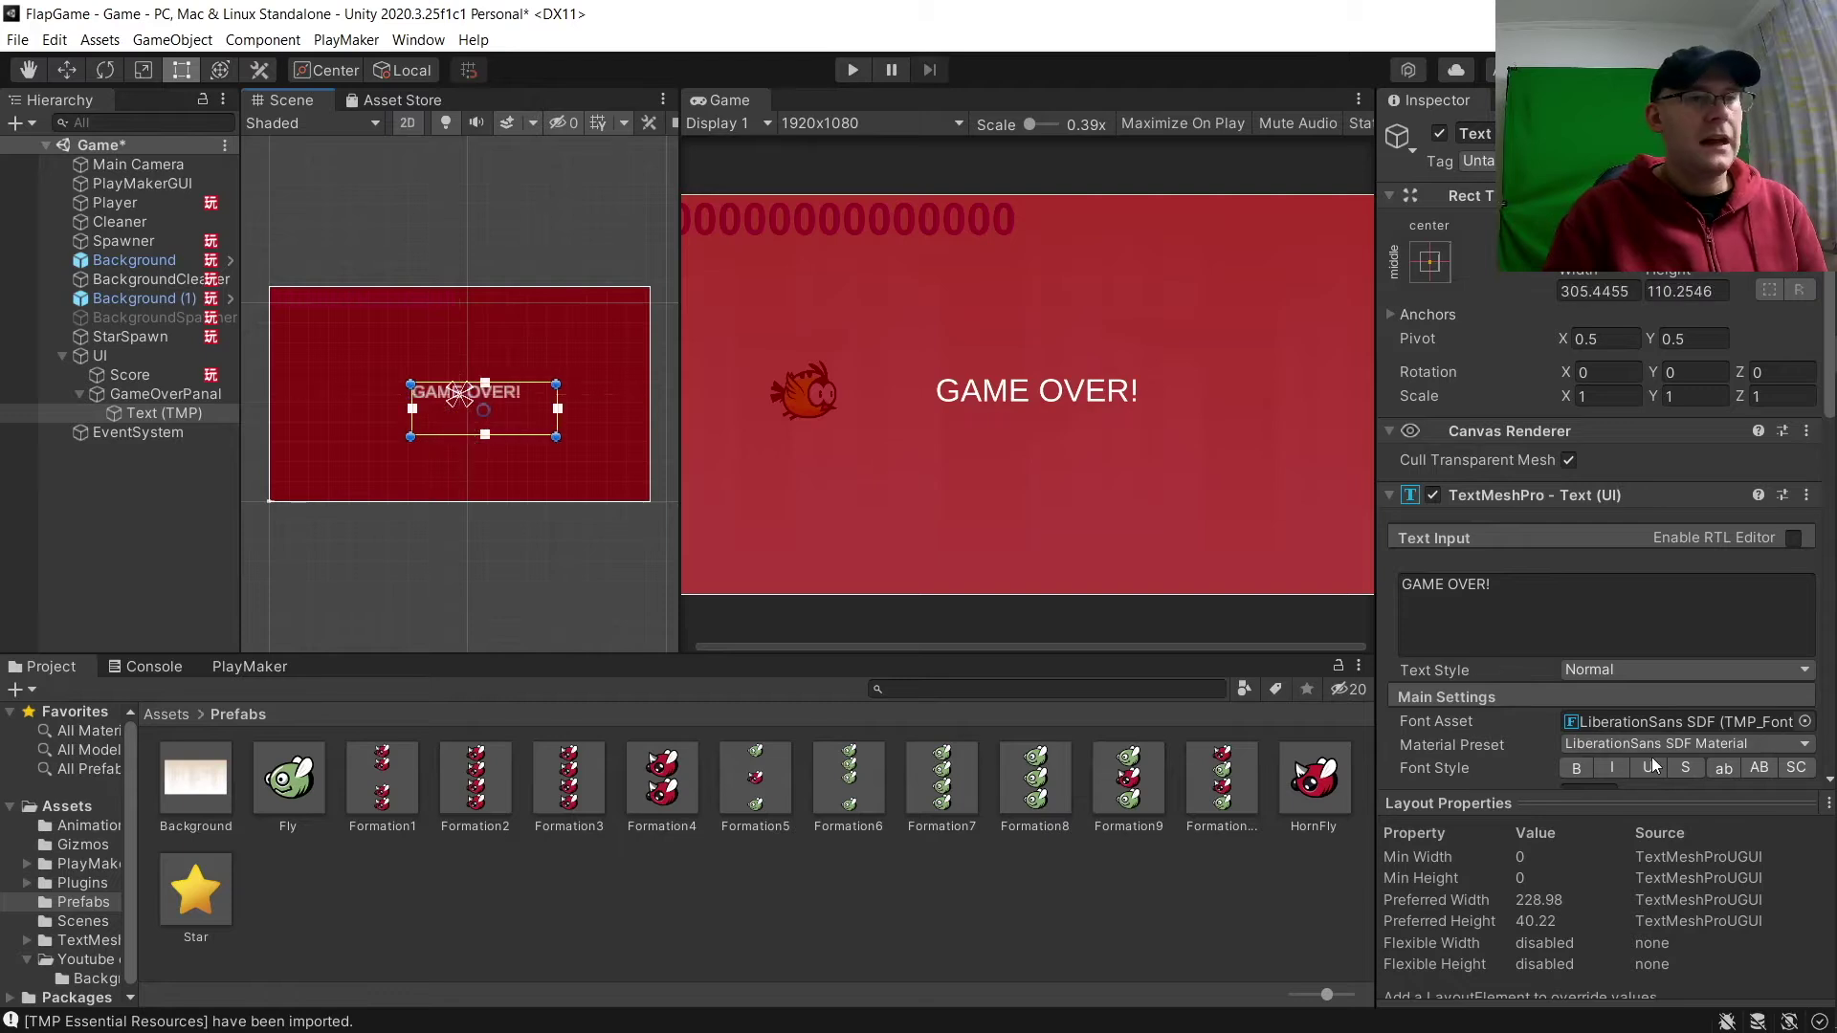
pyautogui.scroll(-3, 1652, 764)
pyautogui.click(1608, 579)
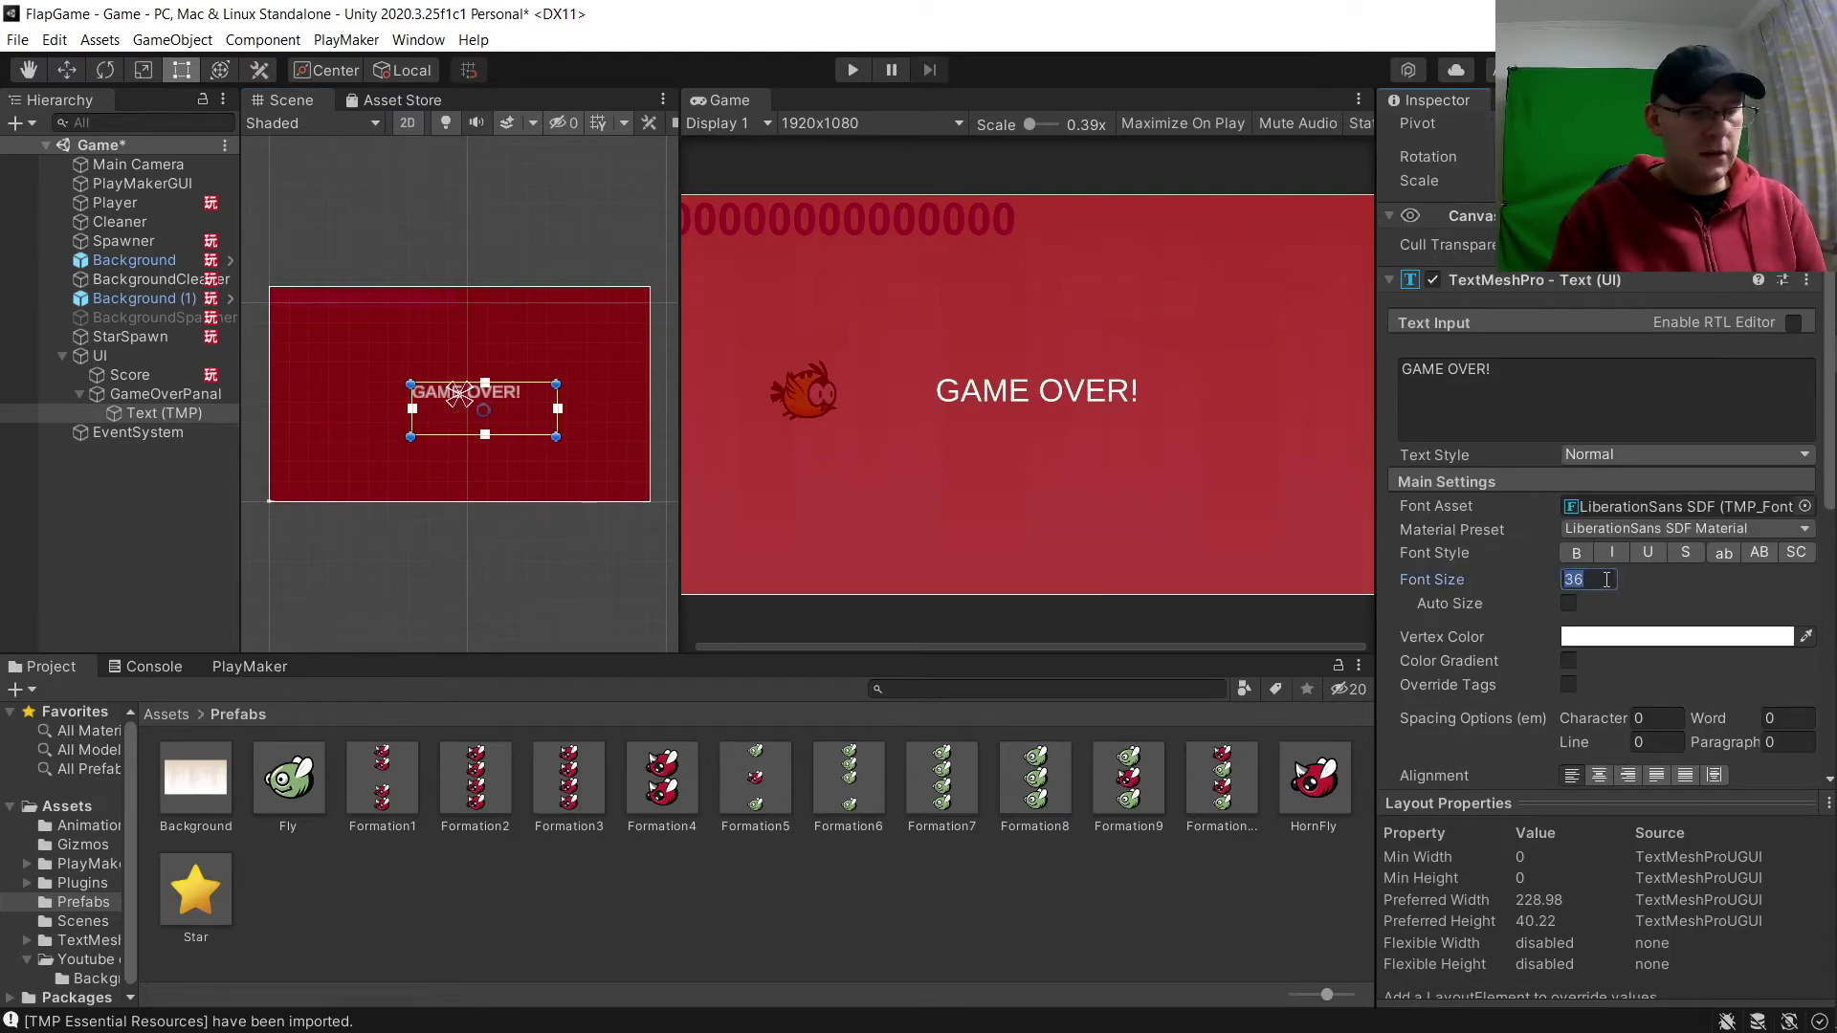
pyautogui.write('60')
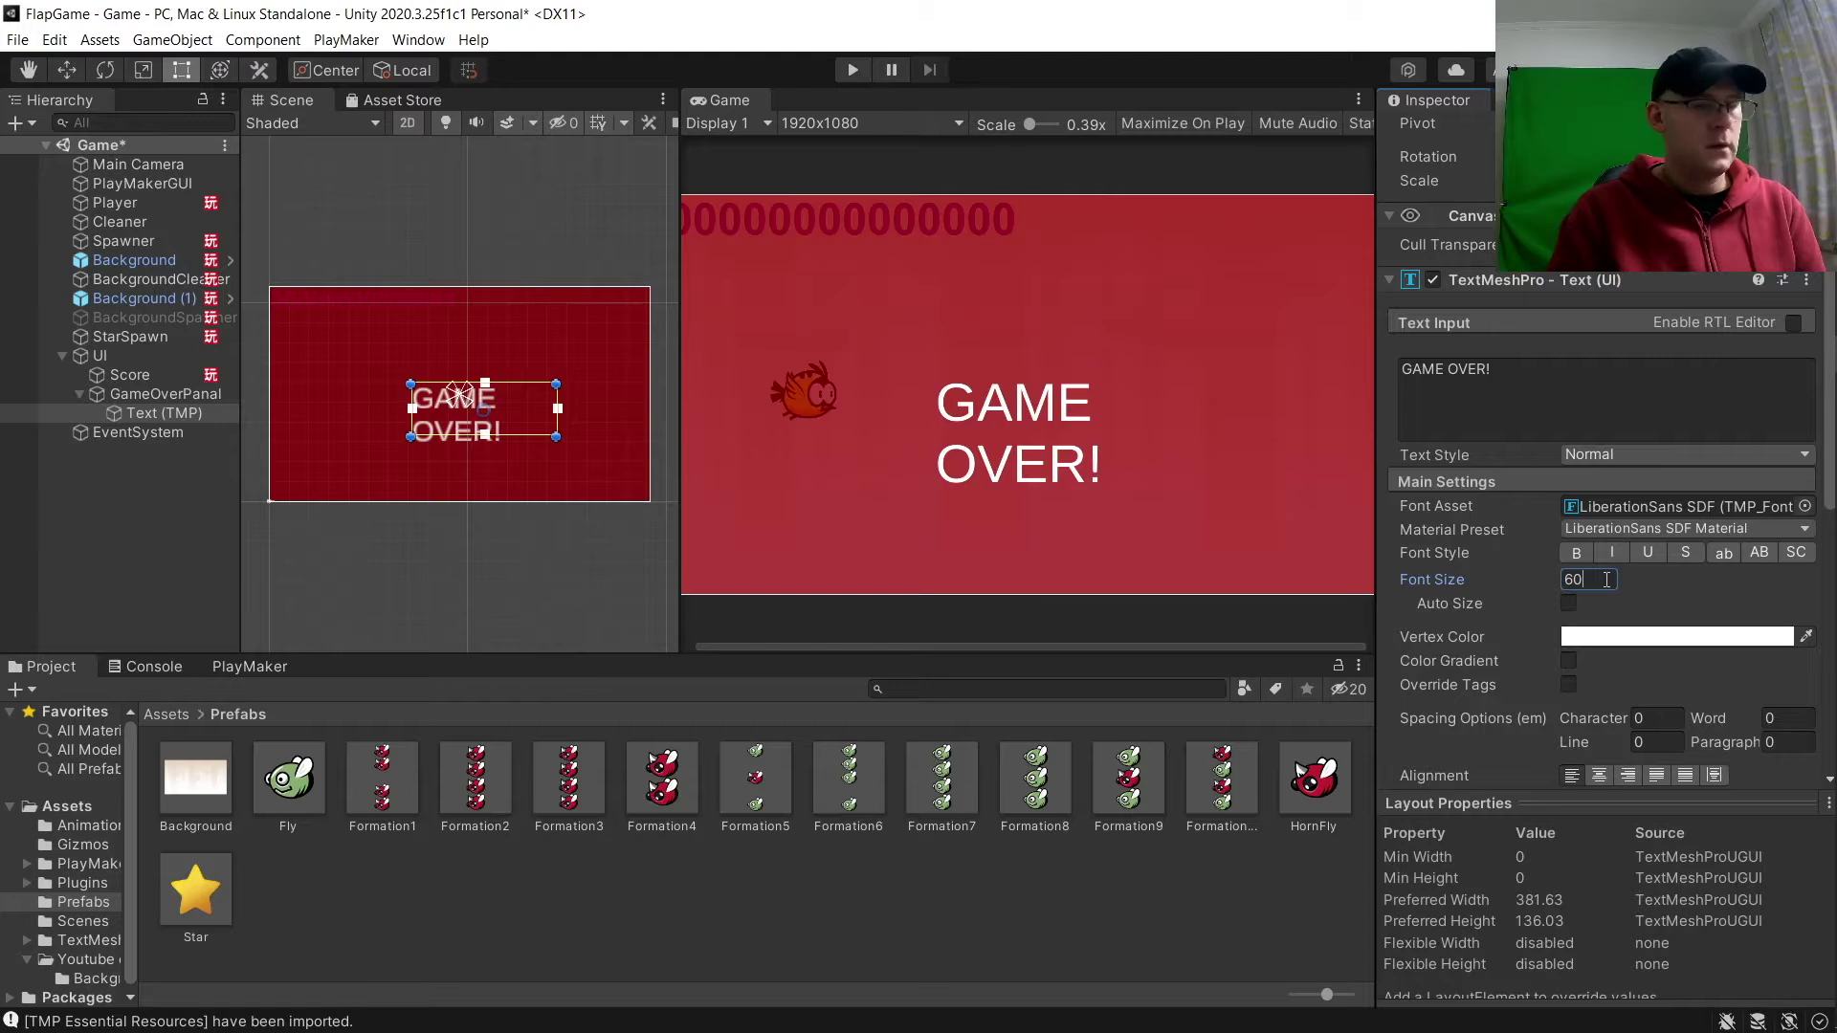
pyautogui.press('BackSpace')
pyautogui.press('BackSpace')
pyautogui.write('100')
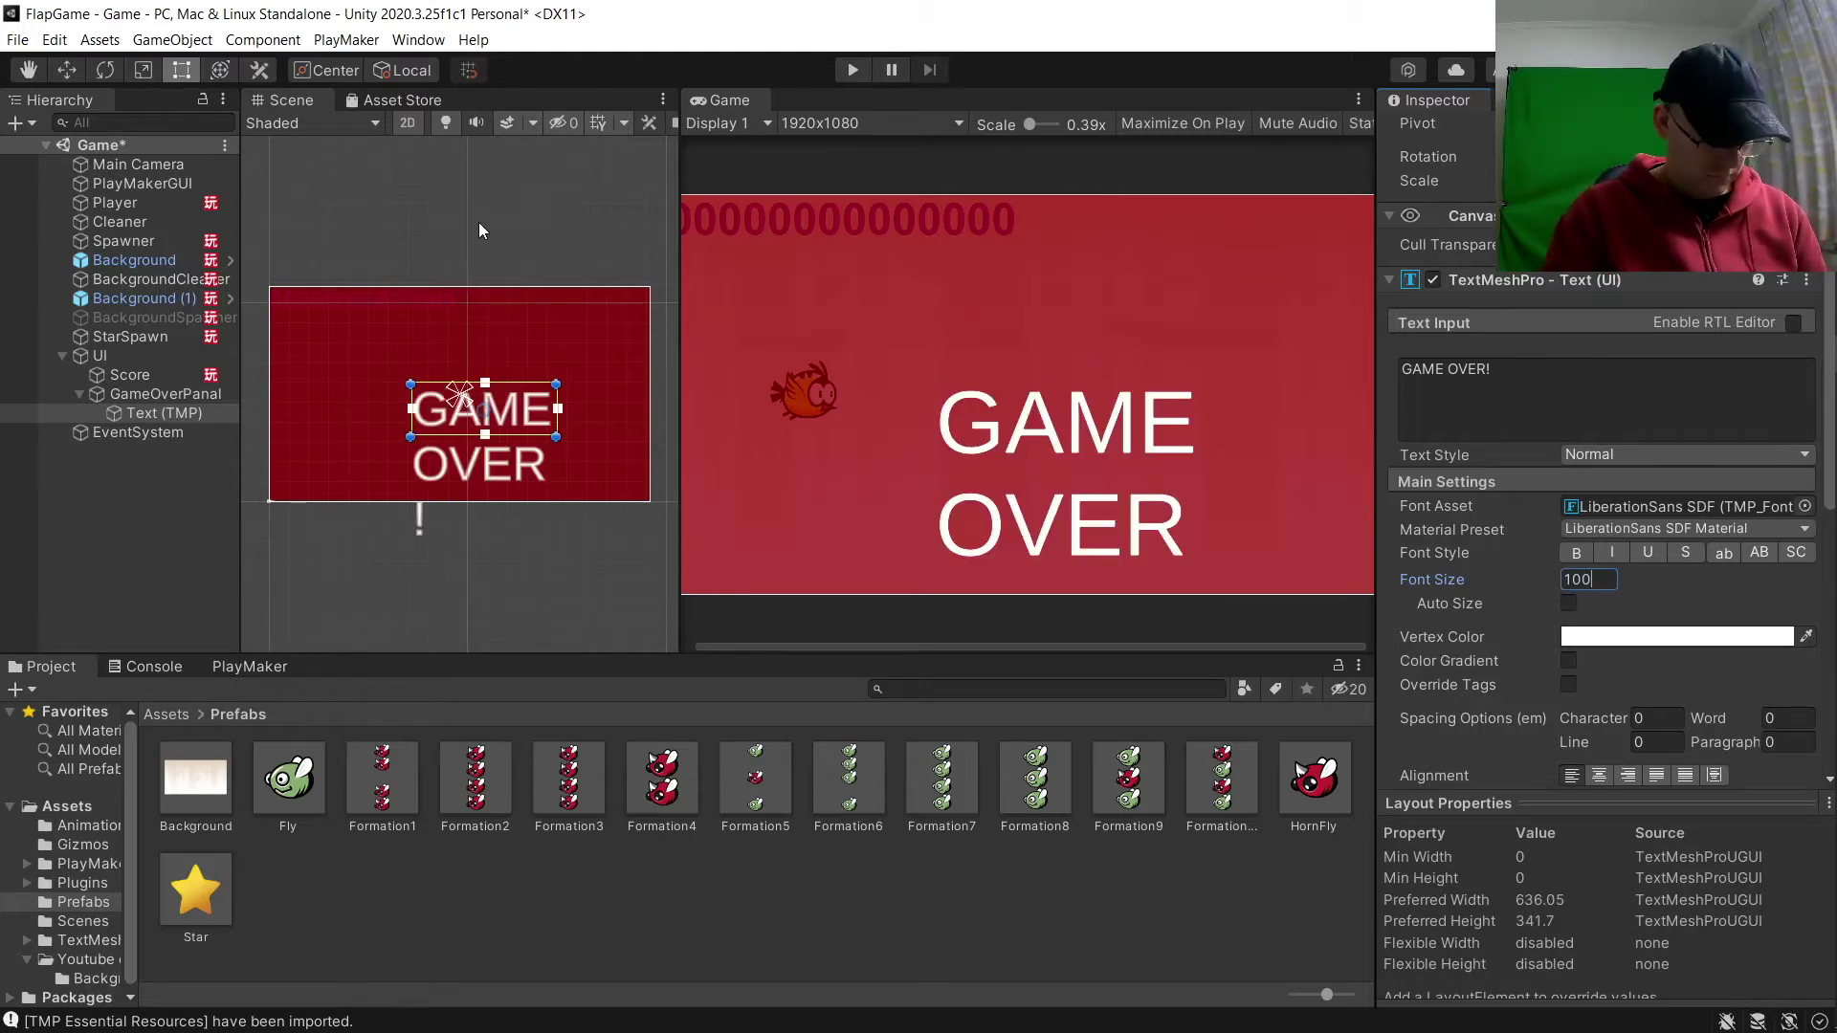
# Resize the GAME OVER! text box to about 692 by 113 and place it in the upper part of the panel.
pyautogui.click(503, 235)
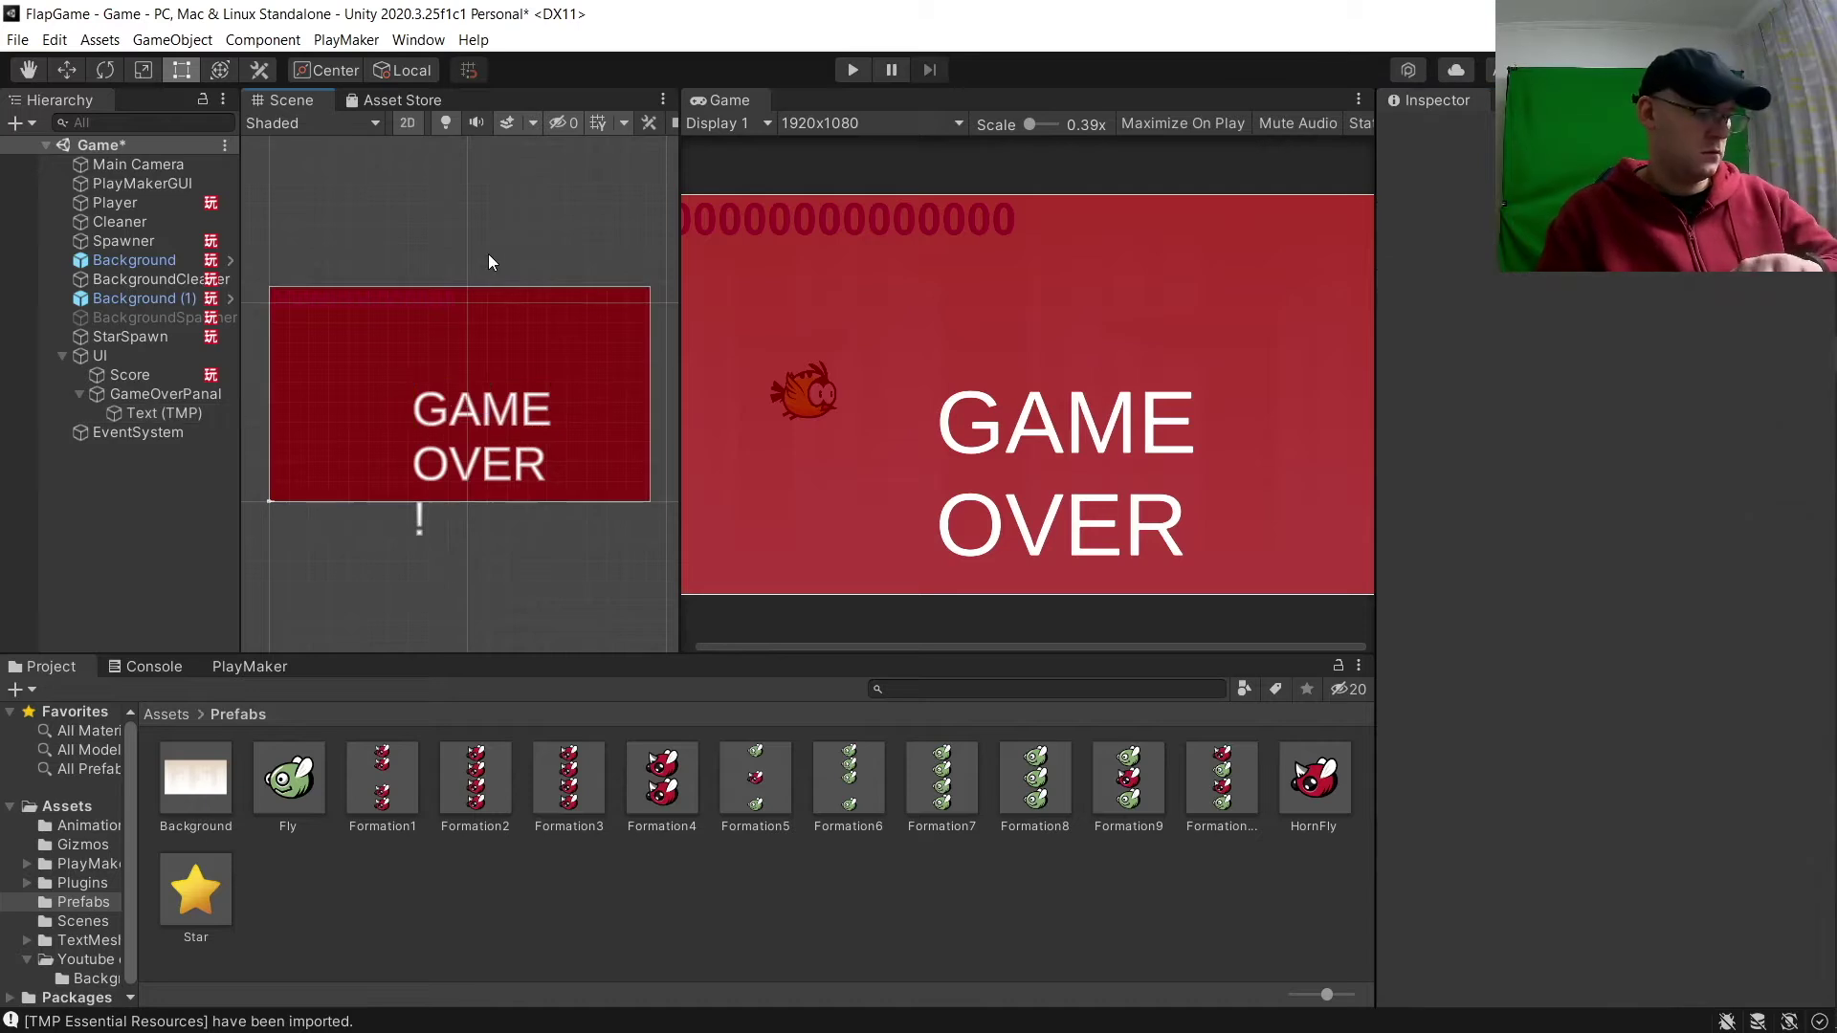
pyautogui.click(528, 418)
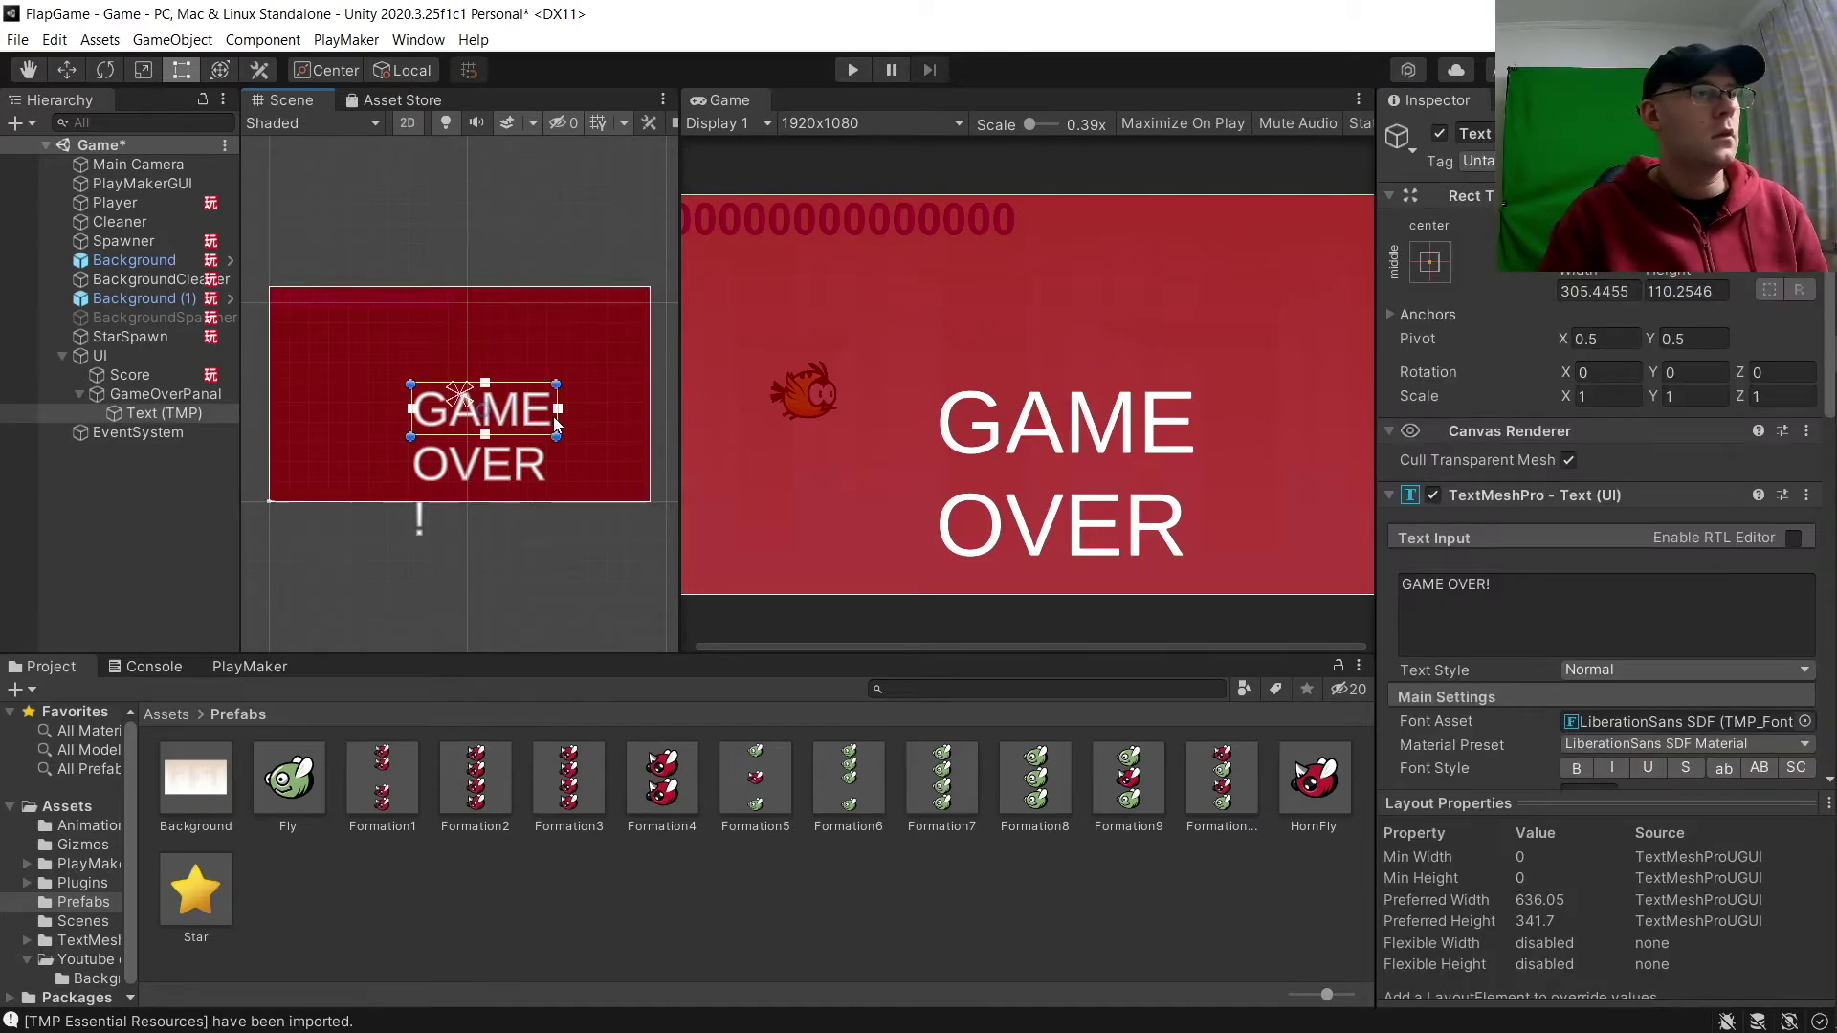
pyautogui.moveTo(555, 438); pyautogui.dragTo(526, 361)
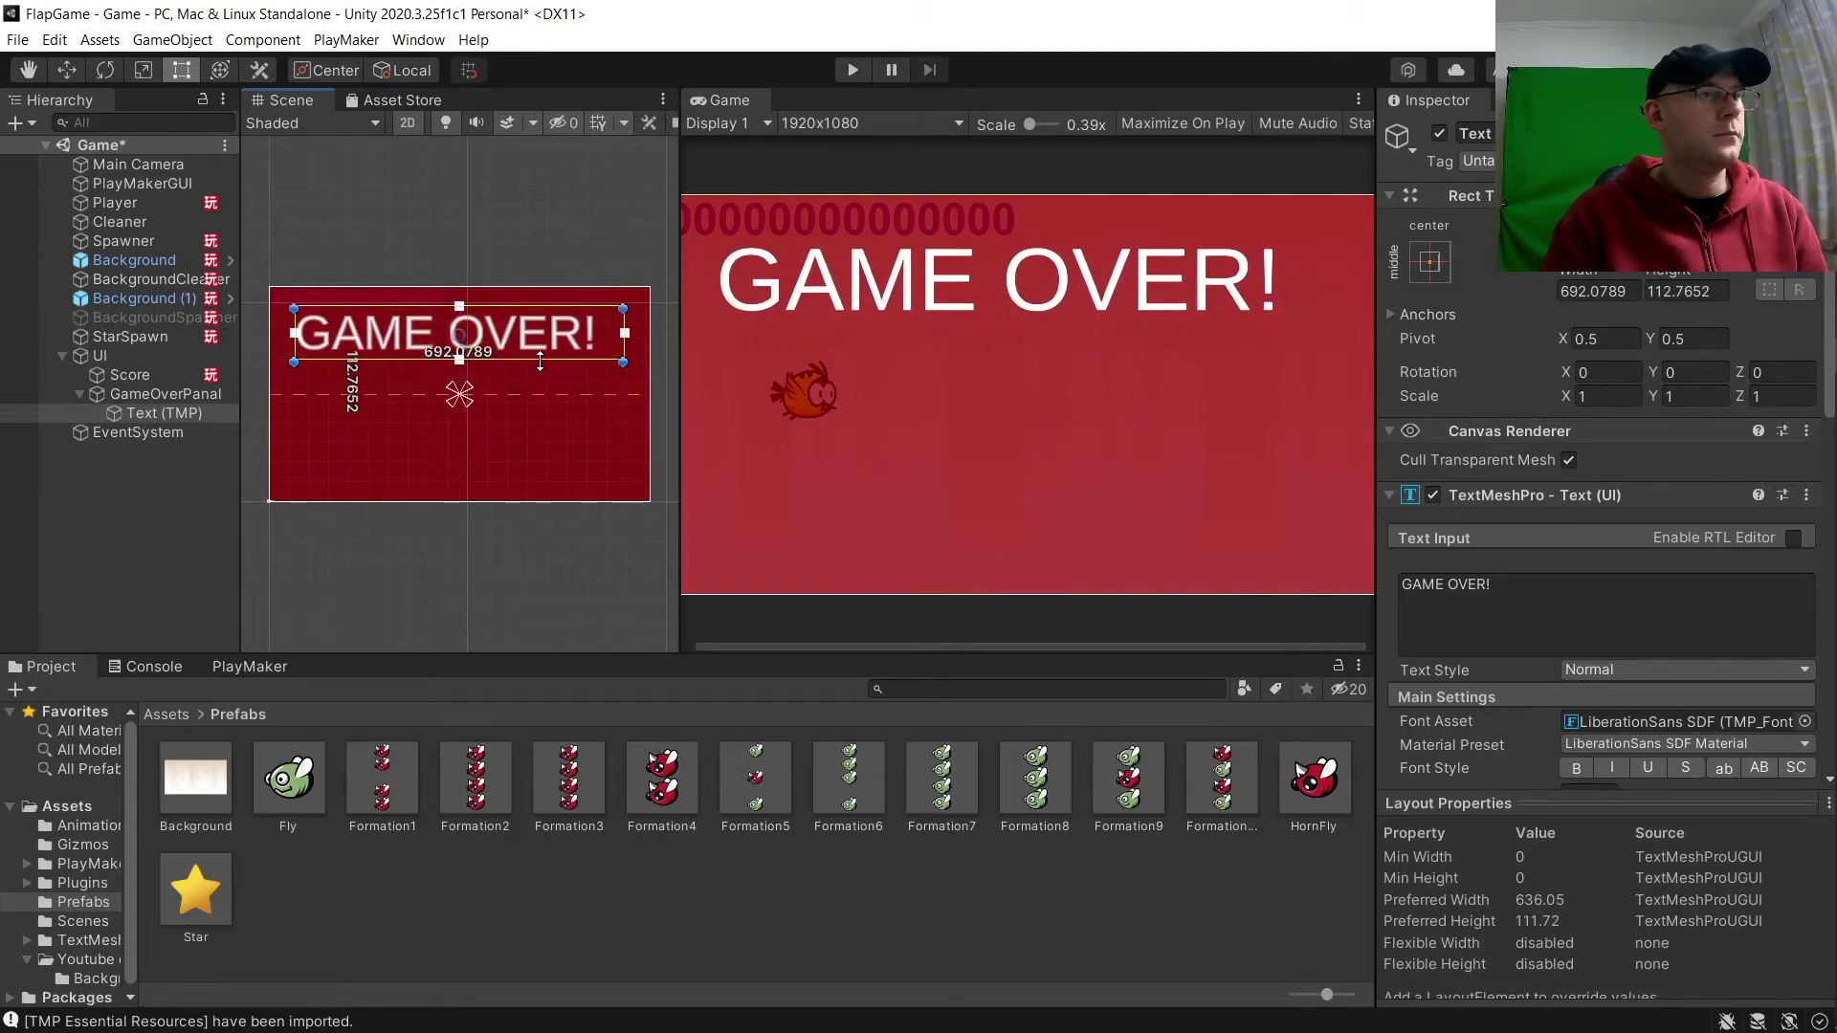
# Anchor the GAME OVER! text to the panel's top center, setting its pivot and position as well.
pyautogui.click(1428, 262)
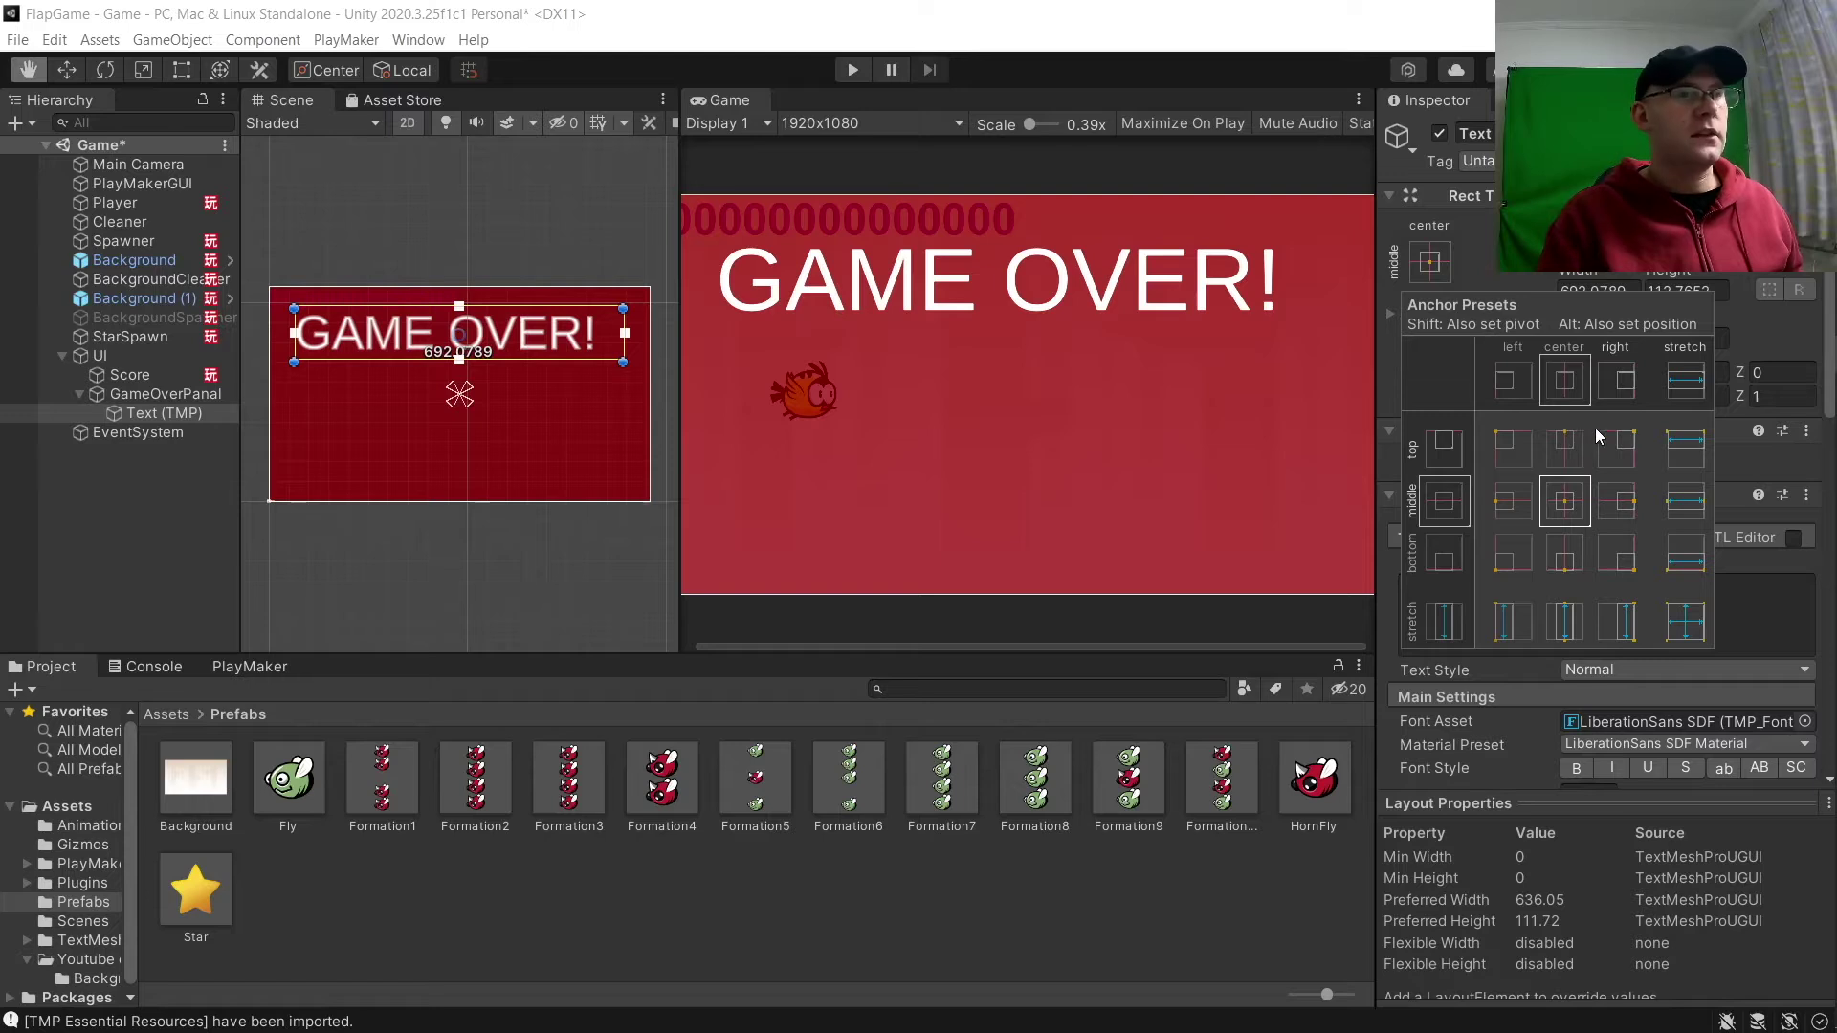
pyautogui.keyDown('alt'); pyautogui.keyDown('shift'); pyautogui.click(1561, 439); pyautogui.keyUp('shift'); pyautogui.keyUp('alt')
pyautogui.press('t')
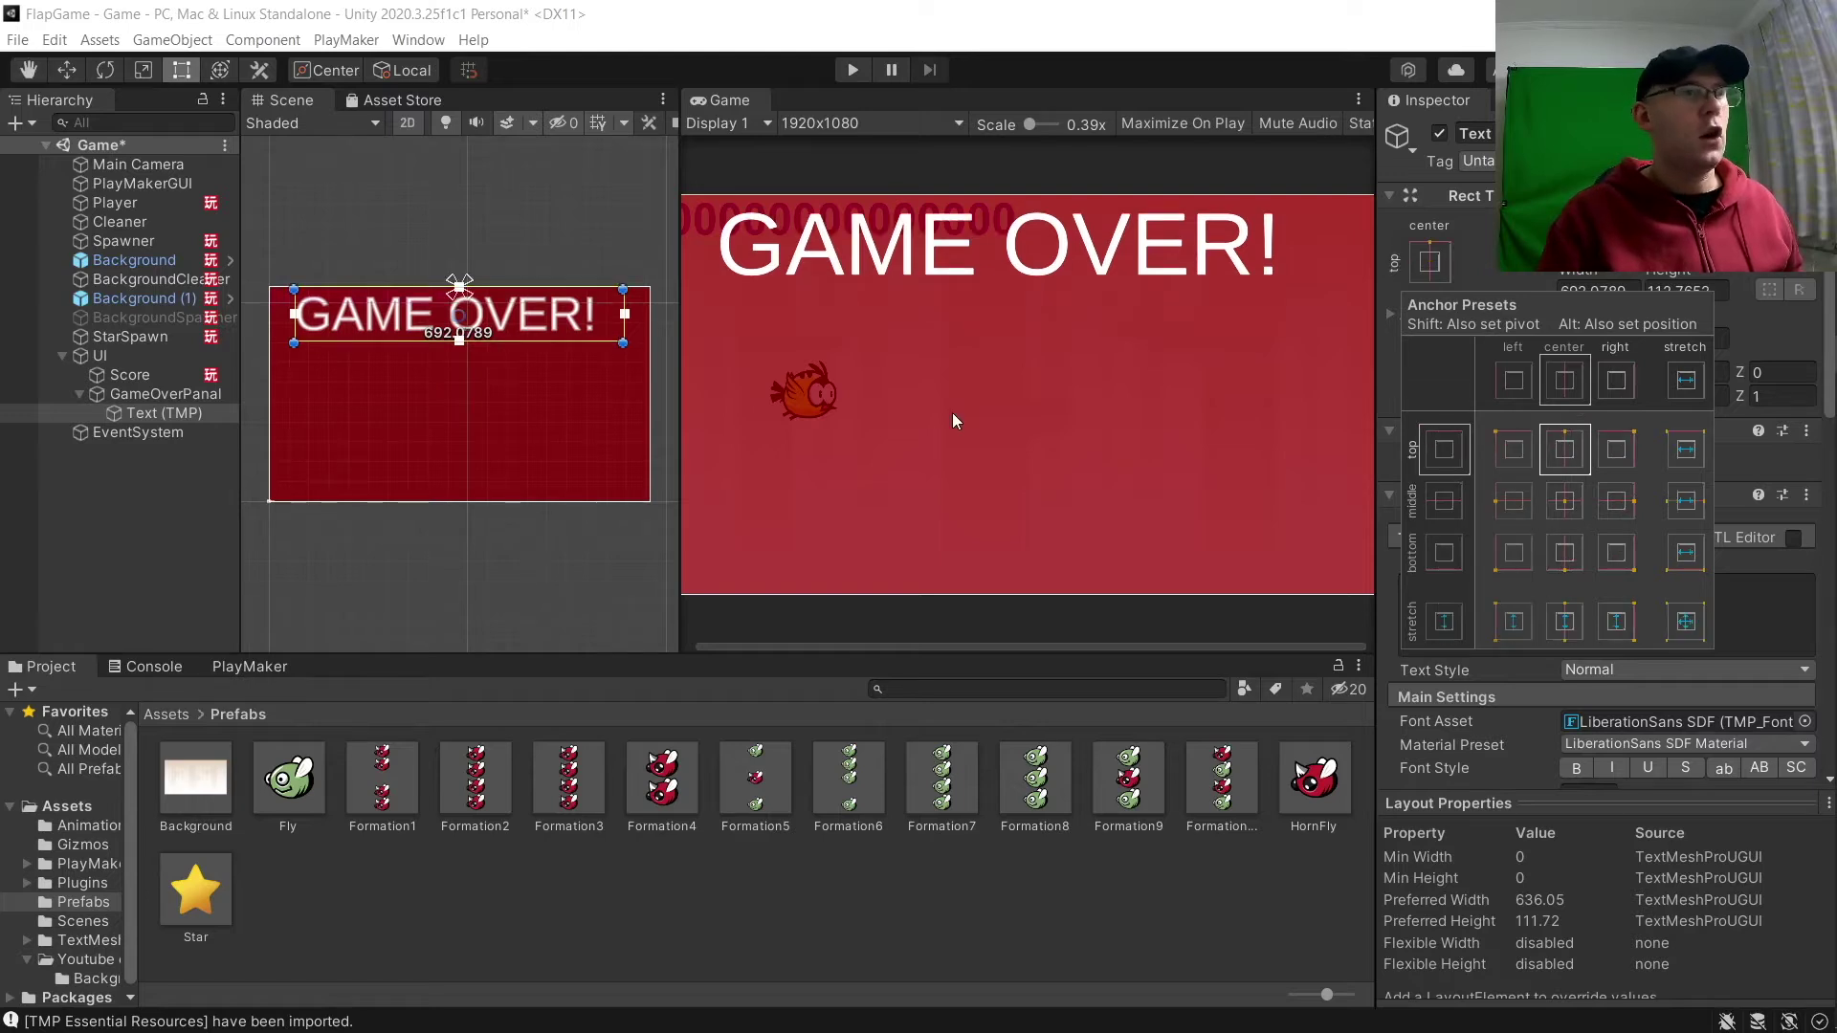
# Make the GAME OVER! text bold and set its font size to 95.
pyautogui.click(1502, 721)
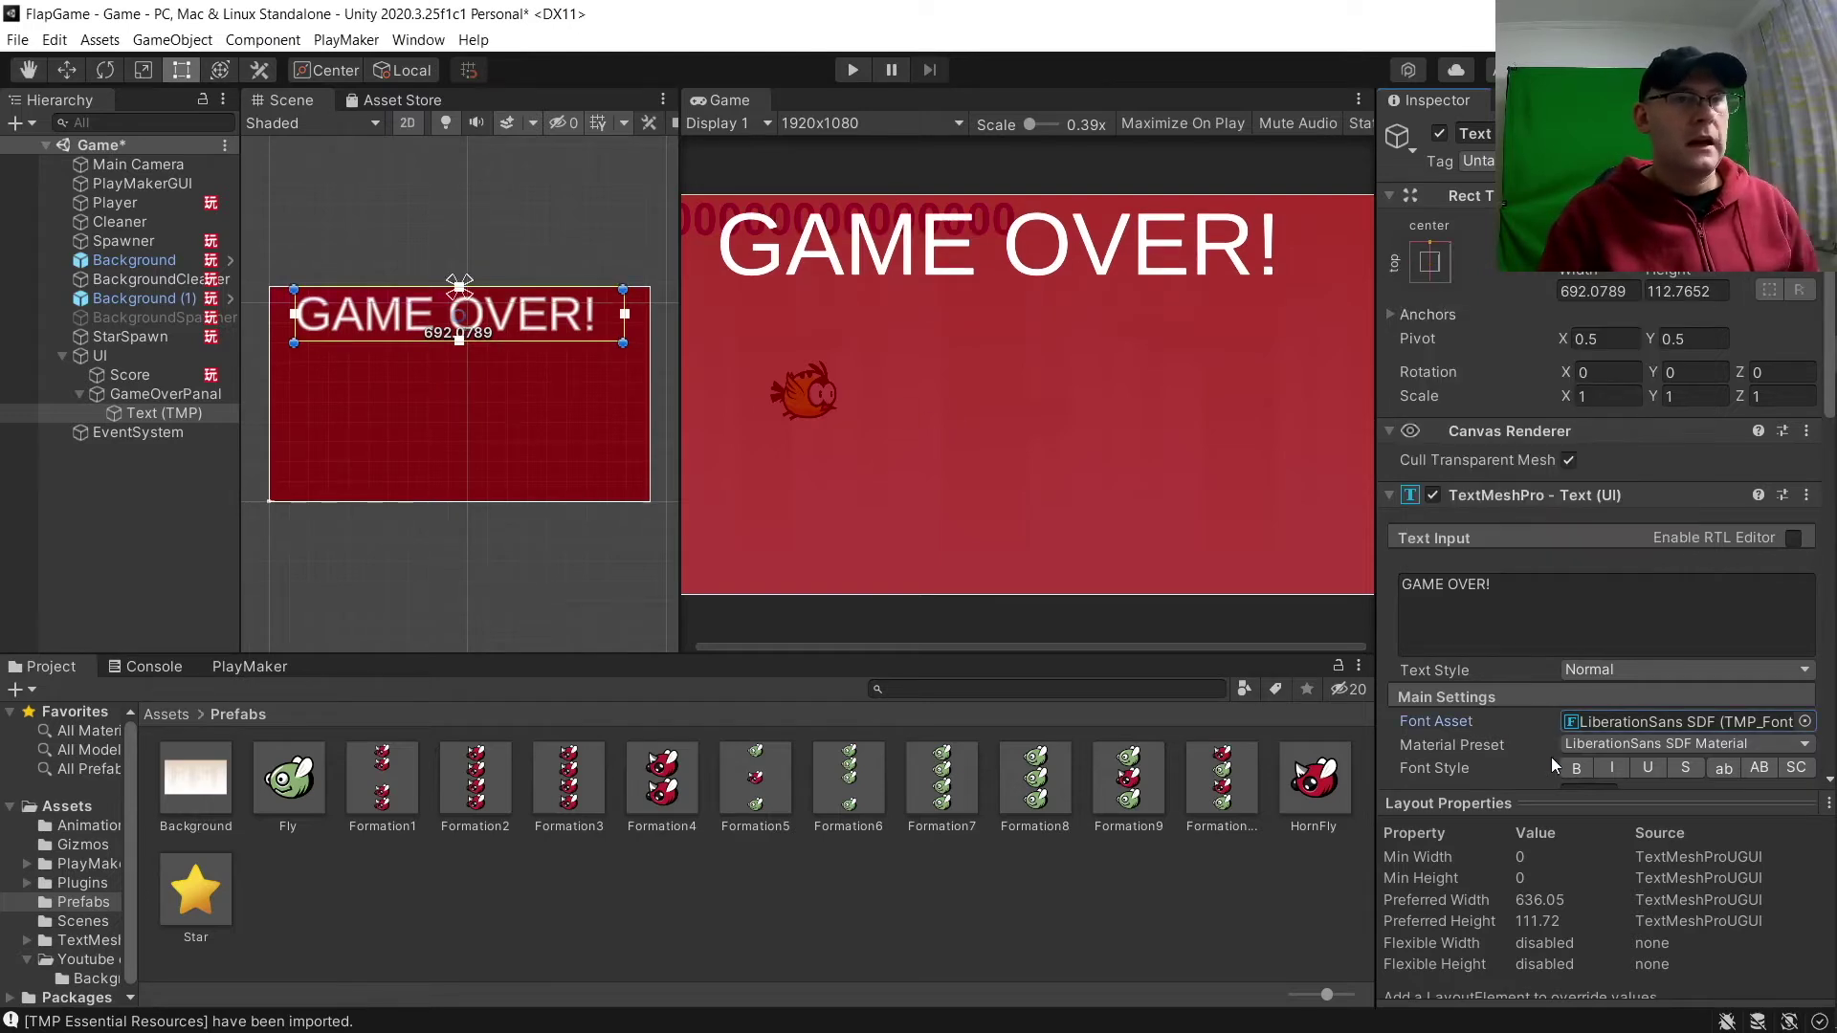
pyautogui.click(1575, 766)
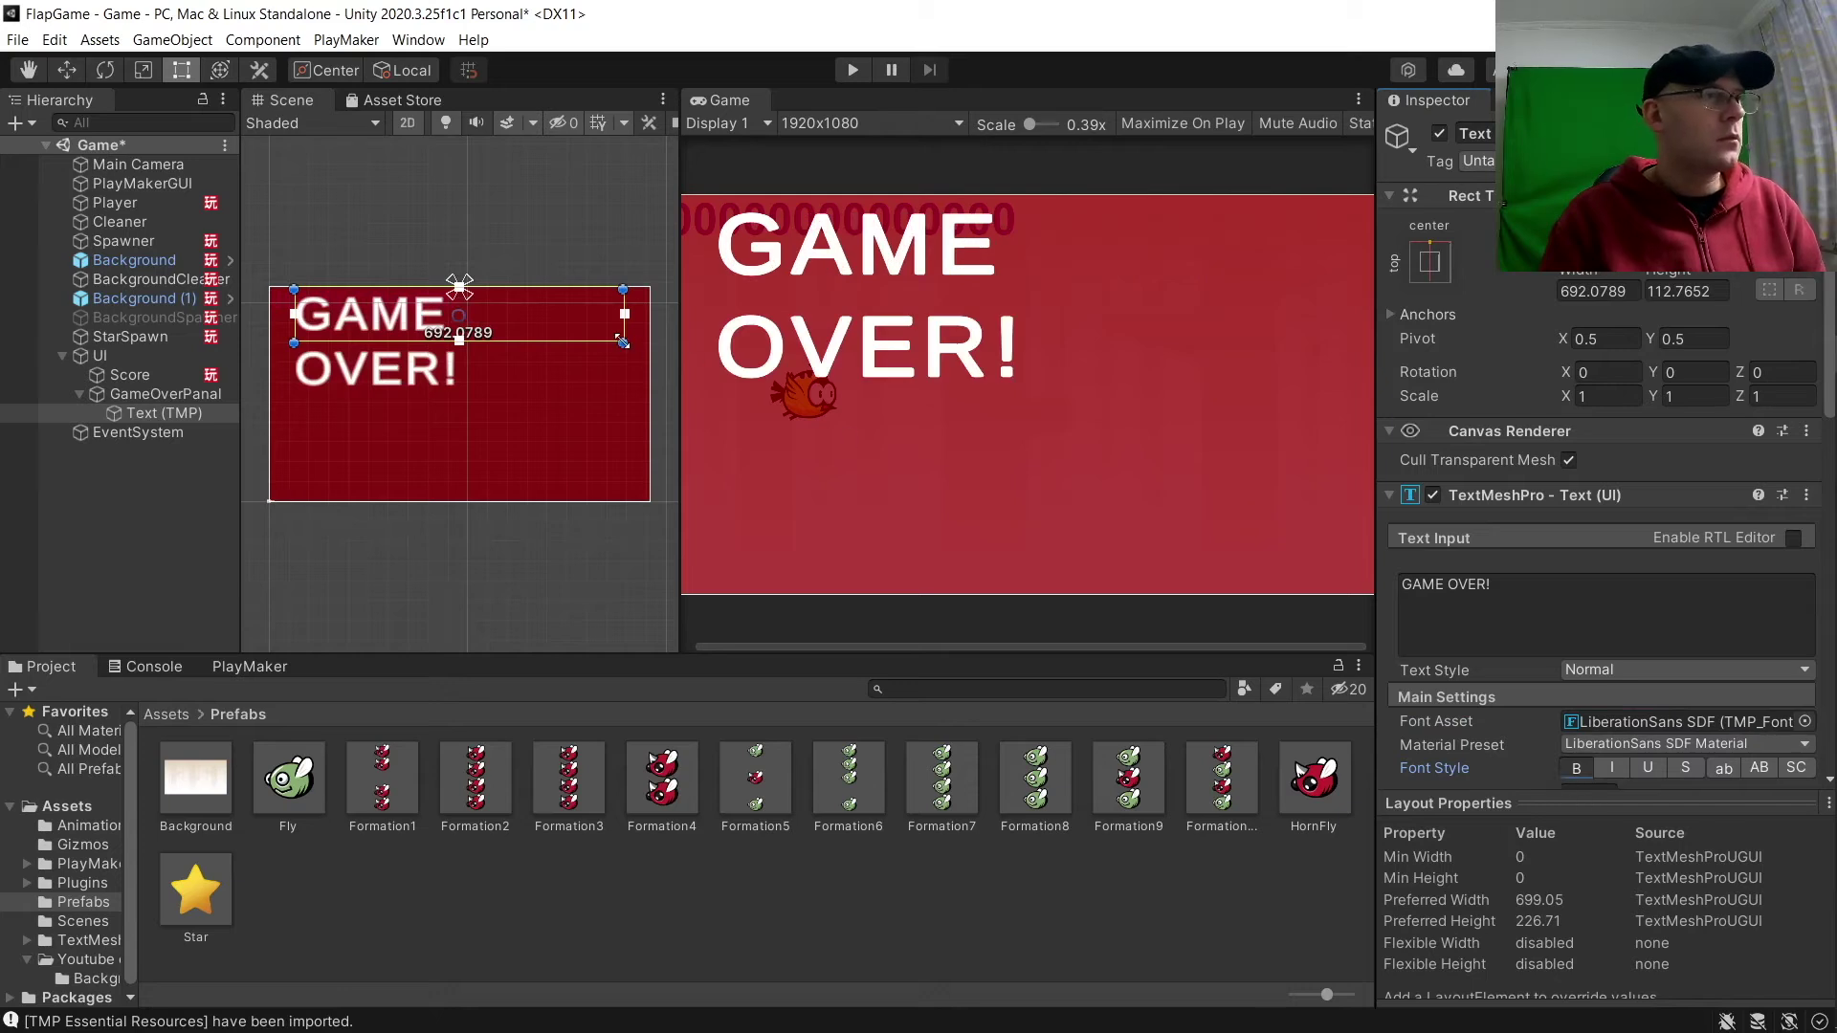
pyautogui.scroll(-5, 1716, 748)
pyautogui.click(1602, 365)
pyautogui.write('95')
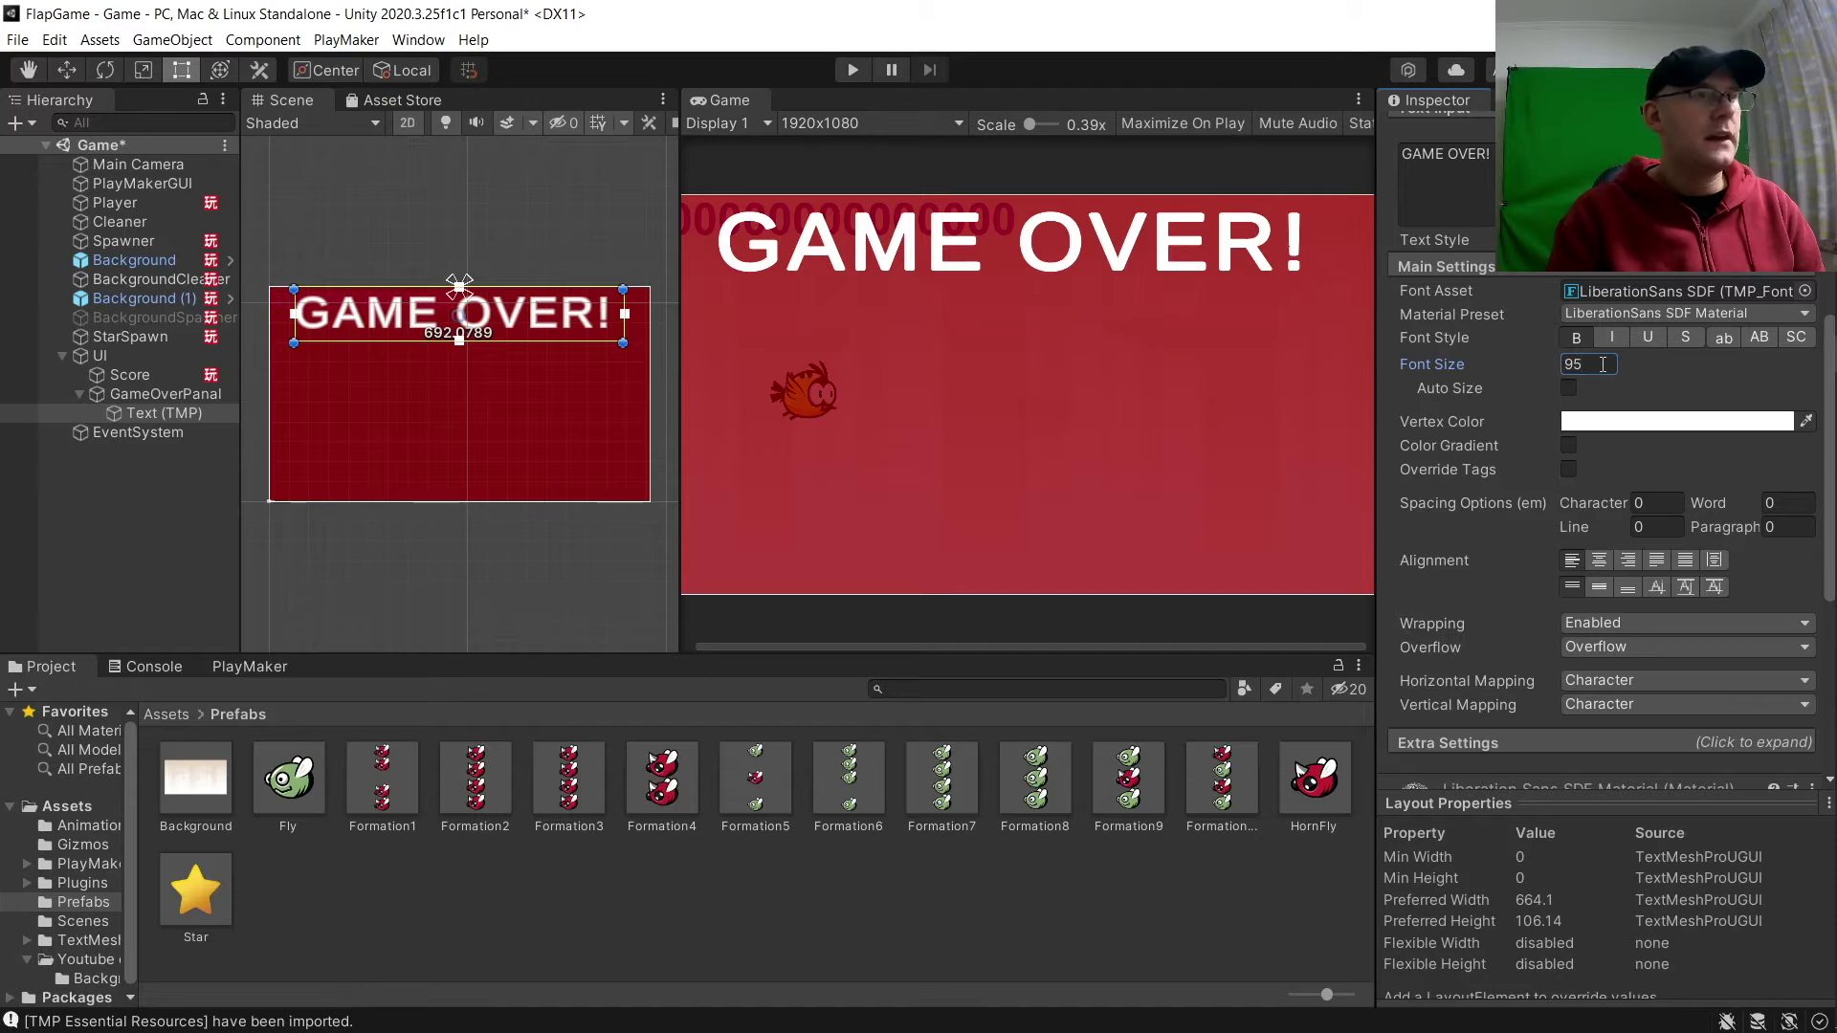
pyautogui.scroll(-1, 1001, 440)
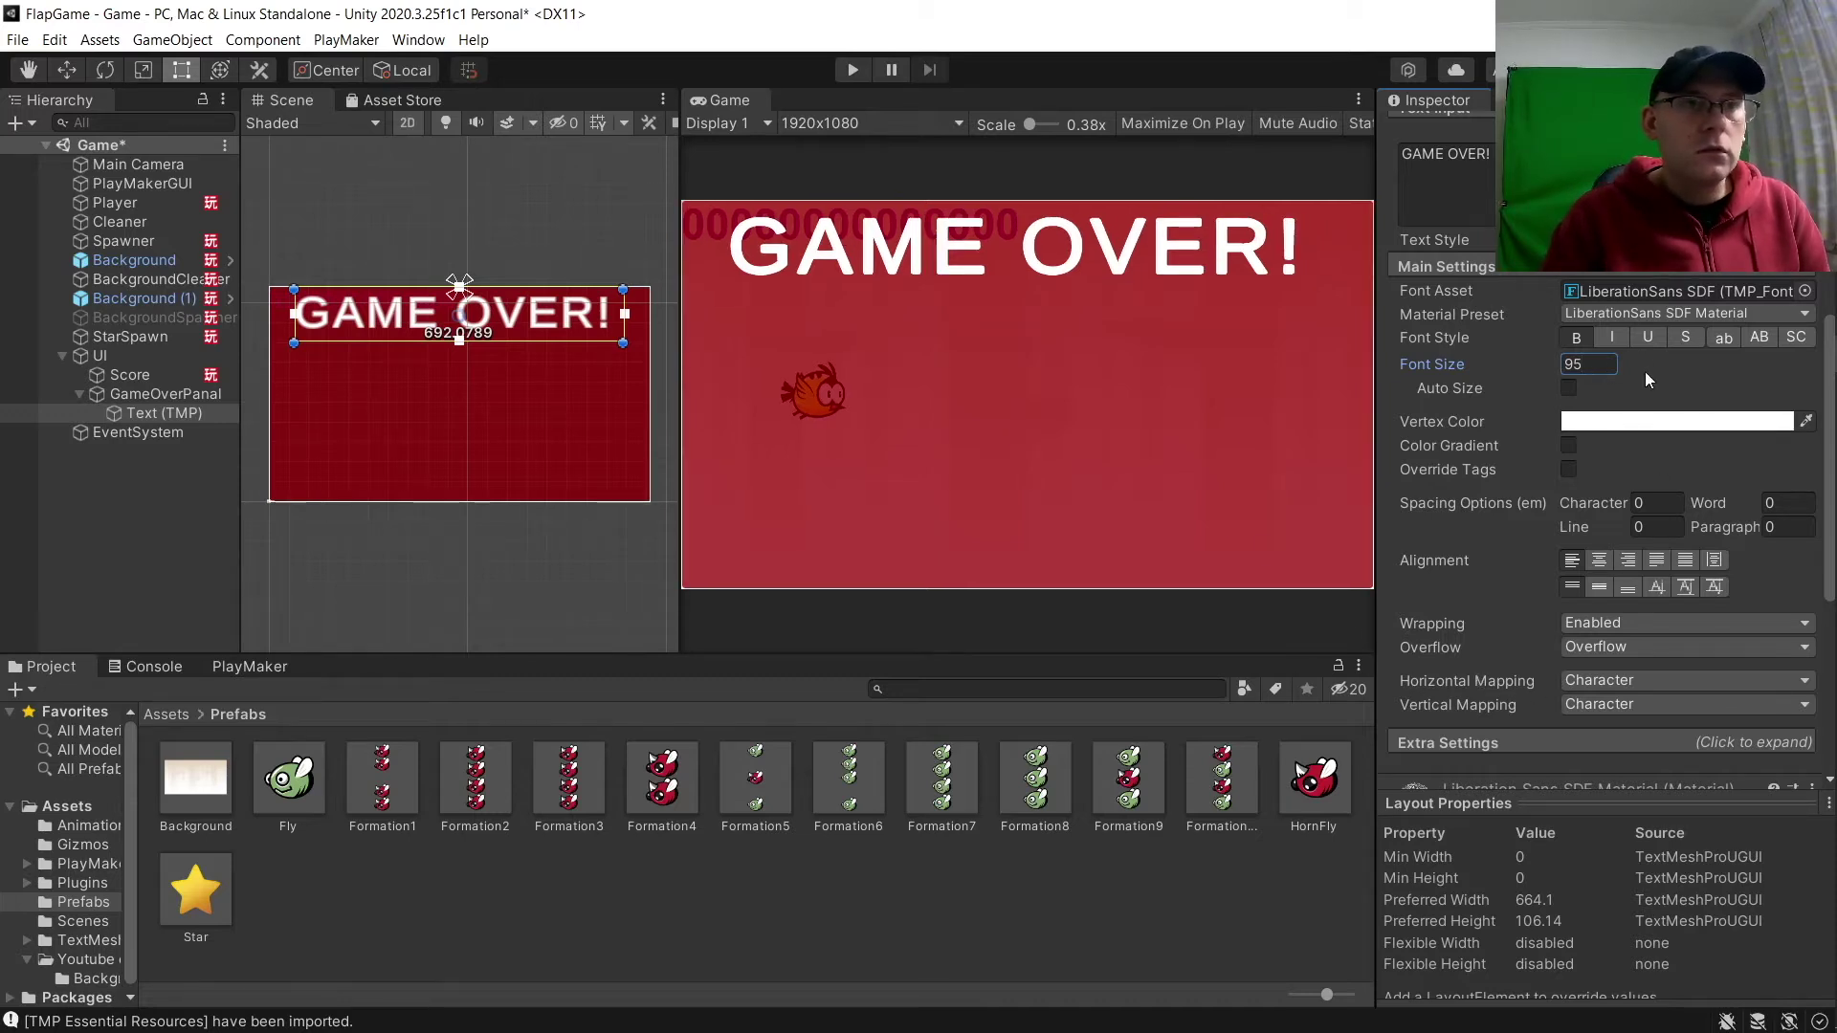
# Align the GAME OVER! text to the center horizontally and to the middle vertically within its box.
pyautogui.click(1602, 559)
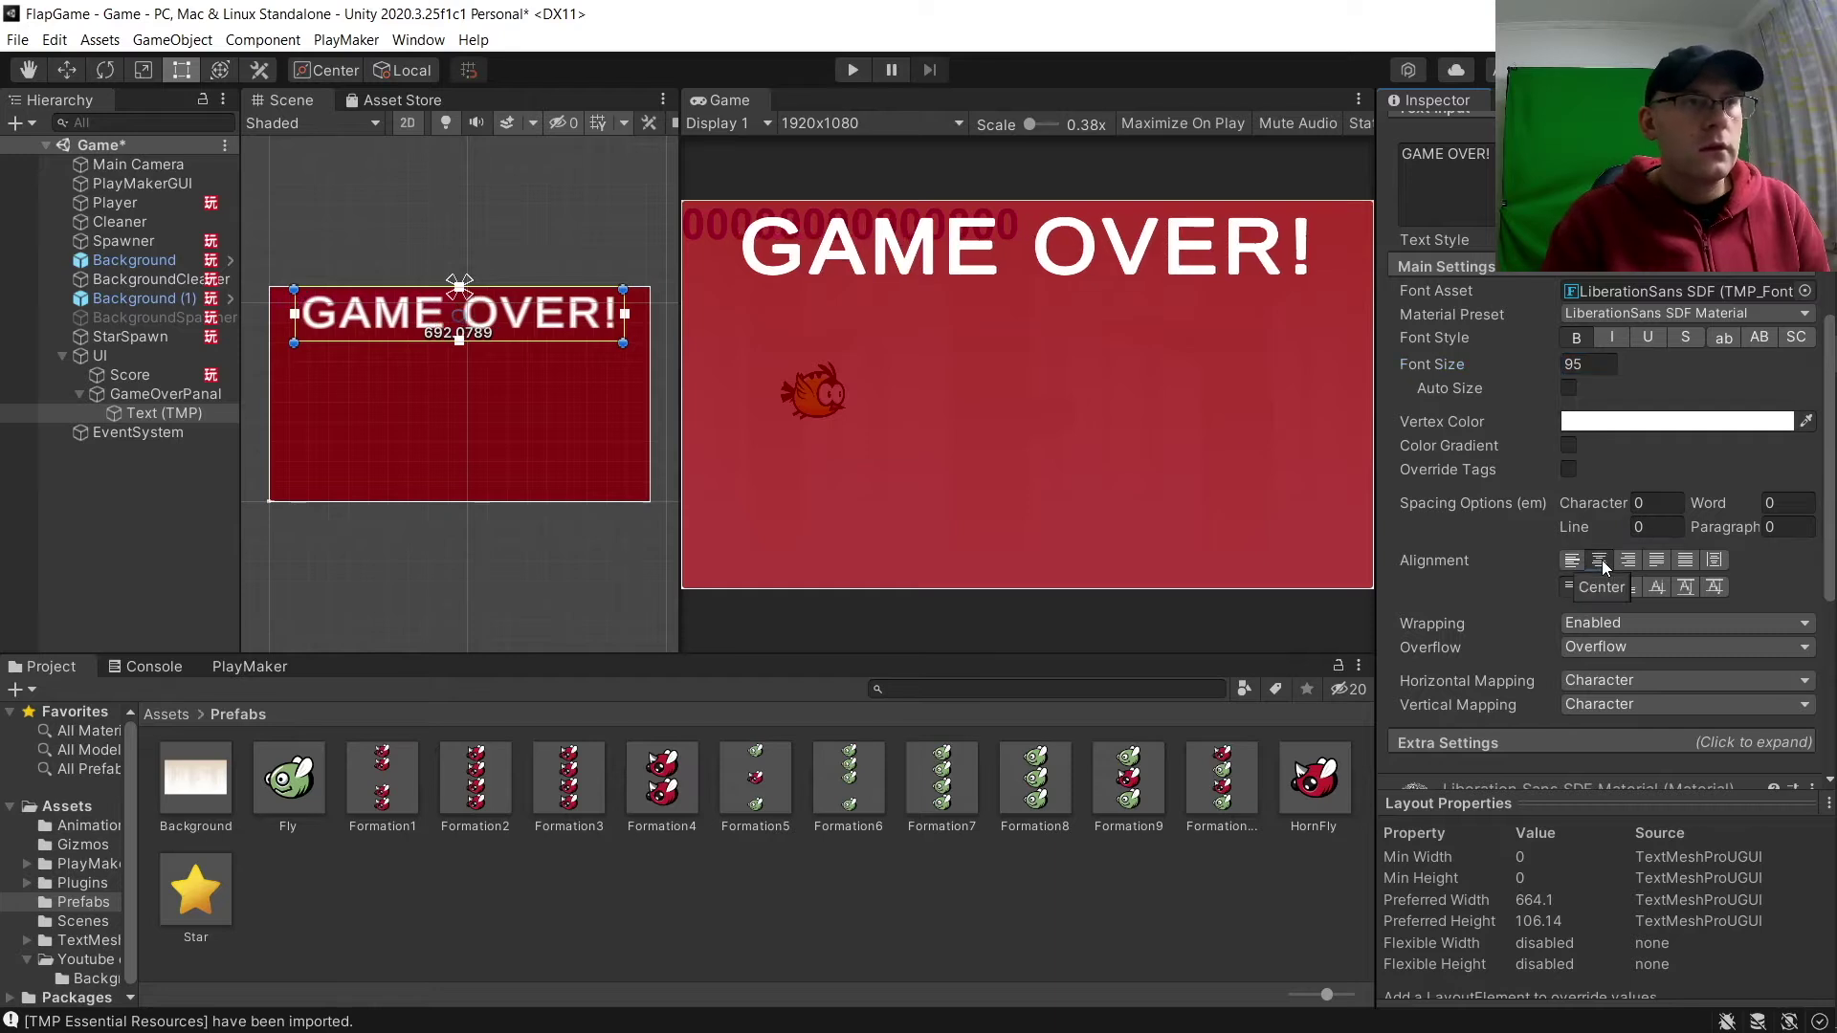
pyautogui.click(1598, 587)
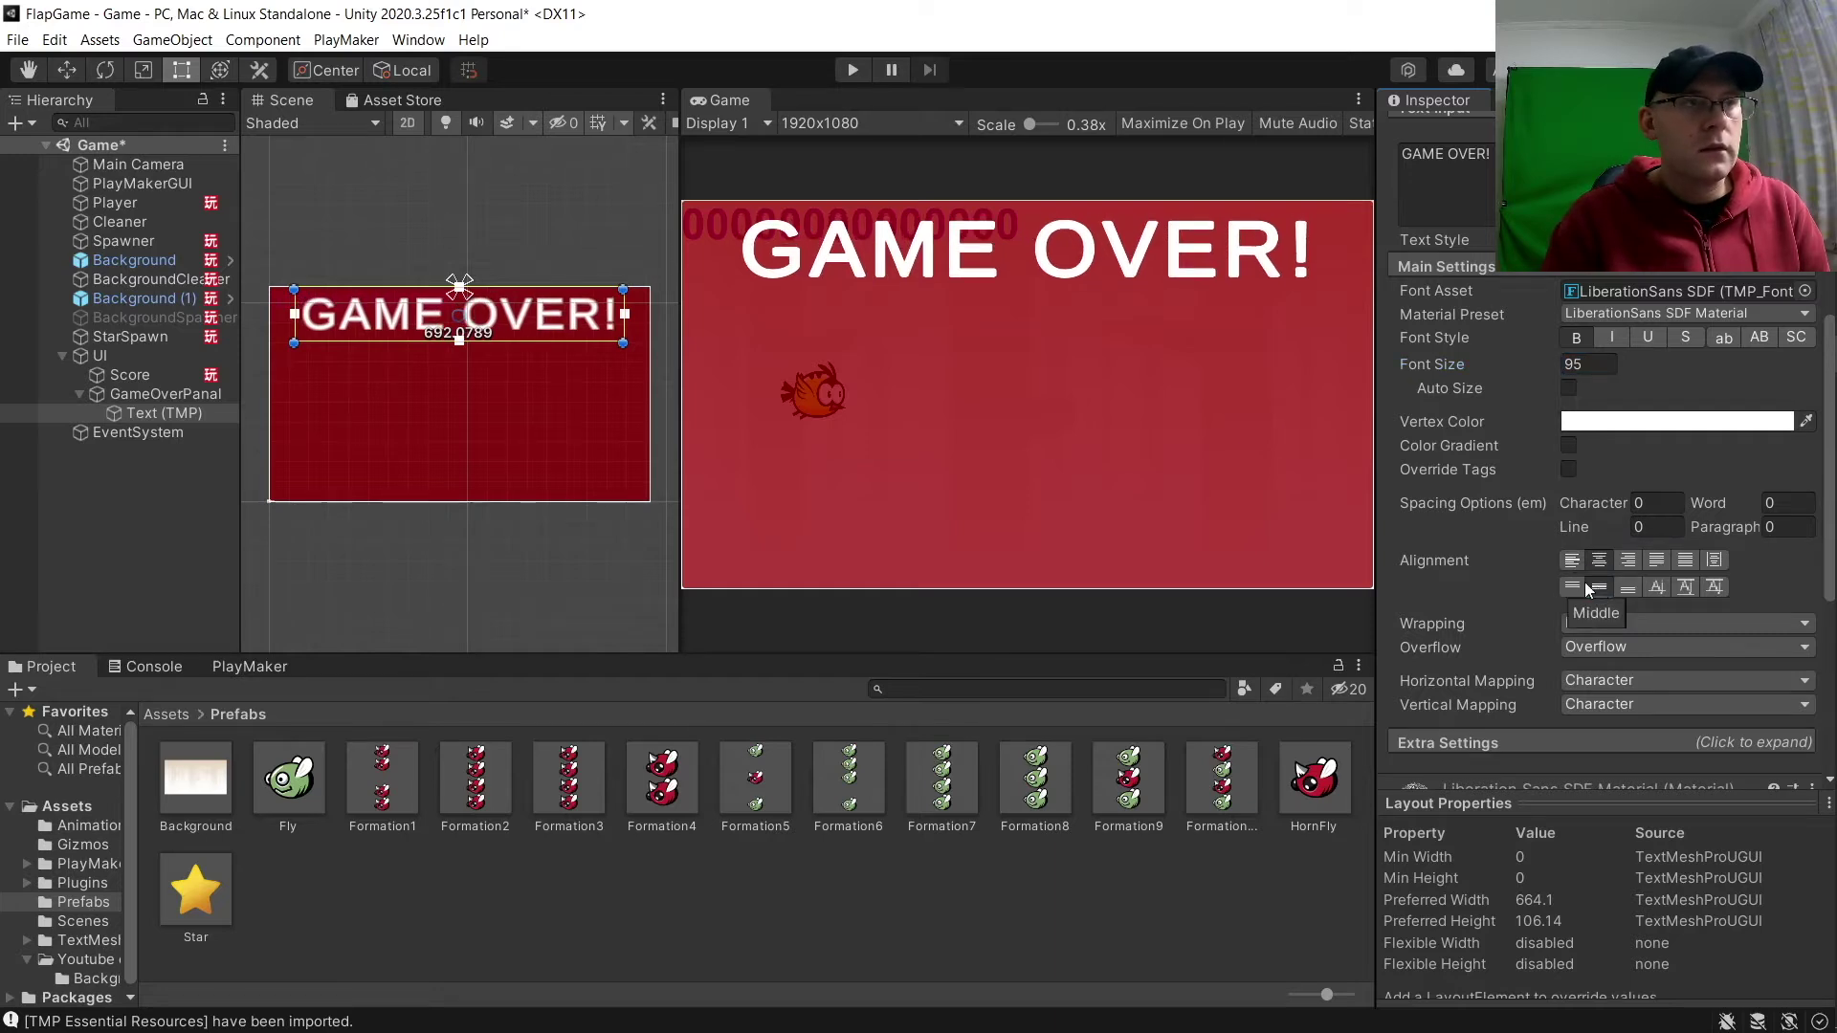
pyautogui.click(553, 222)
pyautogui.click(144, 413)
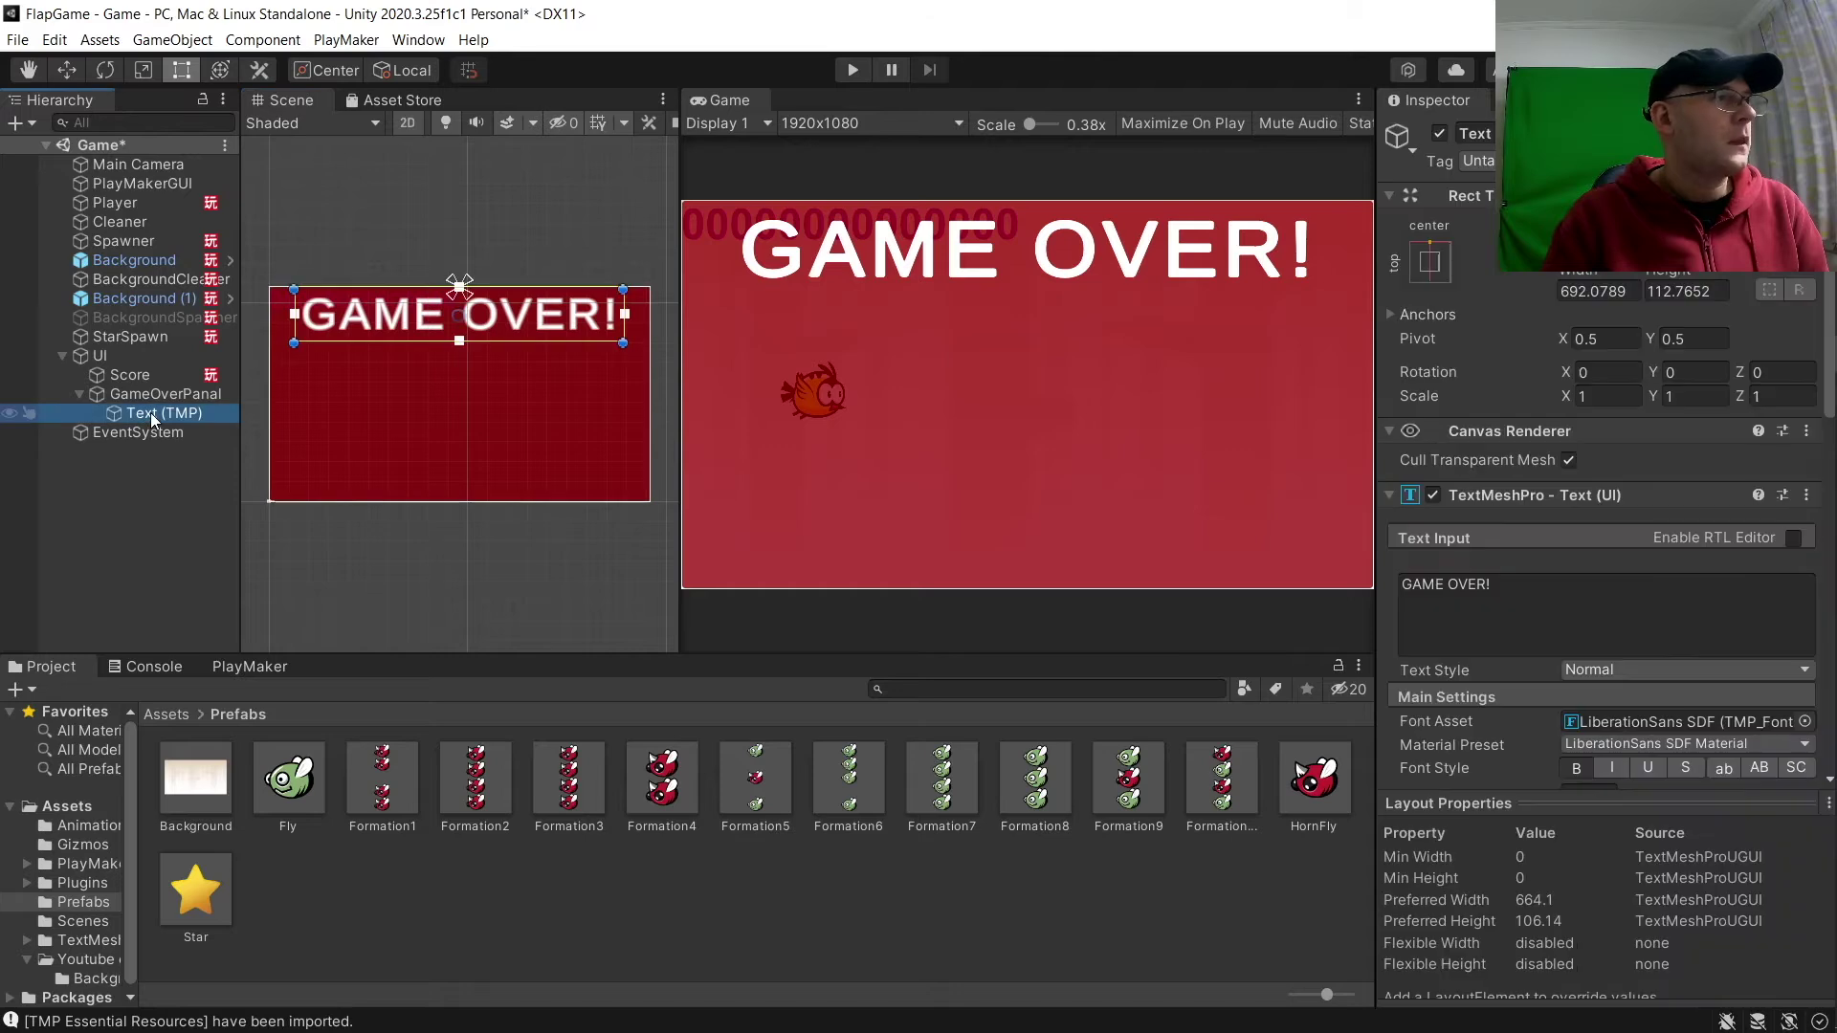
# Rename the title's text object under GameOverPanal as GameOverText.
pyautogui.click(169, 413)
pyautogui.write('GameOver')
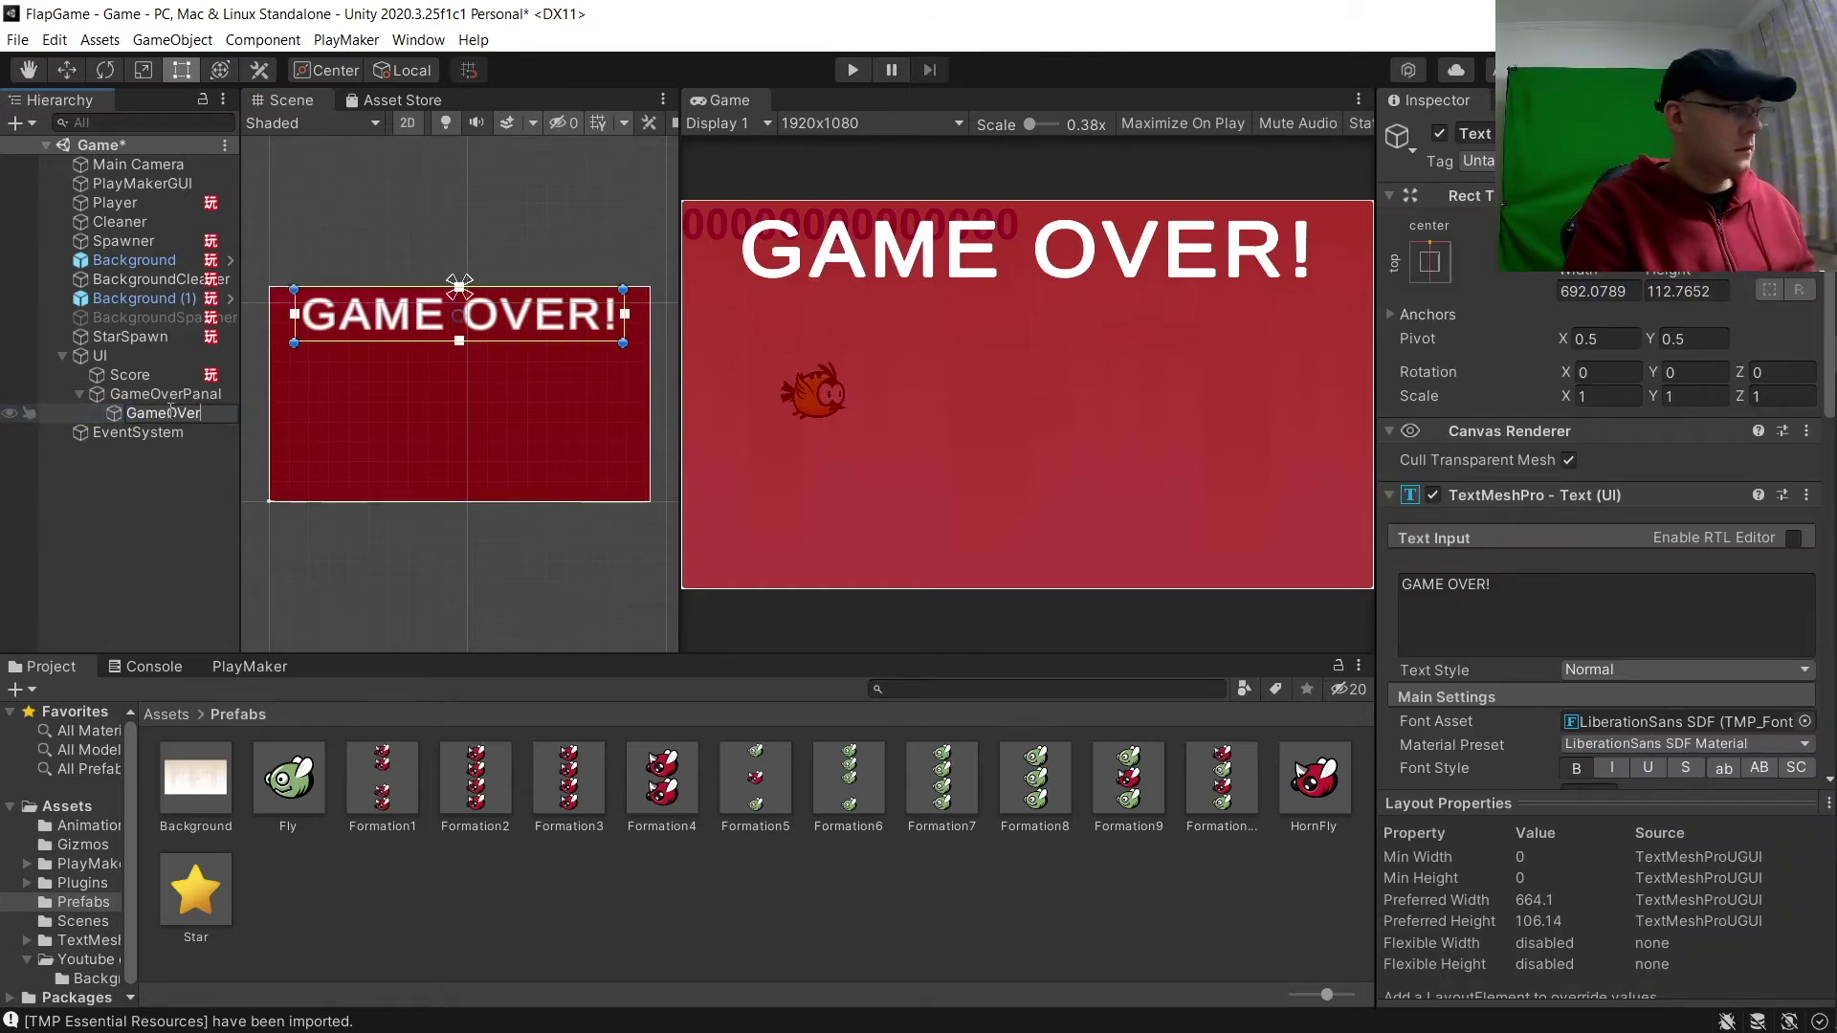
pyautogui.press('BackSpace')
pyautogui.press('BackSpace')
pyautogui.press('BackSpace')
pyautogui.write('verText')
pyautogui.press('Return')
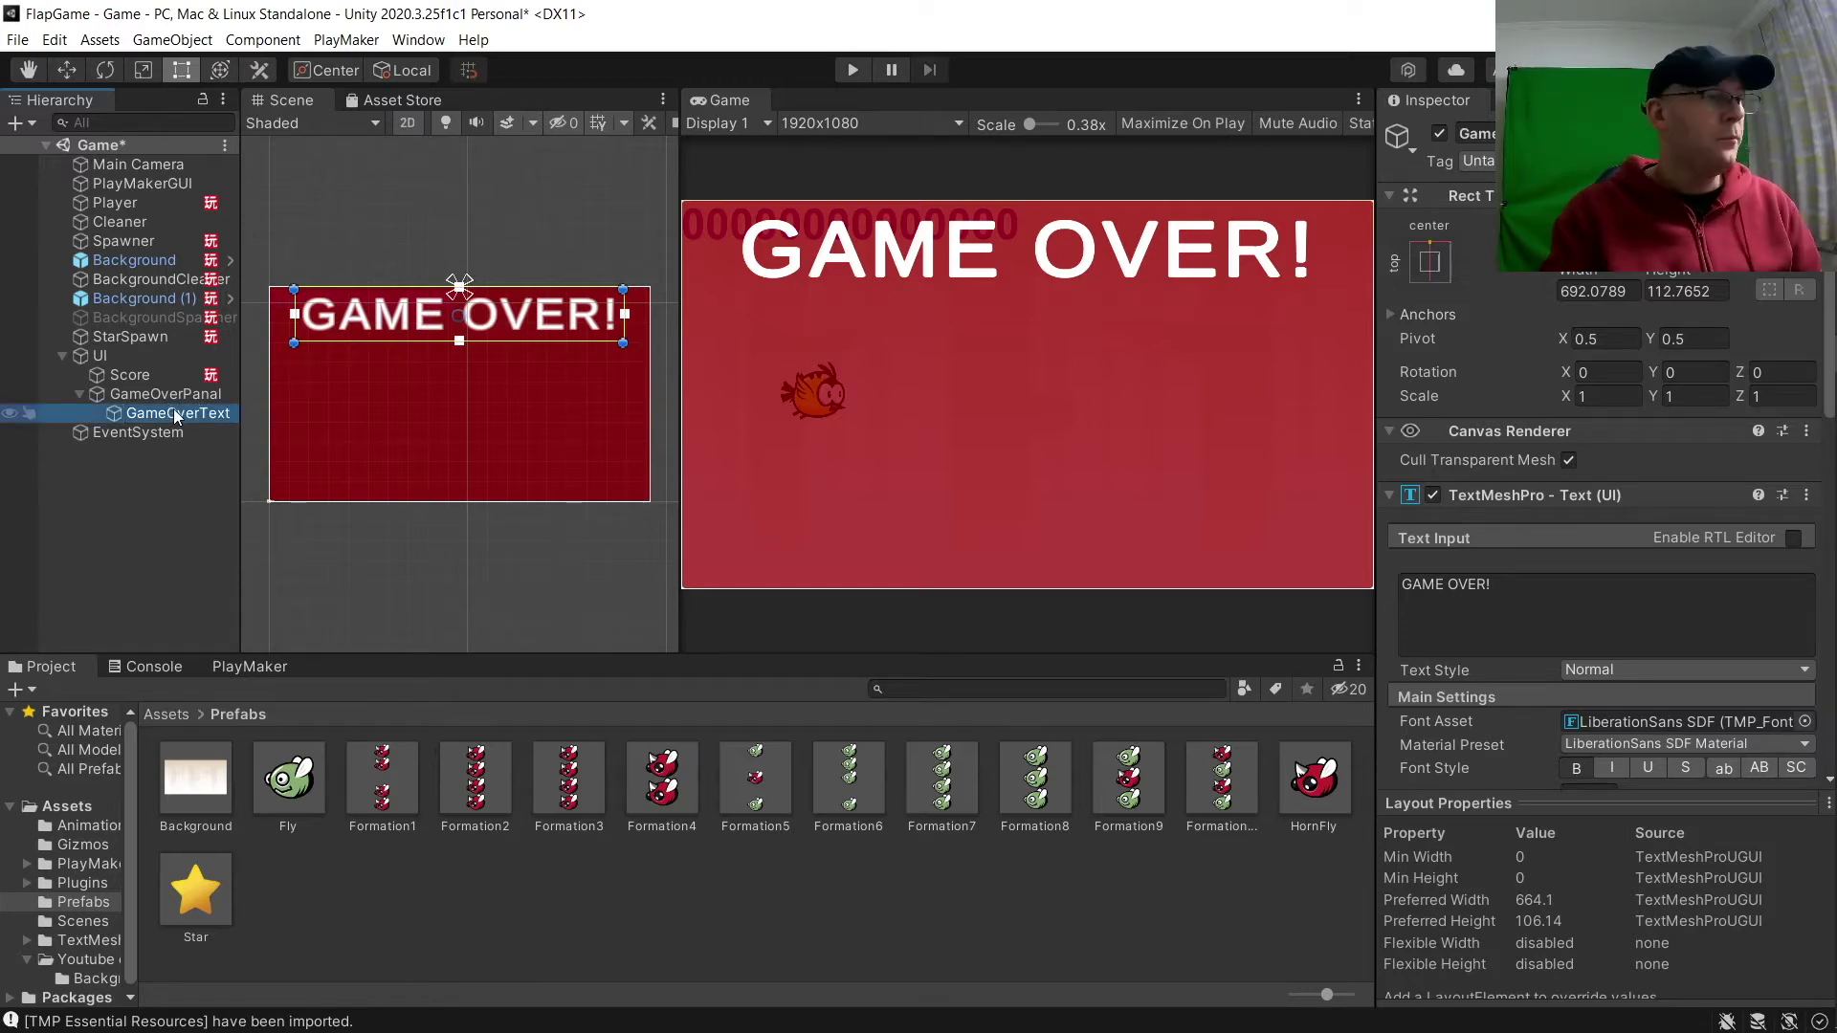
pyautogui.click(164, 465)
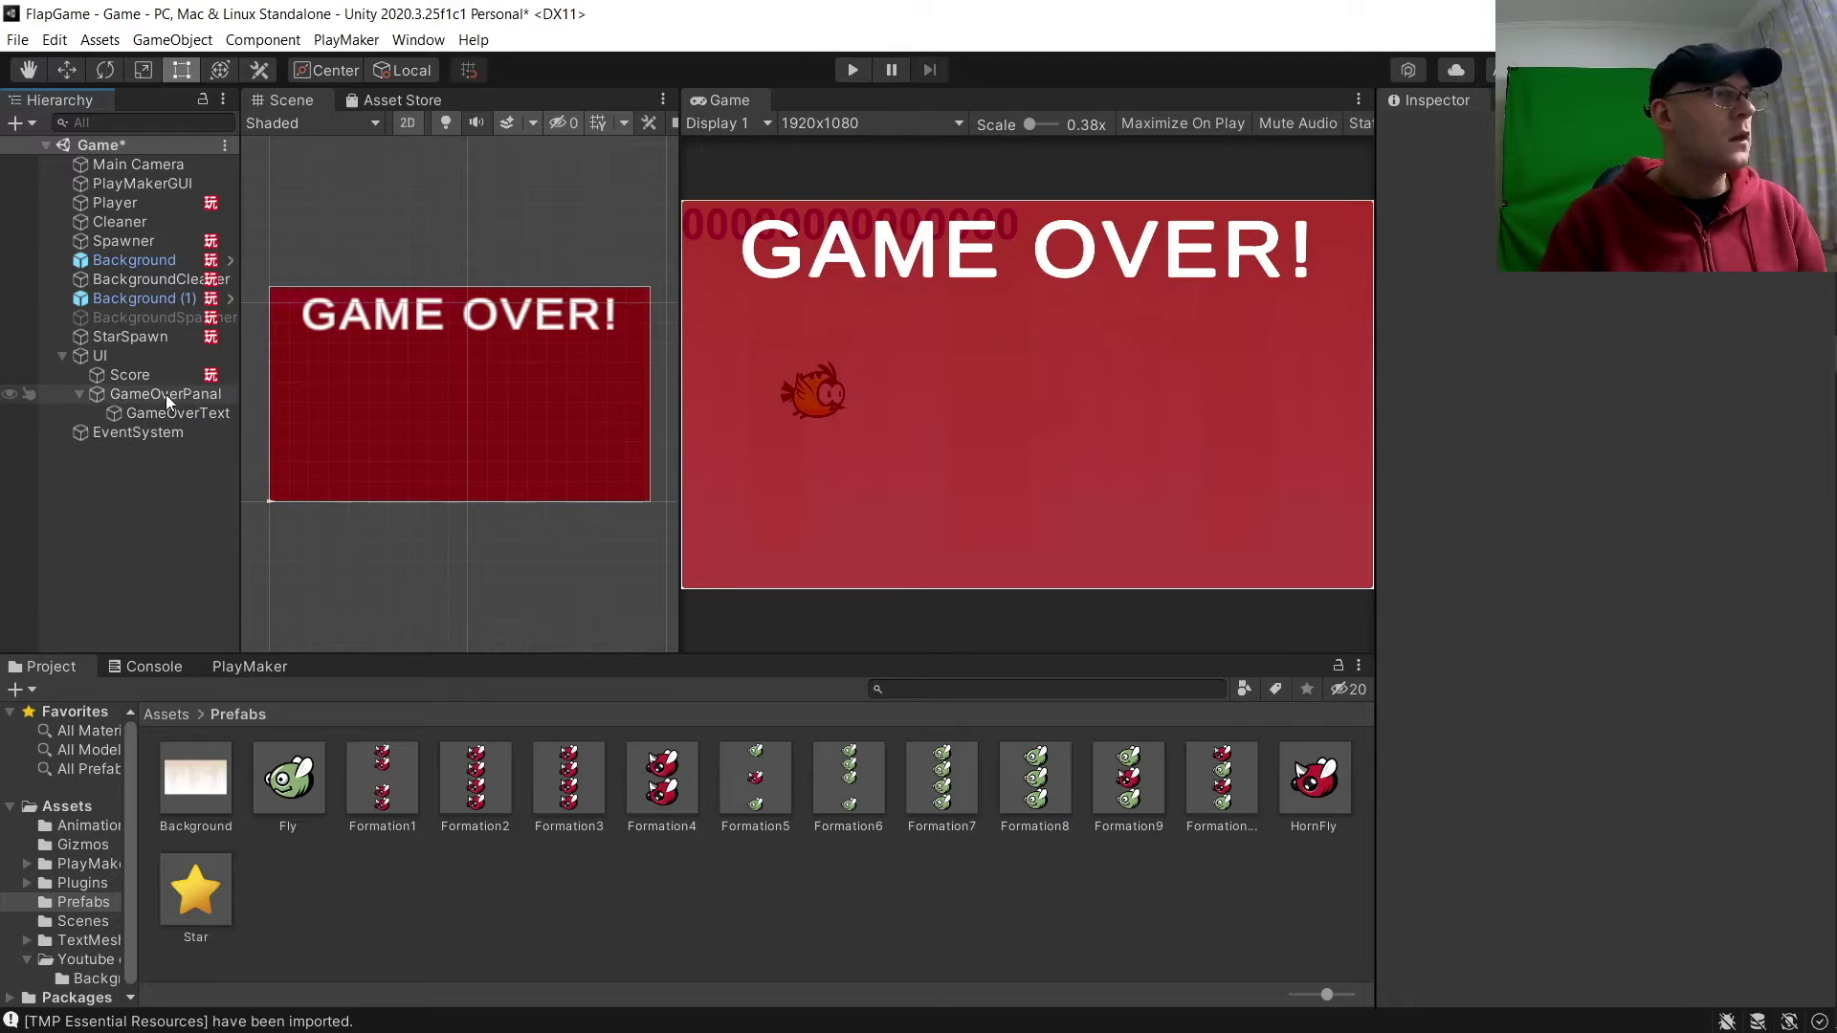
# Add a TextMeshPro UI text as a child of GameOverPanal and set its content to "Score:".
pyautogui.click(166, 394)
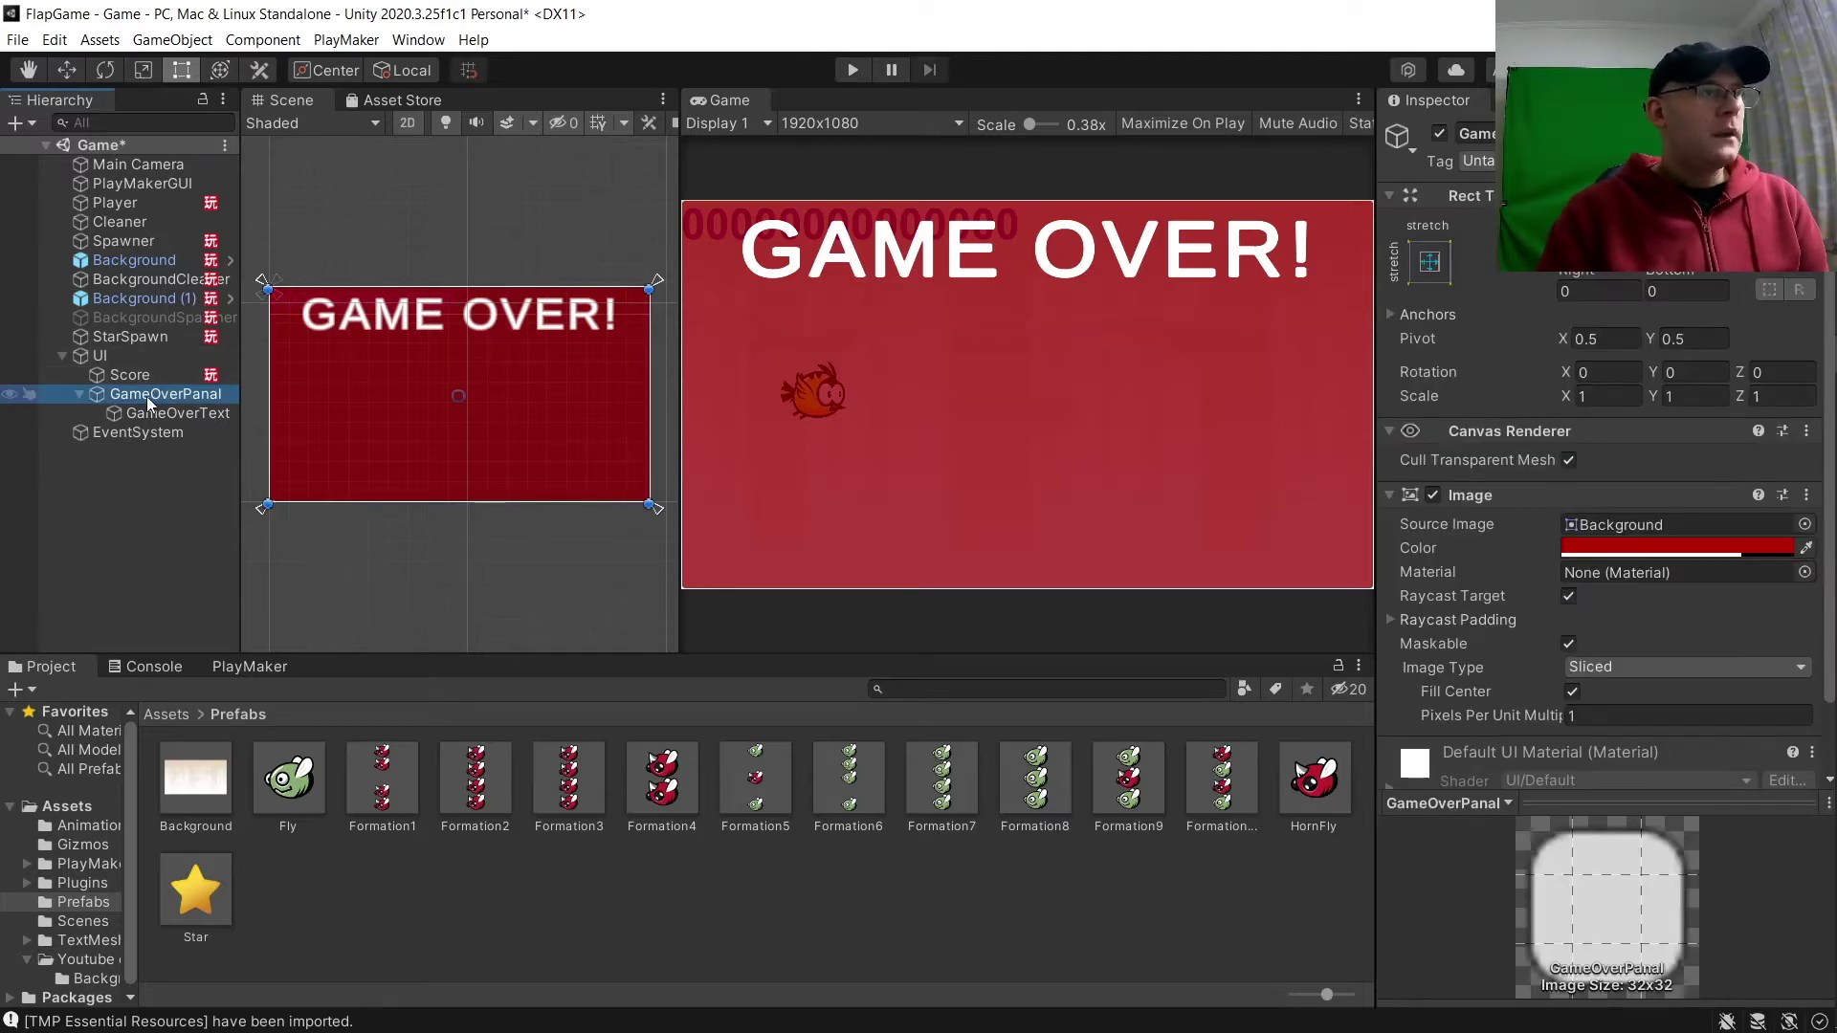
pyautogui.rightClick(146, 396)
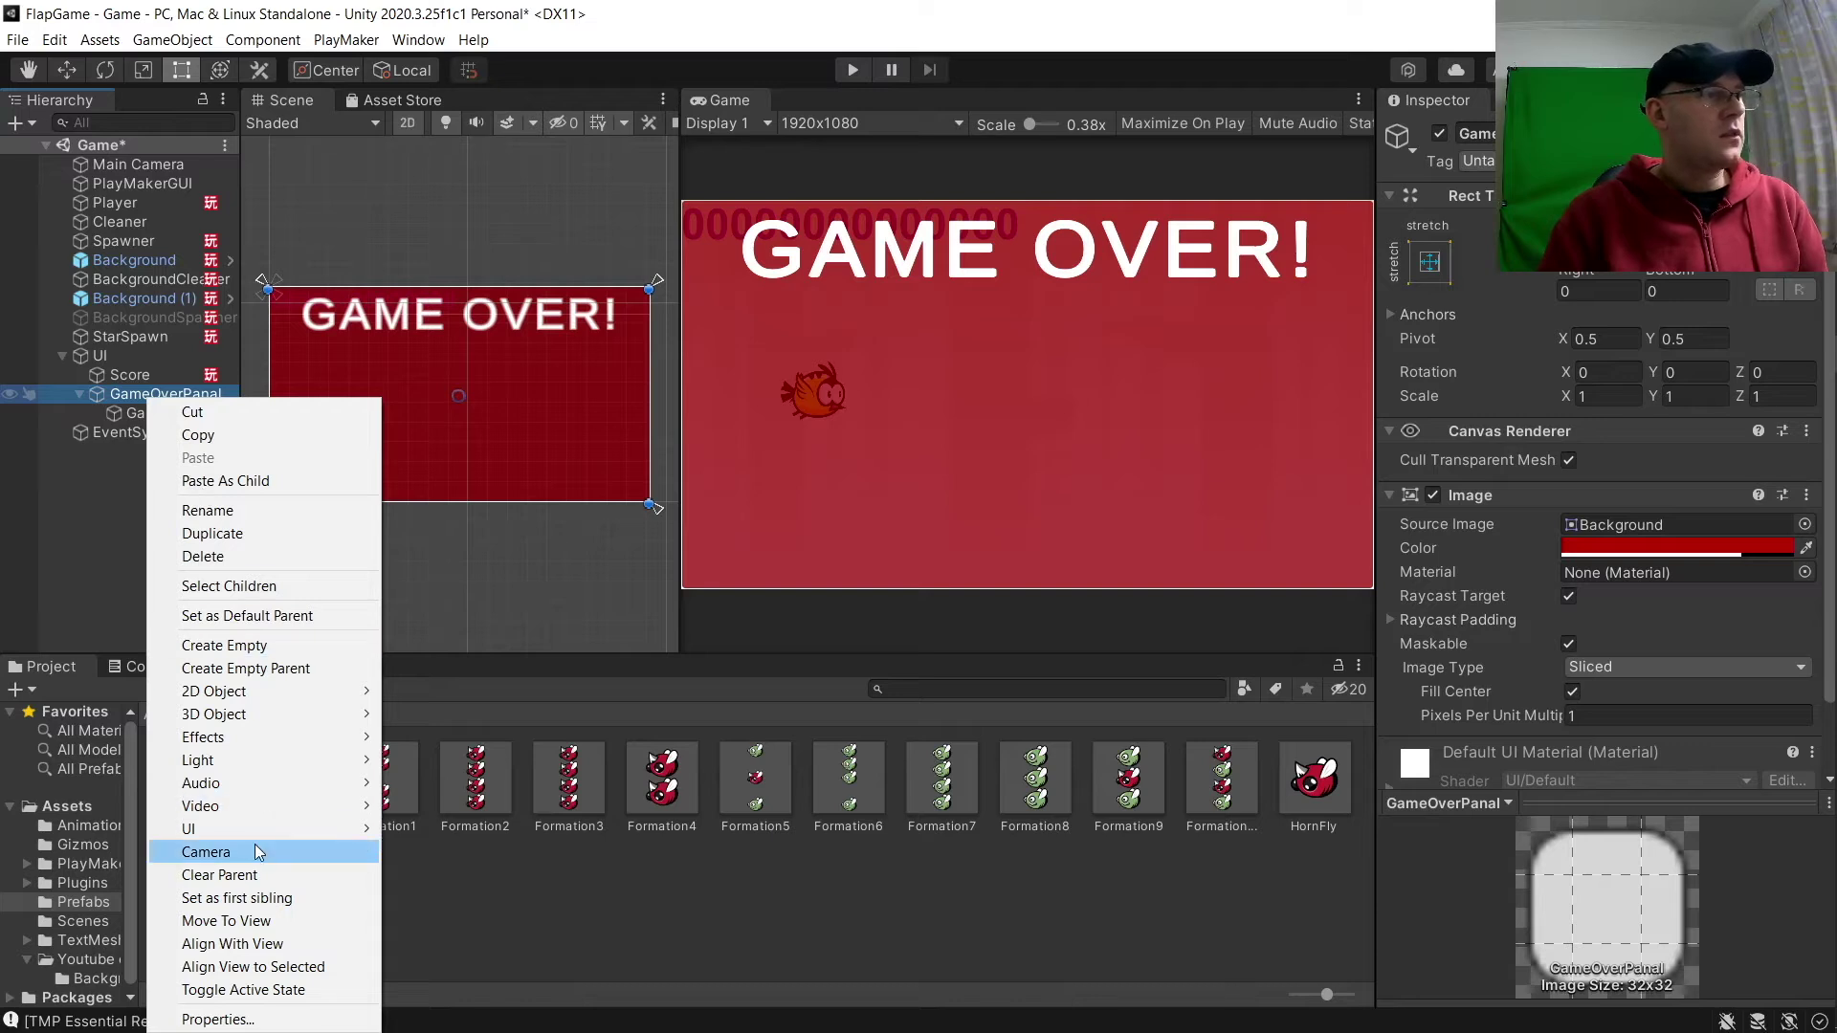
pyautogui.moveTo(255, 831)
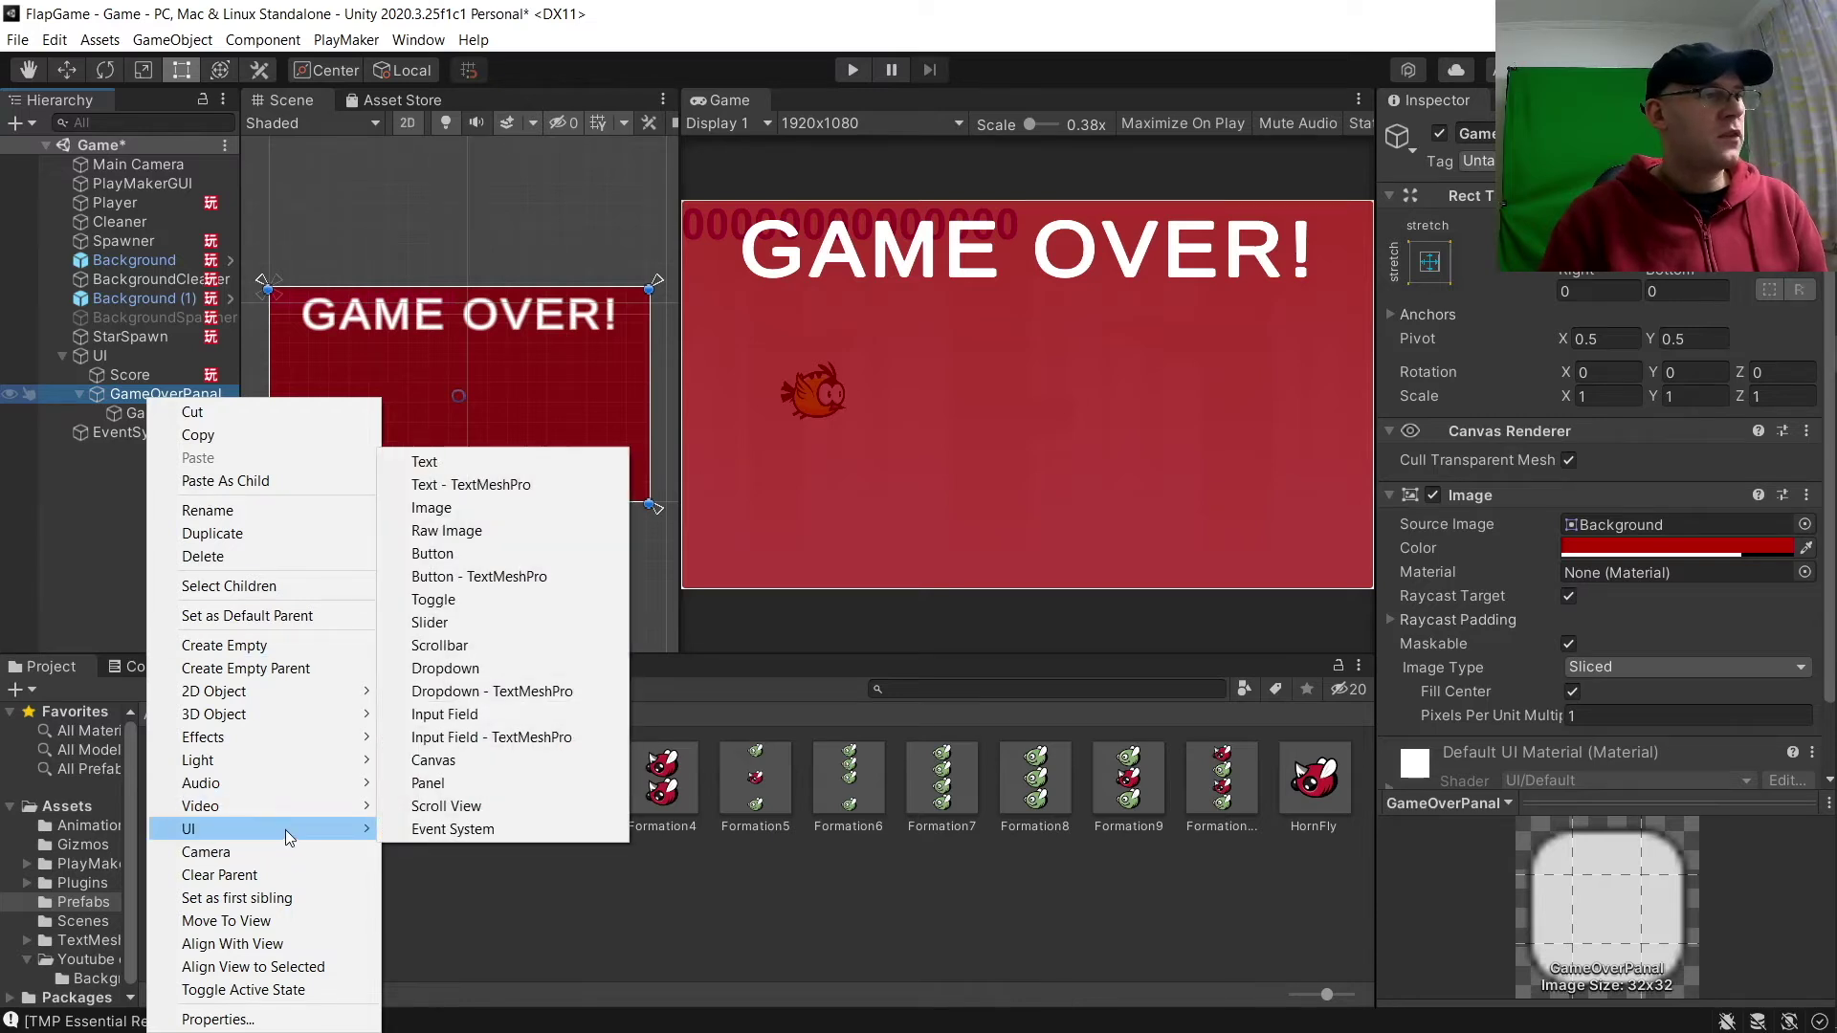
pyautogui.click(587, 489)
pyautogui.press('Tab')
pyautogui.write('S')
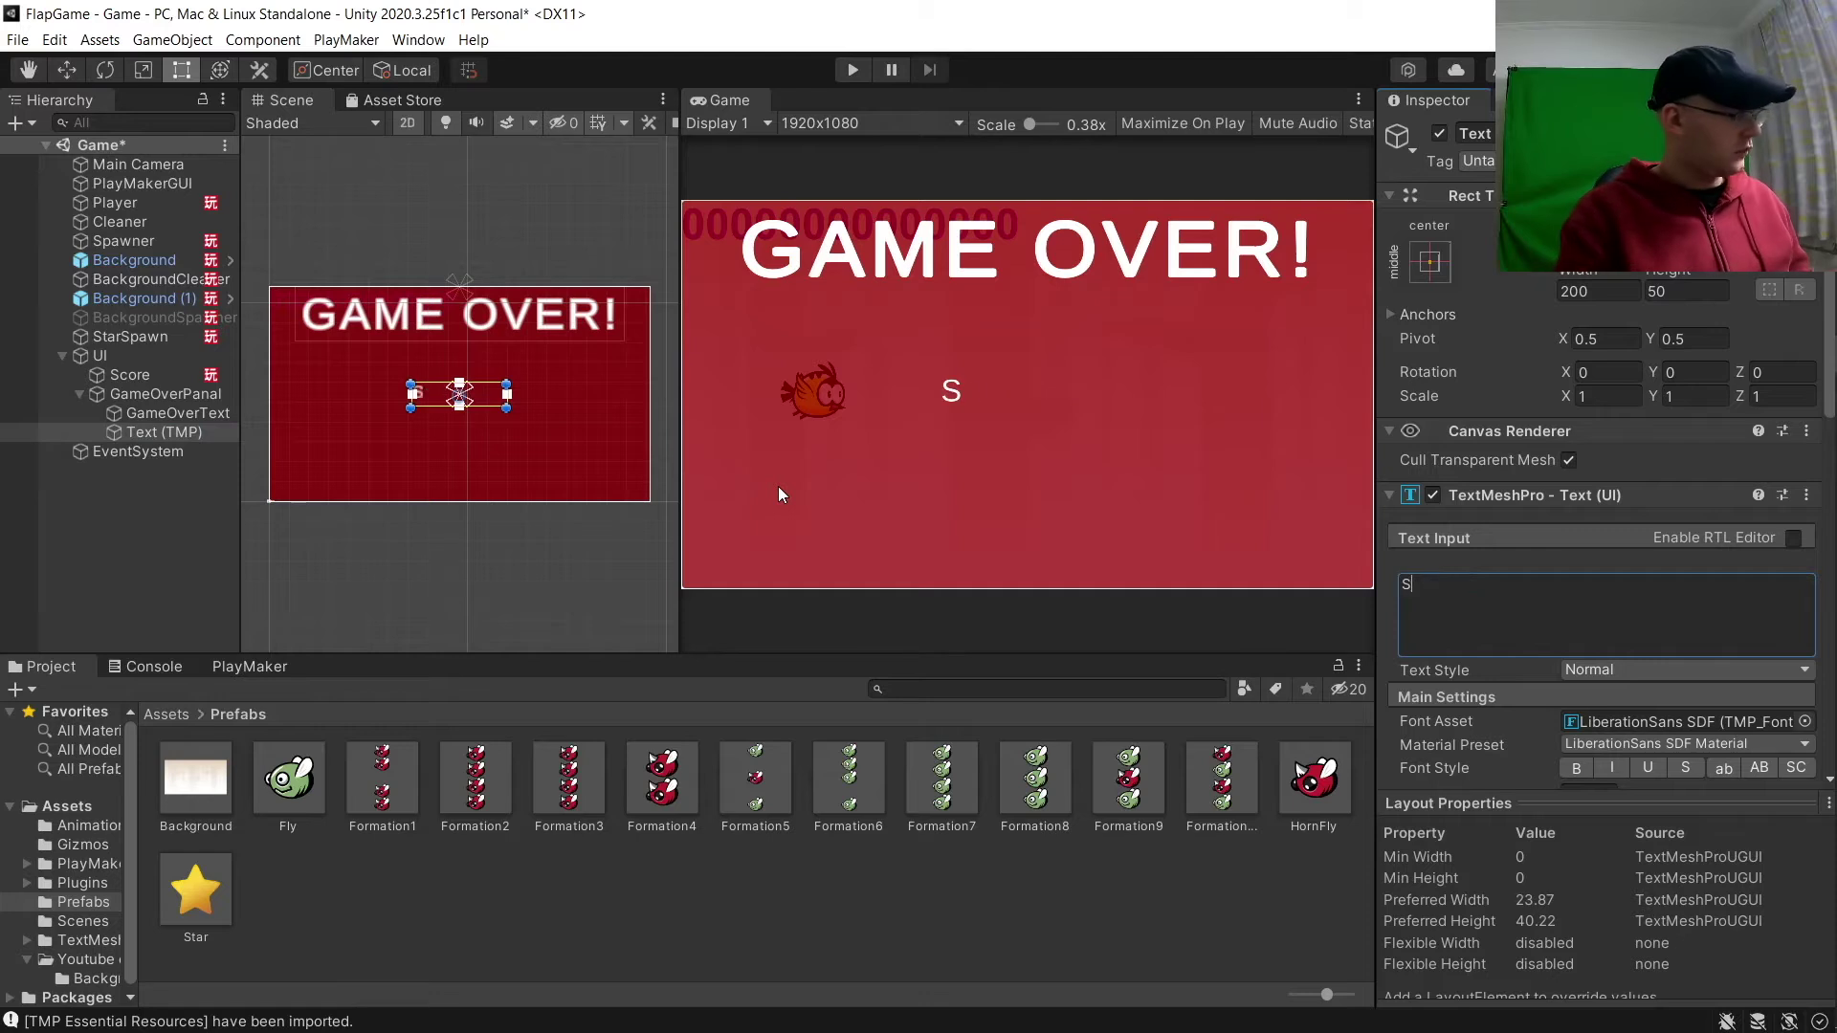
pyautogui.write('core:')
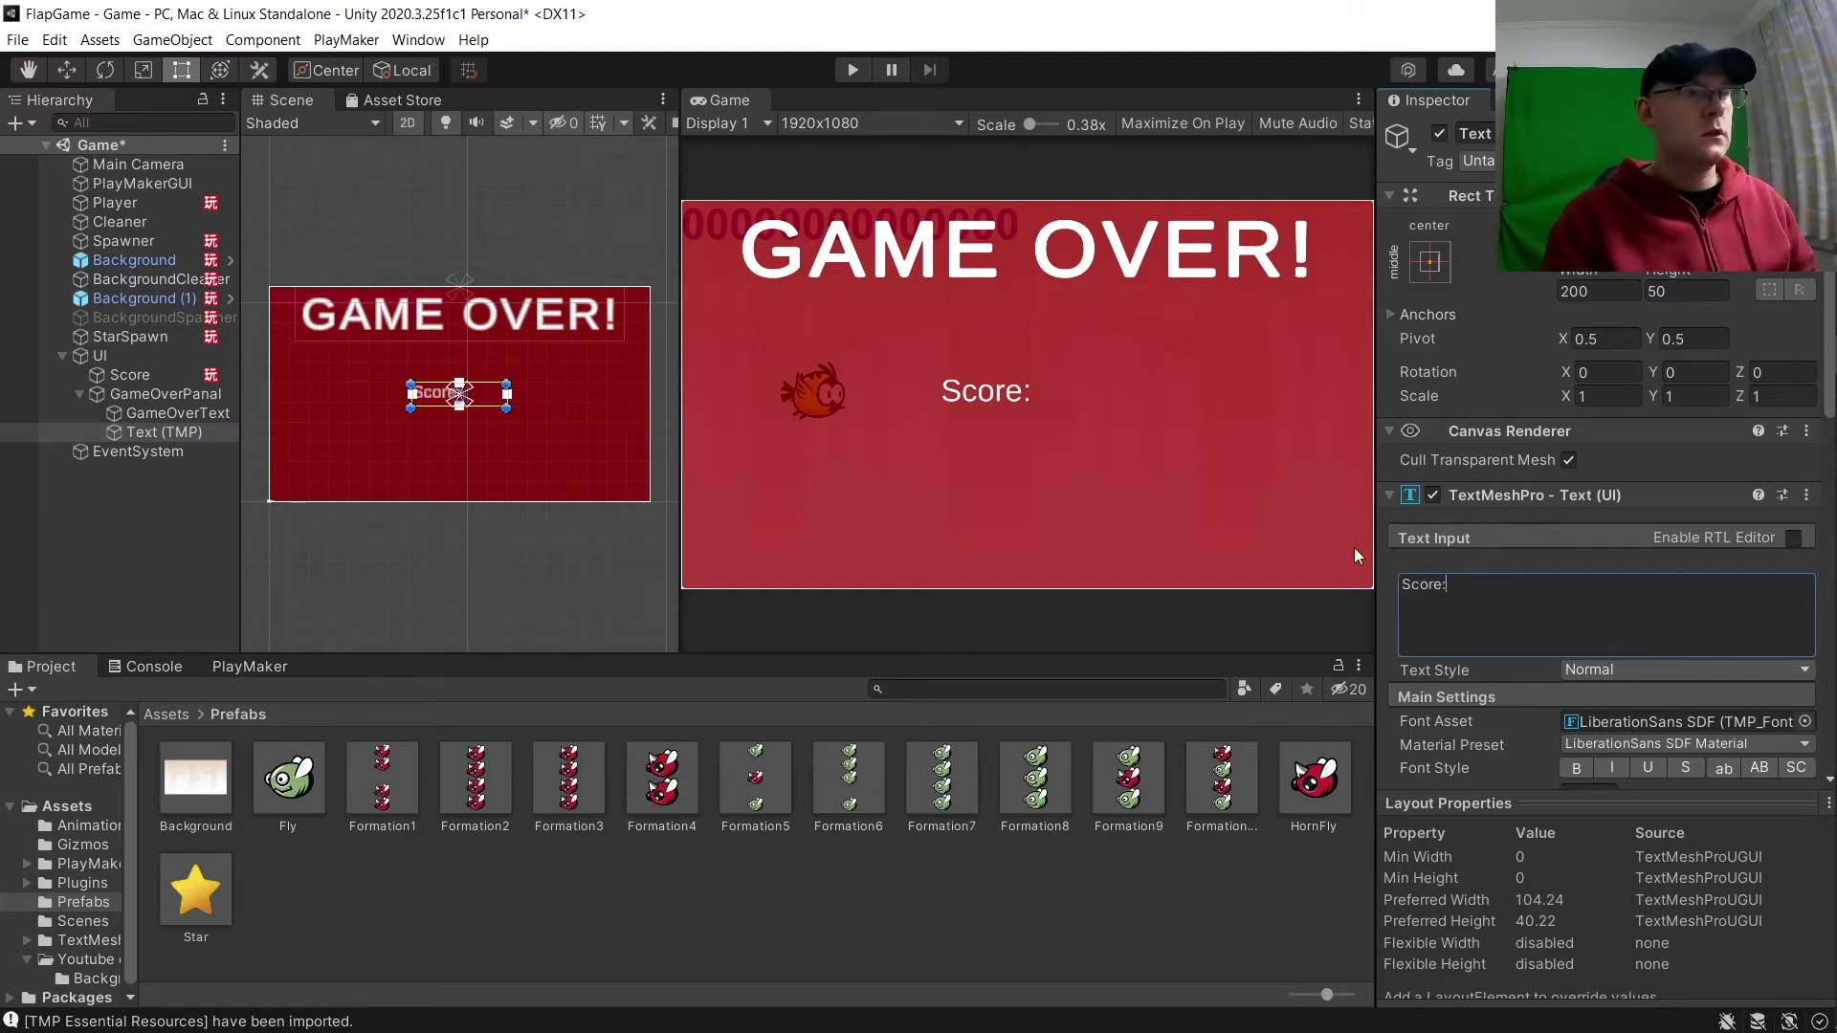
# Make the Score: text bold with font size 60, aligned to the center horizontally and the middle vertically.
pyautogui.scroll(-3, 1709, 623)
pyautogui.click(1588, 579)
pyautogui.write('60')
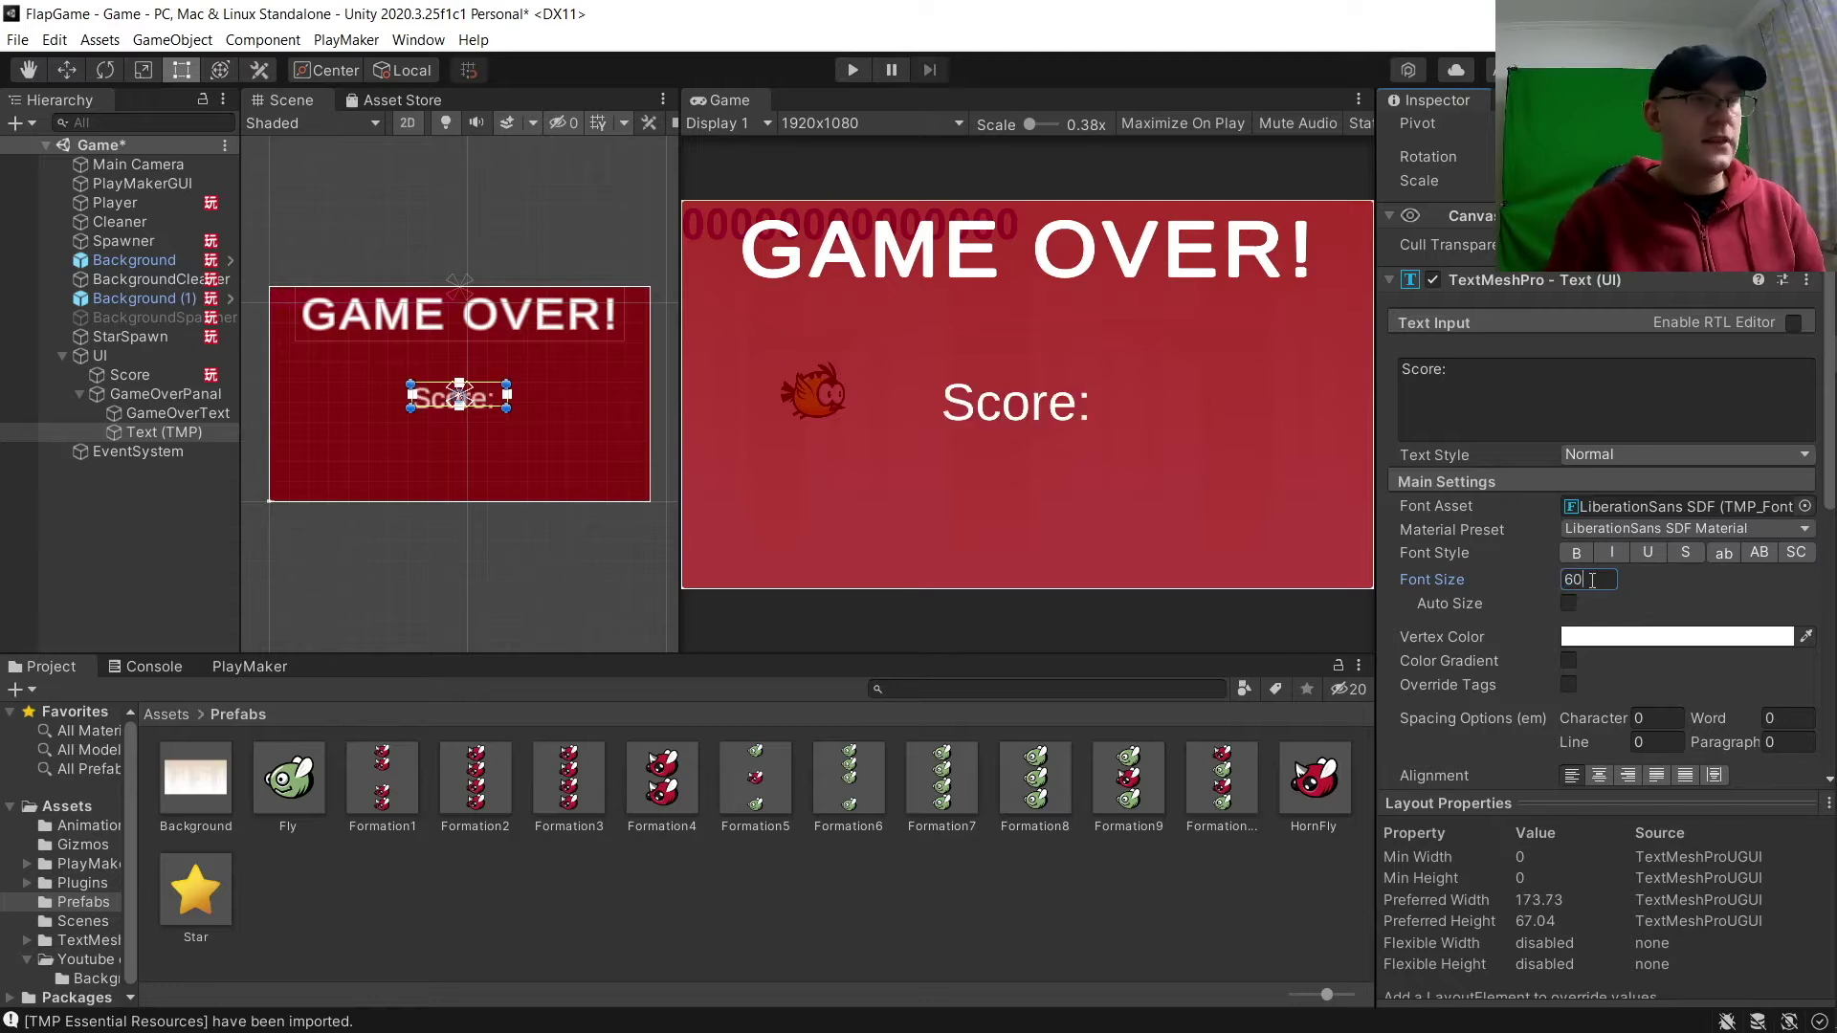
pyautogui.scroll(3, 1584, 555)
pyautogui.scroll(-6, 1596, 593)
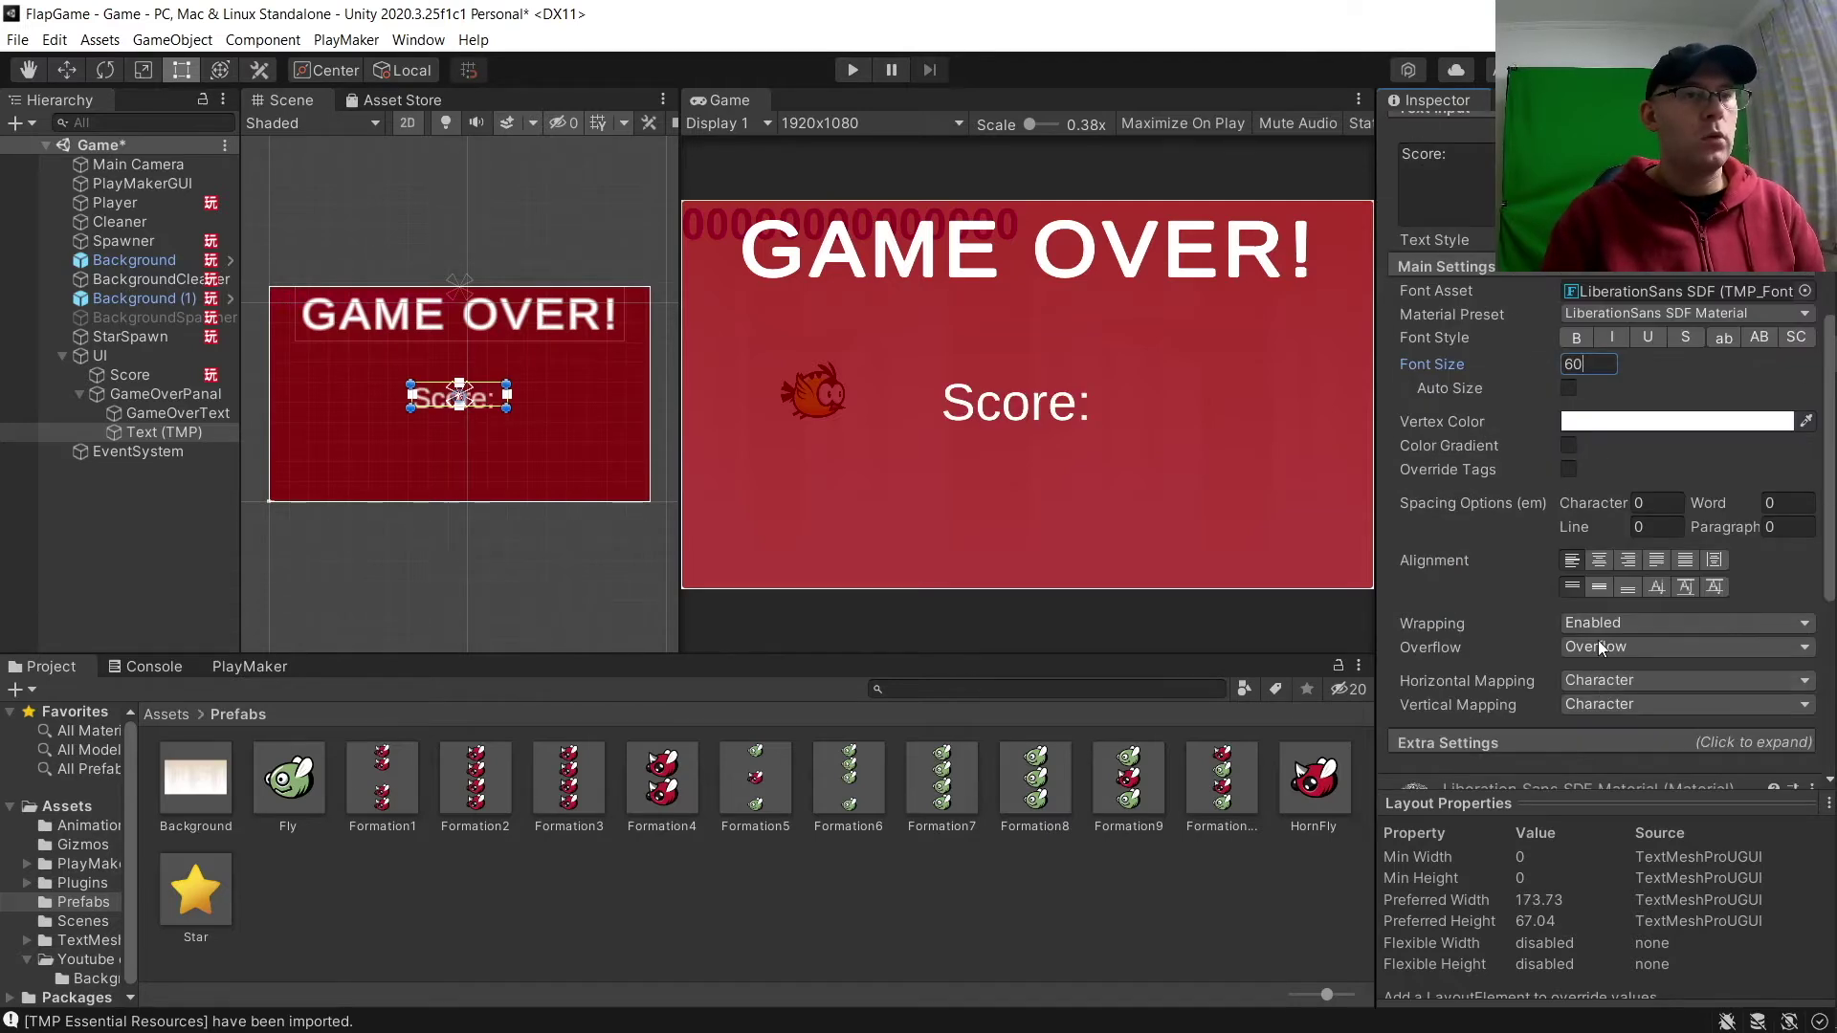
pyautogui.click(1576, 339)
pyautogui.click(1599, 560)
pyautogui.click(1600, 587)
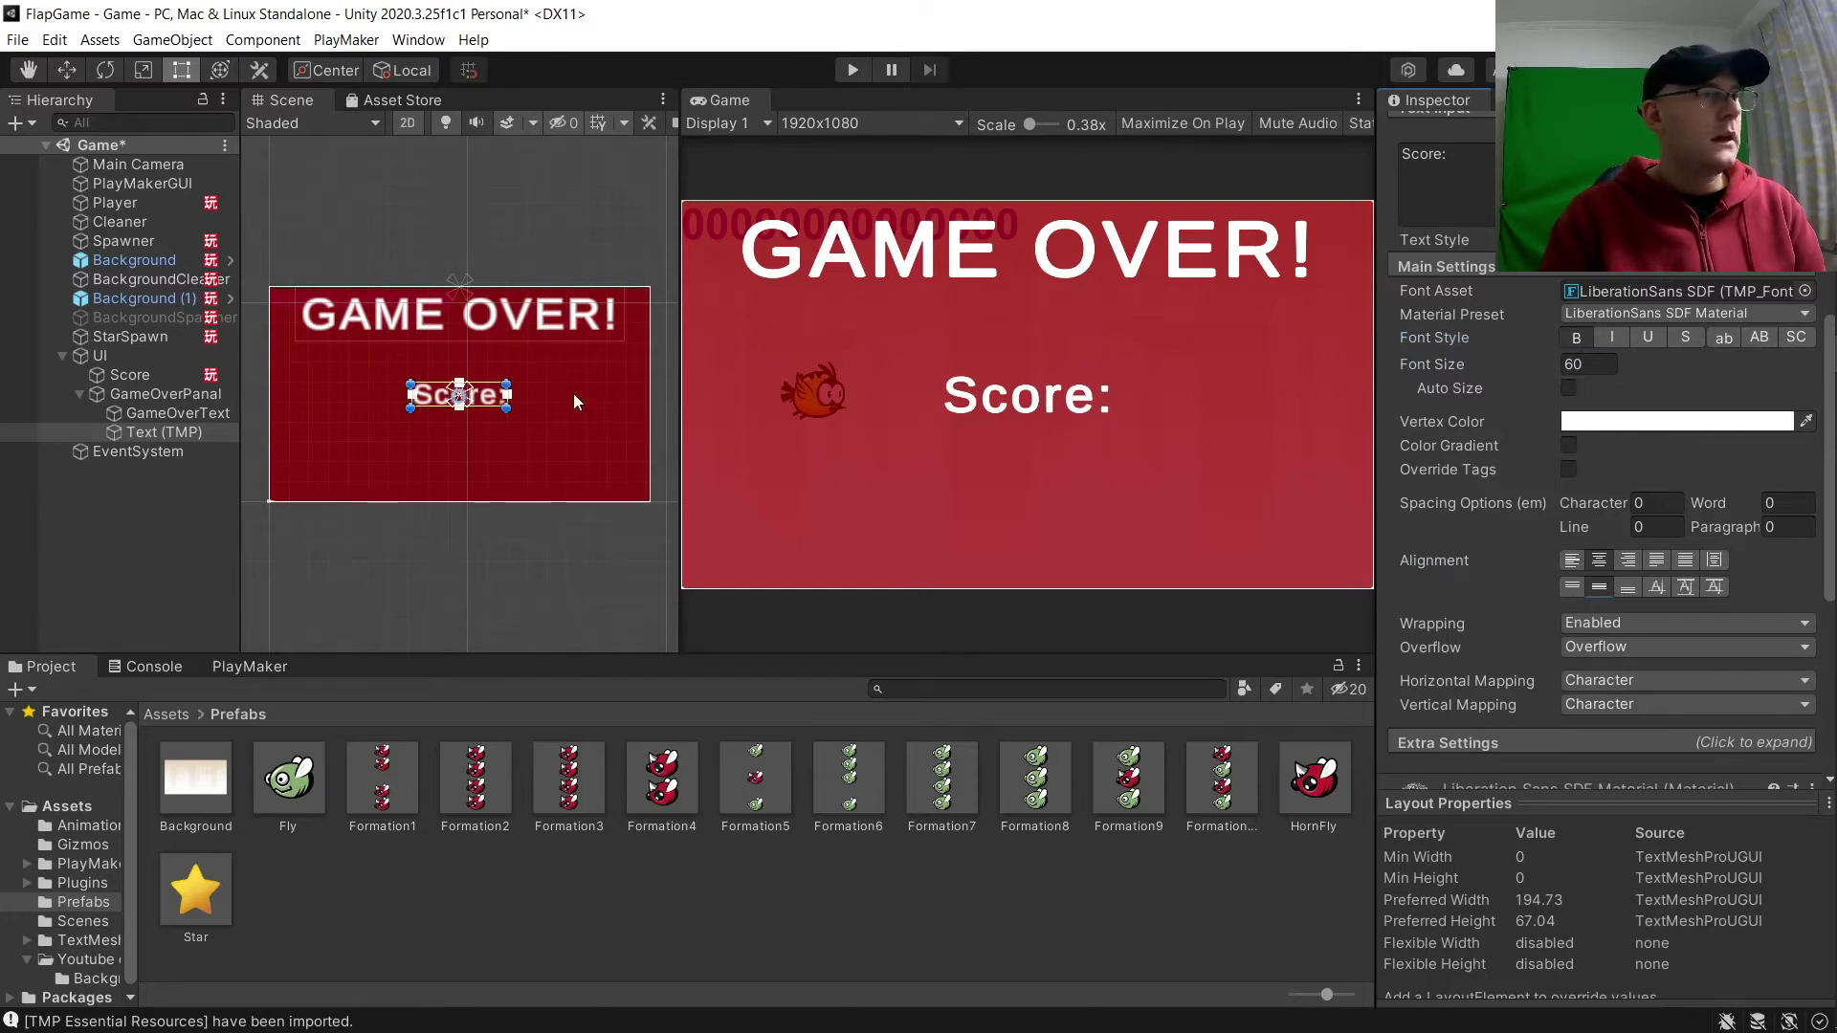
# Move the Score: text horizontally into the panel's left half and anchor it to the middle left, setting its pivot as well.
pyautogui.click(542, 342)
pyautogui.click(481, 398)
pyautogui.moveTo(480, 398); pyautogui.dragTo(398, 394)
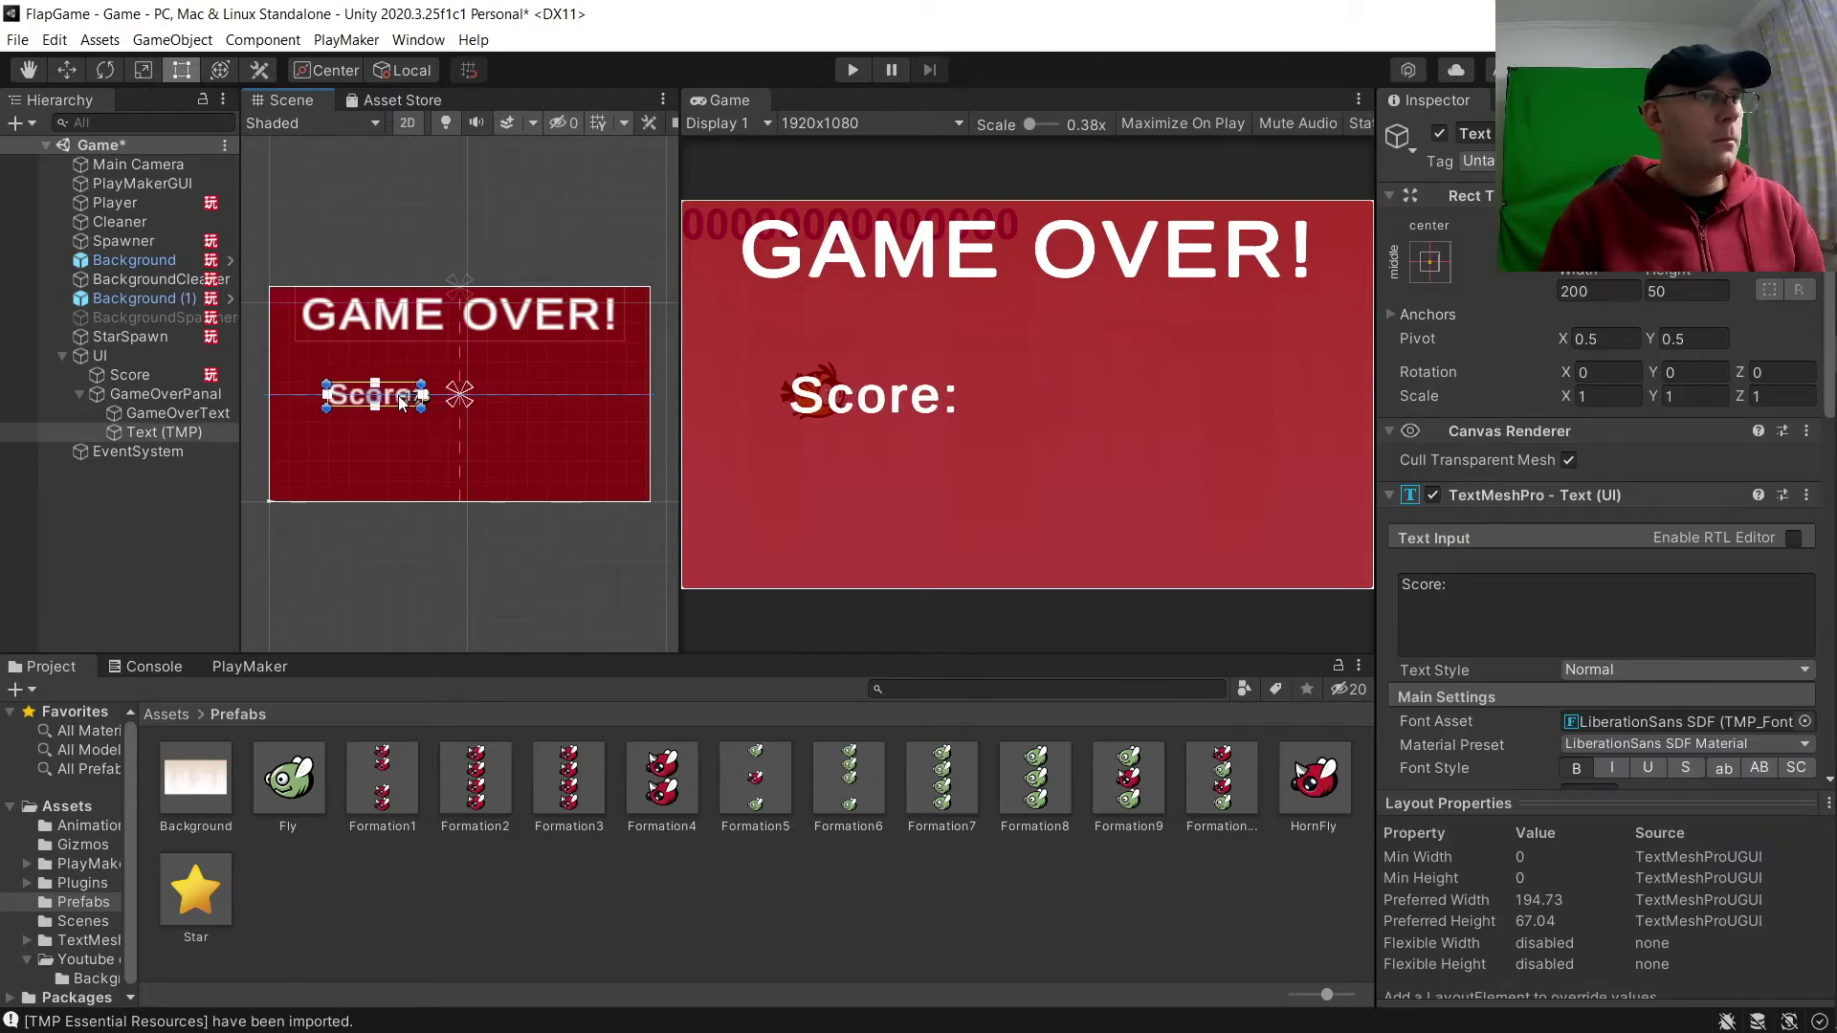
pyautogui.click(1441, 259)
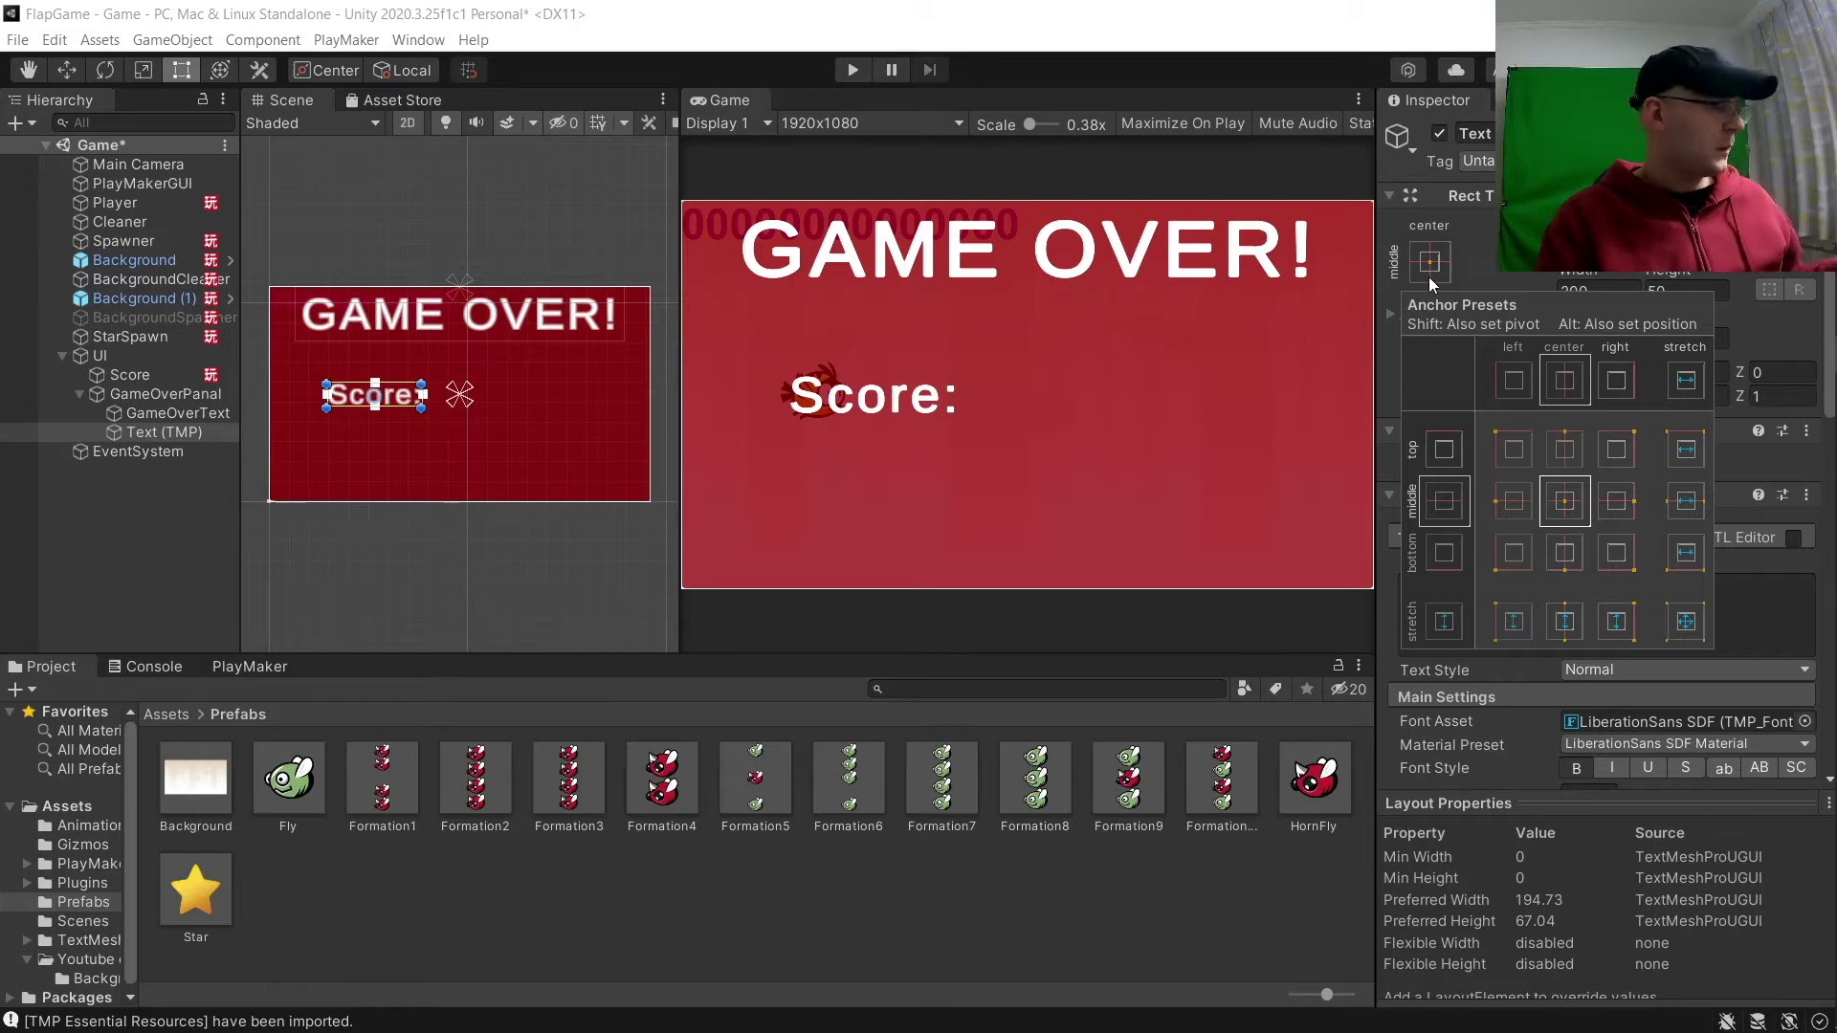
pyautogui.click(1512, 504)
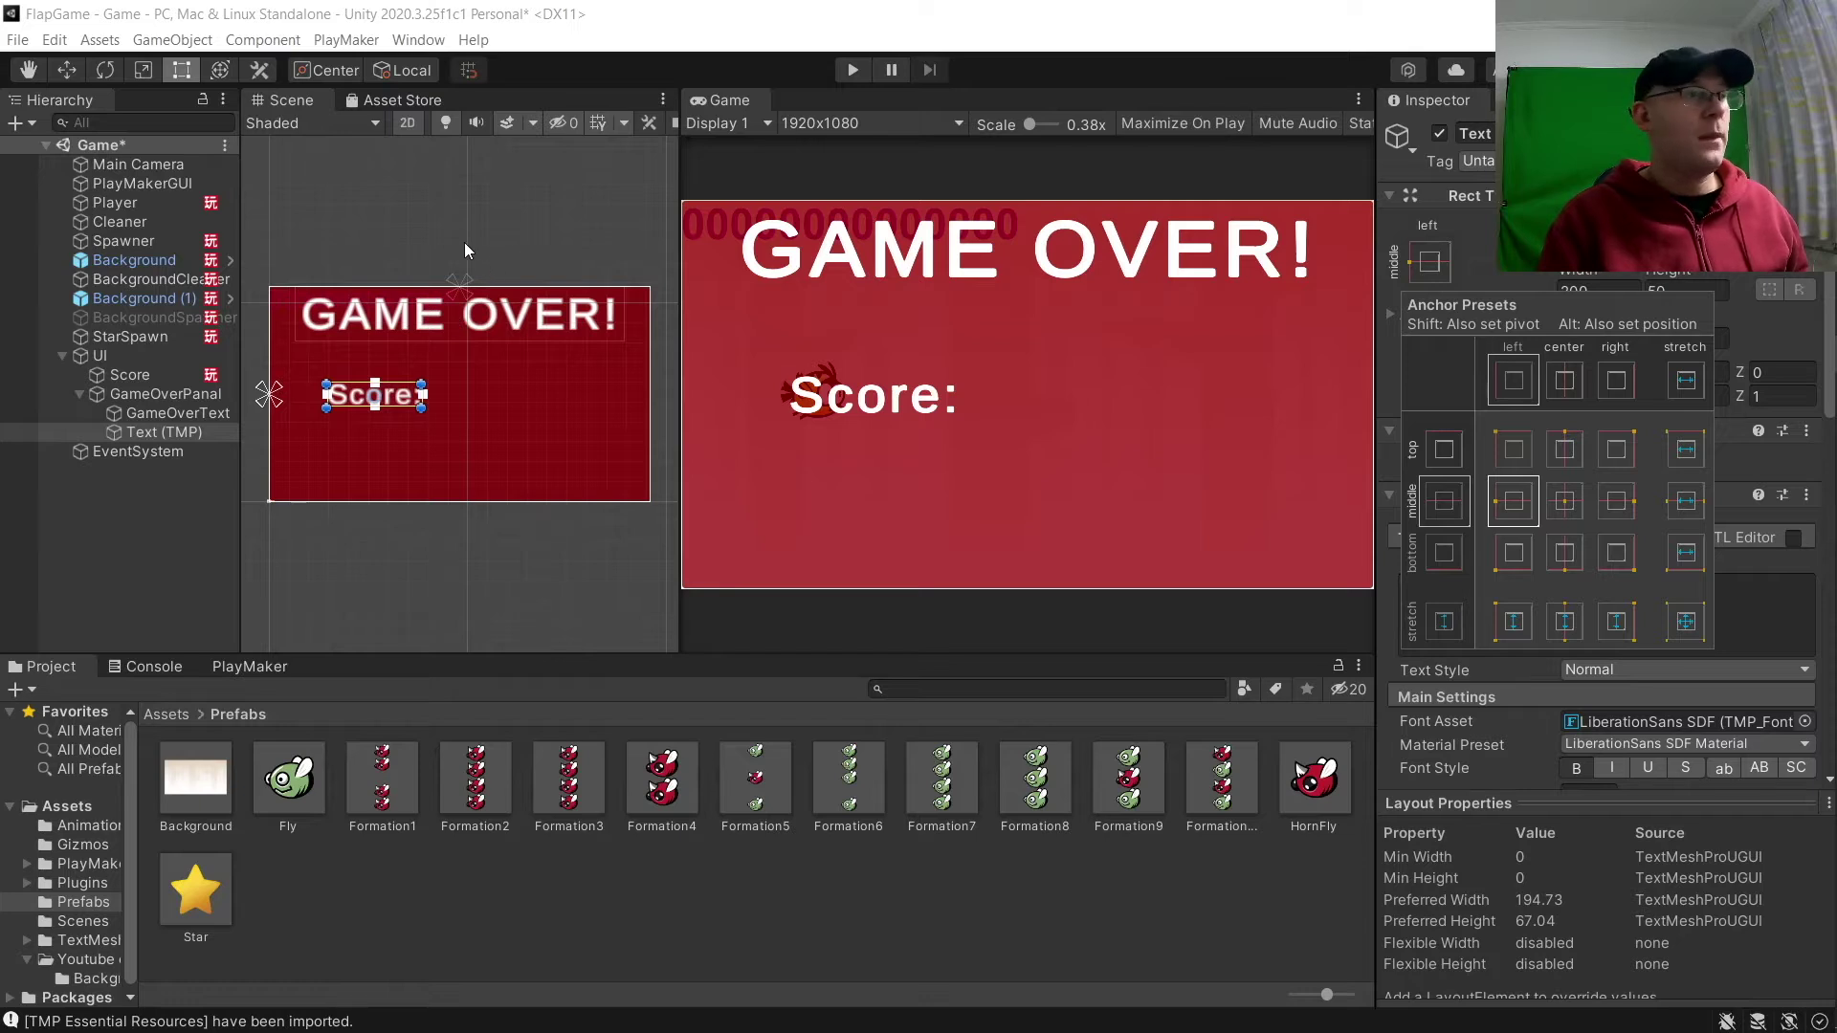
# Rename the Score: label's text object as ScoreText.
pyautogui.click(180, 435)
pyautogui.click(180, 434)
pyautogui.write('S')
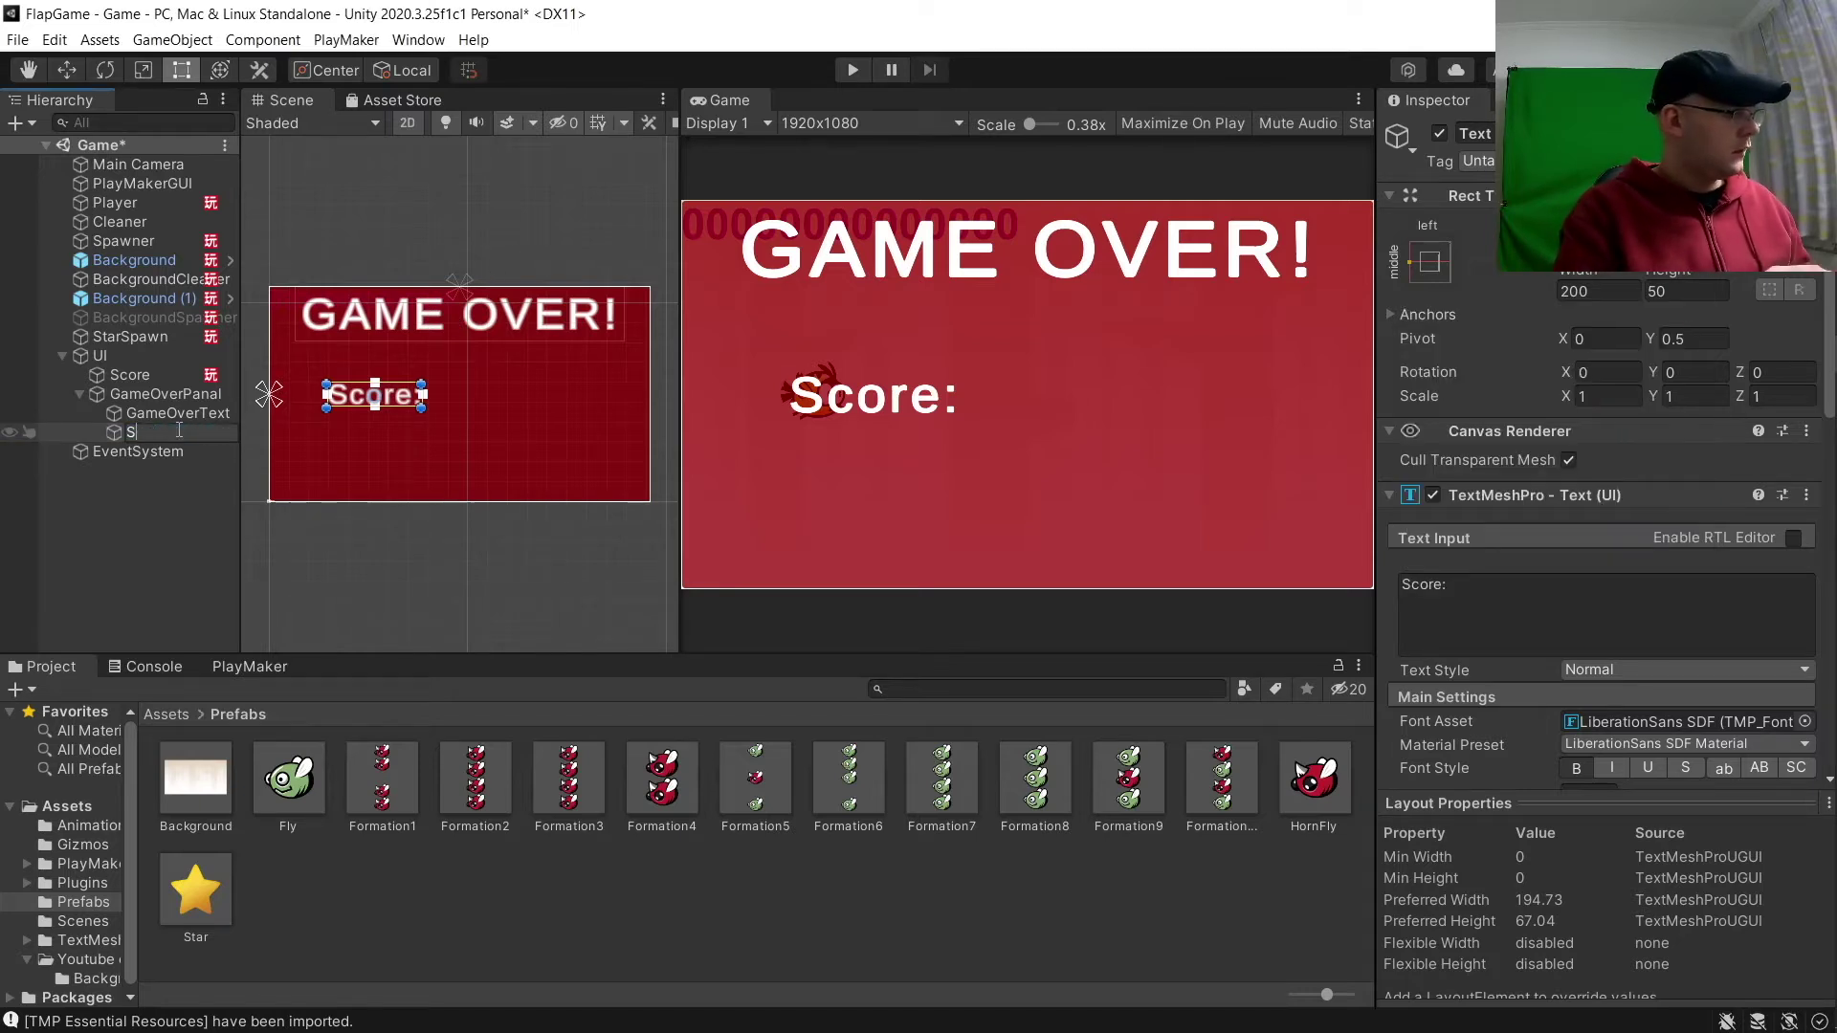
pyautogui.write('coreText')
pyautogui.press('Return')
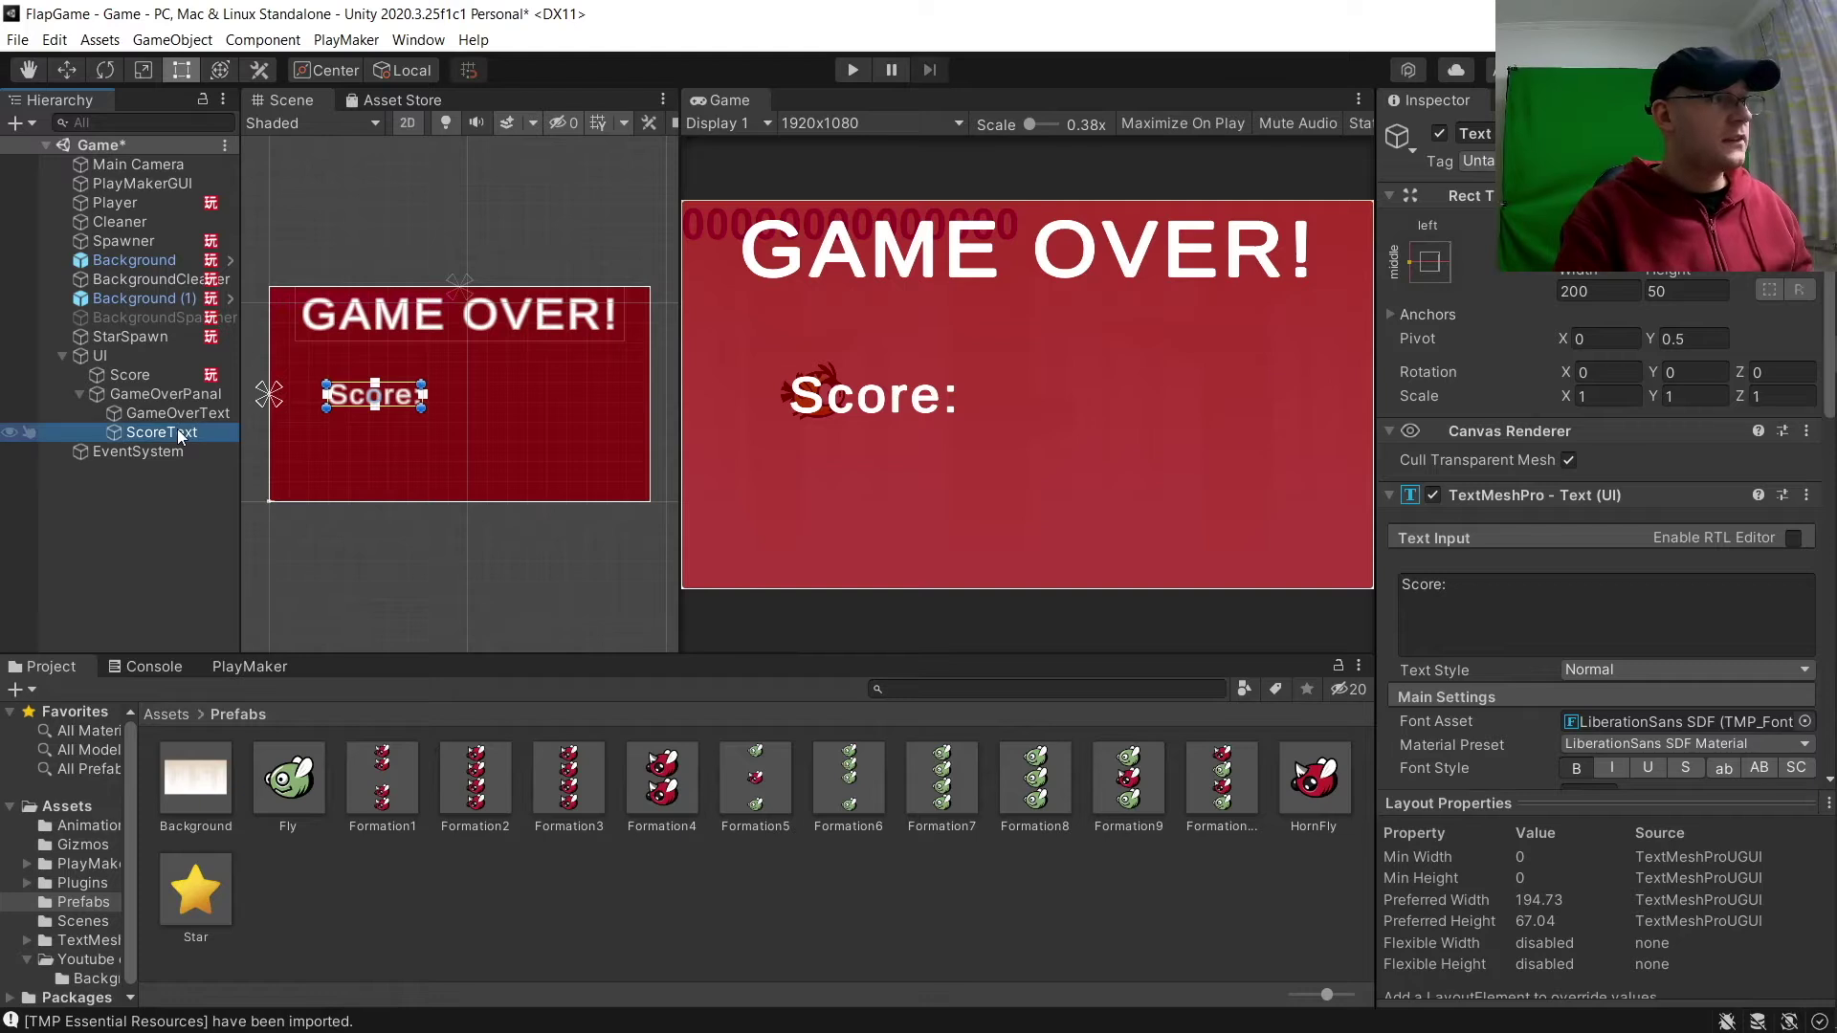
pyautogui.rightClick(179, 436)
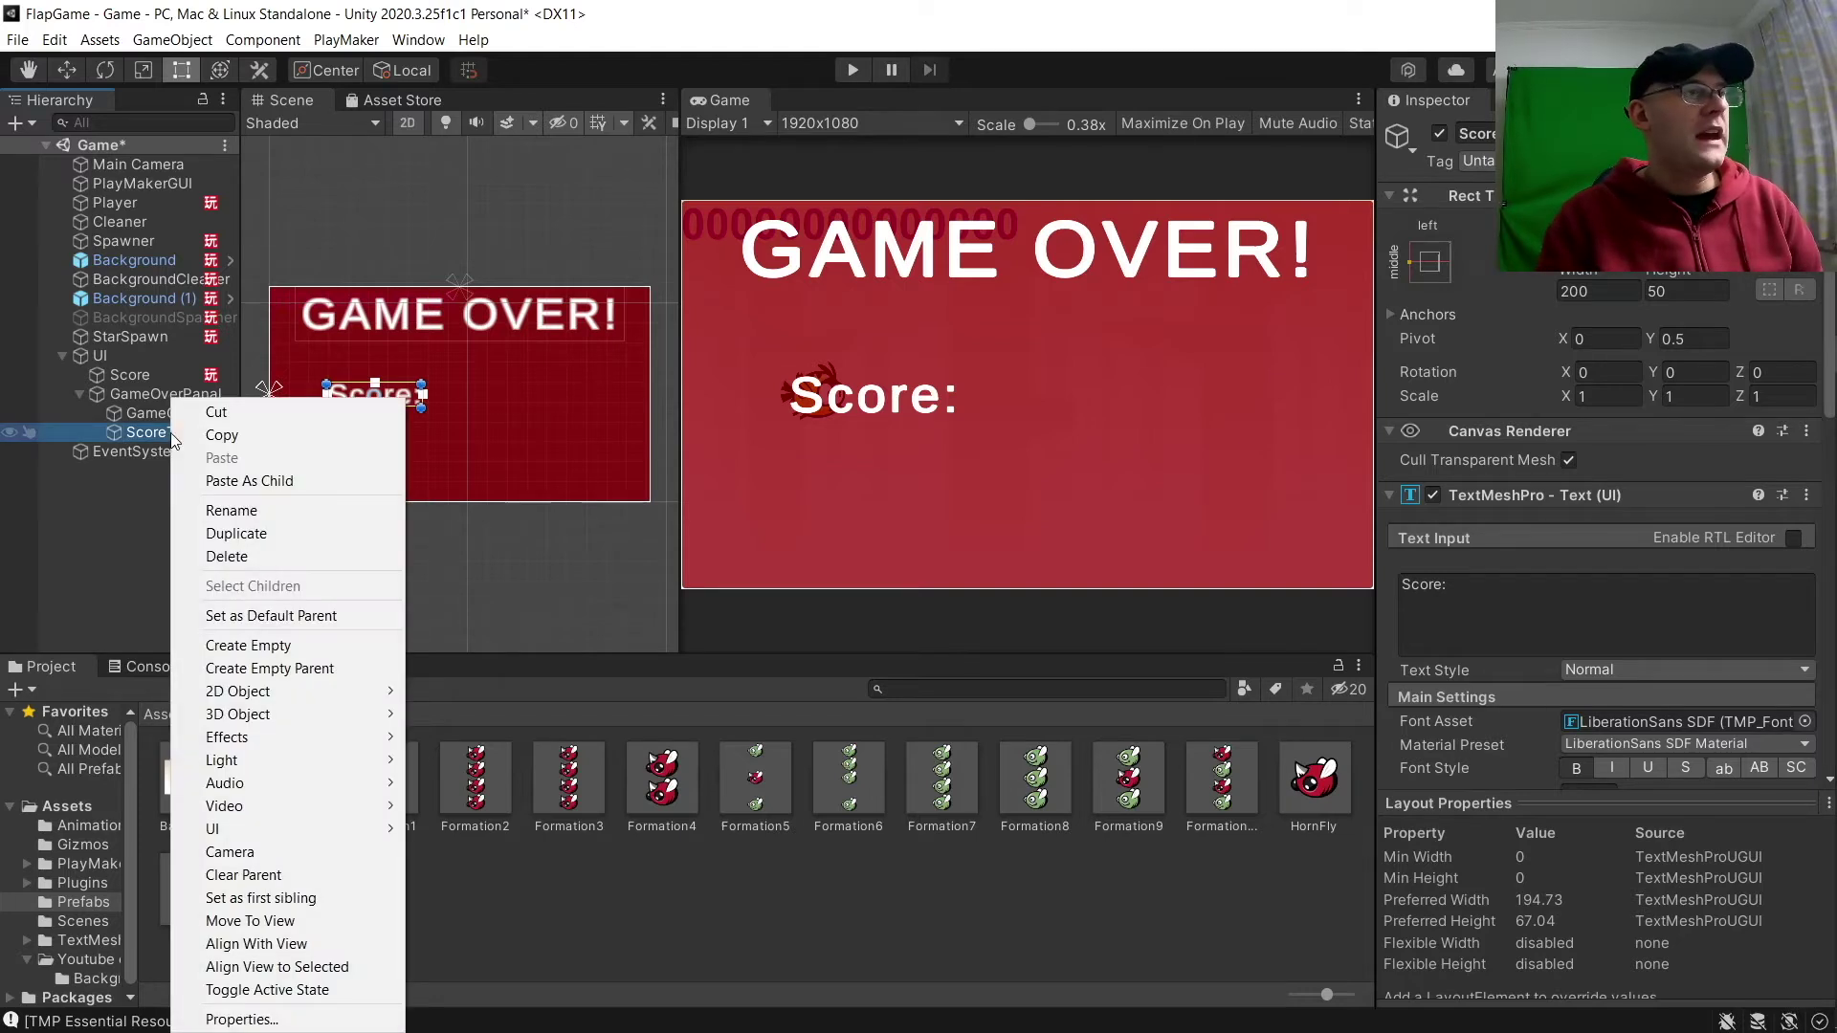
pyautogui.moveTo(266, 832)
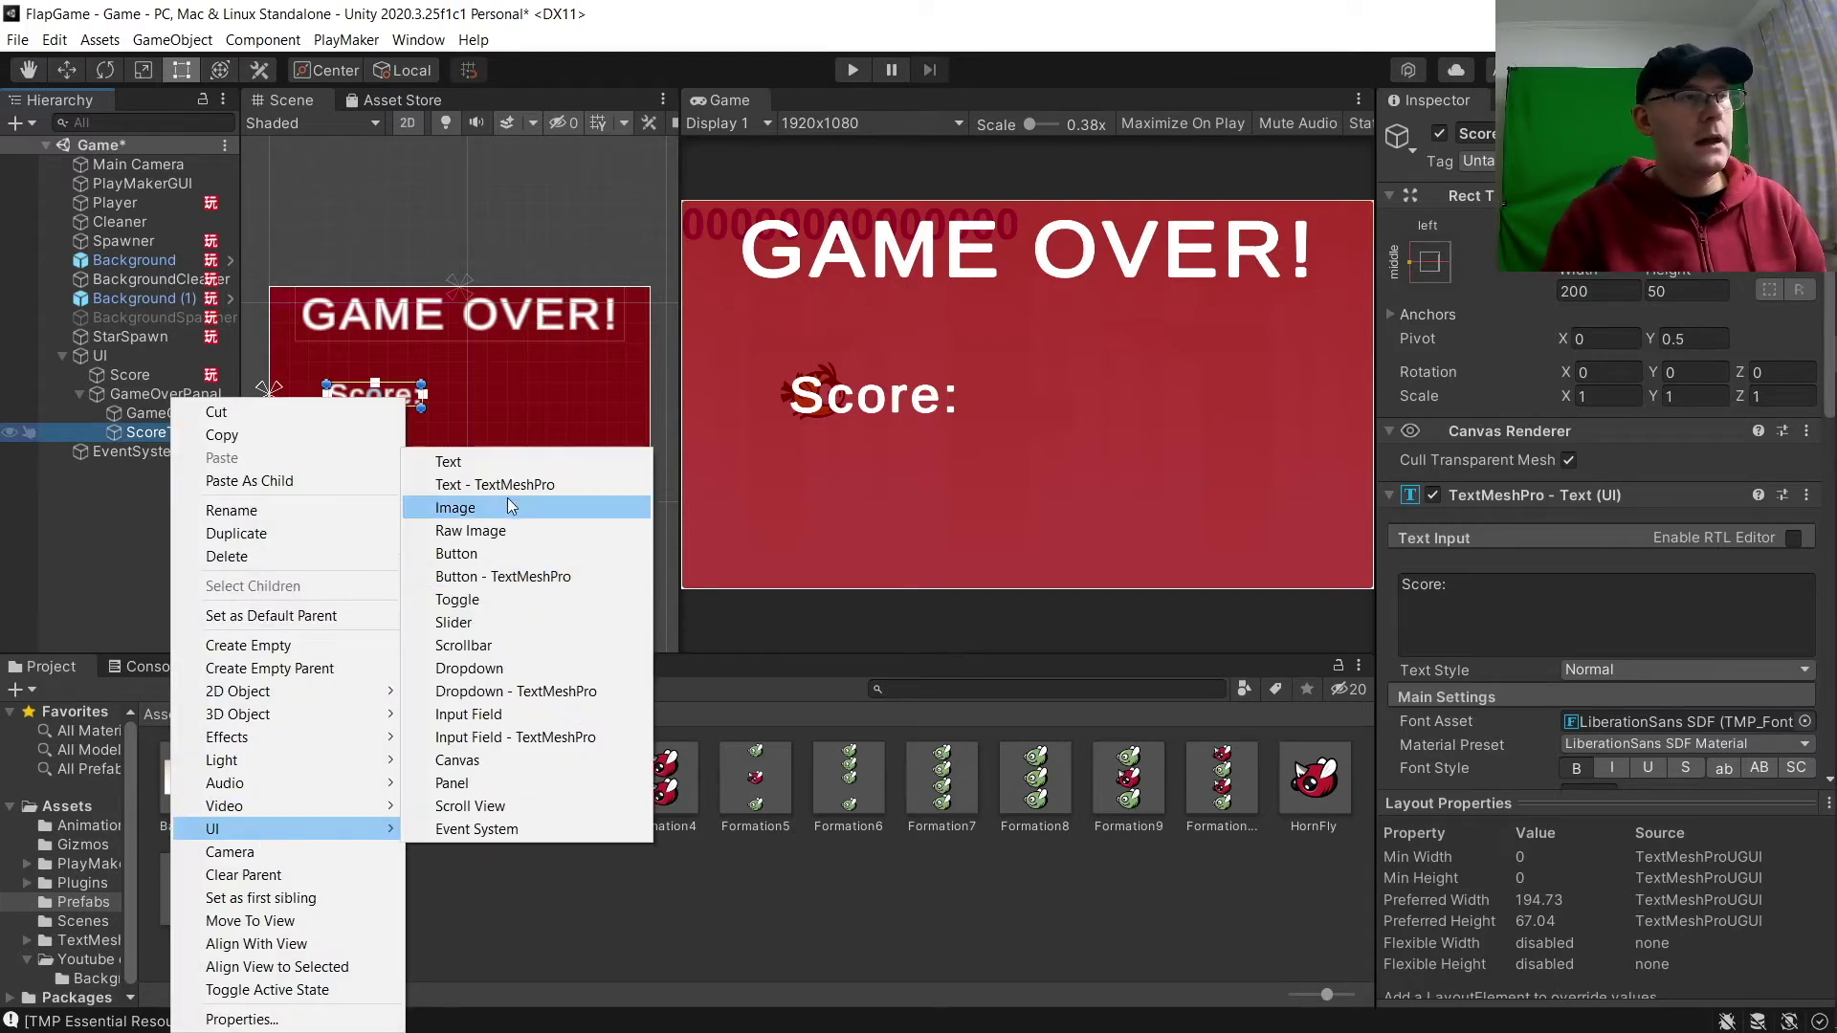
pyautogui.click(507, 462)
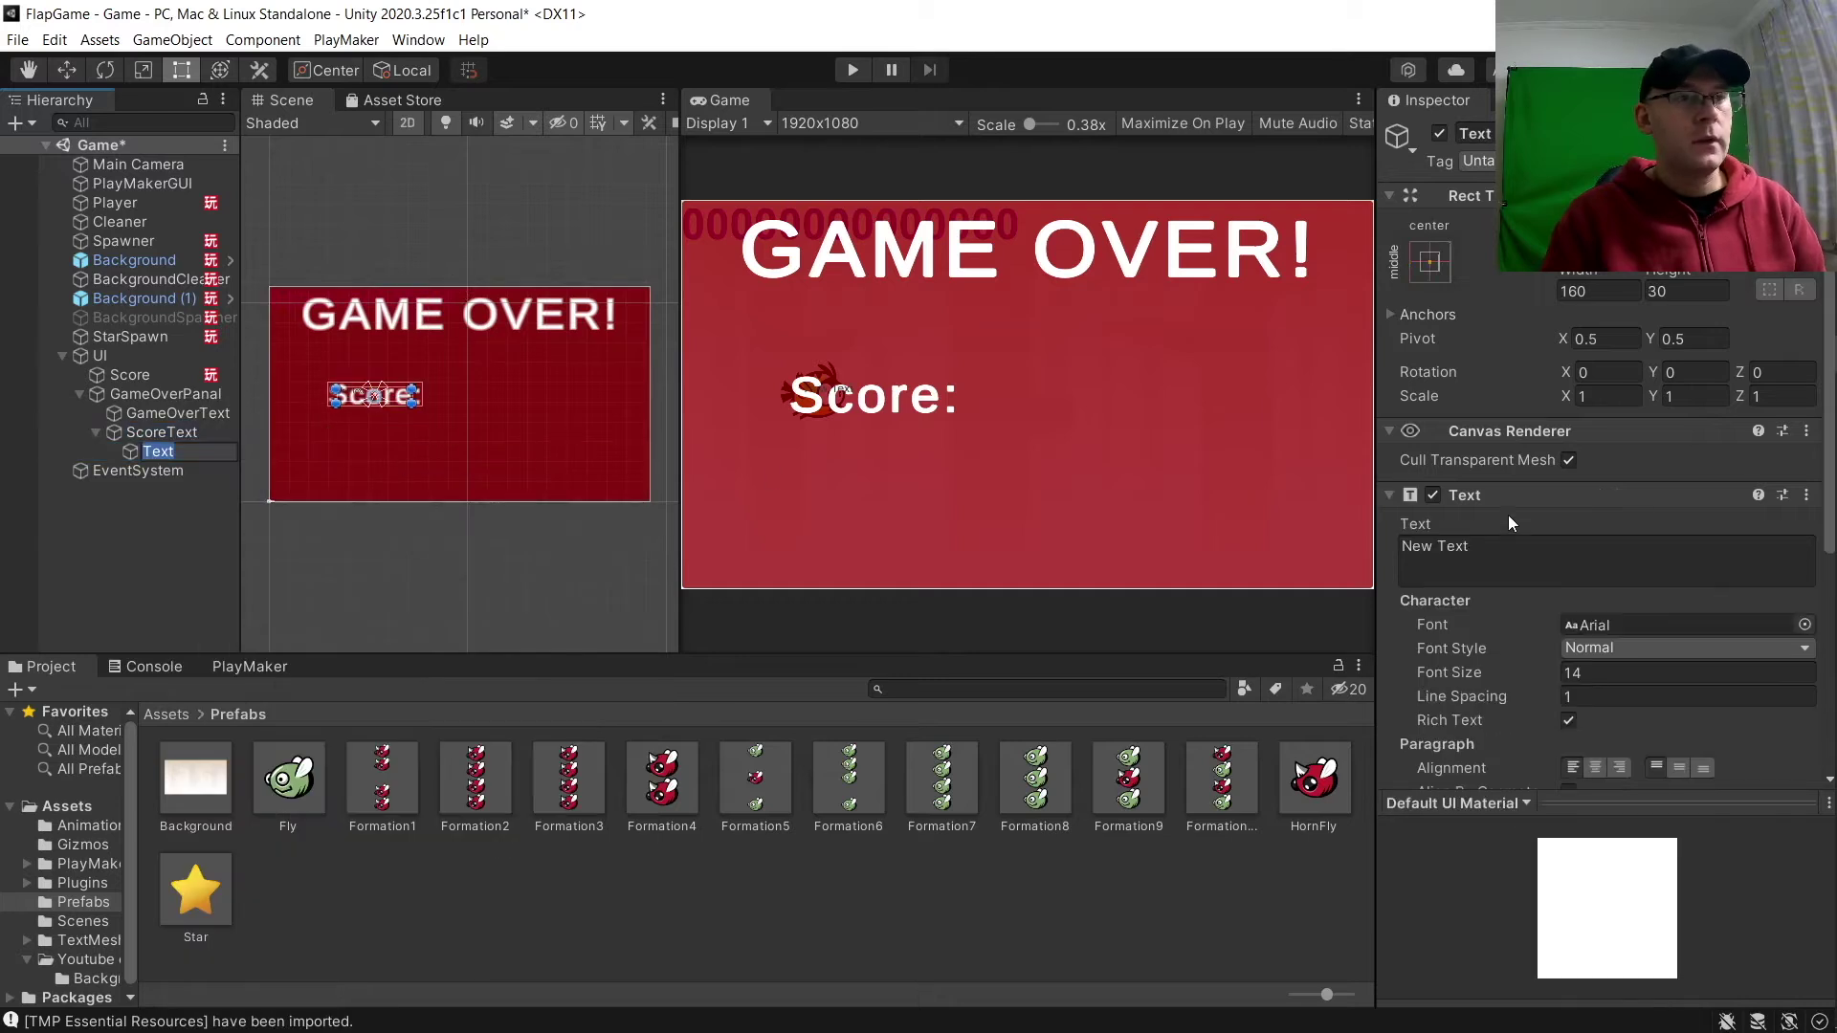
pyautogui.click(1512, 543)
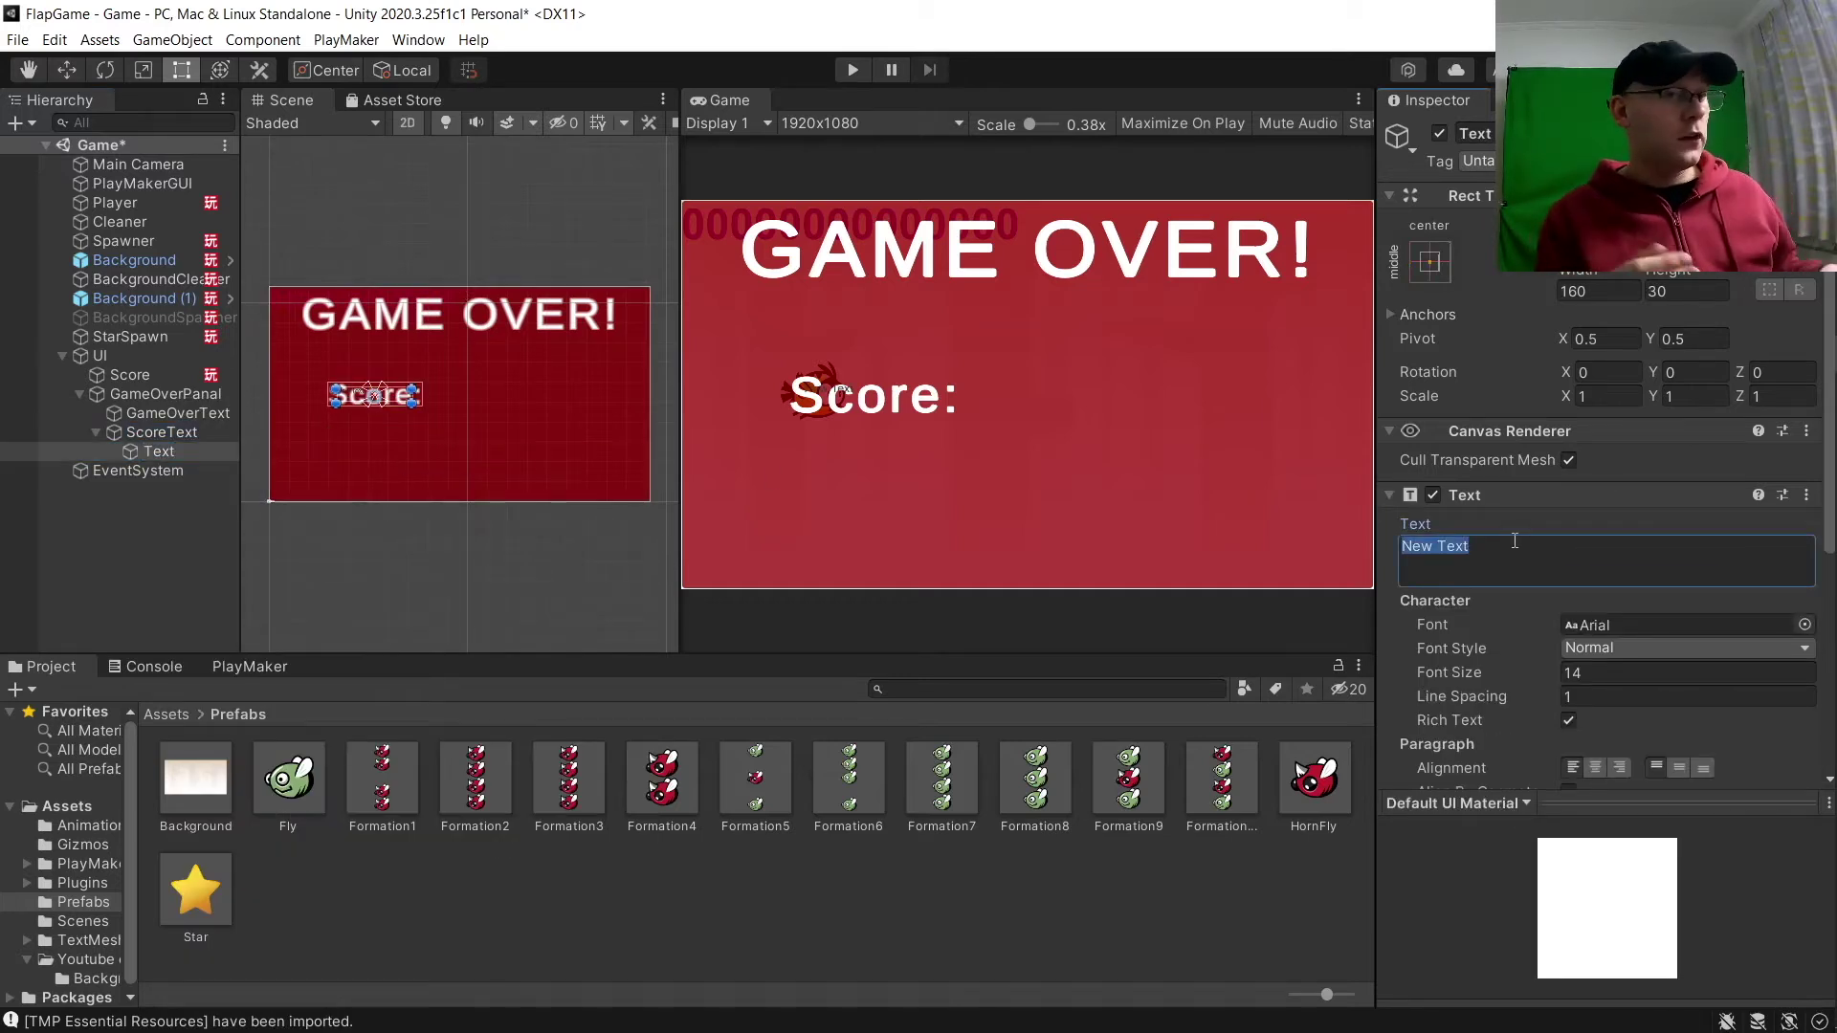
pyautogui.write('0000000000000')
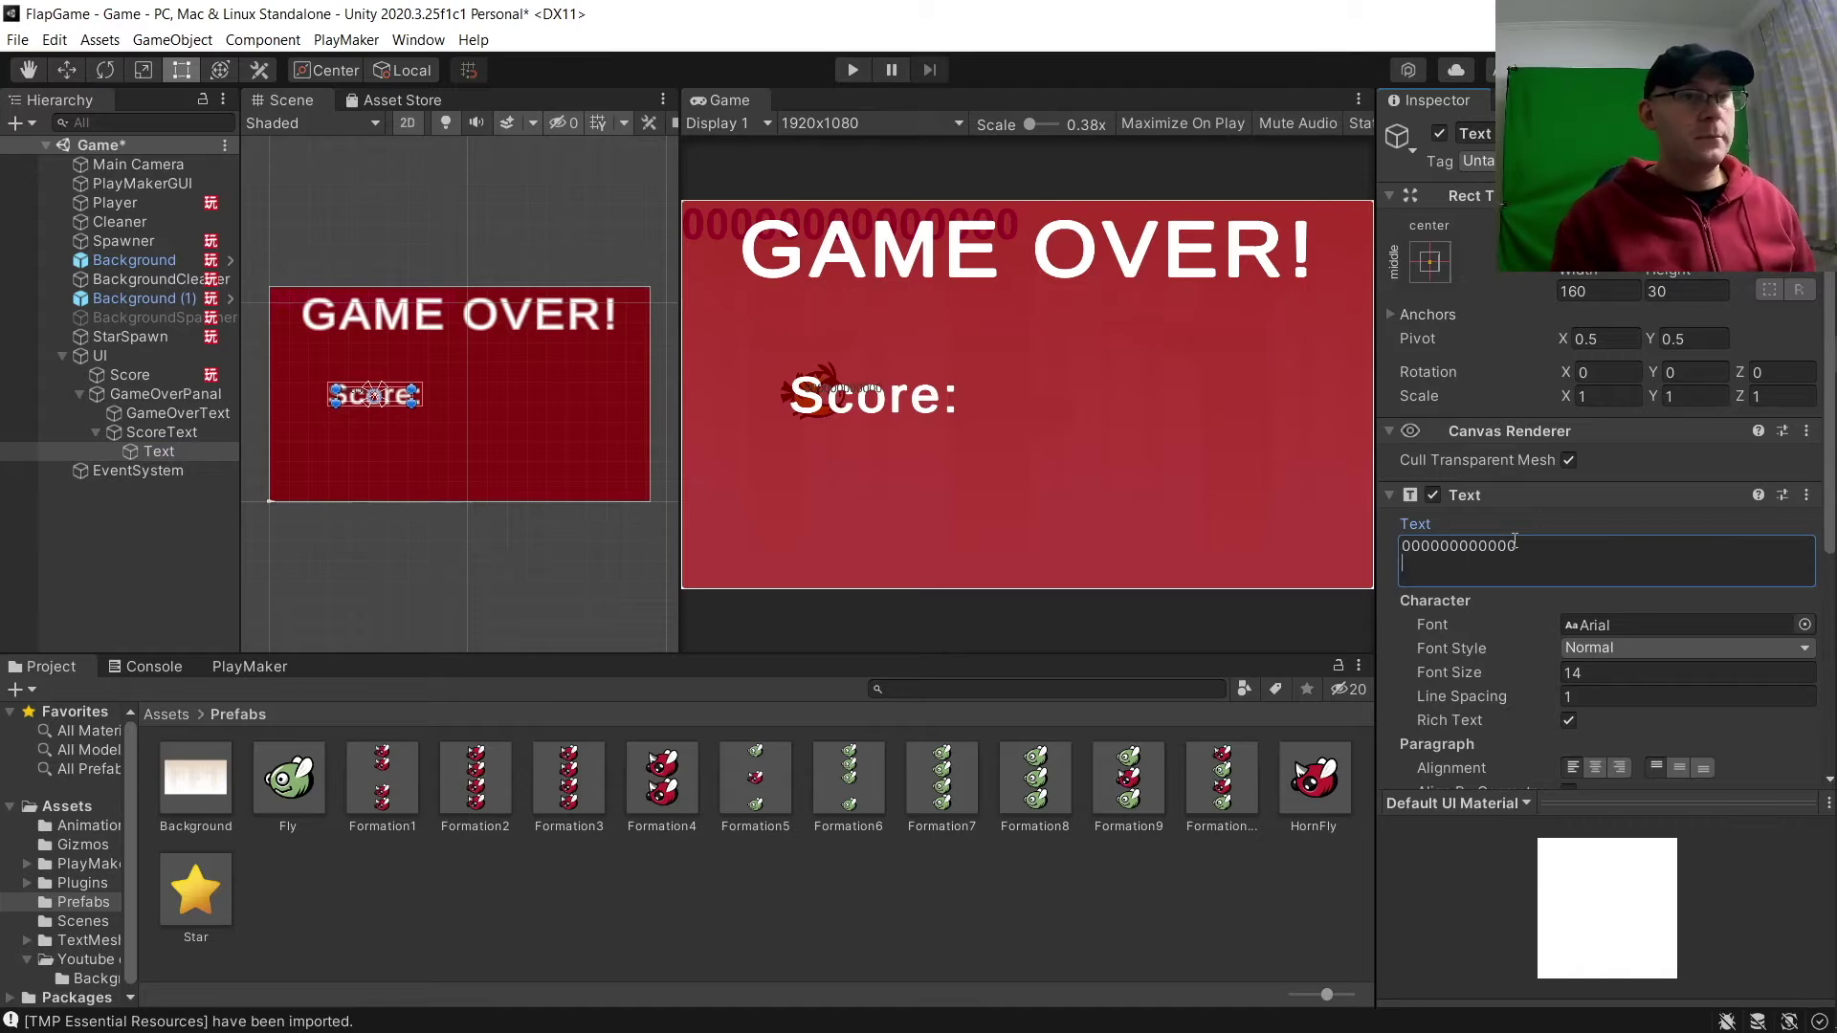
pyautogui.press('BackSpace')
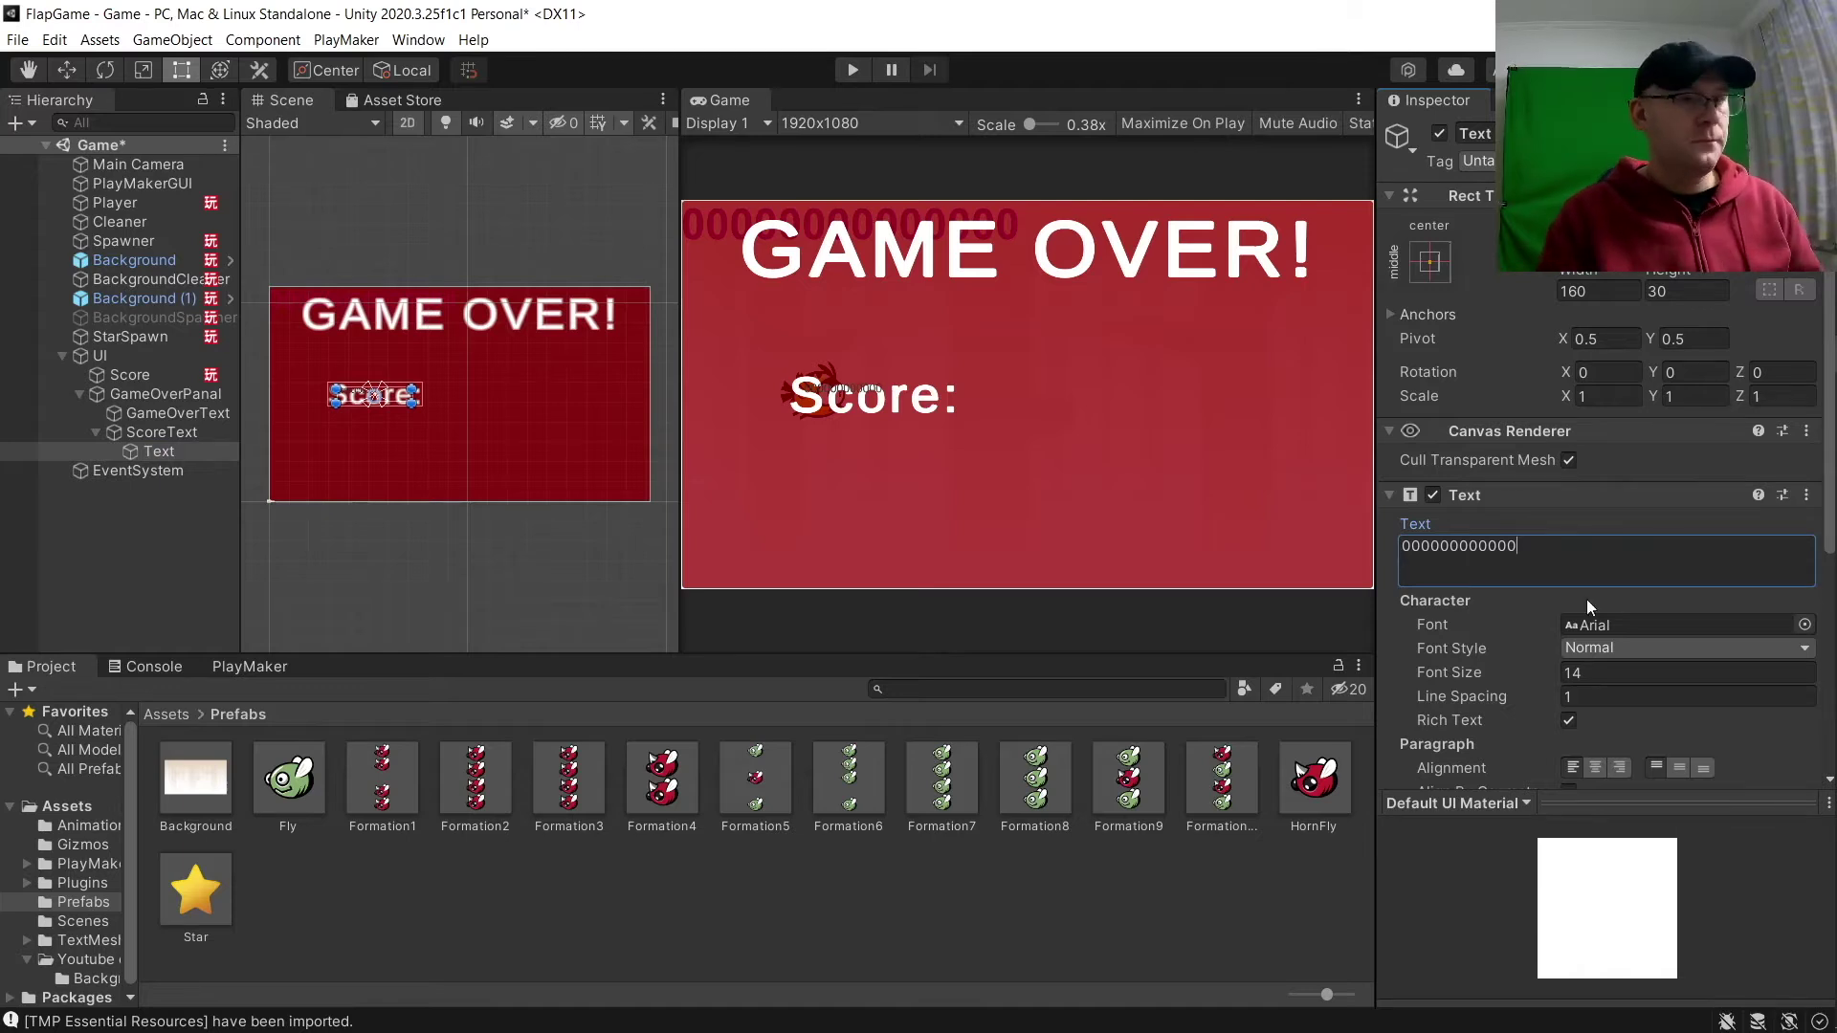
# Set the zeros text's font style to Bold and its font size to 40.
pyautogui.click(1596, 650)
pyautogui.click(1610, 698)
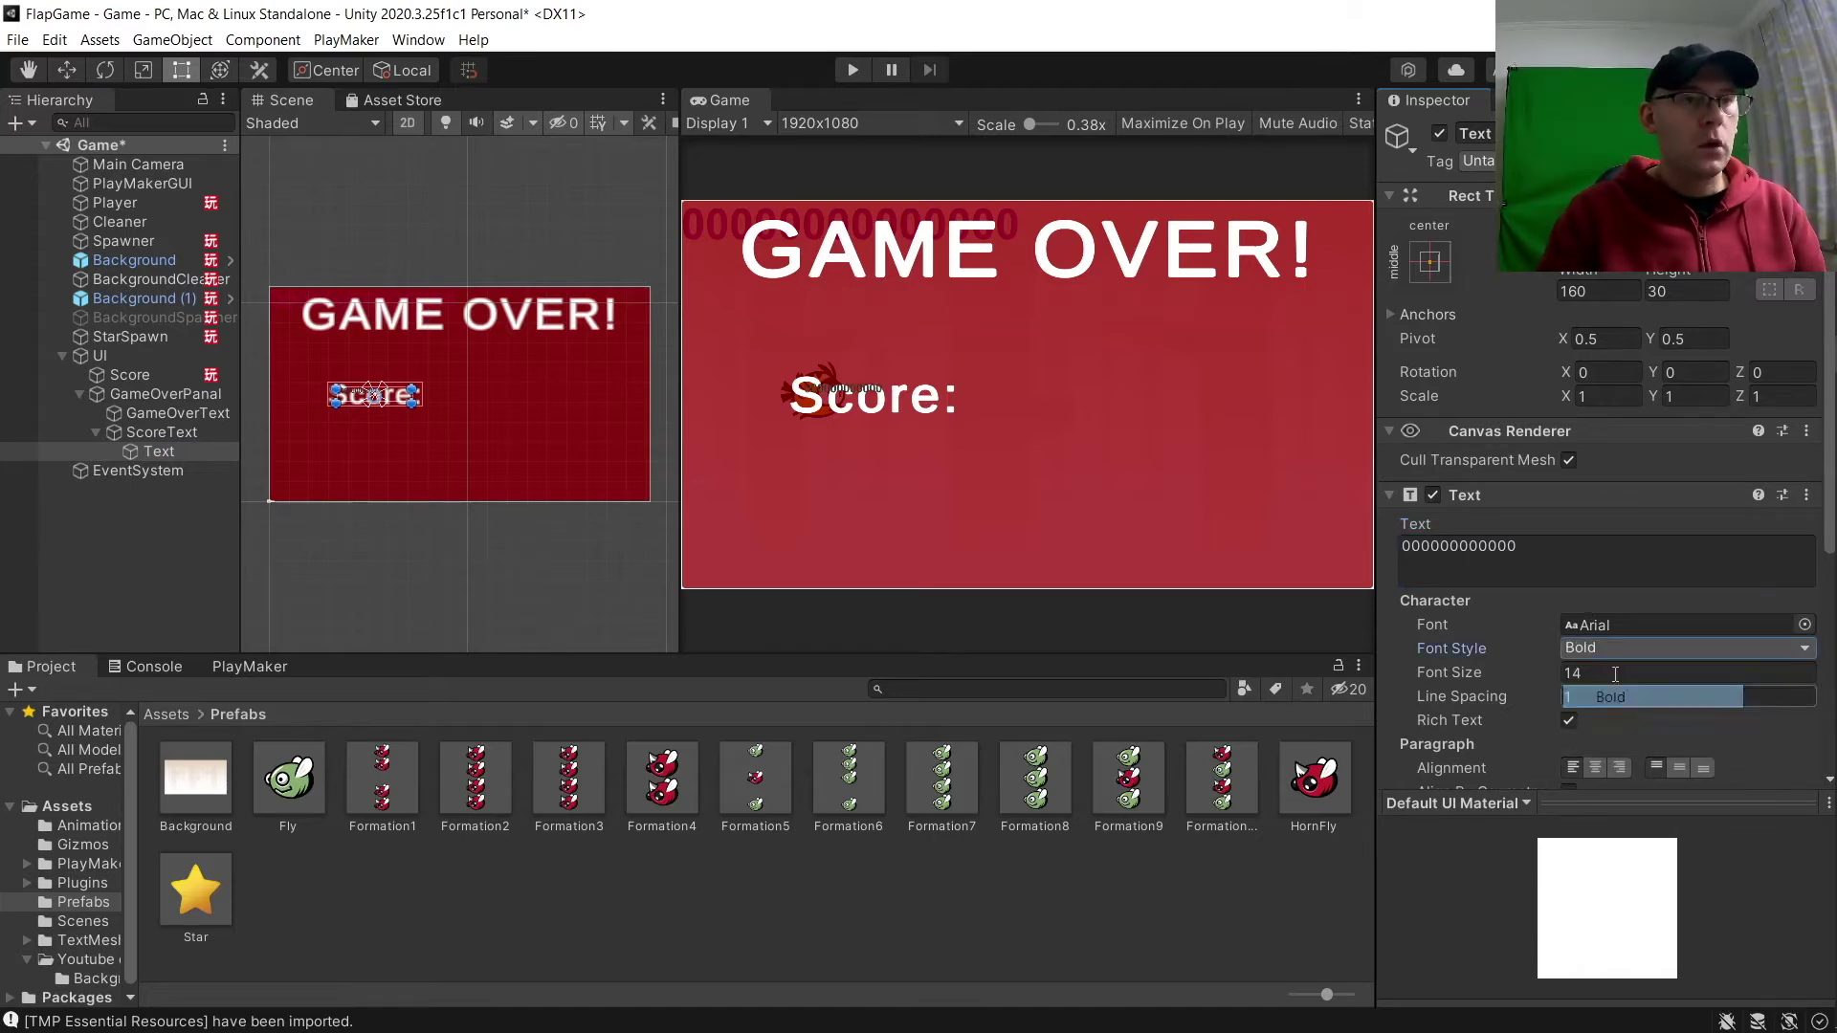
pyautogui.click(1610, 675)
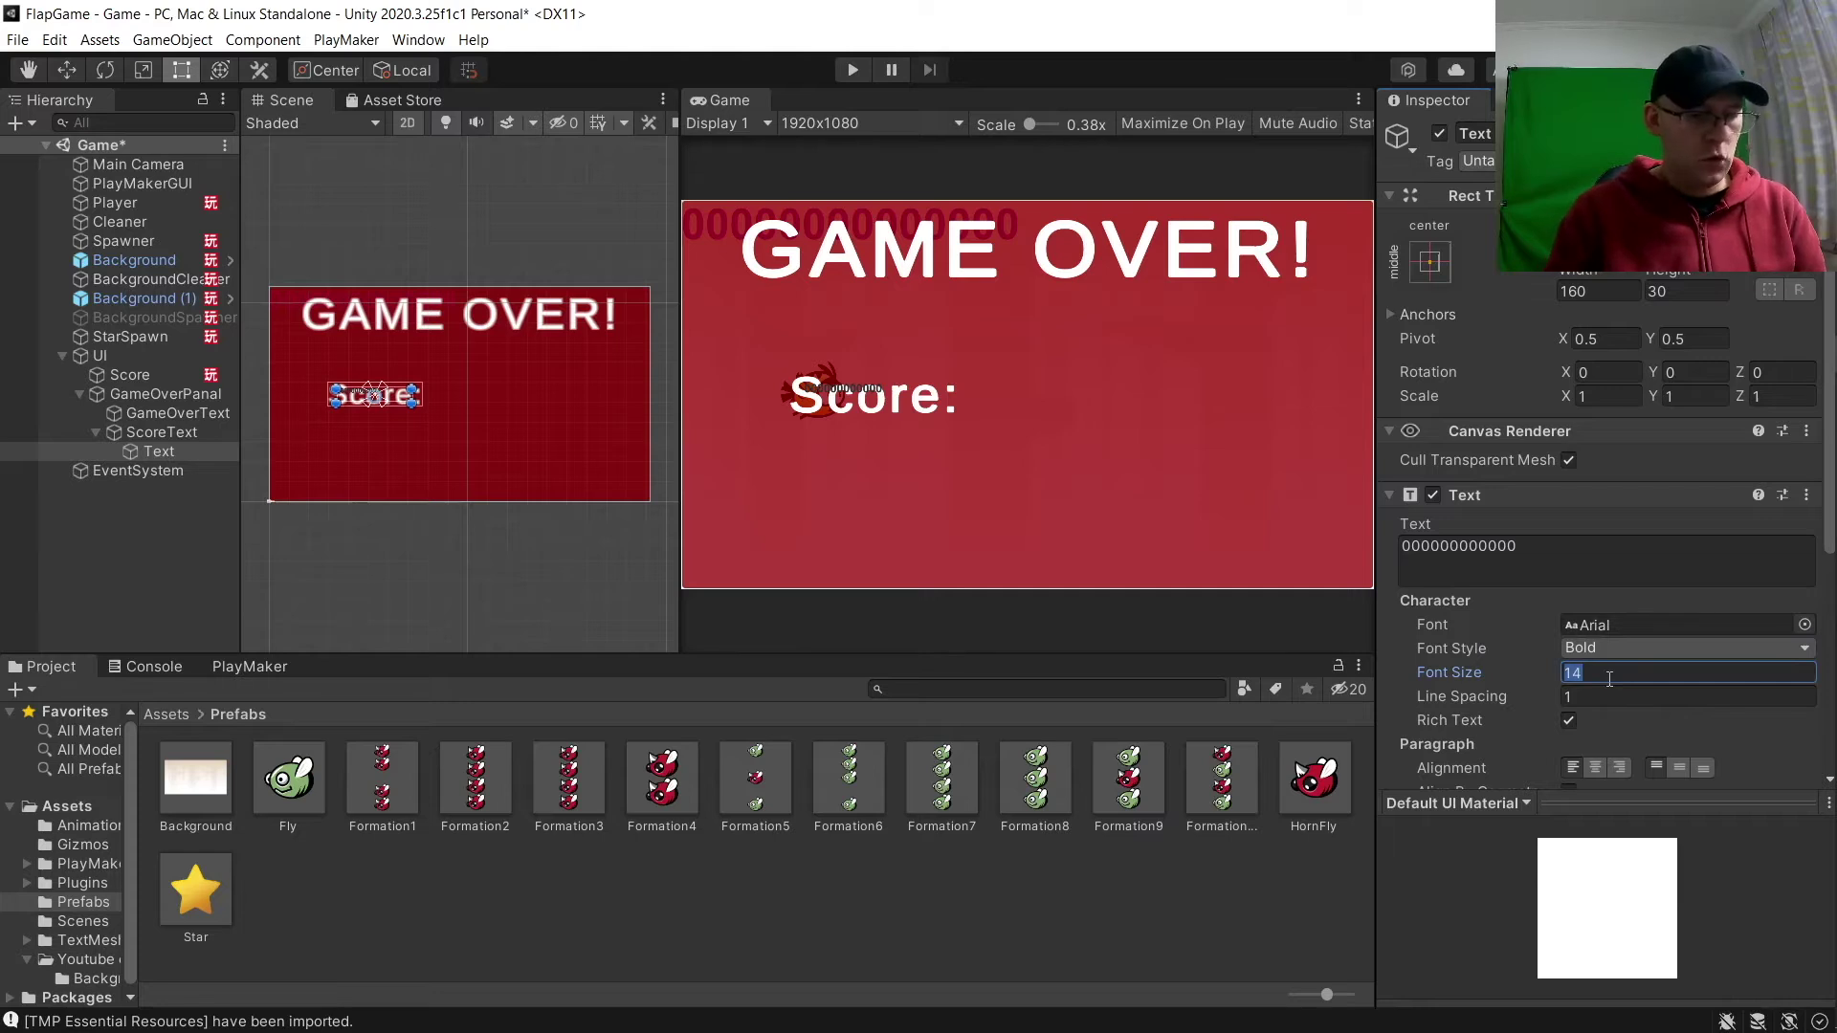
pyautogui.write('40')
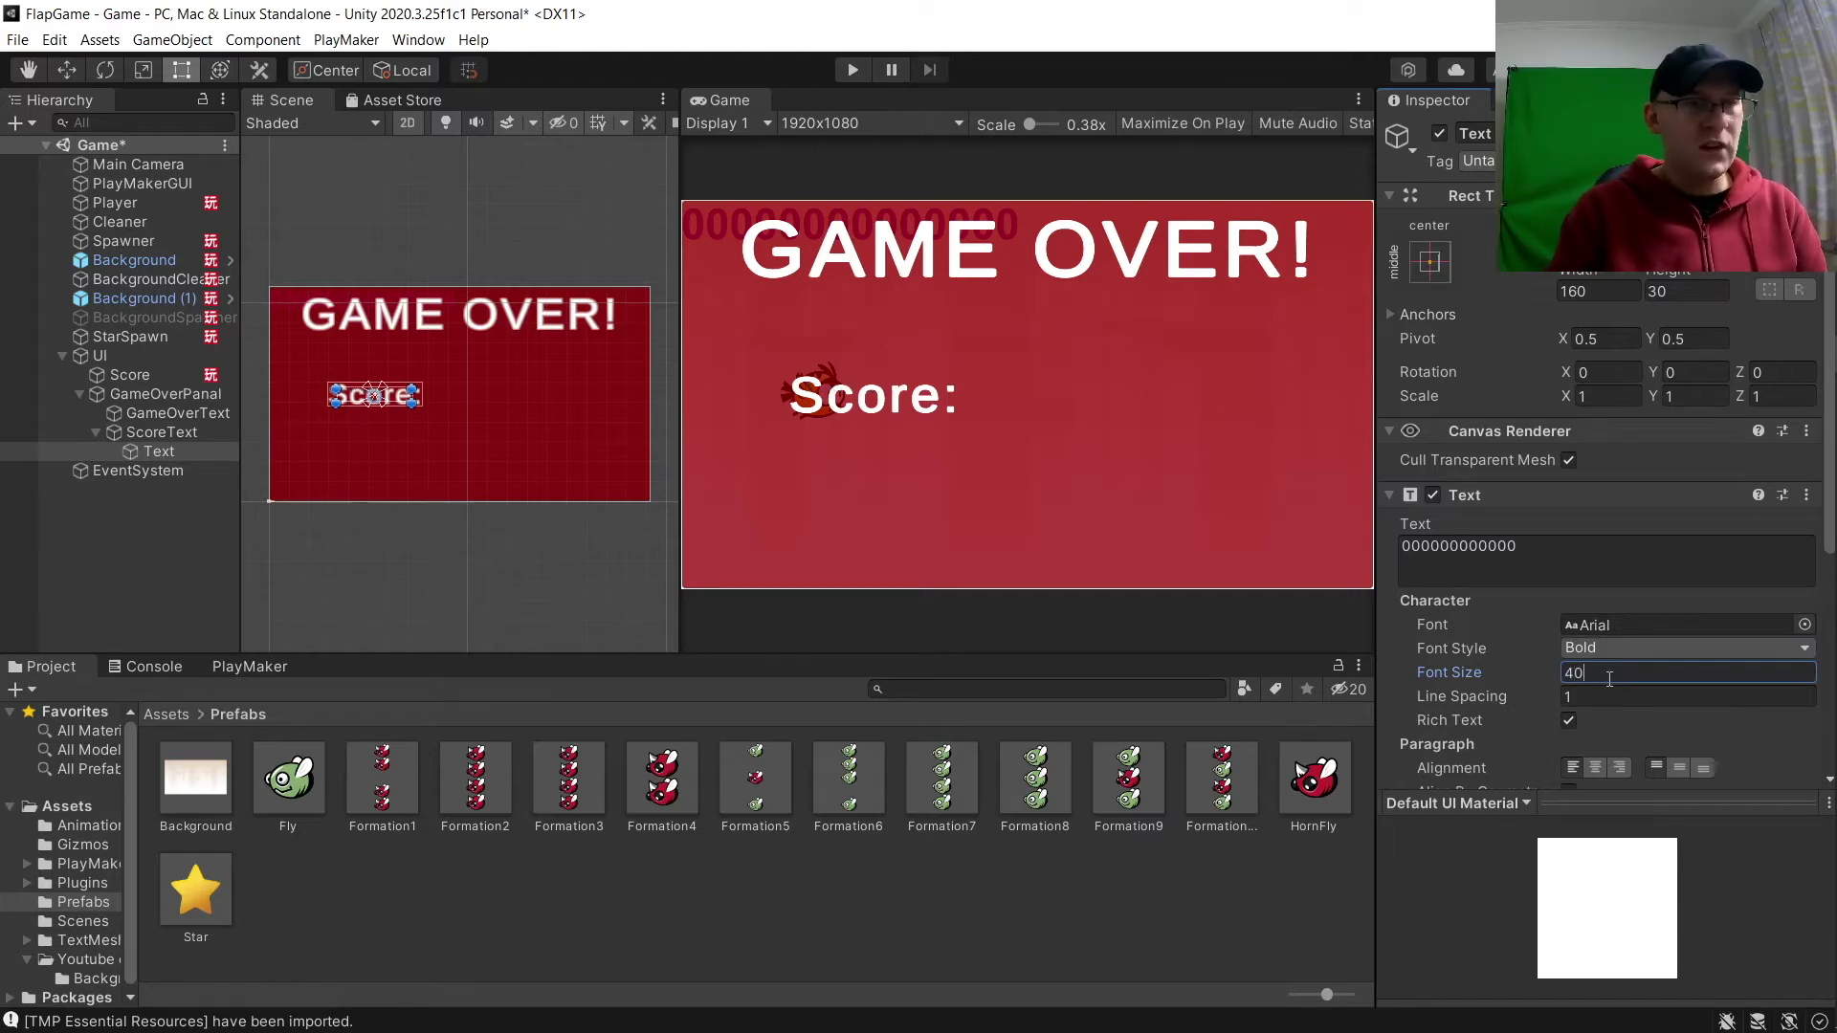
# Align the zeros text to the center horizontally and the middle vertically, and set its color to white.
pyautogui.scroll(-3, 1666, 766)
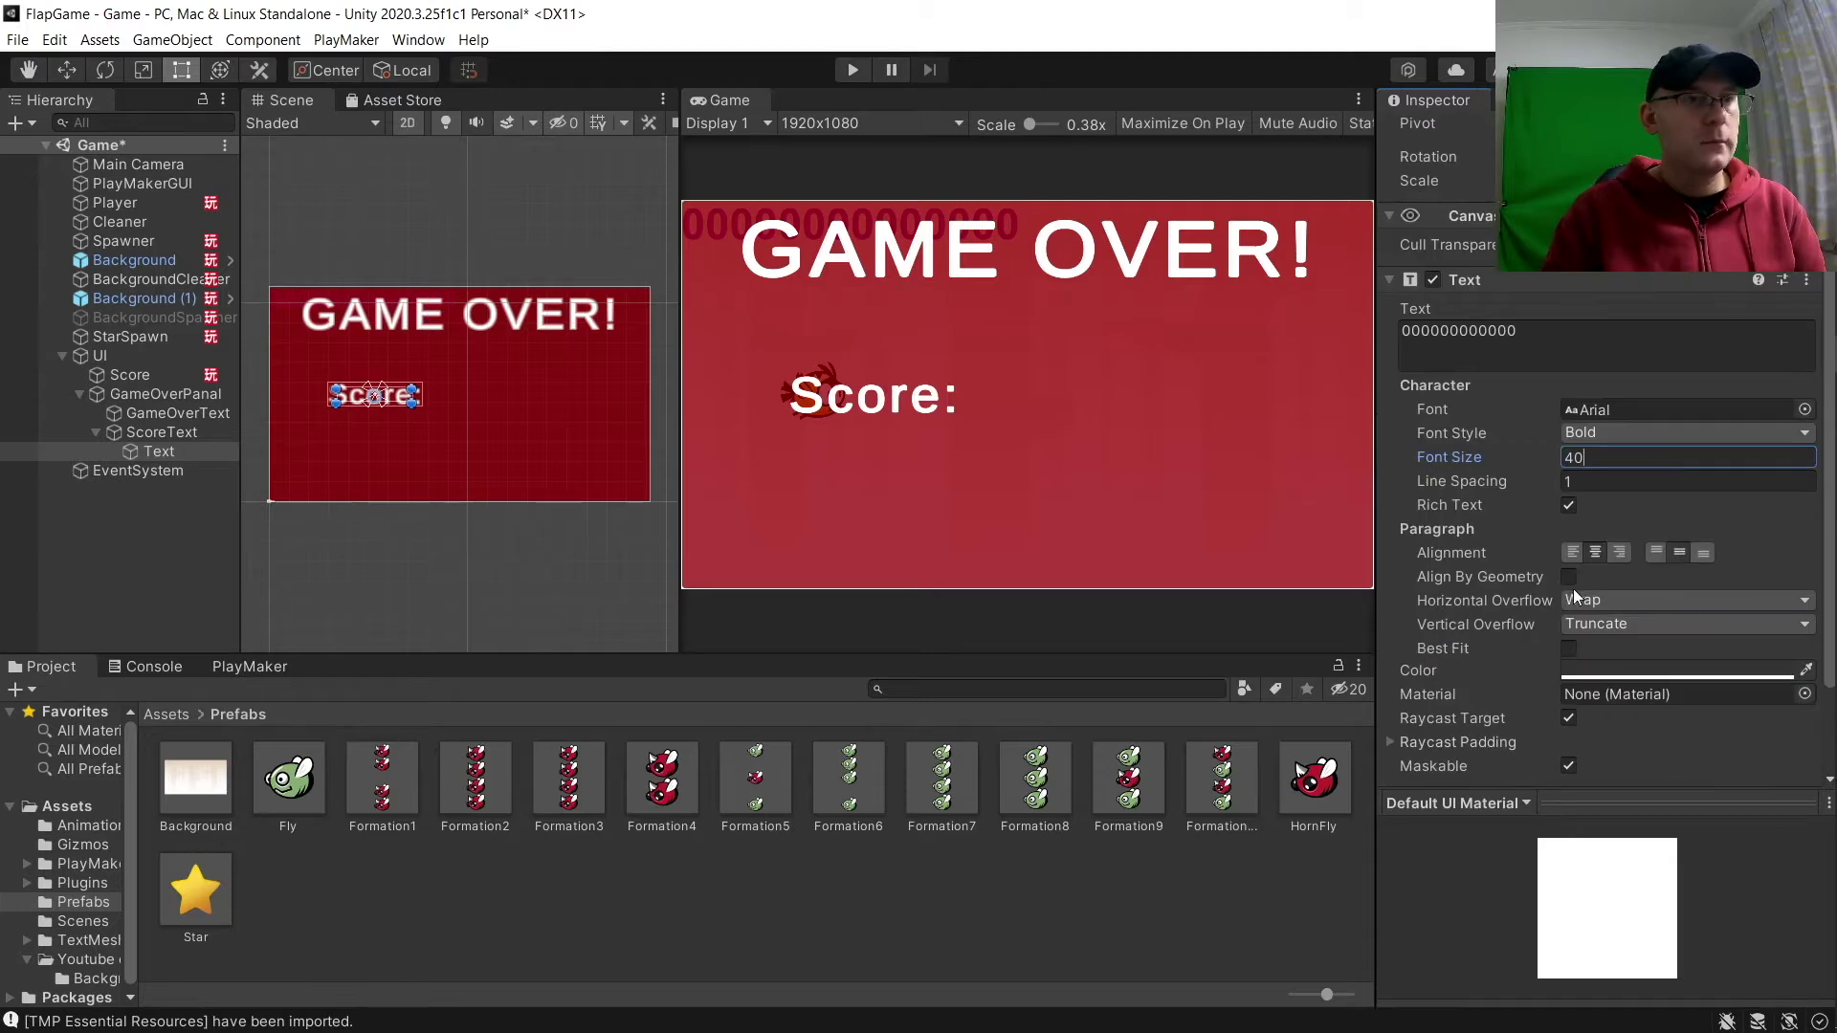
pyautogui.click(1643, 671)
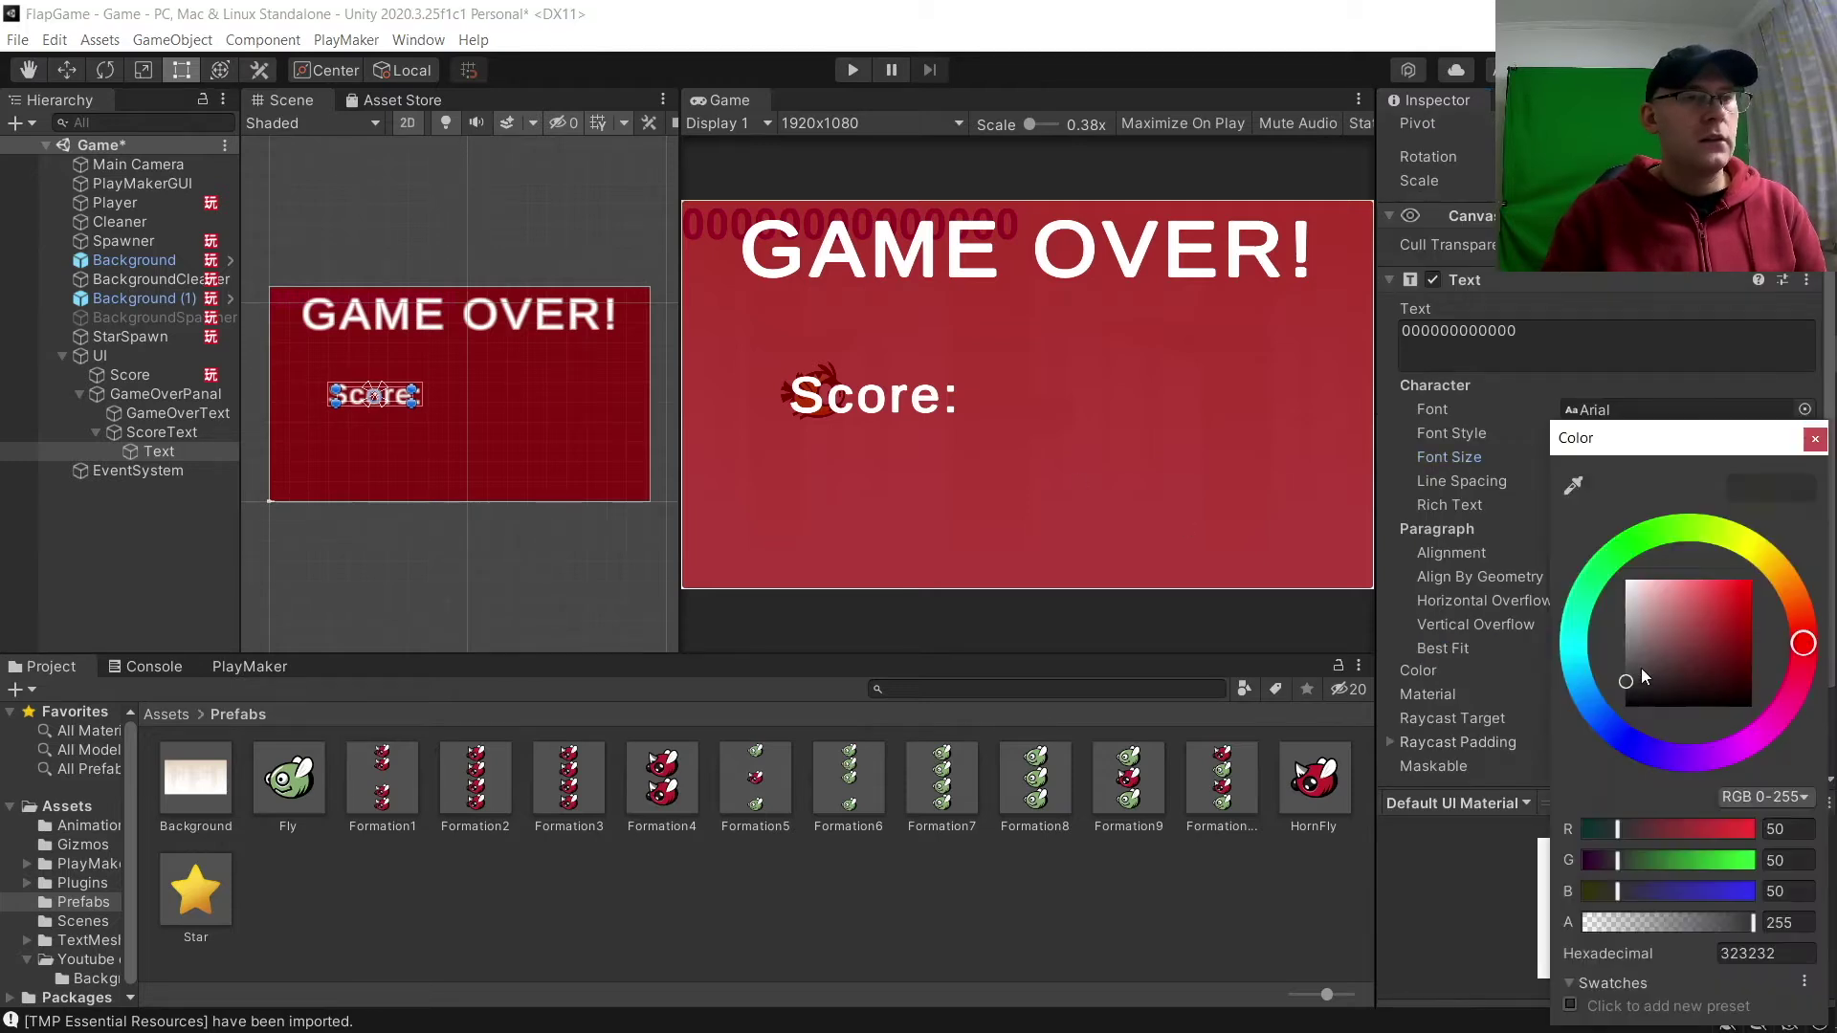
pyautogui.moveTo(1711, 653); pyautogui.dragTo(1594, 497)
pyautogui.click(1815, 438)
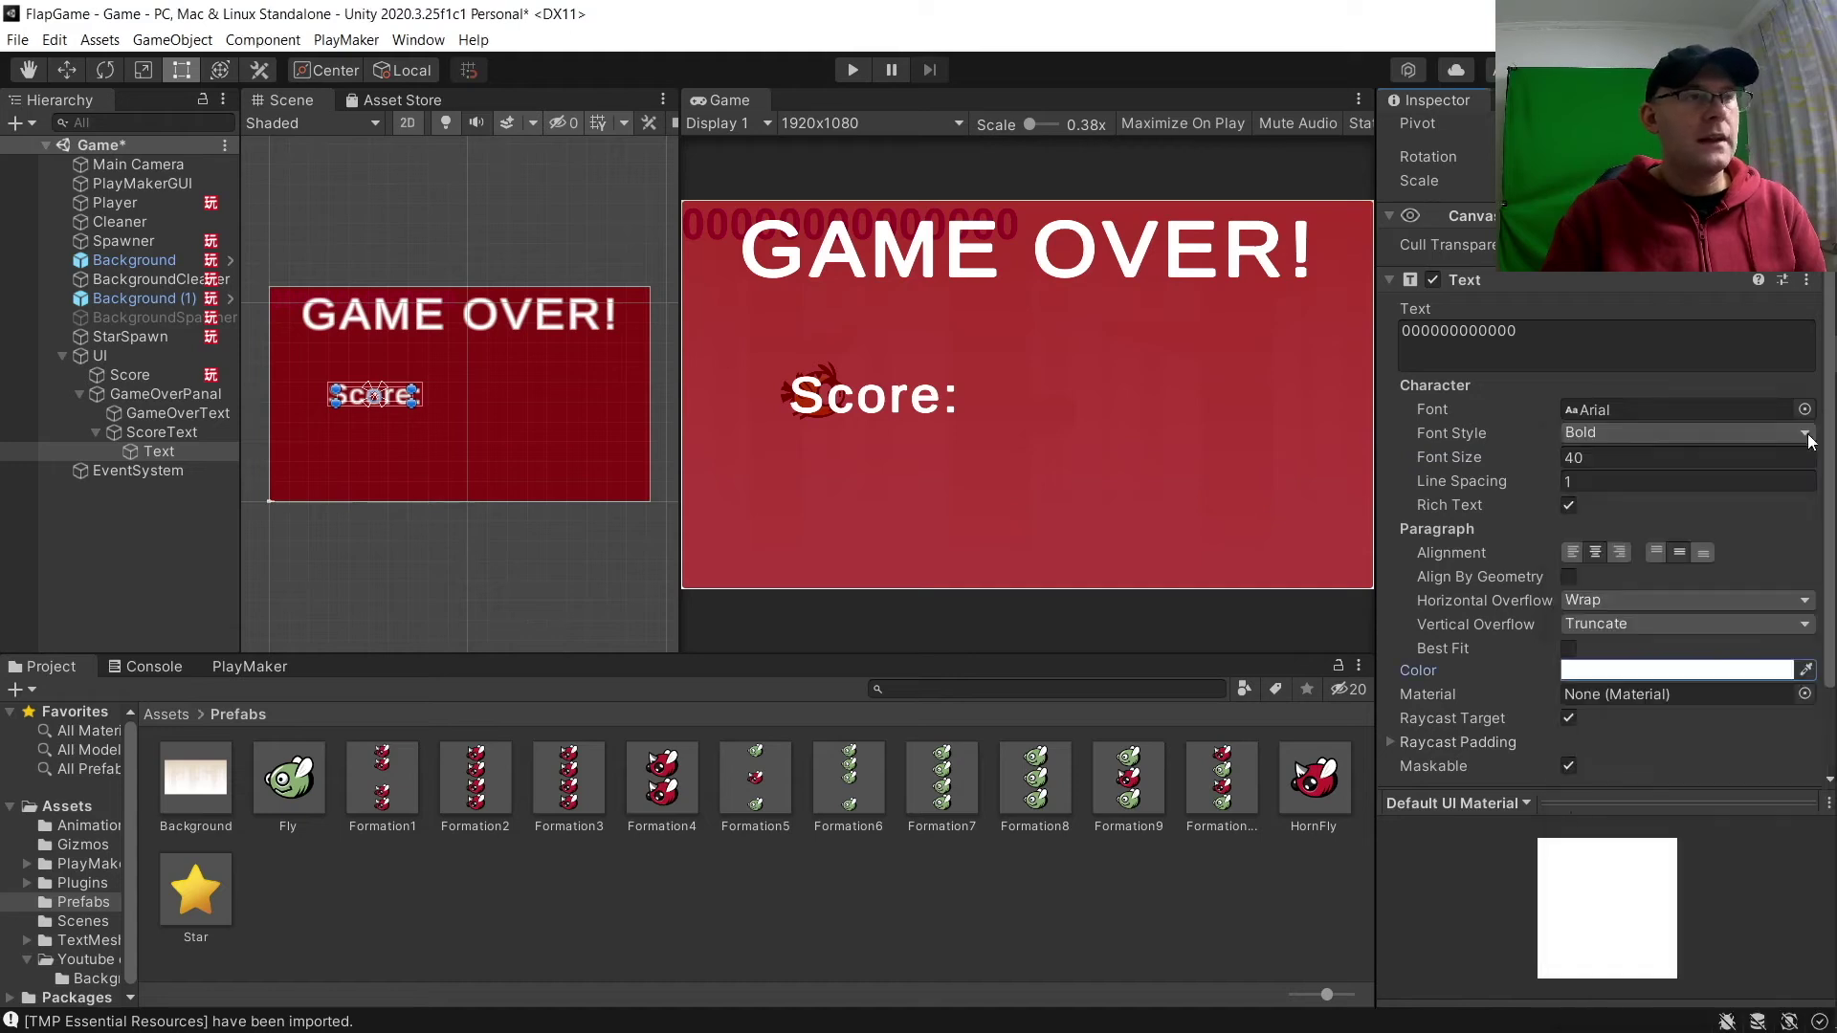
# Place the zeros text just below the Score: label and enlarge its box, extending it to the panel's left edge.
pyautogui.scroll(2, 372, 390)
pyautogui.moveTo(414, 406); pyautogui.dragTo(414, 431)
pyautogui.moveTo(411, 436); pyautogui.dragTo(496, 460)
pyautogui.scroll(-1, 431, 448)
pyautogui.moveTo(431, 450); pyautogui.dragTo(477, 450, button='middle')
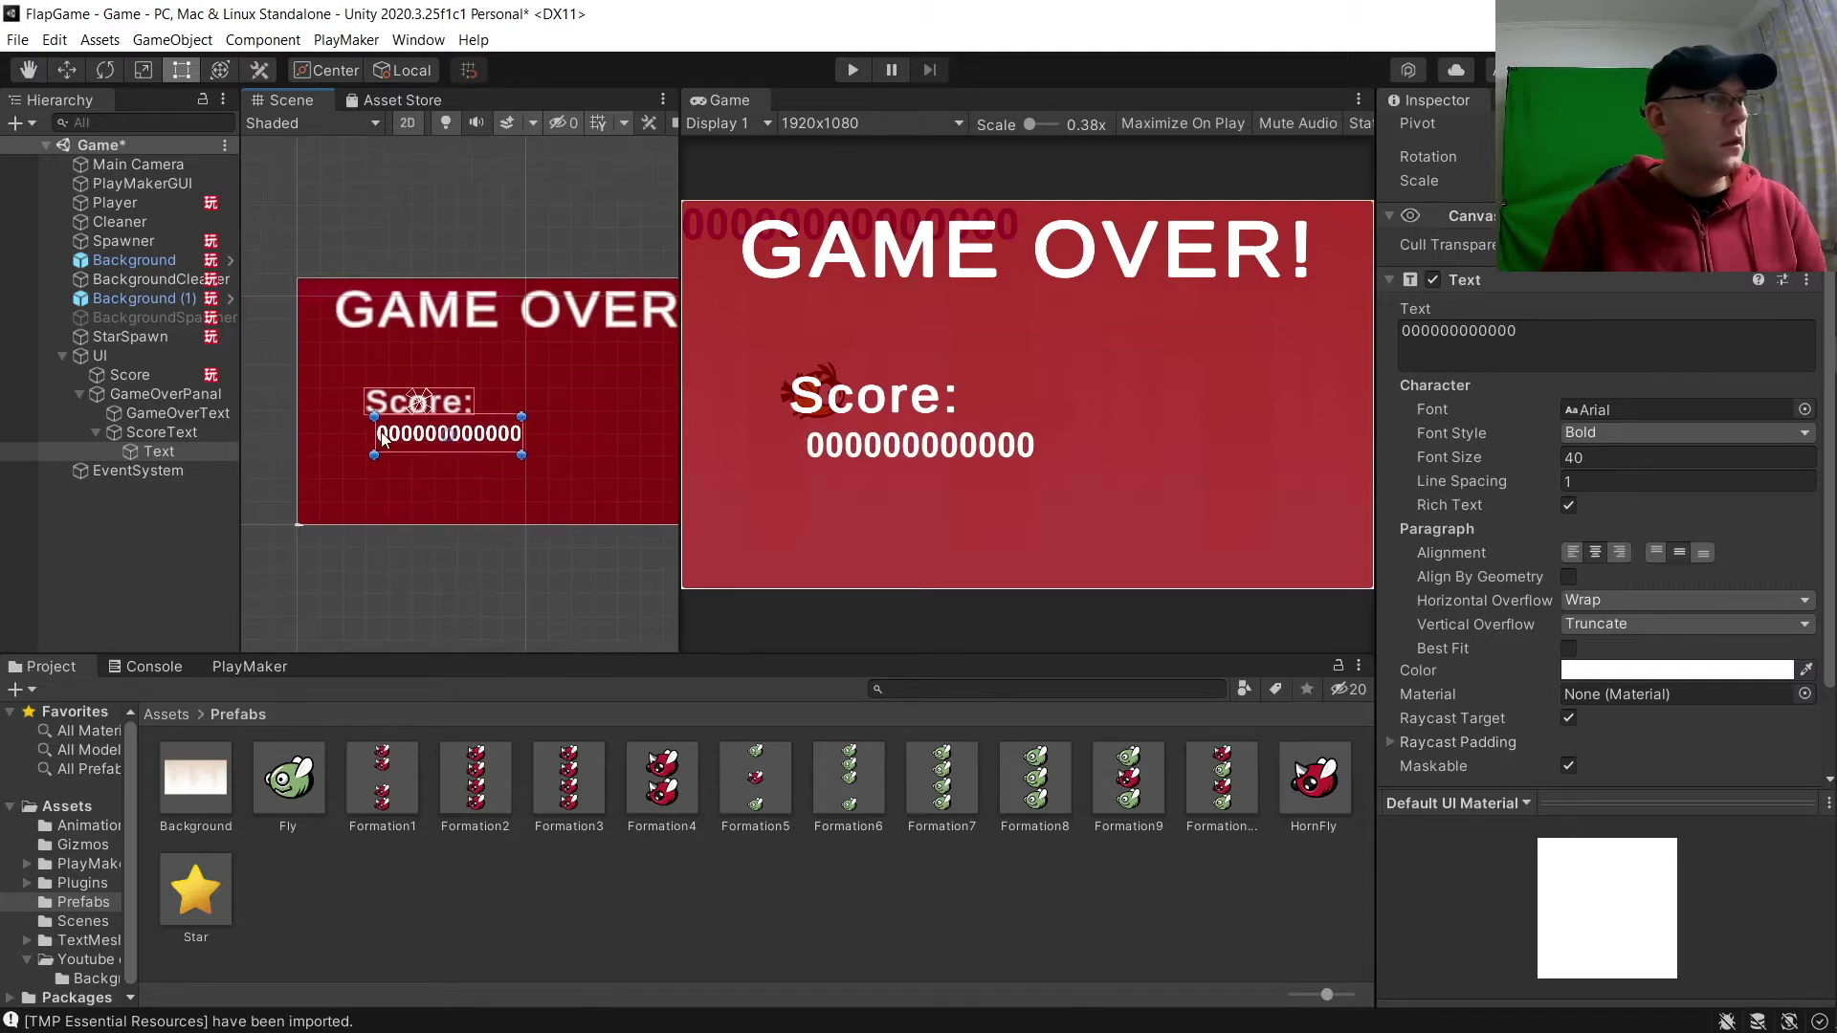
pyautogui.moveTo(374, 433); pyautogui.dragTo(297, 434)
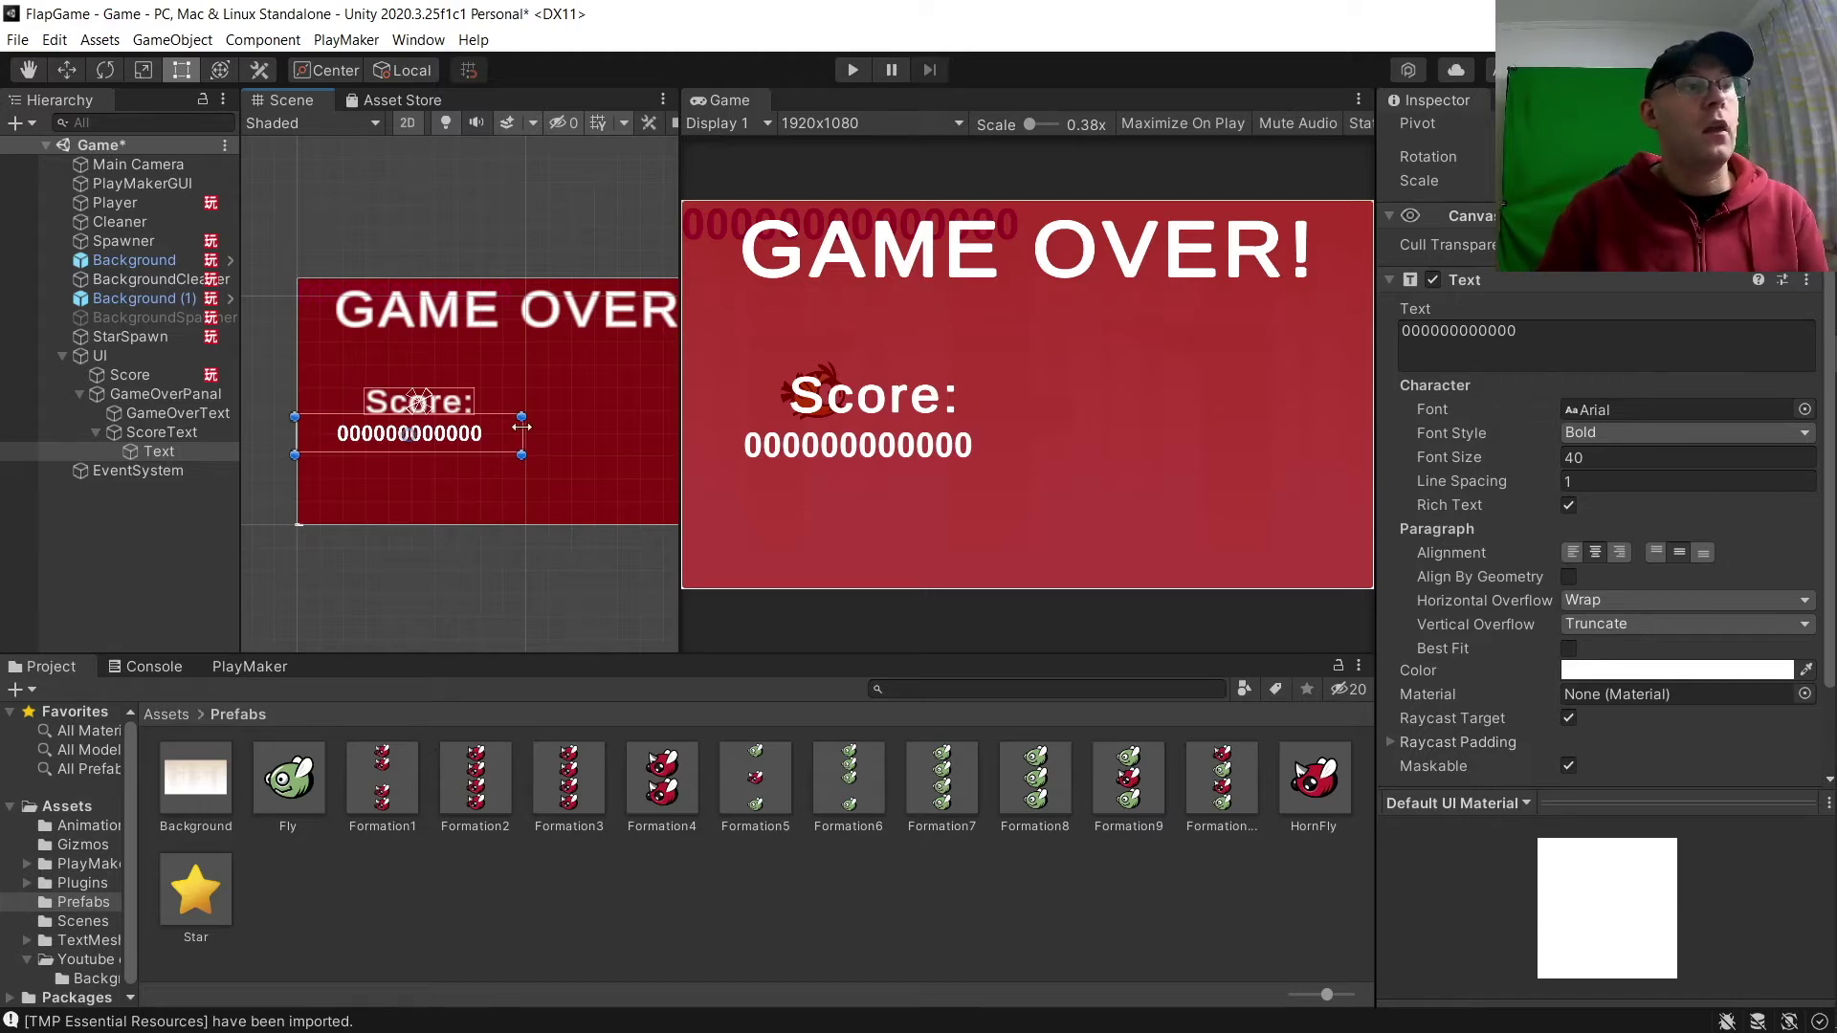
# Rename the zeros text object under ScoreText as ScoreNumber.
pyautogui.click(169, 449)
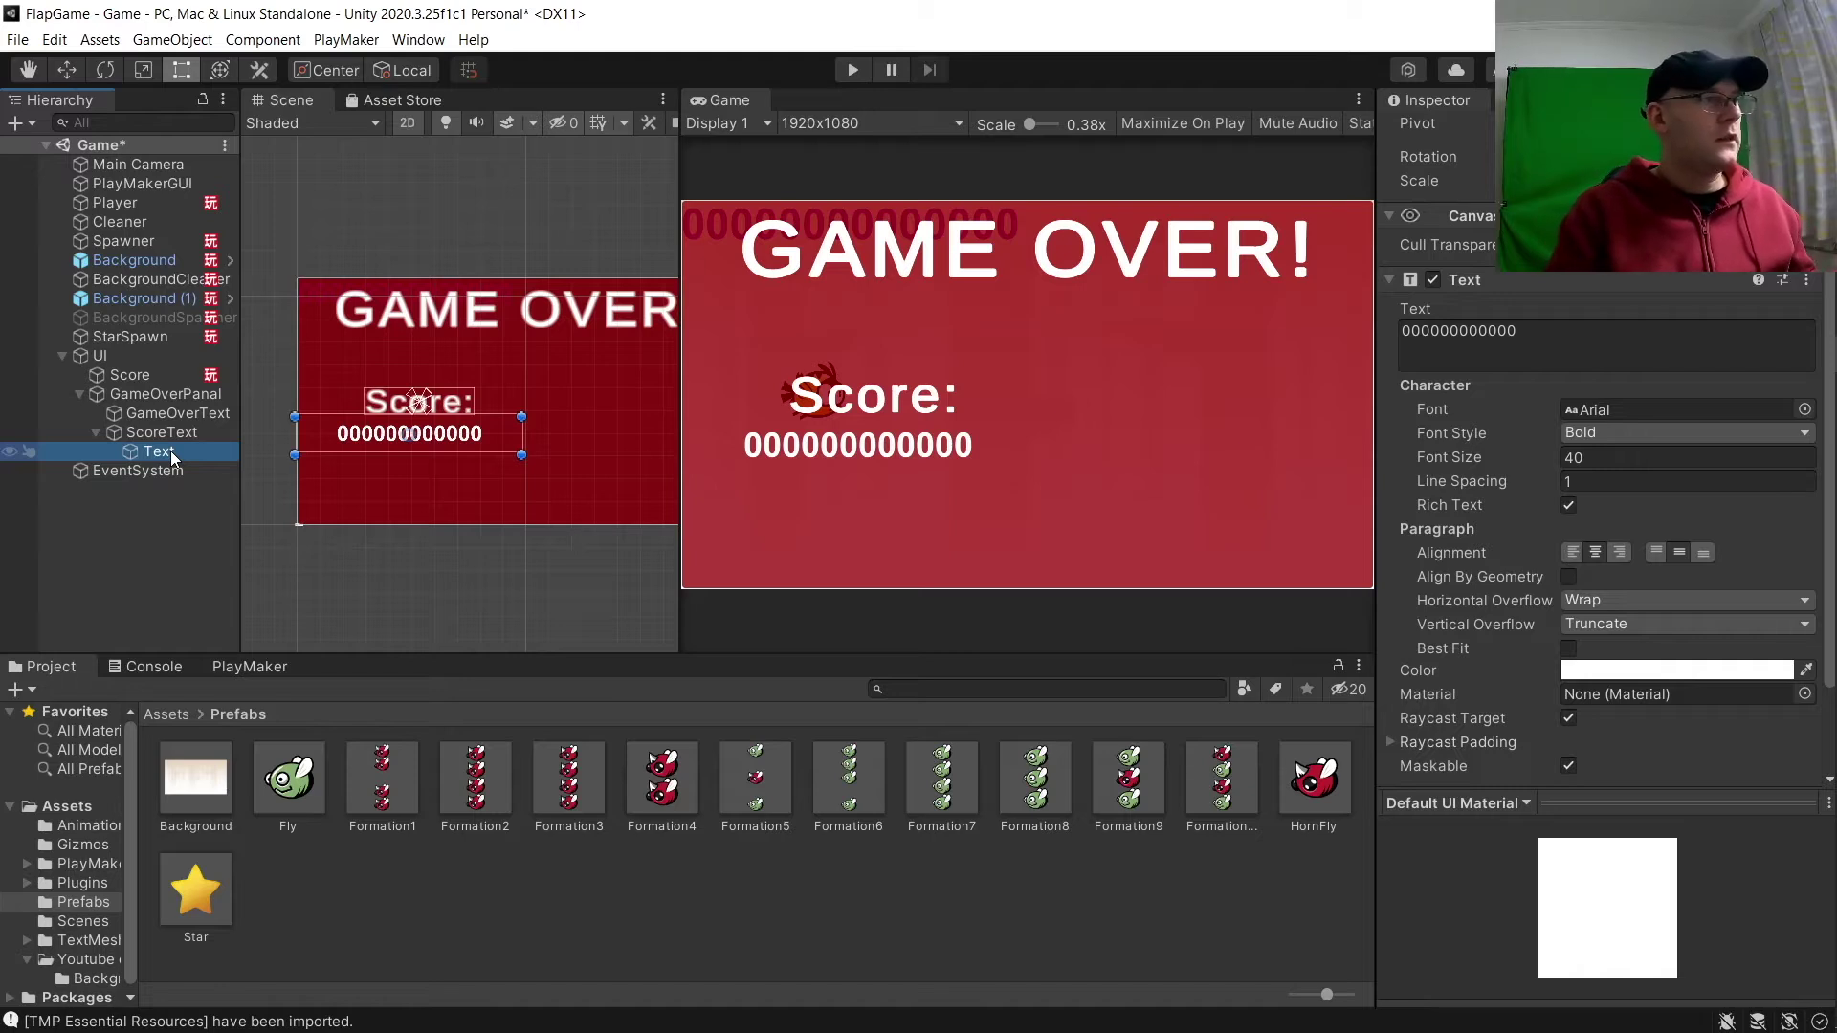
pyautogui.click(170, 451)
pyautogui.write('ScoreNumber')
pyautogui.press('Return')
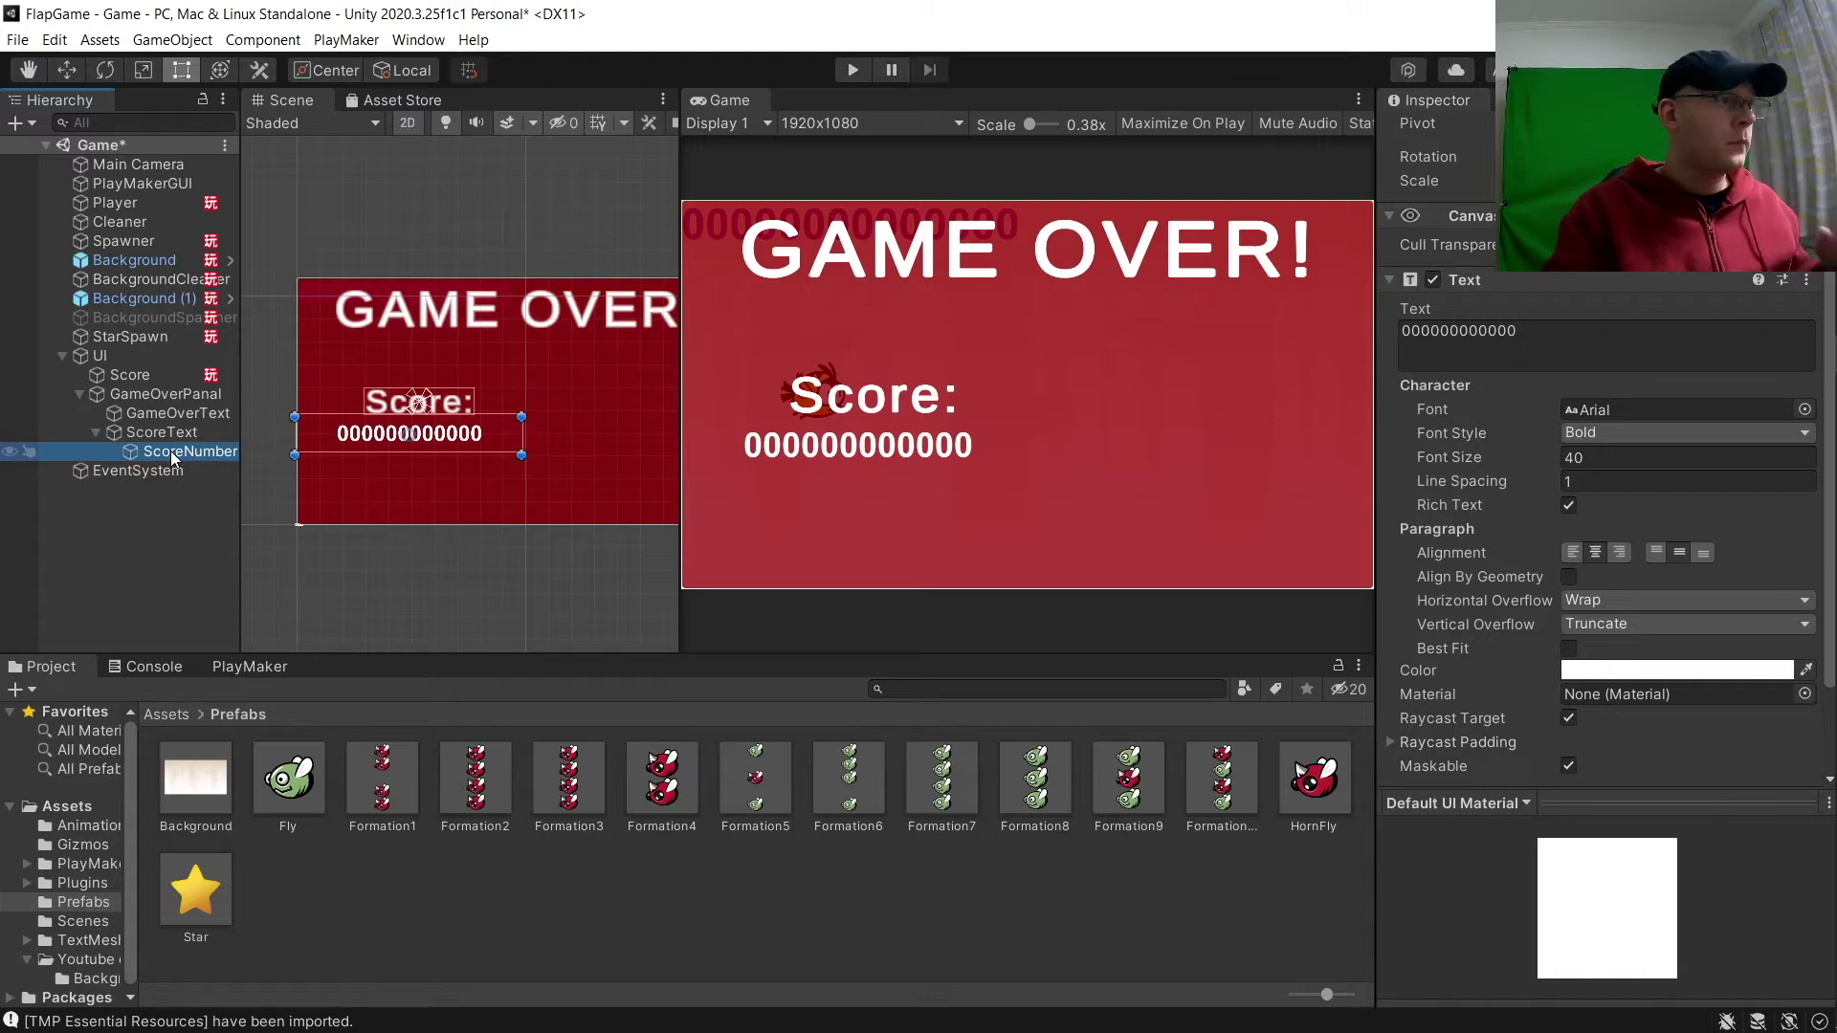
# Add a PlayMaker FSM to the ScoreNumber object.
pyautogui.click(162, 435)
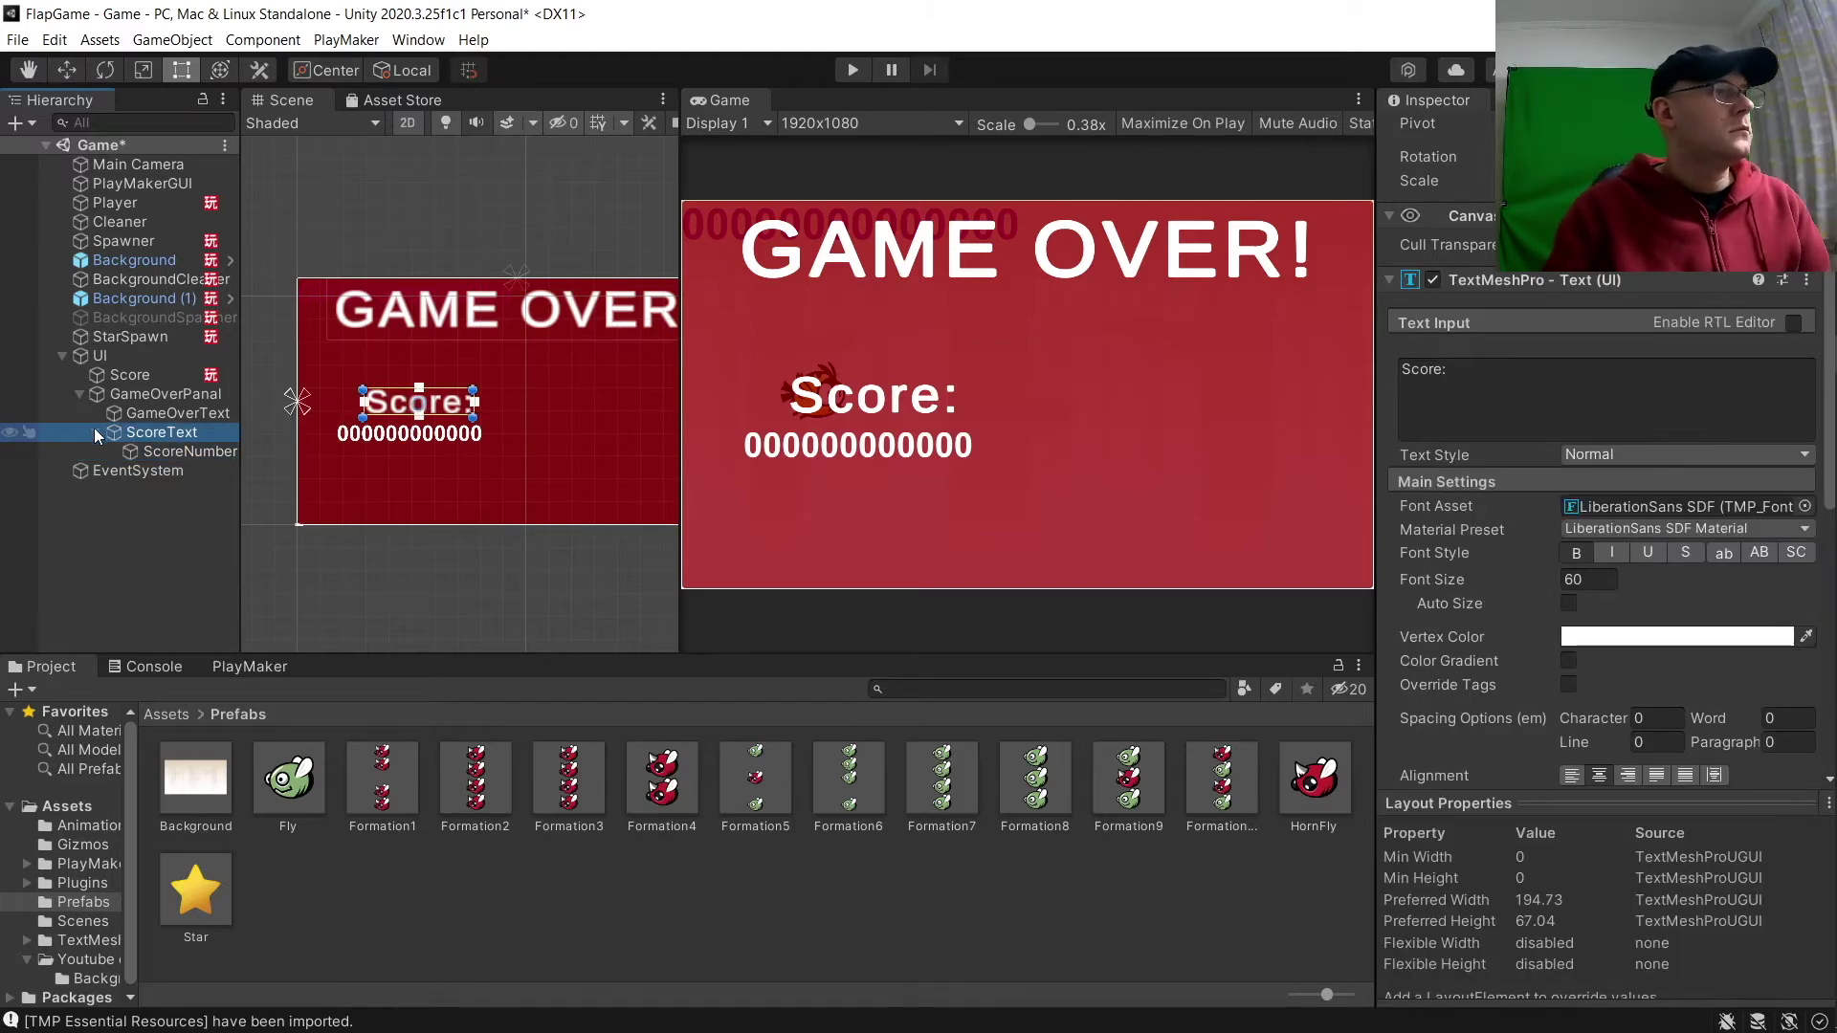
pyautogui.click(190, 450)
pyautogui.click(260, 669)
pyautogui.rightClick(270, 742)
pyautogui.click(295, 749)
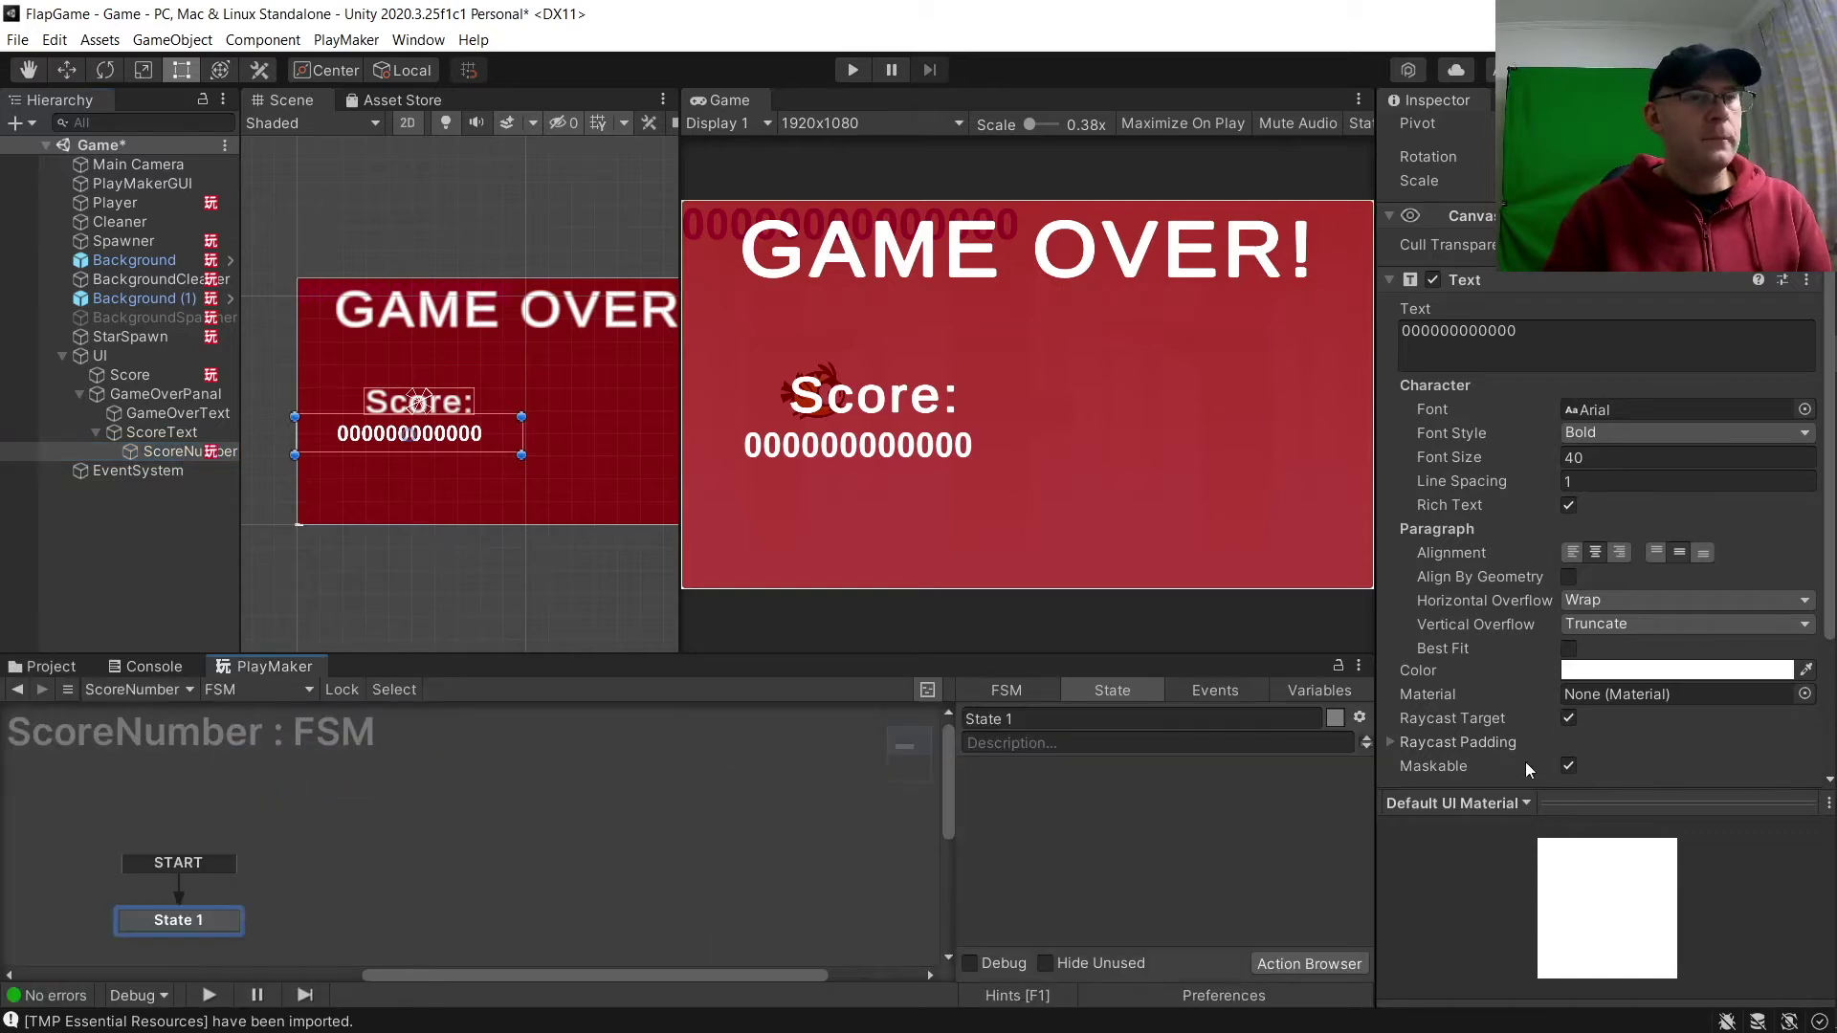
# Rename the FSM on the ScoreNumber object to ShowScore.
pyautogui.scroll(-3, 1525, 765)
pyautogui.click(1449, 602)
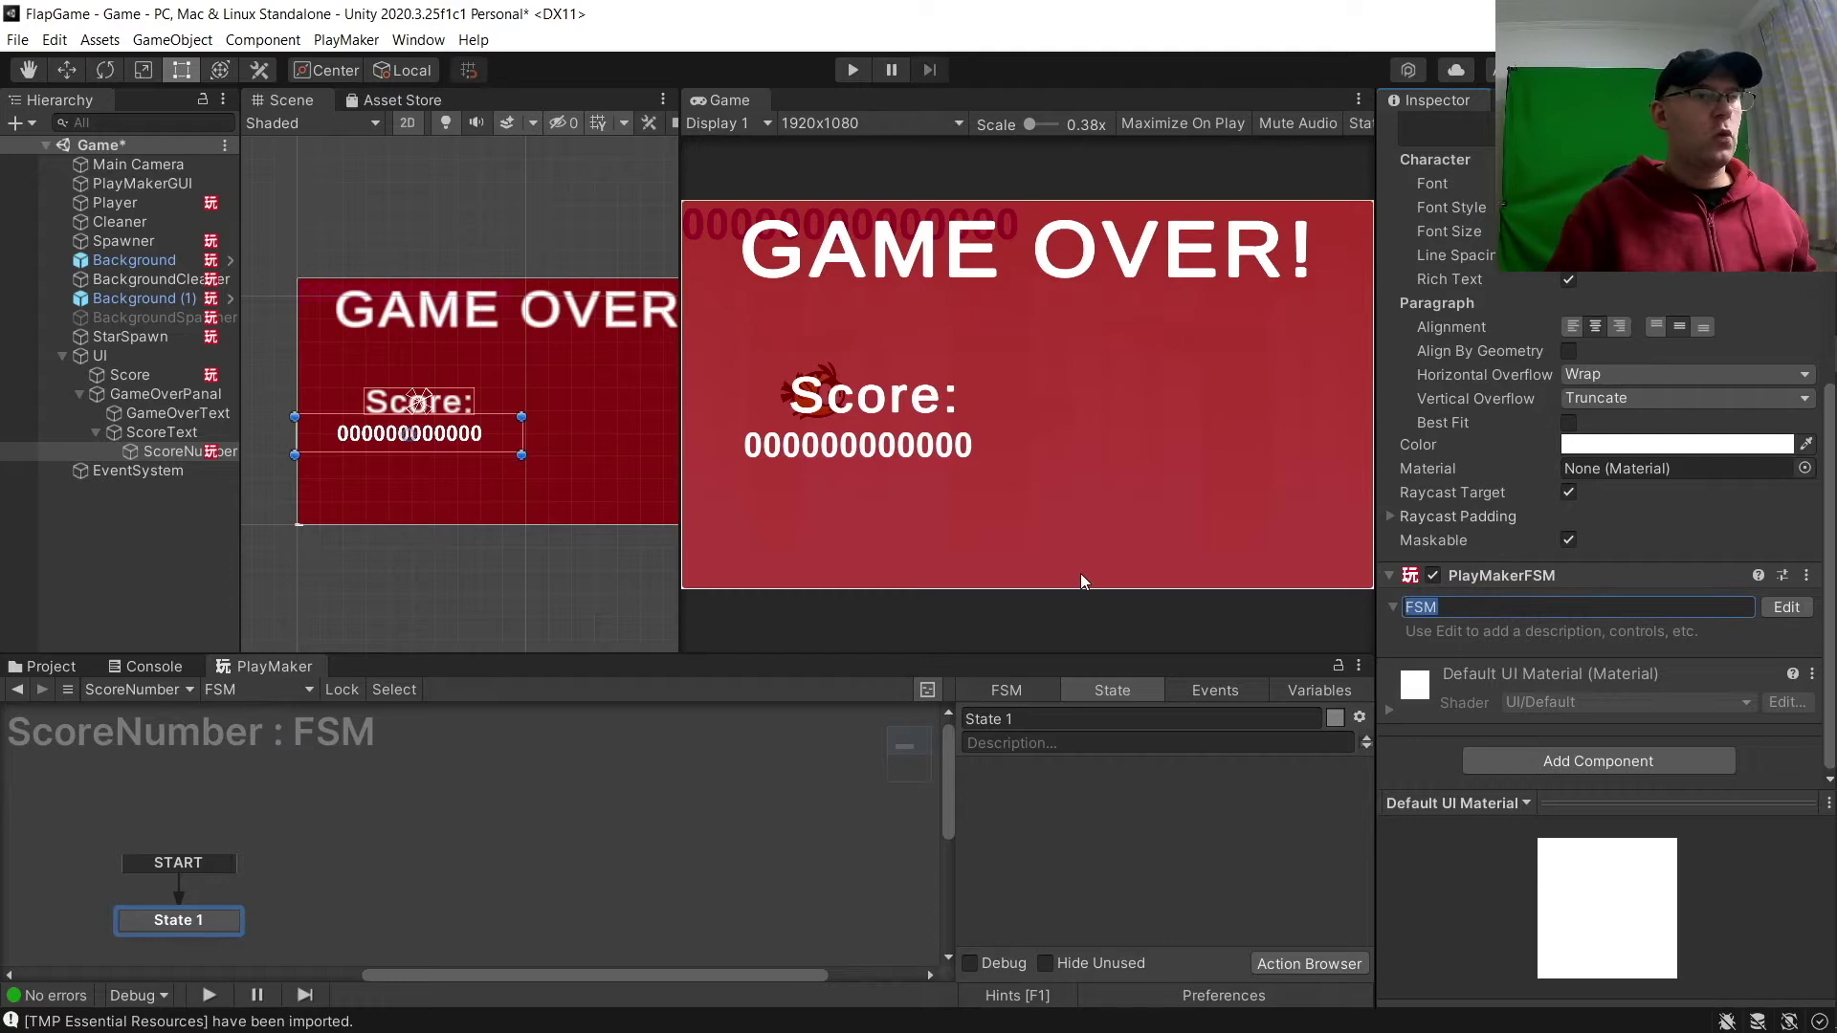
pyautogui.write('ShowScore')
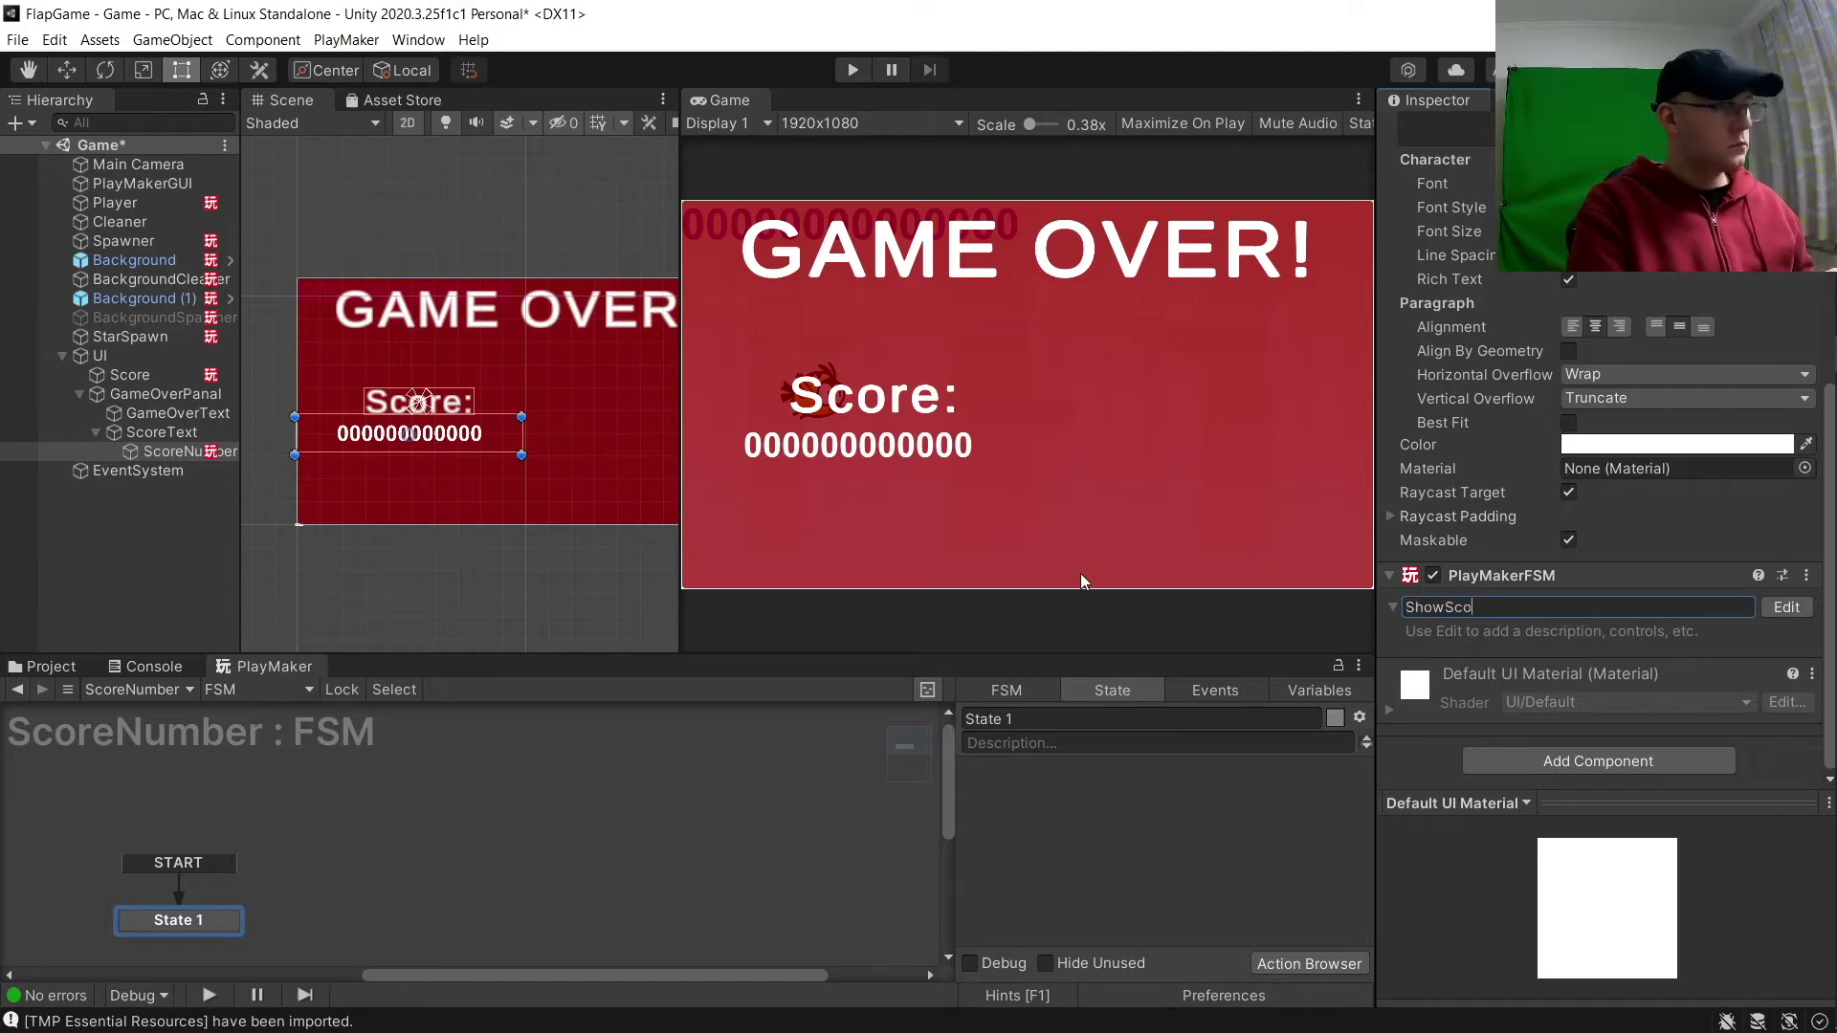
pyautogui.press('Return')
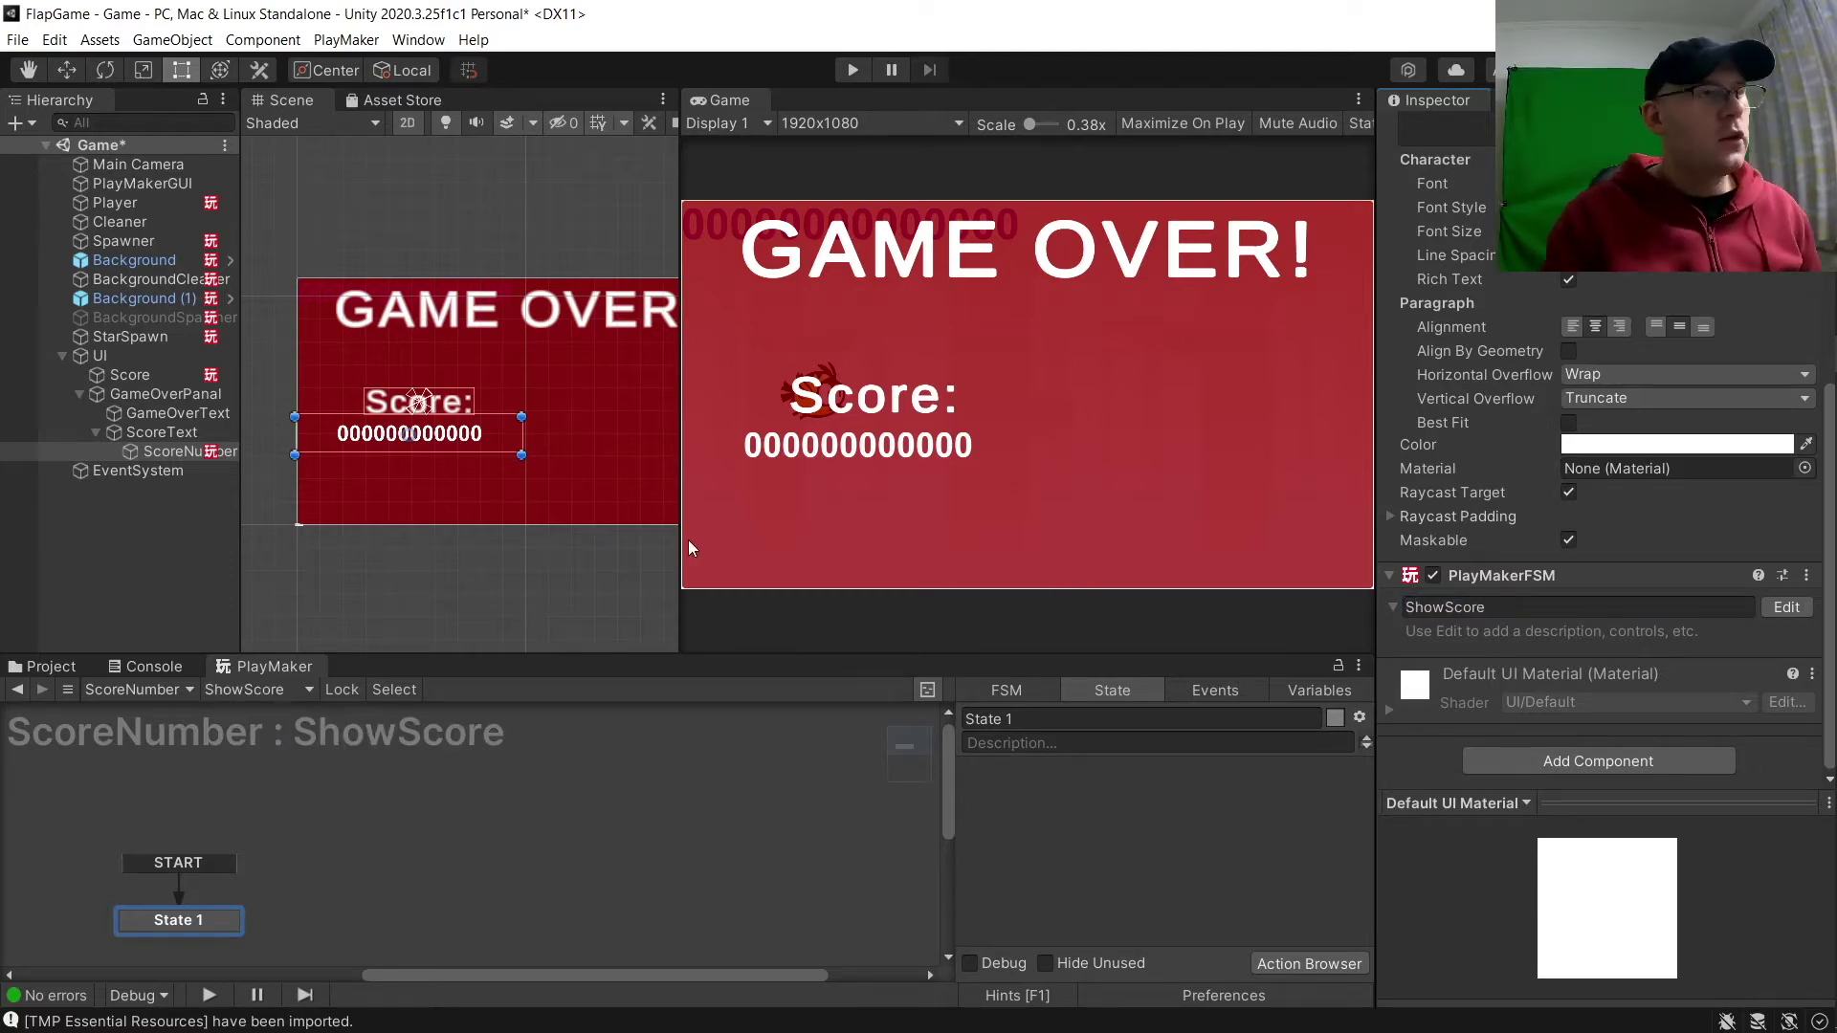
# Check the Score object's FSM for reference and rename State 1 of the ScoreNumber FSM to ShowScore.
pyautogui.click(151, 375)
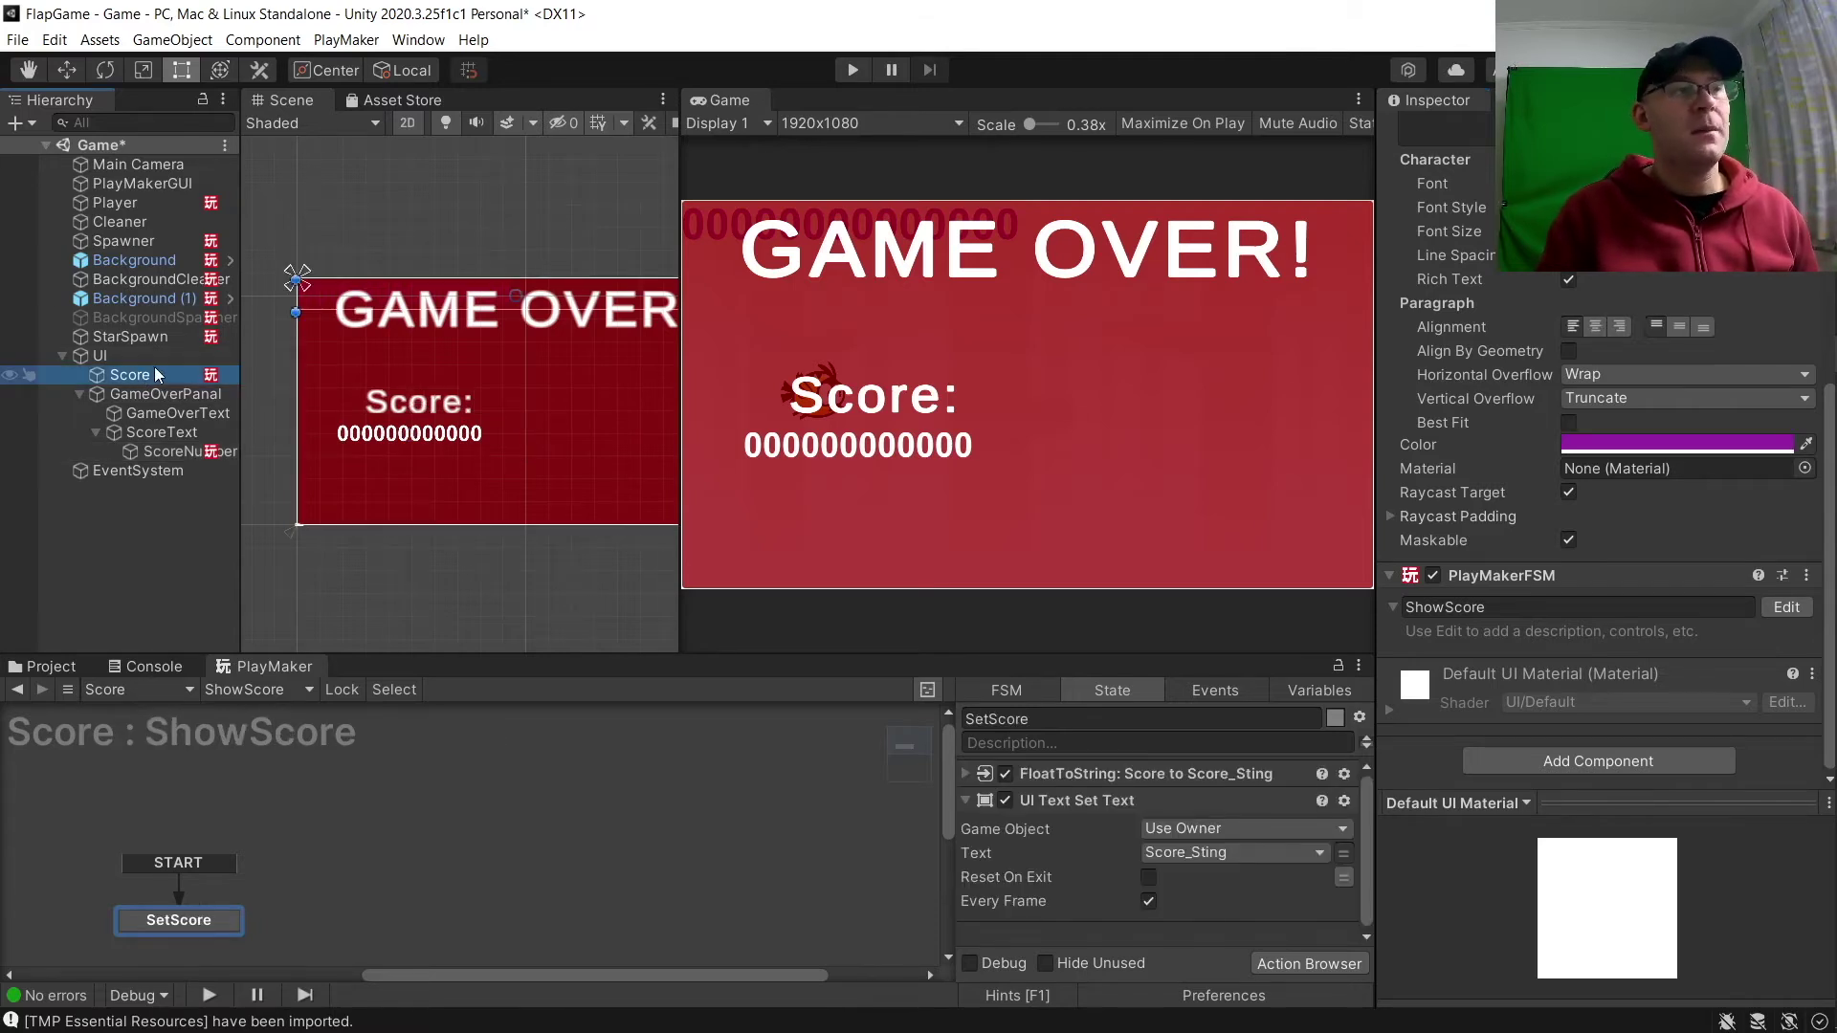
pyautogui.click(168, 459)
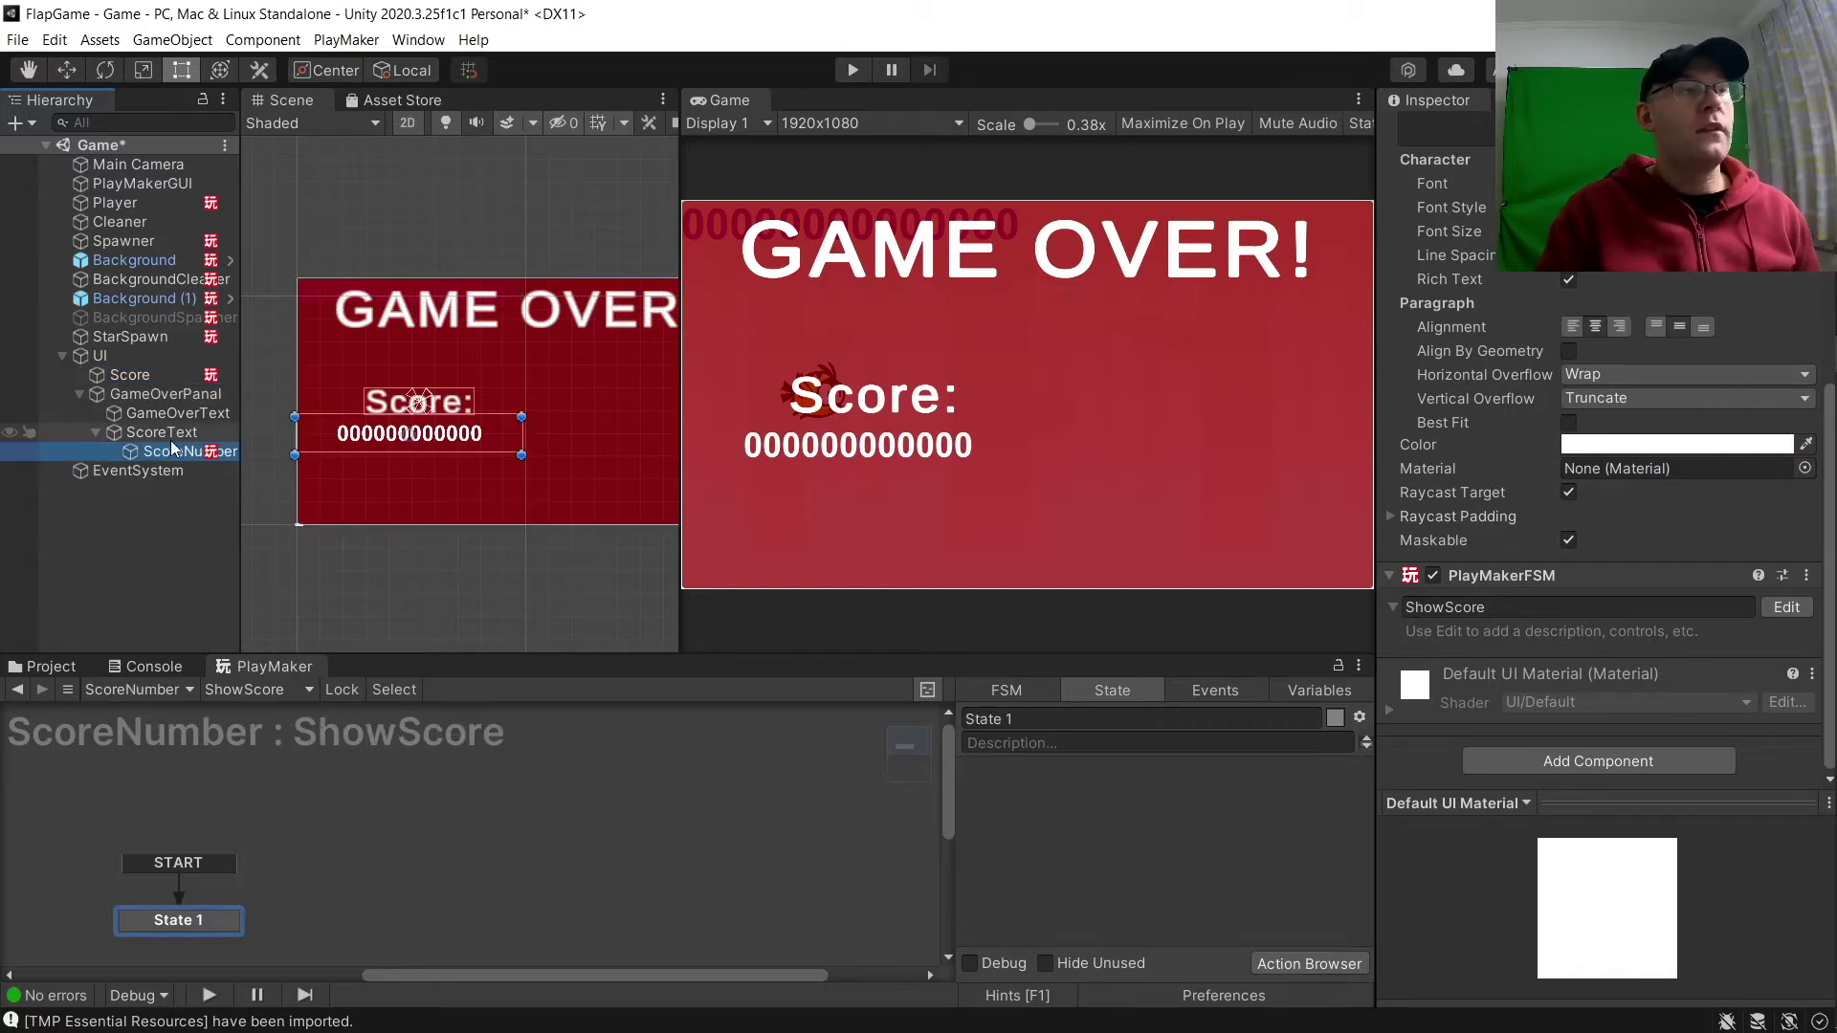
pyautogui.click(1033, 719)
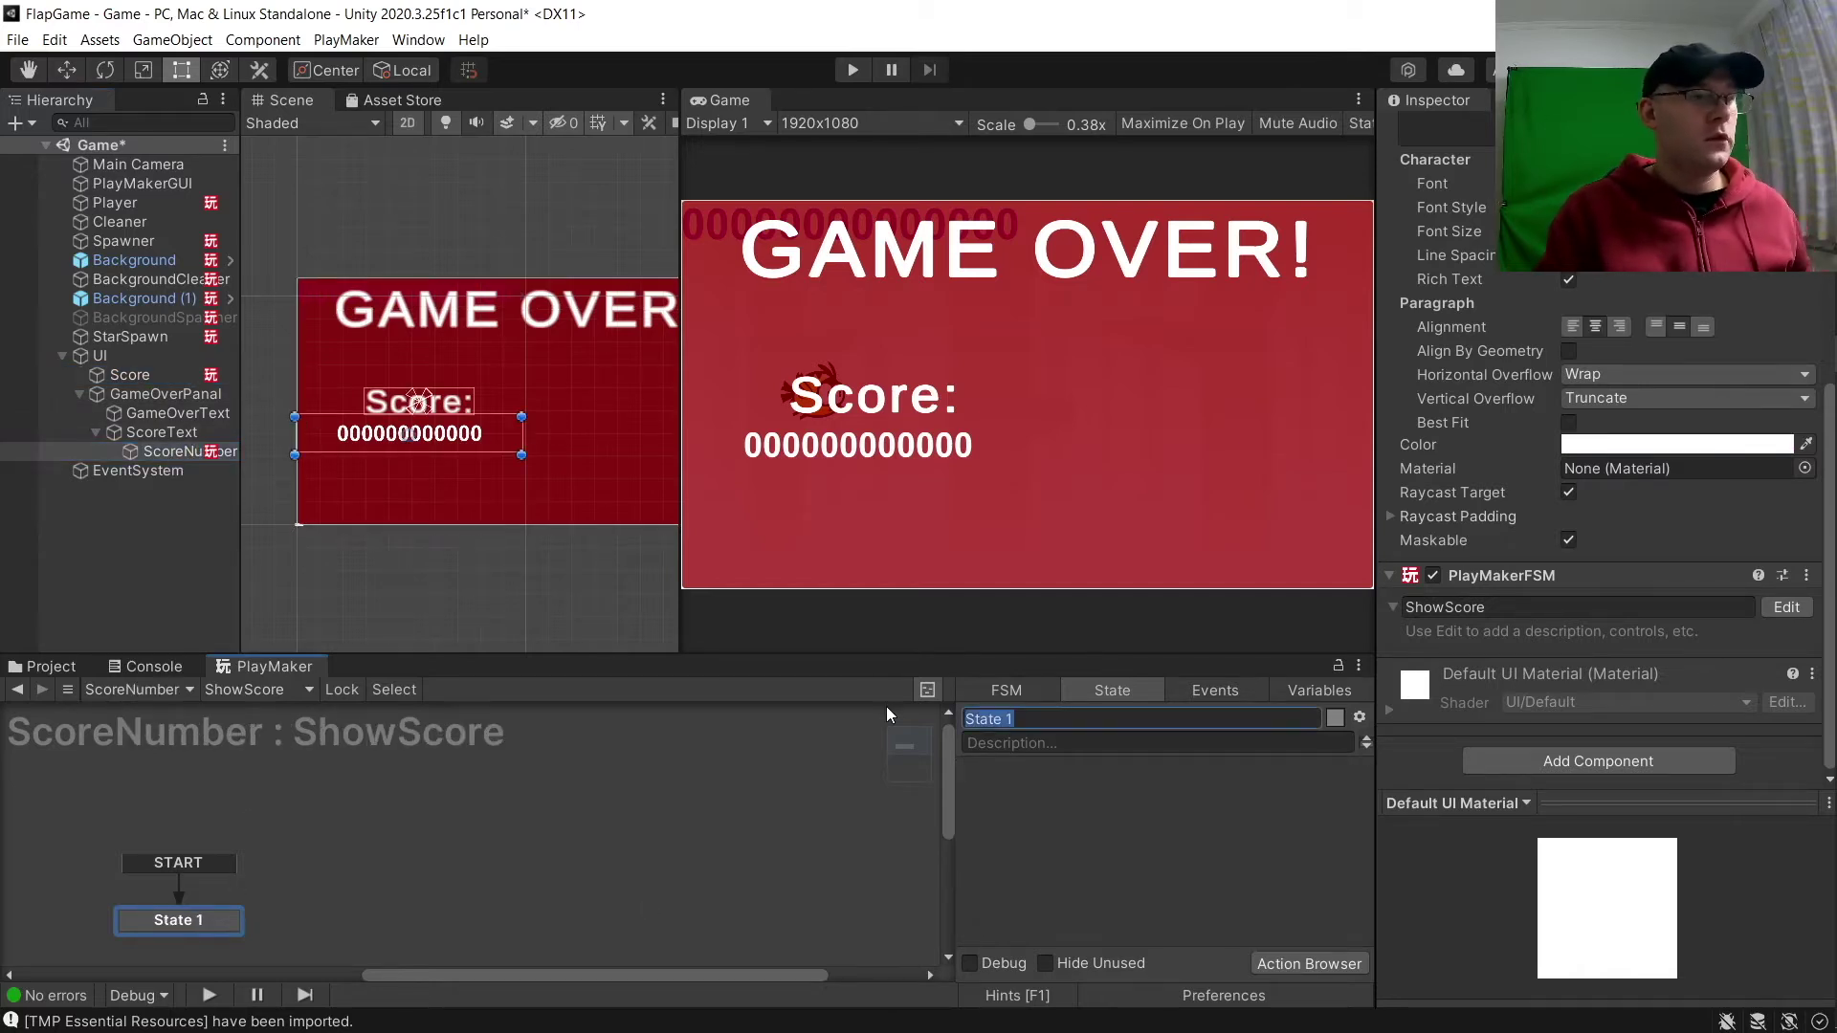
pyautogui.write('ShowScore')
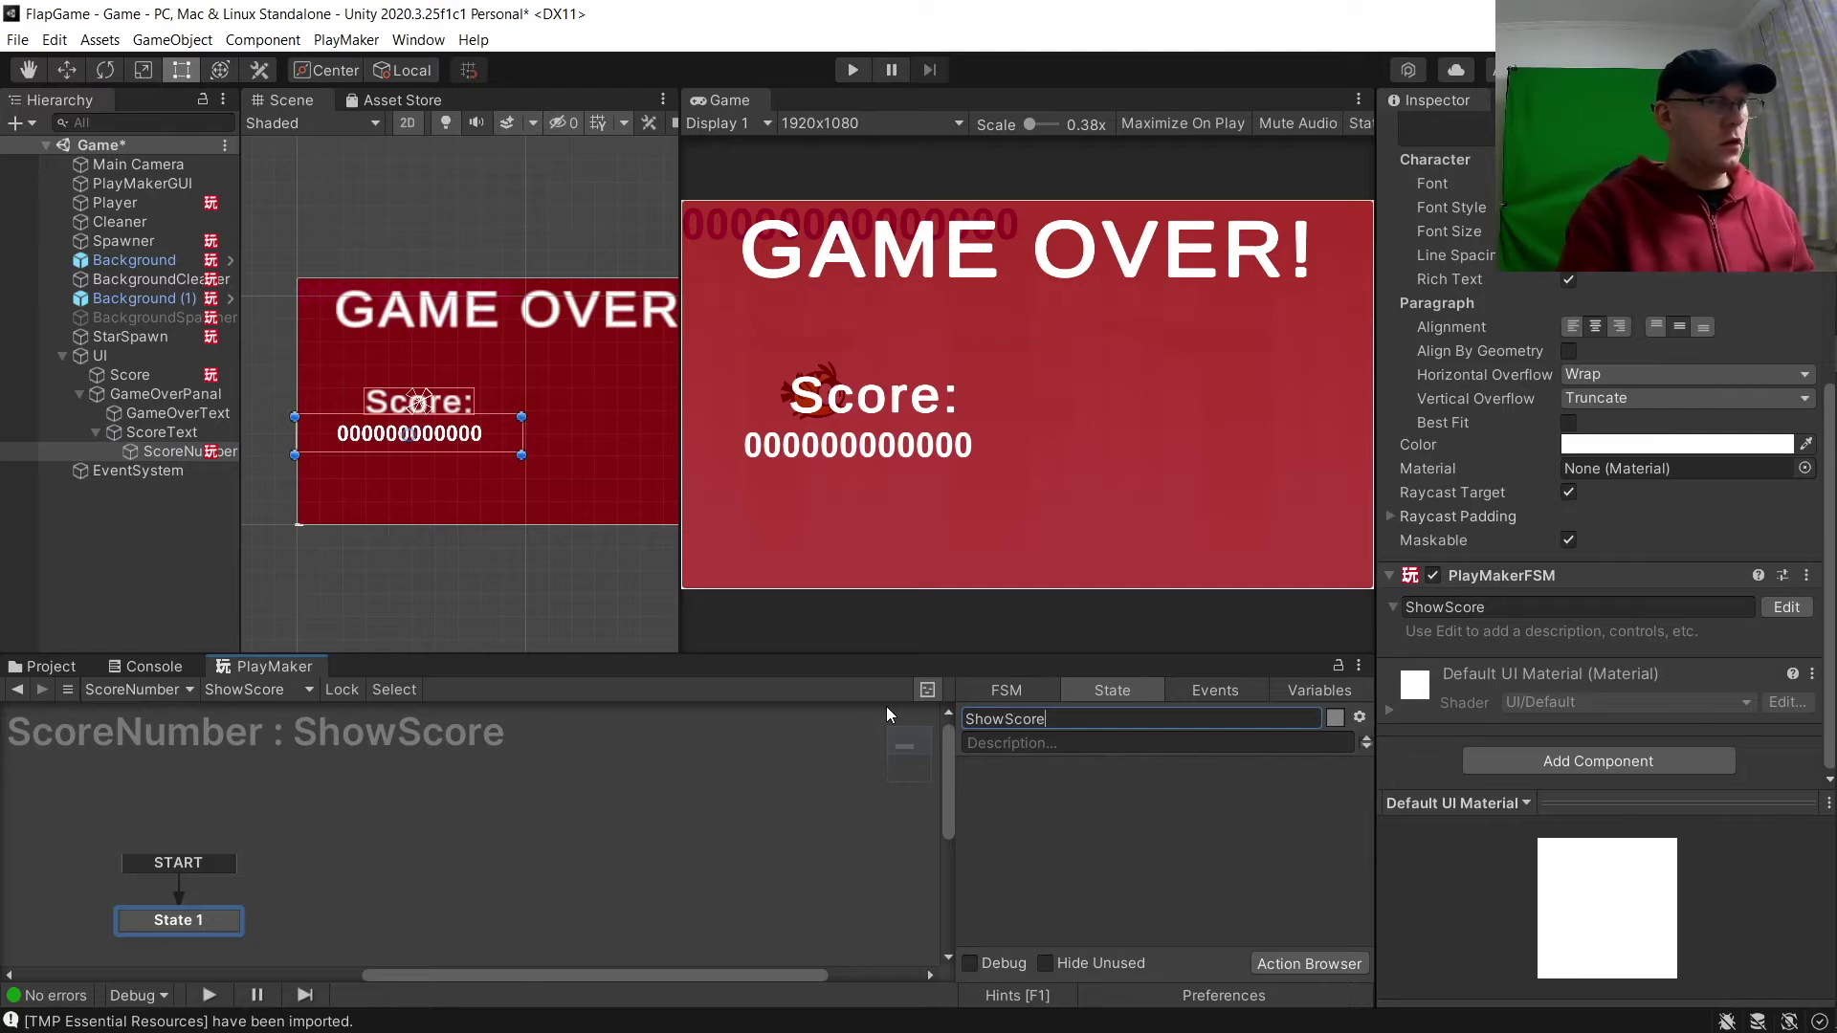
# Add the UI Text Set Text and Convert Float To String actions to the ShowScore state.
pyautogui.click(1311, 961)
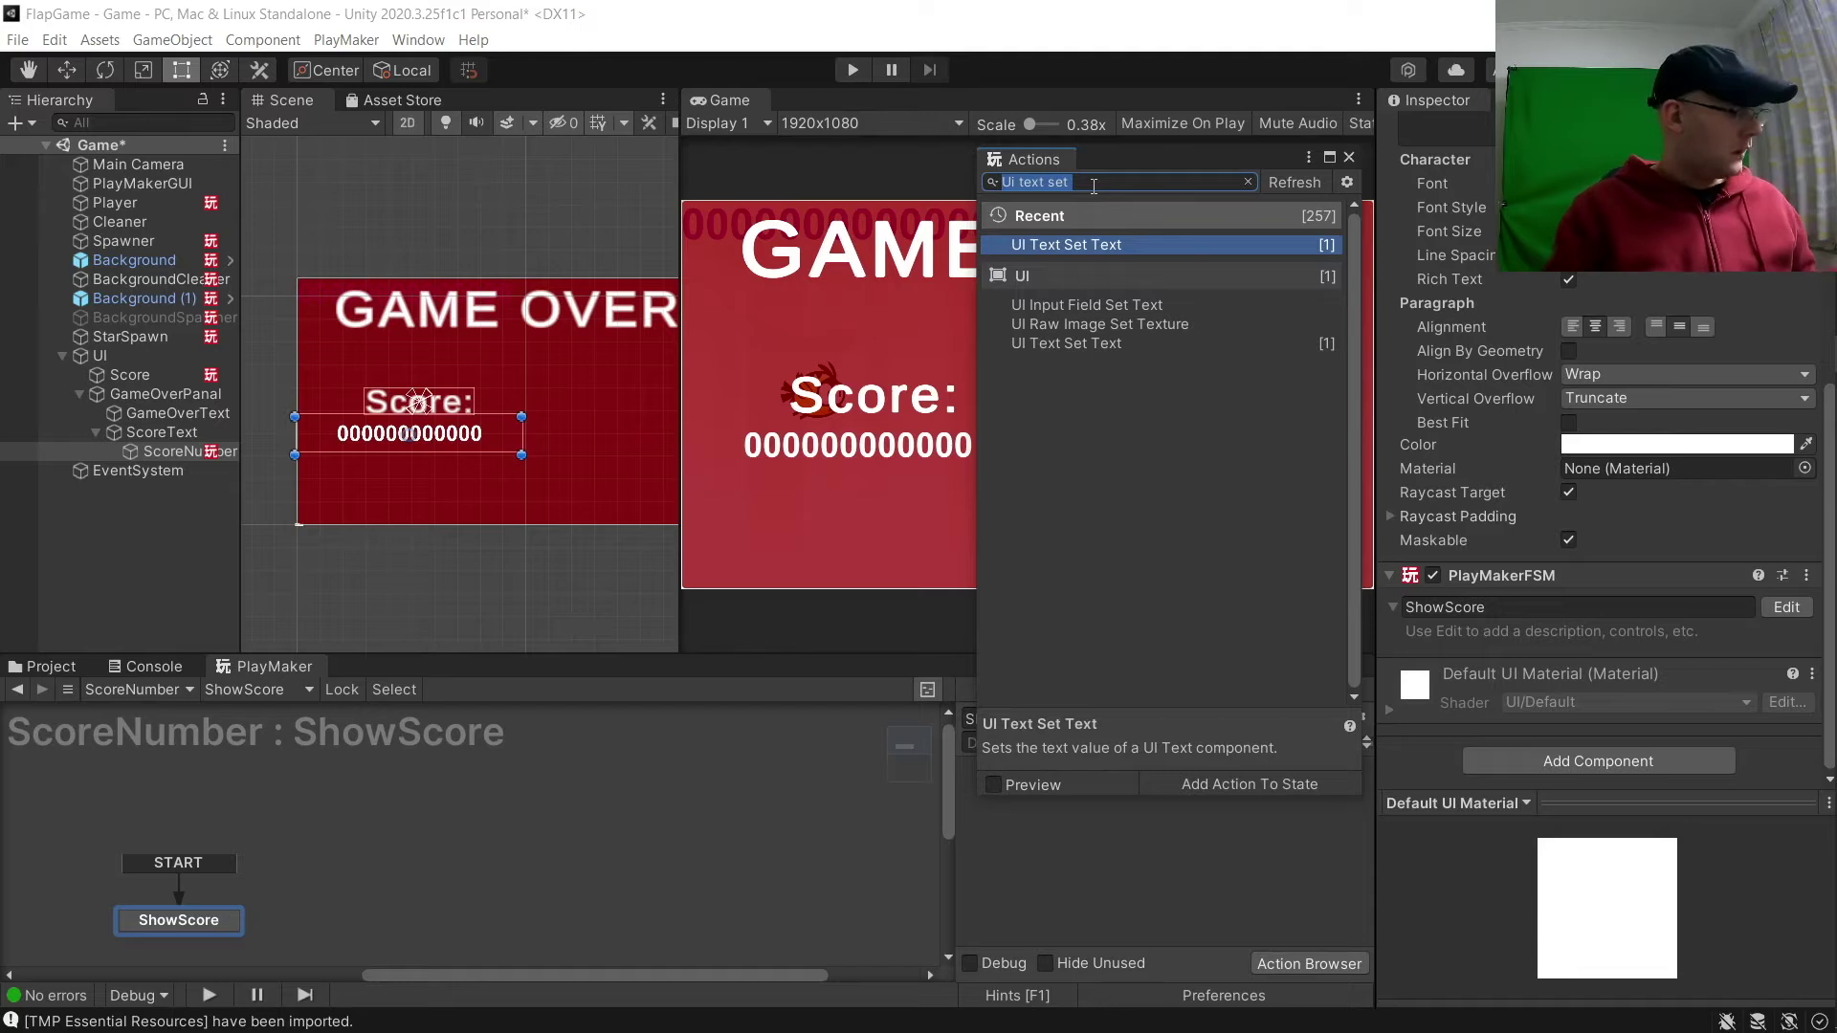
pyautogui.press('Return')
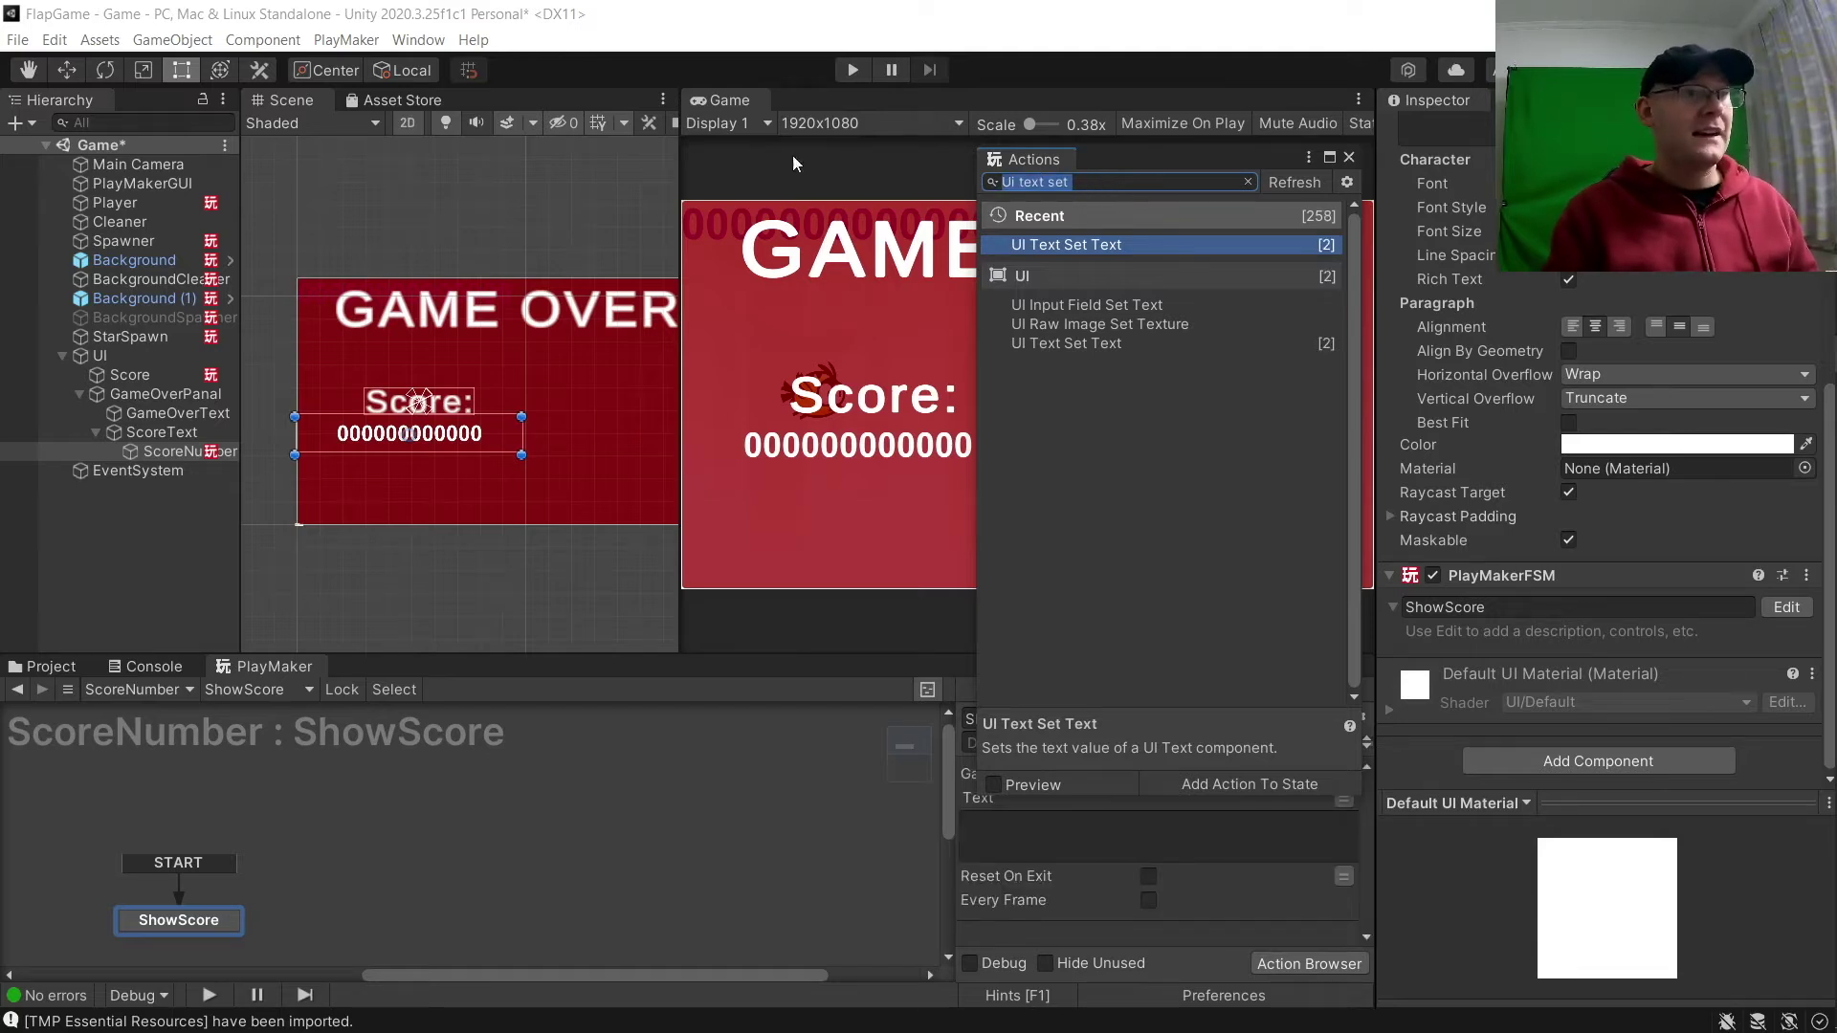
pyautogui.write('Convert')
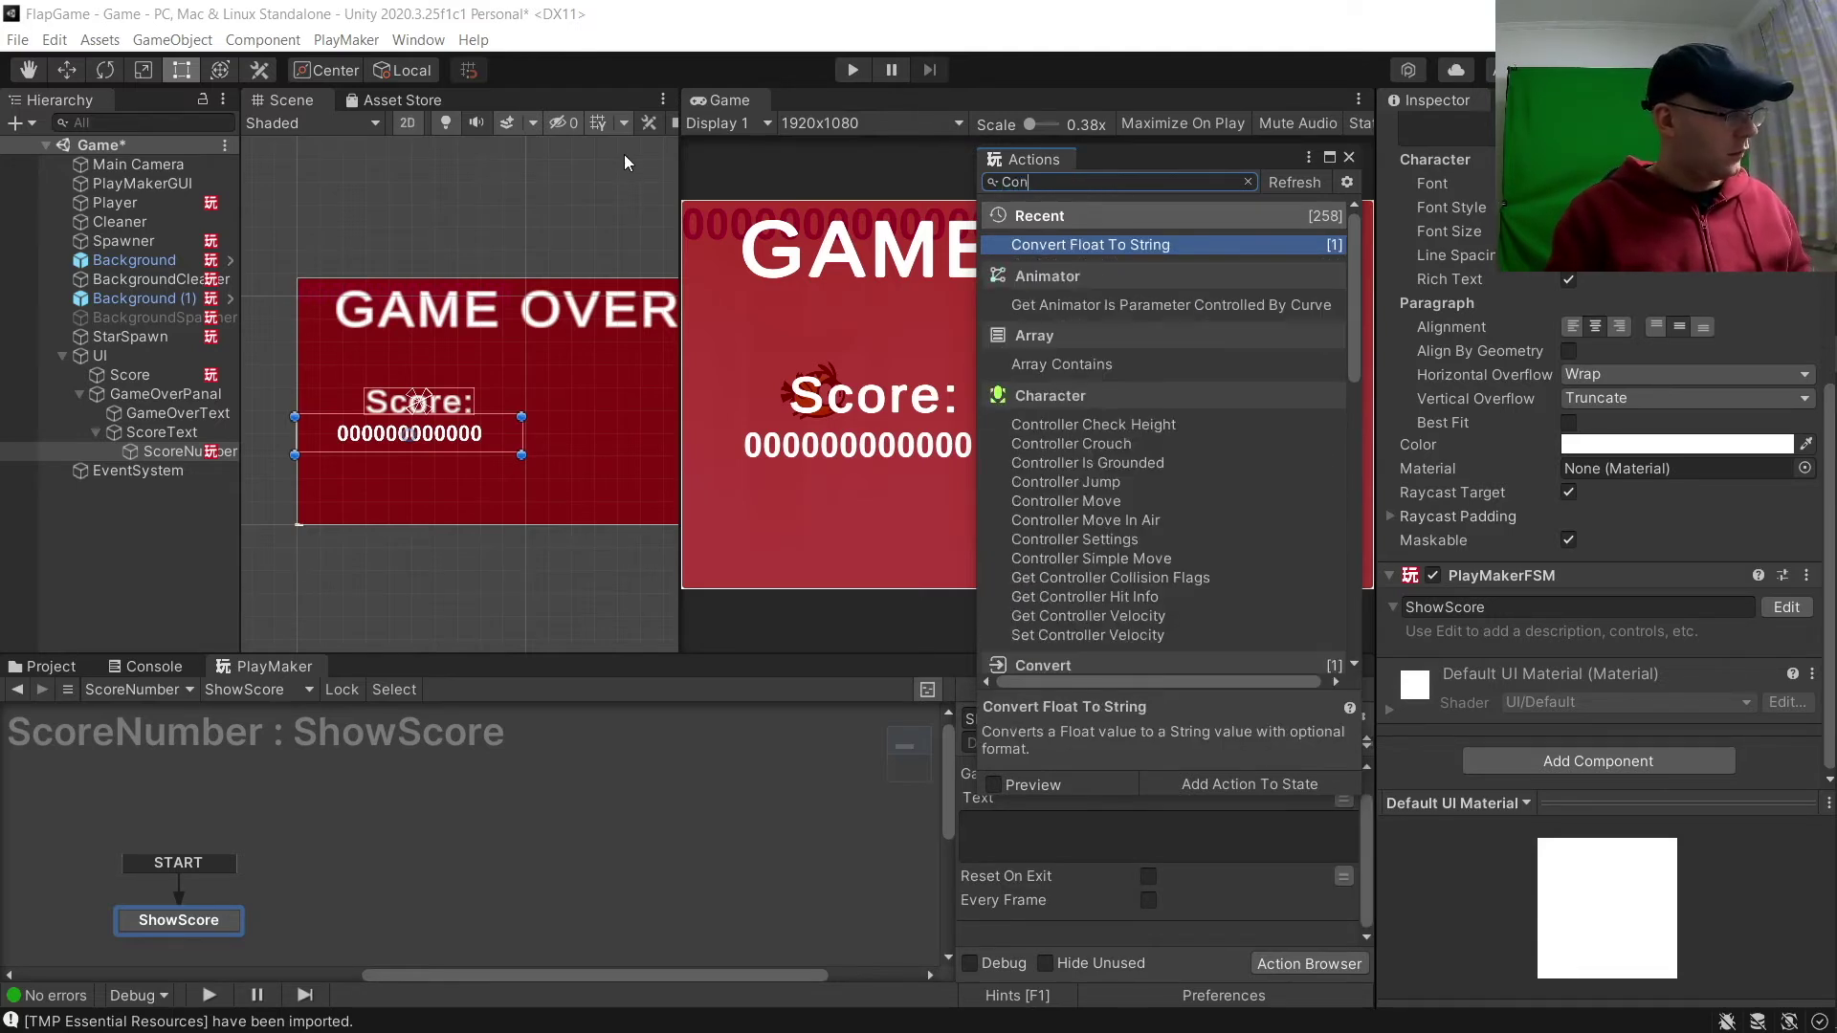
pyautogui.doubleClick(1064, 247)
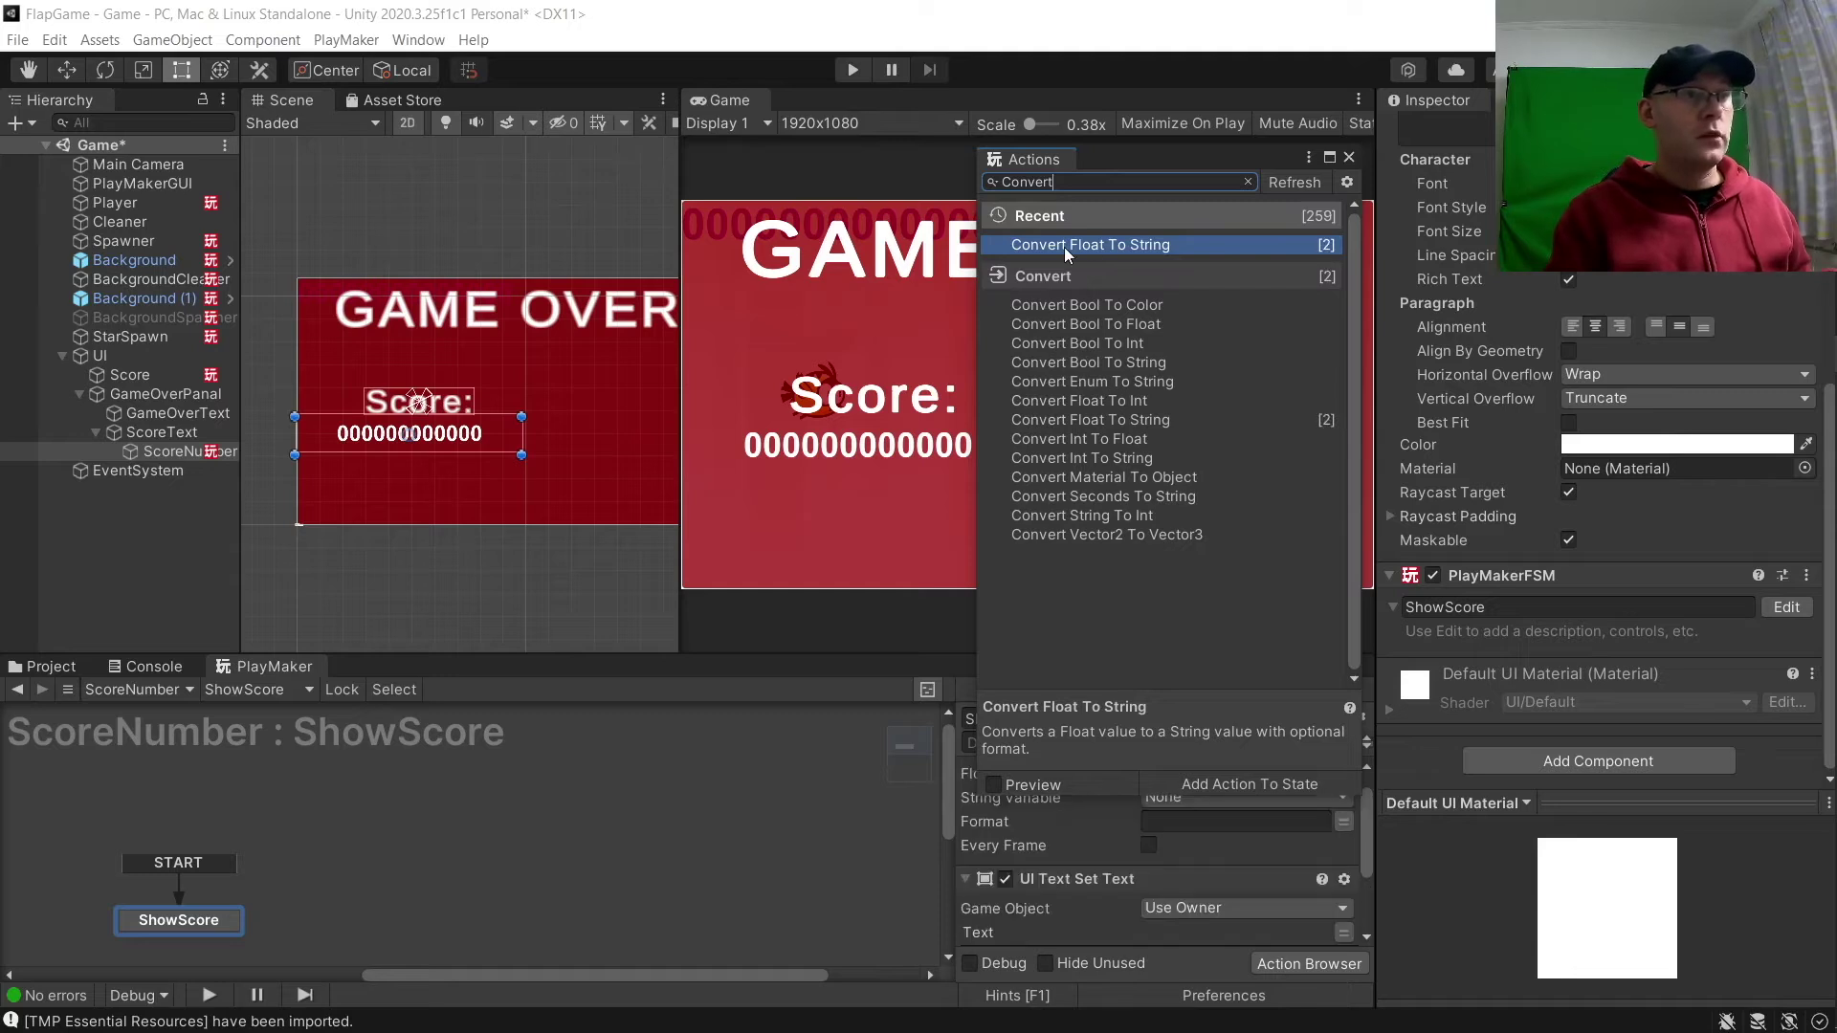
pyautogui.click(1349, 157)
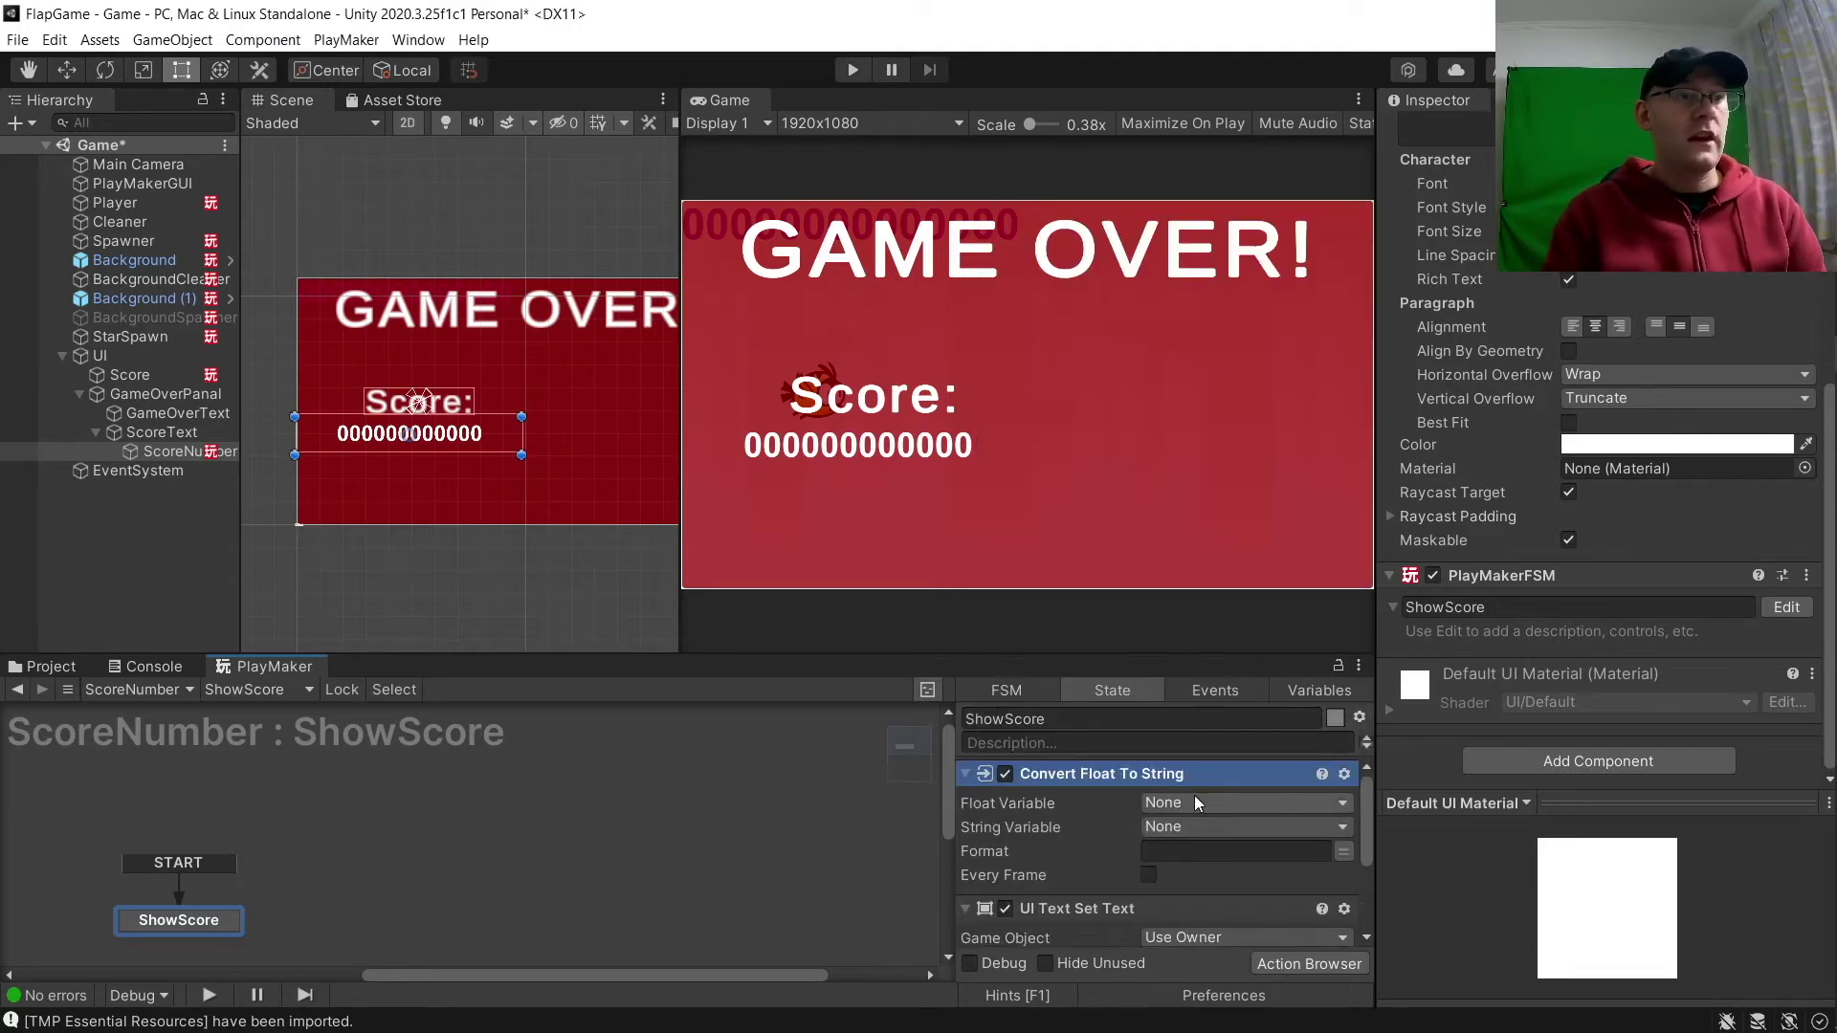
# Configure Convert Float To String to convert global Score into global Score_Sting every frame, using the format 0.
pyautogui.click(1188, 805)
pyautogui.moveTo(1262, 852)
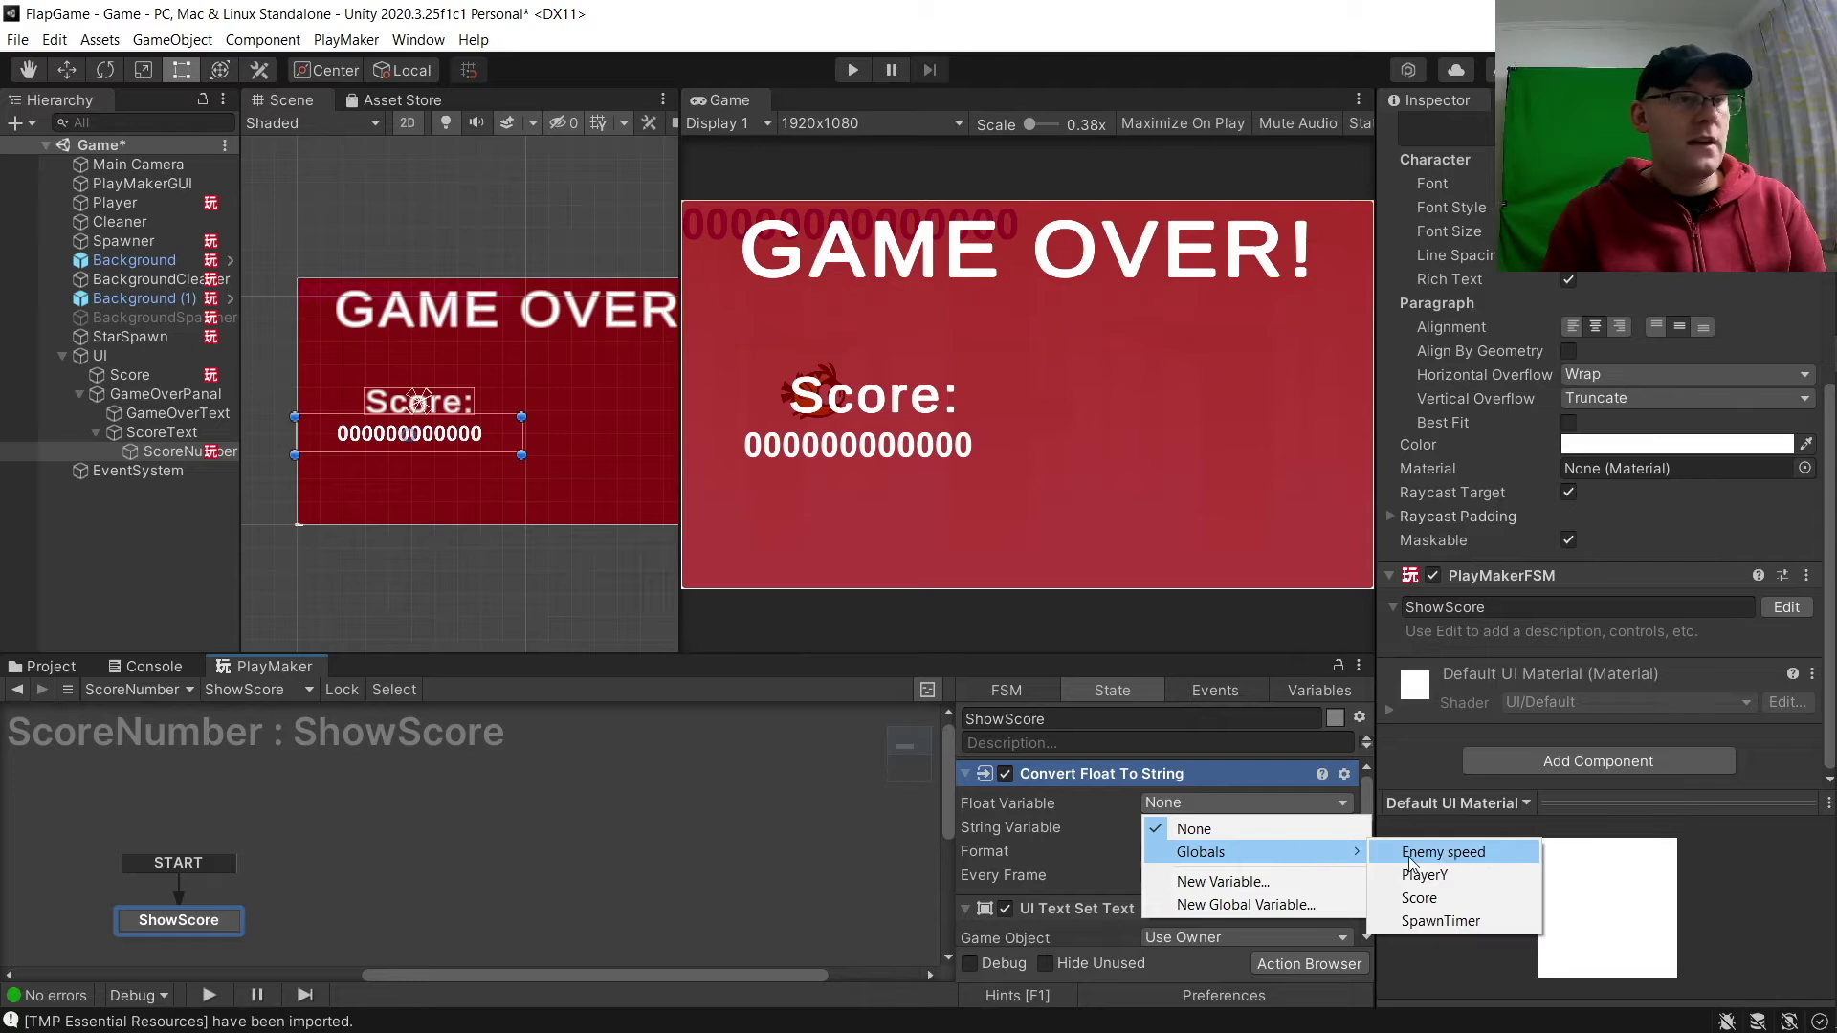
pyautogui.click(1448, 900)
pyautogui.click(1186, 827)
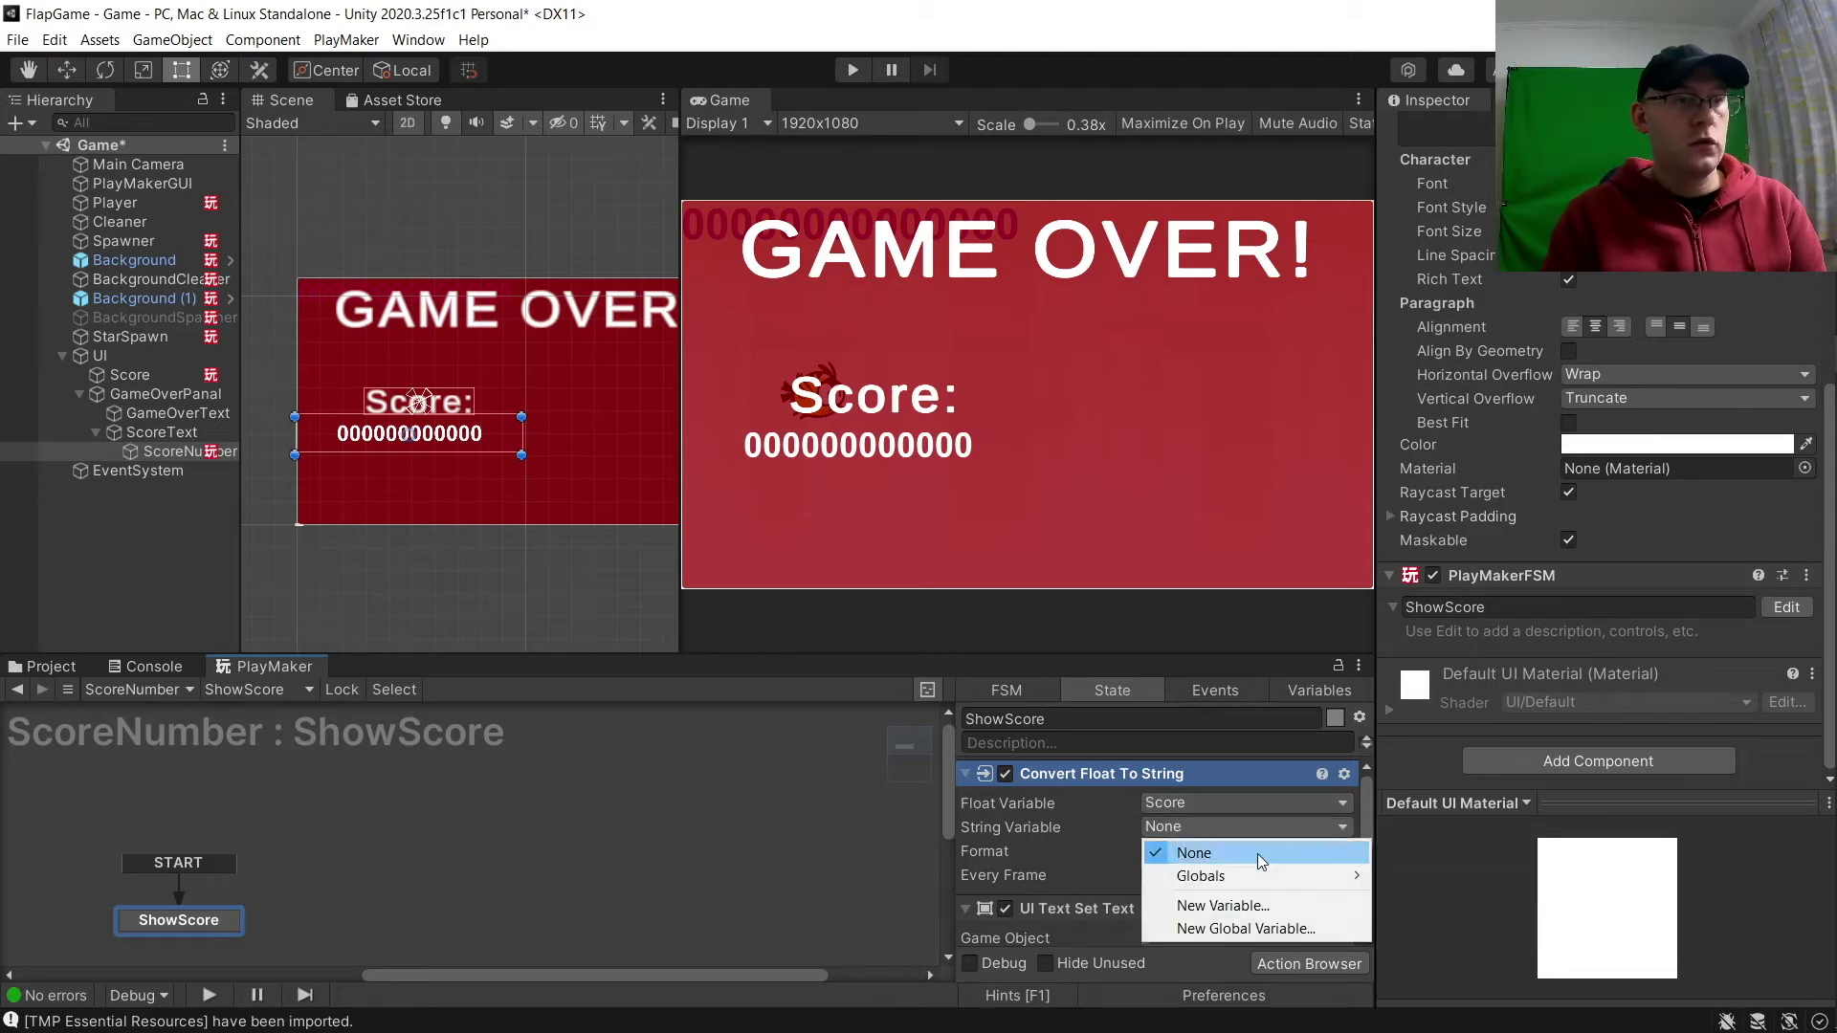
pyautogui.moveTo(1259, 877)
pyautogui.click(1433, 891)
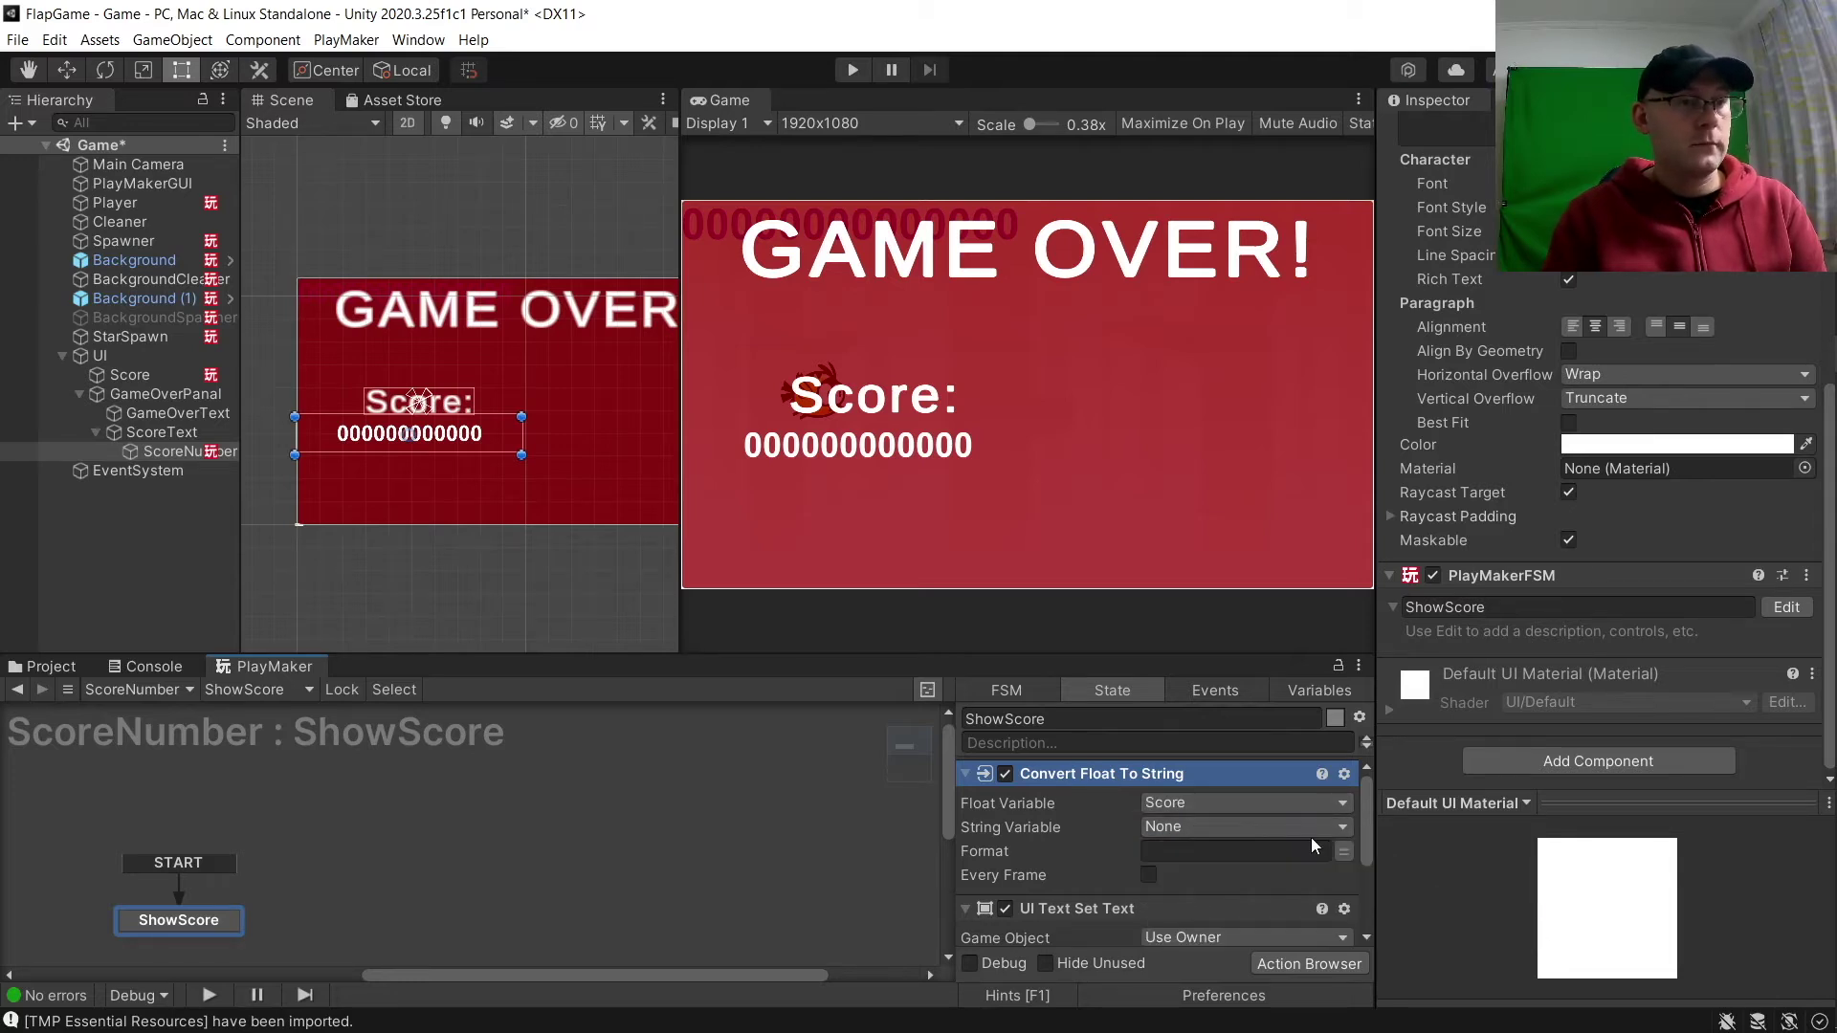
pyautogui.click(1311, 830)
pyautogui.moveTo(1330, 875)
pyautogui.click(1440, 876)
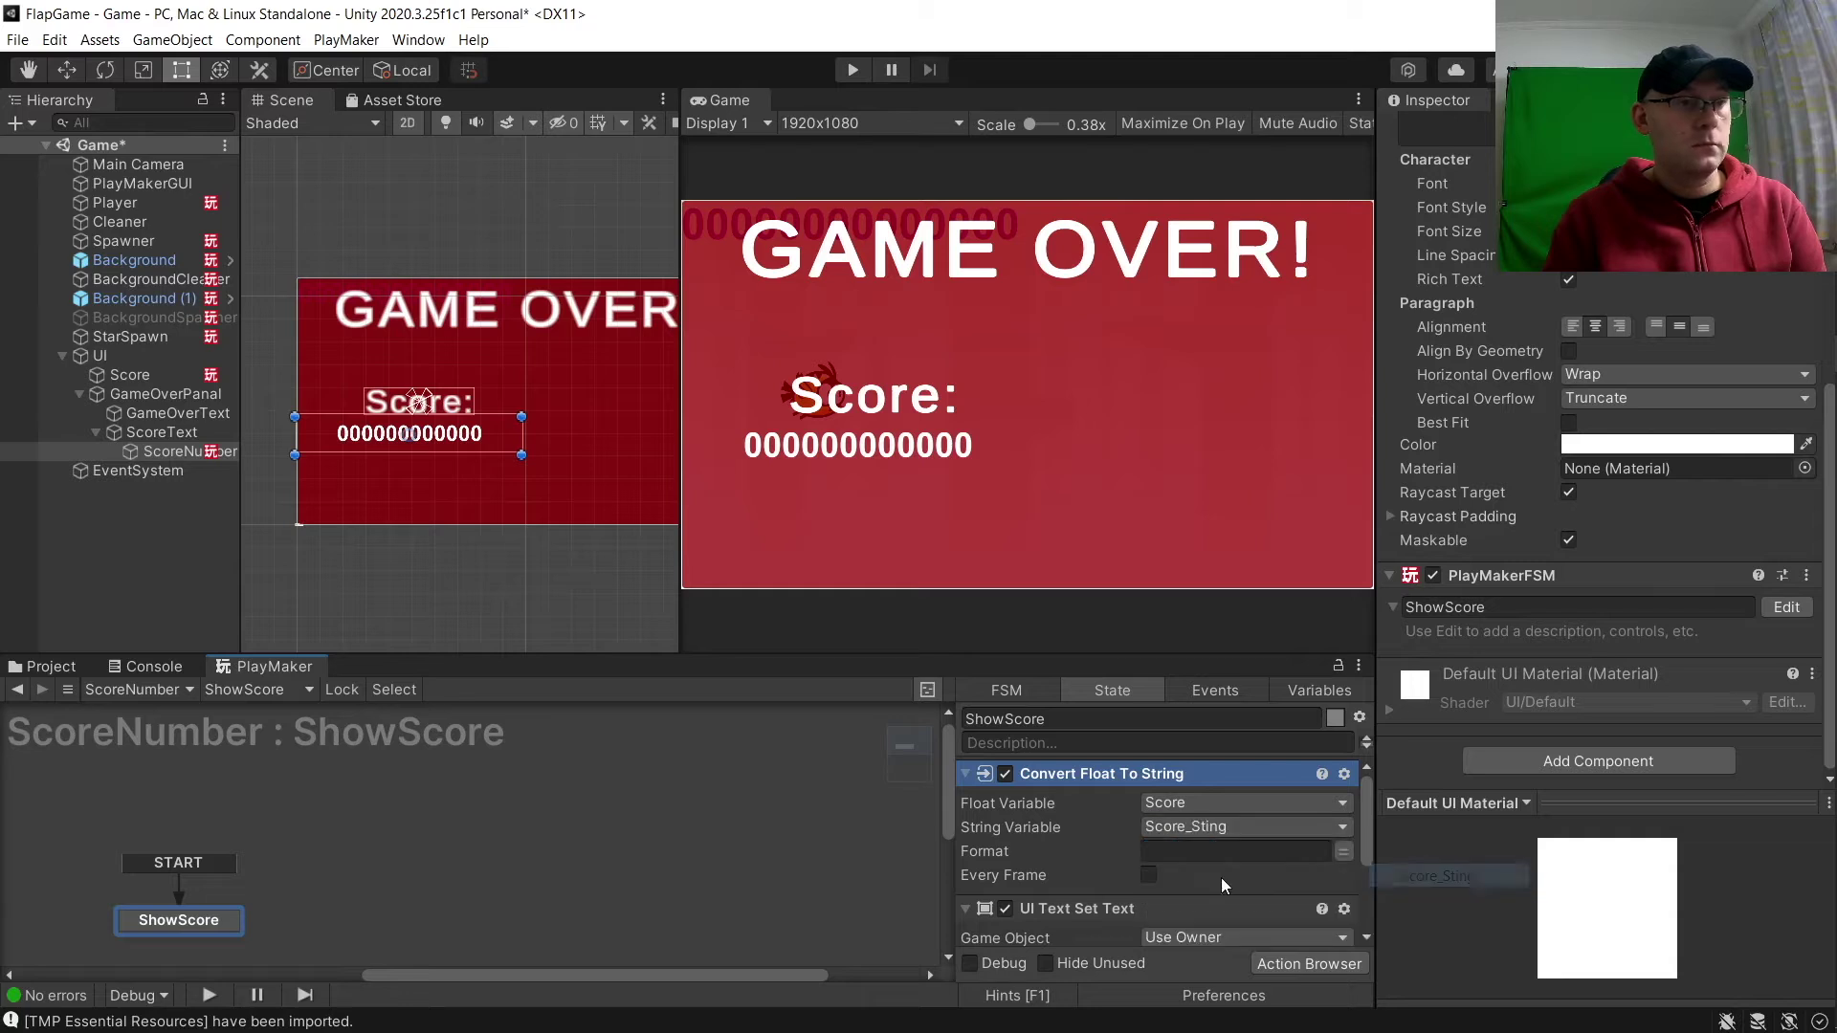
pyautogui.click(1148, 874)
pyautogui.click(1151, 850)
pyautogui.write('0')
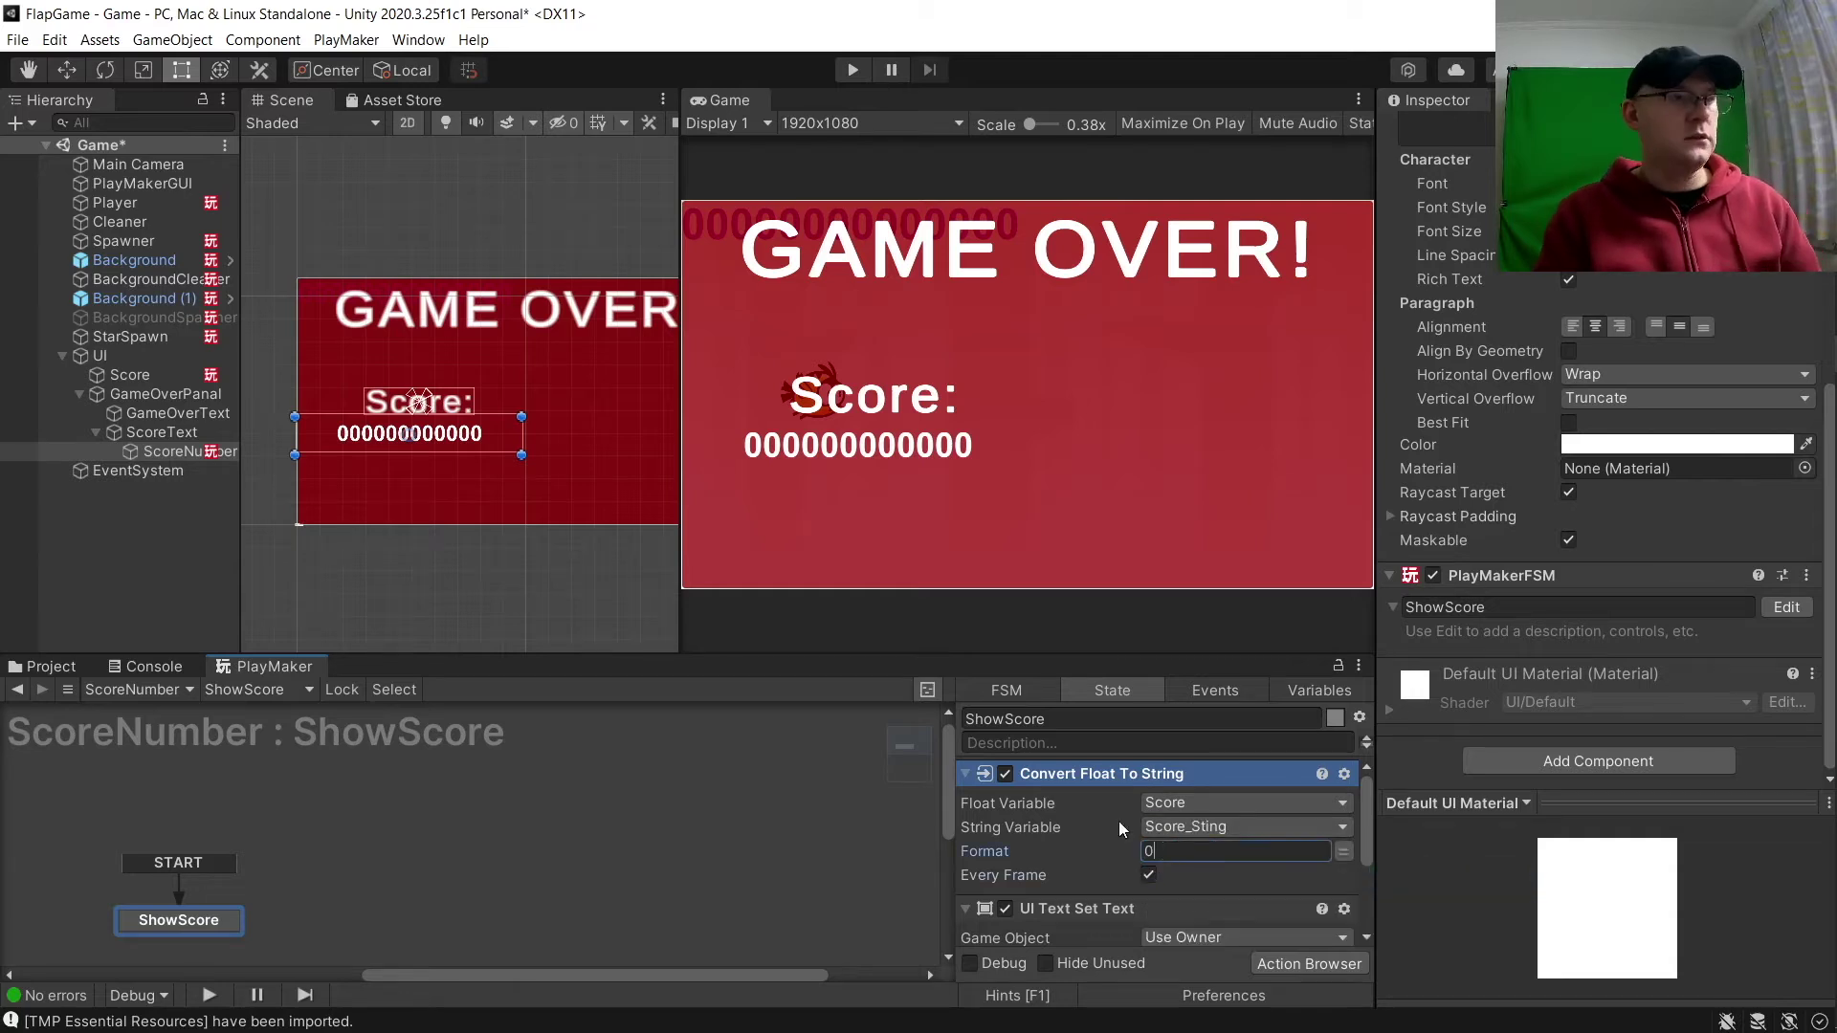
# Set the UI Text Set Text action's text to the global variable Score_Sting, keeping Use Owner as its game object.
pyautogui.scroll(-3, 1121, 840)
pyautogui.click(1210, 777)
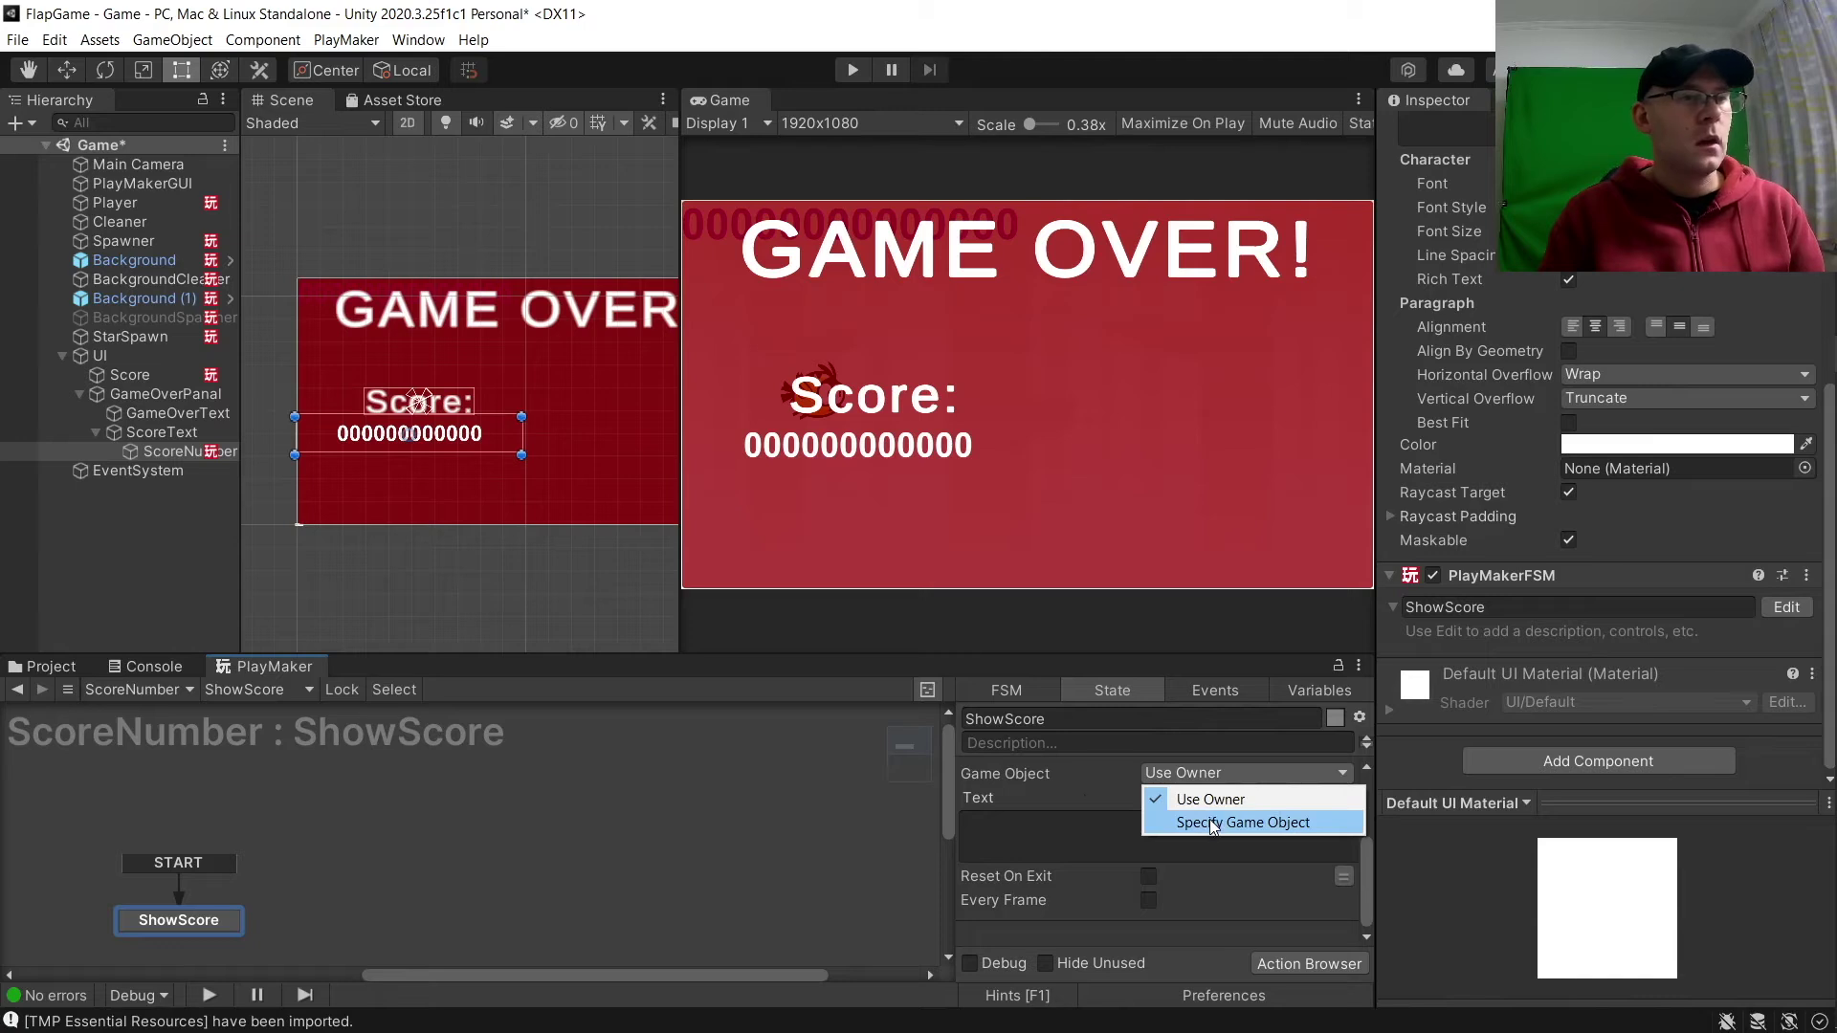
pyautogui.click(1085, 802)
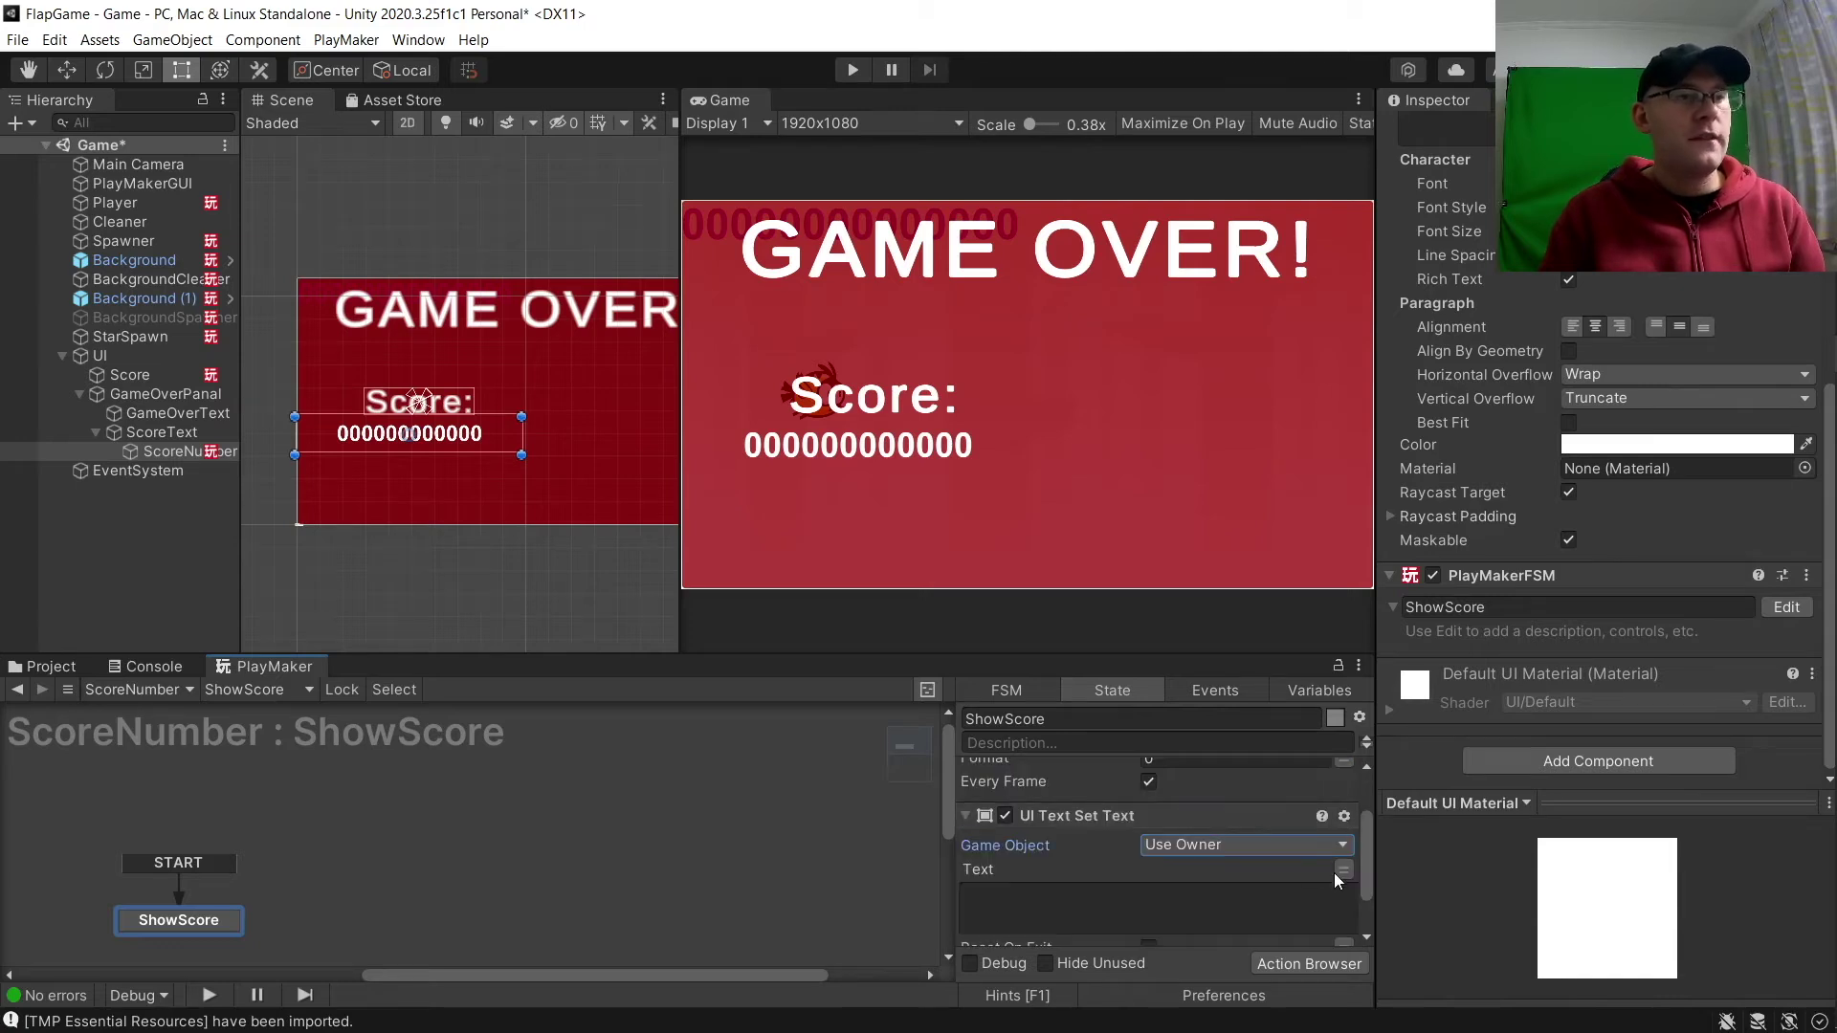
pyautogui.click(1276, 864)
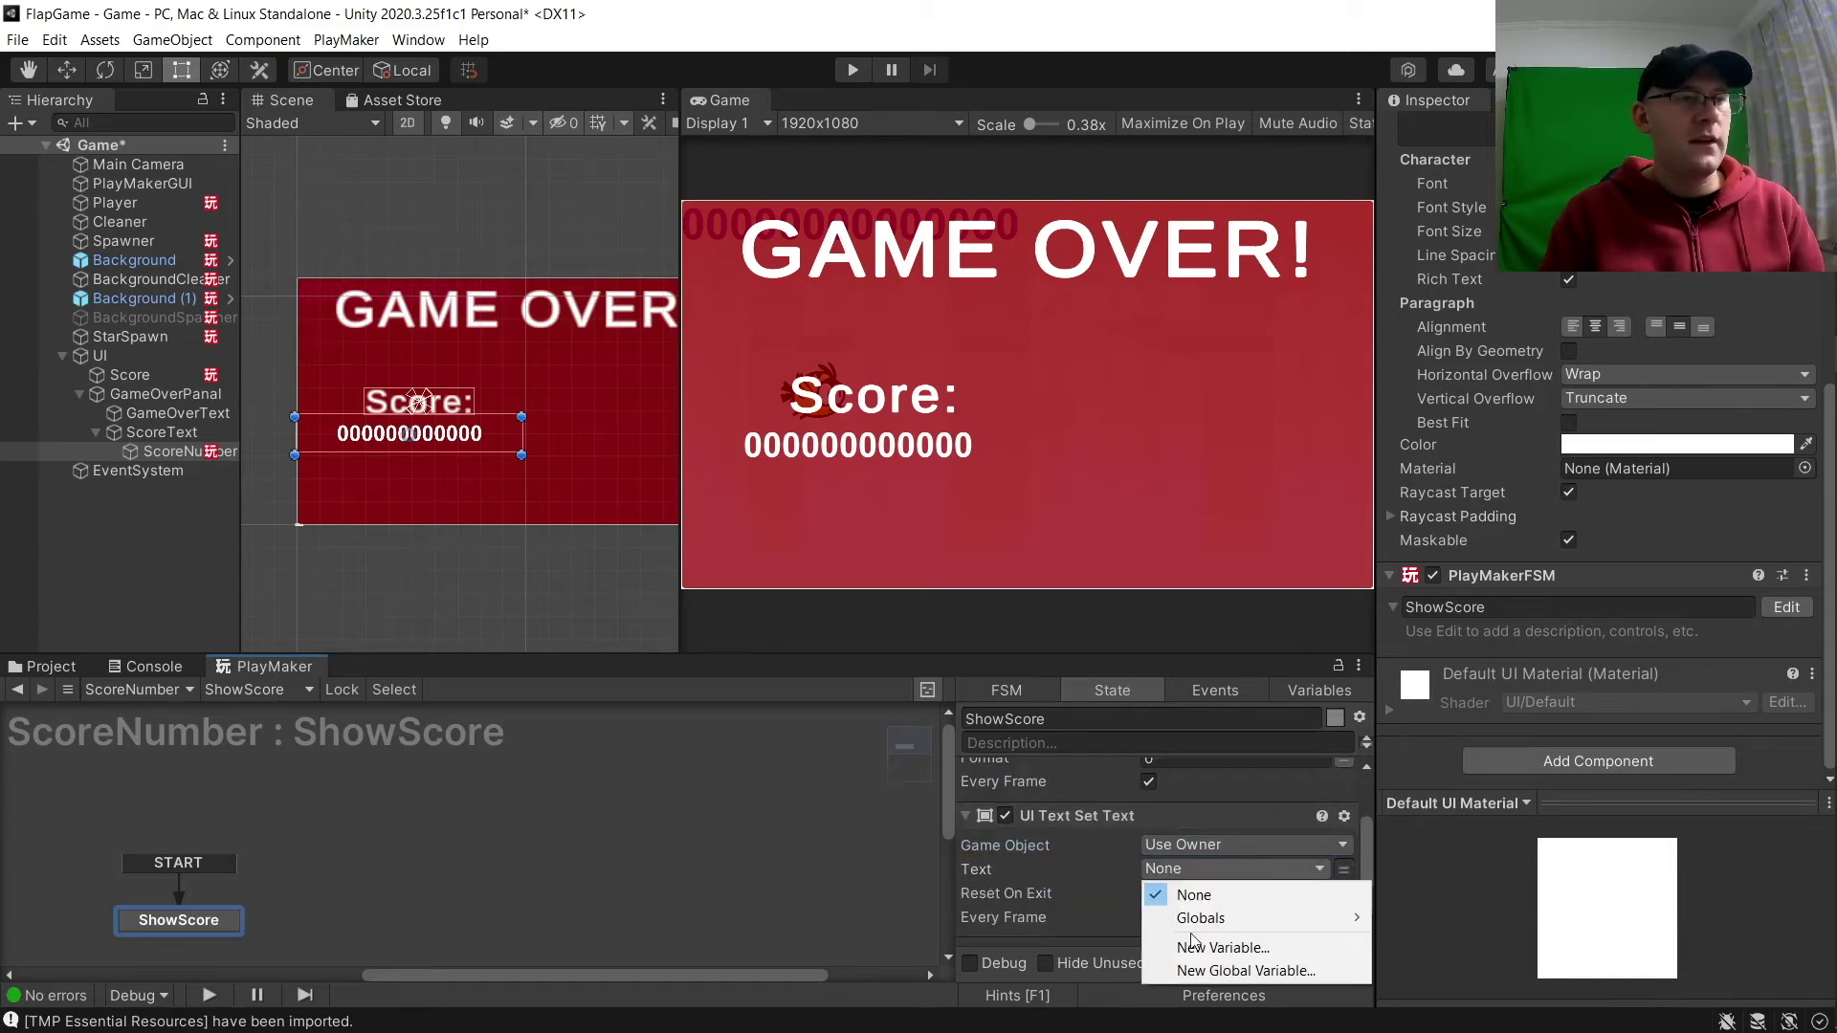
pyautogui.moveTo(1194, 920)
pyautogui.click(1438, 917)
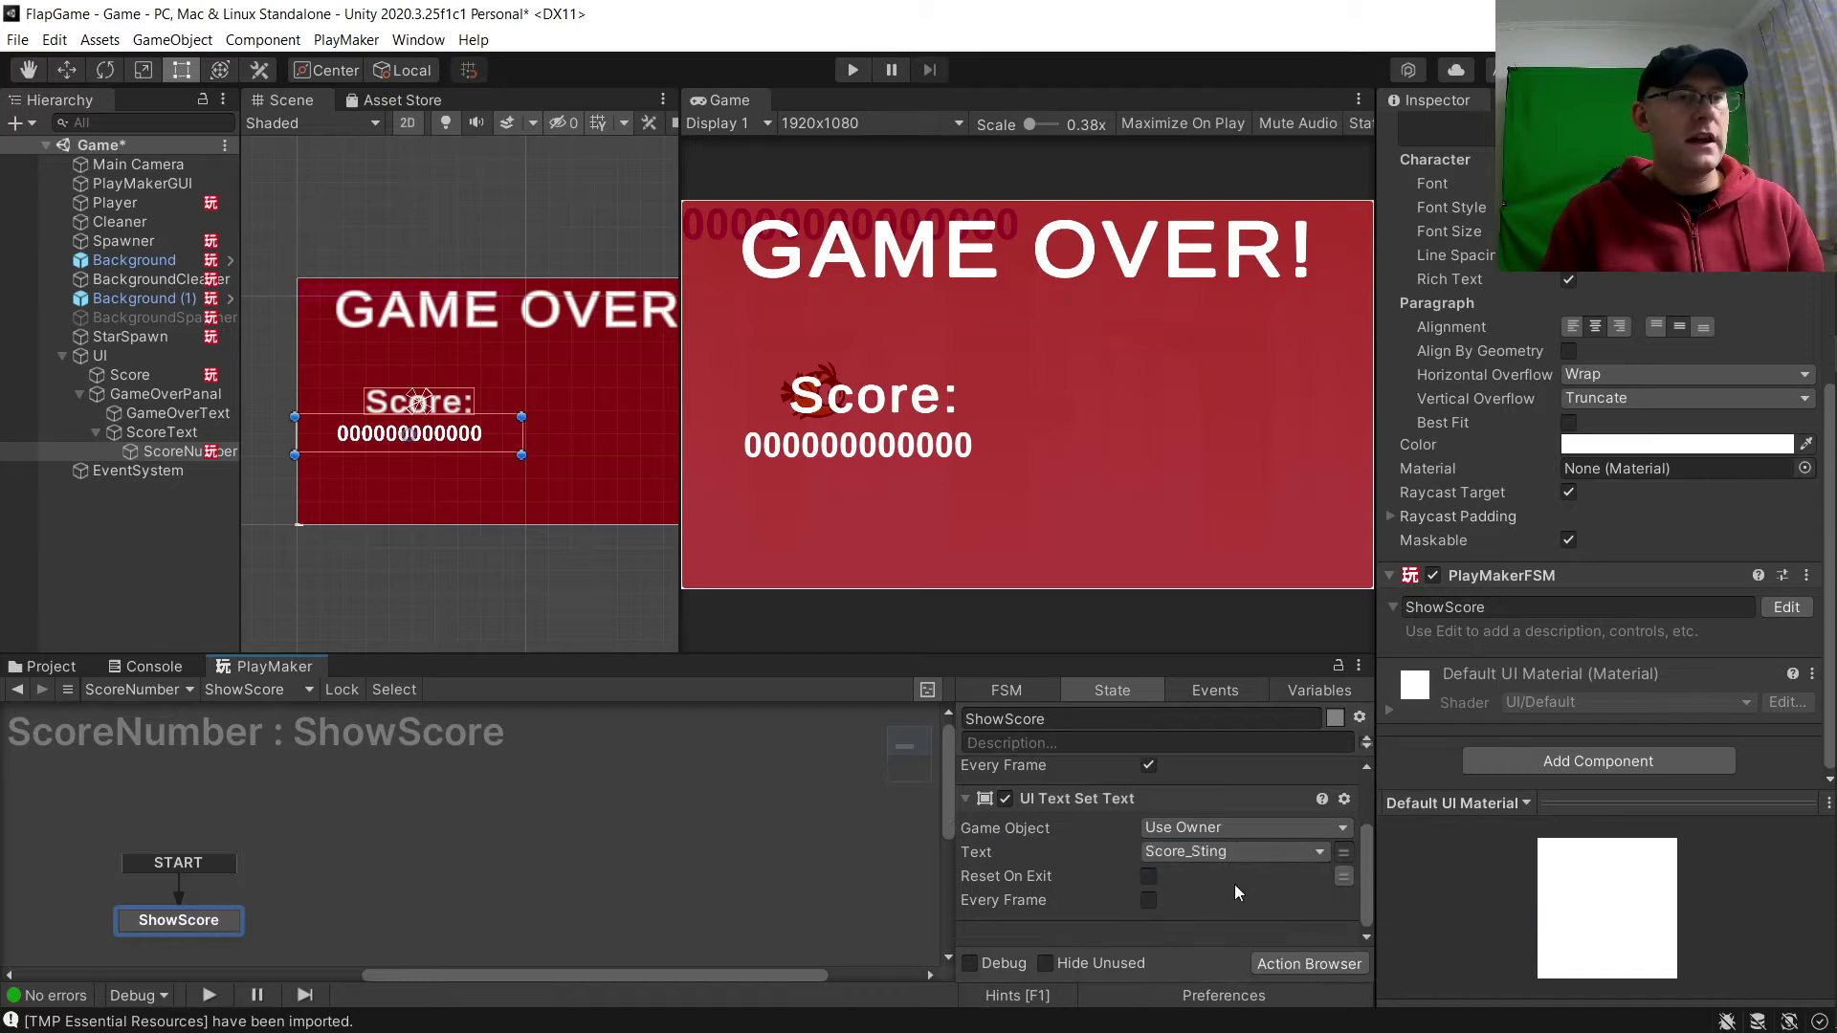
pyautogui.click(392, 790)
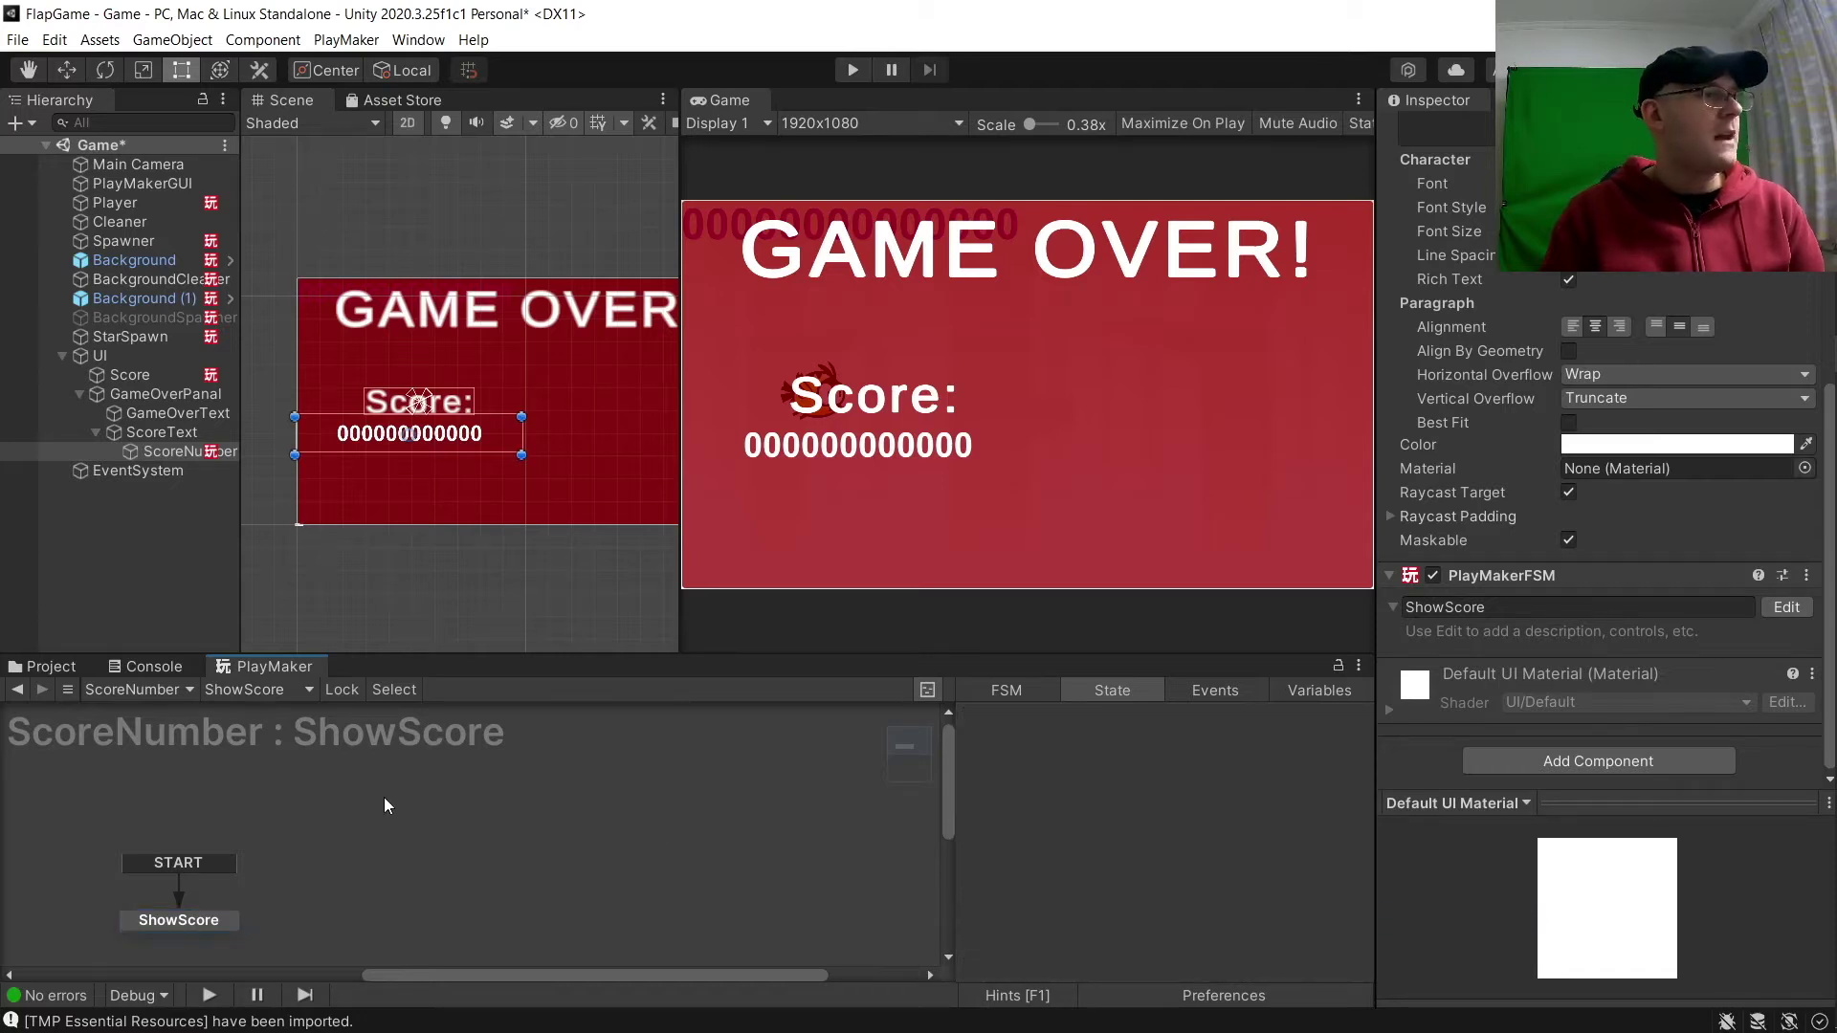
# Collapse ScoreText in the hierarchy and add a PlayMaker FSM to the GameOverPanal object.
pyautogui.click(95, 431)
pyautogui.click(134, 433)
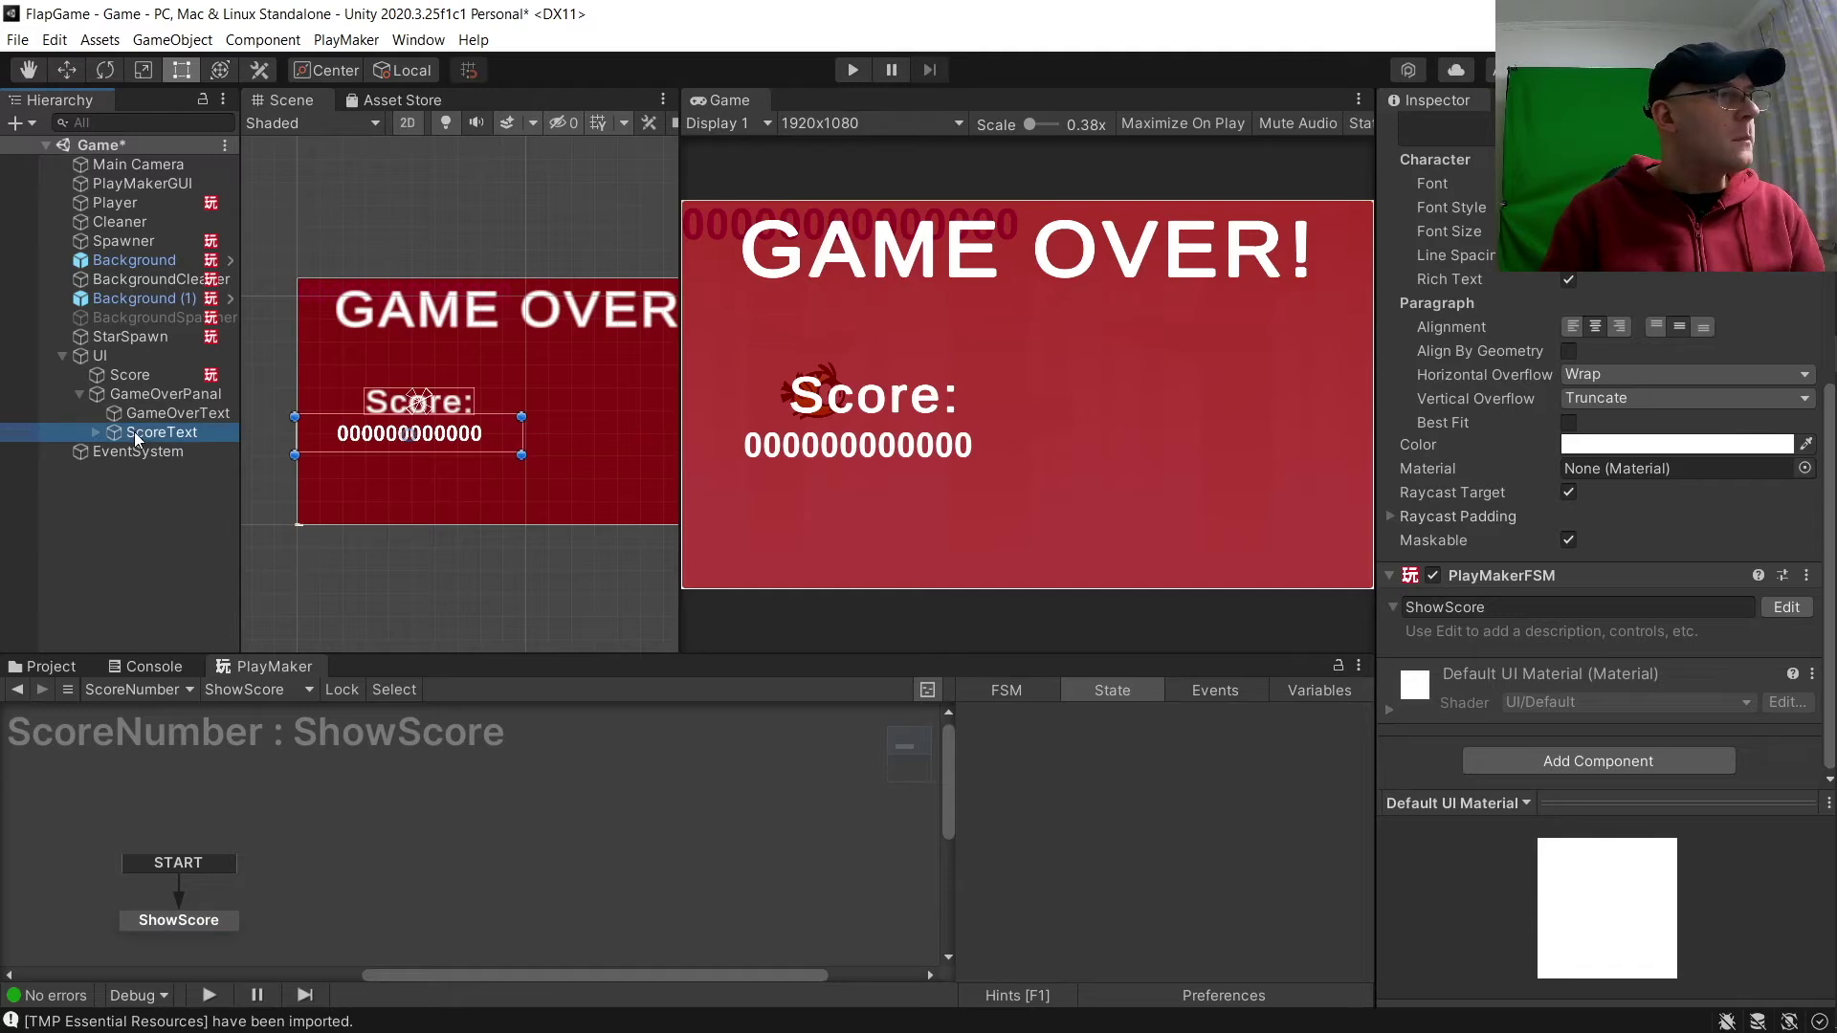
pyautogui.click(92, 357)
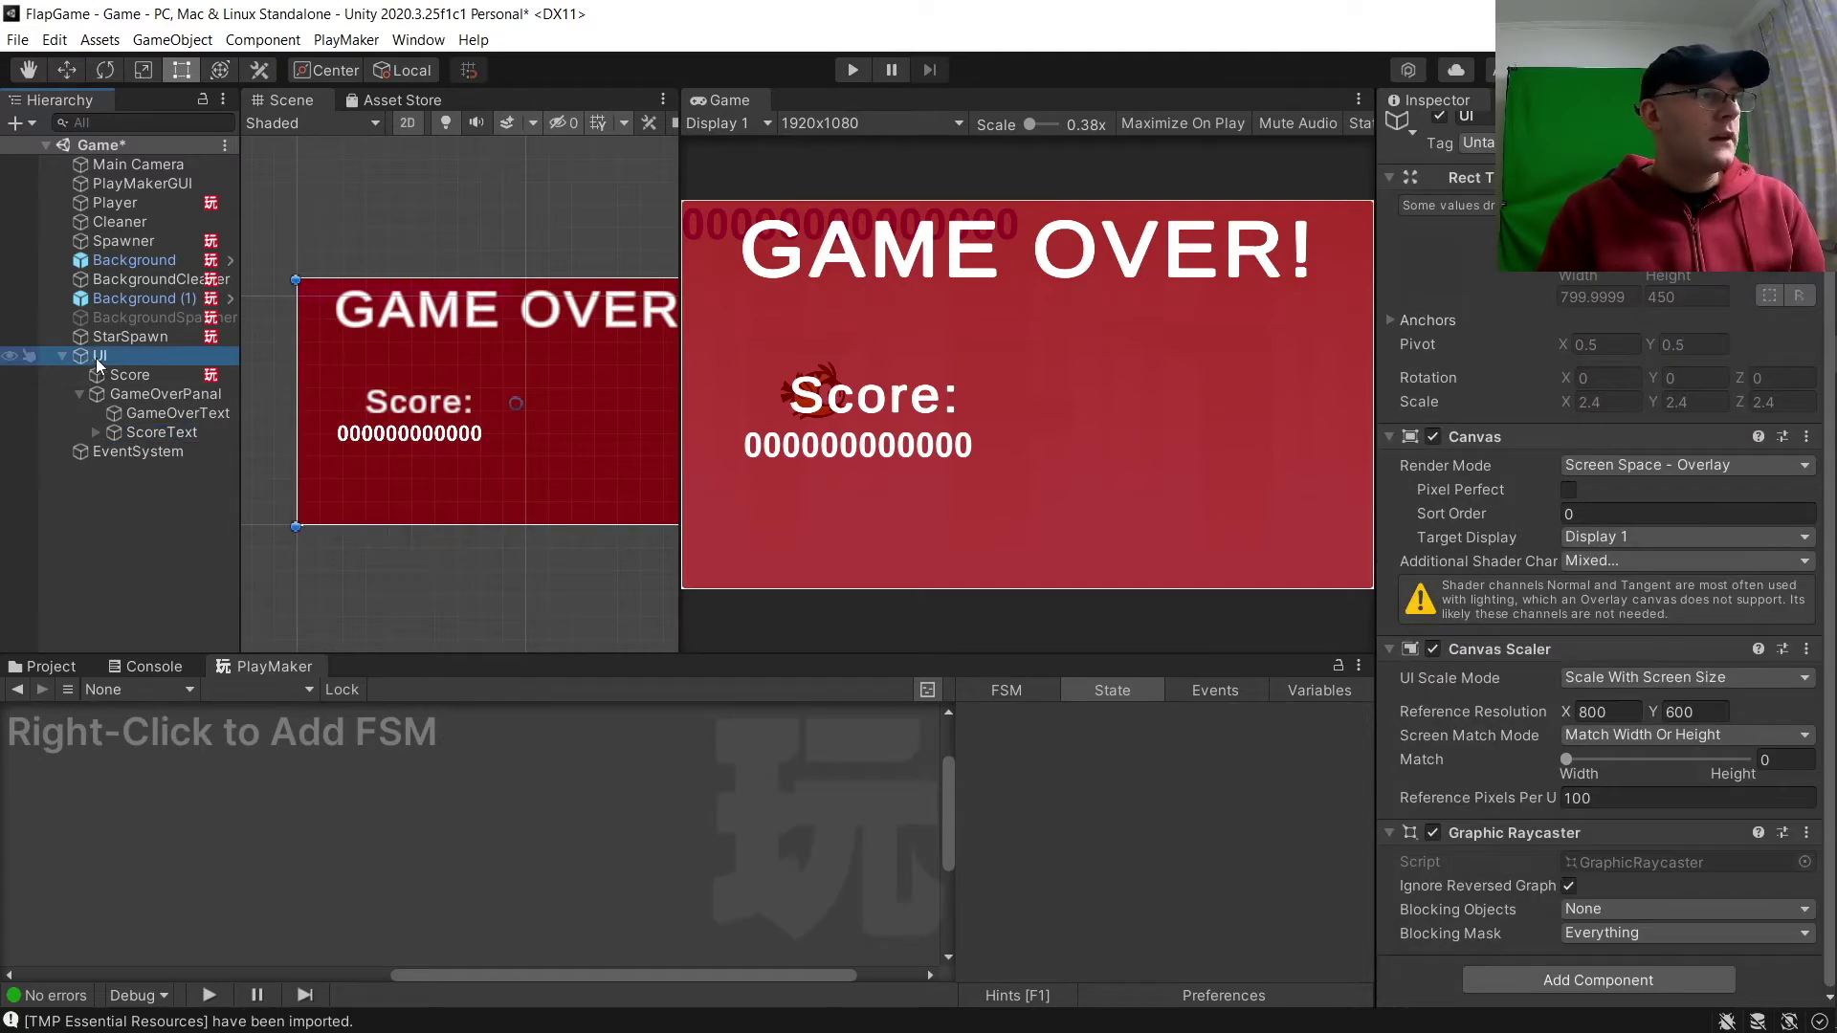
pyautogui.click(137, 394)
pyautogui.rightClick(236, 785)
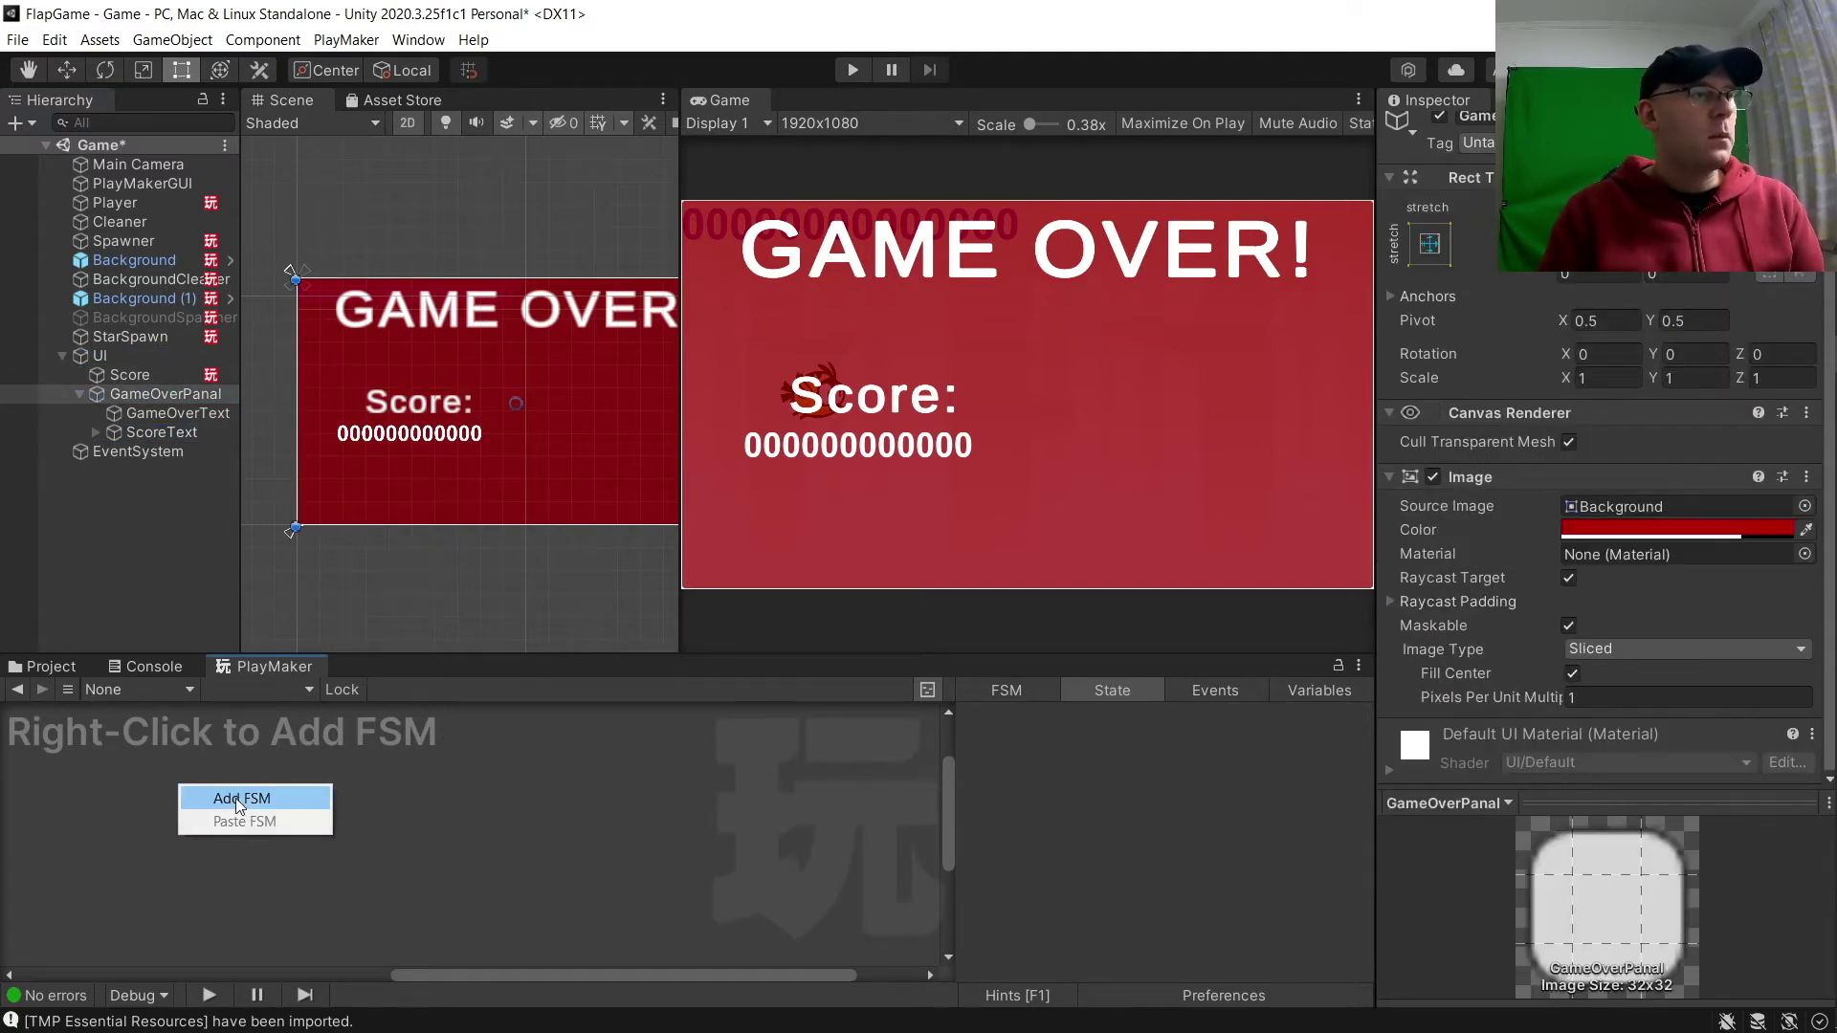
pyautogui.click(237, 796)
pyautogui.moveTo(197, 928); pyautogui.dragTo(192, 886)
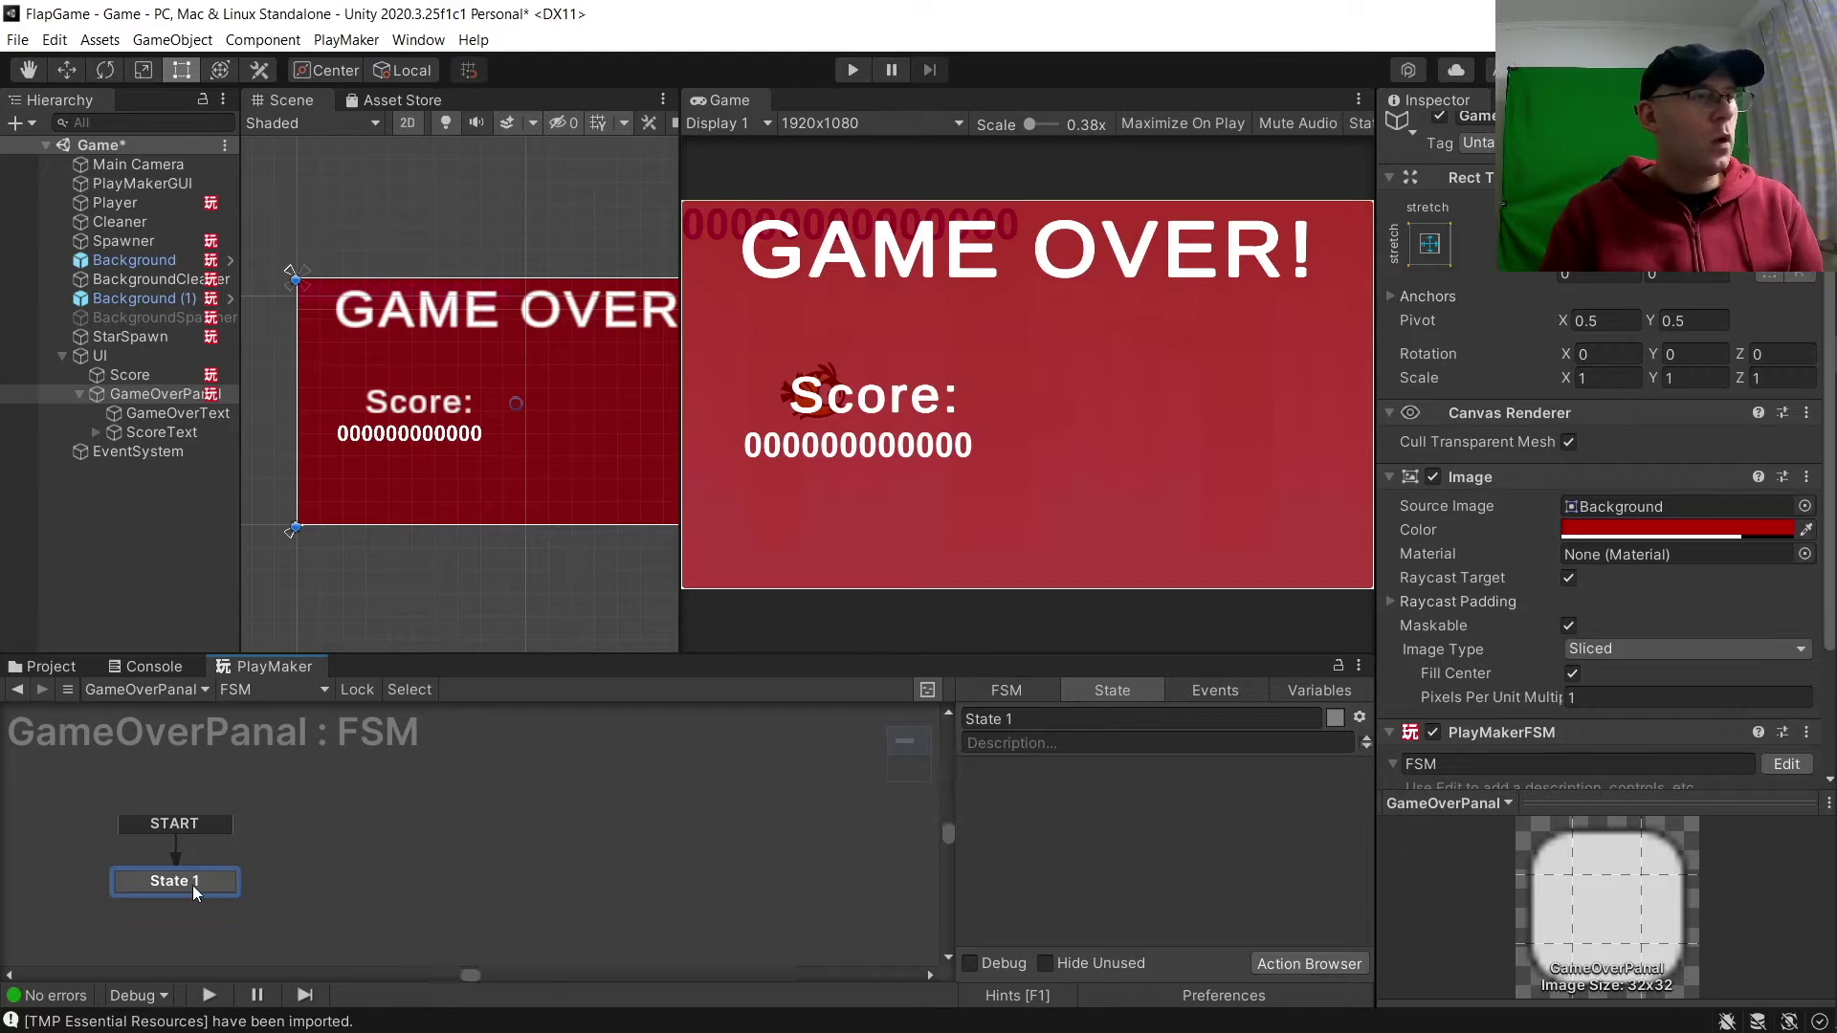
# Rename the FSM on the GameOverPanal object to GameOver.
pyautogui.scroll(-2, 1455, 792)
pyautogui.click(1495, 609)
pyautogui.write('Ga')
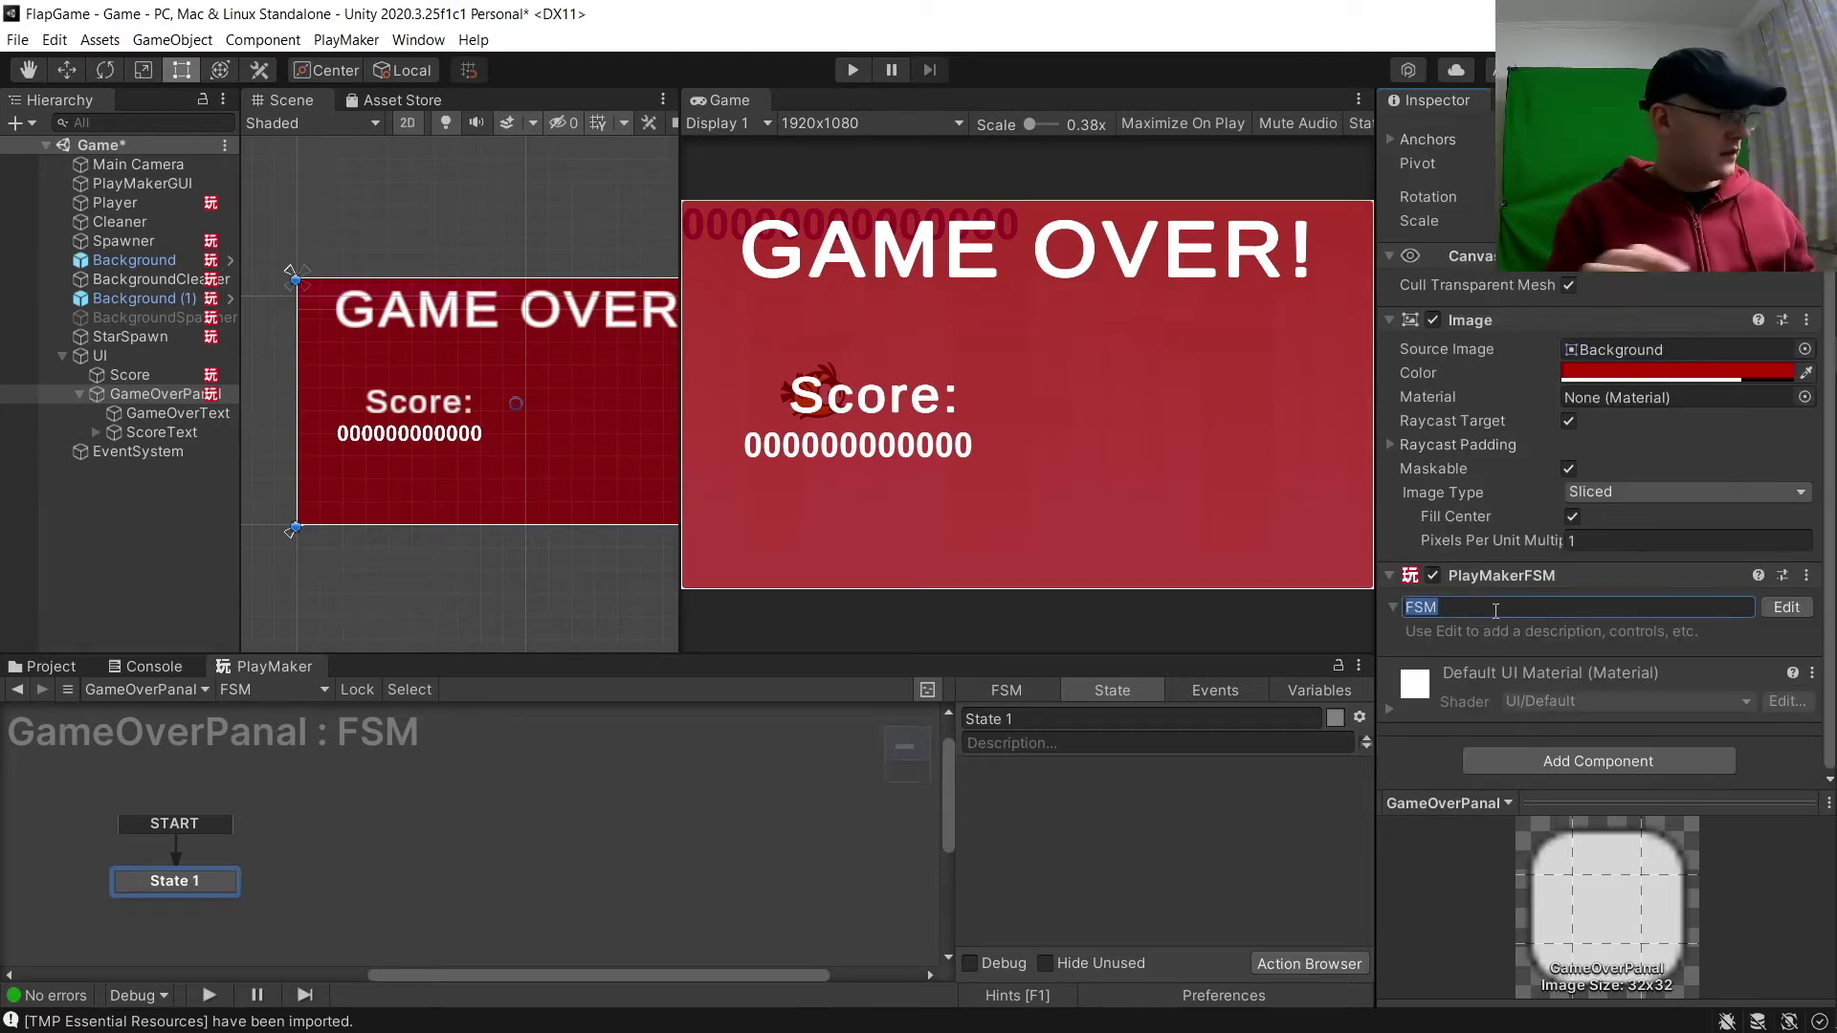
pyautogui.write('me')
pyautogui.press('BackSpace')
pyautogui.press('BackSpace')
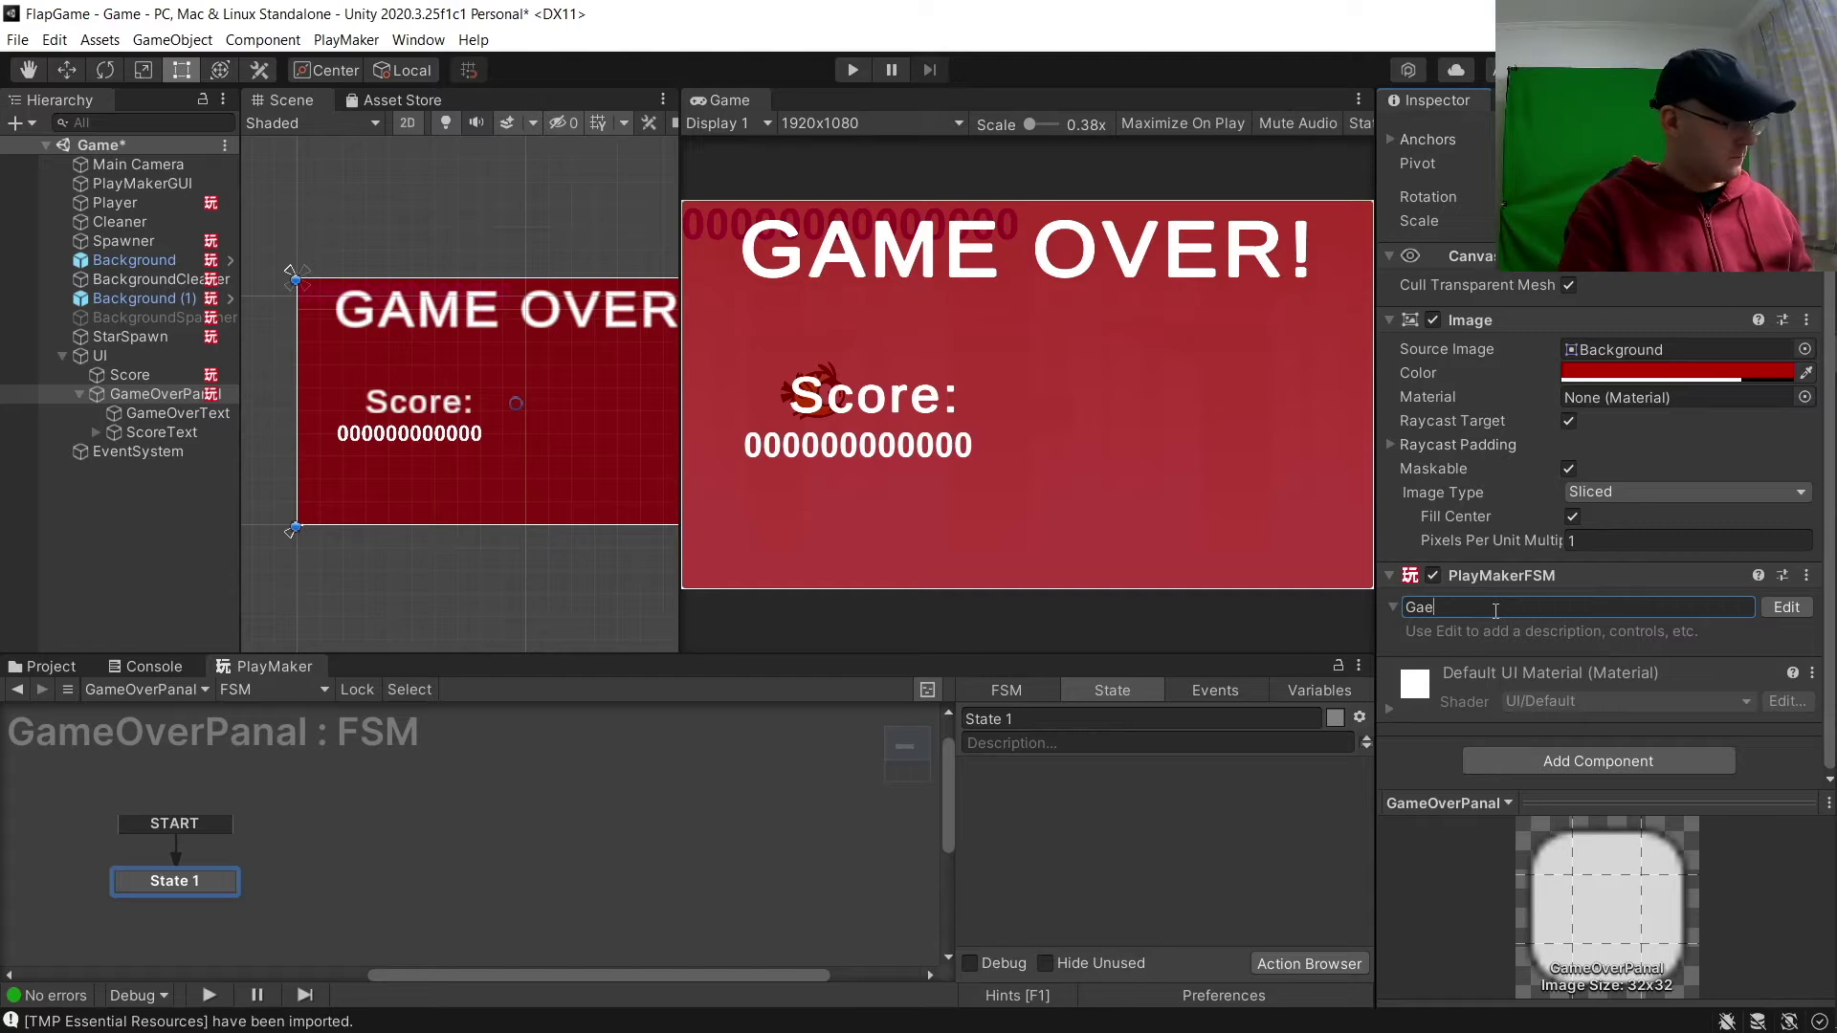
pyautogui.write('meOver')
pyautogui.press('Return')
# Rename State 1 of the GameOver FSM to GameOverEvent.
pyautogui.moveTo(1094, 719); pyautogui.dragTo(786, 673)
pyautogui.write('GameOVerEvent')
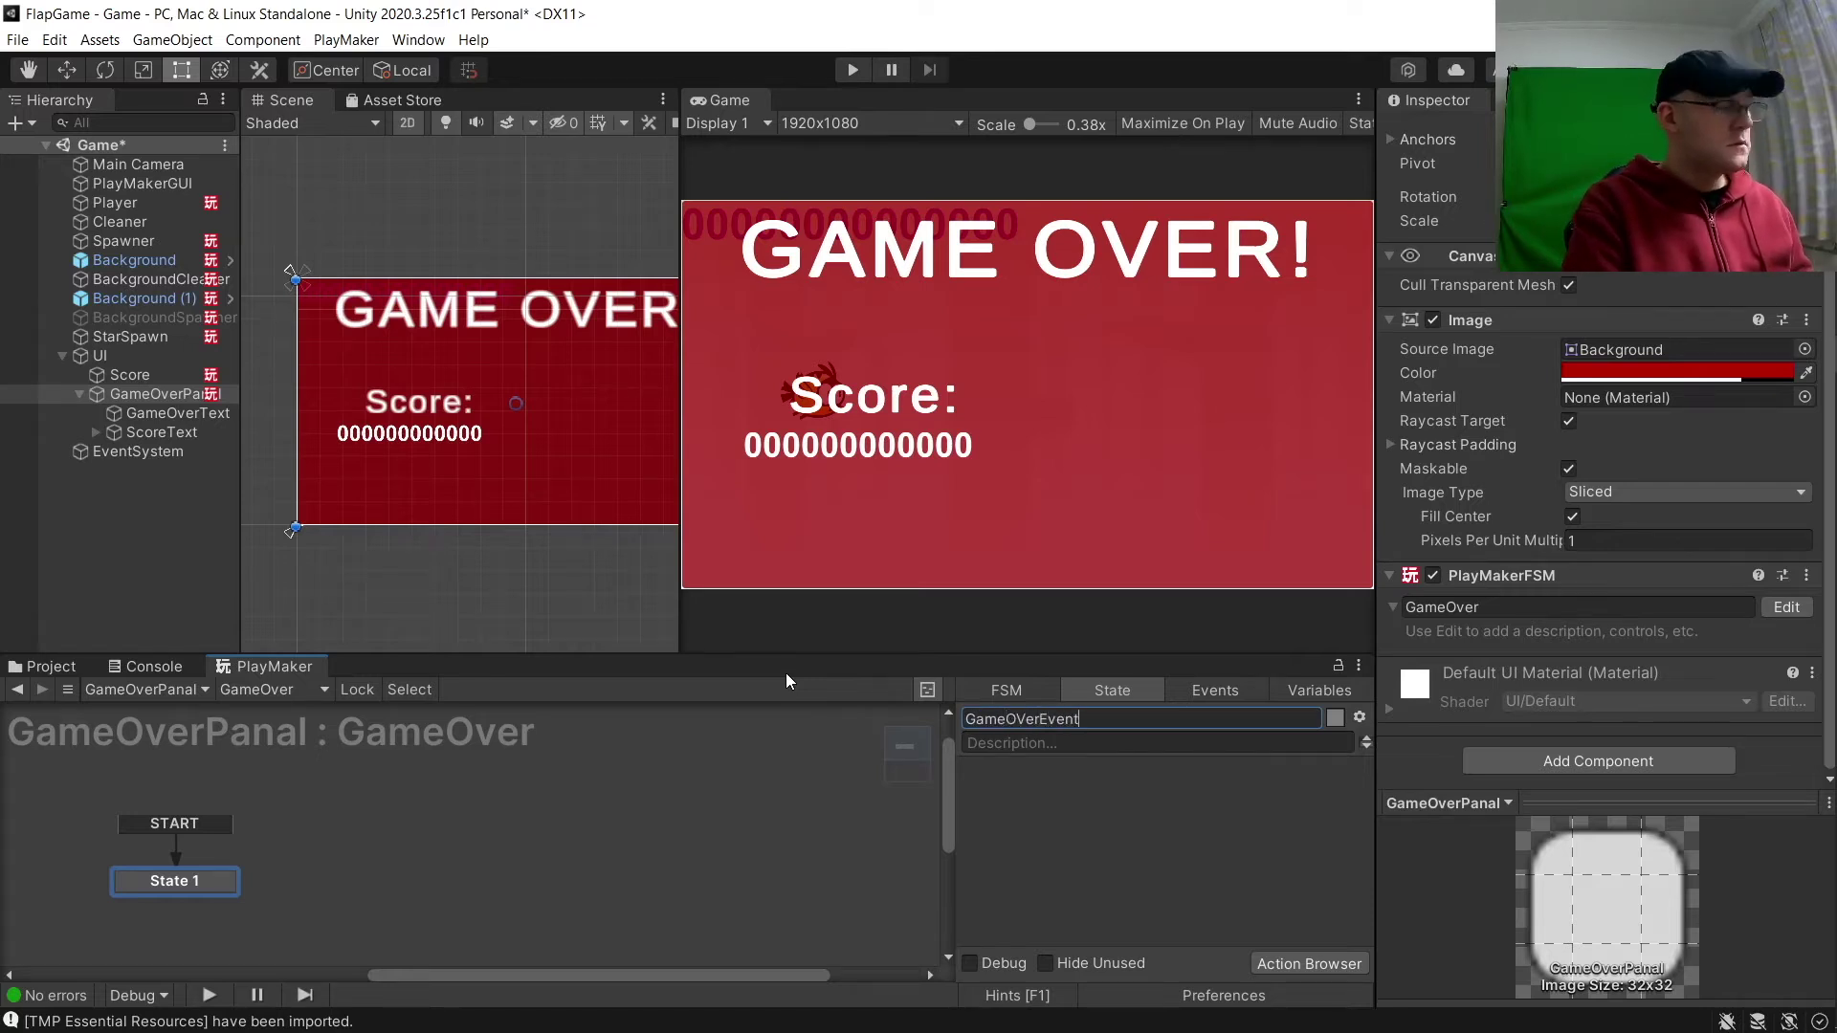
pyautogui.press('Return')
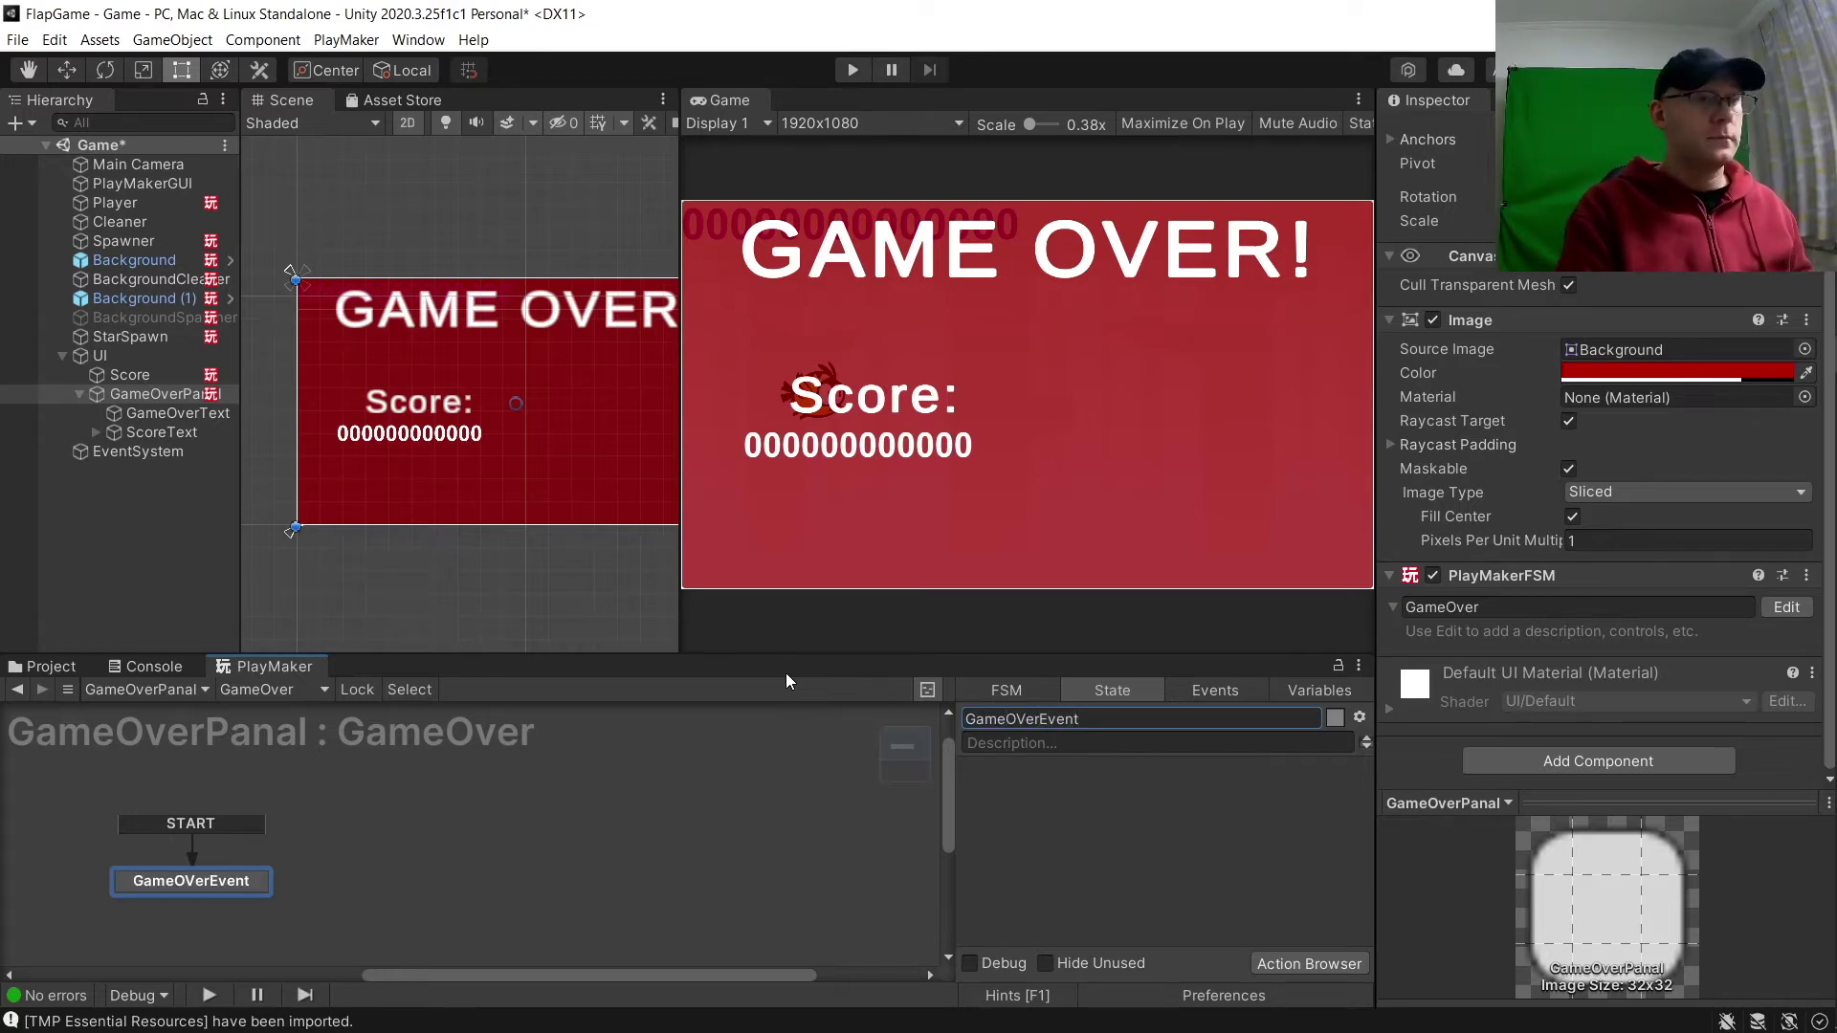
pyautogui.click(1020, 717)
pyautogui.click(1024, 717)
pyautogui.press('Delete')
pyautogui.write('v')
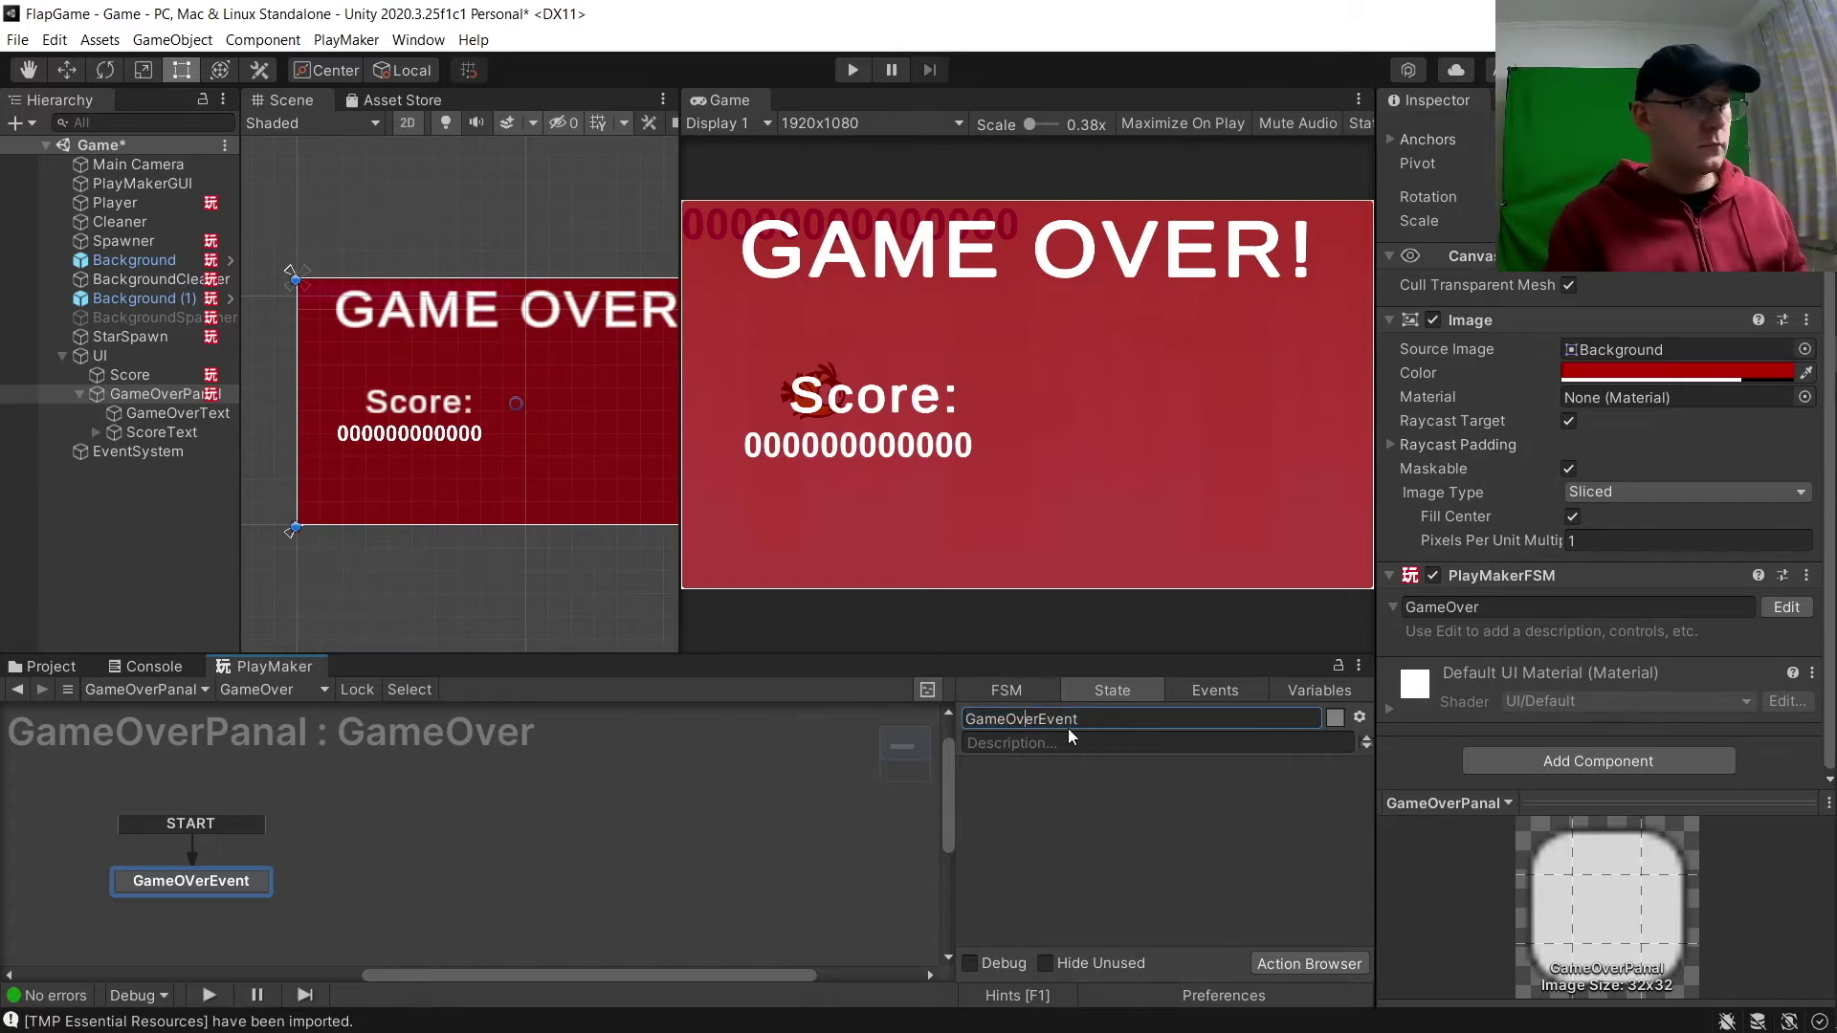
# Find the Scale Time action and add it to the GameOverEvent state.
pyautogui.click(1305, 962)
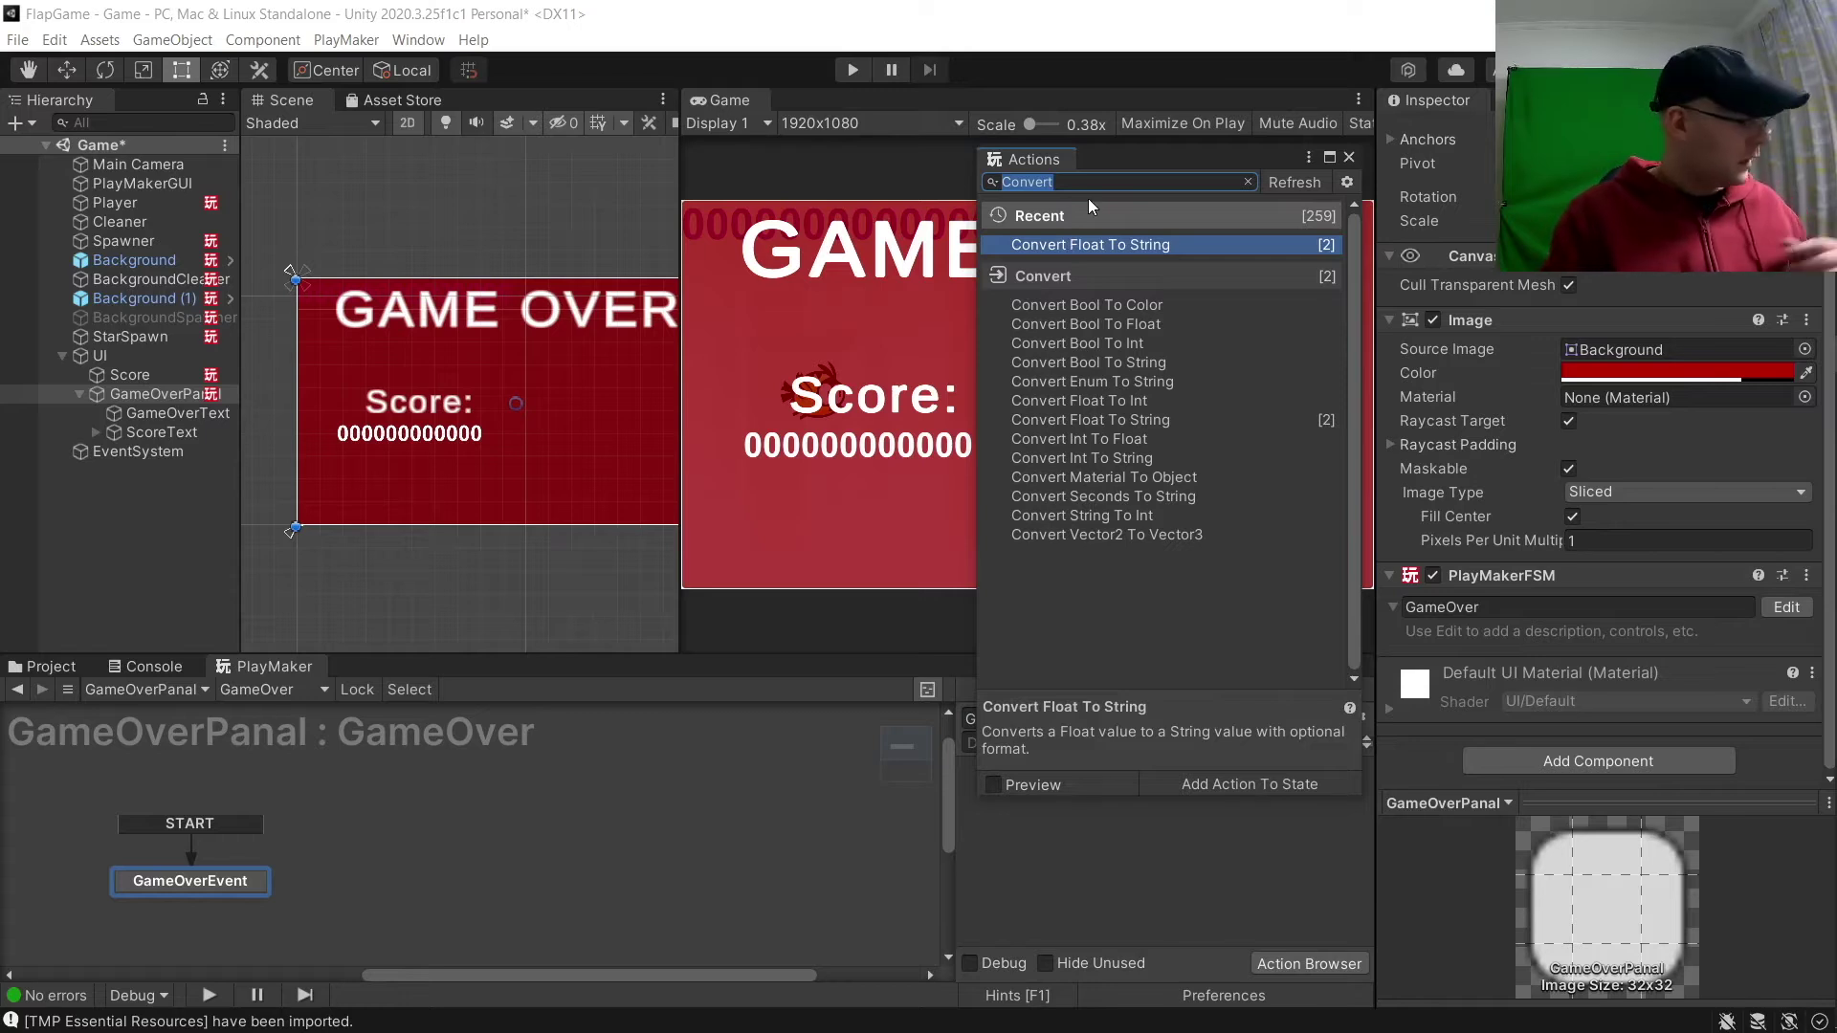
pyautogui.write('Scale')
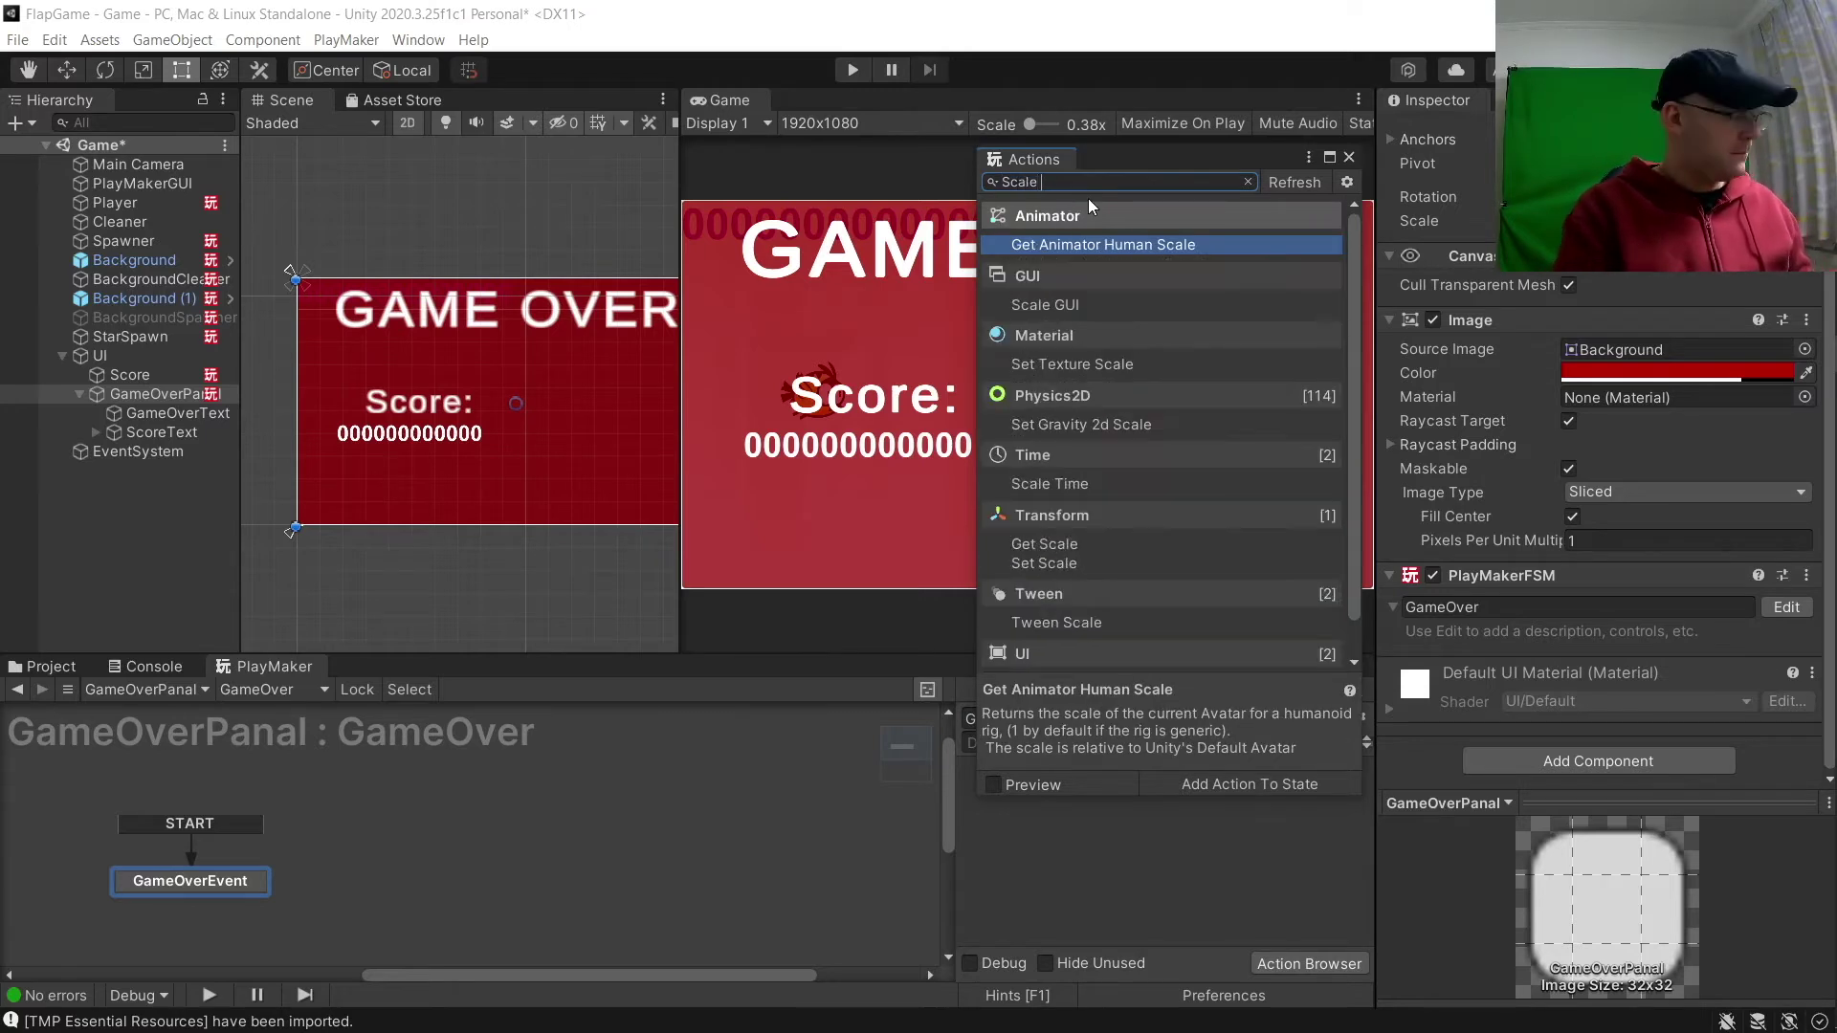
pyautogui.write(' time')
pyautogui.press('Return')
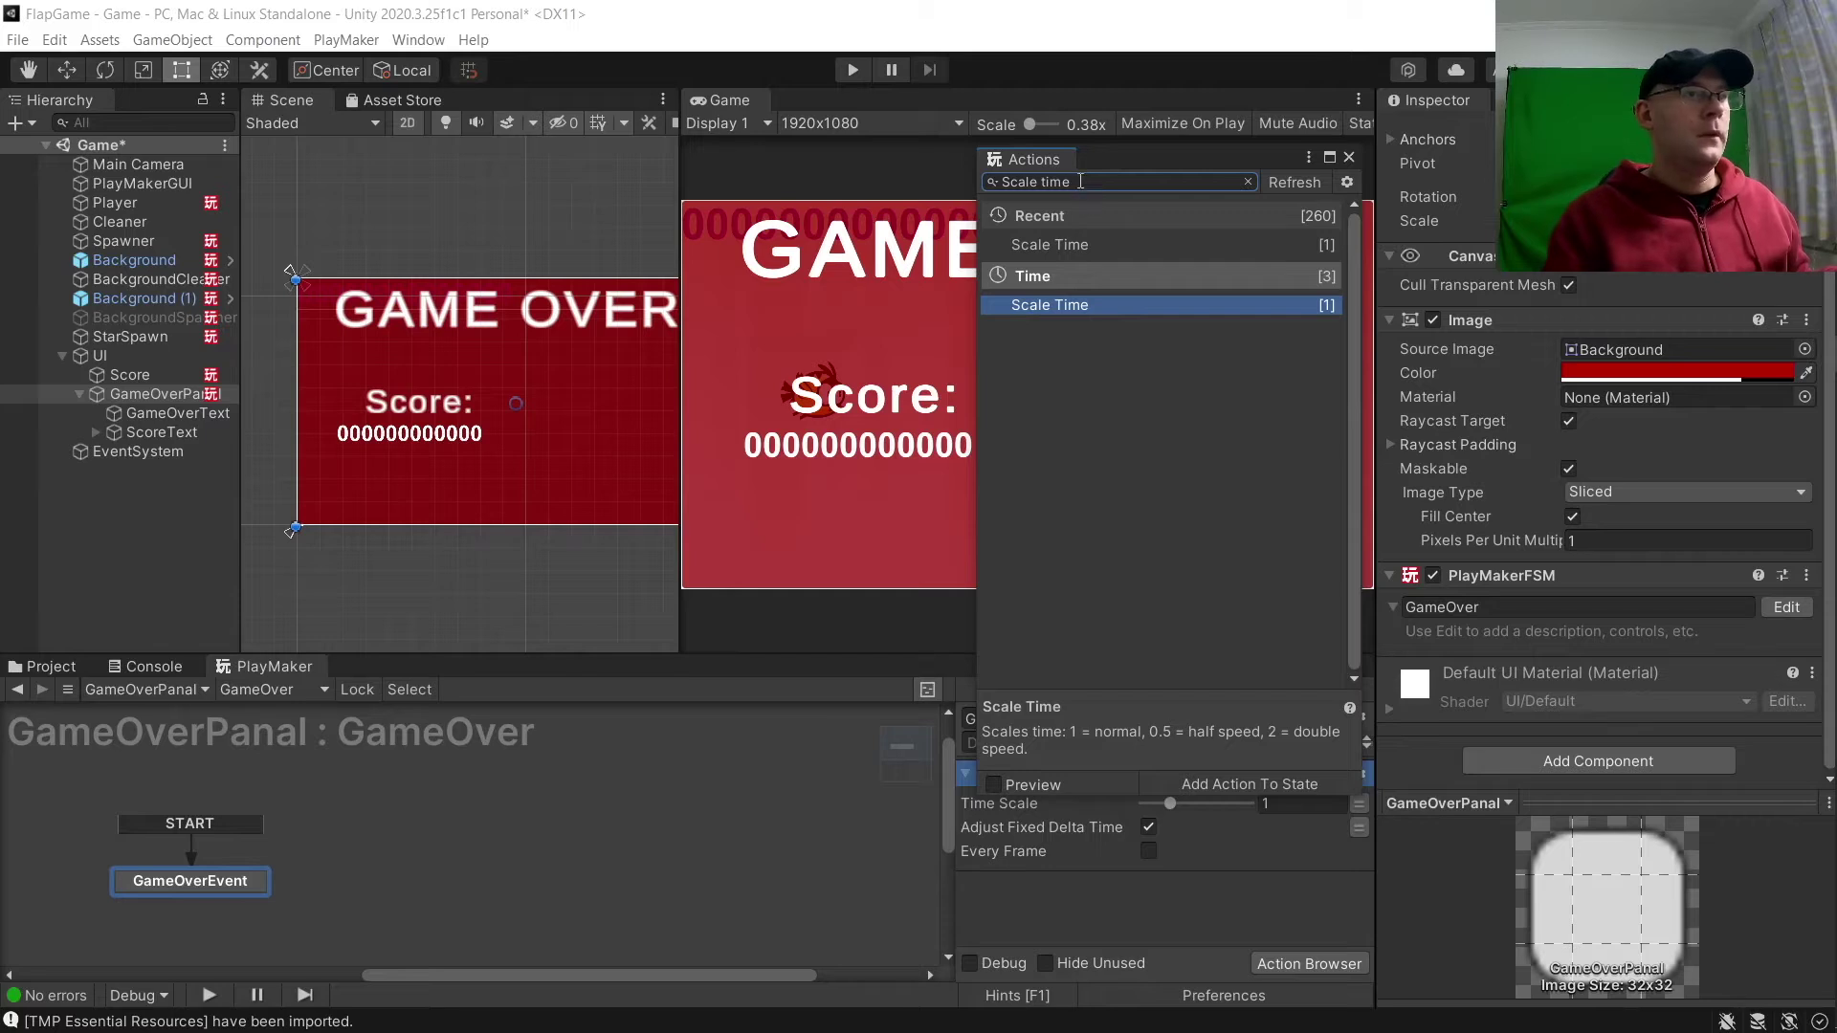
# Find the Activate Game Object action and add it to the GameOverEvent state.
pyautogui.write('de')
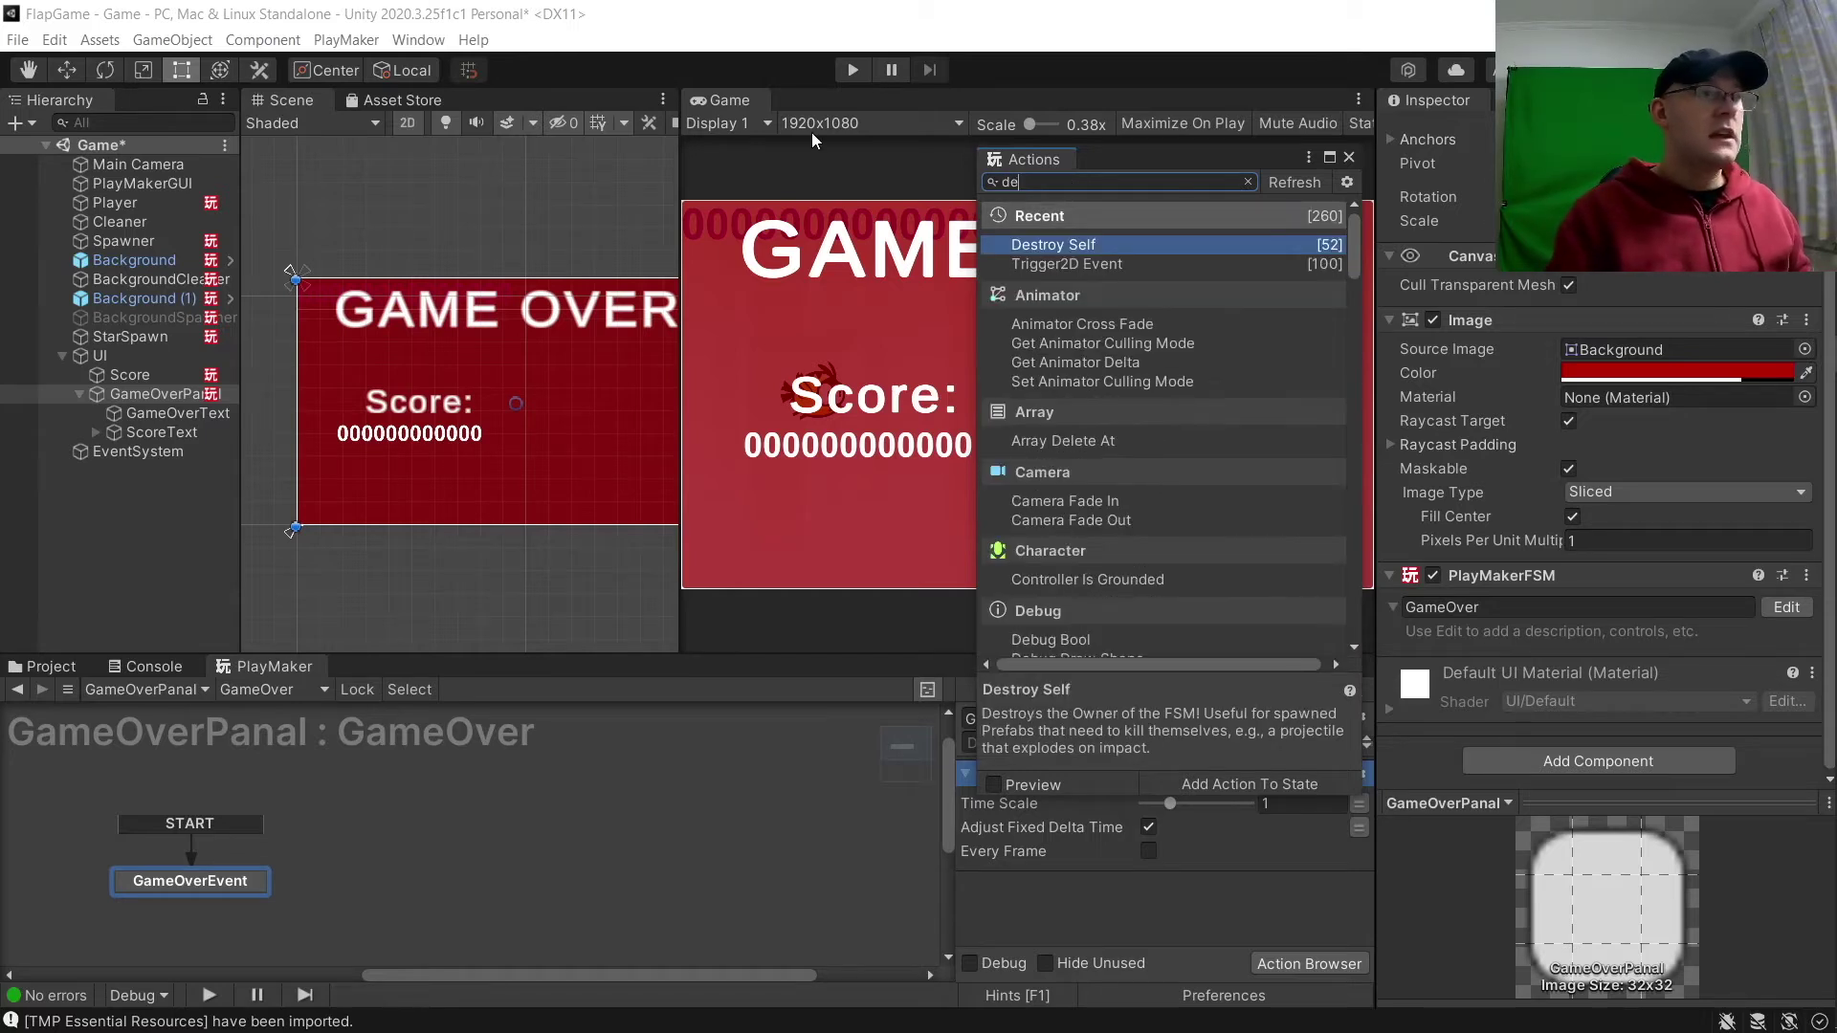
pyautogui.press('BackSpace')
pyautogui.press('BackSpace')
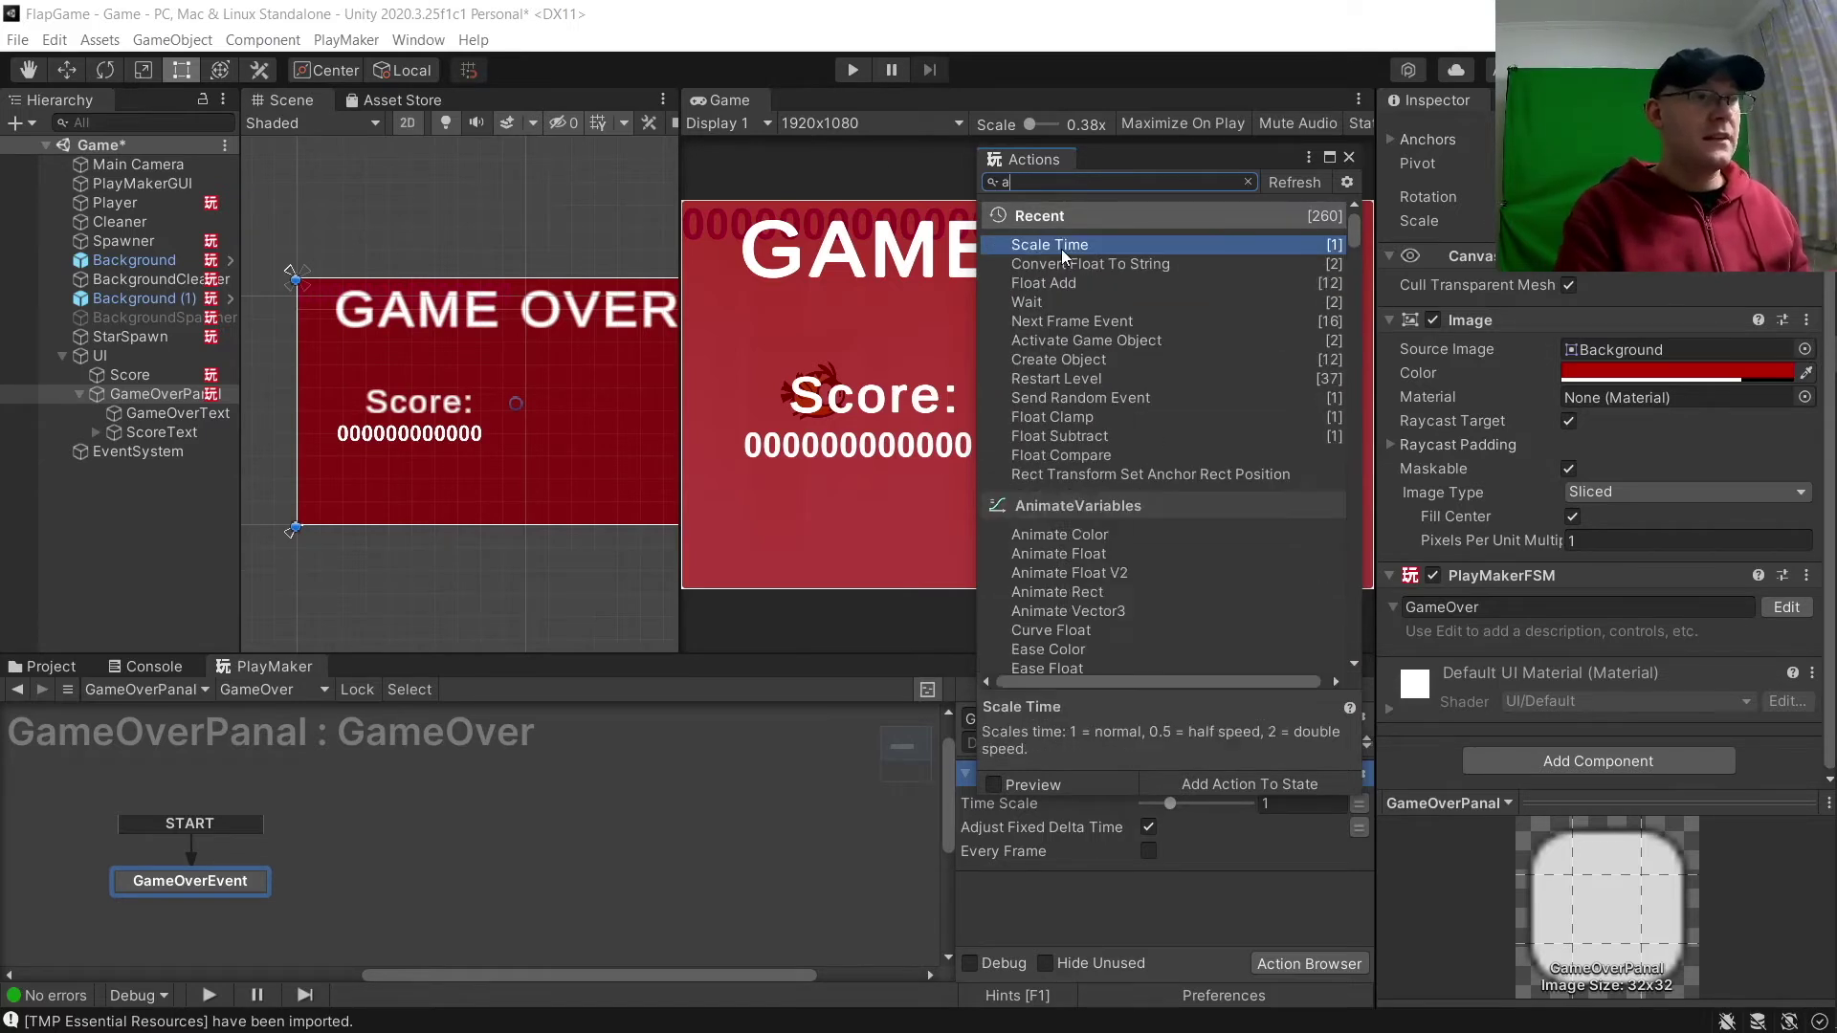
pyautogui.write('ac')
pyautogui.press('Return')
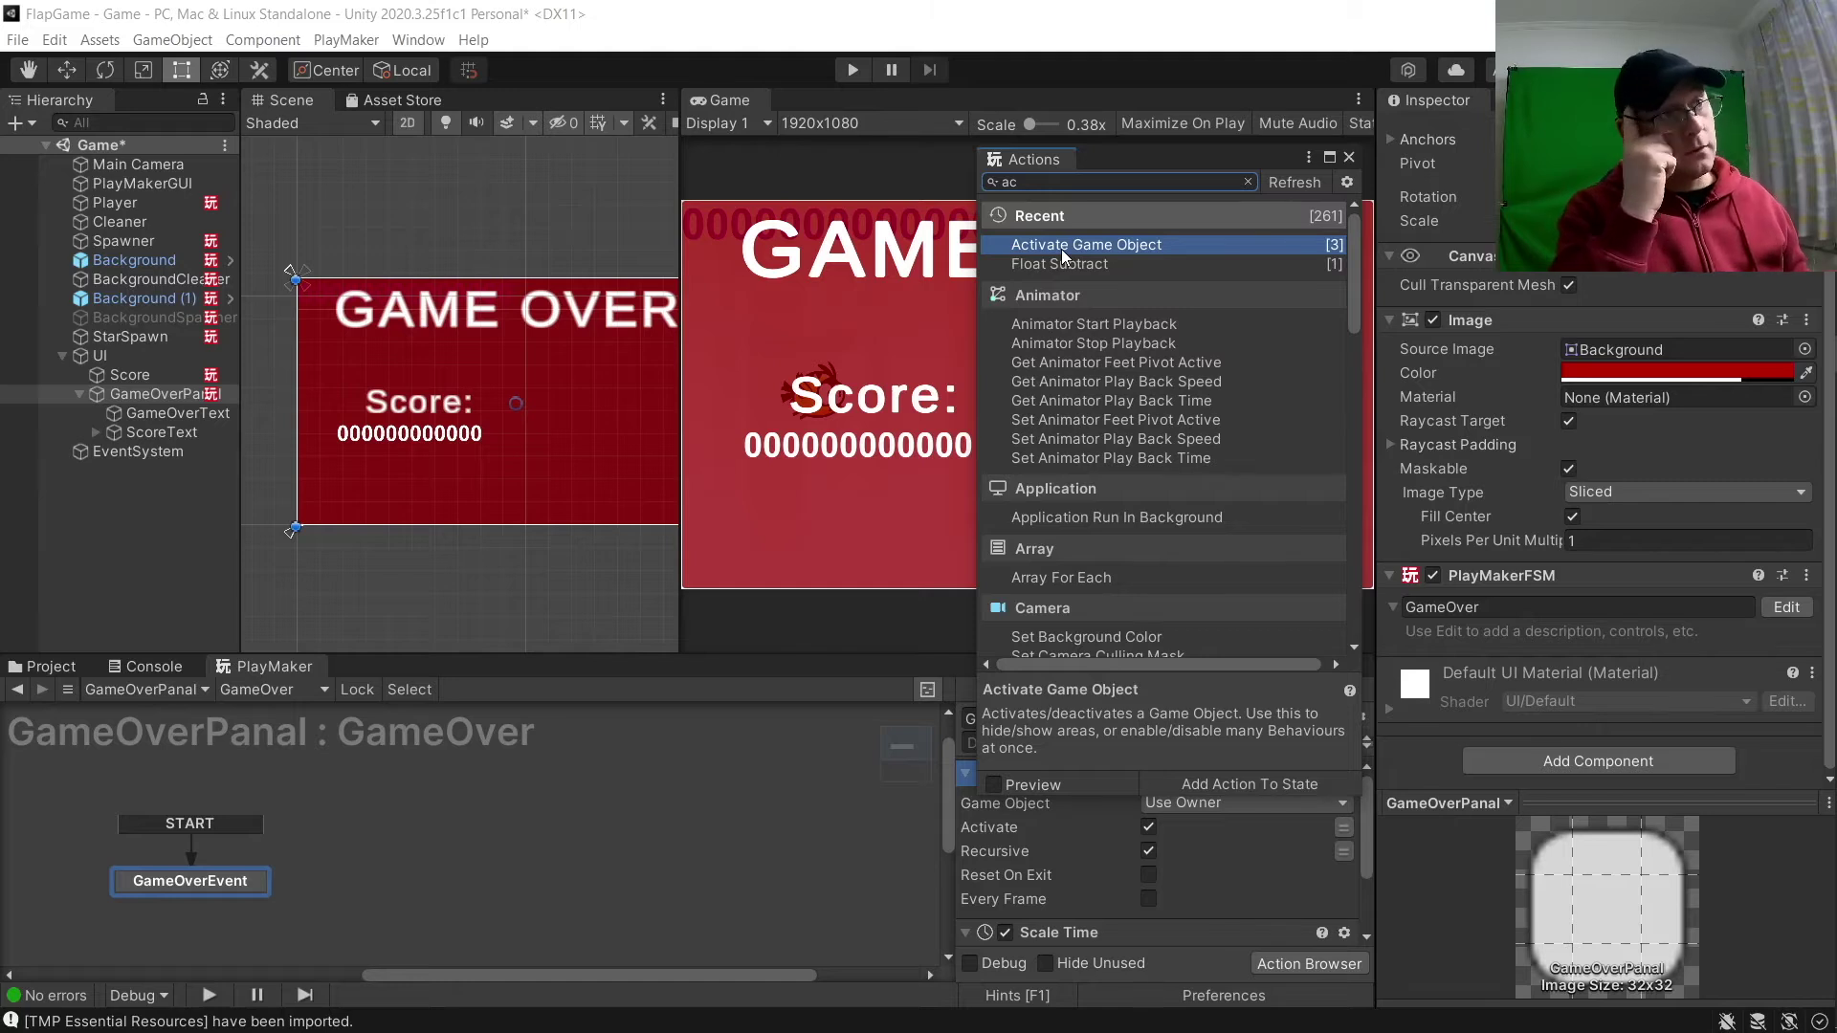
pyautogui.click(1348, 158)
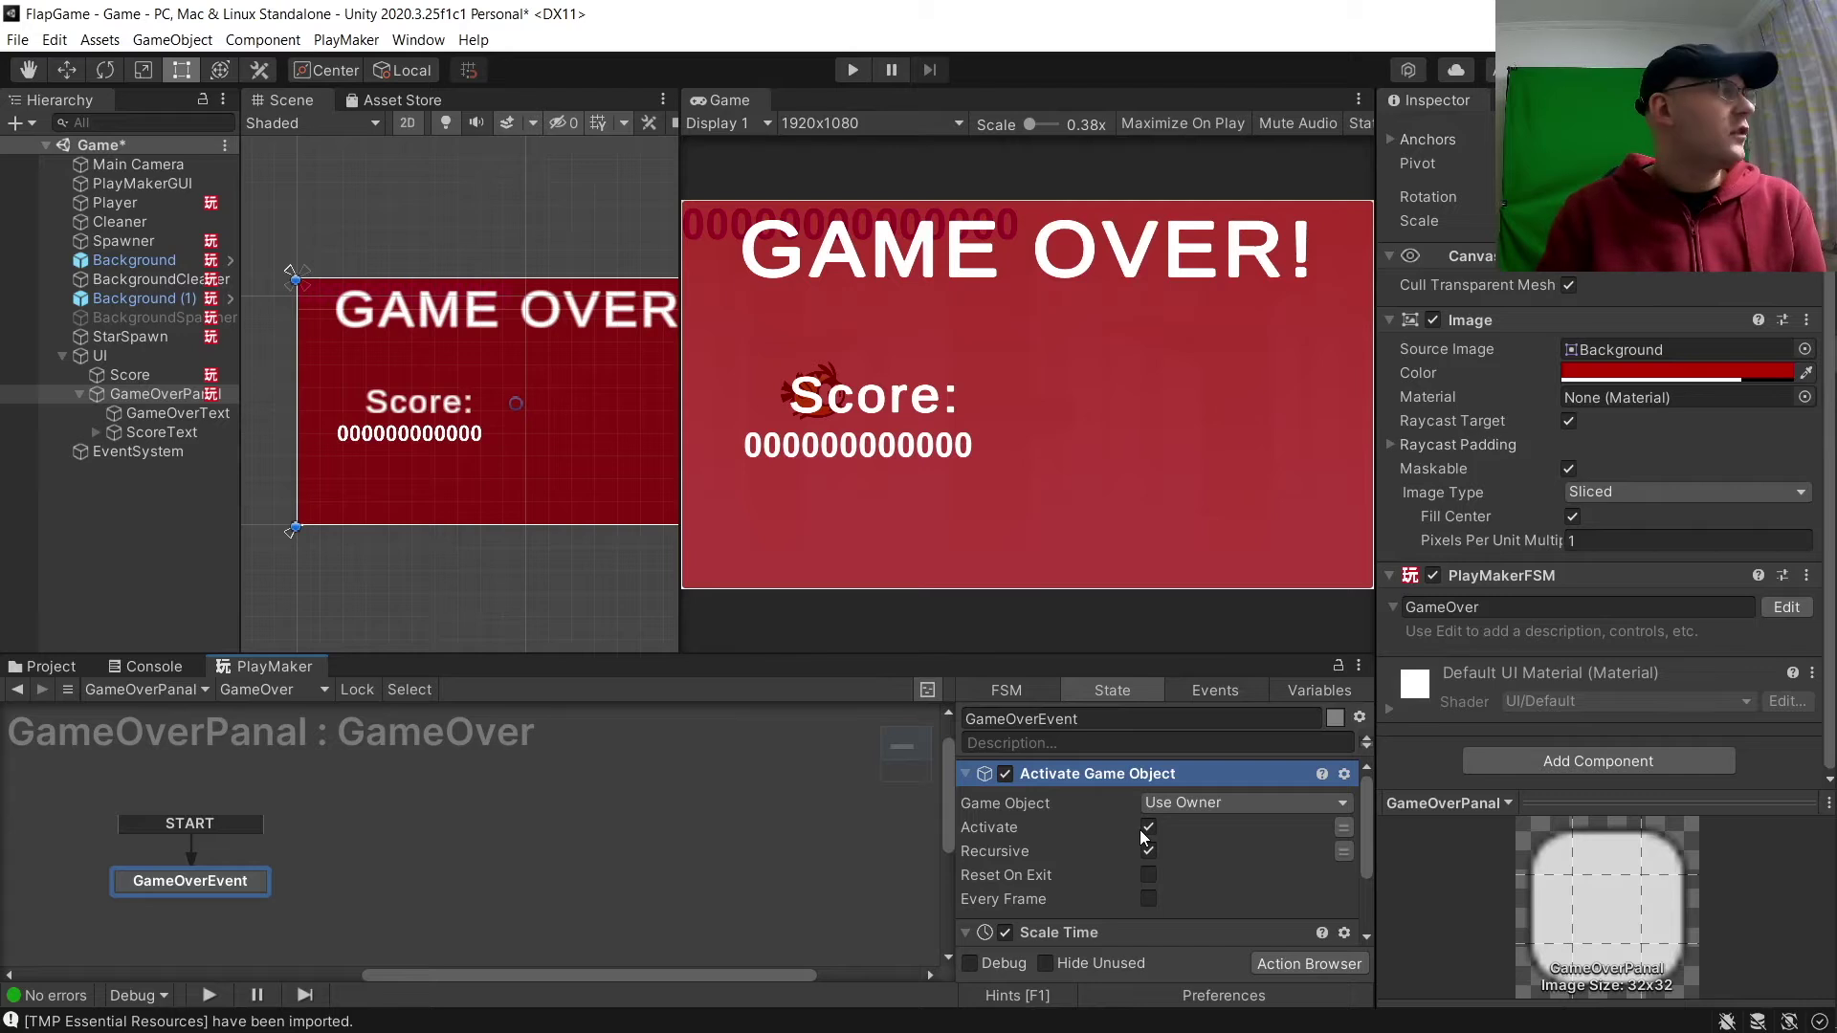
# Configure Activate Game Object to deactivate the specified Score object, and set the Scale Time action's time scale to 0.
pyautogui.click(1248, 803)
pyautogui.click(1197, 852)
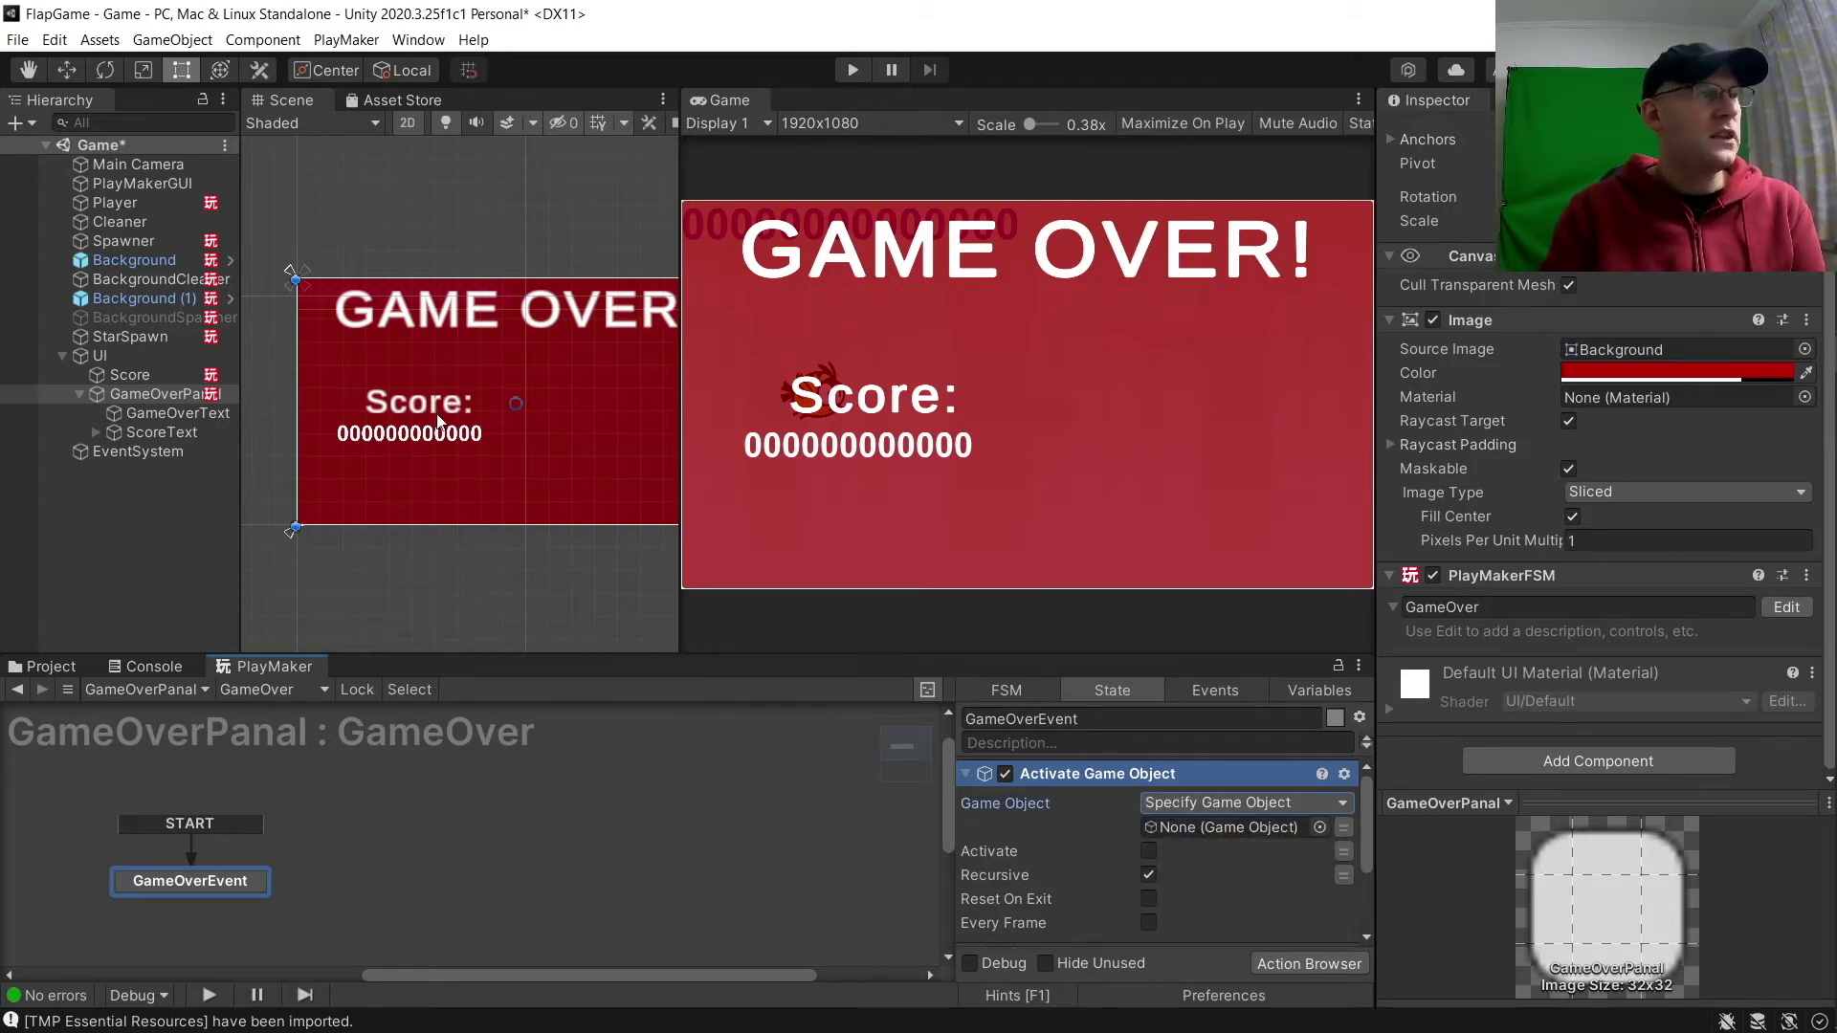
pyautogui.moveTo(134, 375); pyautogui.dragTo(1185, 834)
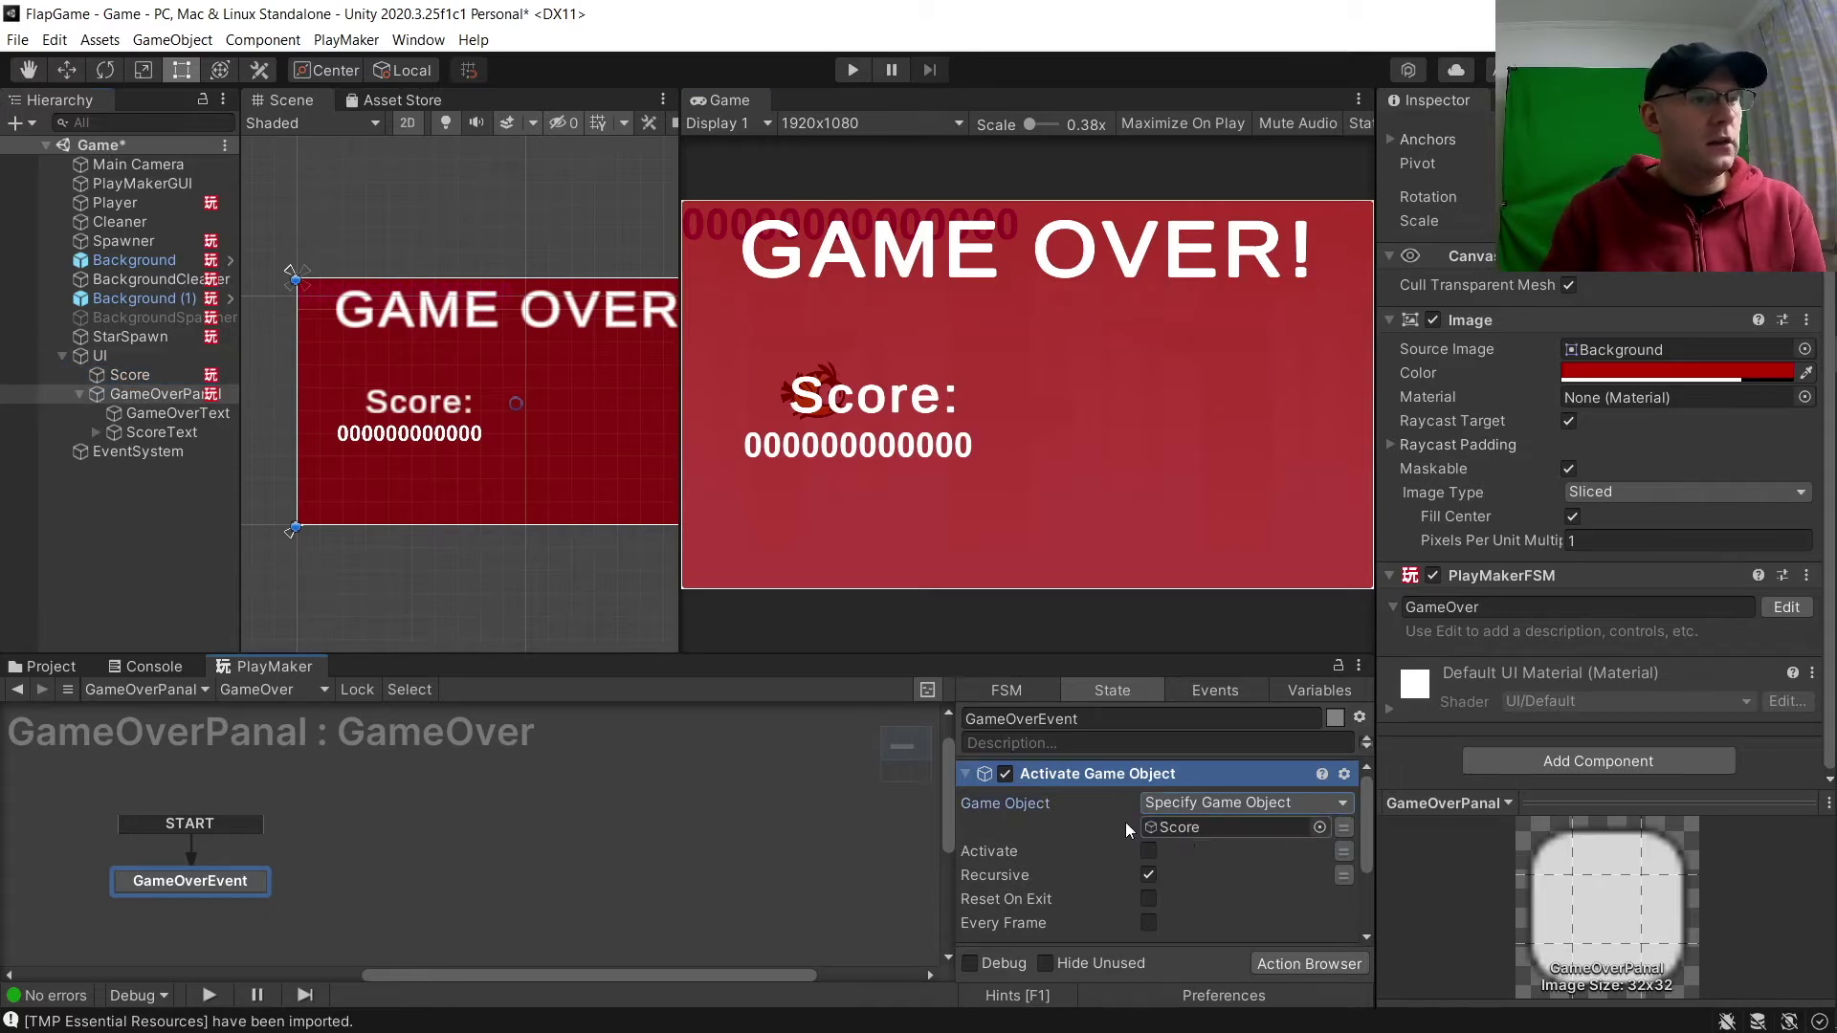
pyautogui.click(965, 774)
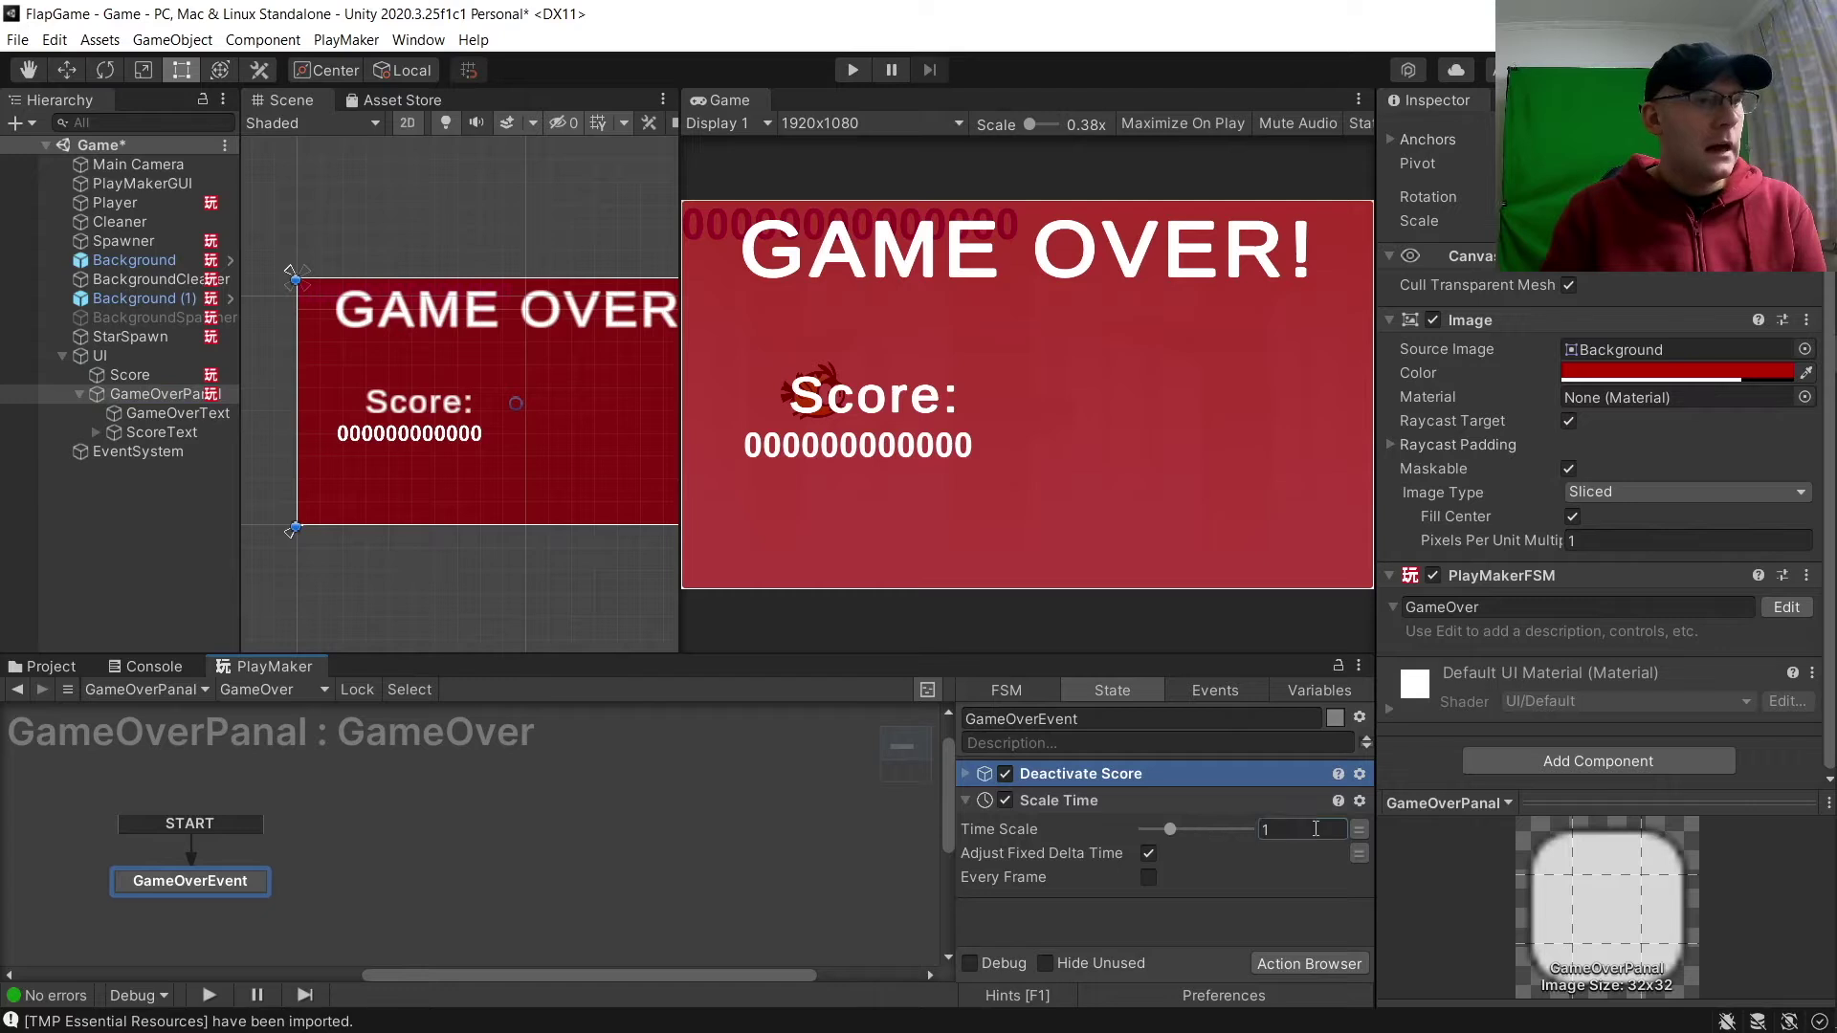
pyautogui.write('0')
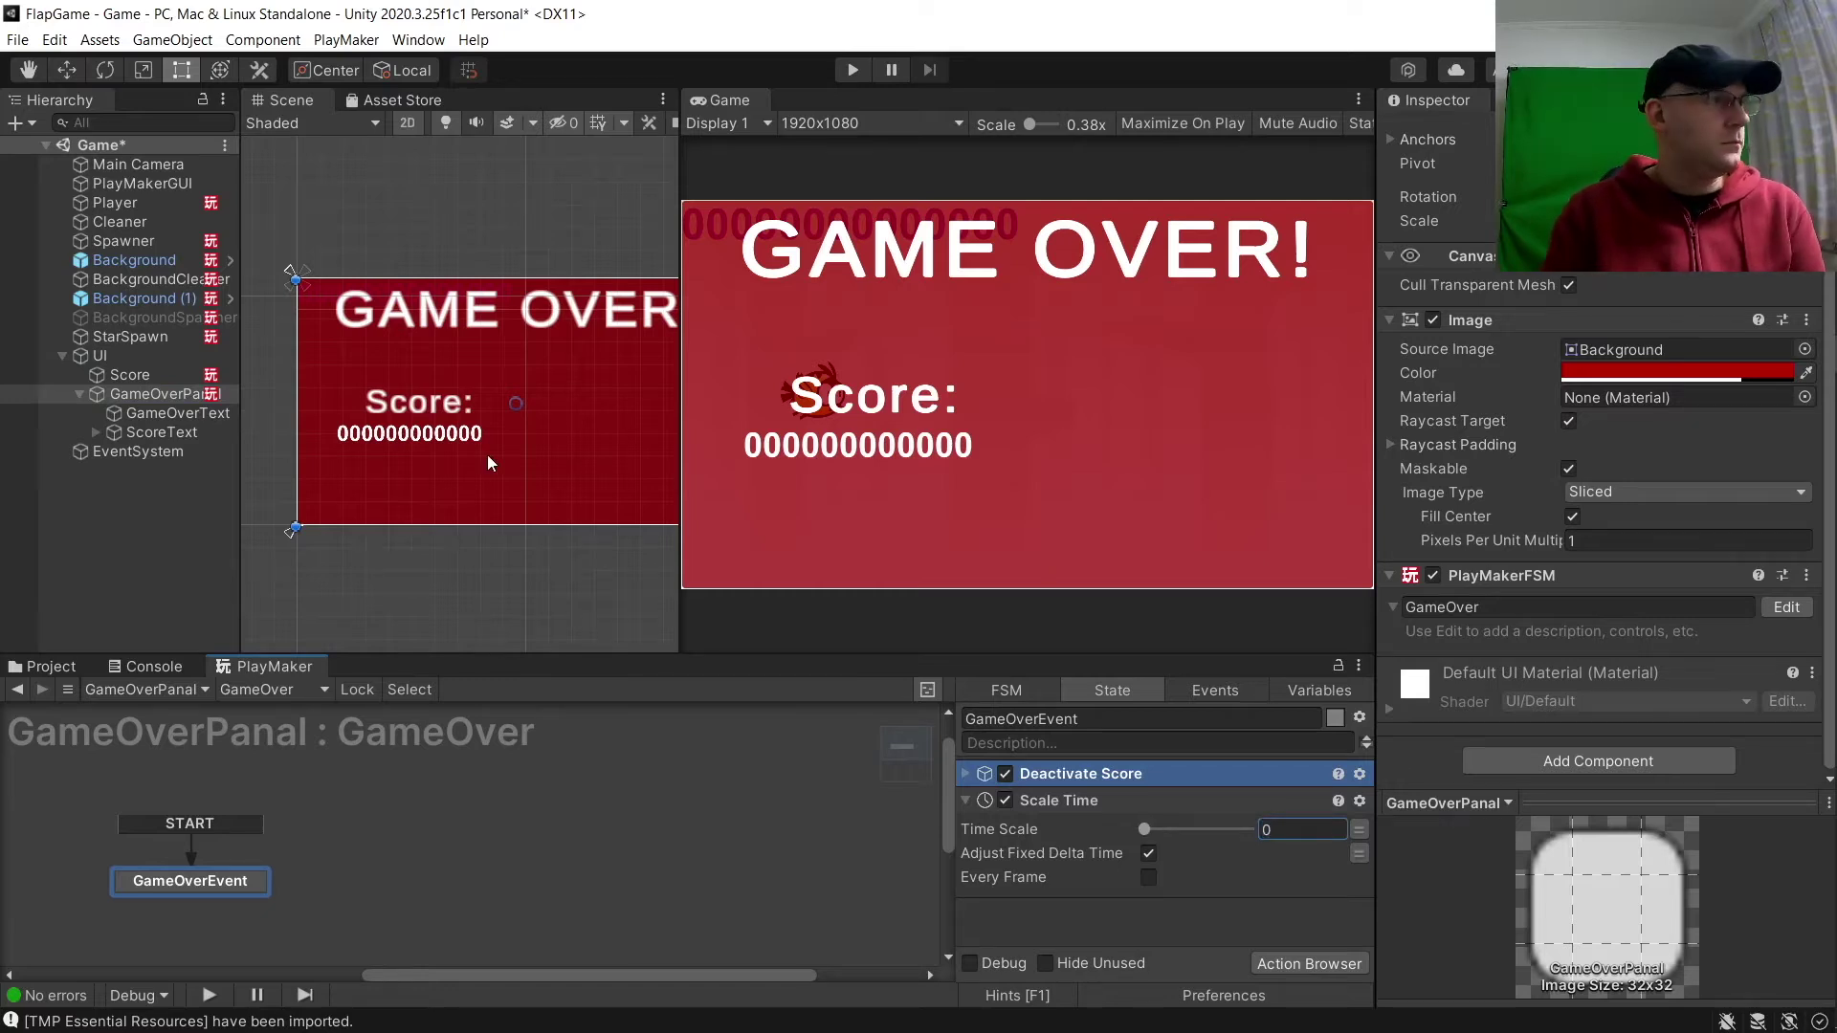
pyautogui.click(176, 396)
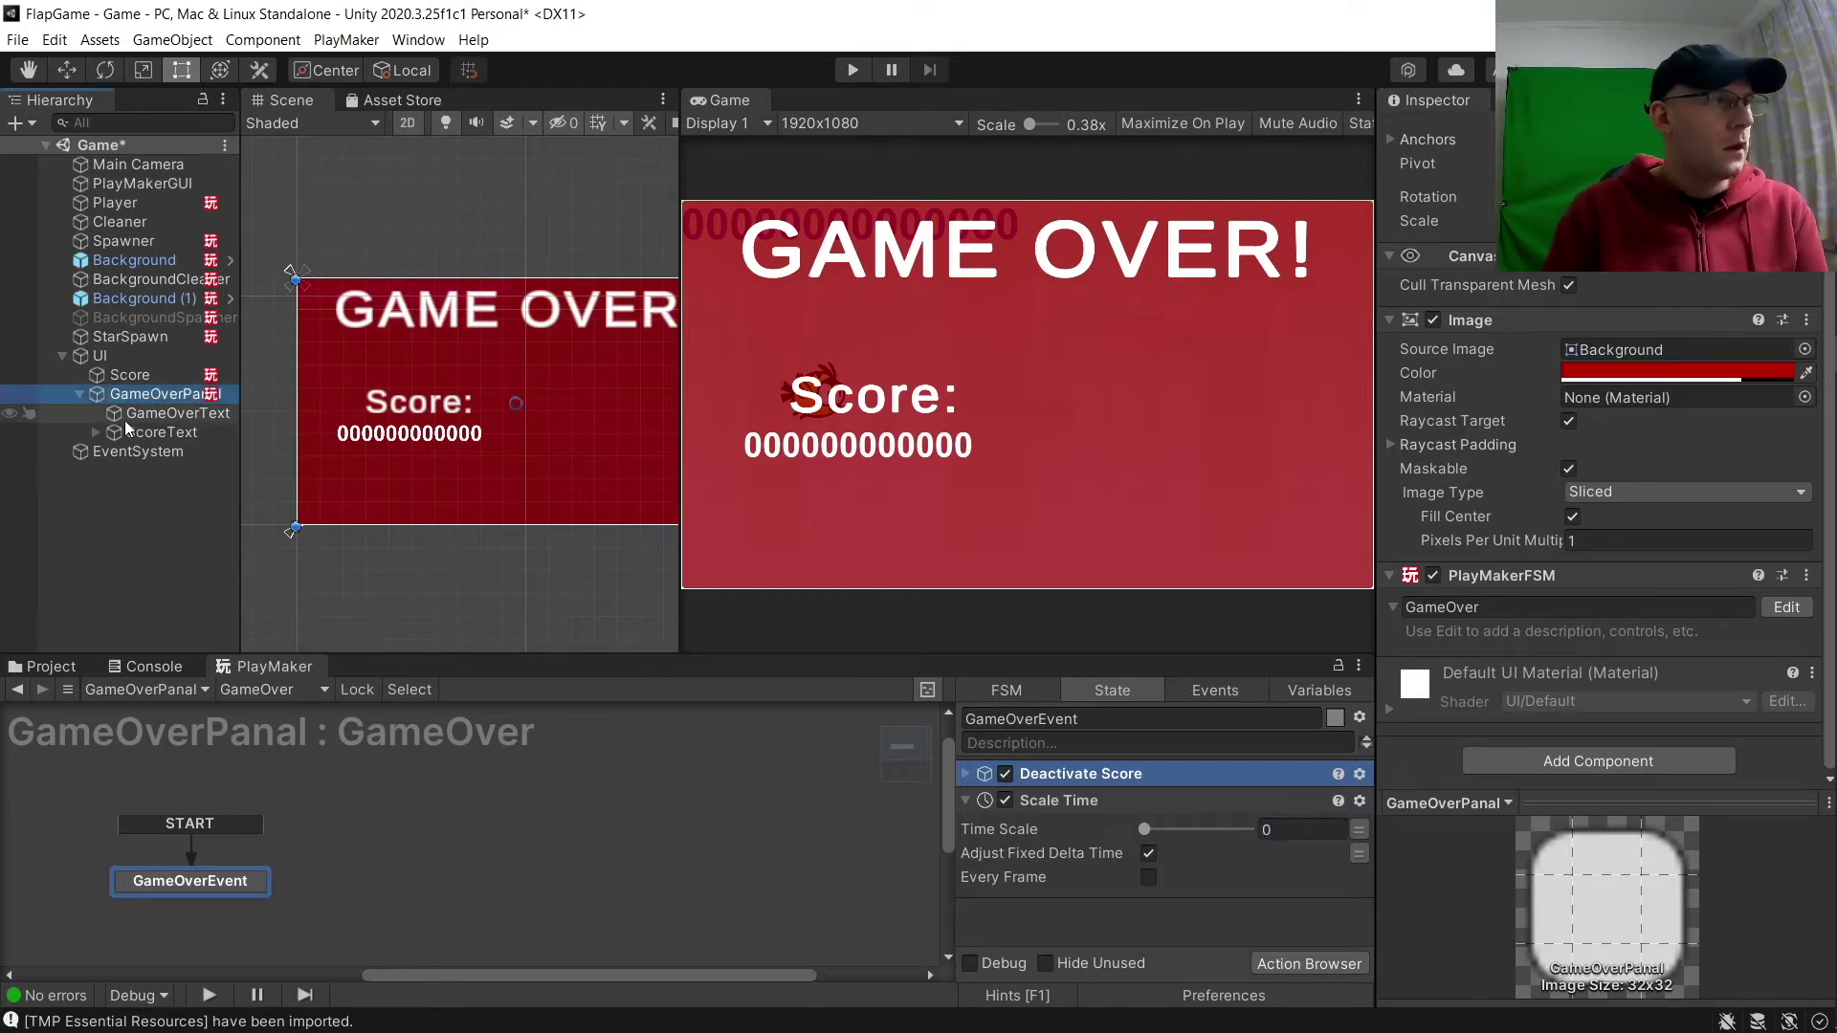
pyautogui.rightClick(176, 392)
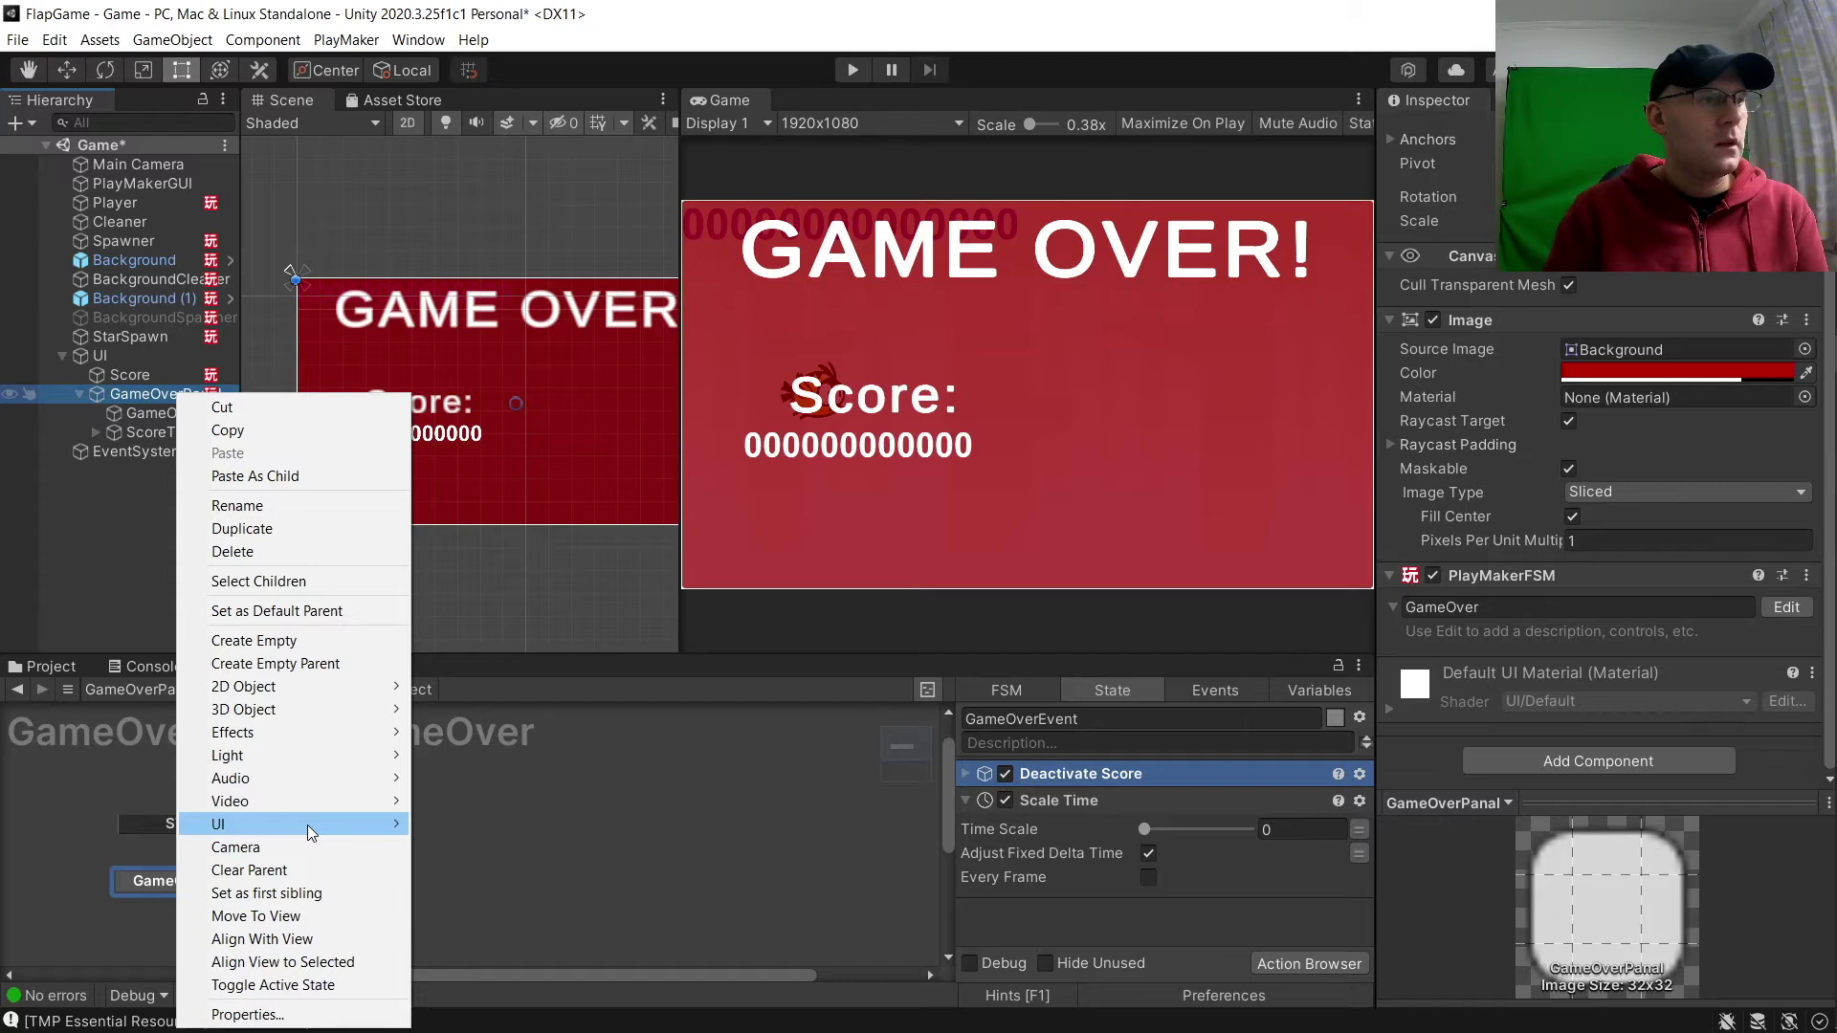
pyautogui.moveTo(308, 825)
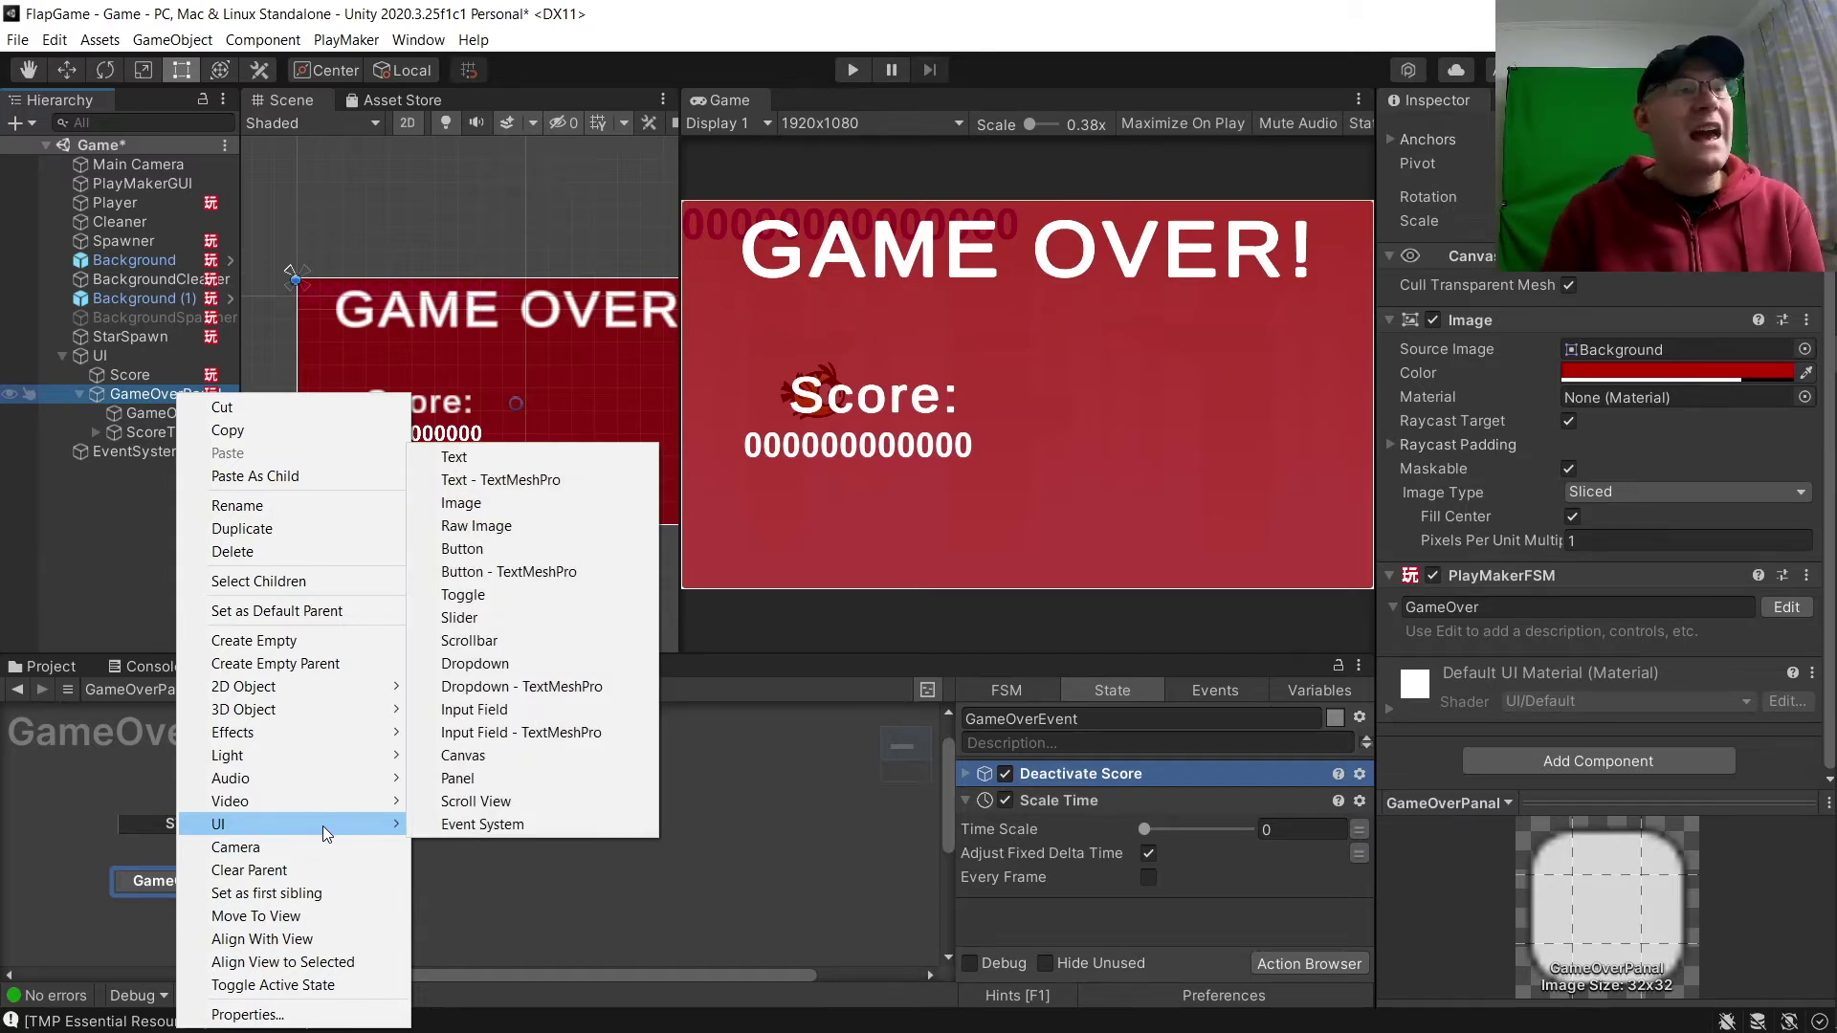
pyautogui.click(501, 458)
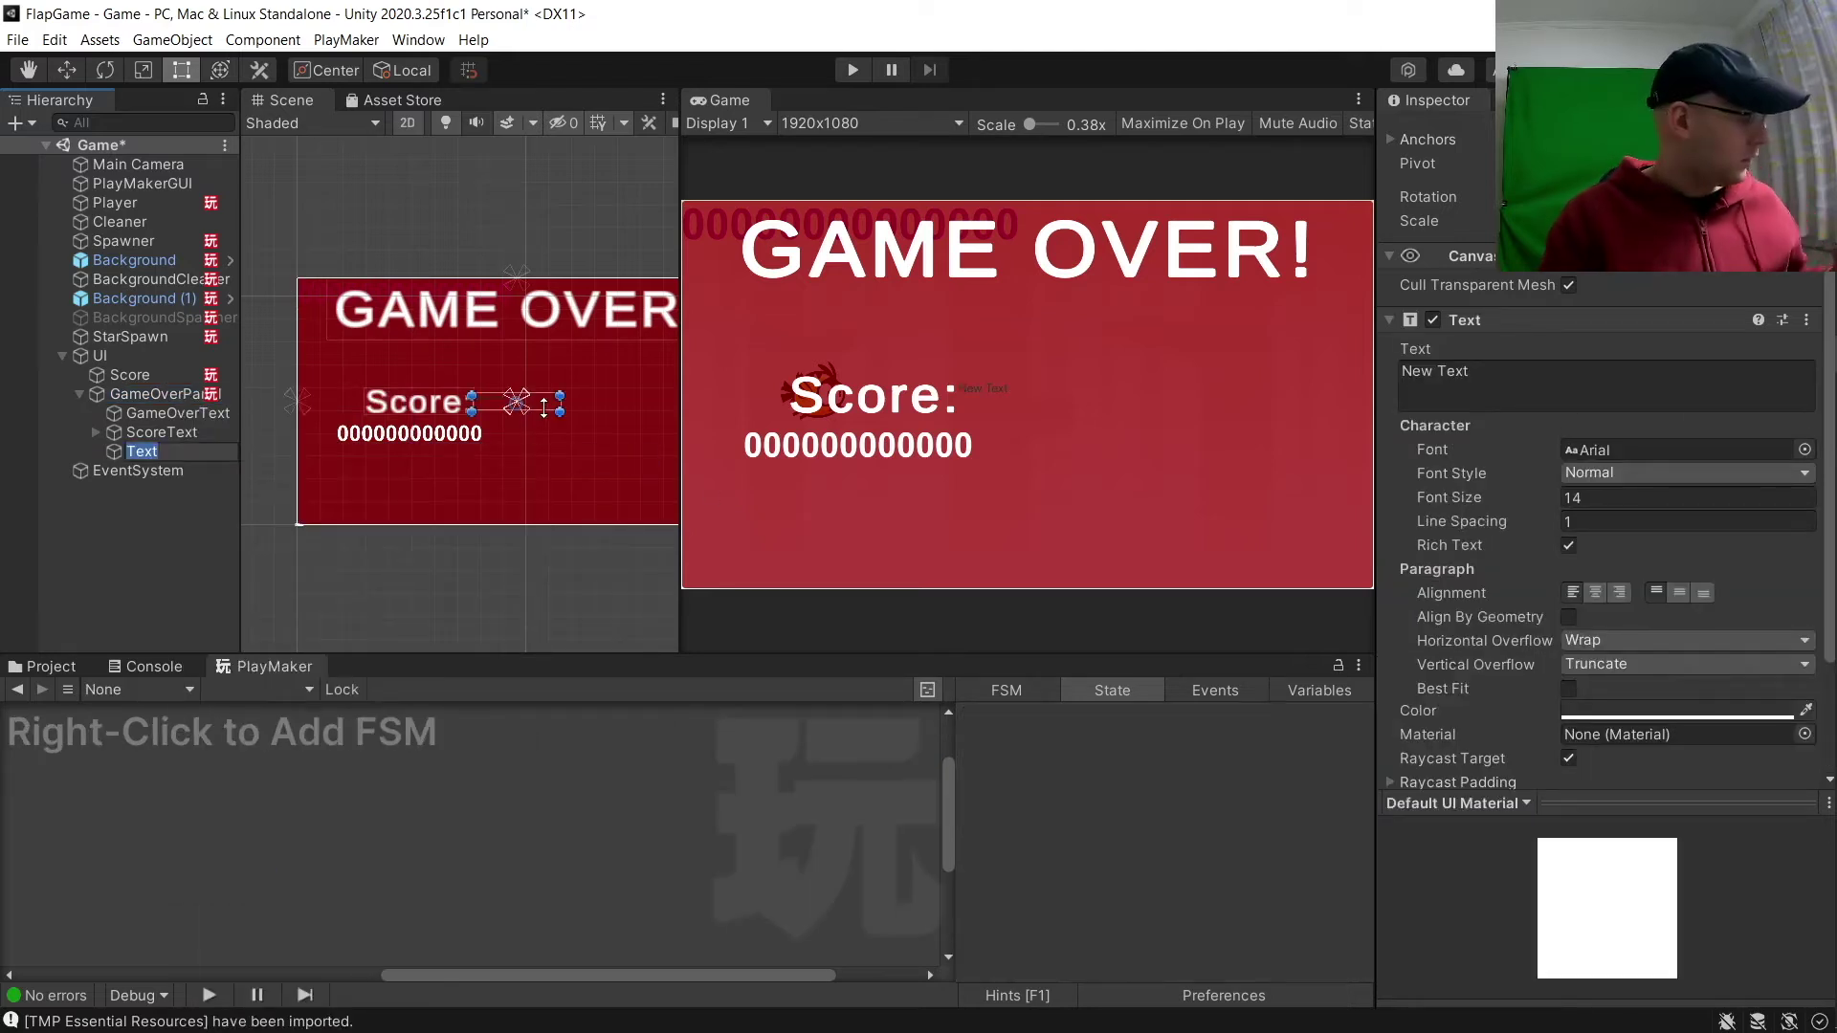
pyautogui.hotkey('ctrl', 'z')
# Add a TextMeshPro button as a child of GameOverPanal and place it centred below the score on the red panel.
pyautogui.click(144, 380)
pyautogui.rightClick(141, 392)
pyautogui.moveTo(201, 822)
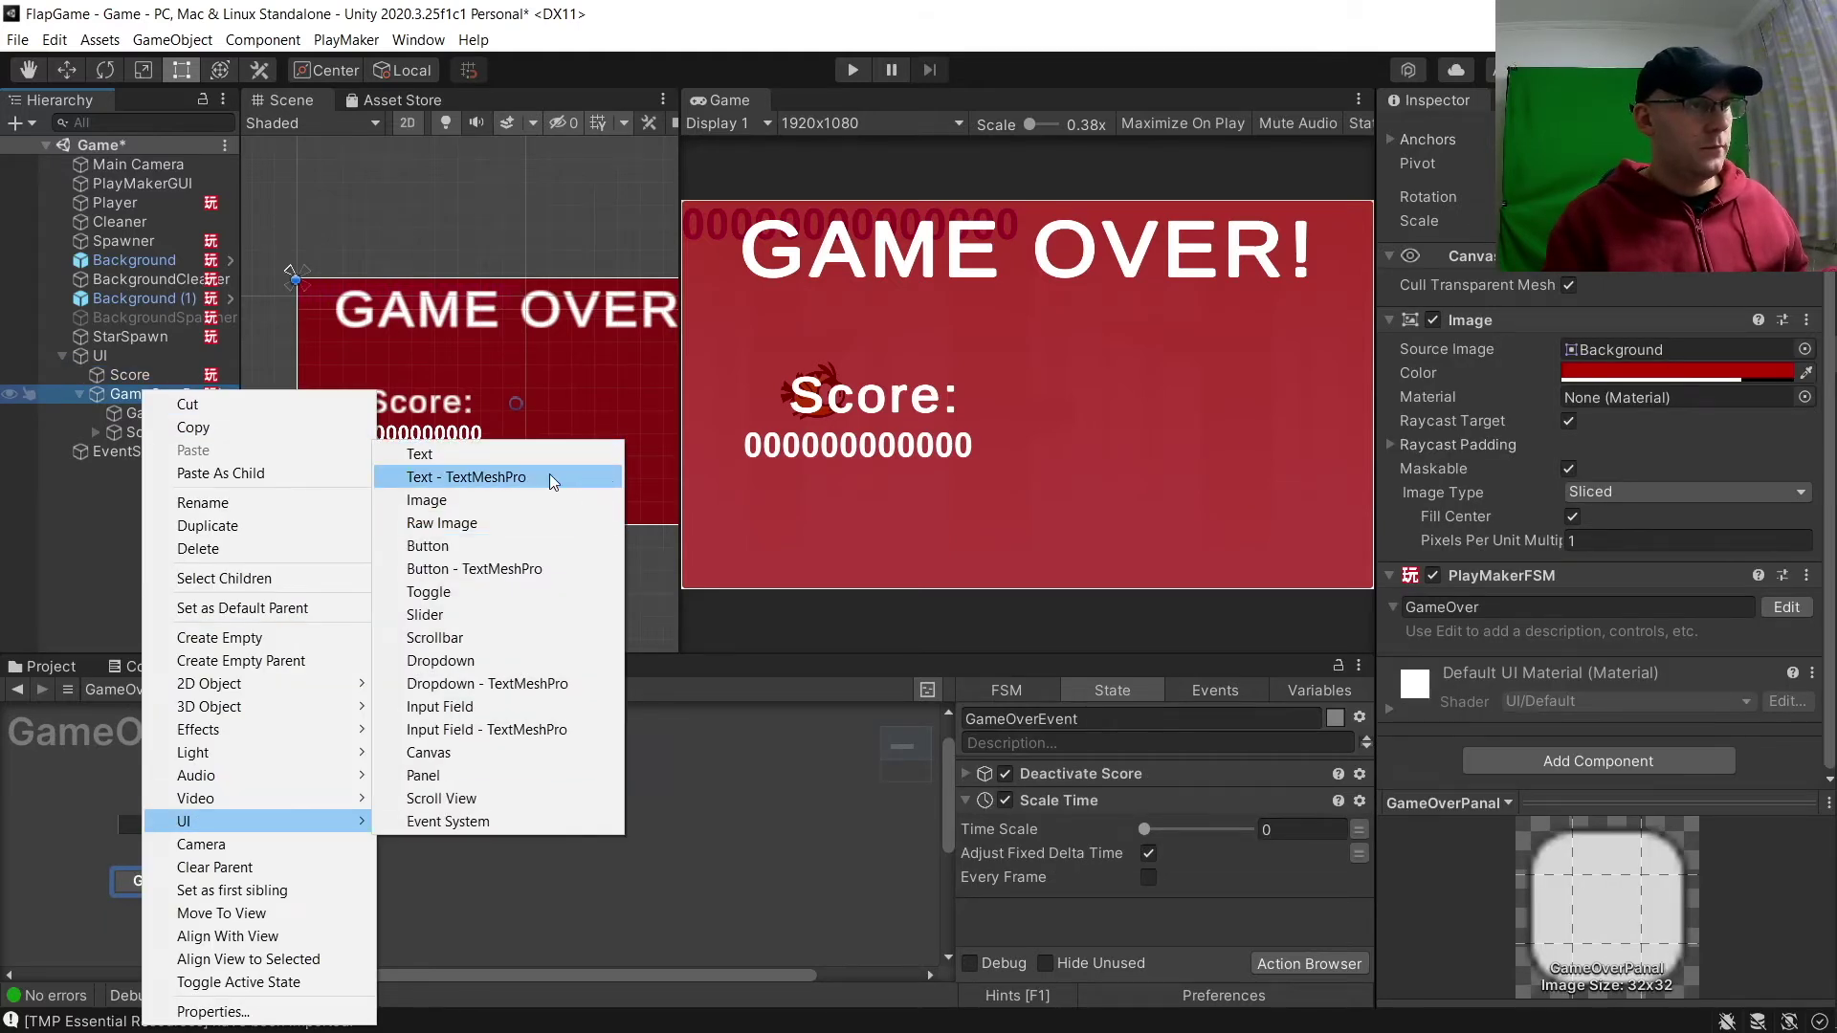
pyautogui.click(503, 570)
pyautogui.moveTo(563, 413); pyautogui.dragTo(564, 485)
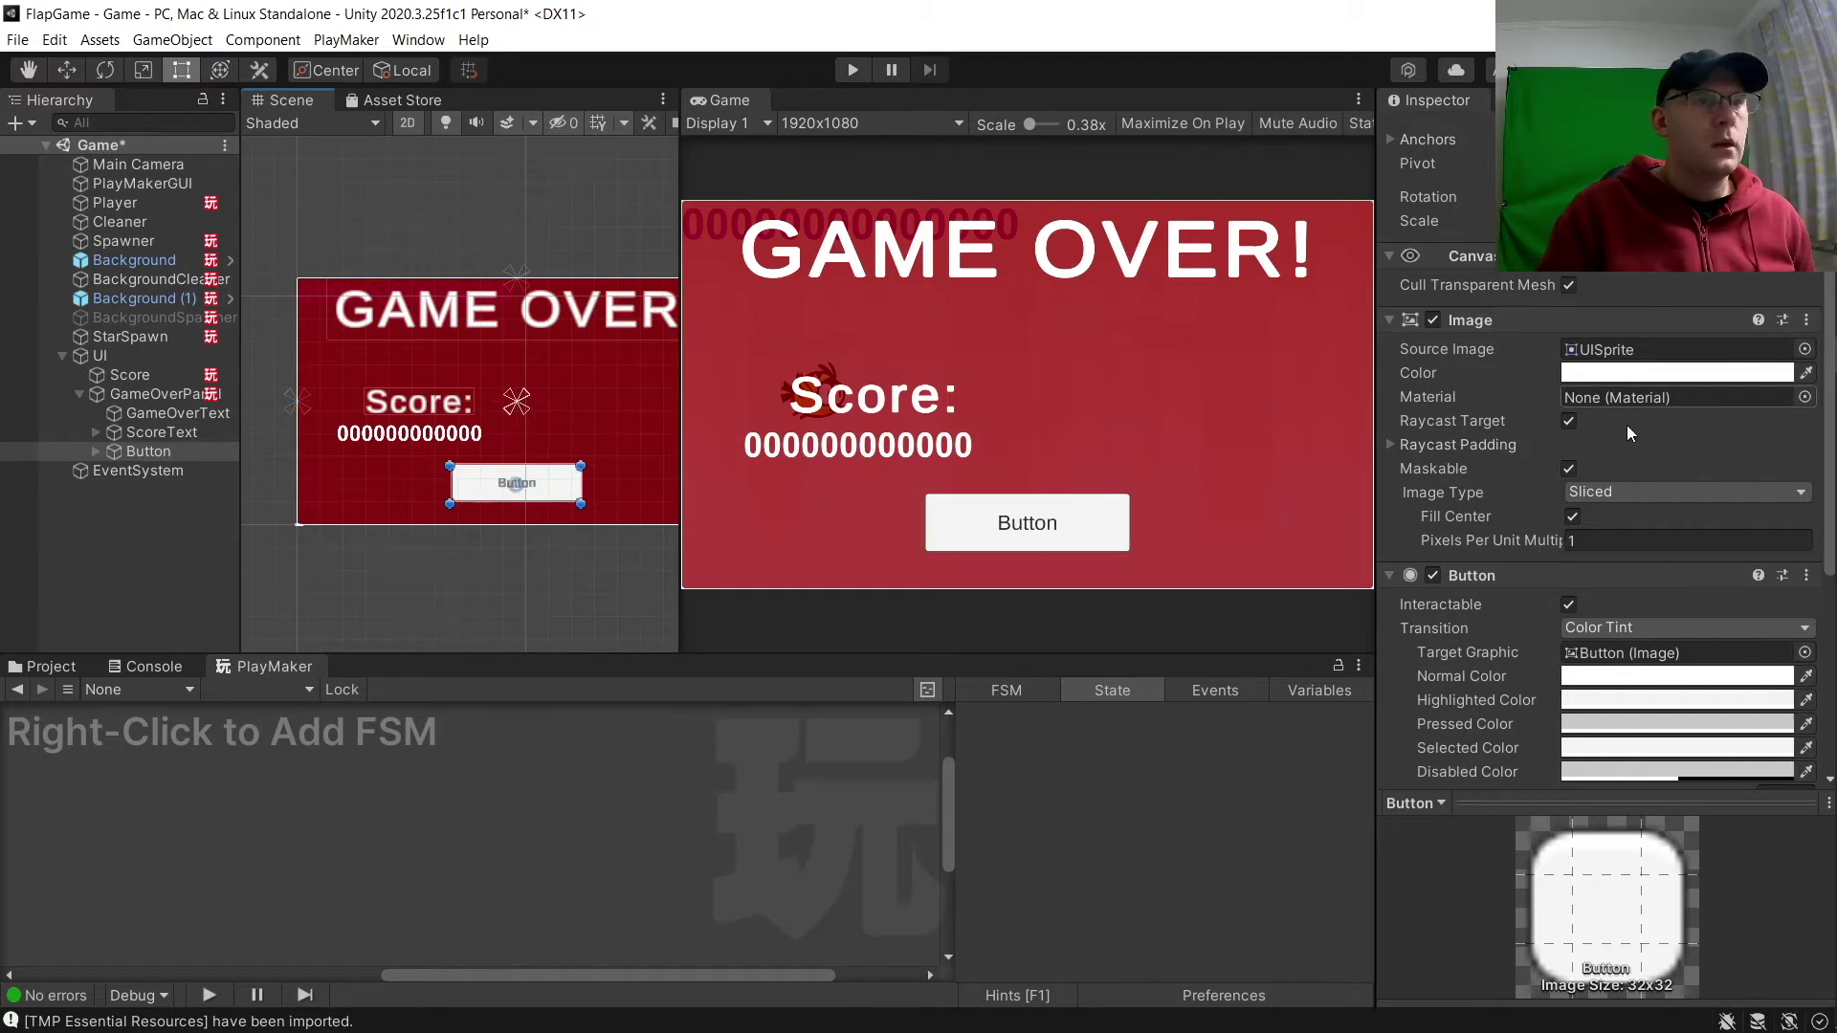
# Change the label text of the new button to "Play Again".
pyautogui.click(555, 498)
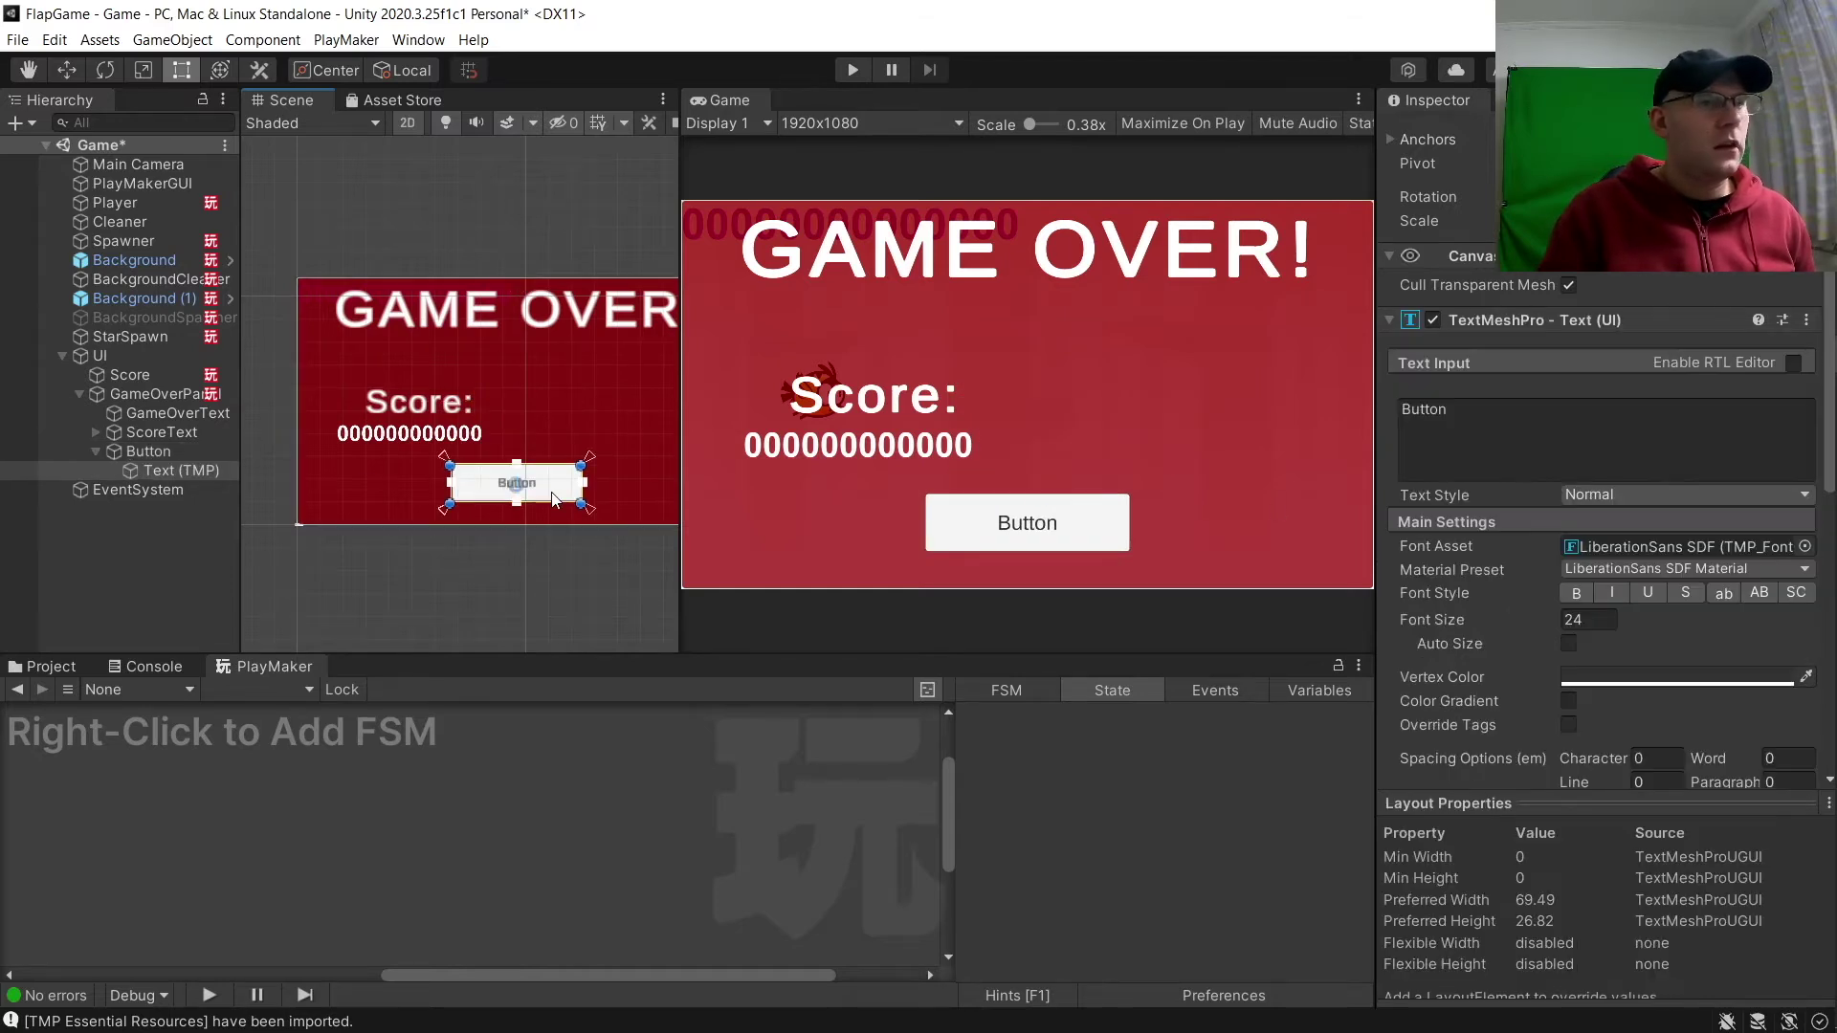
pyautogui.click(1494, 431)
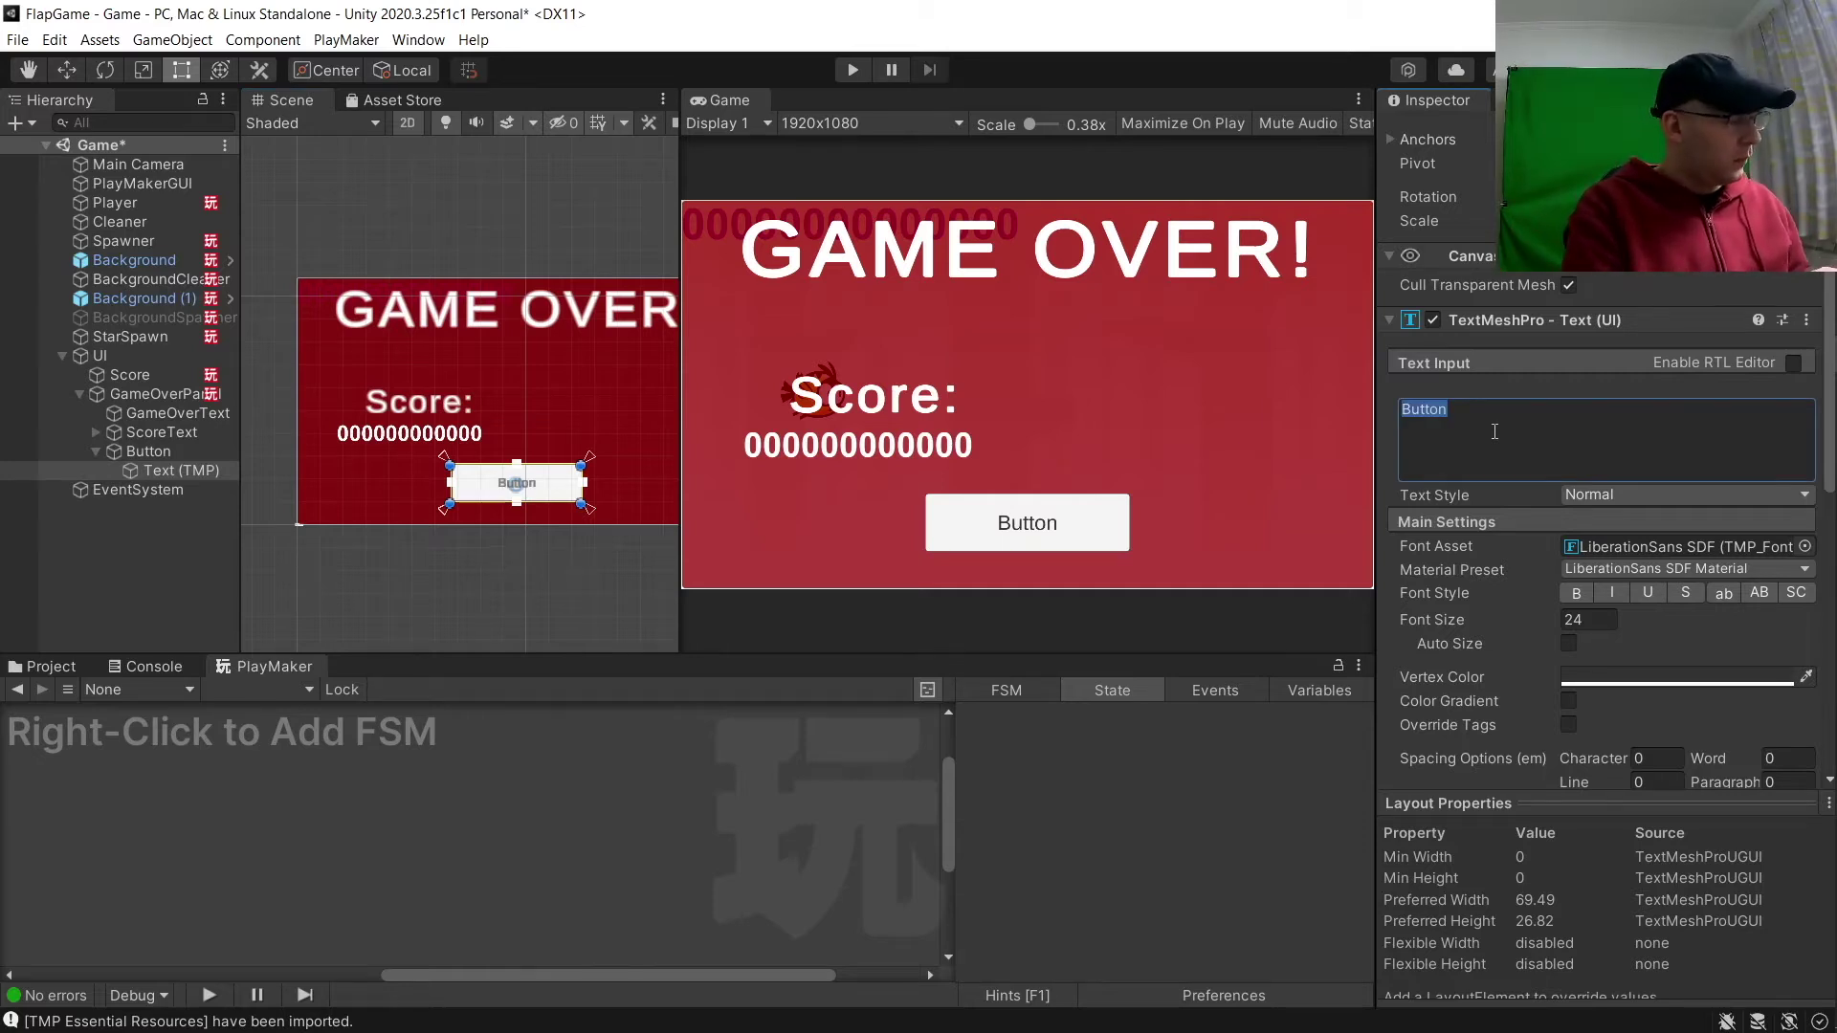
pyautogui.write('Play AG')
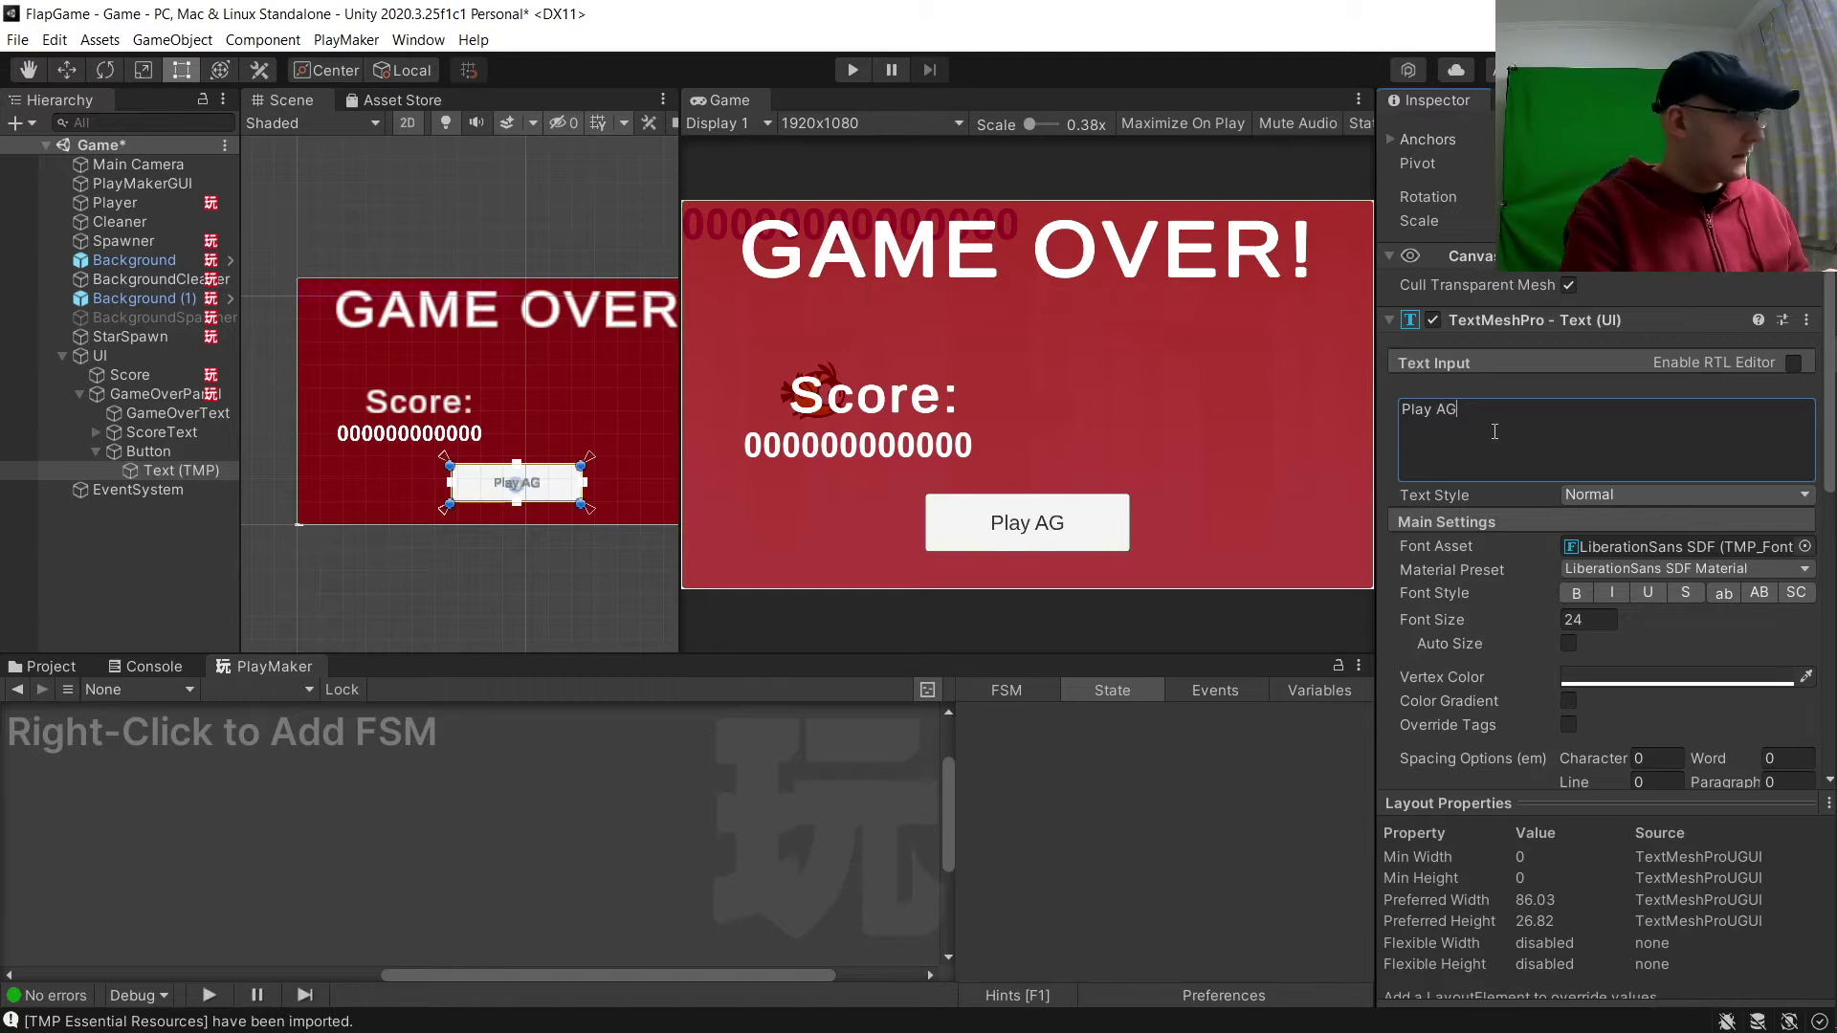
pyautogui.press('BackSpace')
pyautogui.write('a')
pyautogui.press('BackSpace')
pyautogui.write('gain')
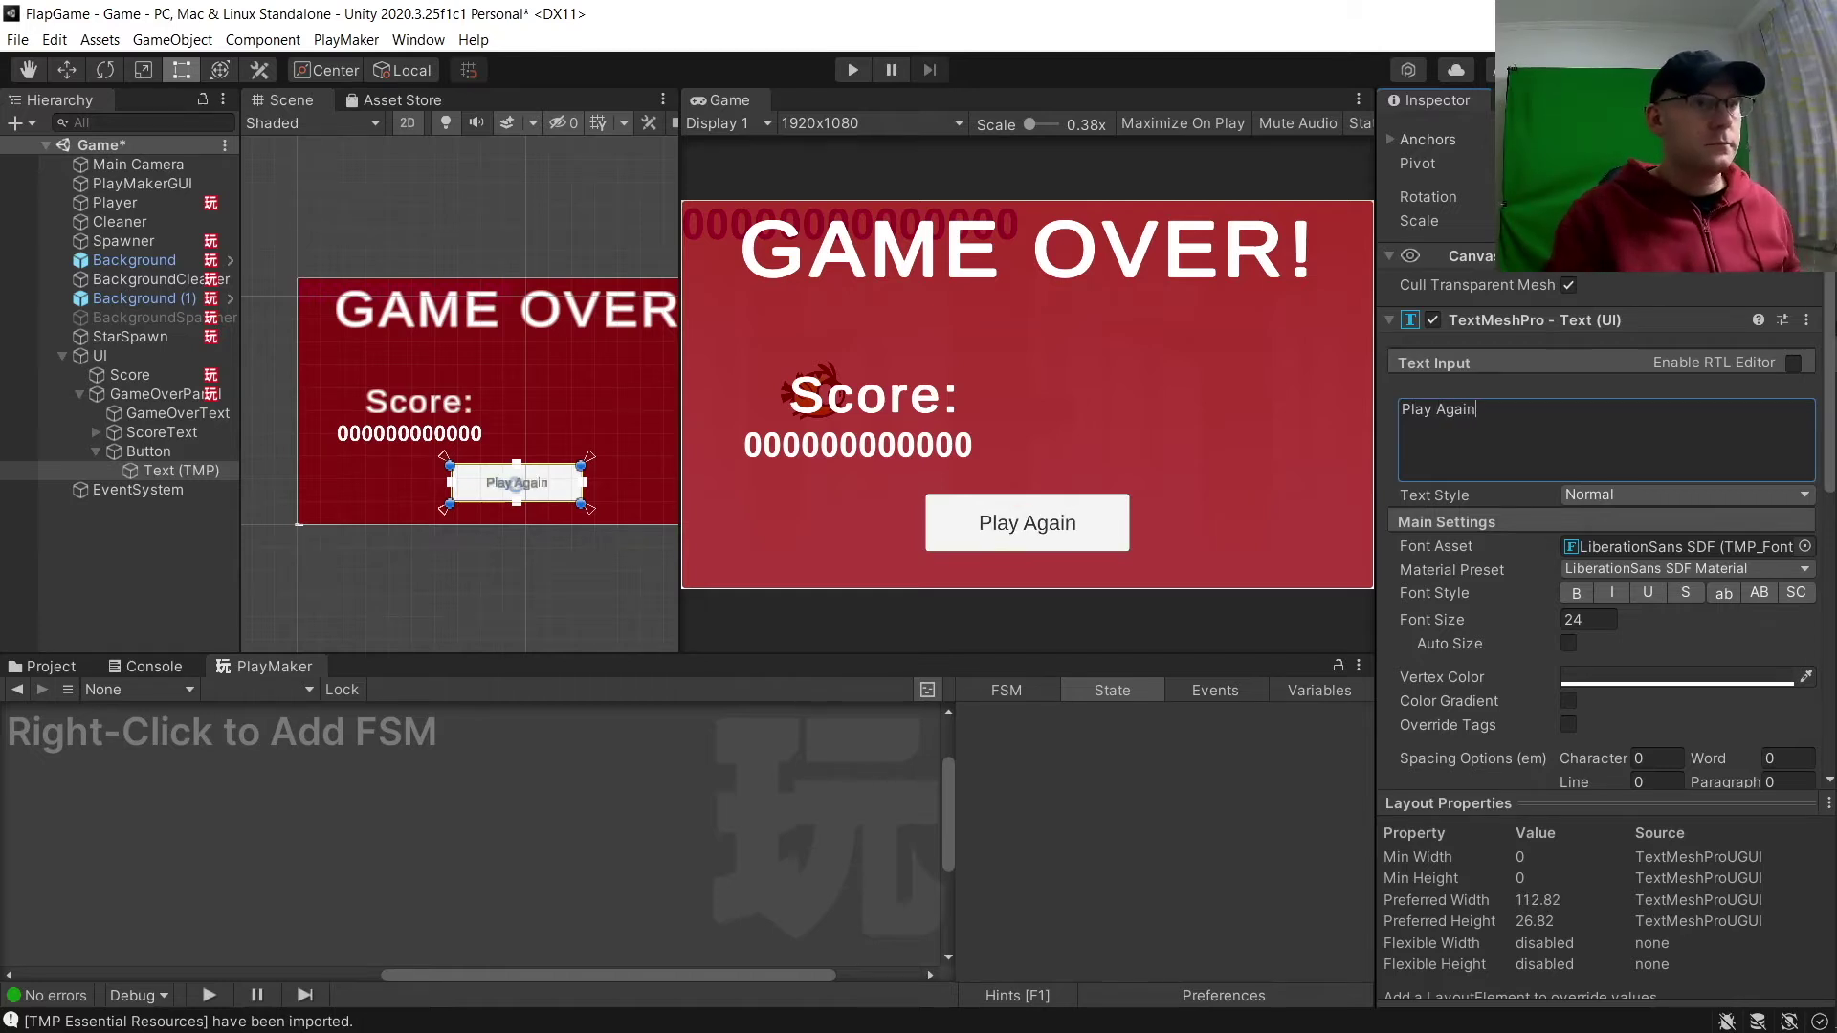
# Make the Play Again label bold with a font size of 43.
pyautogui.click(1593, 619)
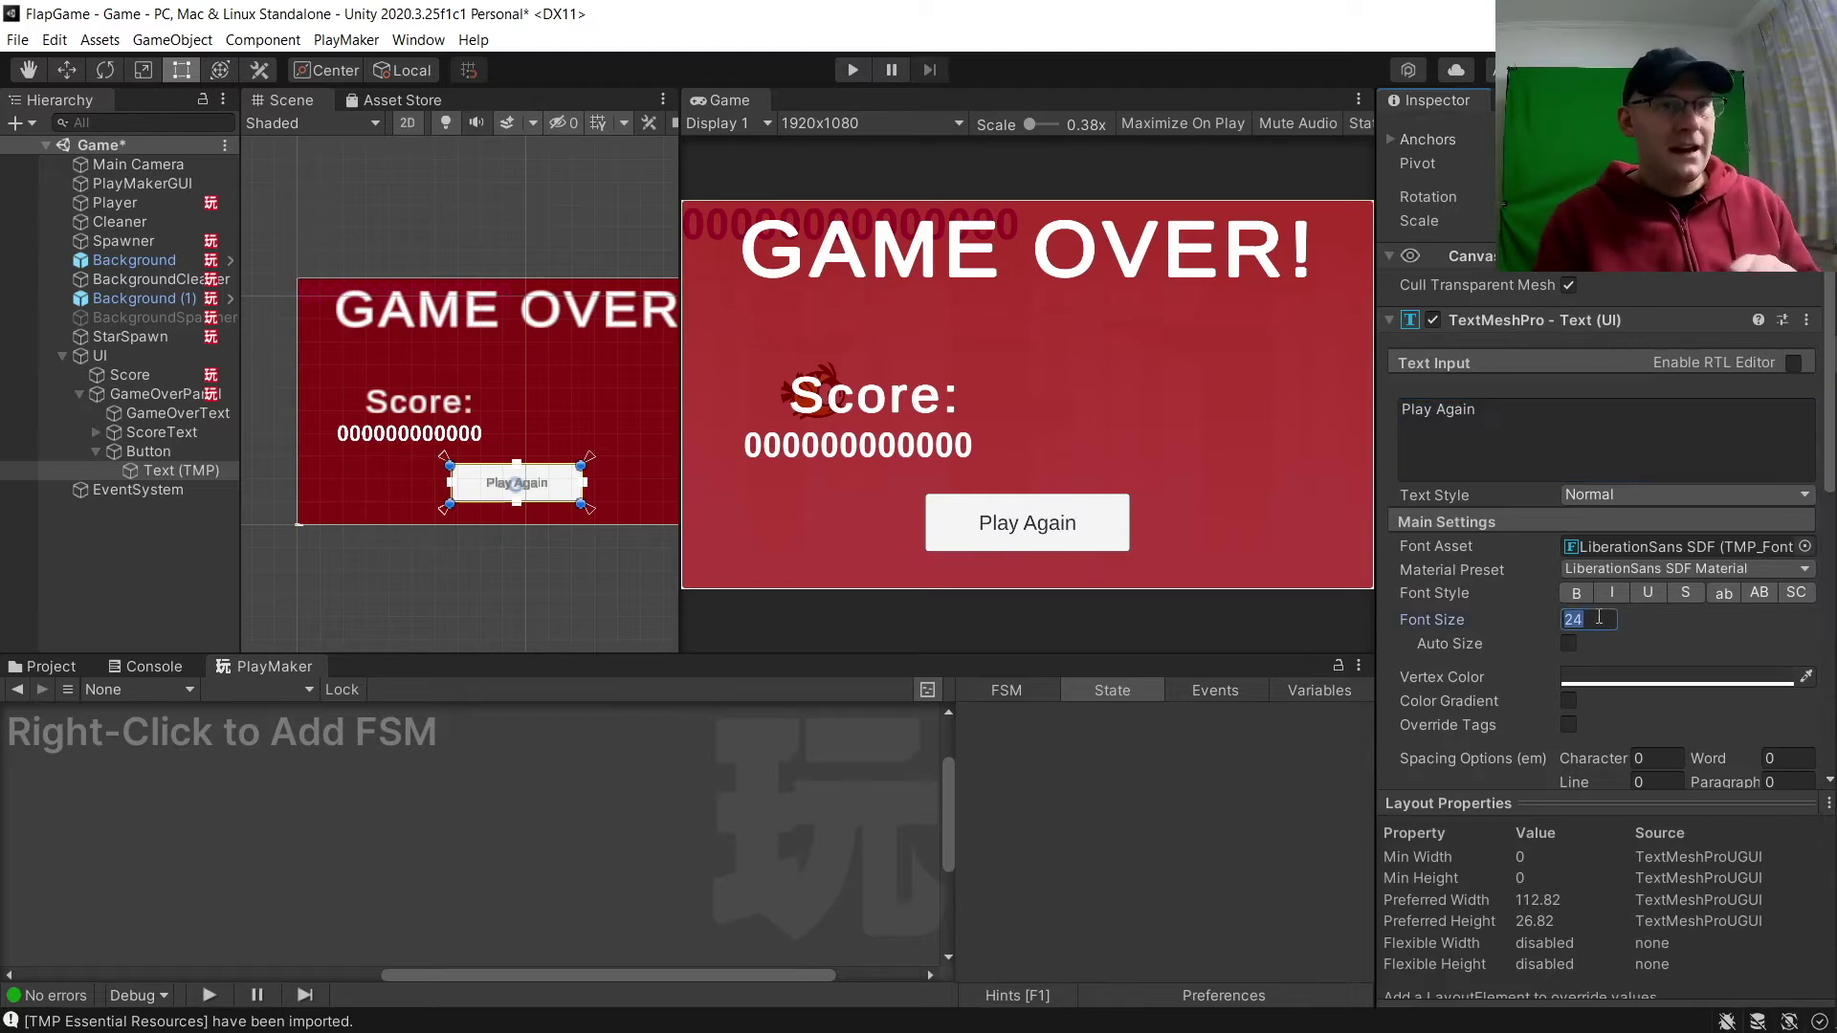
pyautogui.write('50')
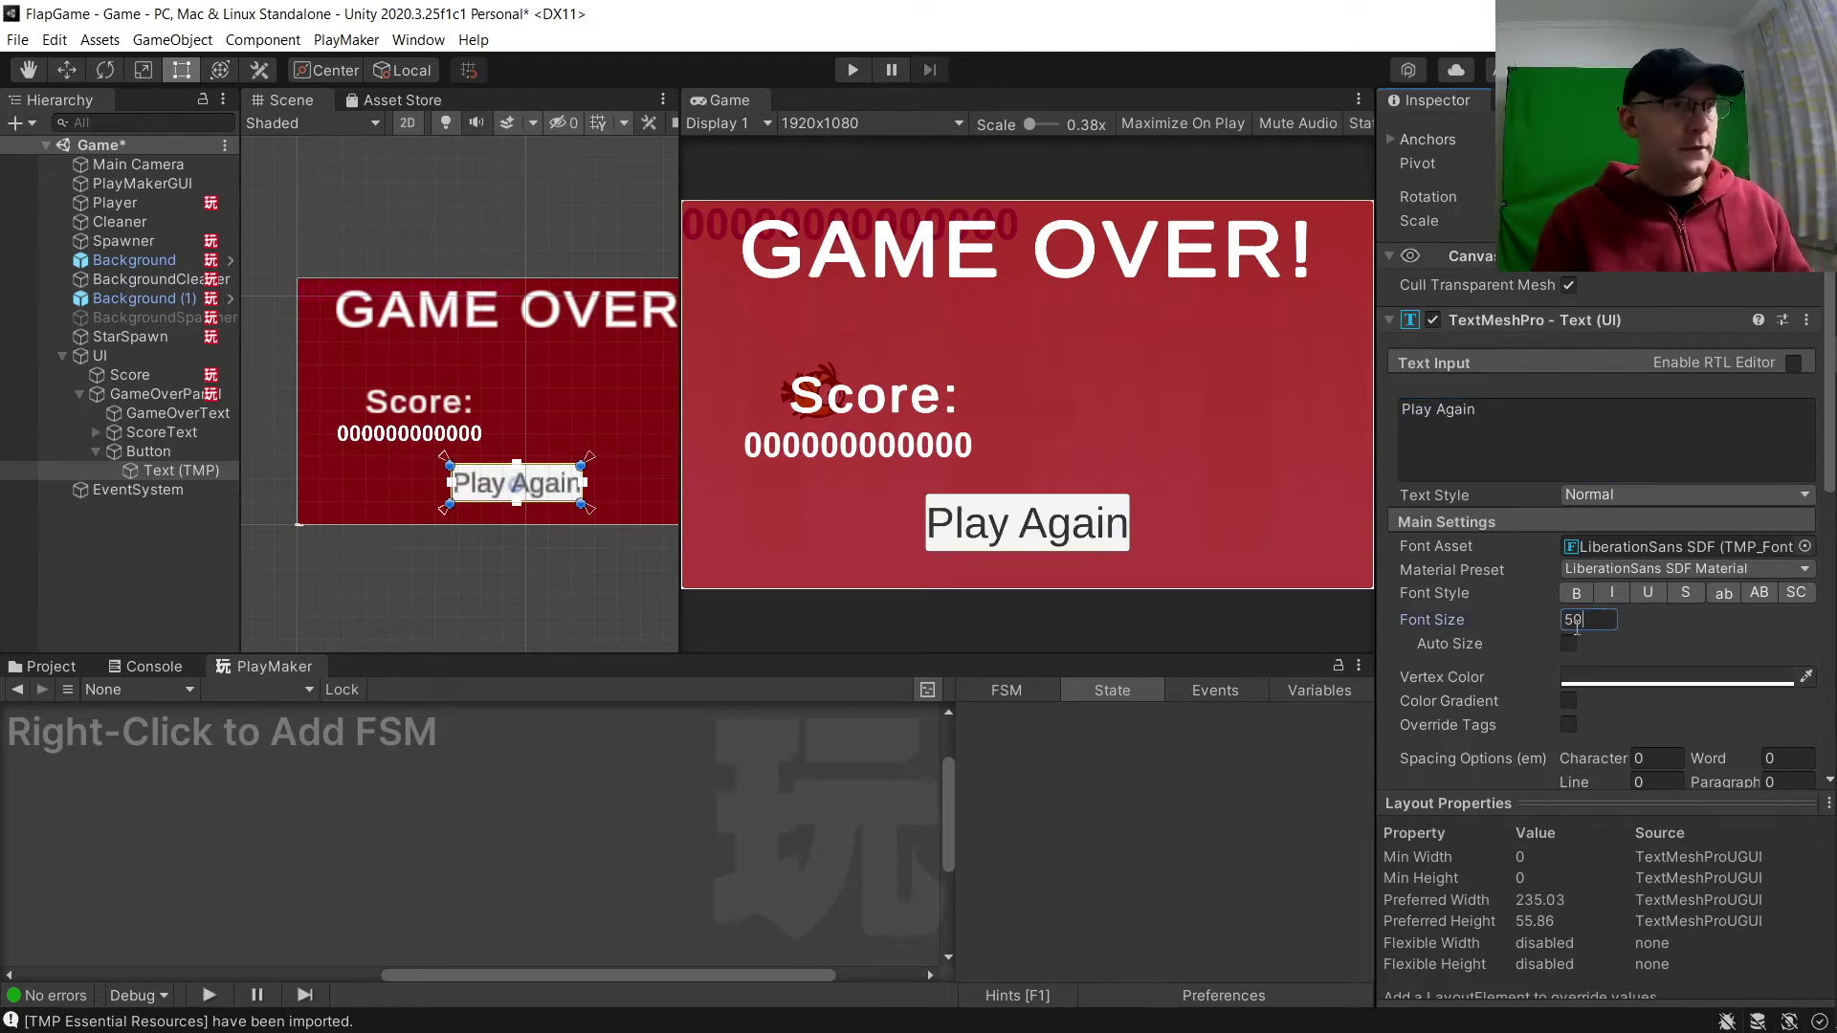
pyautogui.press('BackSpace')
pyautogui.press('BackSpace')
pyautogui.write('45')
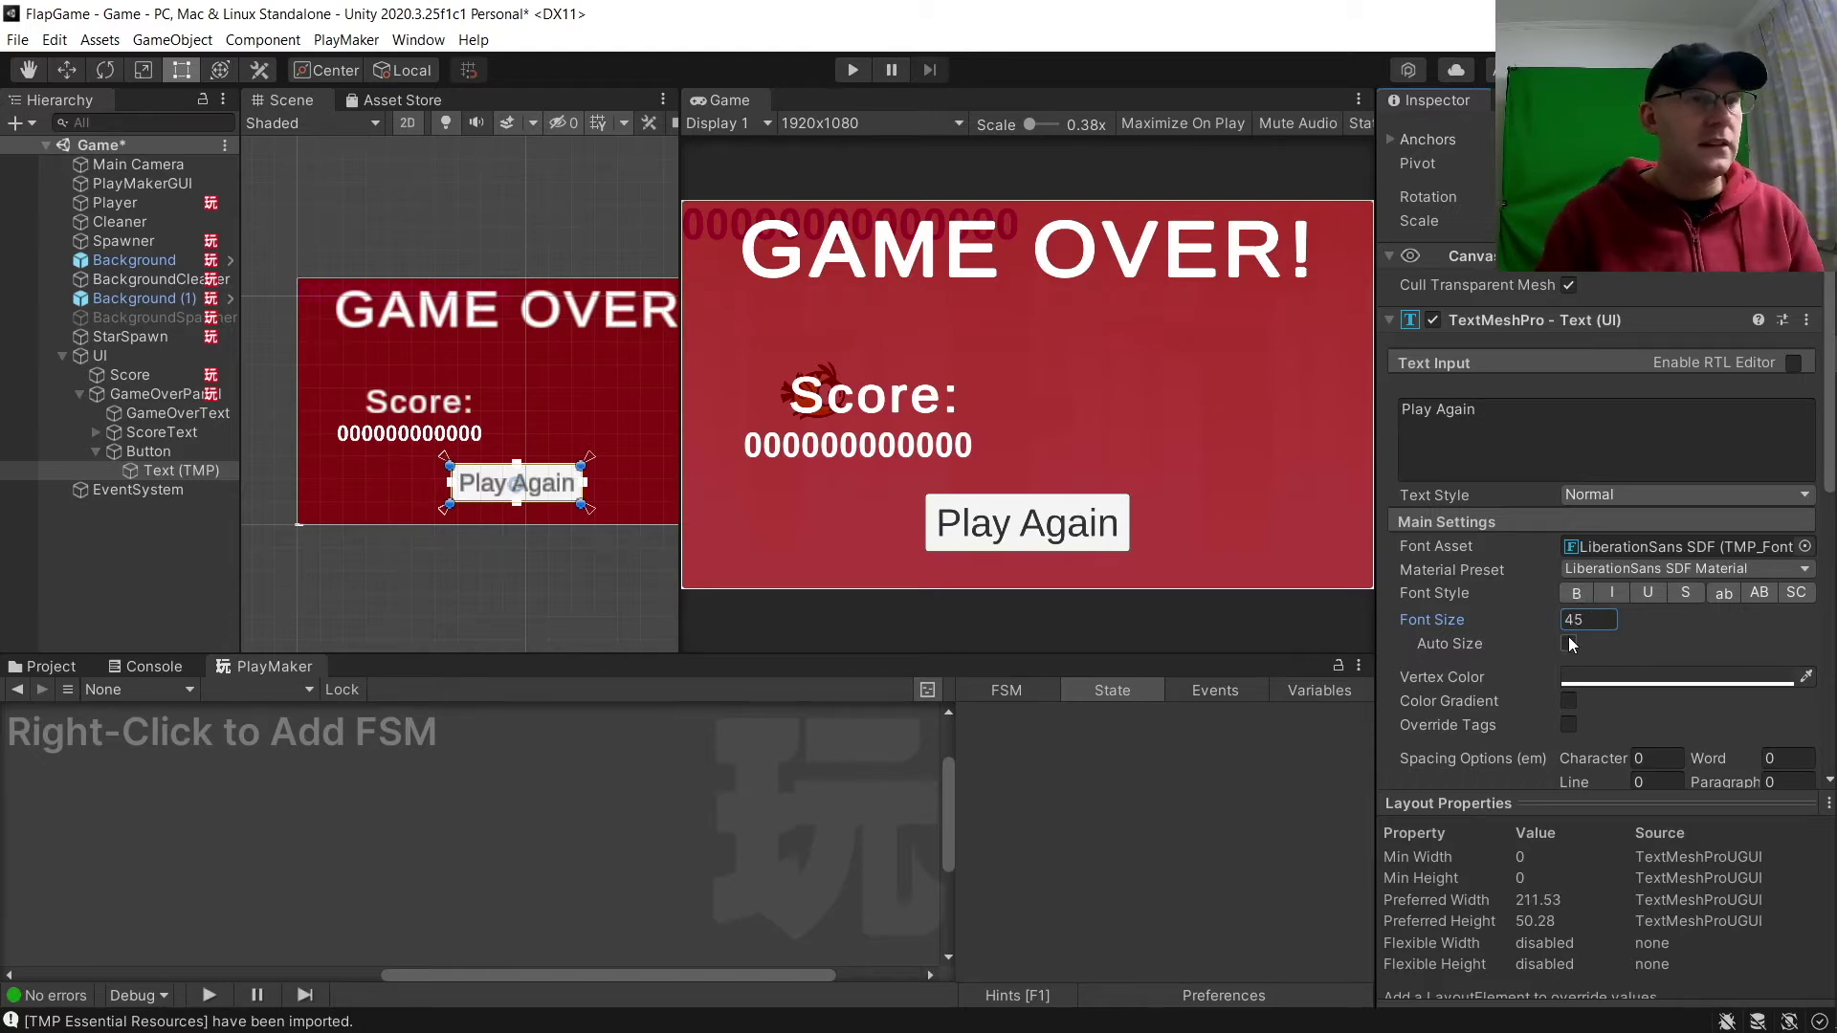
pyautogui.click(1570, 599)
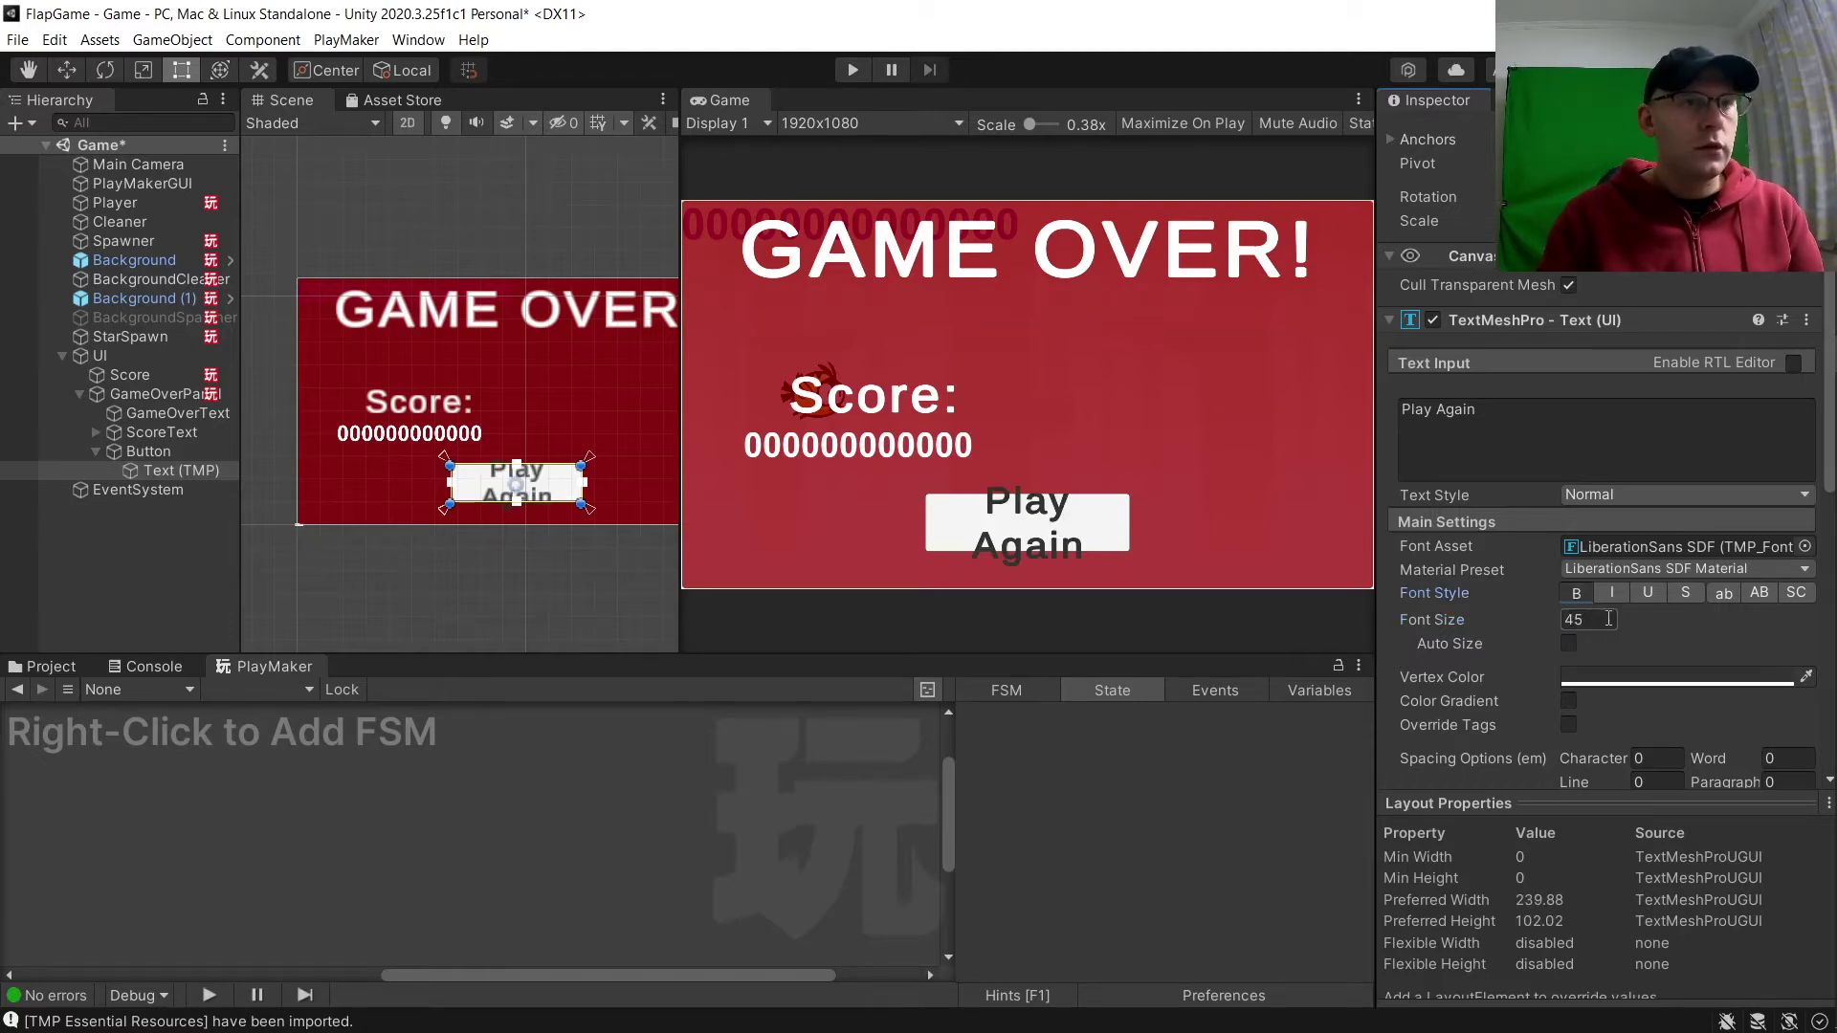
pyautogui.click(1592, 621)
pyautogui.write('43')
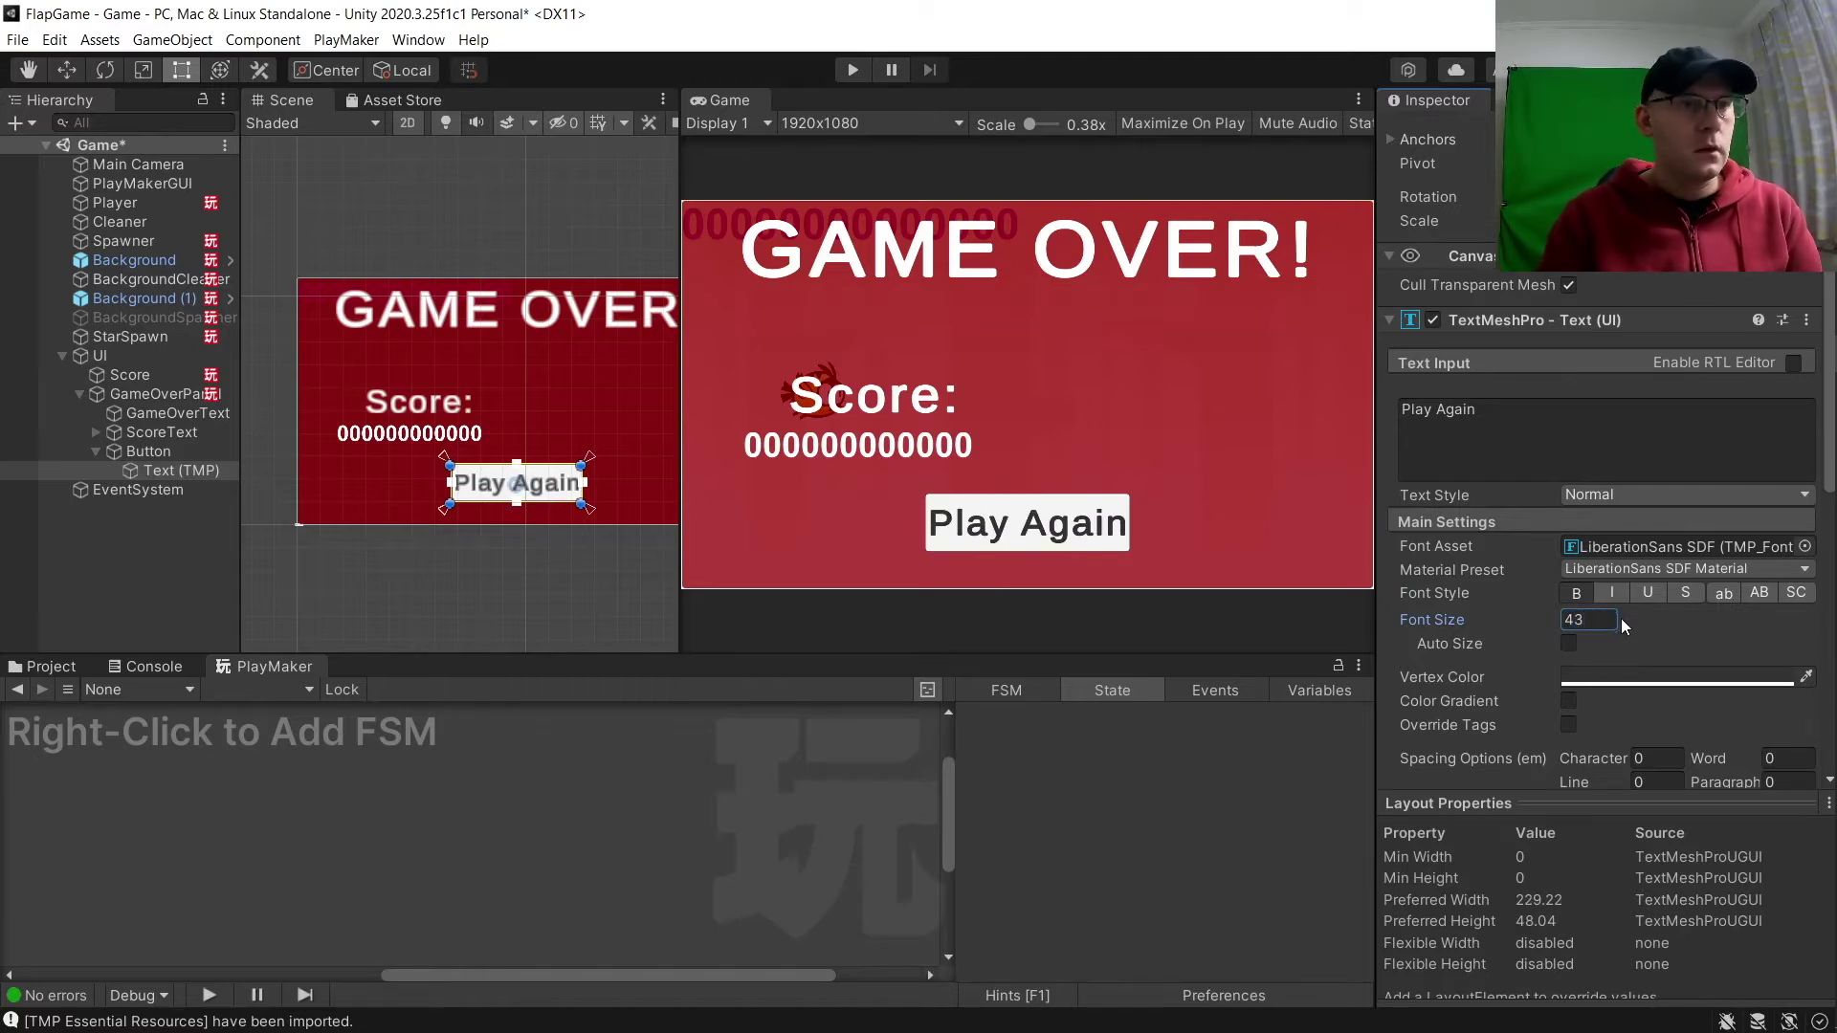
pyautogui.scroll(-5, 1617, 622)
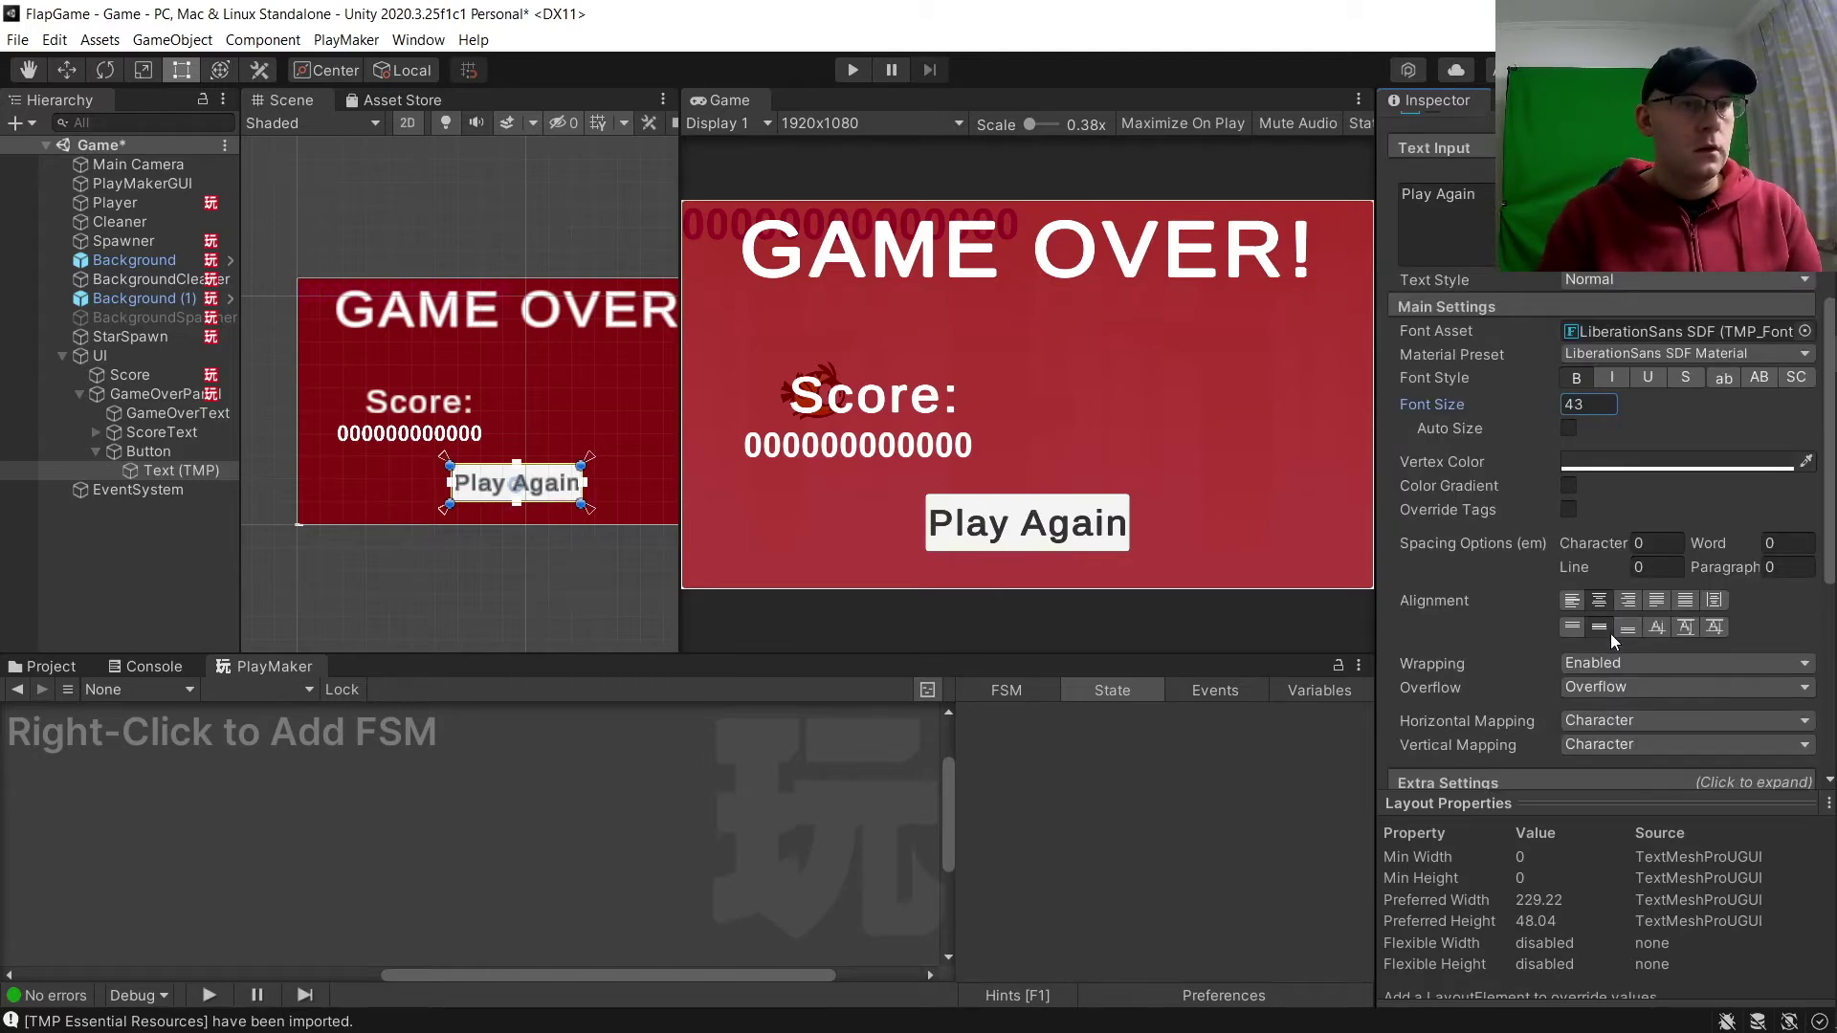
# Select the Play Again button object and collapse it in the hierarchy.
pyautogui.click(539, 439)
pyautogui.click(525, 470)
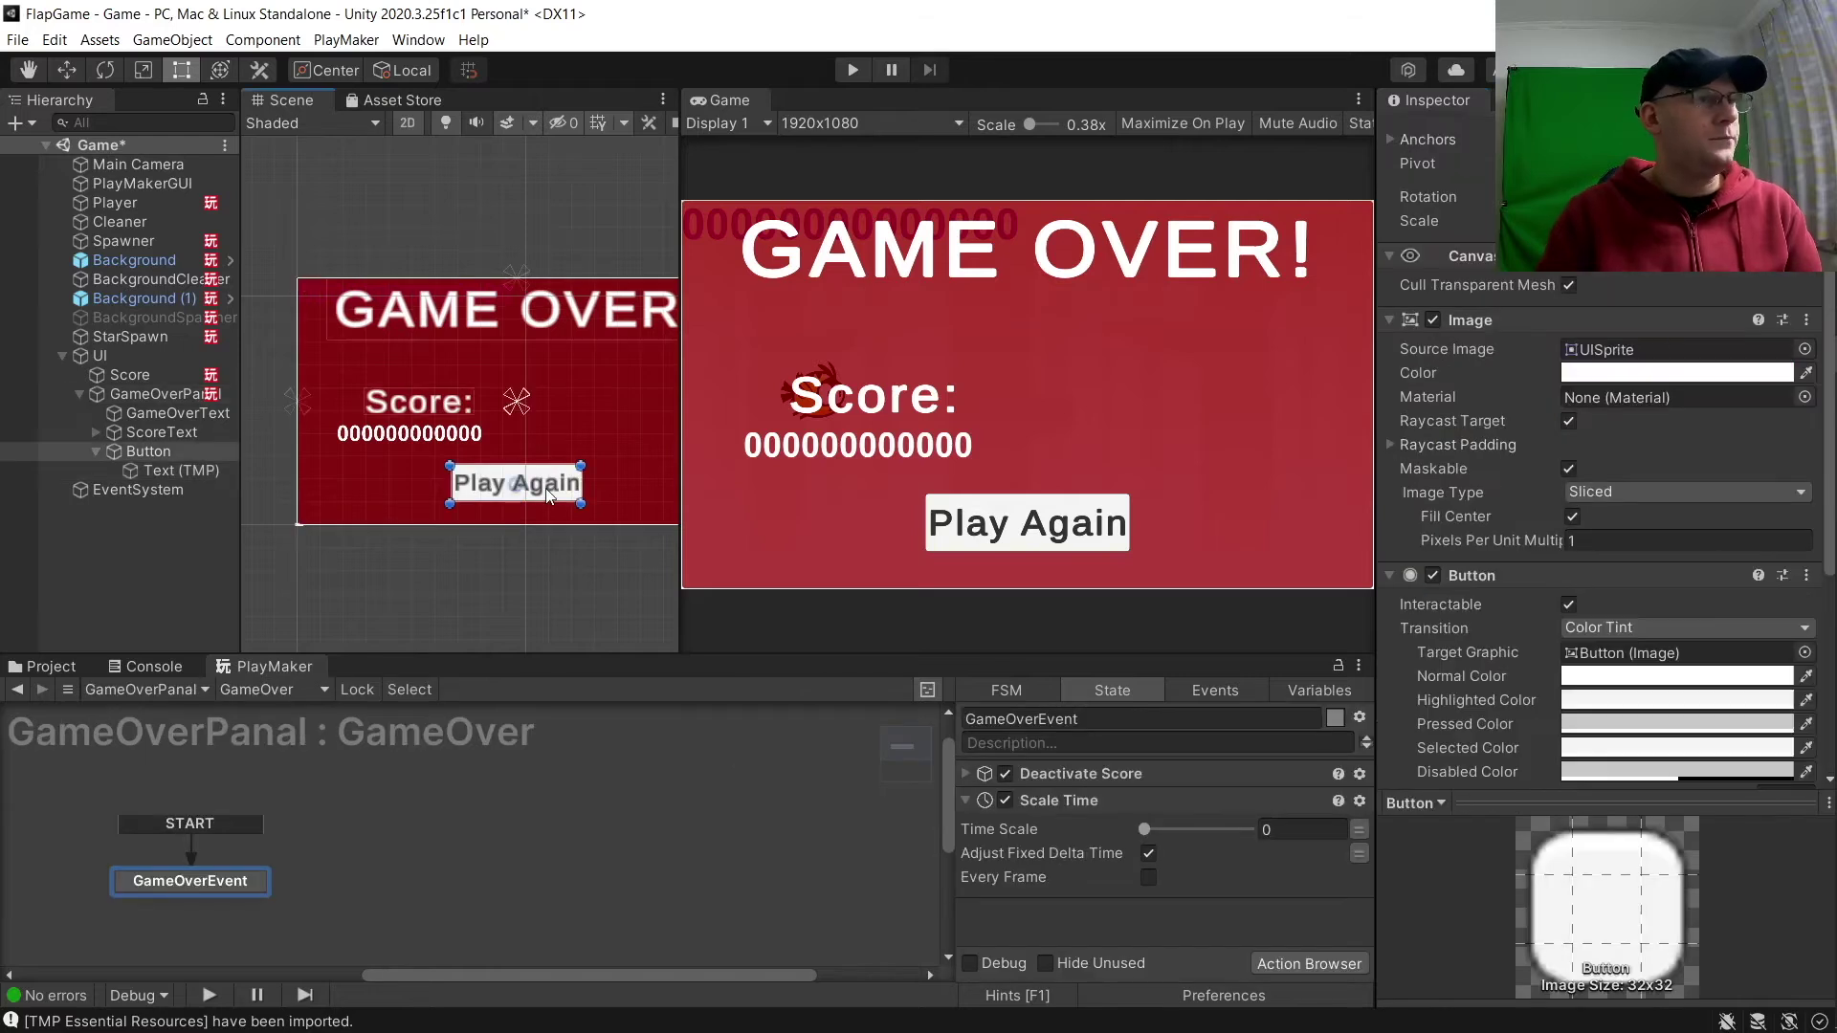
pyautogui.click(96, 450)
pyautogui.click(153, 452)
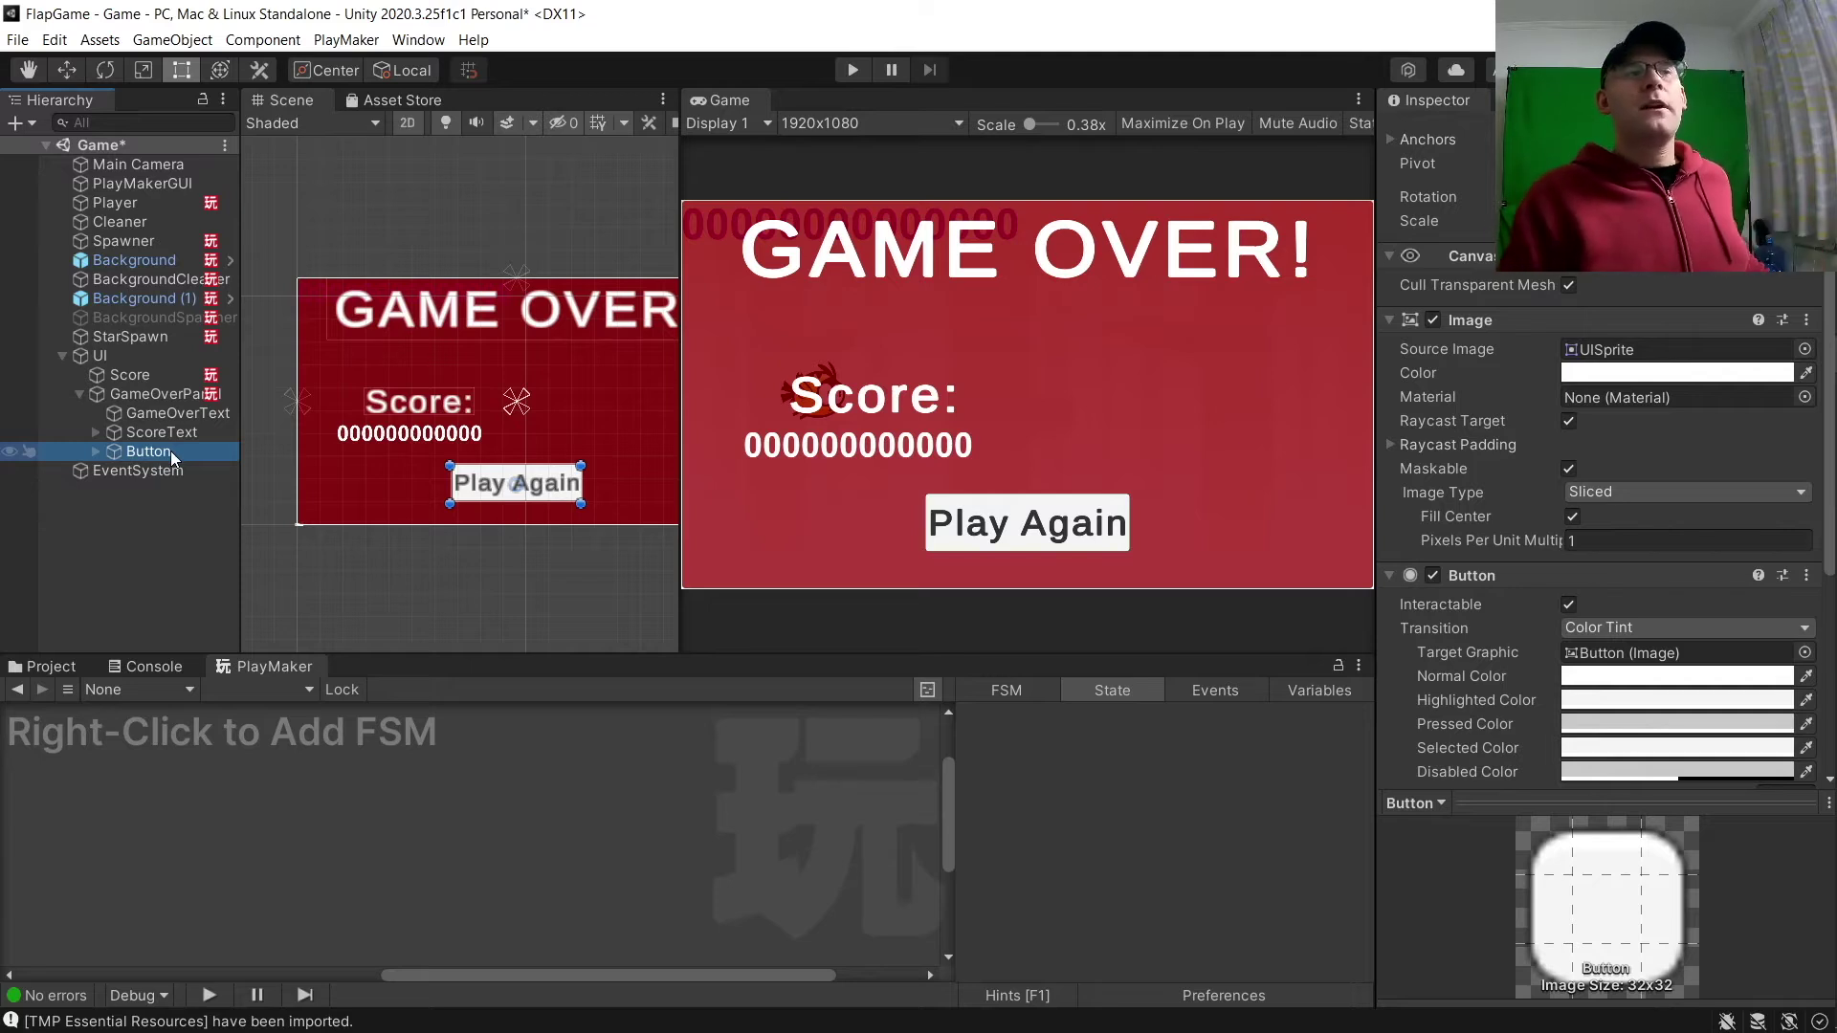
# Duplicate ScoreText and move the copy horizontally to the right half of the game over panel, level with the original.
pyautogui.click(190, 430)
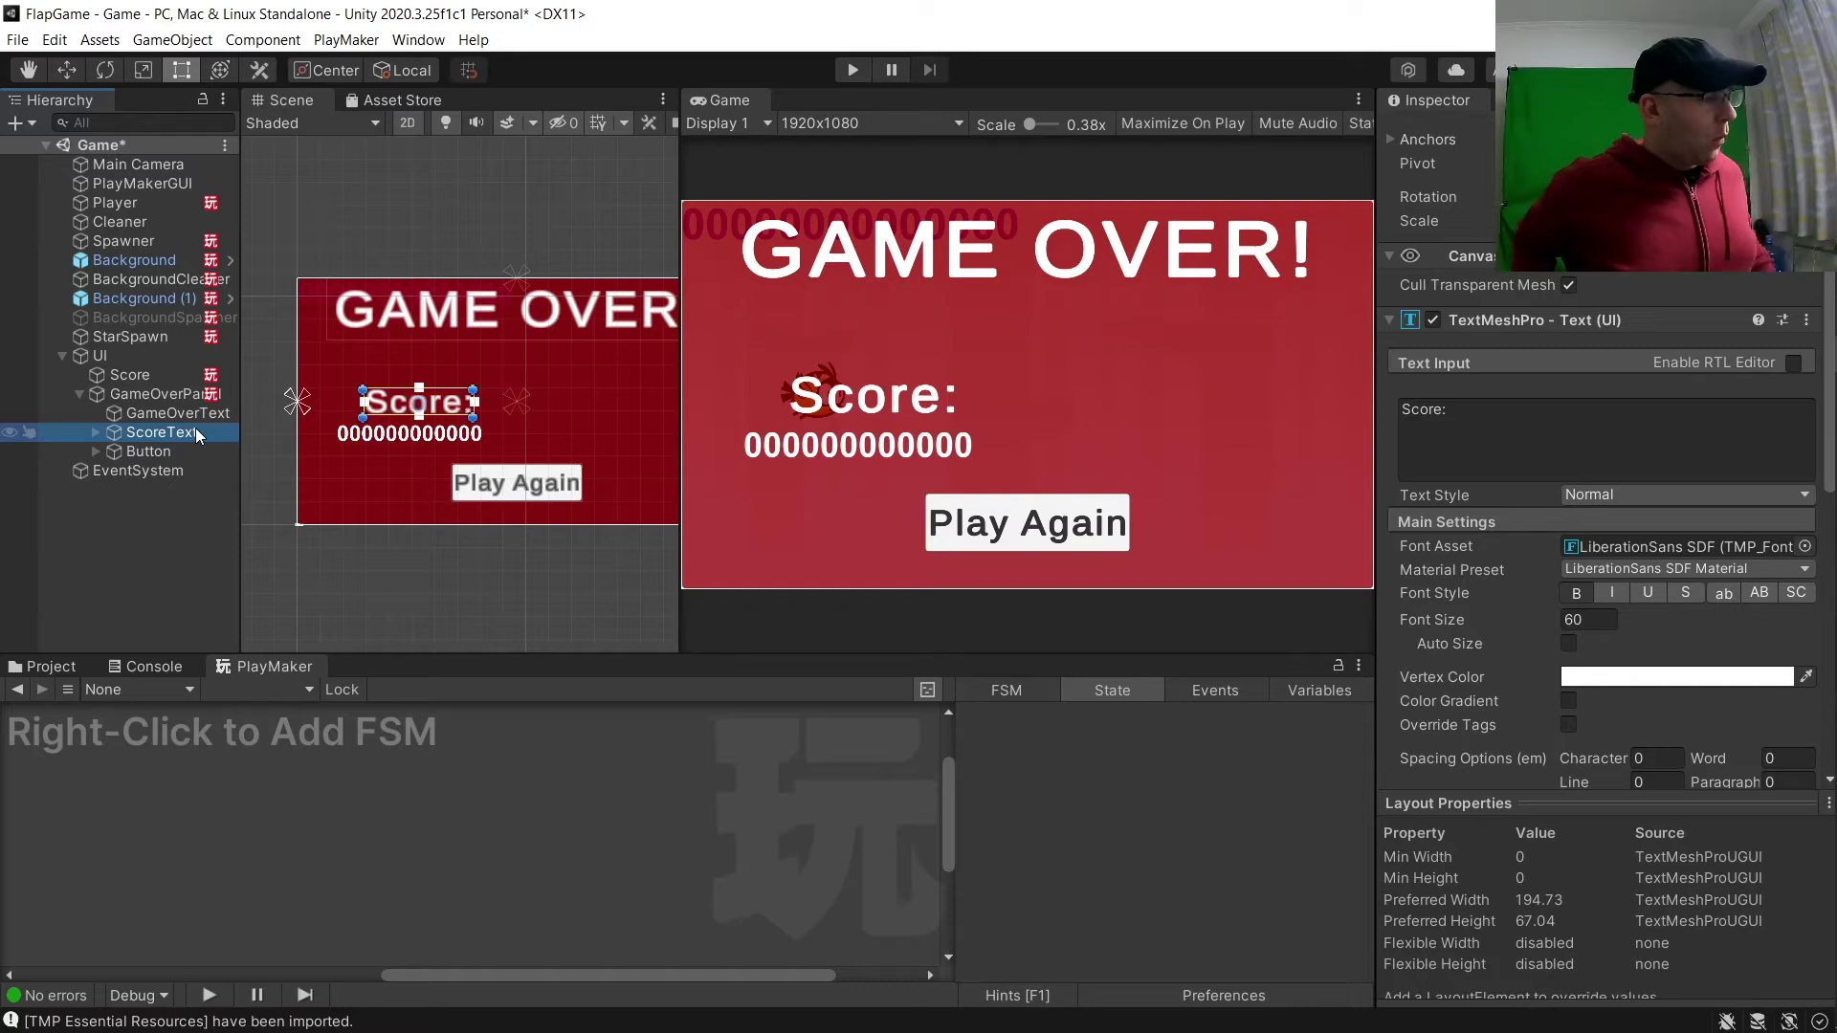
pyautogui.hotkey('ctrl', 'd')
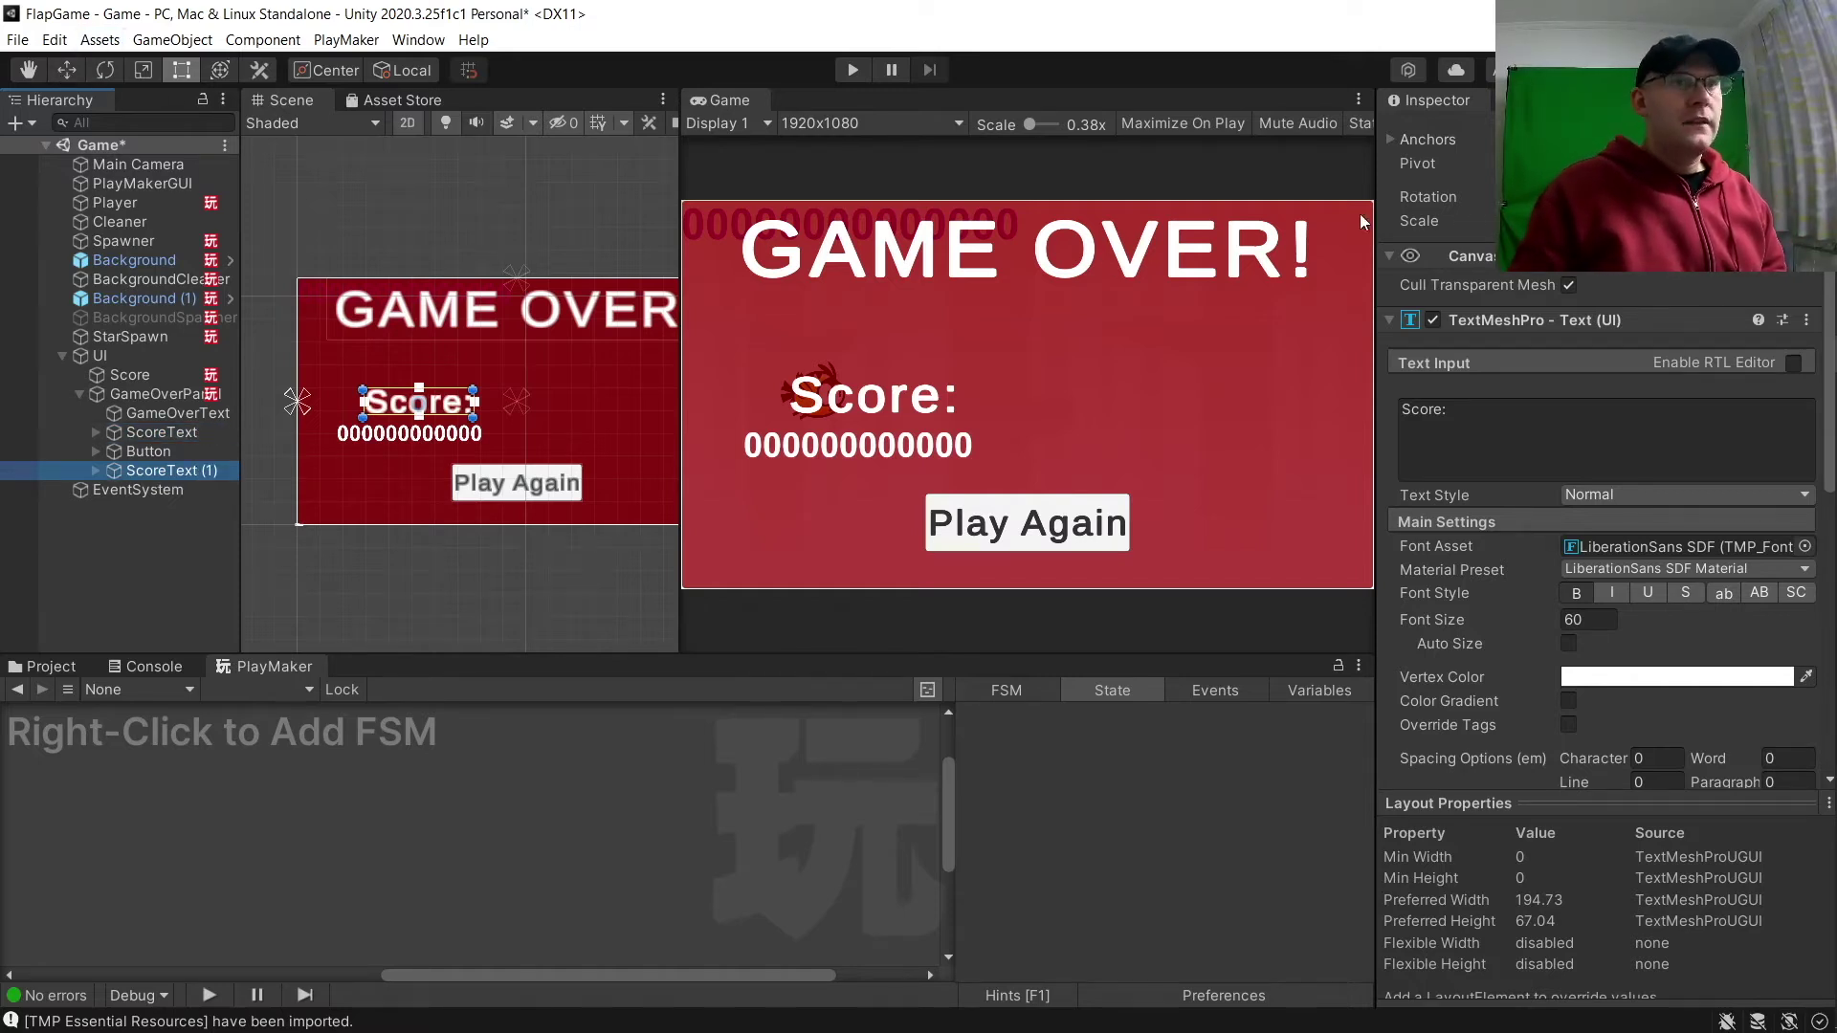
pyautogui.click(63, 71)
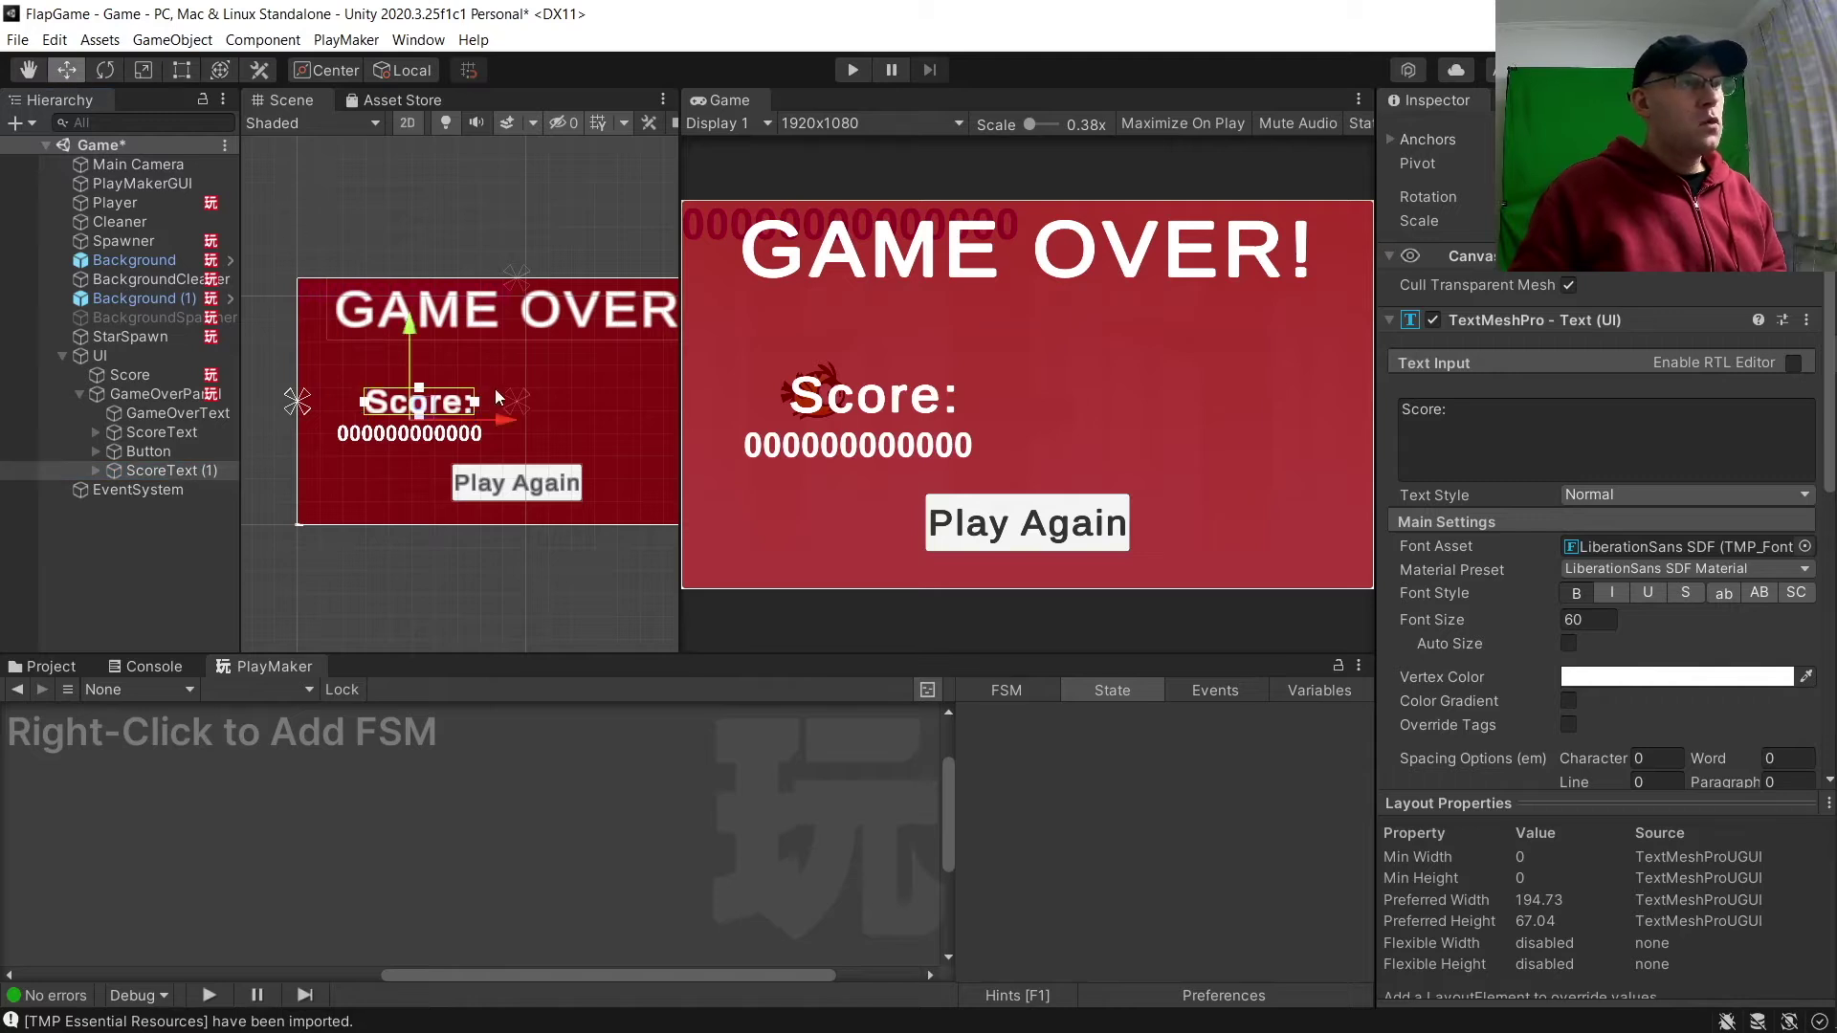
pyautogui.moveTo(421, 403); pyautogui.dragTo(735, 425)
pyautogui.scroll(-1, 570, 440)
pyautogui.moveTo(570, 440); pyautogui.dragTo(473, 447, button='middle')
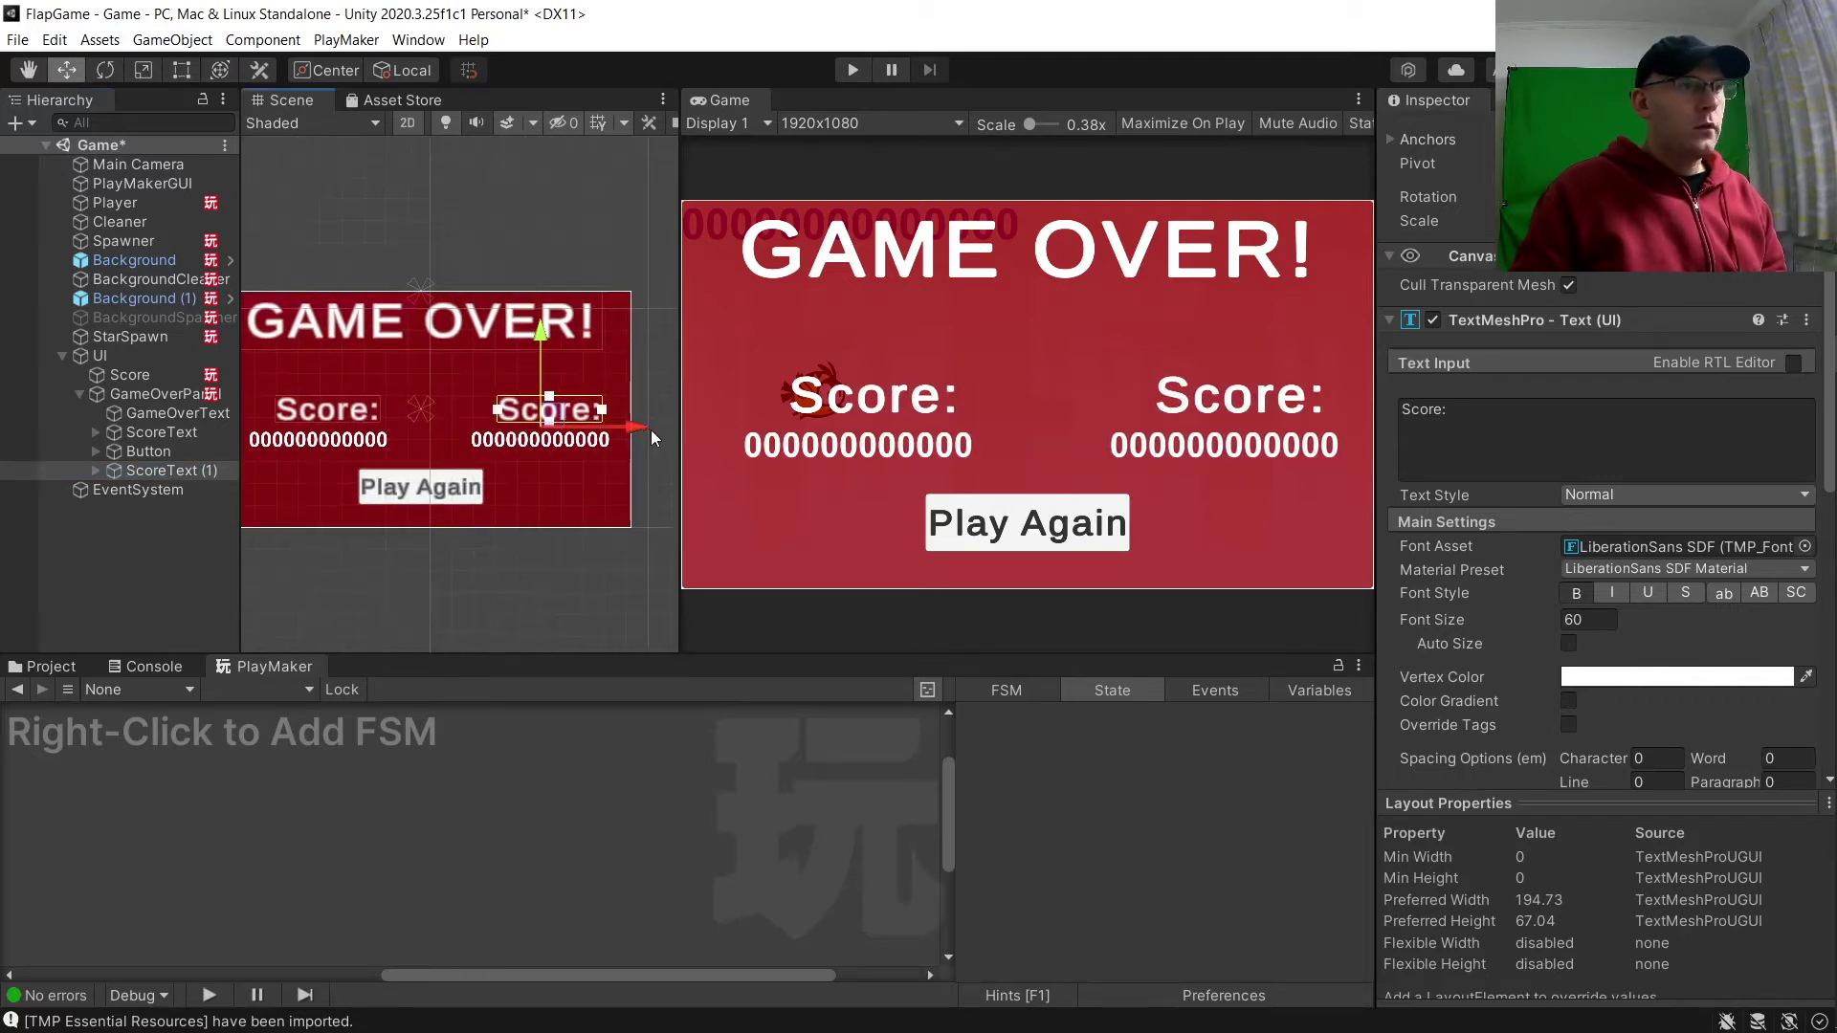
pyautogui.moveTo(639, 425); pyautogui.dragTo(628, 425)
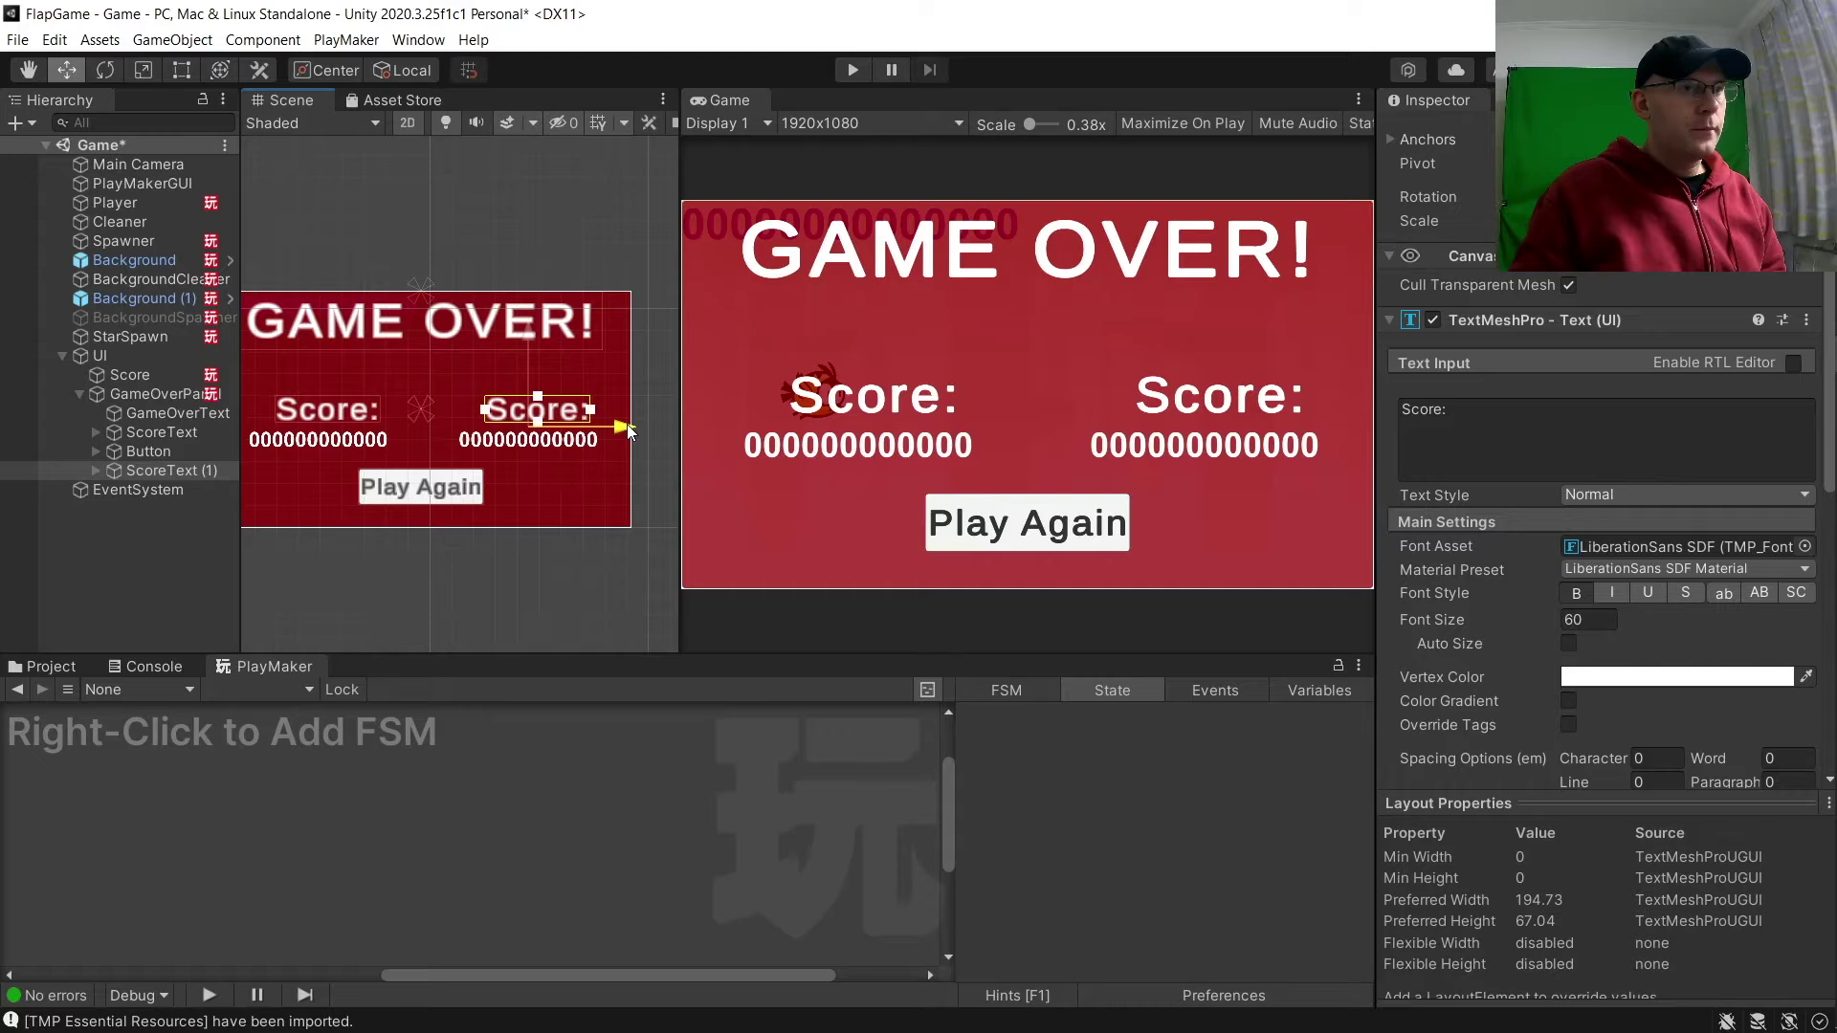
# Compare the ScoreNumber texts beneath the original and the duplicated Score labels.
pyautogui.click(536, 441)
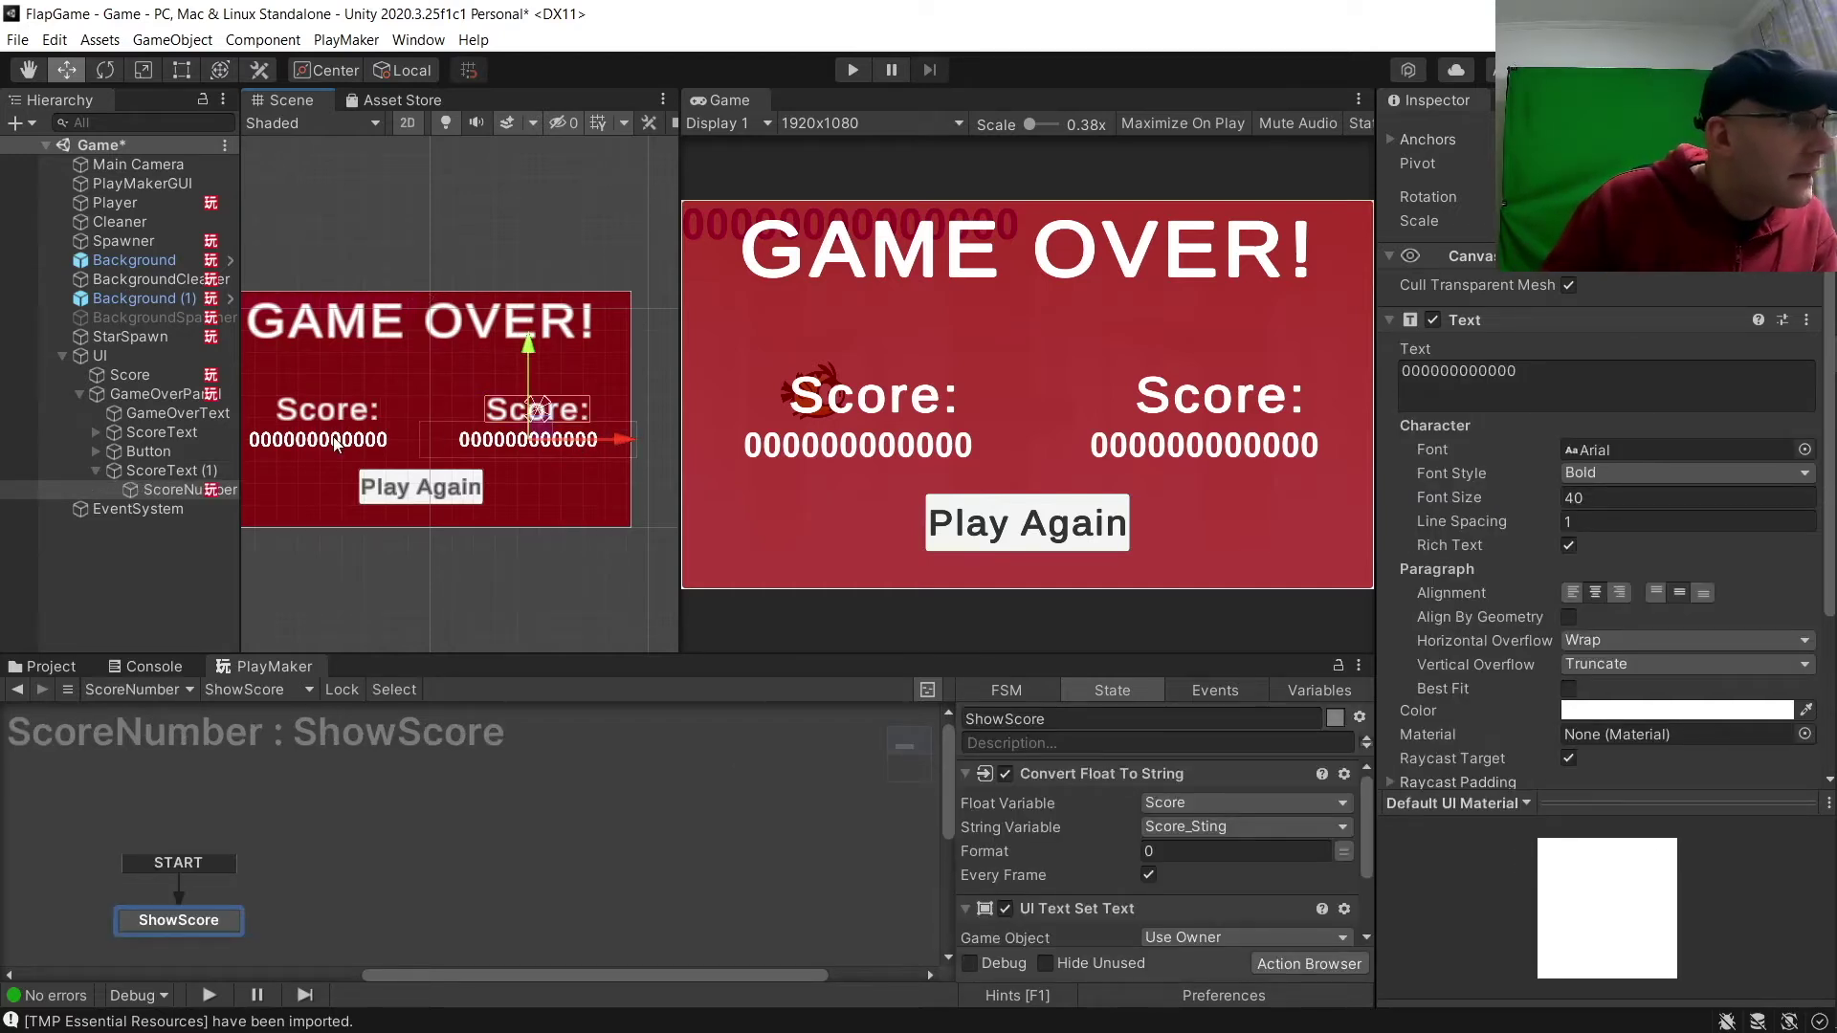
pyautogui.click(335, 442)
pyautogui.click(541, 442)
pyautogui.scroll(2, 548, 440)
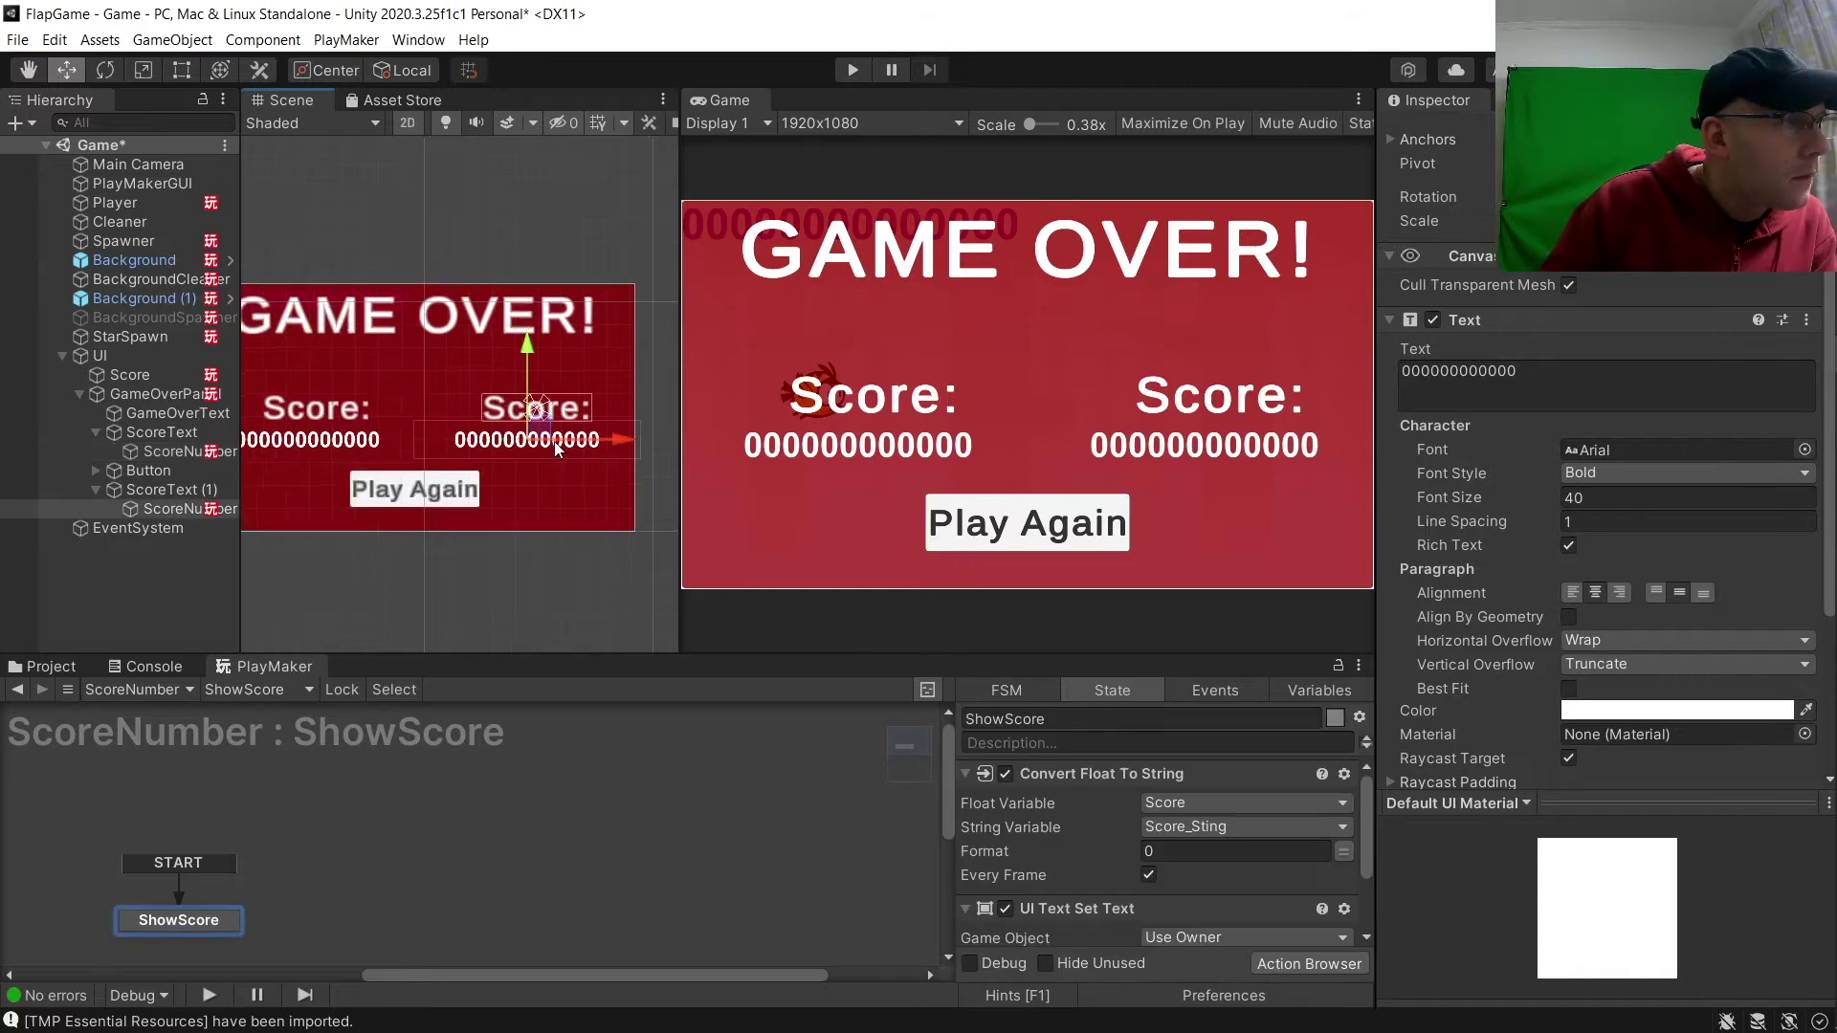
pyautogui.click(323, 444)
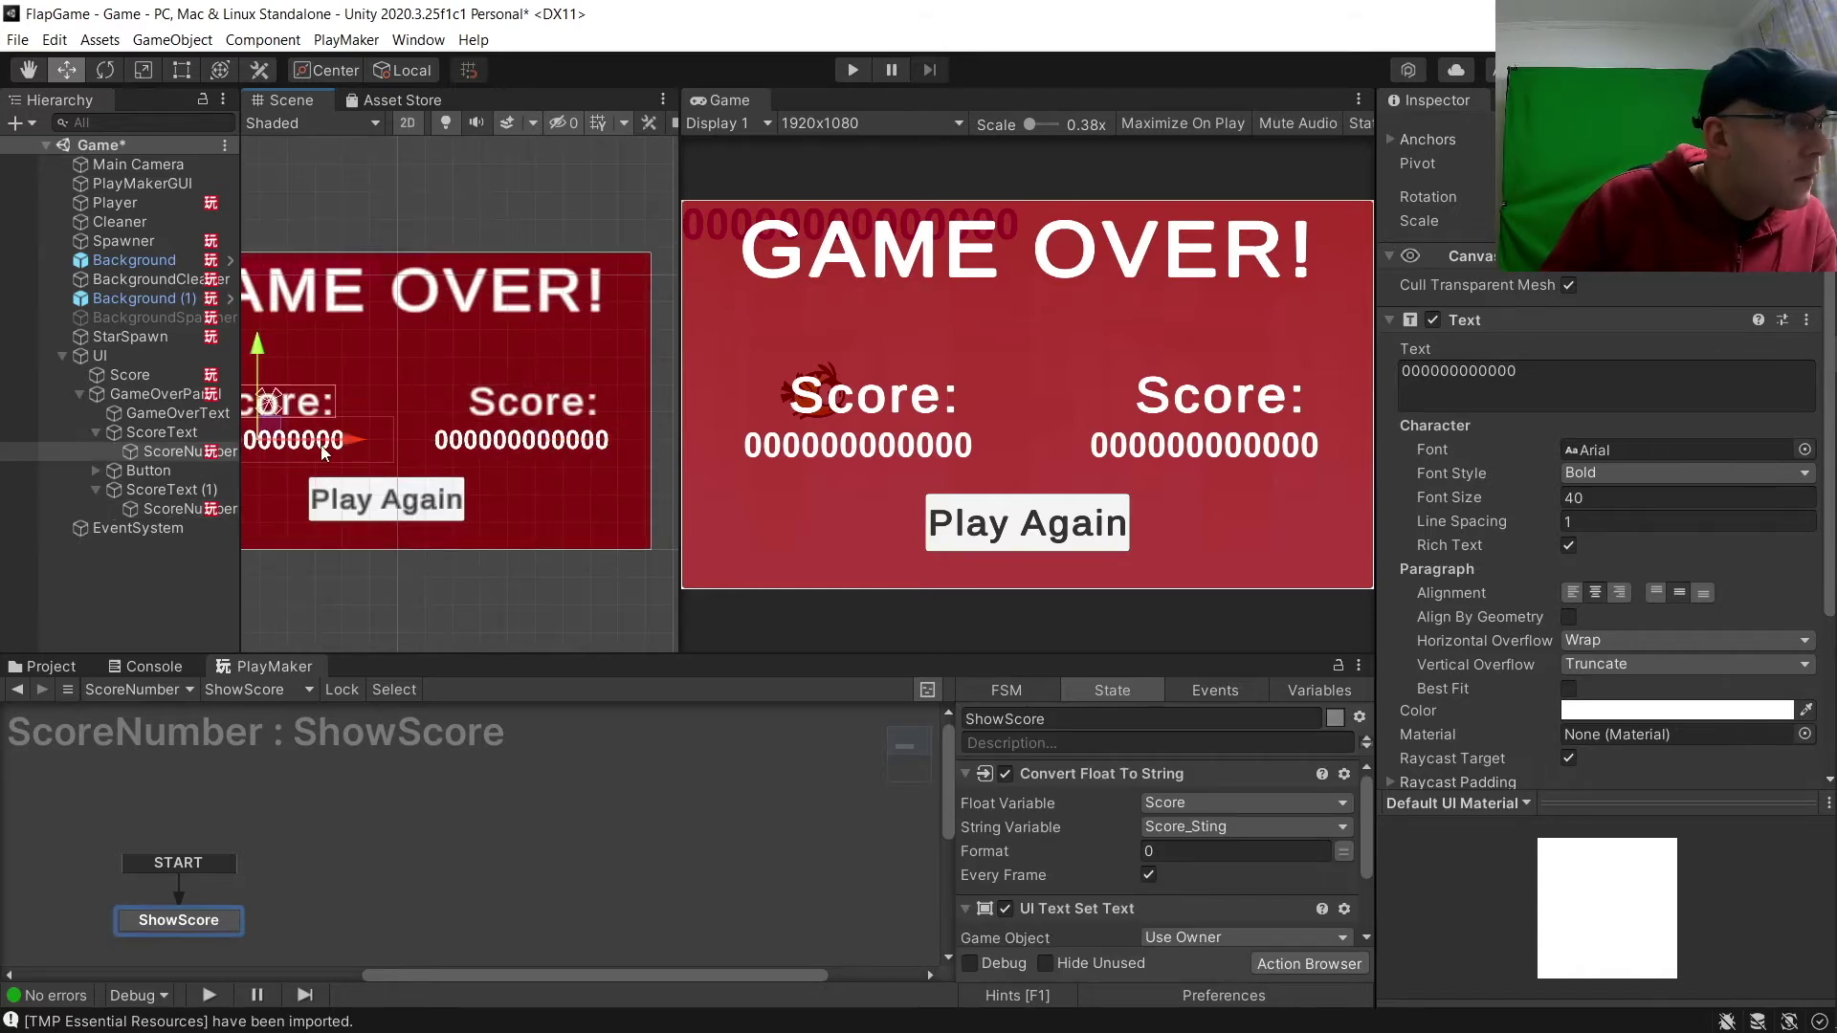
pyautogui.moveTo(323, 446); pyautogui.dragTo(421, 452, button='middle')
pyautogui.click(530, 449)
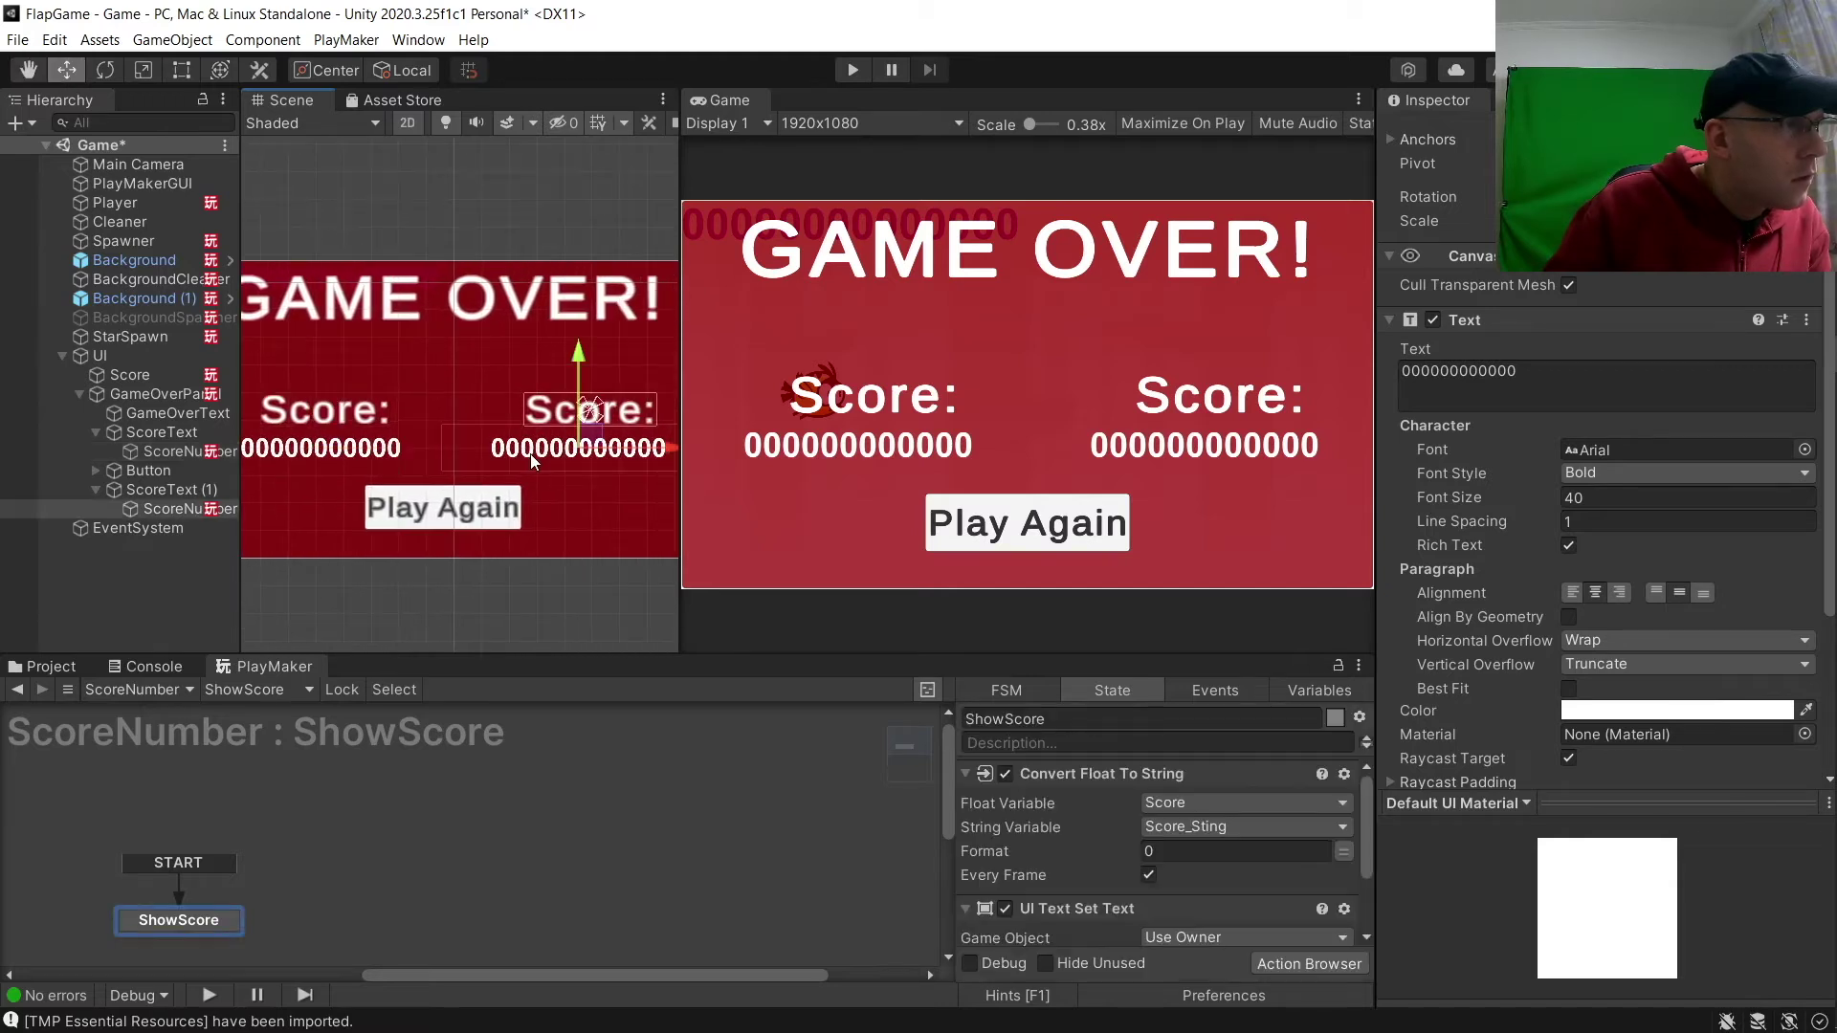
# Nudge the duplicated ScoreNumber text right, then narrow its box and slightly widen the original ScoreNumber box from their right edges.
pyautogui.moveTo(655, 440); pyautogui.dragTo(564, 440, button='middle')
pyautogui.moveTo(599, 447); pyautogui.dragTo(613, 449)
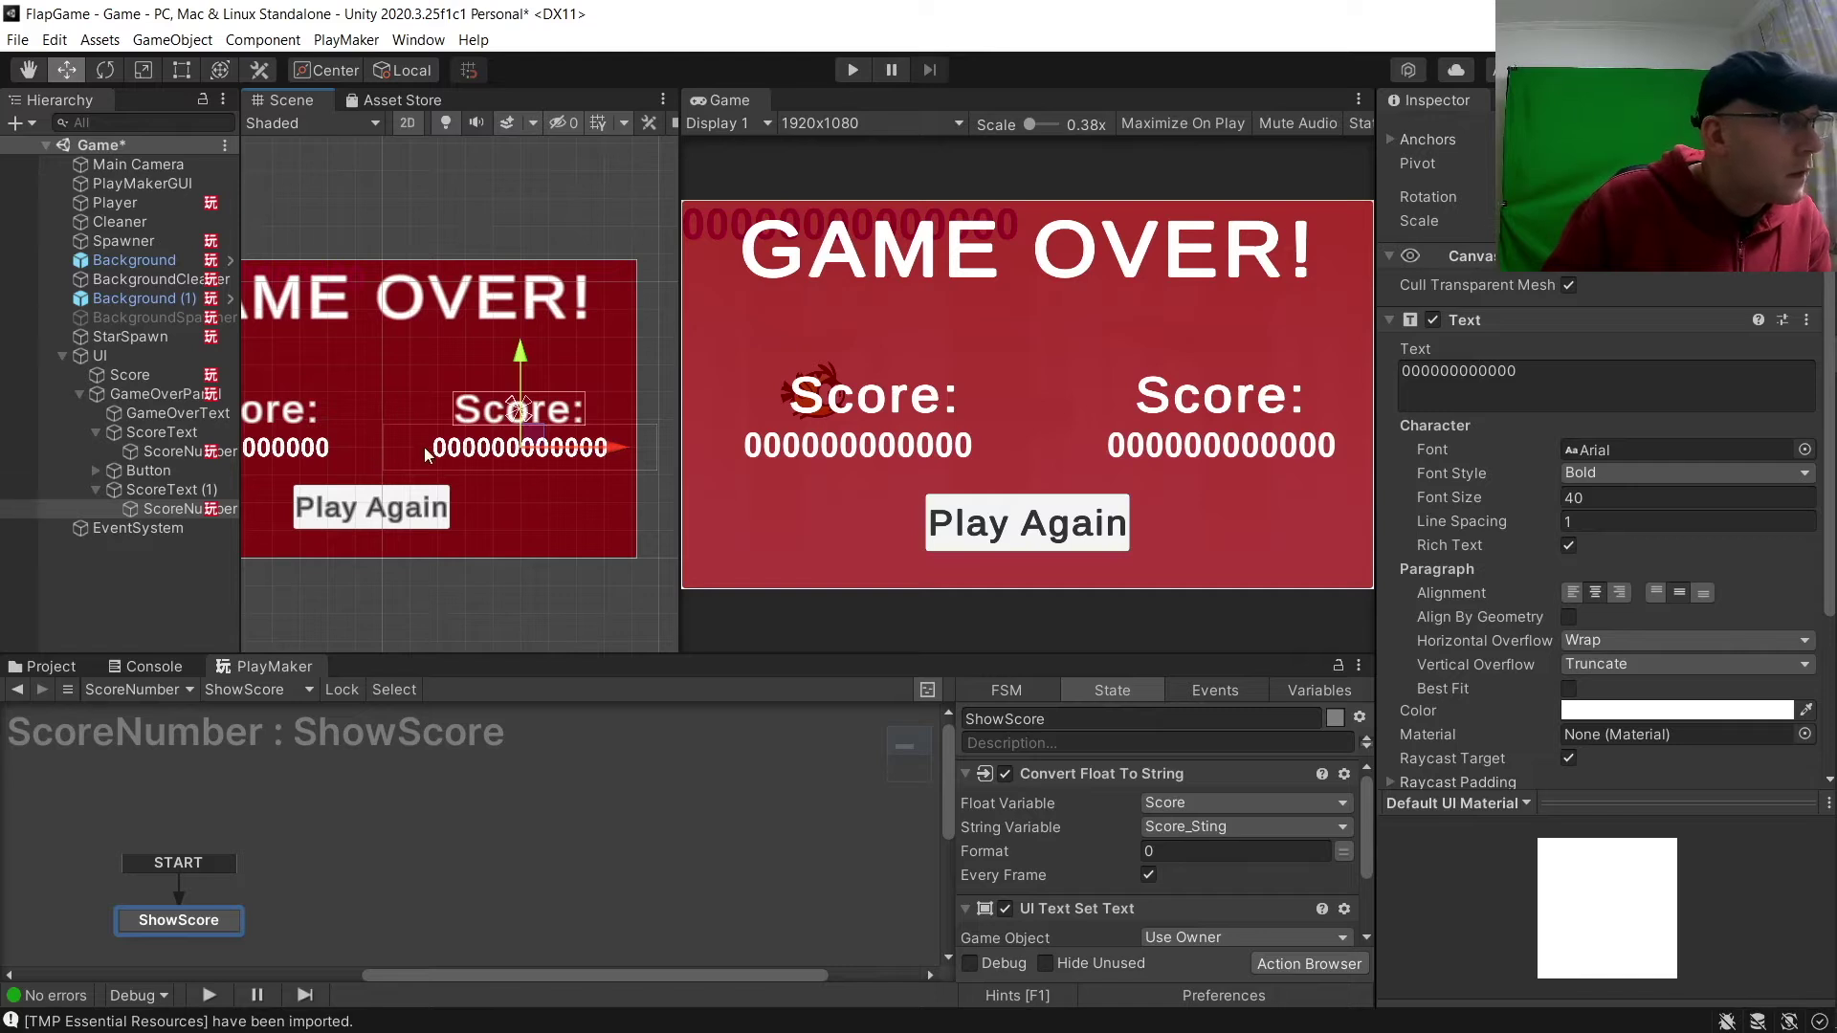
pyautogui.click(195, 70)
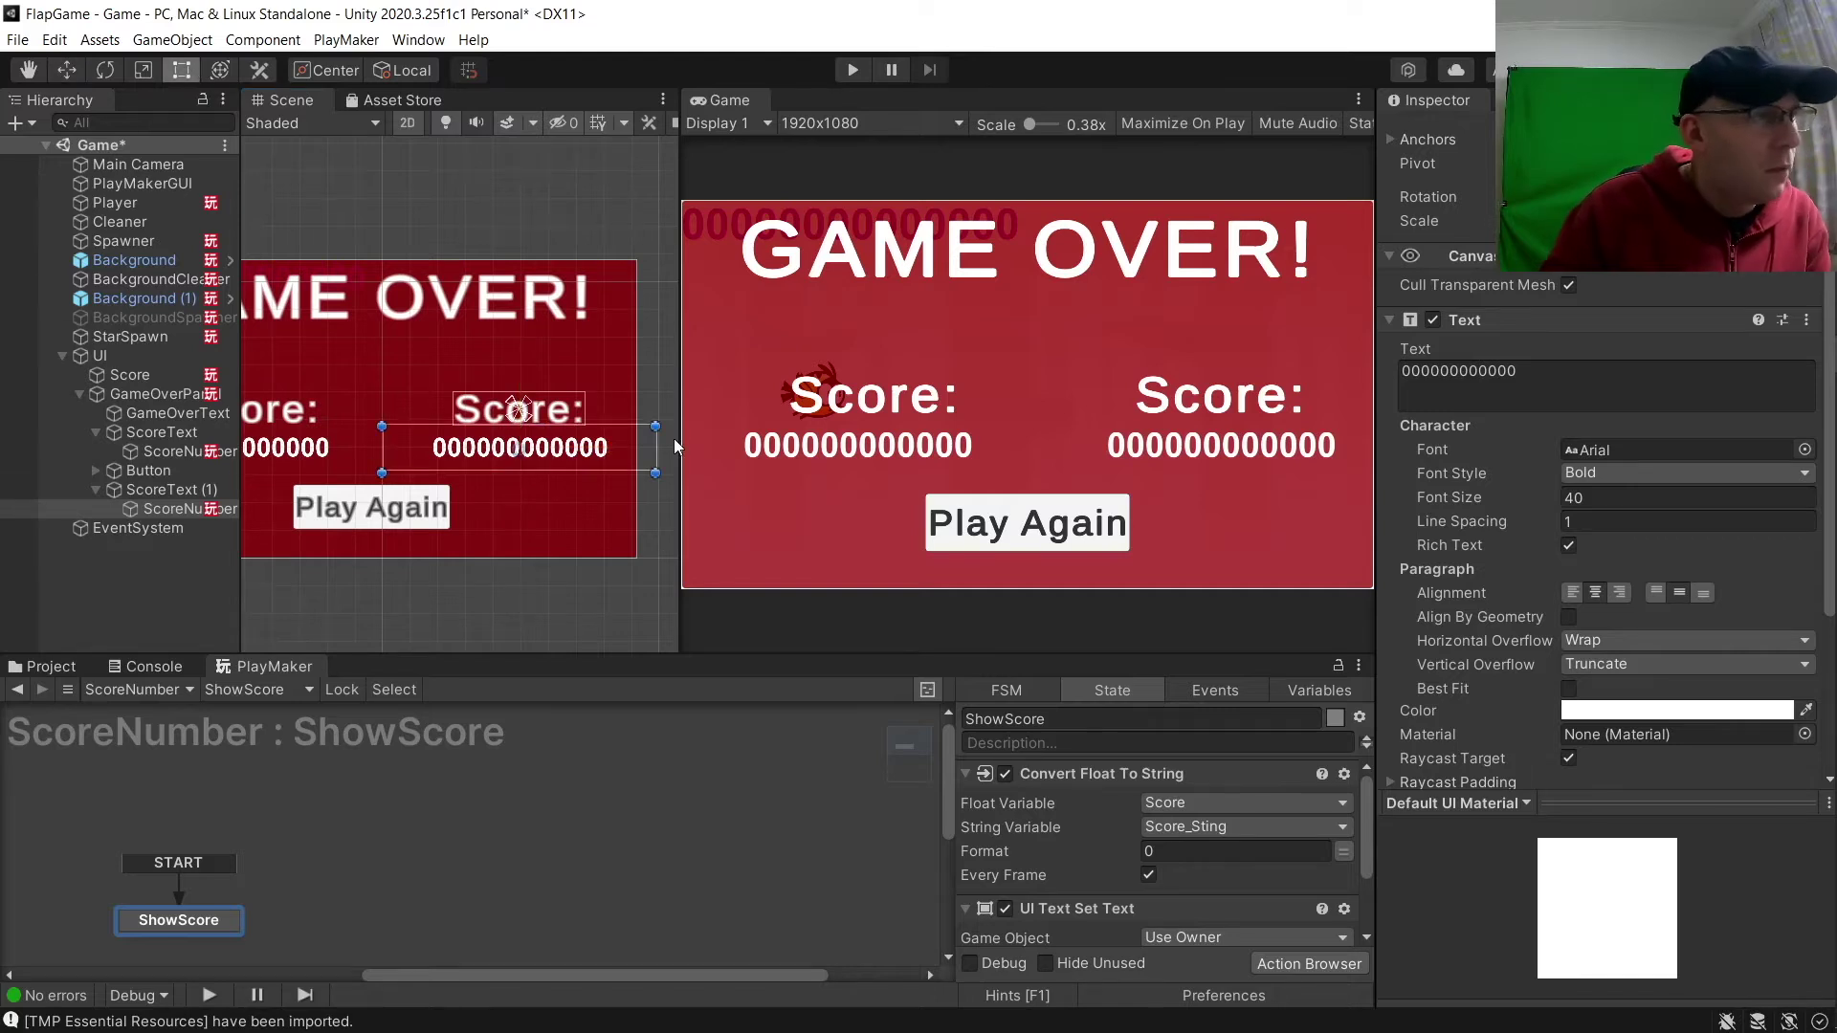
pyautogui.moveTo(661, 448); pyautogui.dragTo(639, 448)
pyautogui.click(291, 453)
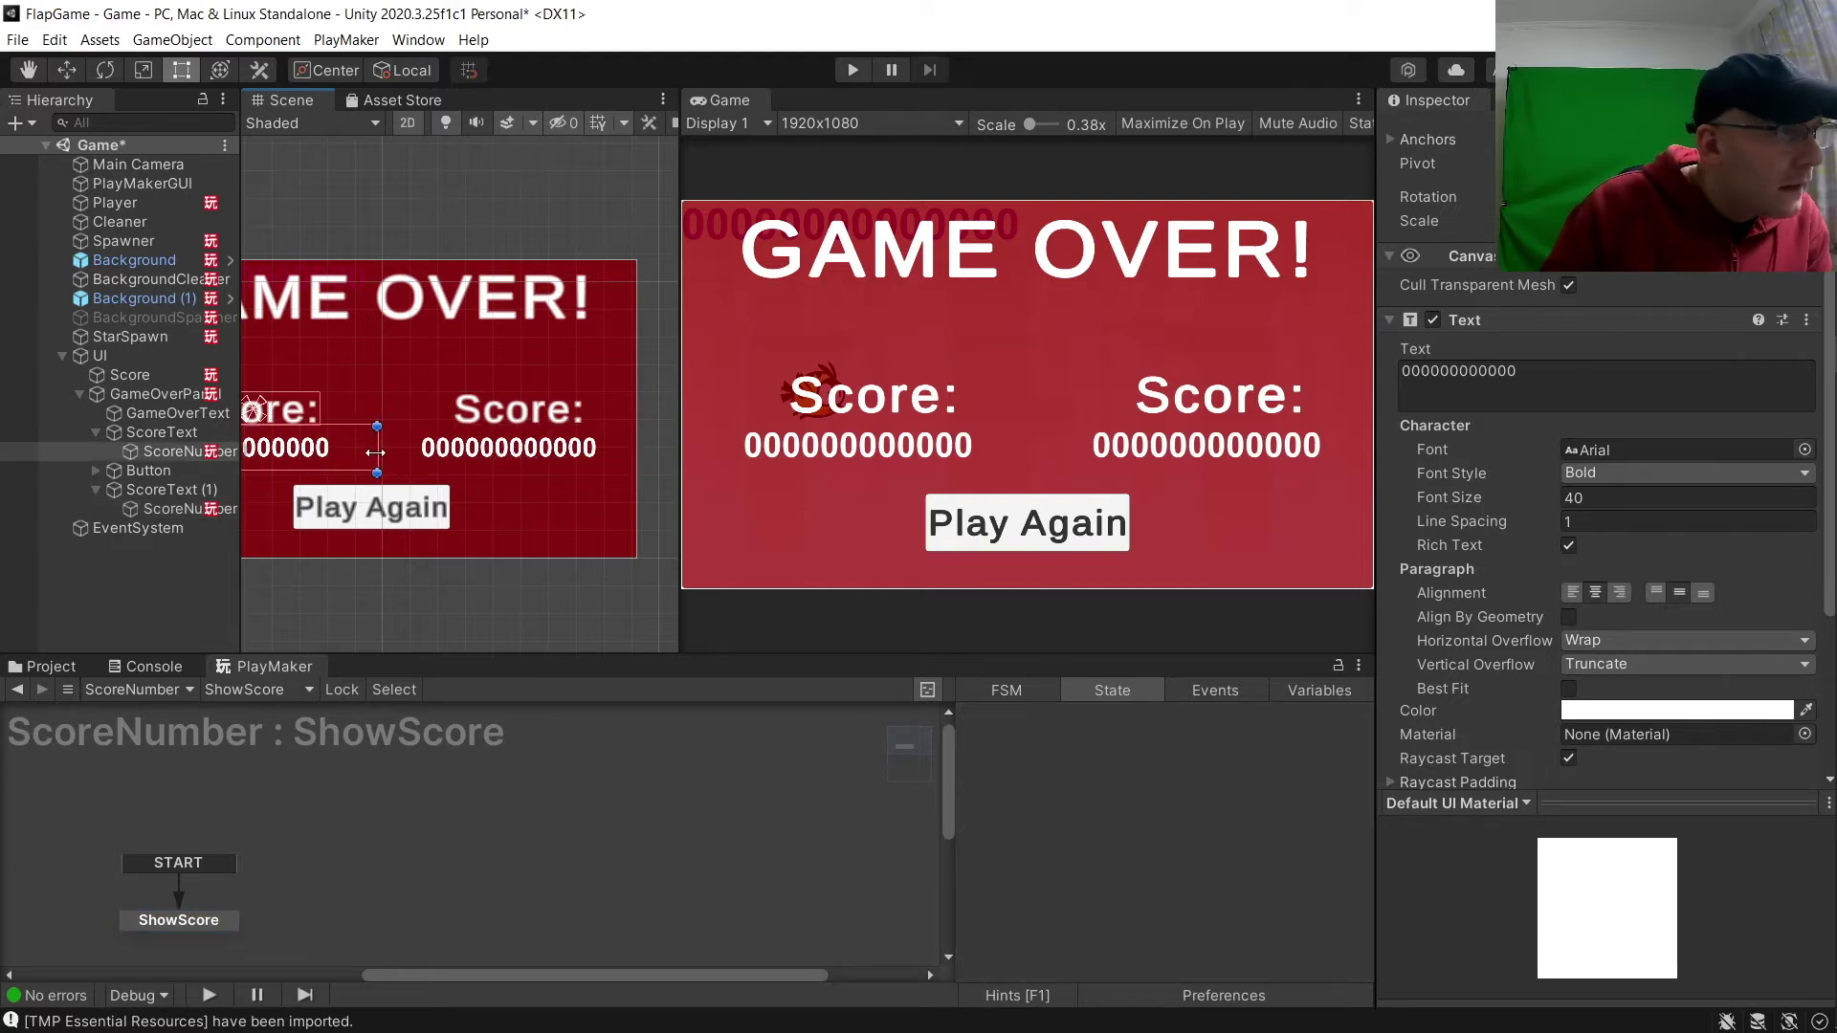
pyautogui.moveTo(375, 452); pyautogui.dragTo(379, 451)
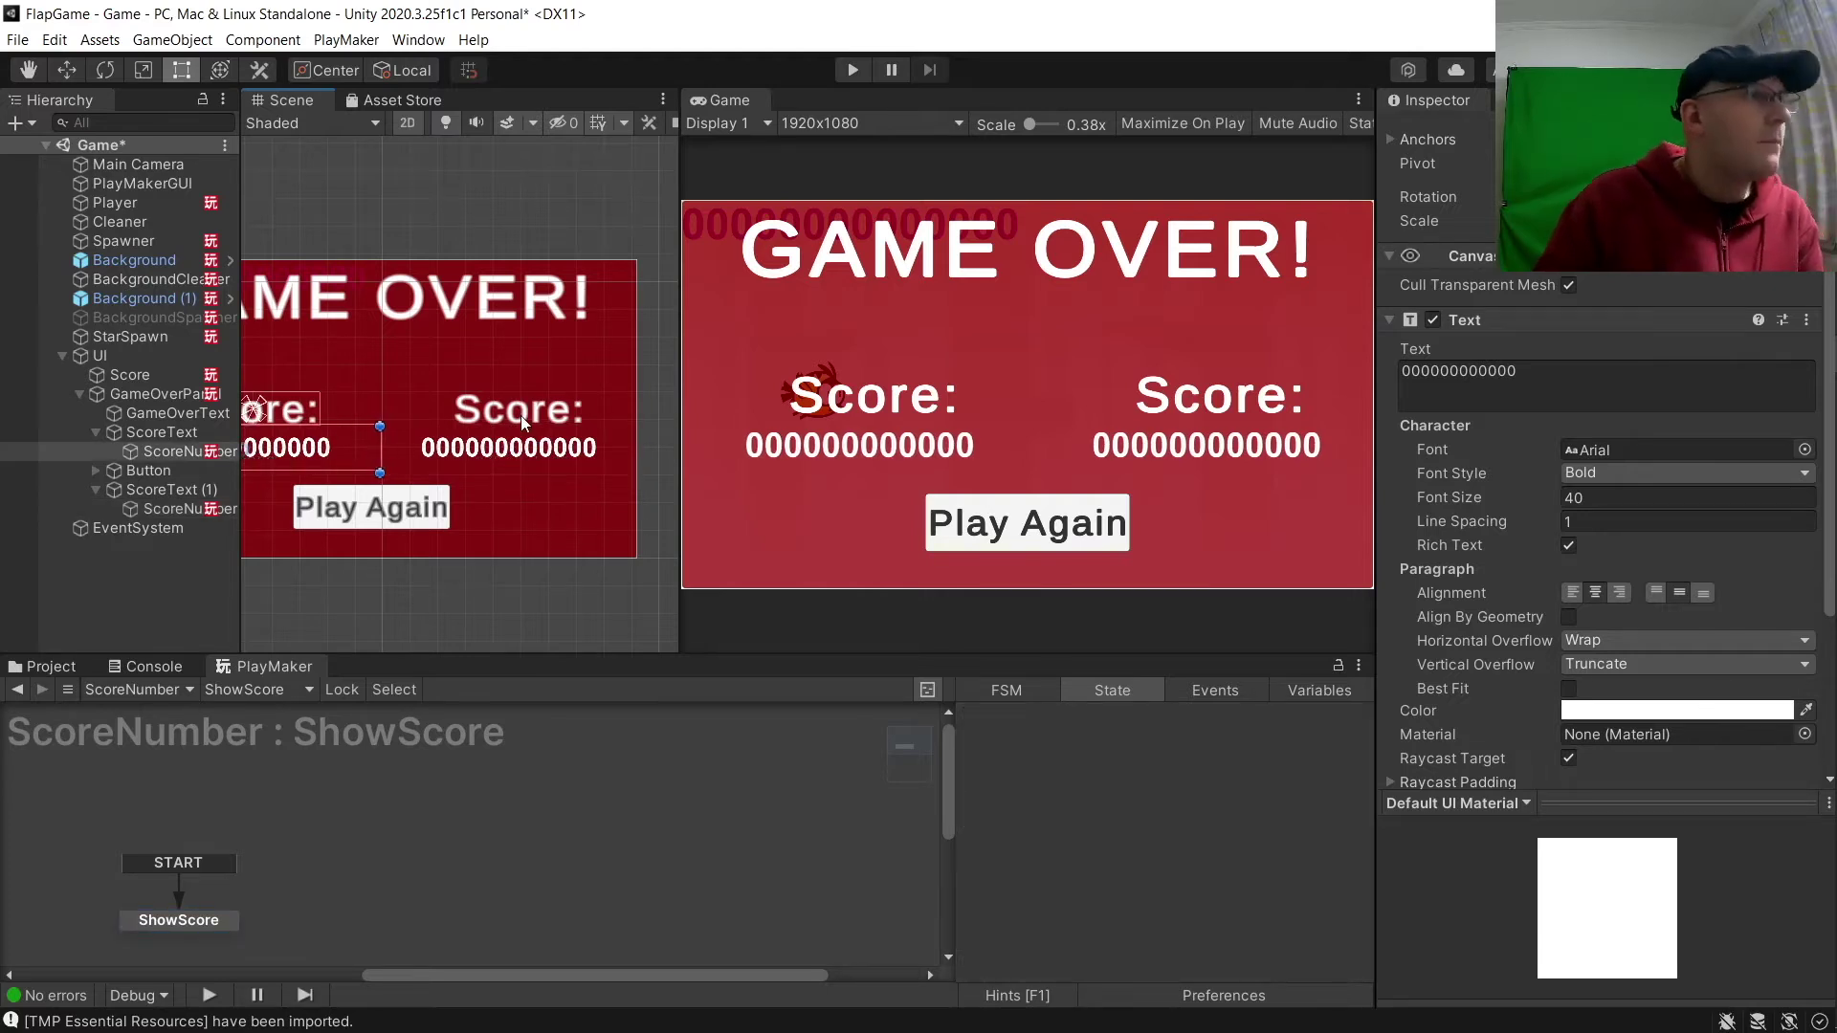
# Change the duplicated label's text to "High Score:".
pyautogui.click(542, 413)
pyautogui.click(1406, 410)
pyautogui.doubleClick(1406, 410)
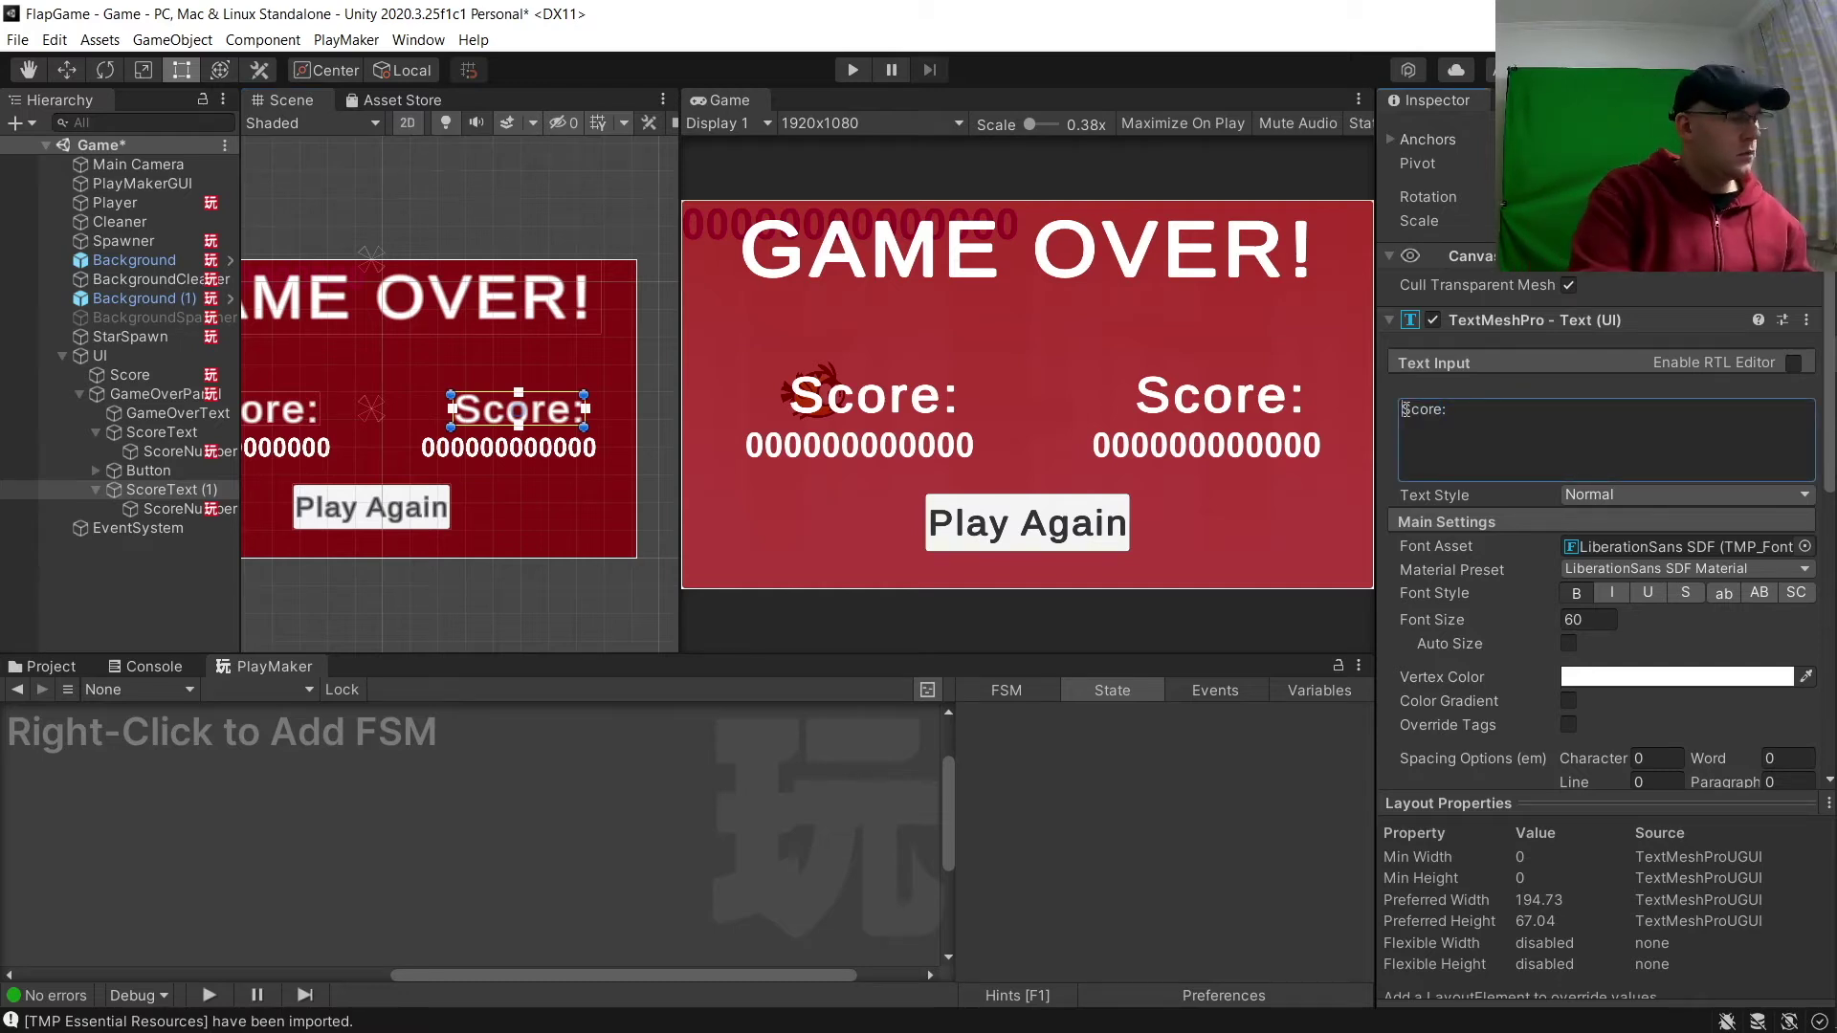
pyautogui.click(1403, 410)
pyautogui.write('High')
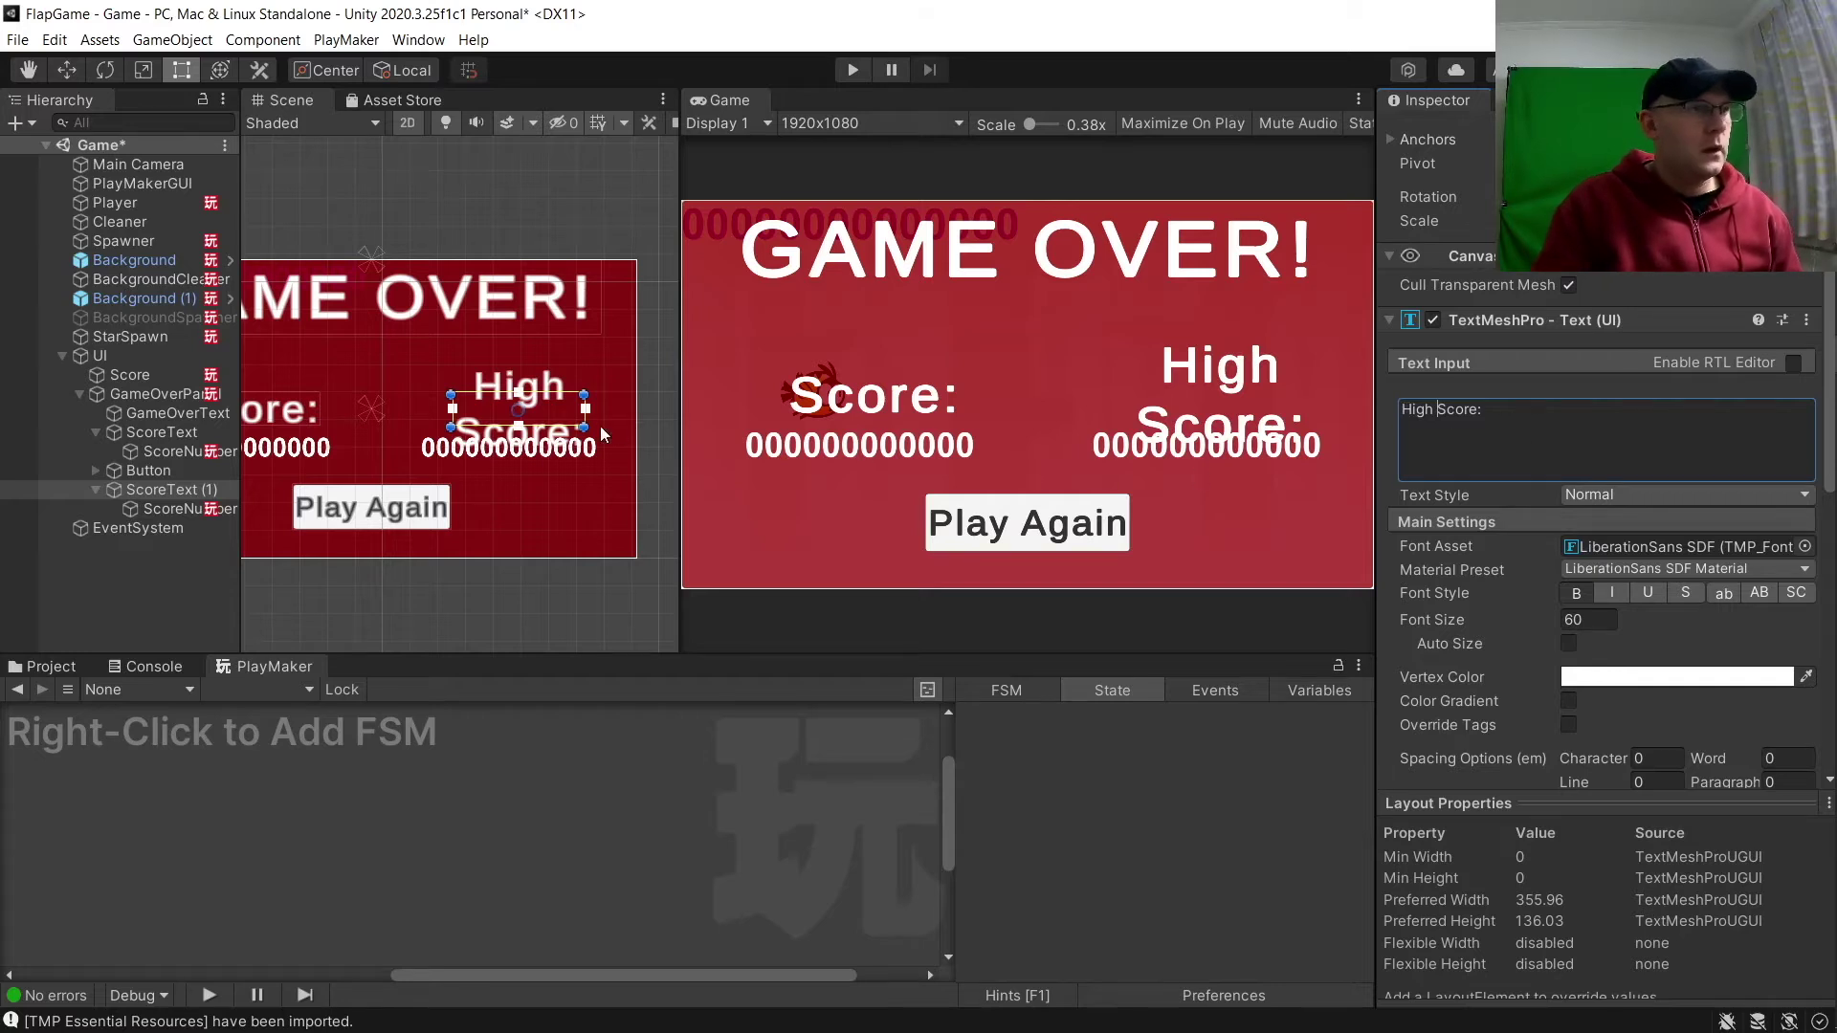
# Widen the High Score label's box to about 364 to fit one line, and shift it left within the game over panel.
pyautogui.moveTo(585, 421); pyautogui.dragTo(630, 420)
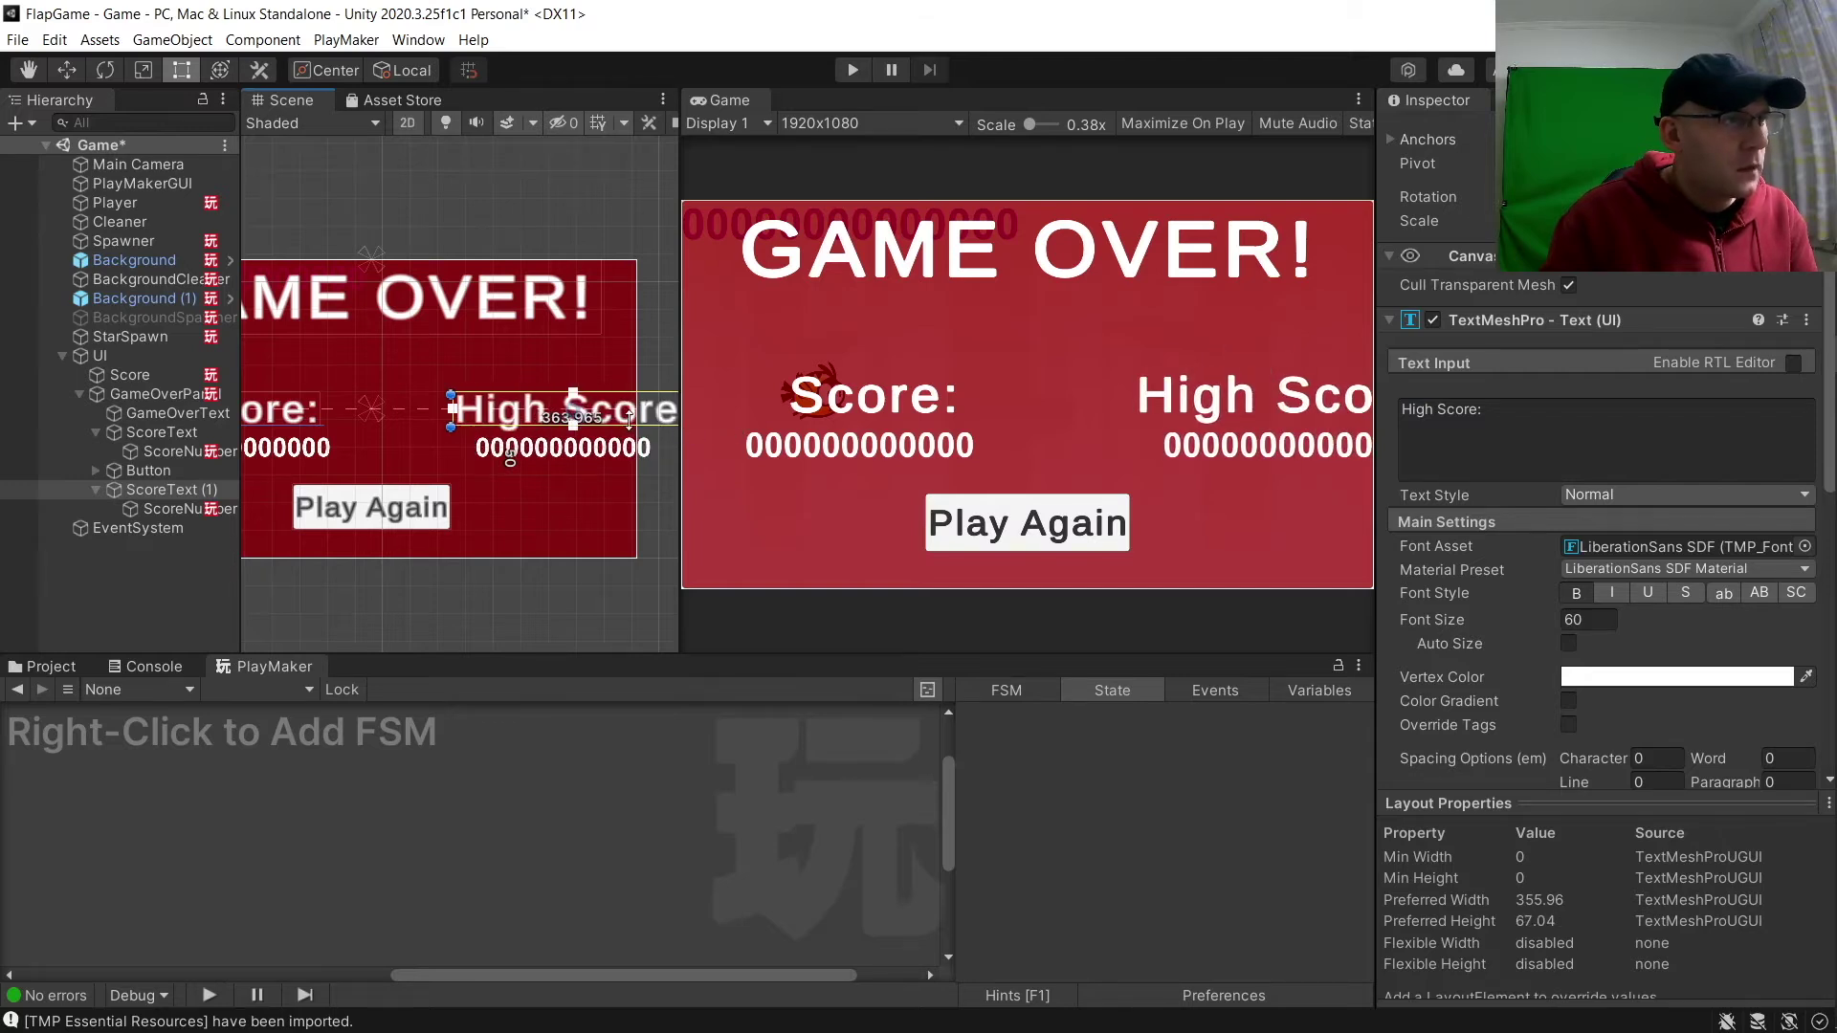
pyautogui.click(674, 255)
pyautogui.moveTo(648, 414); pyautogui.dragTo(585, 414)
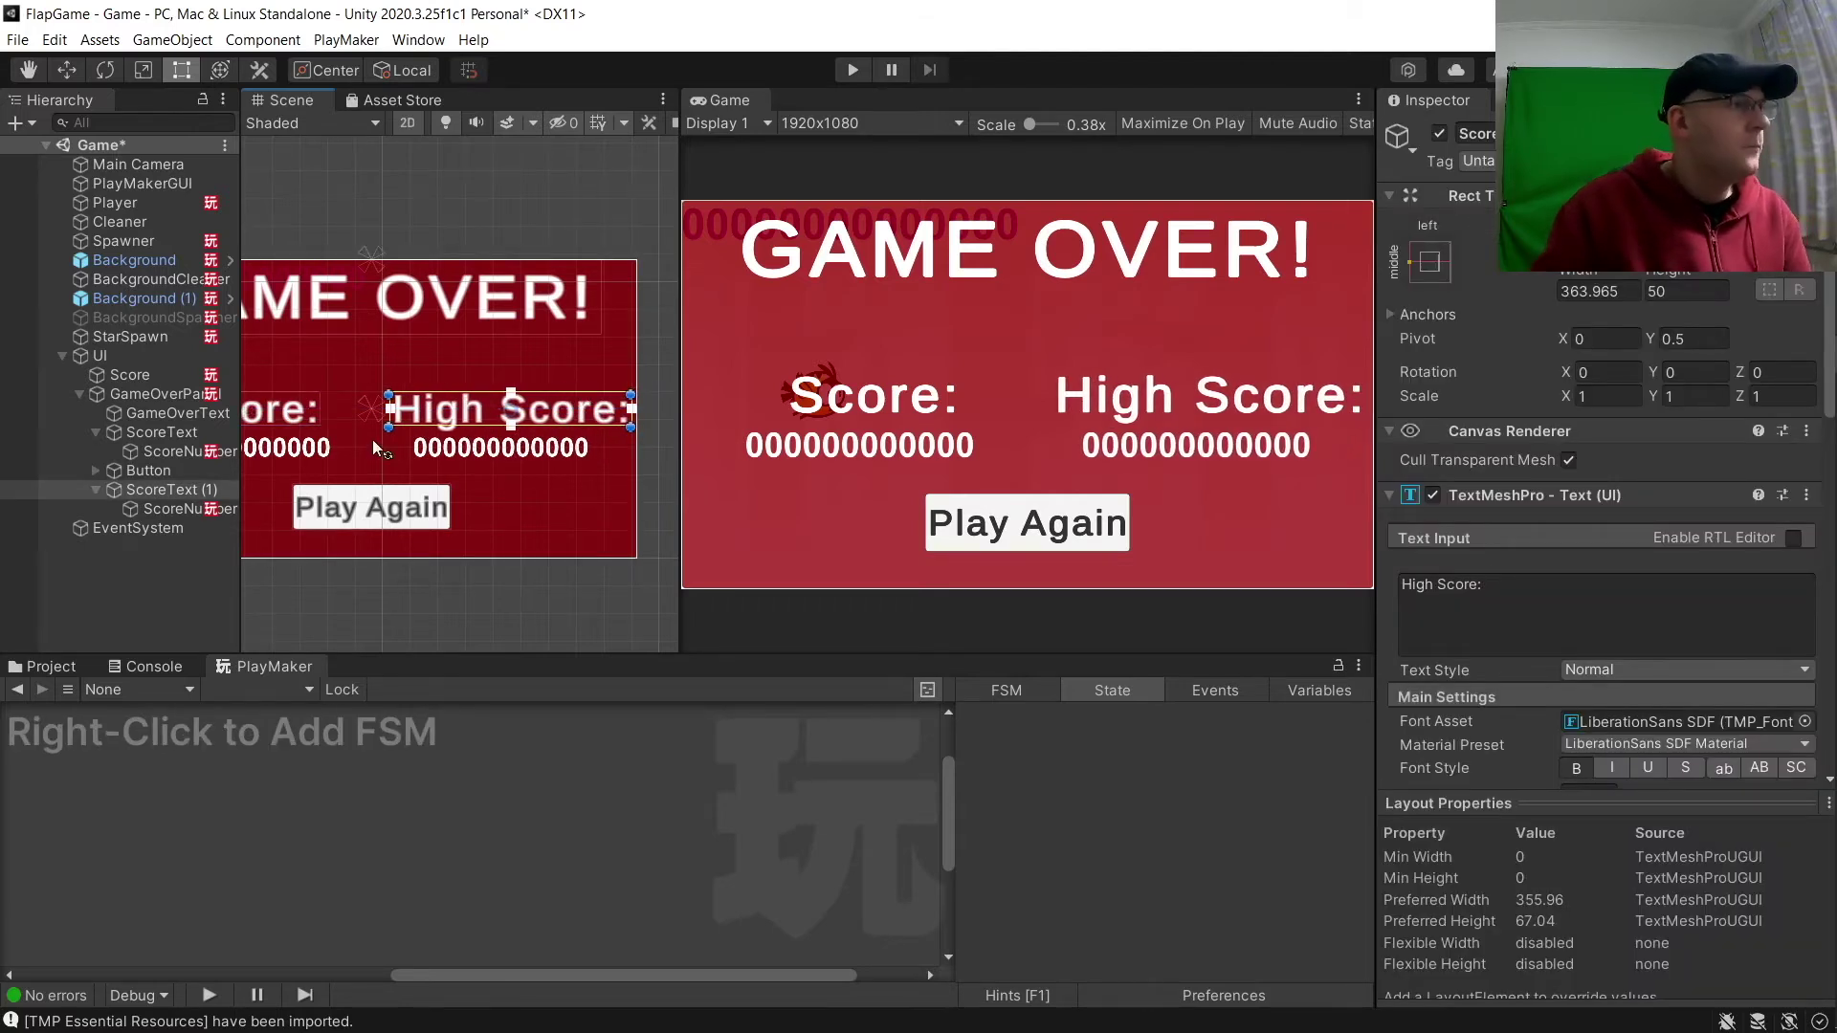
# Rename the ScoreText (1) object as HighScoreText.
pyautogui.click(161, 490)
pyautogui.press('F2')
pyautogui.press('Home')
pyautogui.write('Hihh')
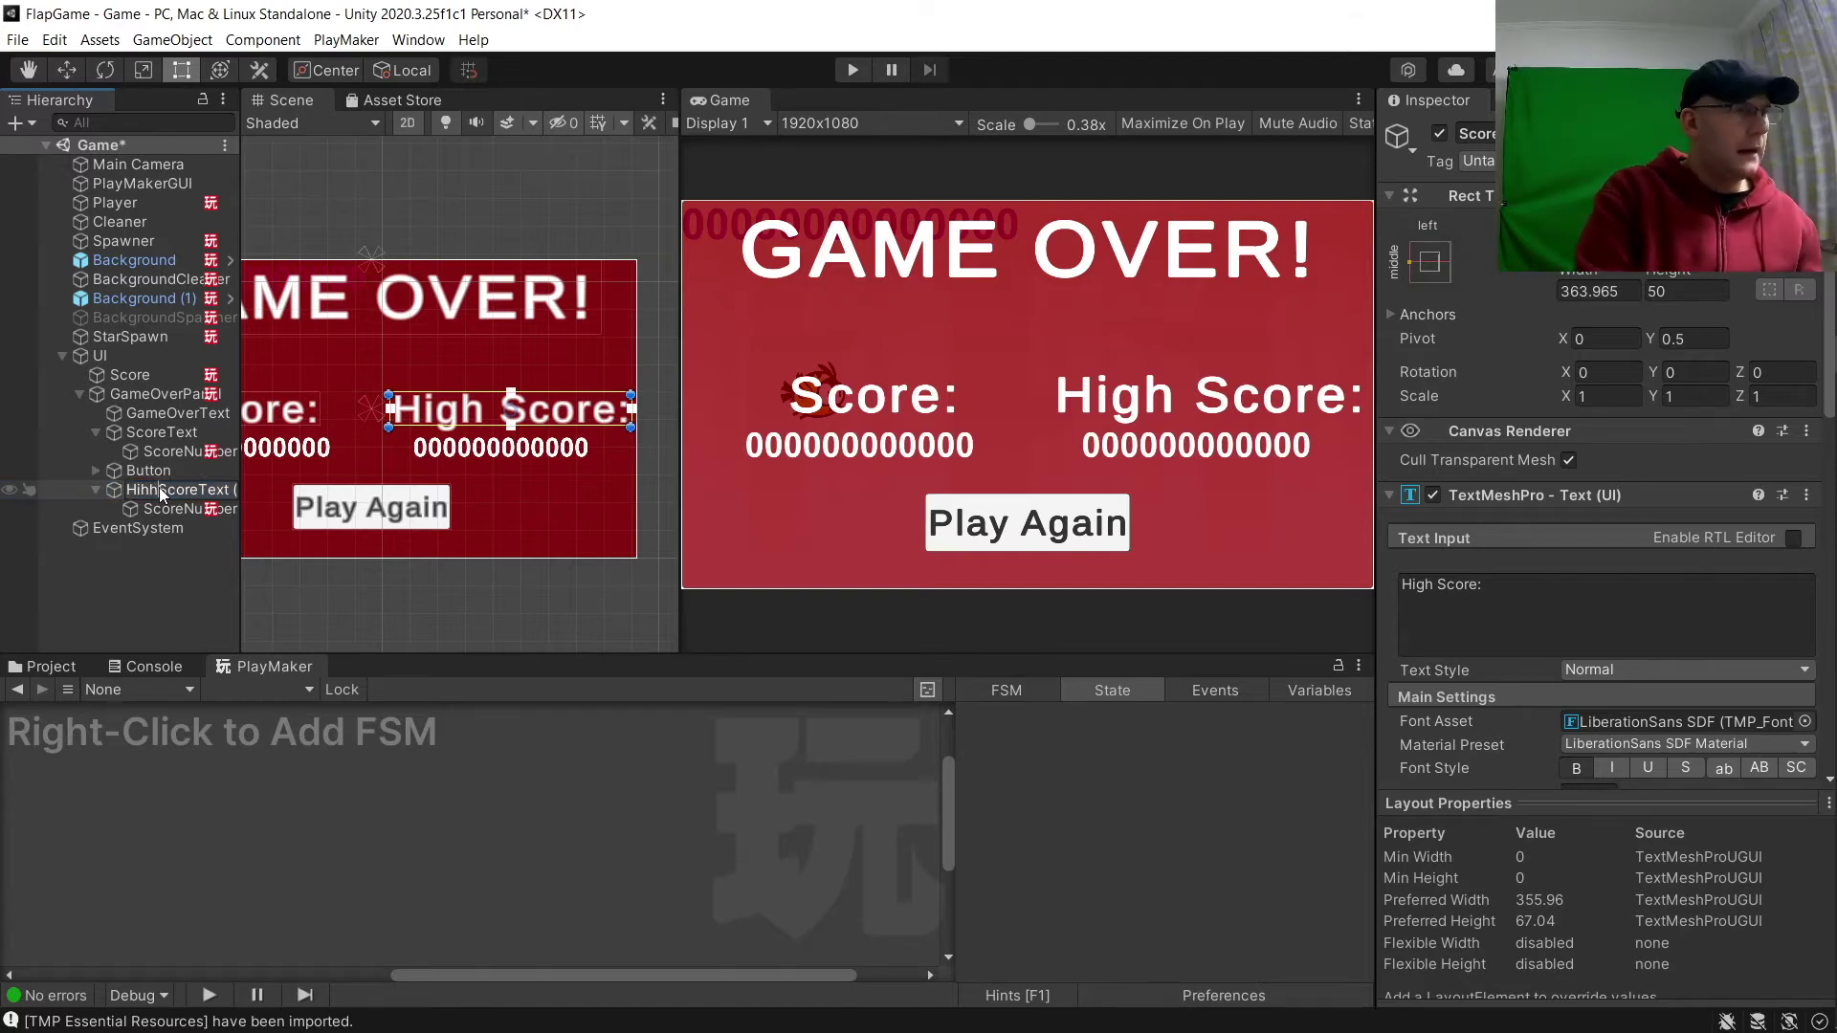
pyautogui.press('BackSpace')
pyautogui.press('BackSpace')
pyautogui.write('gh')
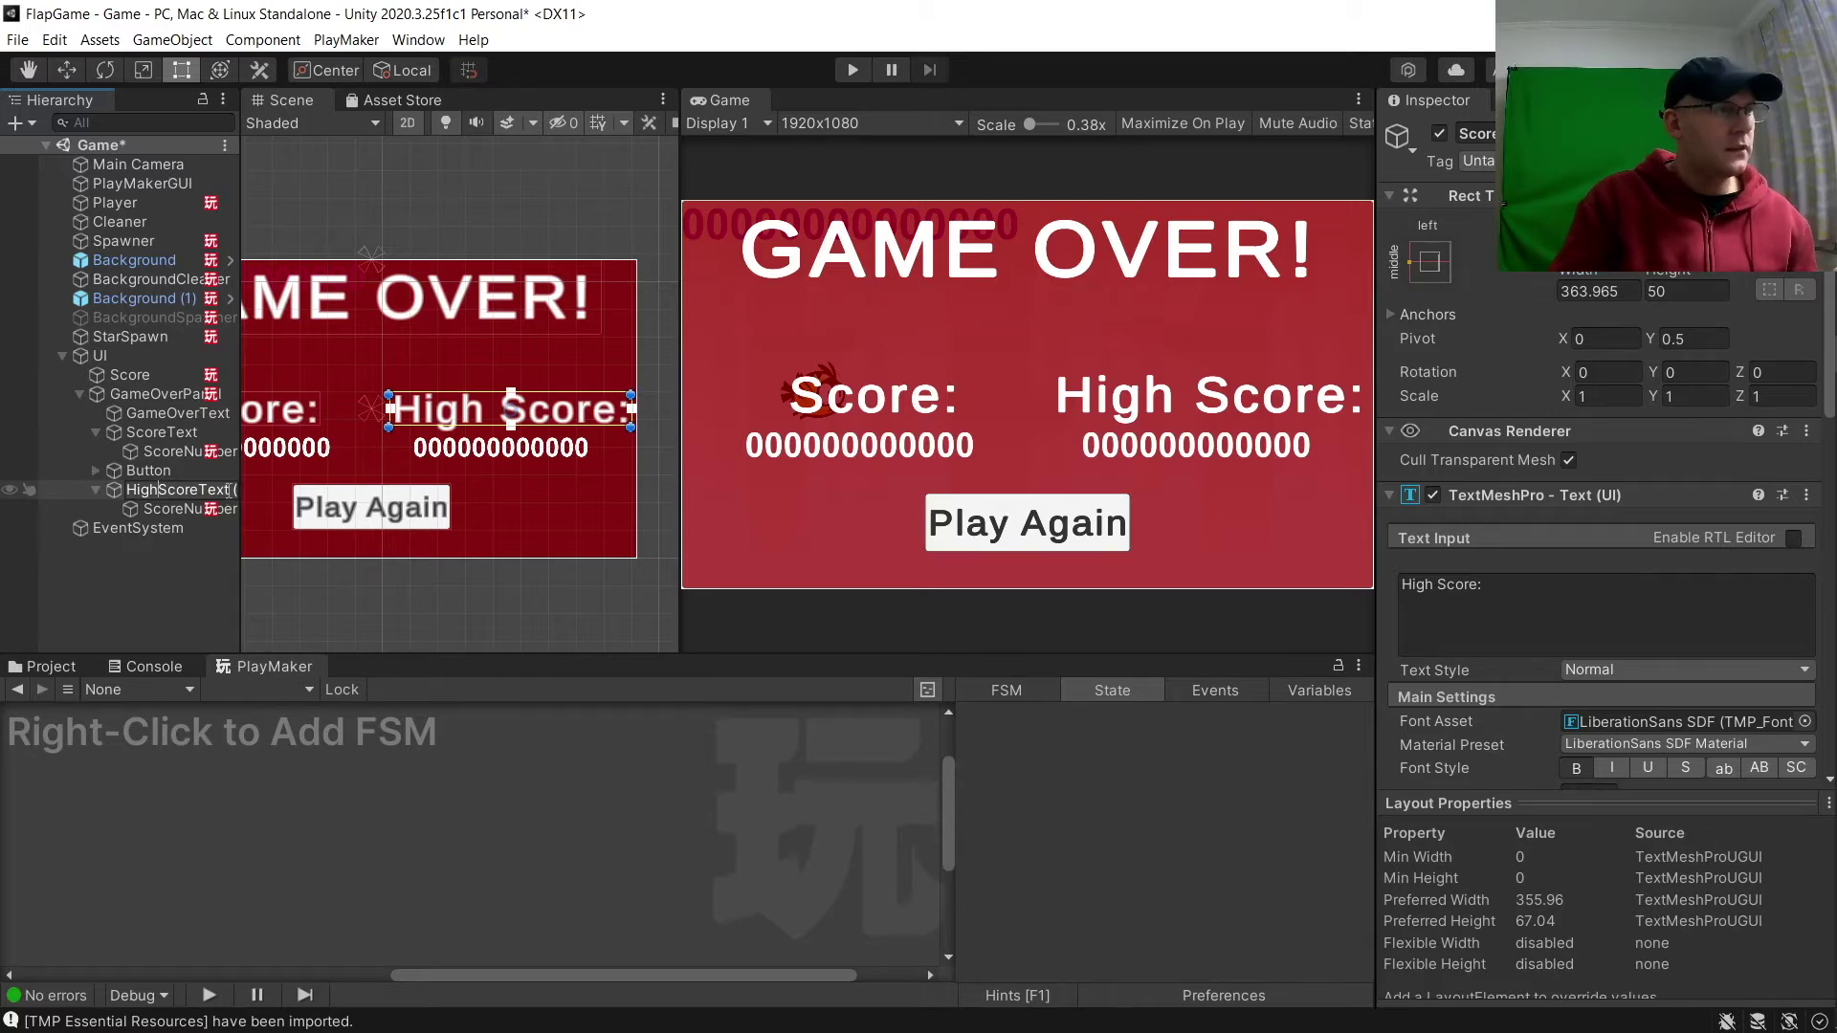
pyautogui.press('End')
pyautogui.press('BackSpace')
pyautogui.press('BackSpace')
pyautogui.press('BackSpace')
pyautogui.press('BackSpace')
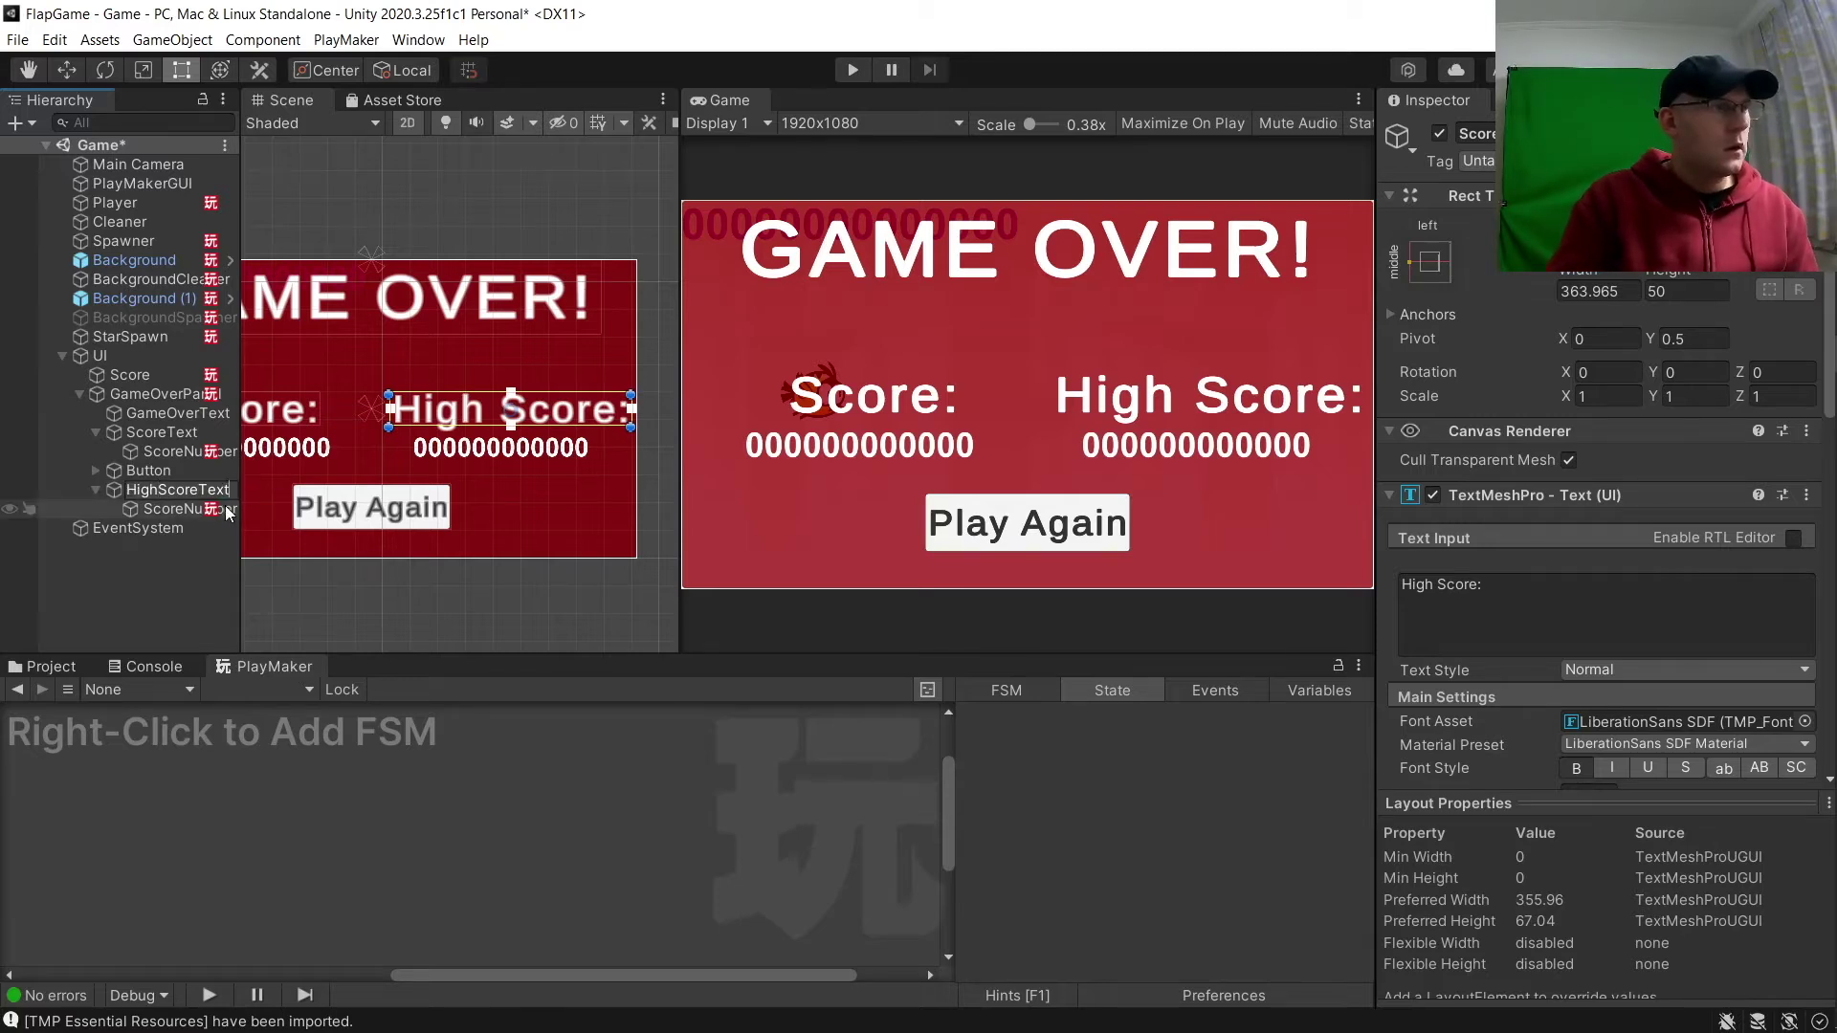
pyautogui.click(224, 510)
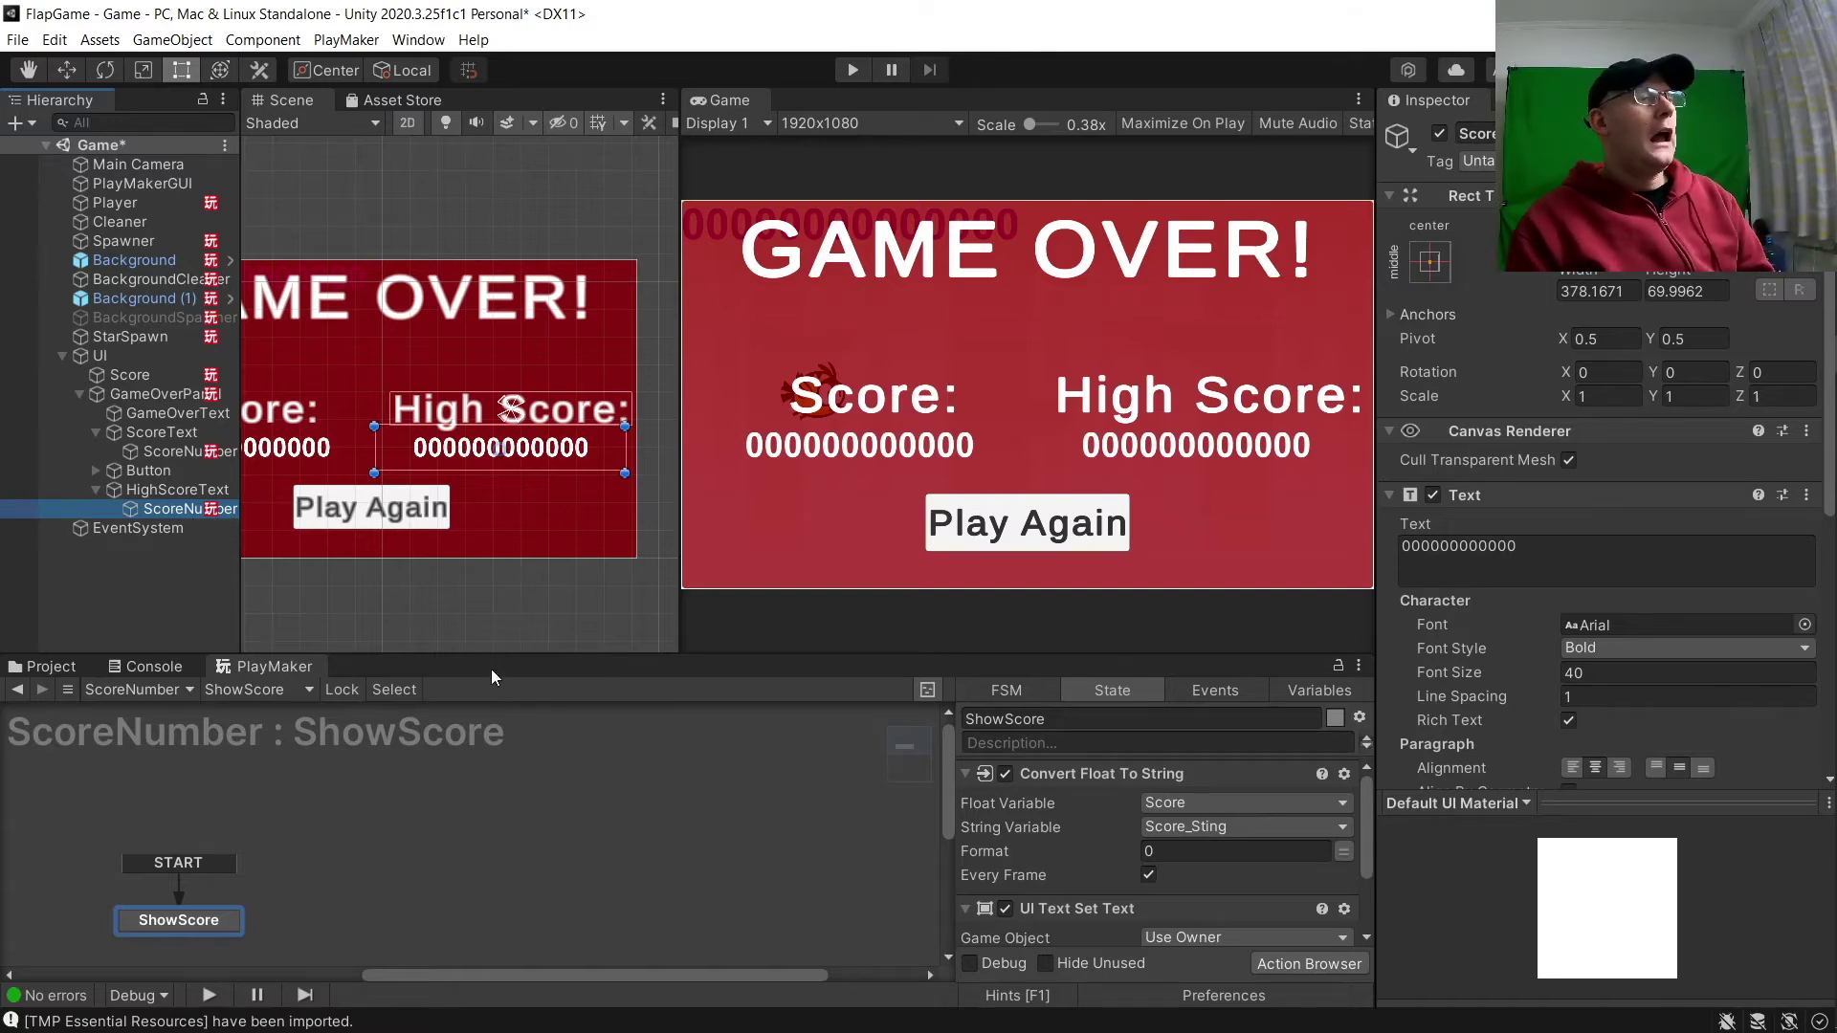
pyautogui.click(897, 406)
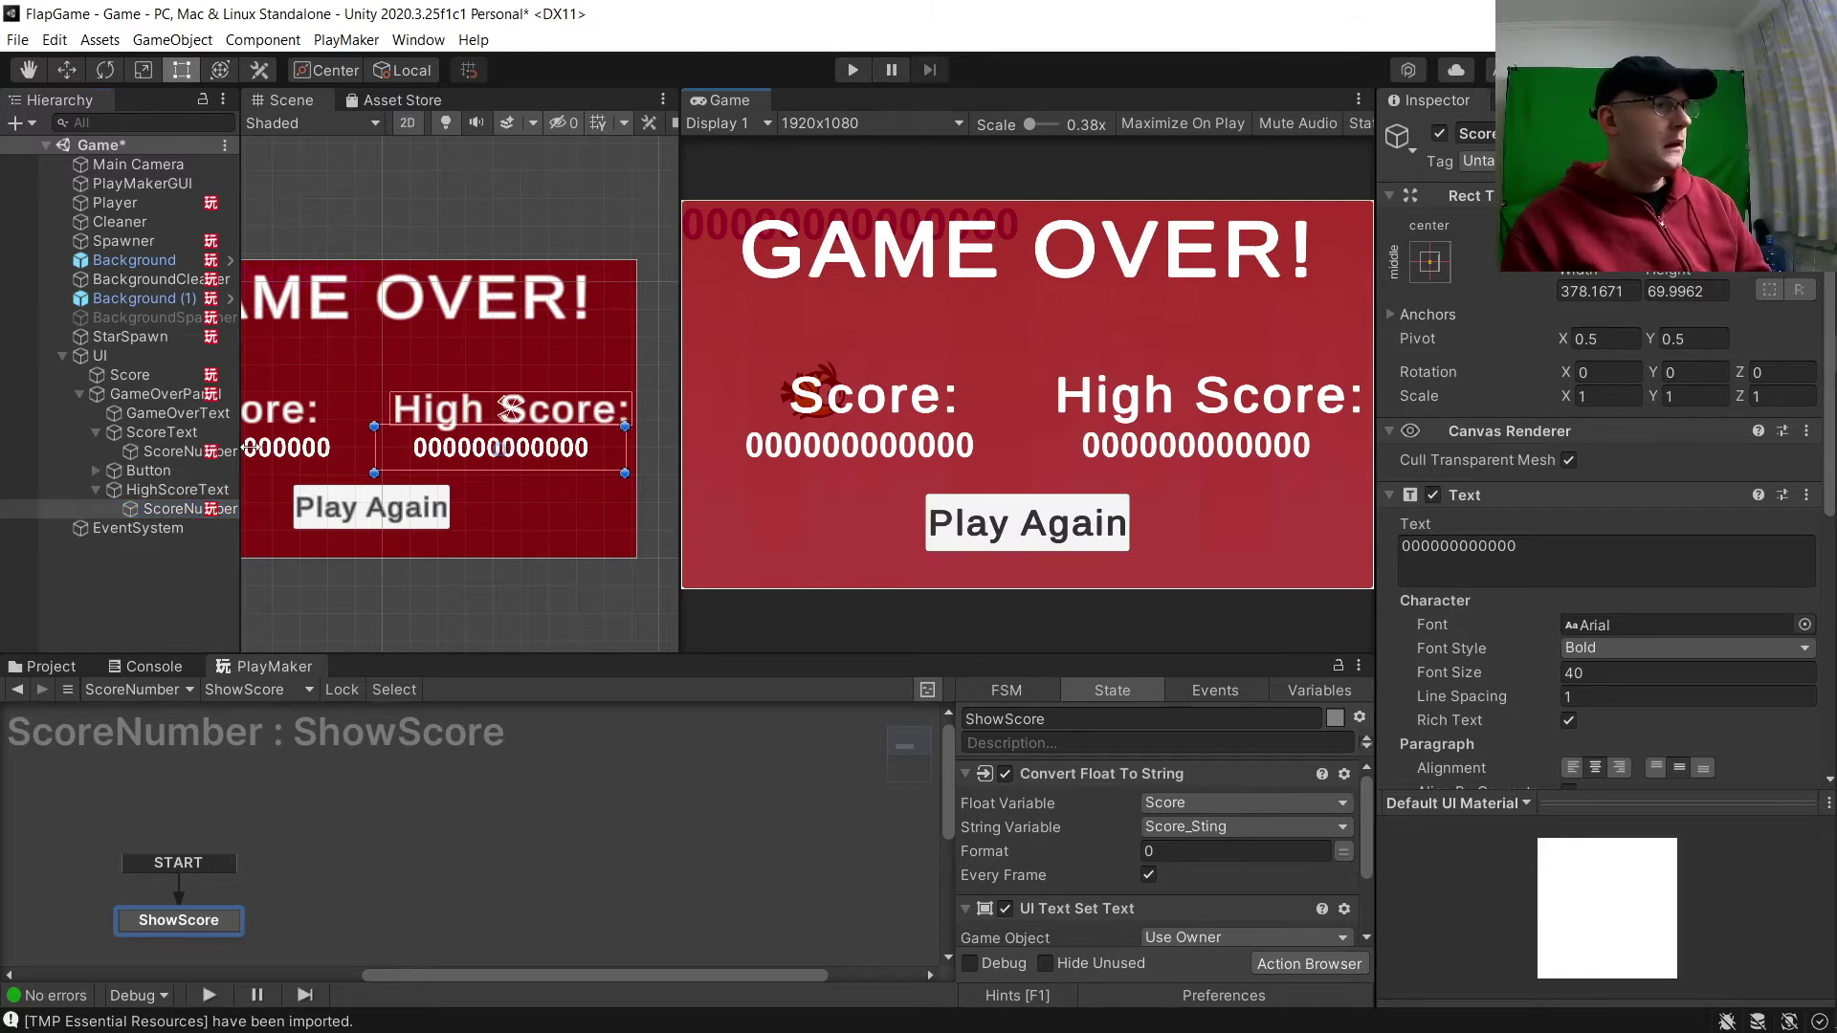
pyautogui.scroll(-5, 353, 441)
pyautogui.moveTo(353, 441); pyautogui.dragTo(433, 428, button='middle')
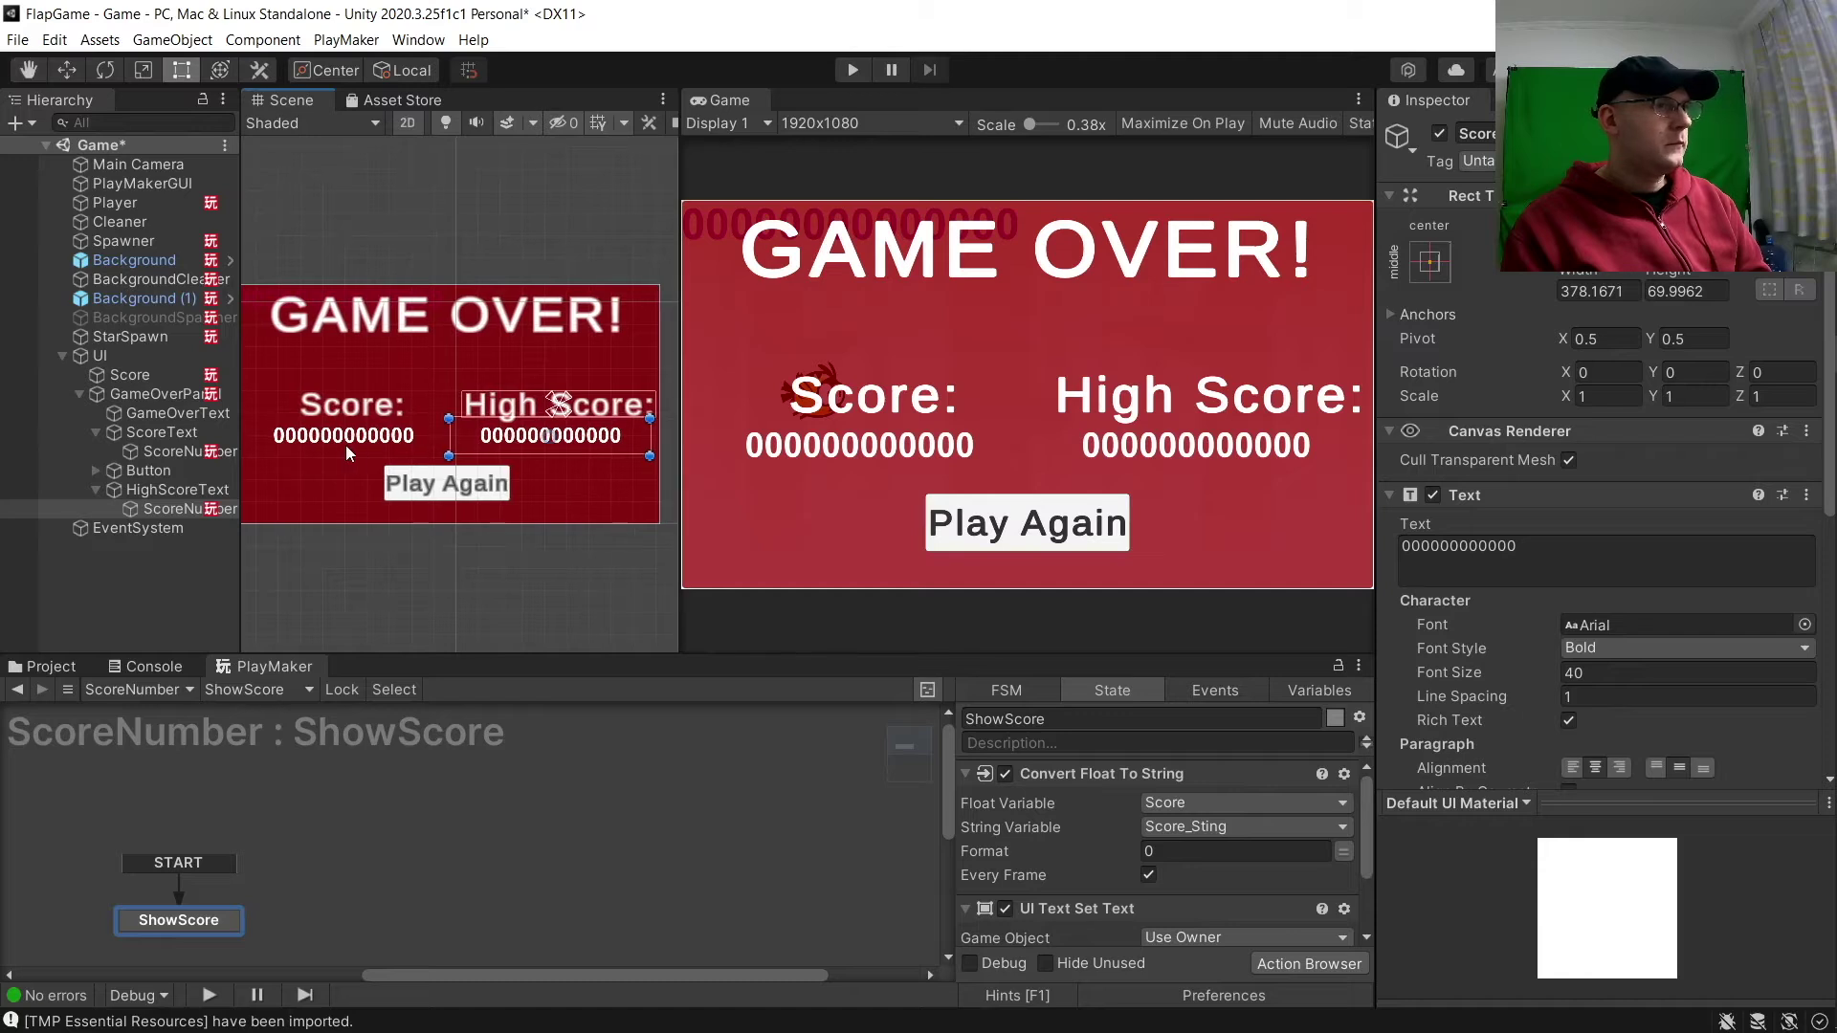
pyautogui.click(95, 489)
pyautogui.click(103, 486)
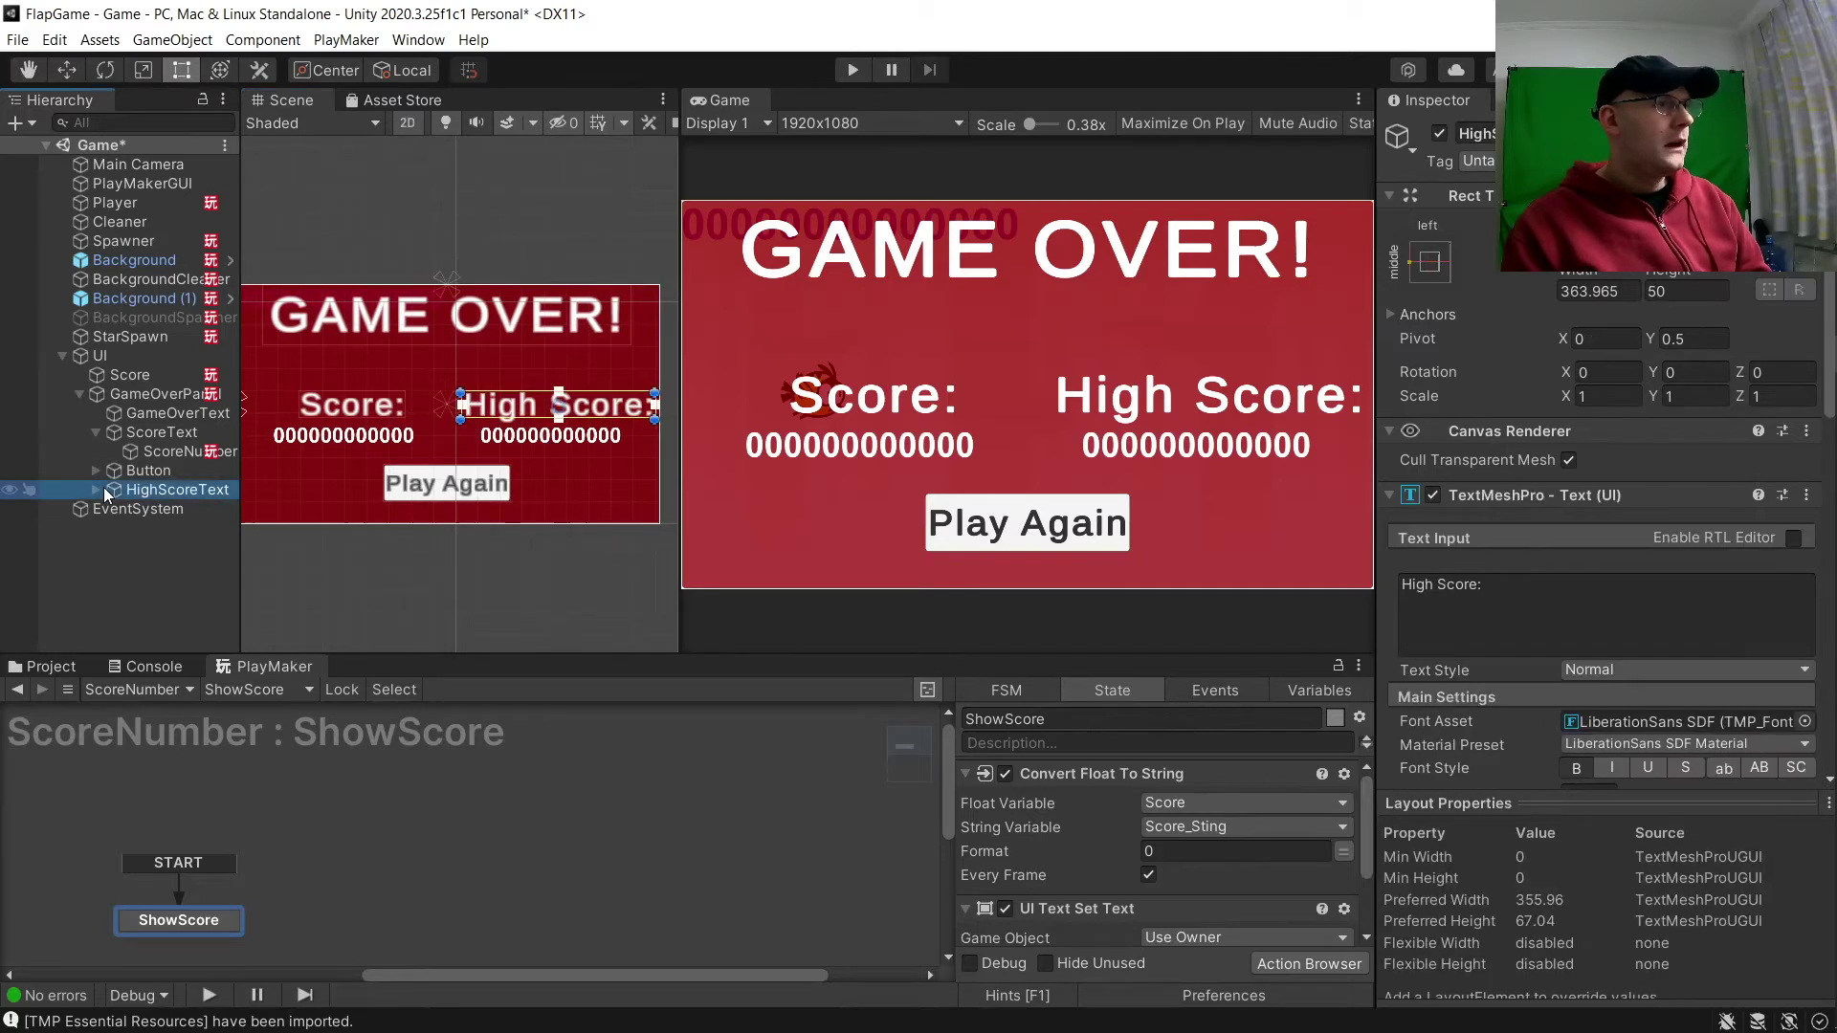
# Set the GameOverPanal source image to None and deactivate the panel.
pyautogui.click(170, 395)
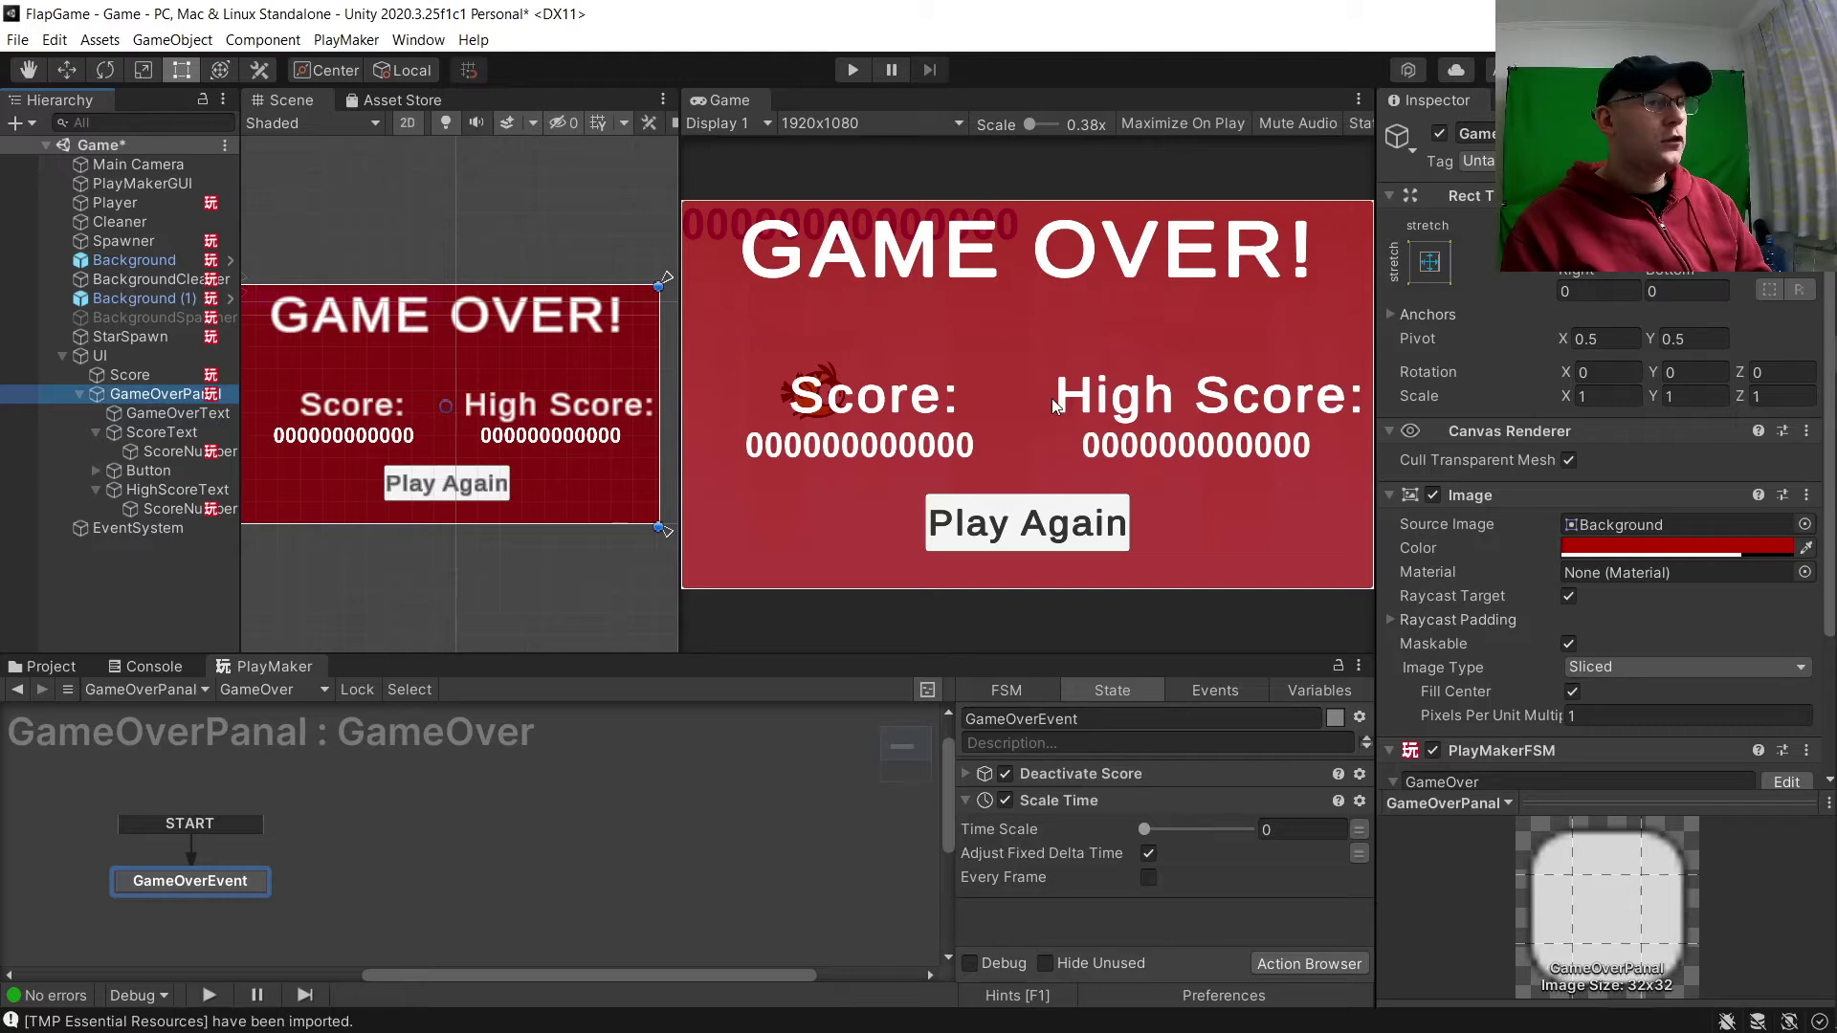
pyautogui.click(1803, 525)
pyautogui.doubleClick(1050, 446)
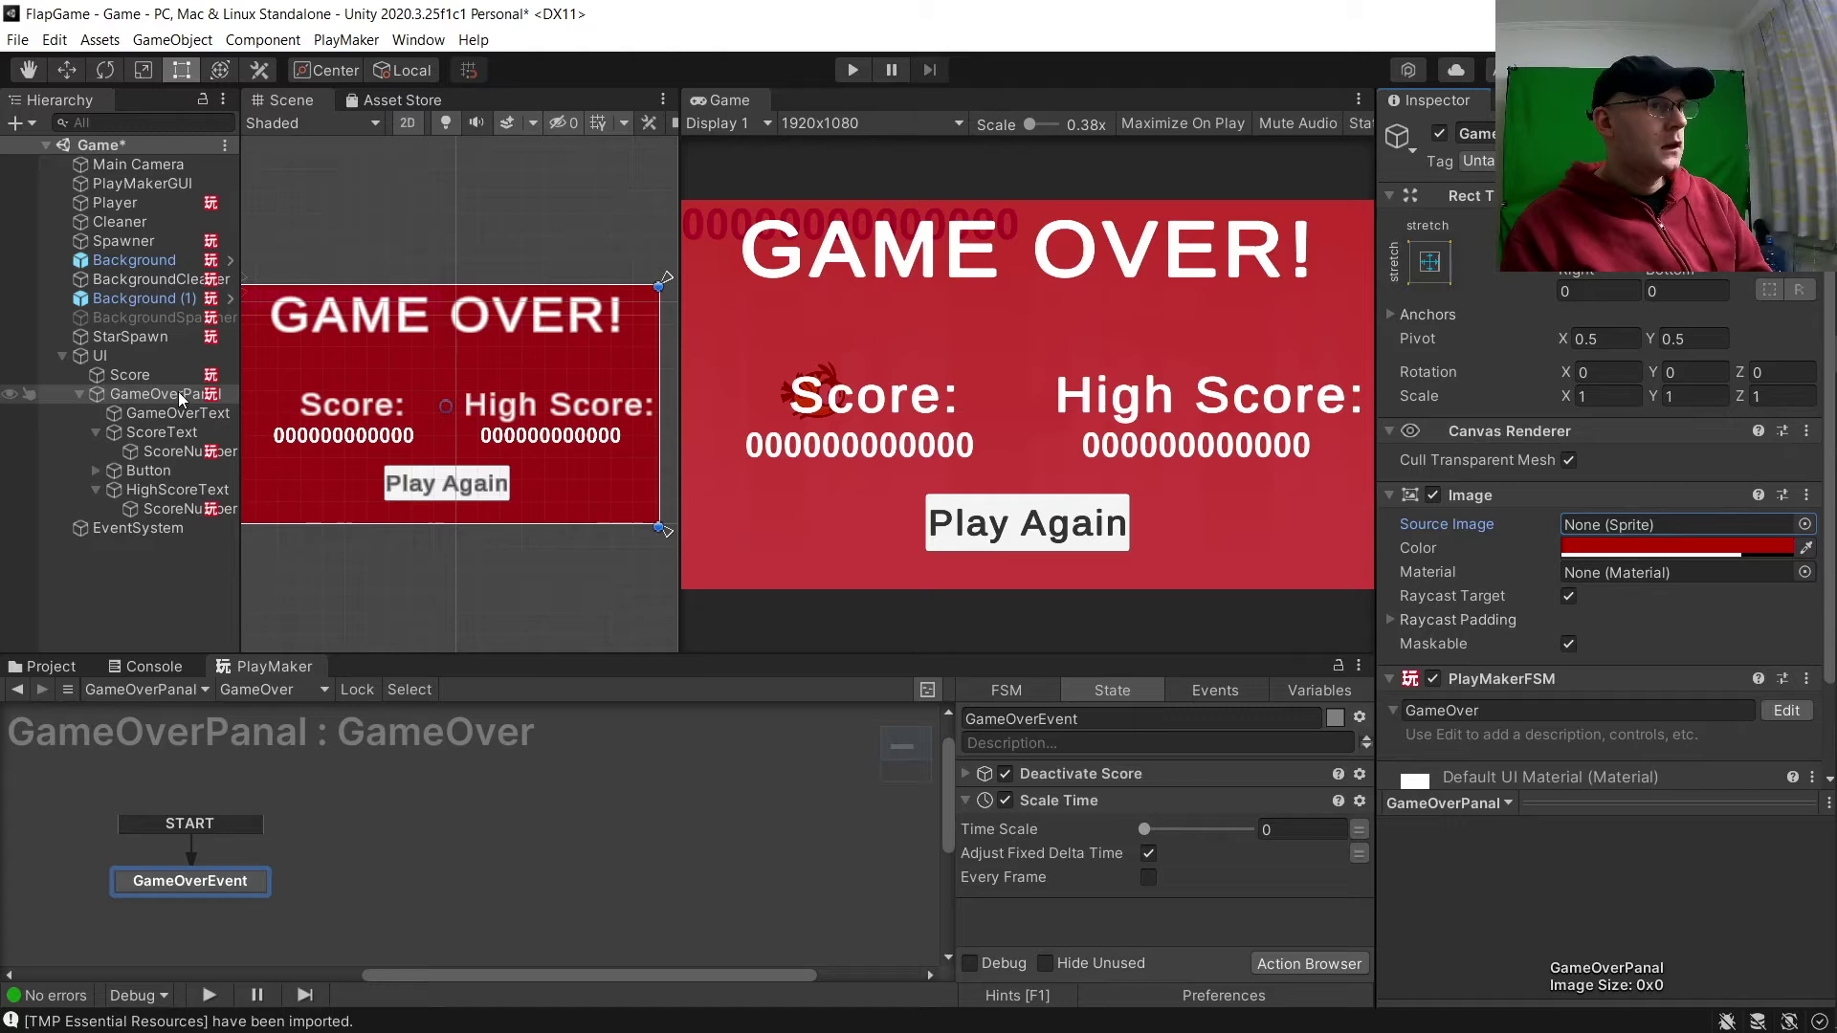
pyautogui.click(1438, 137)
# Add a UI panel under the UI canvas and name it StartPanal.
pyautogui.click(100, 355)
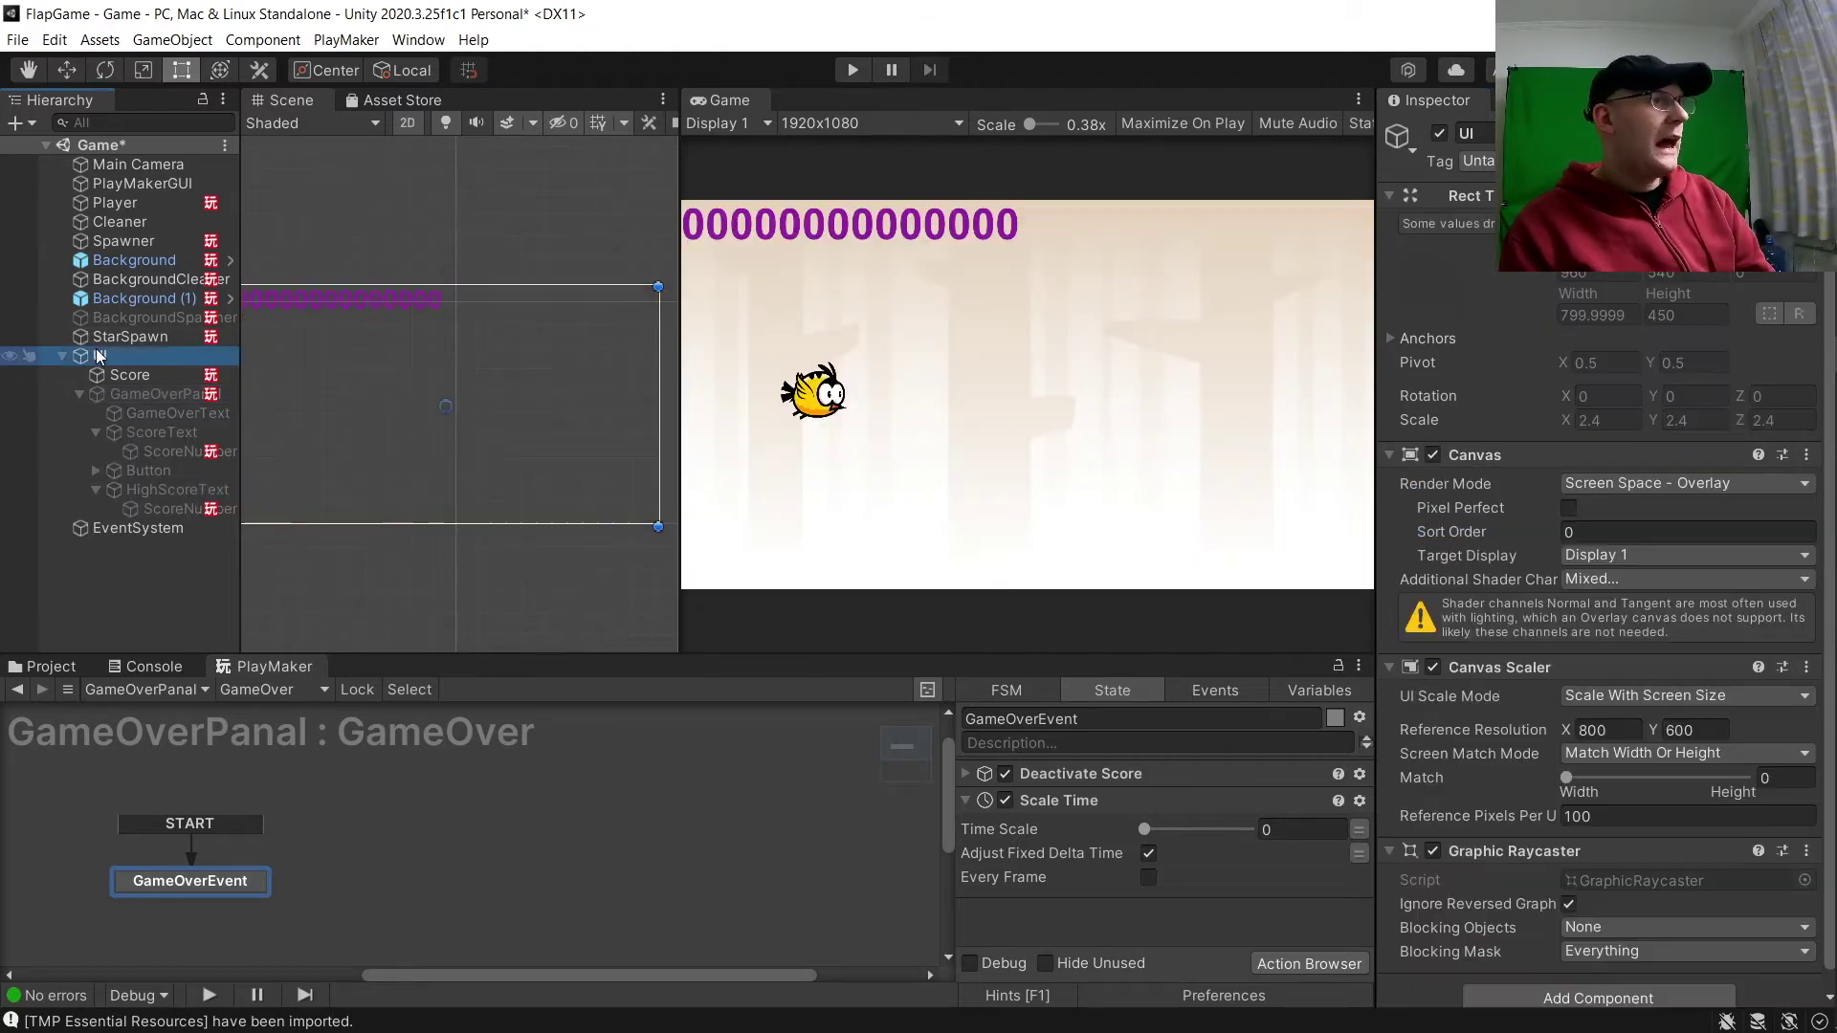
pyautogui.rightClick(100, 355)
pyautogui.moveTo(191, 789)
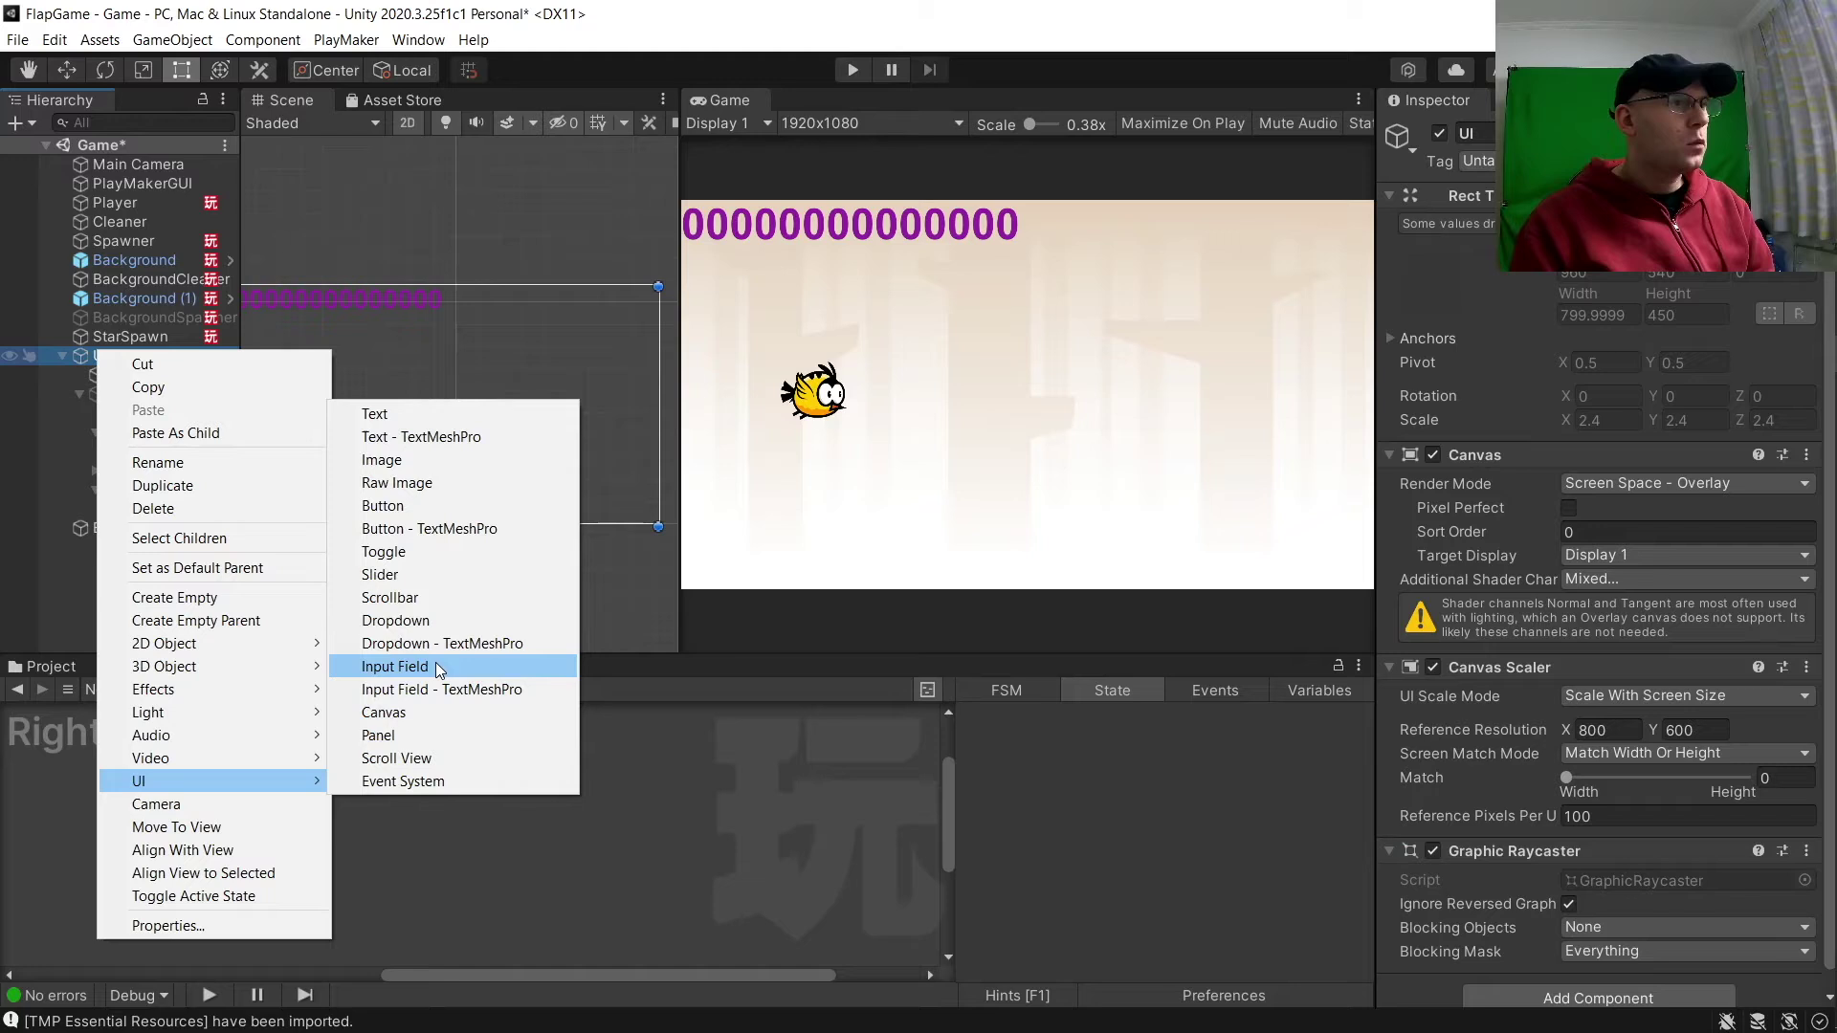
pyautogui.click(415, 733)
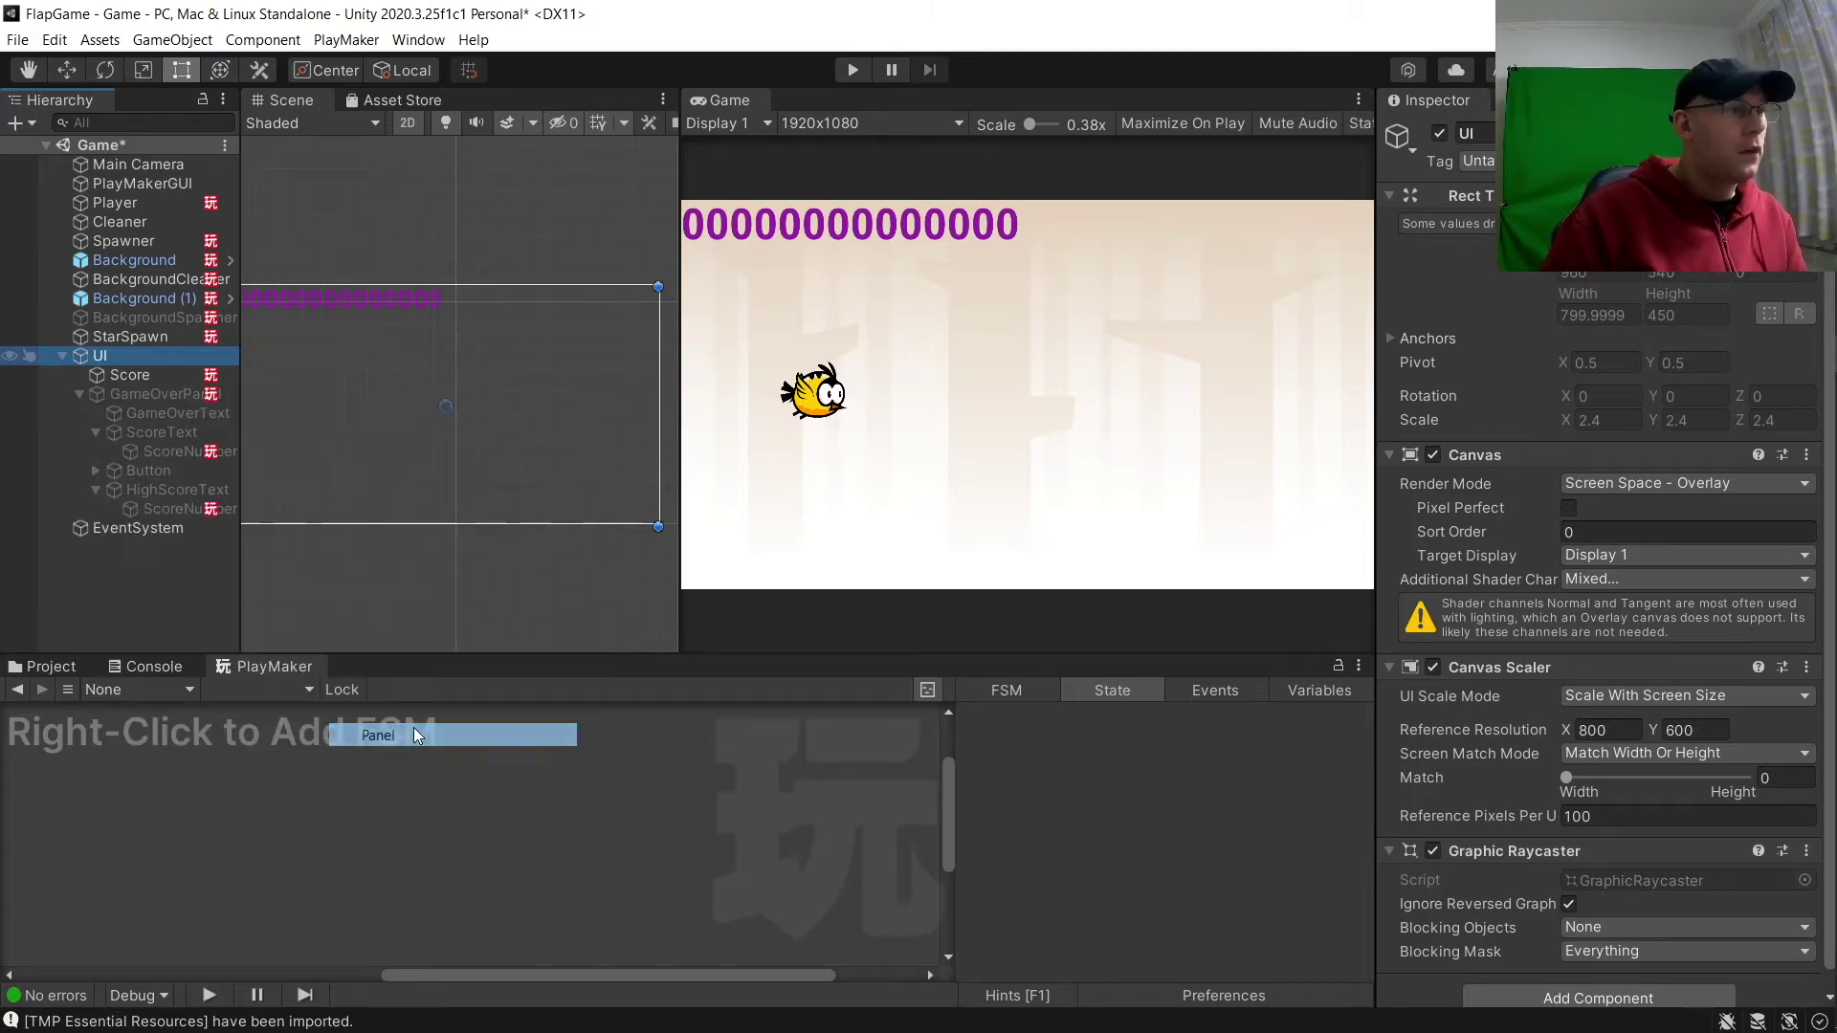
pyautogui.write('Start')
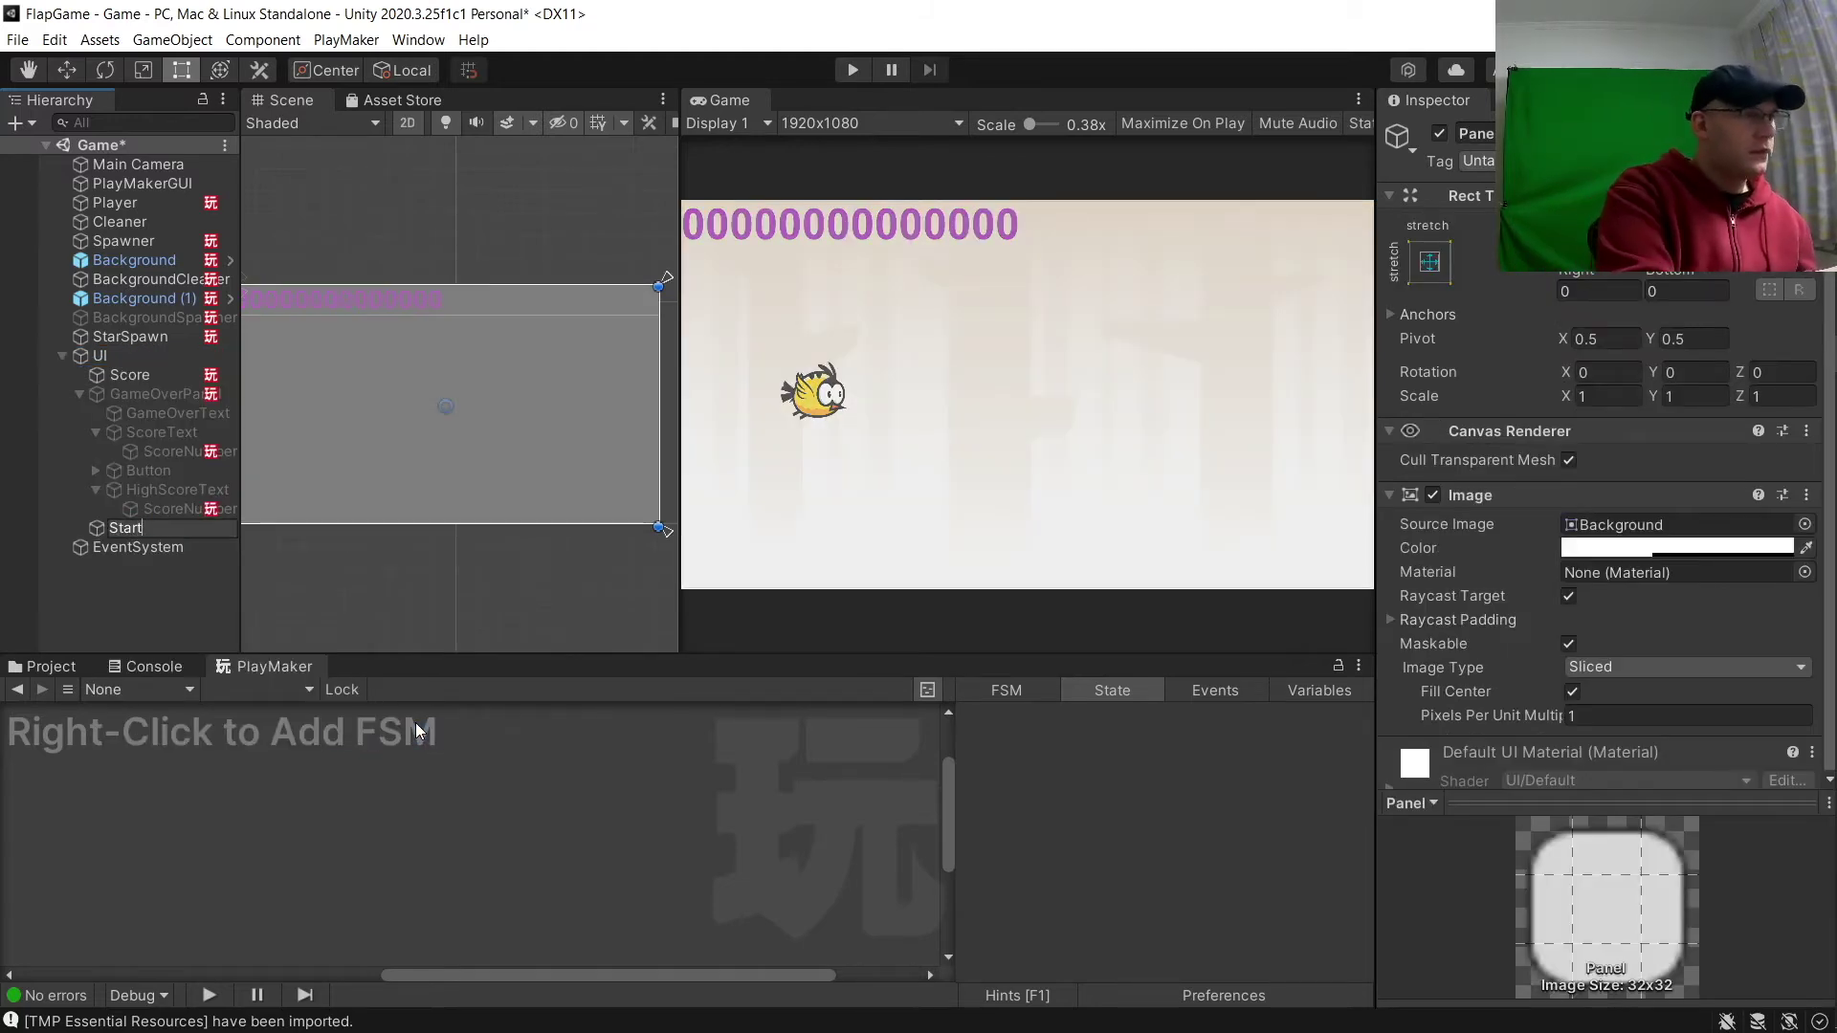
pyautogui.write('Panal')
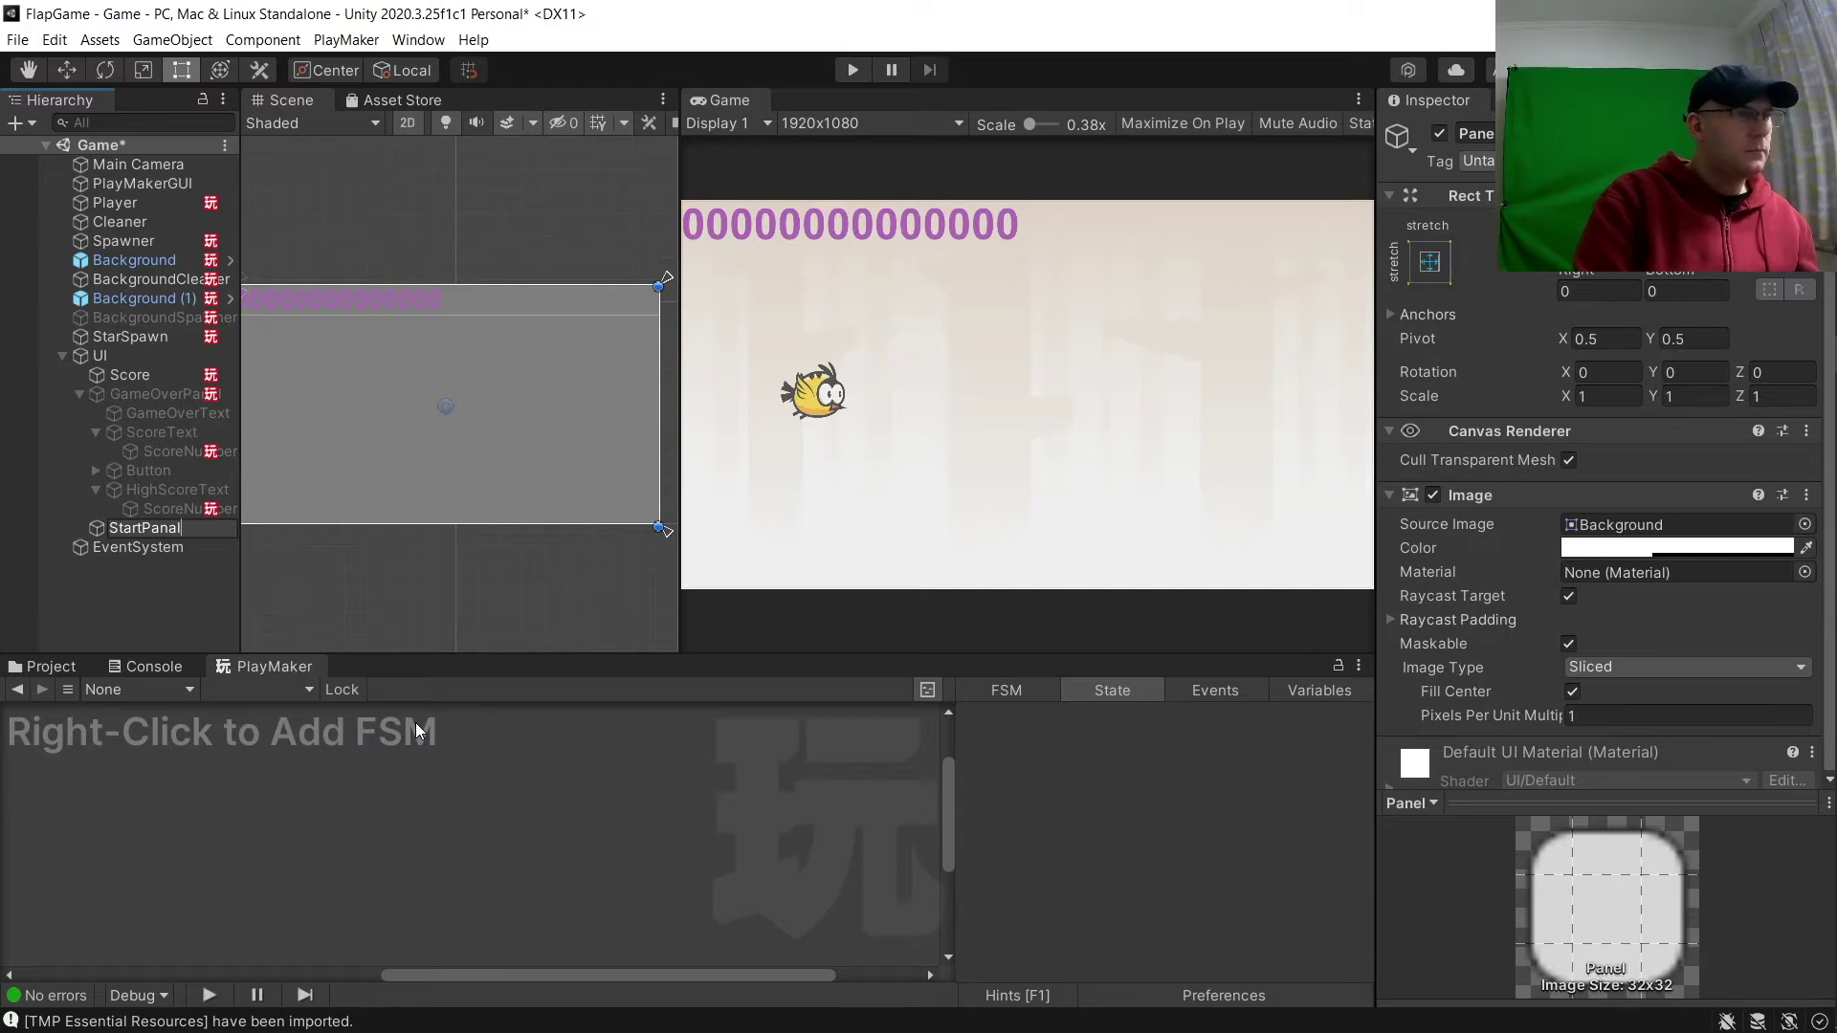
pyautogui.press('Return')
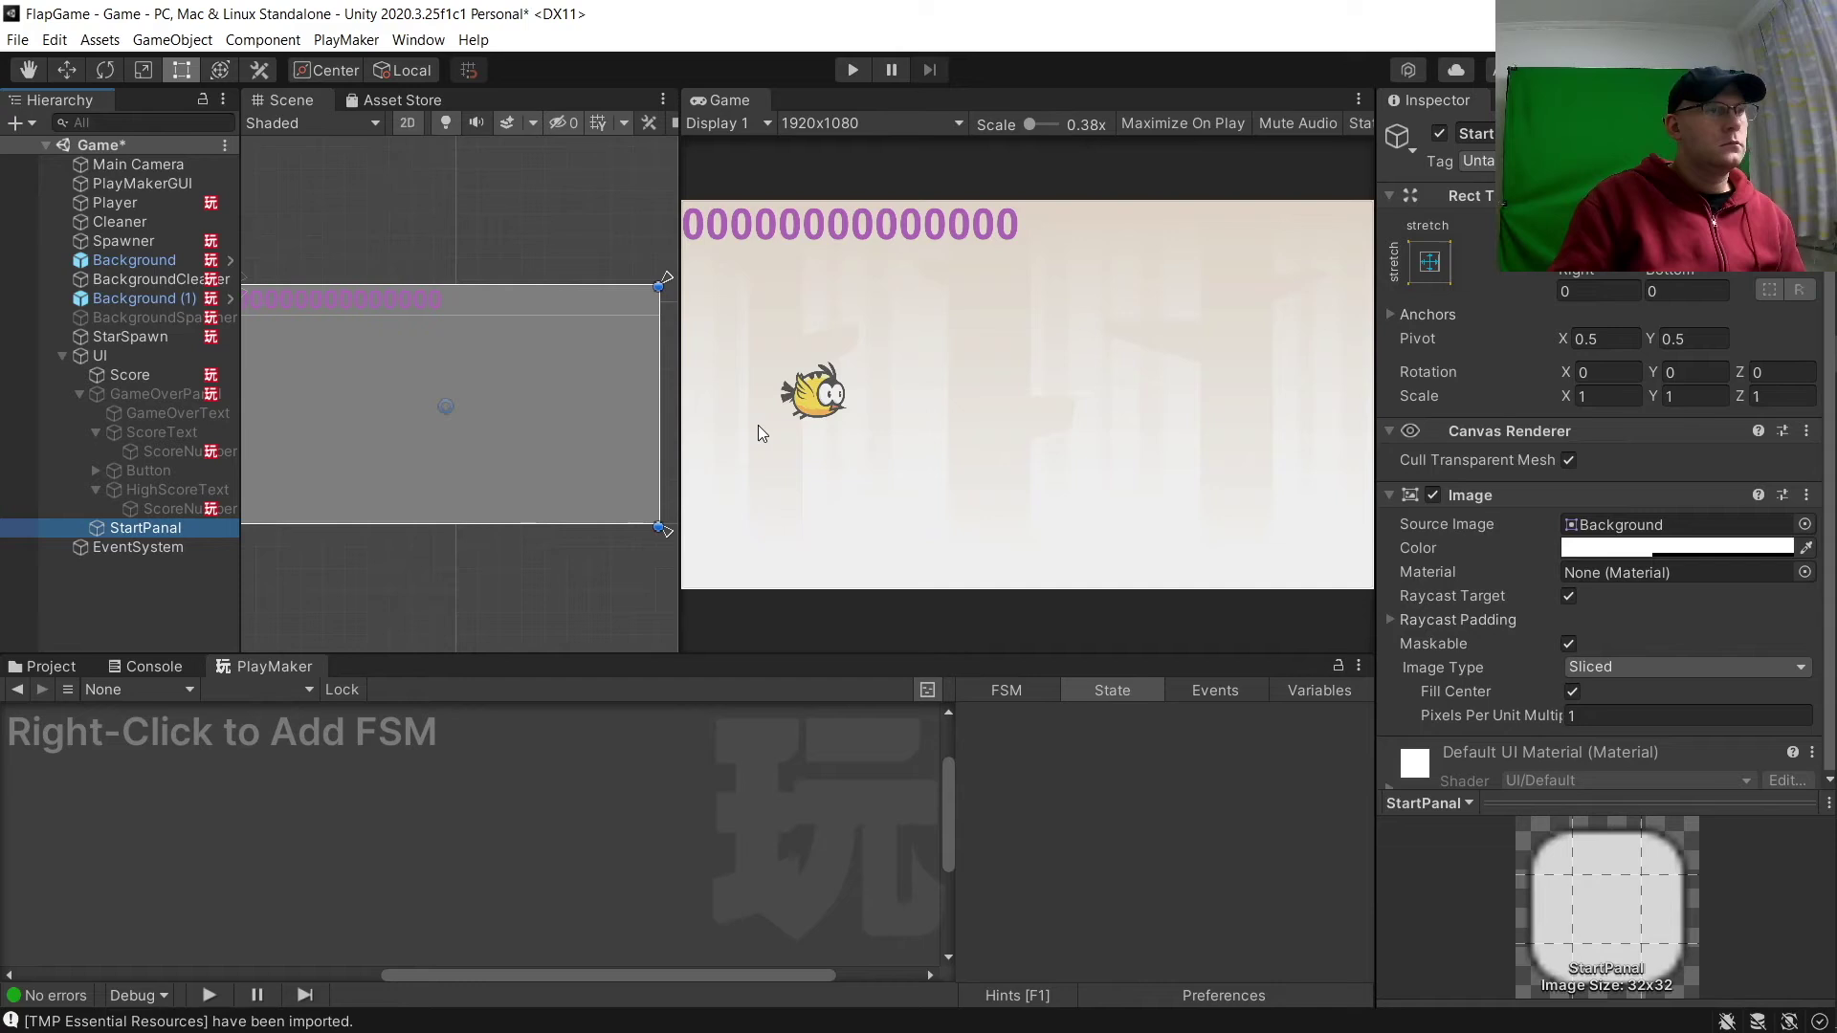
# Set the StartPanal source image to None and make its colour fully transparent with an alpha of 0.
pyautogui.click(1804, 525)
pyautogui.doubleClick(1033, 459)
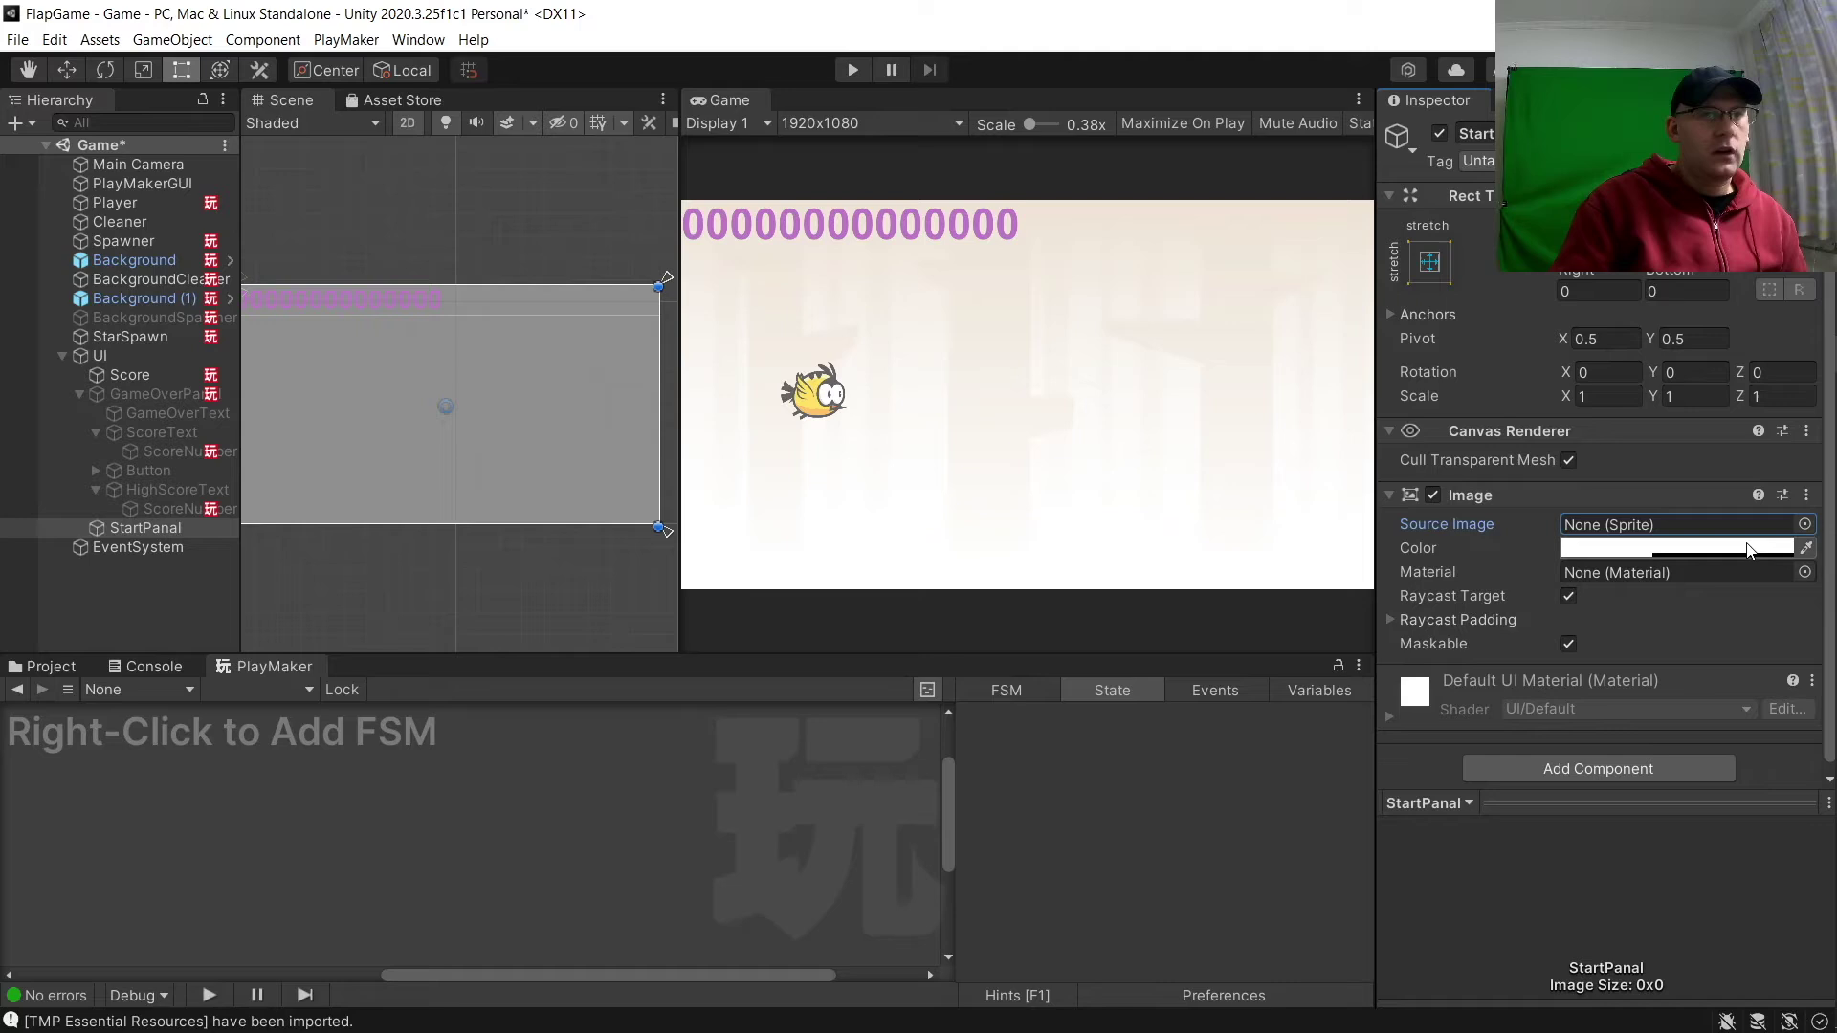
pyautogui.click(1684, 547)
pyautogui.moveTo(1622, 924); pyautogui.dragTo(1301, 934)
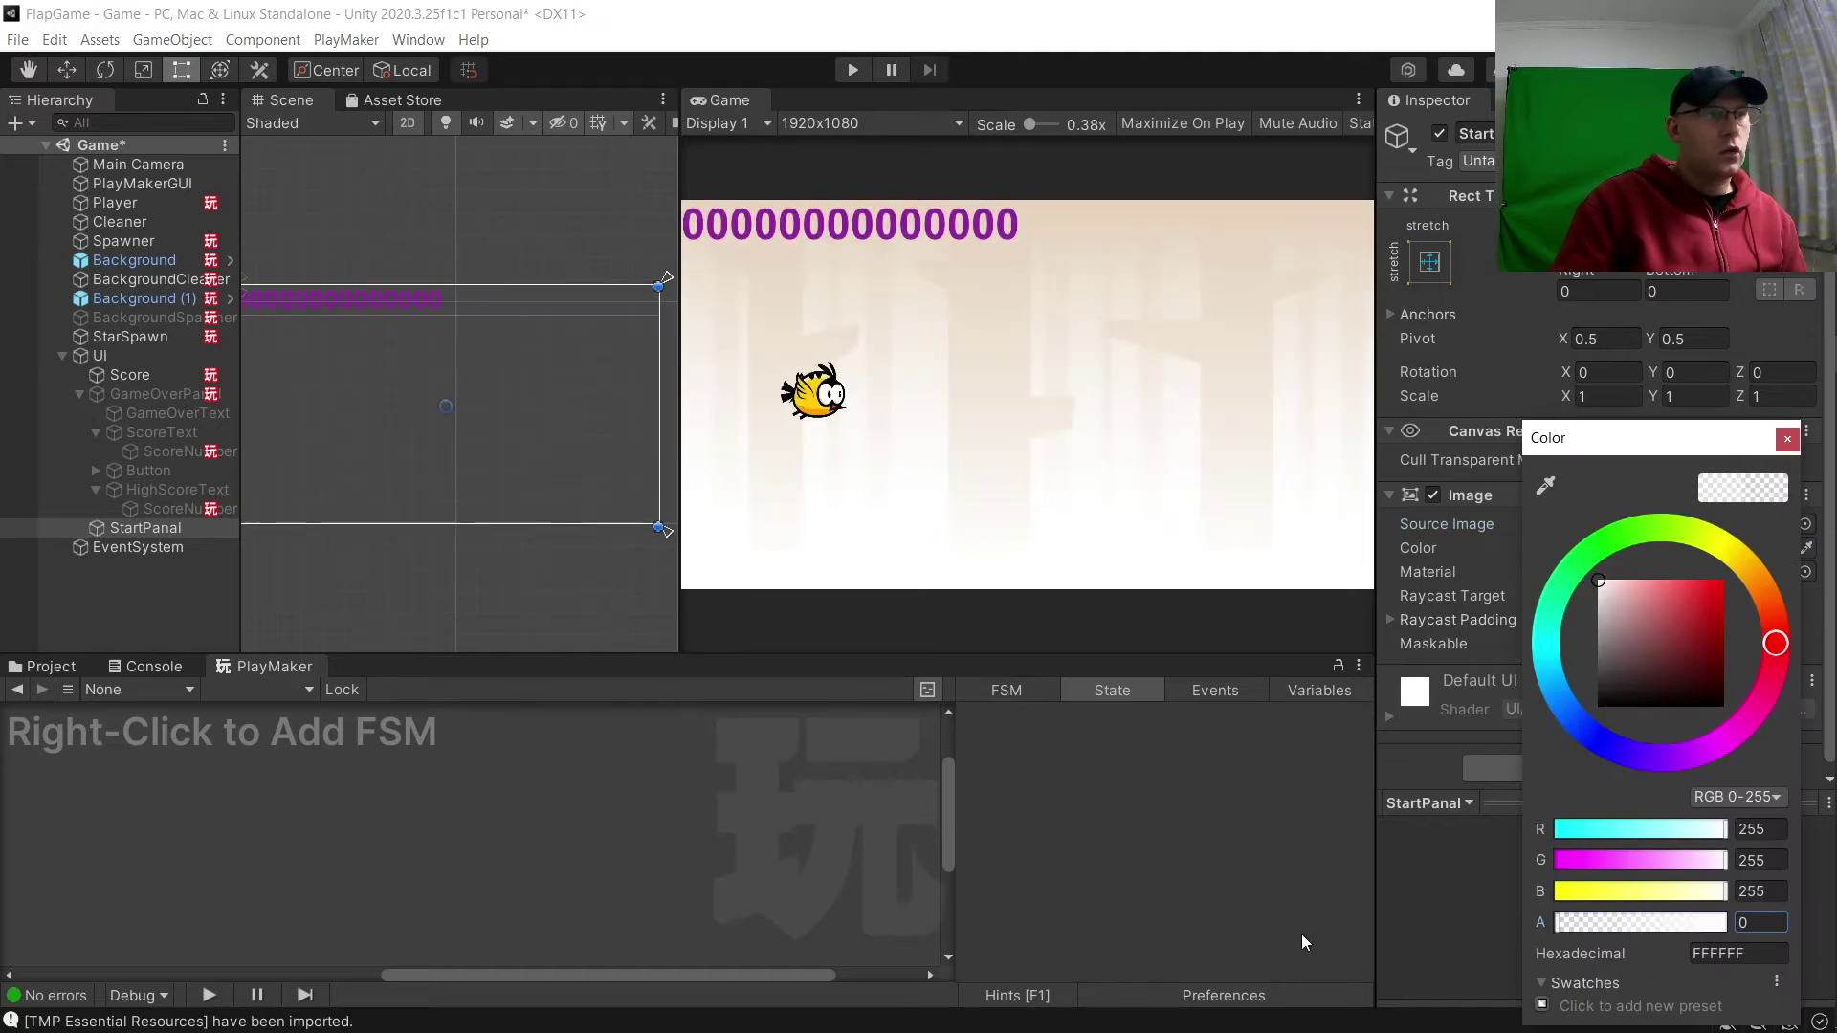
pyautogui.click(1787, 439)
# Add a TextMeshPro text under StartPanal reading "Yellow Birds Flappy Task".
pyautogui.rightClick(181, 530)
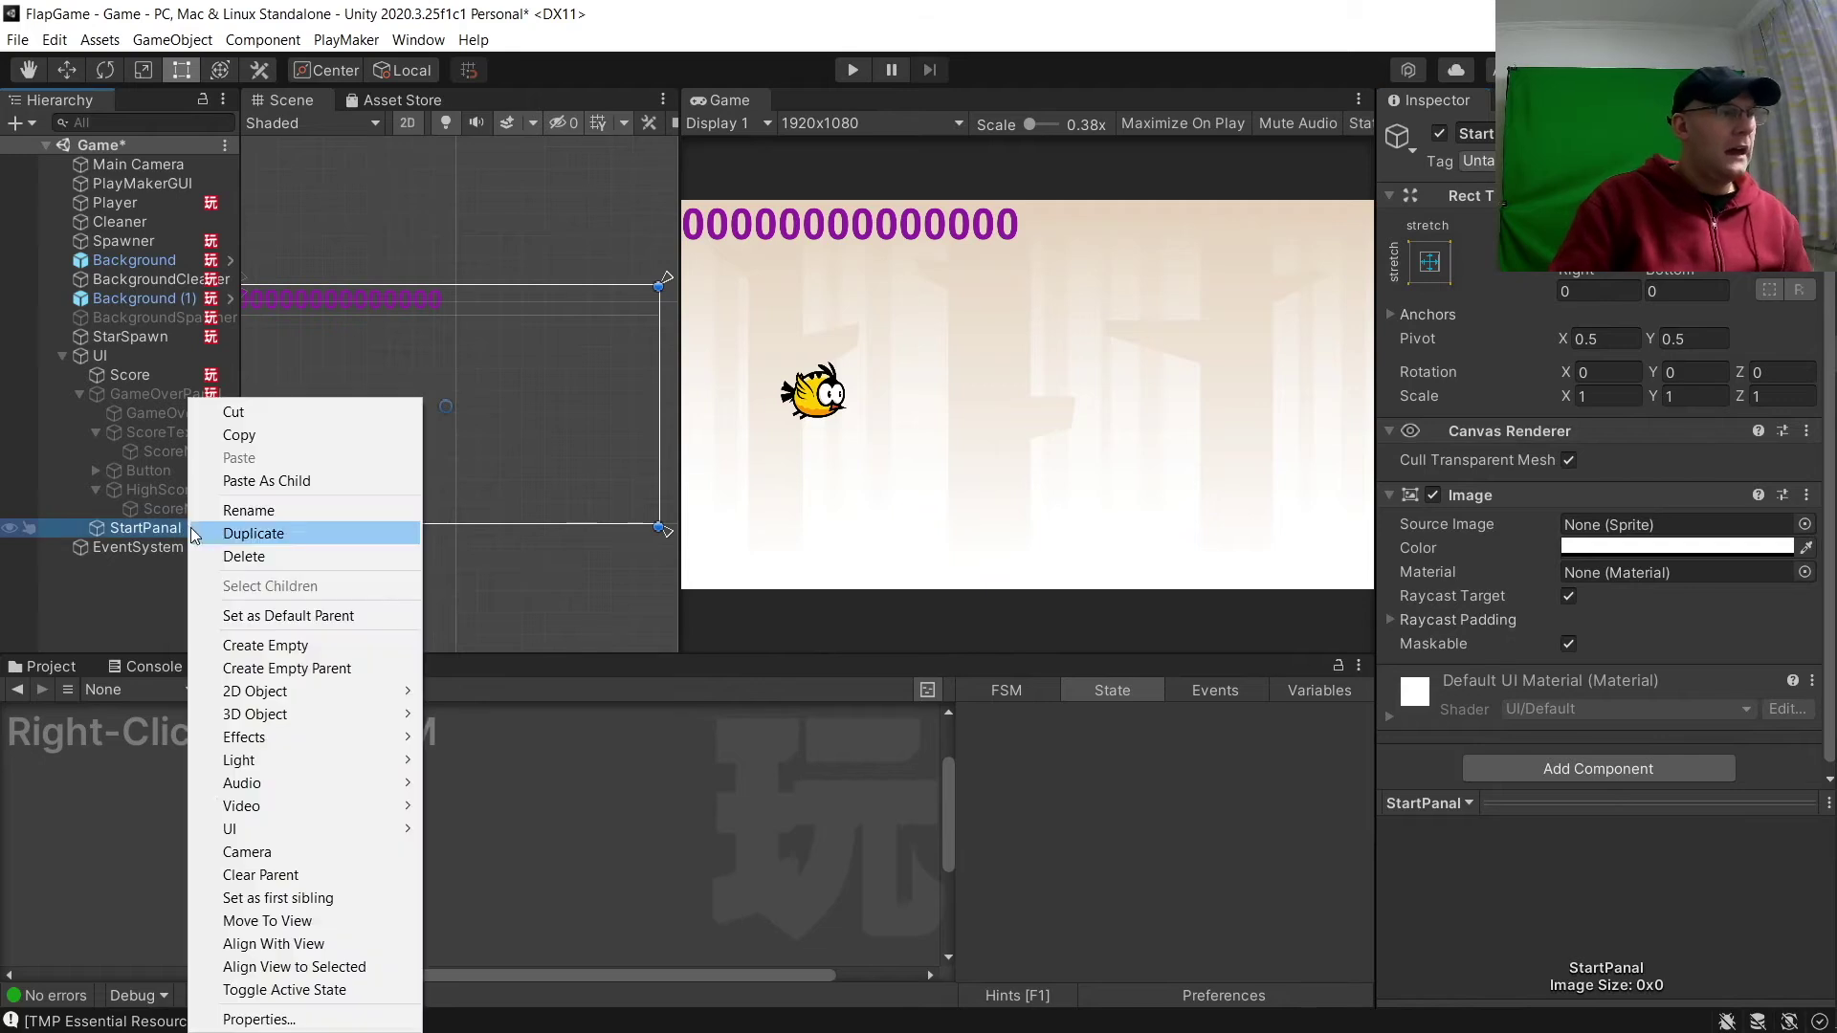
pyautogui.moveTo(308, 829)
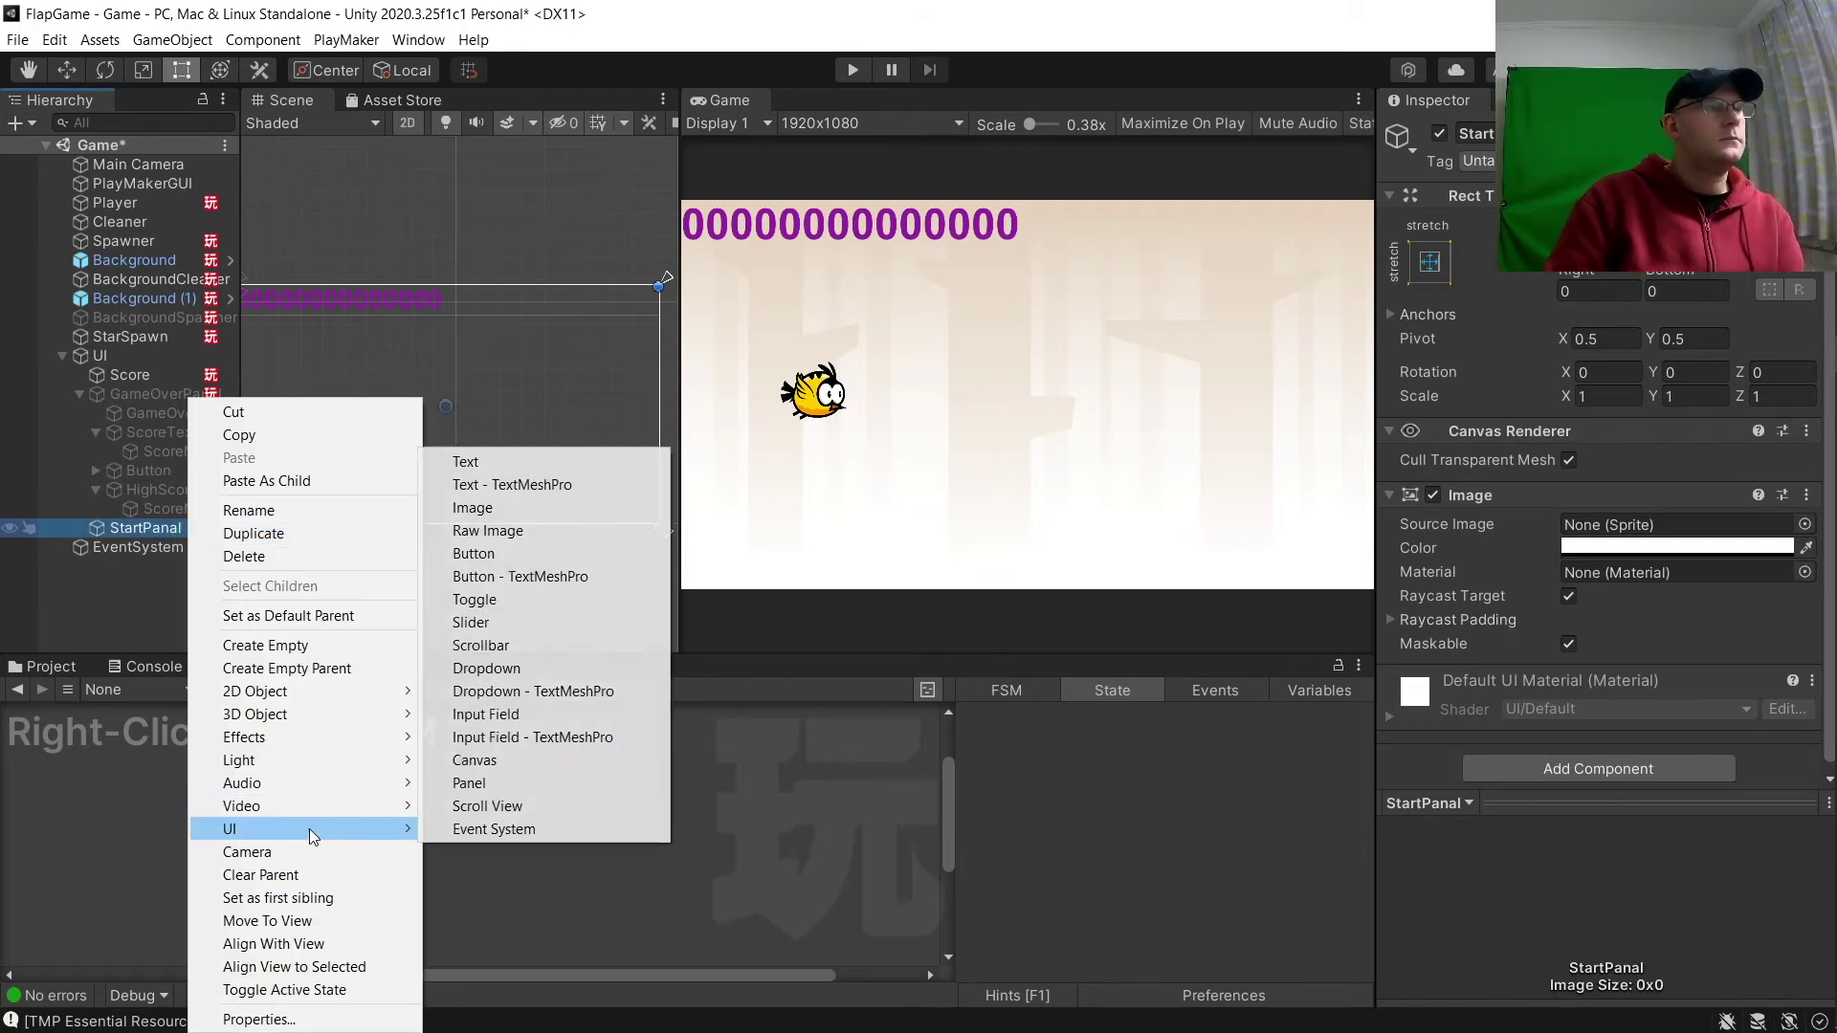
pyautogui.click(576, 482)
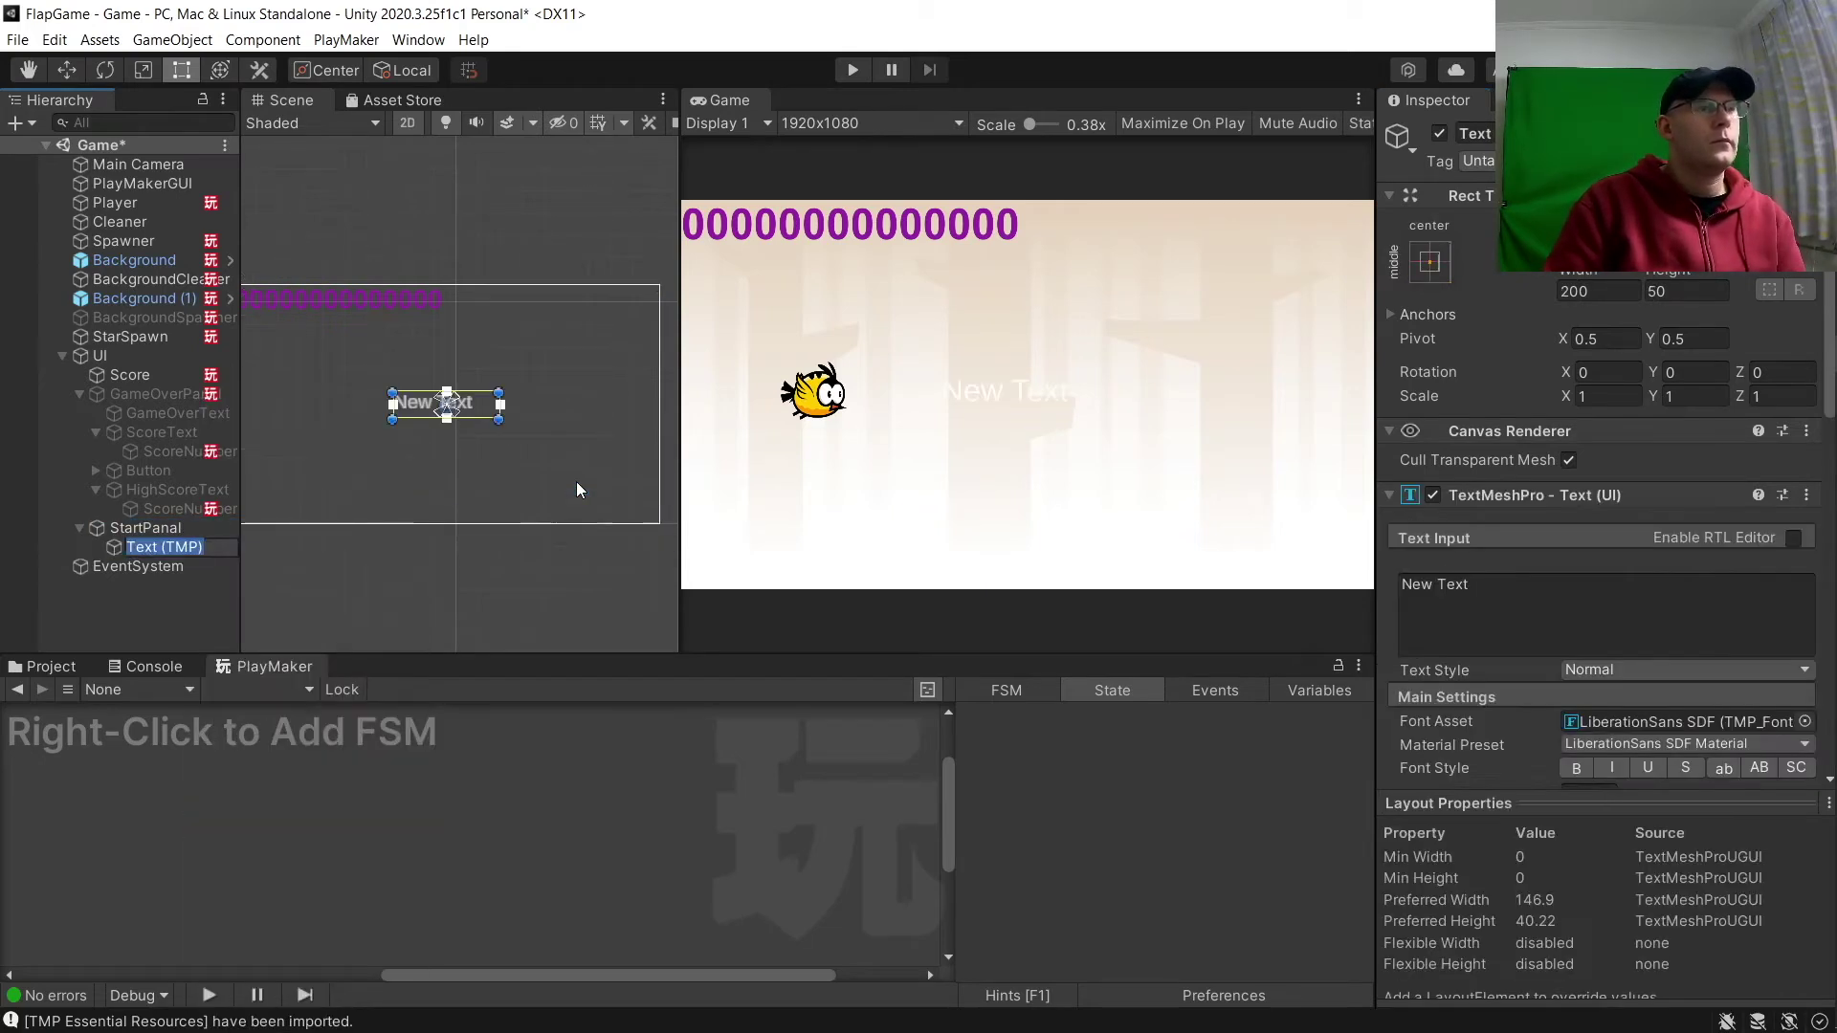
pyautogui.click(1492, 588)
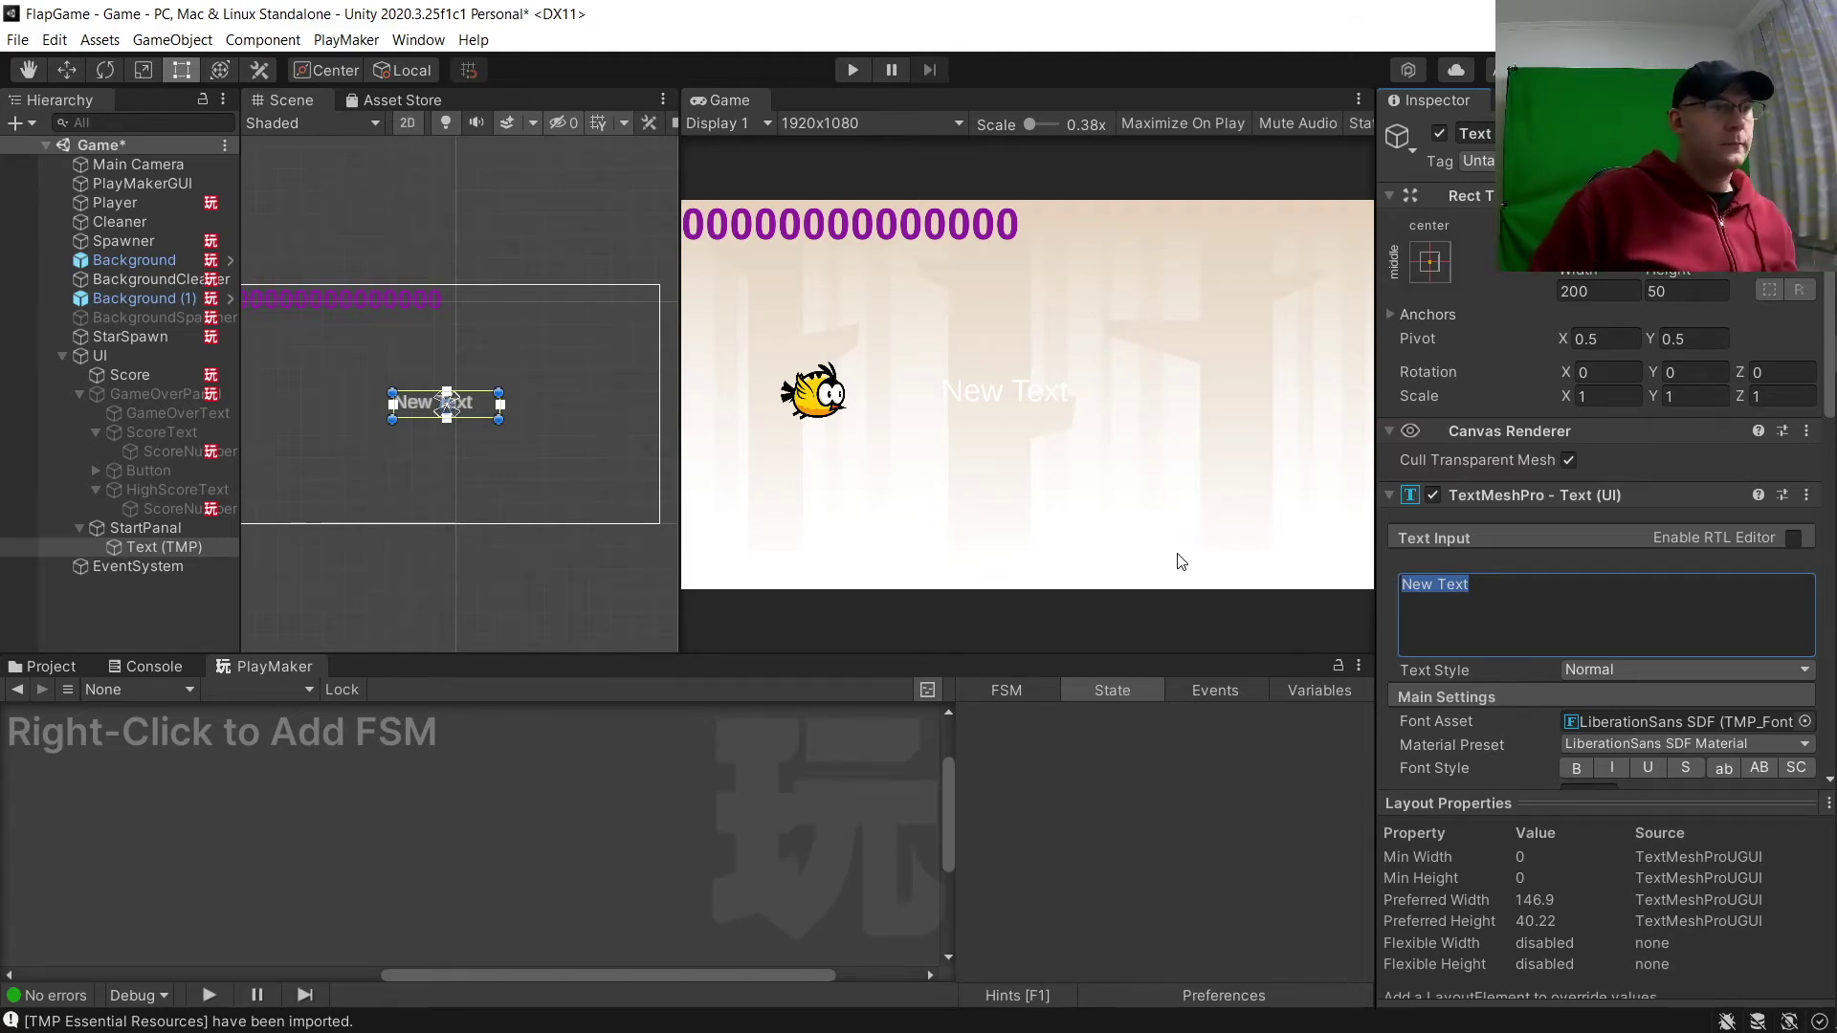
pyautogui.write('Y')
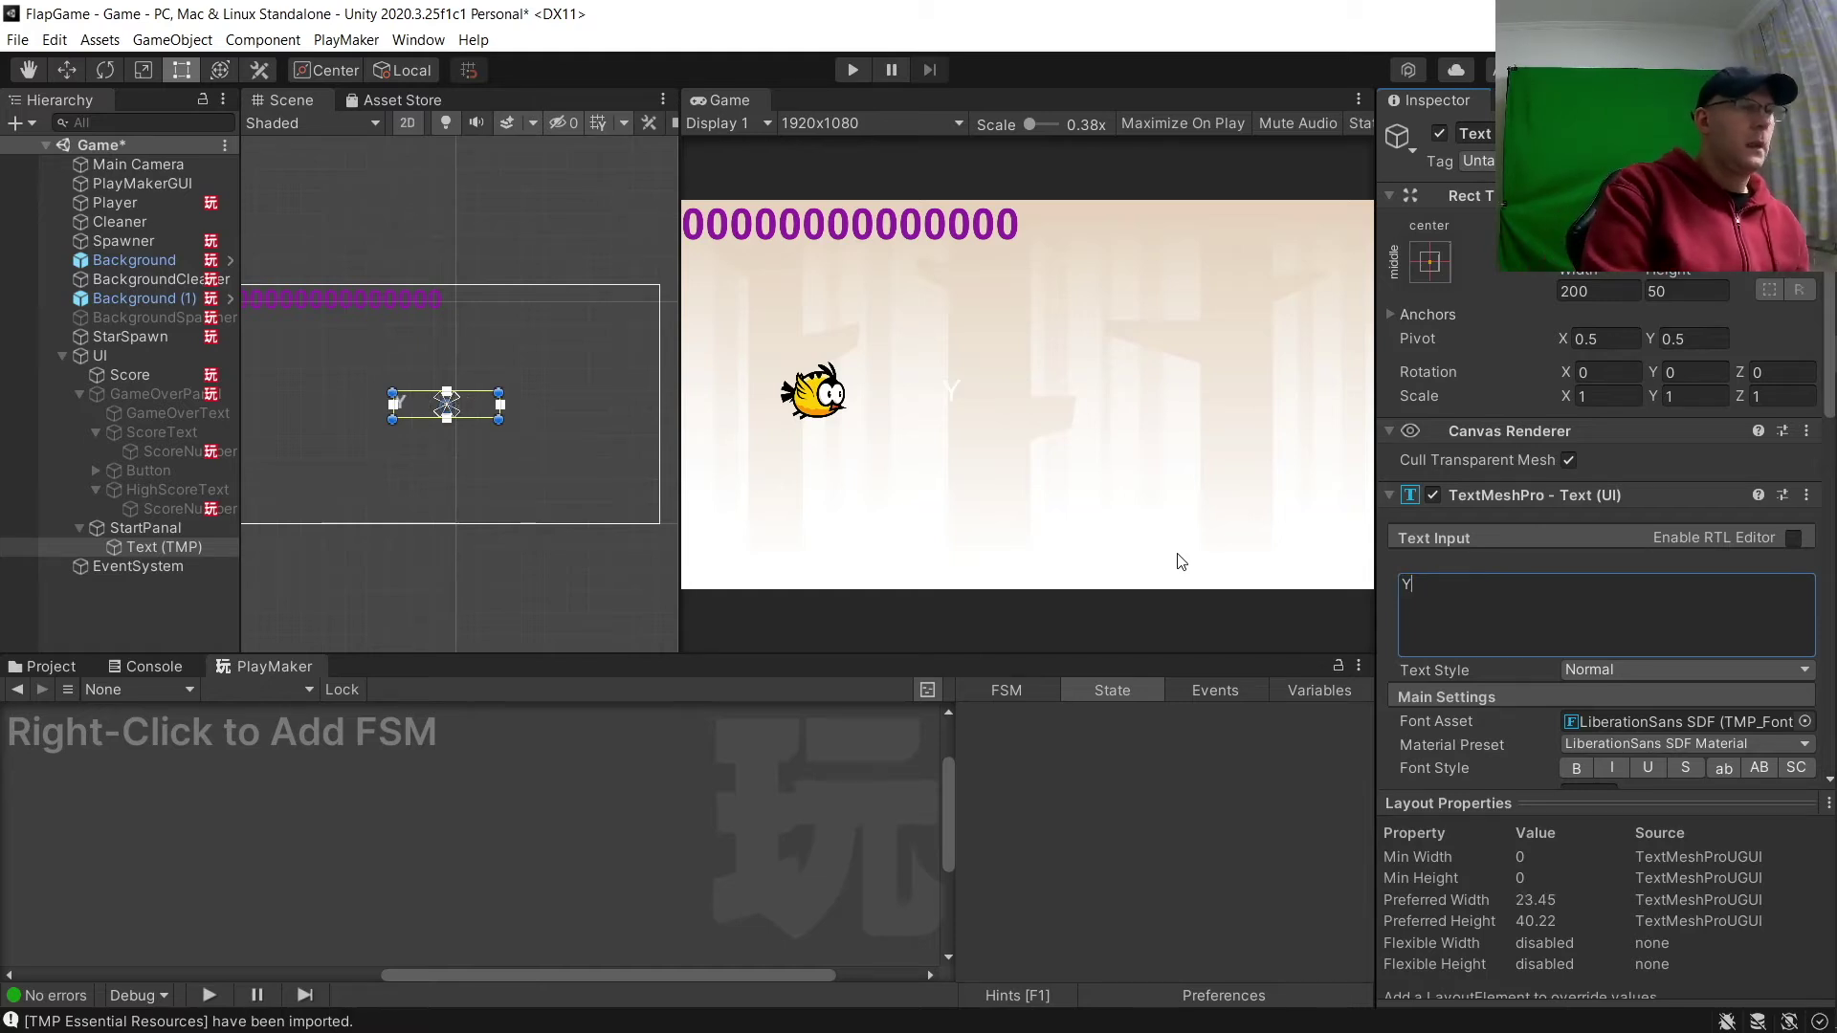
pyautogui.write('ellow Birds Flappy')
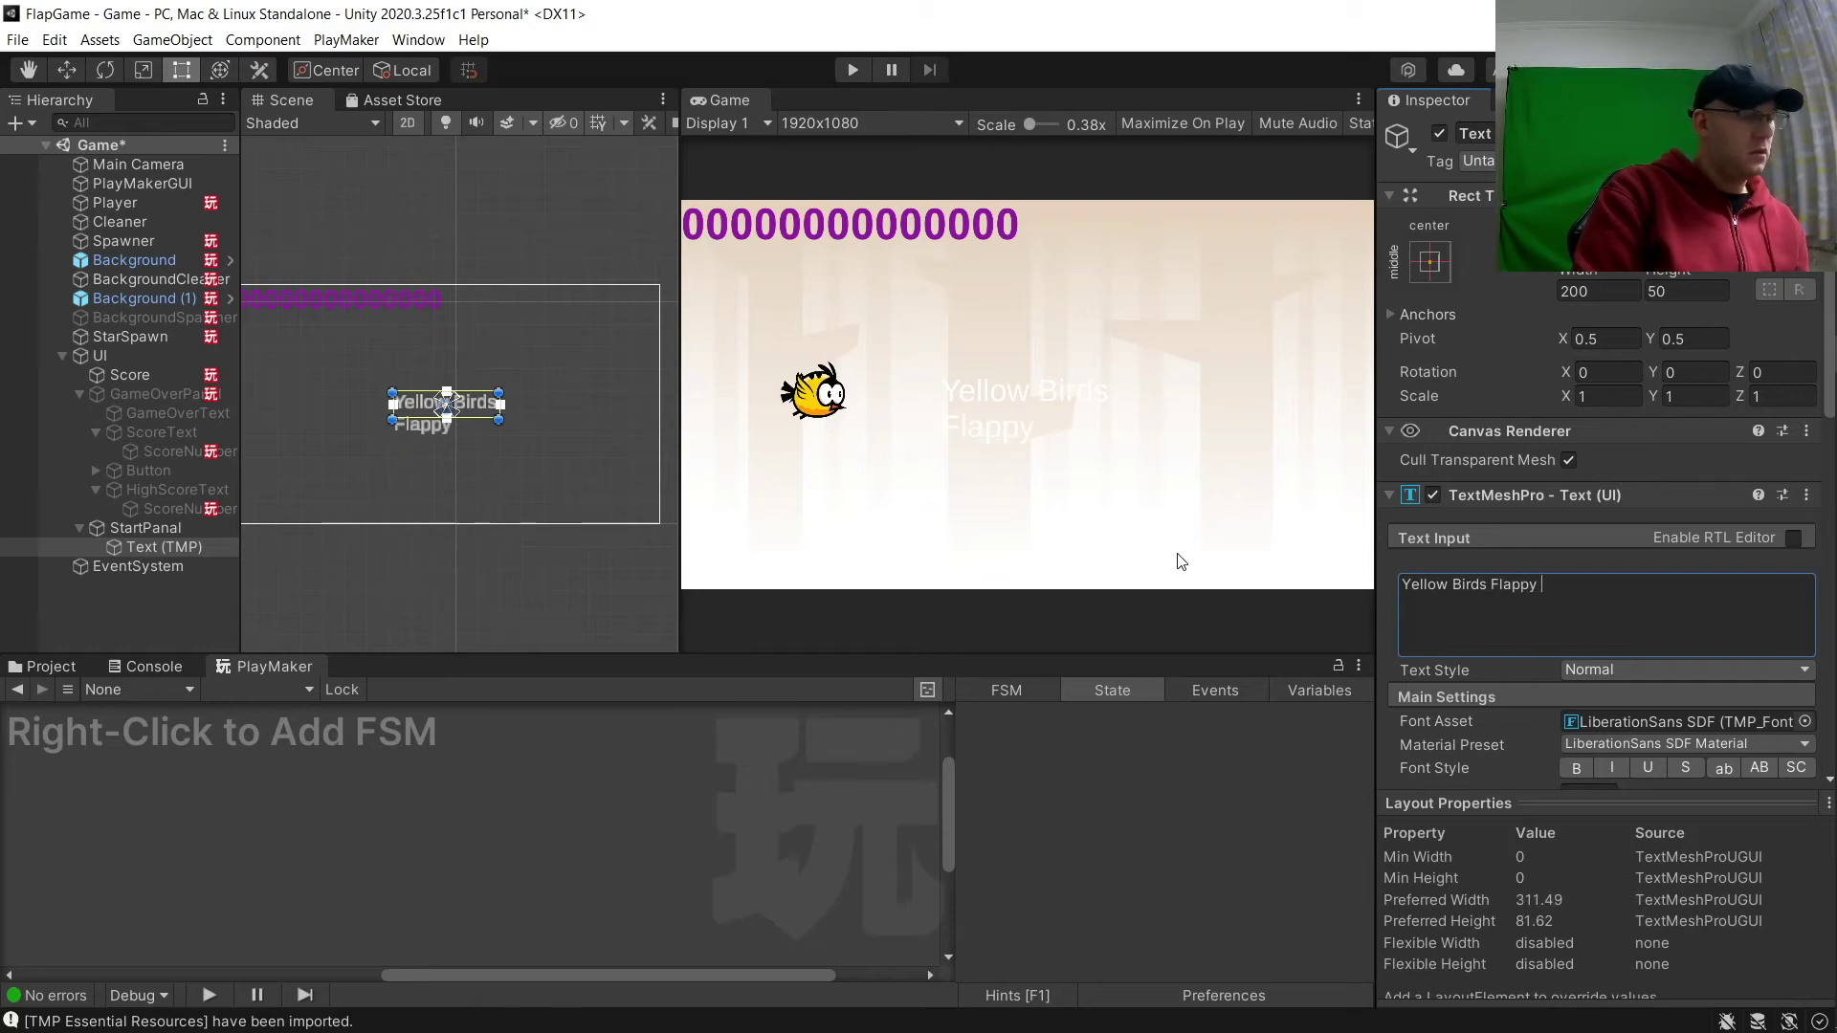
pyautogui.write(' Task')
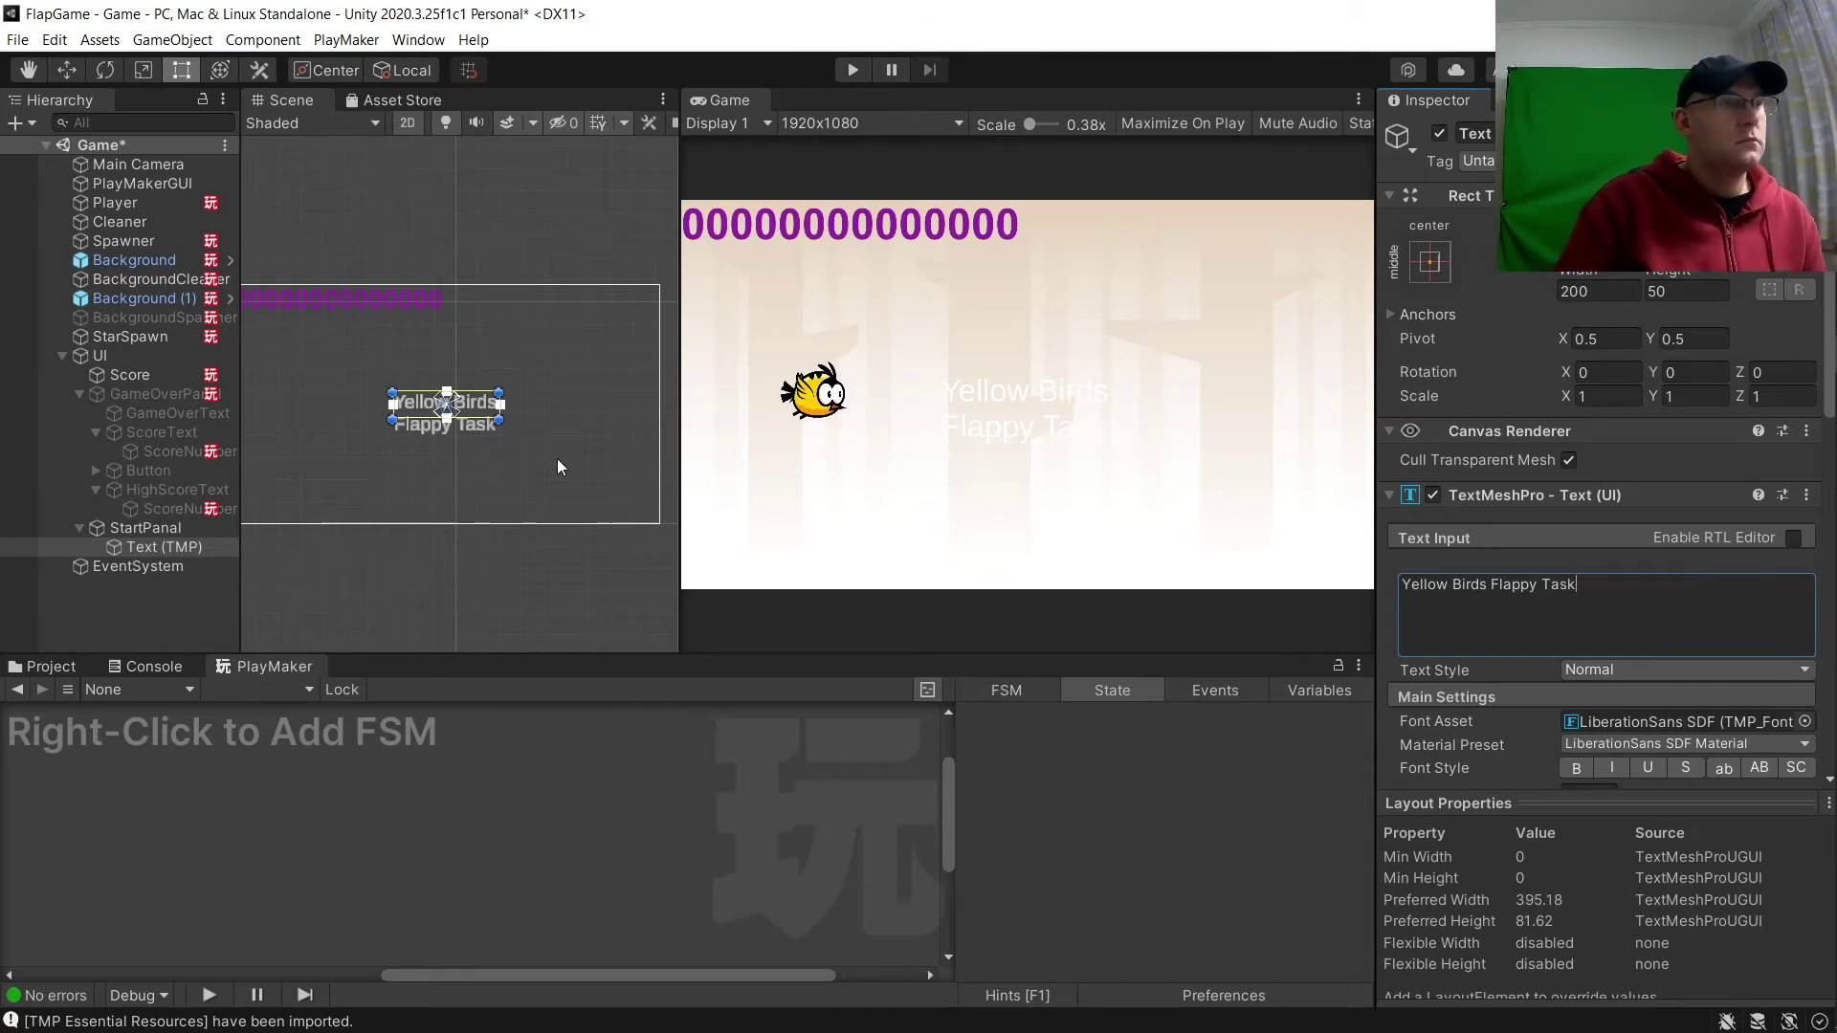
pyautogui.click(485, 422)
pyautogui.click(485, 422)
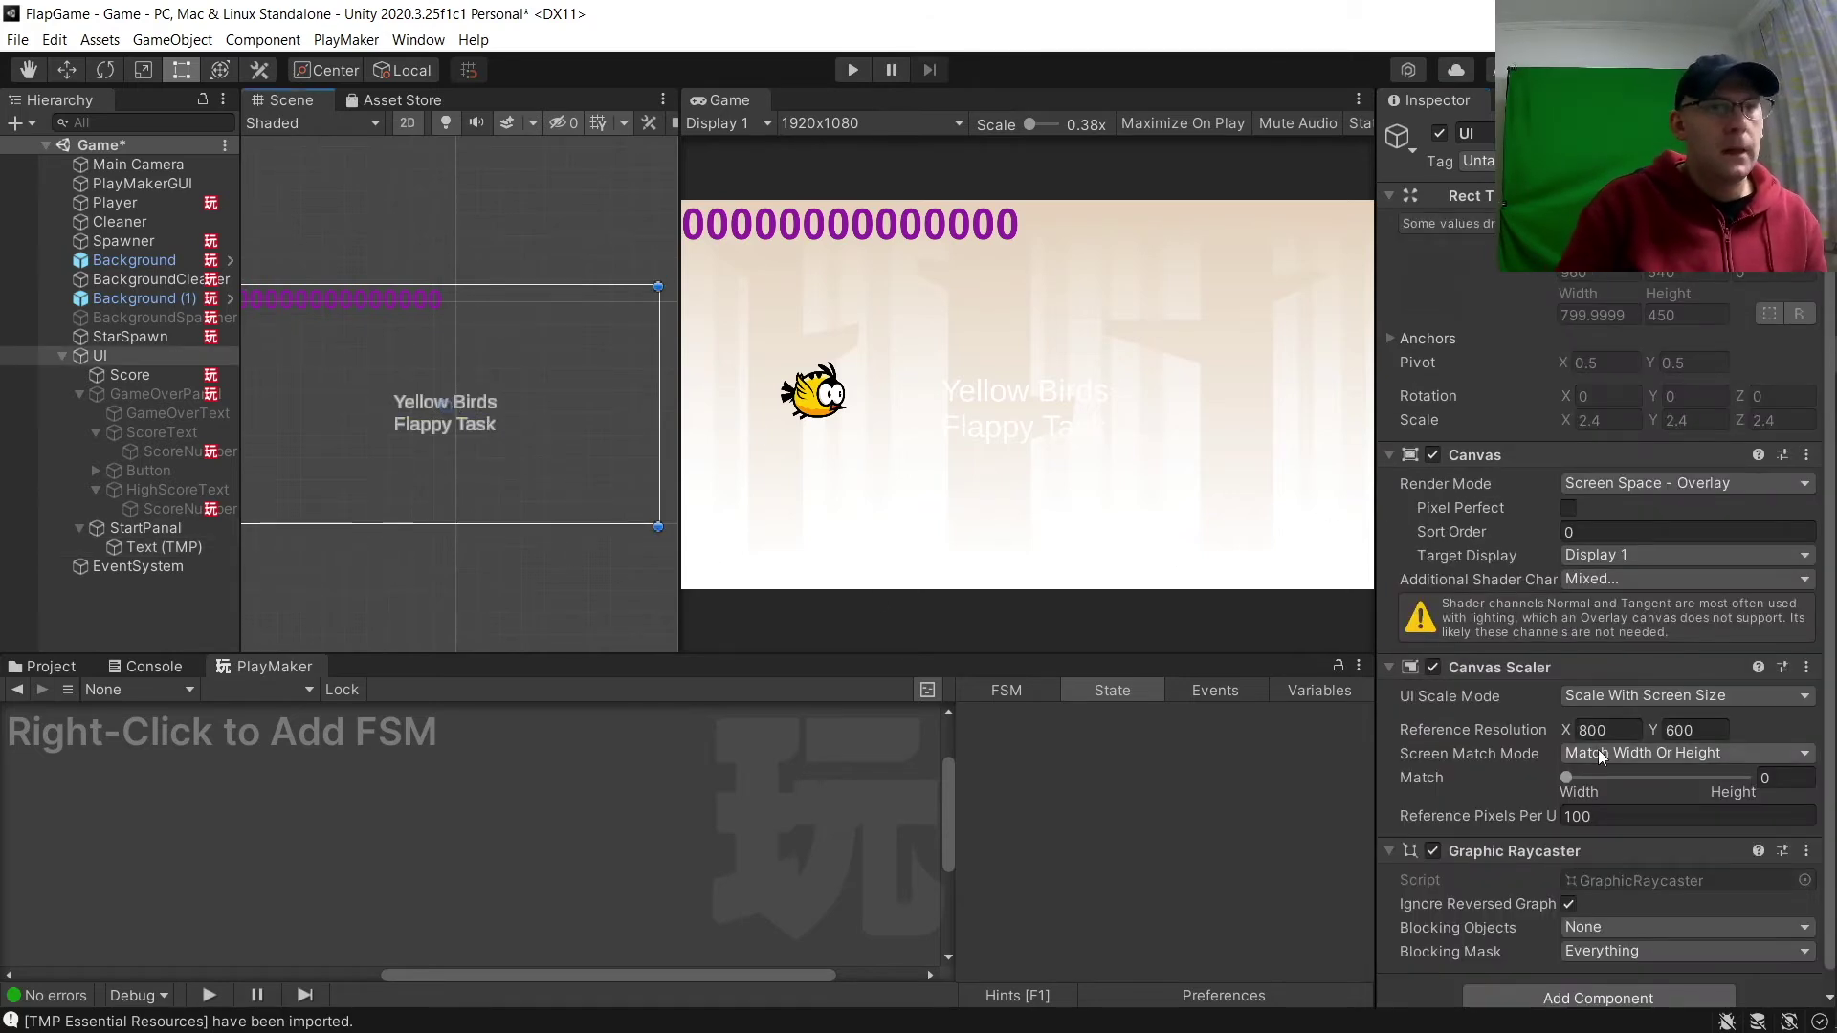
pyautogui.scroll(-1, 1609, 601)
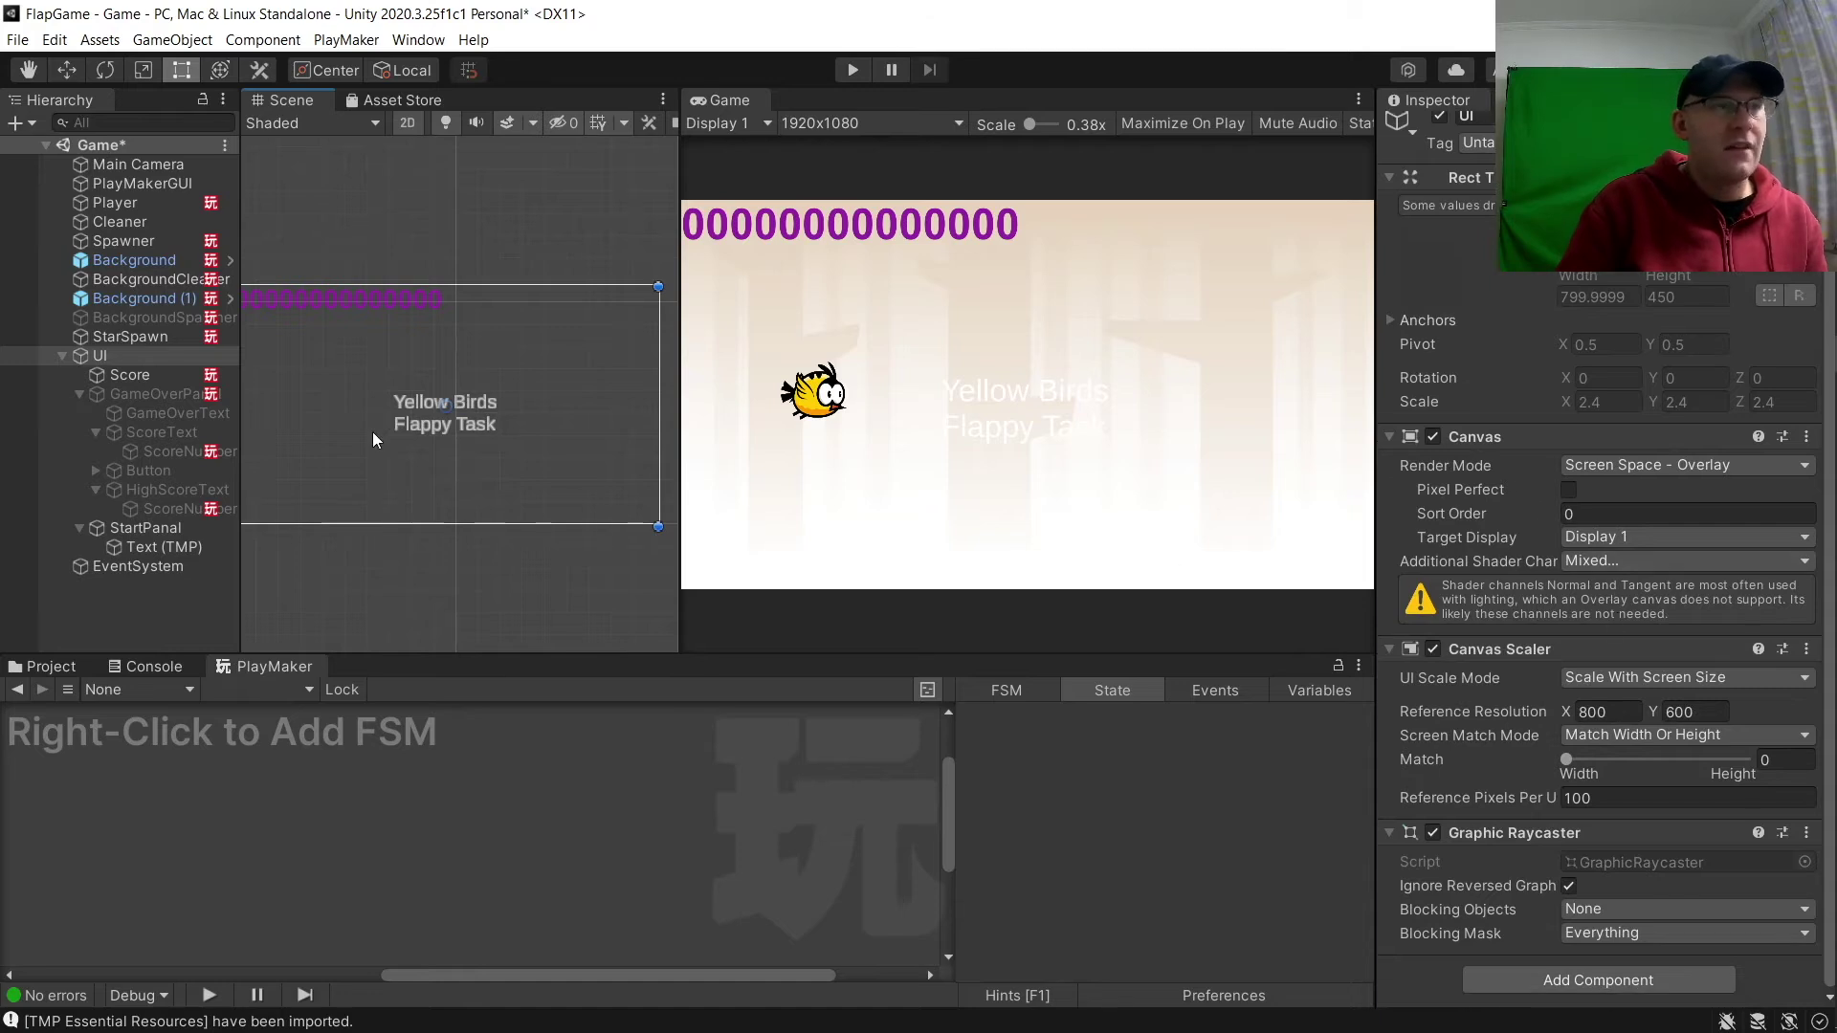
# Set the face colour of the "Yellow Birds Flappy Task" title text's material to bright red.
pyautogui.click(428, 406)
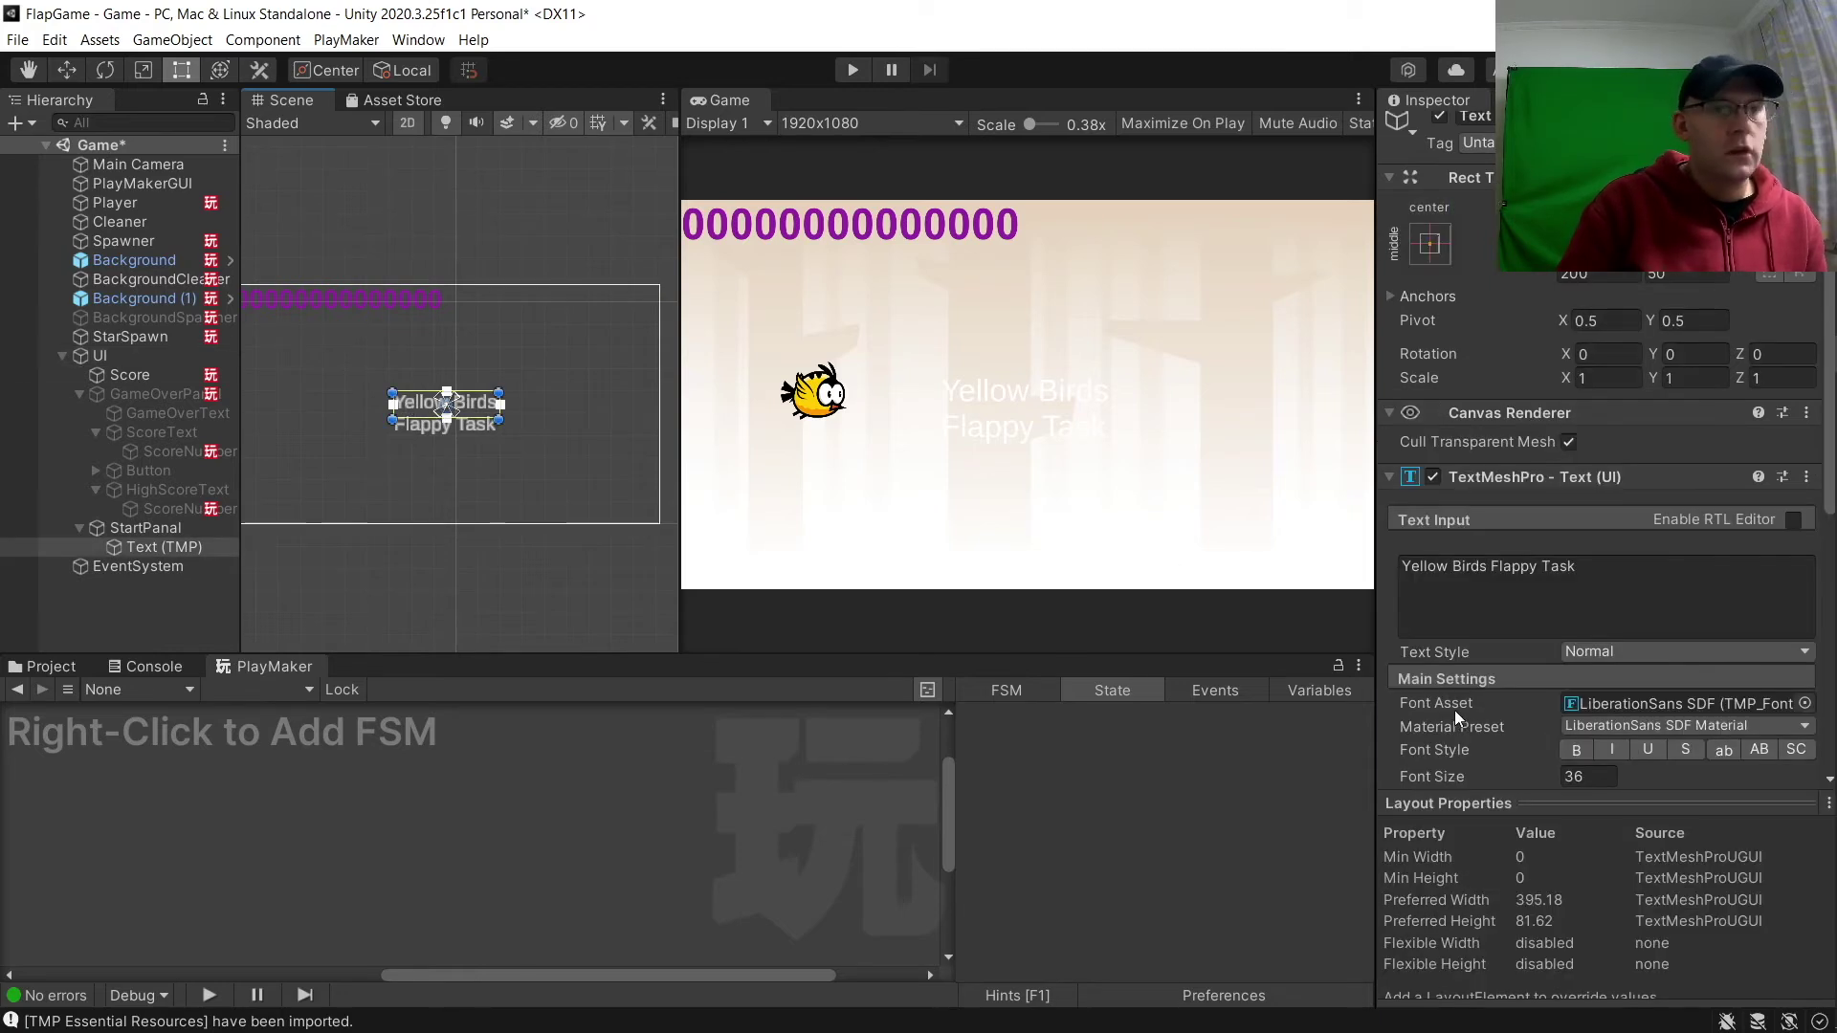
pyautogui.scroll(-10, 1437, 703)
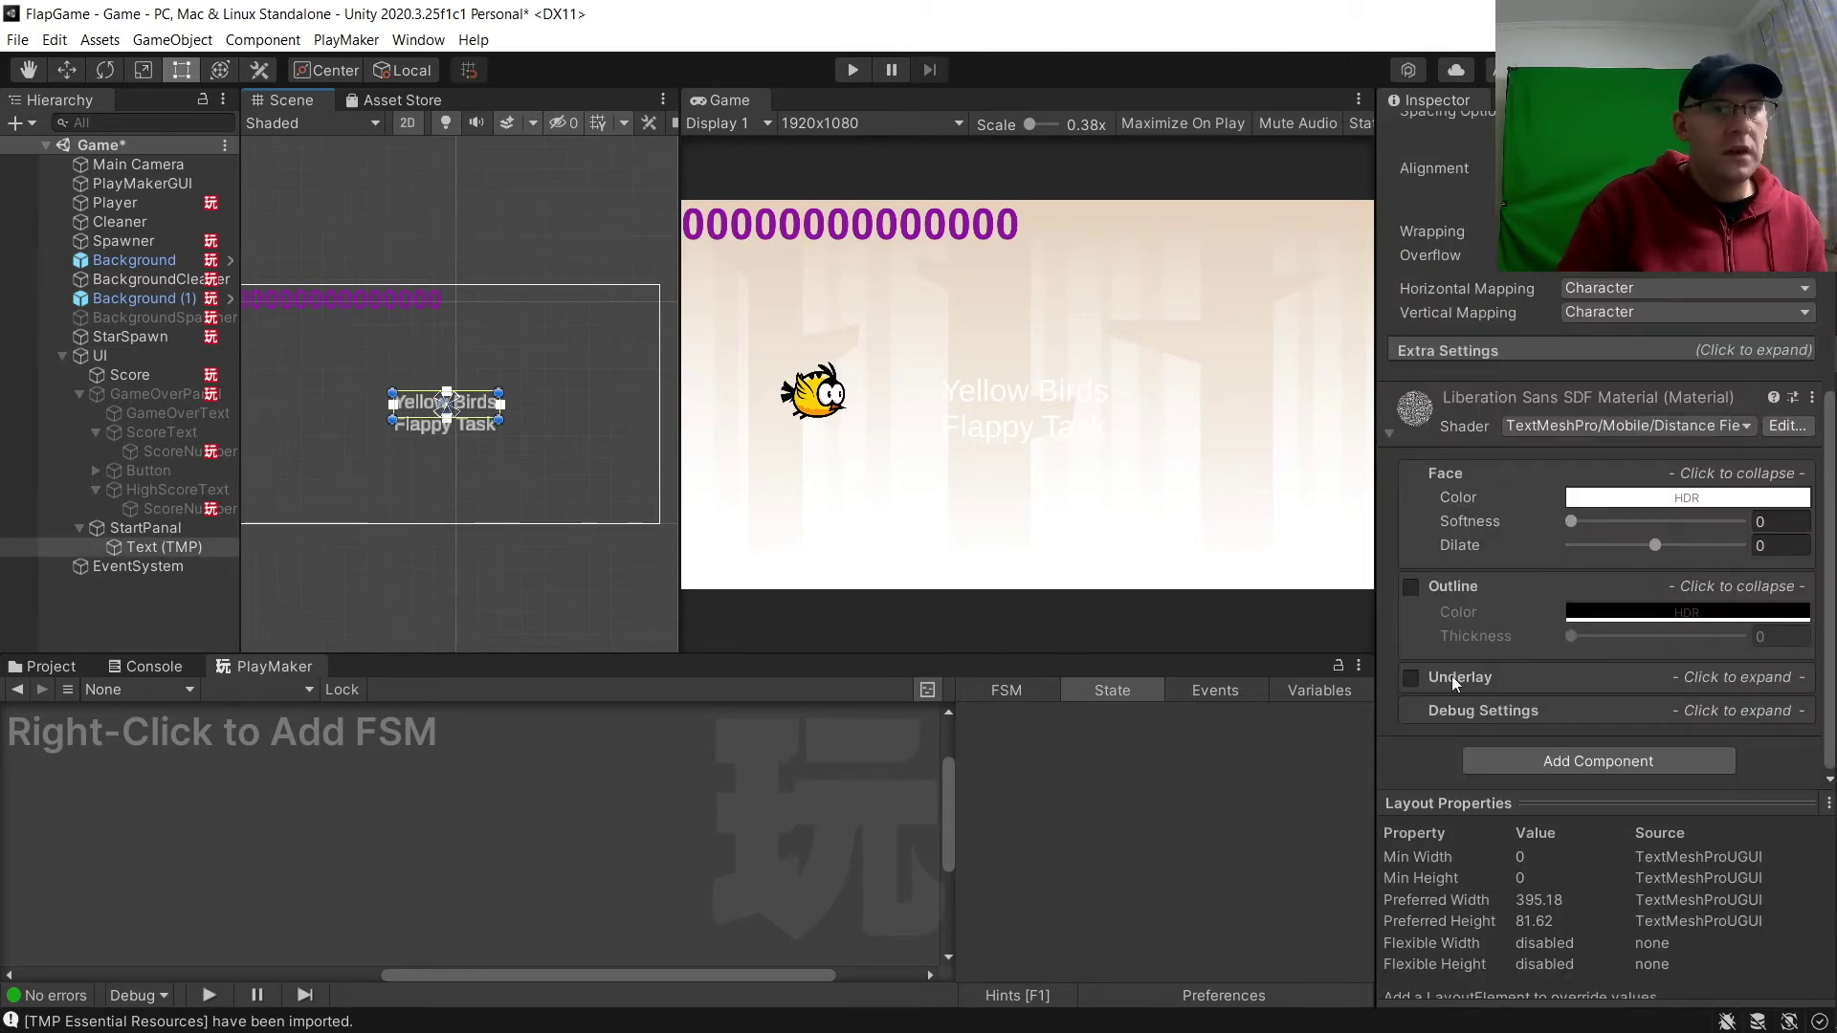
pyautogui.click(1608, 498)
pyautogui.moveTo(1722, 603); pyautogui.dragTo(1788, 589)
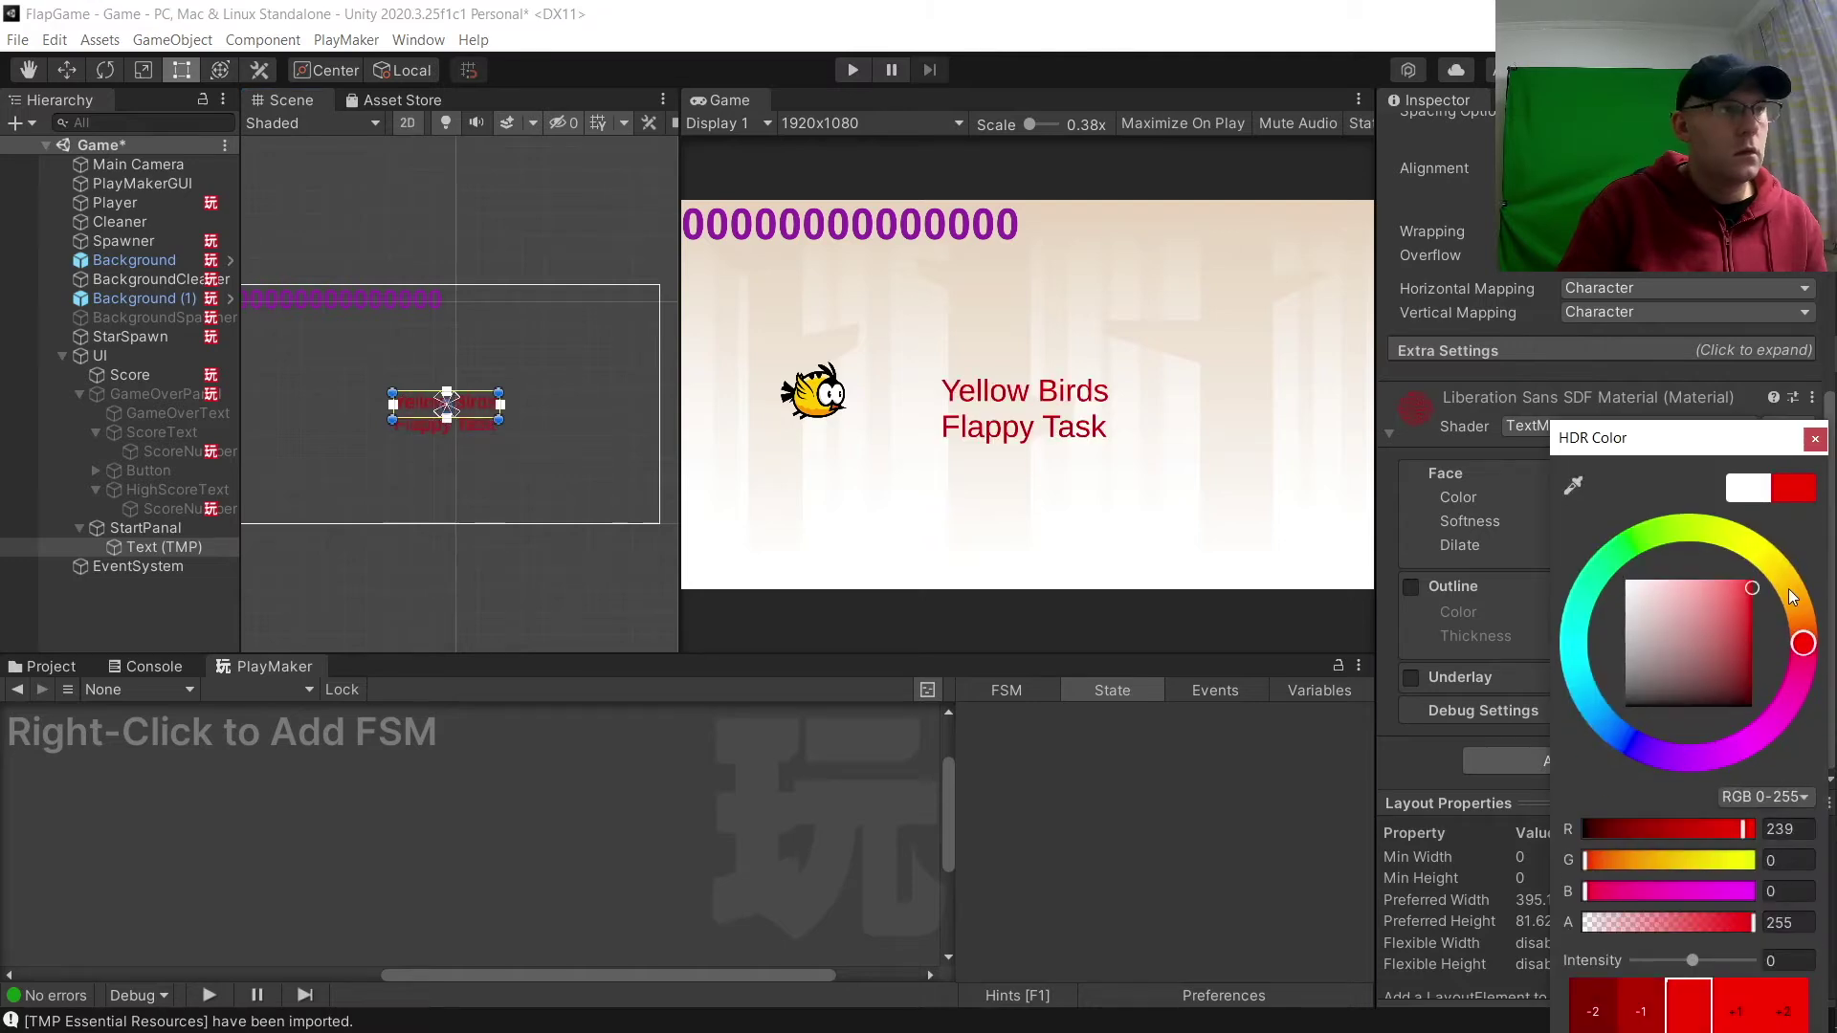
pyautogui.click(1512, 601)
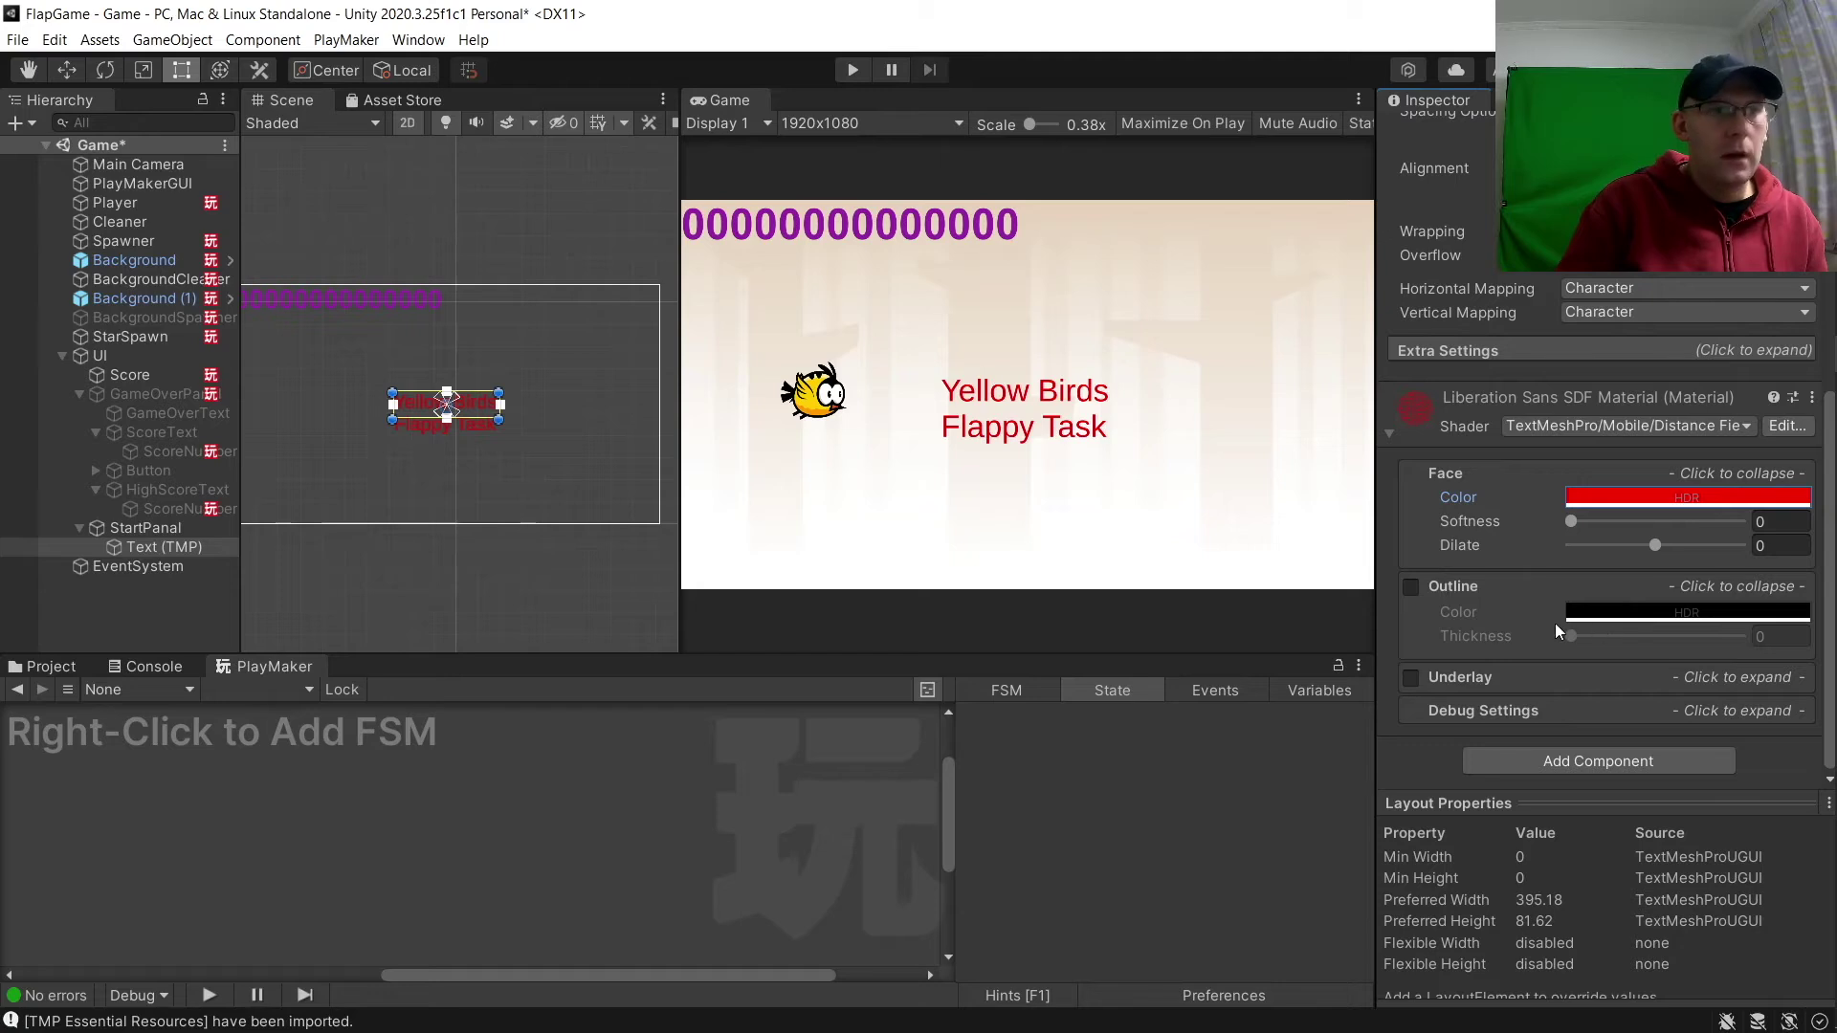
# Enable the title text's outline with a thickness of 0.113 and a bright yellow colour.
pyautogui.click(1412, 587)
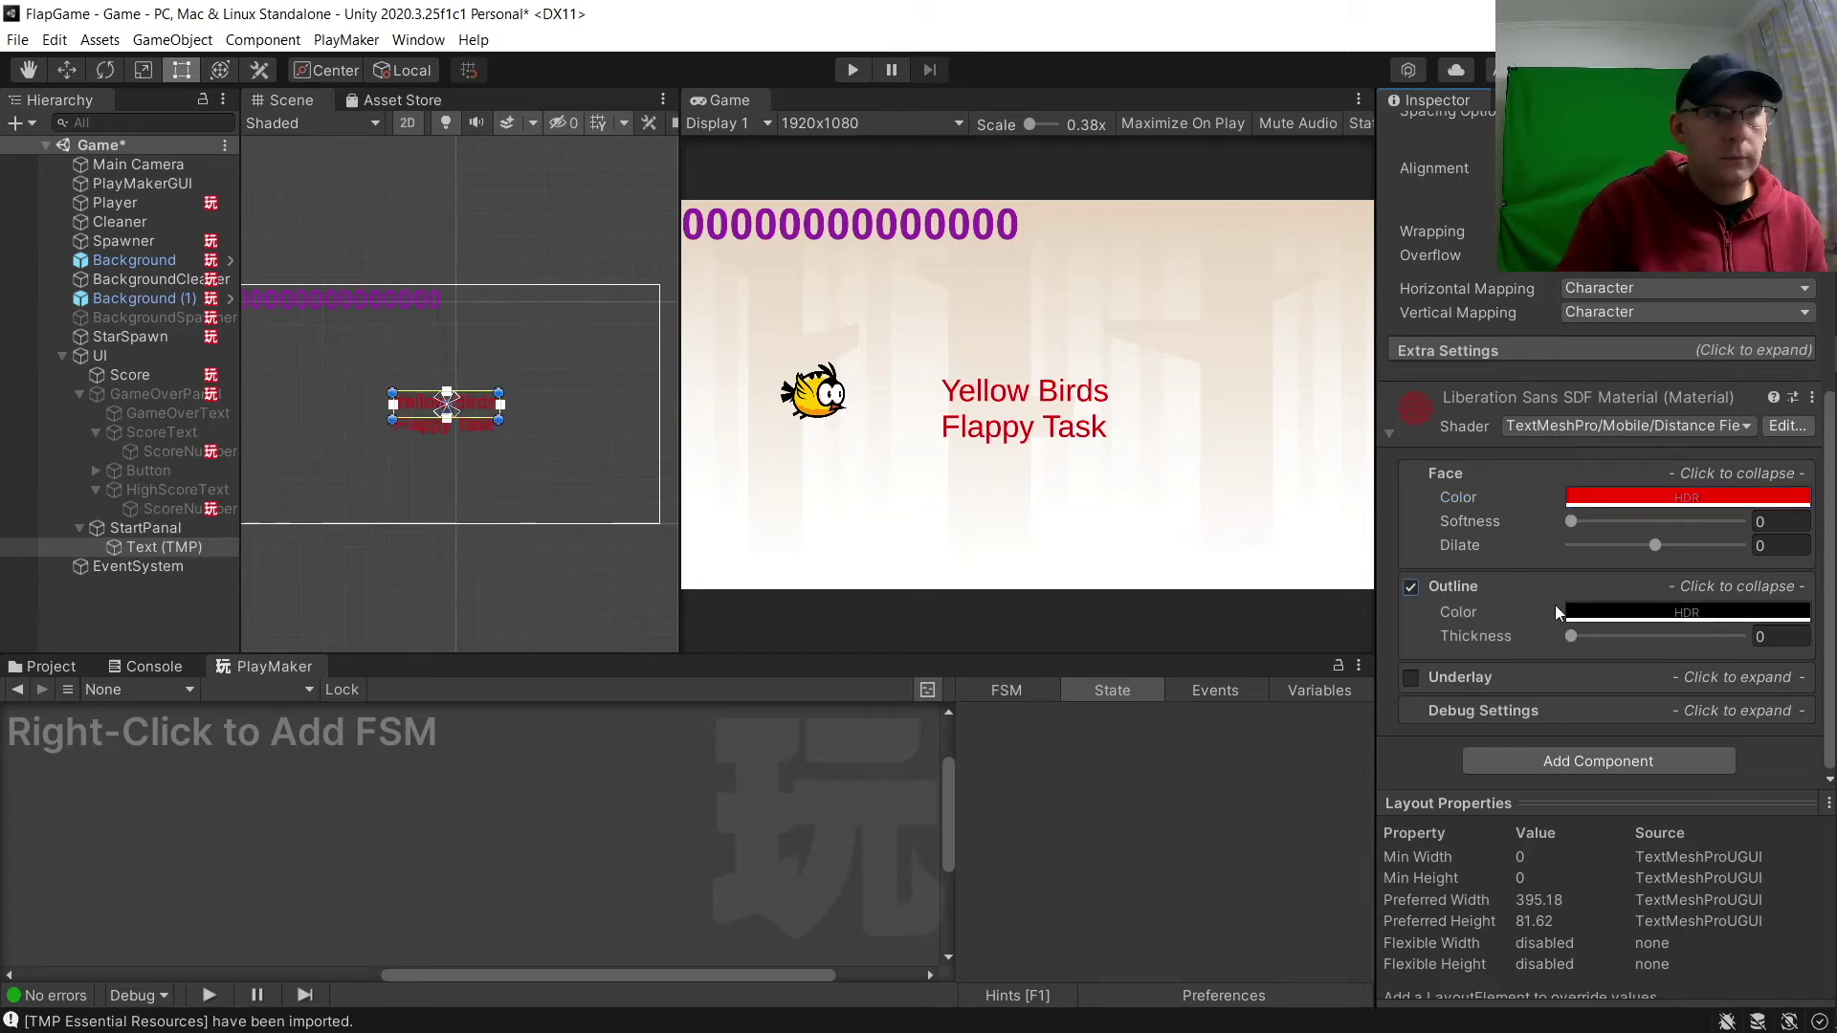
pyautogui.click(1589, 613)
pyautogui.click(1768, 481)
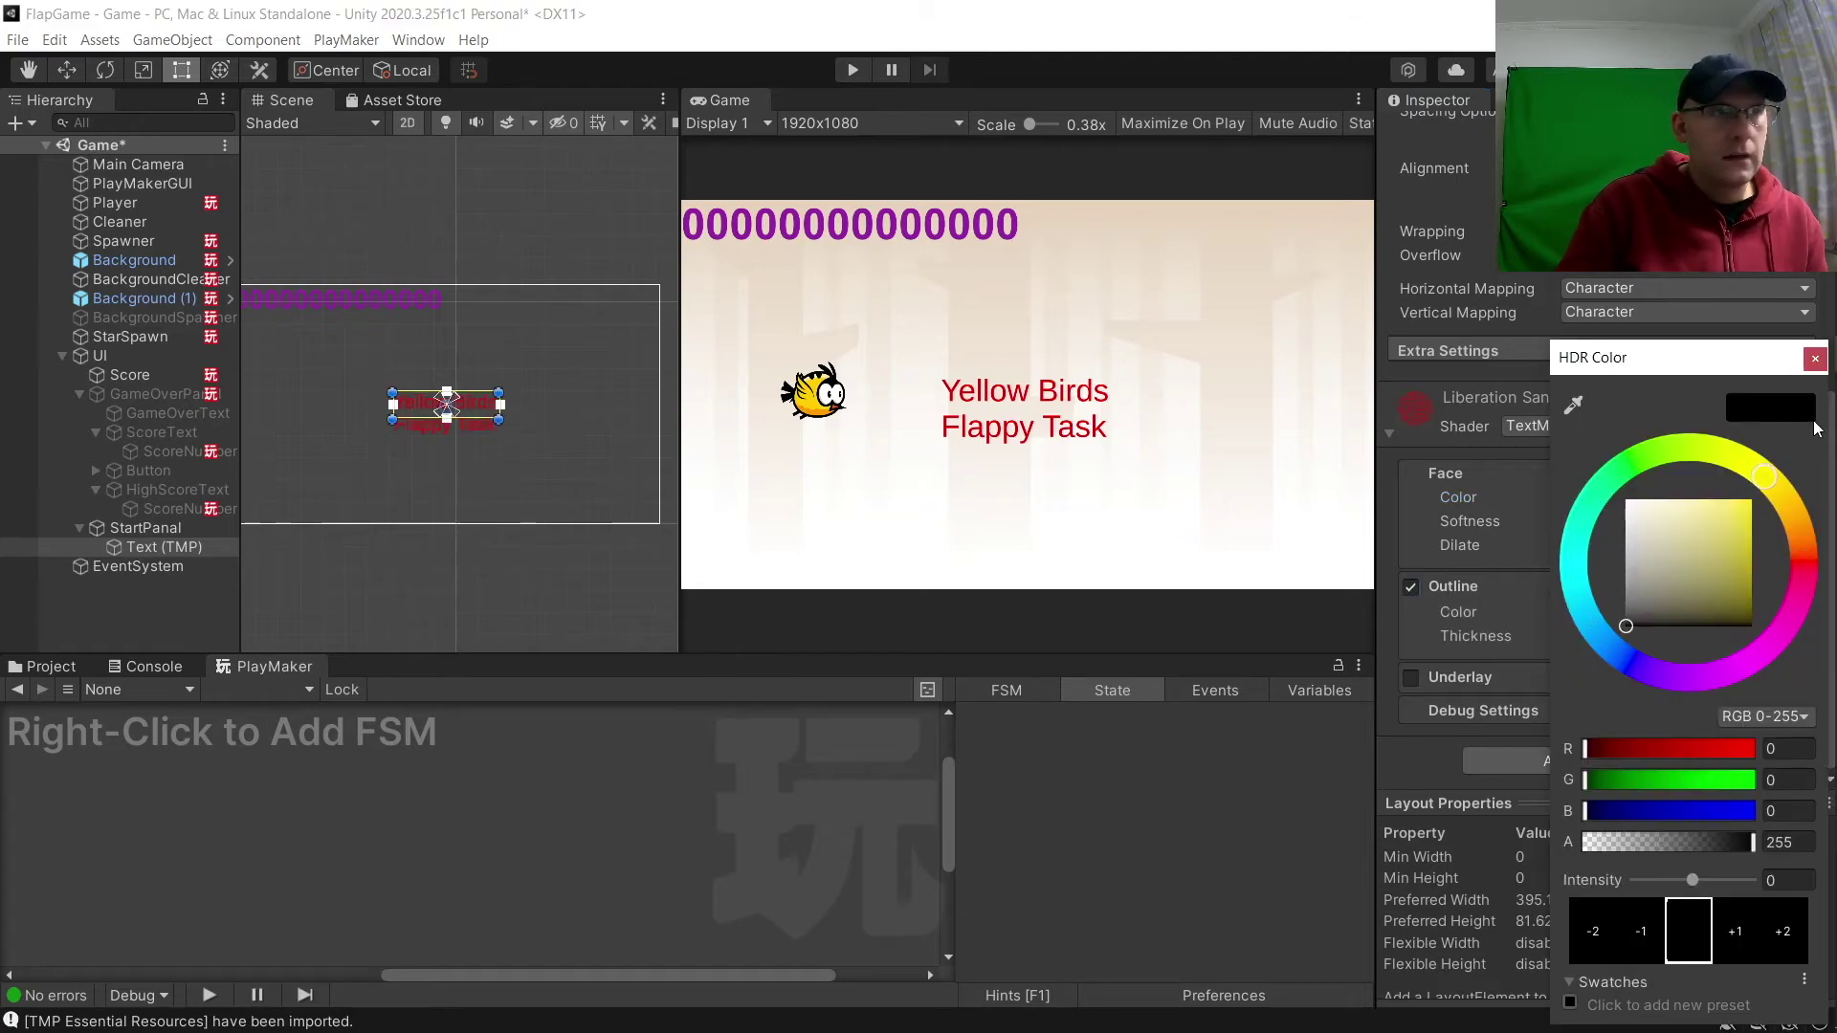
pyautogui.click(1499, 578)
pyautogui.moveTo(1571, 637)
pyautogui.mouseDown()
pyautogui.moveTo(1615, 635)
pyautogui.moveTo(1588, 635)
pyautogui.mouseUp()
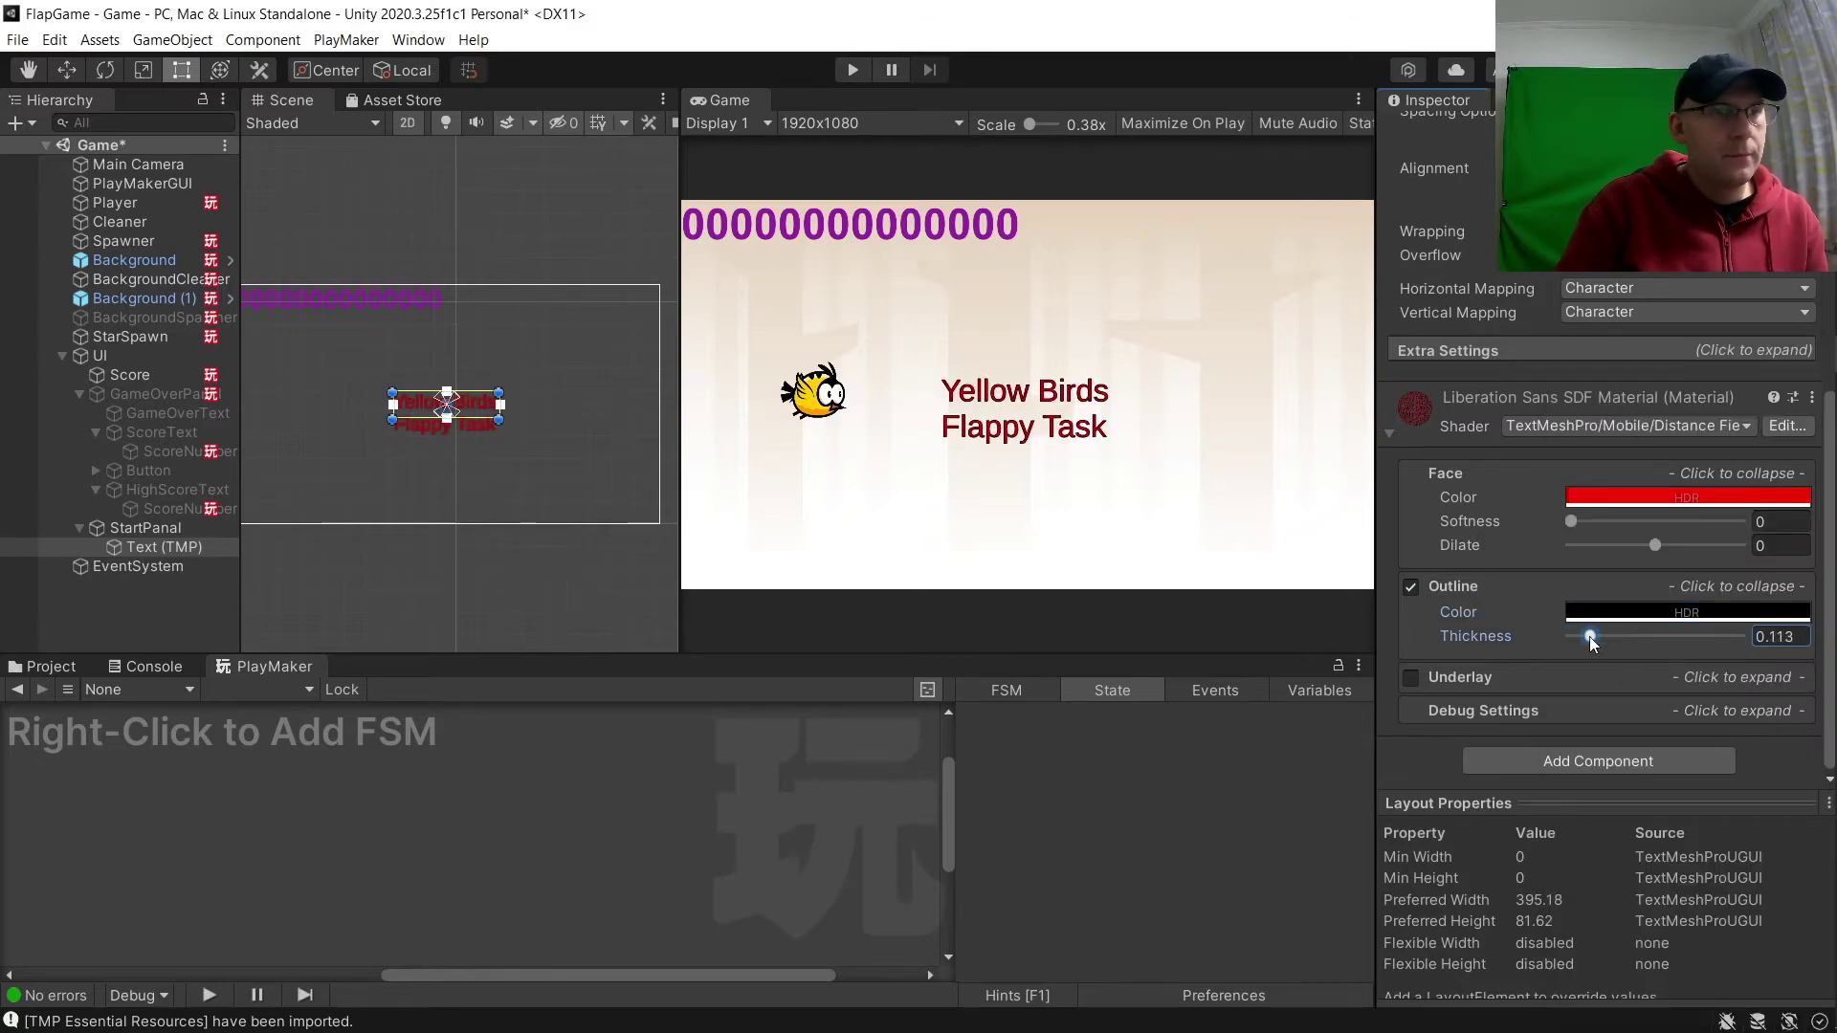
pyautogui.click(1616, 612)
pyautogui.click(1747, 472)
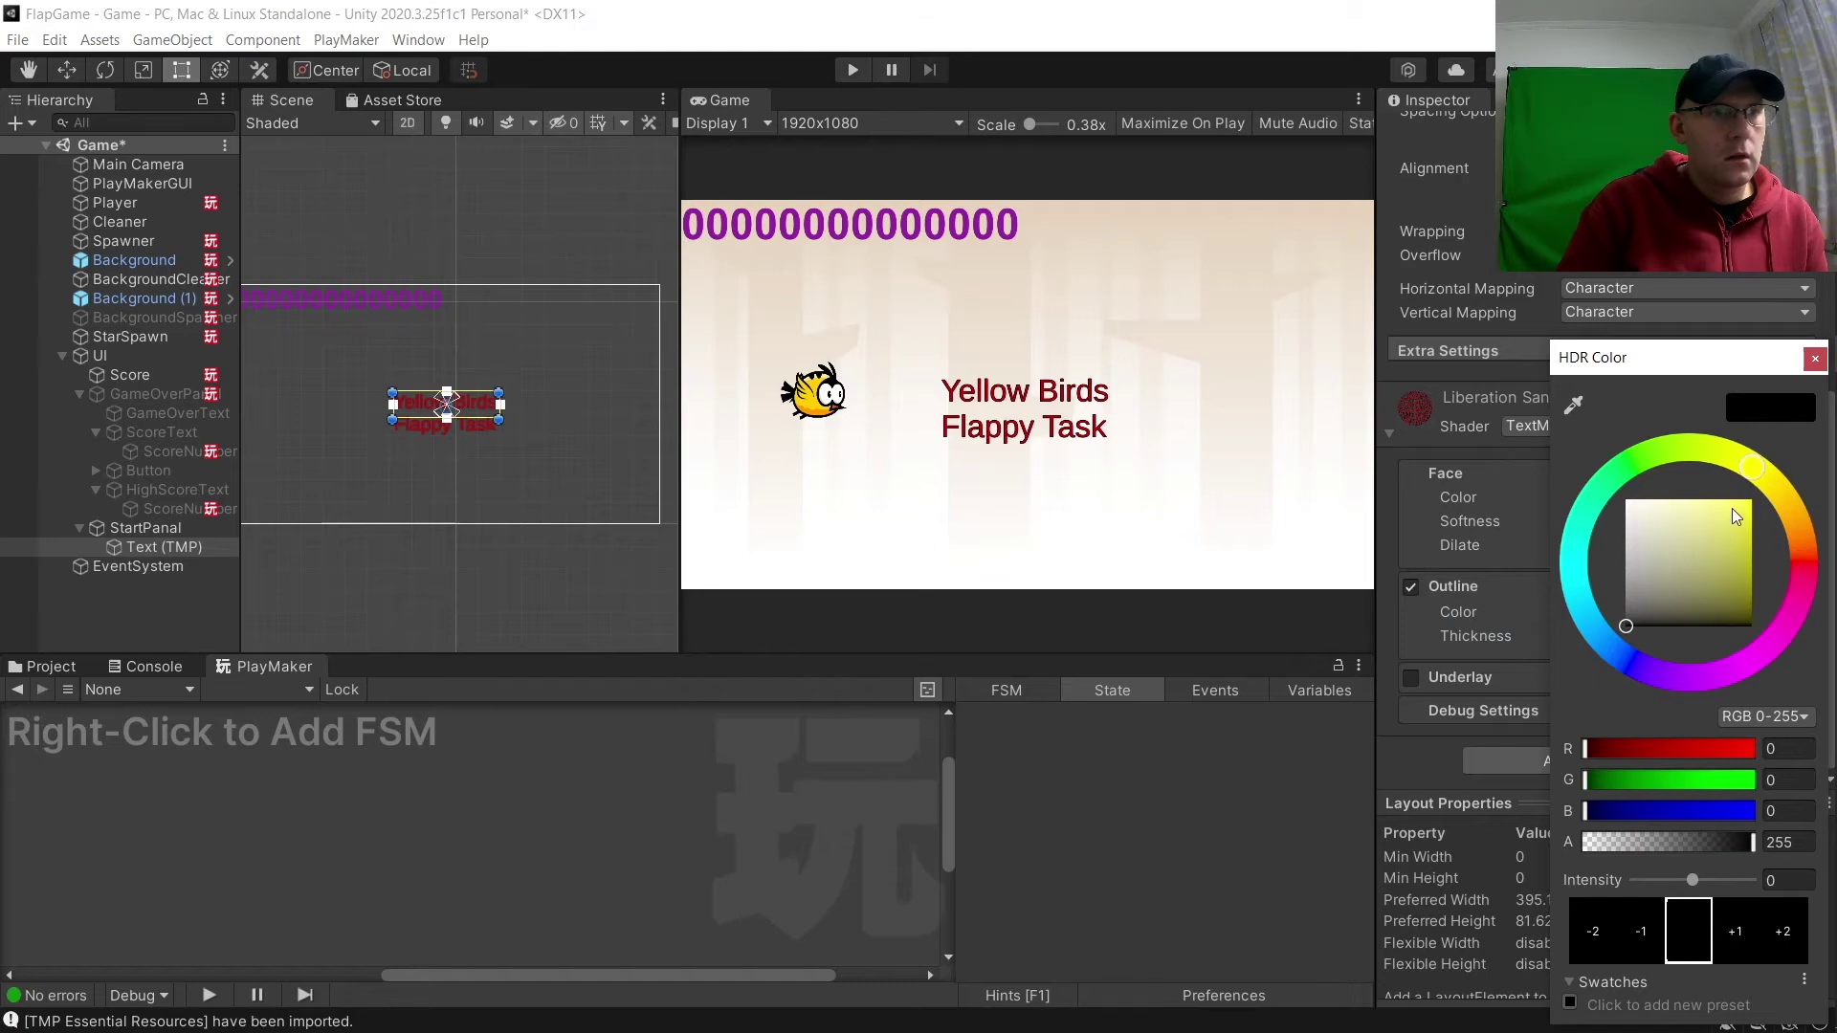
pyautogui.moveTo(1731, 508); pyautogui.dragTo(1784, 486)
pyautogui.click(1813, 360)
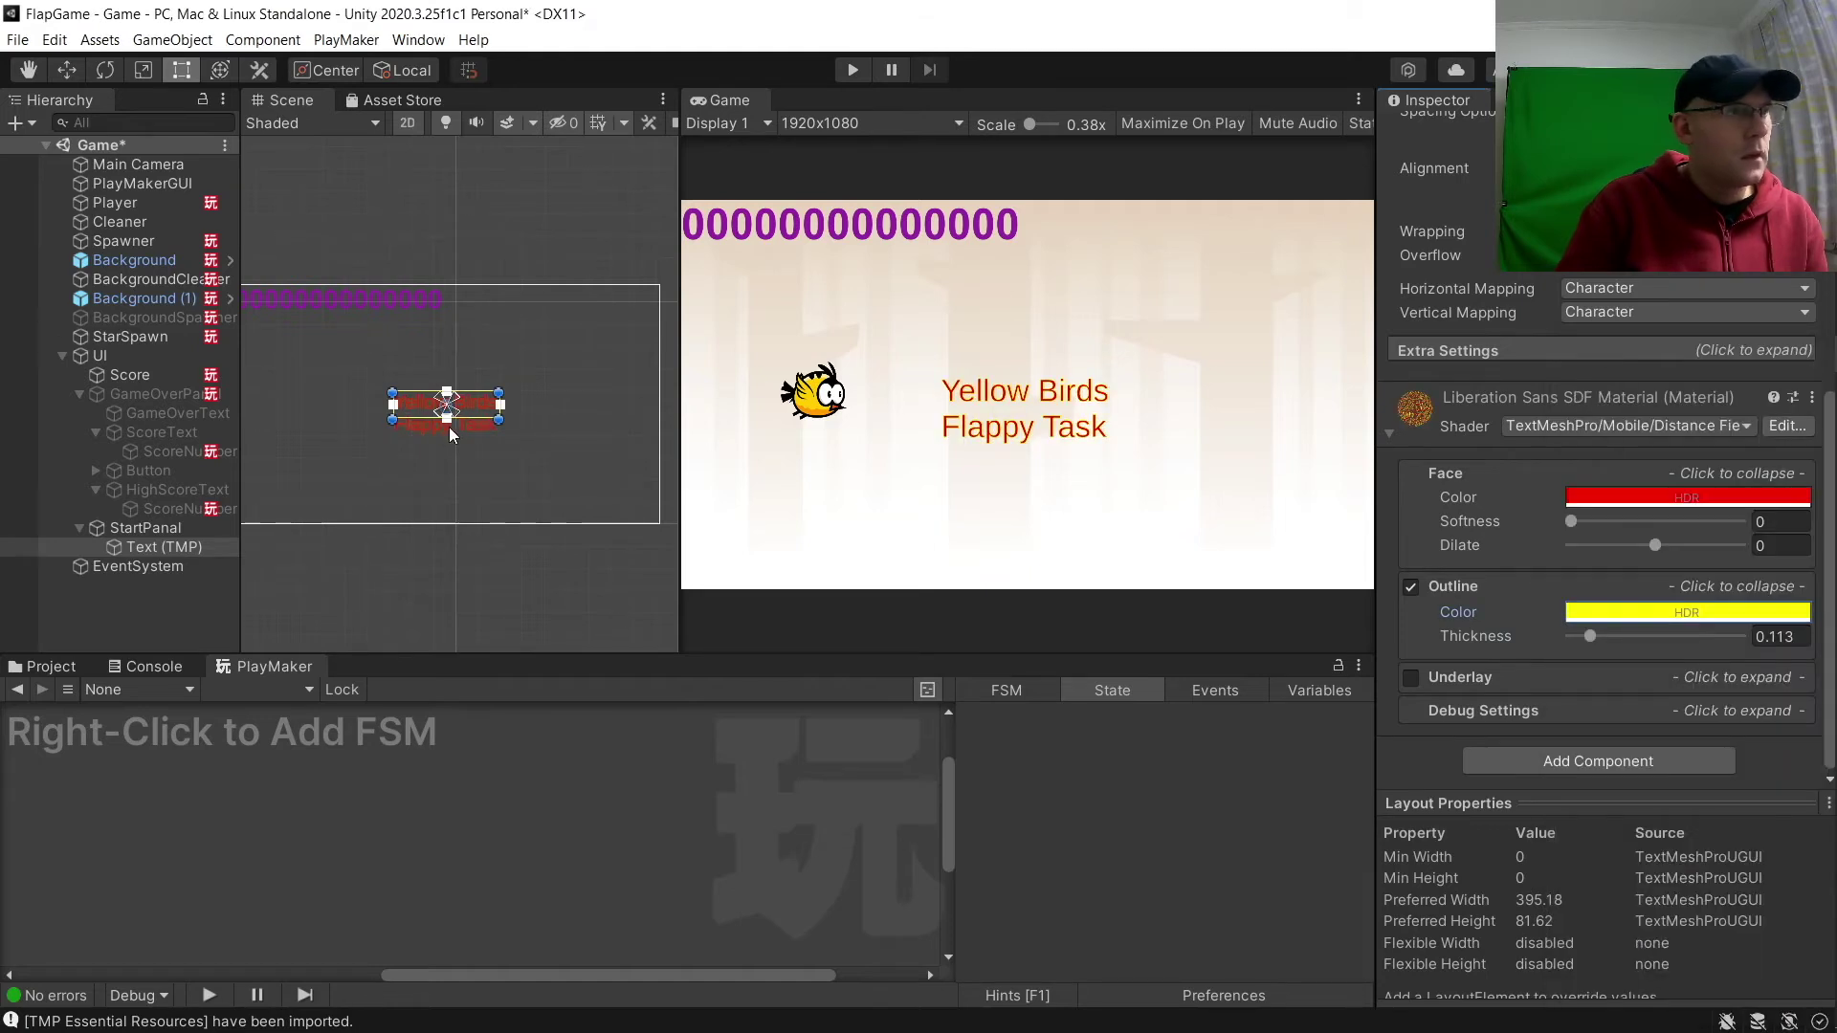
# Enlarge the title's text box to about 476 by 133 and set the font size to 100.
pyautogui.moveTo(499, 418); pyautogui.dragTo(644, 464)
pyautogui.scroll(10, 1416, 360)
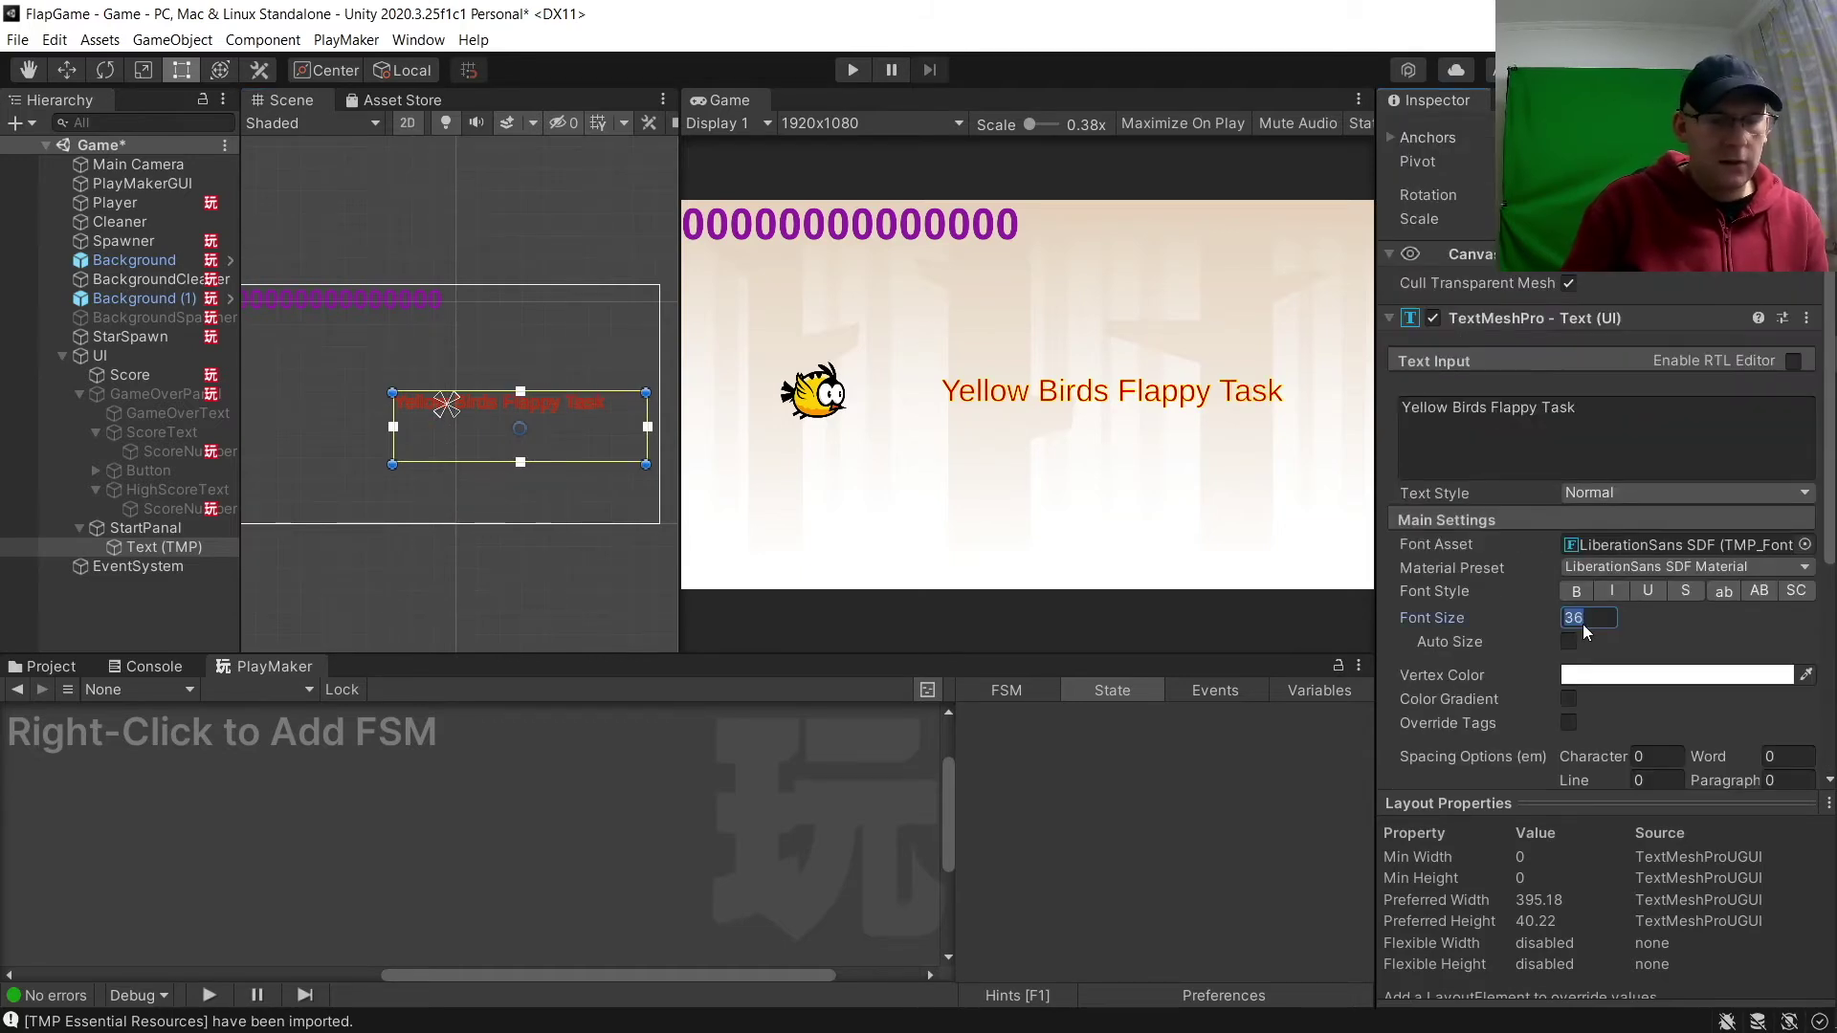
pyautogui.write('1003')
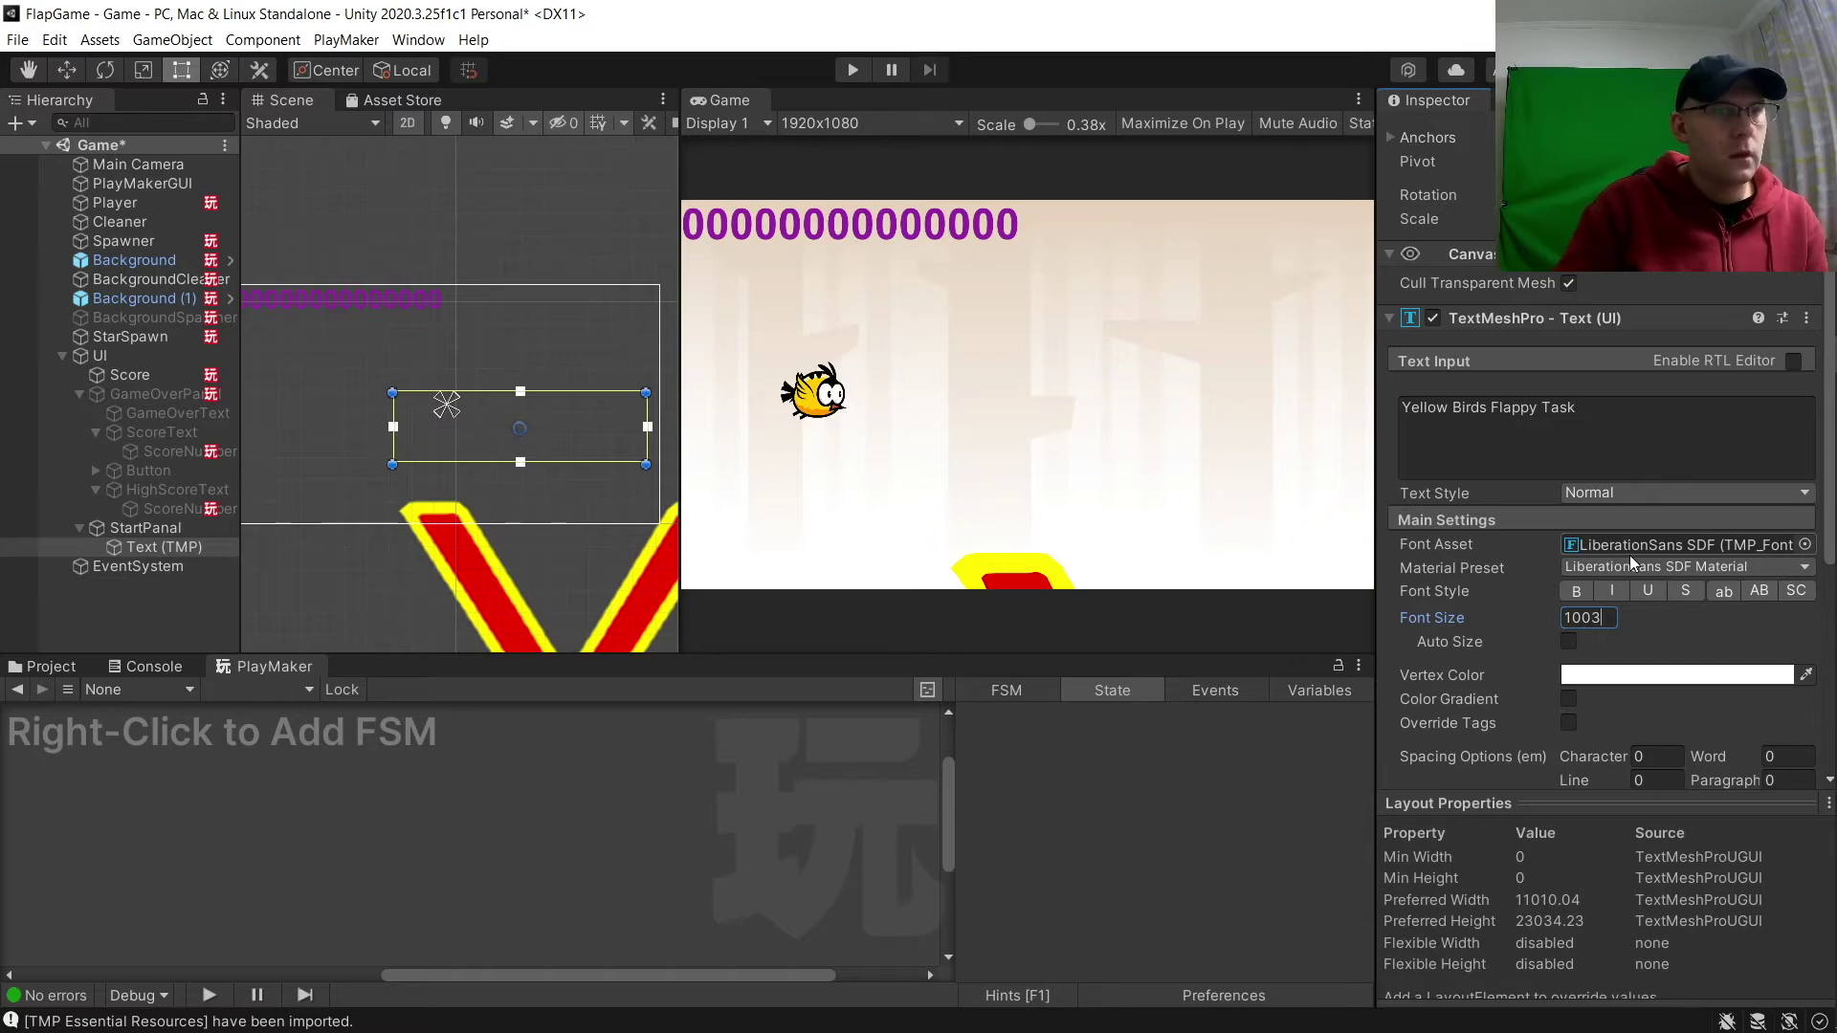
pyautogui.press('BackSpace')
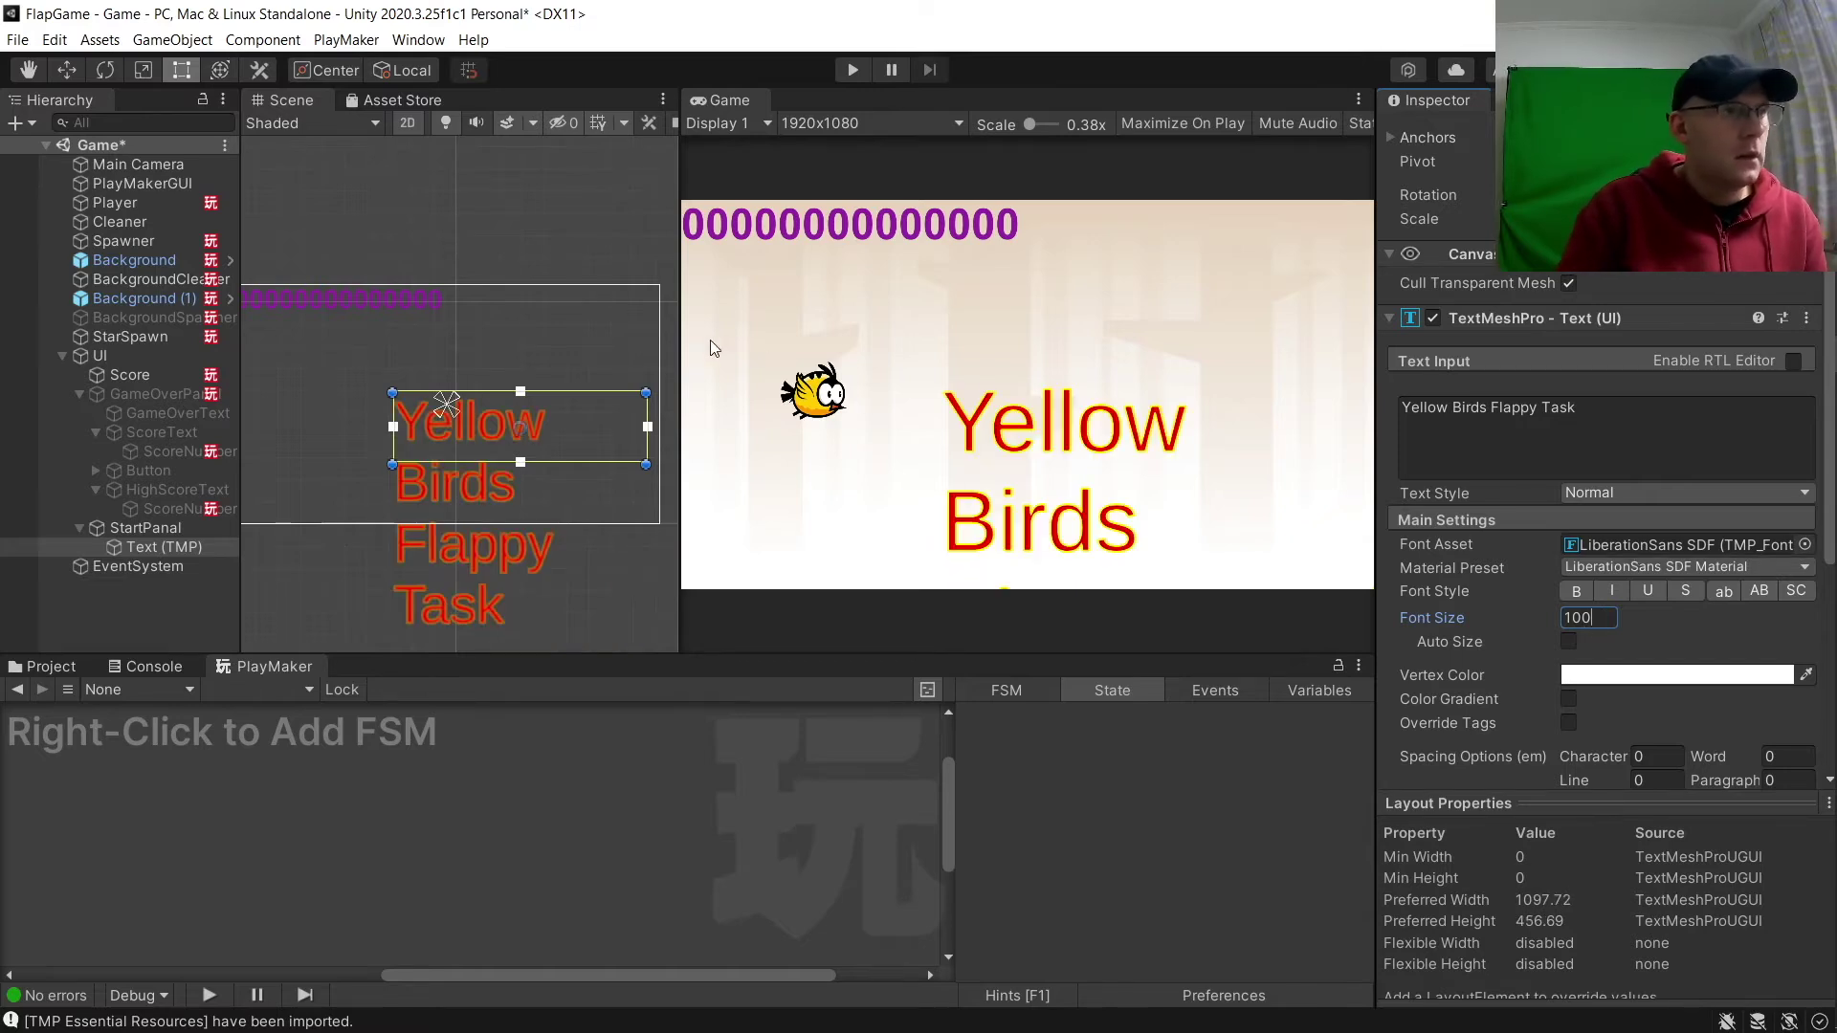
# Widen the title's text box to about 651 and move it up to the canvas's upper edge.
pyautogui.click(622, 400)
pyautogui.click(530, 439)
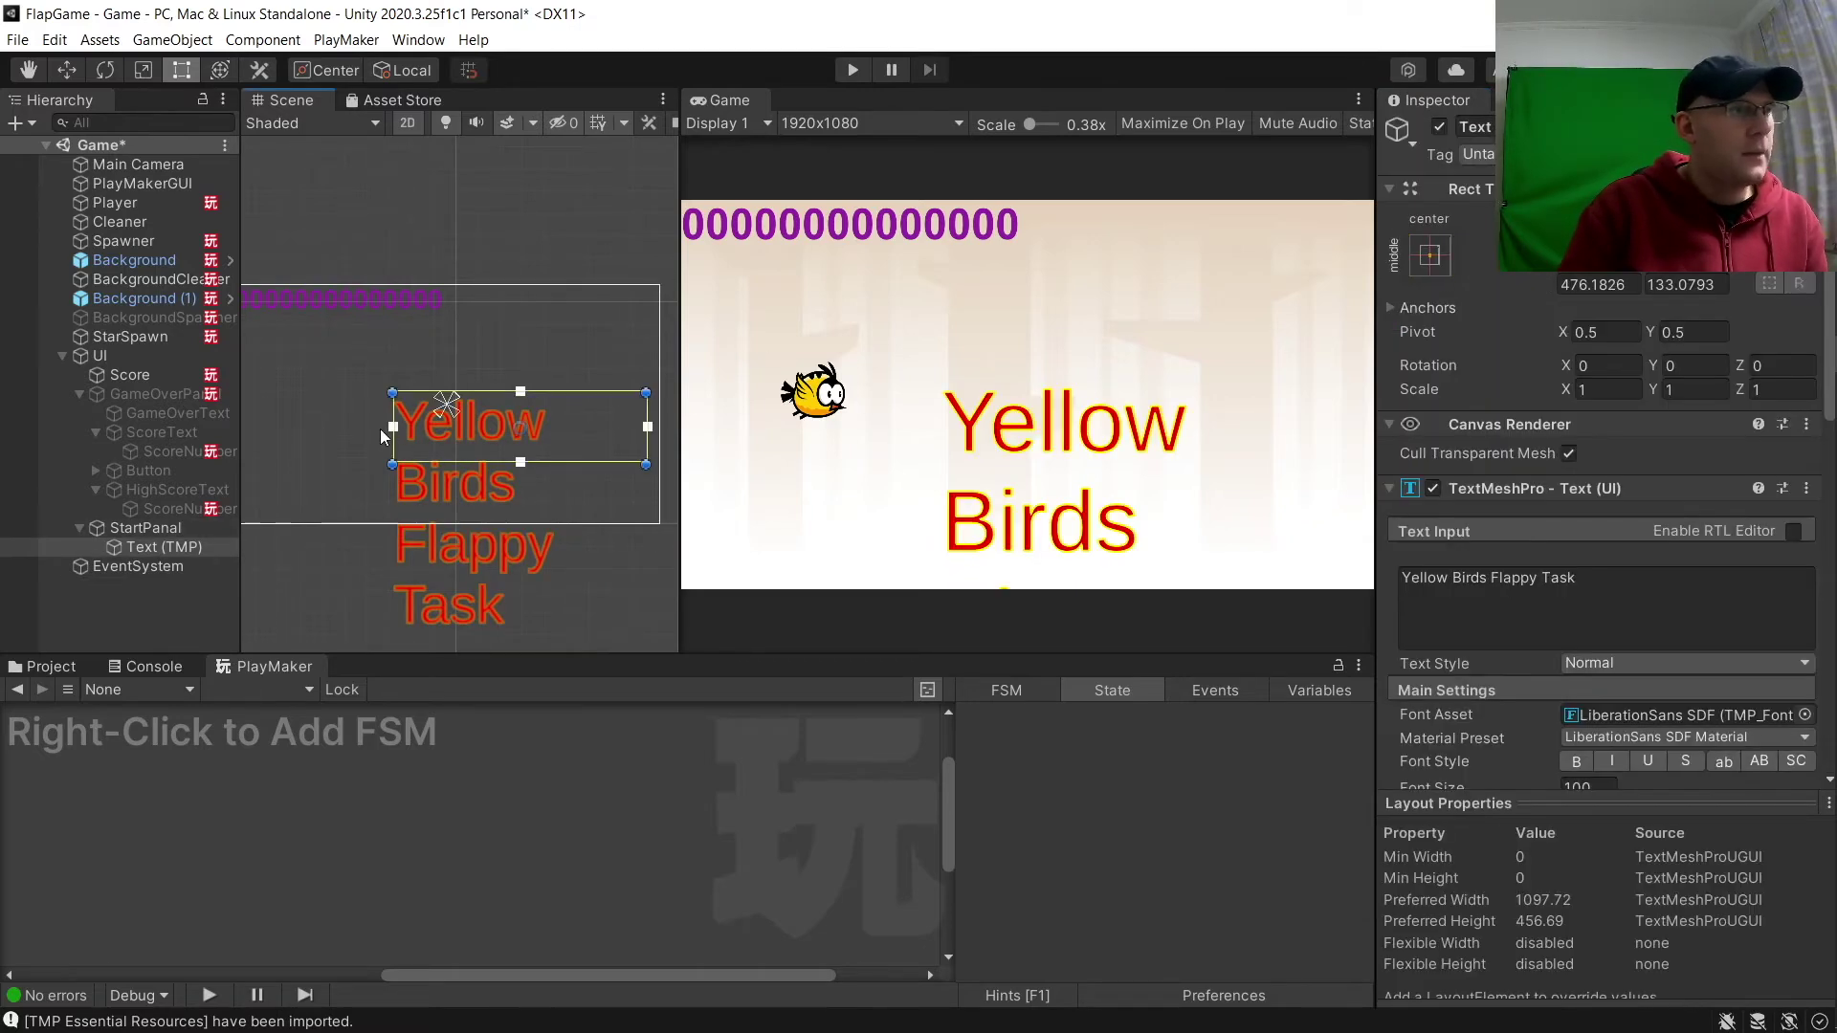
pyautogui.moveTo(396, 447); pyautogui.dragTo(297, 455)
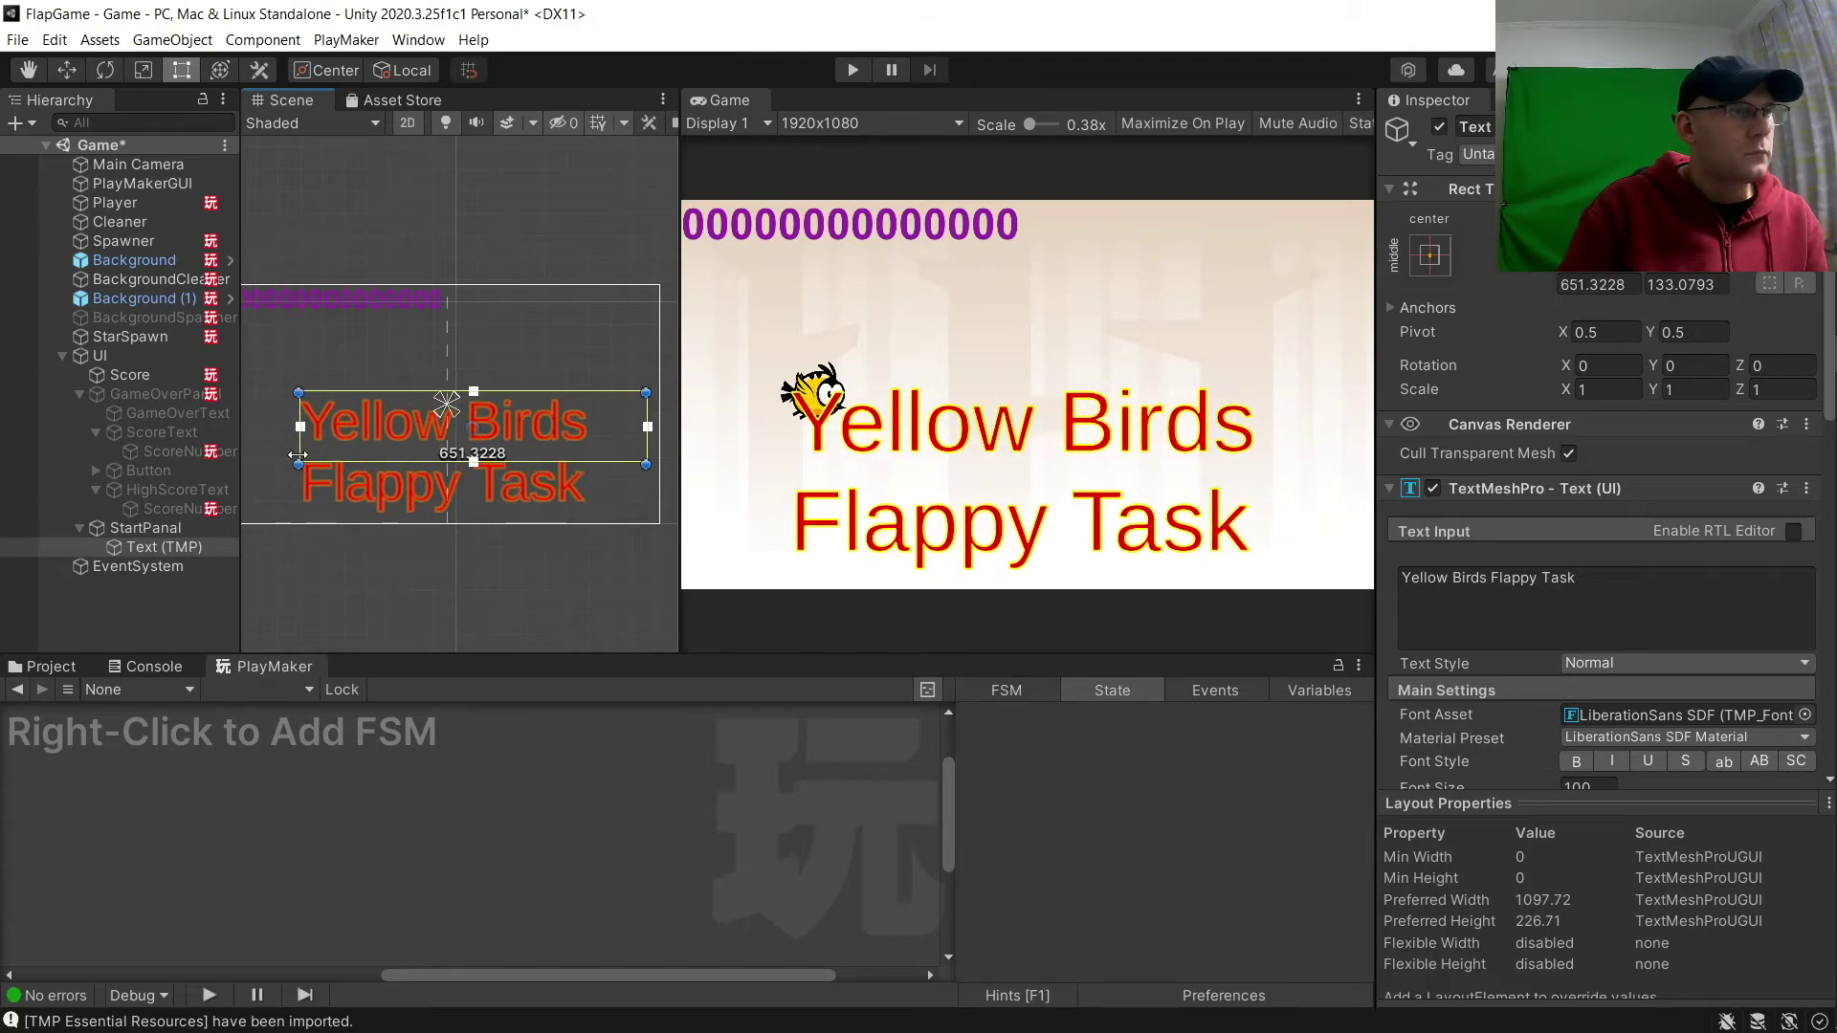
pyautogui.scroll(-2, 330, 459)
pyautogui.moveTo(613, 445); pyautogui.dragTo(594, 342)
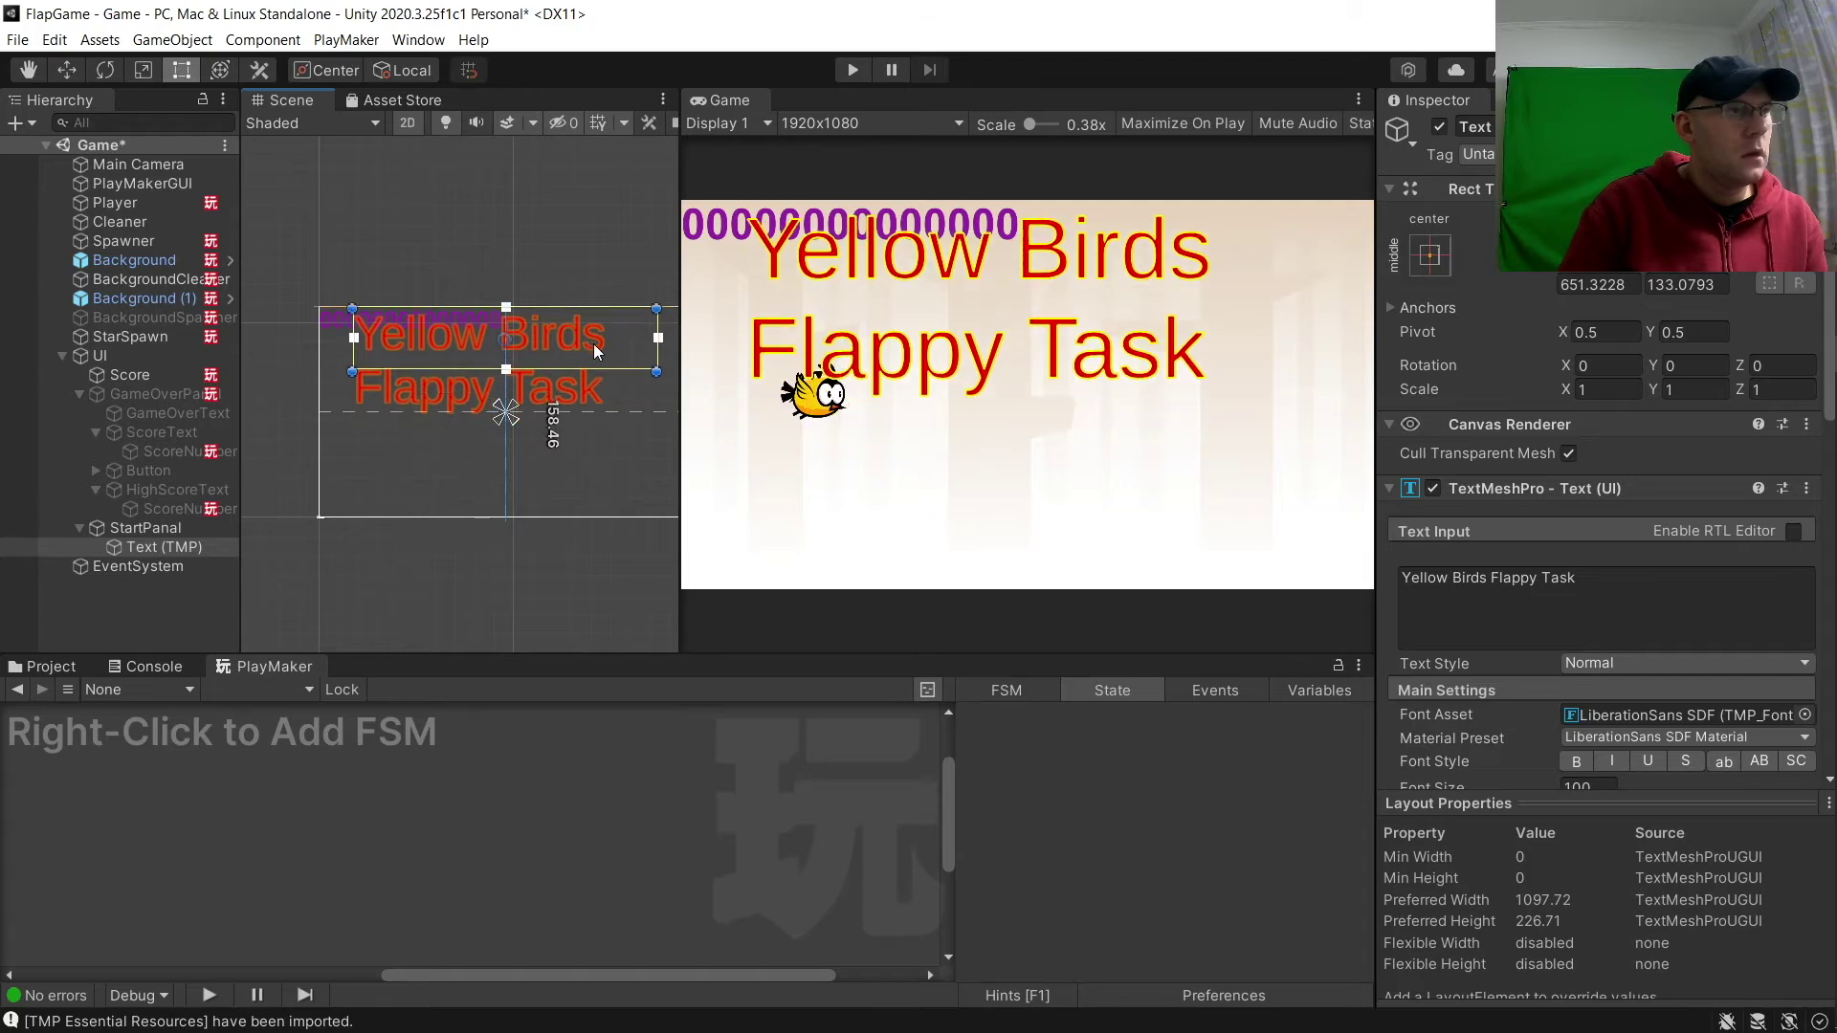
# Anchor the title text to the top centre of StartPanal.
pyautogui.click(1423, 251)
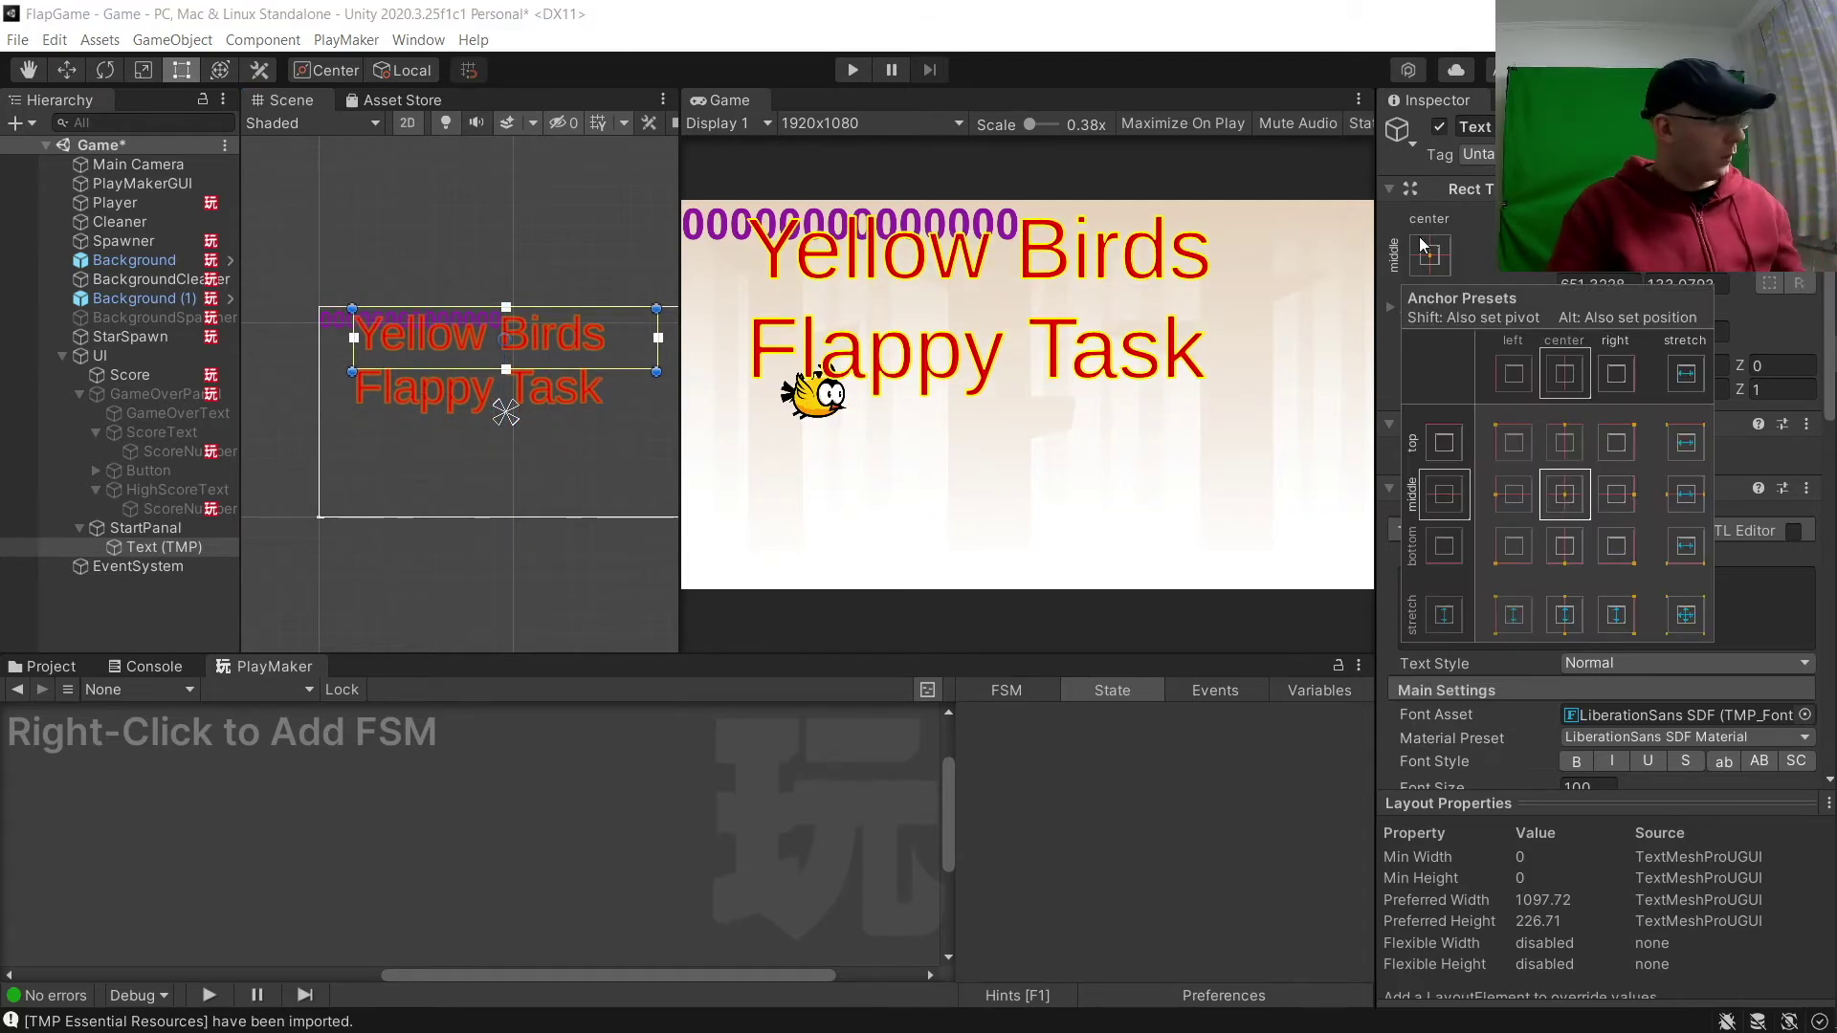
pyautogui.press('alt')
pyautogui.click(1438, 255)
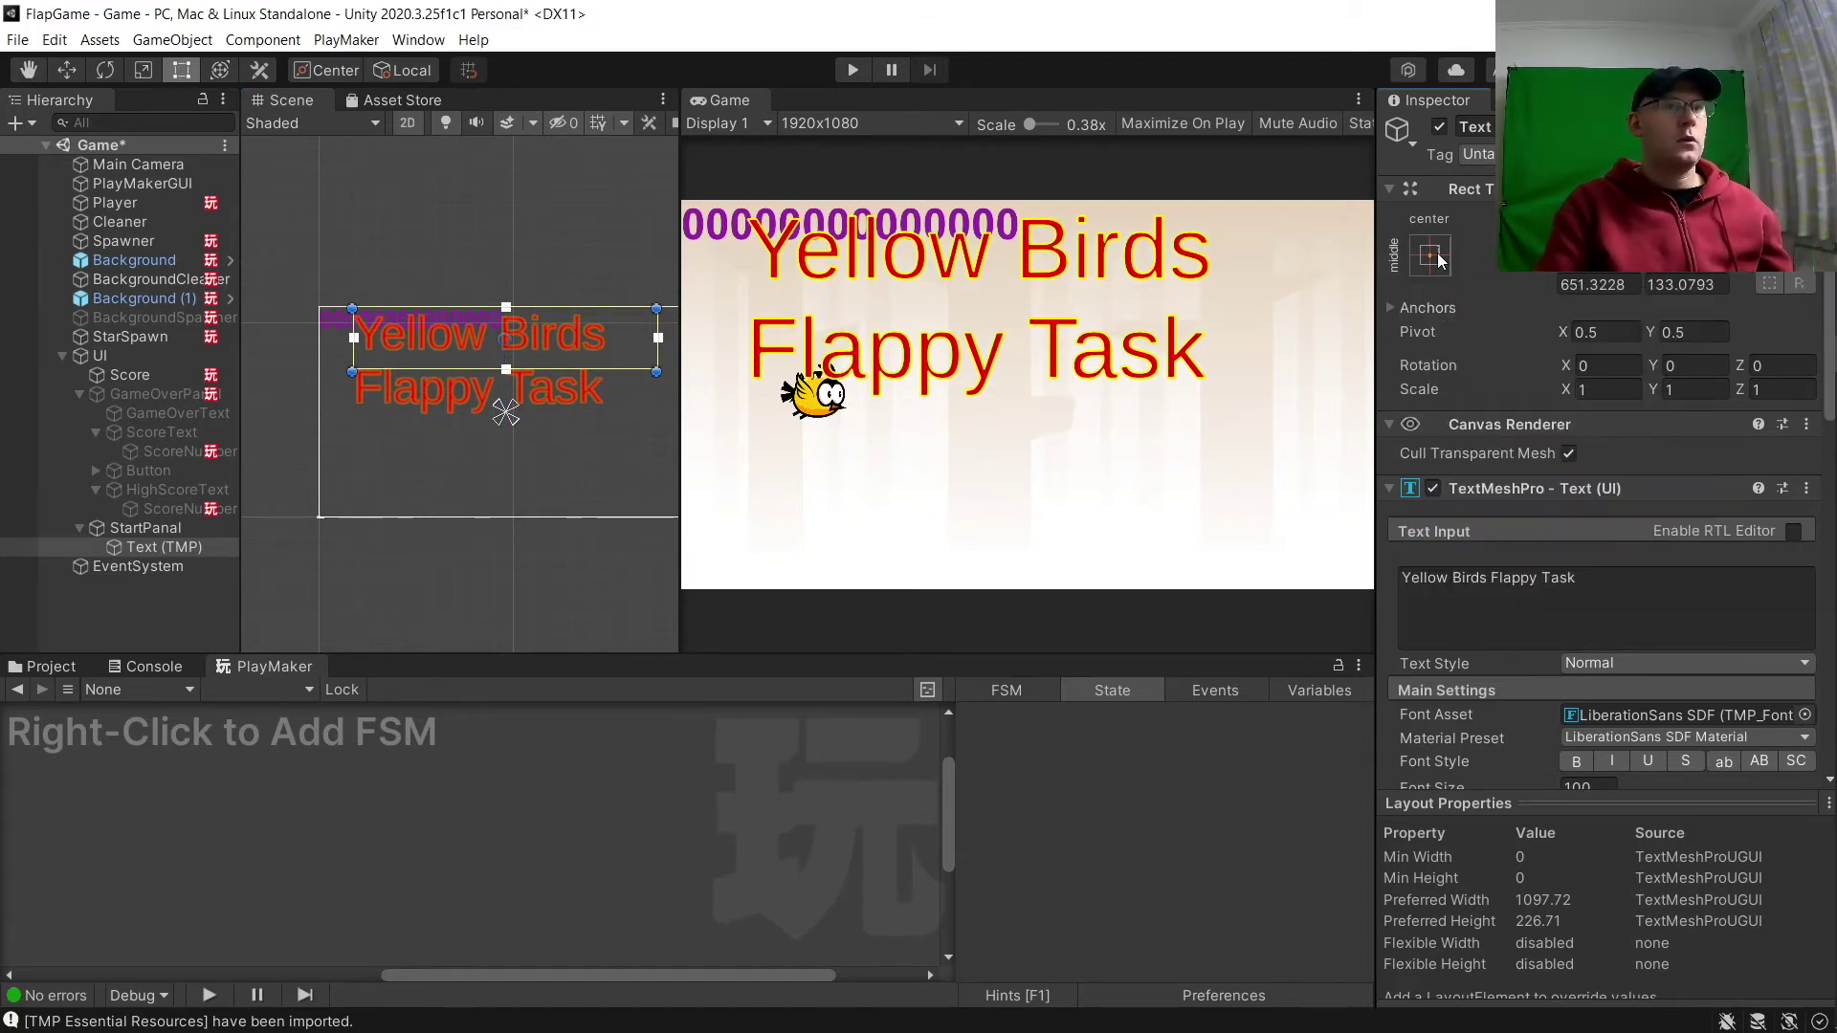
pyautogui.click(1432, 254)
pyautogui.press('alt')
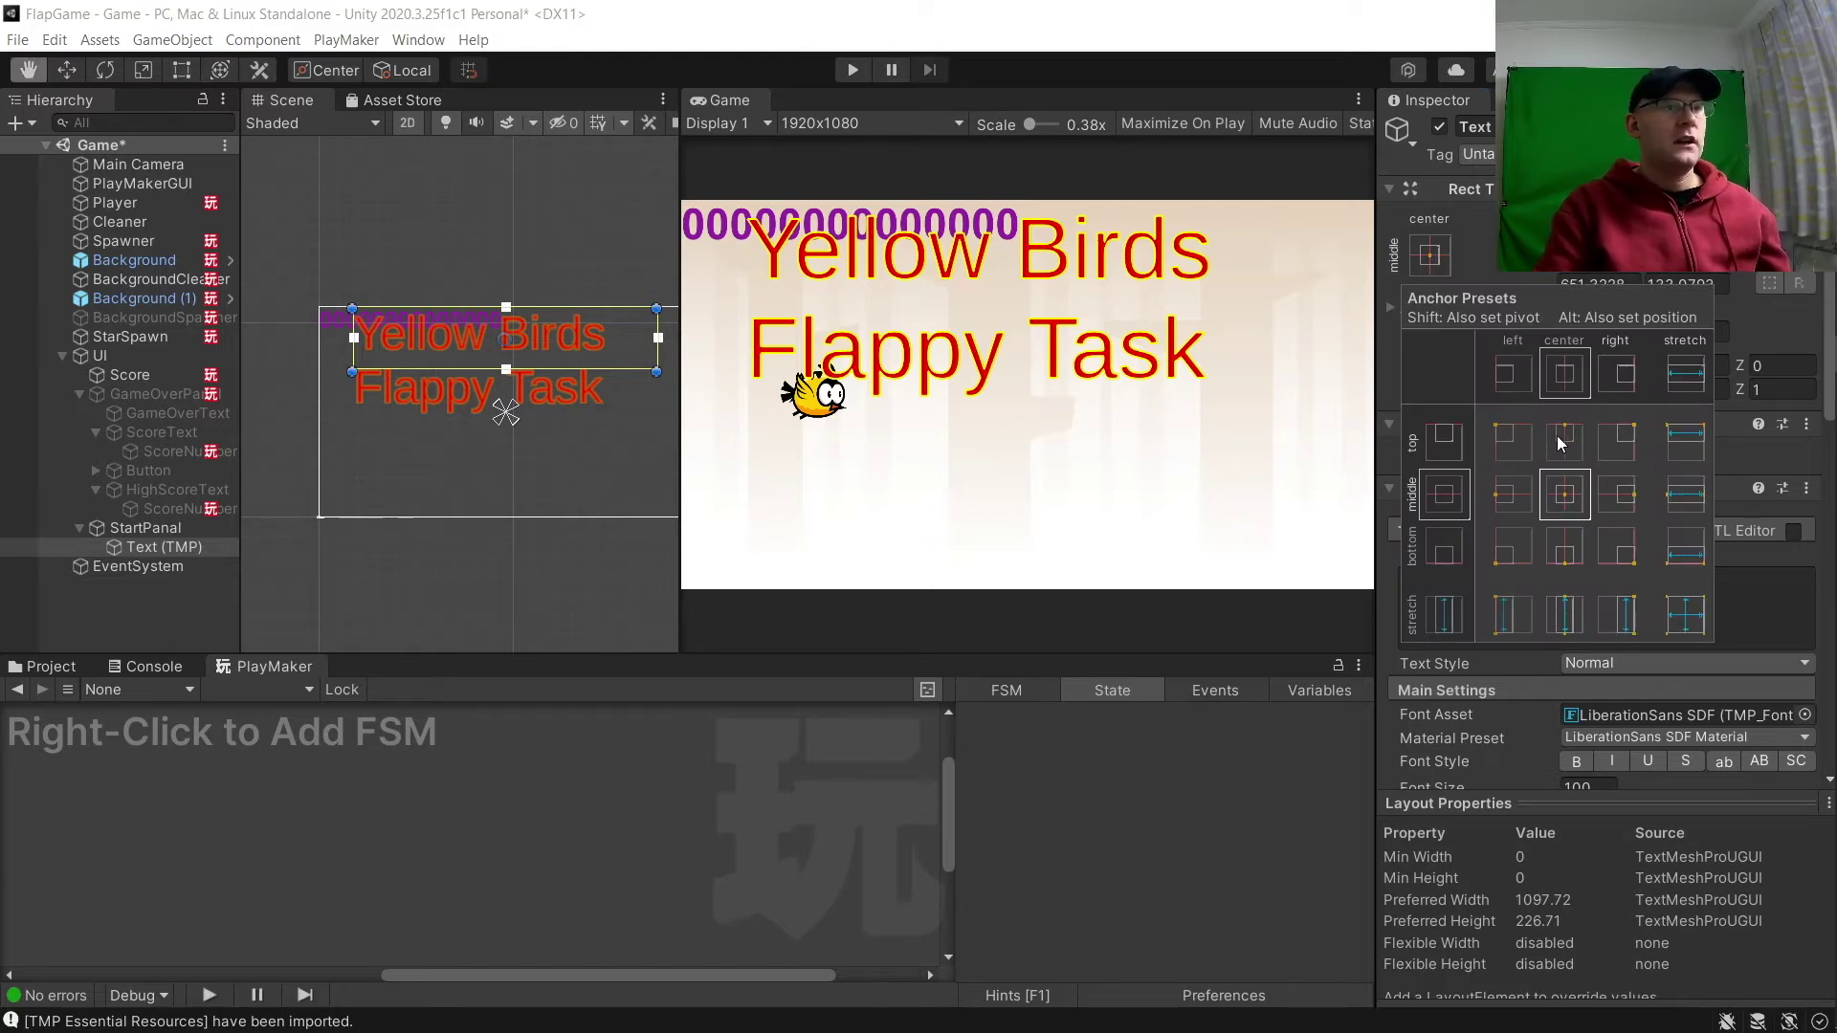
pyautogui.click(384, 267)
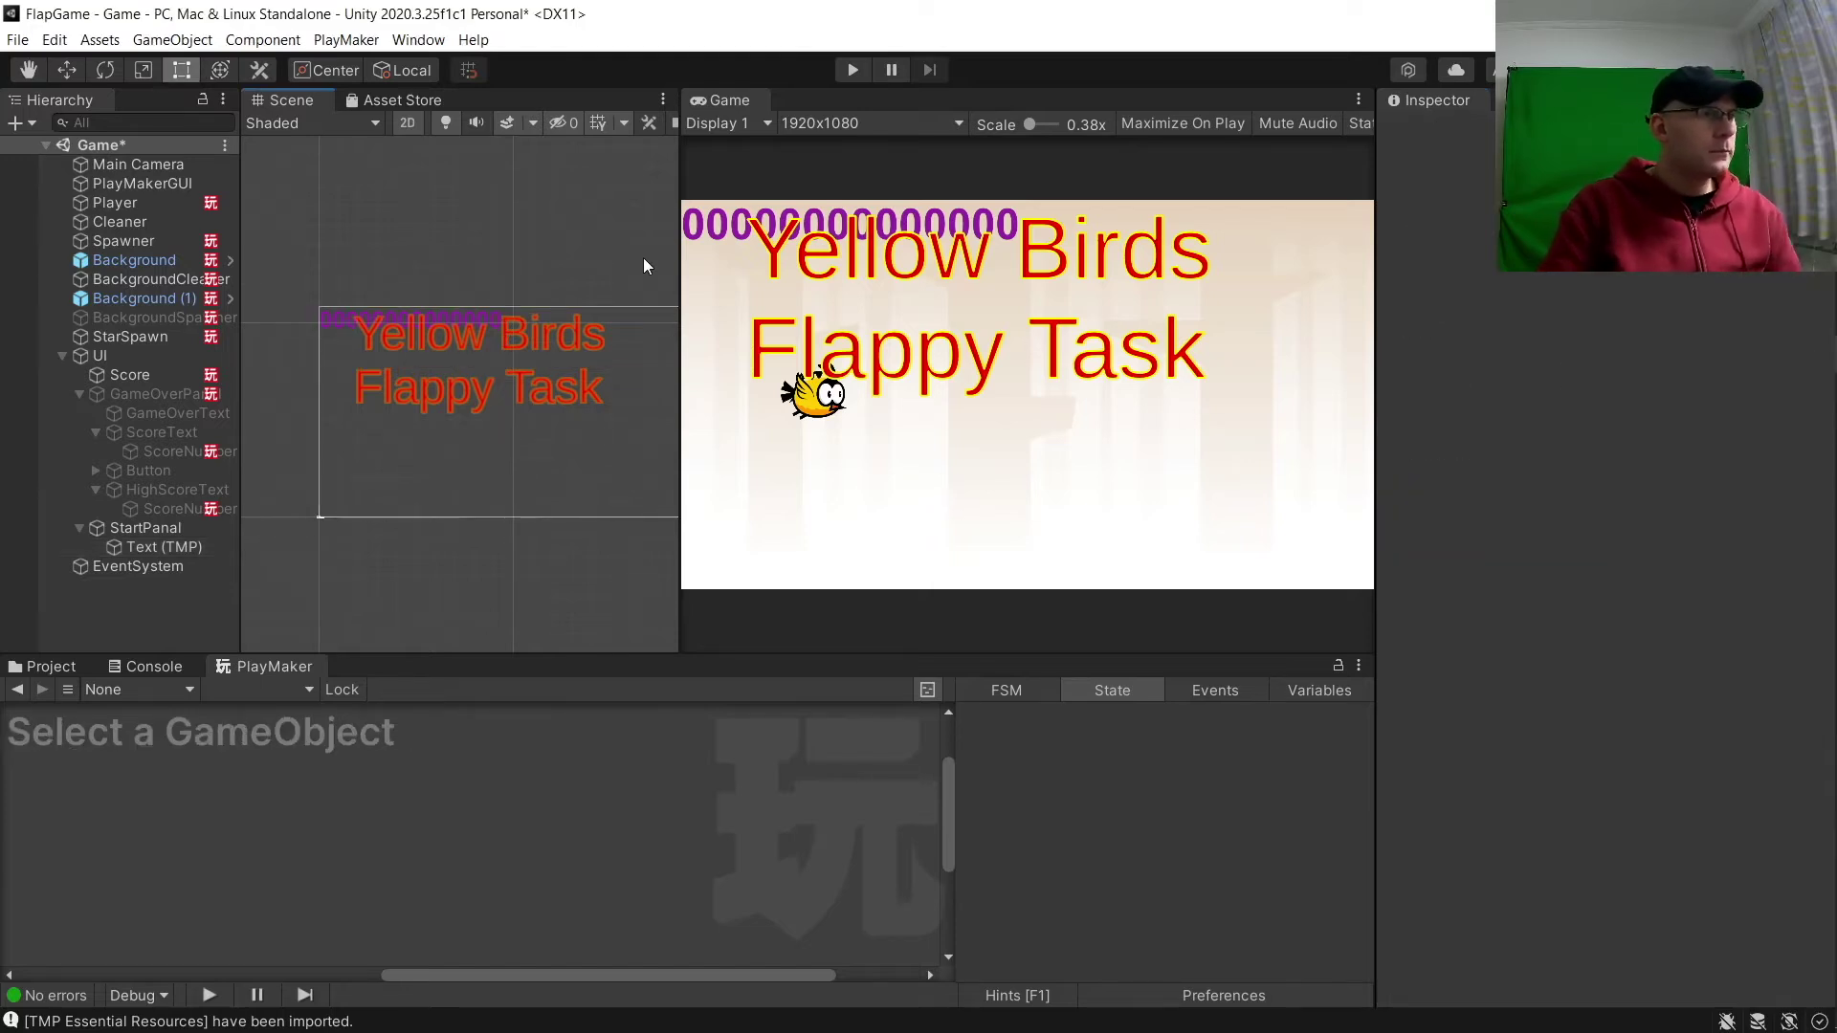
# Align the title text horizontally to the centre and vertically to the top of its box.
pyautogui.click(594, 401)
pyautogui.scroll(-1, 576, 244)
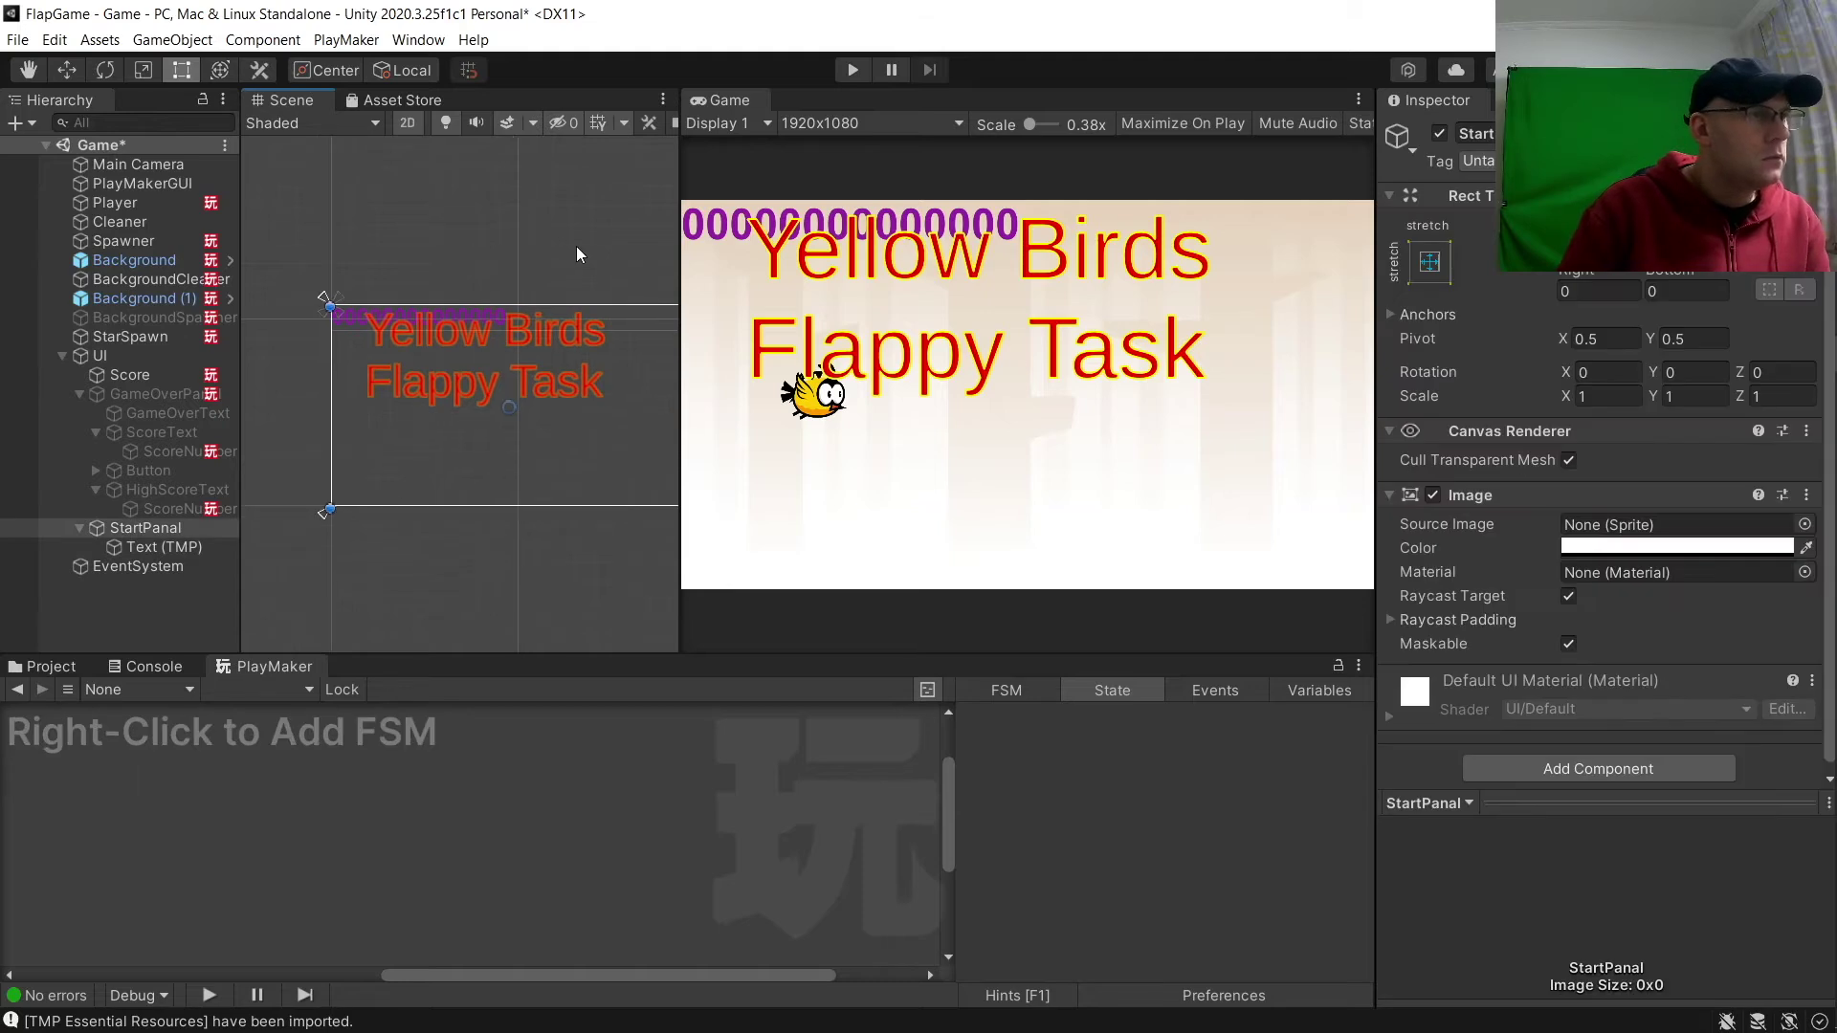
pyautogui.moveTo(577, 248); pyautogui.dragTo(495, 238, button='middle')
pyautogui.click(486, 323)
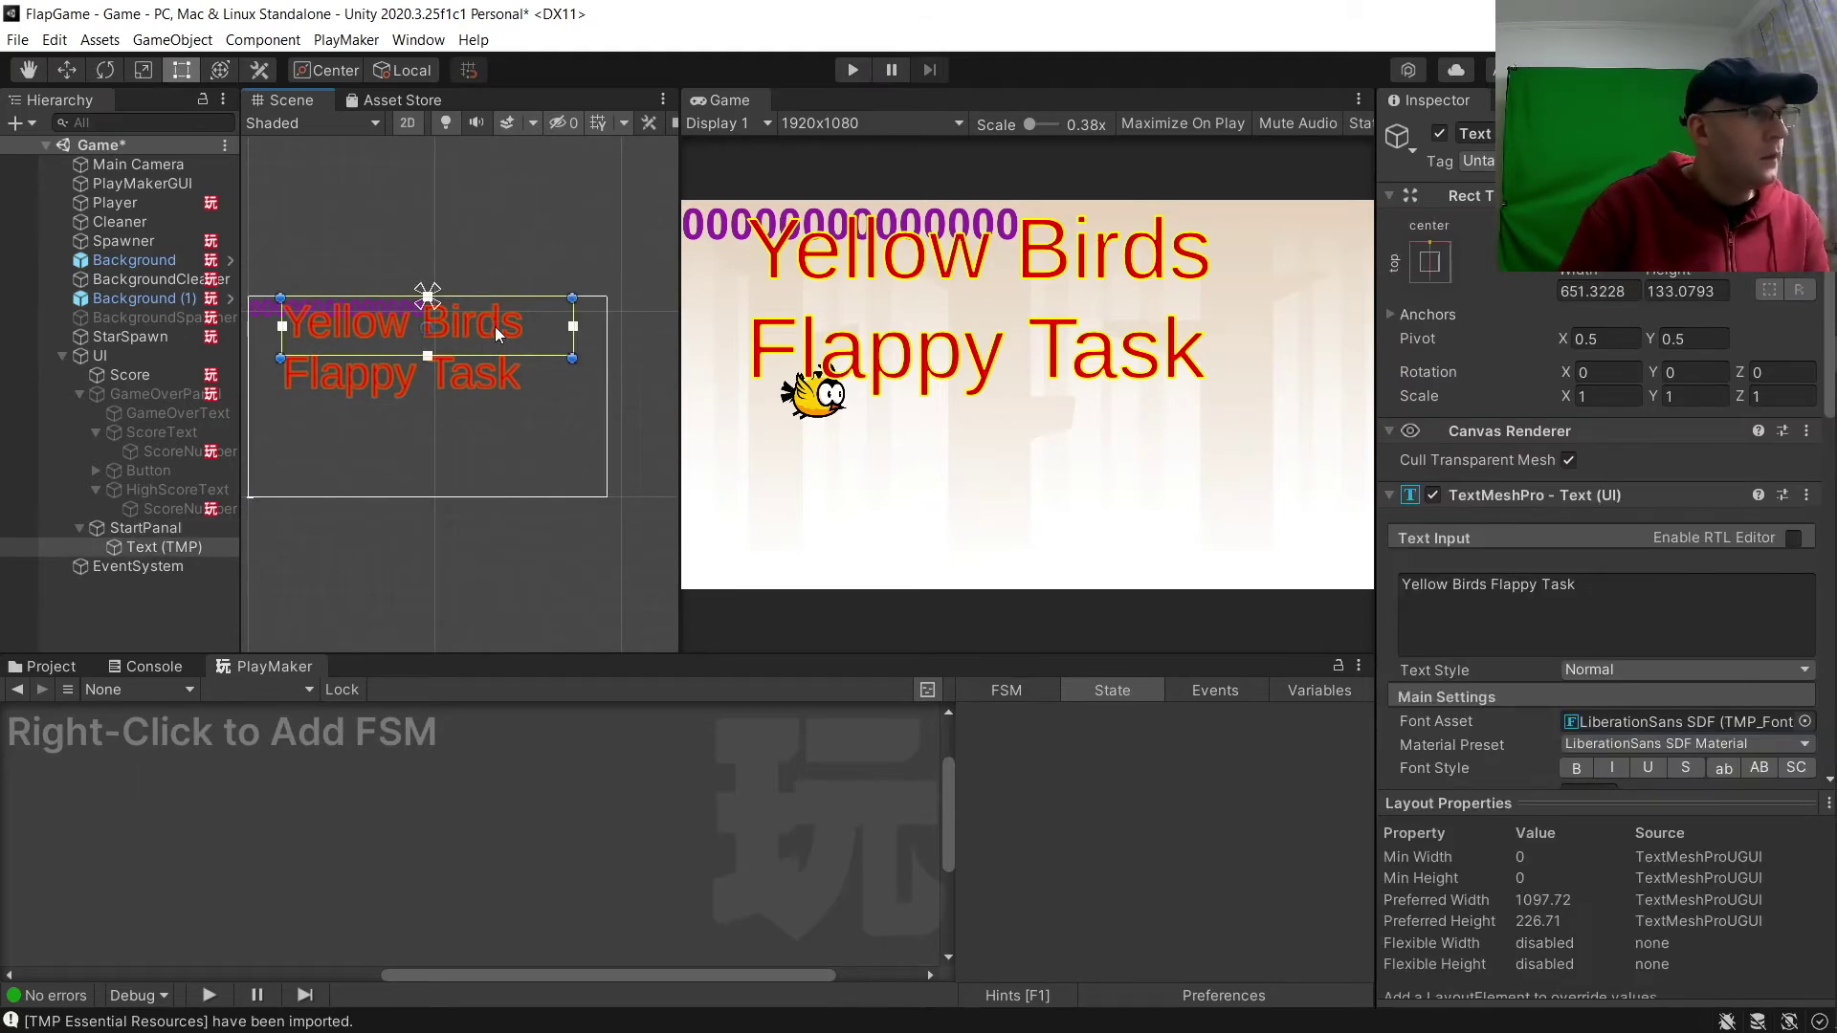
pyautogui.scroll(-5, 1695, 743)
pyautogui.click(1605, 558)
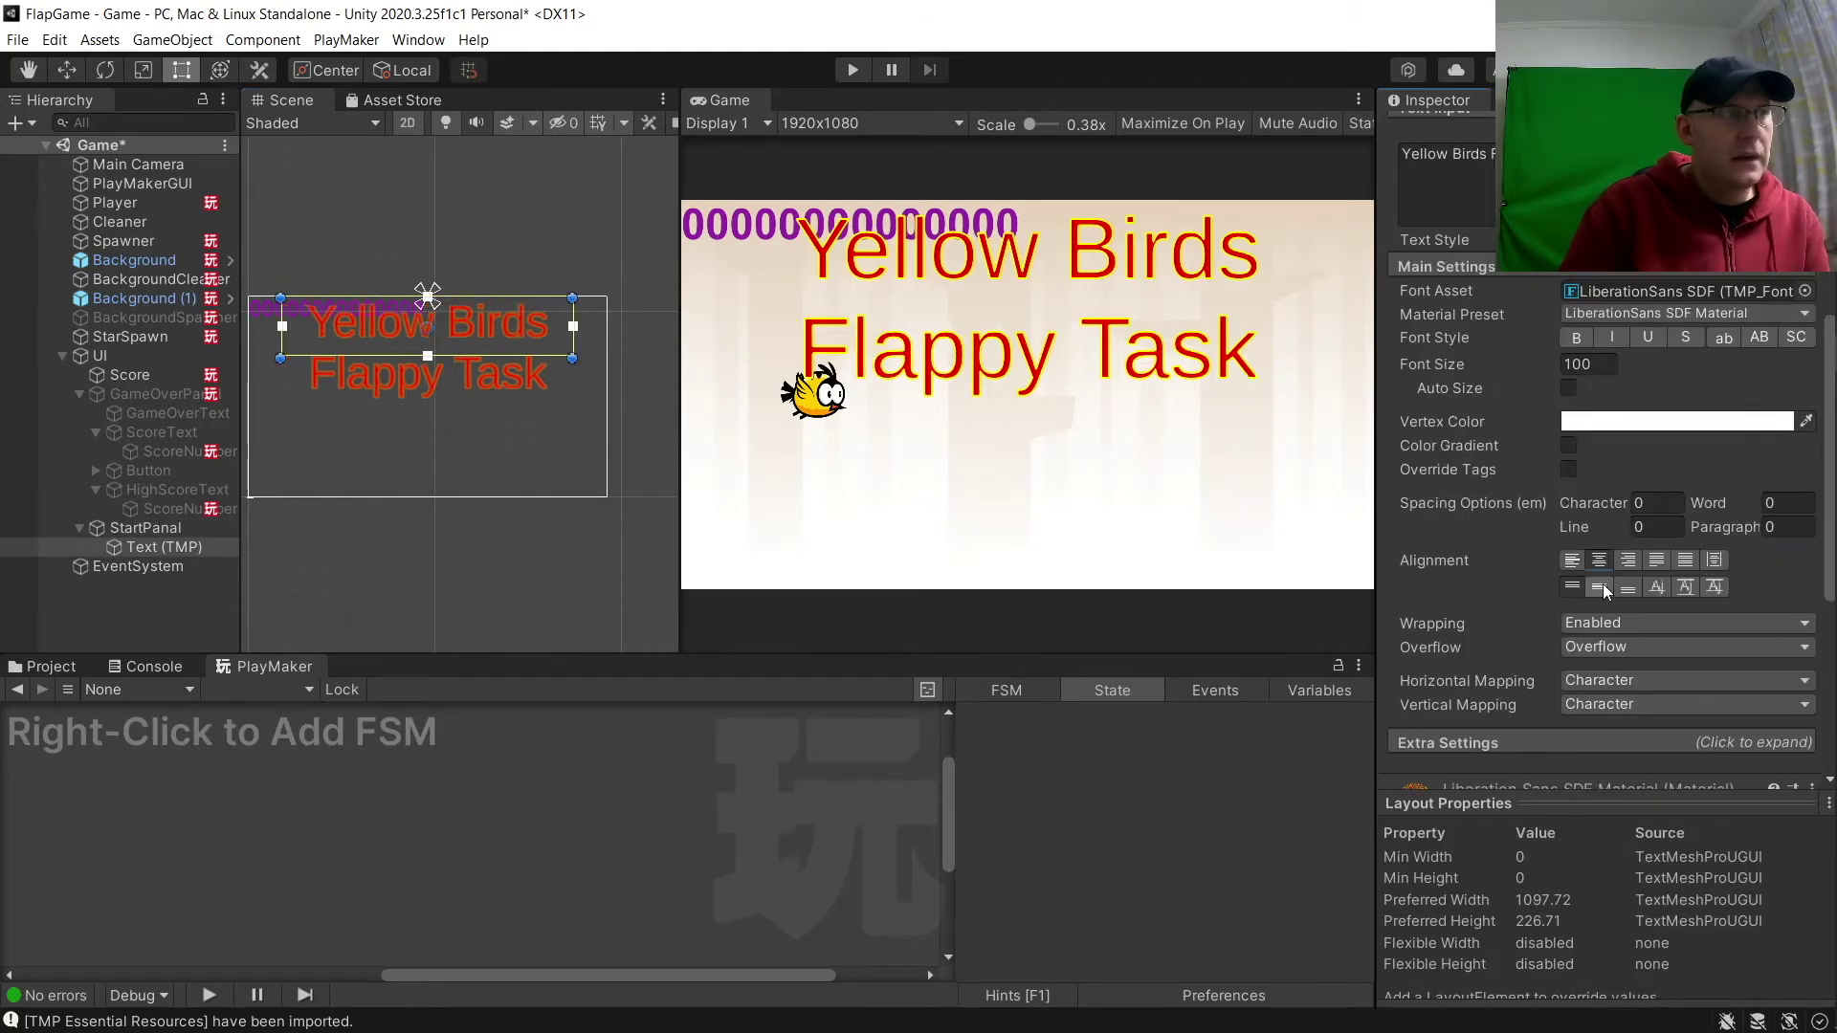
pyautogui.click(1603, 586)
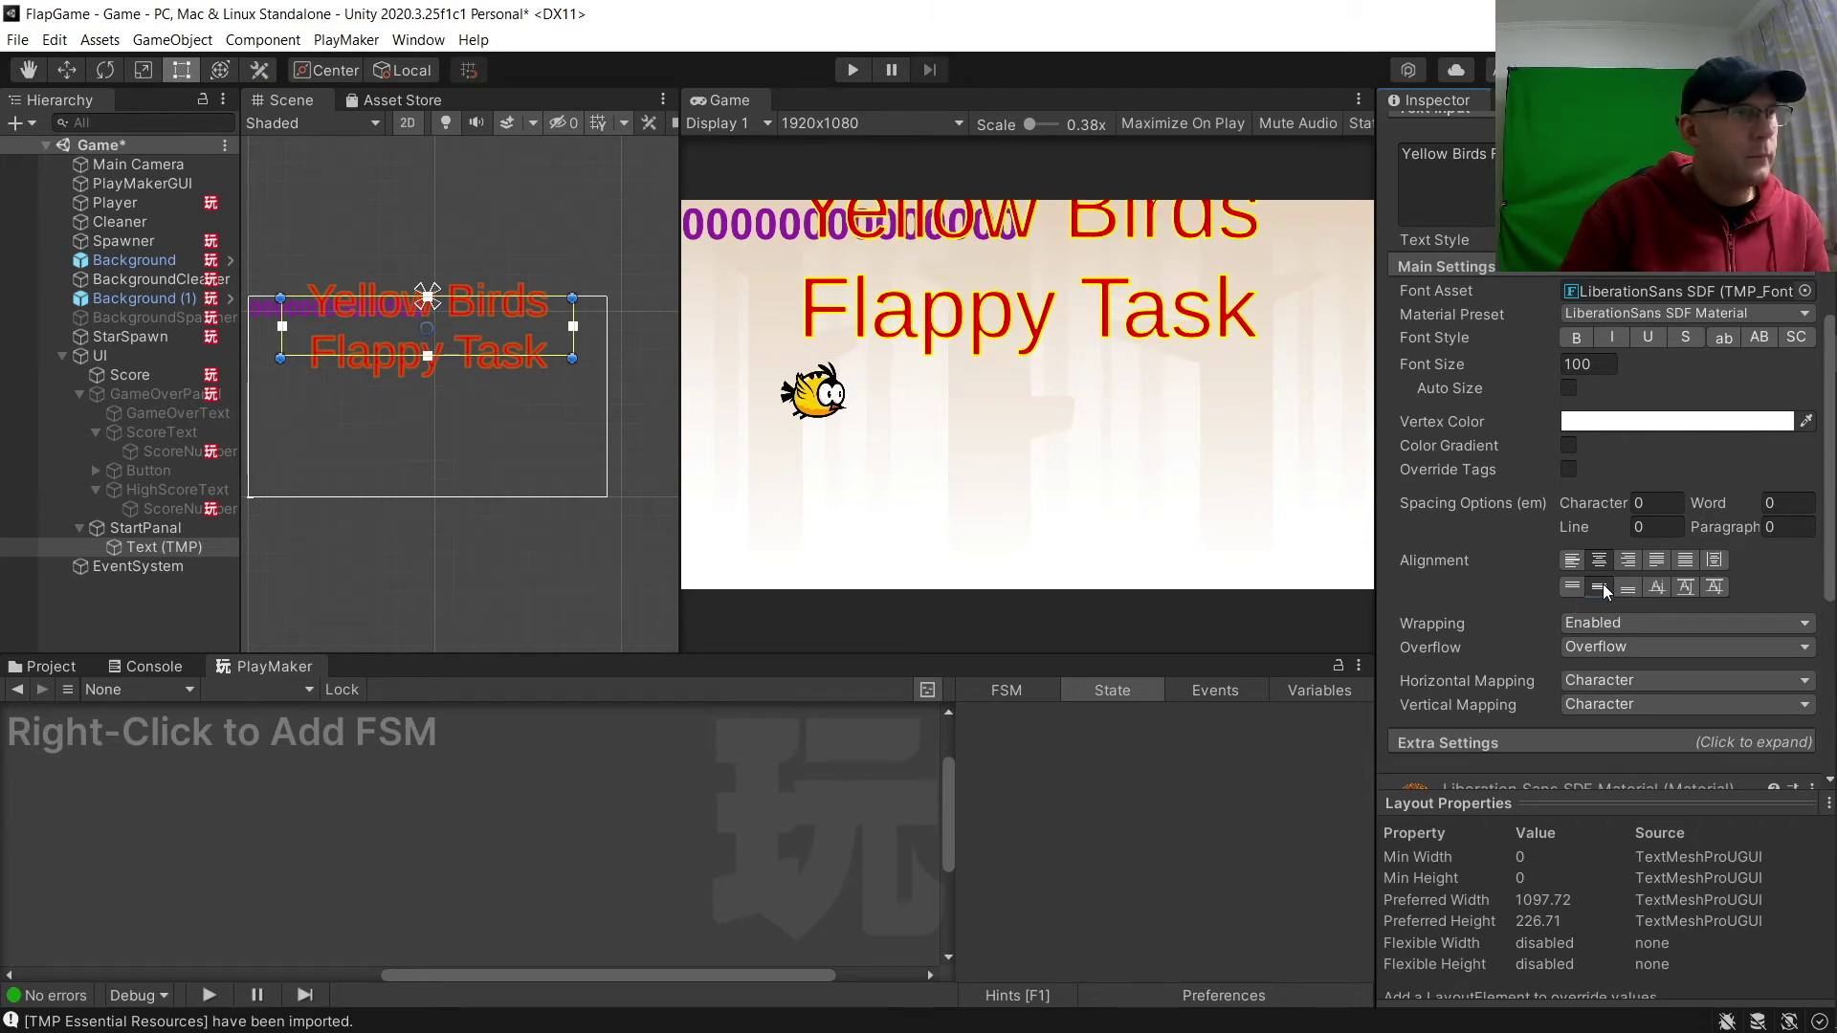
pyautogui.click(1570, 588)
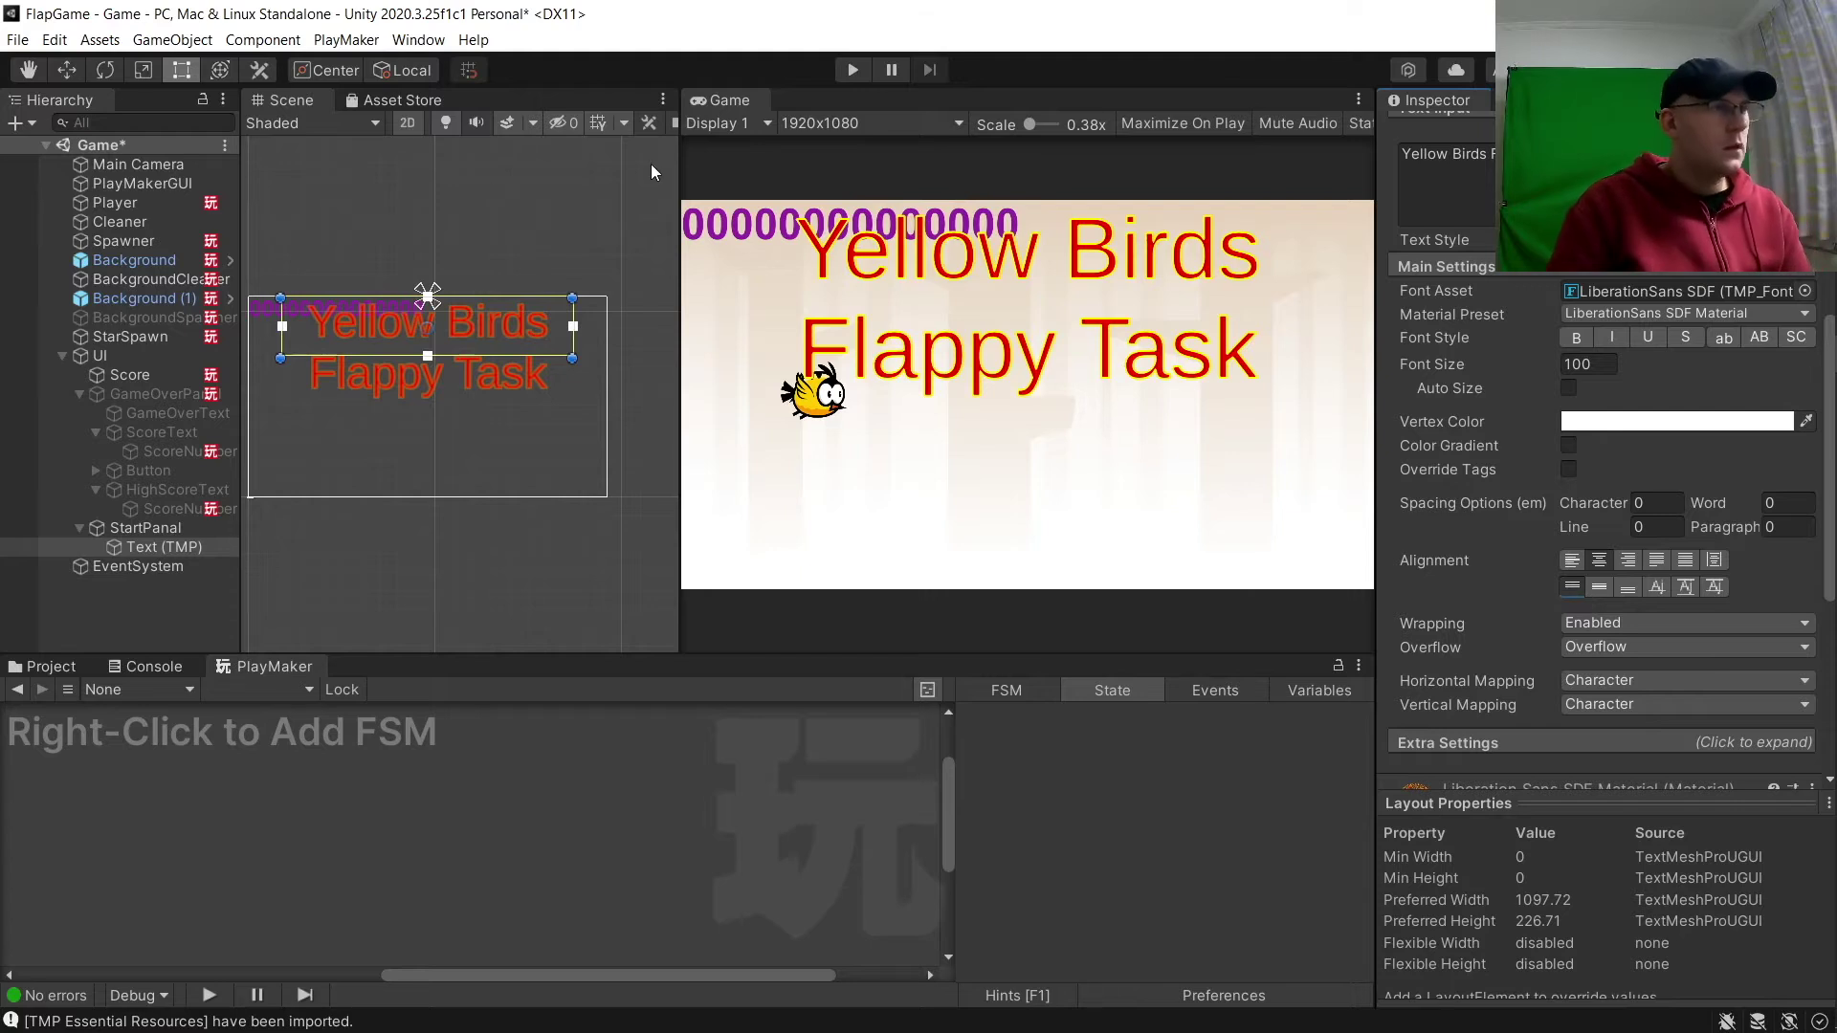
pyautogui.click(507, 244)
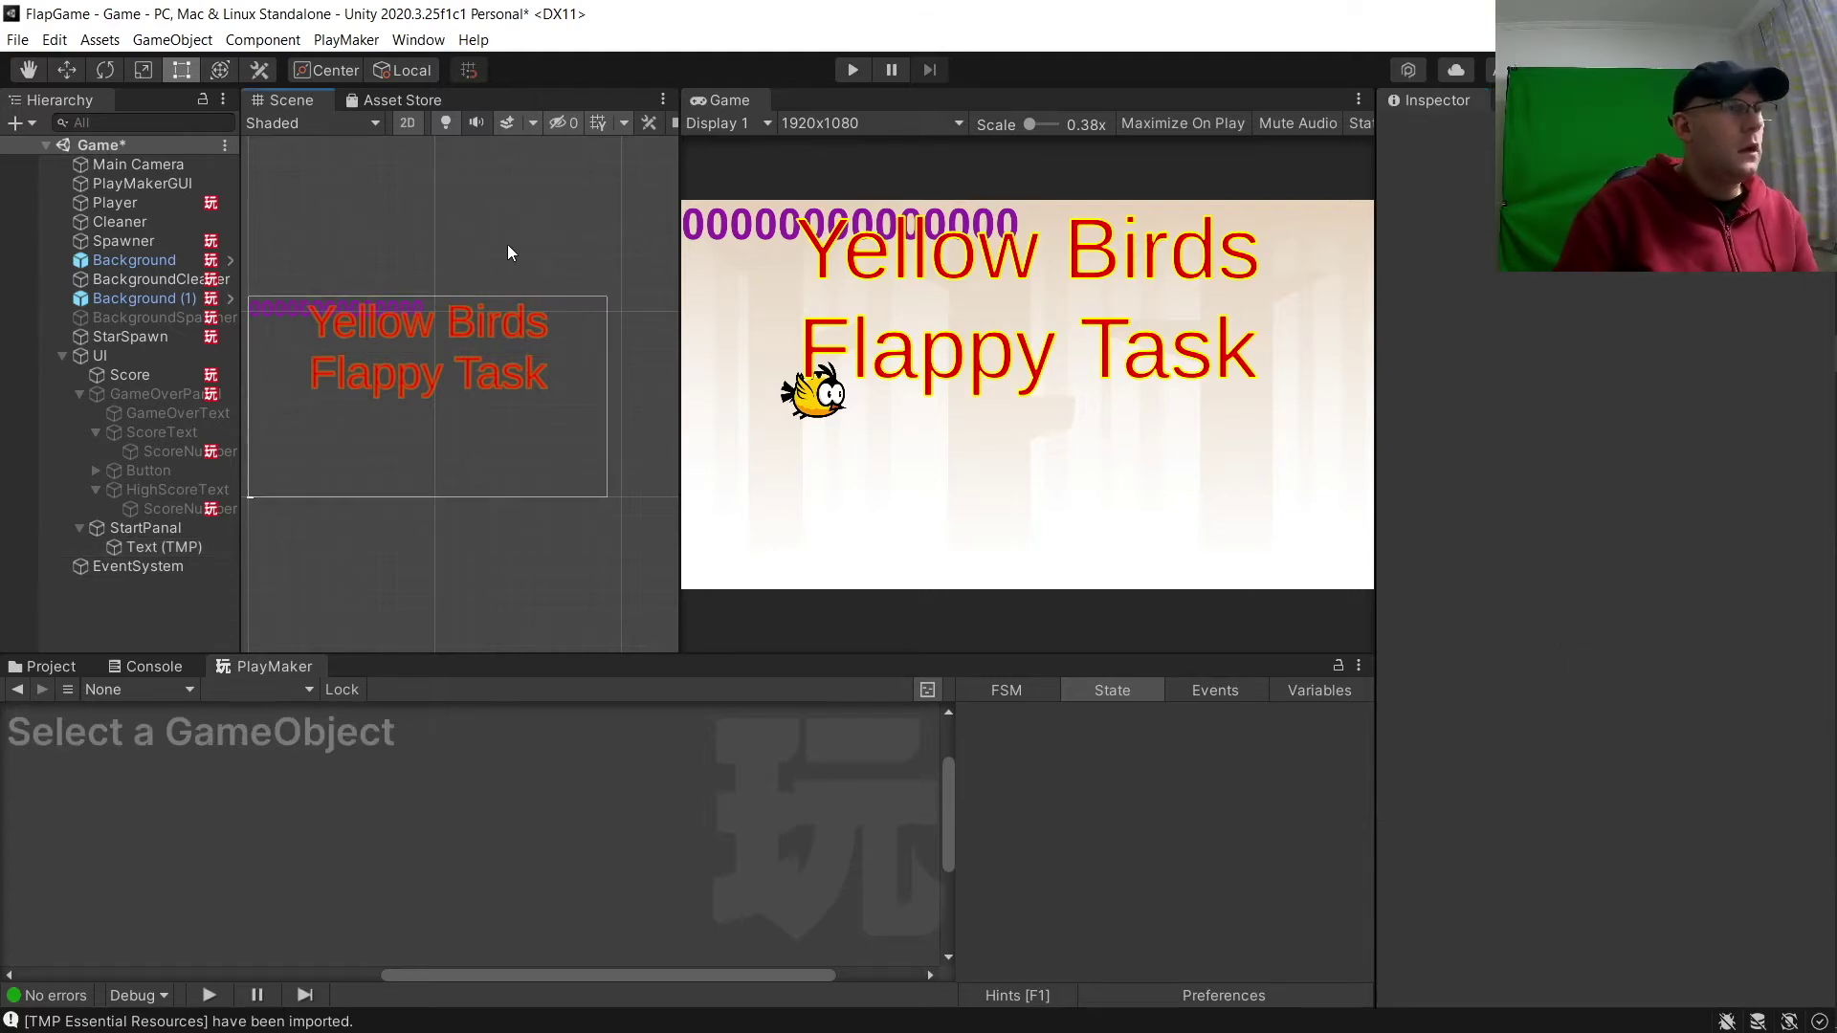
# Deactivate the Score object under the UI canvas.
pyautogui.click(124, 526)
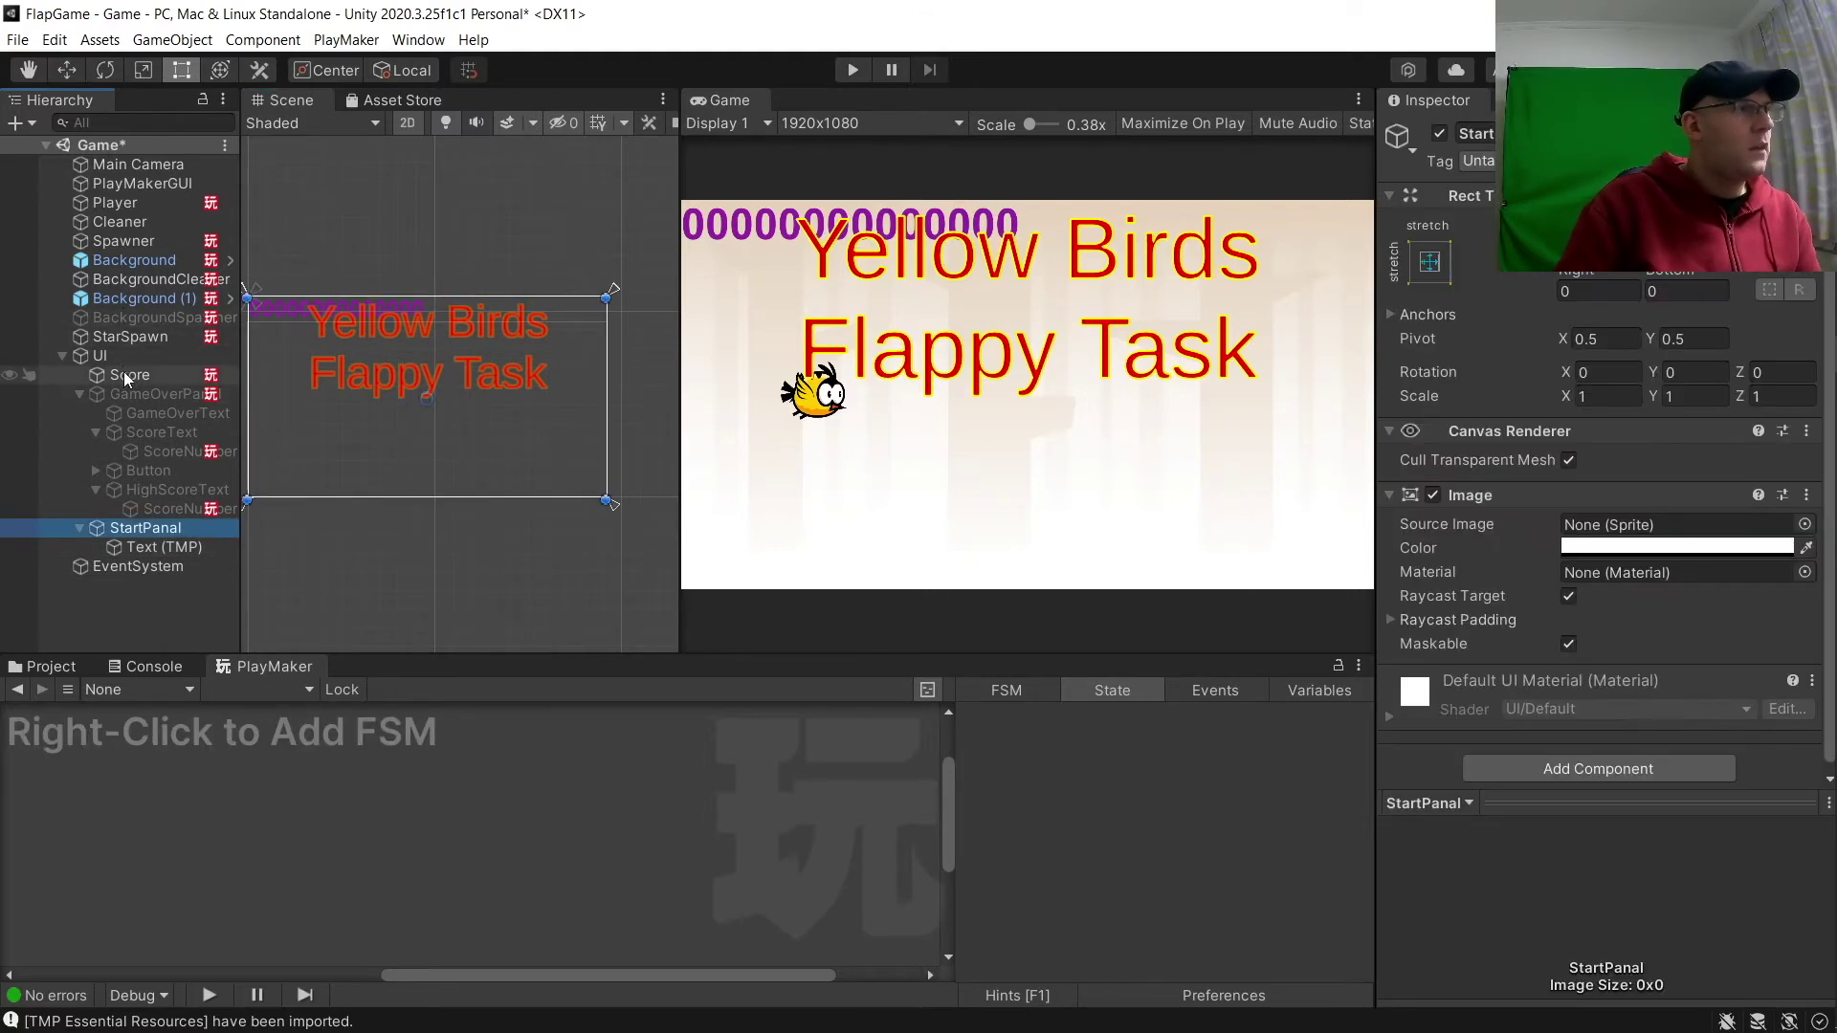
pyautogui.click(124, 373)
pyautogui.click(1440, 134)
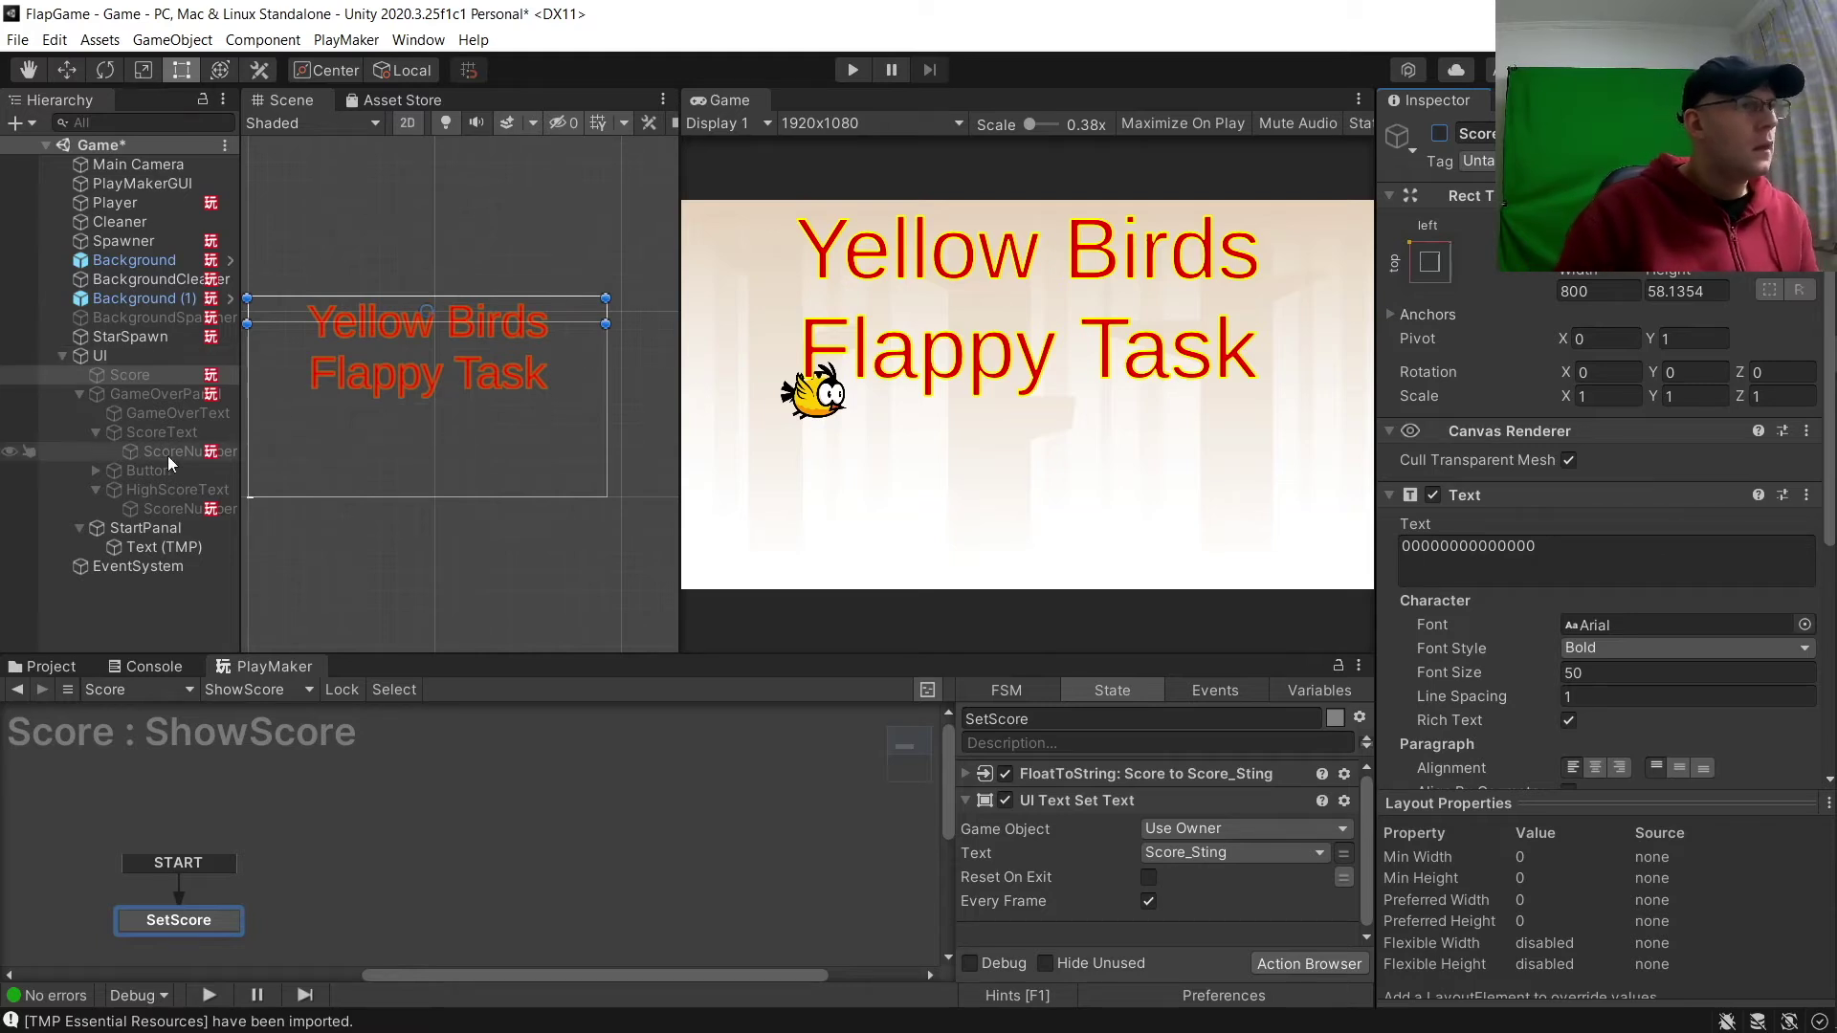
# Add a PlayMaker FSM to StartPanal and name it Pregame.
pyautogui.click(157, 530)
pyautogui.rightClick(194, 736)
pyautogui.click(245, 742)
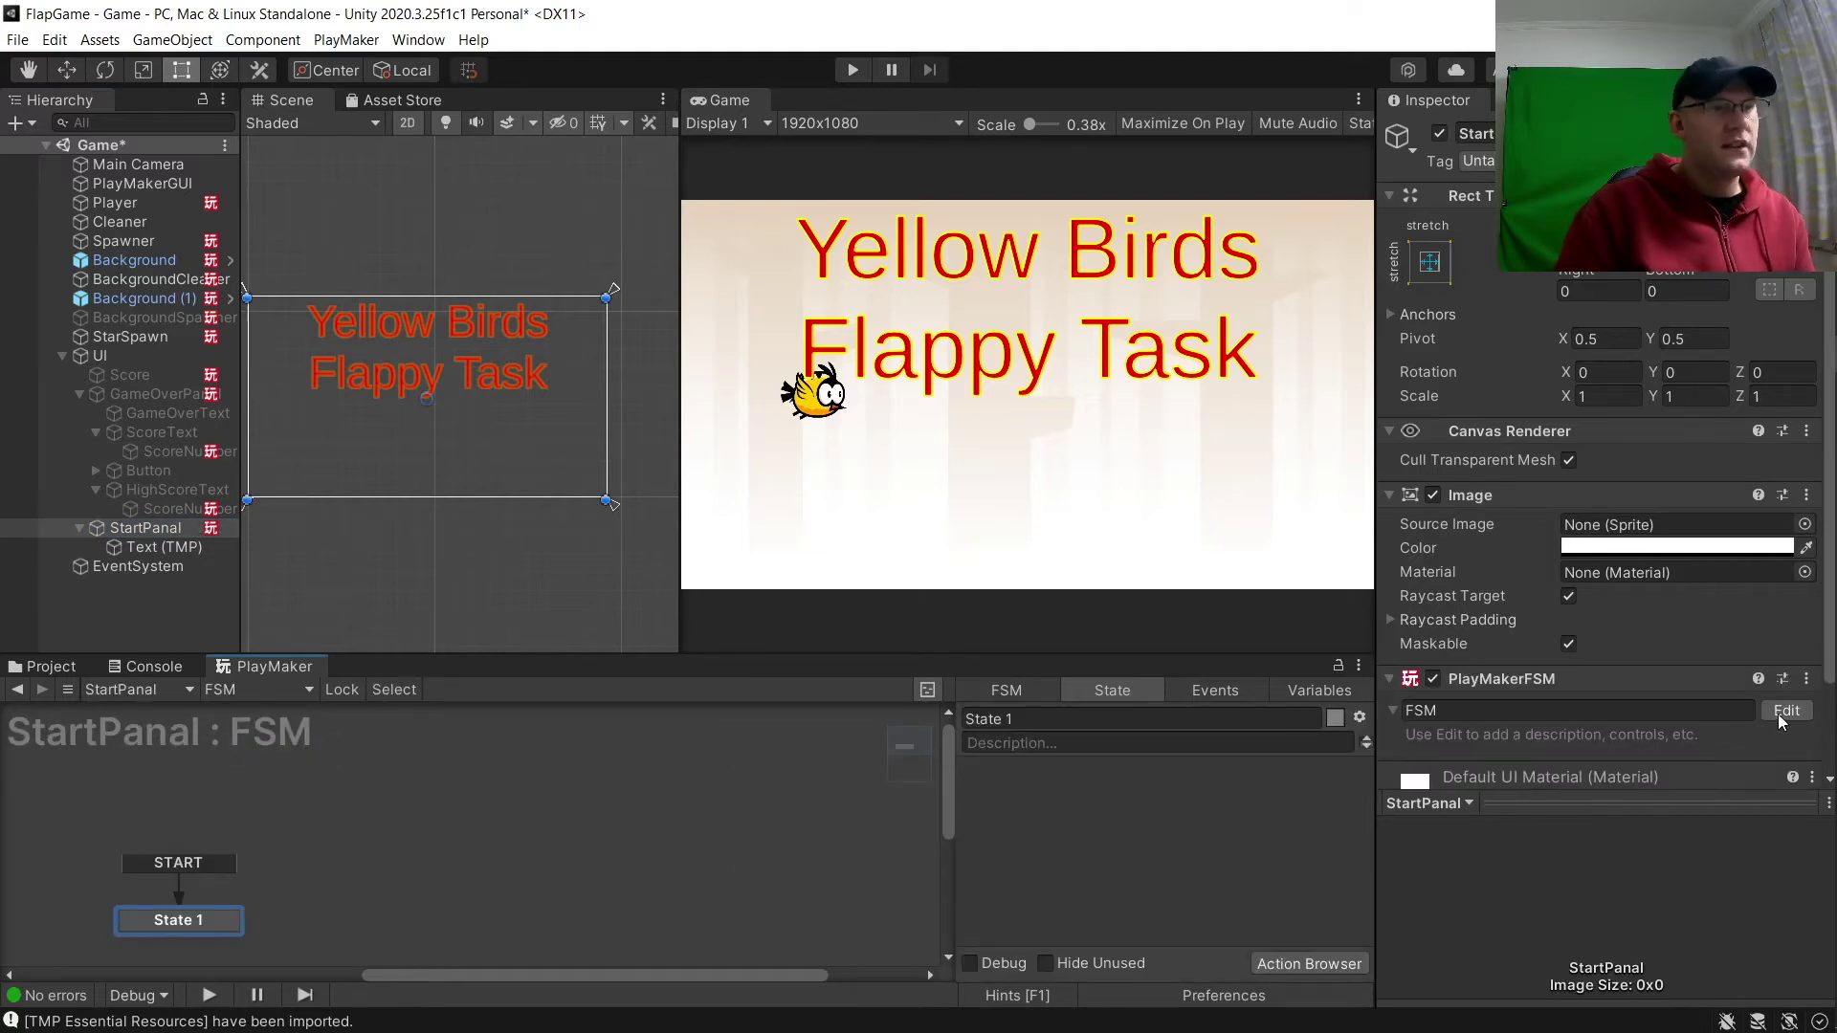
pyautogui.click(1639, 708)
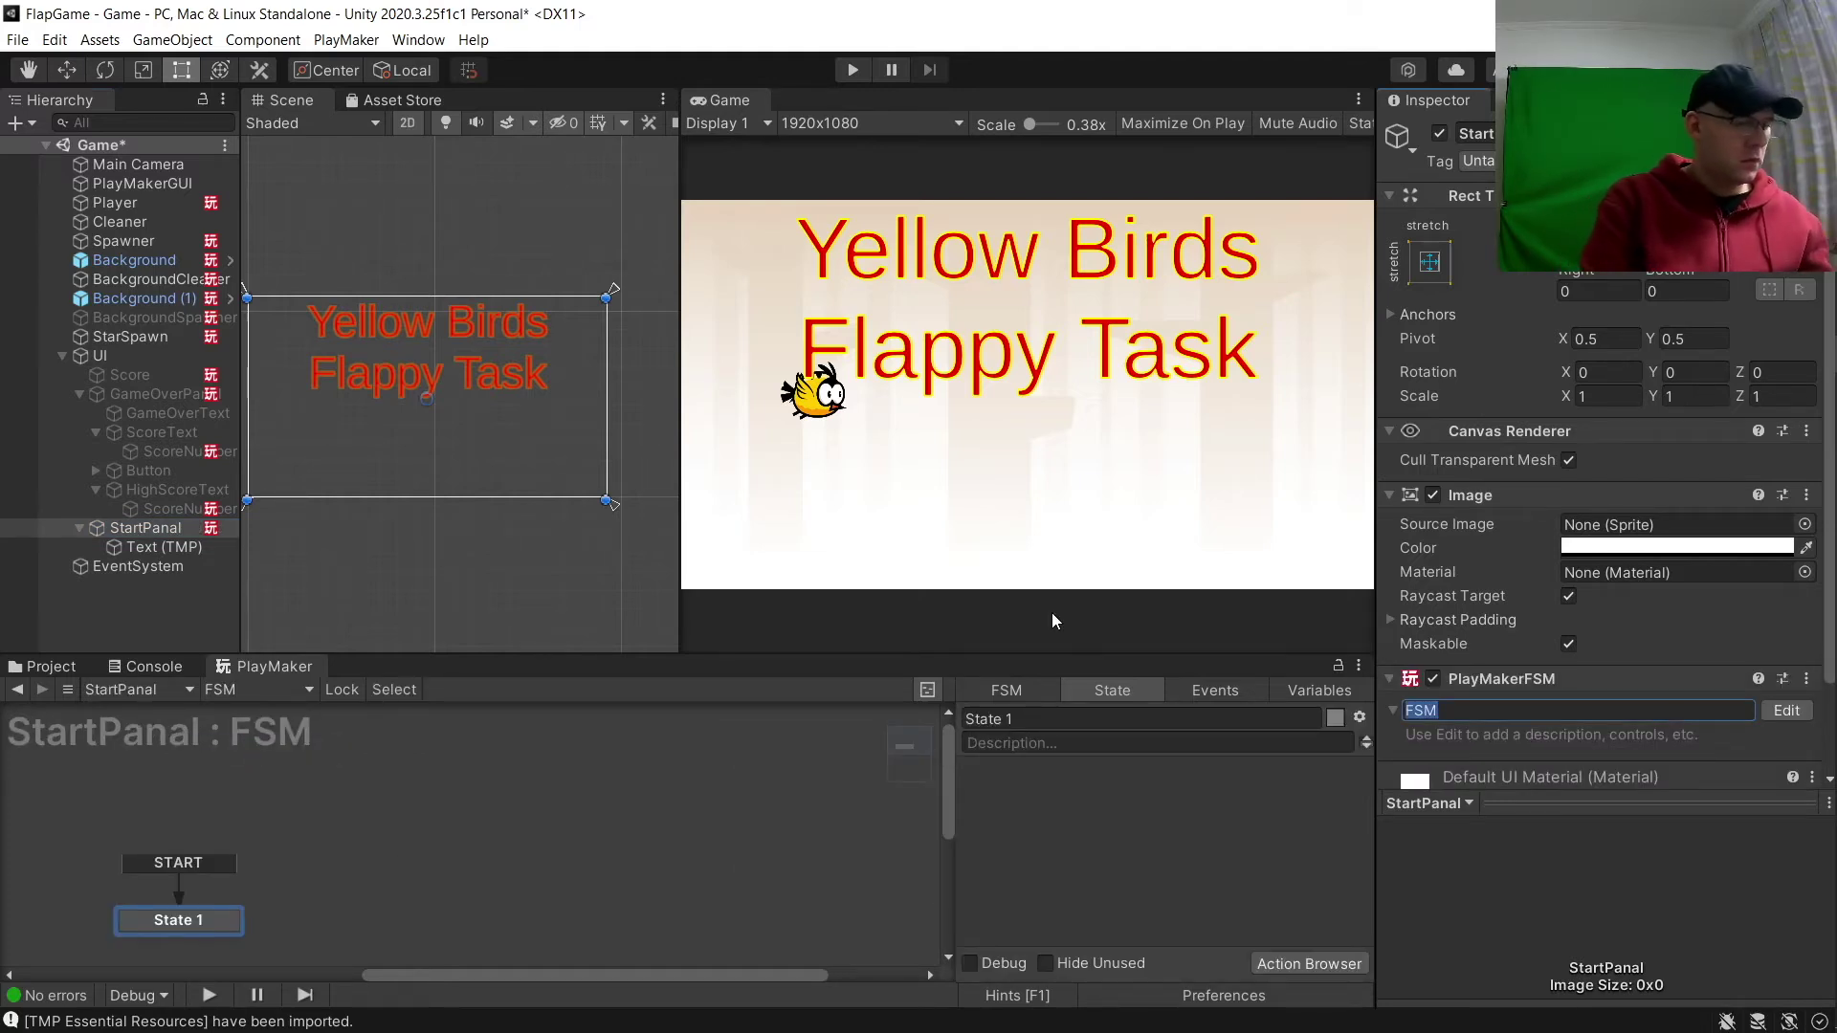
pyautogui.write('Pregame')
pyautogui.press('Return')
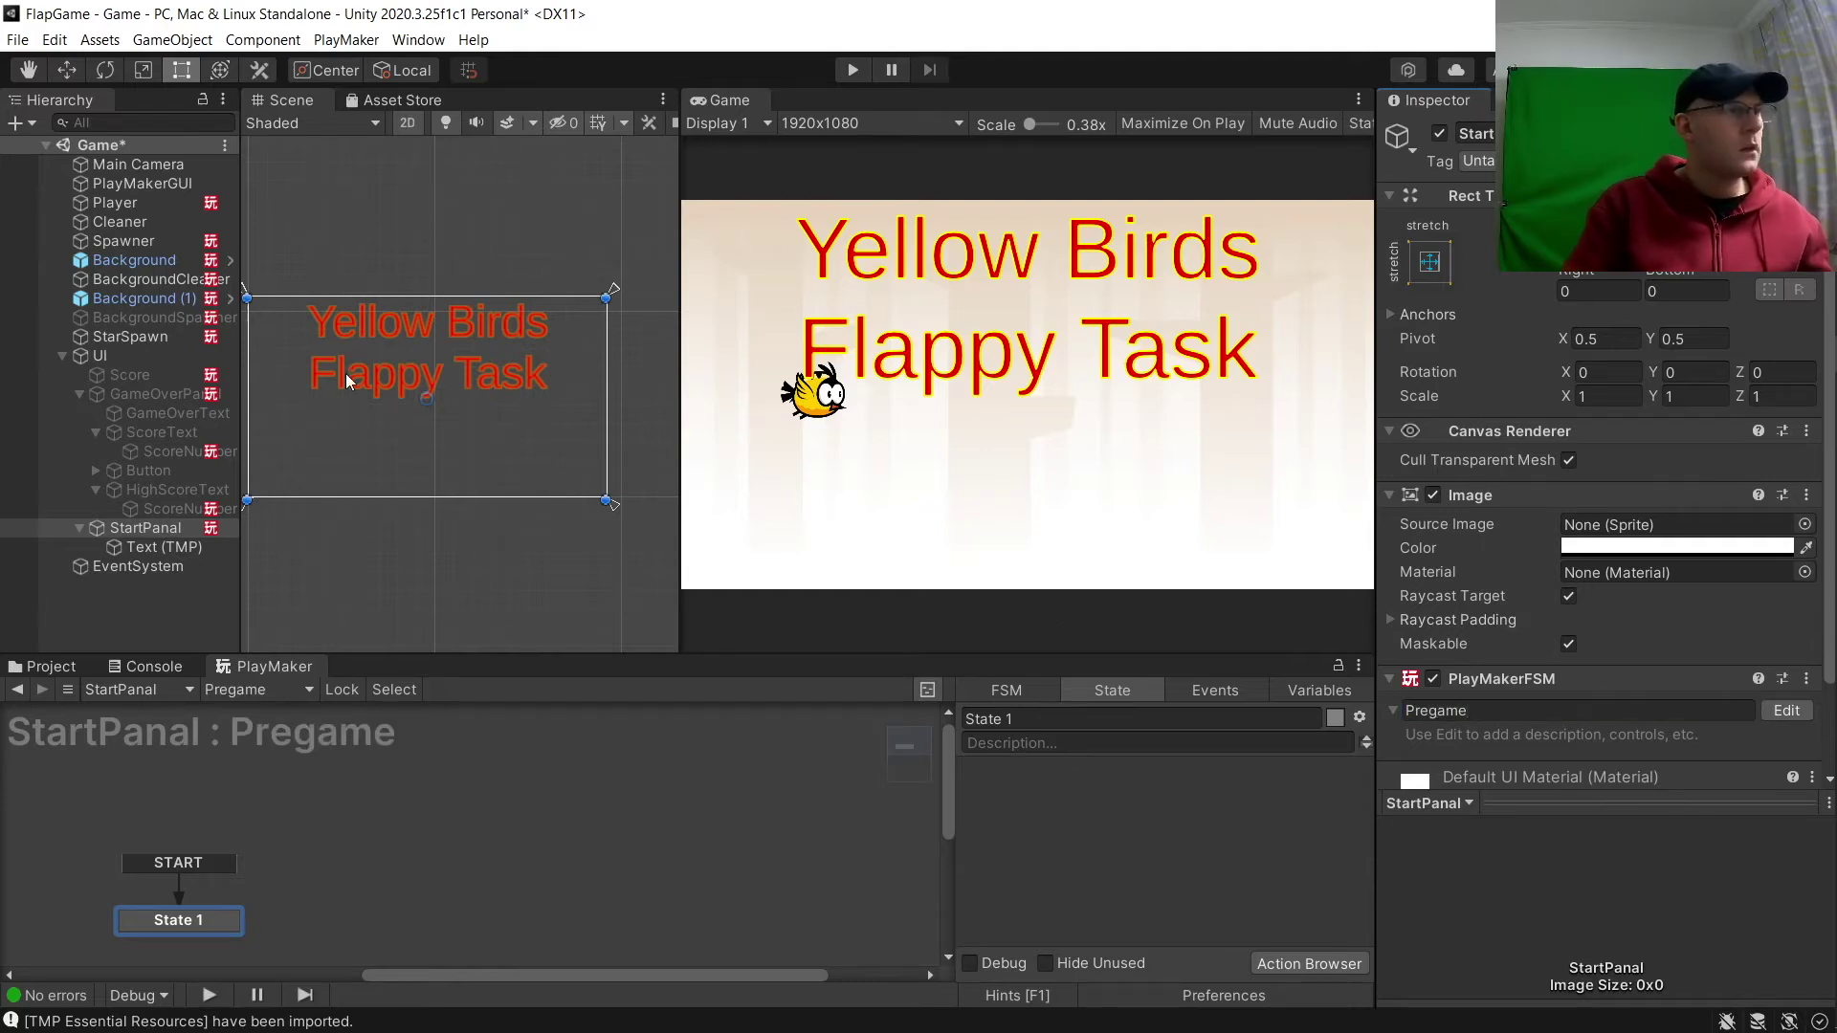
# Deactivate the Spawner object in the Game scene.
pyautogui.click(153, 337)
pyautogui.click(158, 243)
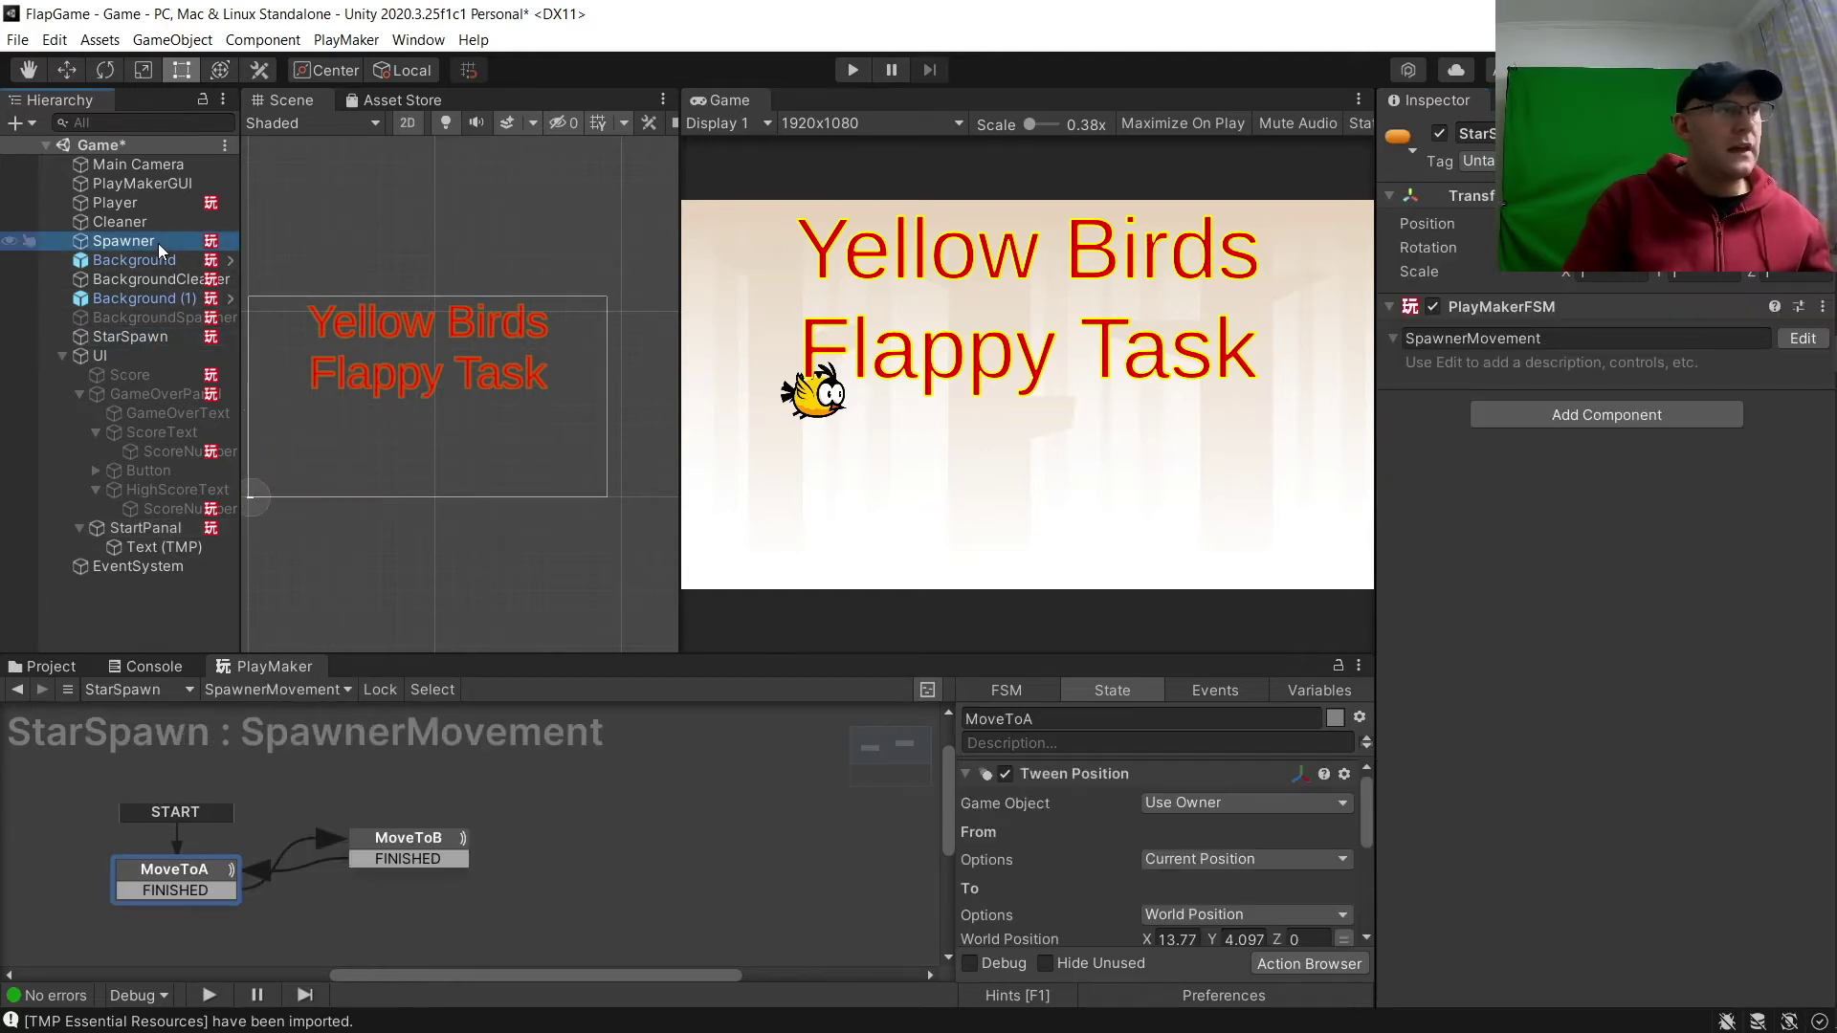
pyautogui.click(1439, 133)
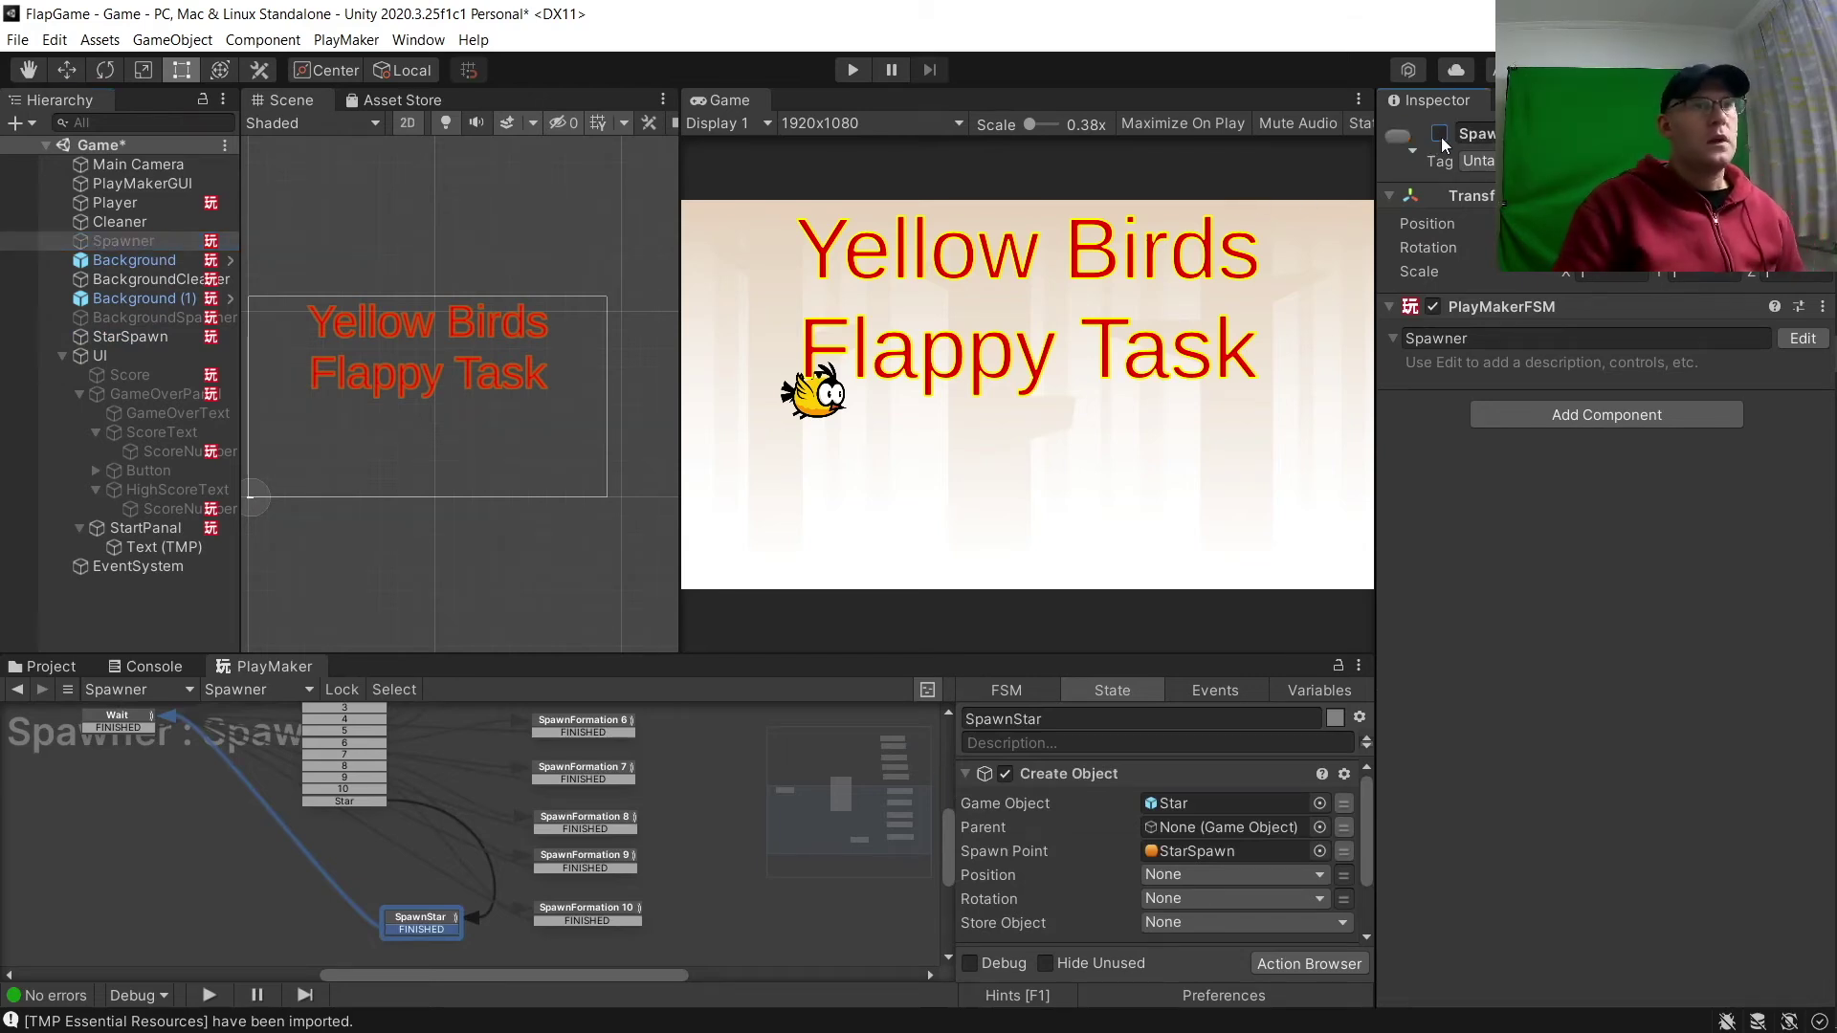
pyautogui.scroll(-3, 485, 503)
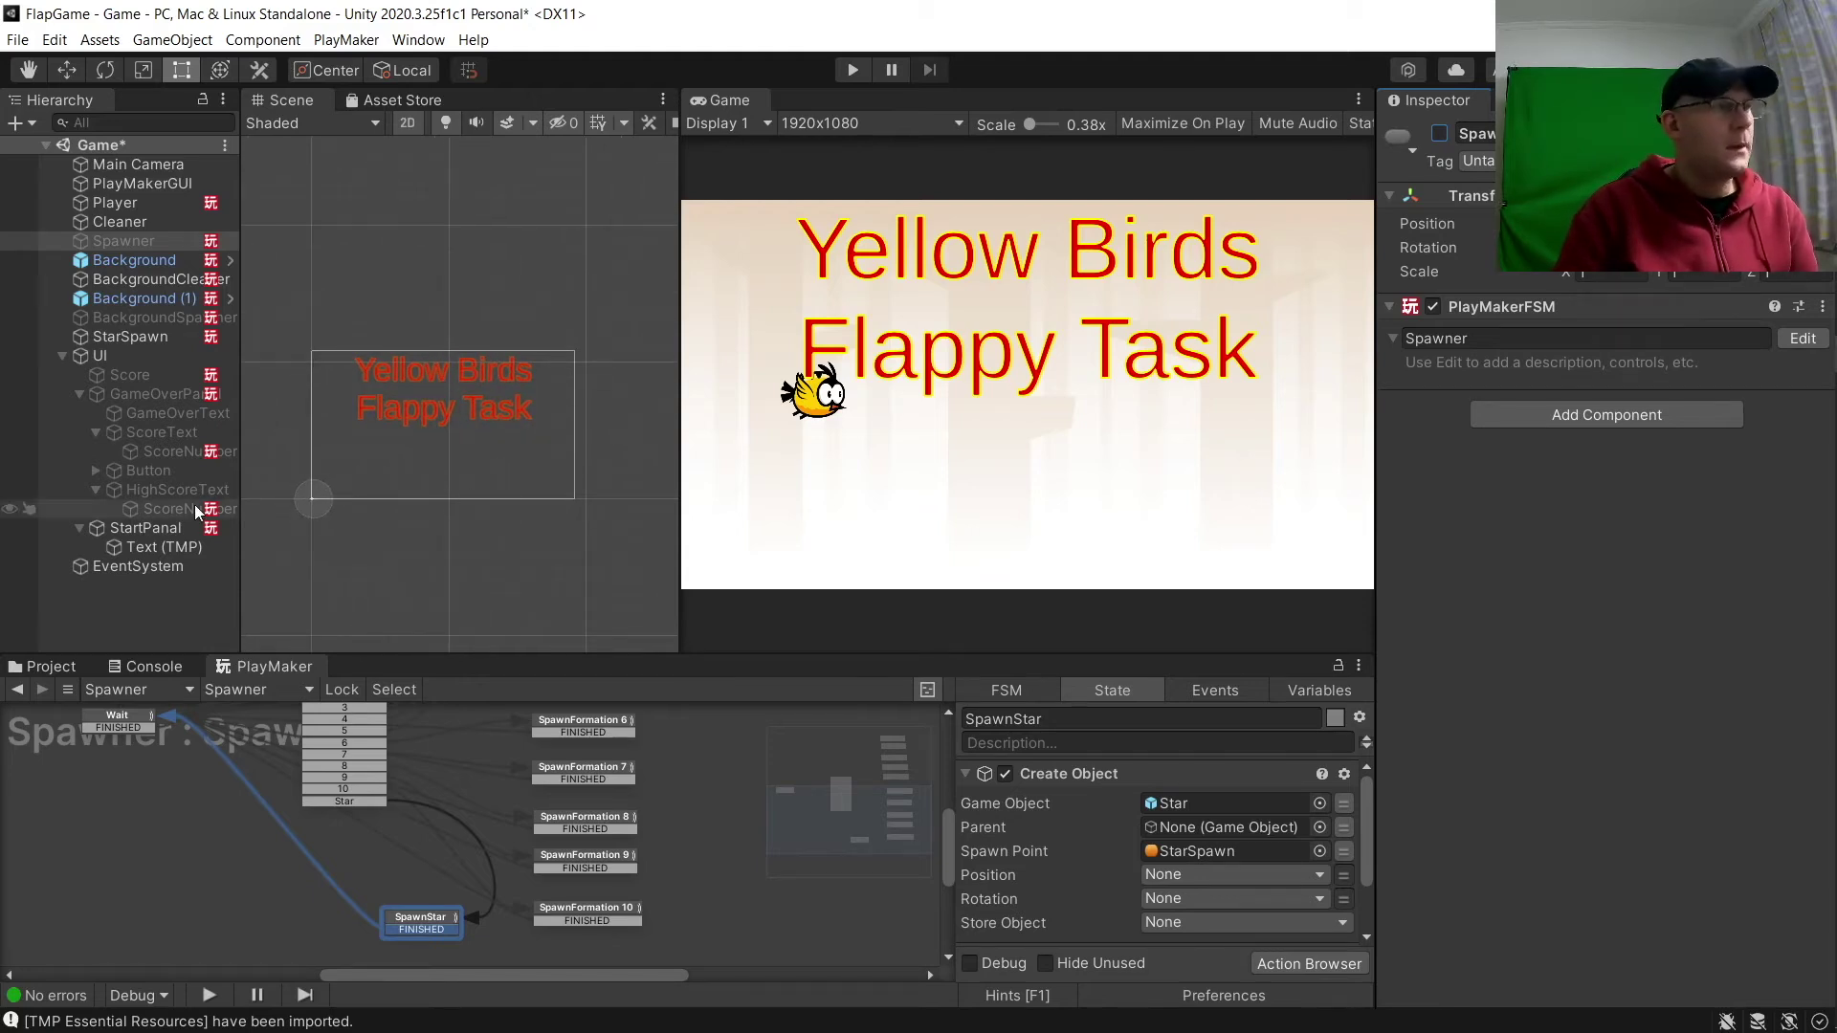
# Rename the title's Text (TMP) object under StartPanal to GameTitle.
pyautogui.click(168, 546)
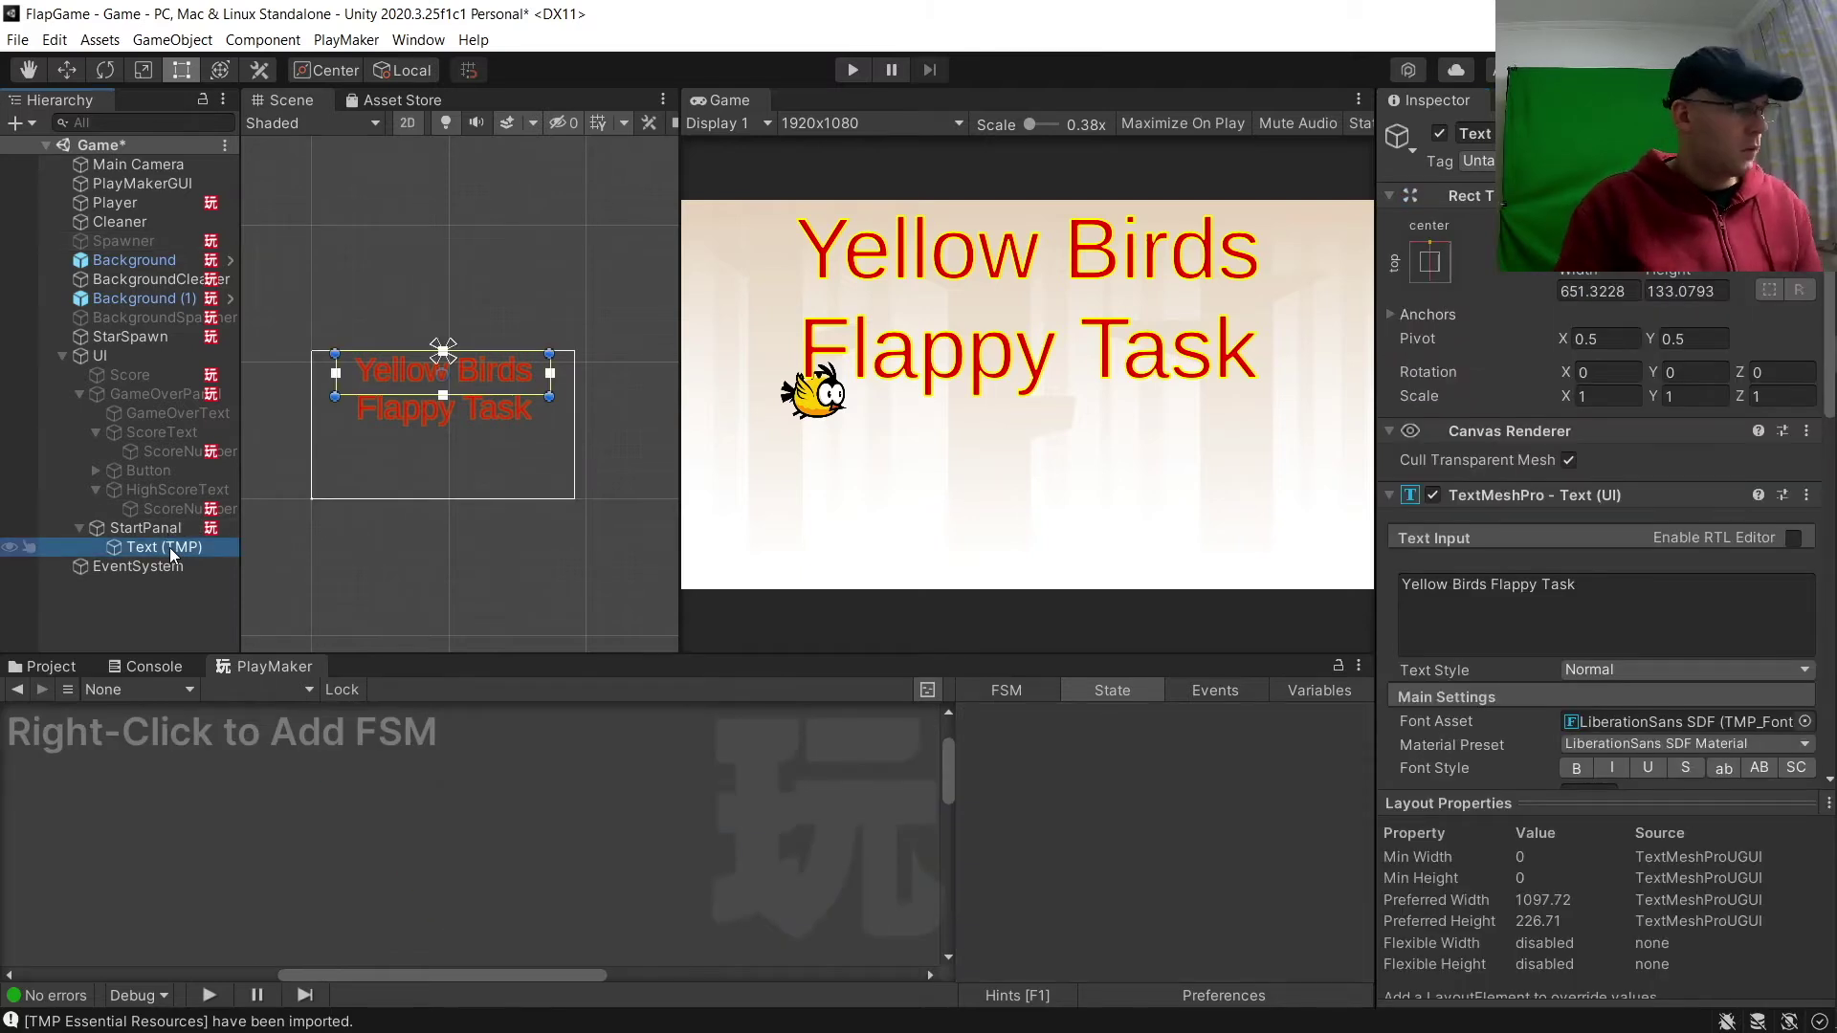
pyautogui.click(170, 547)
pyautogui.write('GameT')
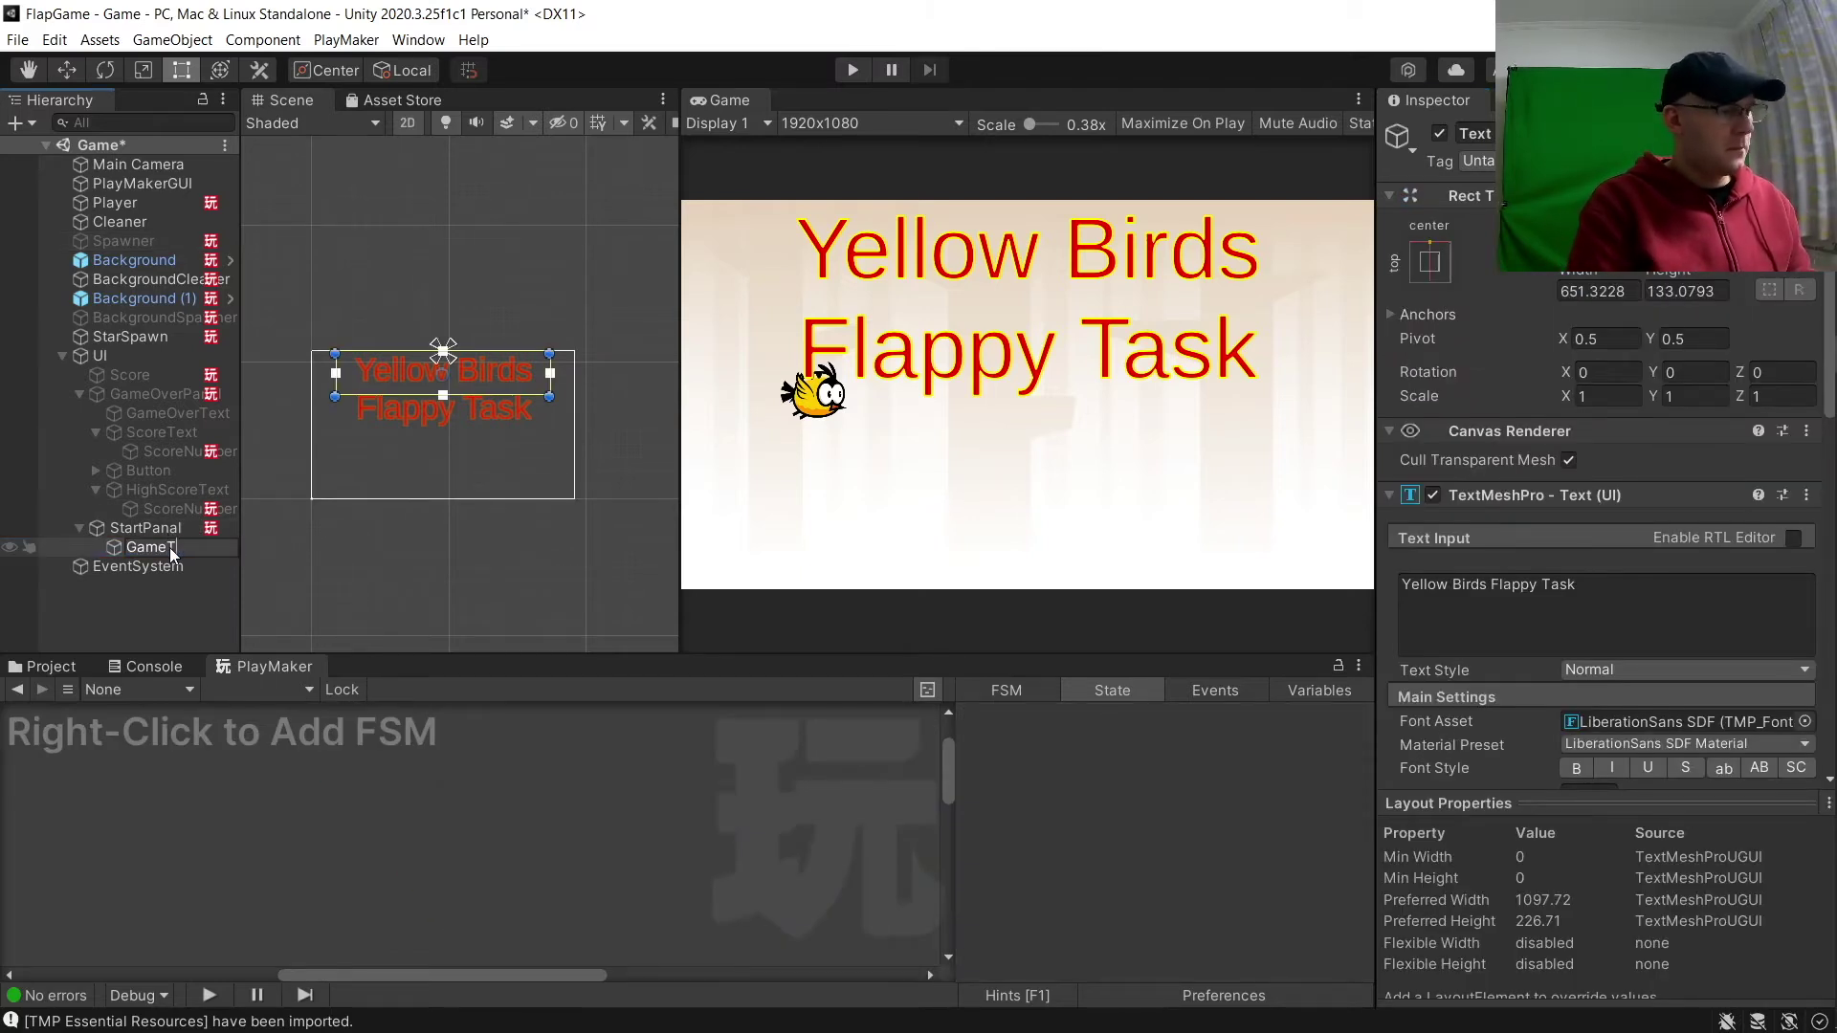
pyautogui.write('itle')
pyautogui.press('Return')
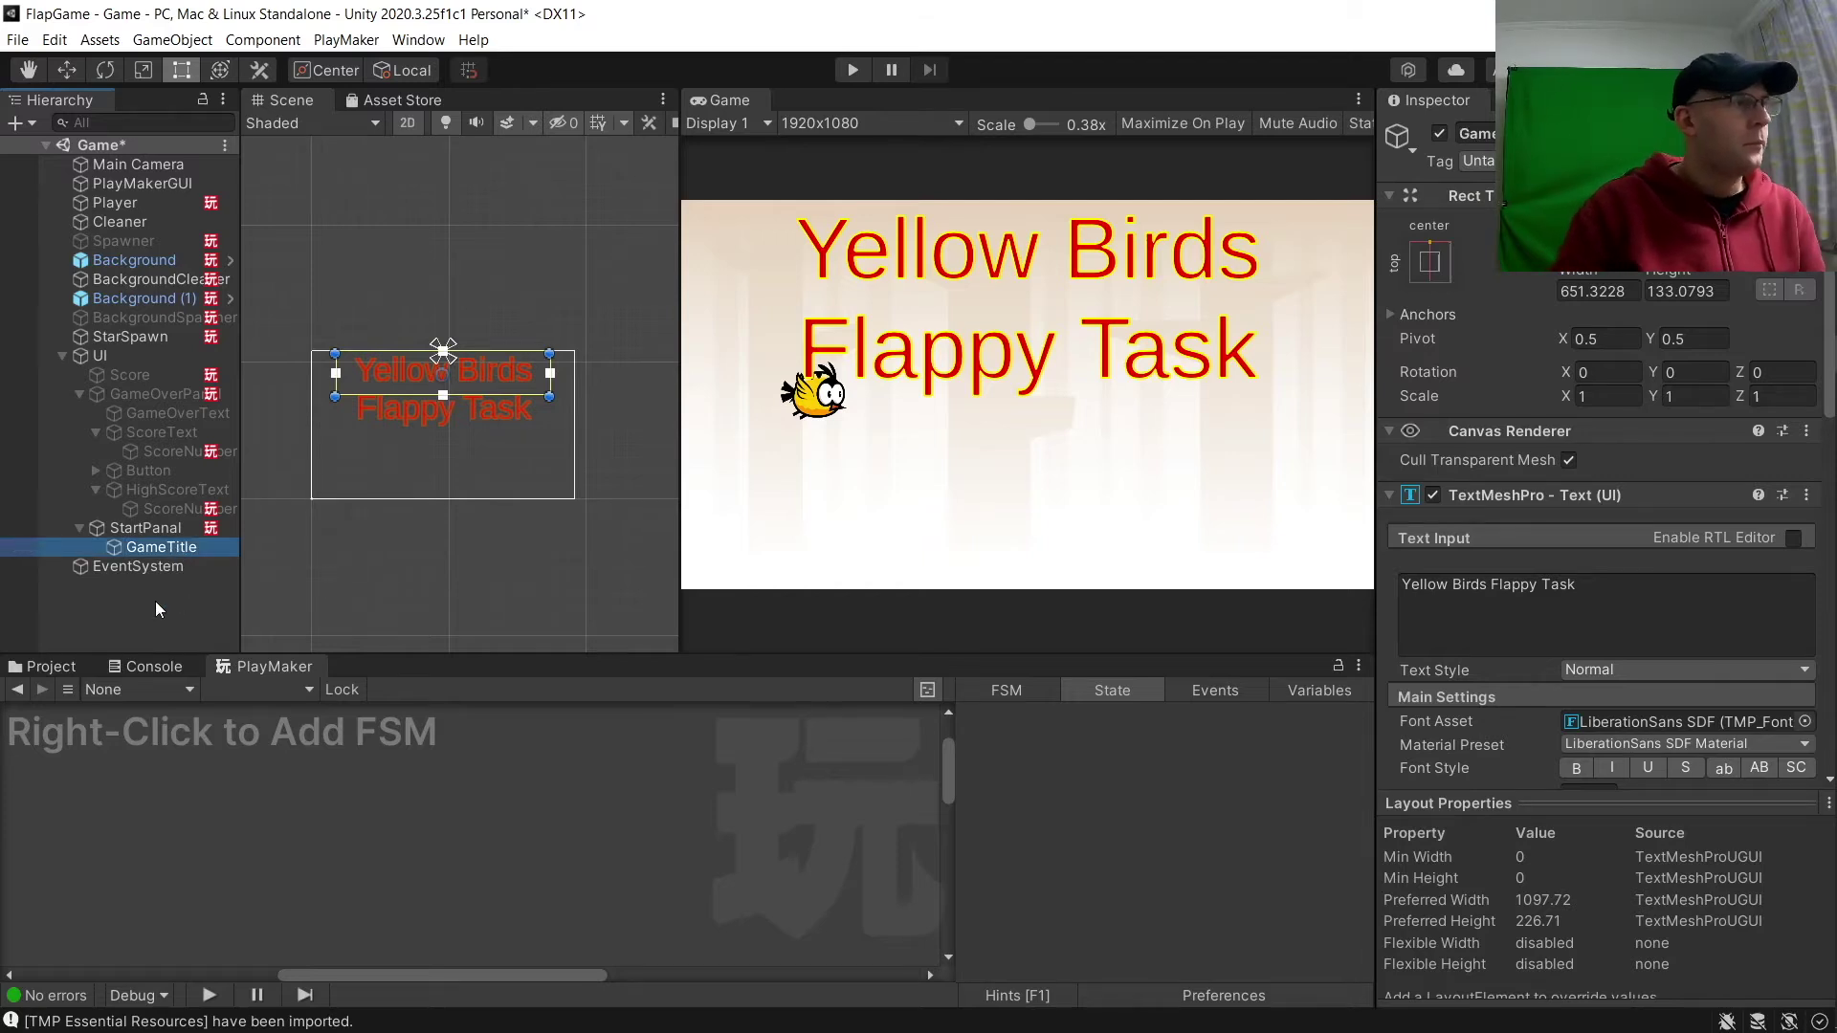
# Add a Scale Time action to State 1 of StartPanal's Pregame FSM and set its time scale to 0.
pyautogui.click(163, 529)
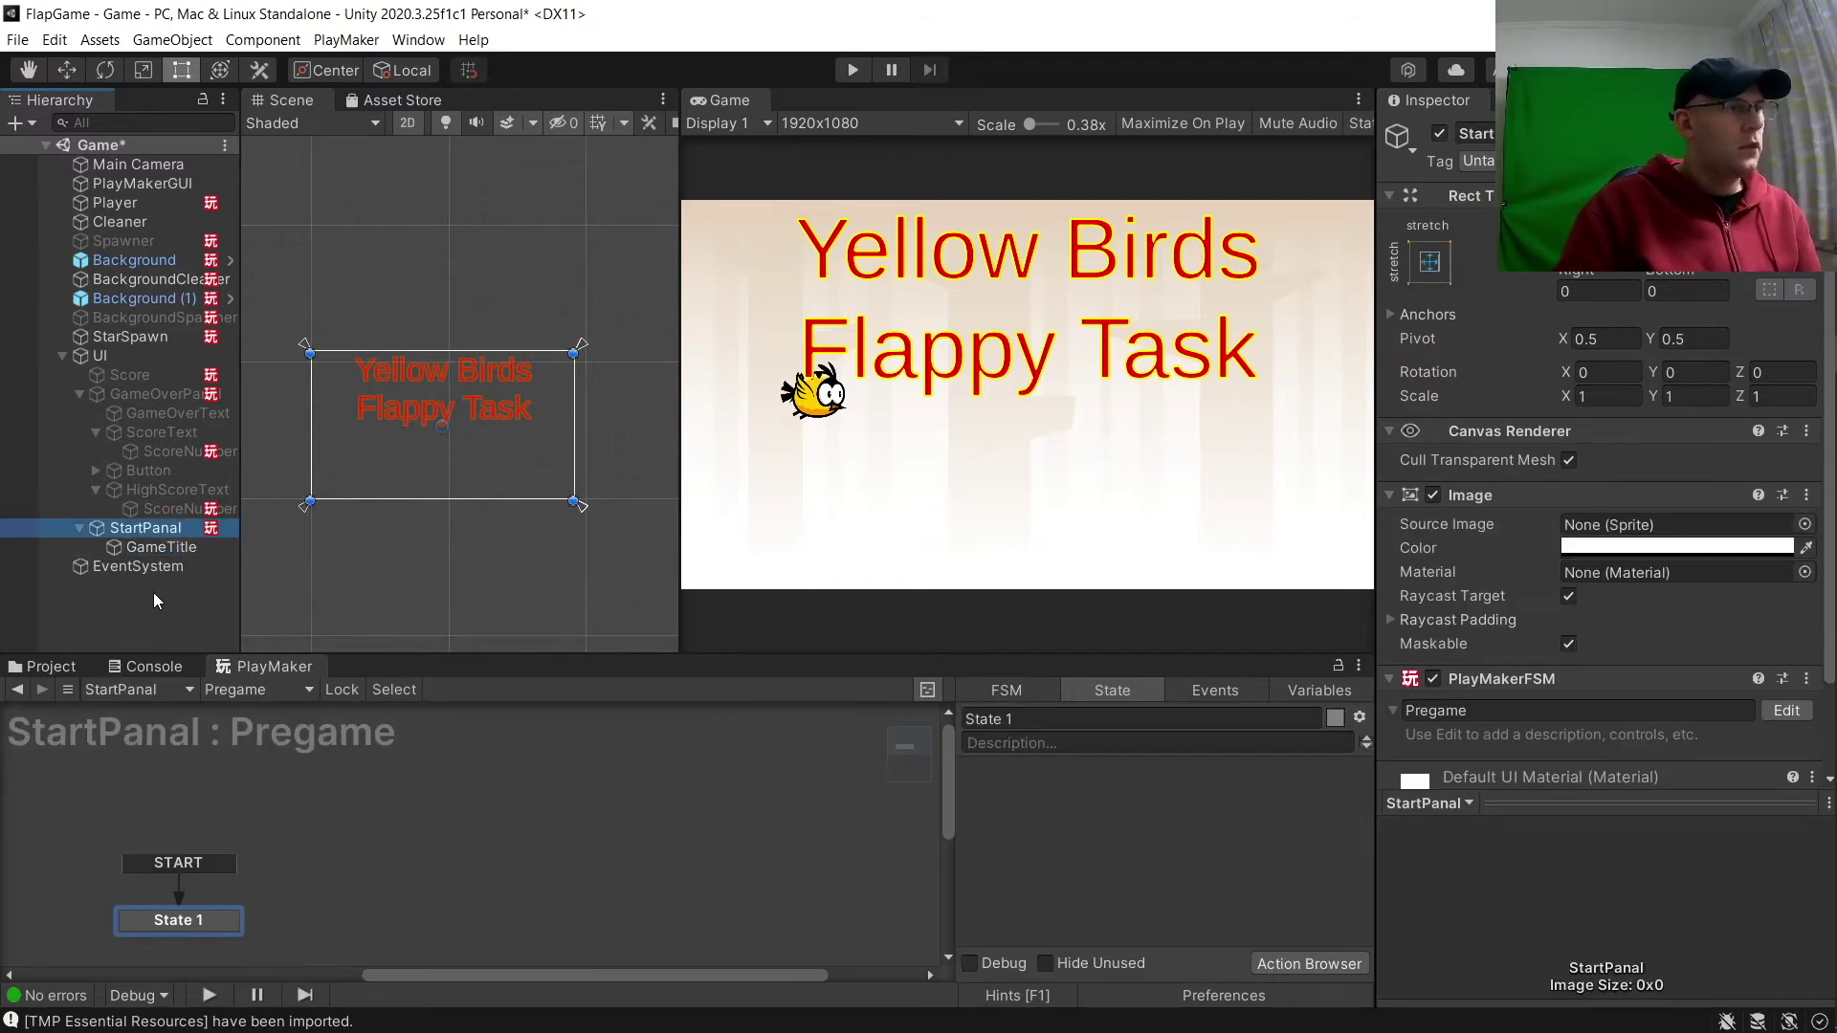
pyautogui.click(1316, 965)
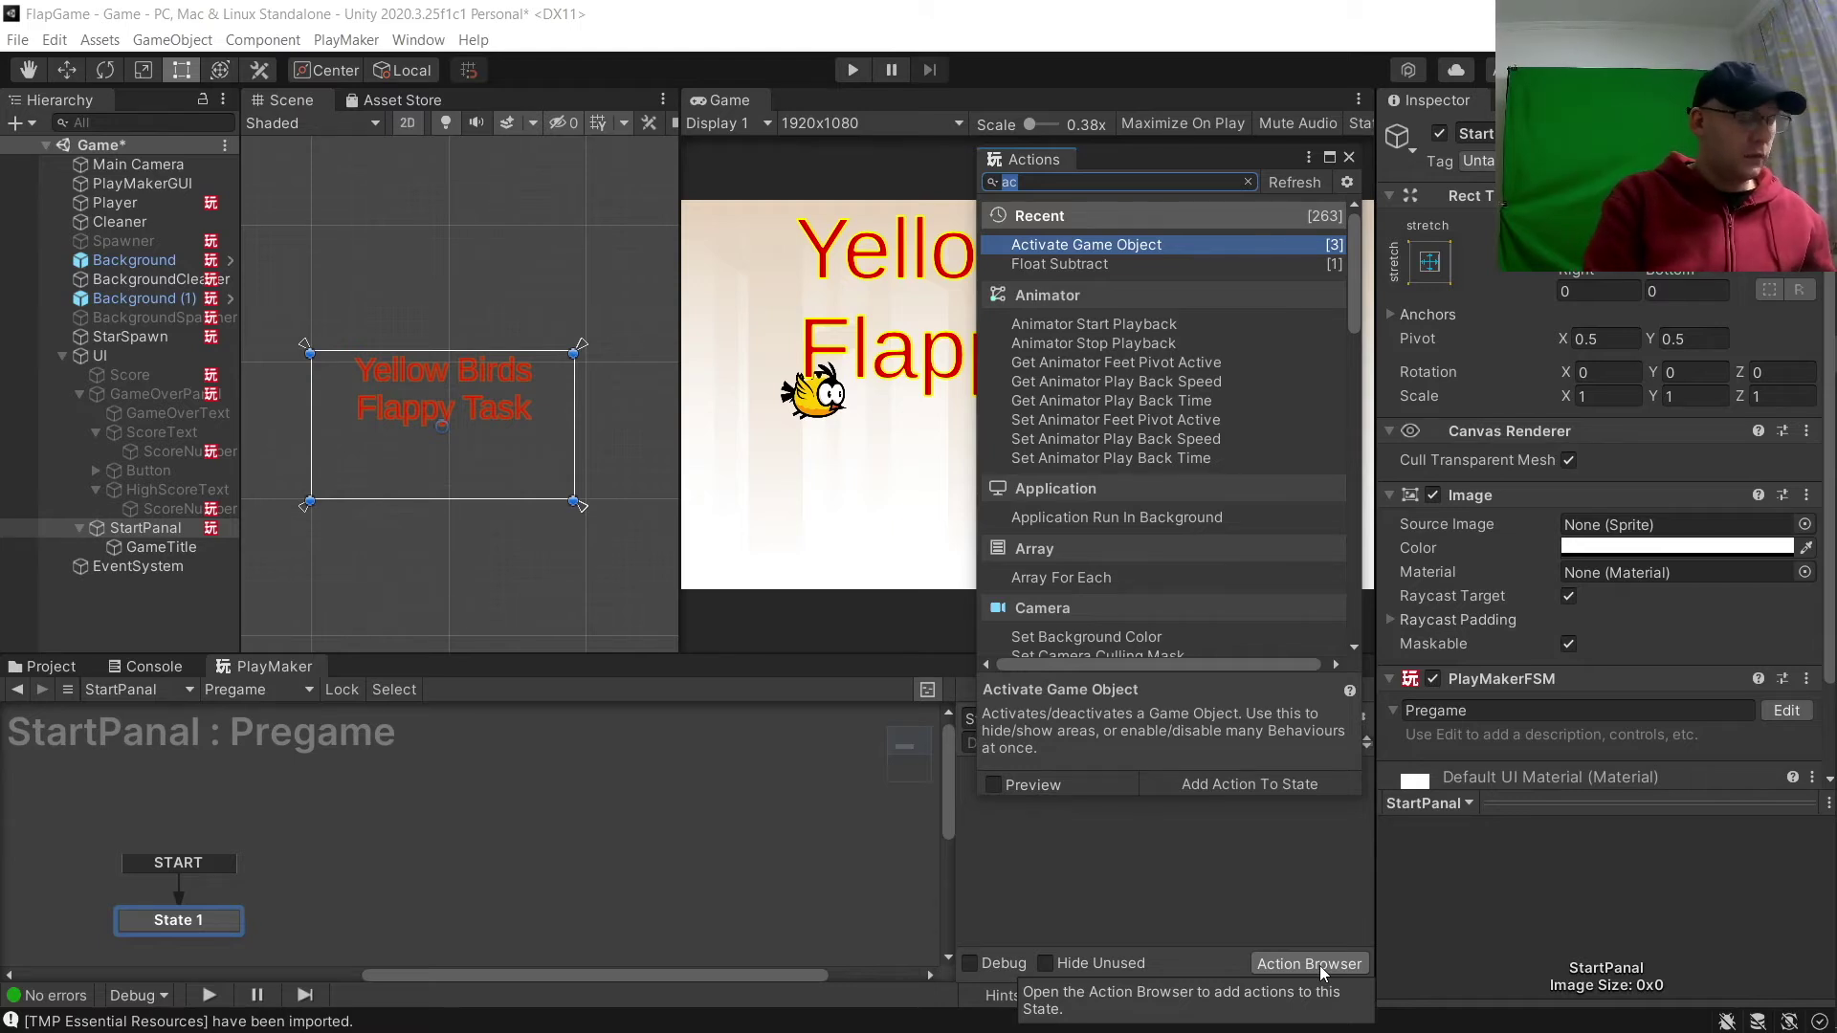
pyautogui.write('Scale')
pyautogui.press('Return')
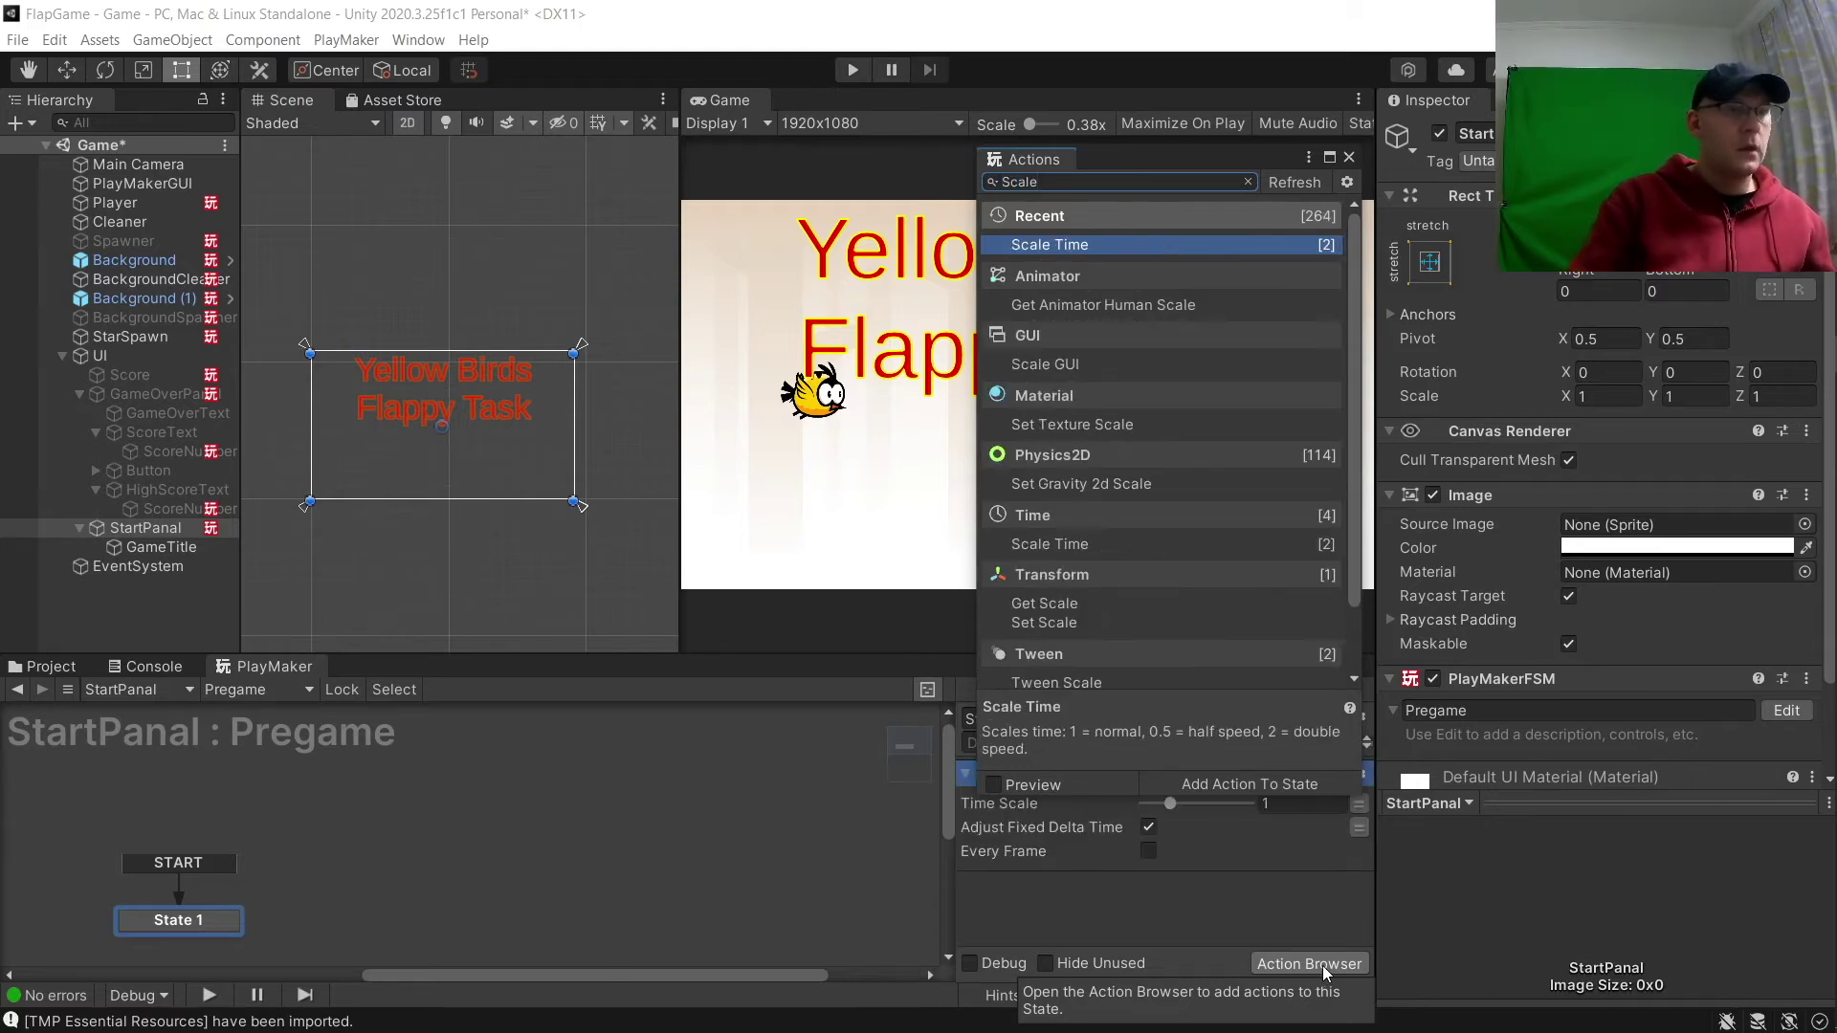
pyautogui.doubleClick(1285, 803)
pyautogui.write('0')
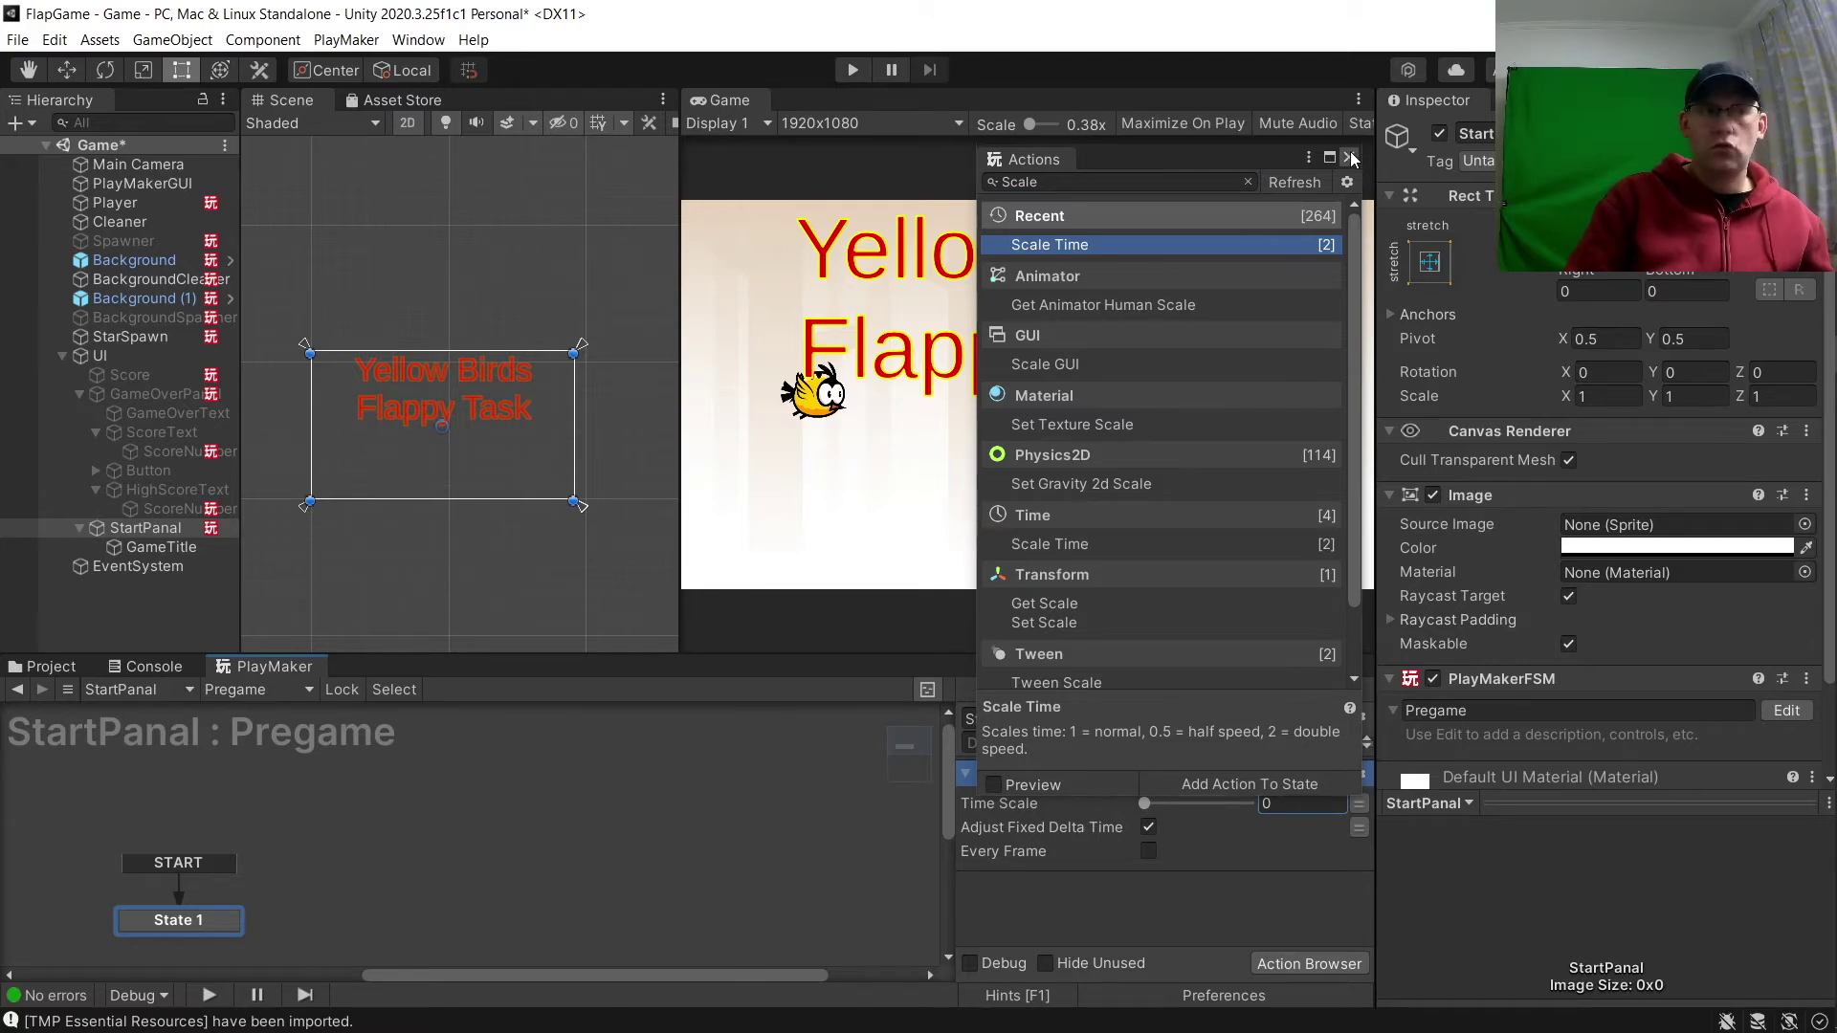
# Add a Set Bool Value action to State 1 ahead of Scale Time, with its bool value enabled.
pyautogui.click(1192, 182)
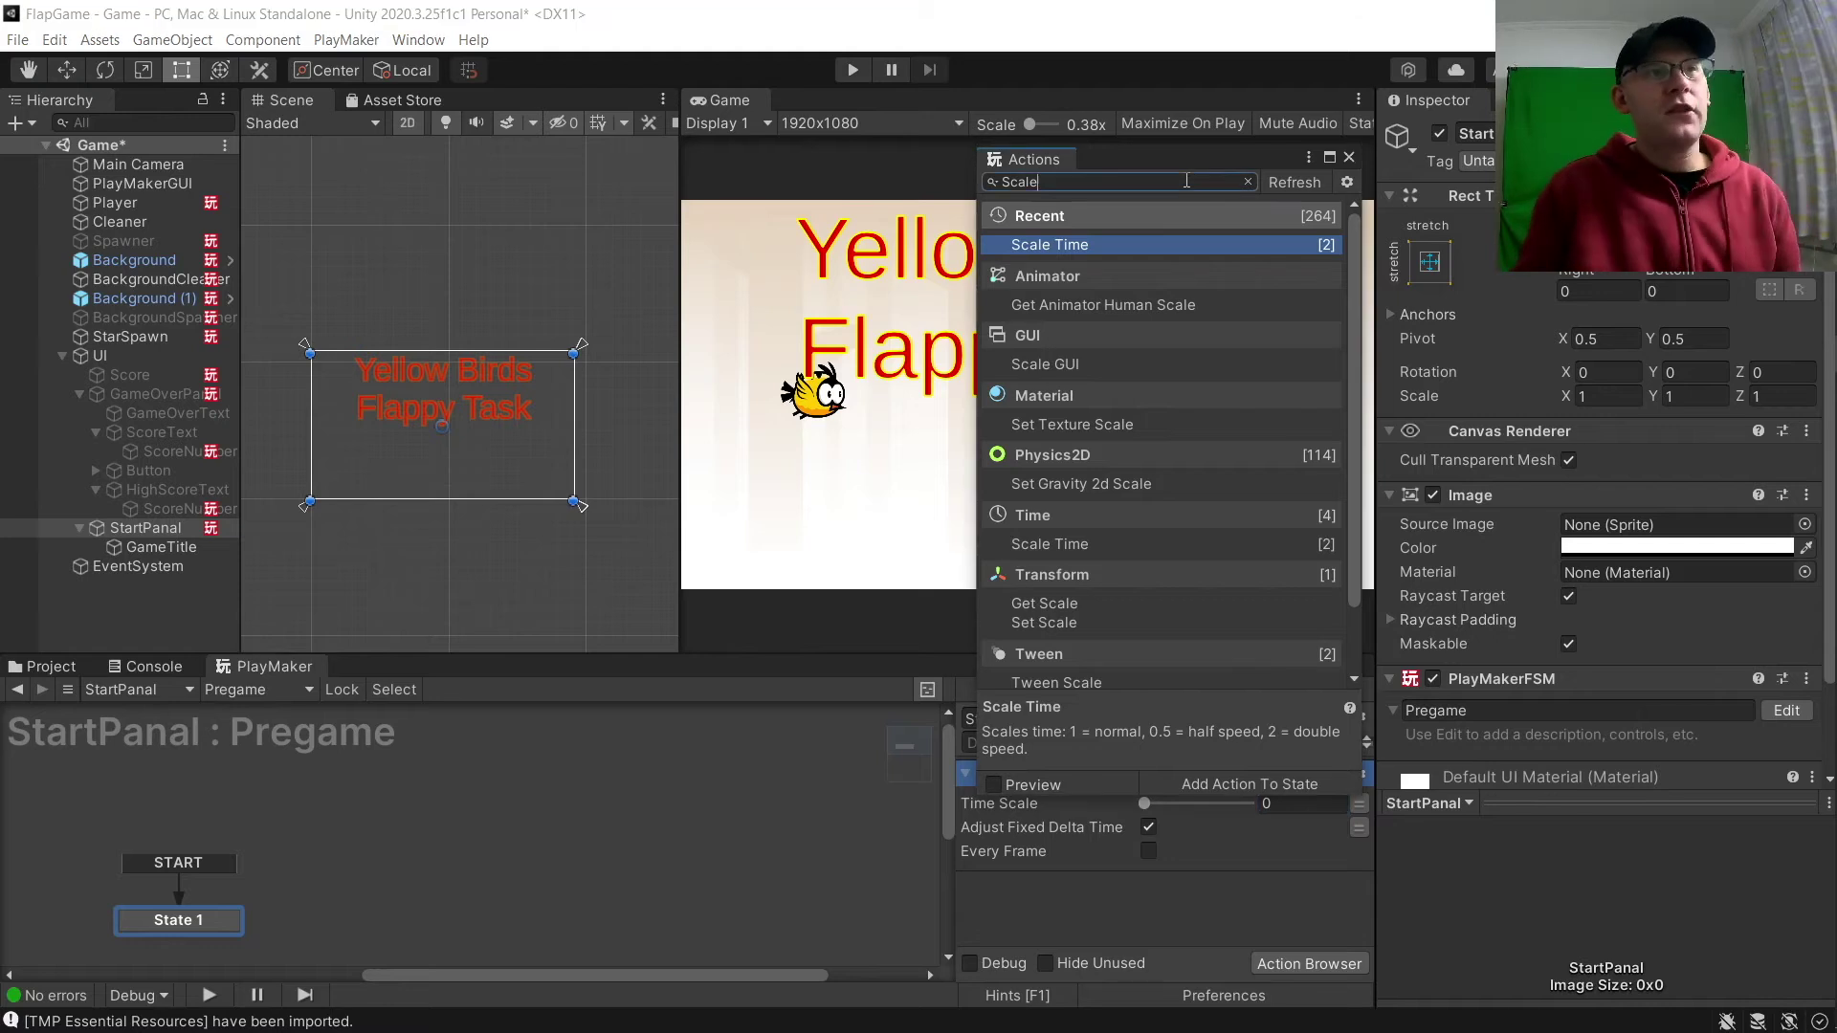
pyautogui.doubleClick(1192, 182)
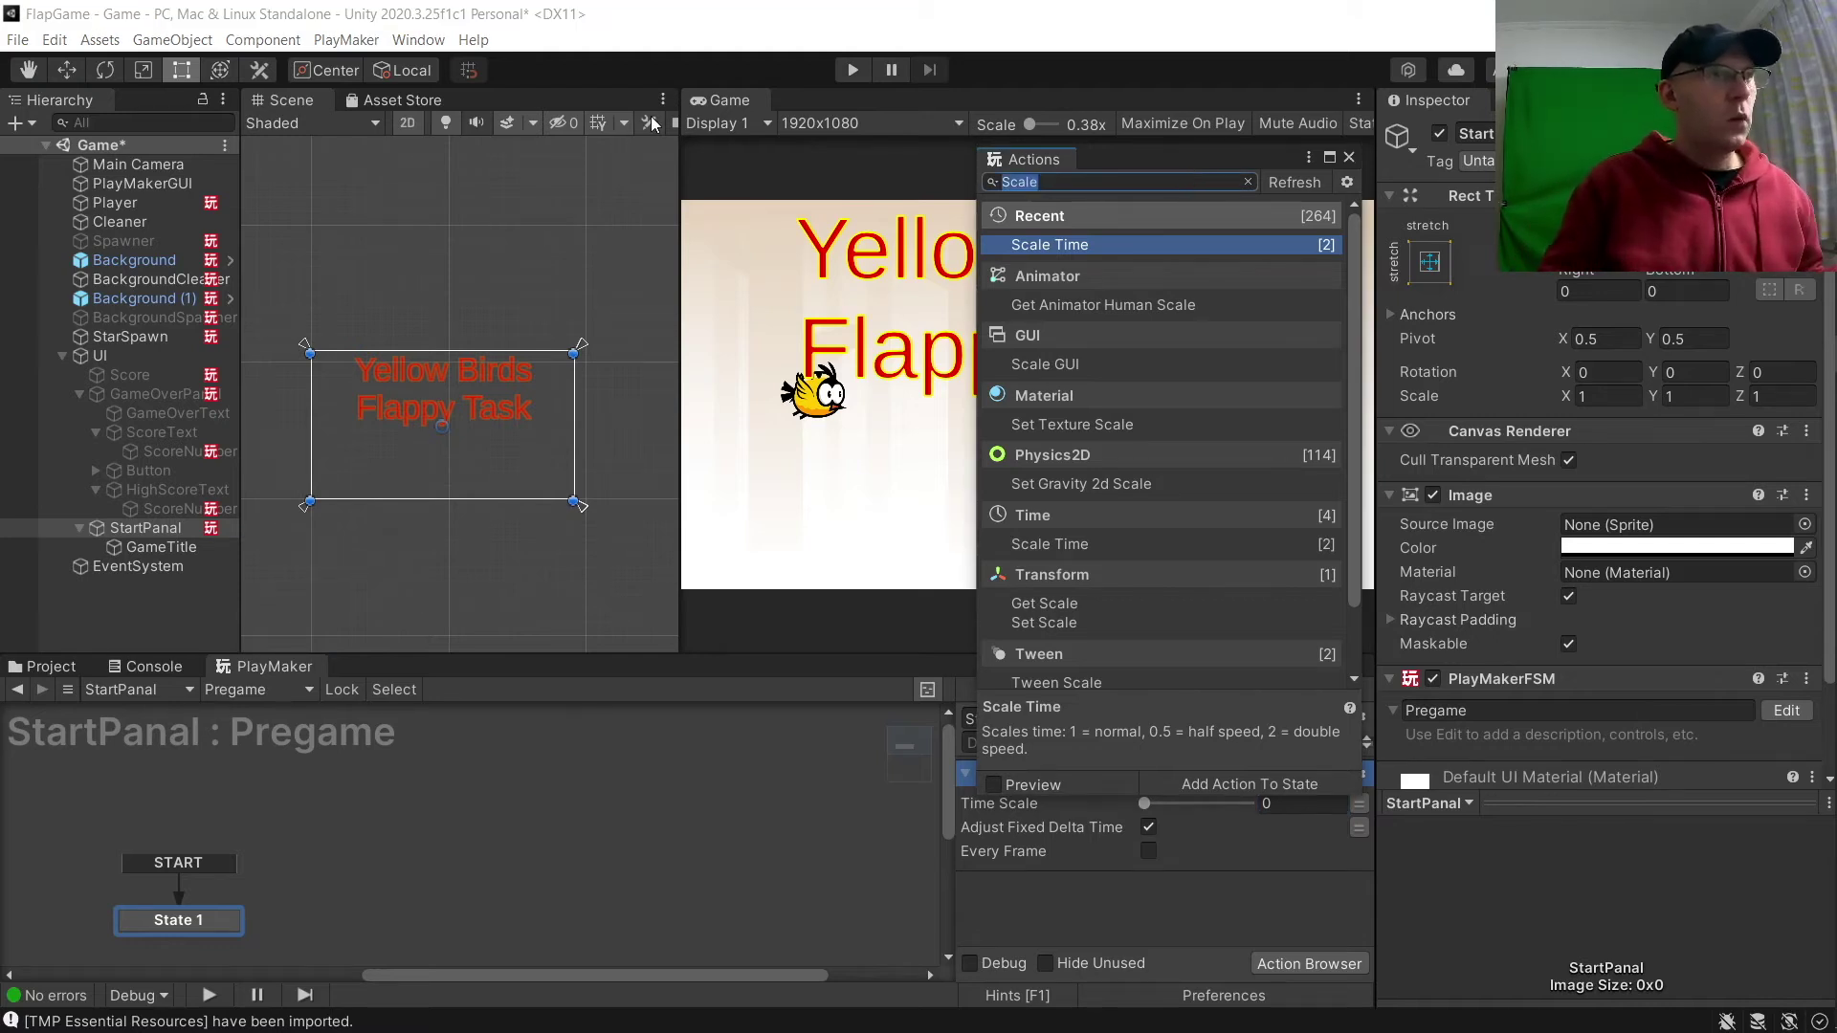
pyautogui.write('Set ')
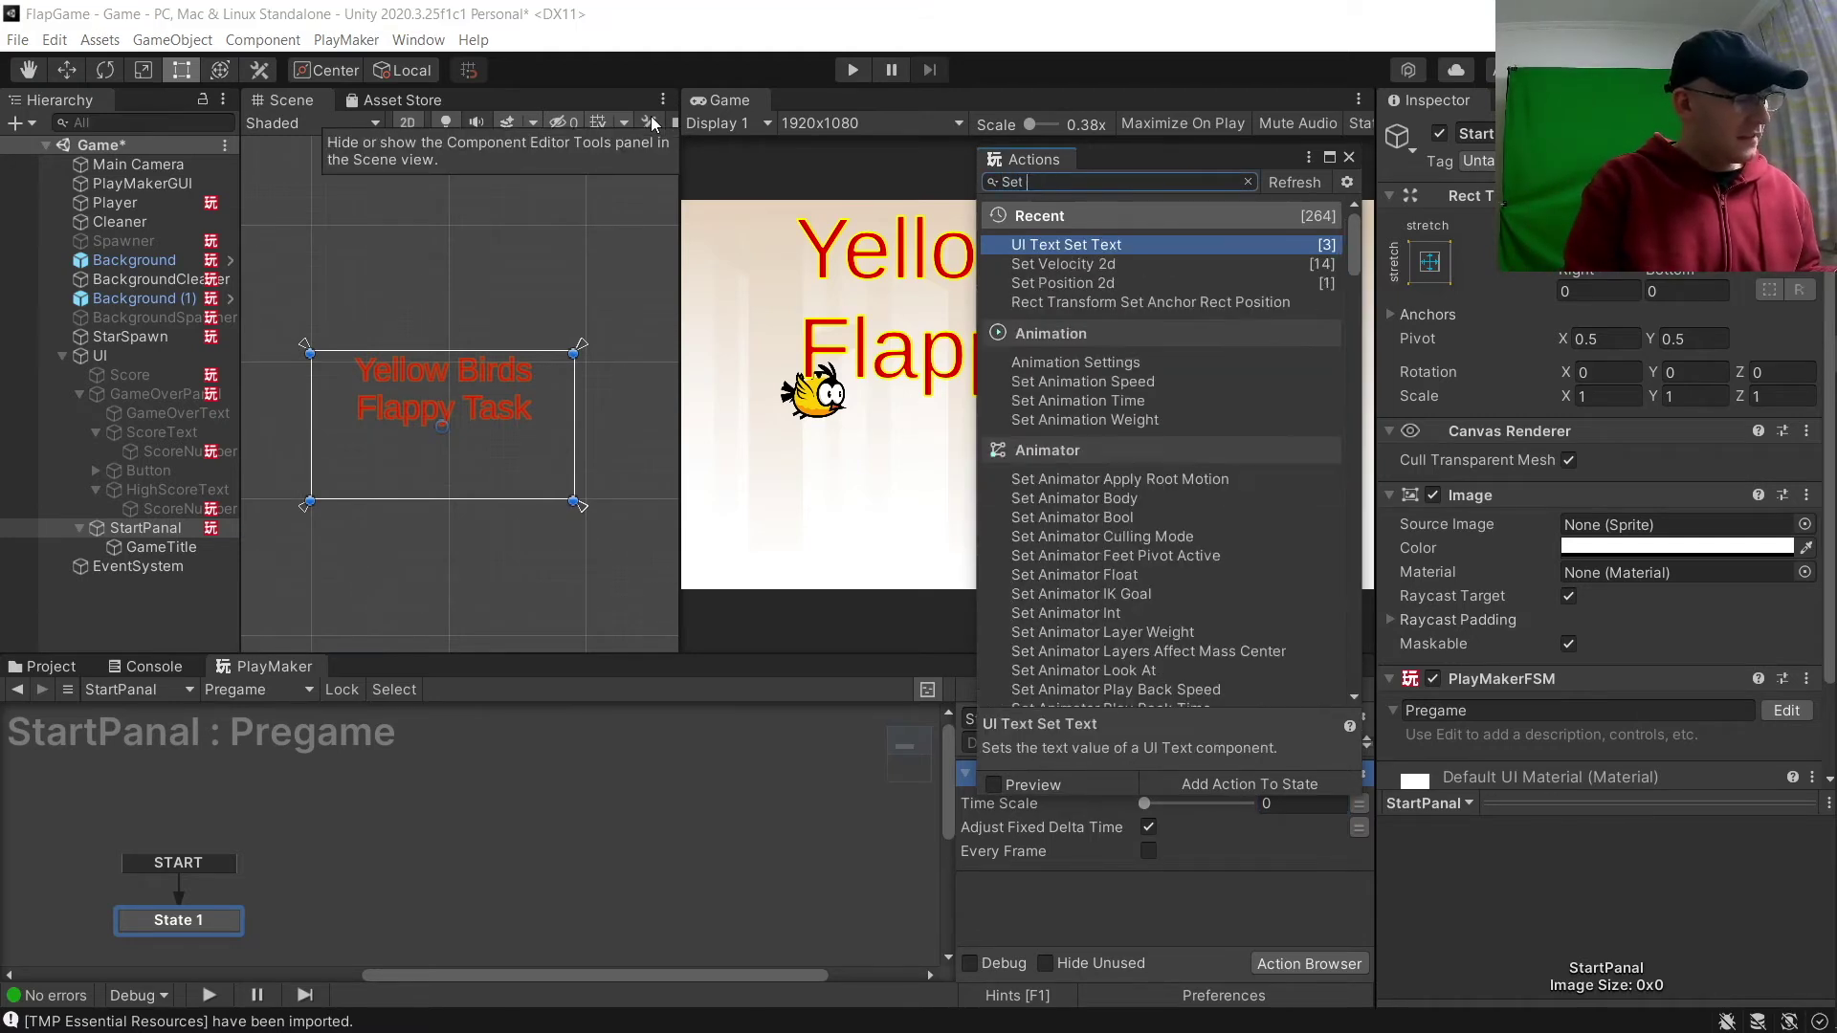
pyautogui.write('bool value')
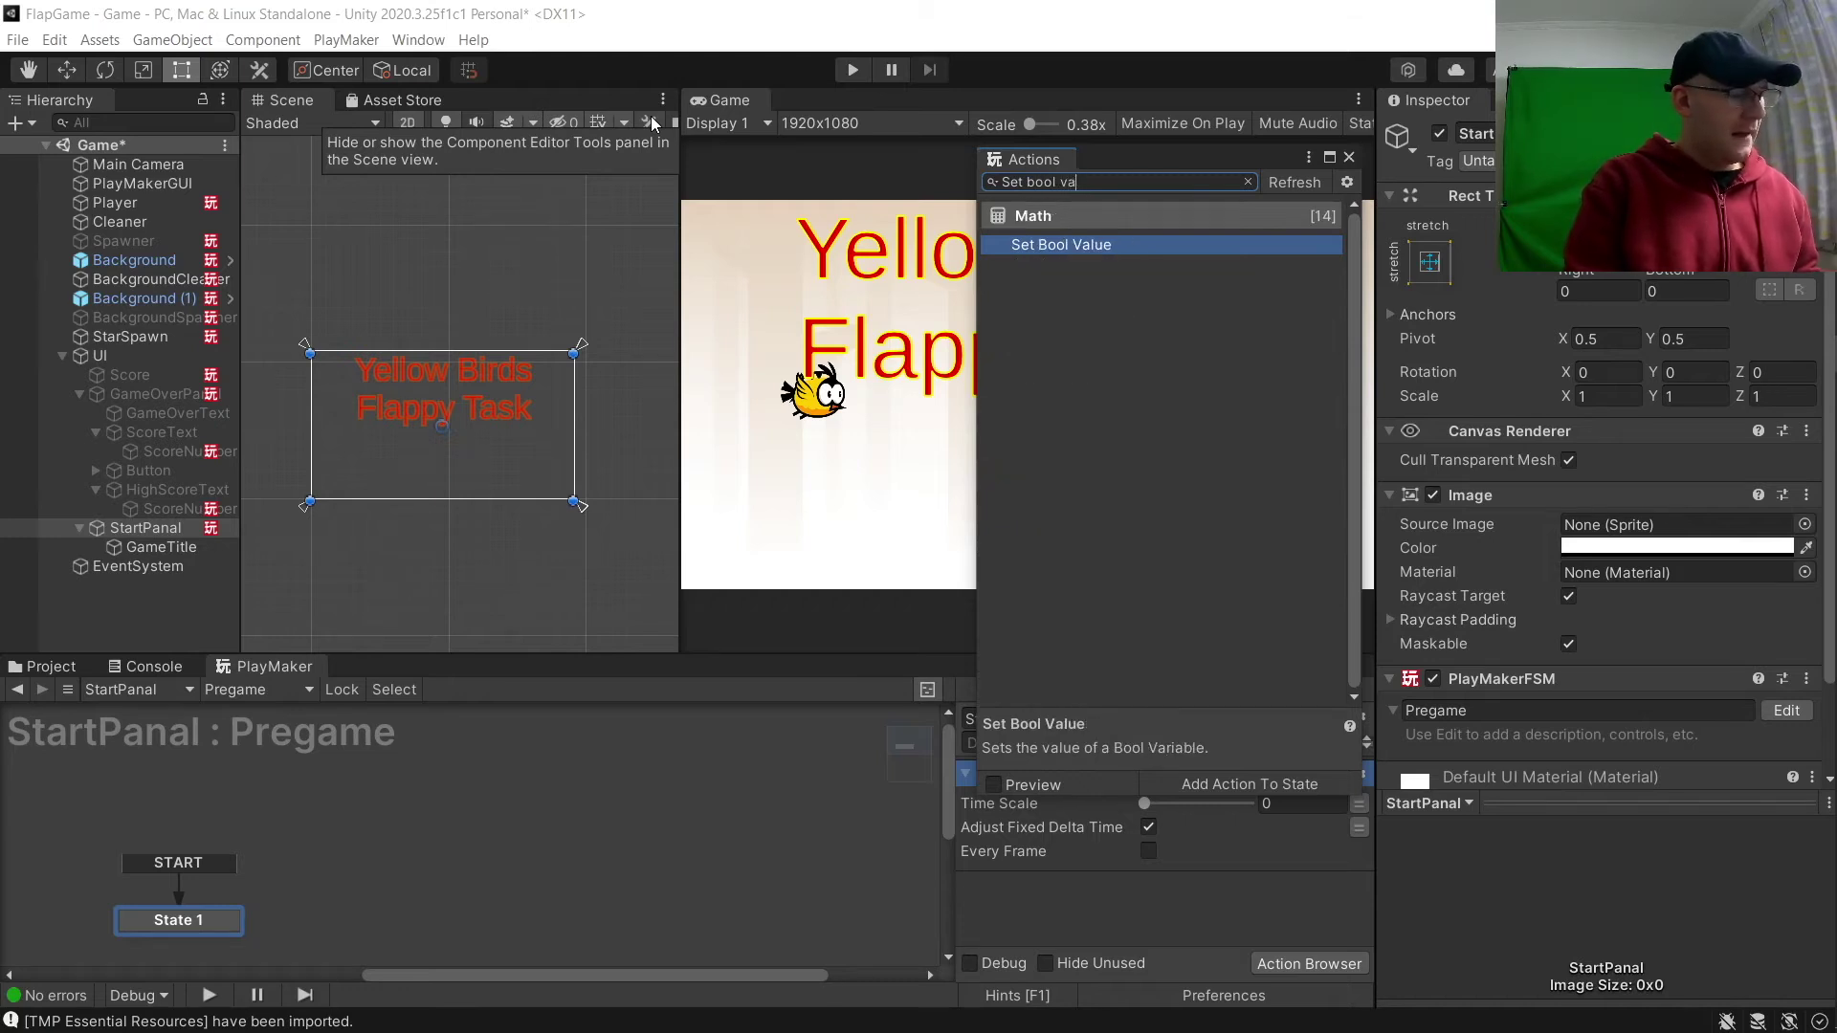
pyautogui.click(1349, 158)
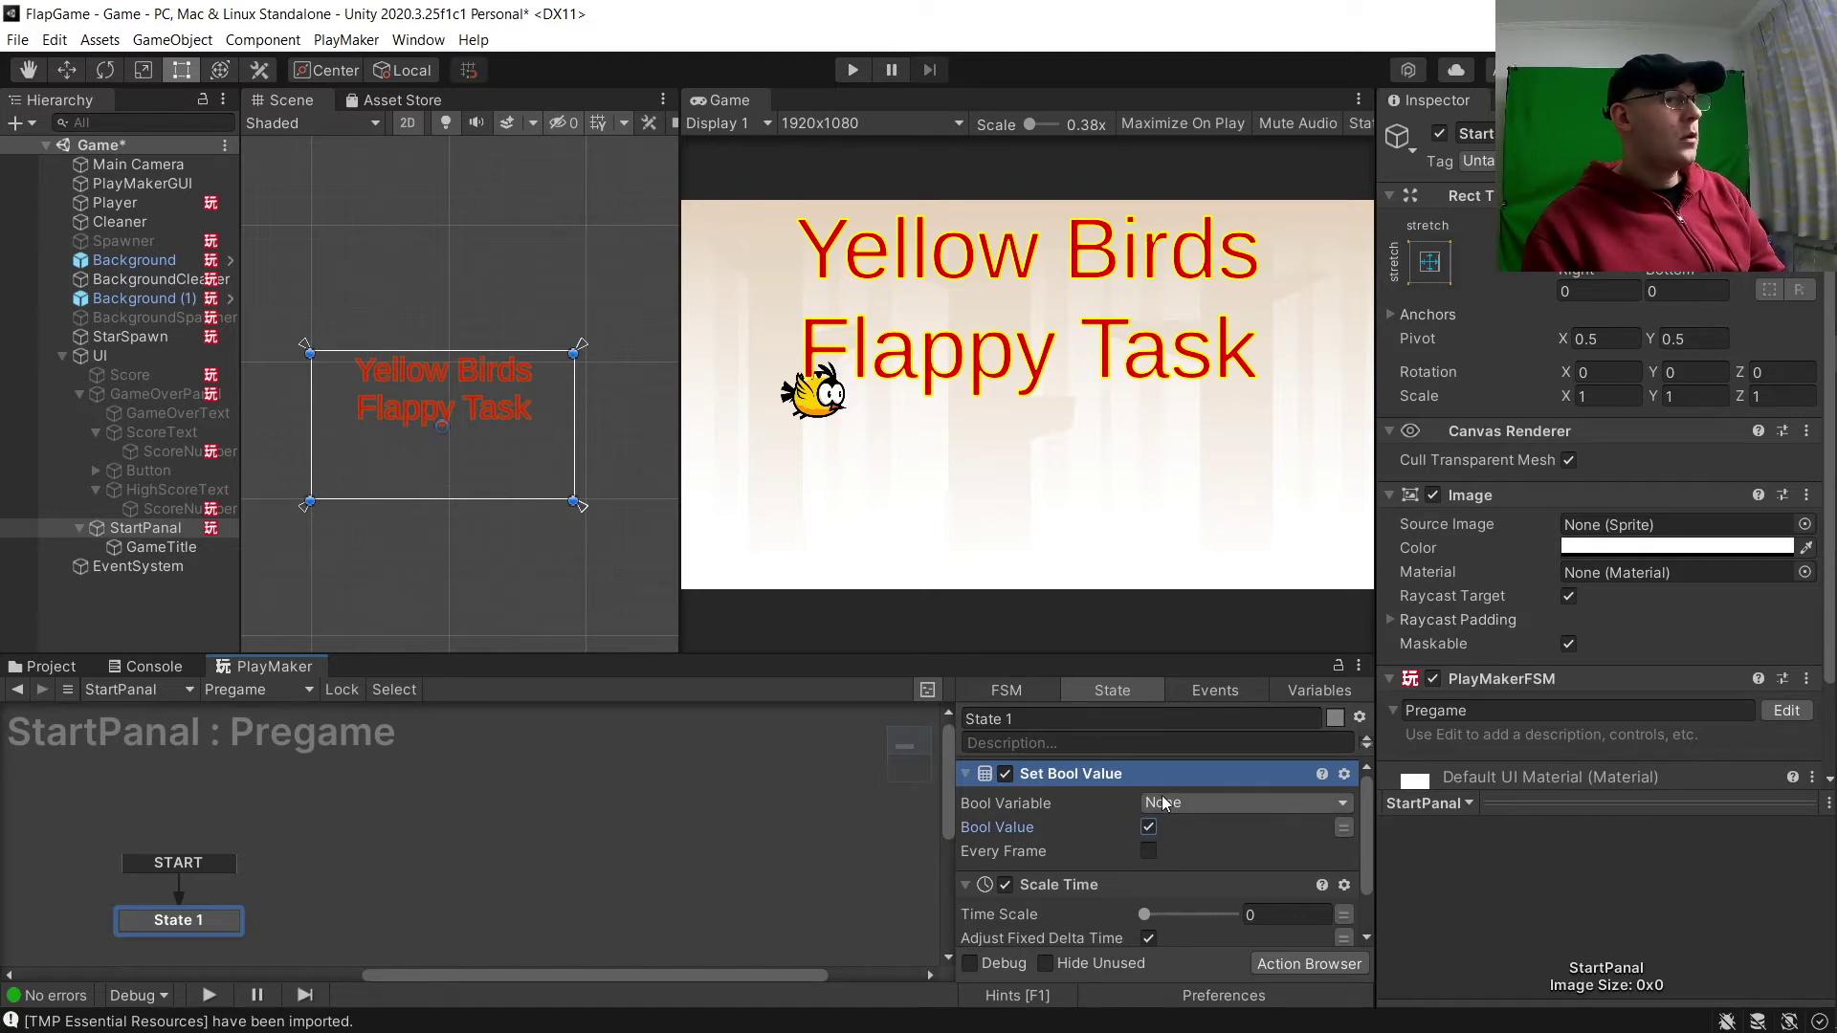
# Create a new global variable named Paused as the Set Bool Value action's bool variable.
pyautogui.click(1164, 802)
pyautogui.click(1255, 877)
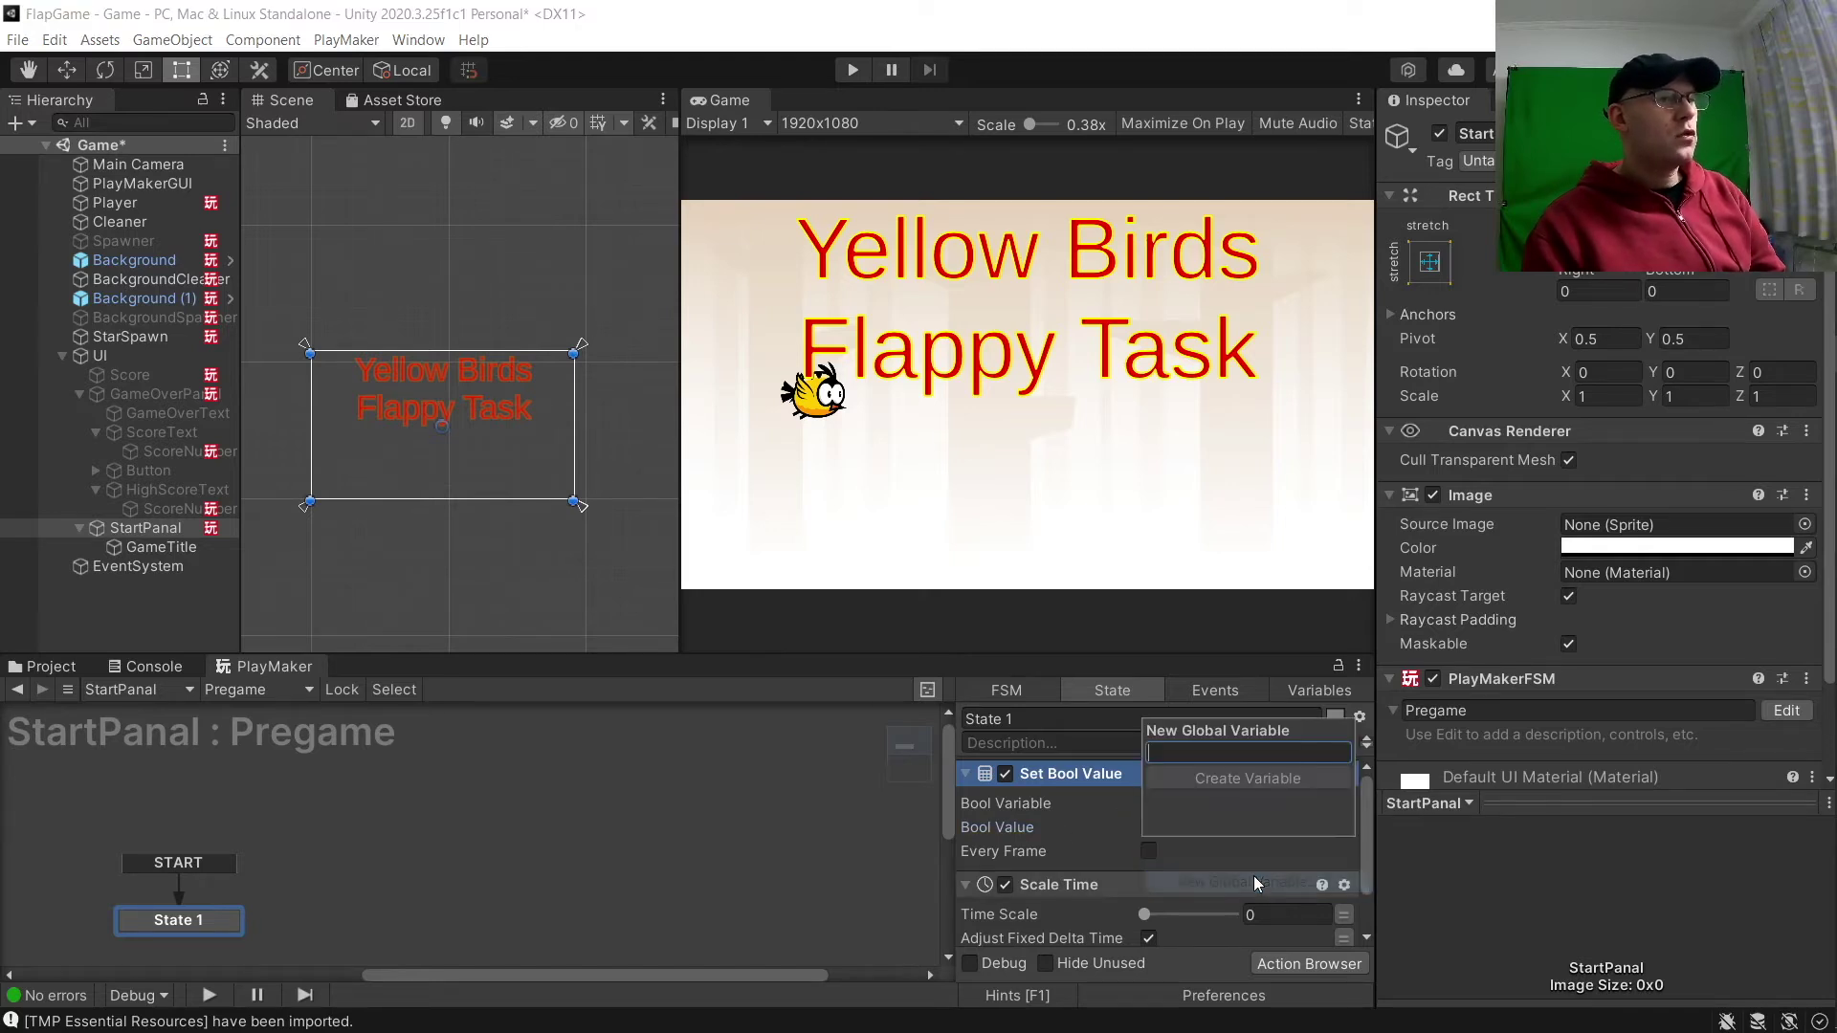
pyautogui.write('Paused')
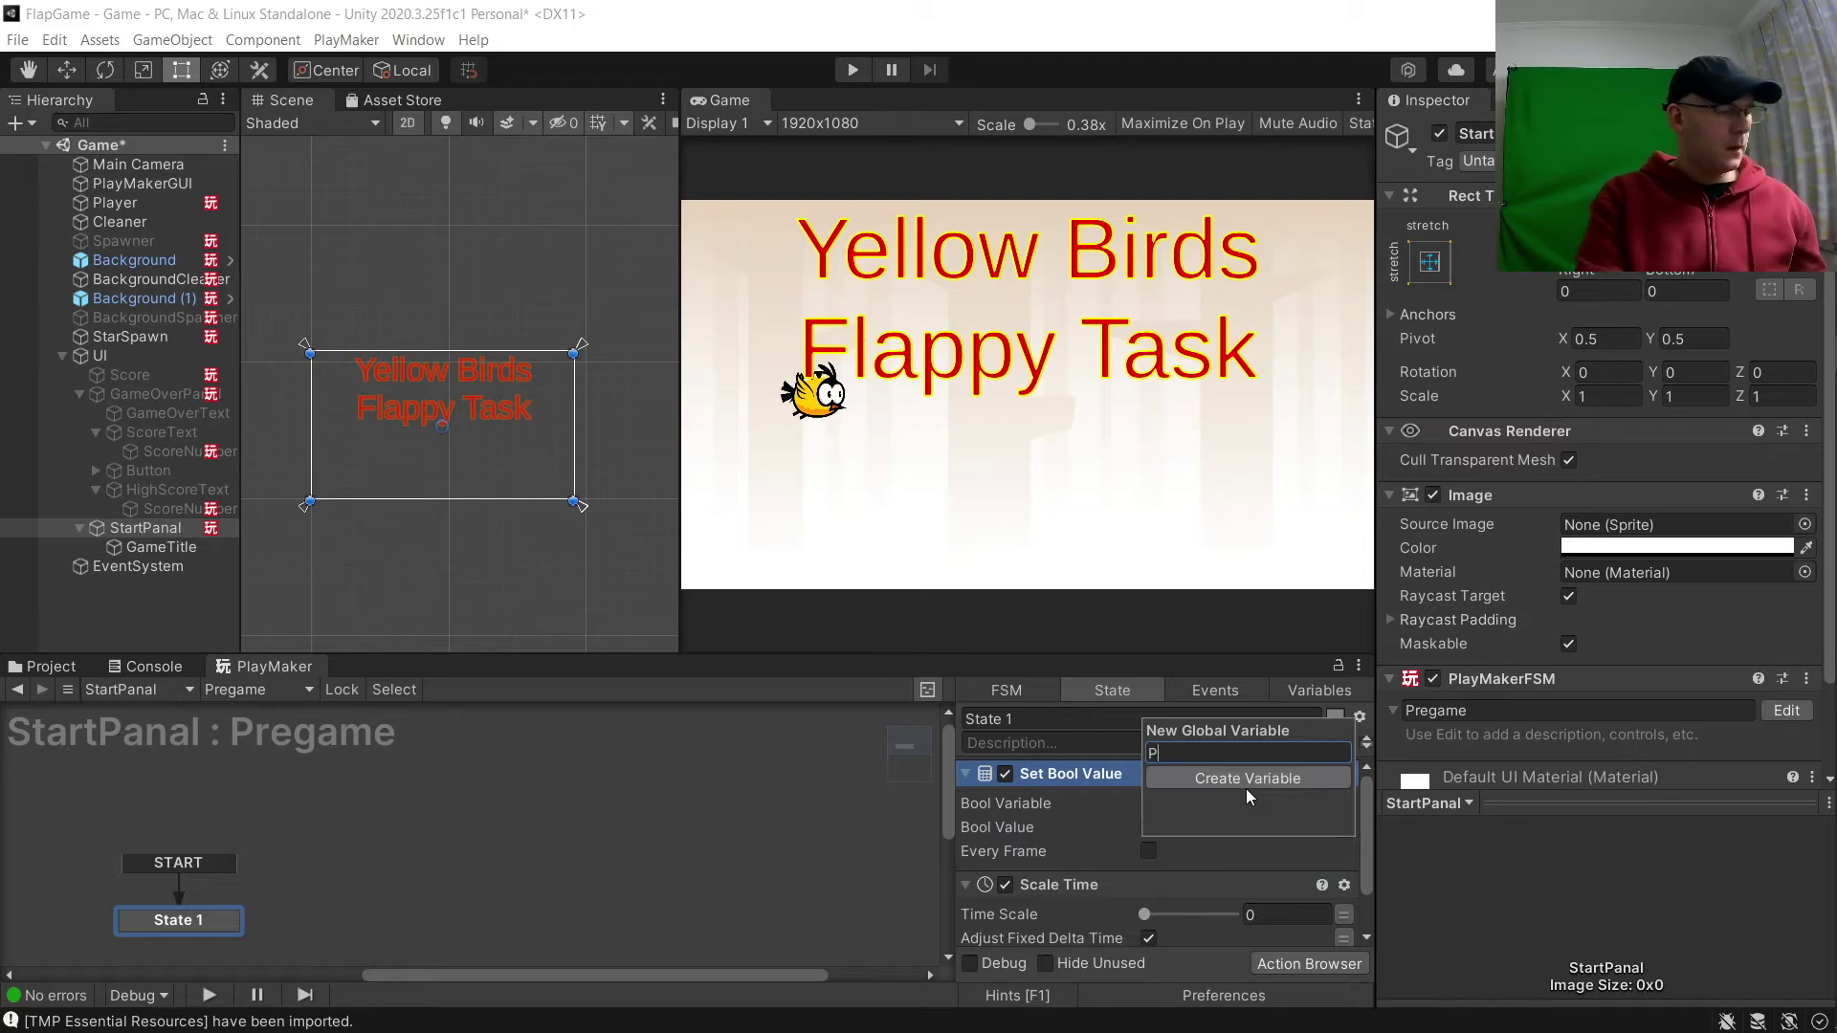
pyautogui.click(1246, 784)
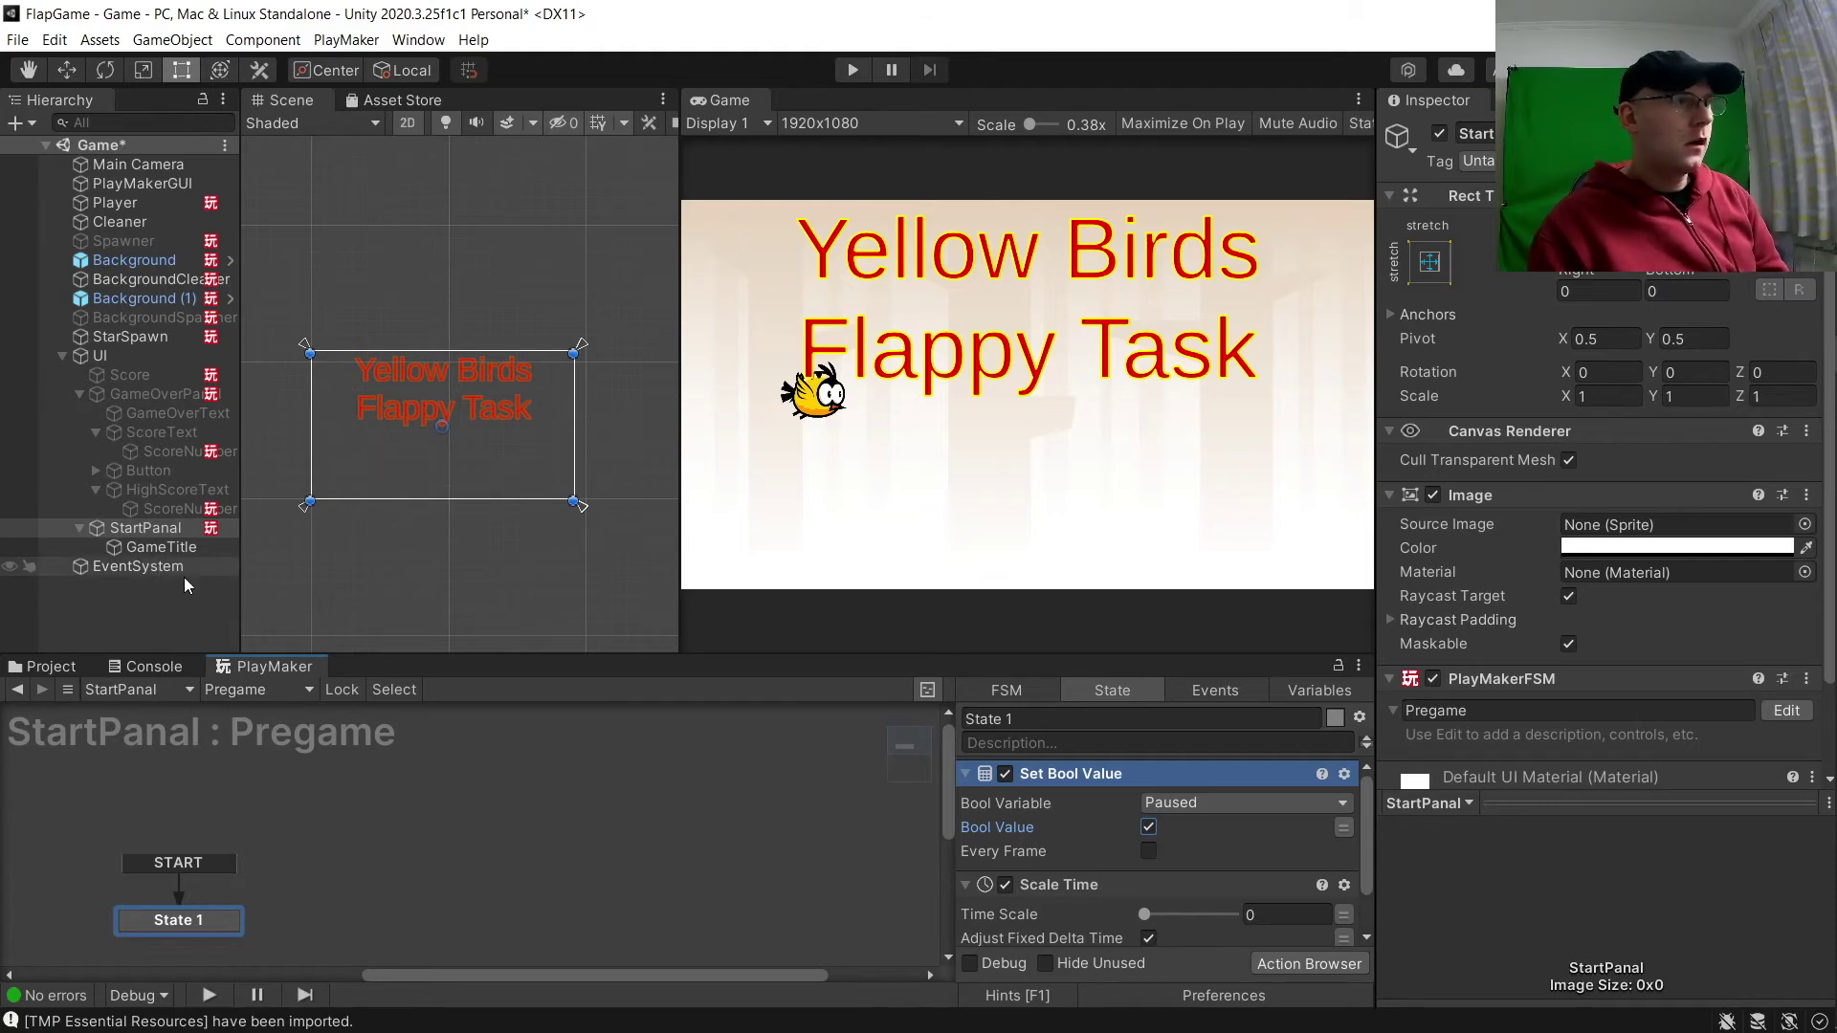
# Collapse the two actions in State 1 and rename the state to PreGame.
pyautogui.click(966, 773)
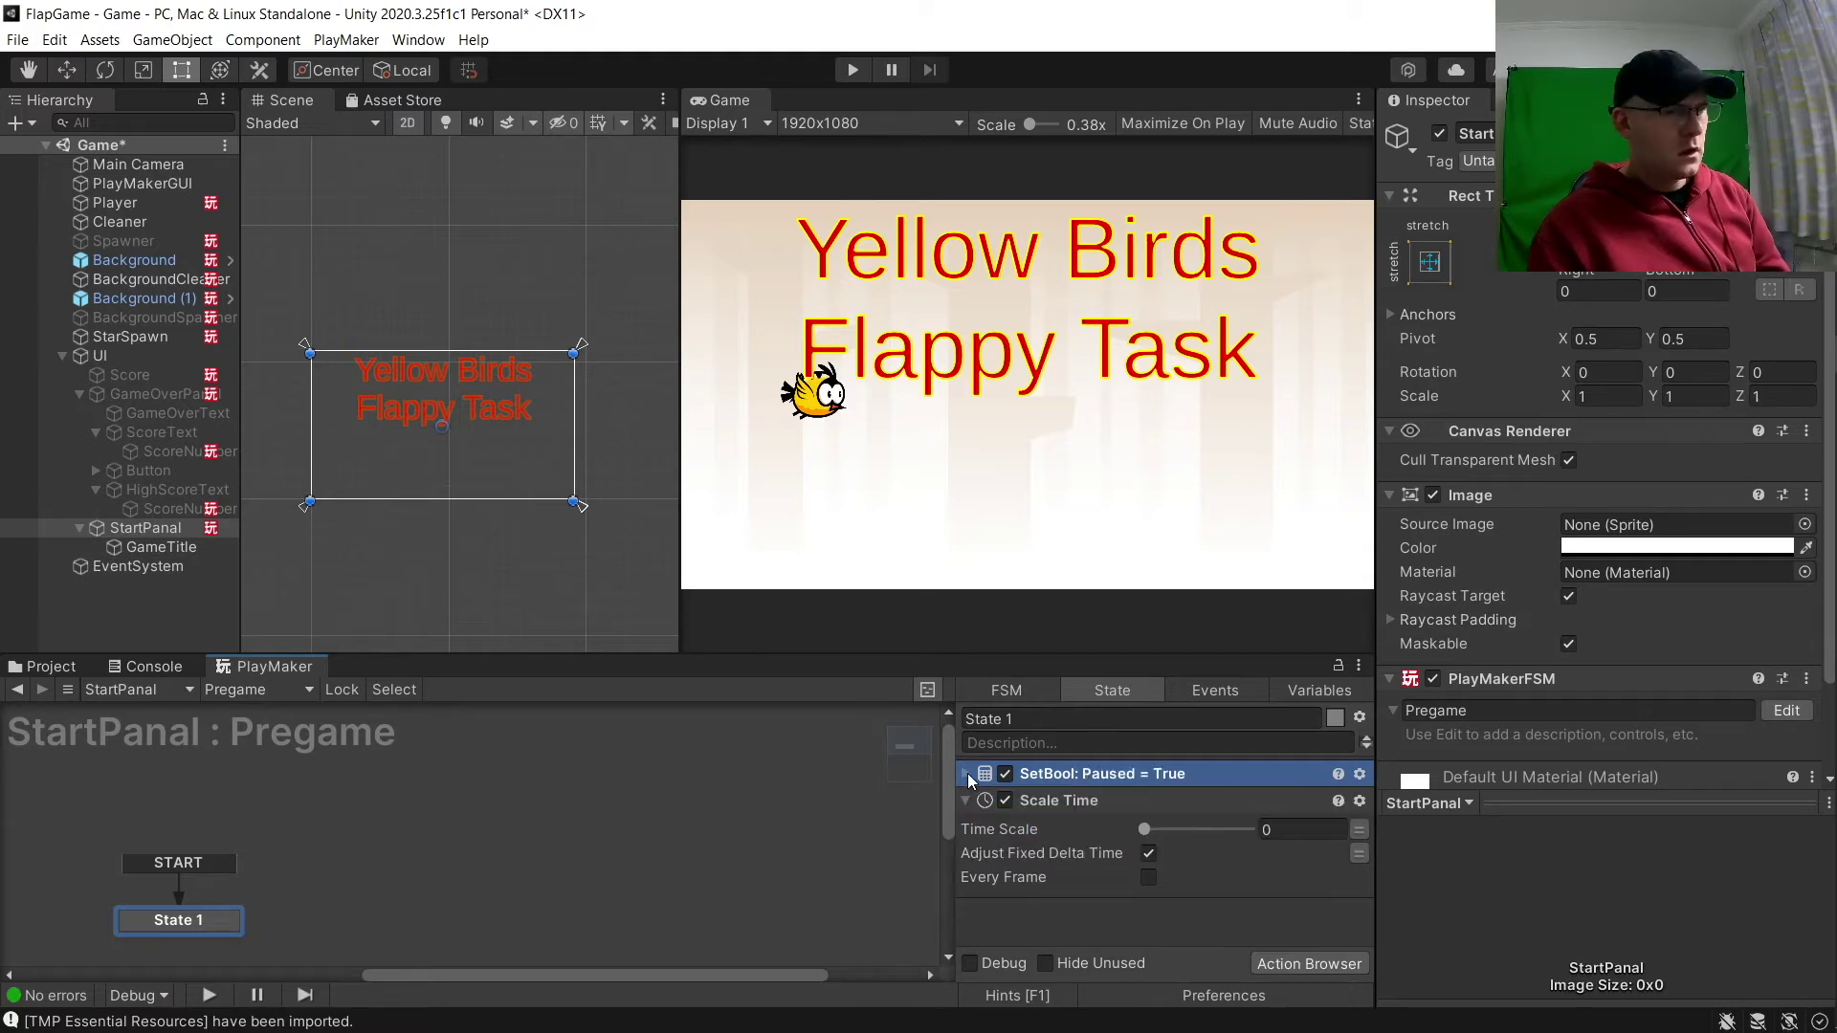
pyautogui.click(966, 801)
pyautogui.click(1077, 722)
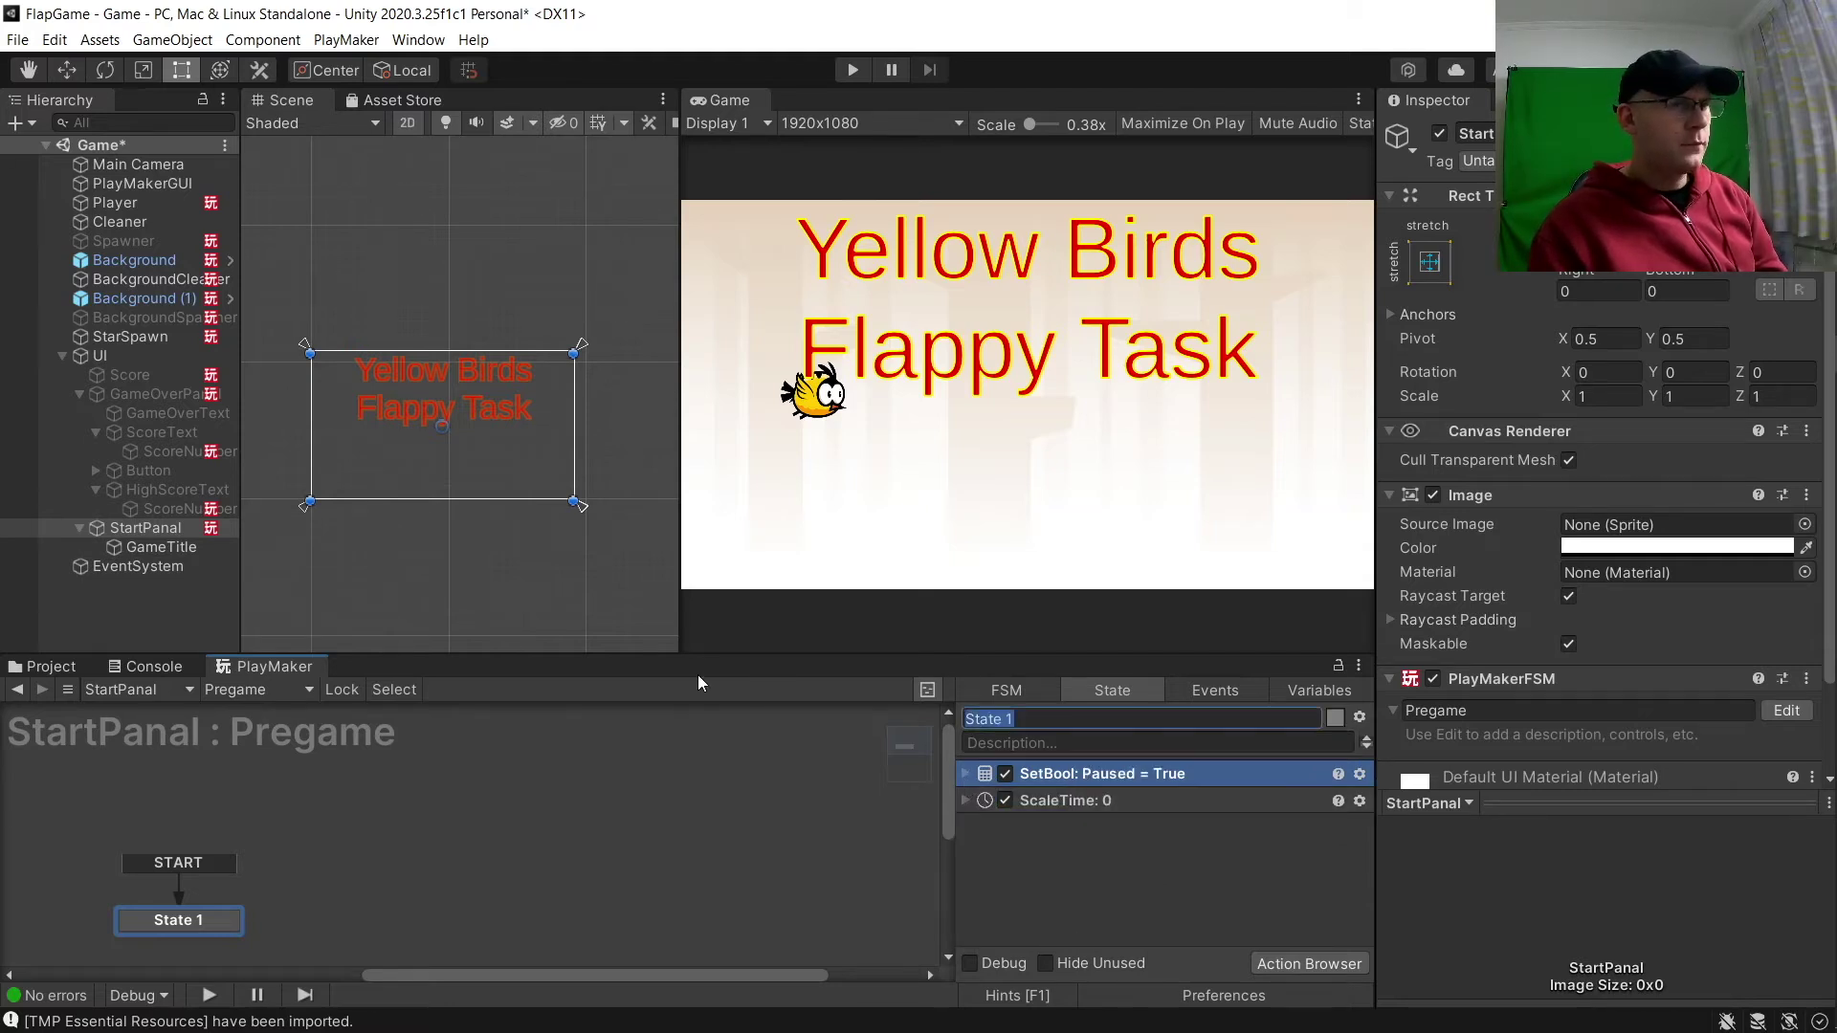
pyautogui.press('BackSpace')
pyautogui.write('PreGame')
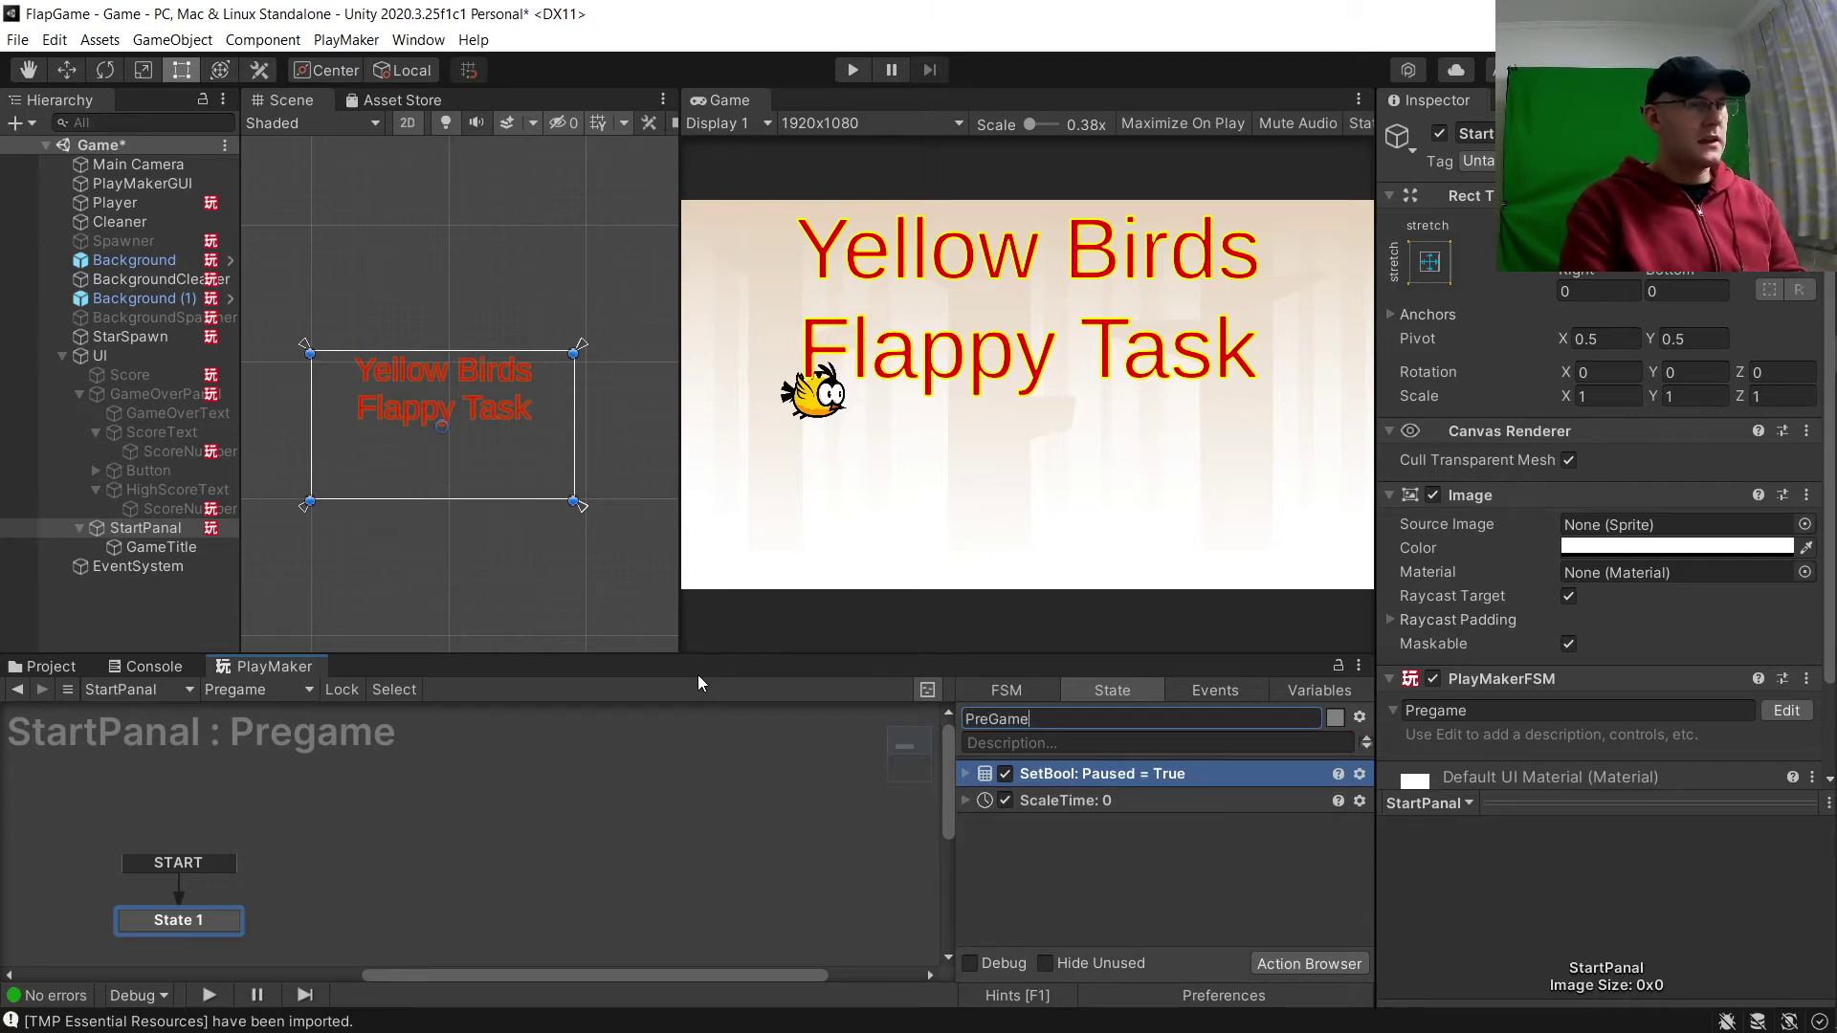
pyautogui.press('Return')
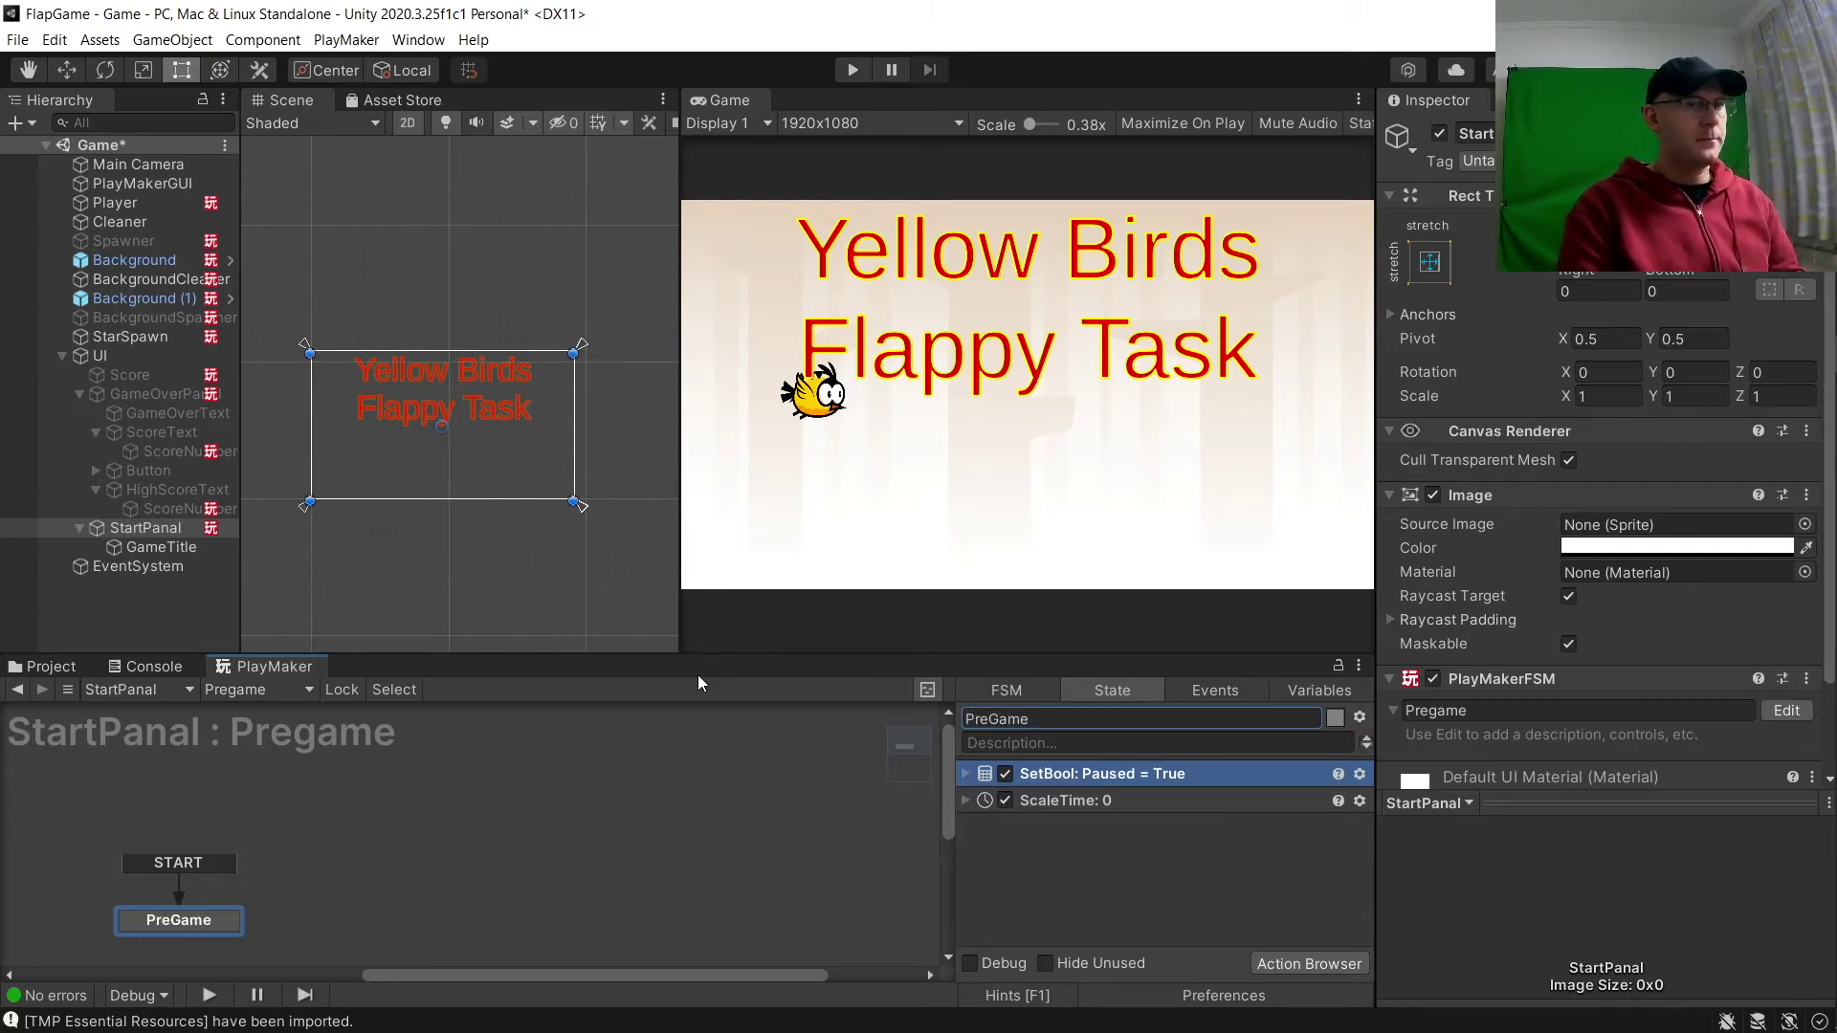
# Rename StartPanal's FSM to PreGame with a capital G.
pyautogui.click(1437, 710)
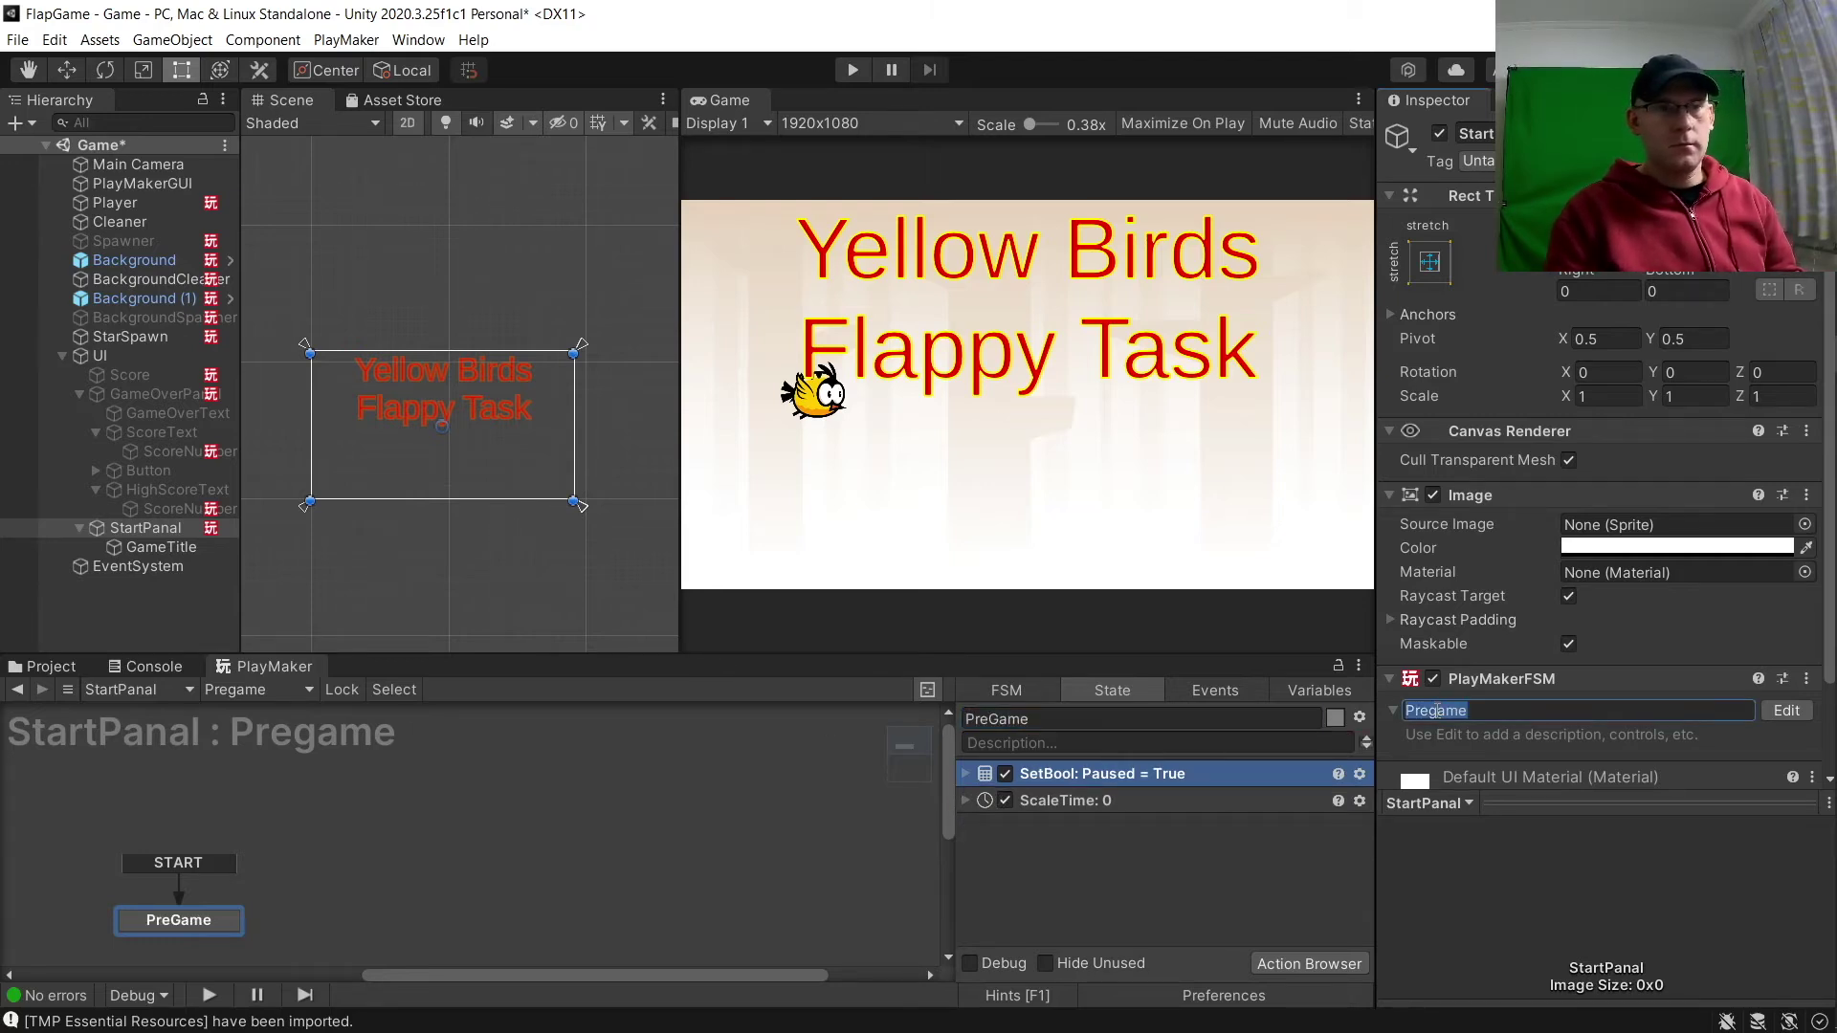
pyautogui.press('Delete')
pyautogui.write('G')
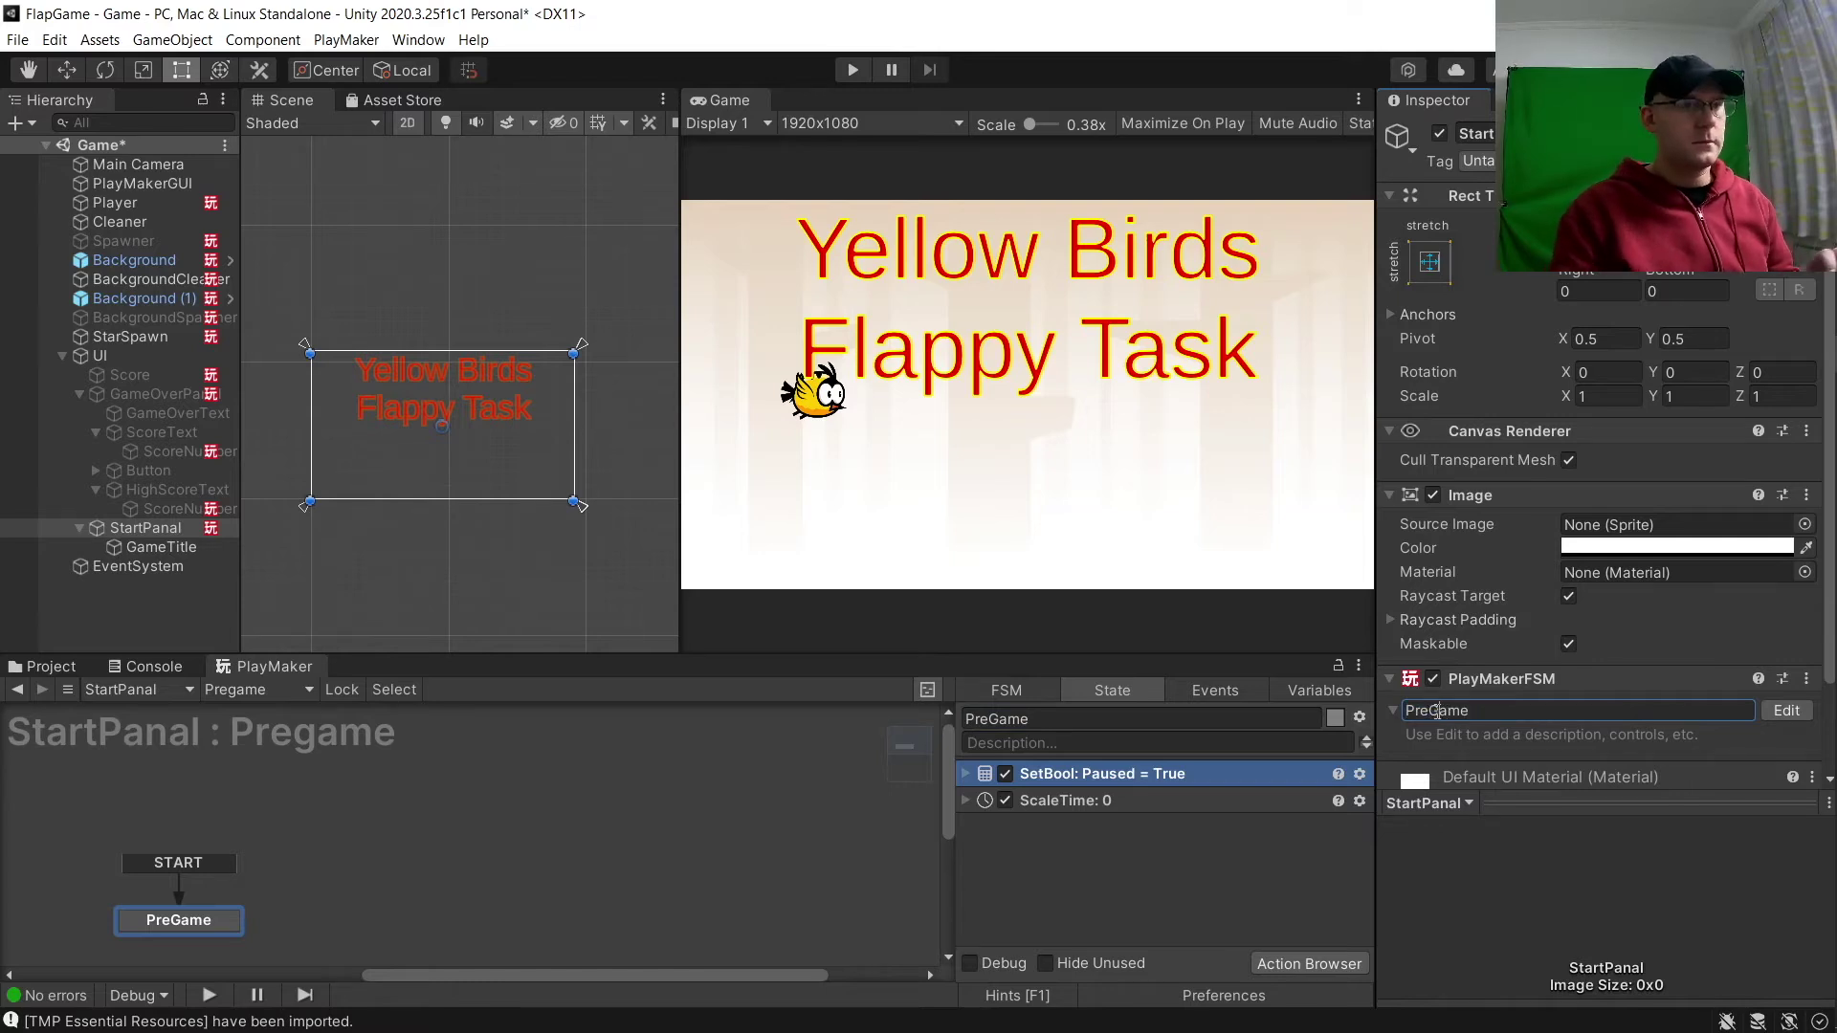
pyautogui.press('Return')
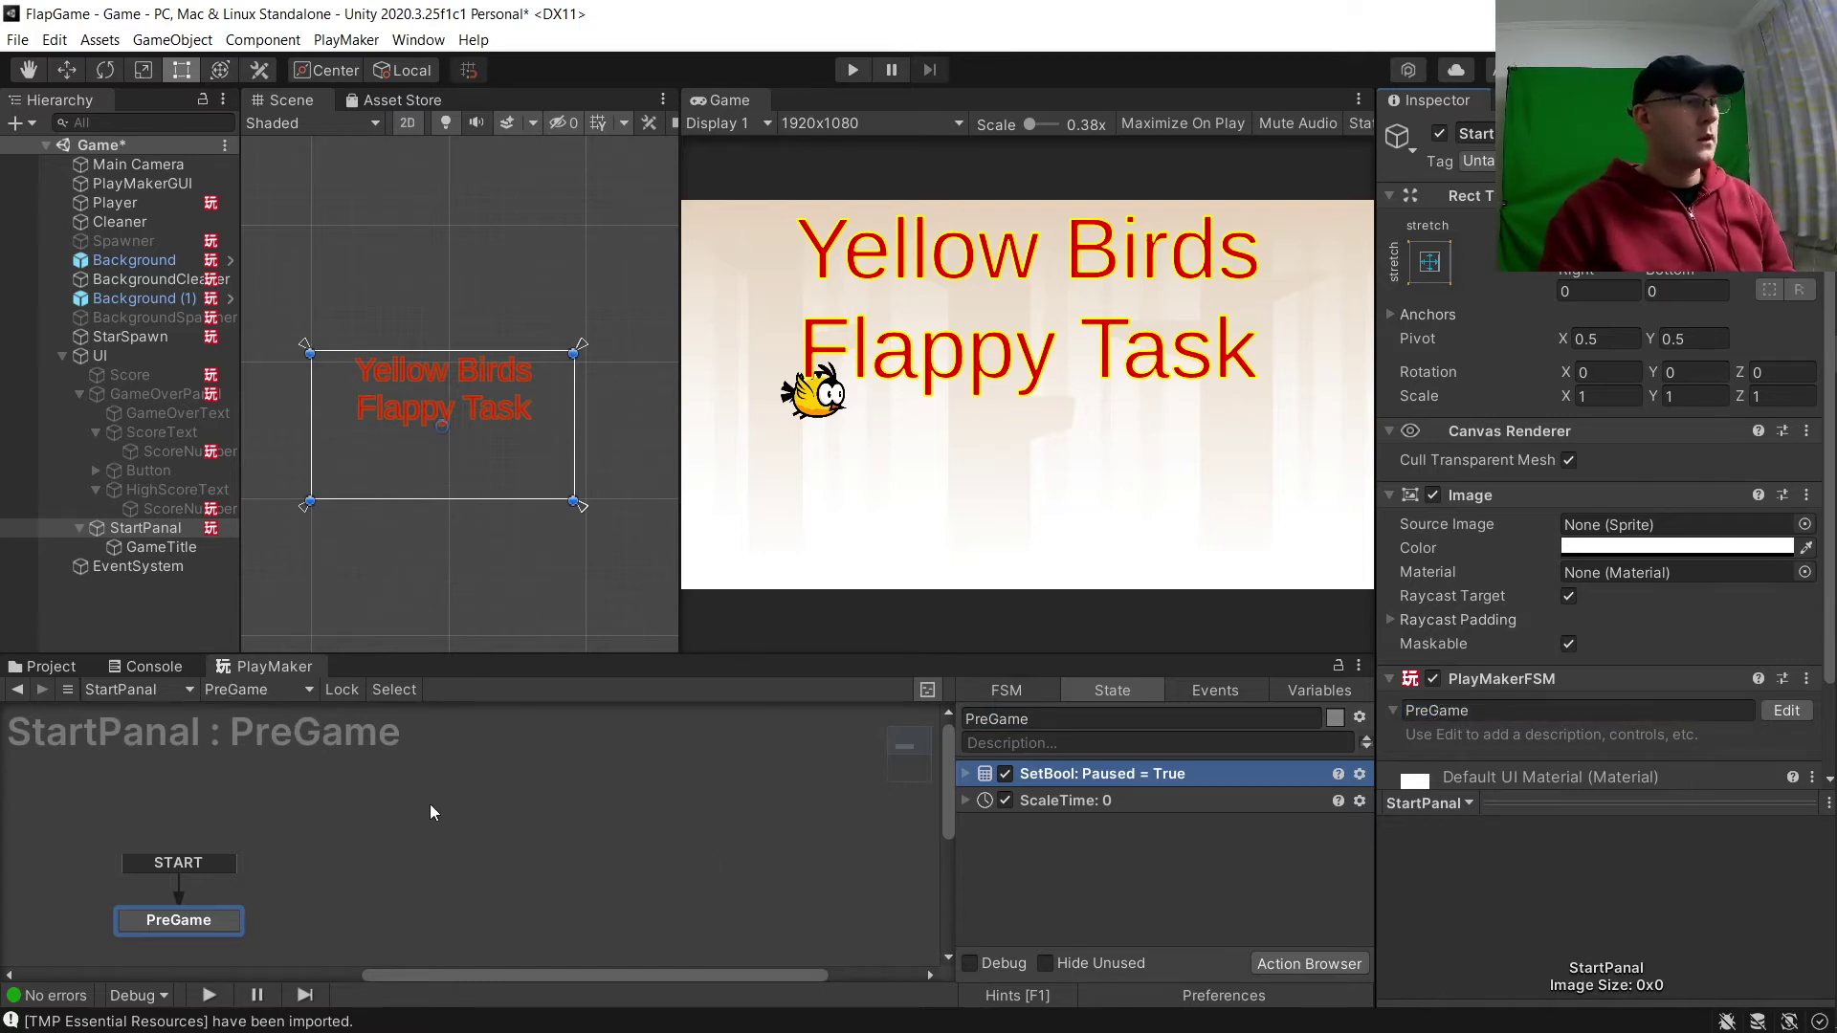
# Add a TextMeshPro button as a child of StartPanal and enlarge it below the game title.
pyautogui.rightClick(151, 527)
pyautogui.moveTo(221, 829)
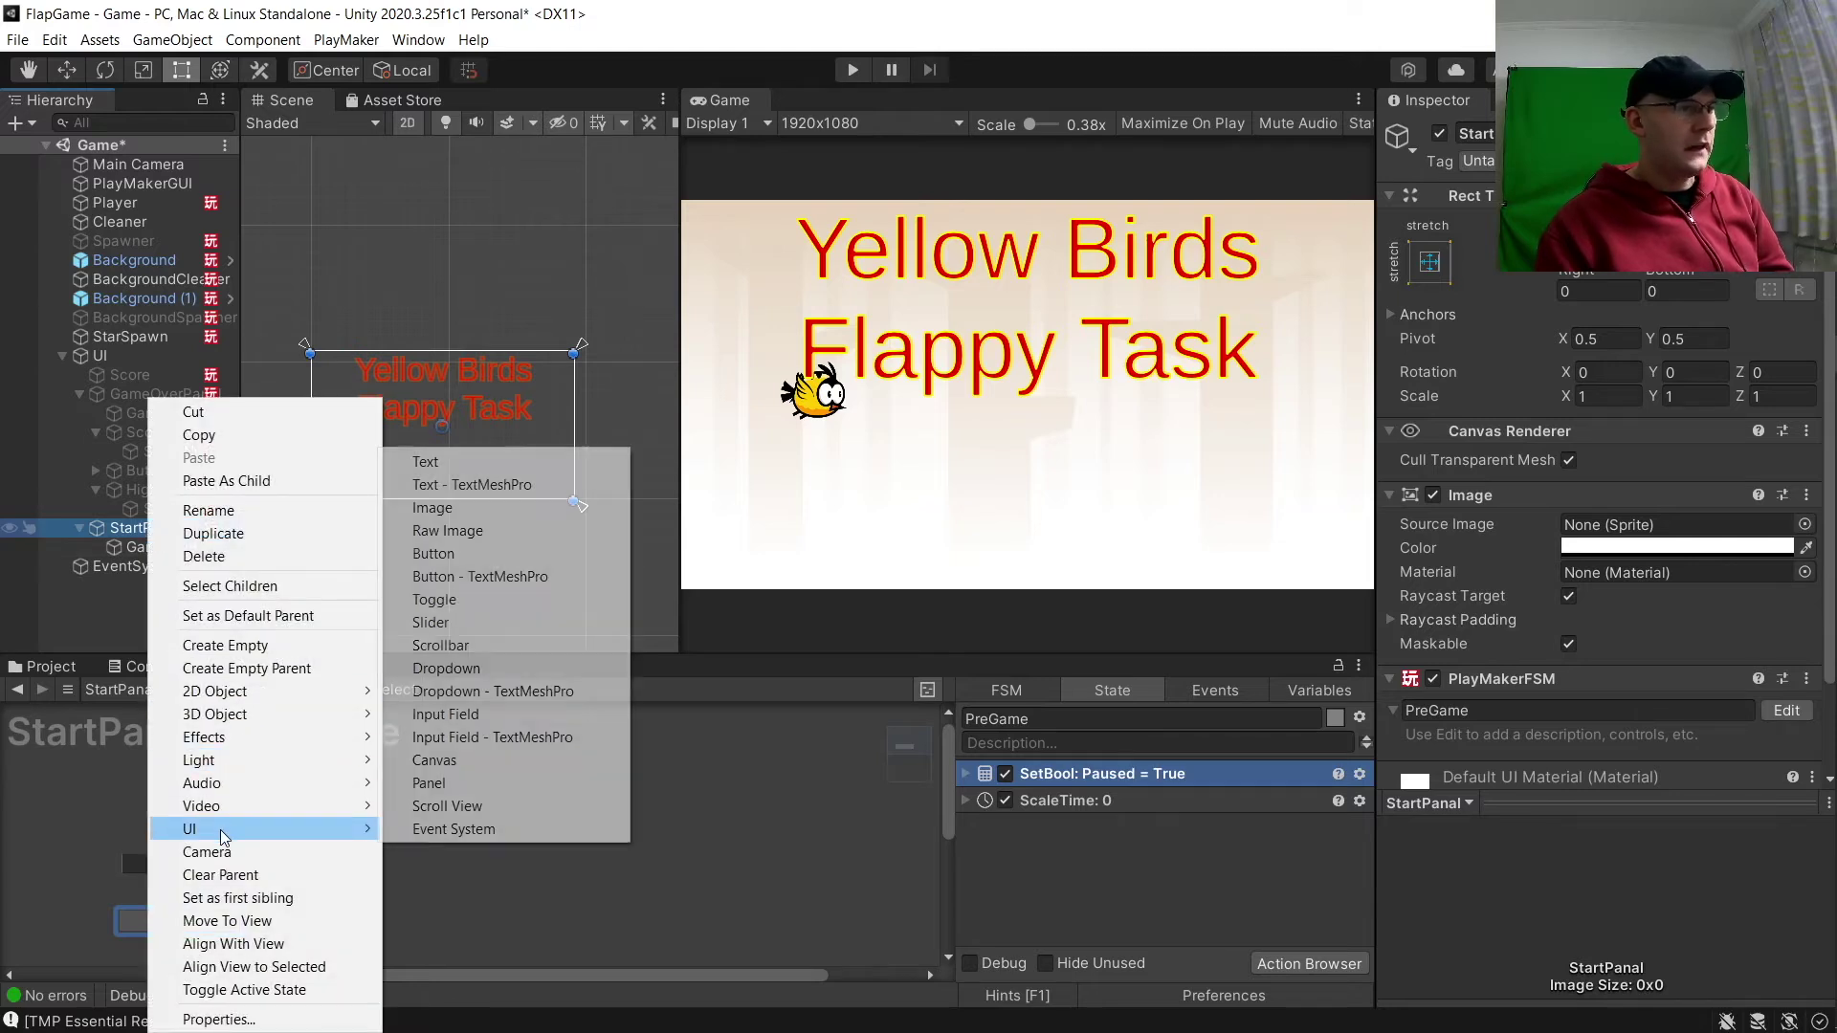
pyautogui.click(476, 575)
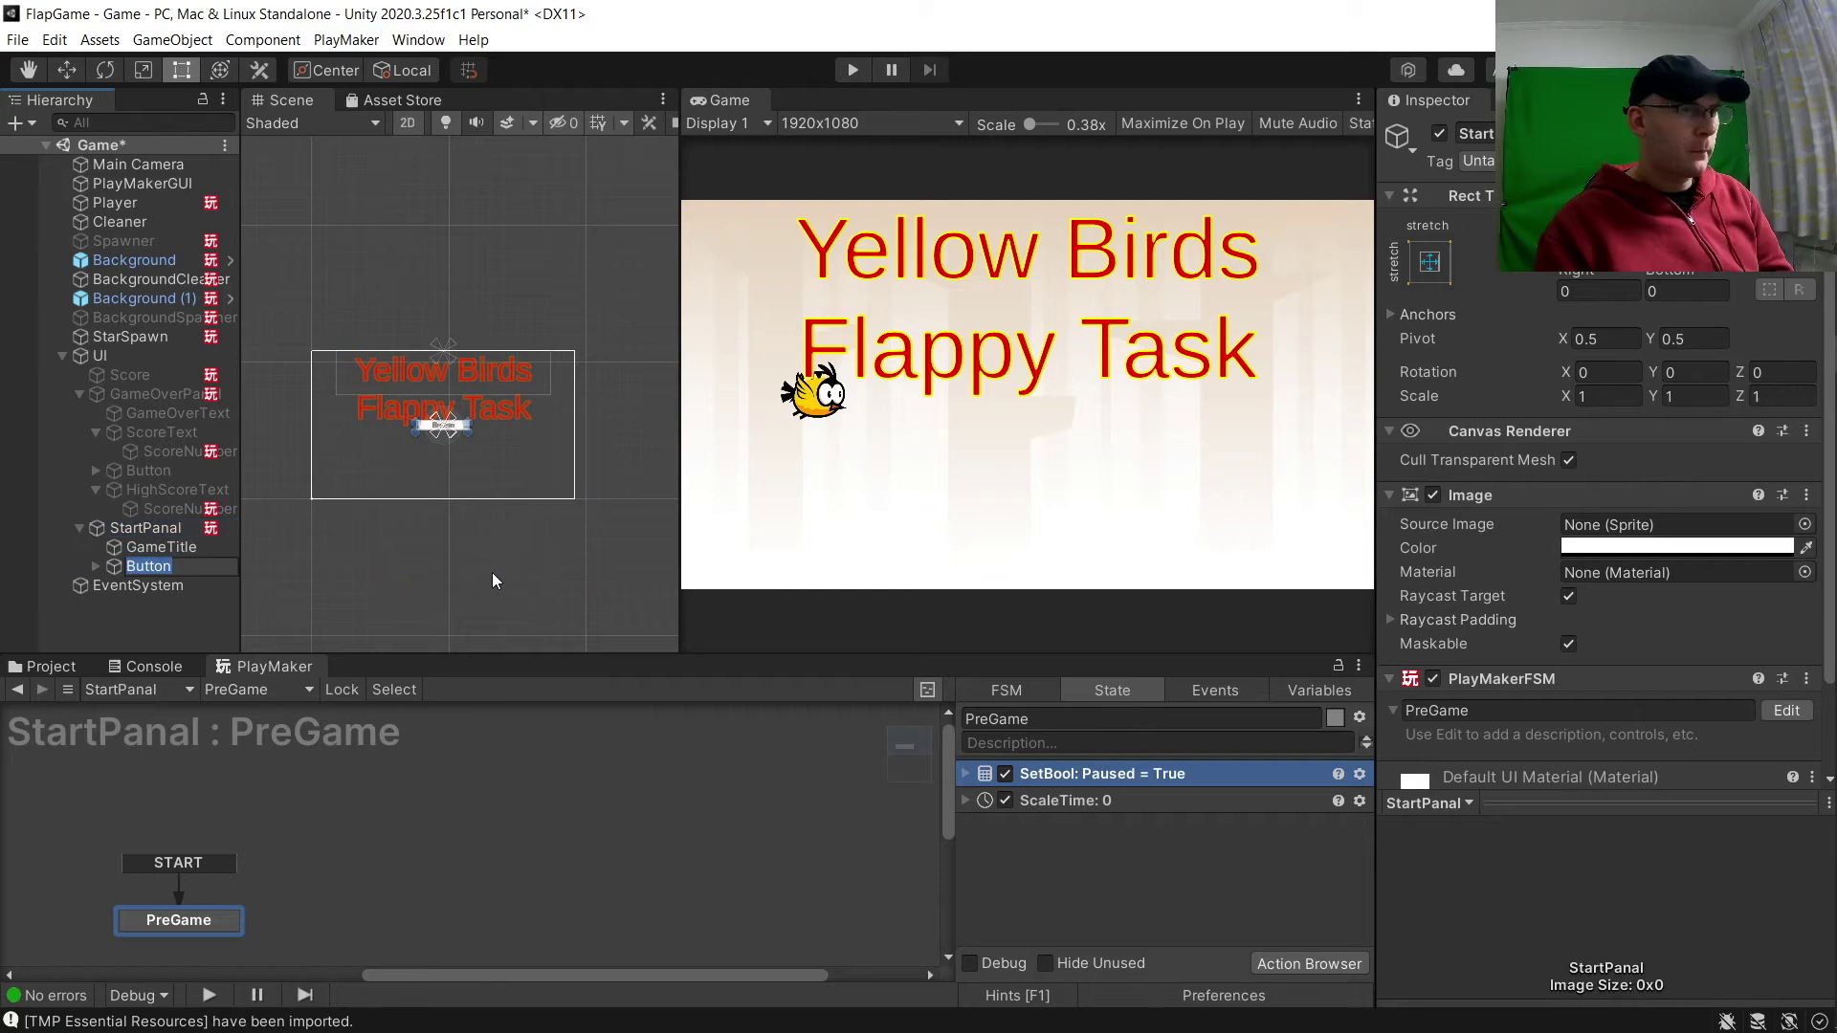
pyautogui.moveTo(466, 428); pyautogui.dragTo(478, 463)
# Change the label text of the StartPanal button to PLAY.
pyautogui.click(448, 442)
pyautogui.click(1435, 588)
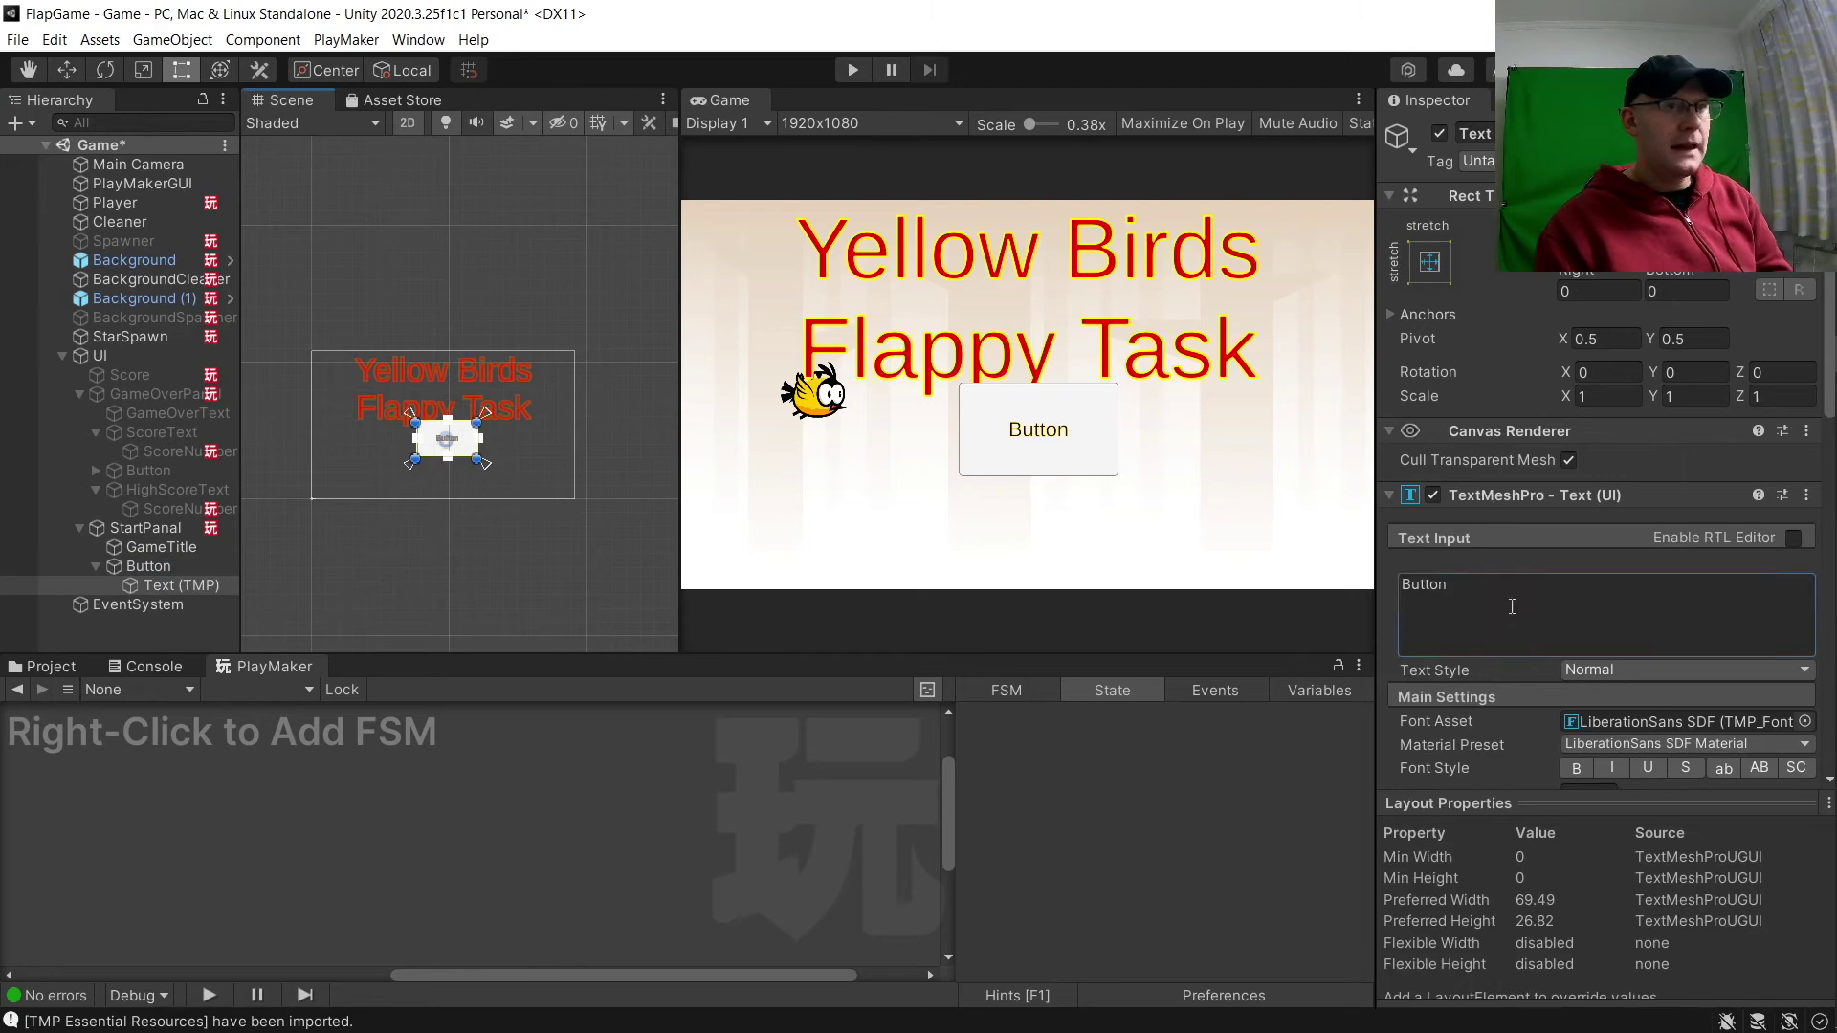
pyautogui.write('PLAY')
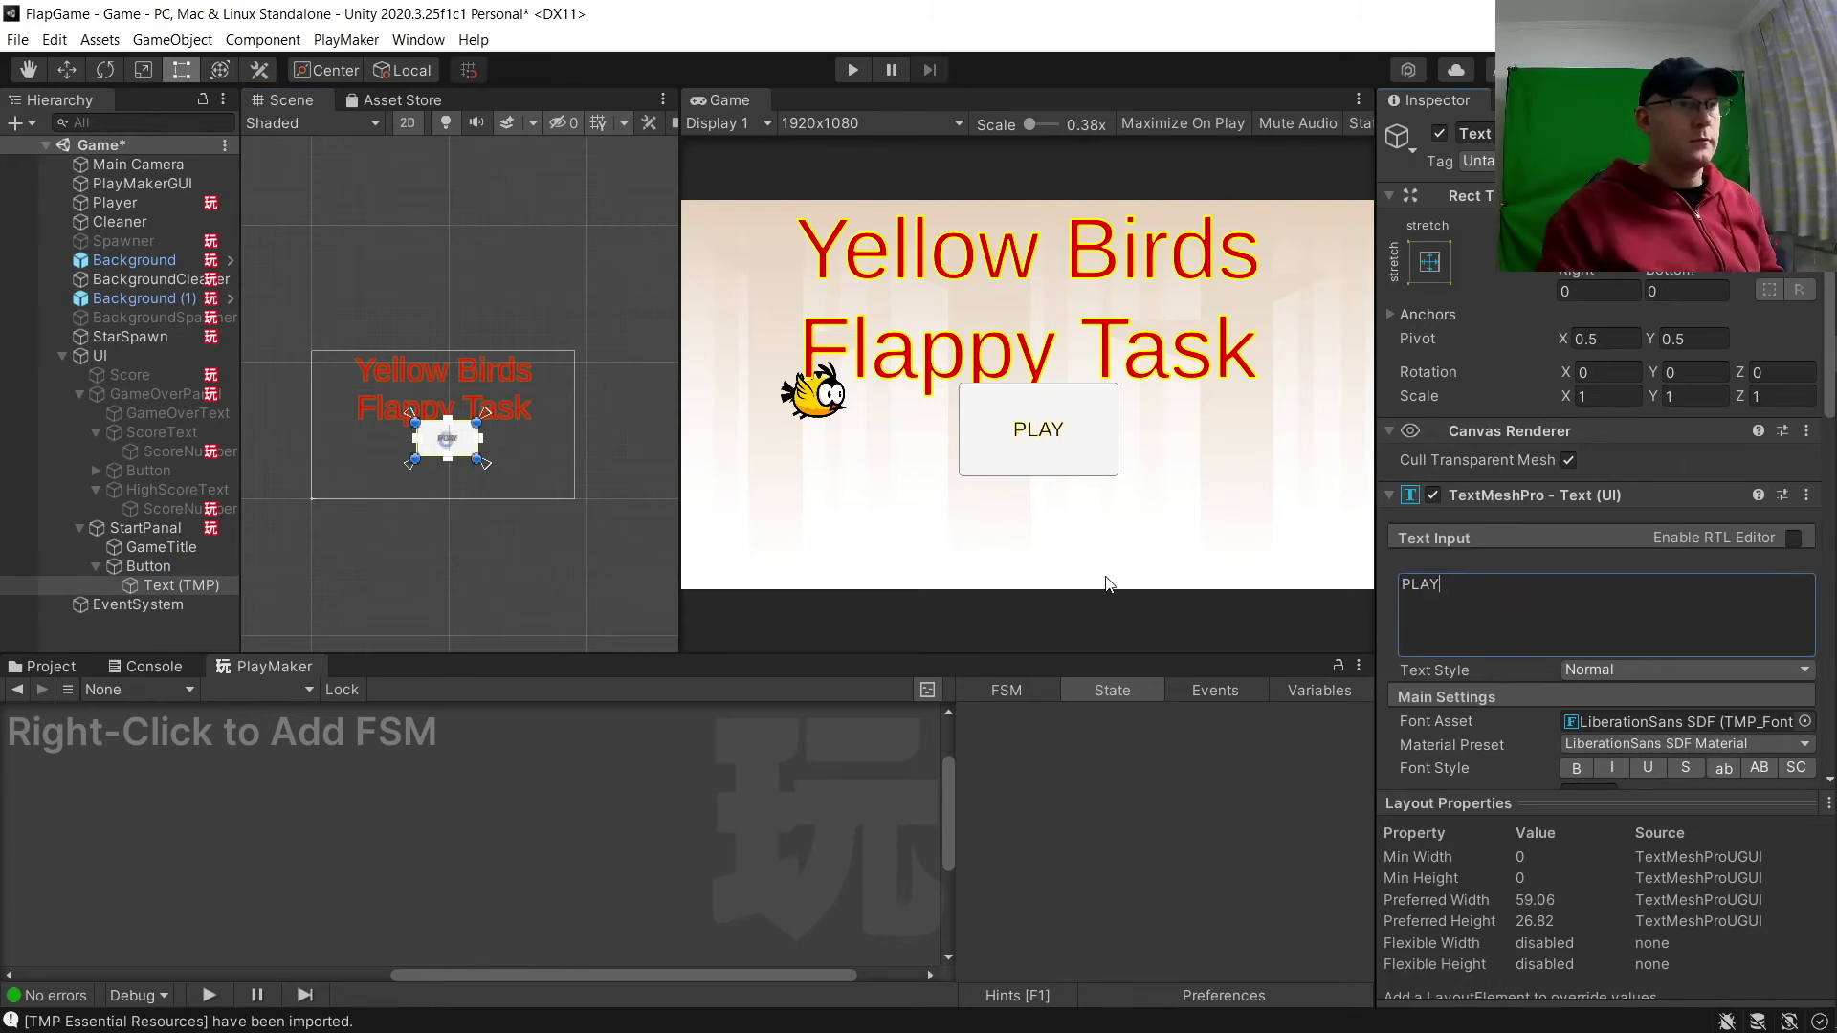
# Make the PLAY label bold and set its font size to 50.
pyautogui.click(1576, 769)
pyautogui.scroll(-10, 1598, 756)
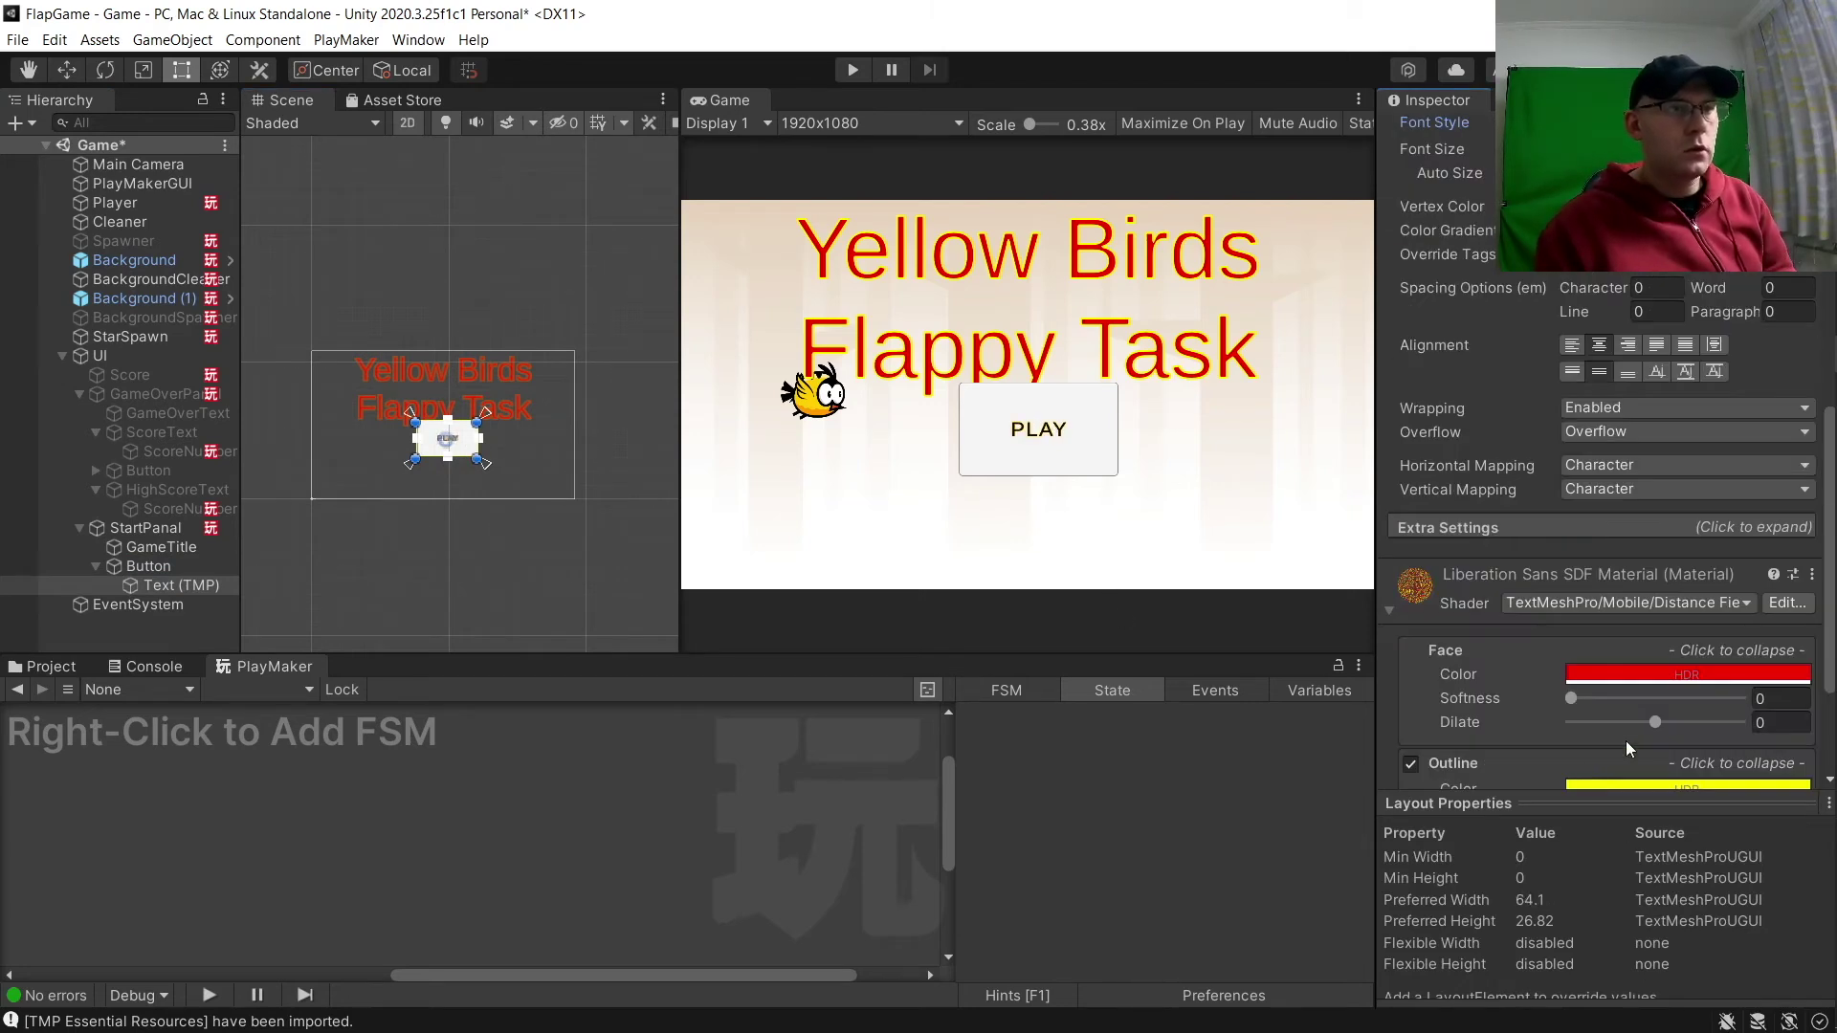
pyautogui.write('50')
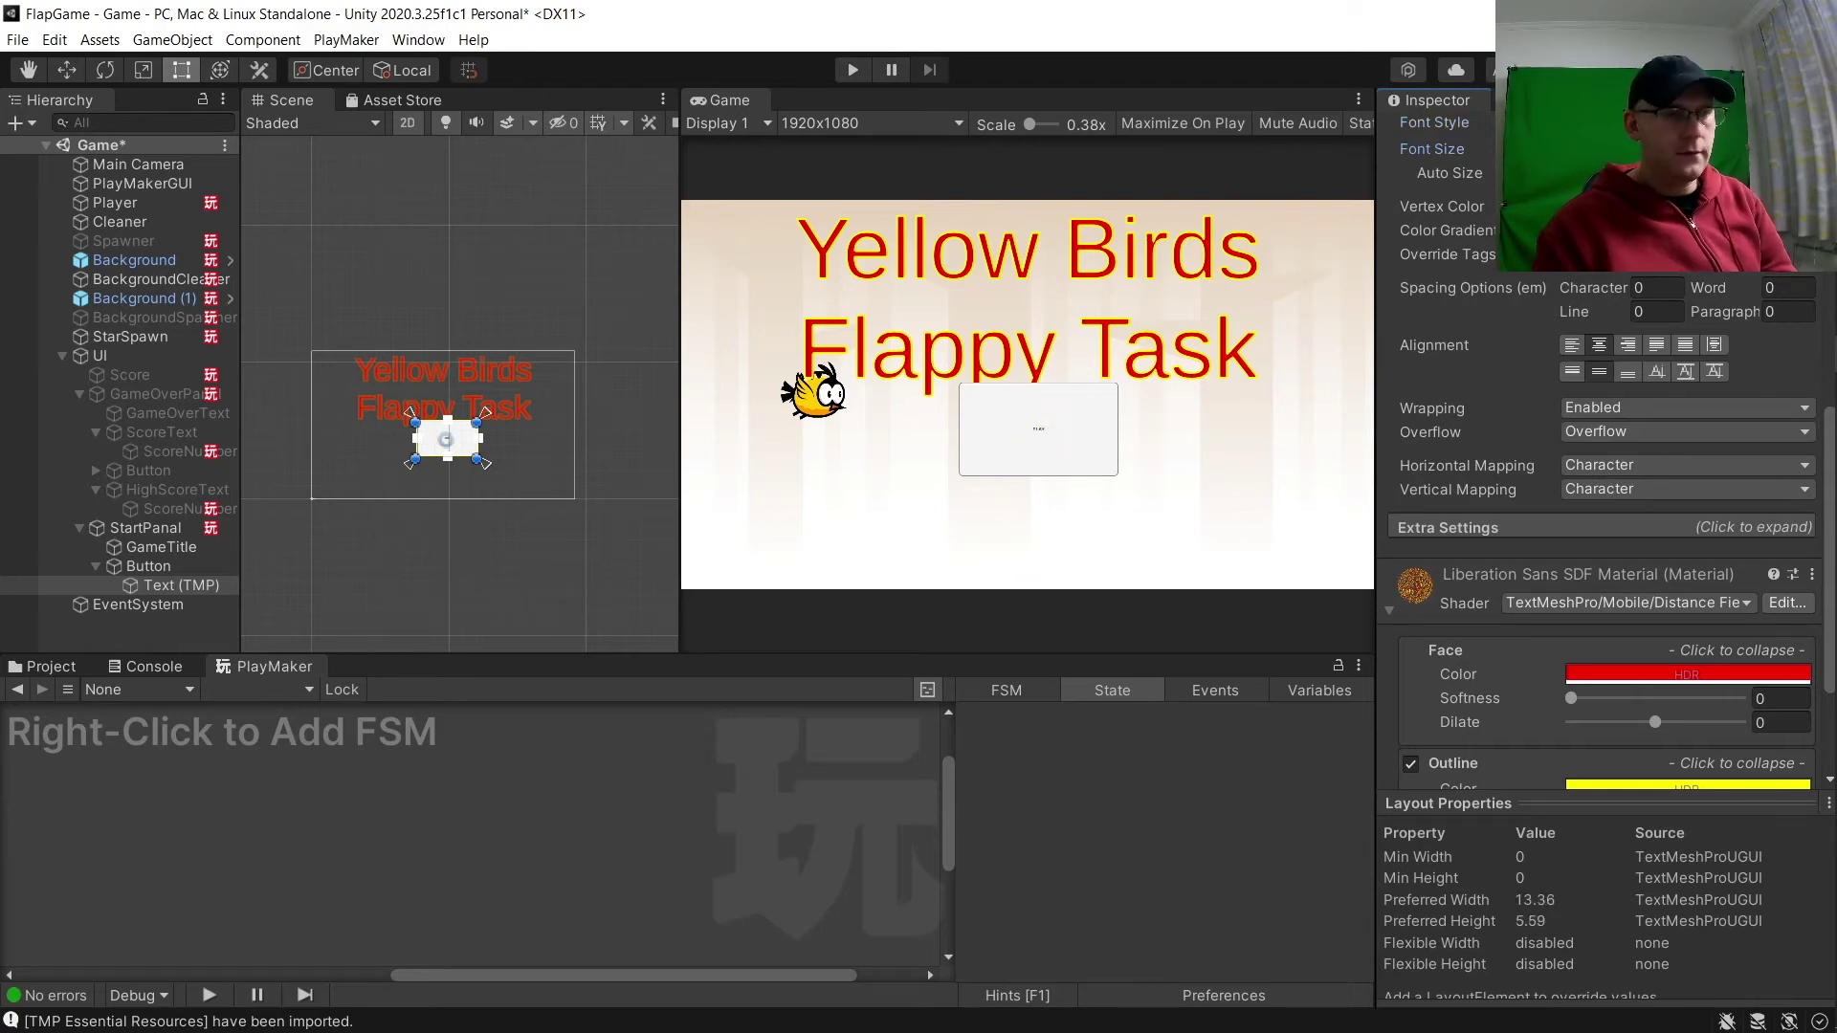
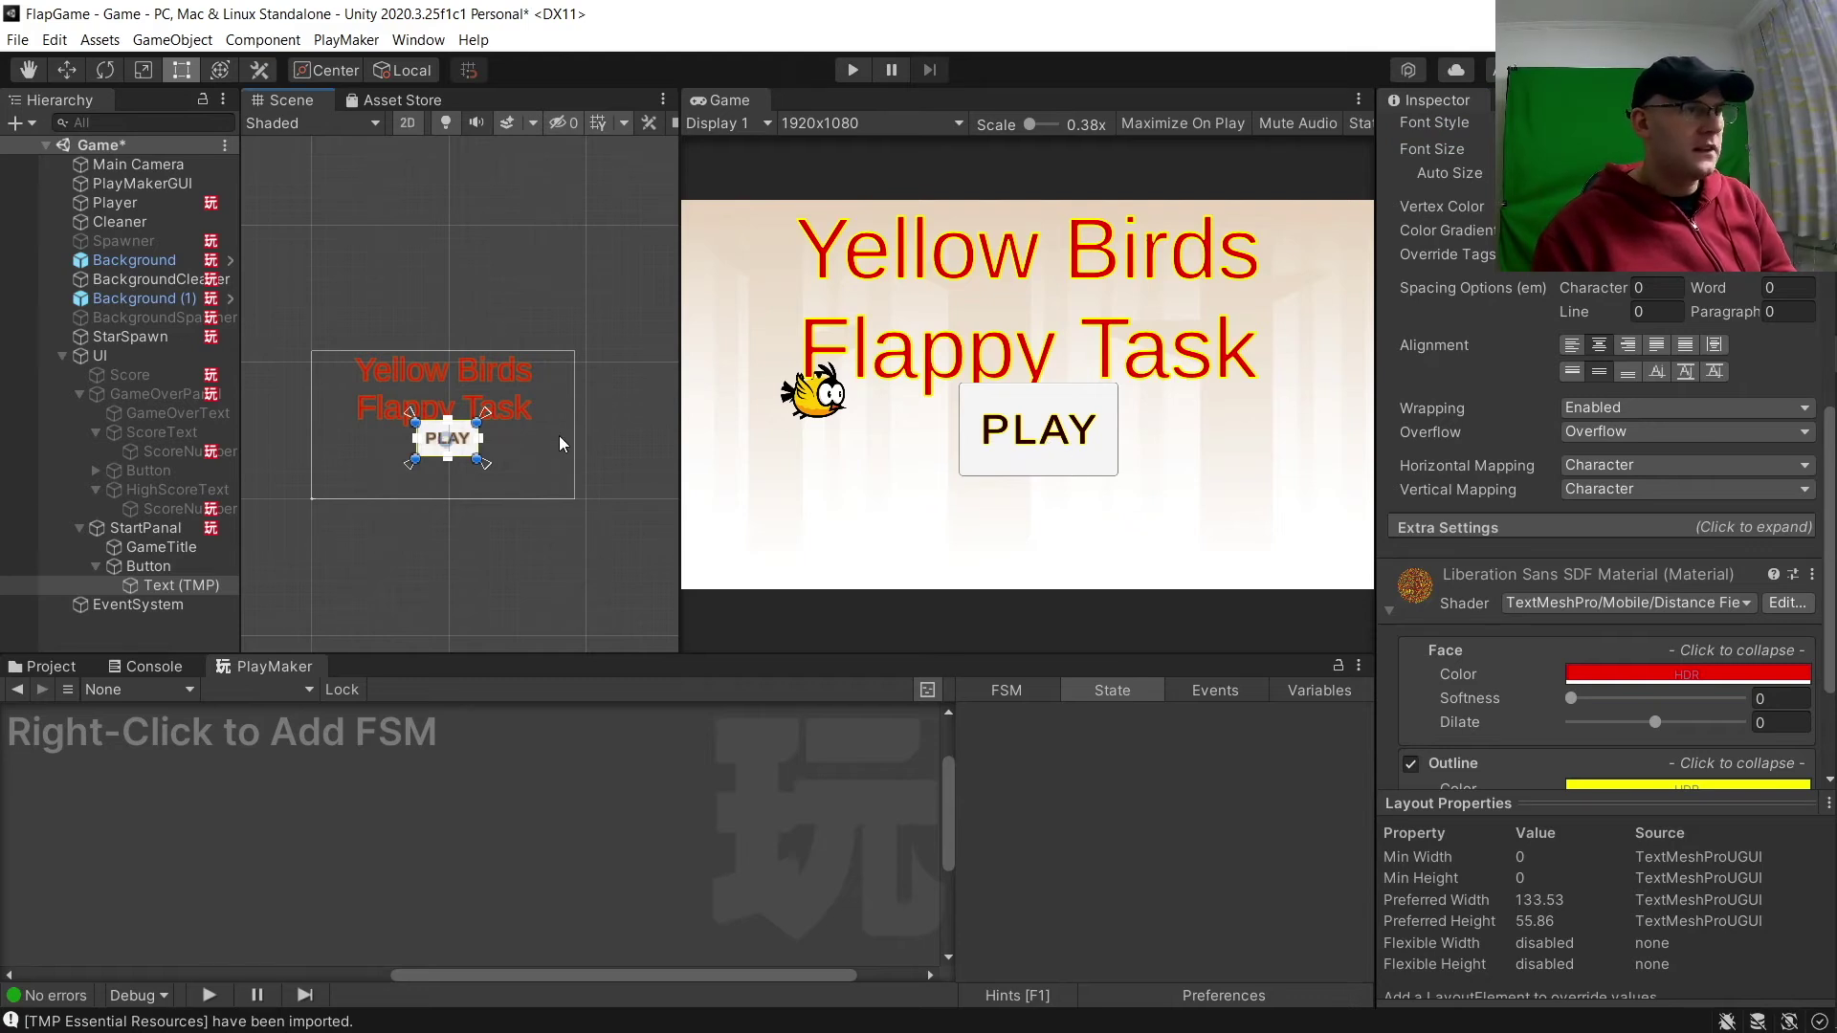
# Move the PLAY button down in the scene so that it sits clear below the Yellow Birds Flappy Task title.
pyautogui.click(463, 440)
pyautogui.click(462, 444)
pyautogui.moveTo(462, 444); pyautogui.dragTo(467, 469)
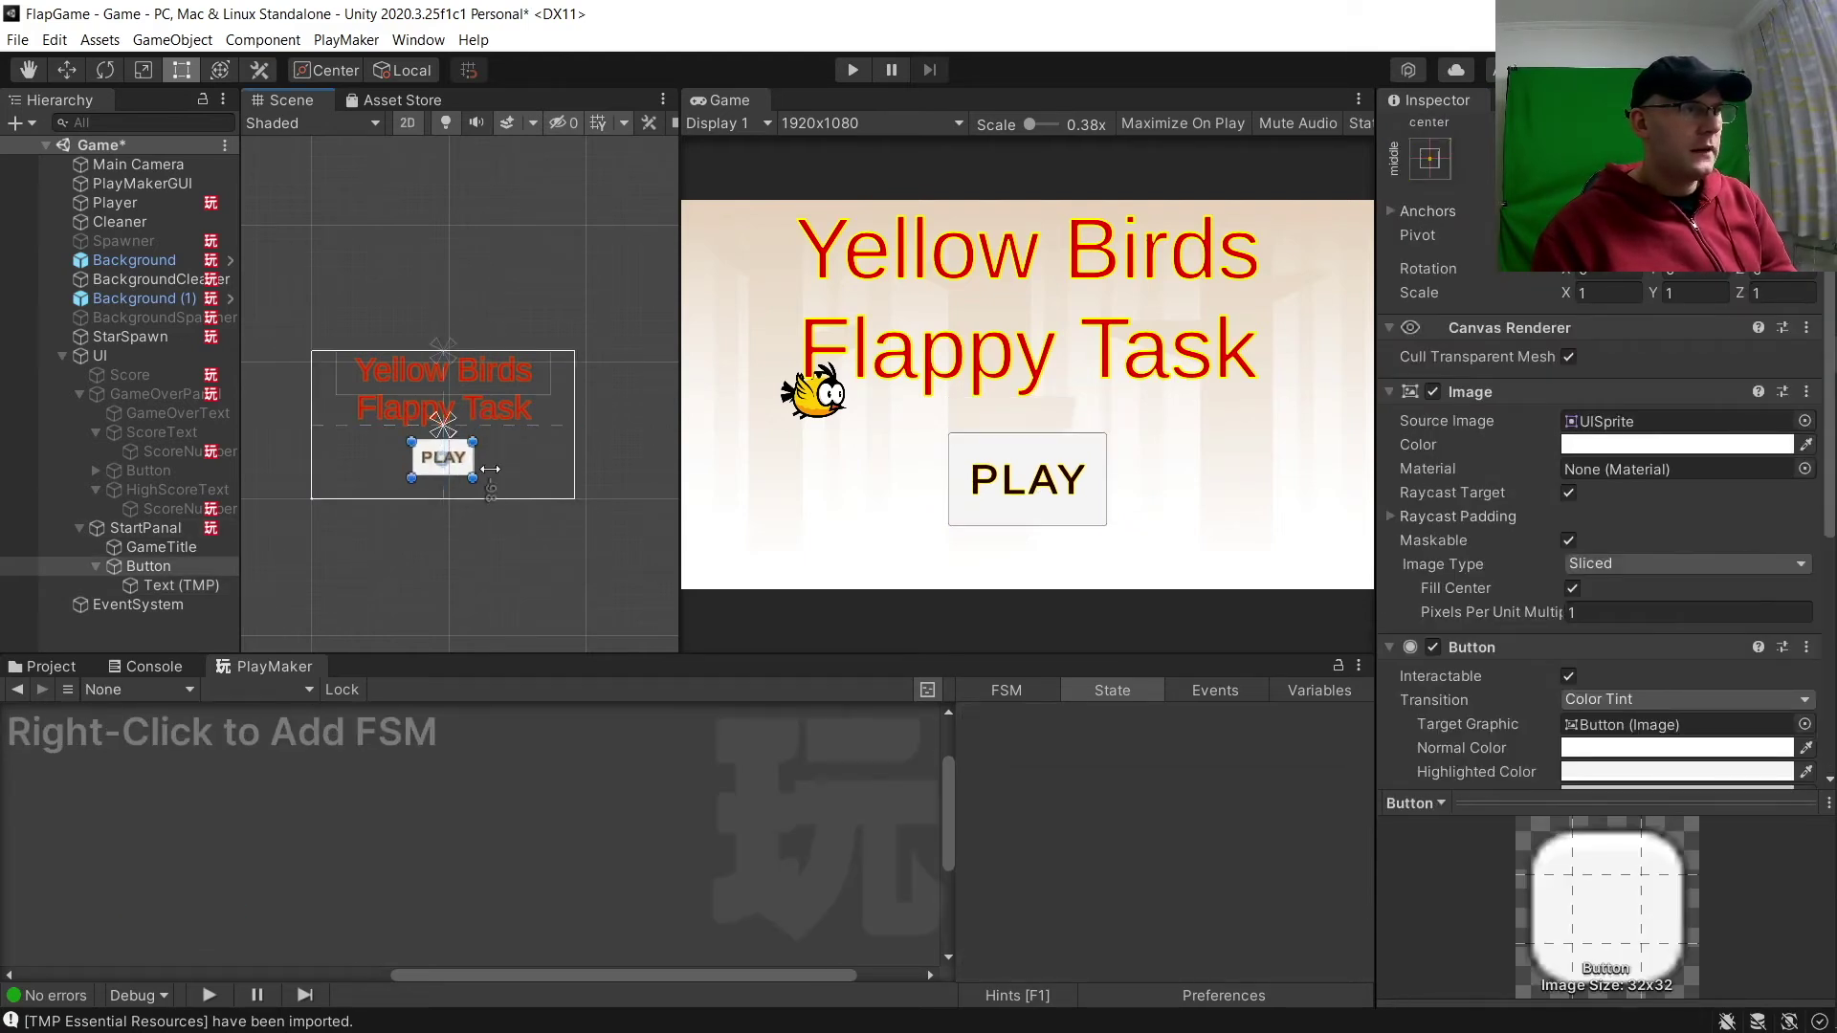
pyautogui.scroll(1, 909, 495)
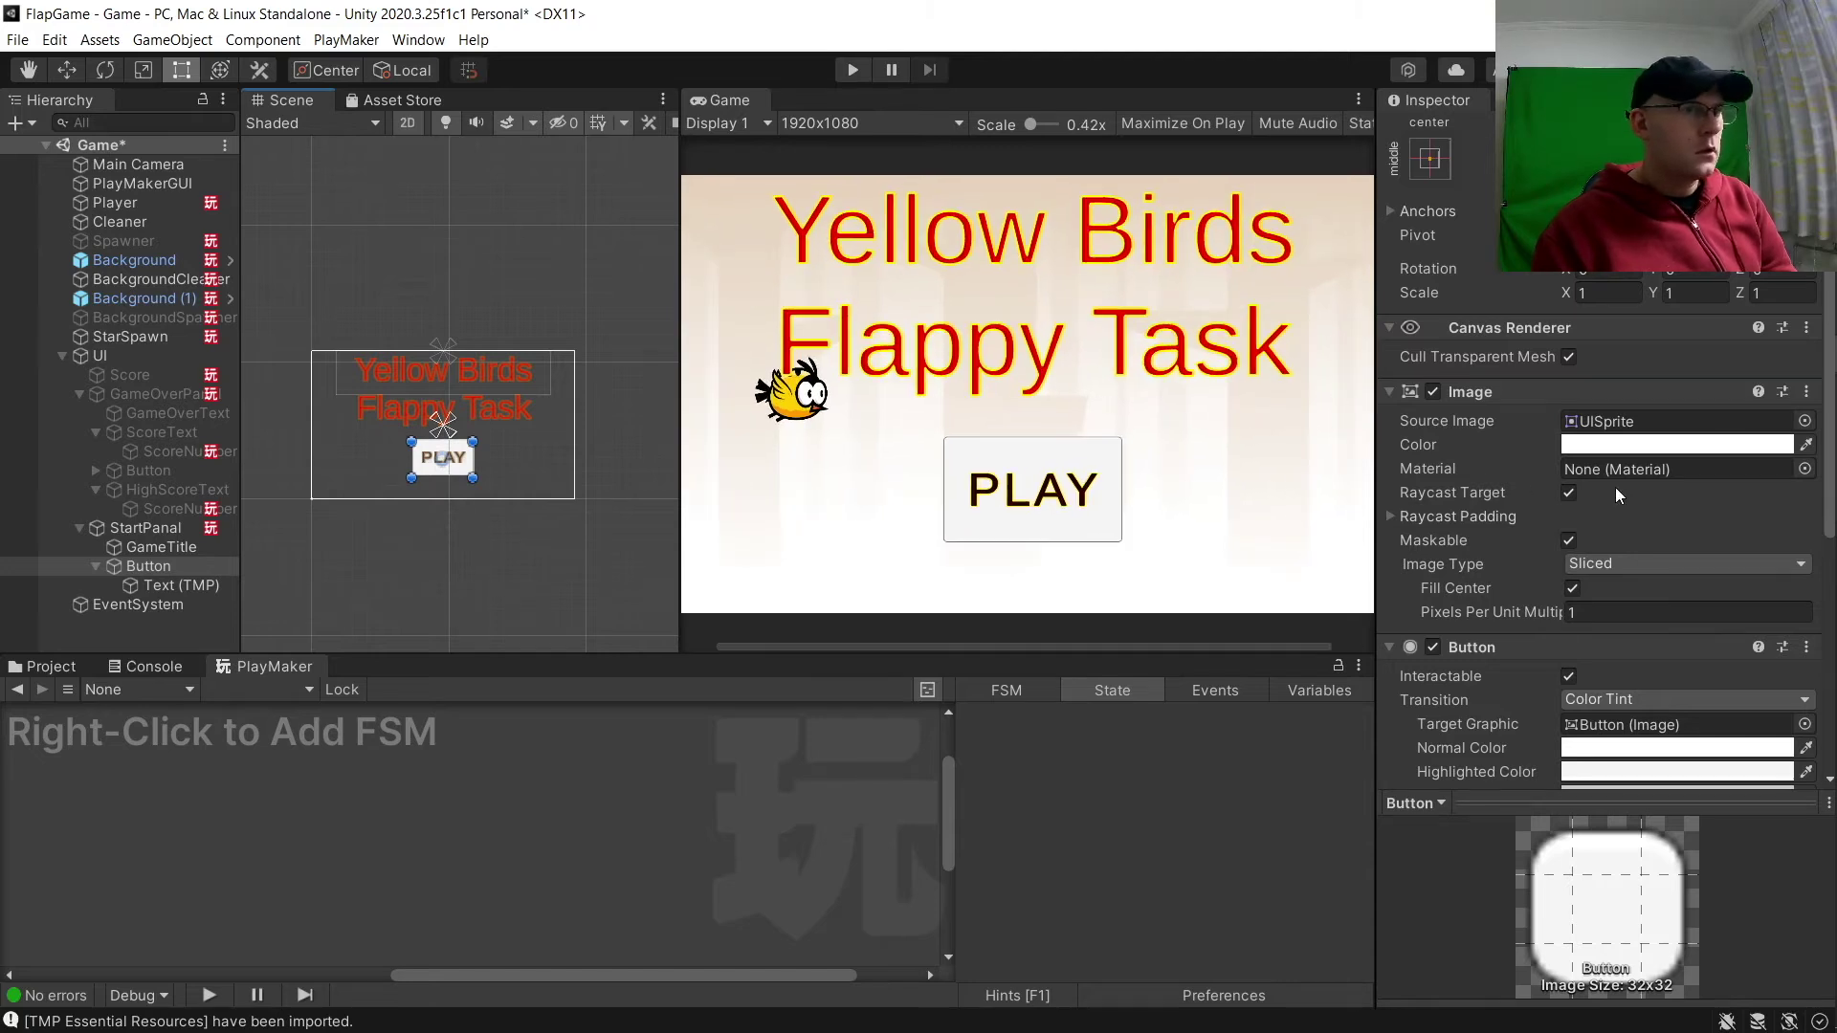
pyautogui.scroll(3, 1616, 486)
pyautogui.scroll(-3, 1405, 497)
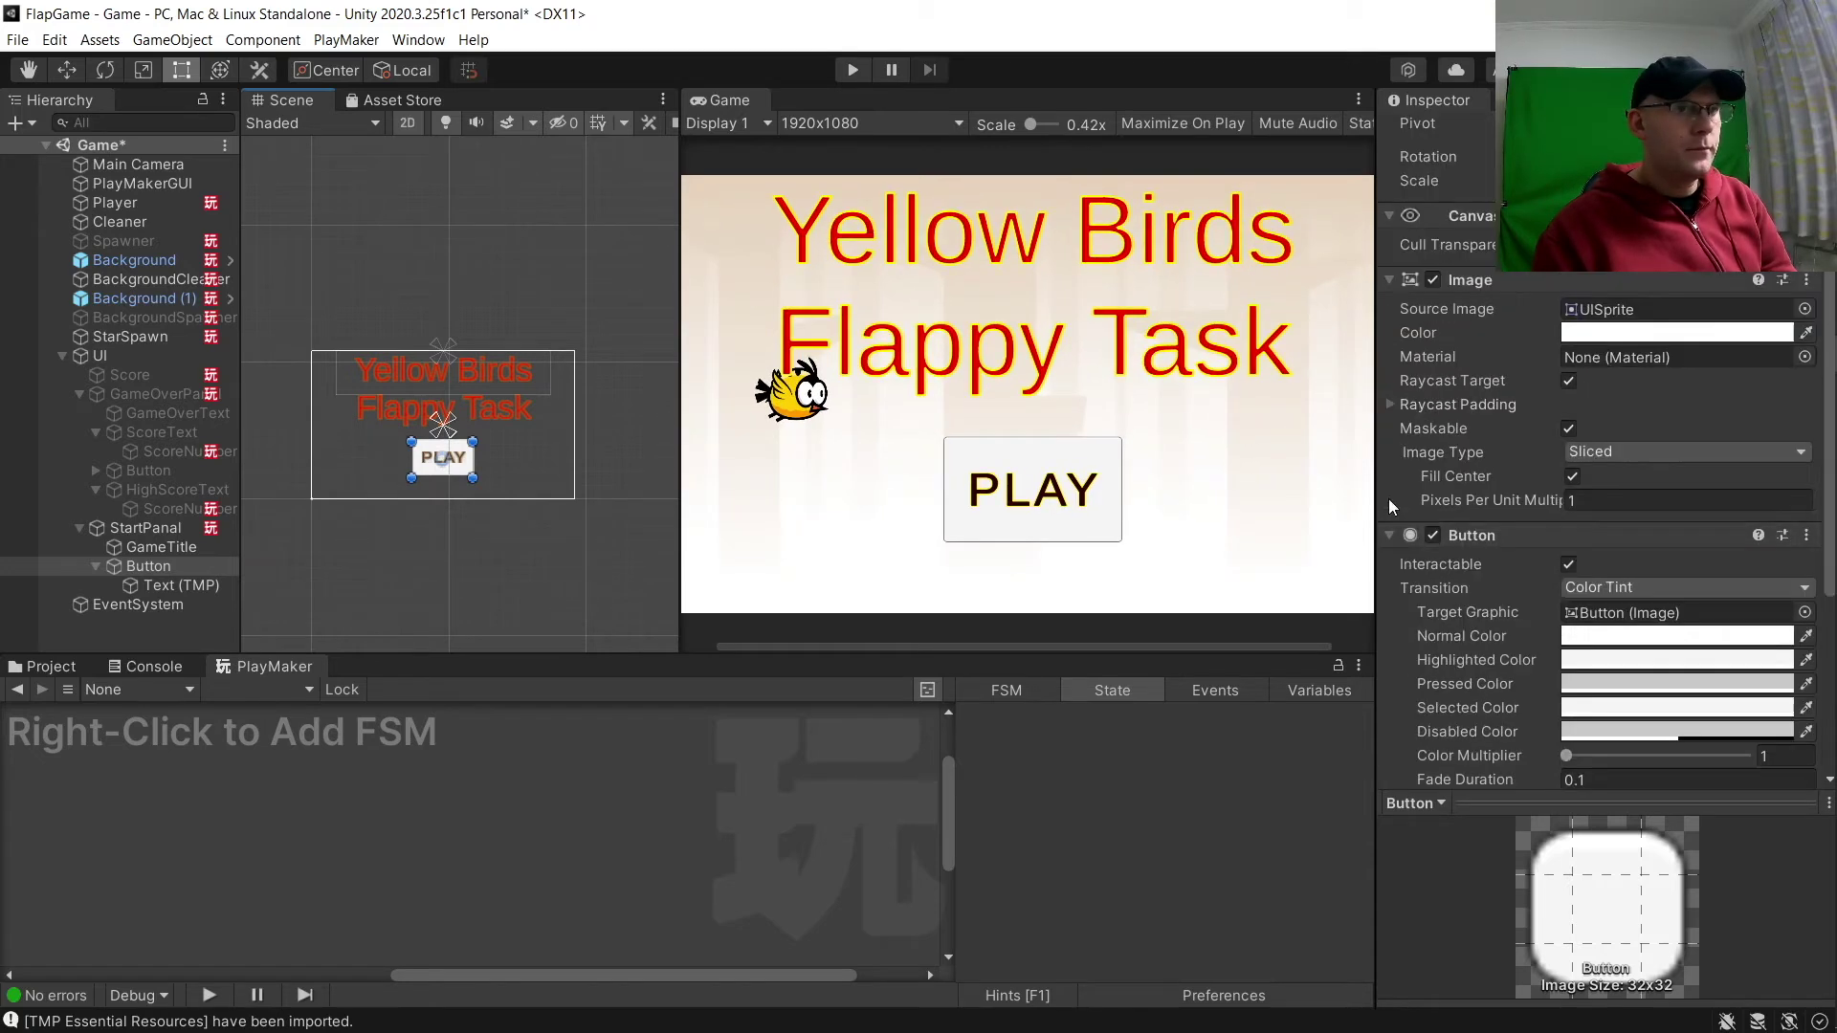
# Set the outline colour of the PLAY button's text to a greenish yellow, RGB 208, 255, 0.
pyautogui.click(150, 586)
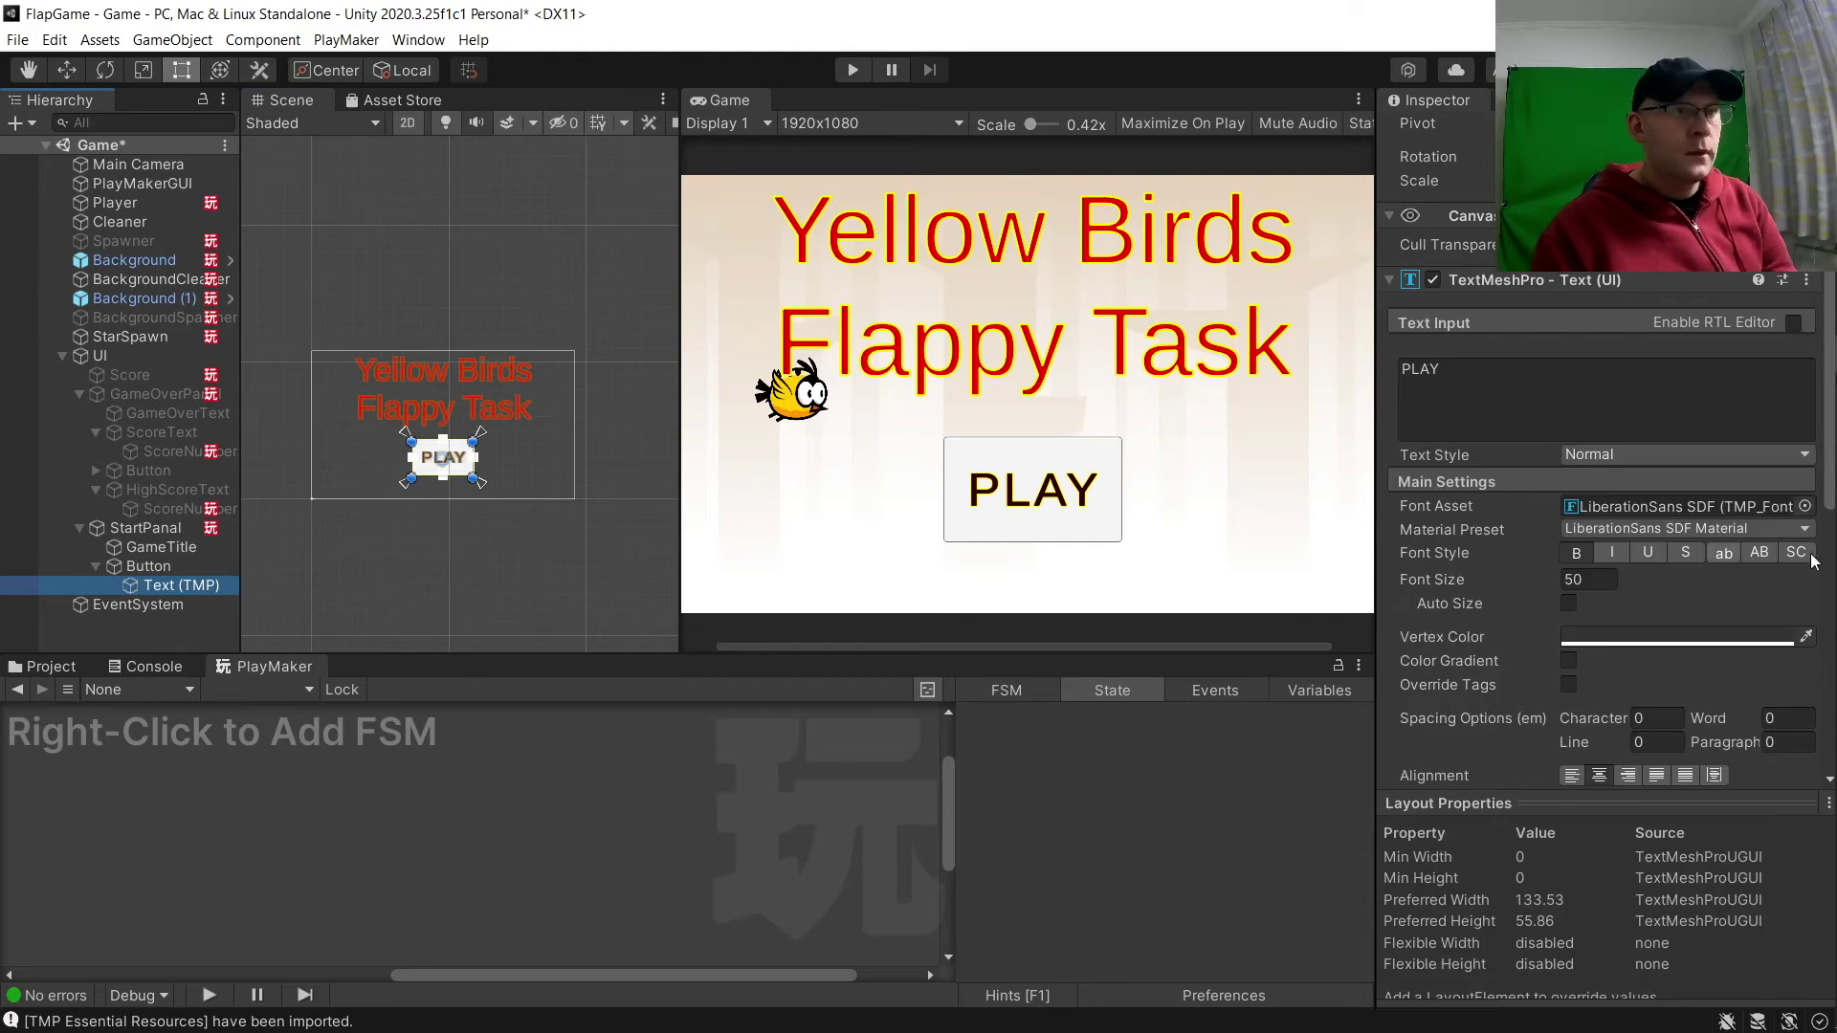
pyautogui.scroll(-6, 1750, 564)
pyautogui.click(1632, 617)
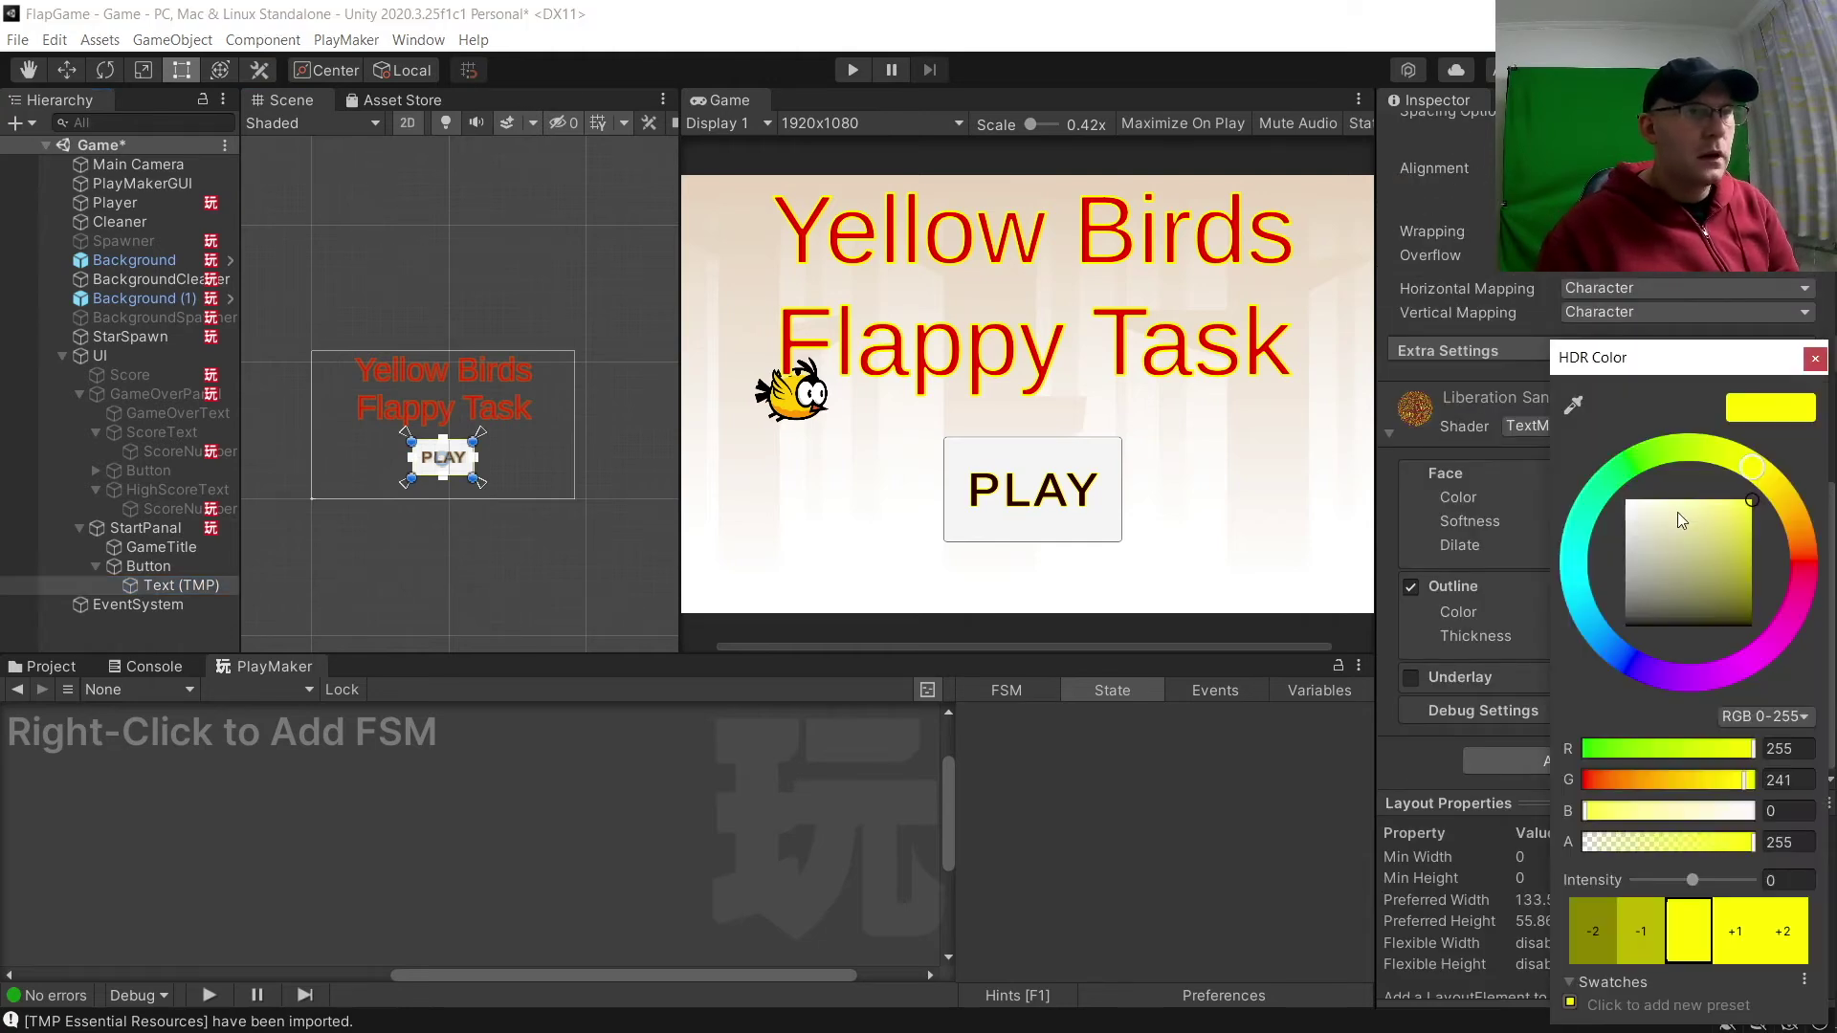
pyautogui.click(1651, 451)
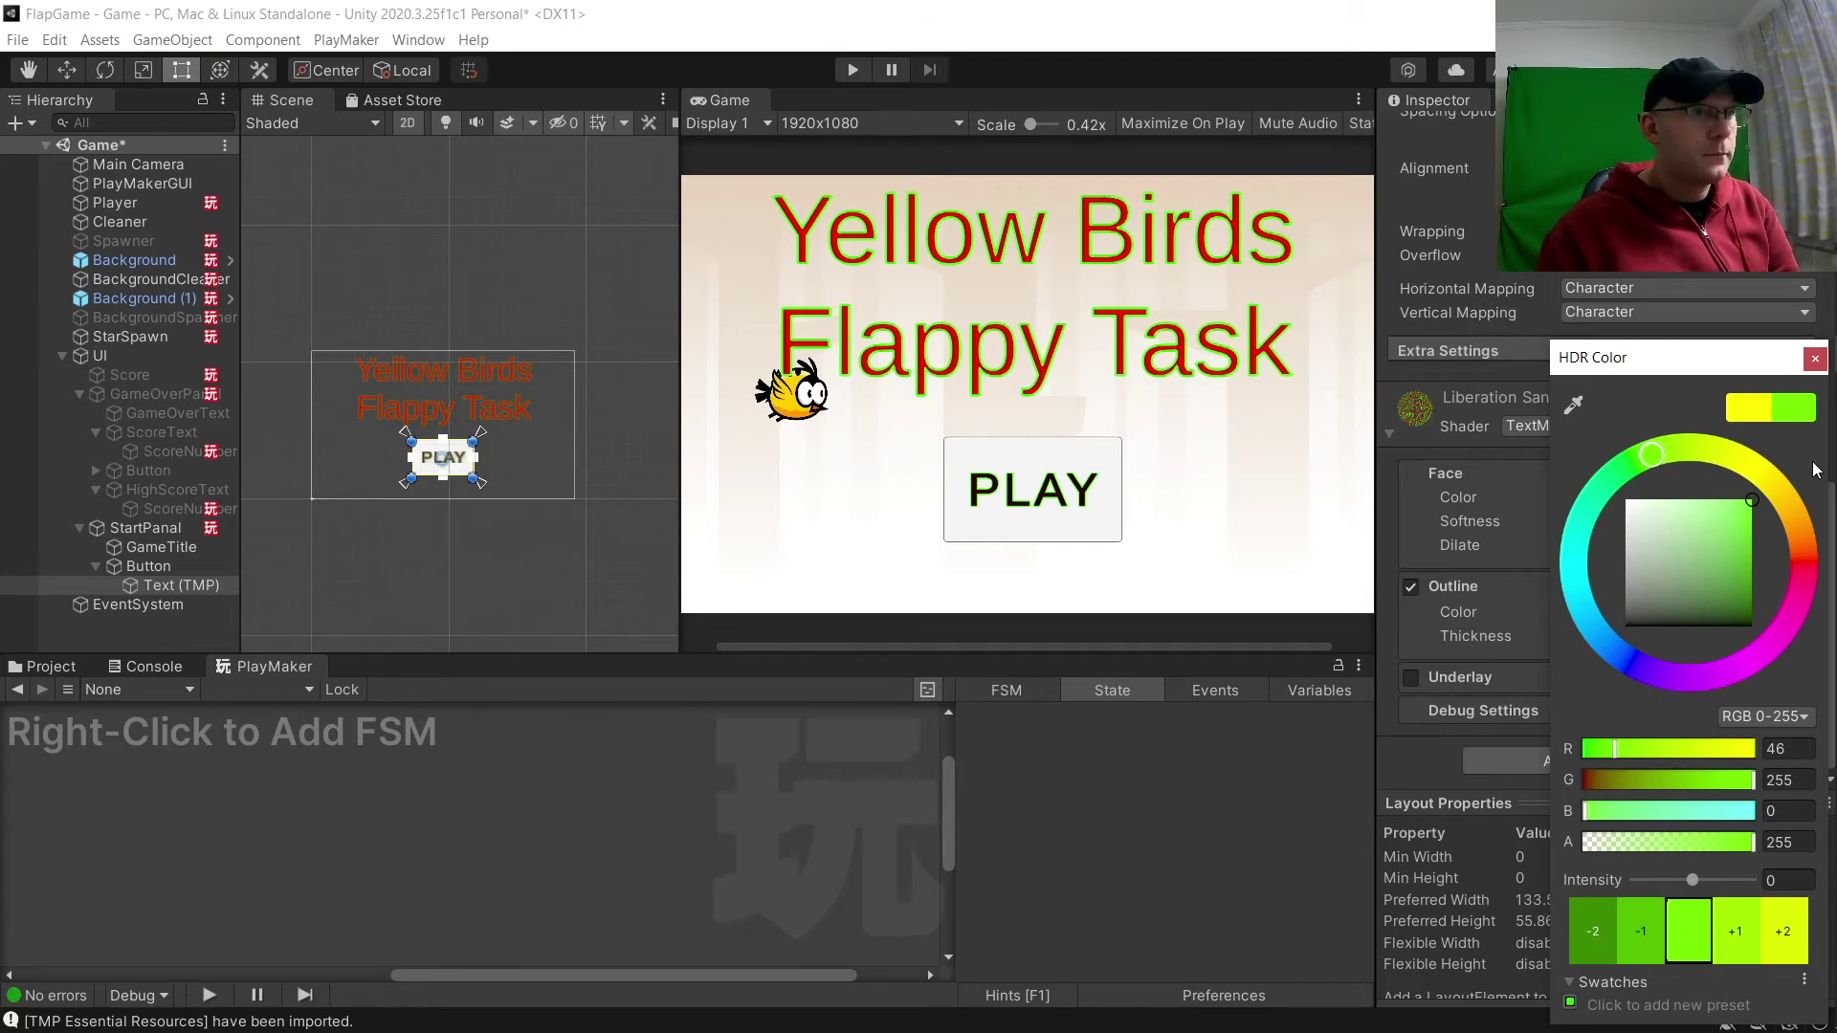
pyautogui.moveTo(1750, 475)
pyautogui.mouseDown()
pyautogui.moveTo(1808, 458)
pyautogui.moveTo(1732, 458)
pyautogui.mouseUp()
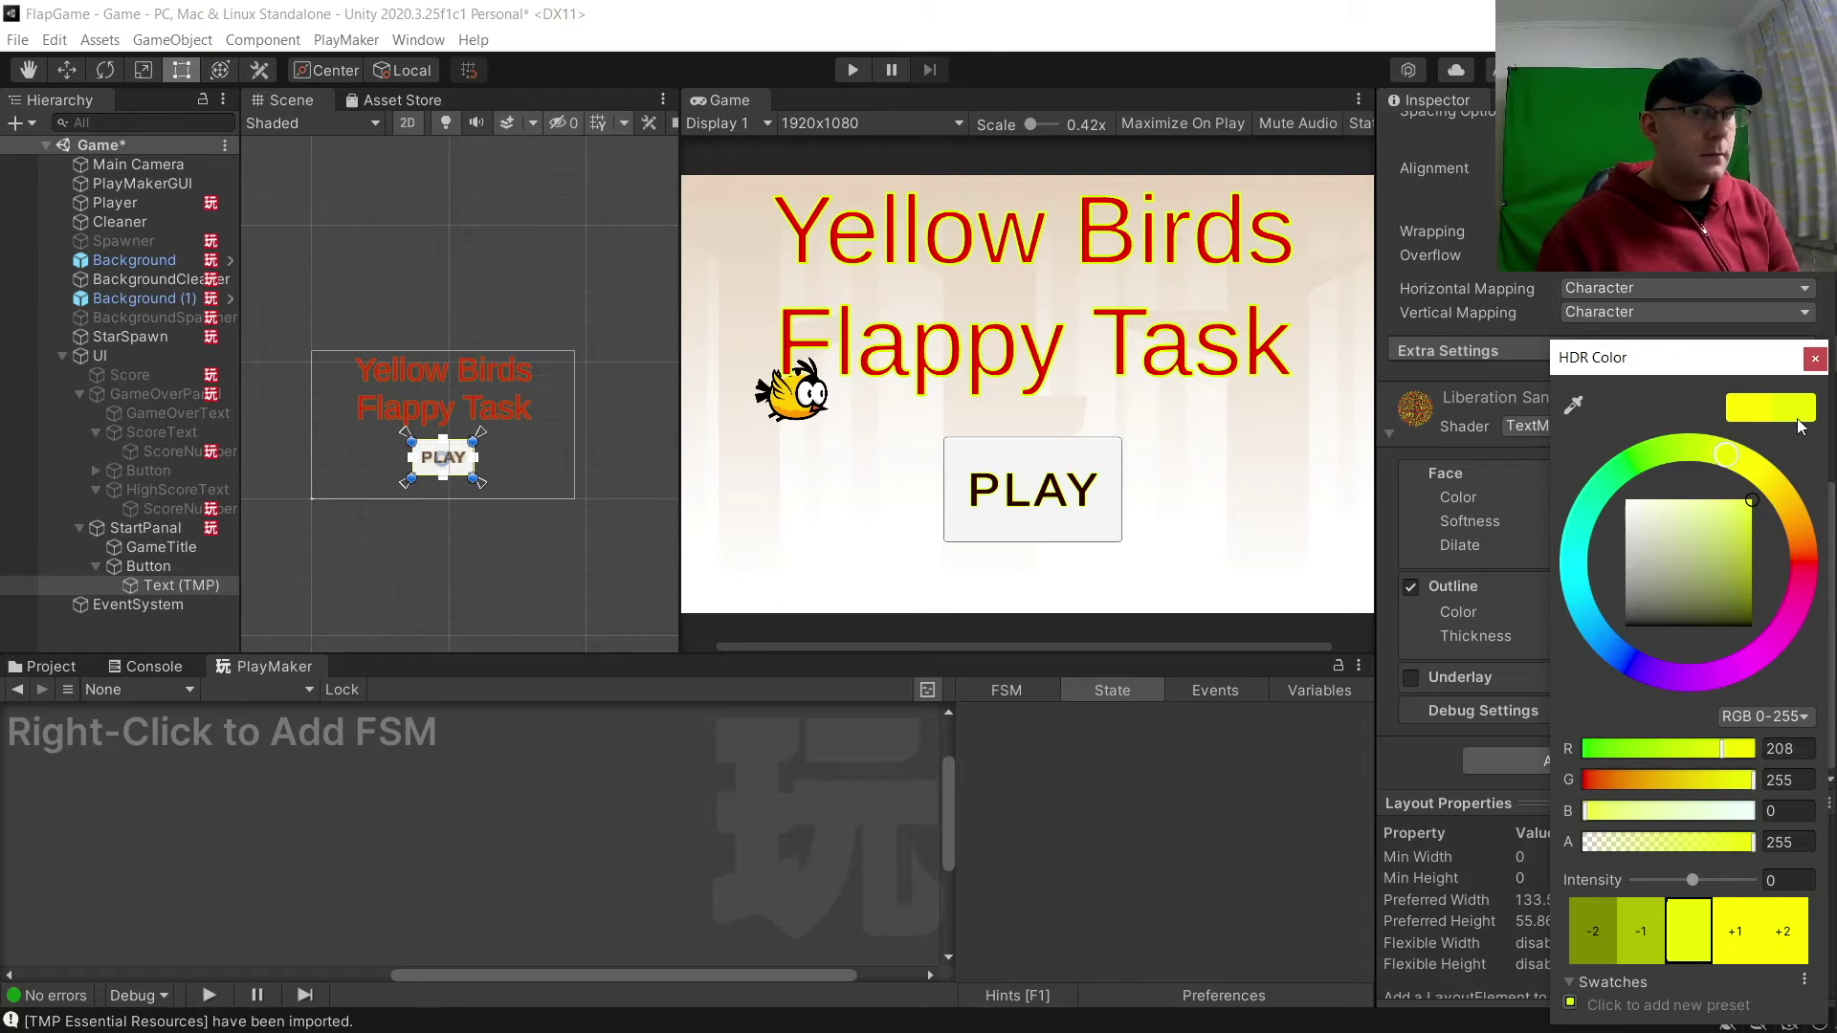
pyautogui.click(1815, 360)
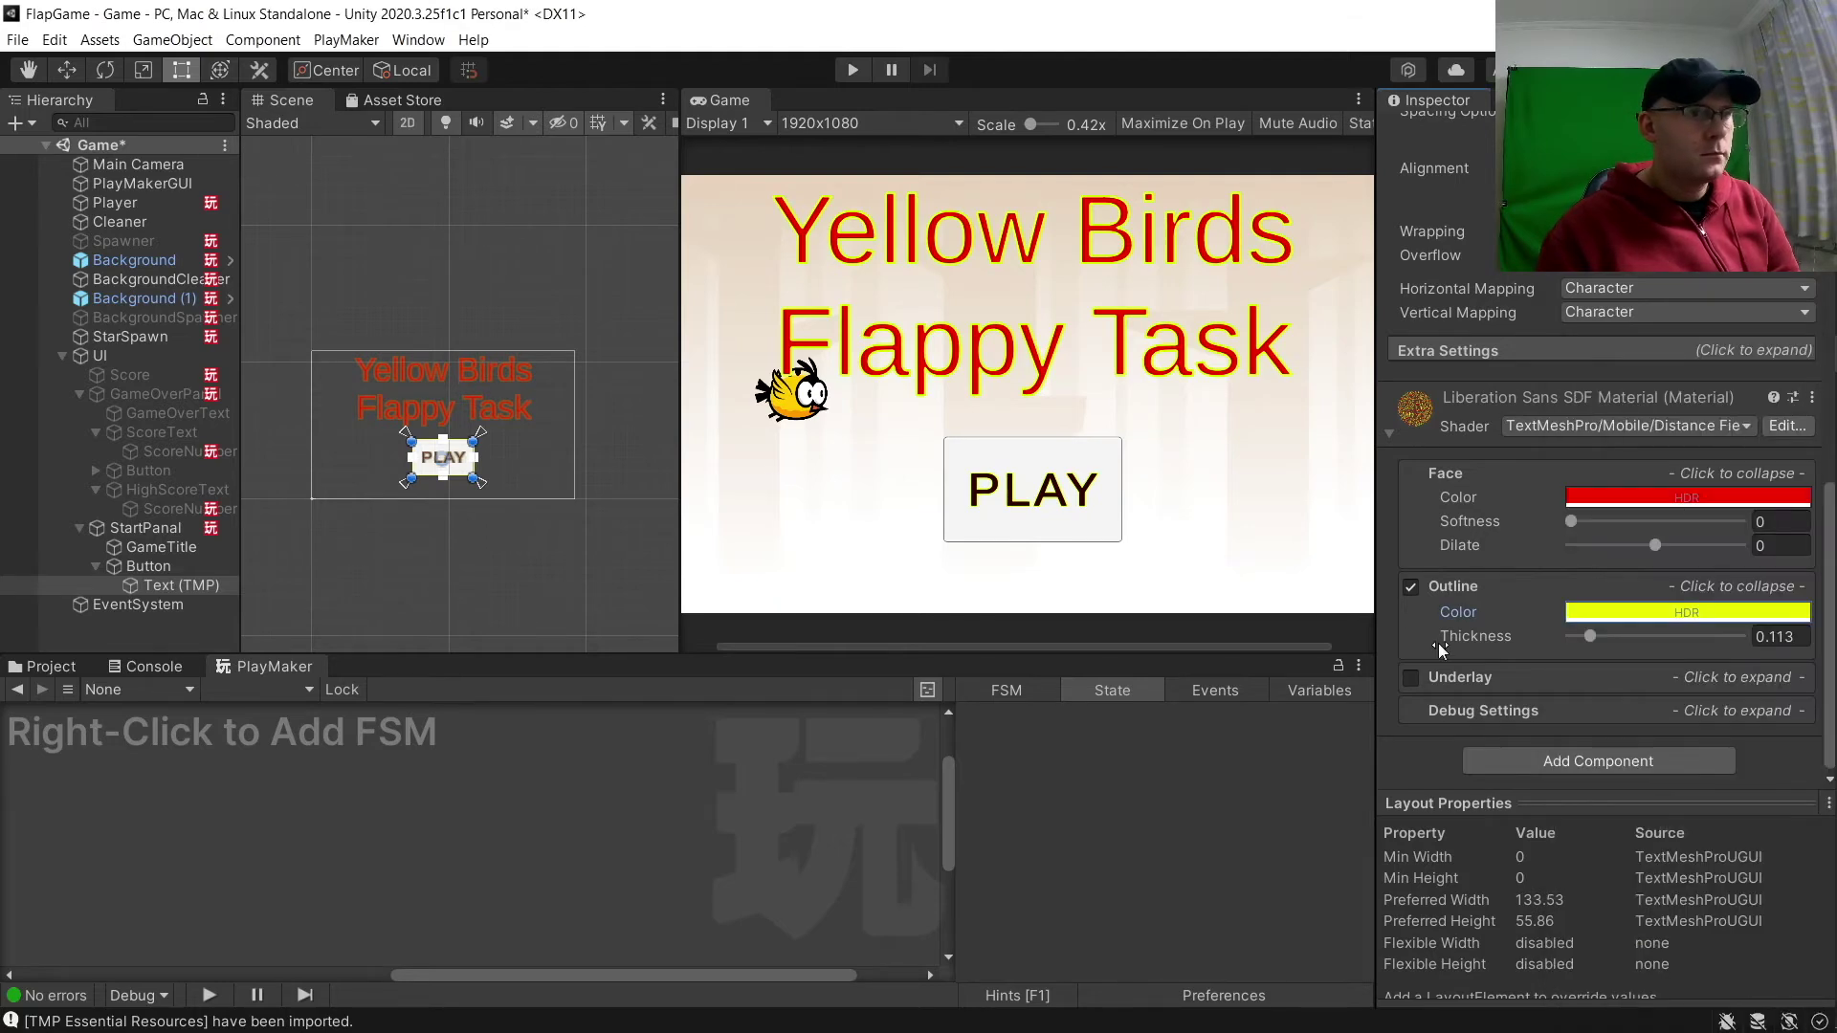
# Collapse the Button object under StartPanal and rename it PlayButton.
pyautogui.click(172, 587)
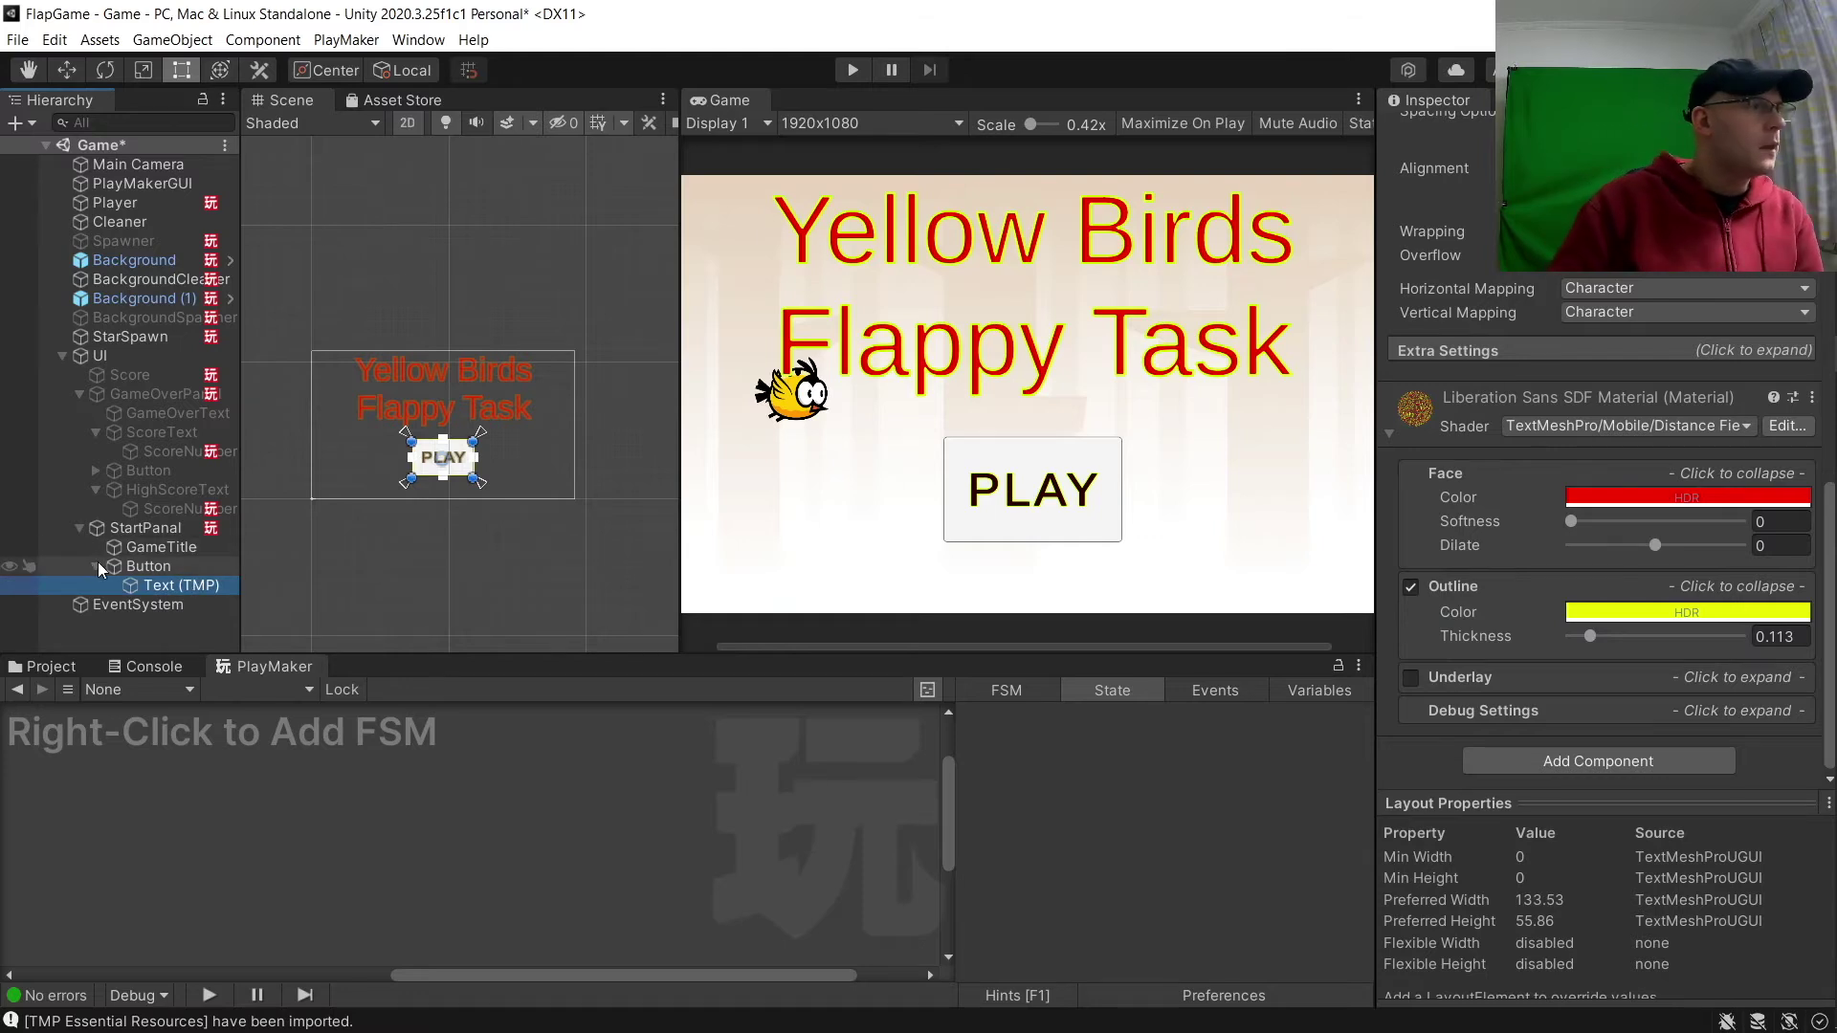
pyautogui.click(98, 563)
pyautogui.click(134, 570)
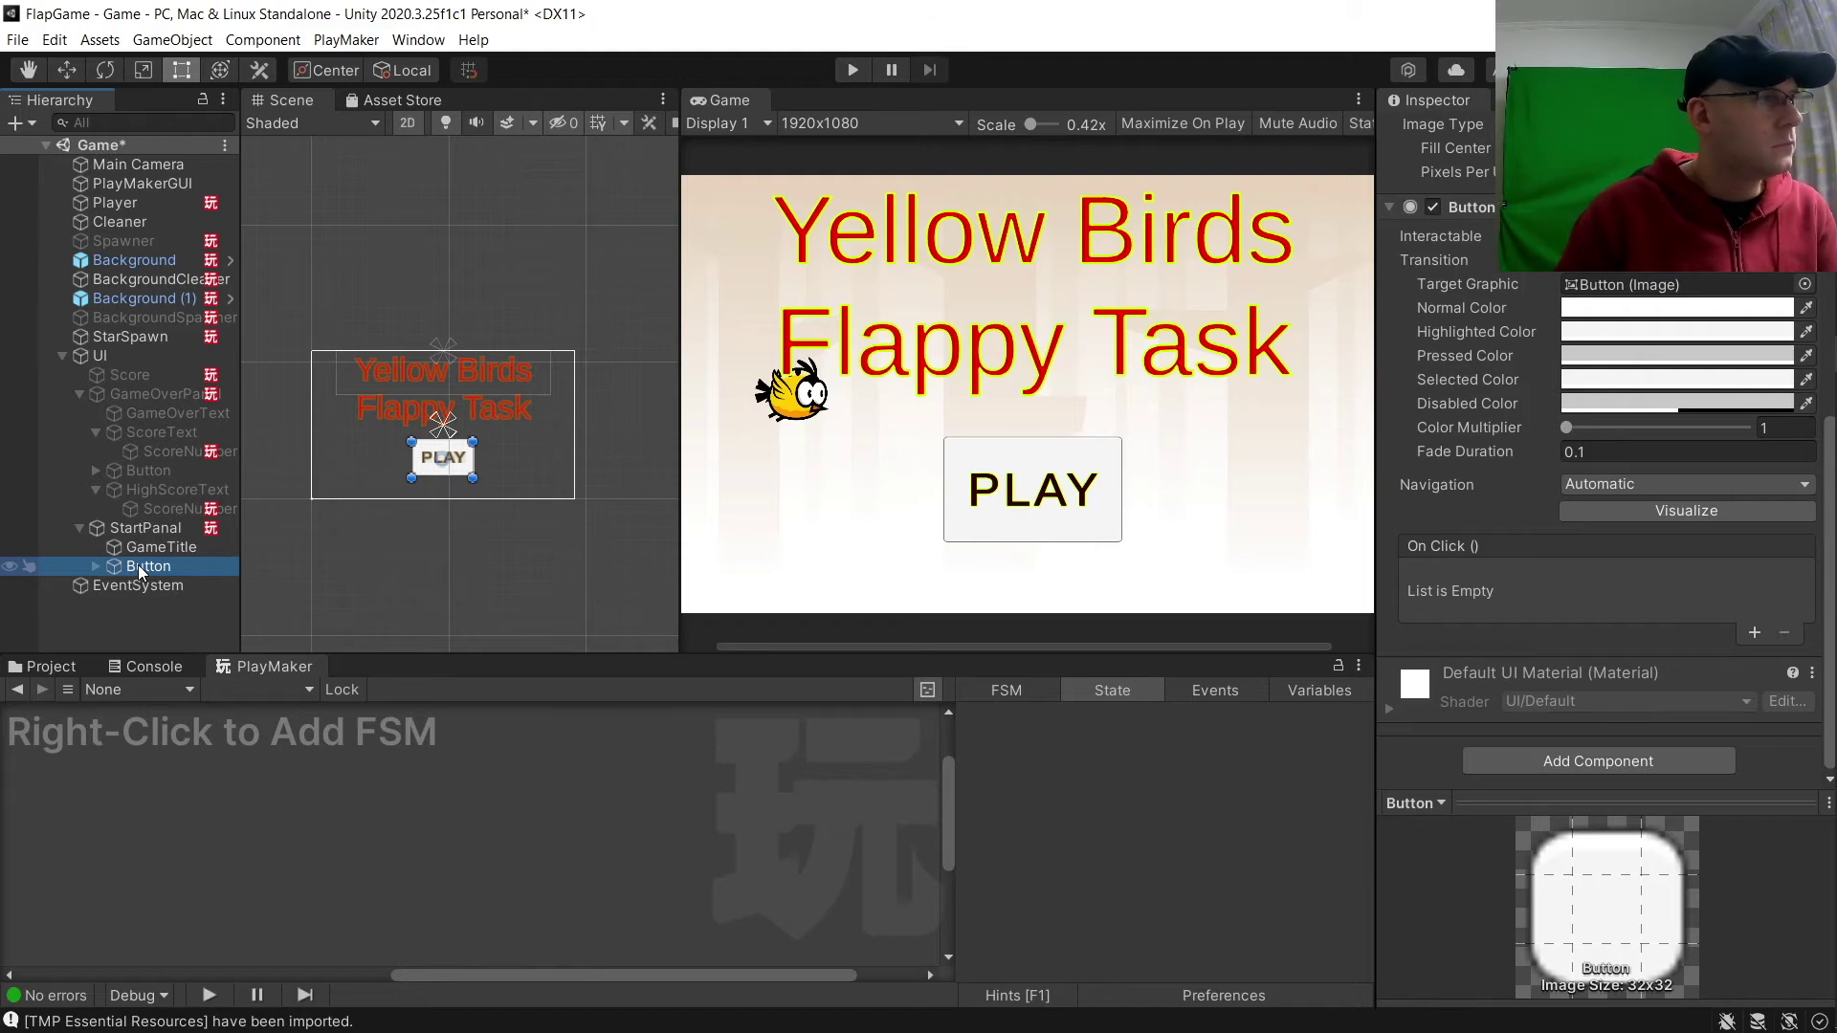
pyautogui.click(138, 564)
pyautogui.press('Home')
pyautogui.write('PlayButton')
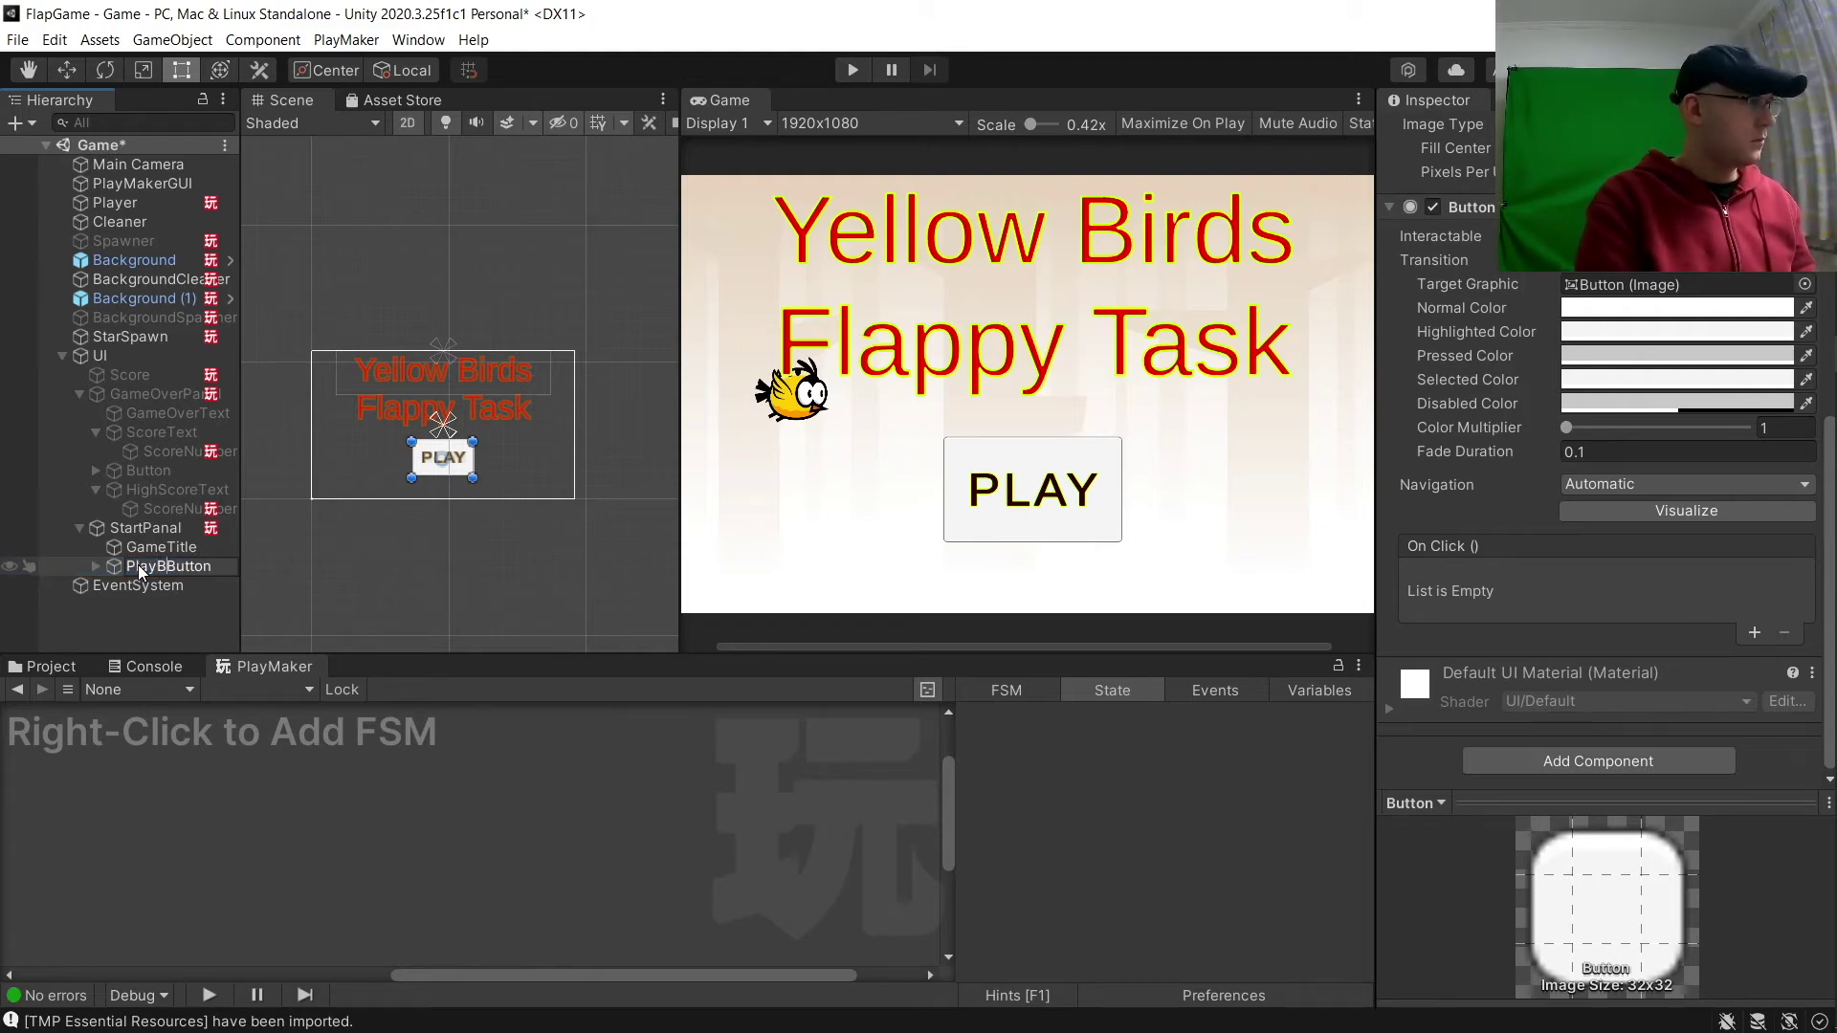
pyautogui.press('Delete')
pyautogui.press('Delete')
pyautogui.press('Delete')
pyautogui.press('Delete')
pyautogui.press('Delete')
pyautogui.press('Delete')
pyautogui.press('Return')
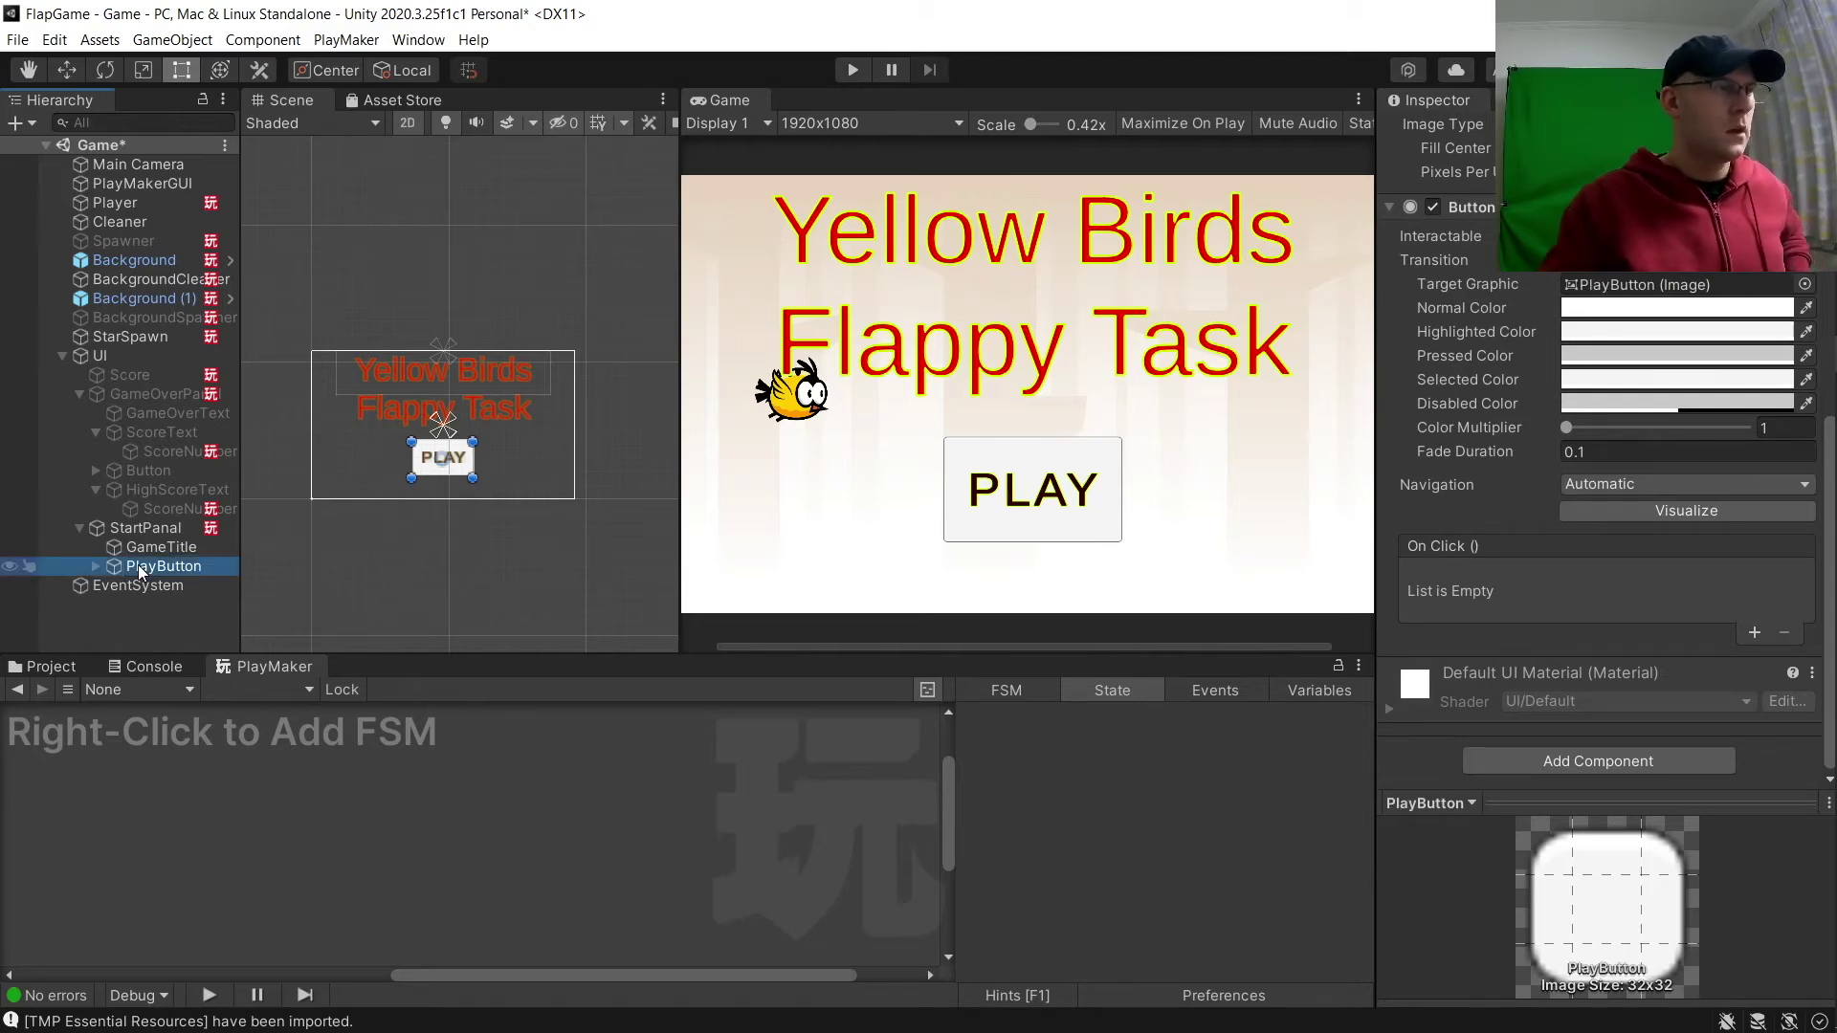
# Add an FSM to PlayButton and create a second state beside State 1.
pyautogui.rightClick(187, 767)
pyautogui.click(304, 783)
pyautogui.rightClick(347, 830)
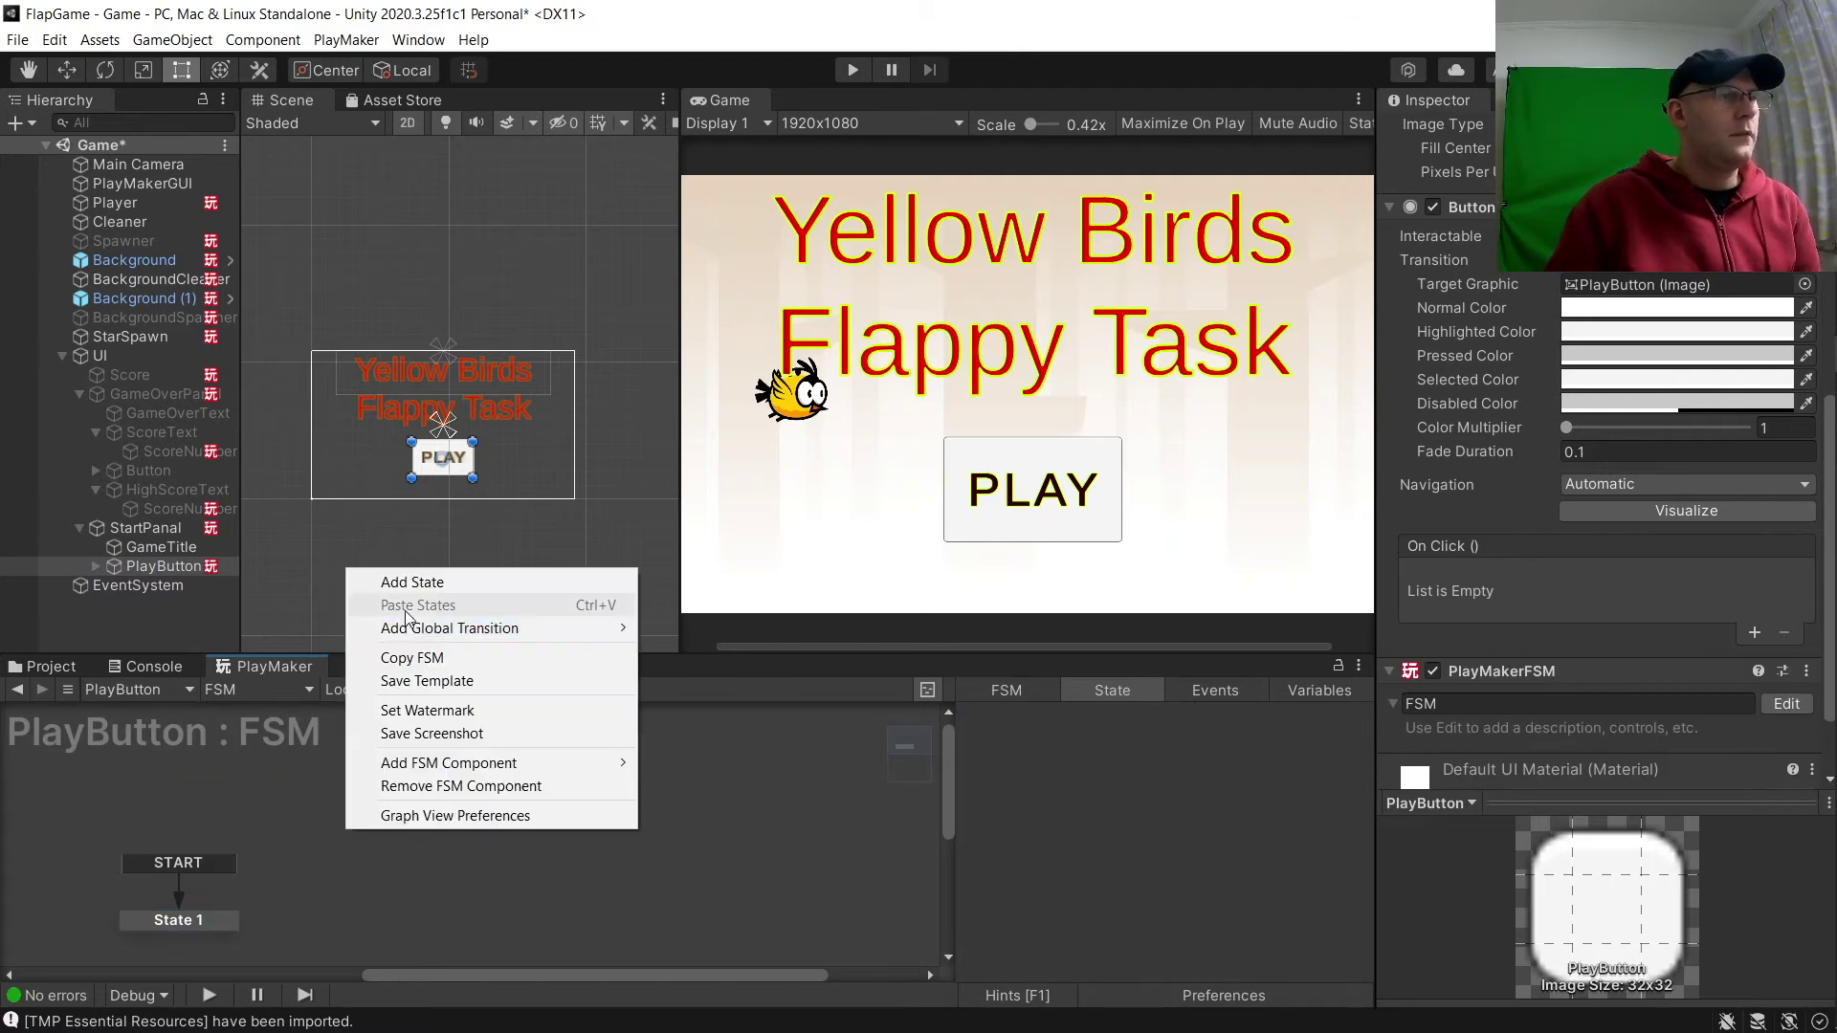
pyautogui.click(409, 582)
pyautogui.moveTo(210, 922); pyautogui.dragTo(213, 871)
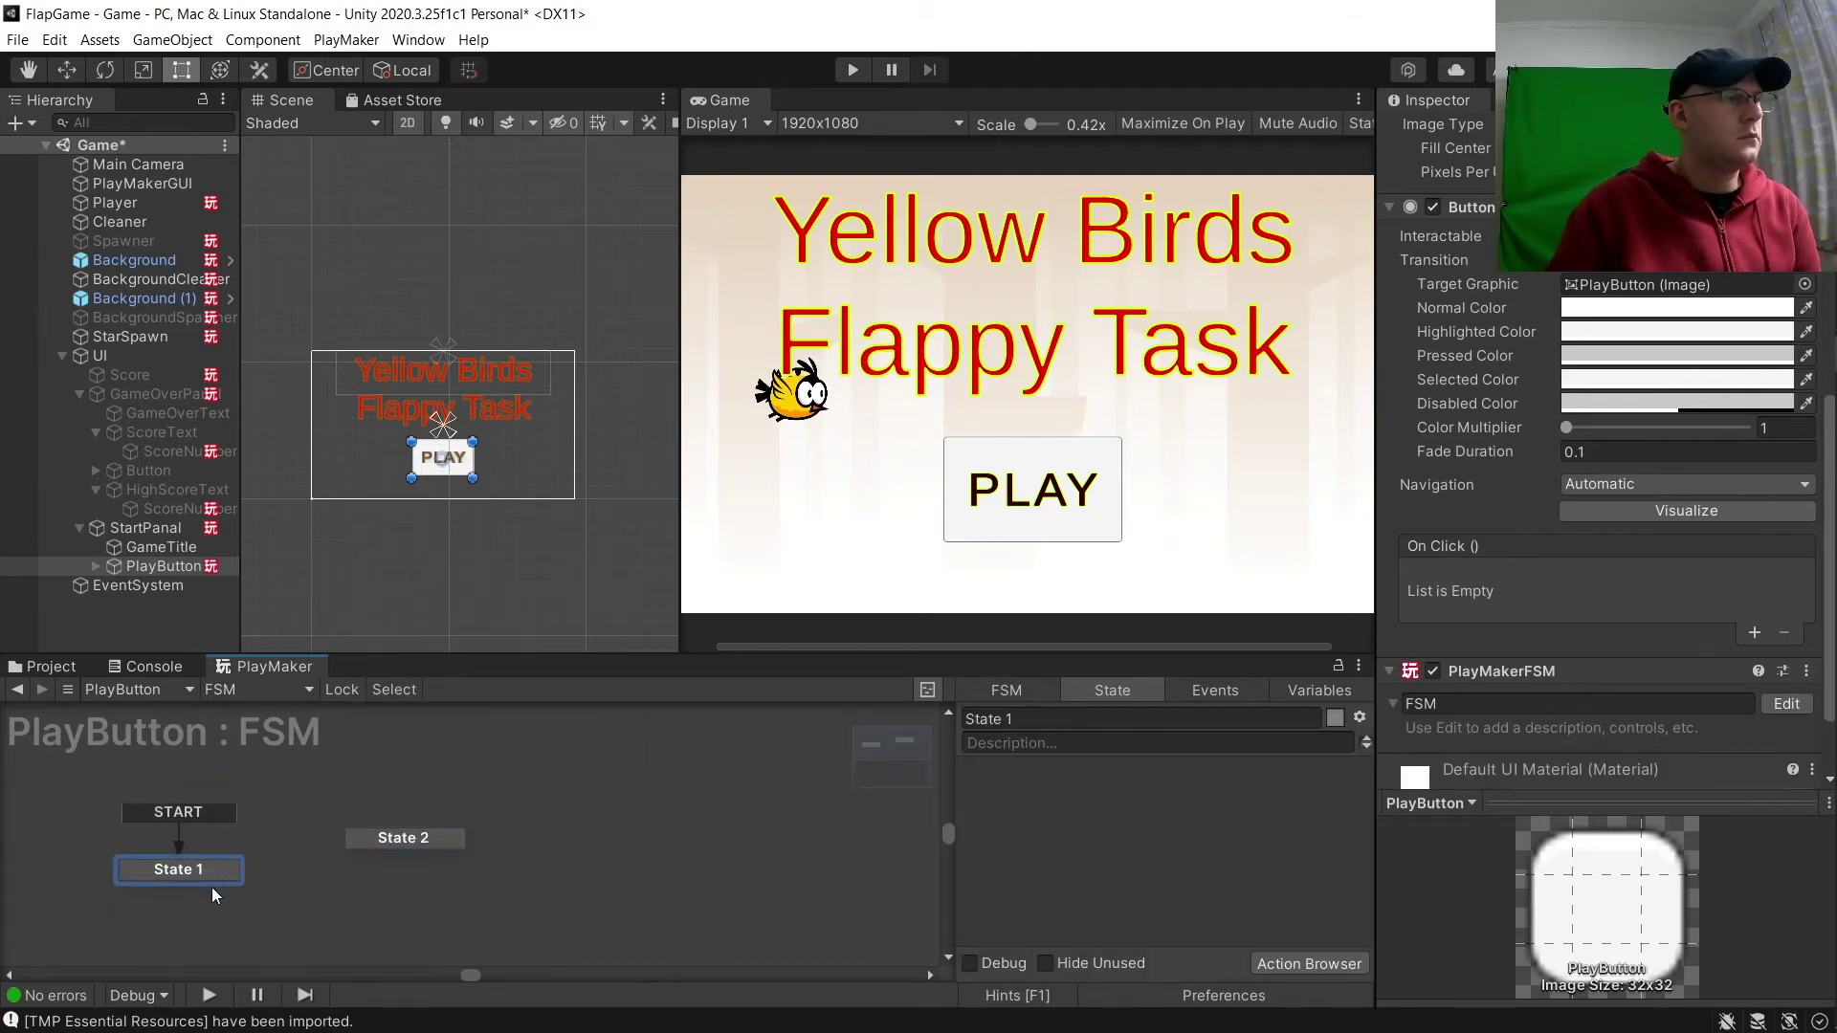
# Give State 1 a FINISHED transition and link it to State 2.
pyautogui.rightClick(215, 869)
pyautogui.click(545, 673)
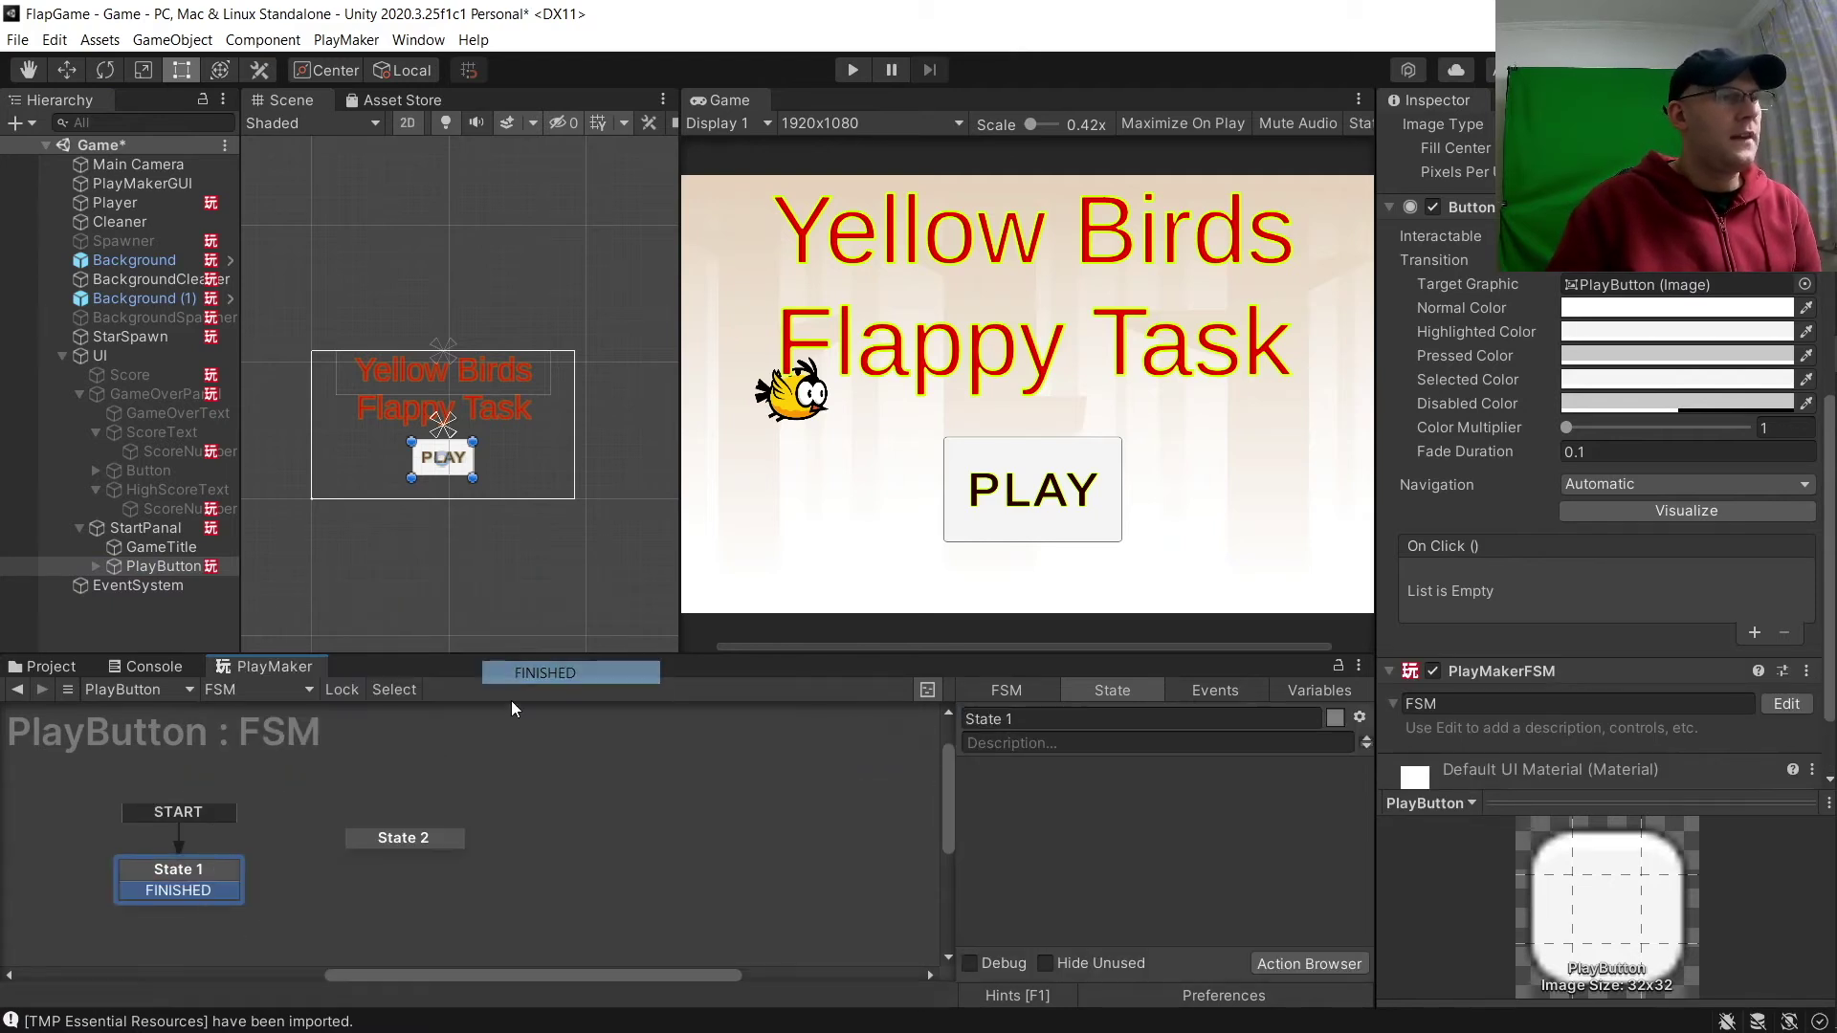
pyautogui.moveTo(244, 886); pyautogui.dragTo(389, 847)
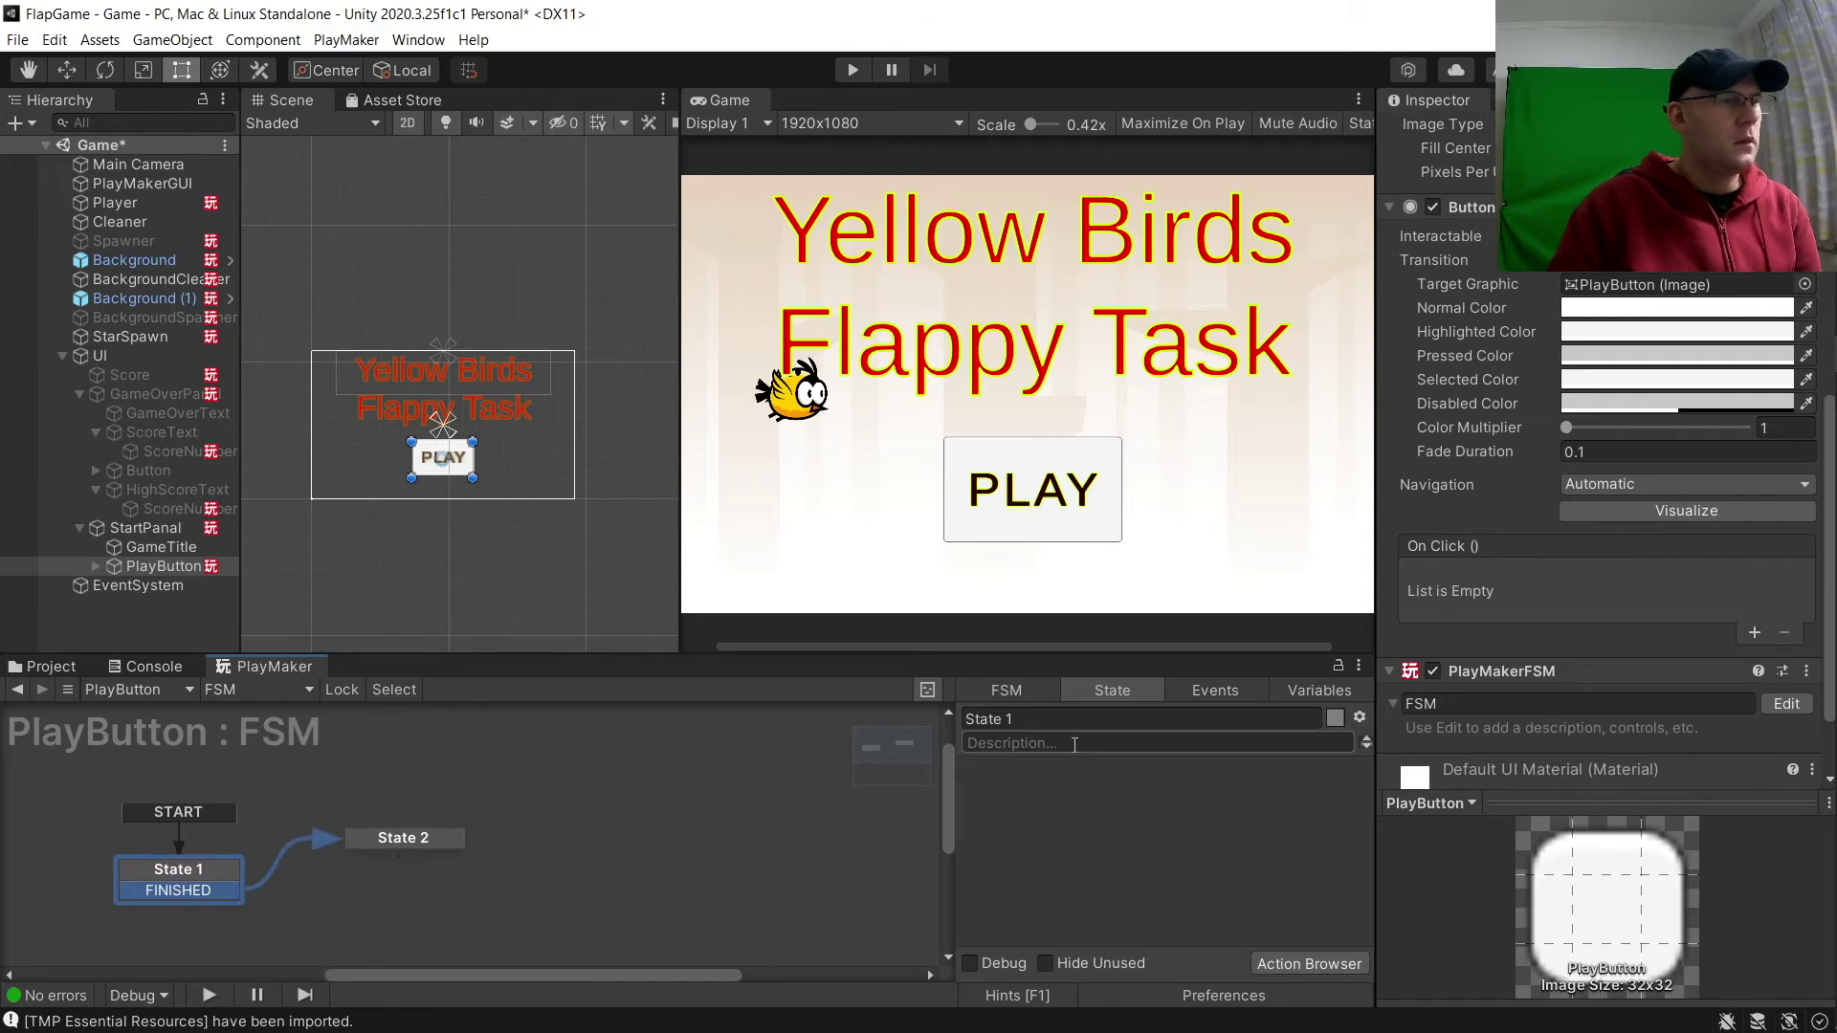
# Rename State 1 as OnClick and State 2 as StartGame in the PlayButton FSM.
pyautogui.write('OnClick')
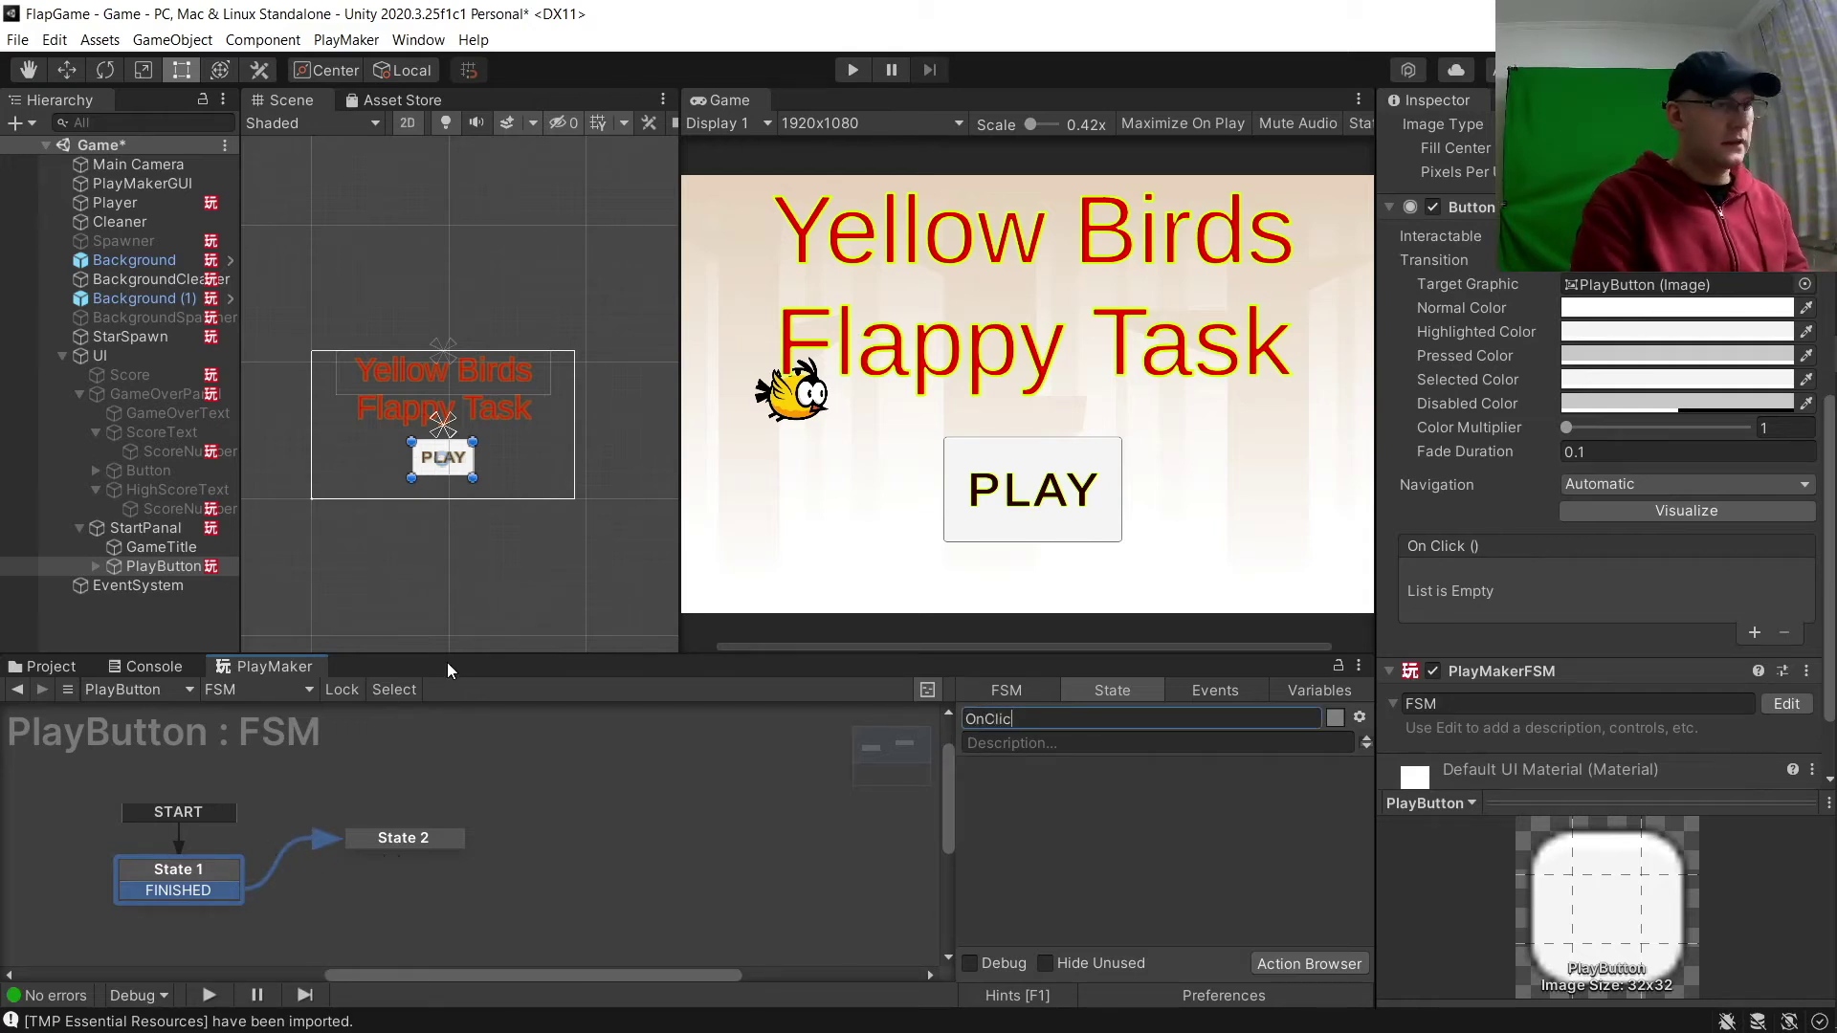
pyautogui.click(417, 844)
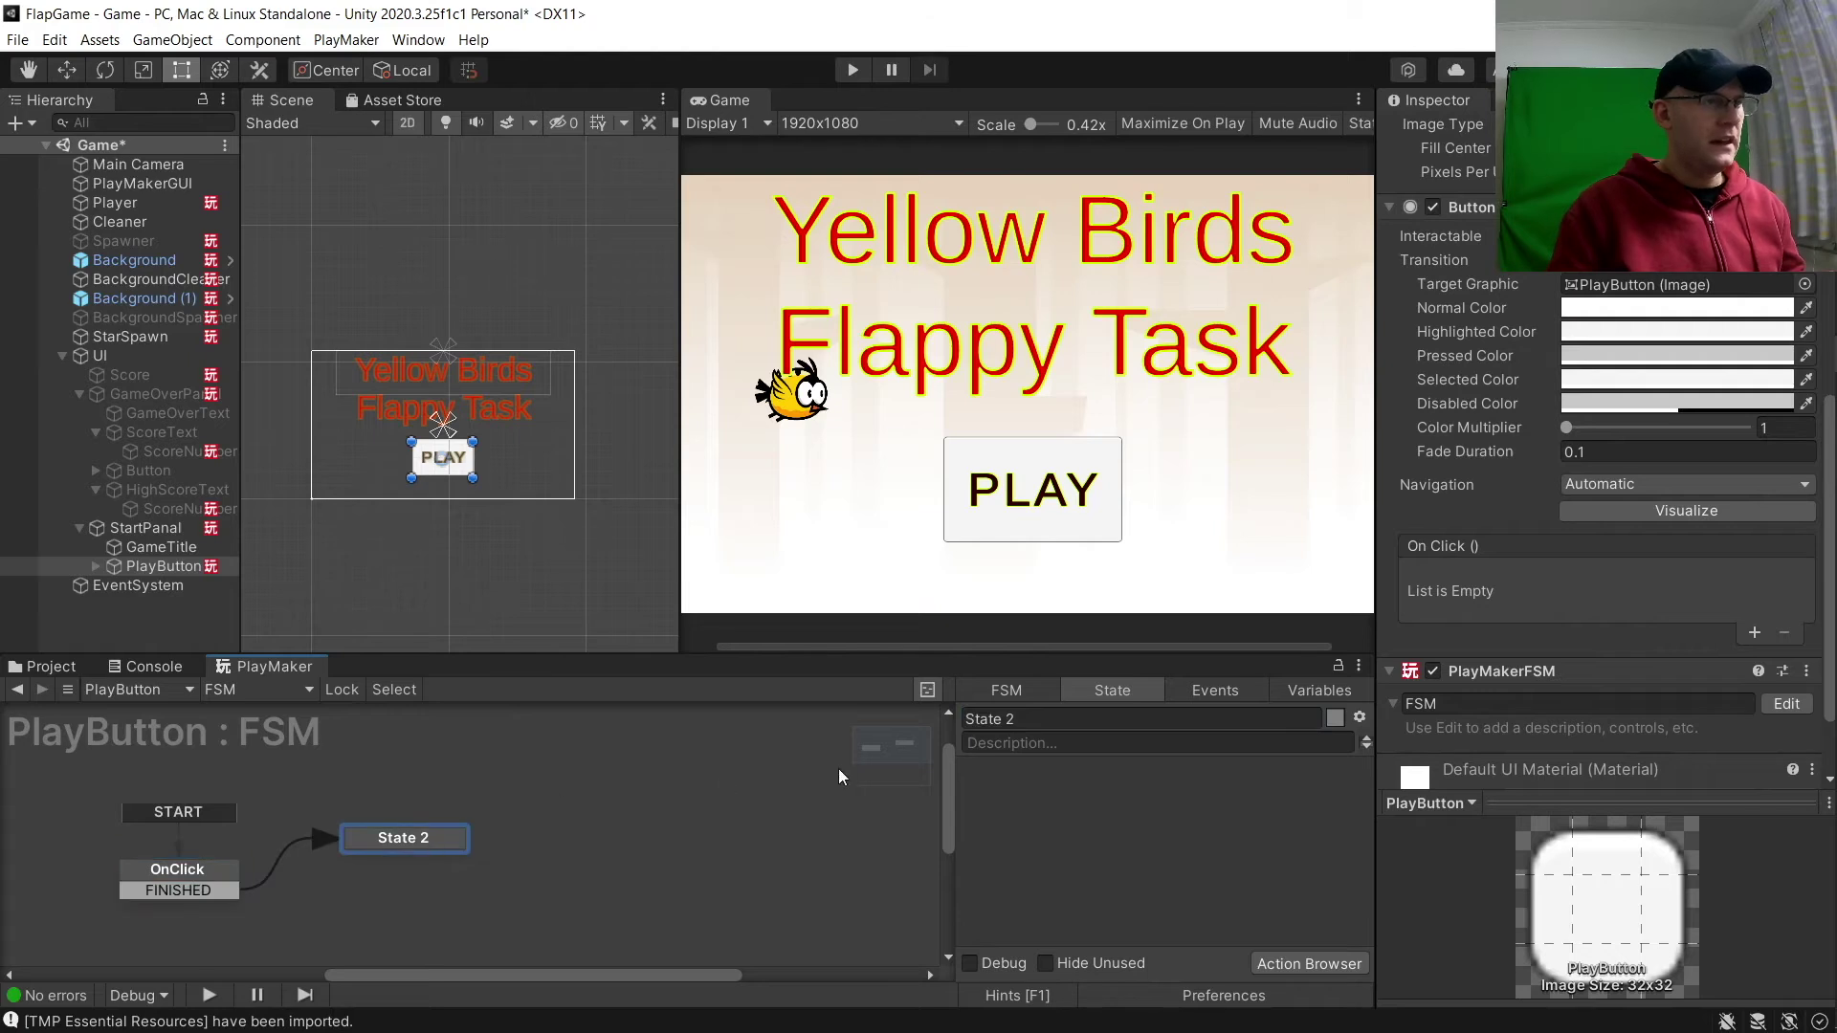
pyautogui.click(1050, 718)
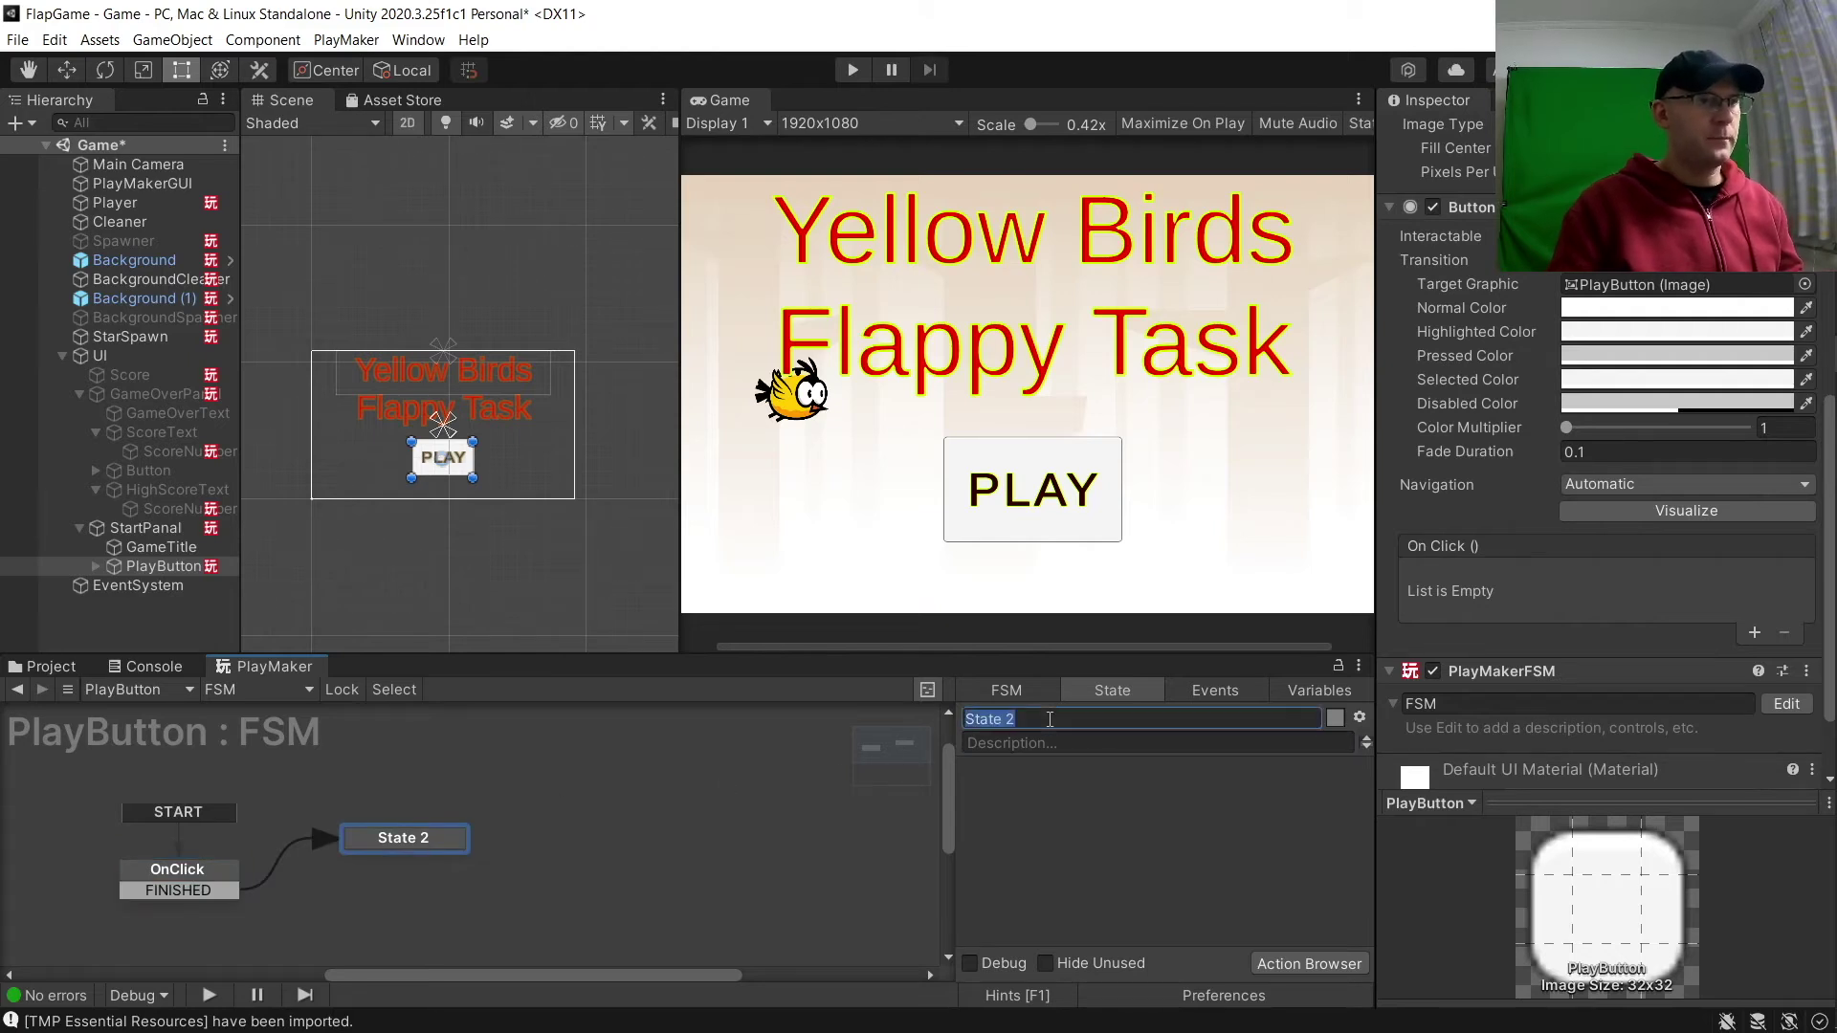
pyautogui.write('StartG')
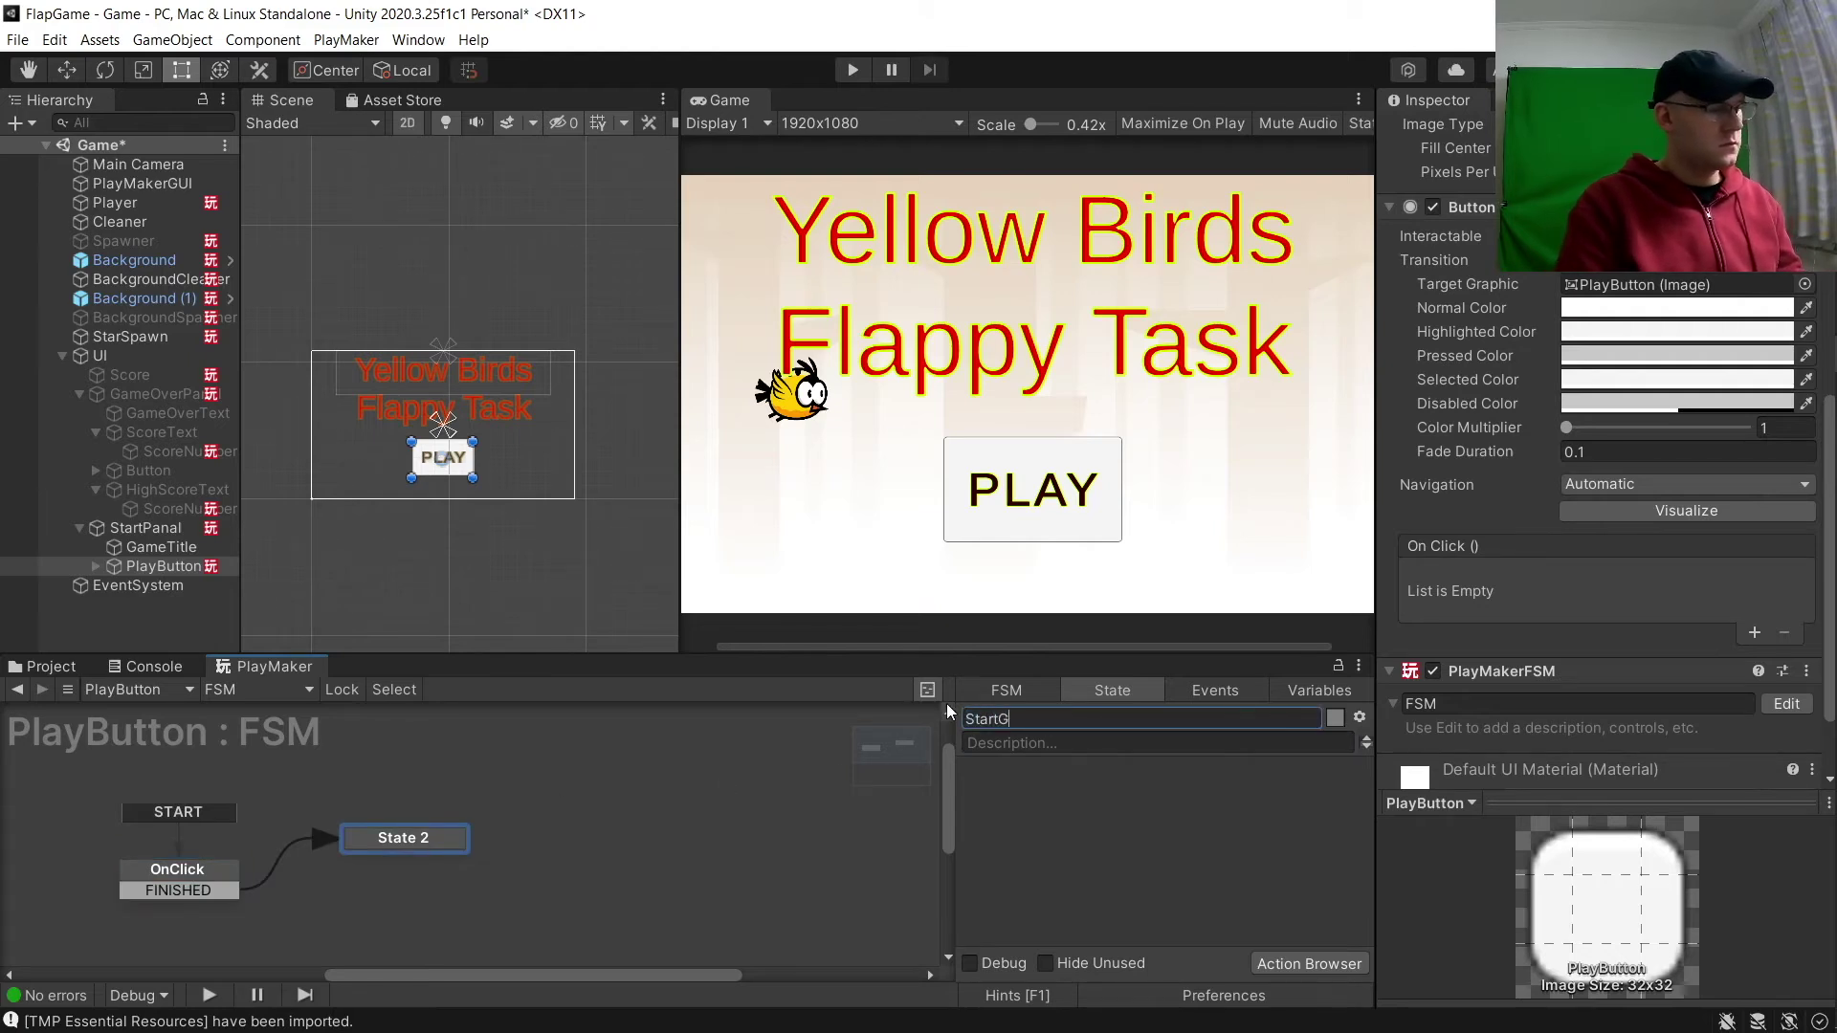
pyautogui.write('ame')
pyautogui.press('Return')
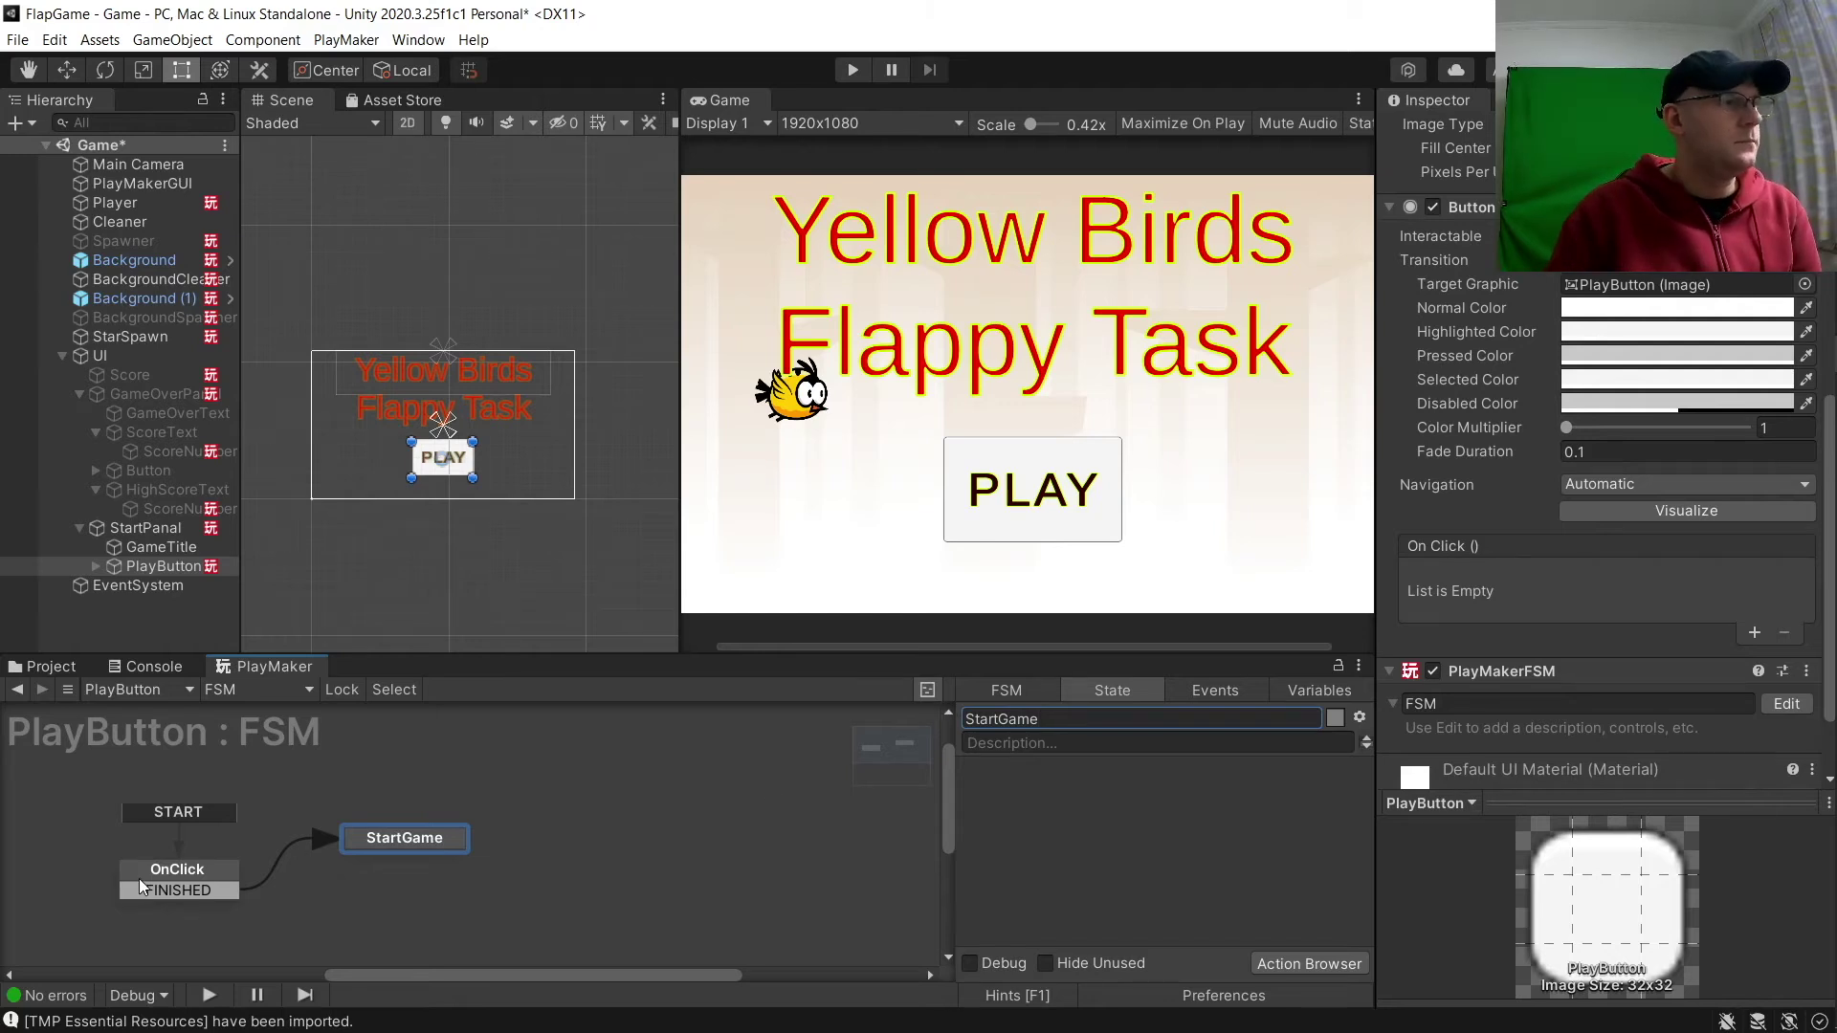
# Add the UI On Pointer Click Event action to the OnClick state.
pyautogui.click(166, 873)
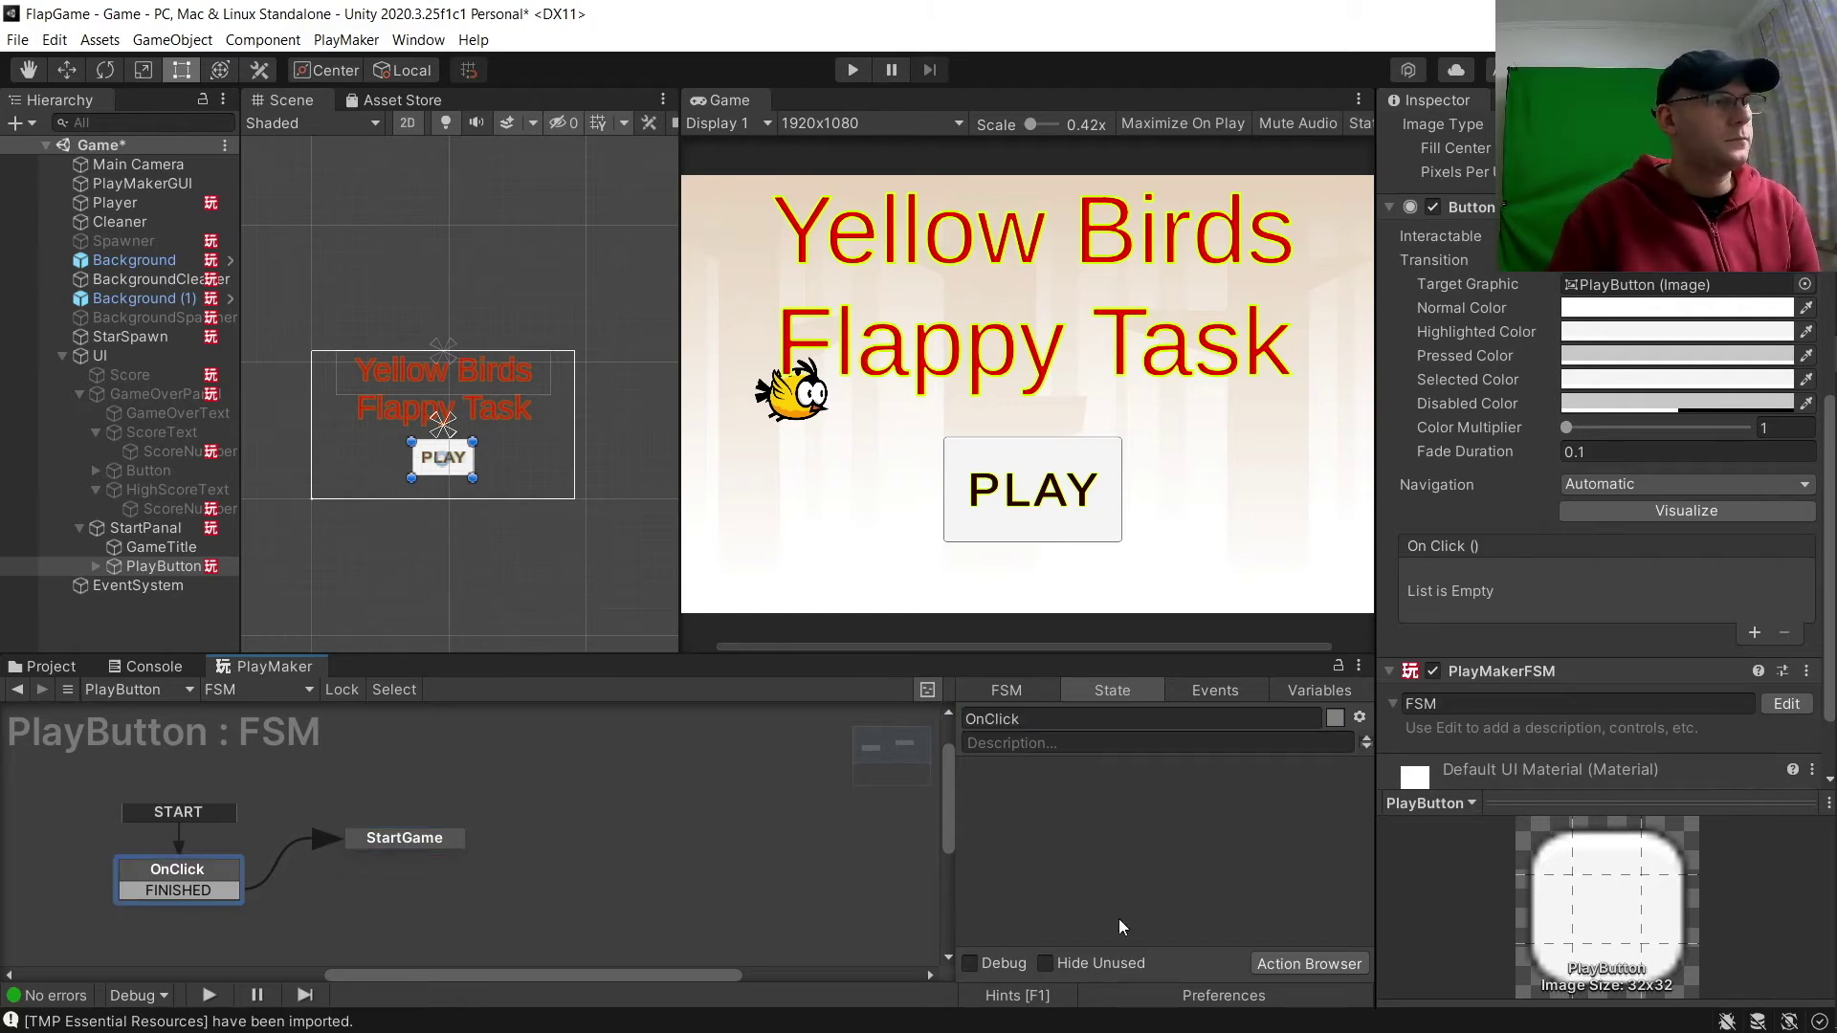
pyautogui.click(1323, 961)
pyautogui.write('U')
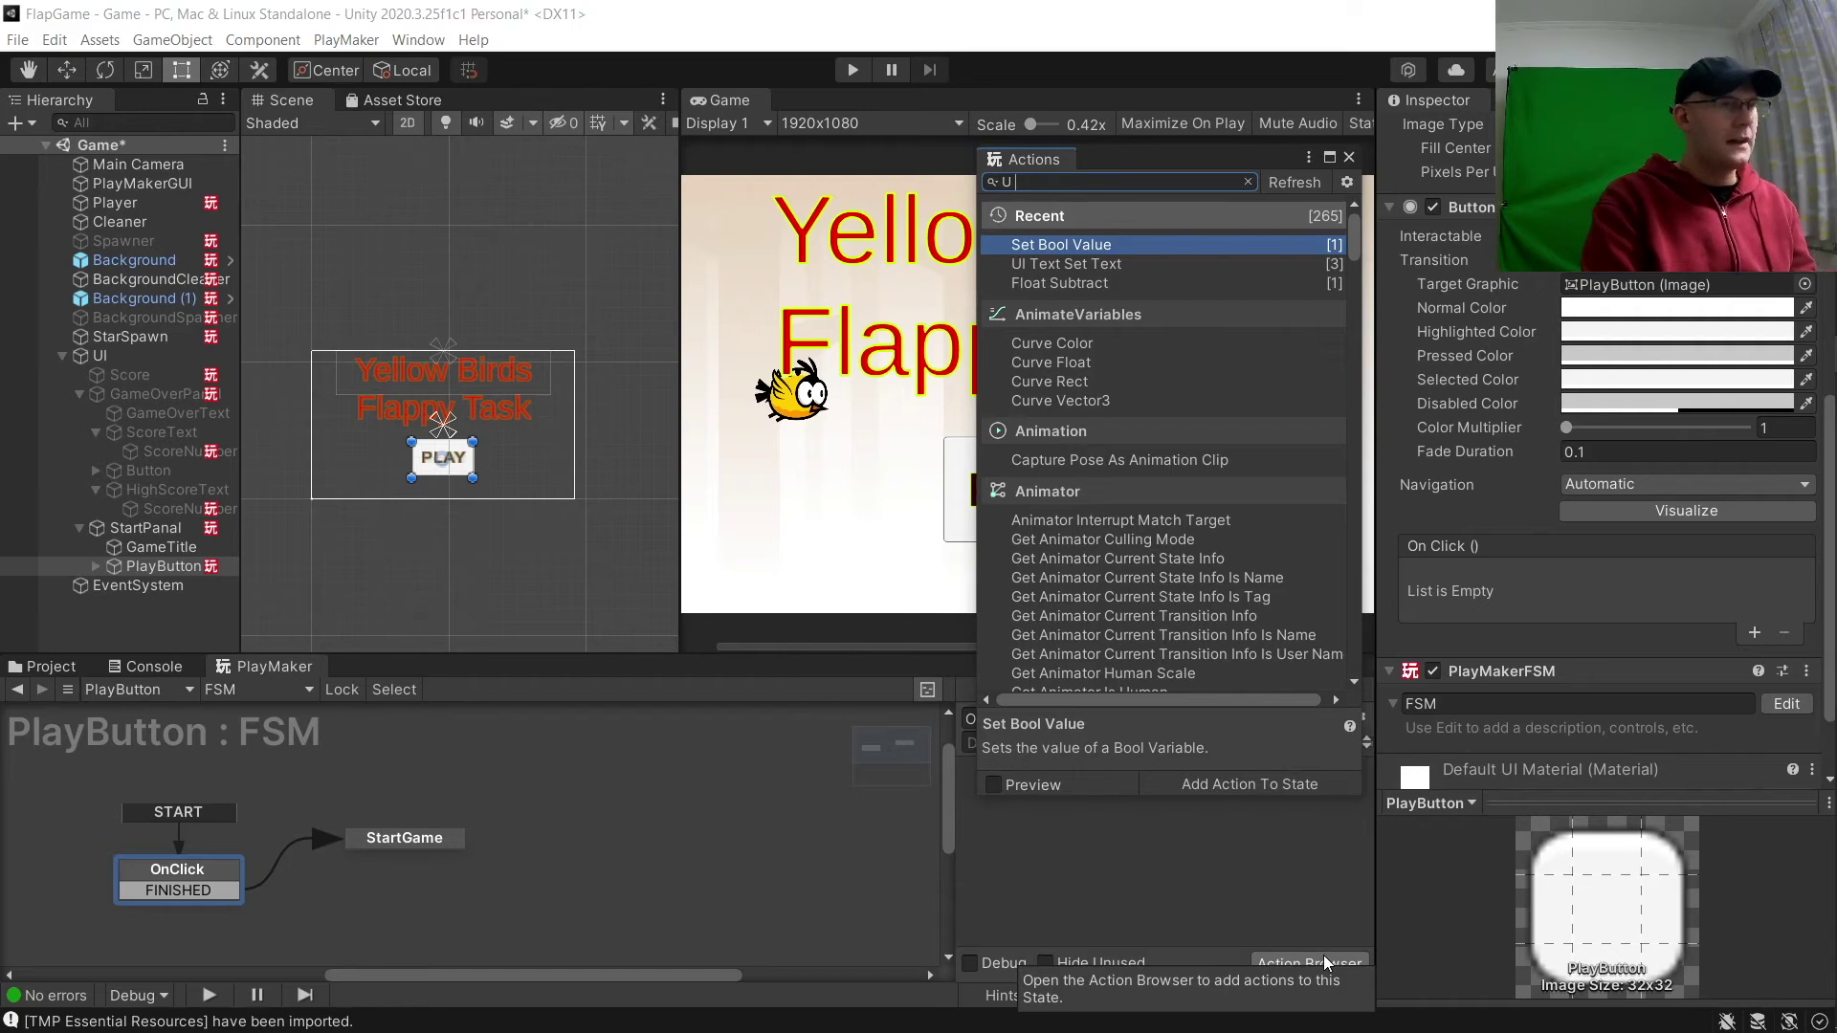
pyautogui.write('i on point')
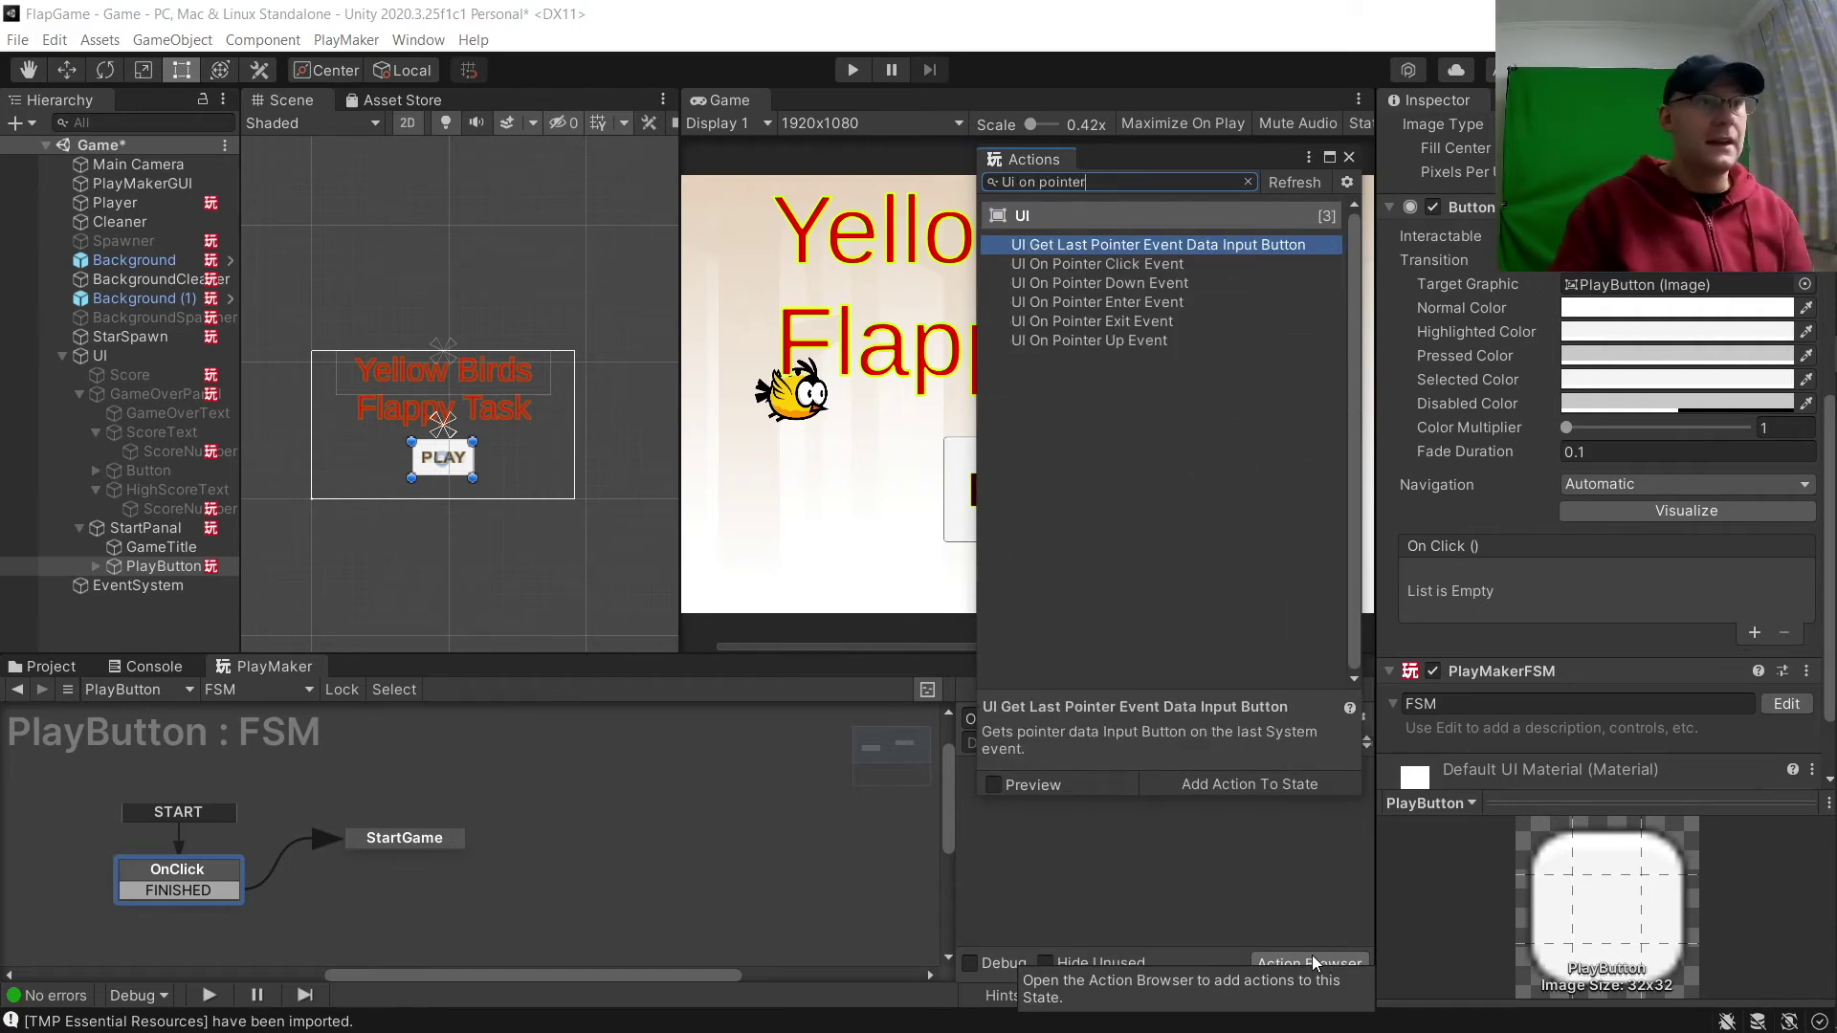
pyautogui.write('er')
pyautogui.press('Down')
pyautogui.press('Return')
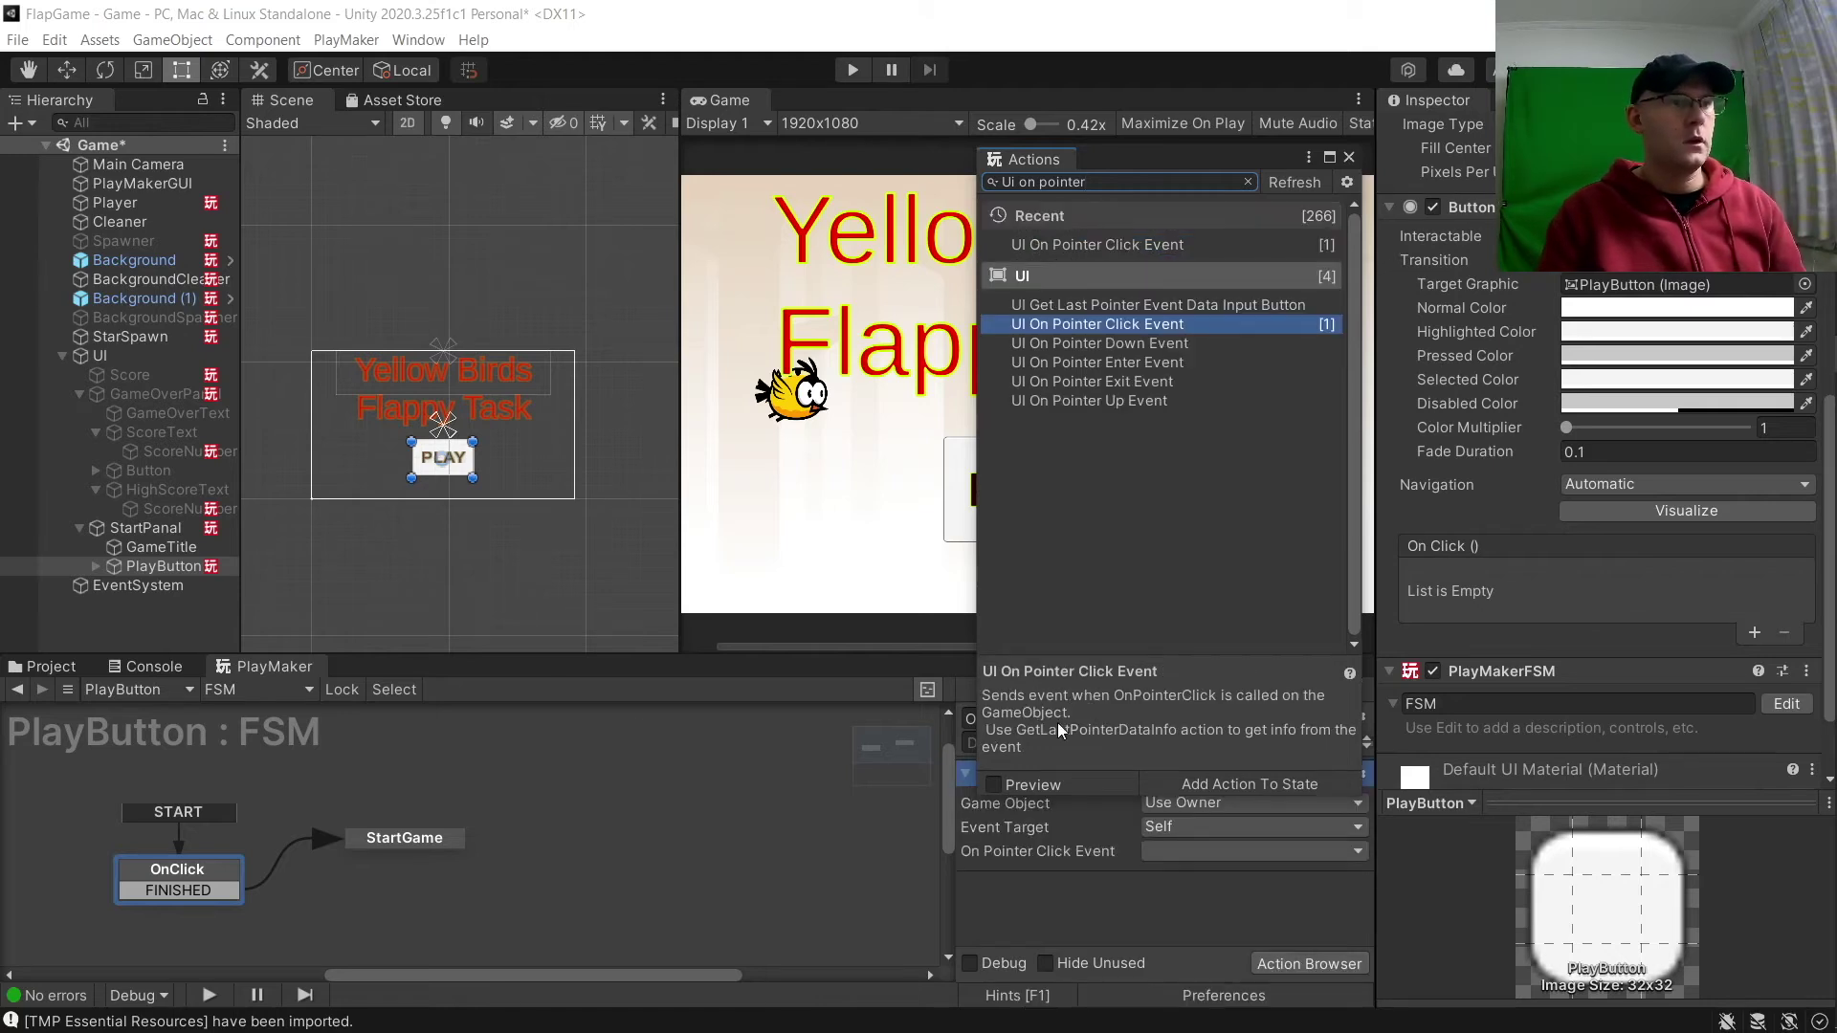
# Add a Set Float Value action to the StartGame state.
pyautogui.click(394, 841)
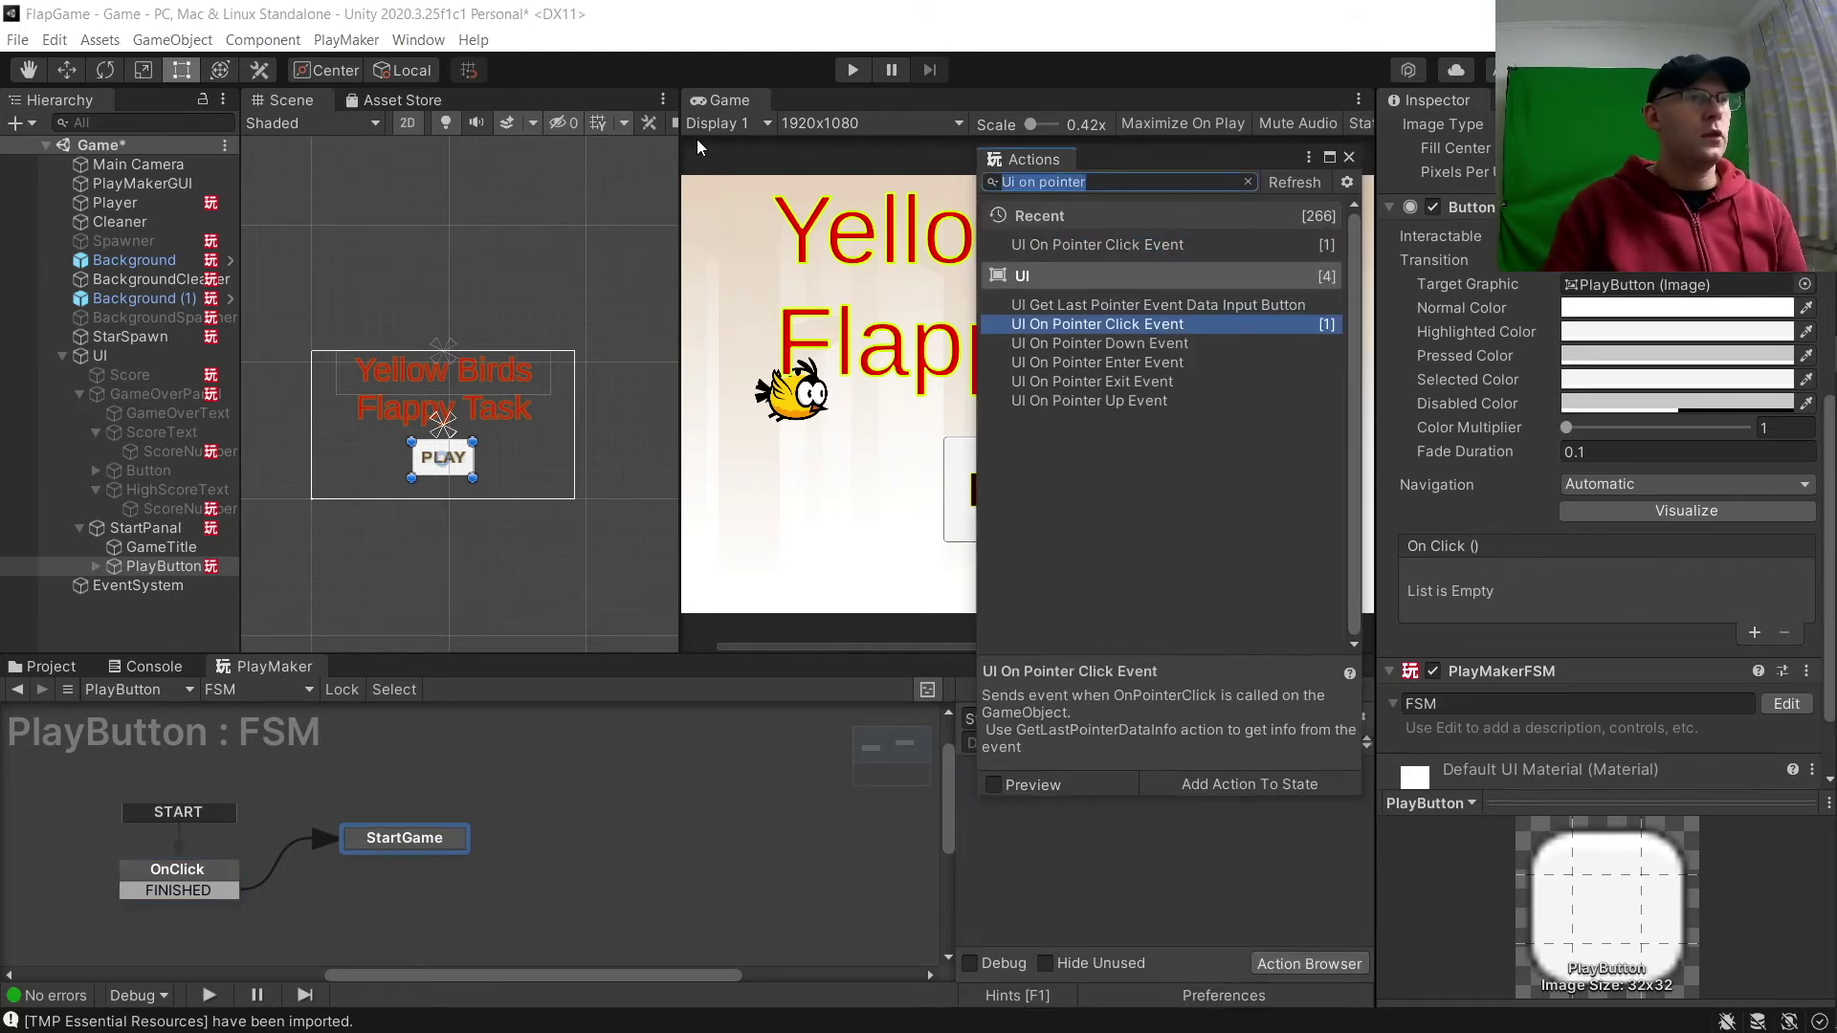
pyautogui.write('Set float ')
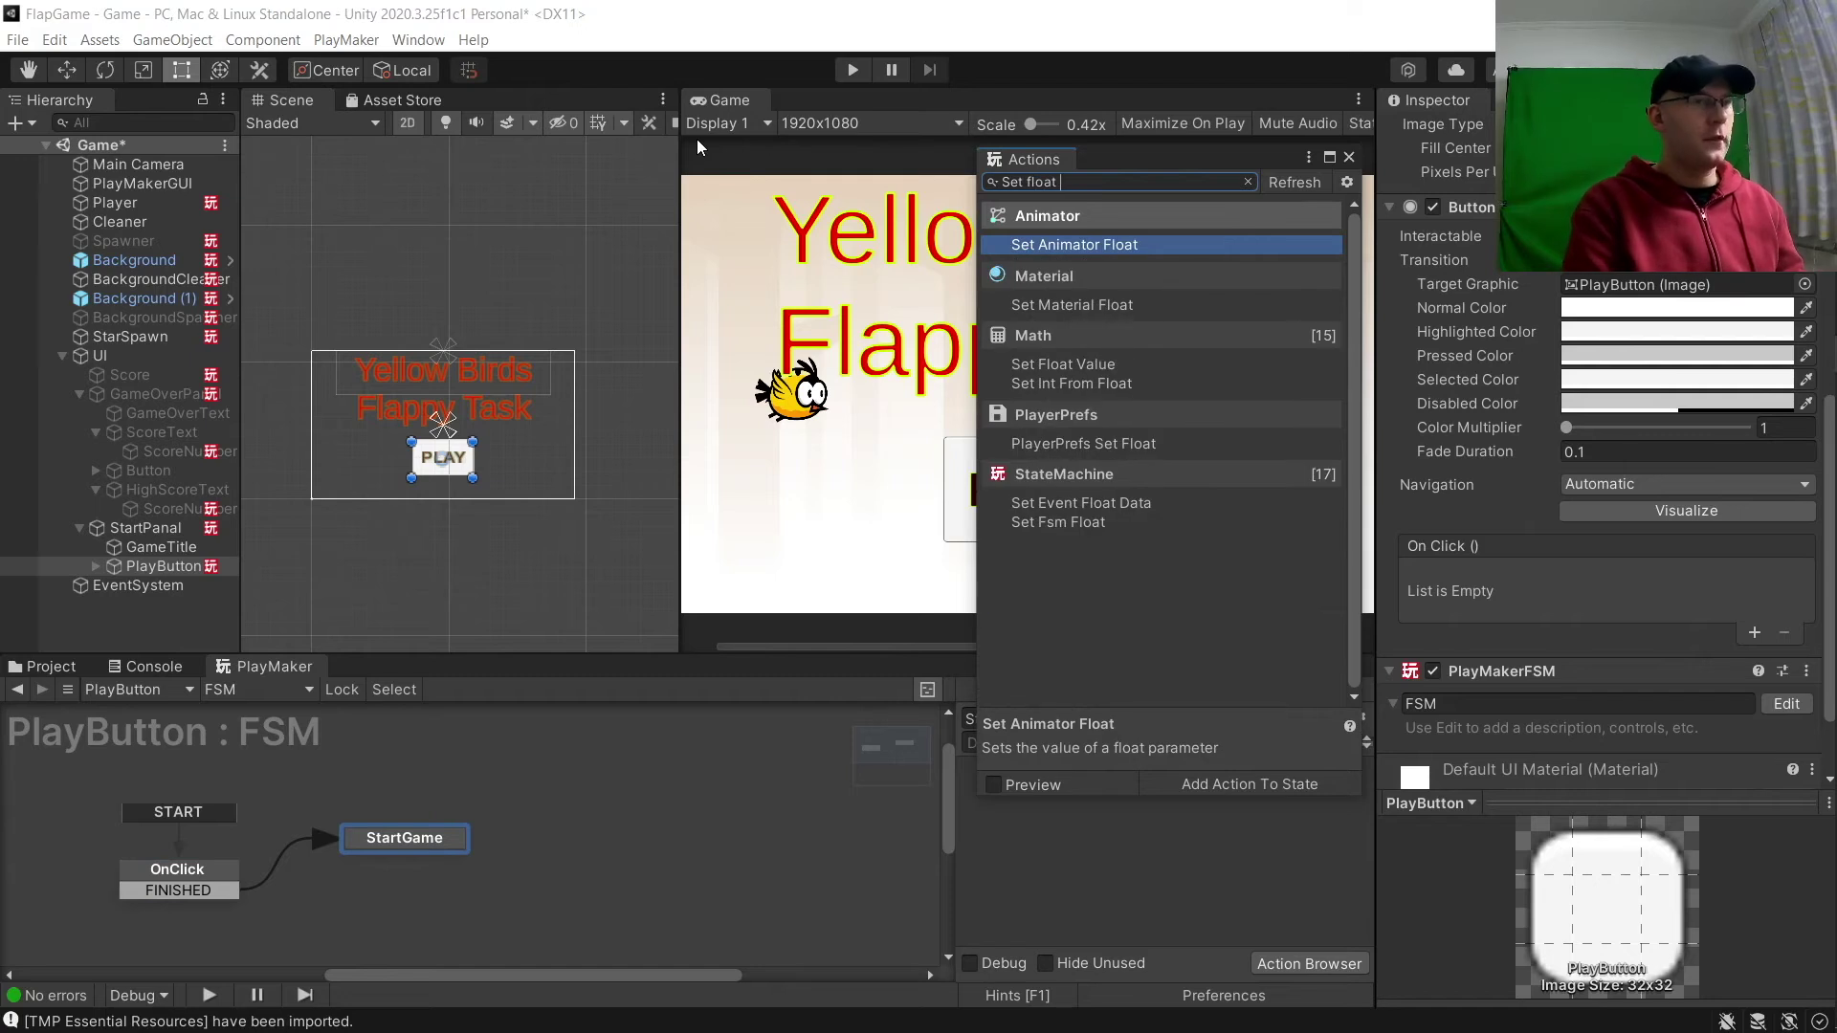
pyautogui.write('val')
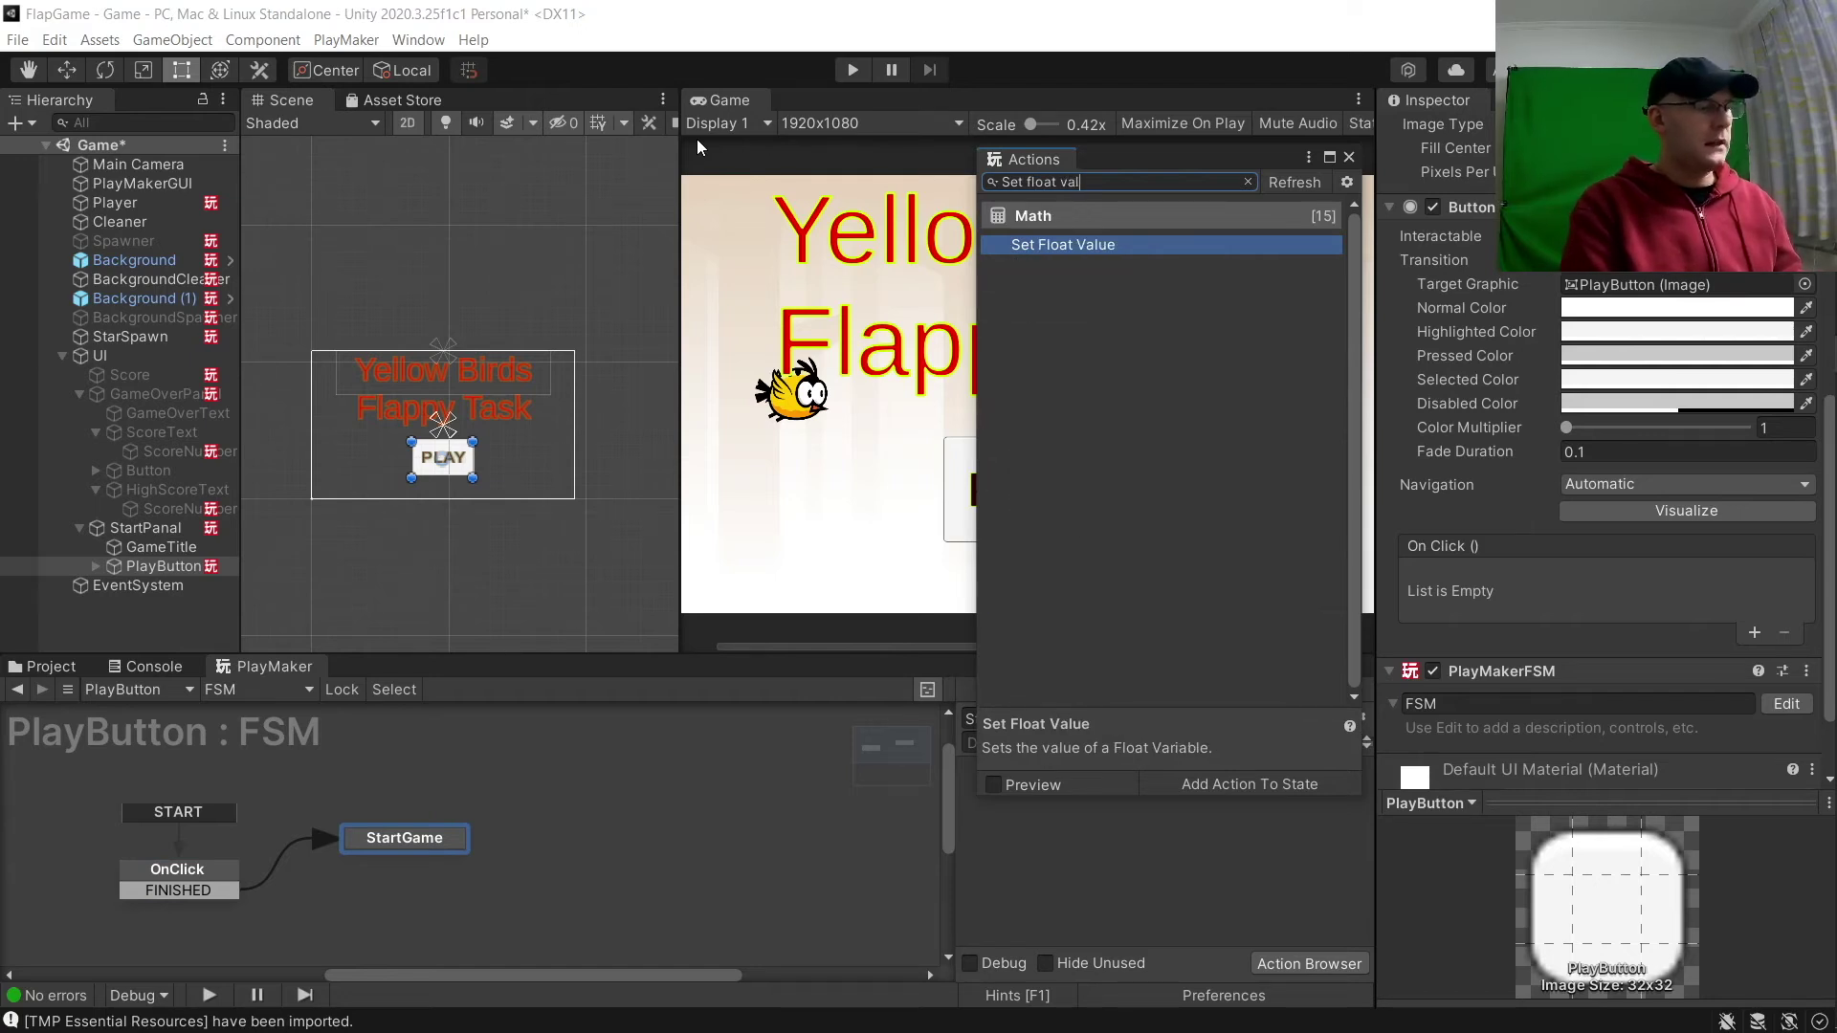
pyautogui.write('ue')
pyautogui.press('Return')
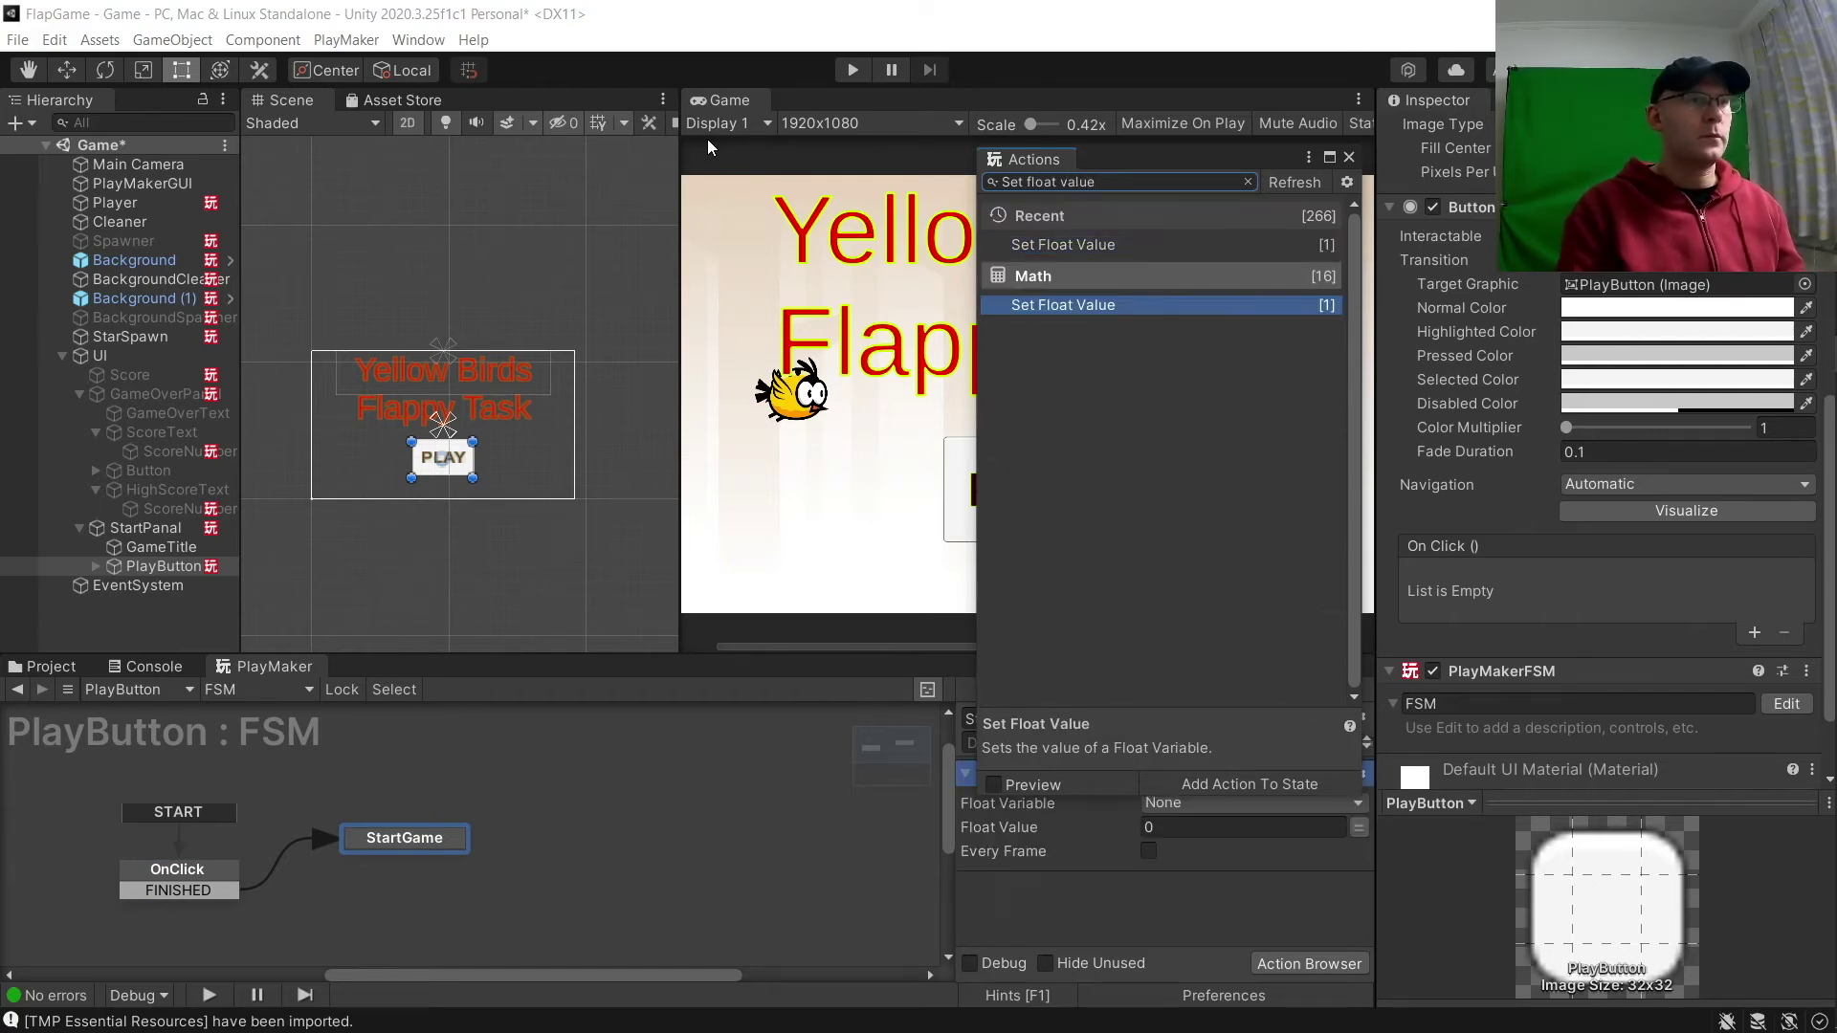
# Add a Set Bool Value action to the StartGame state.
pyautogui.press('BackSpace')
pyautogui.press('BackSpace')
pyautogui.press('BackSpace')
pyautogui.press('BackSpace')
pyautogui.press('BackSpace')
pyautogui.press('BackSpace')
pyautogui.press('BackSpace')
pyautogui.press('BackSpace')
pyautogui.press('BackSpace')
pyautogui.press('BackSpace')
pyautogui.press('BackSpace')
pyautogui.press('BackSpace')
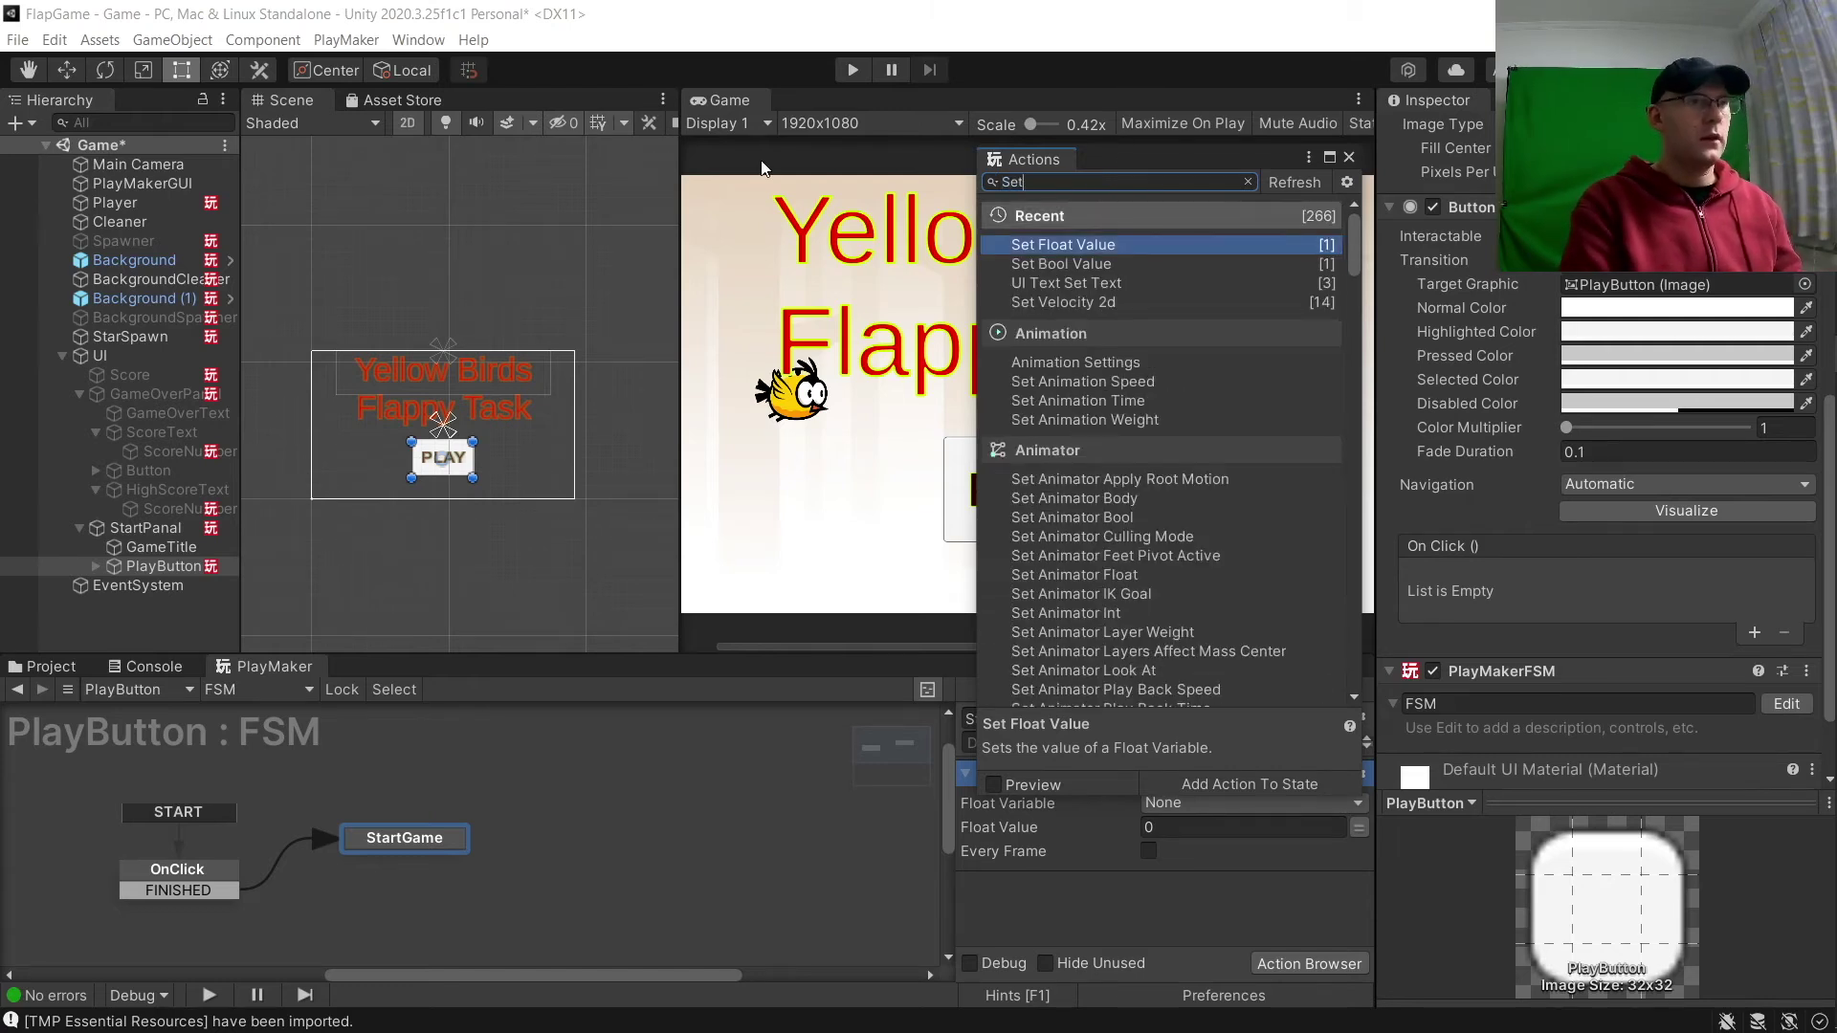
pyautogui.press('BackSpace')
pyautogui.press('BackSpace')
pyautogui.press('BackSpace')
pyautogui.write('set bool valu')
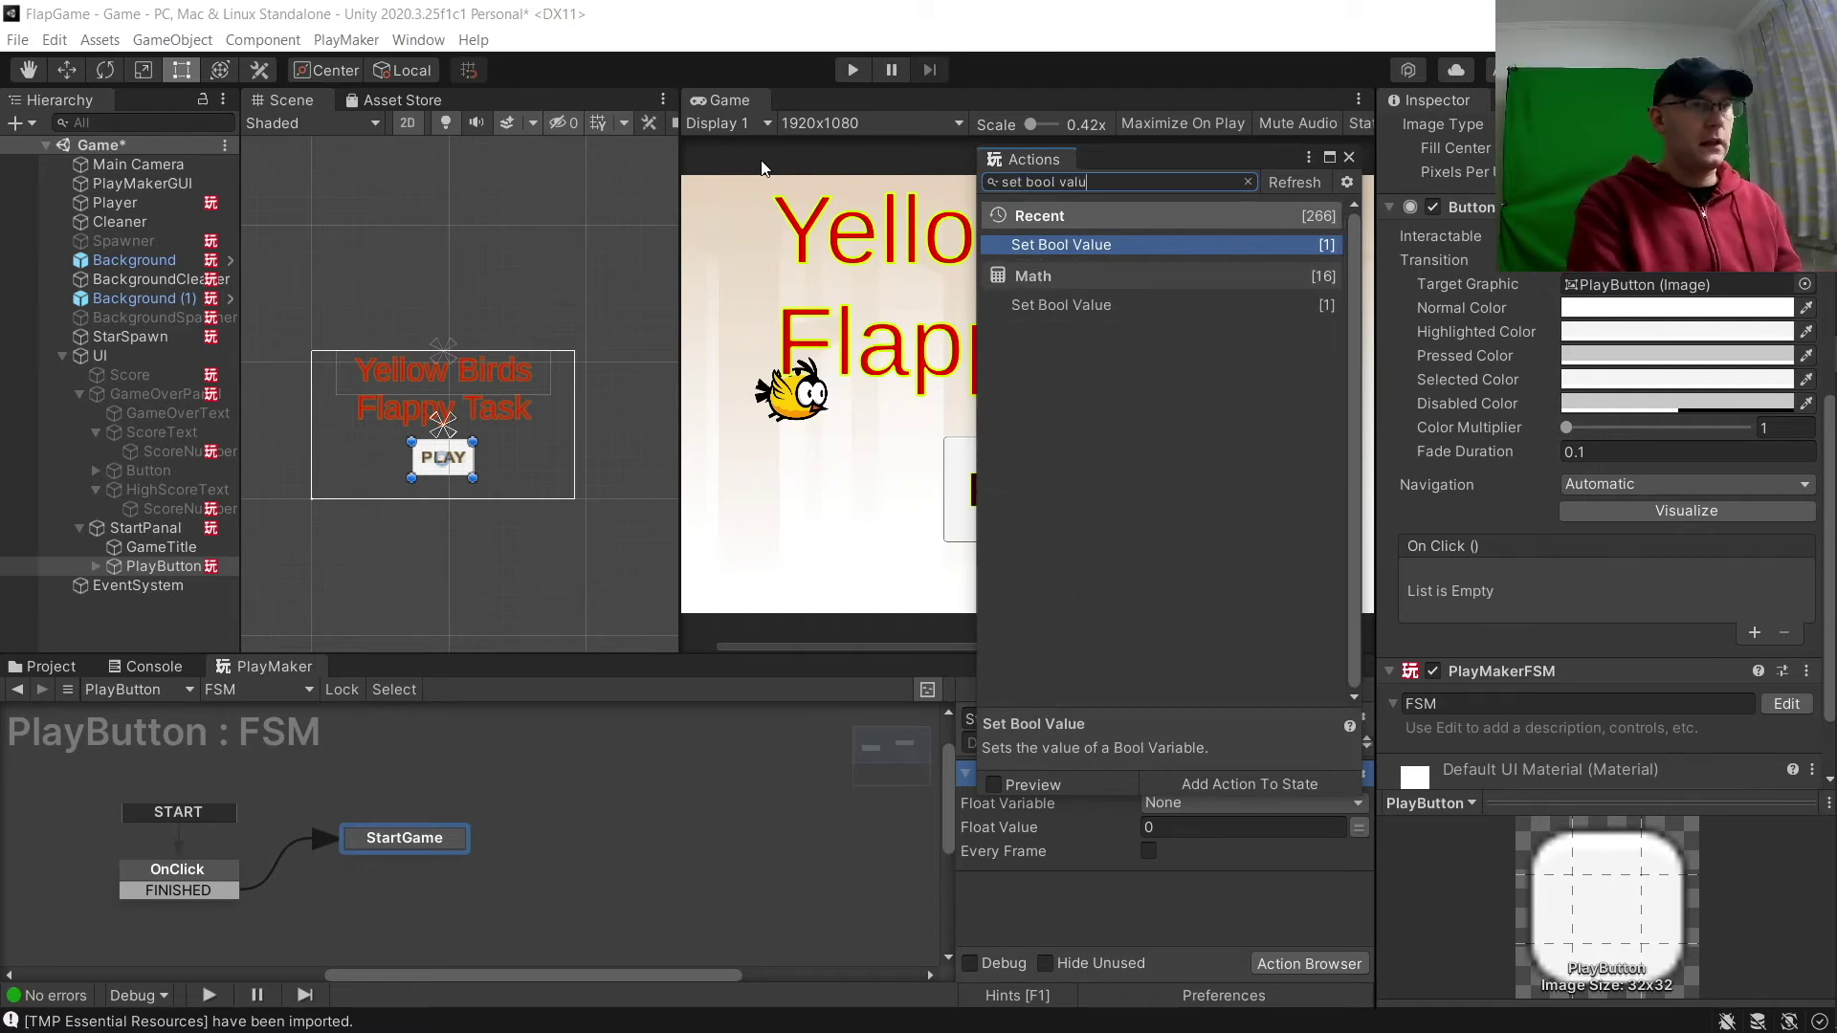
pyautogui.press('Return')
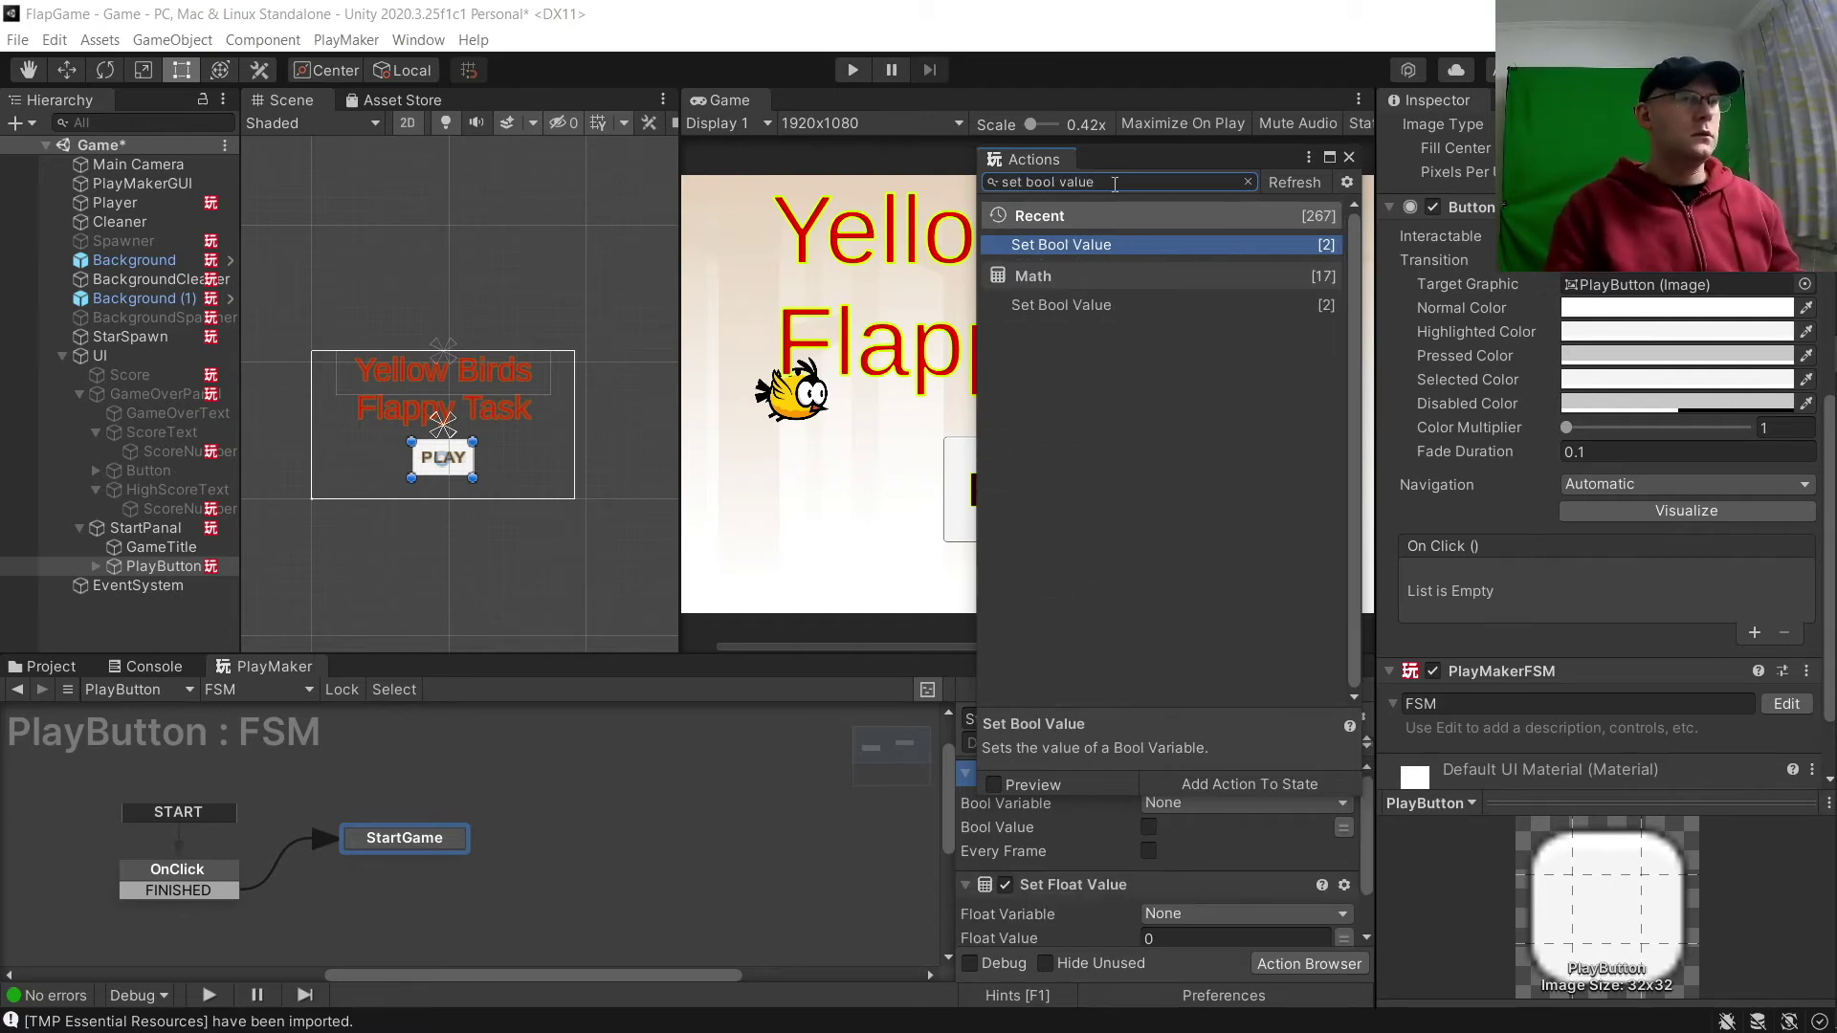
# Add a Scale Time action to the StartGame state.
pyautogui.hotkey('ctrl', 'a')
pyautogui.write('ScaleTime')
pyautogui.press('Return')
# Add an Activate Game Object action to the StartGame state.
pyautogui.hotkey('ctrl', 'a')
pyautogui.write('Activate')
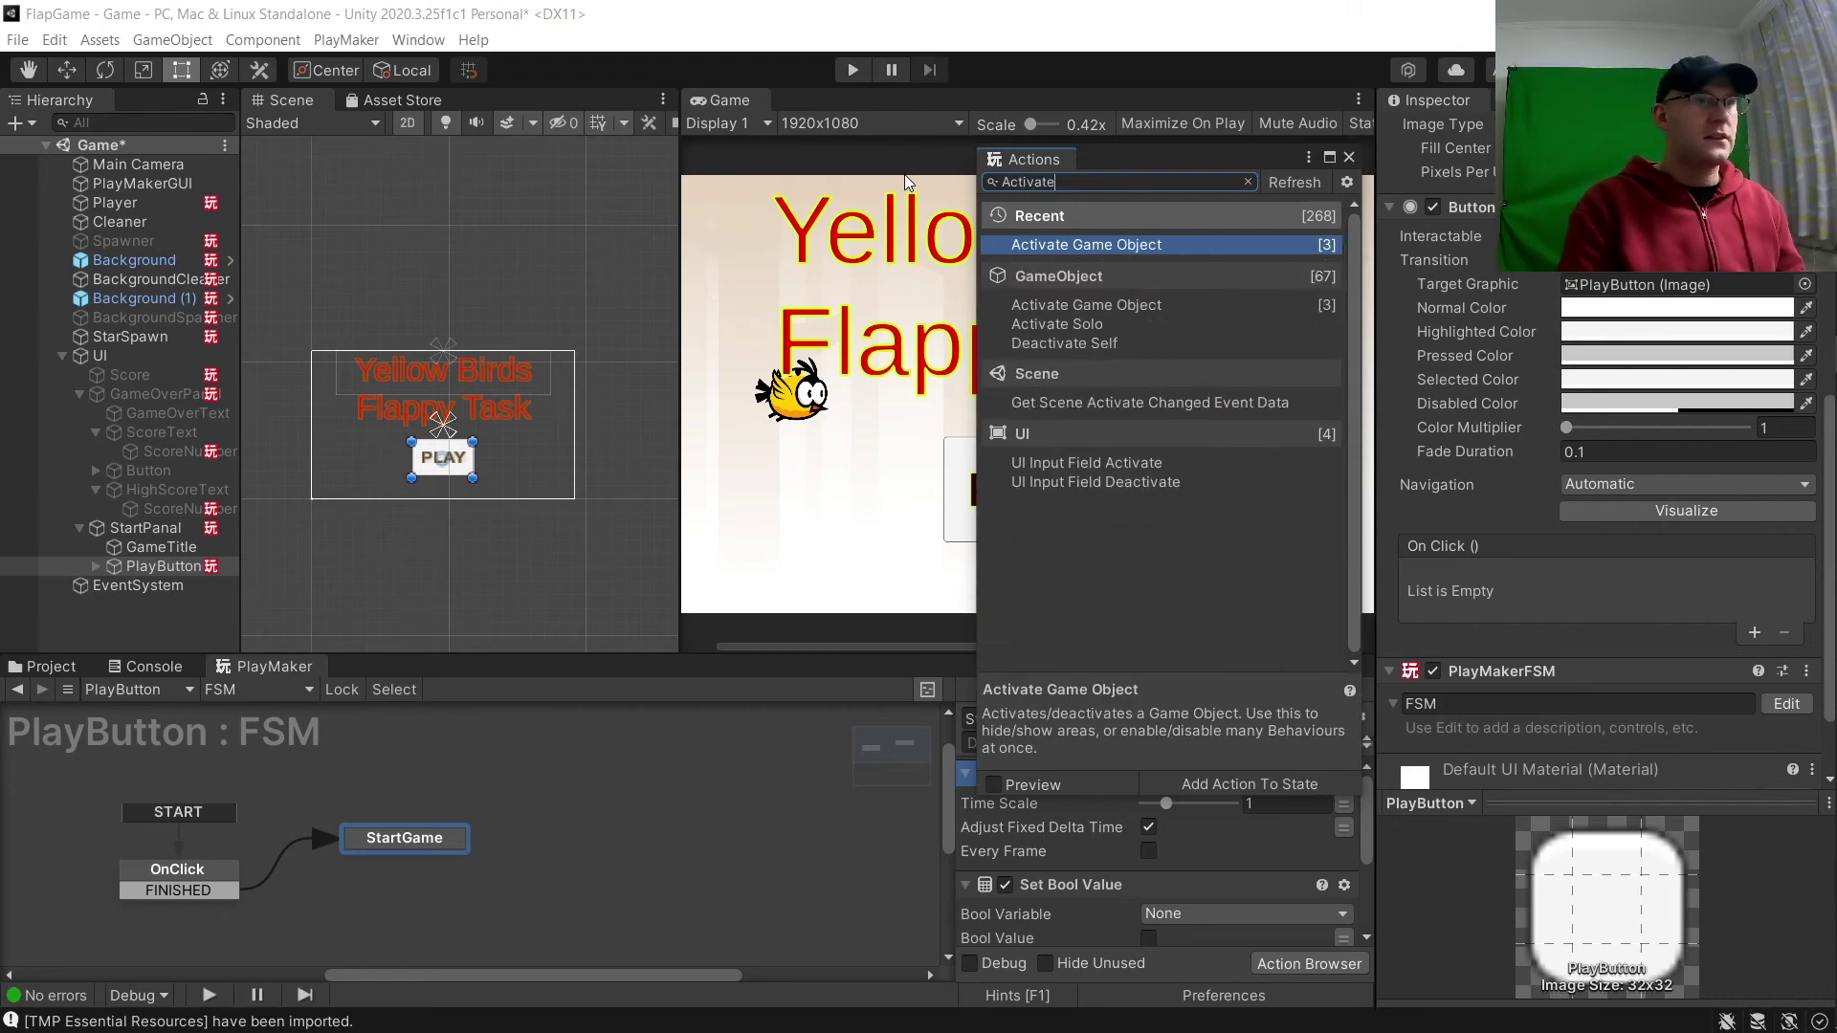
pyautogui.press('Return')
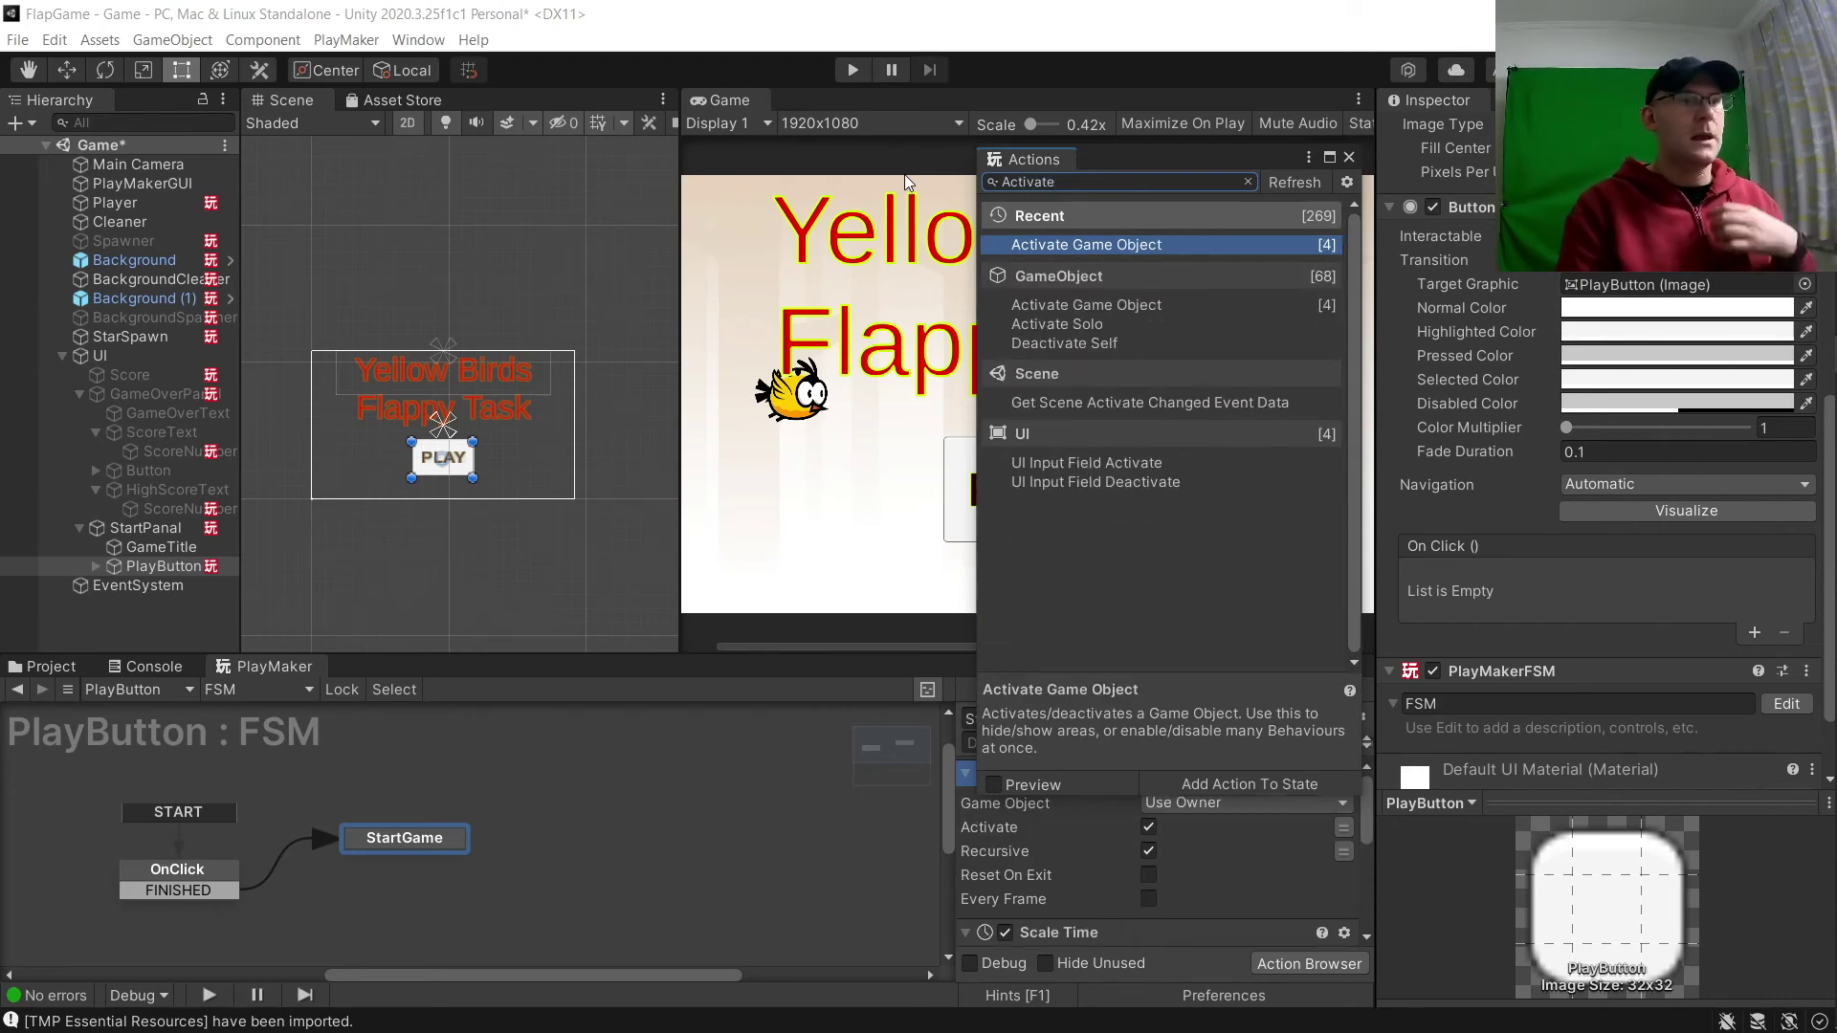
# Add a second Activate Game Object action to the StartGame state and close the action browser.
pyautogui.press('Return')
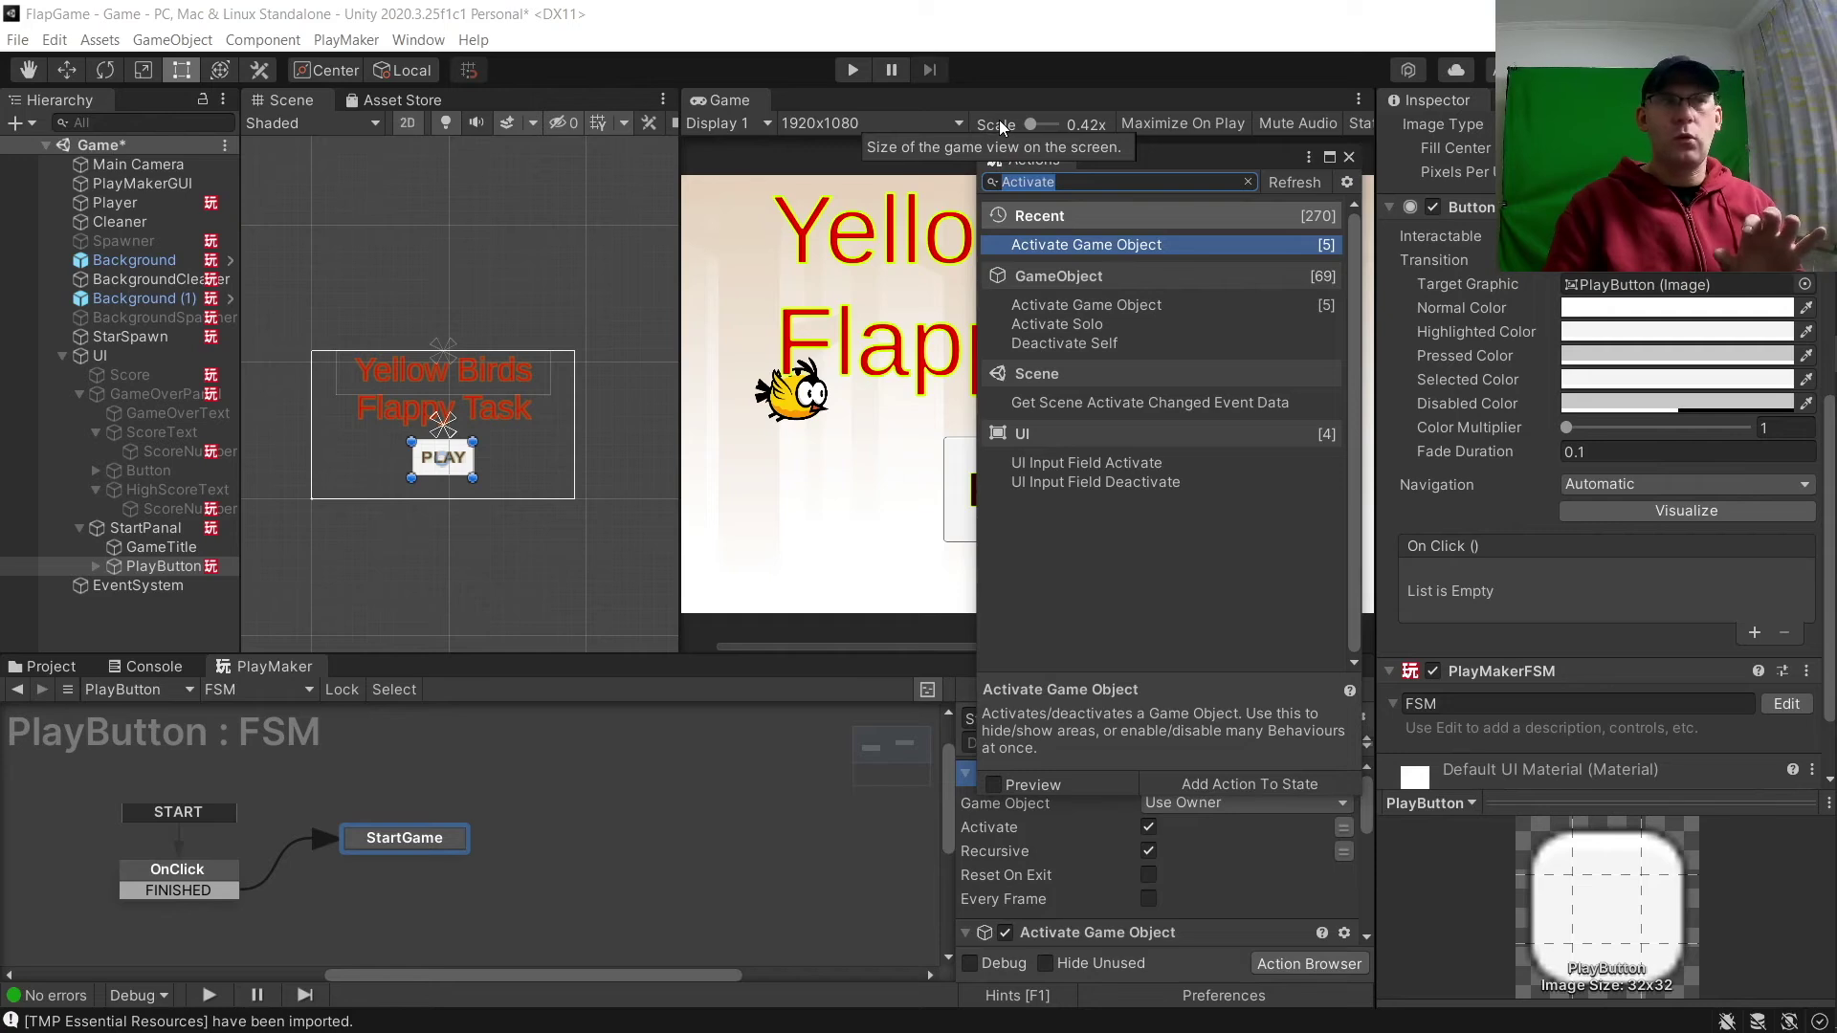
pyautogui.click(1356, 155)
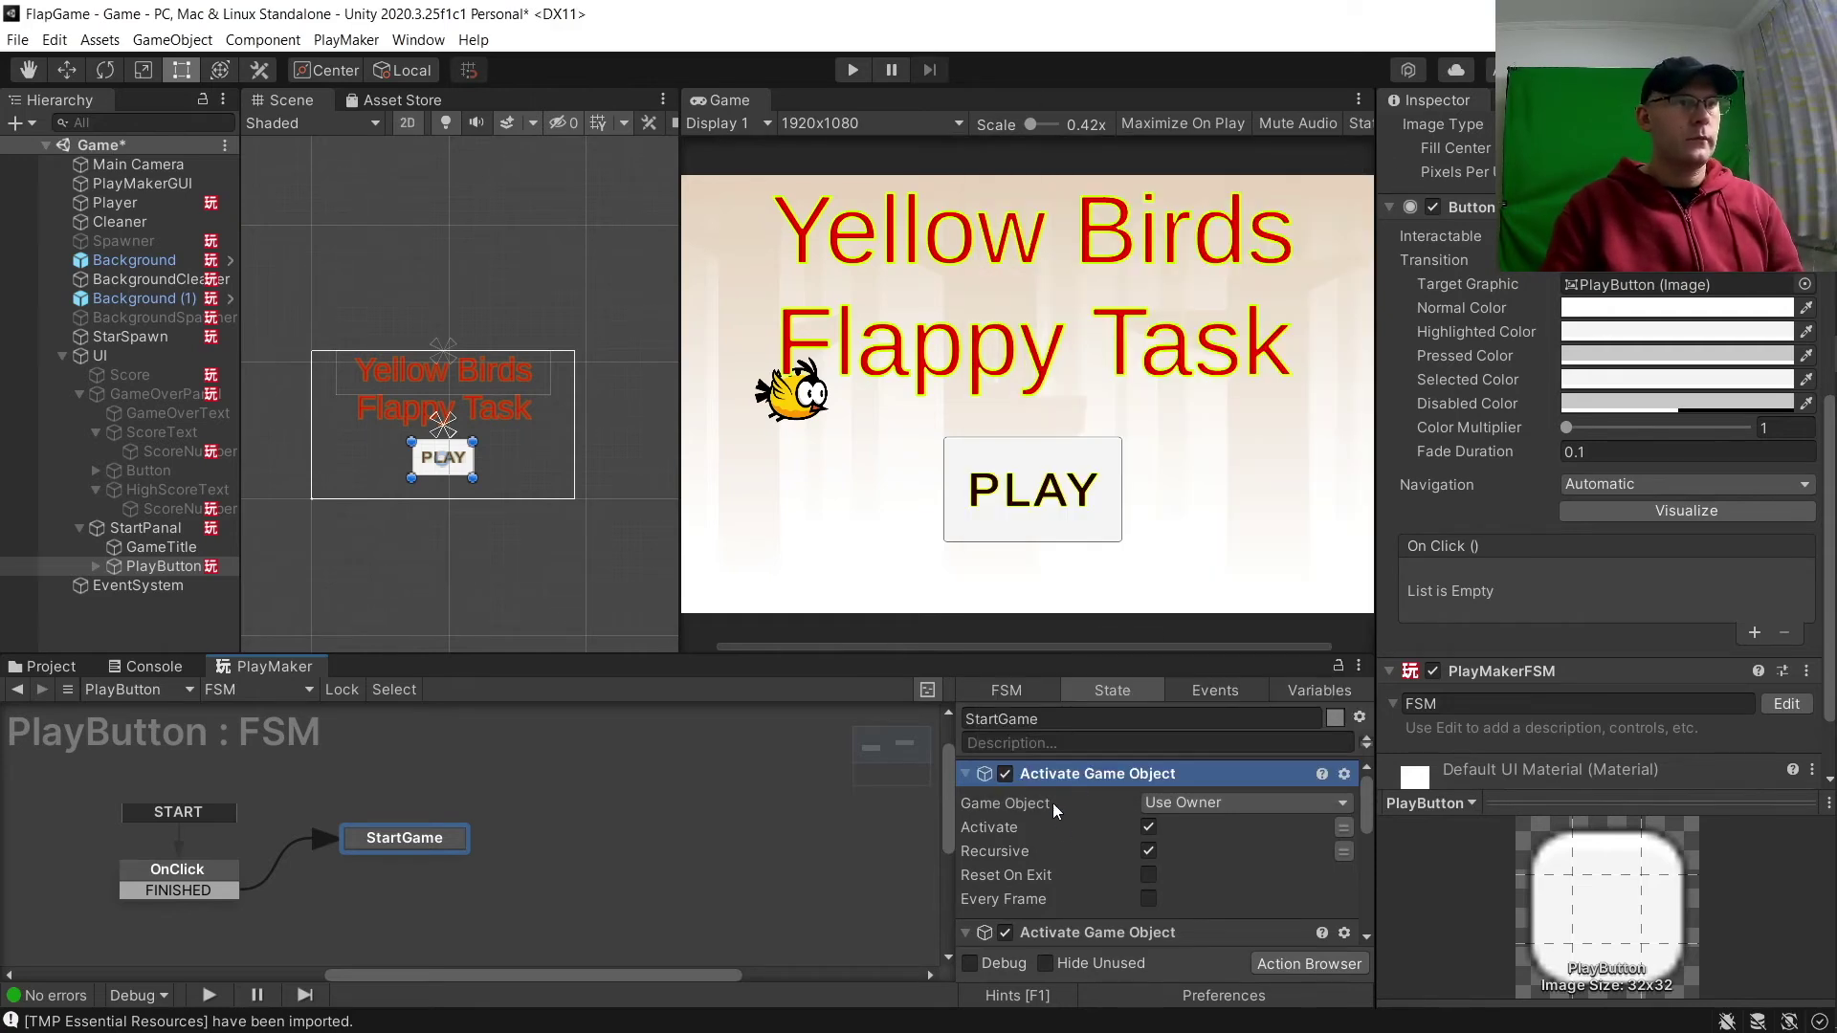
# Collapse the StartGame state's actions and move both Activate Game Object actions to the end of the list.
pyautogui.click(963, 775)
pyautogui.click(966, 801)
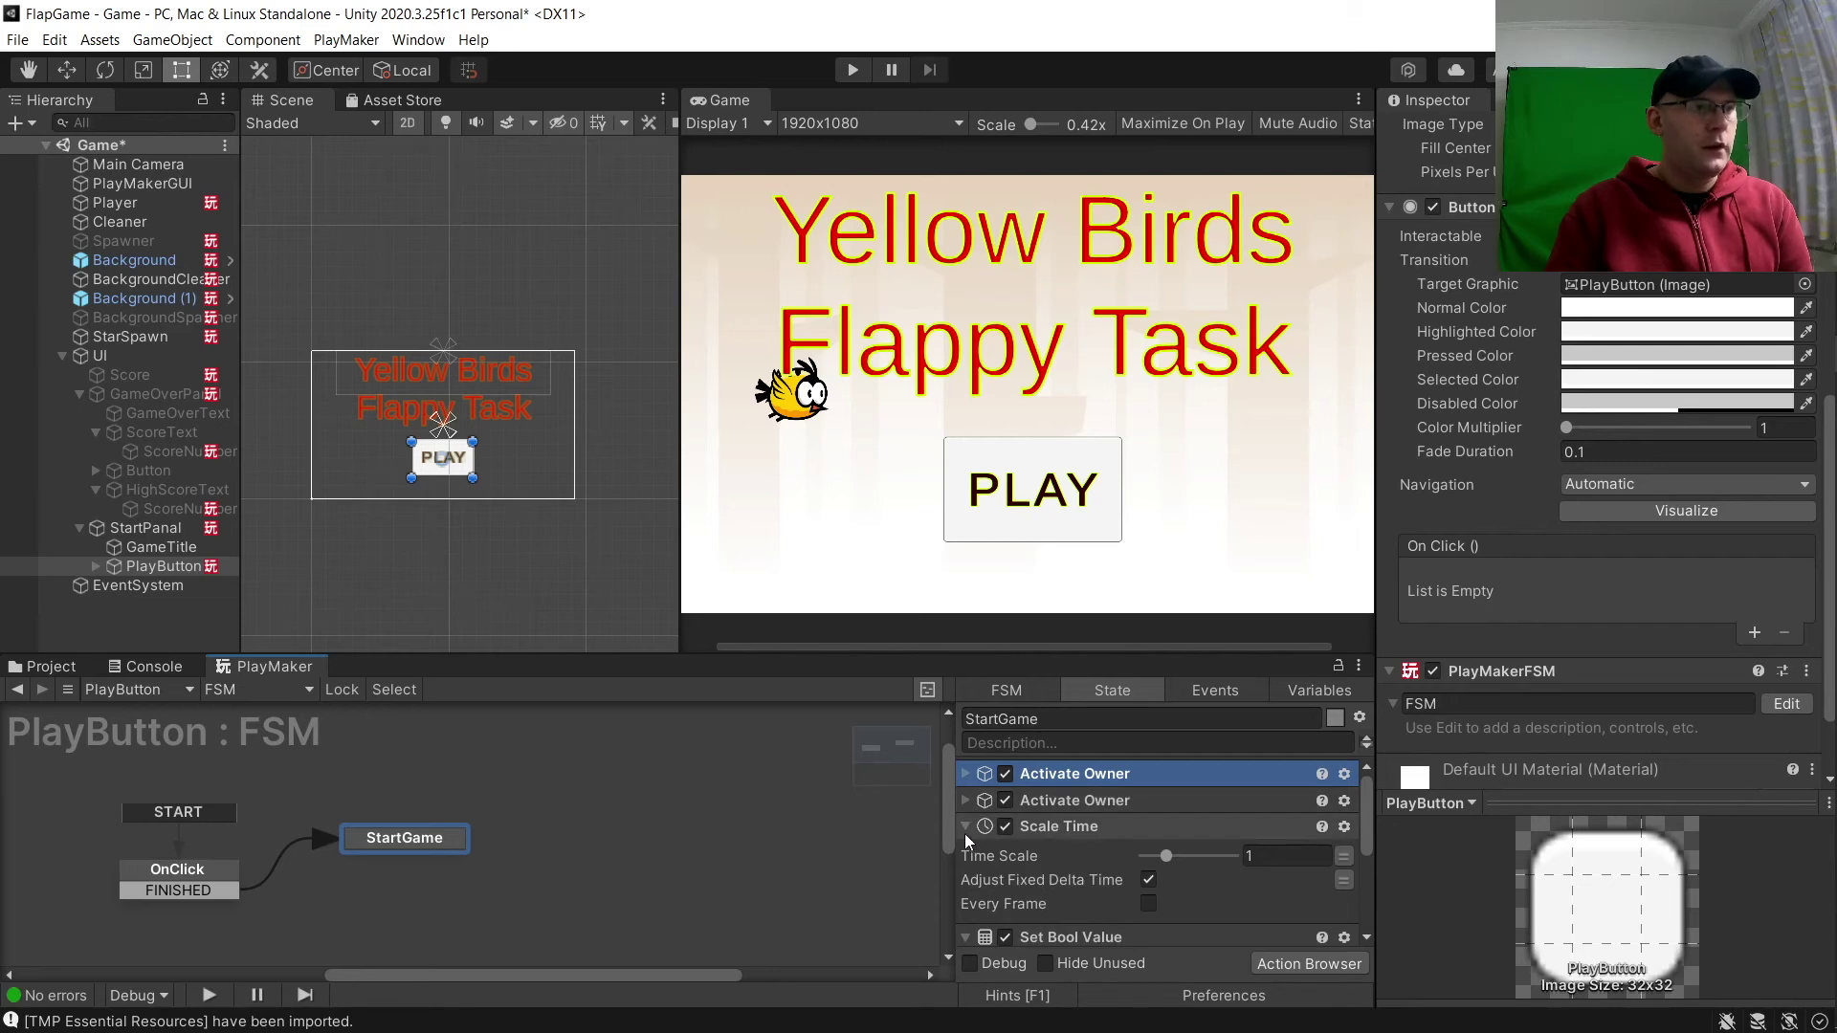
pyautogui.click(965, 827)
pyautogui.click(966, 852)
pyautogui.click(965, 880)
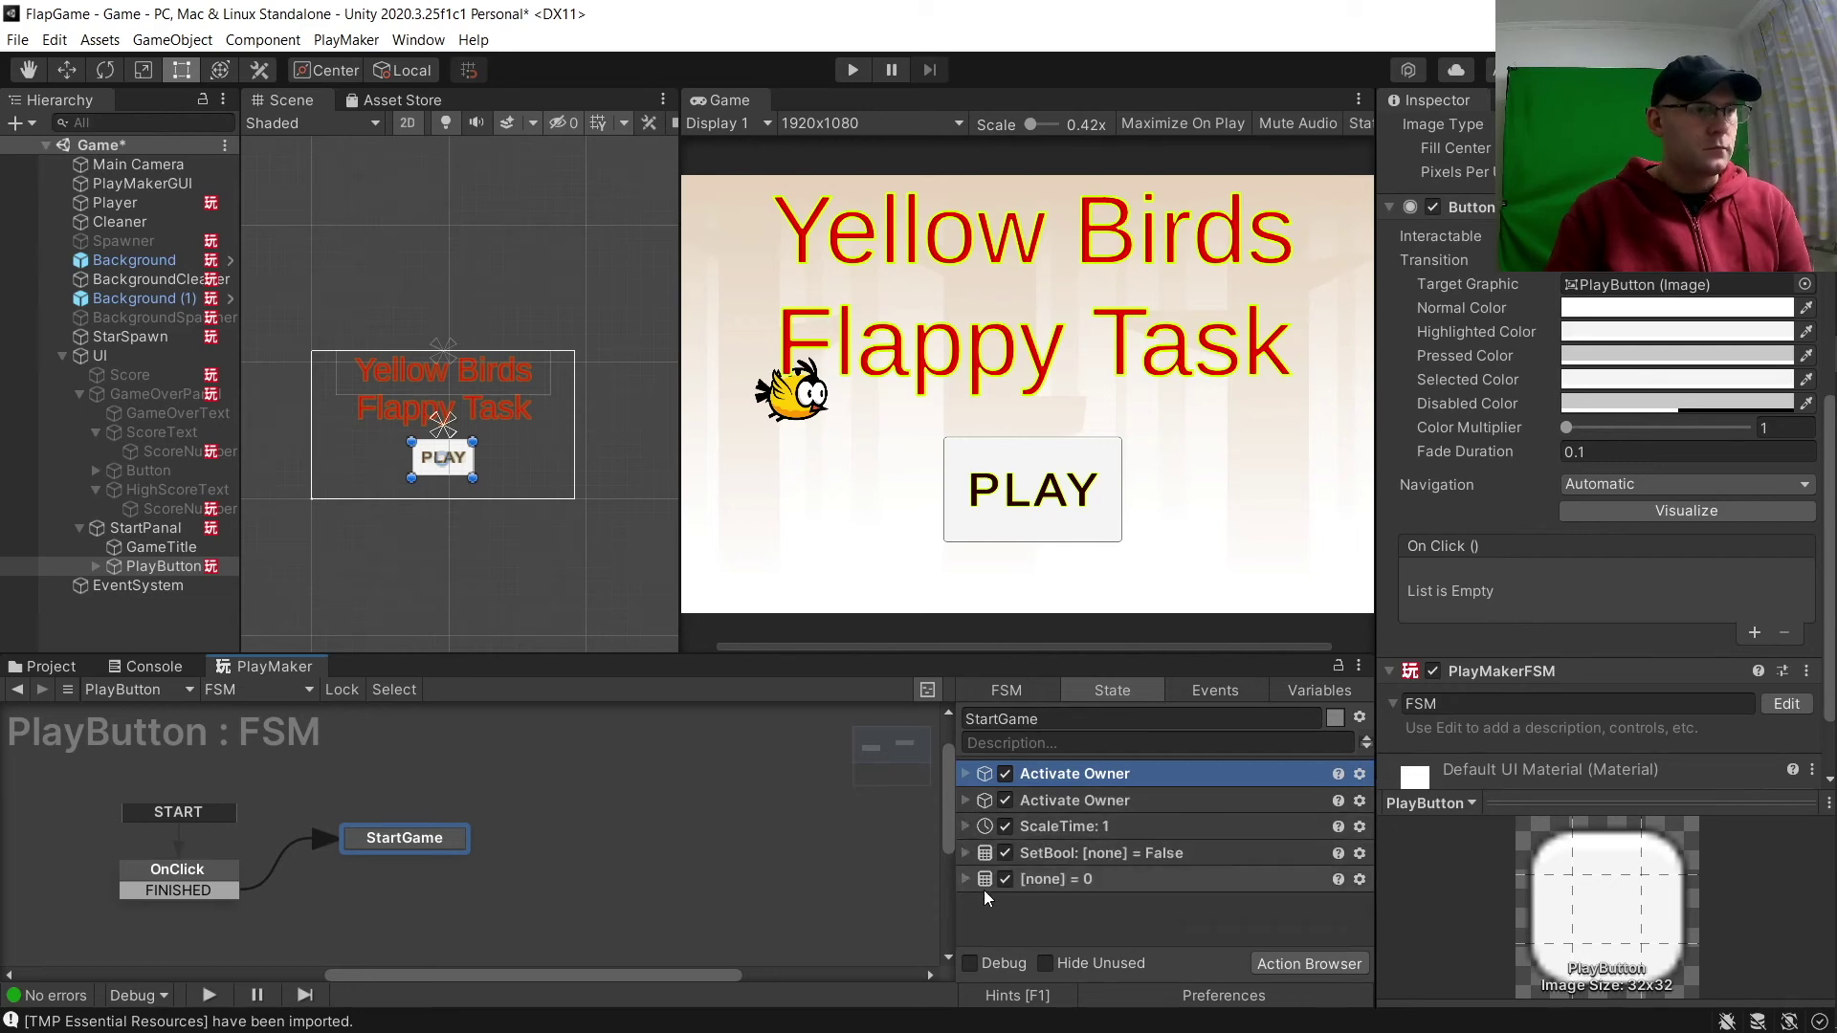
pyautogui.moveTo(1071, 800); pyautogui.dragTo(1047, 885)
pyautogui.moveTo(1042, 773); pyautogui.dragTo(1048, 885)
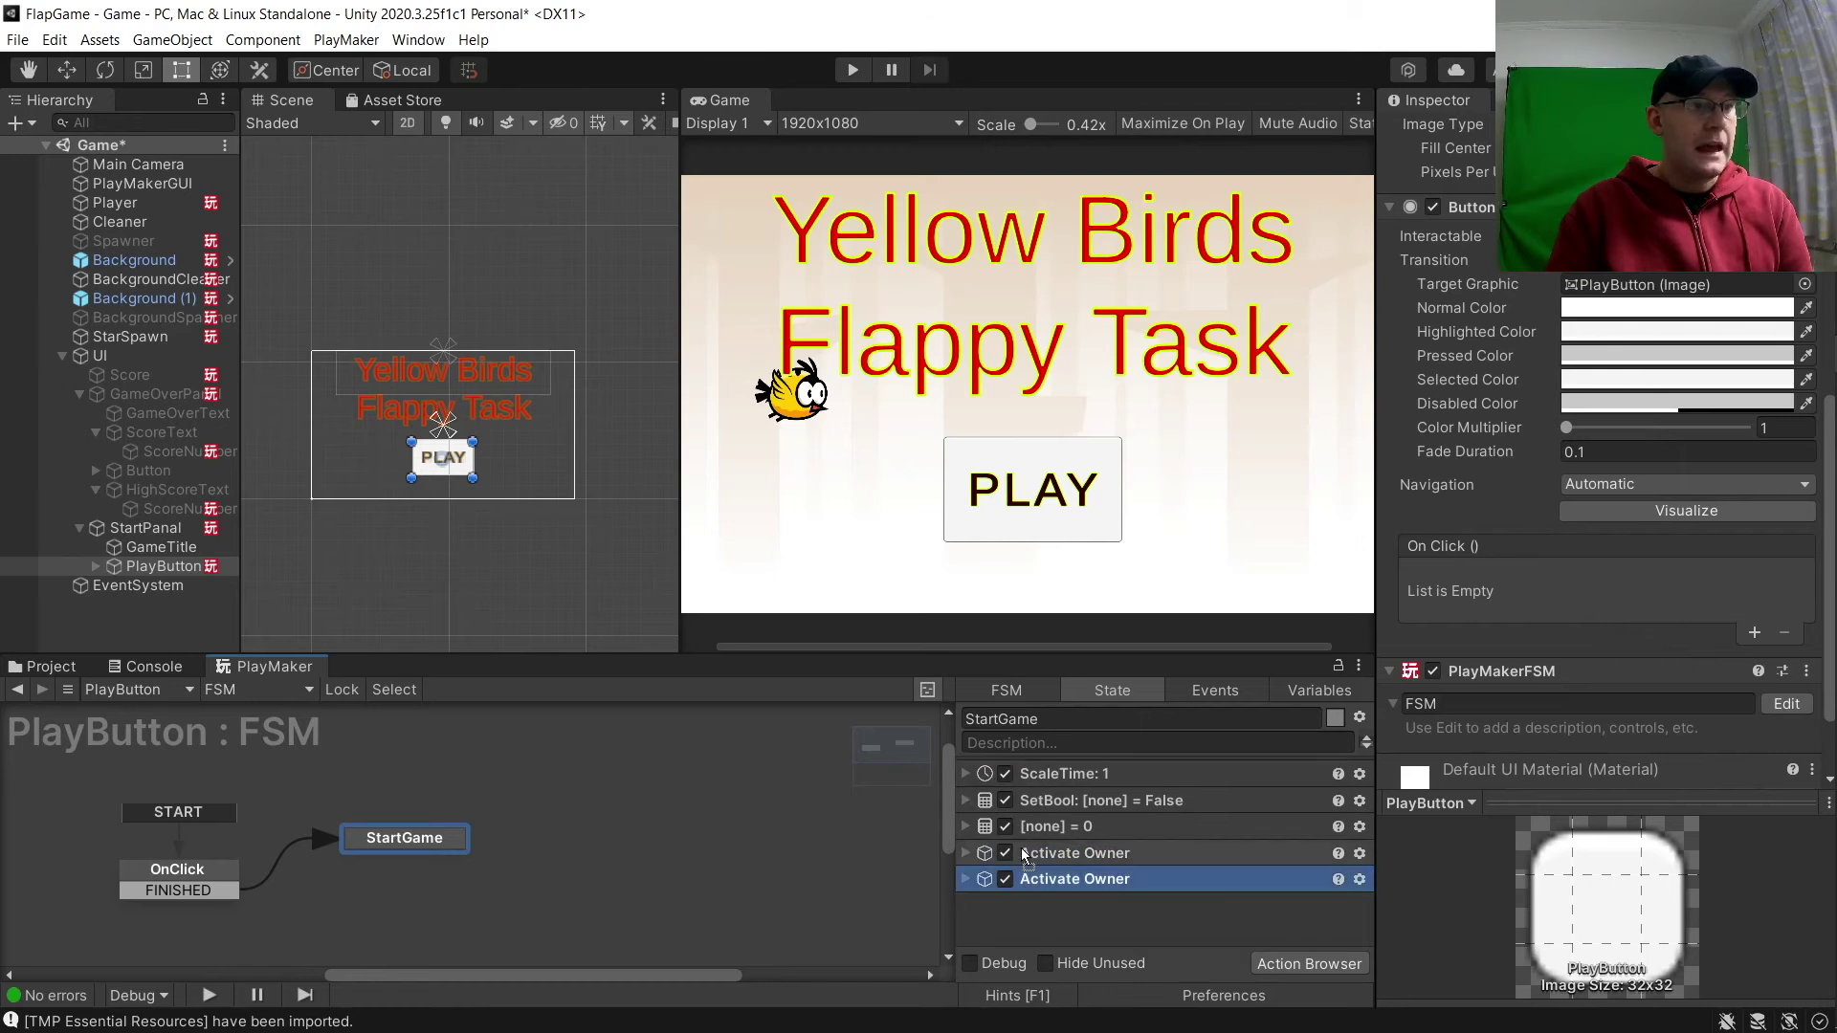
# Assign the global variable Paused to the Set Bool Value action in the StartGame state.
pyautogui.click(968, 801)
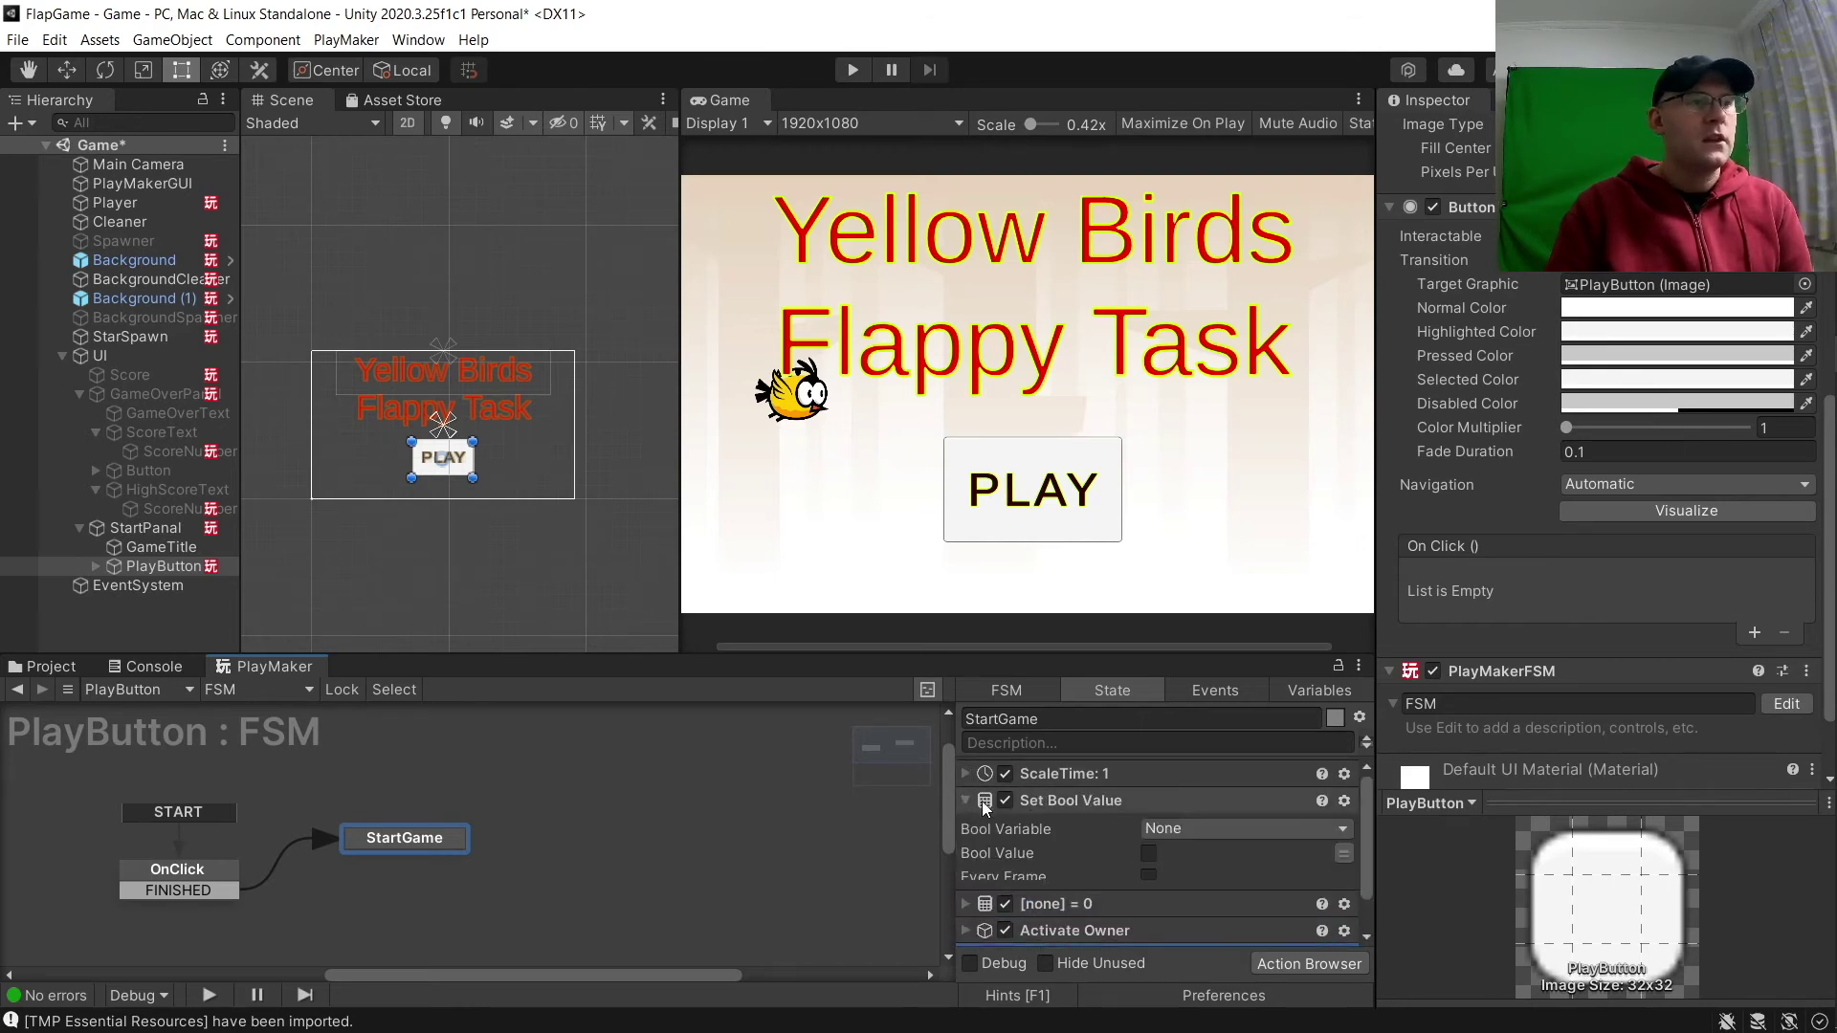
pyautogui.click(1162, 829)
pyautogui.moveTo(1232, 878)
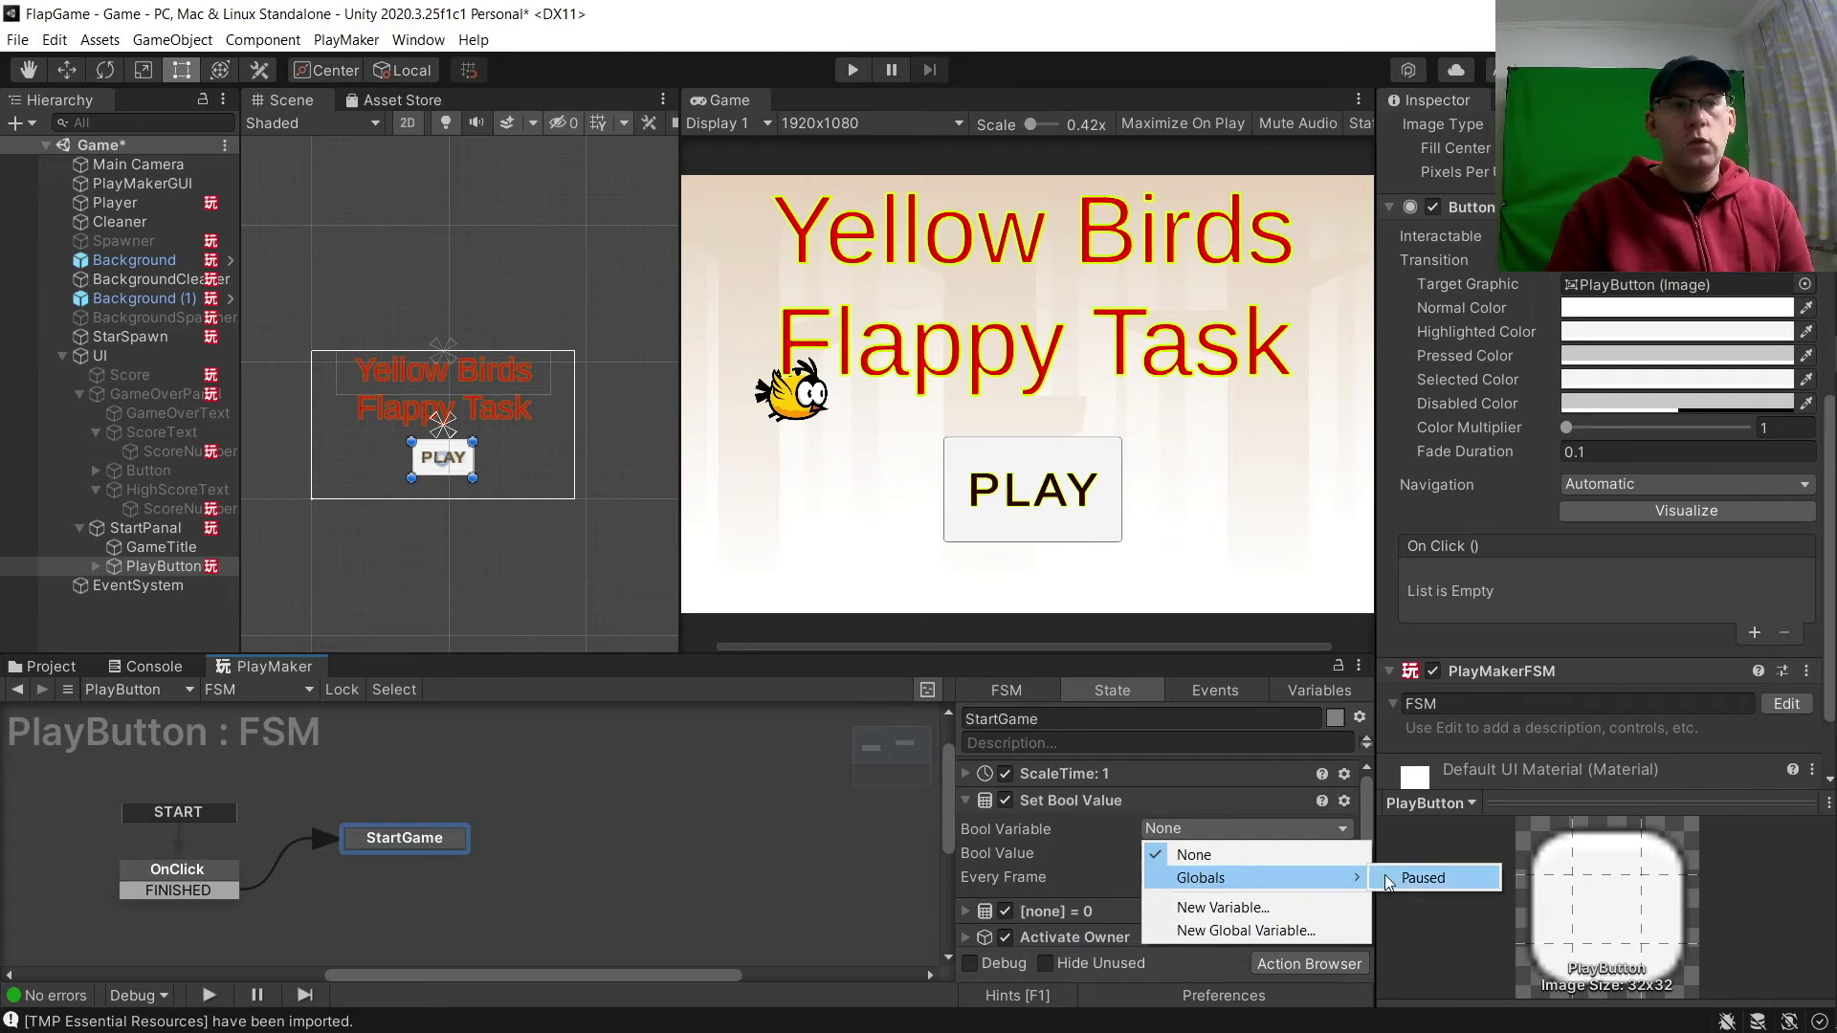
pyautogui.click(1416, 877)
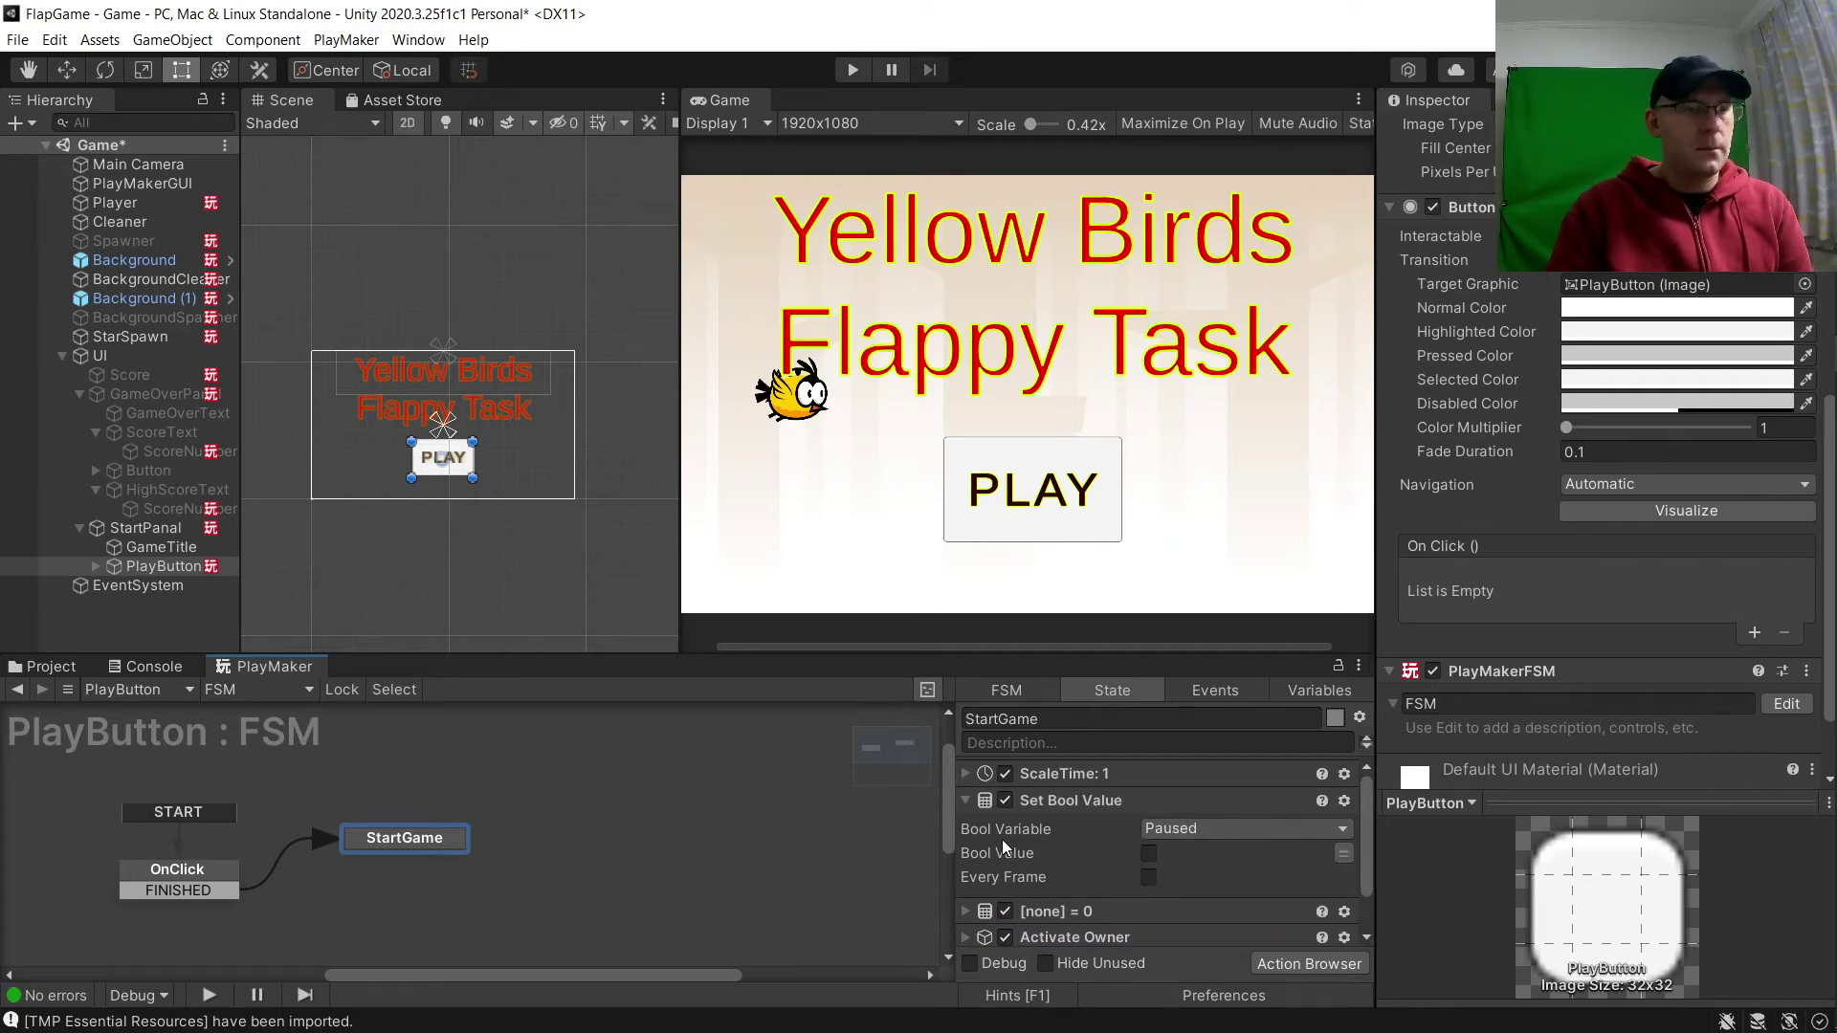
pyautogui.click(967, 801)
# Assign the global variable Score to the Set Float Value action in the StartGame state.
pyautogui.click(967, 827)
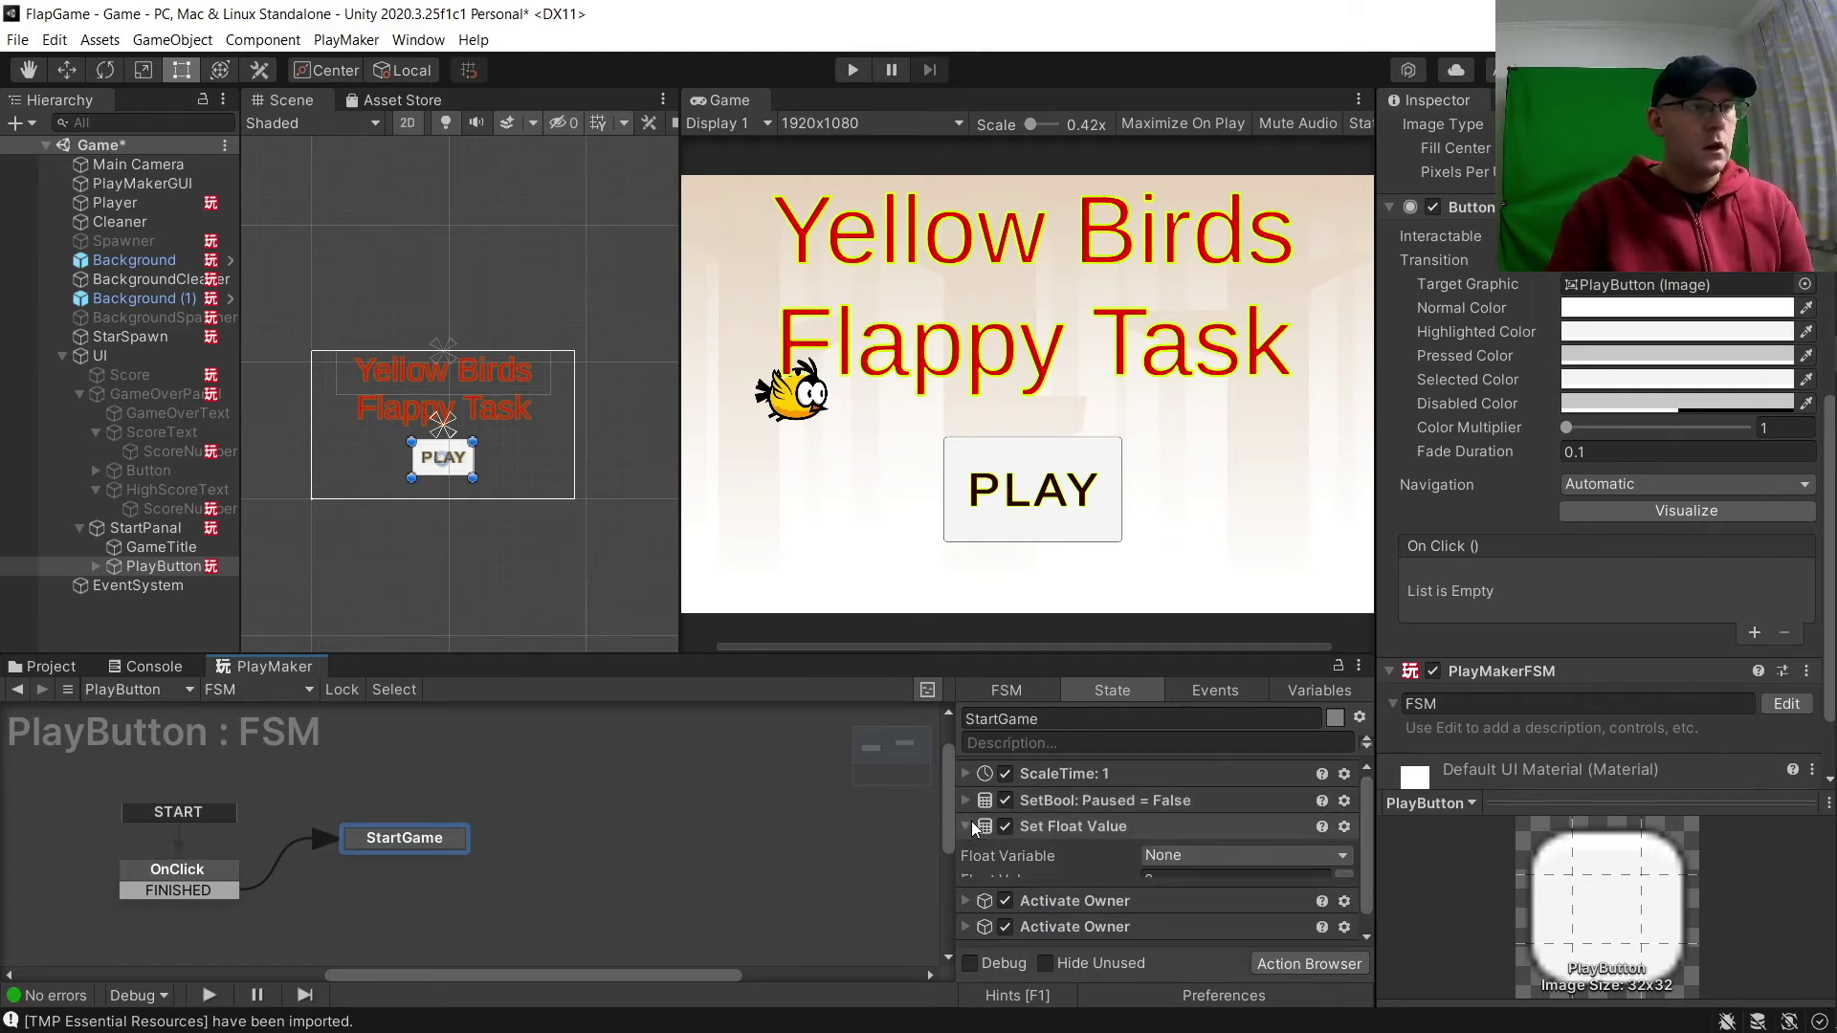
pyautogui.click(1179, 856)
pyautogui.moveTo(1234, 904)
pyautogui.click(1420, 950)
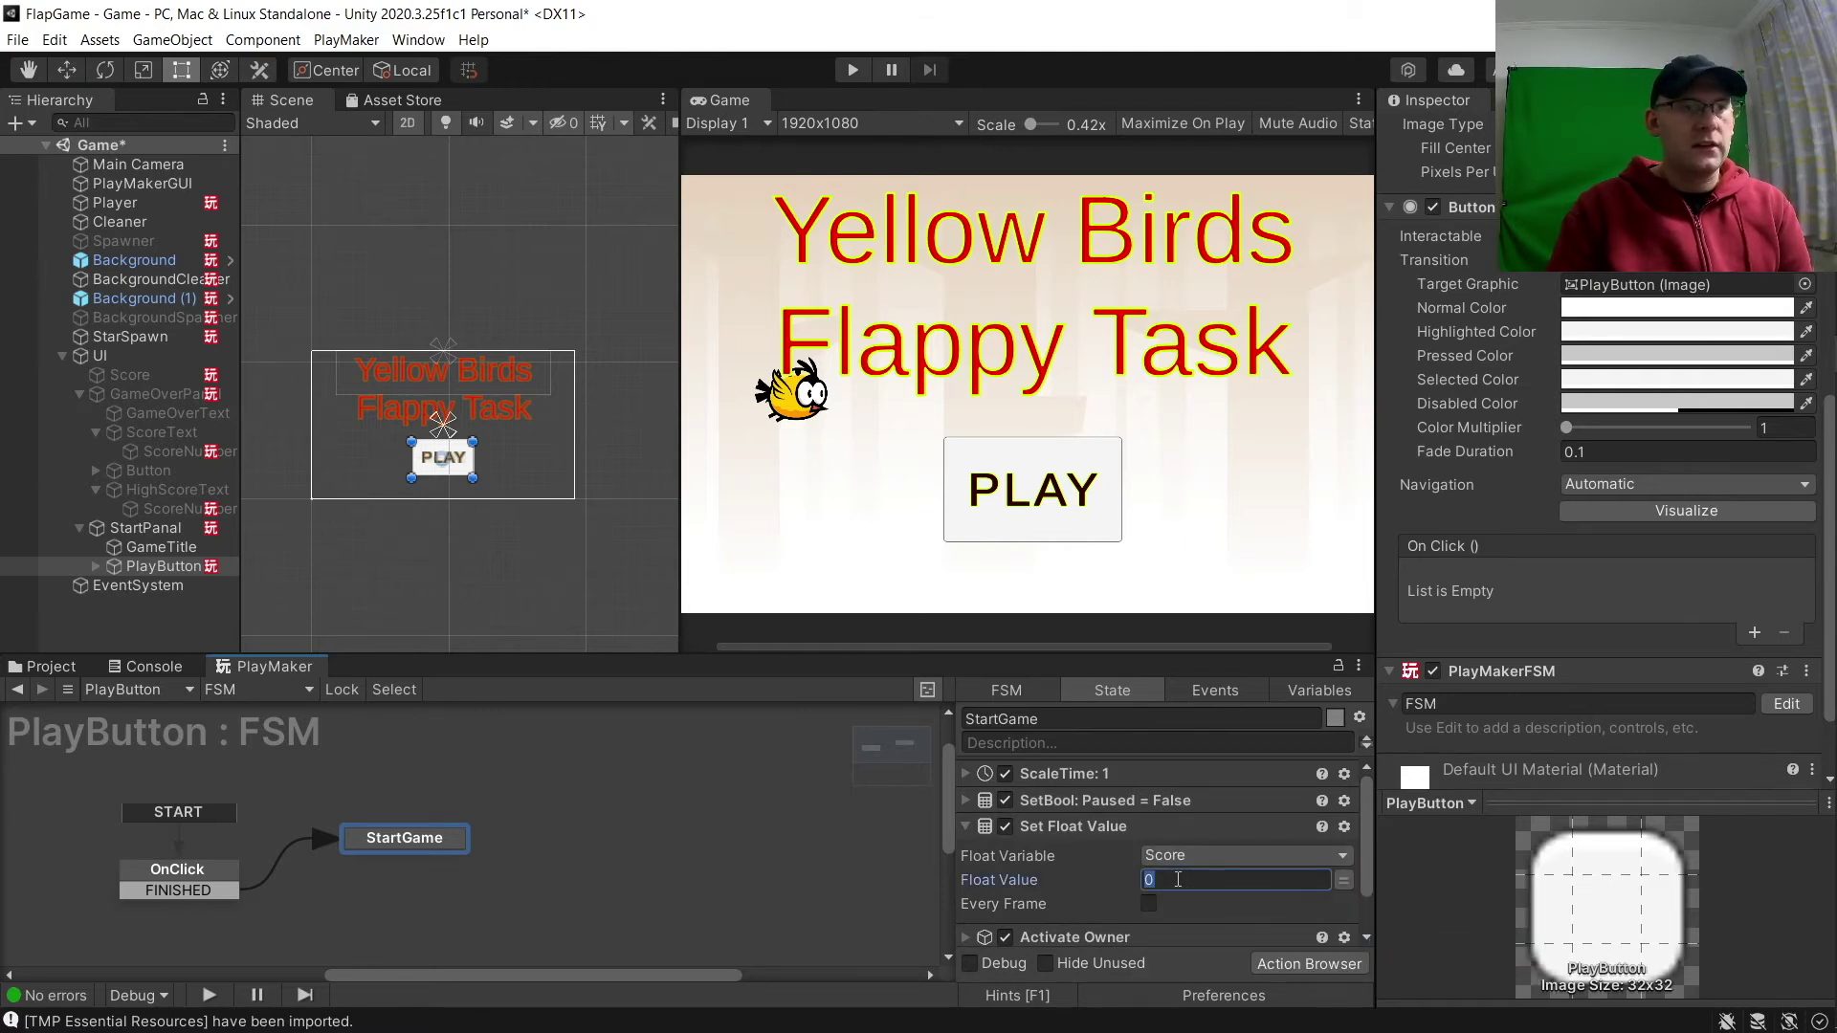
pyautogui.click(966, 826)
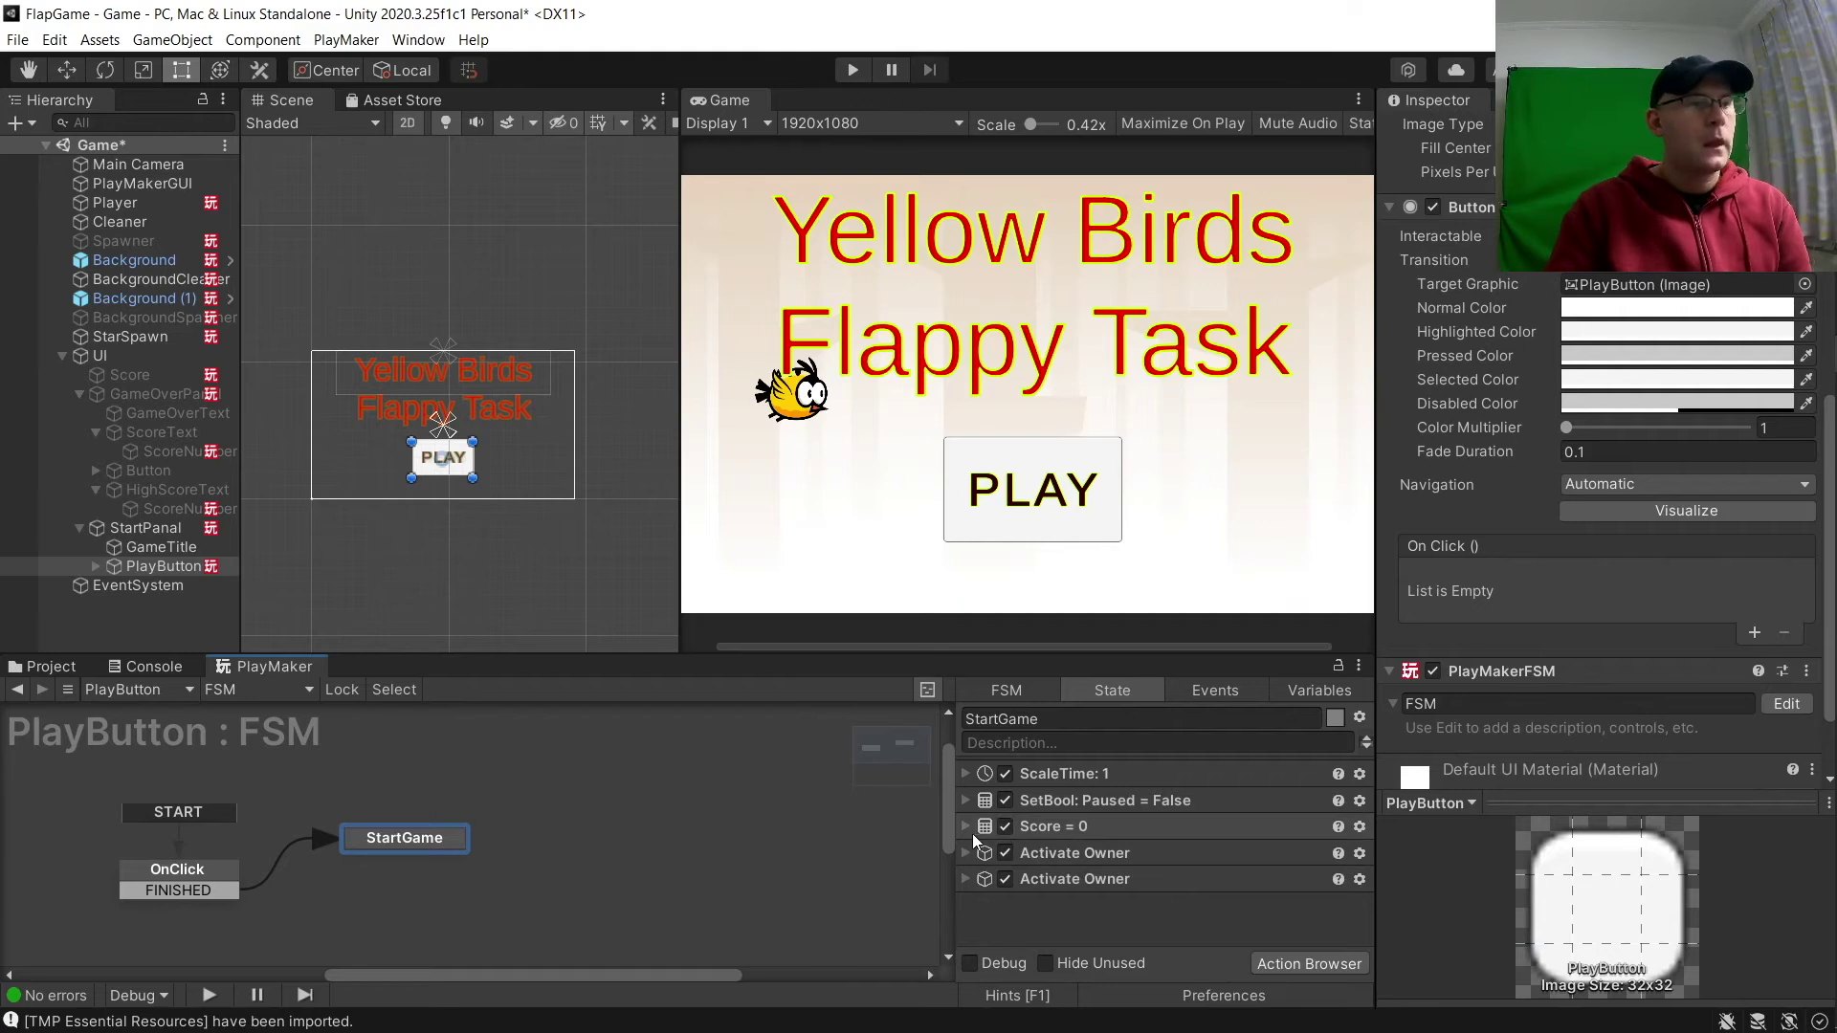
# Specify the Score object as the target of the first Activate Game Object action.
pyautogui.click(966, 853)
pyautogui.click(1208, 881)
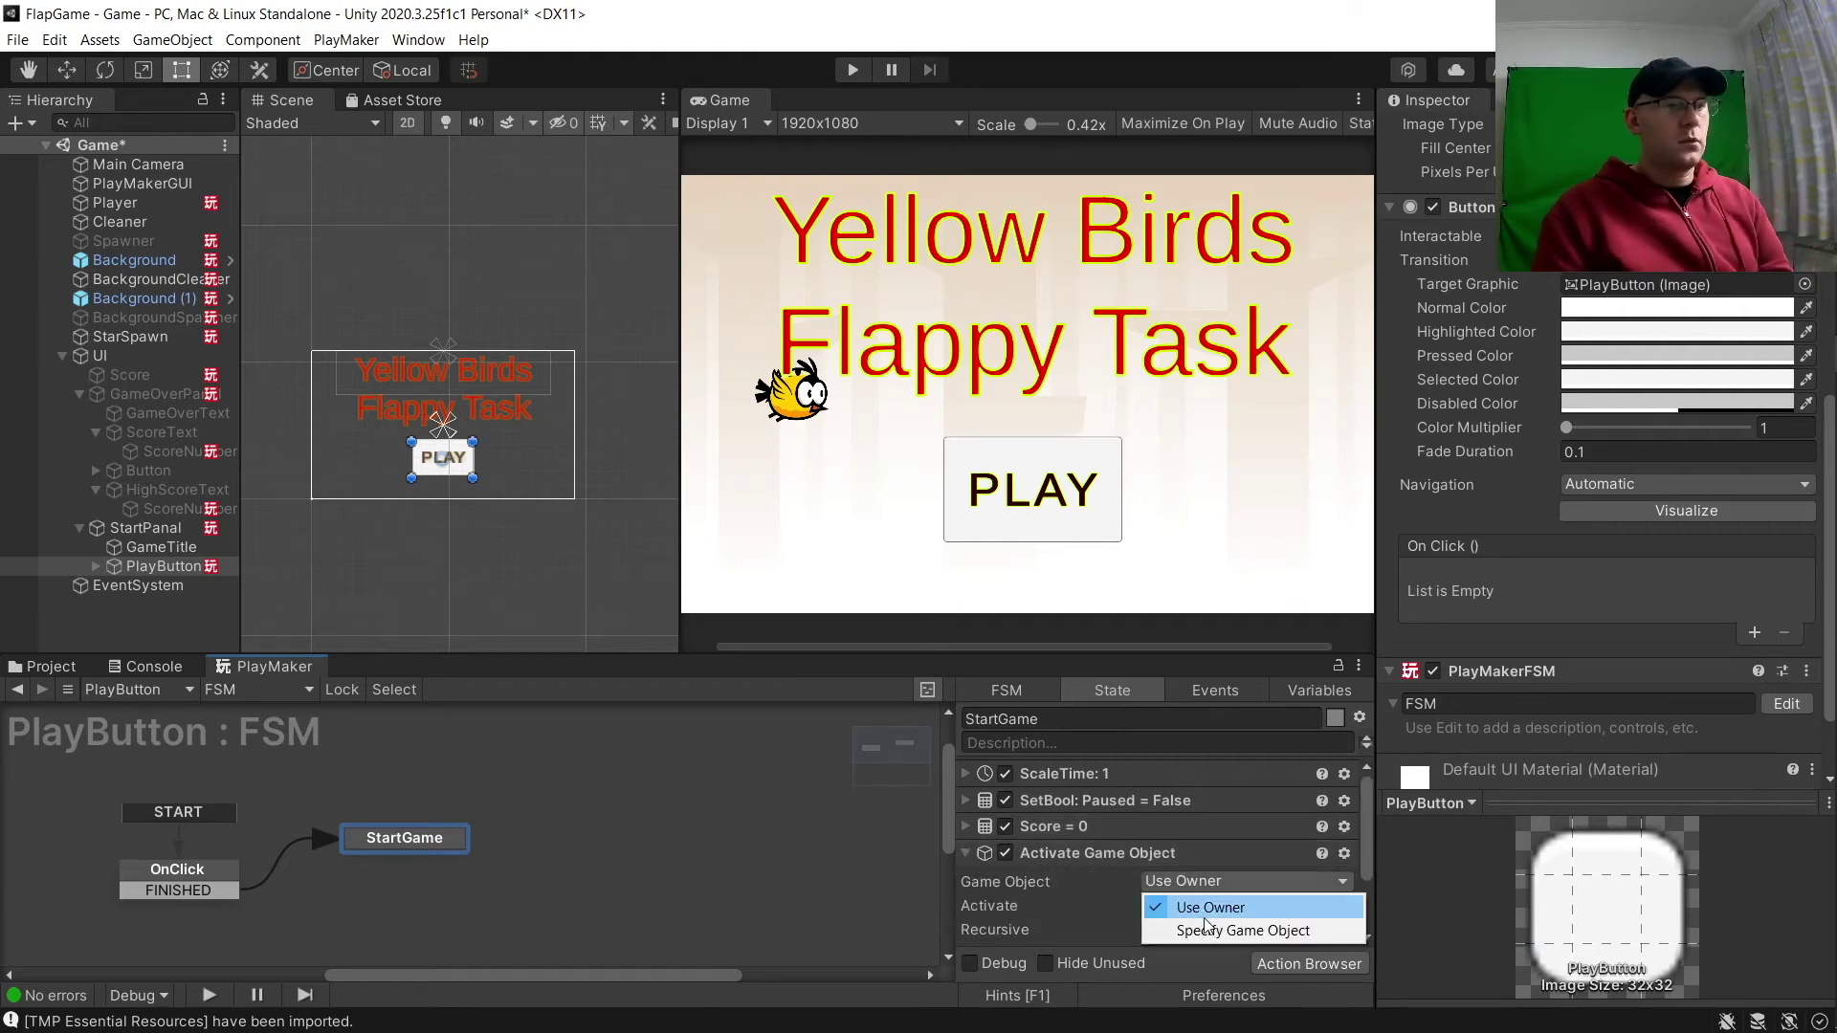
pyautogui.click(1207, 931)
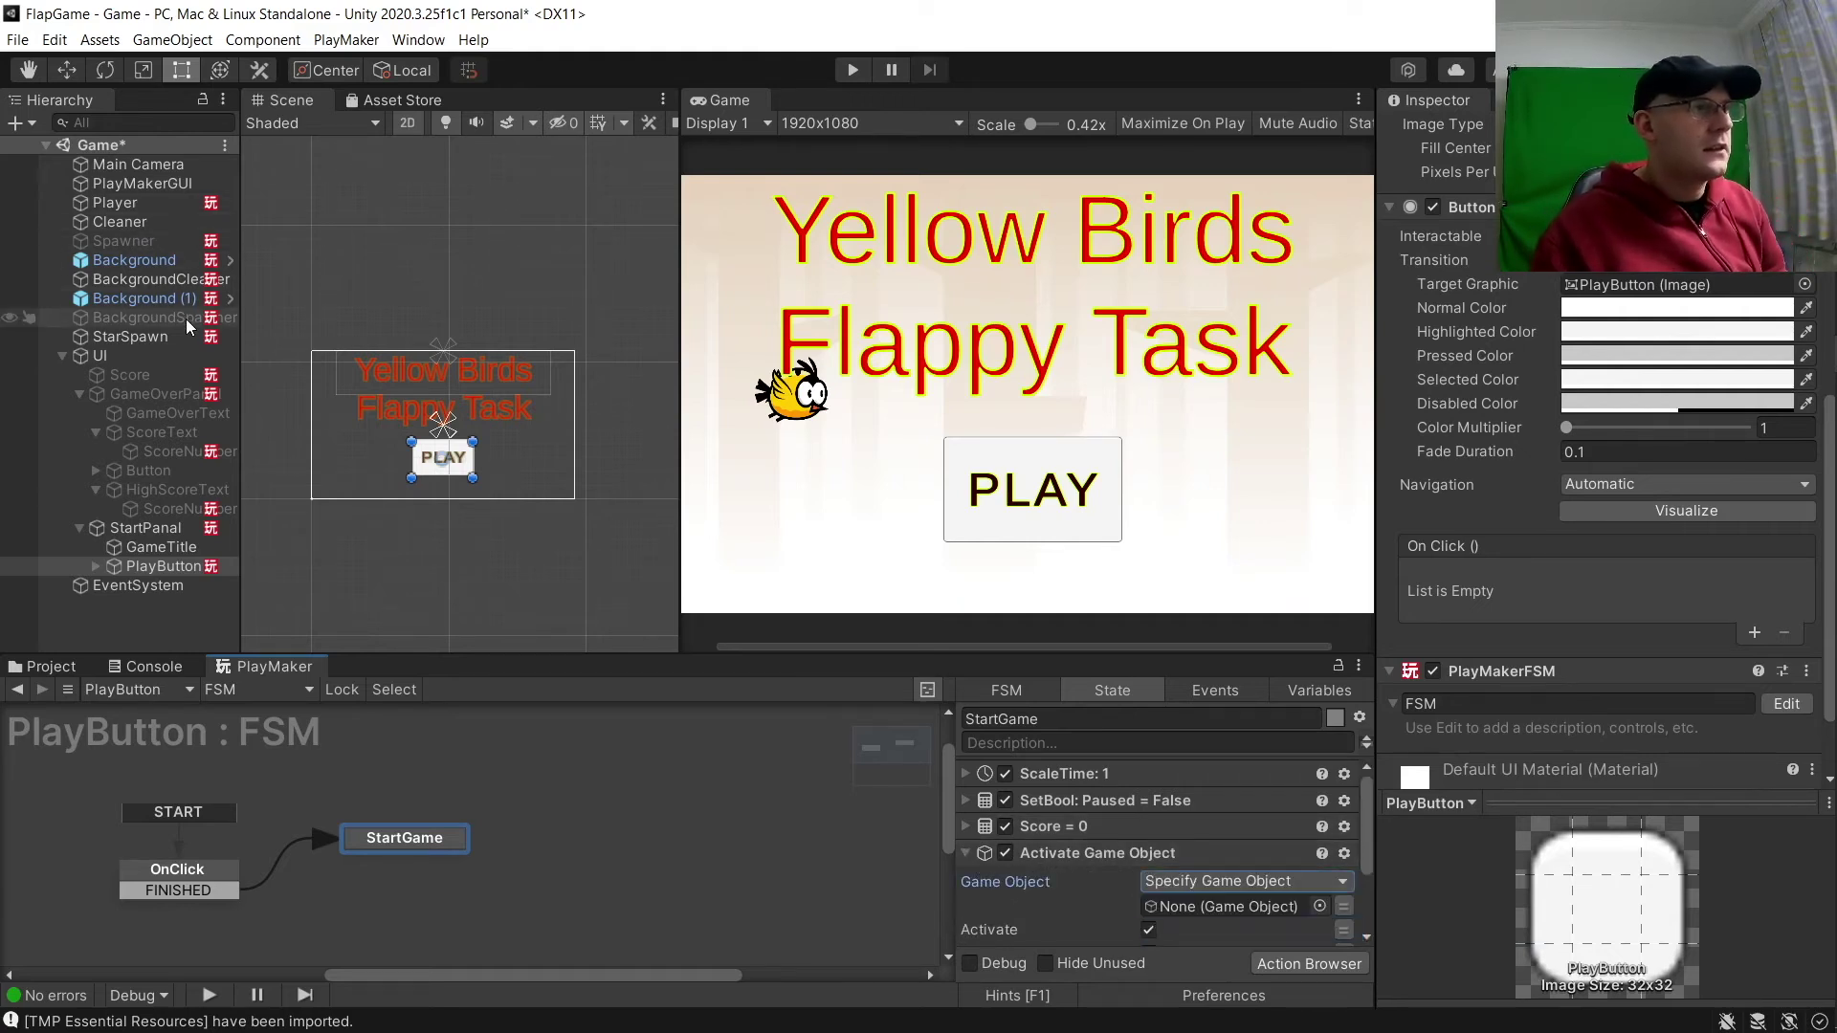
pyautogui.moveTo(129, 375); pyautogui.dragTo(1194, 908)
pyautogui.click(968, 853)
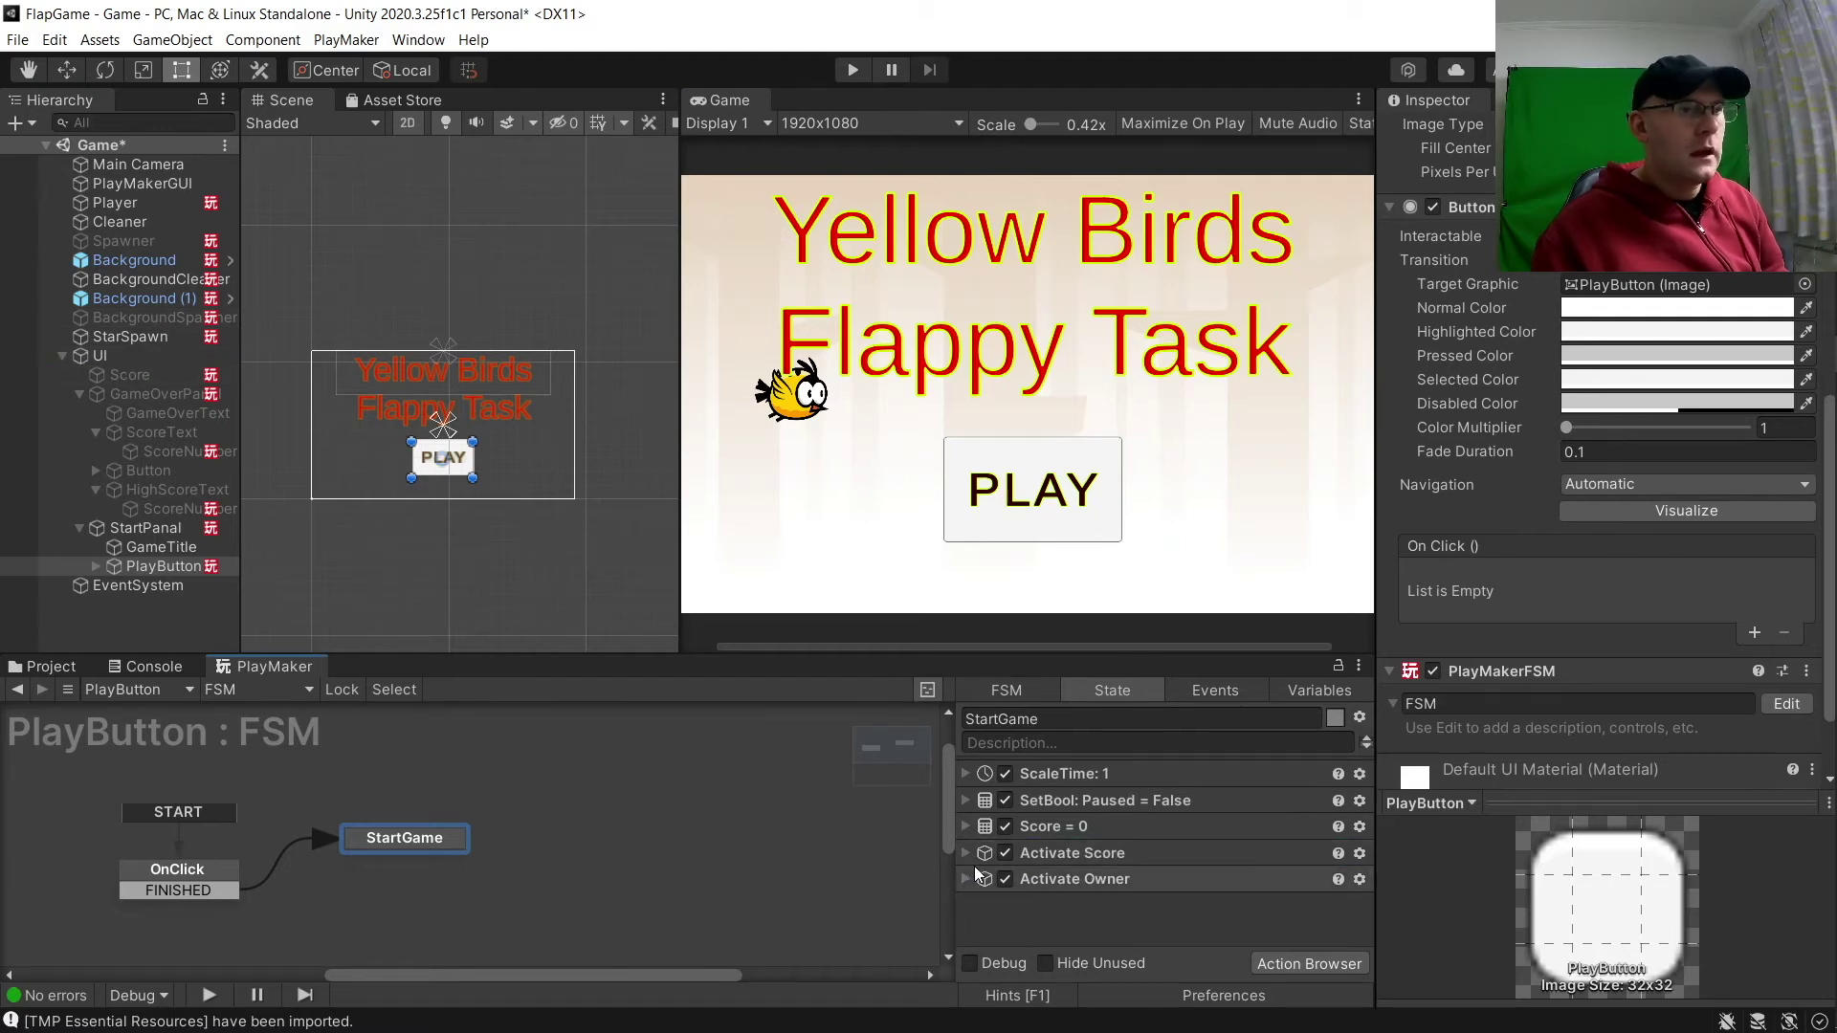
# Specify StartPanal as the second Activate Game Object action's target and turn off Activate so it is deactivated.
pyautogui.click(965, 879)
pyautogui.click(1187, 908)
pyautogui.click(1196, 952)
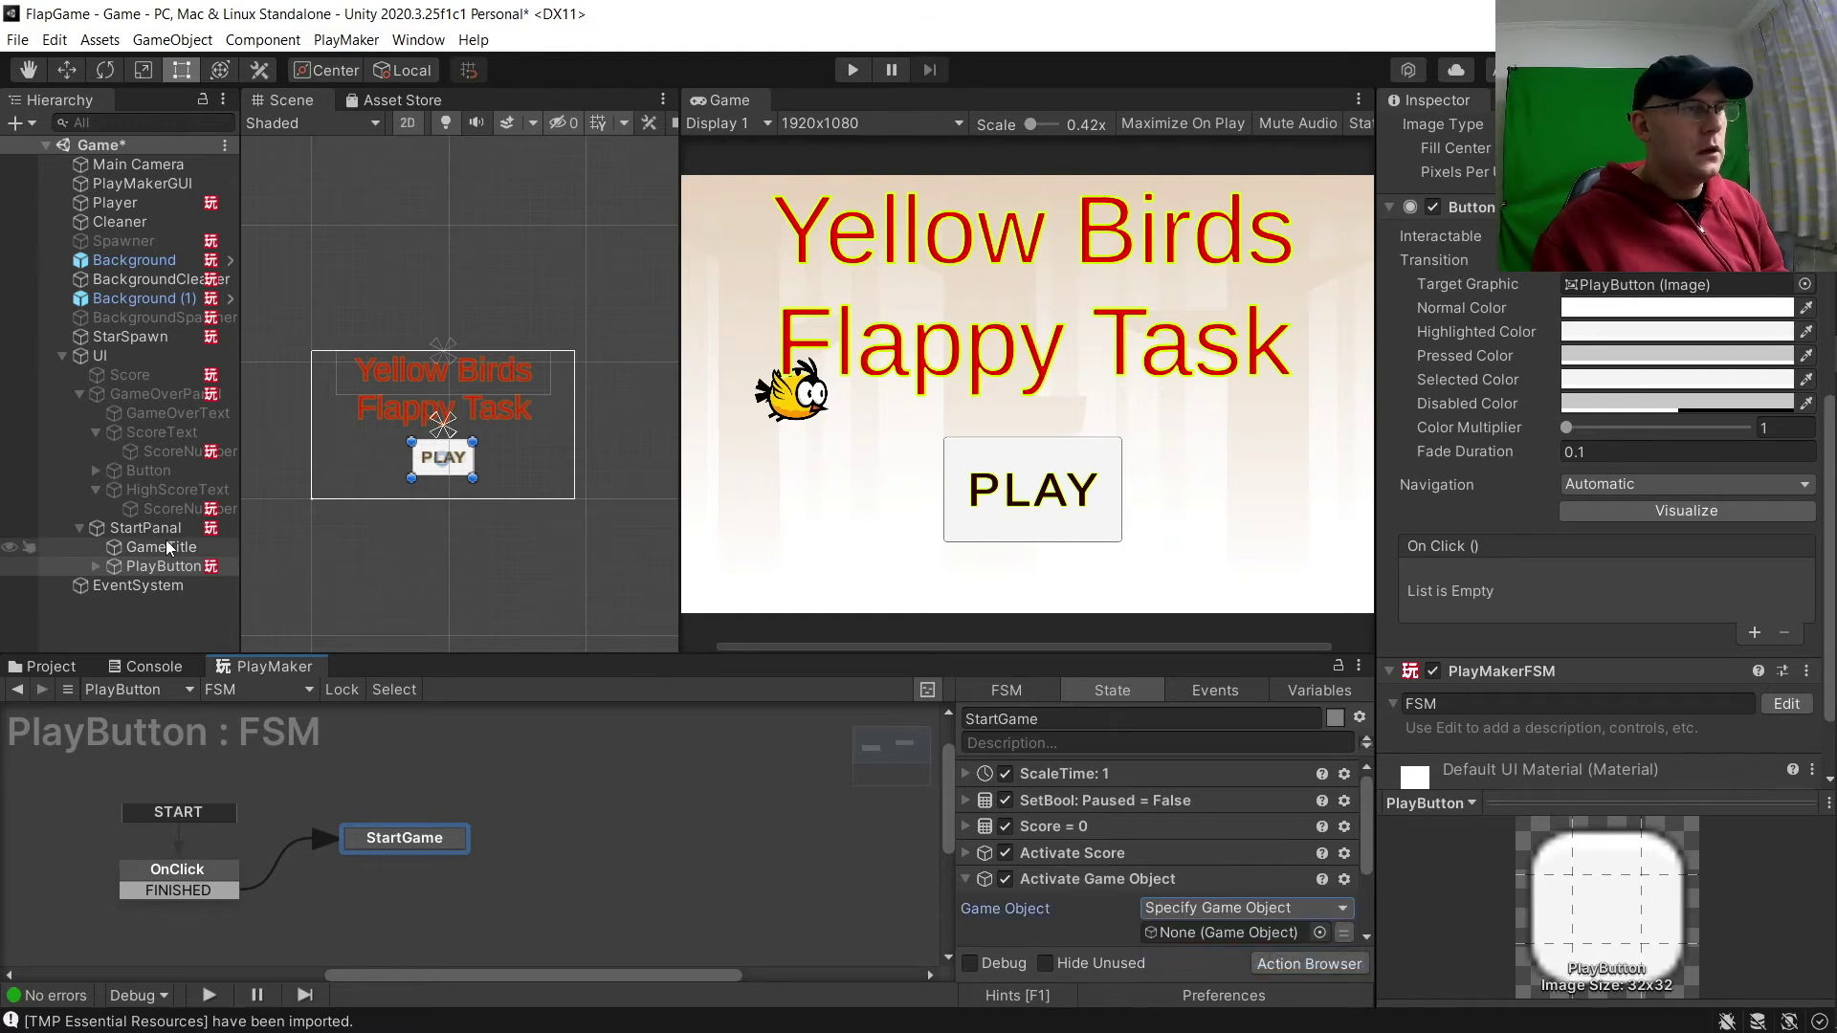
pyautogui.moveTo(167, 532); pyautogui.dragTo(1220, 933)
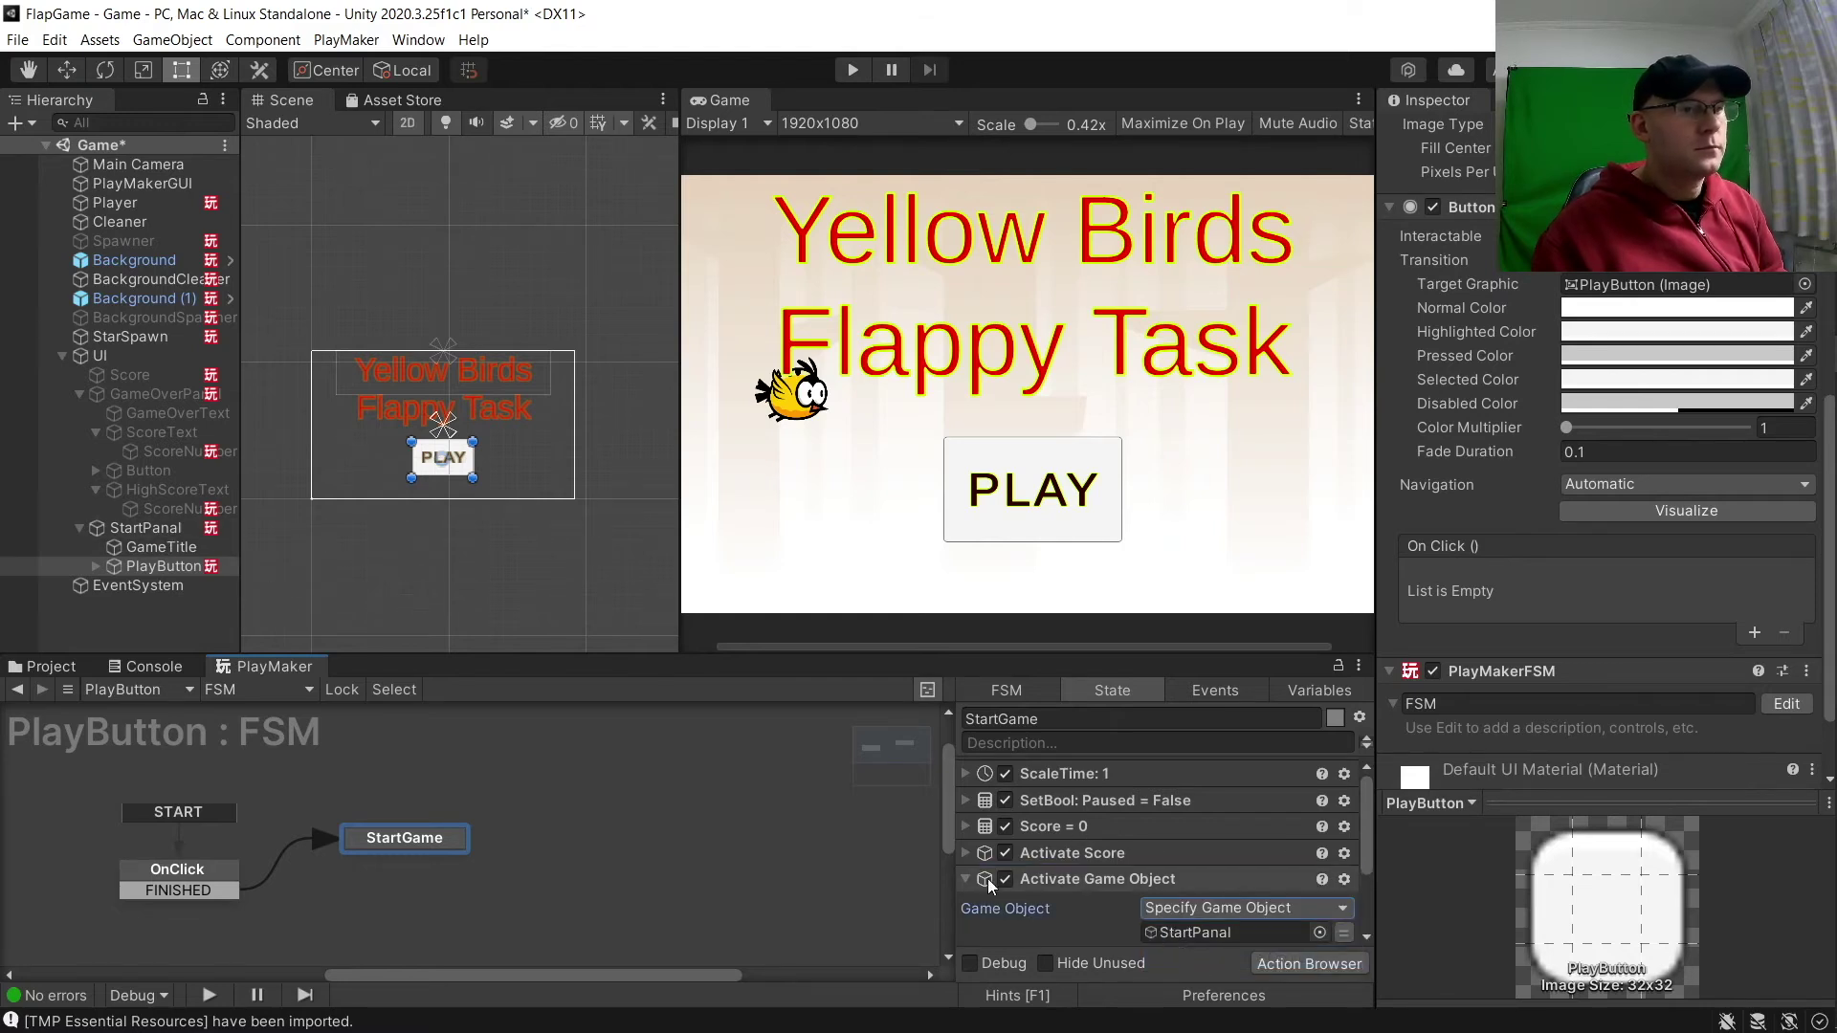
pyautogui.click(980, 881)
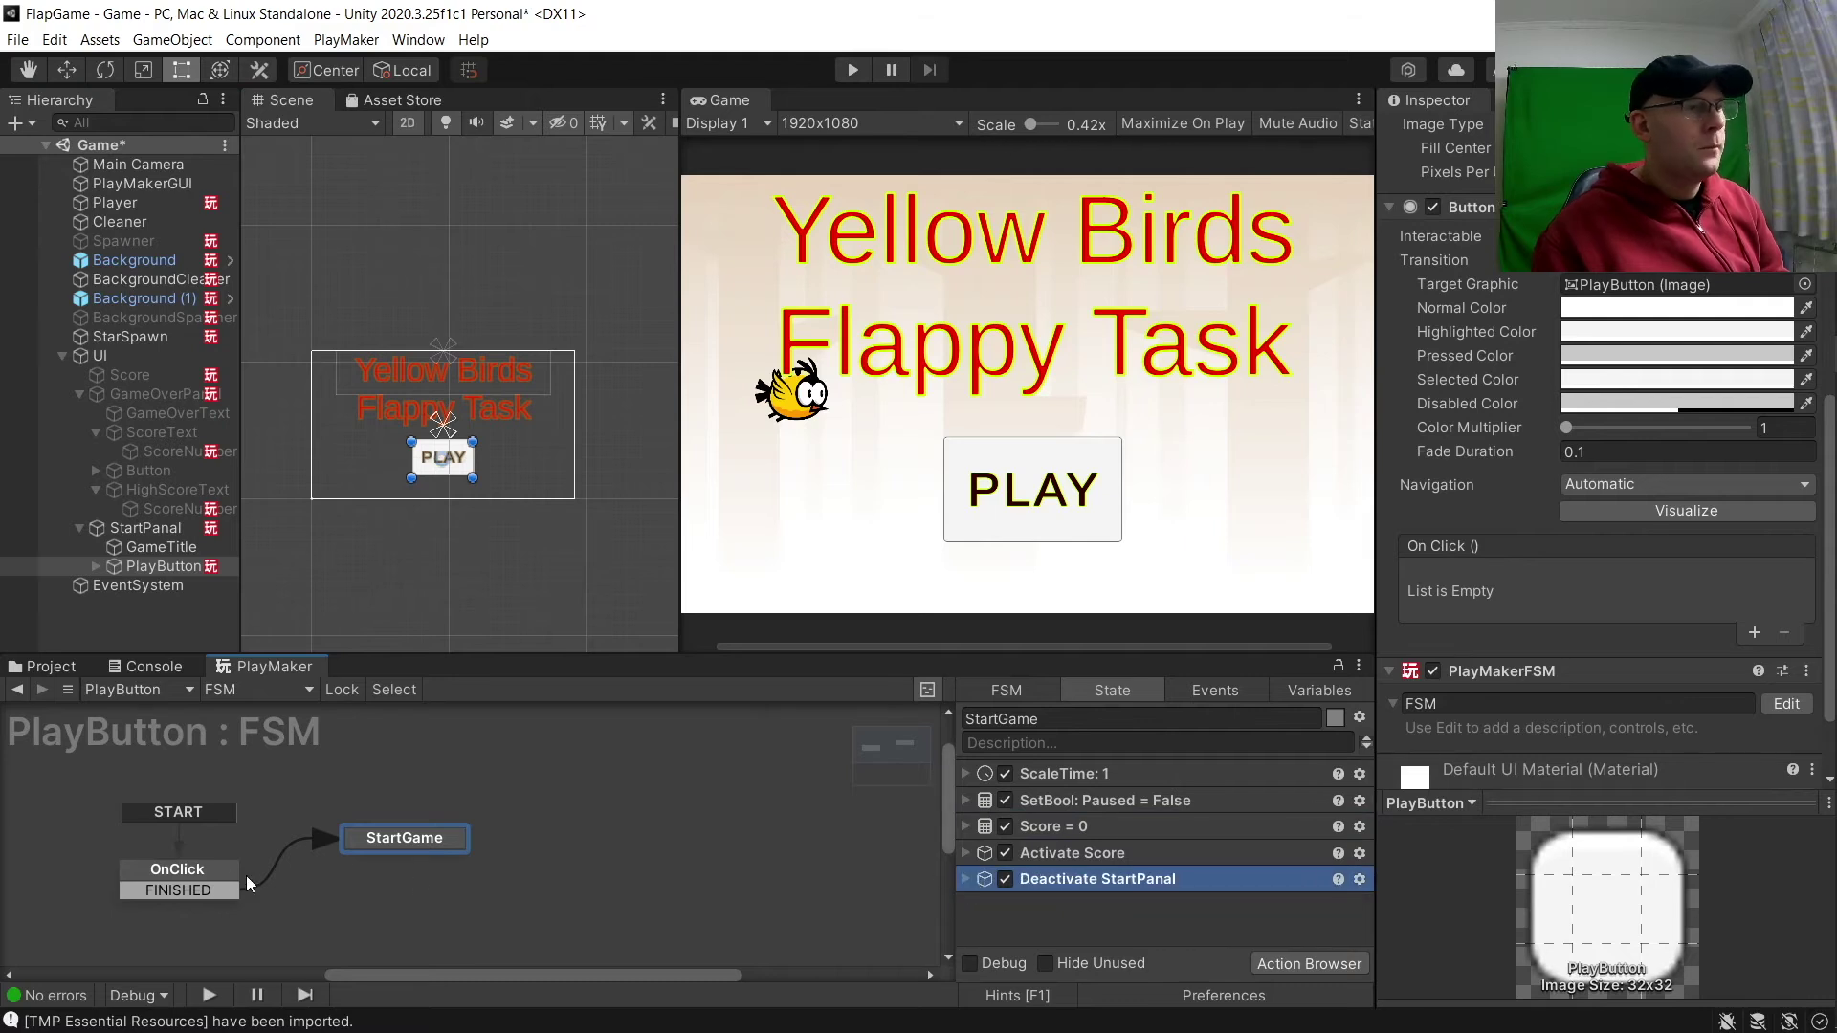
# Set the On Pointer Click Event of the OnClick state's pointer click action to FINISHED.
pyautogui.click(204, 875)
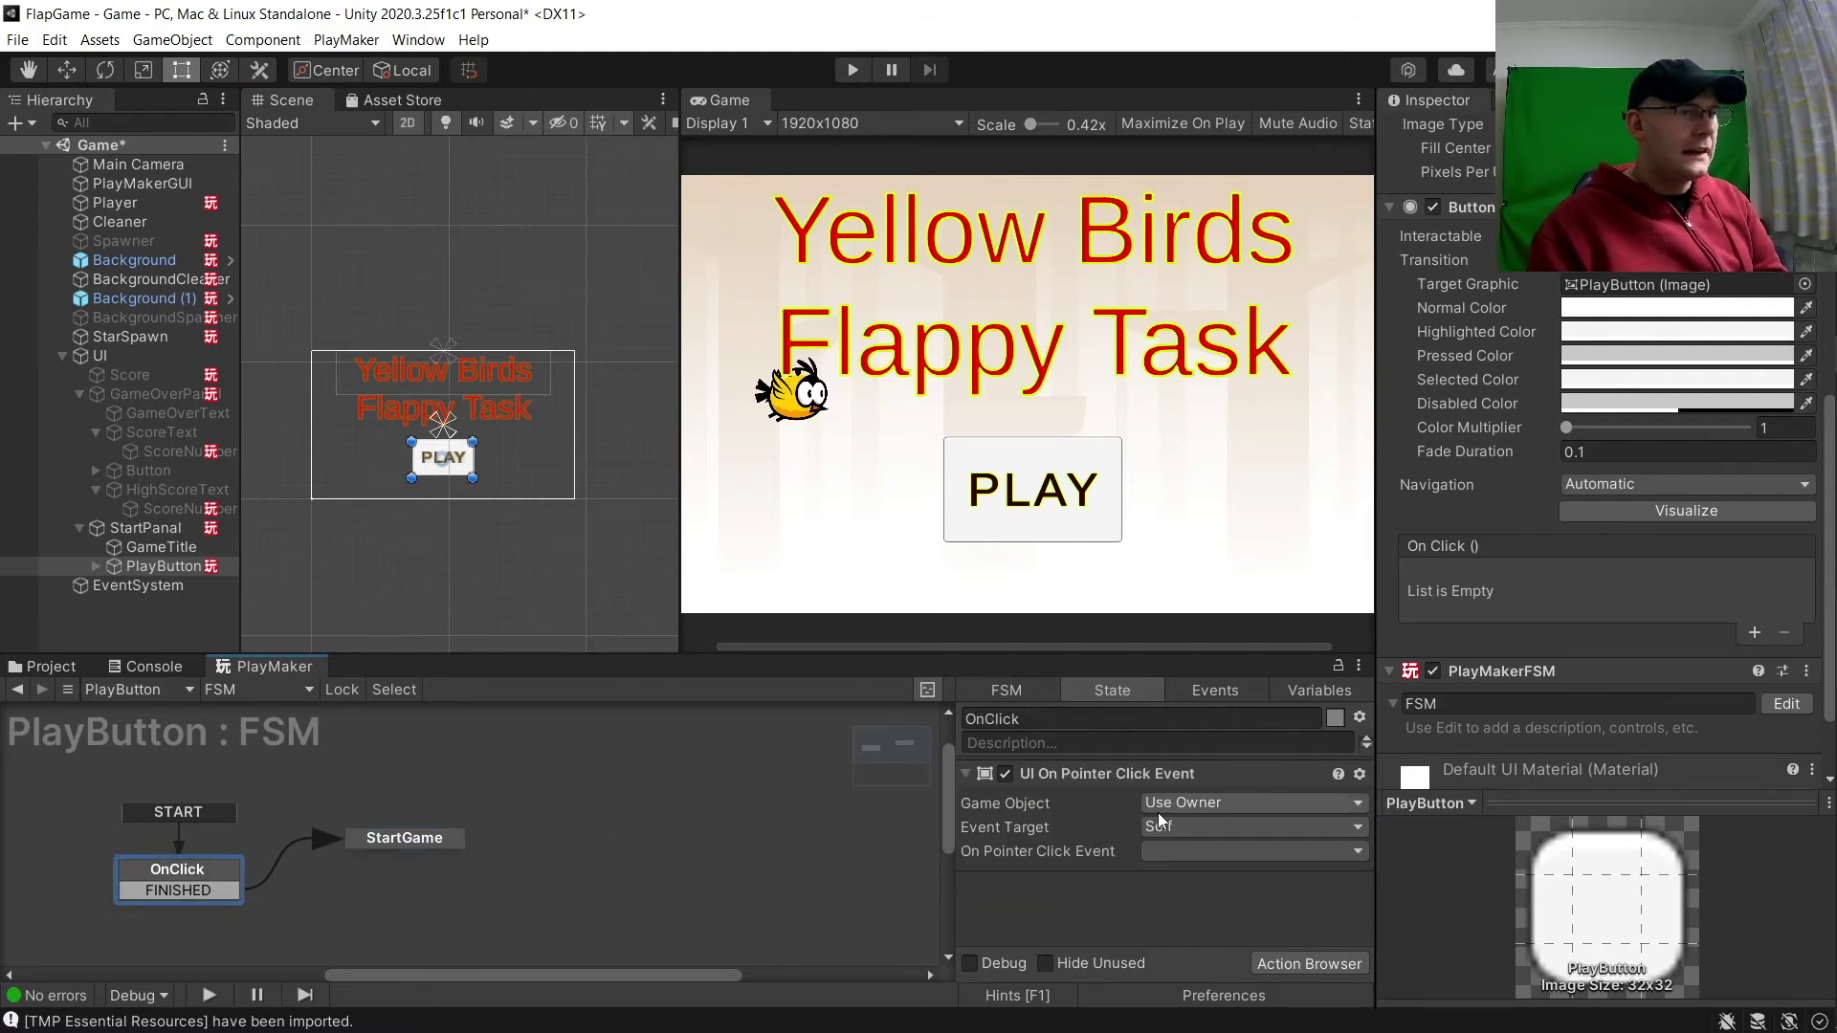
pyautogui.click(1201, 851)
pyautogui.click(1232, 897)
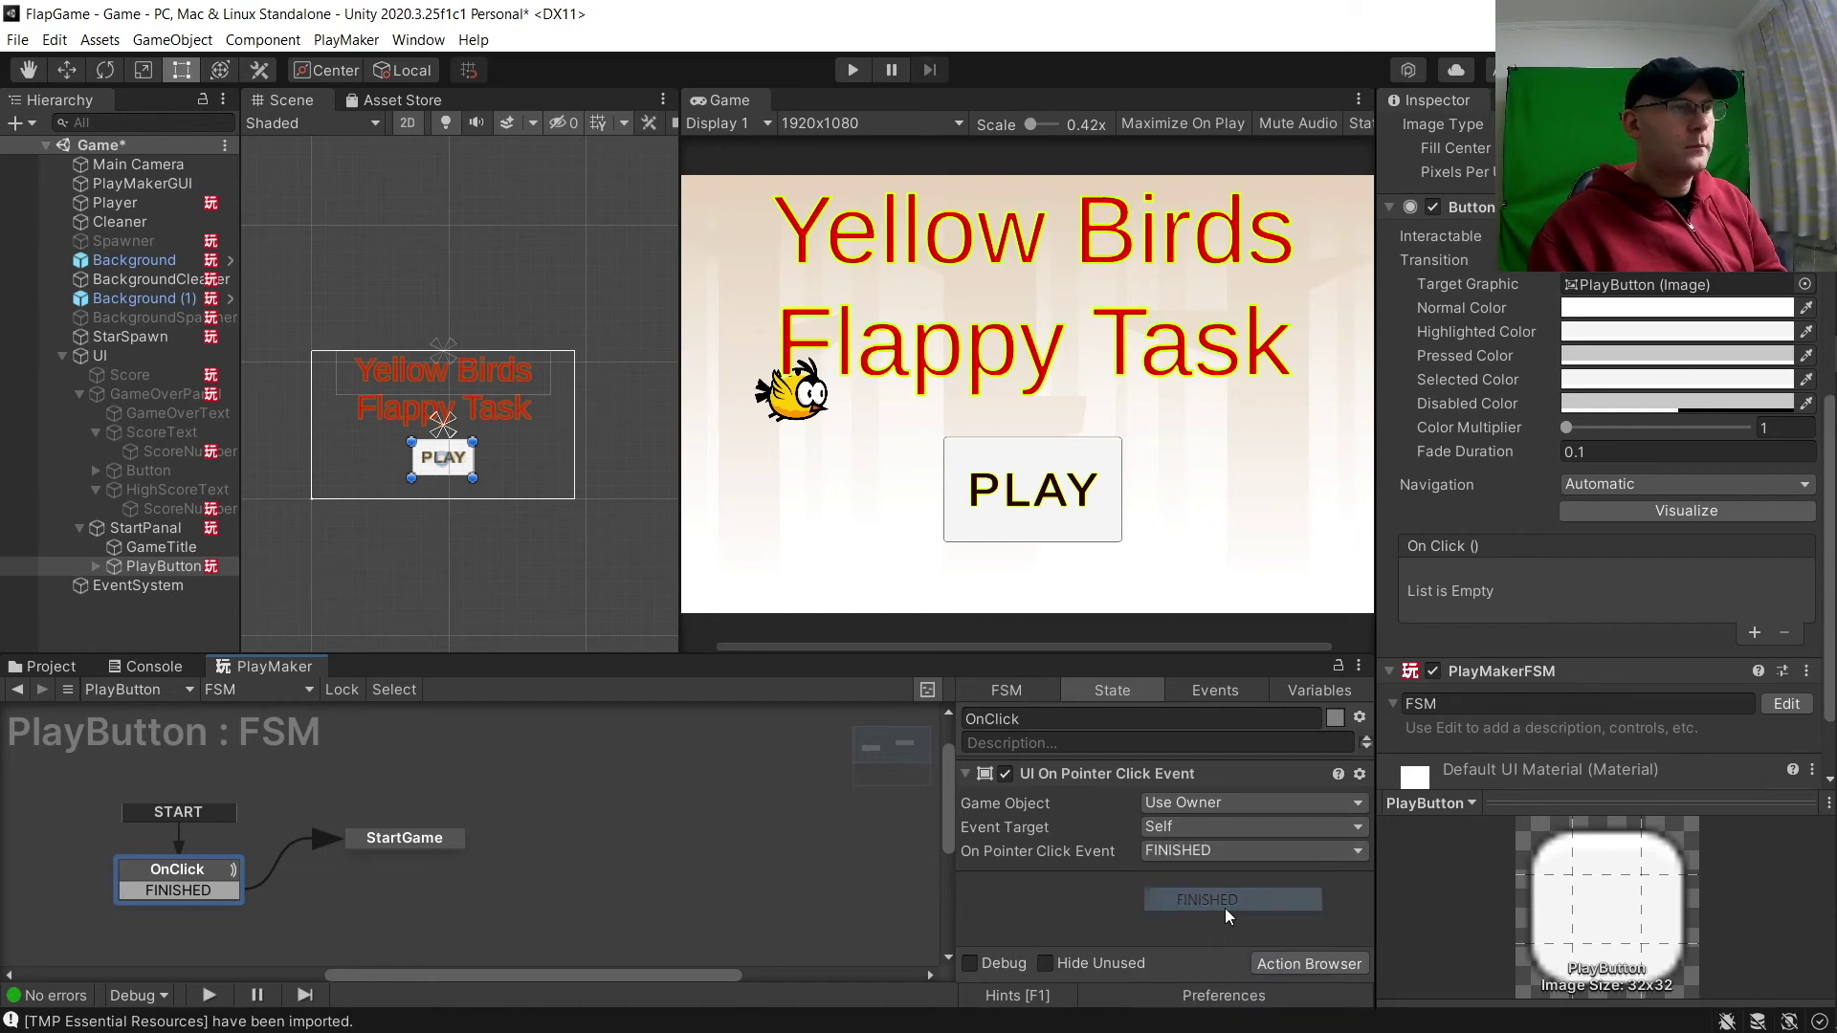
# Enable the Spawner object and add a state named IsGamePlaying to its FSM near the Wait state.
pyautogui.click(148, 241)
pyautogui.click(1440, 134)
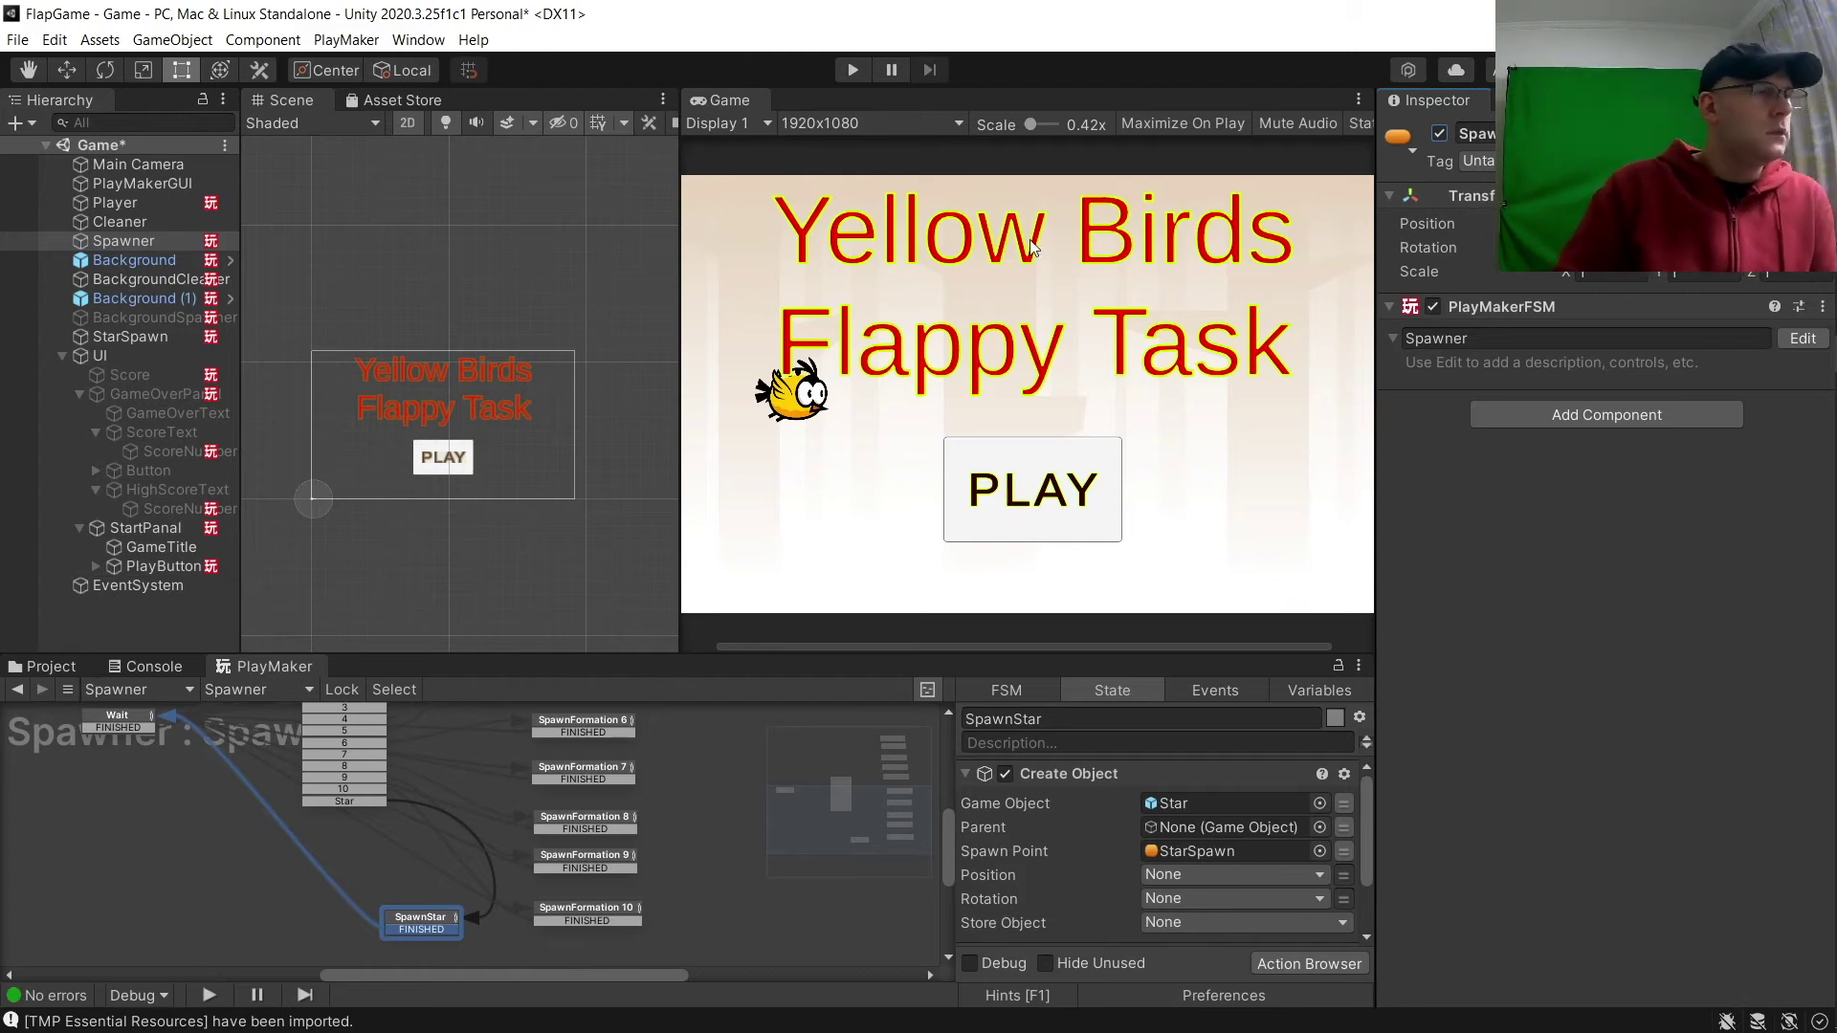
pyautogui.scroll(-1, 283, 780)
pyautogui.moveTo(284, 783); pyautogui.dragTo(365, 869, button='middle')
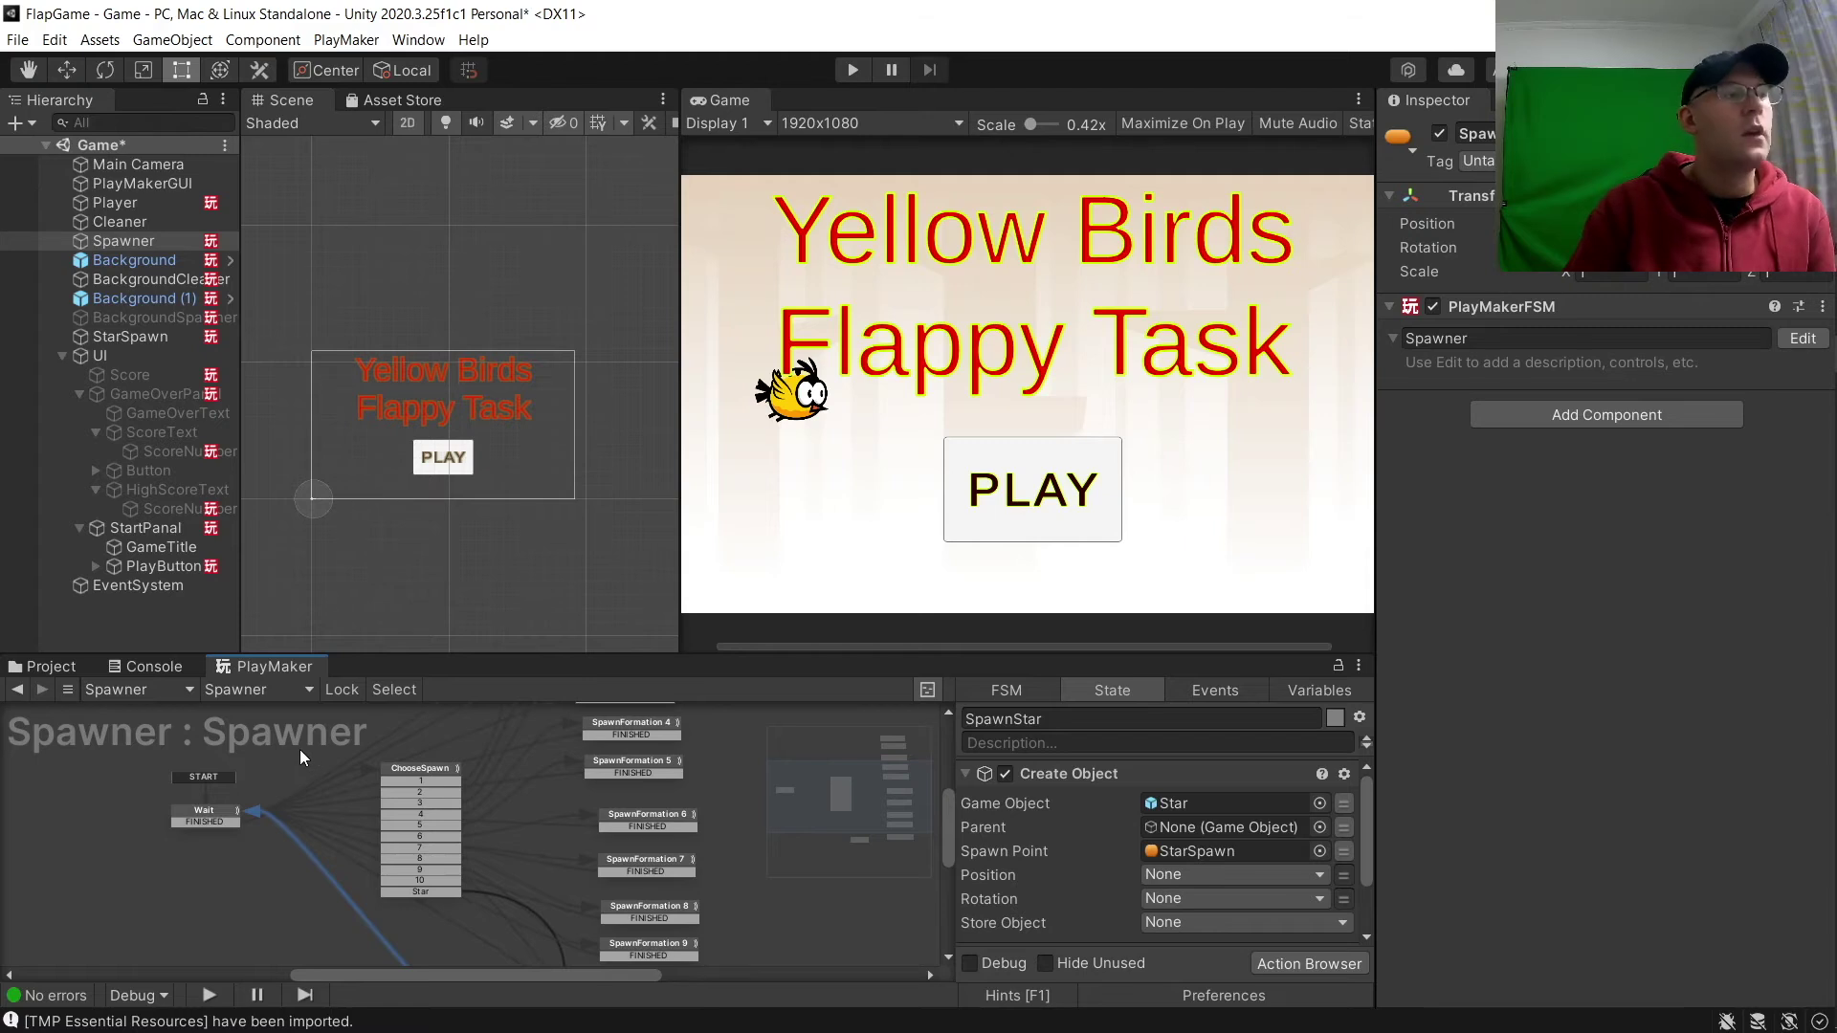
pyautogui.rightClick(300, 749)
pyautogui.click(410, 765)
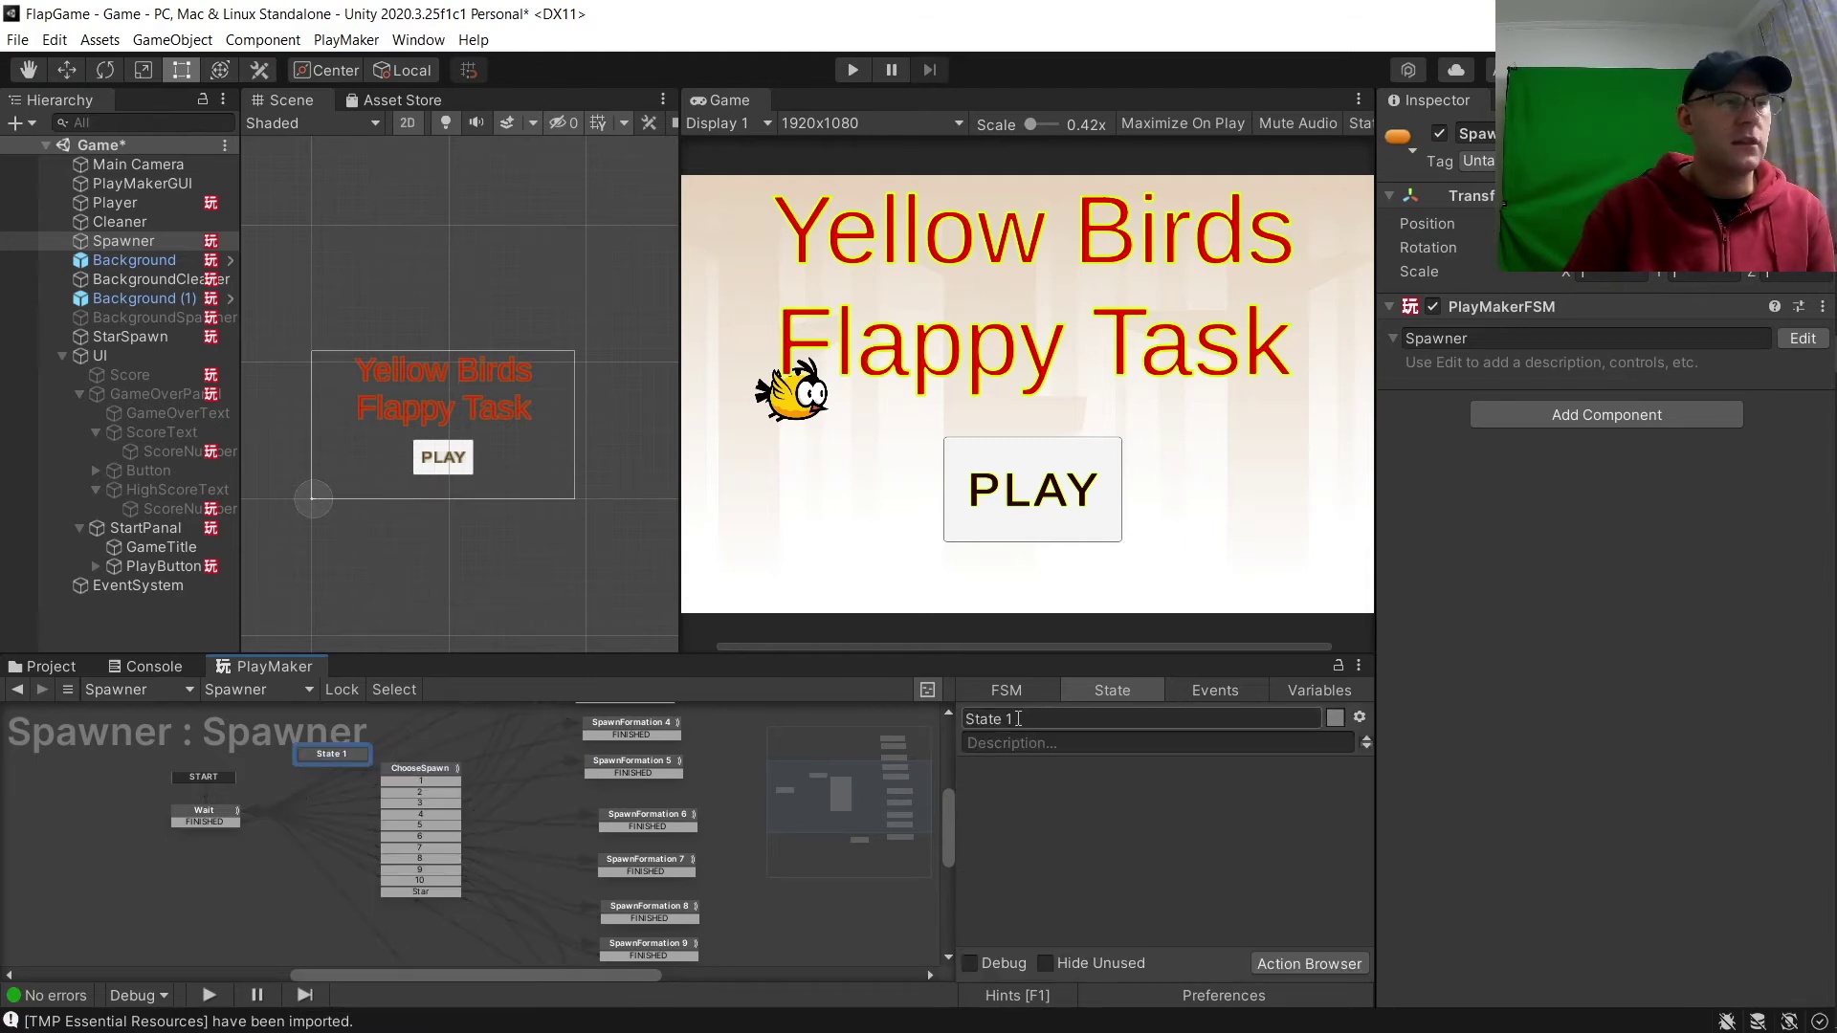
pyautogui.press('BackSpace')
pyautogui.write('Is')
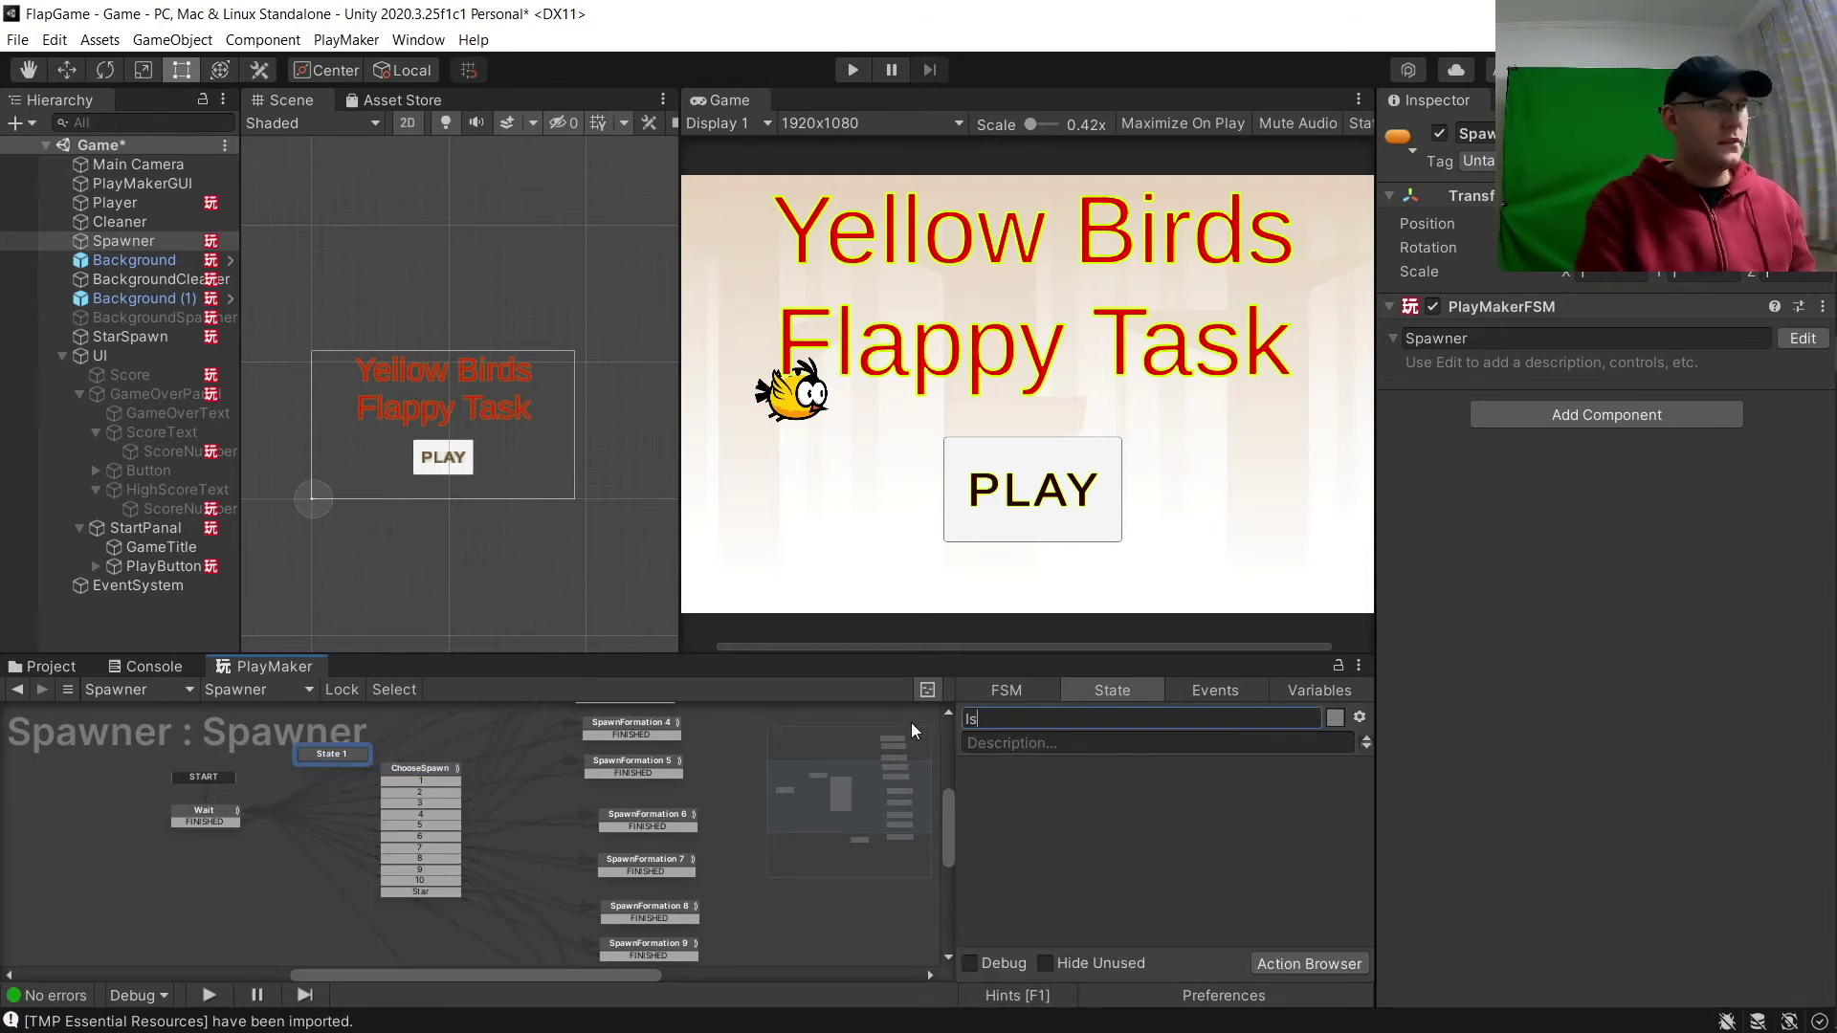
pyautogui.write('GamePa')
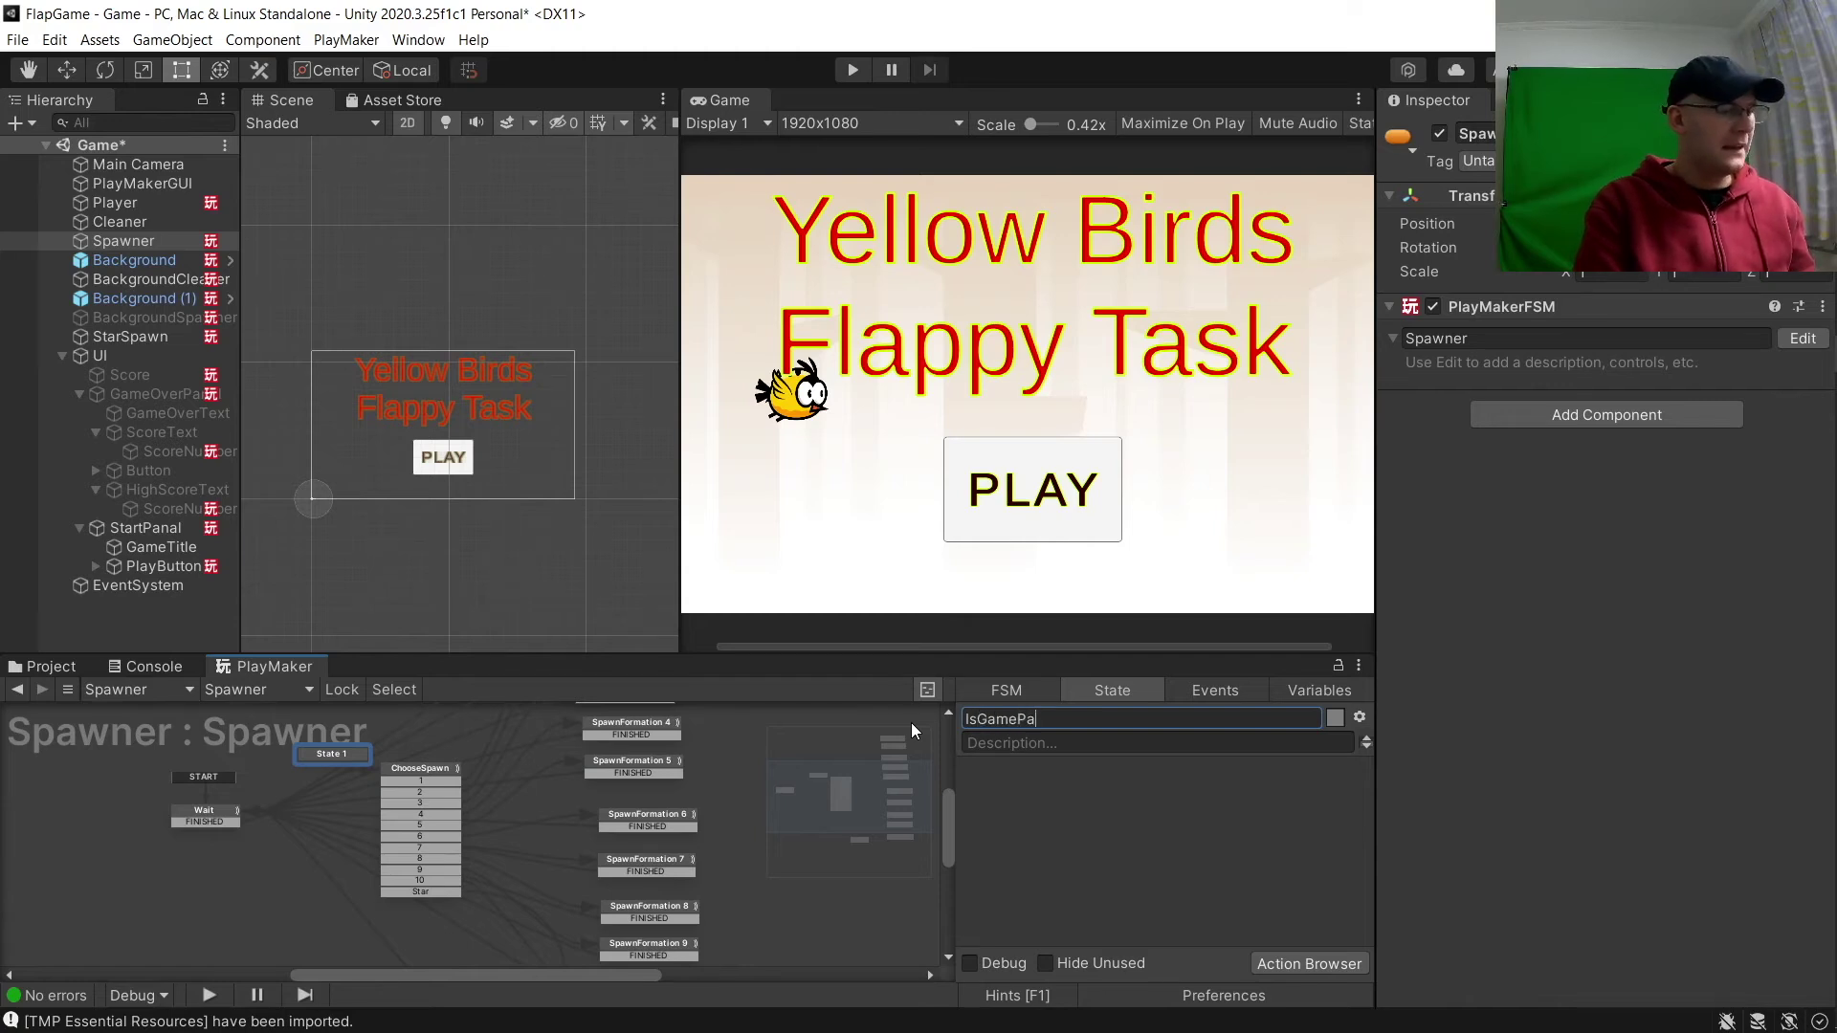
pyautogui.press('BackSpace')
pyautogui.write('laying')
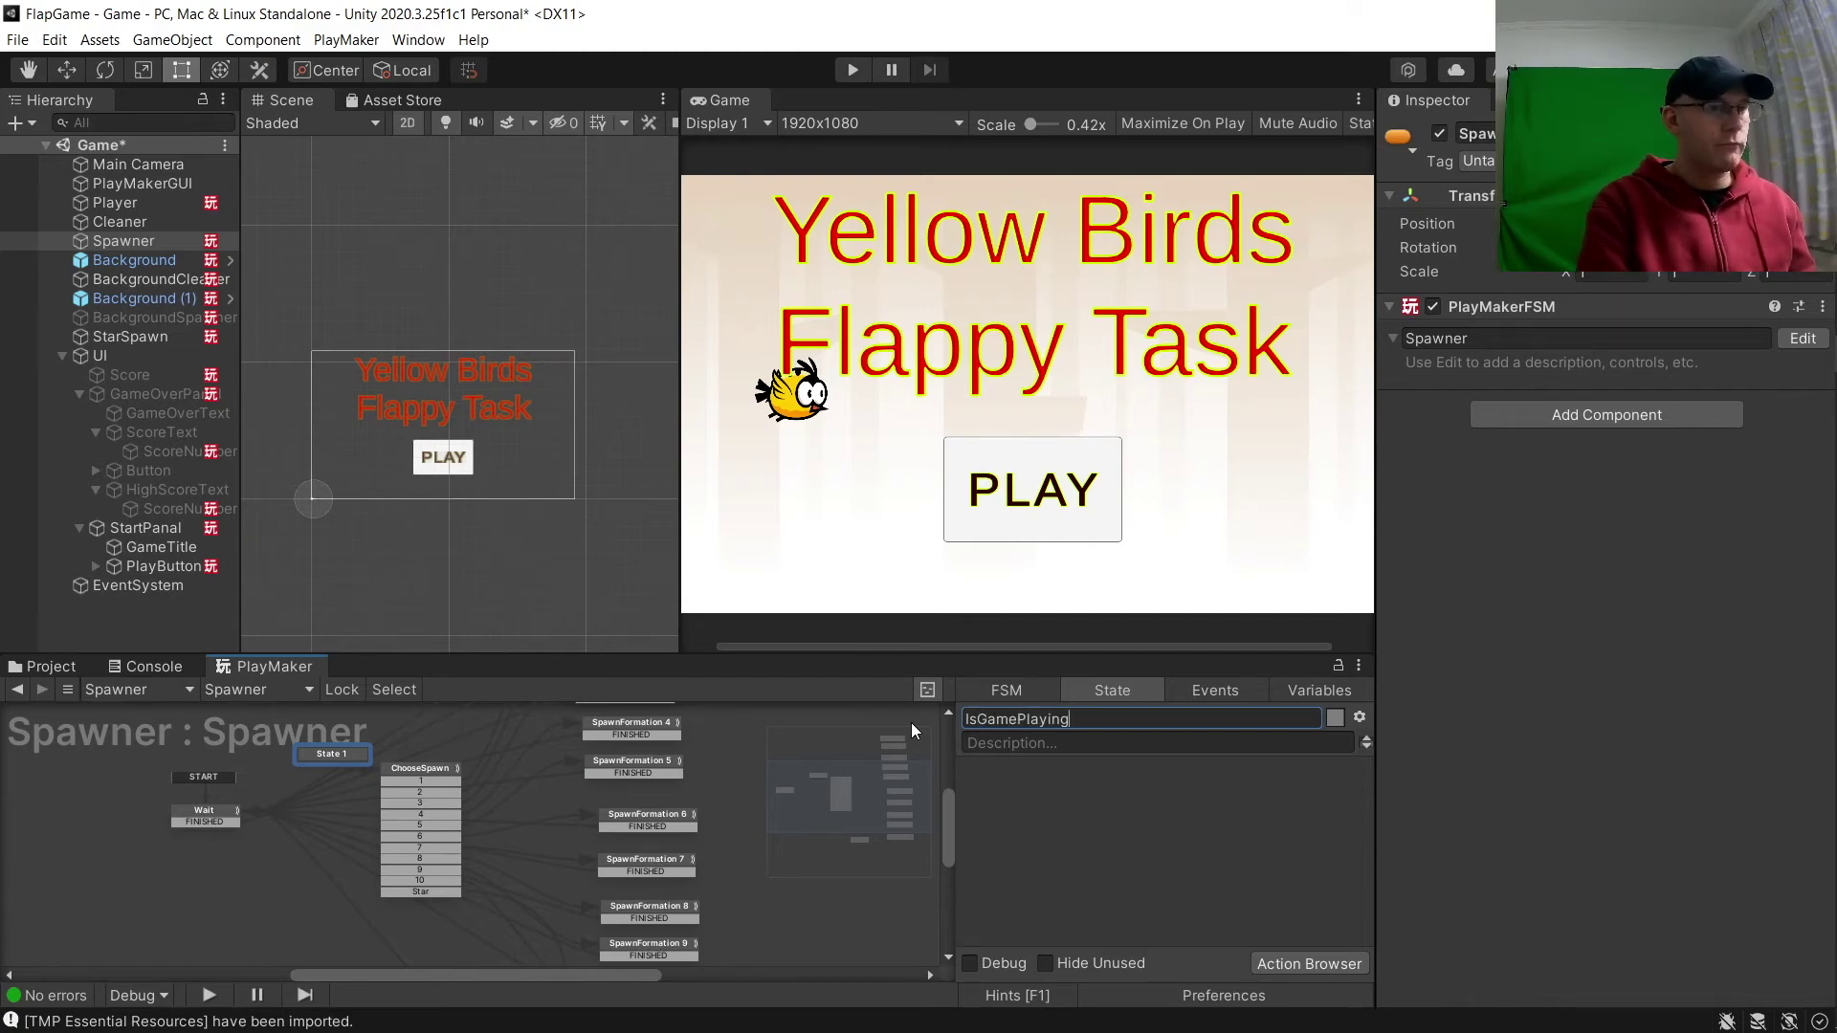
# Redirect the Wait state's FINISHED transition to IsGamePlaying and shift that state slightly in the graph.
pyautogui.click(228, 819)
pyautogui.moveTo(229, 819); pyautogui.dragTo(329, 760)
pyautogui.click(315, 754)
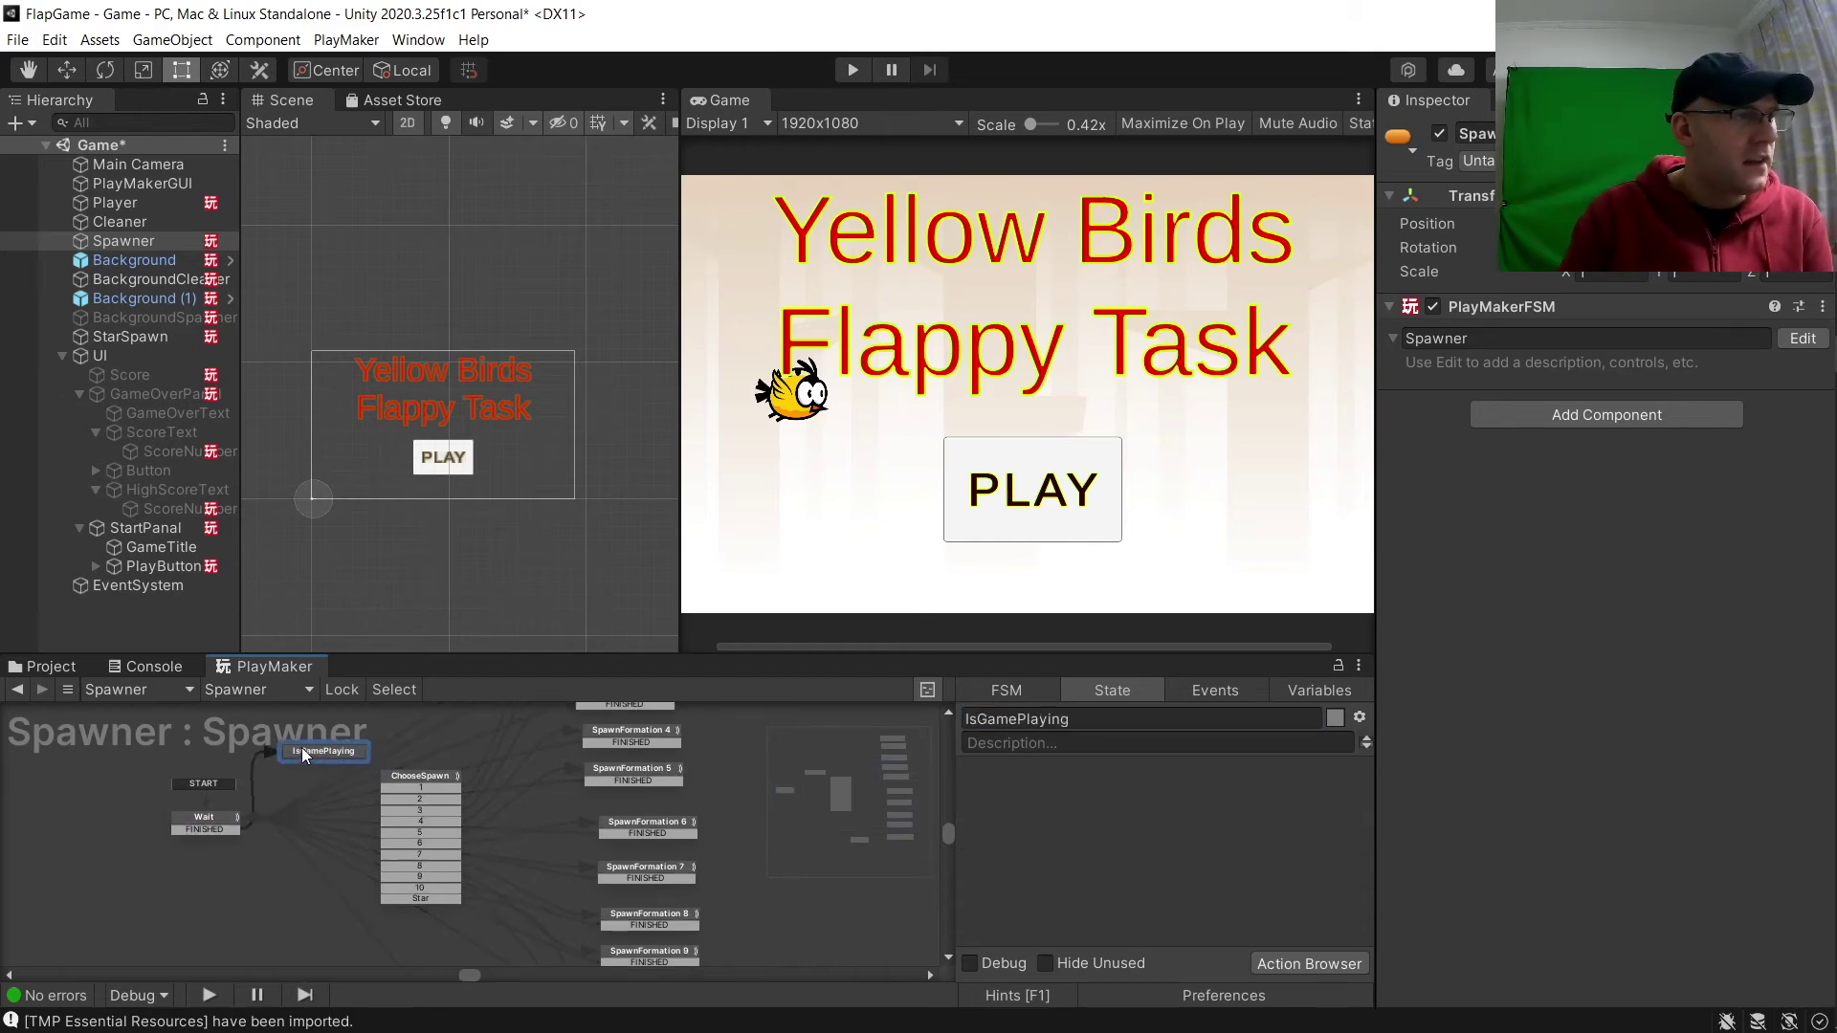
# Add two events named Yes and No to the Spawner FSM.
pyautogui.click(1215, 690)
pyautogui.click(1191, 933)
pyautogui.write('Yes')
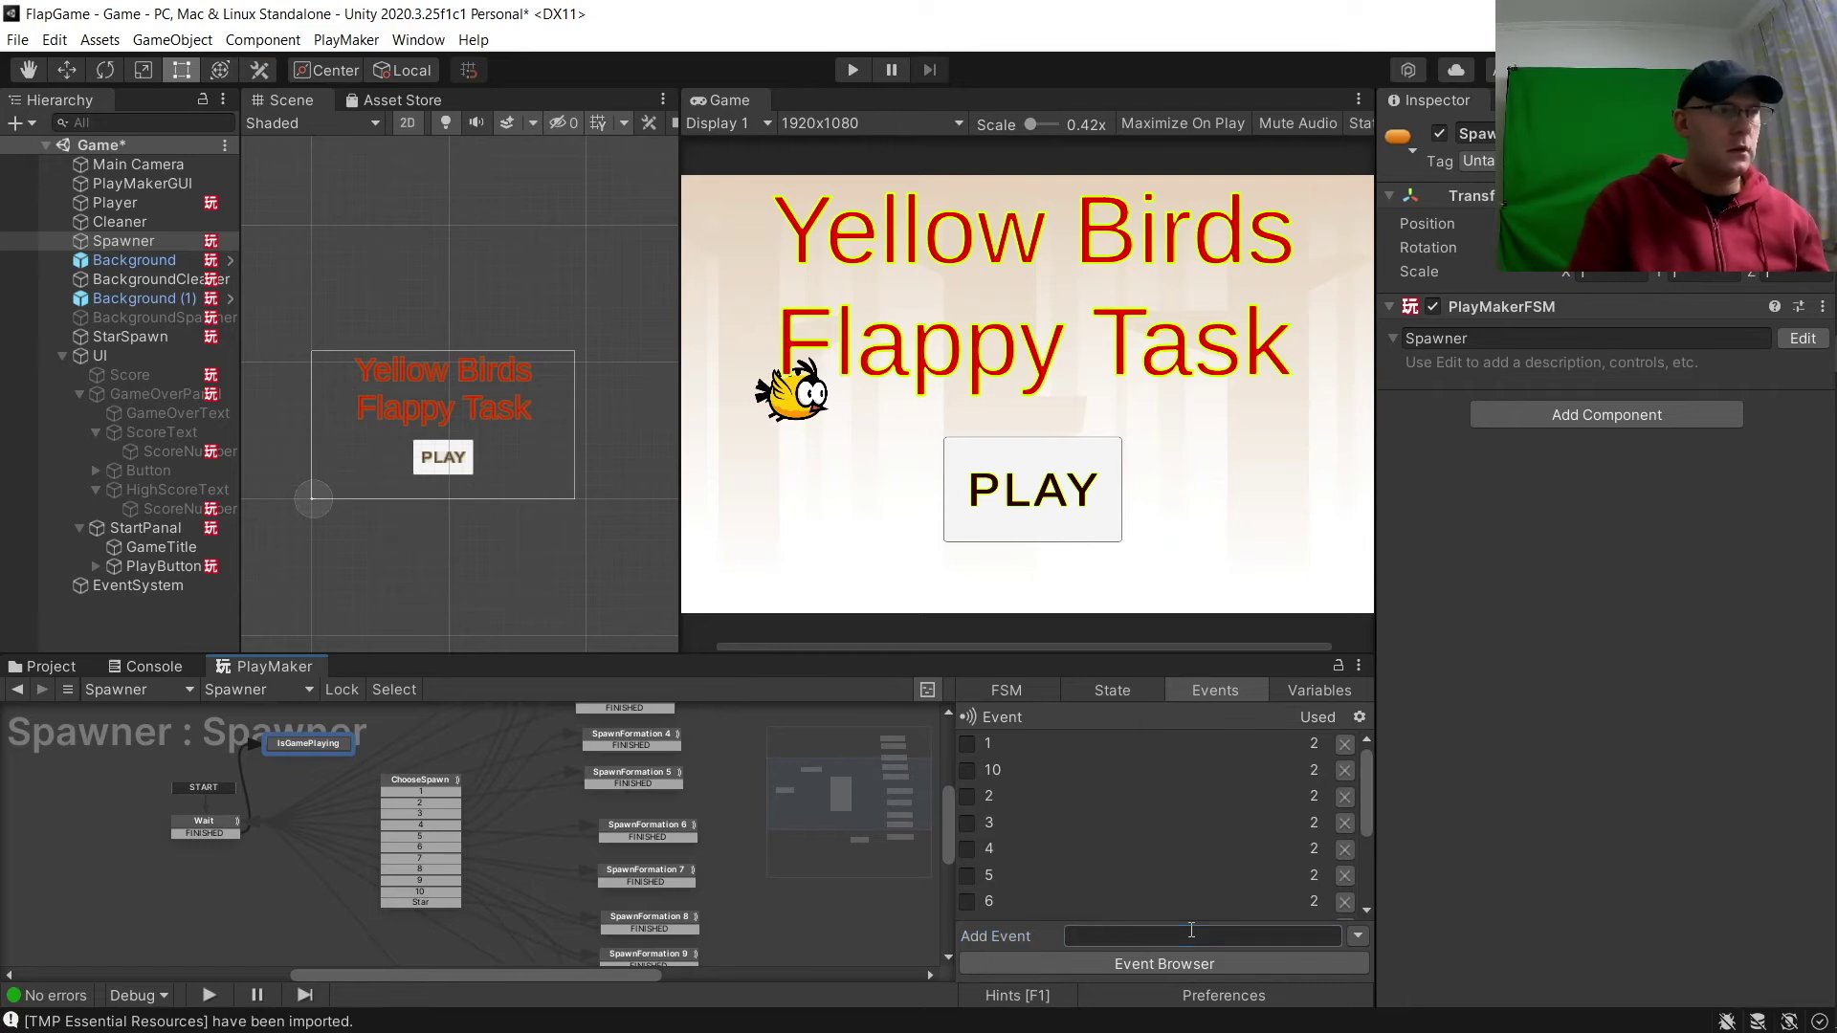
pyautogui.write('No')
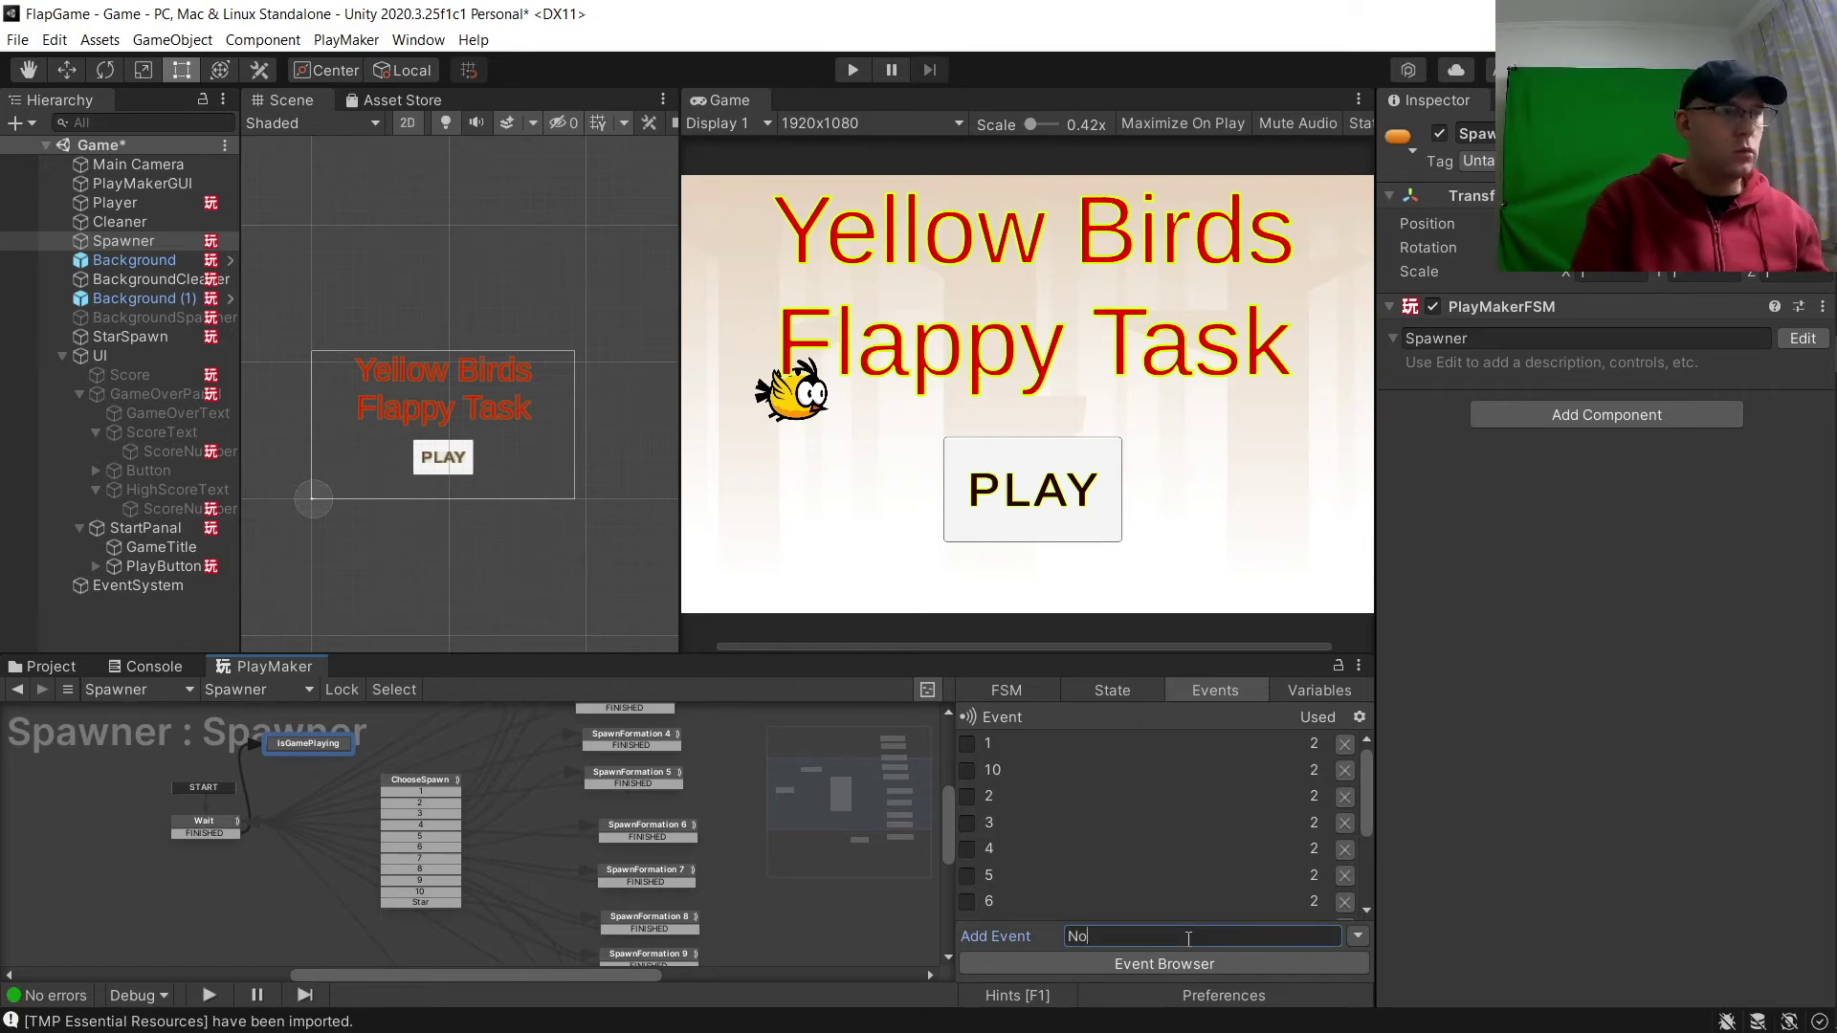
# Add Yes and No transitions to the IsGamePlaying state.
pyautogui.rightClick(317, 745)
pyautogui.moveTo(428, 756)
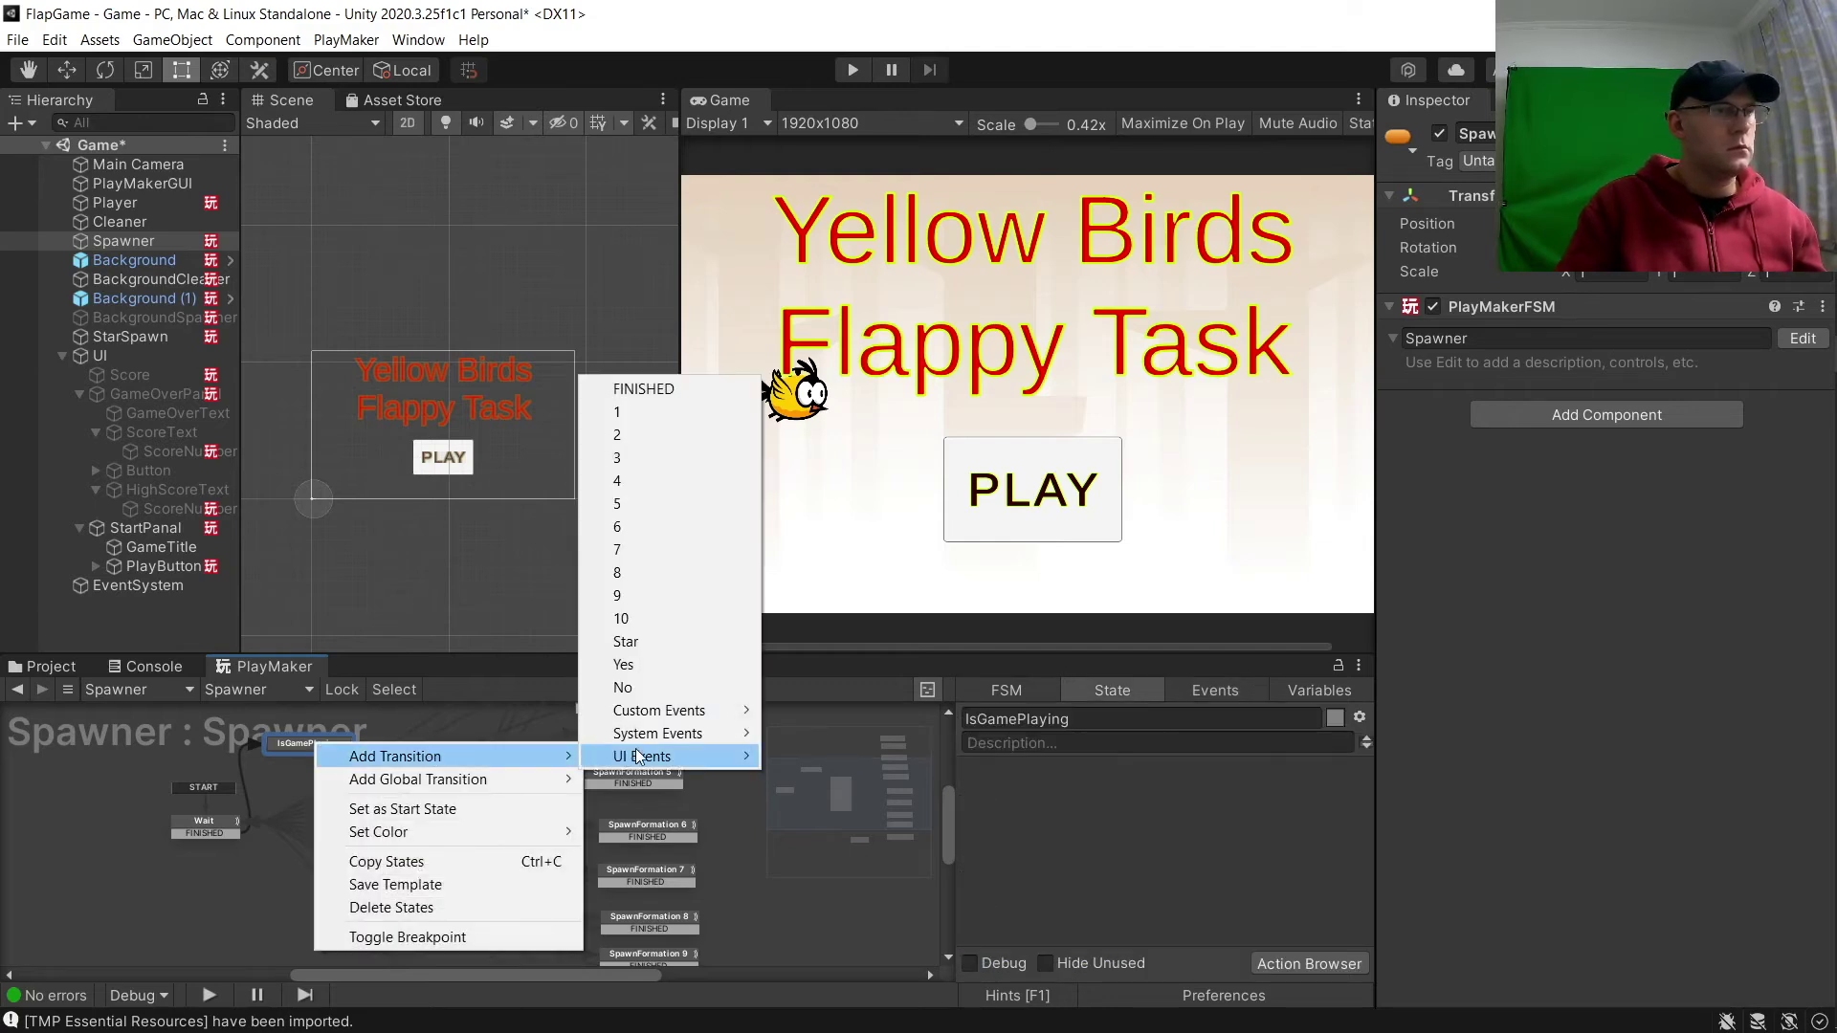
pyautogui.click(646, 662)
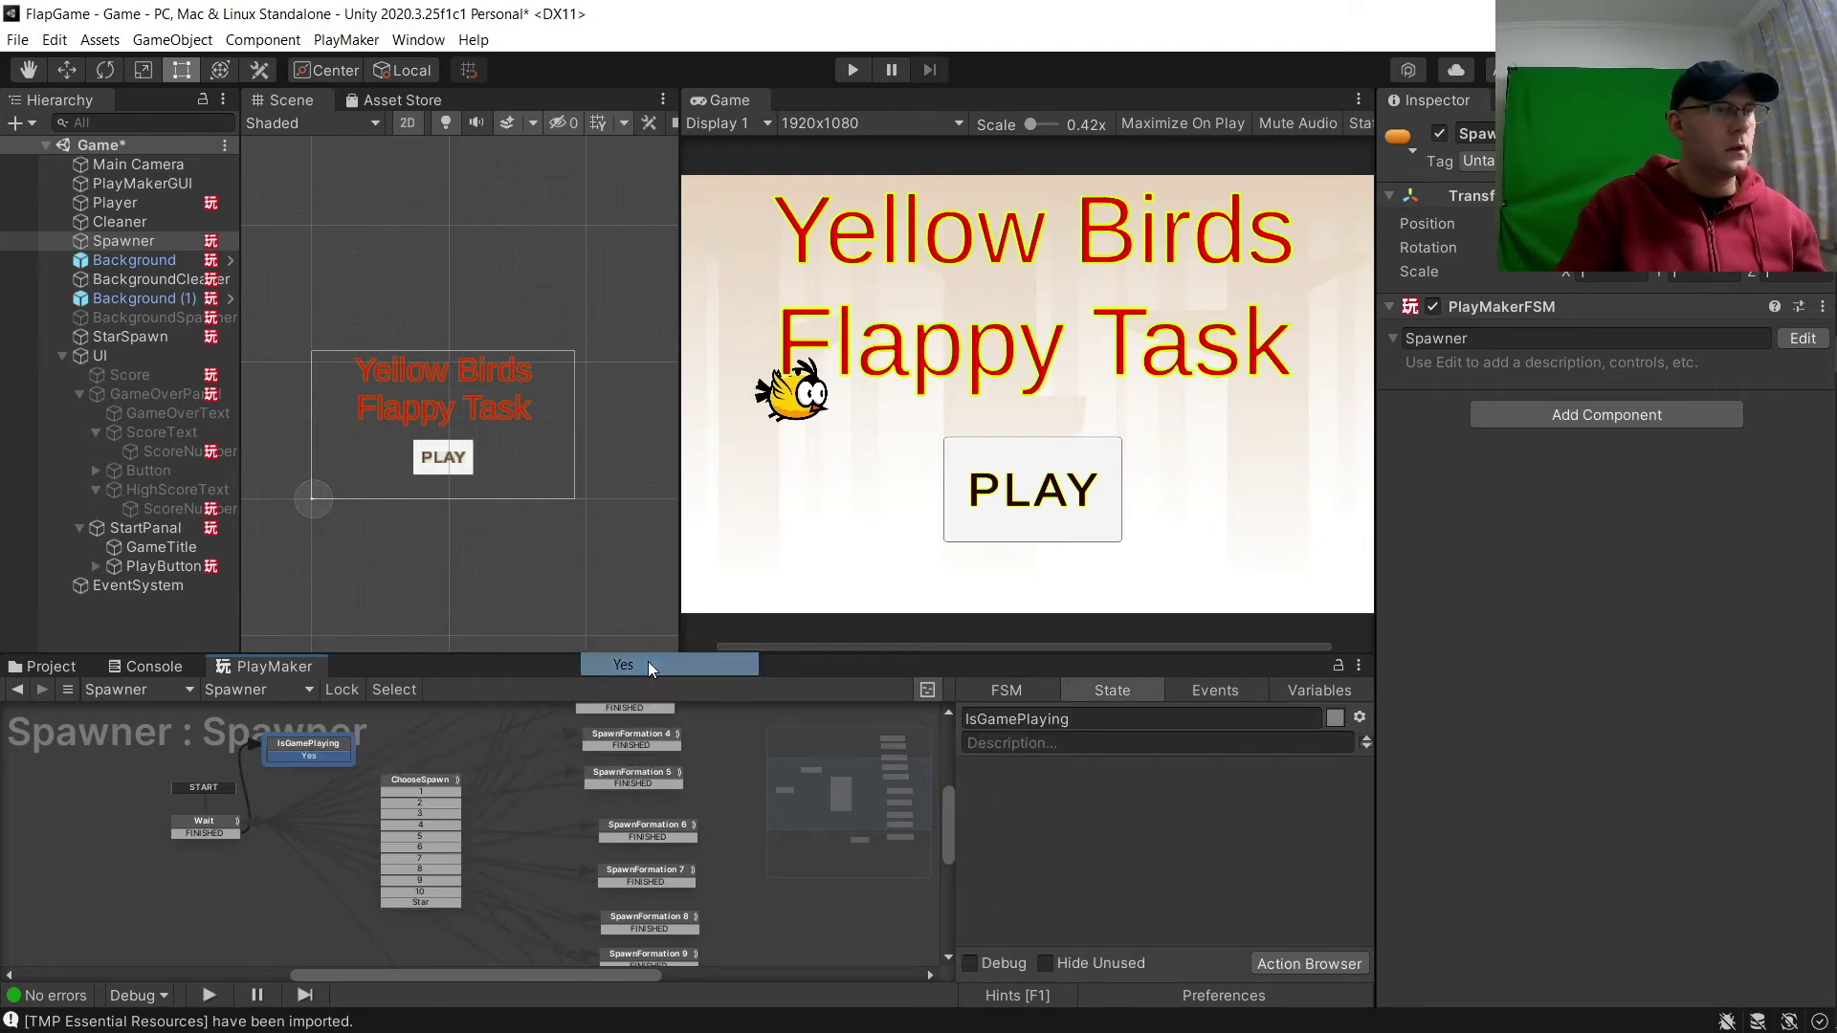
pyautogui.rightClick(304, 750)
pyautogui.moveTo(394, 758)
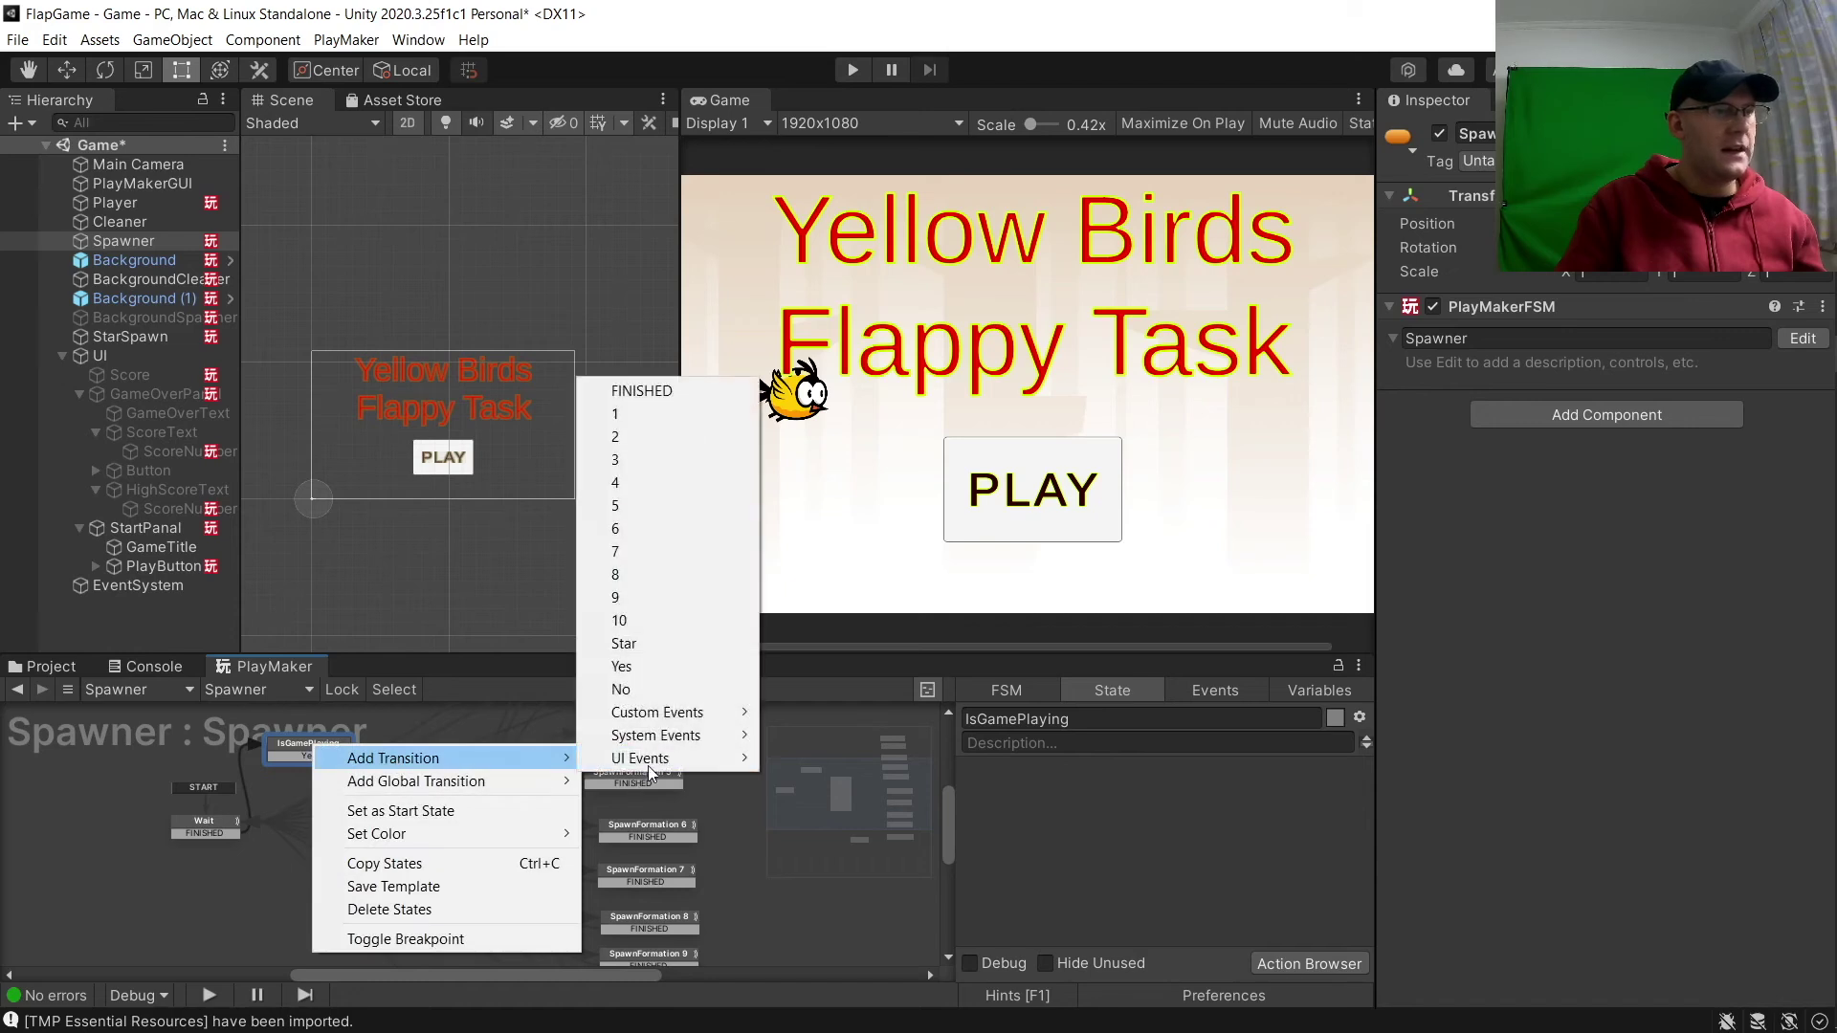
pyautogui.click(667, 696)
# Connect IsGamePlaying's No transition to Wait and its Yes transition to ChooseSpawn, and select the IsGamePlaying state.
pyautogui.scroll(5, 323, 821)
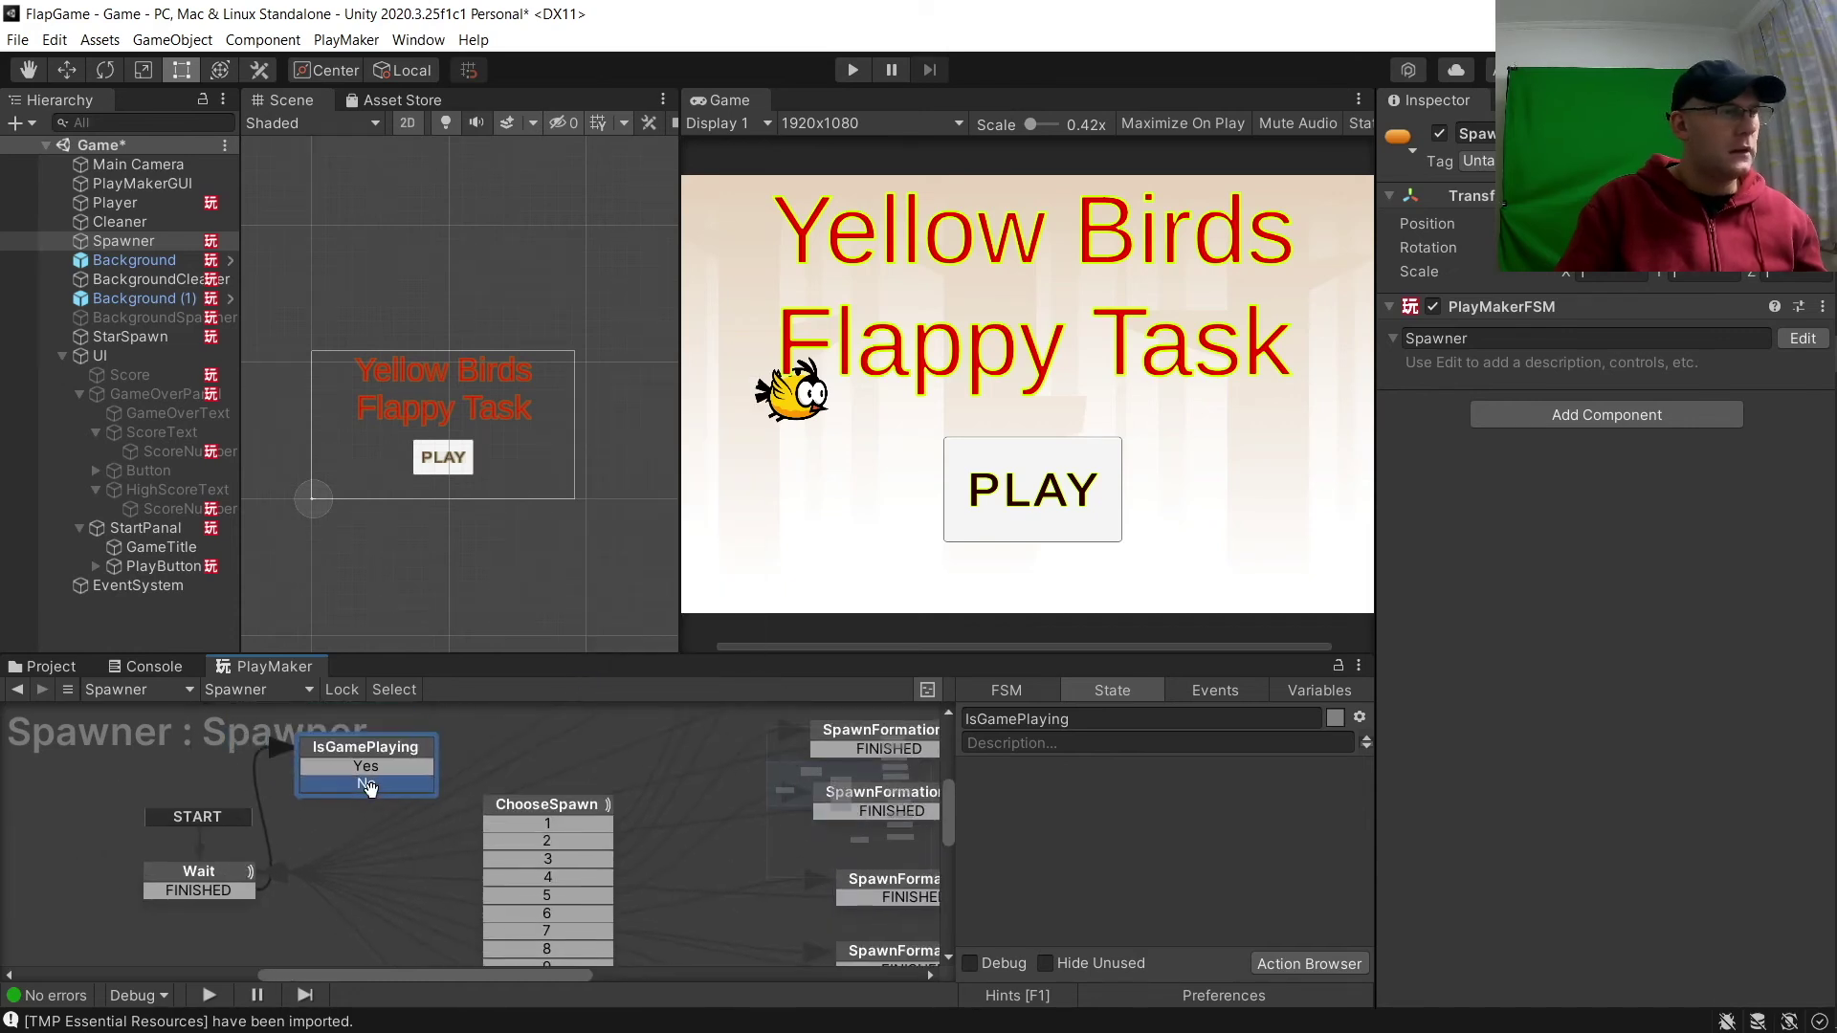
pyautogui.moveTo(341, 786); pyautogui.dragTo(228, 871)
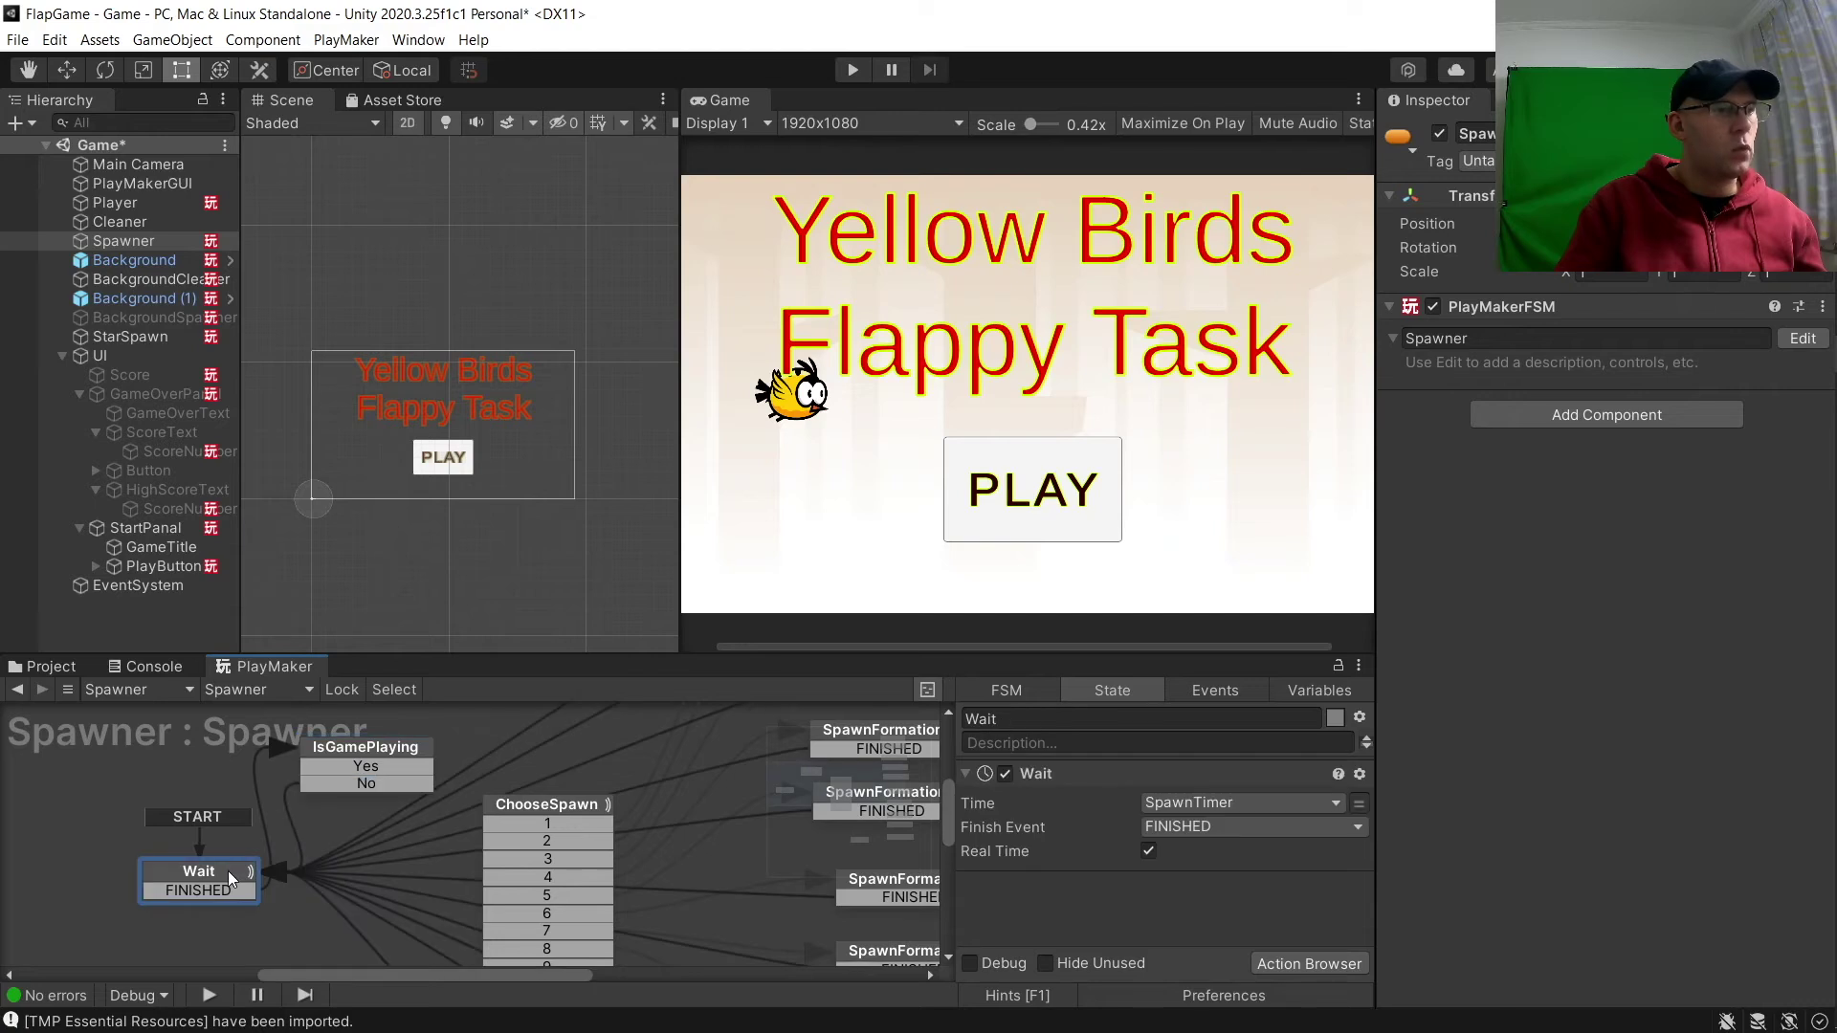
pyautogui.click(348, 763)
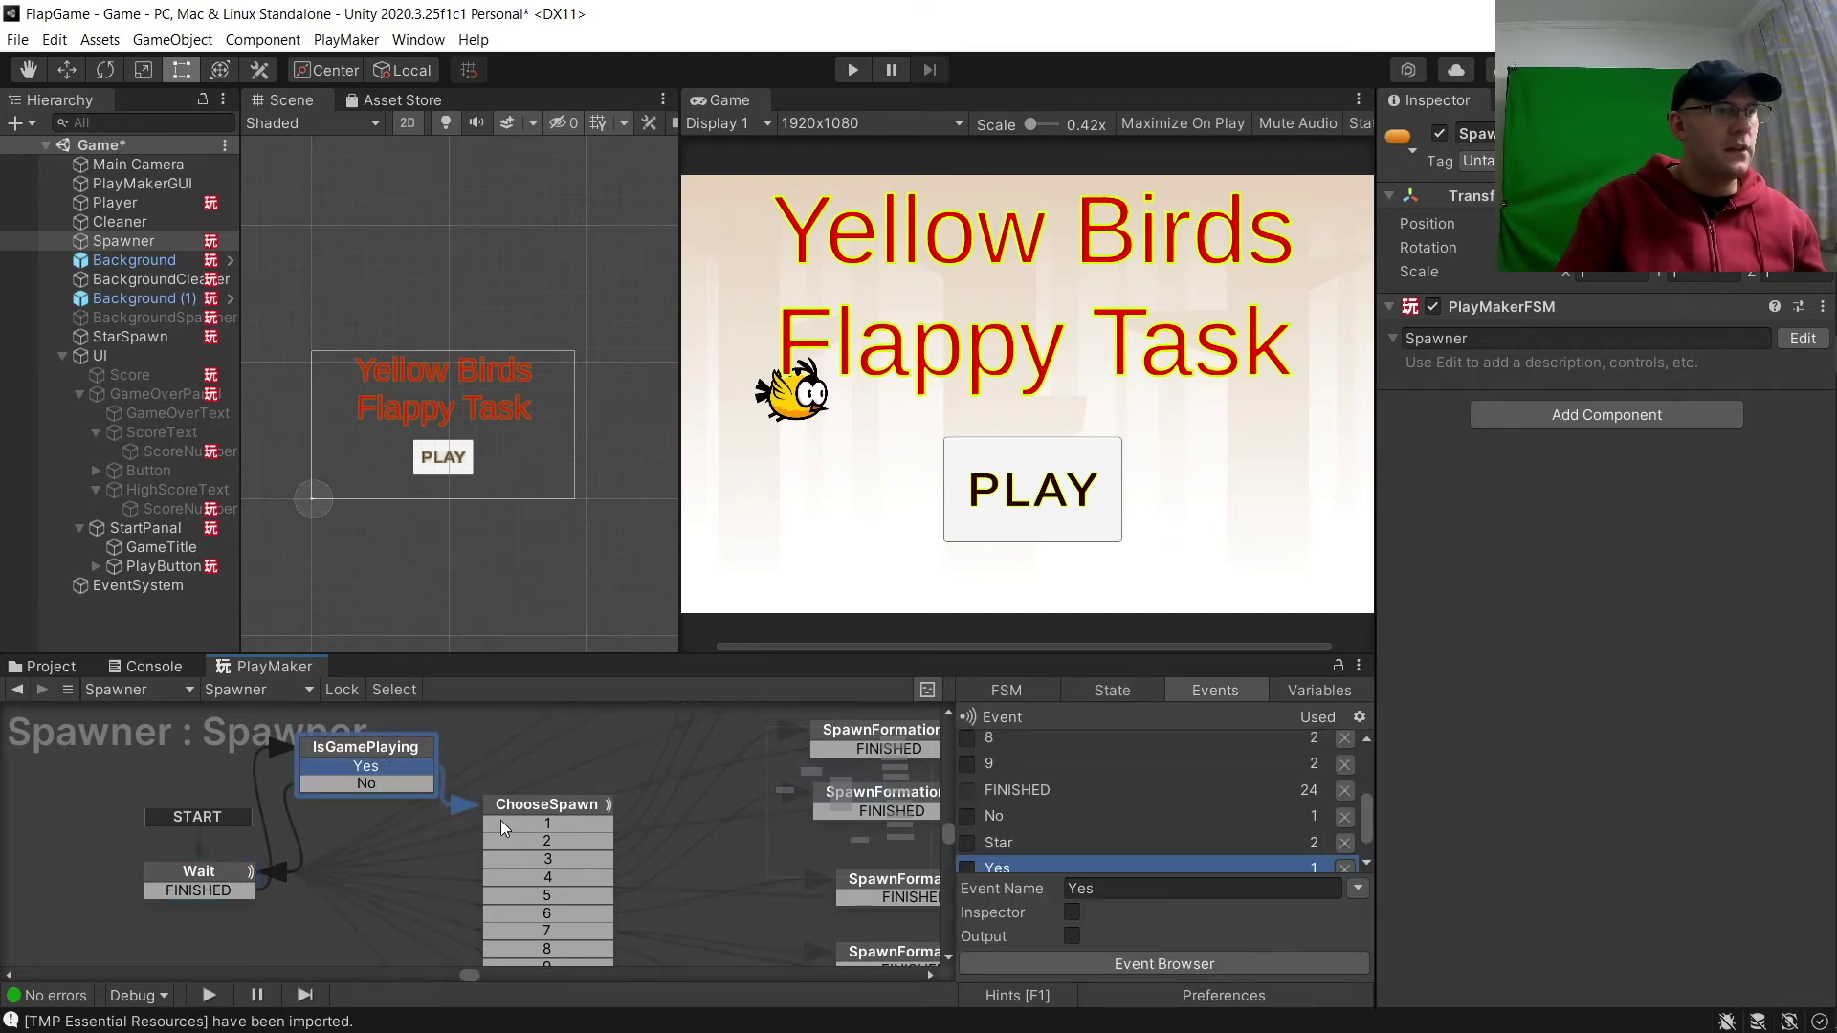
pyautogui.click(371, 750)
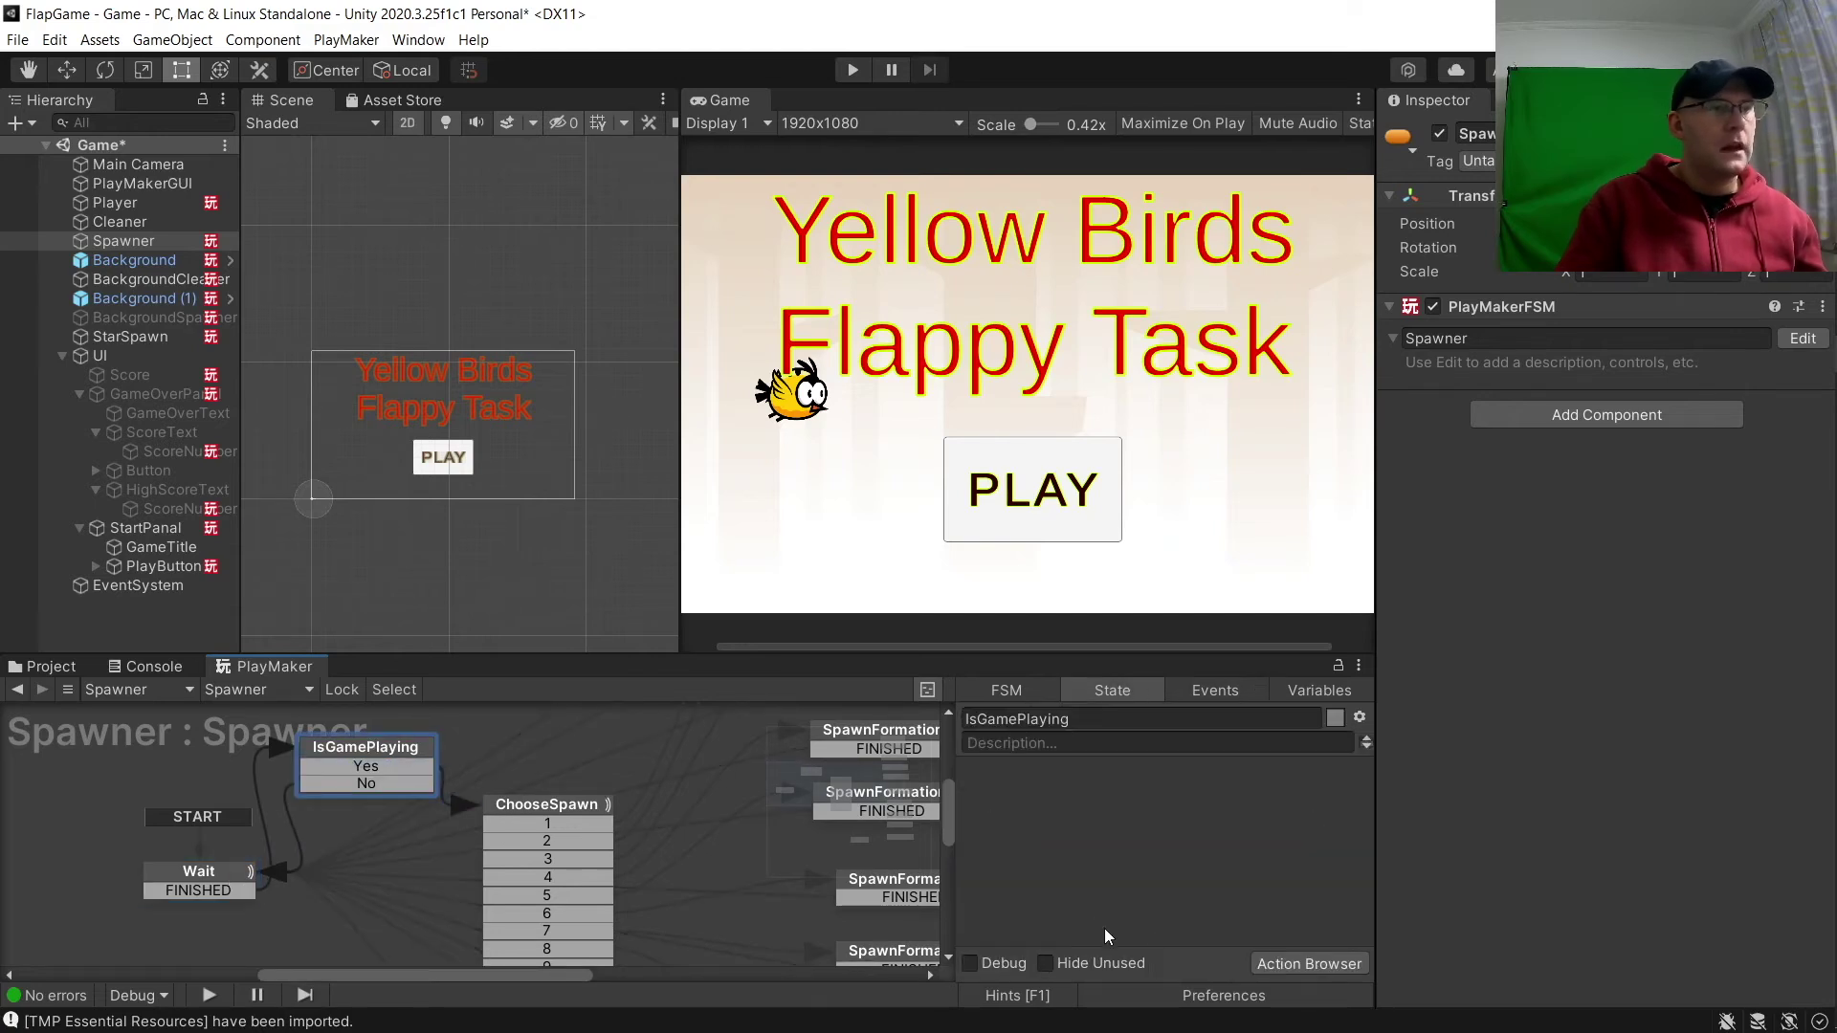
# Add a Bool Test action to the IsGamePlaying state and close the action browser.
pyautogui.click(1278, 951)
pyautogui.write('bo')
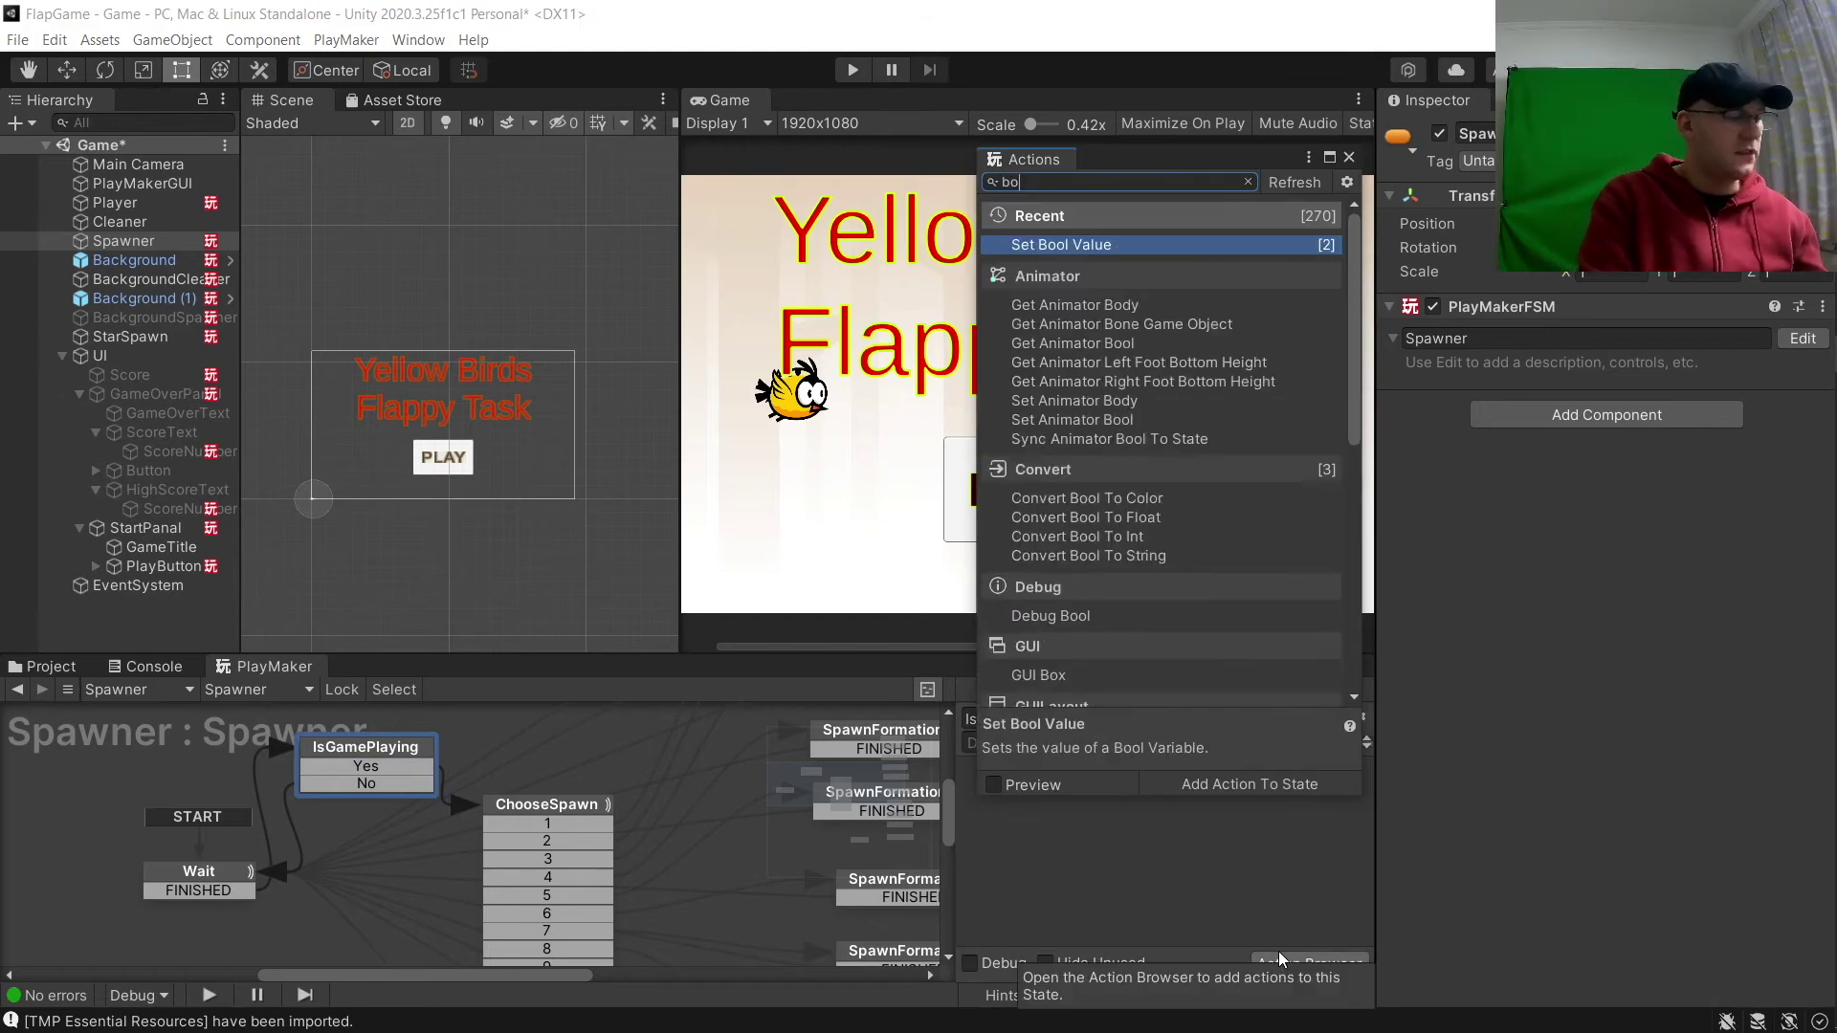
pyautogui.write('oltest')
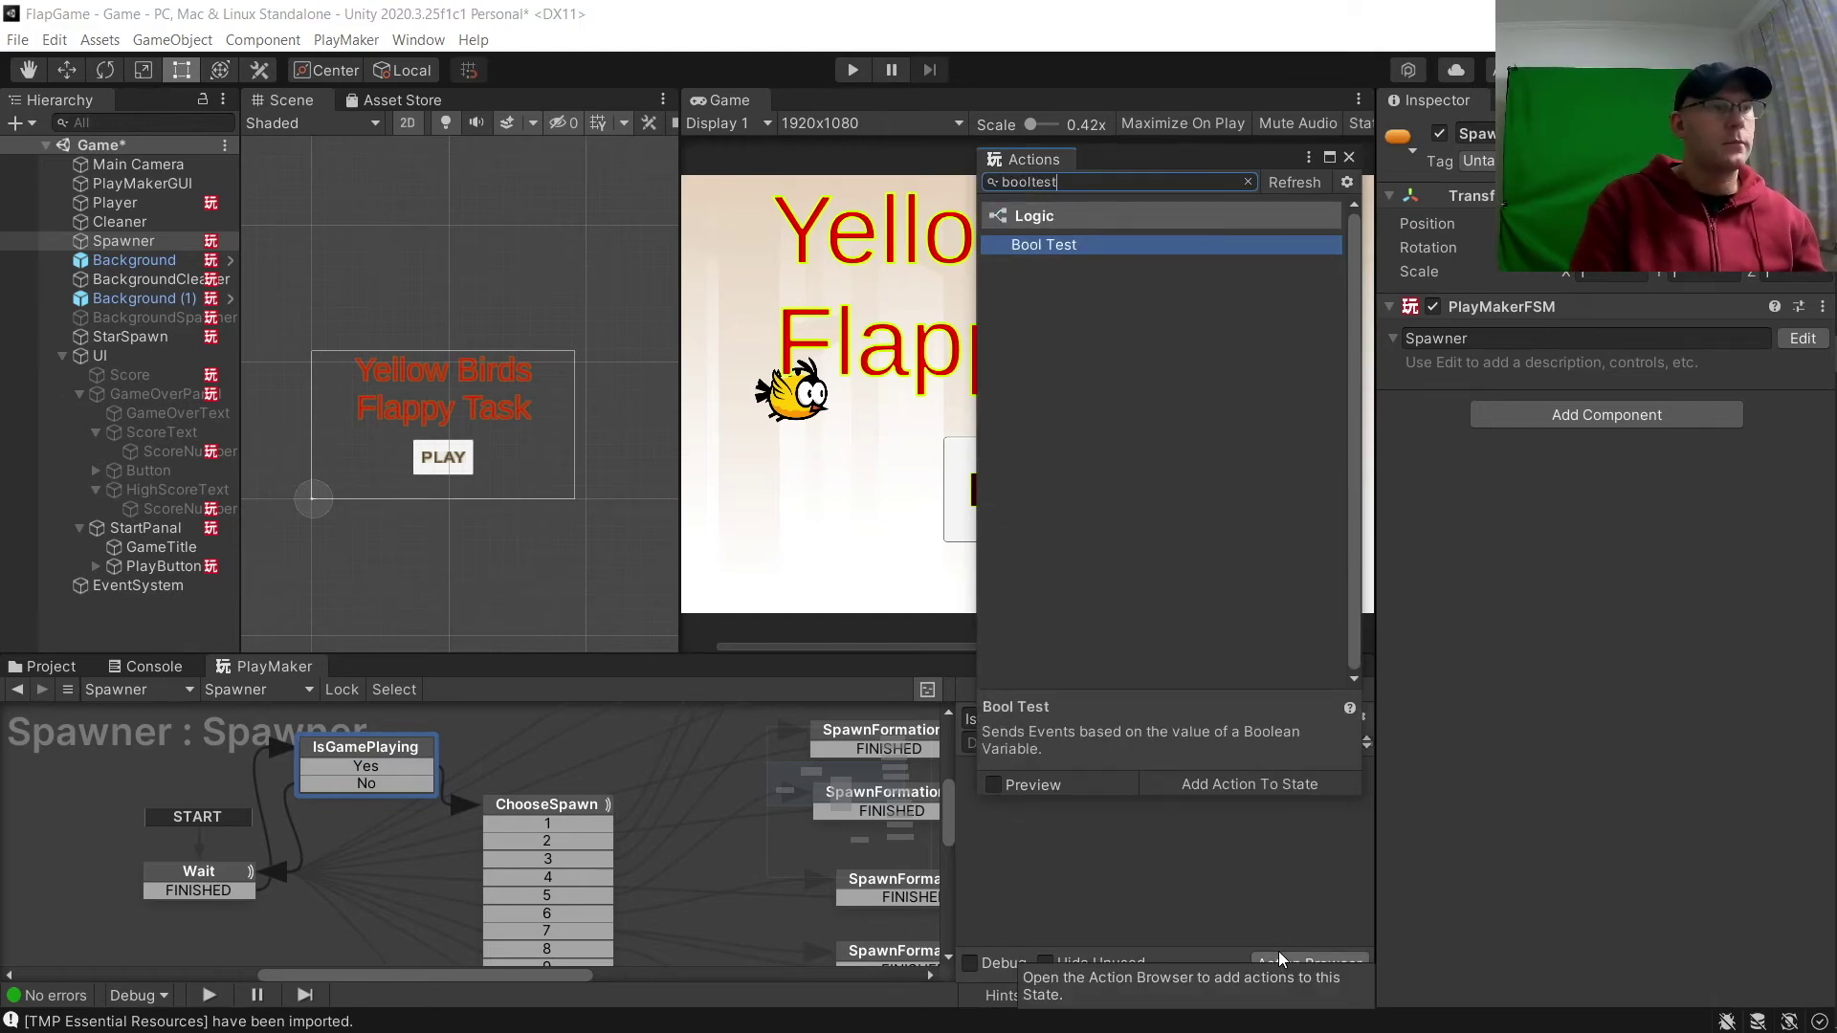
pyautogui.press('Return')
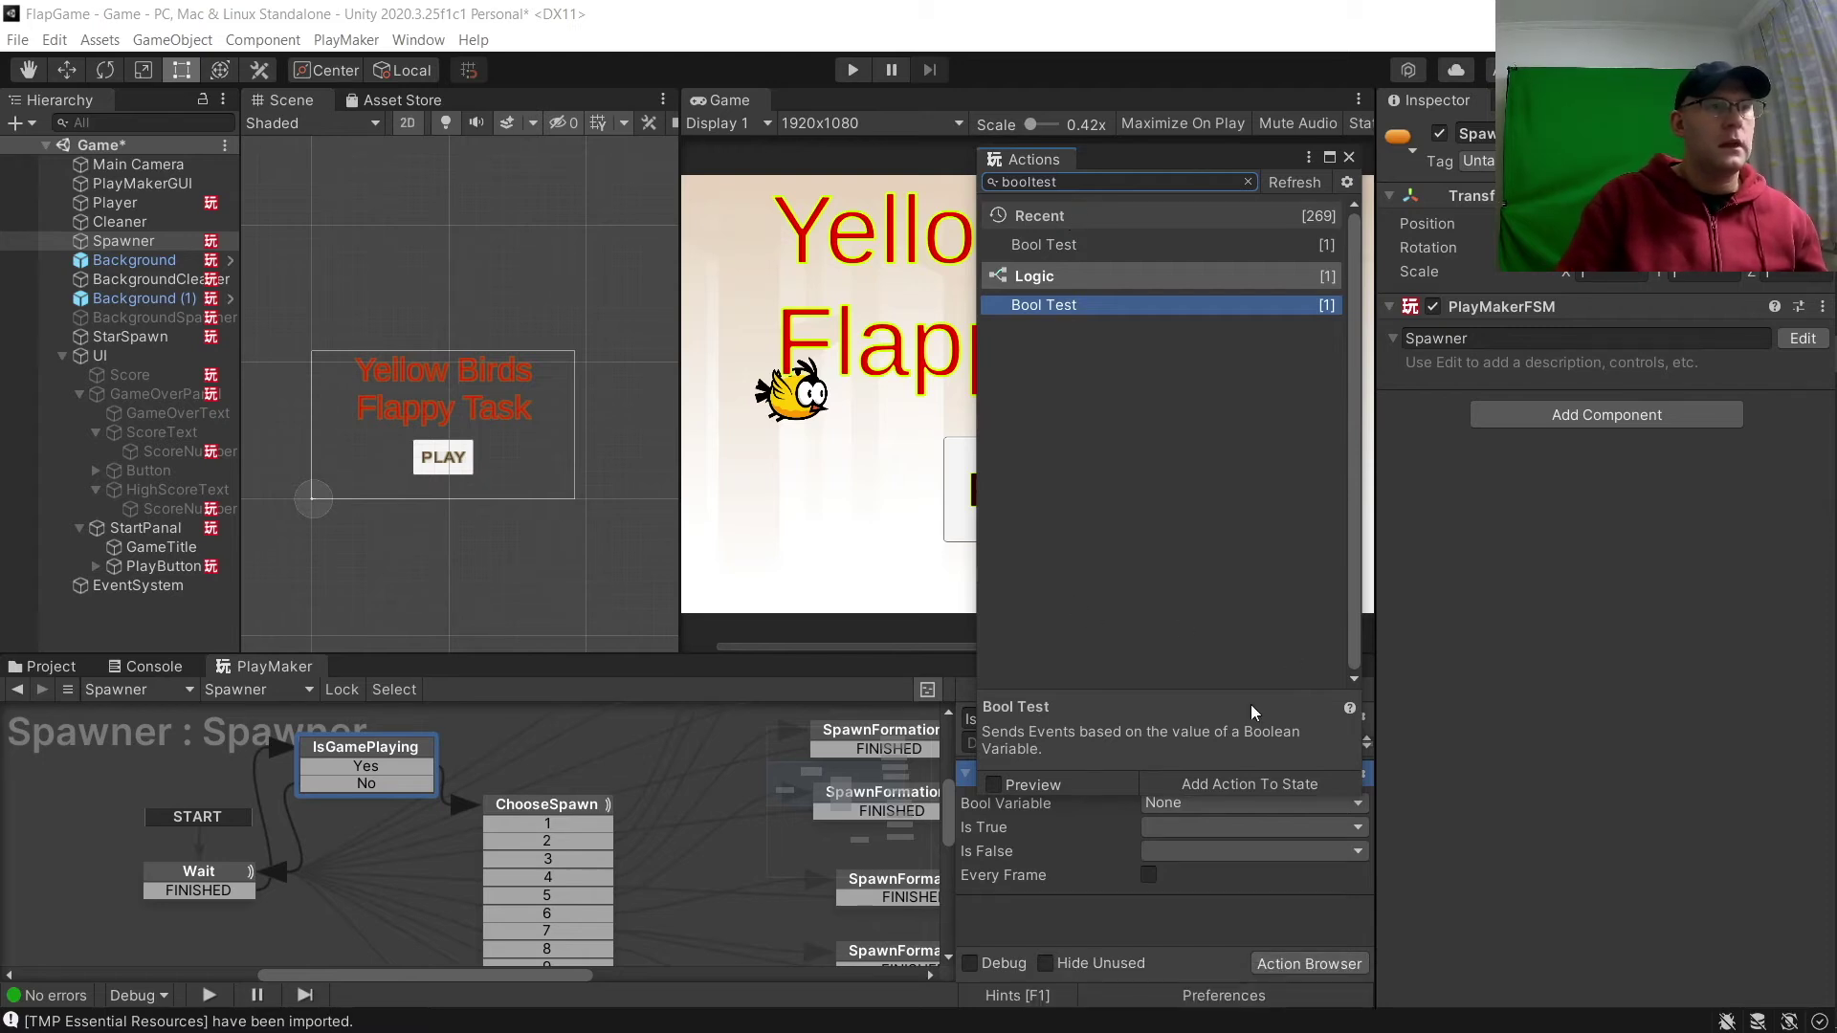
pyautogui.click(1349, 155)
pyautogui.scroll(-3, 272, 790)
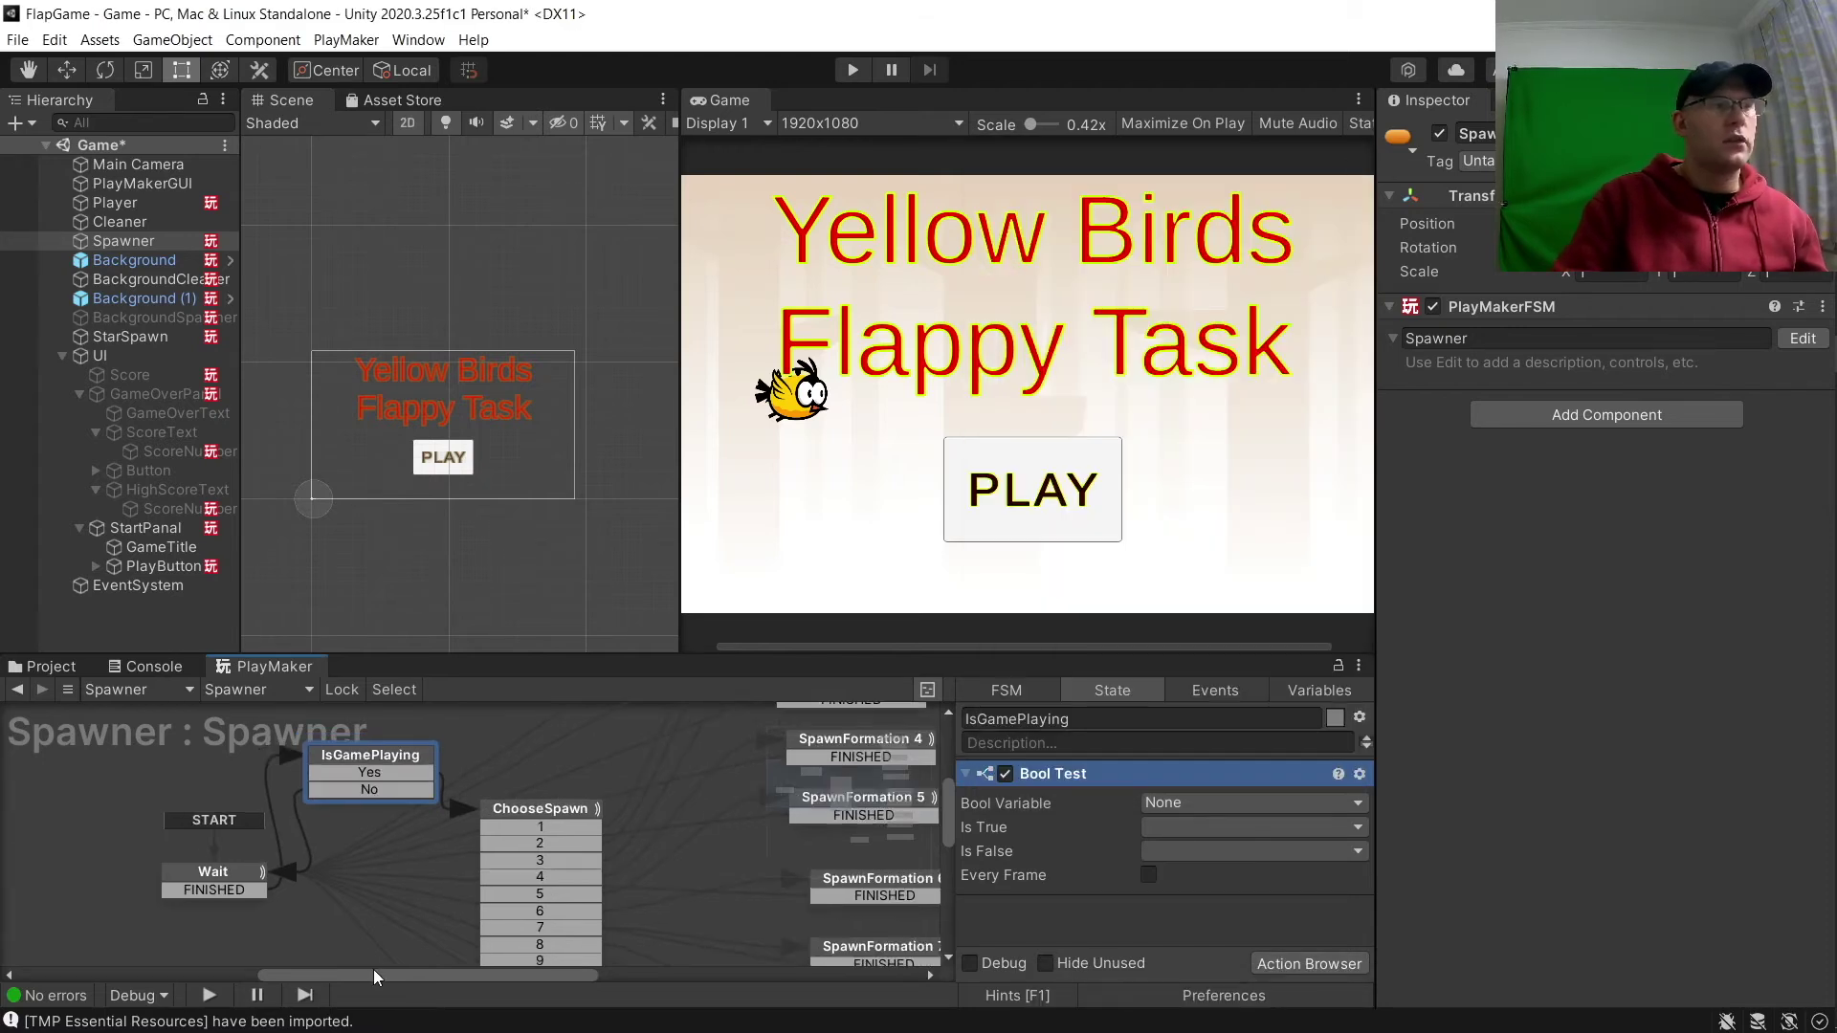
# Examine the Wait and IsGamePlaying states and the transitions between them in the Spawner graph.
pyautogui.click(203, 761)
pyautogui.scroll(1, 202, 761)
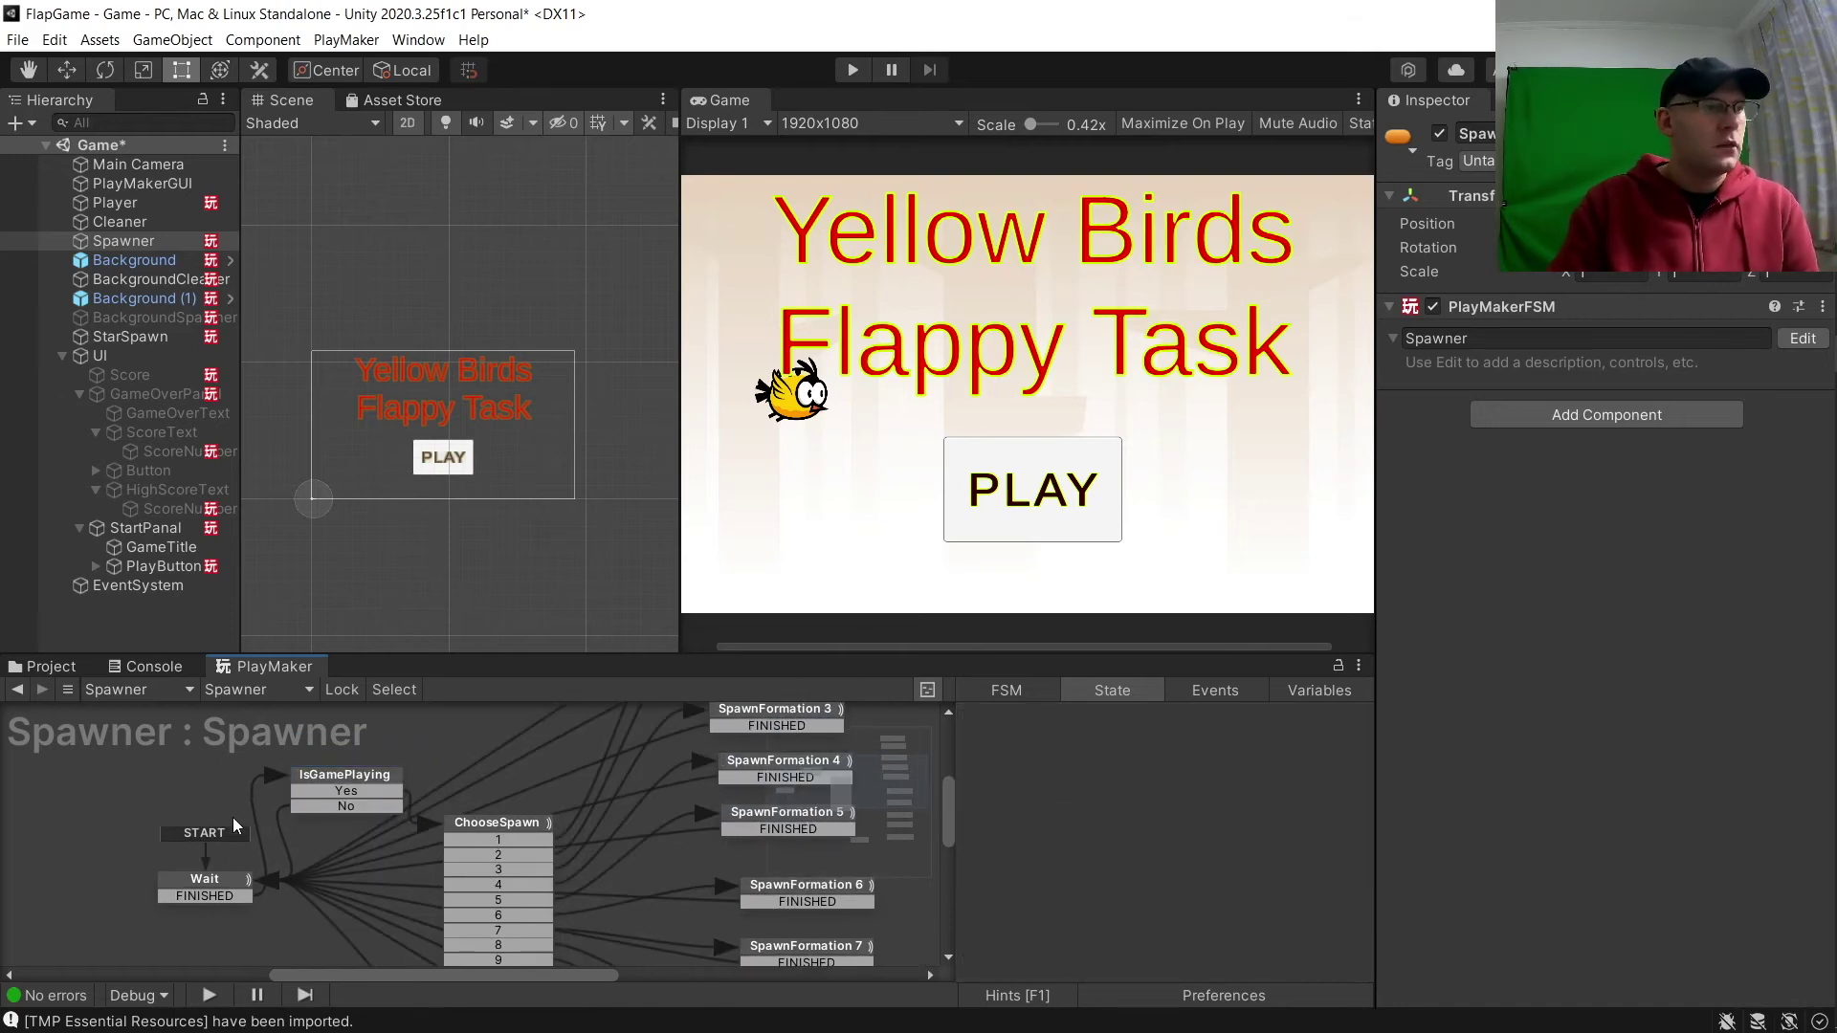
pyautogui.click(232, 877)
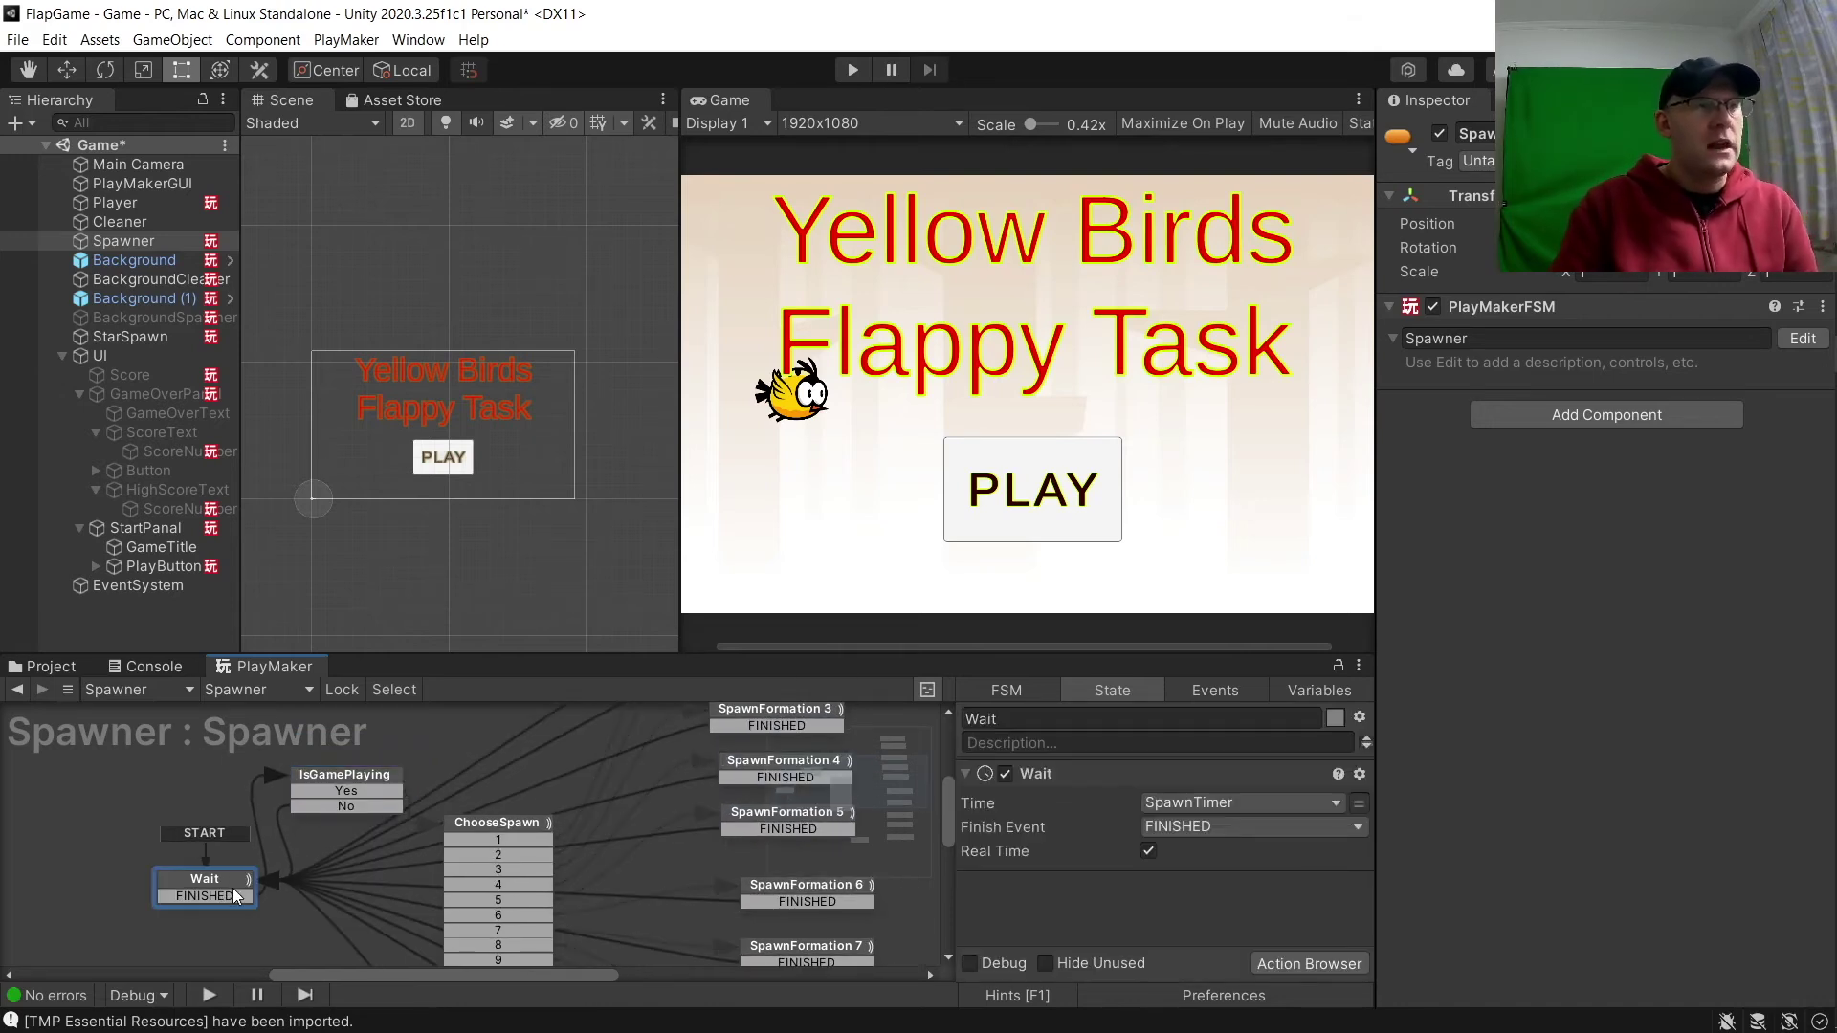
pyautogui.click(188, 785)
pyautogui.click(323, 785)
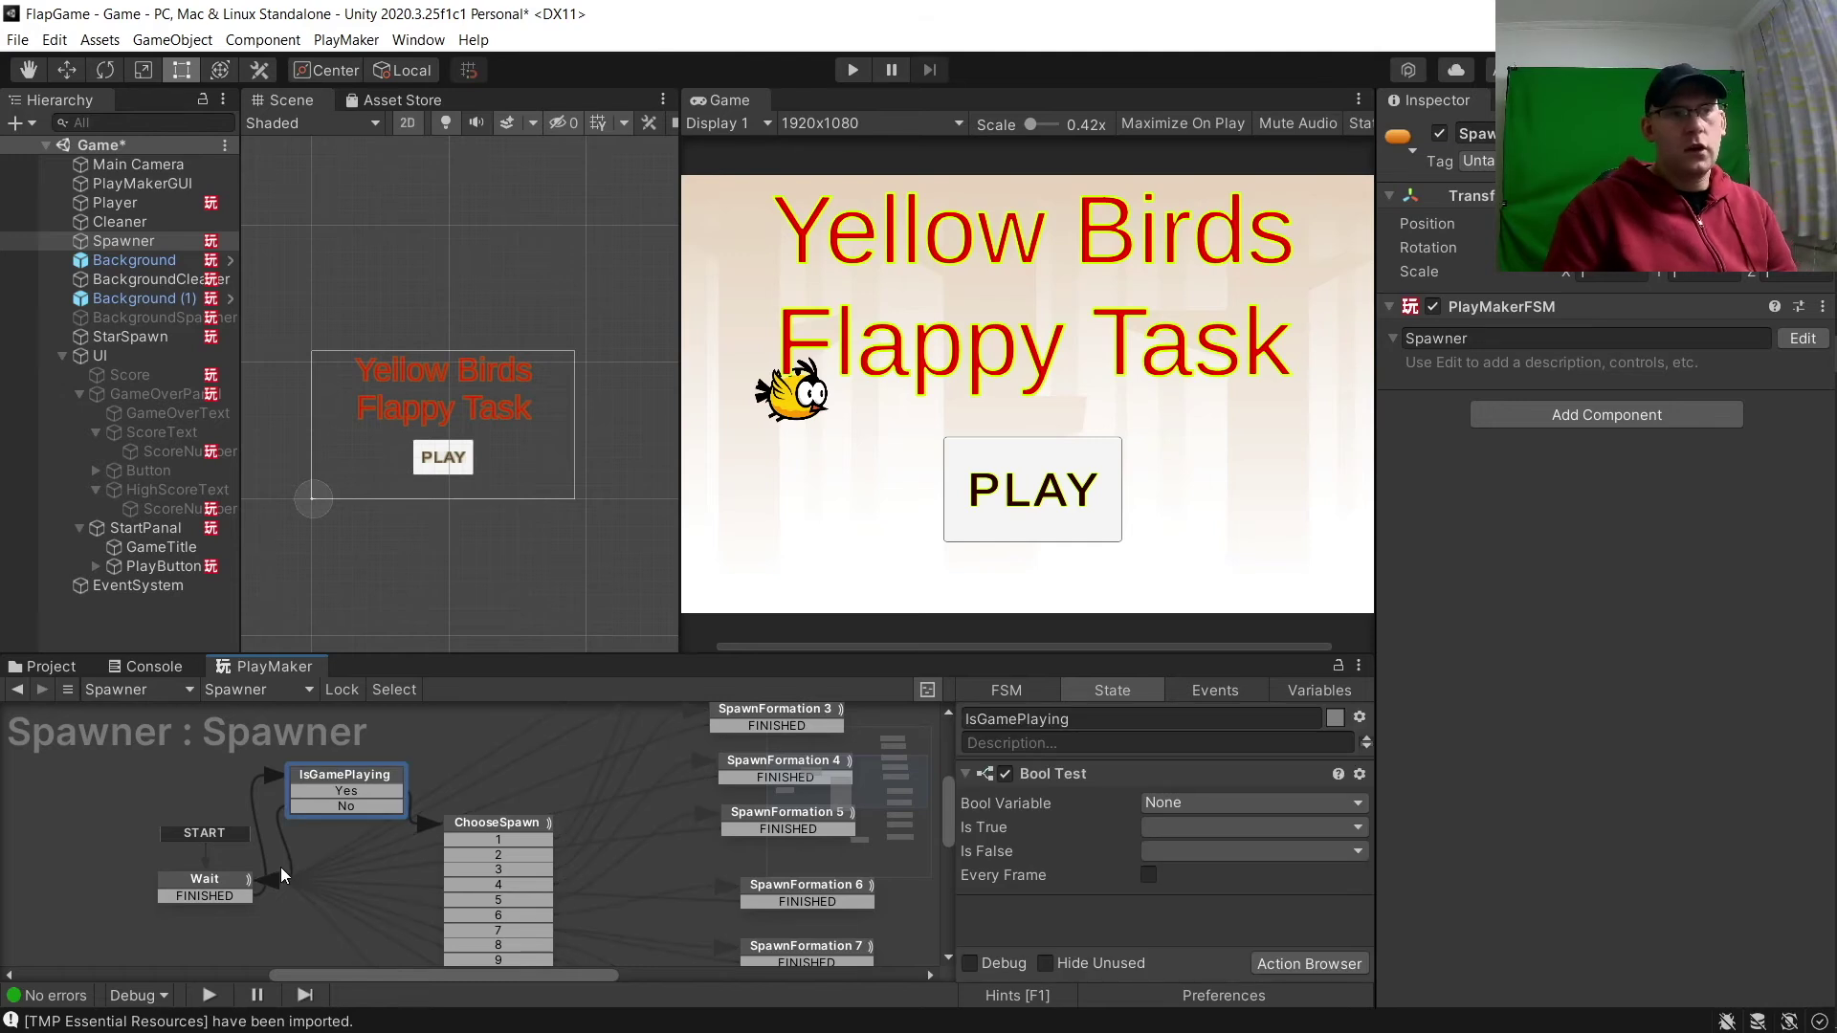
pyautogui.click(192, 895)
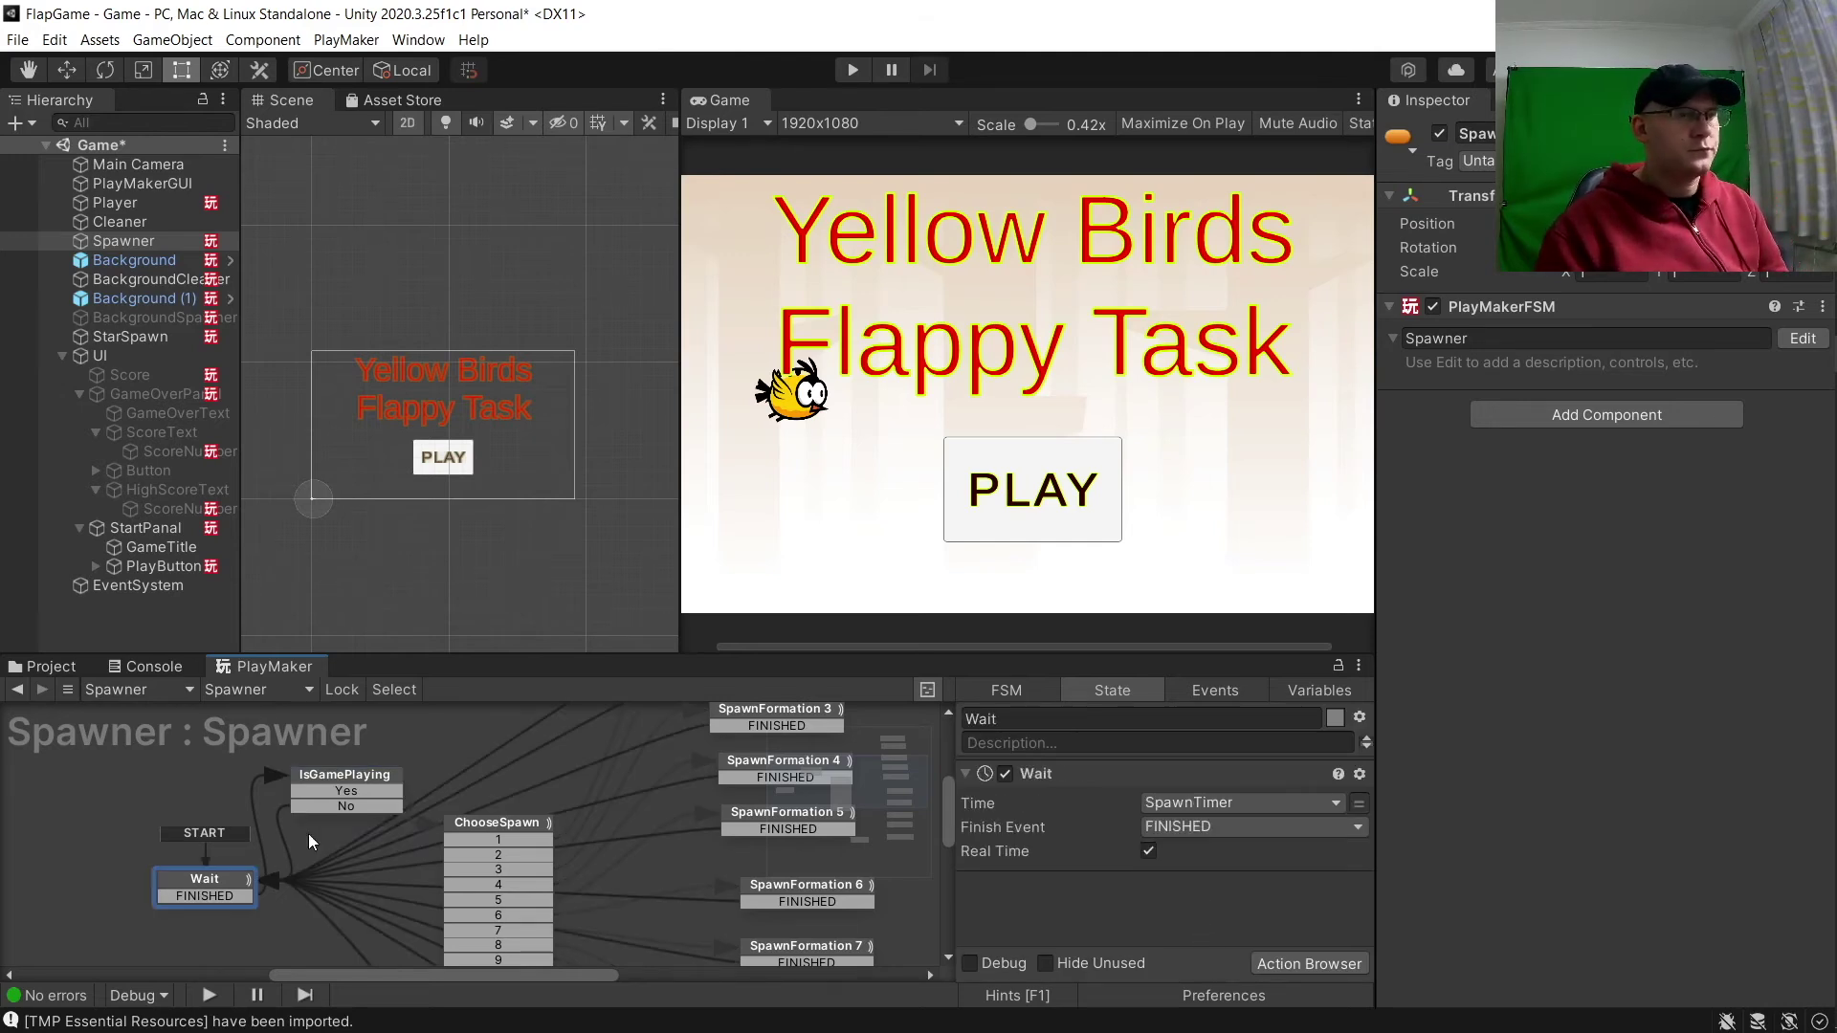
# Set IsGamePlaying's Bool Test to check the Paused variable, sending No when true and Yes when false.
pyautogui.click(347, 780)
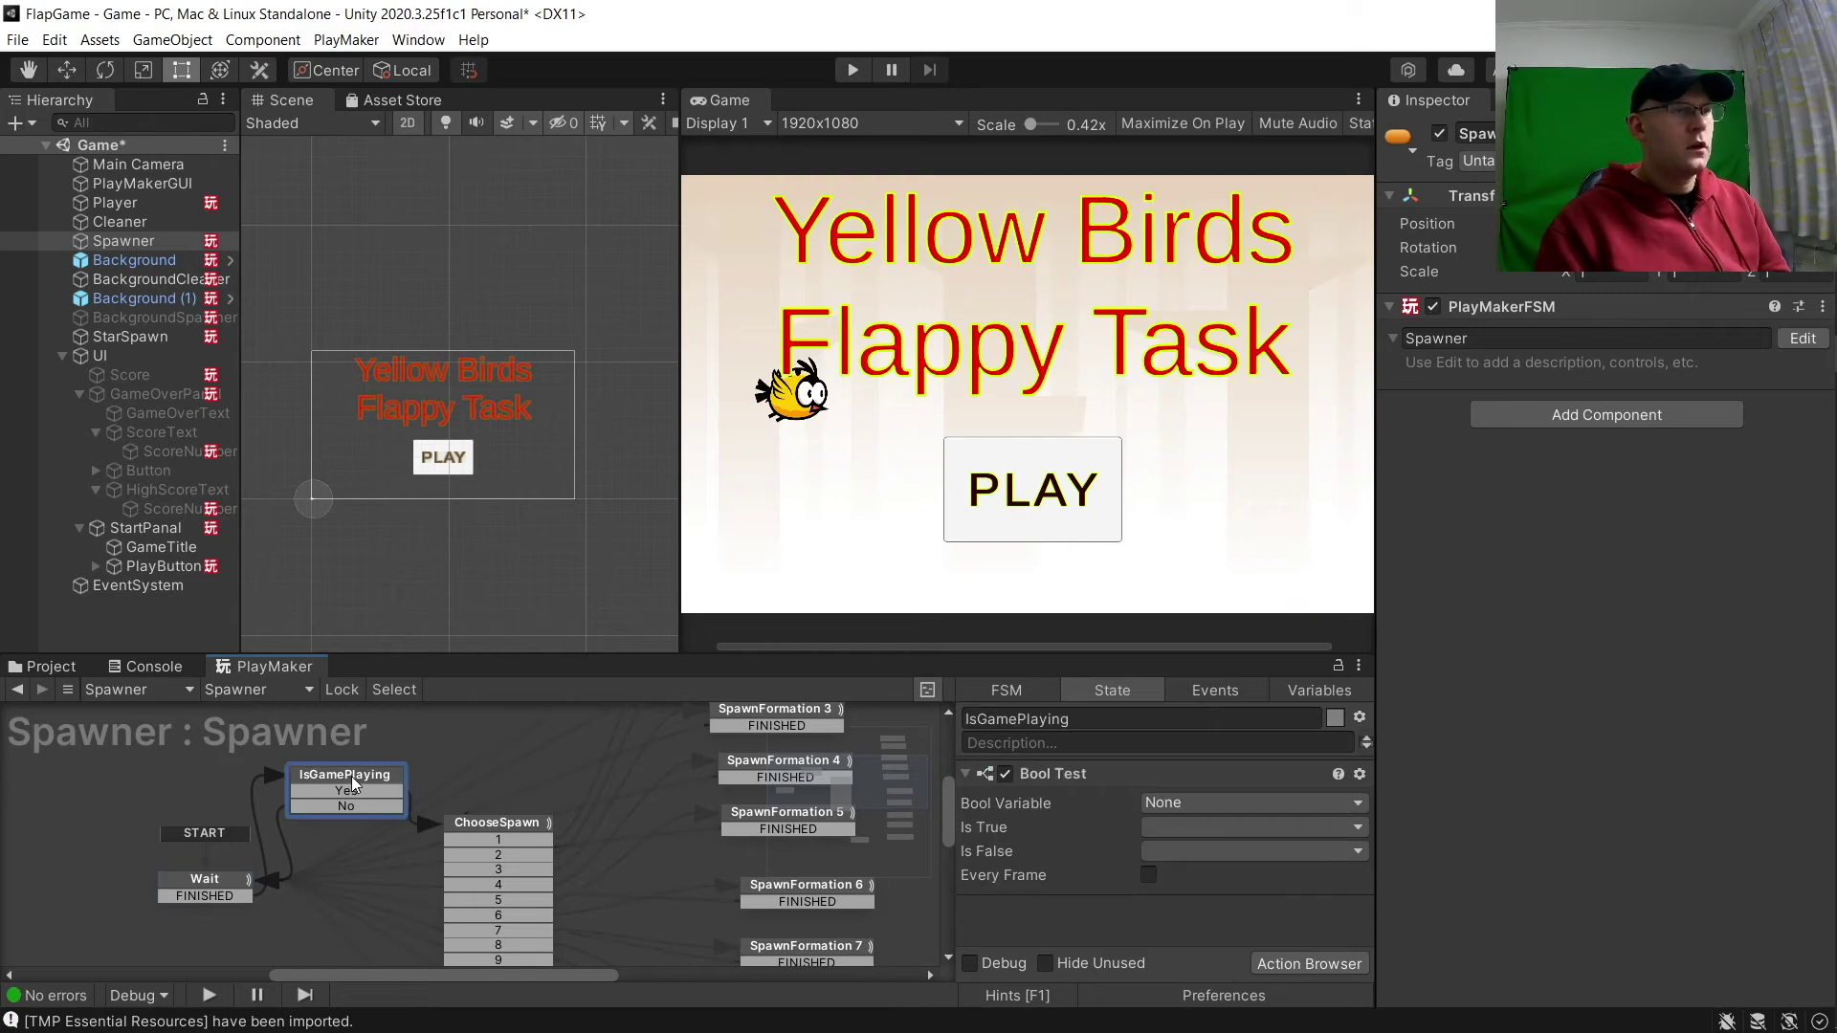
pyautogui.click(1229, 803)
pyautogui.moveTo(1226, 852)
pyautogui.click(1416, 852)
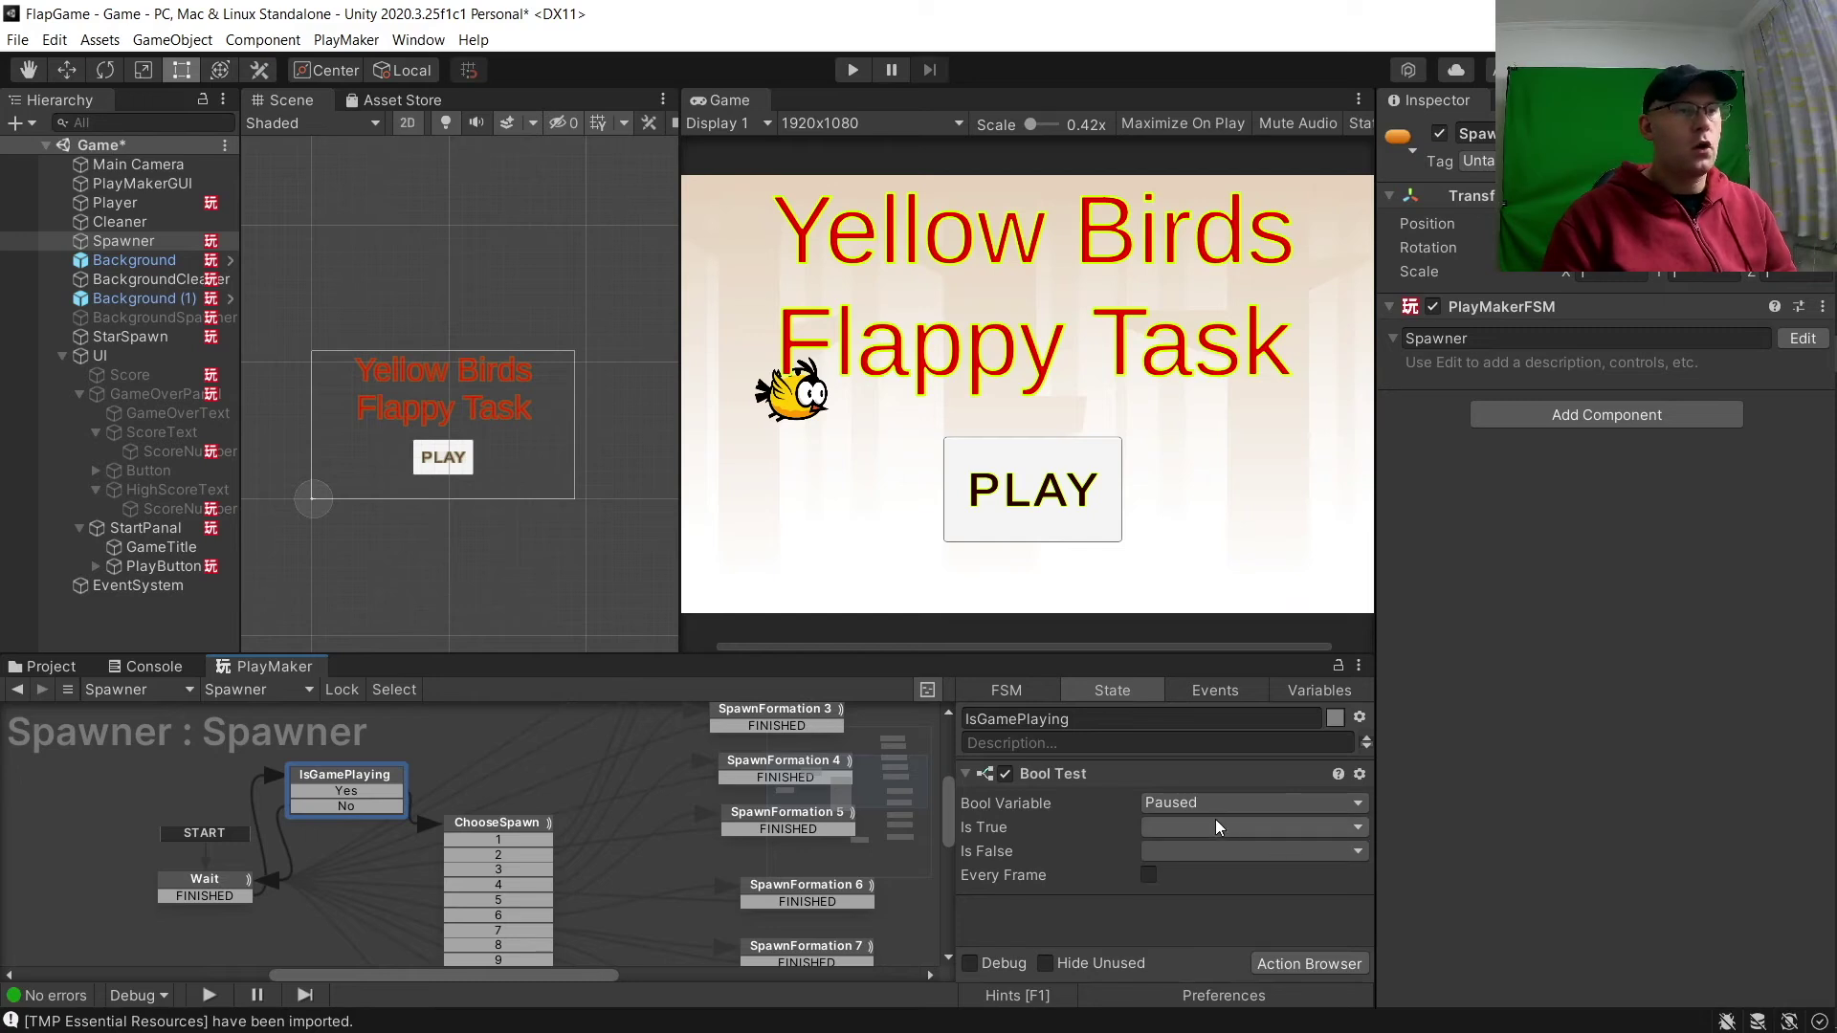
pyautogui.click(1215, 824)
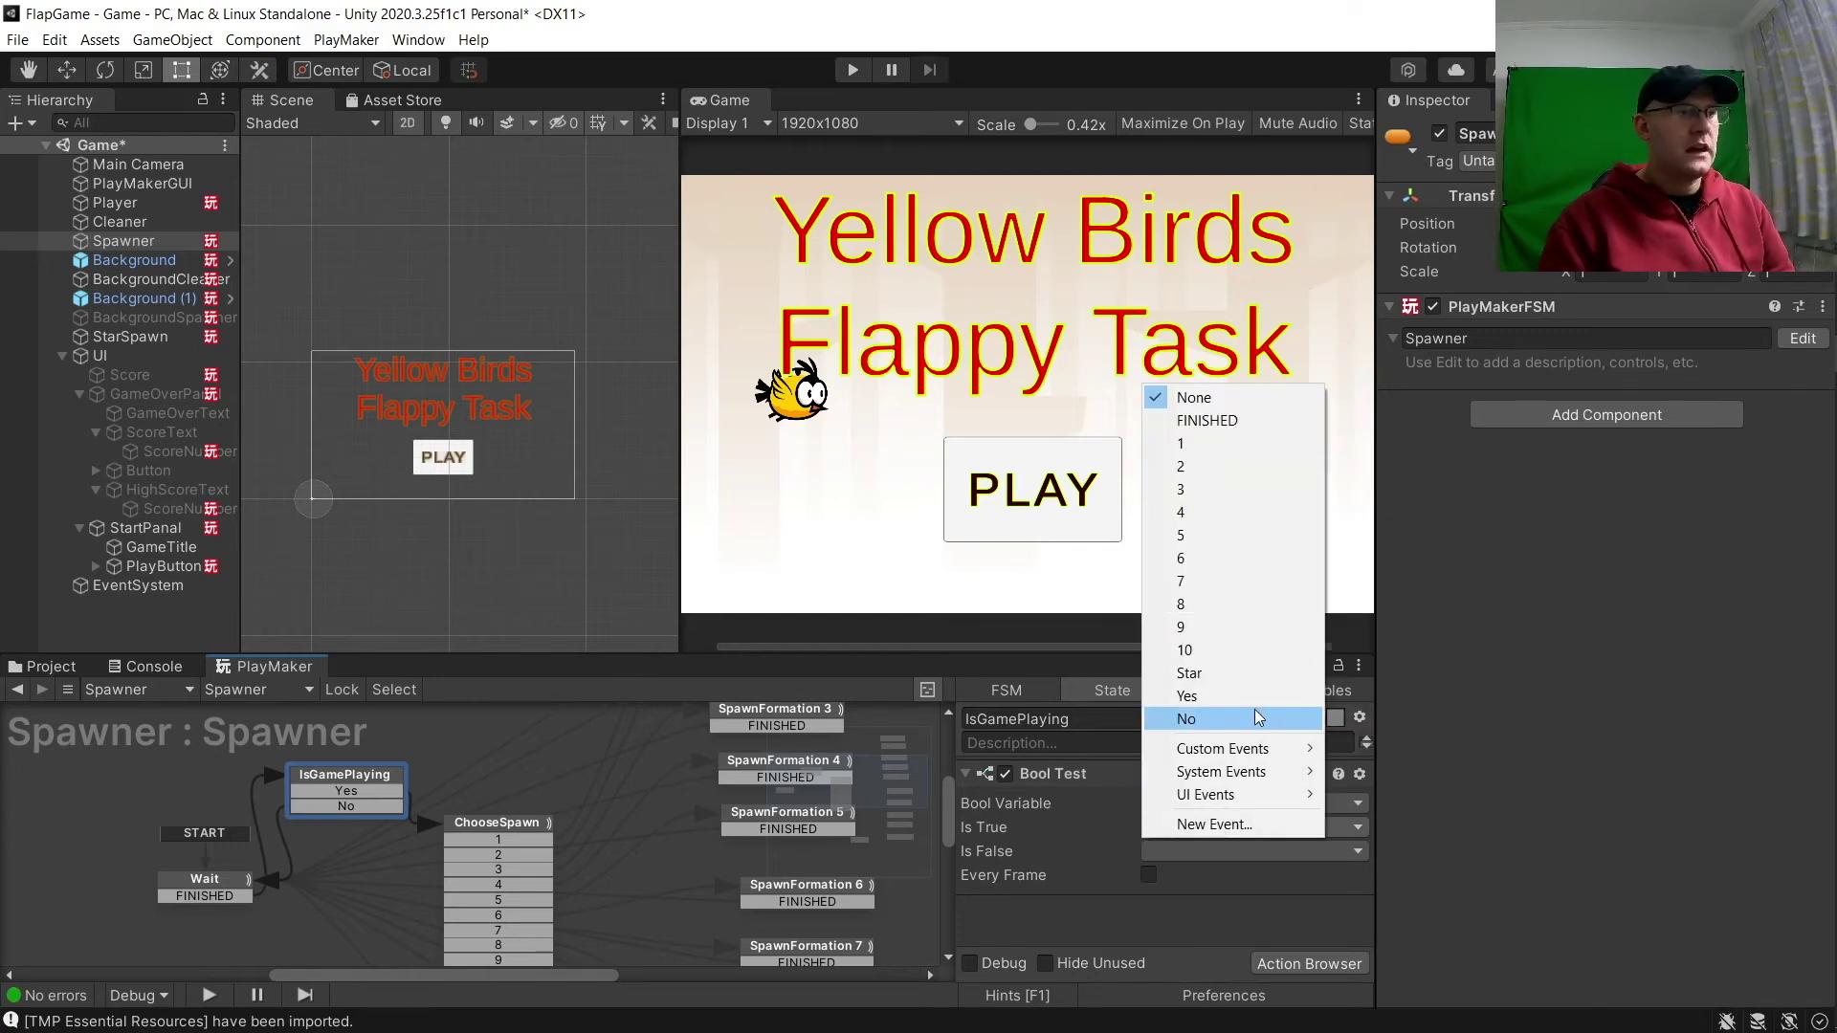
pyautogui.click(1214, 719)
pyautogui.click(1167, 851)
pyautogui.click(1187, 720)
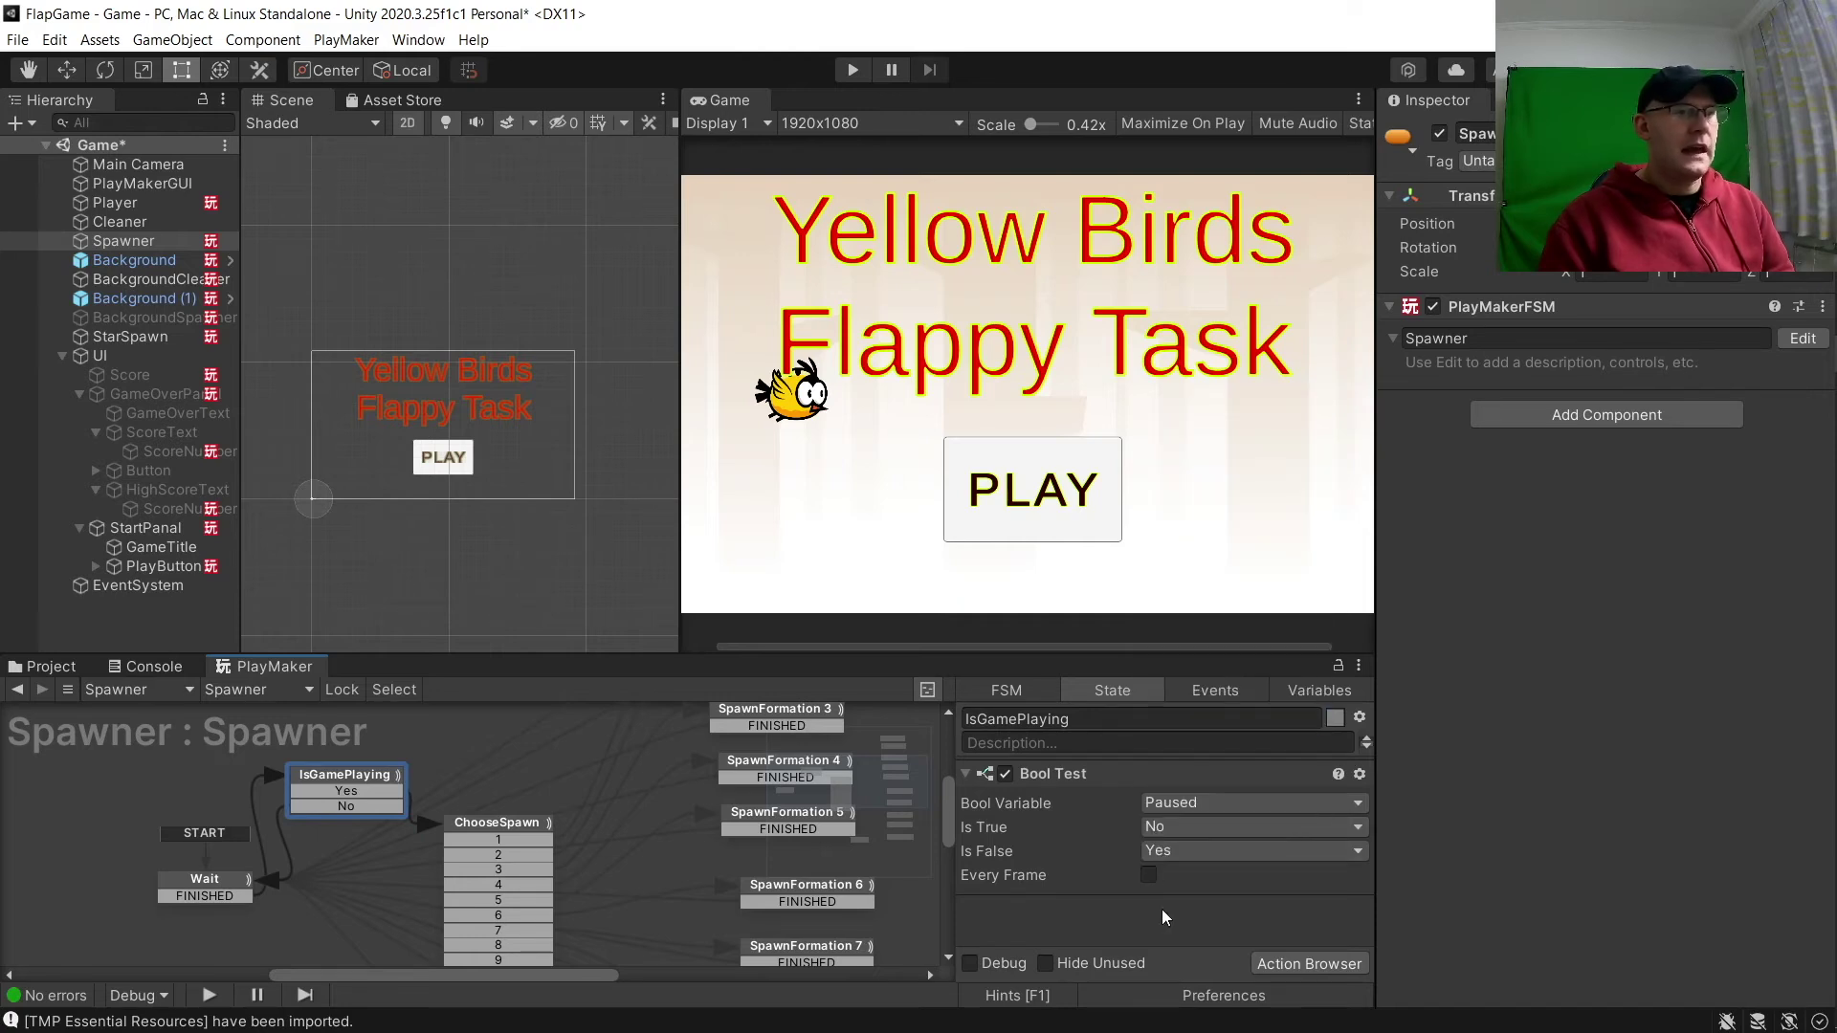
# Run the game and watch the Spawner FSM's active states while the start screen is shown.
pyautogui.click(289, 605)
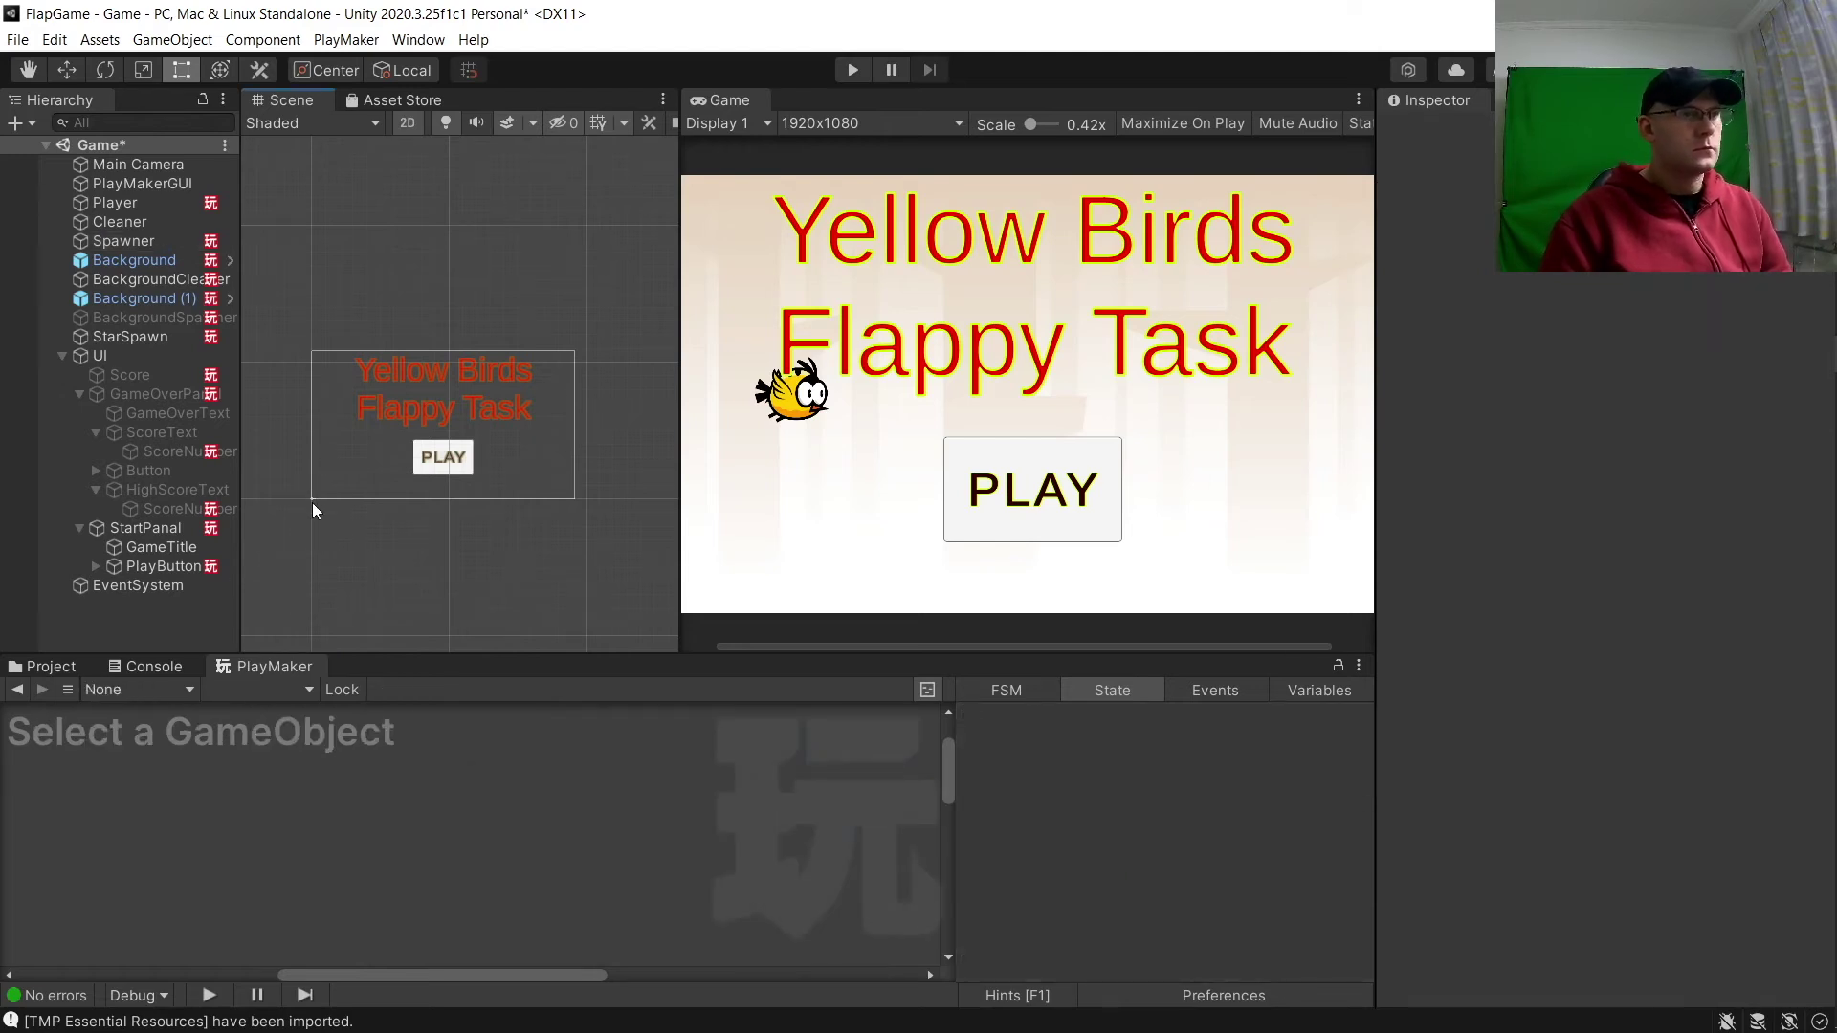
pyautogui.click(850, 70)
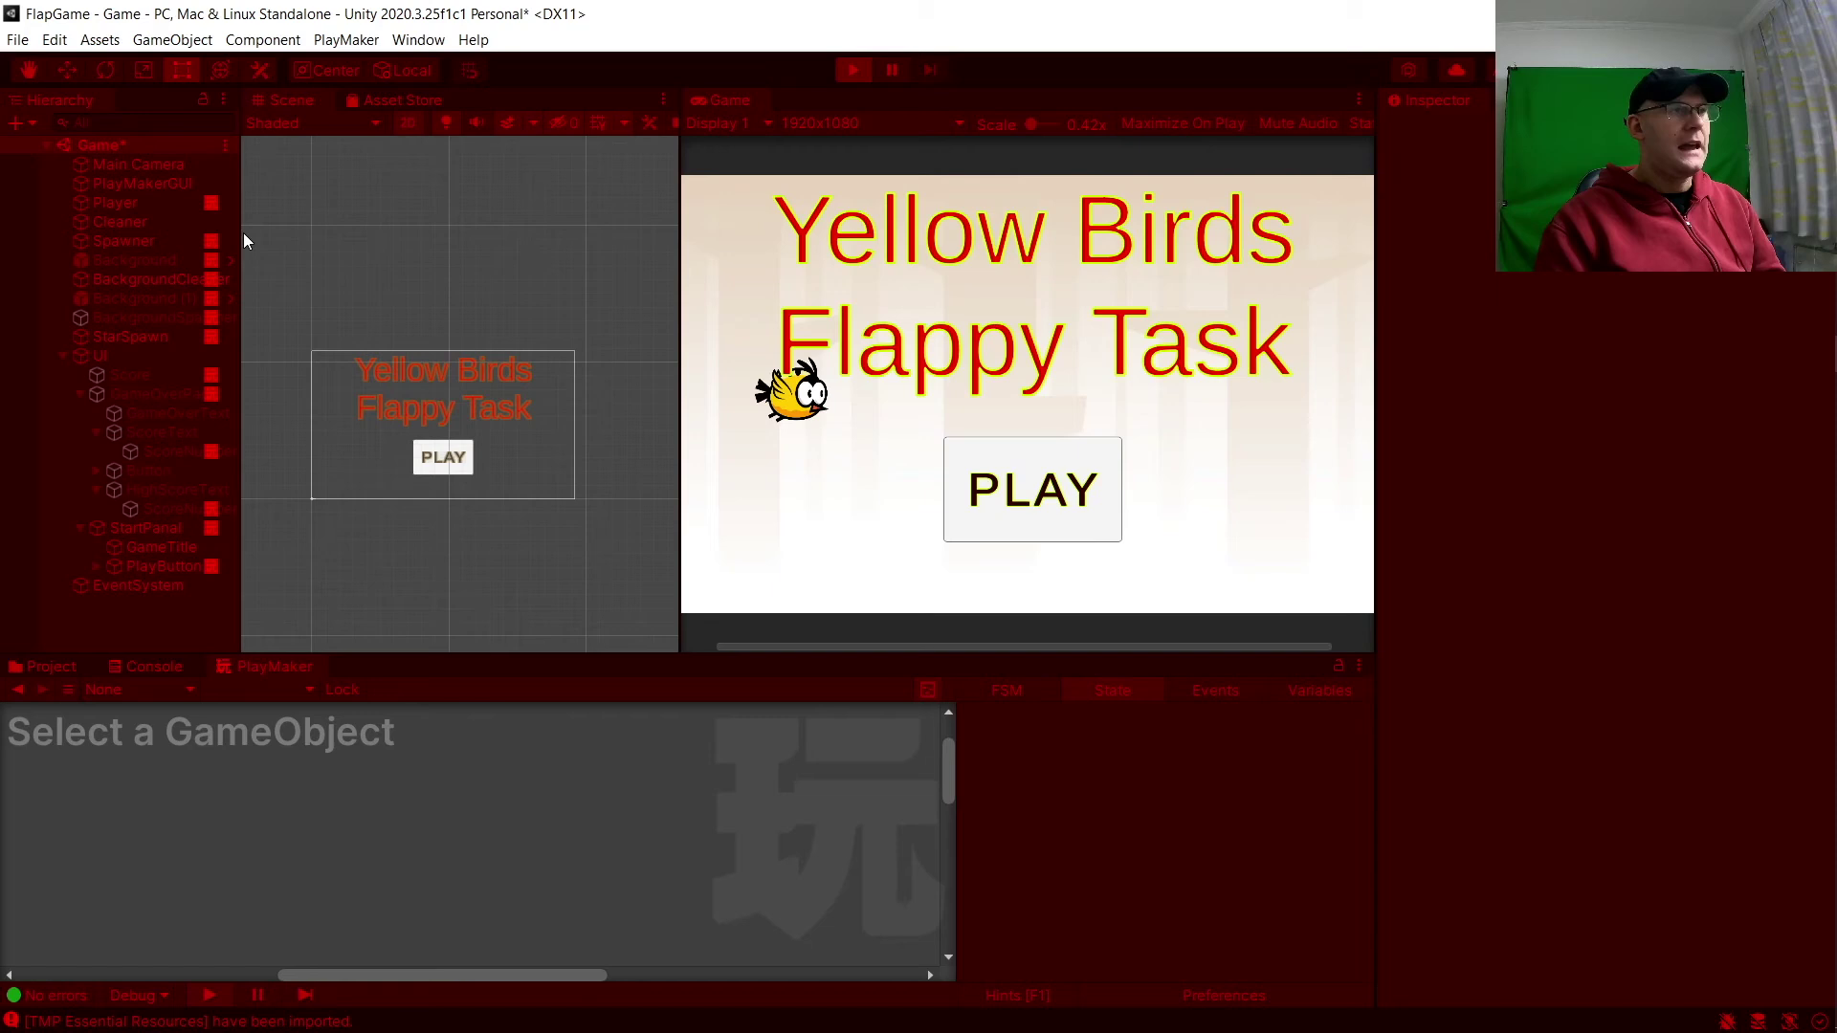
pyautogui.click(131, 243)
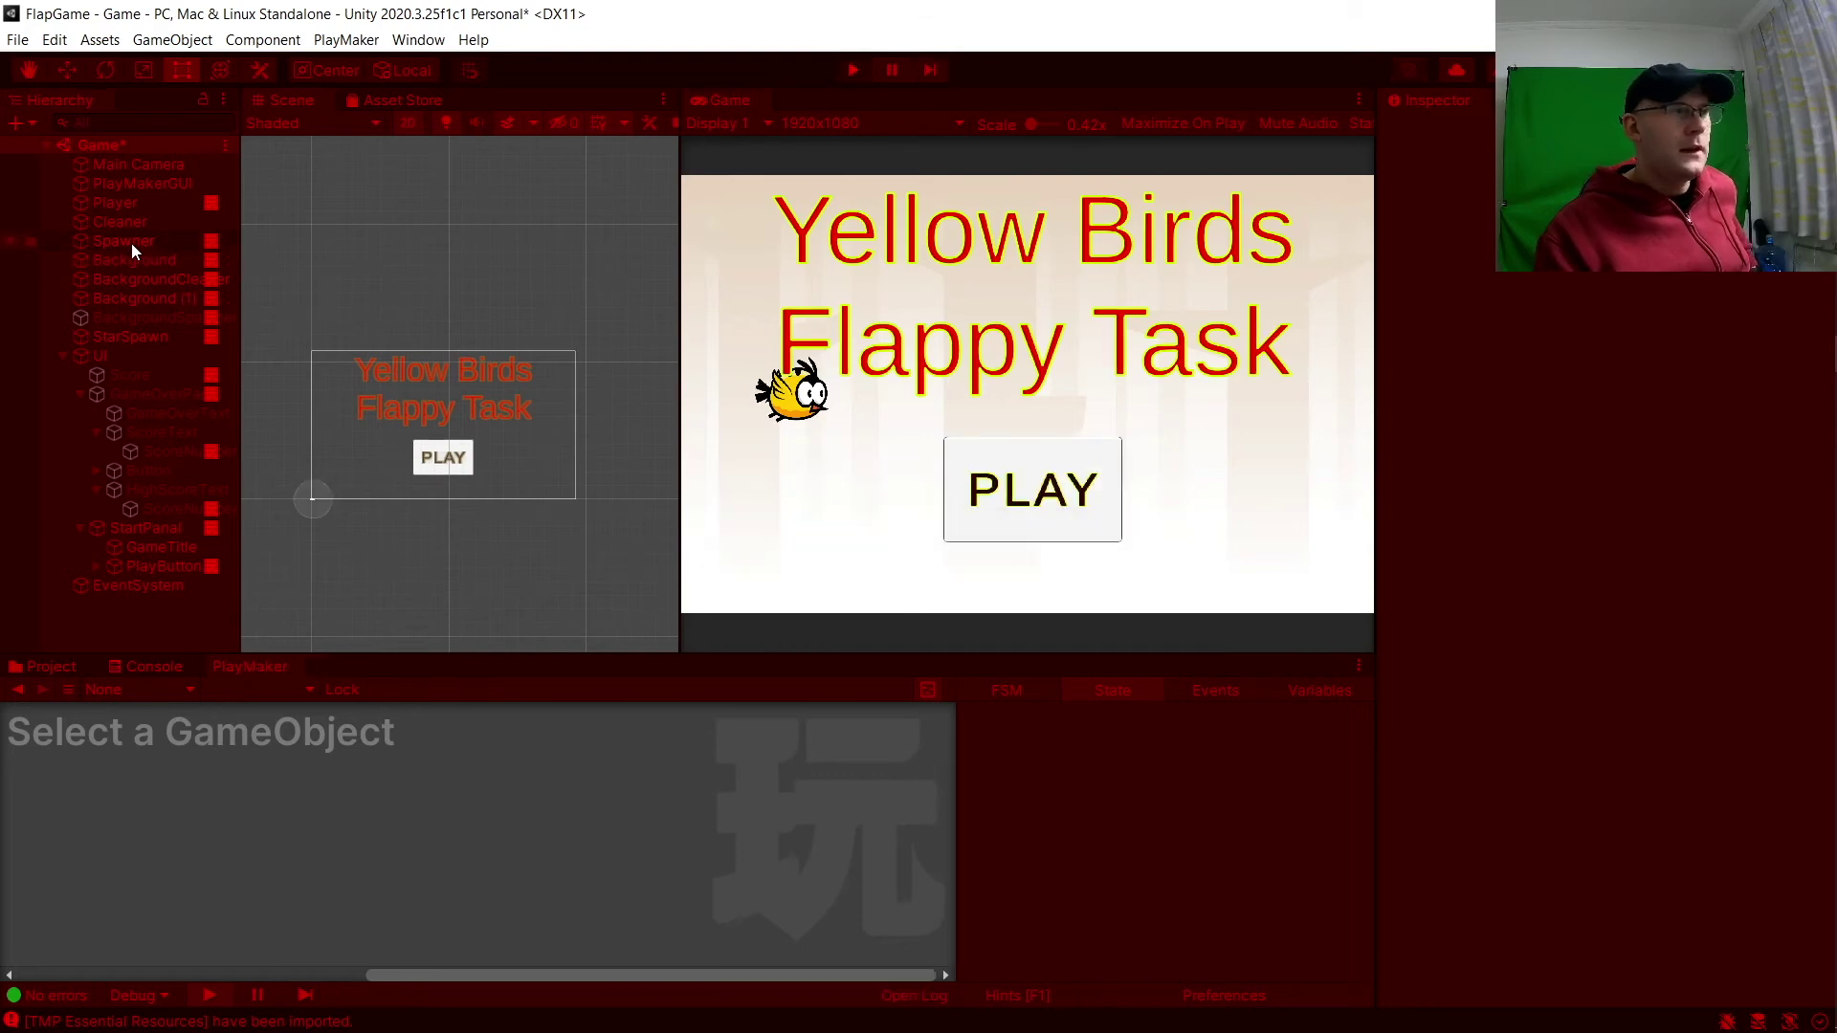
pyautogui.scroll(-2, 522, 721)
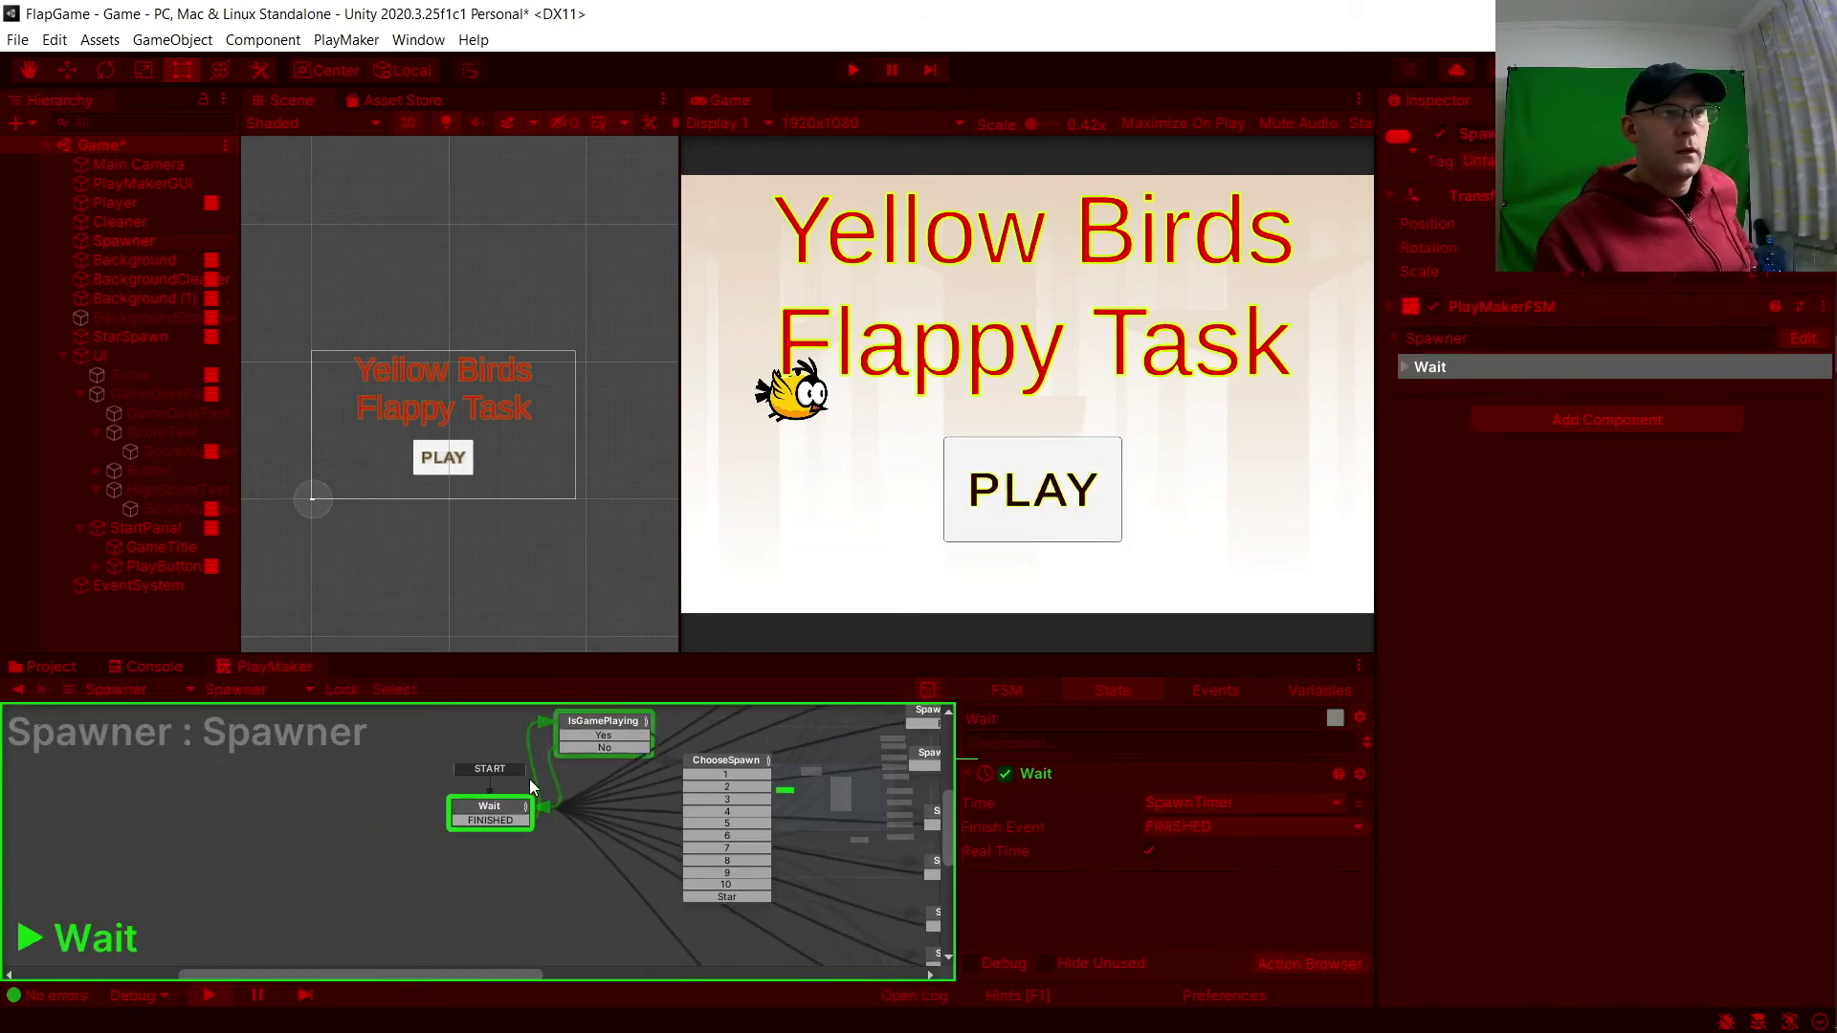
pyautogui.moveTo(629, 757); pyautogui.dragTo(562, 817, button='middle')
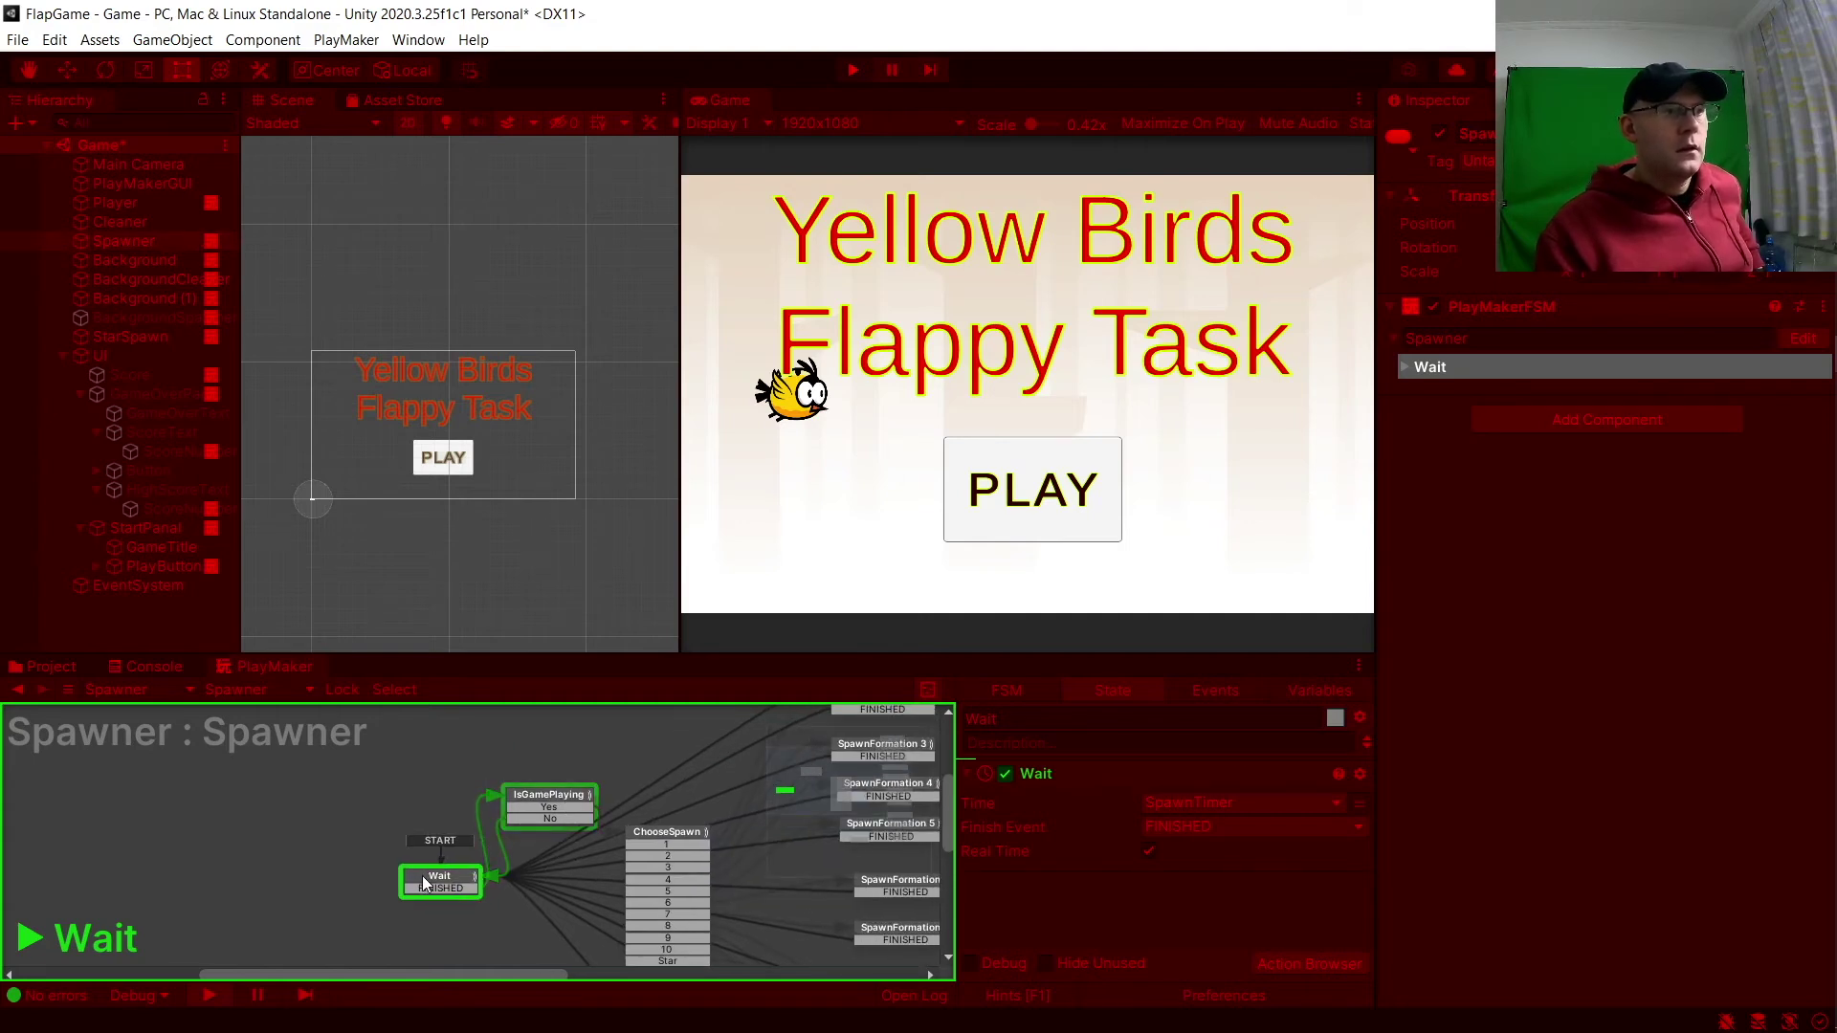
# Start the running game with its PLAY button, watch the Spawner create enemy formations, and stop the test.
pyautogui.click(1053, 502)
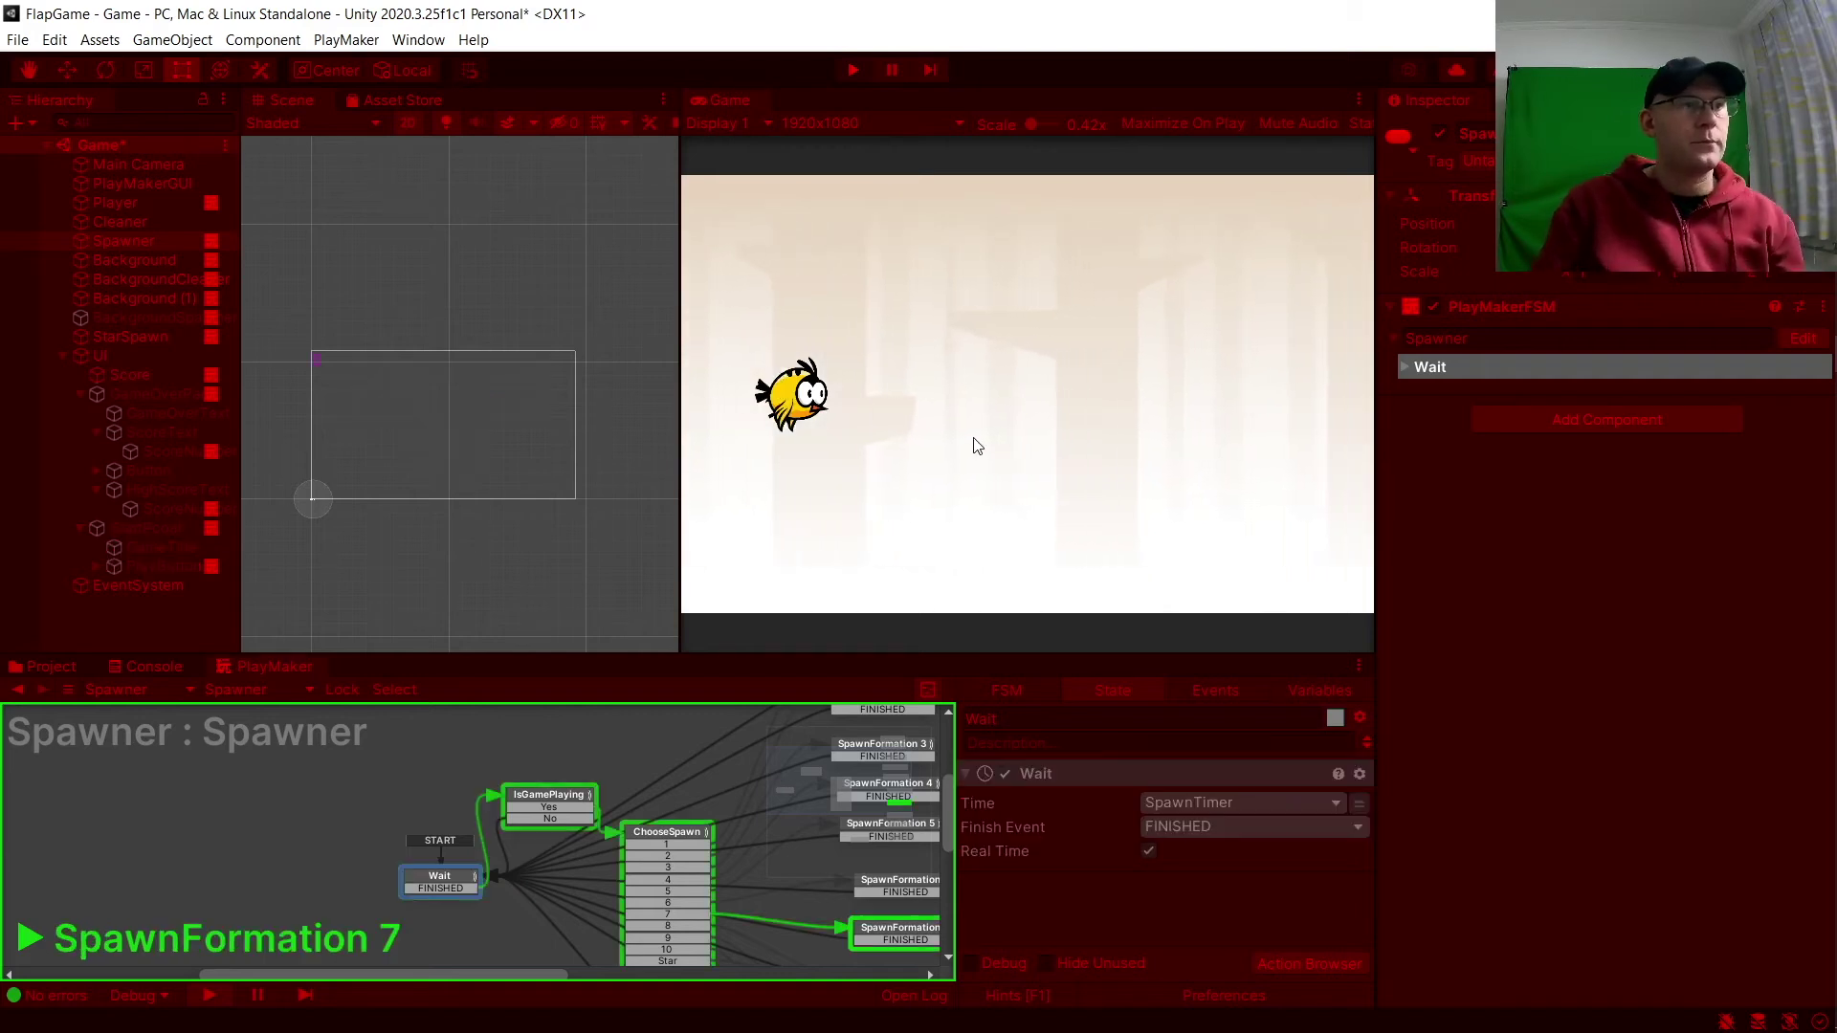
pyautogui.click(996, 489)
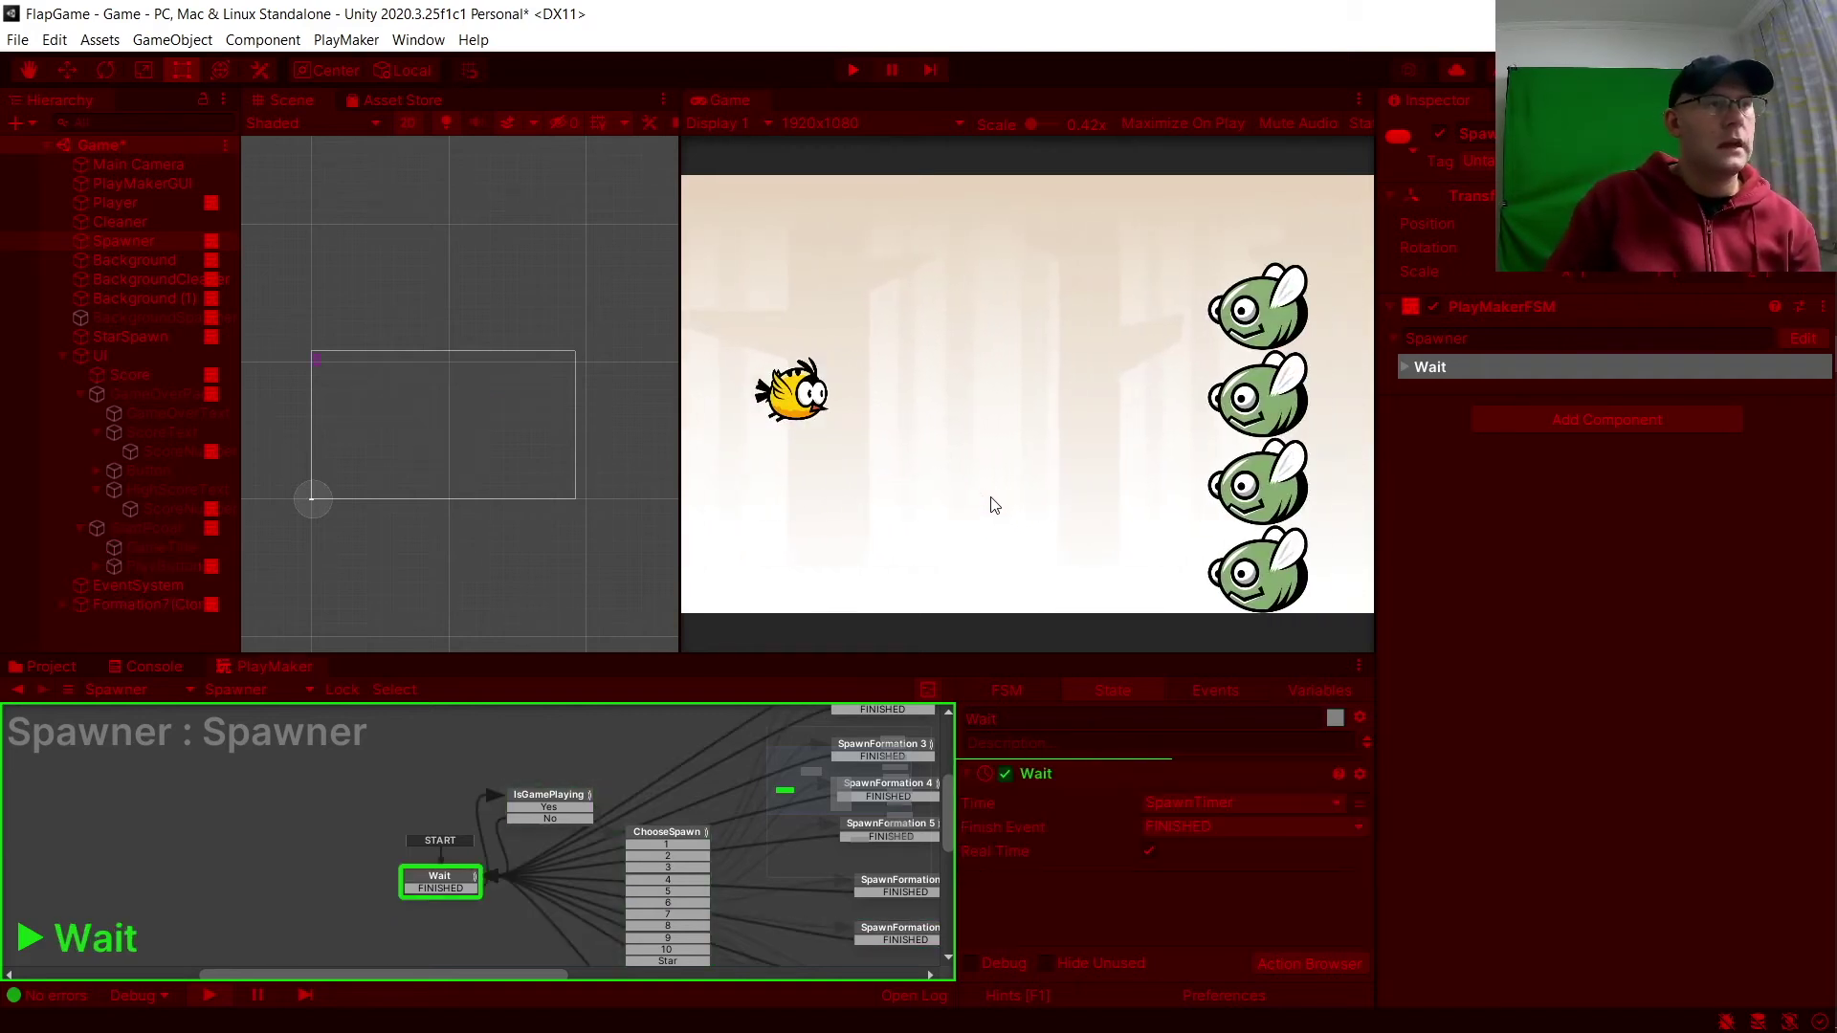
pyautogui.click(994, 497)
pyautogui.click(989, 513)
pyautogui.click(882, 366)
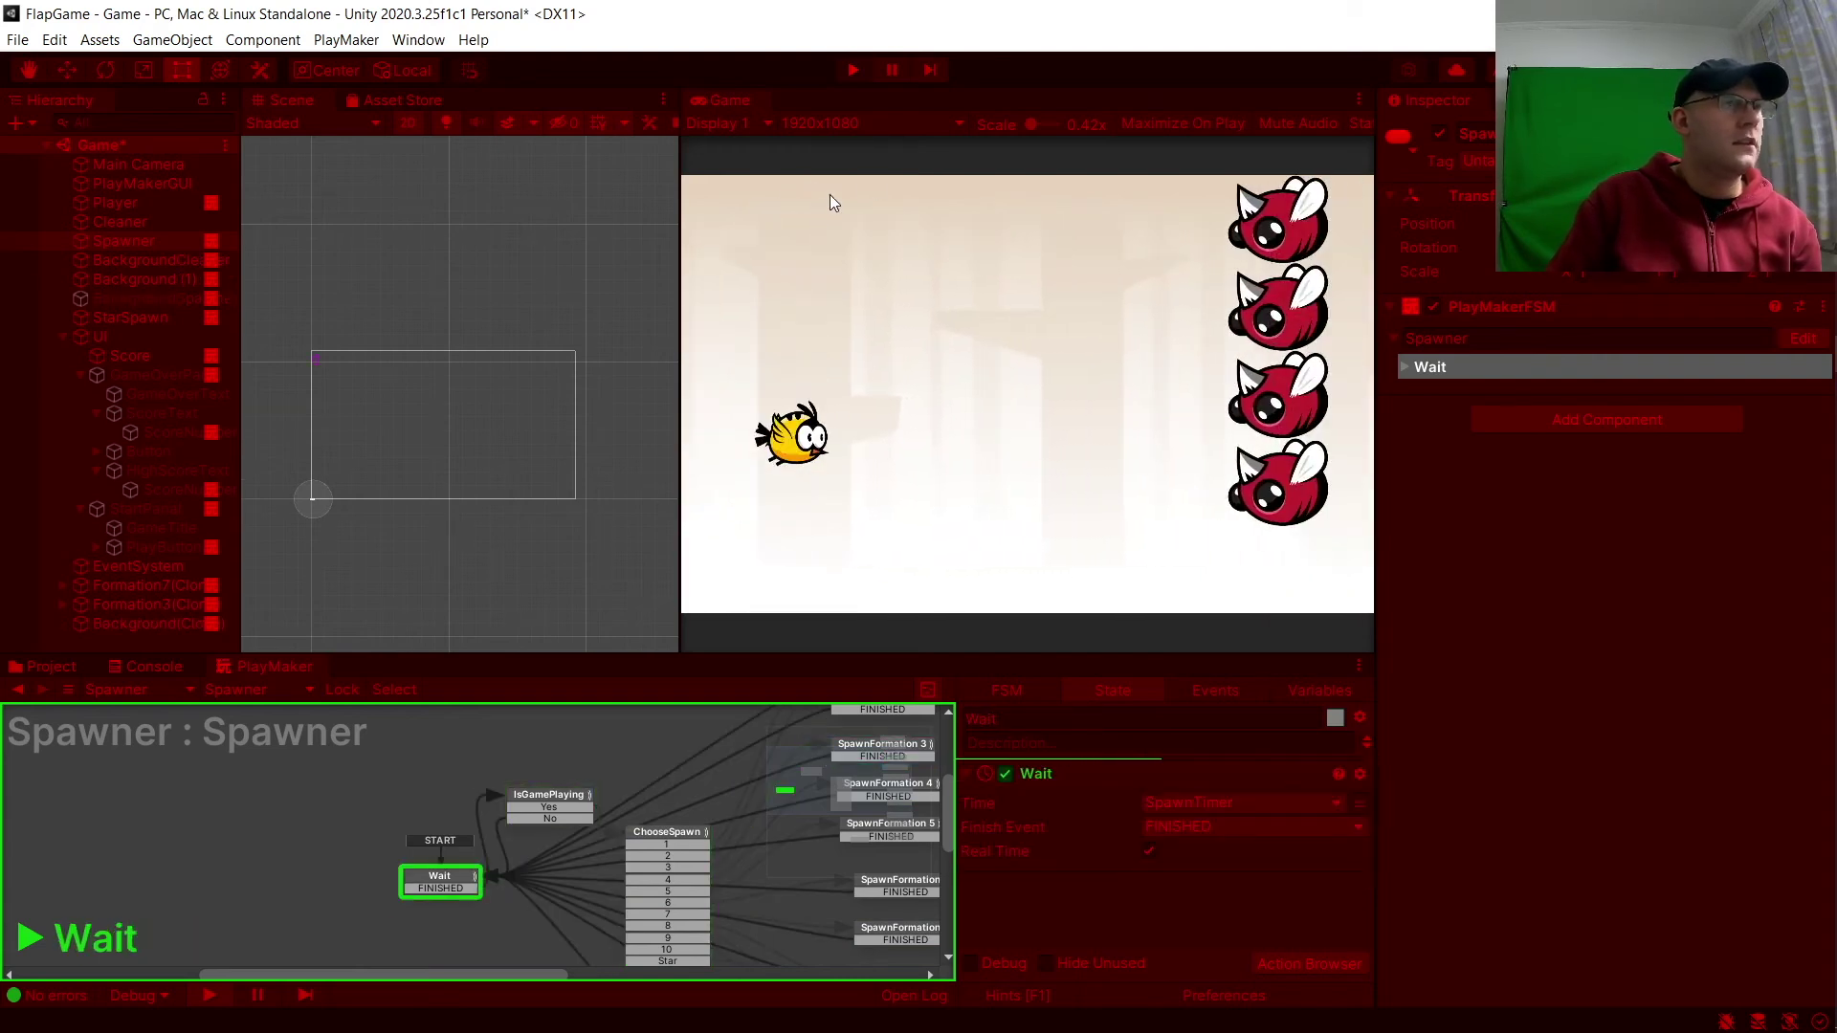
pyautogui.click(852, 70)
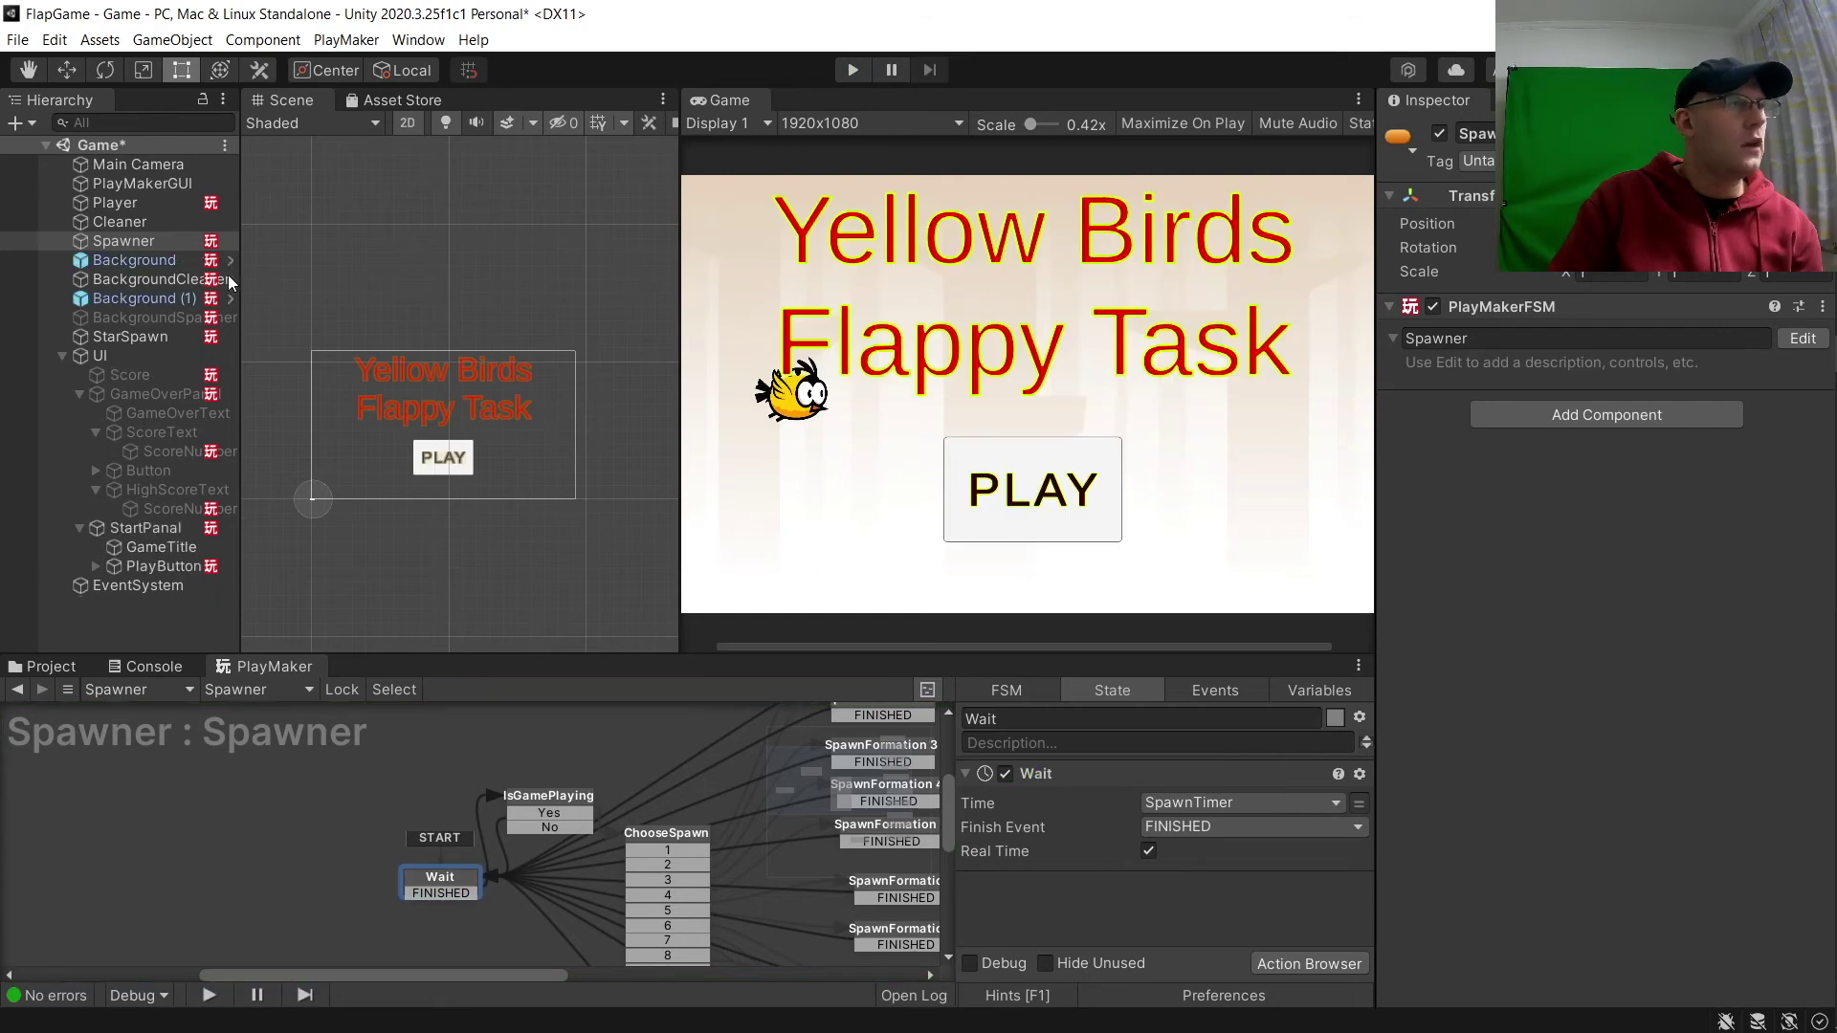
# Check the Activate Score action in PlayButton's StartGame state, and inspect the GameOver FSM of GameOverPanal.
pyautogui.click(441, 462)
pyautogui.click(415, 840)
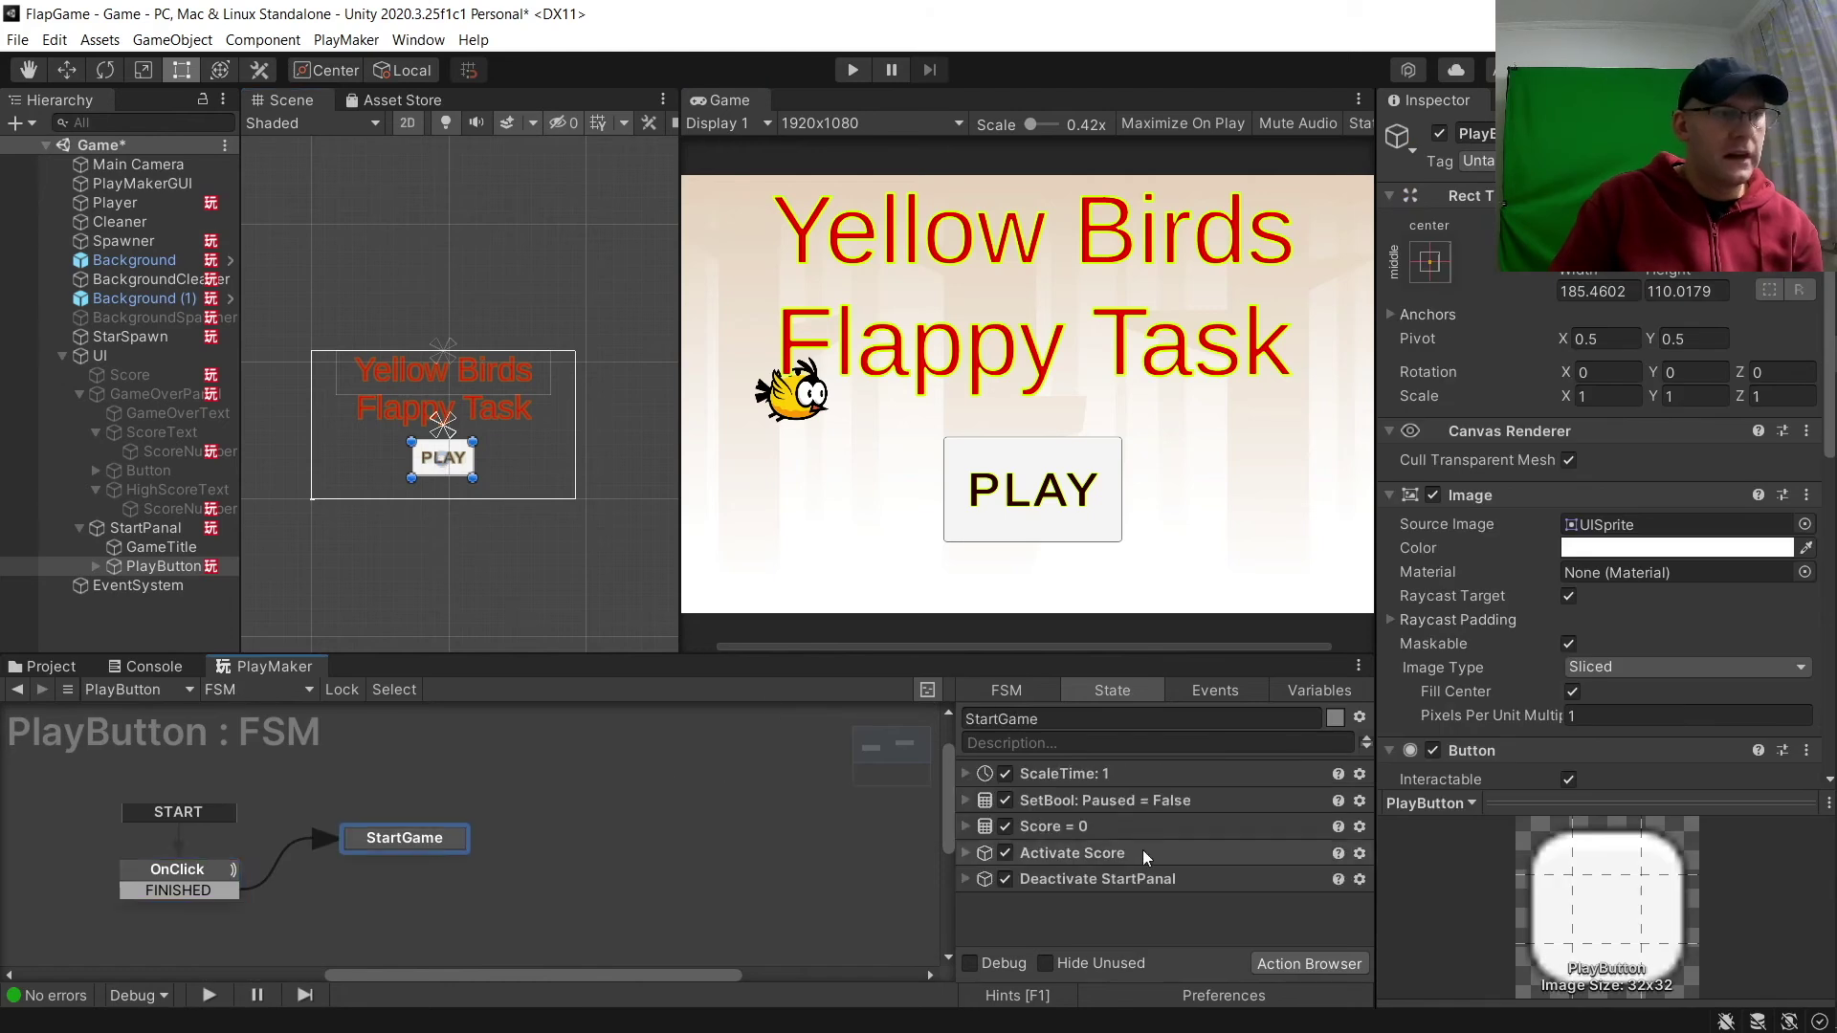
pyautogui.click(972, 853)
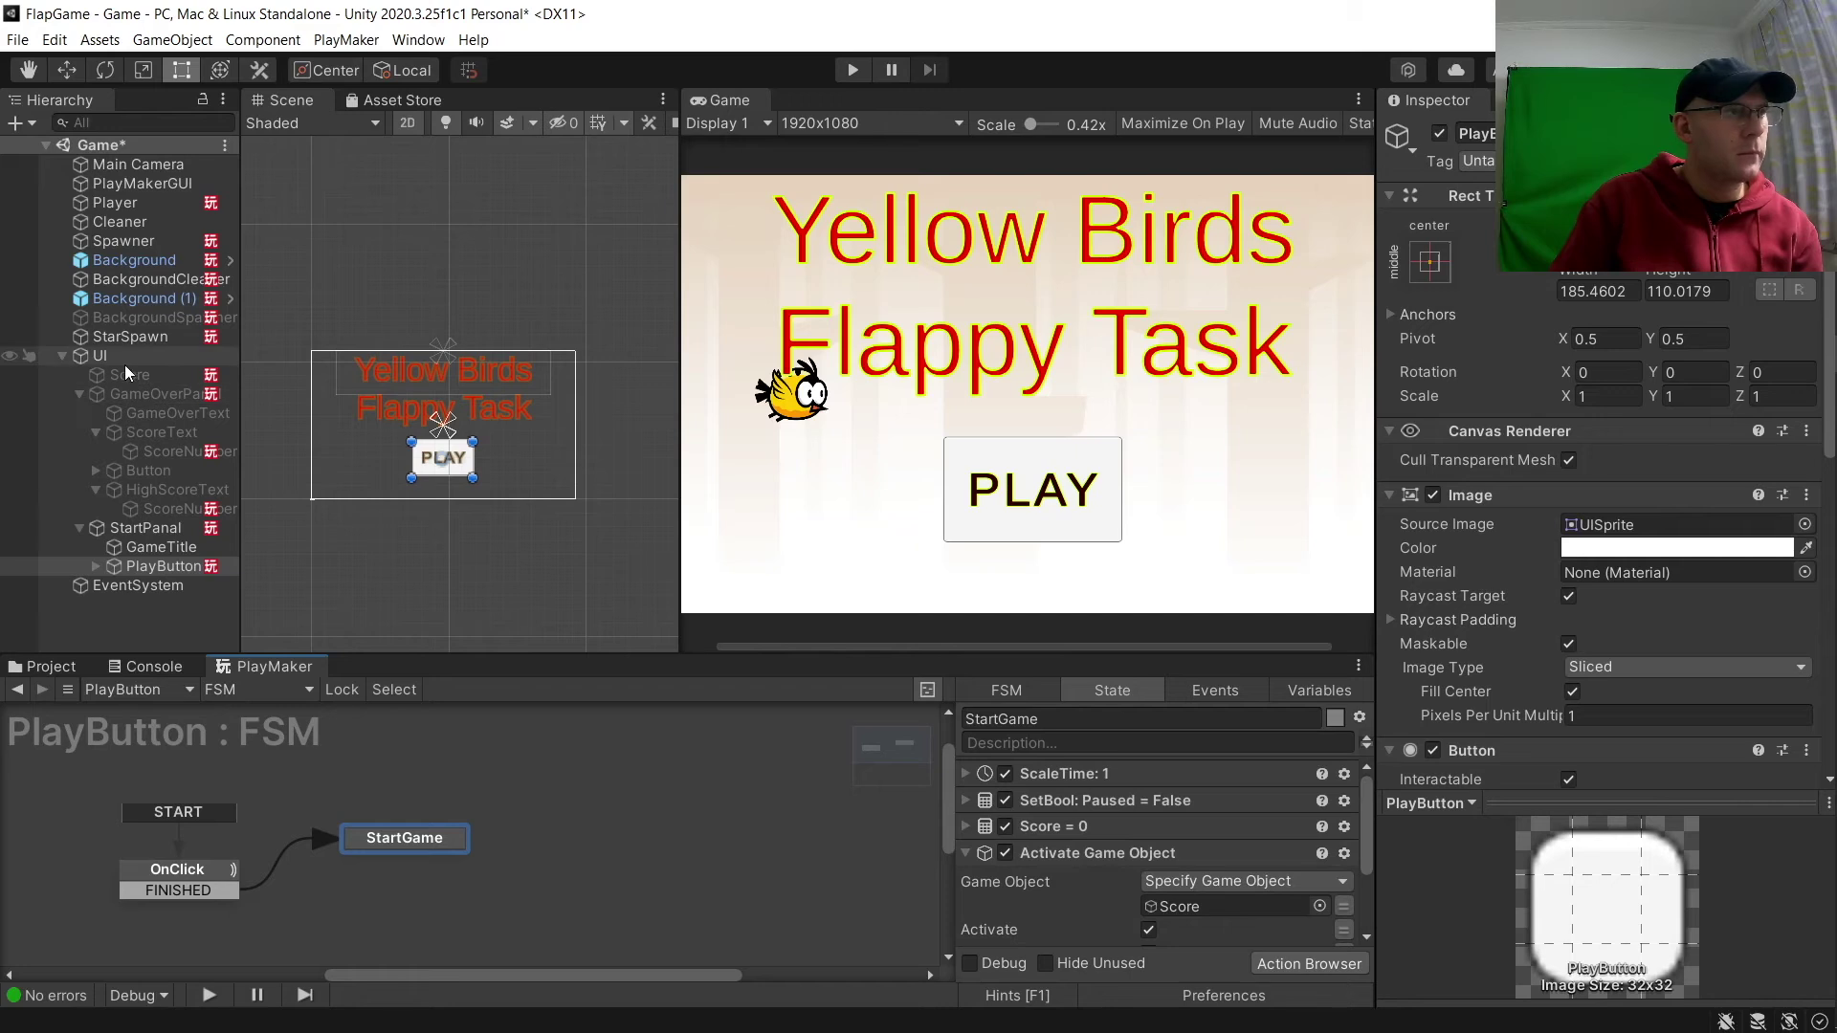
pyautogui.scroll(-3, 1140, 852)
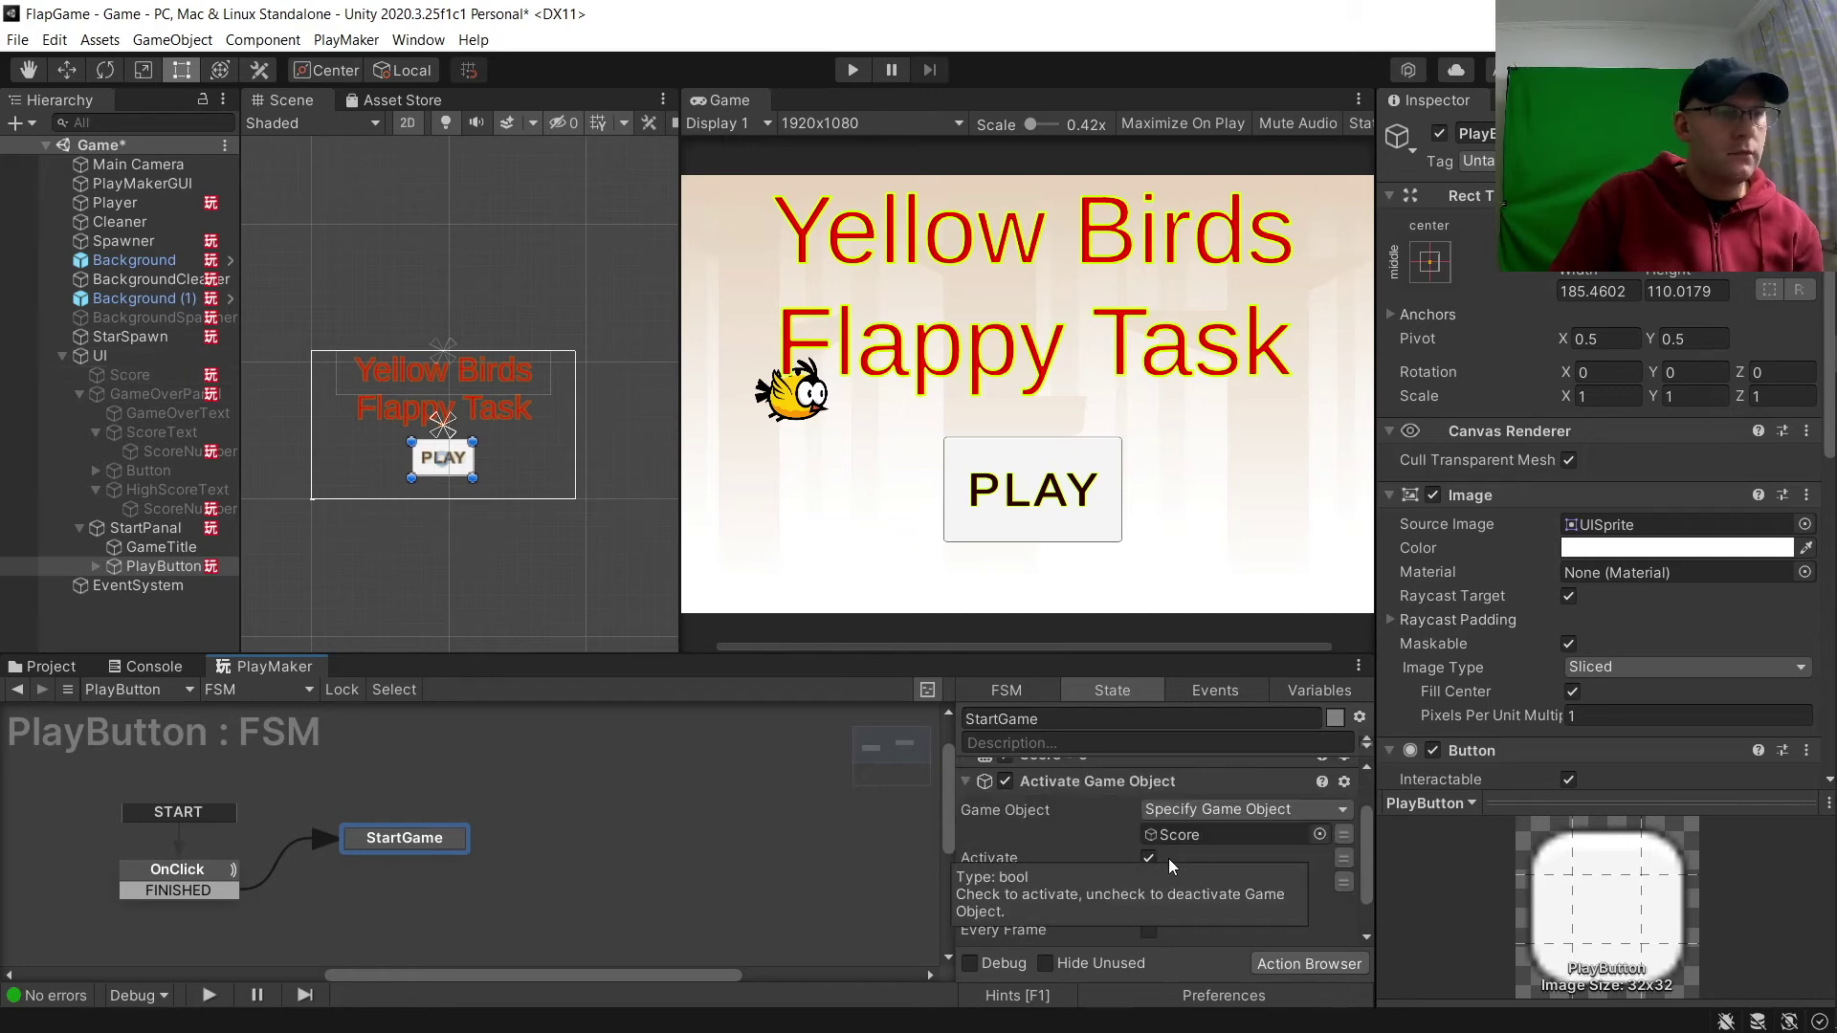
pyautogui.click(141, 396)
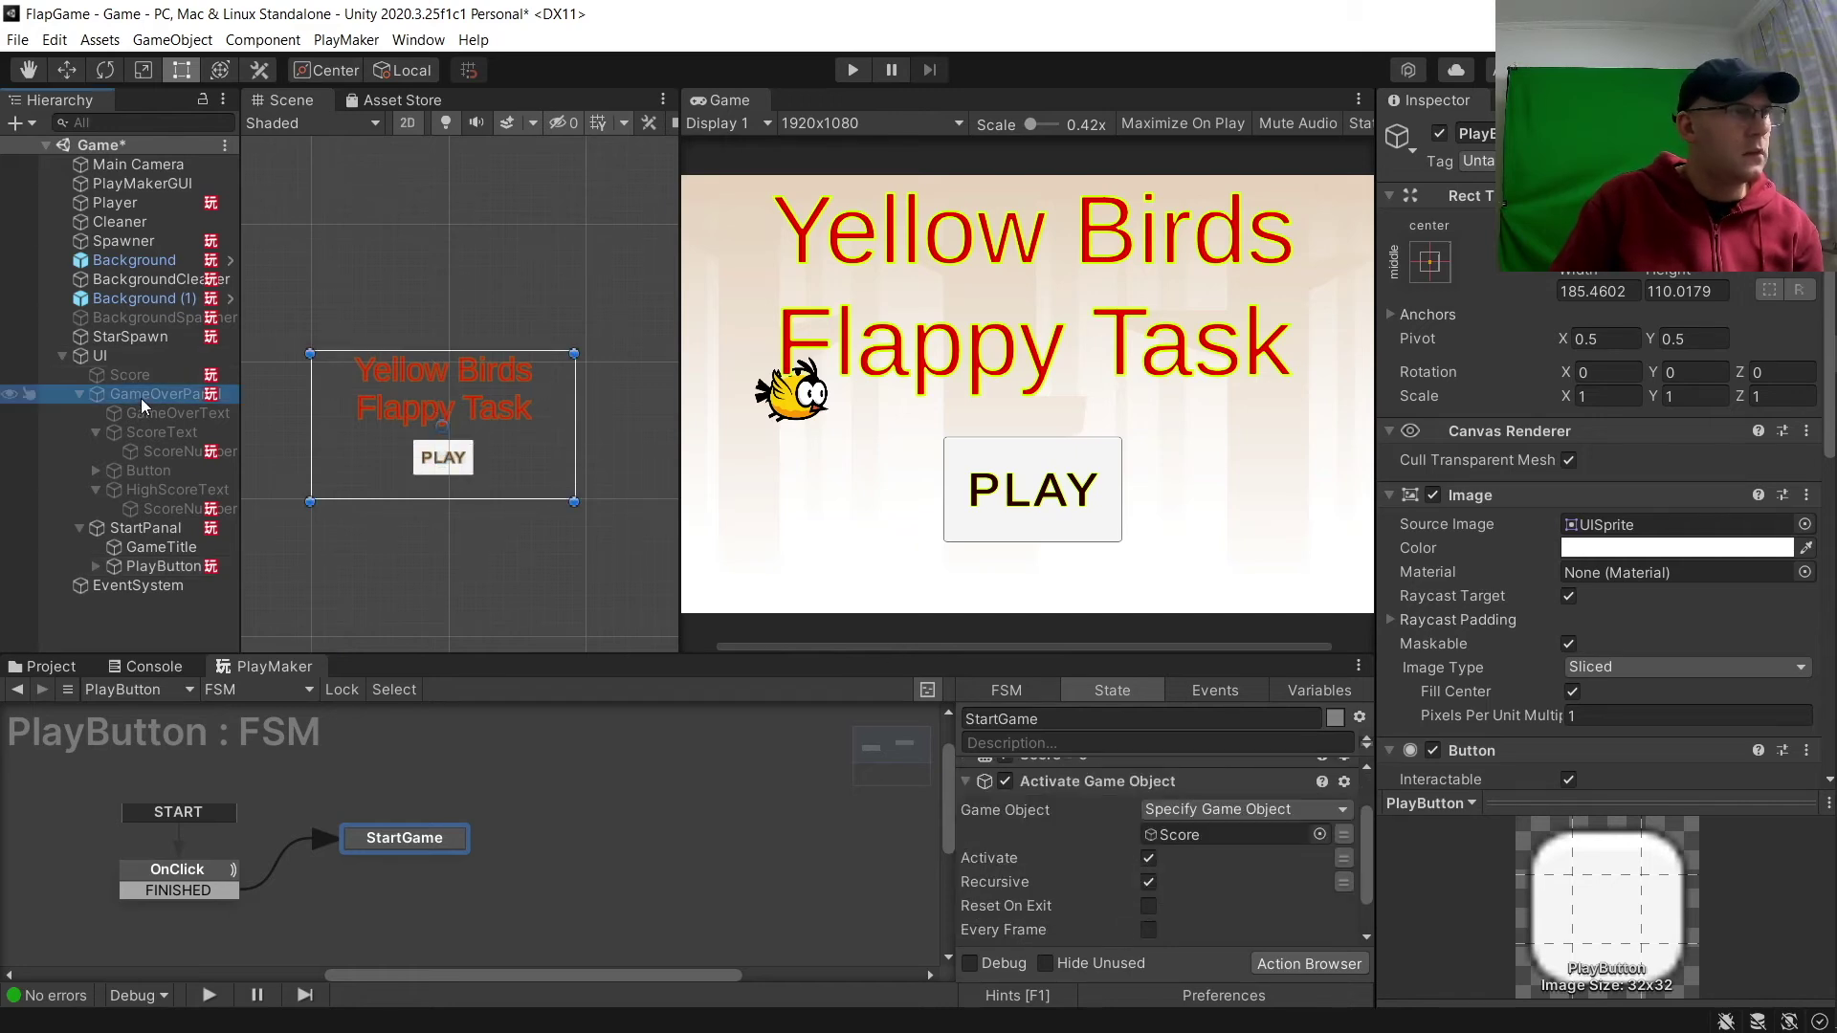
pyautogui.click(81, 392)
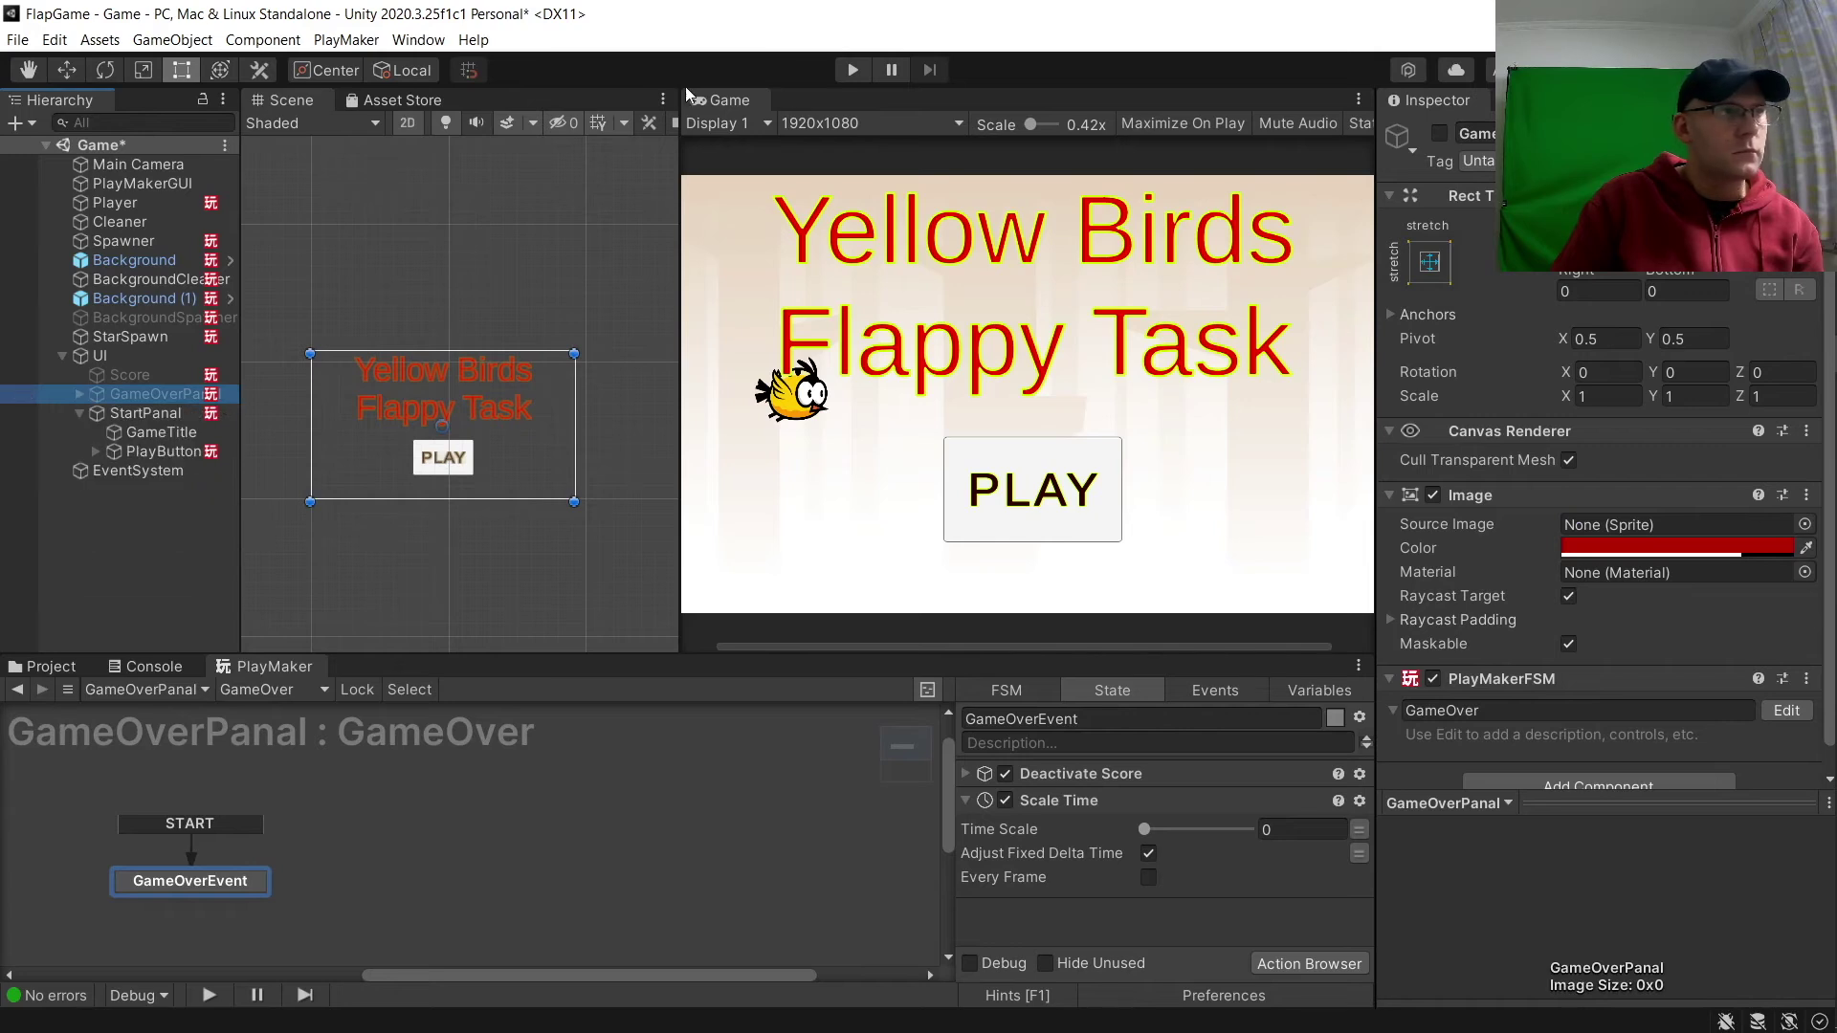
# Run the game again, start it with PLAY, fly the bird past the enemies, and pause.
pyautogui.click(852, 70)
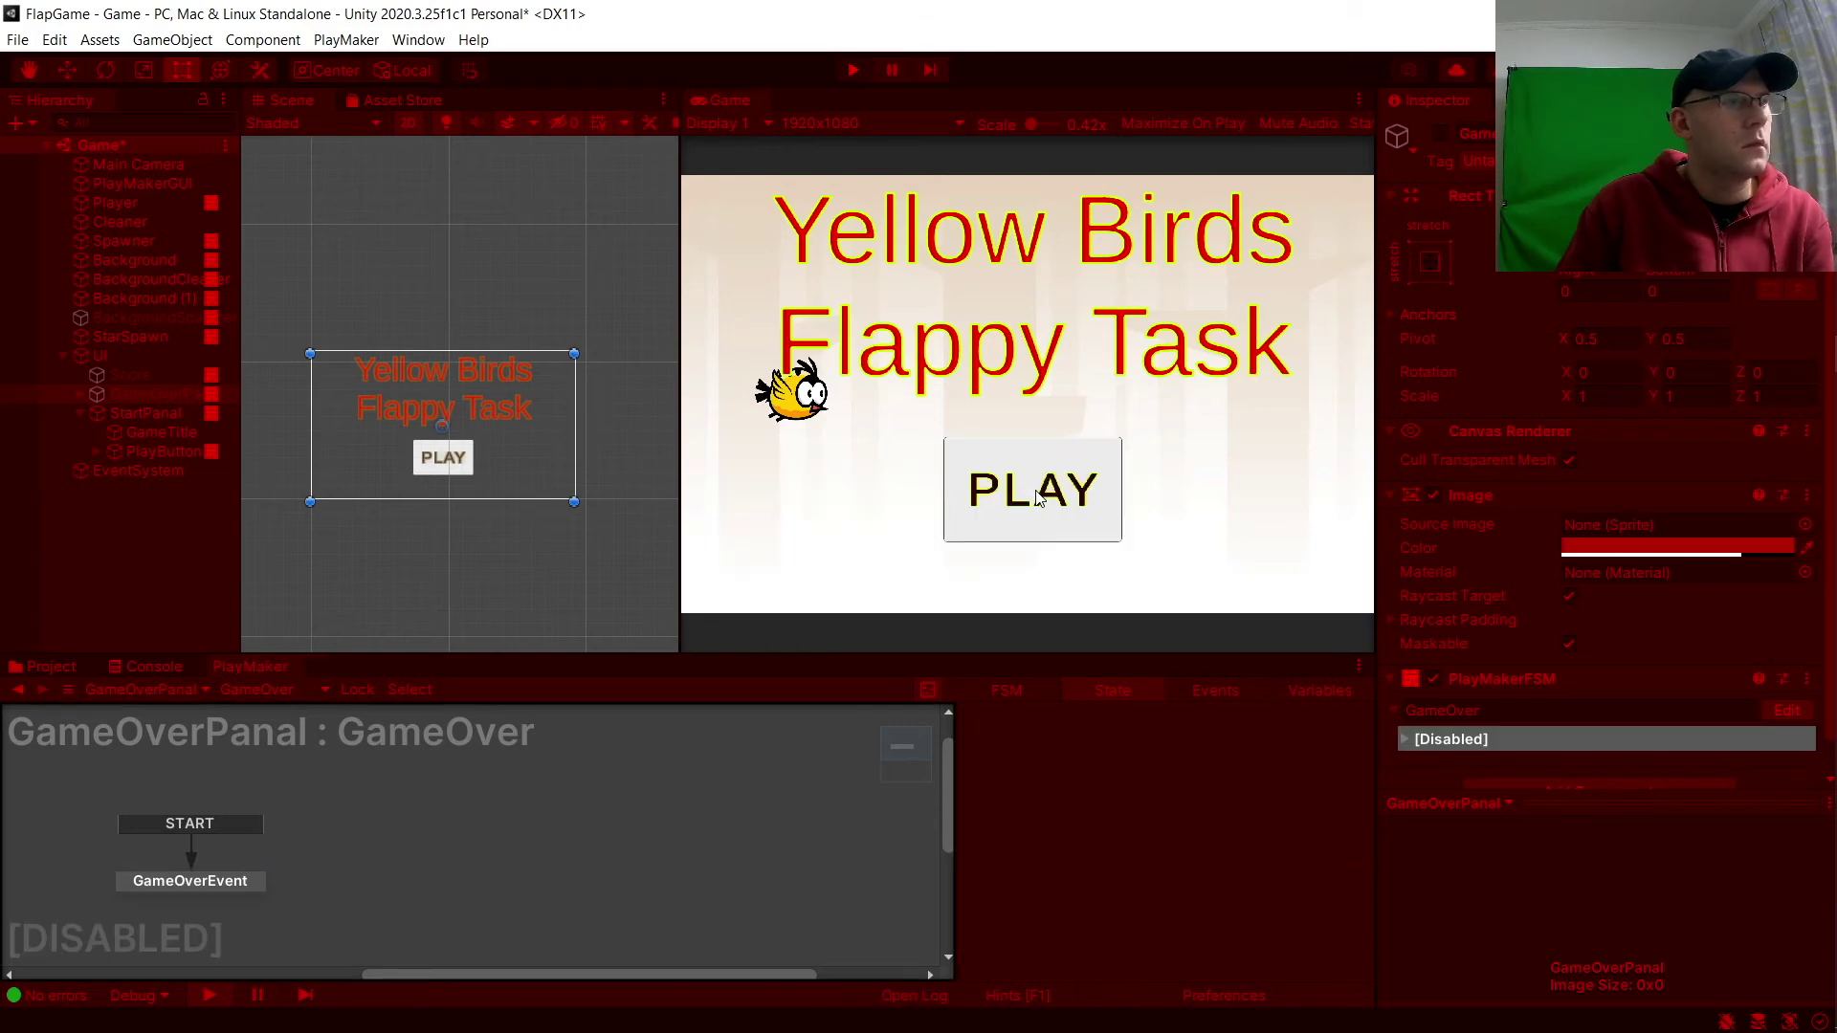
pyautogui.click(1033, 509)
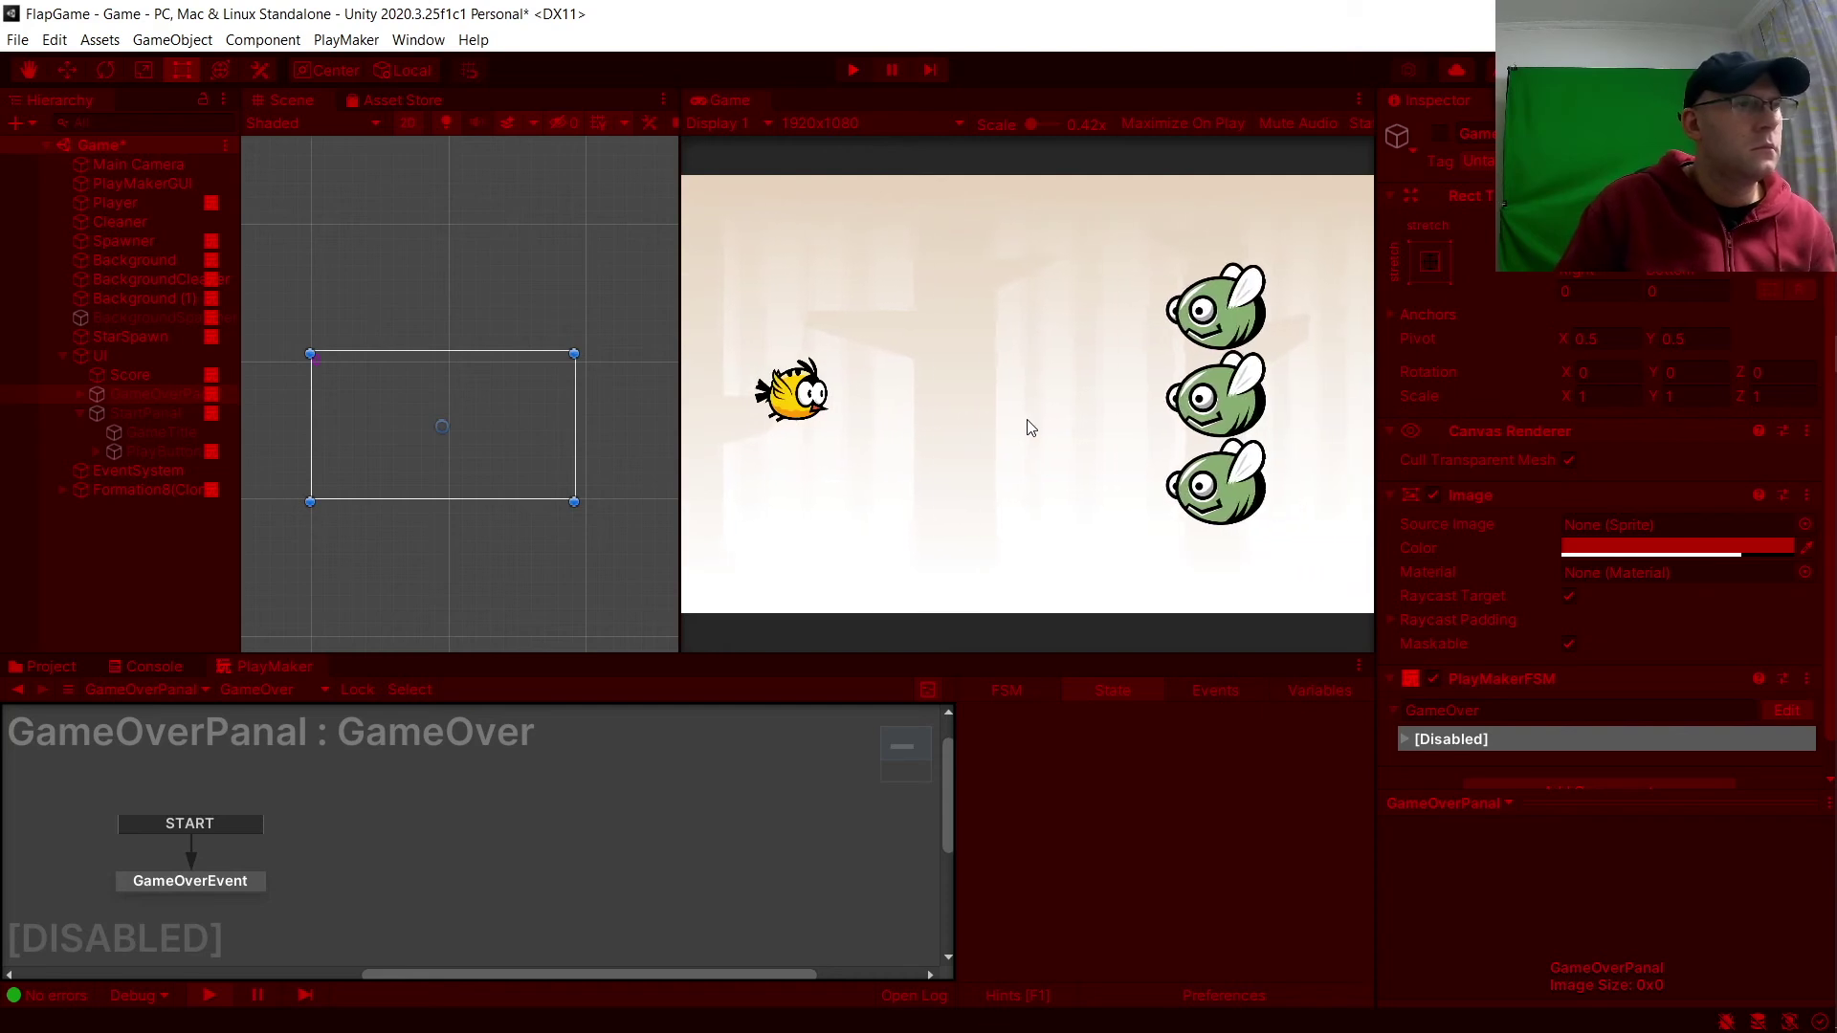
pyautogui.press('Up')
pyautogui.press('Up')
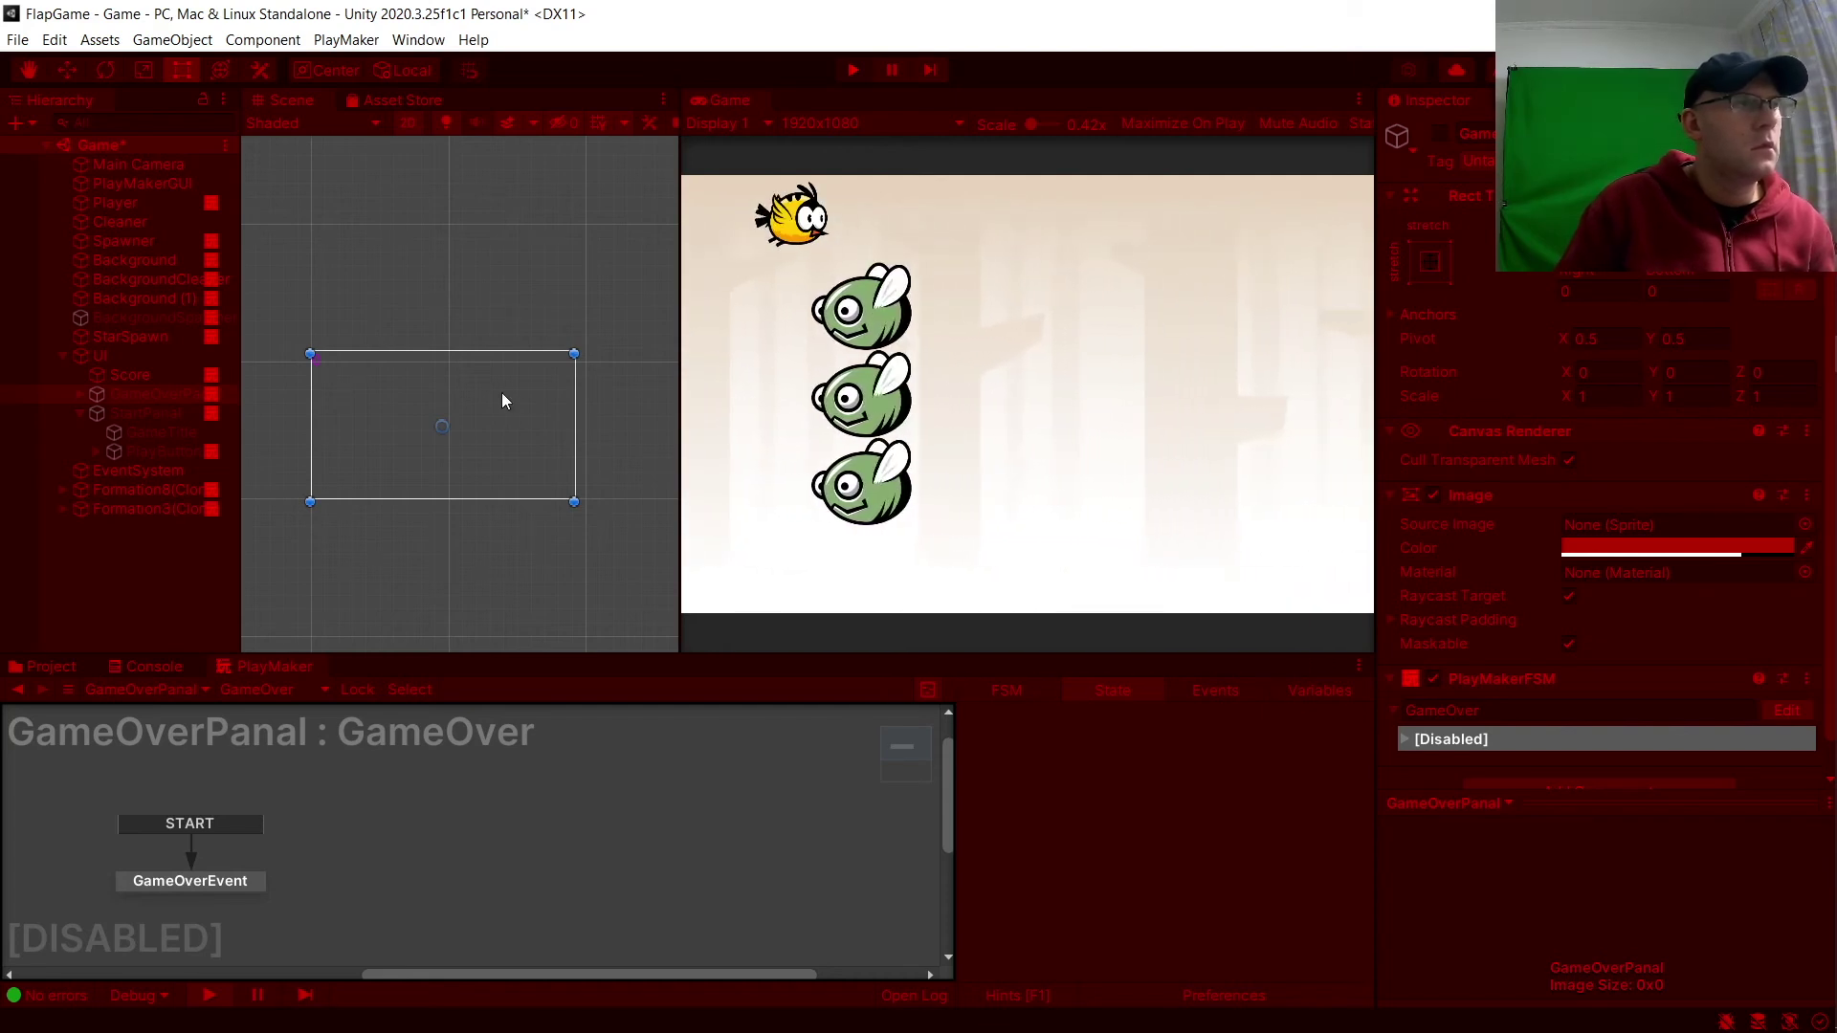
pyautogui.scroll(-3, 499, 394)
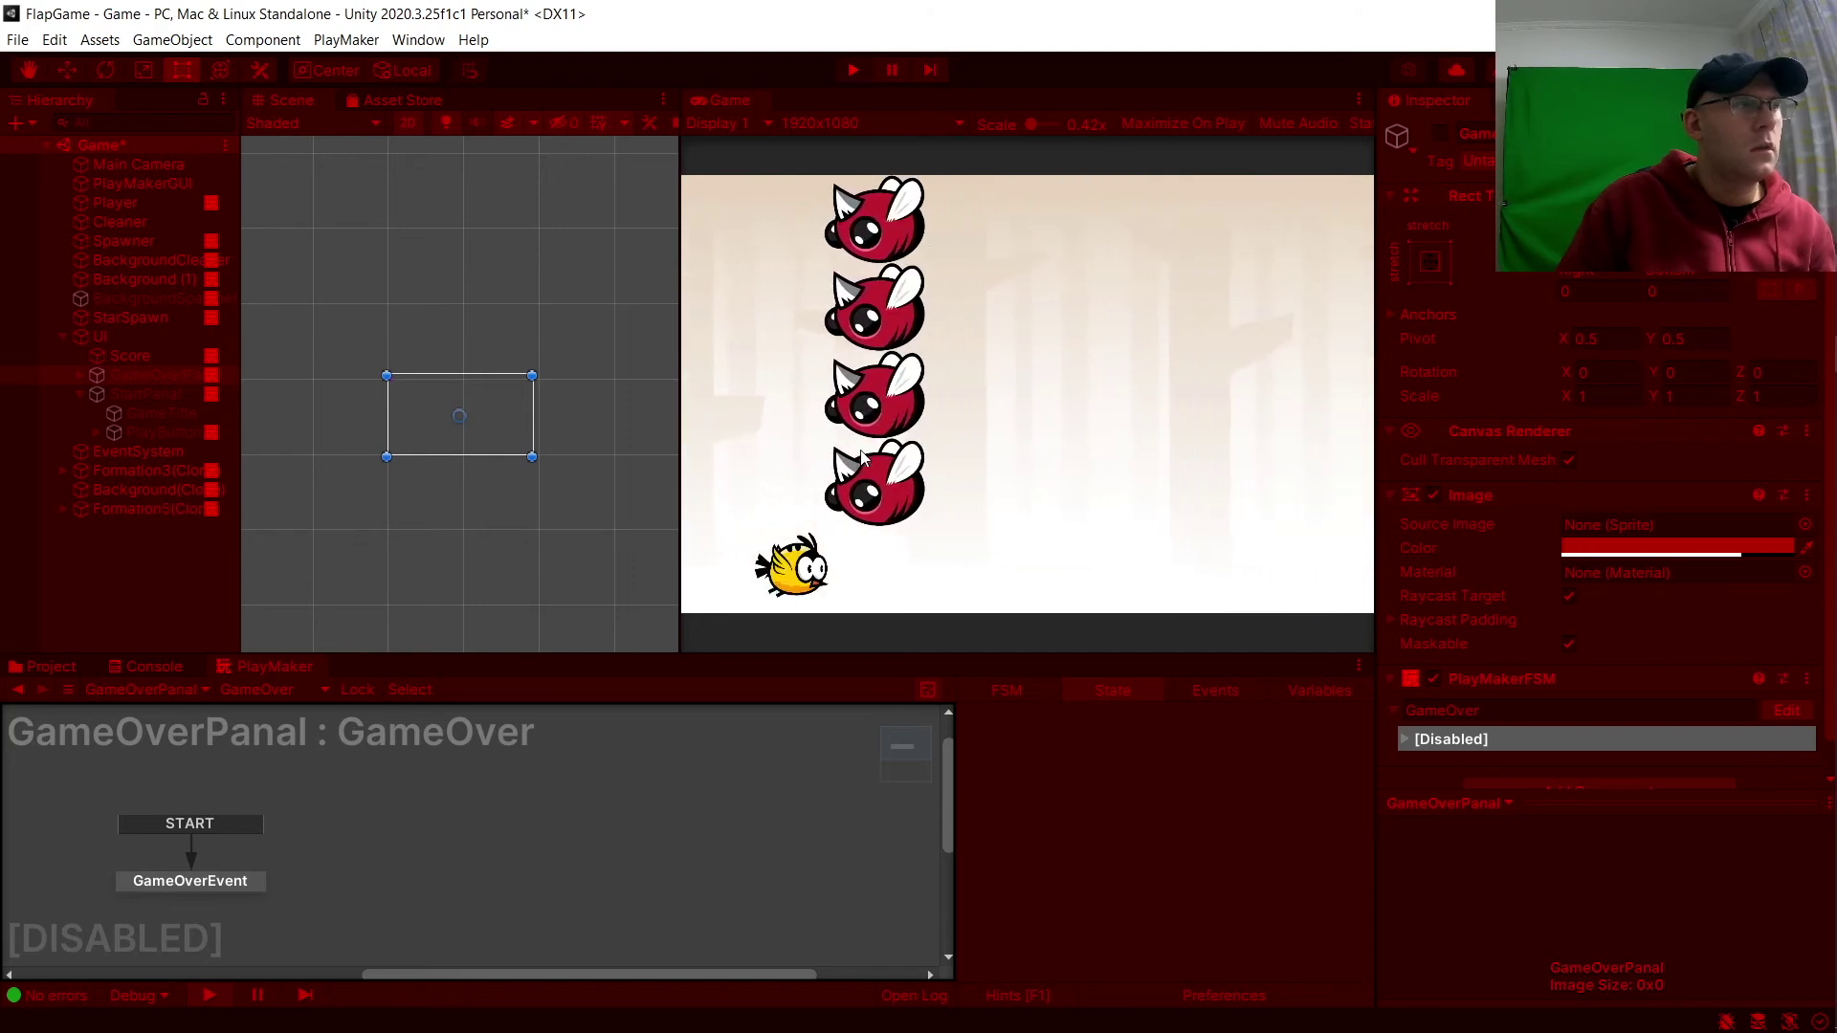
pyautogui.click(892, 69)
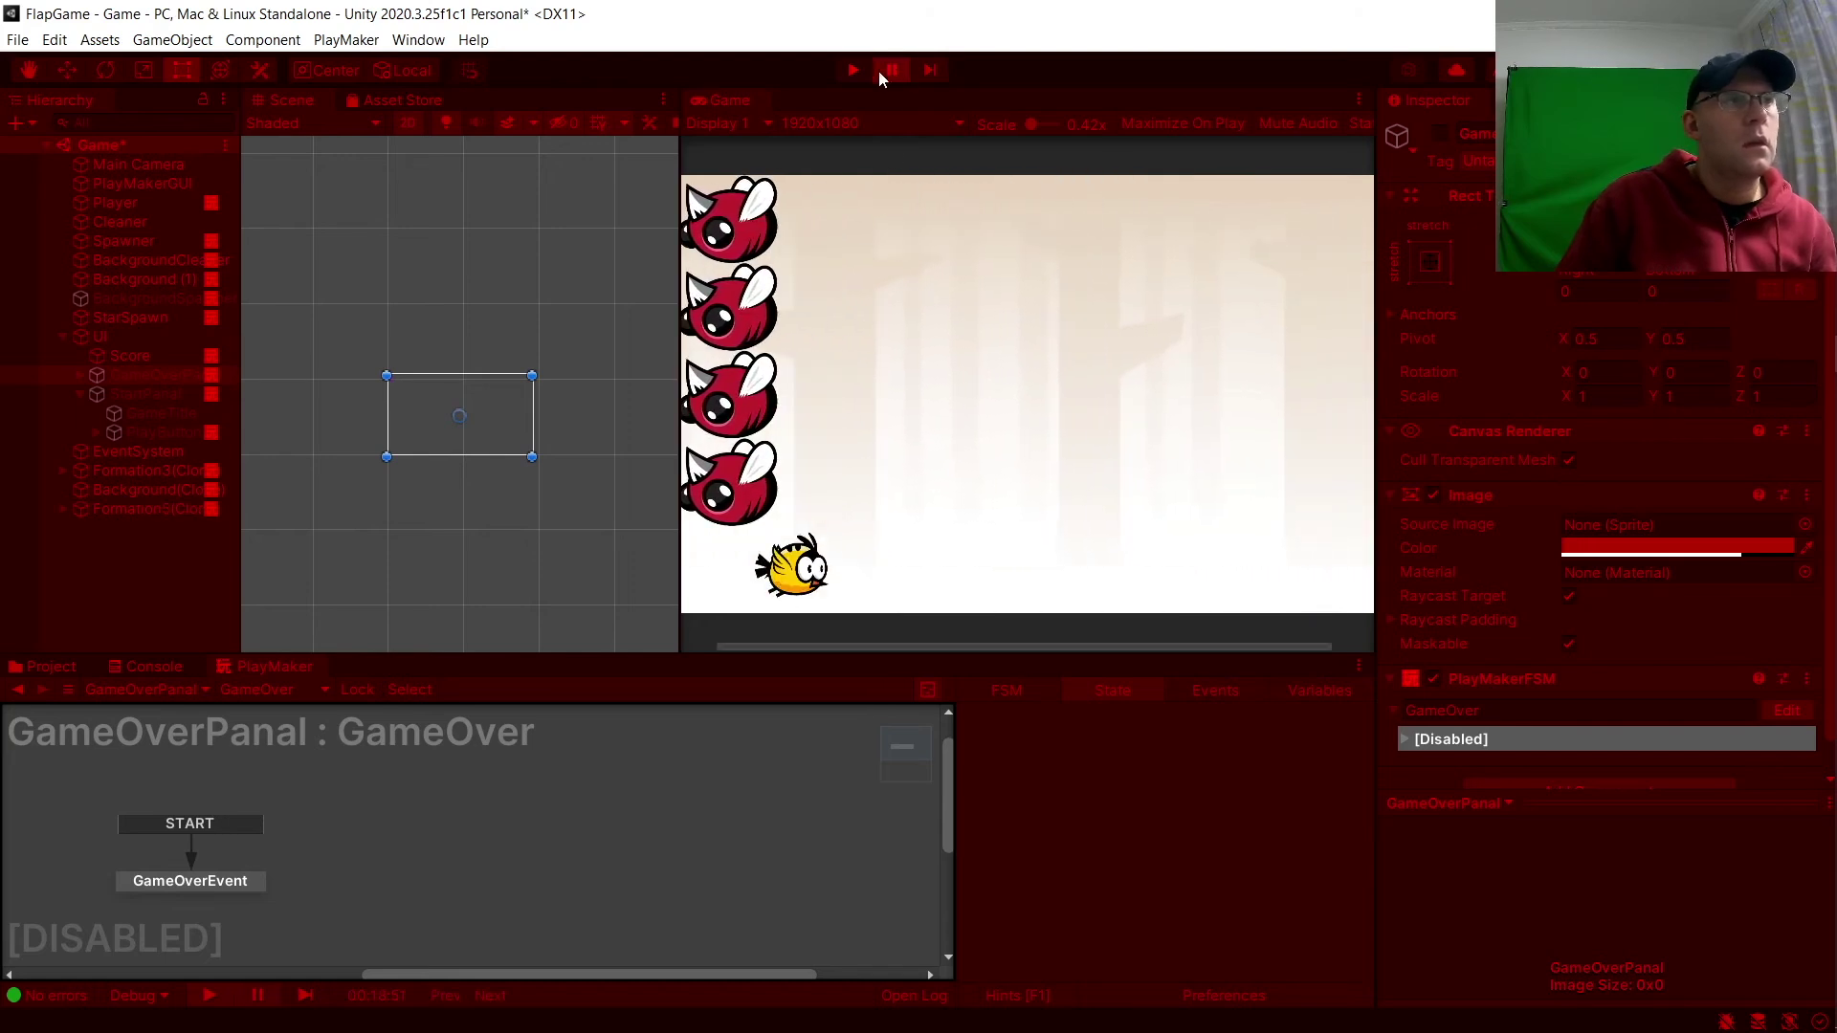
# Inspect the Score object up close in the paused scene, and stop the game test.
pyautogui.click(153, 358)
pyautogui.scroll(-7, 465, 364)
pyautogui.moveTo(469, 438); pyautogui.dragTo(523, 436, button='middle')
pyautogui.scroll(15, 372, 425)
pyautogui.scroll(-1, 801, 450)
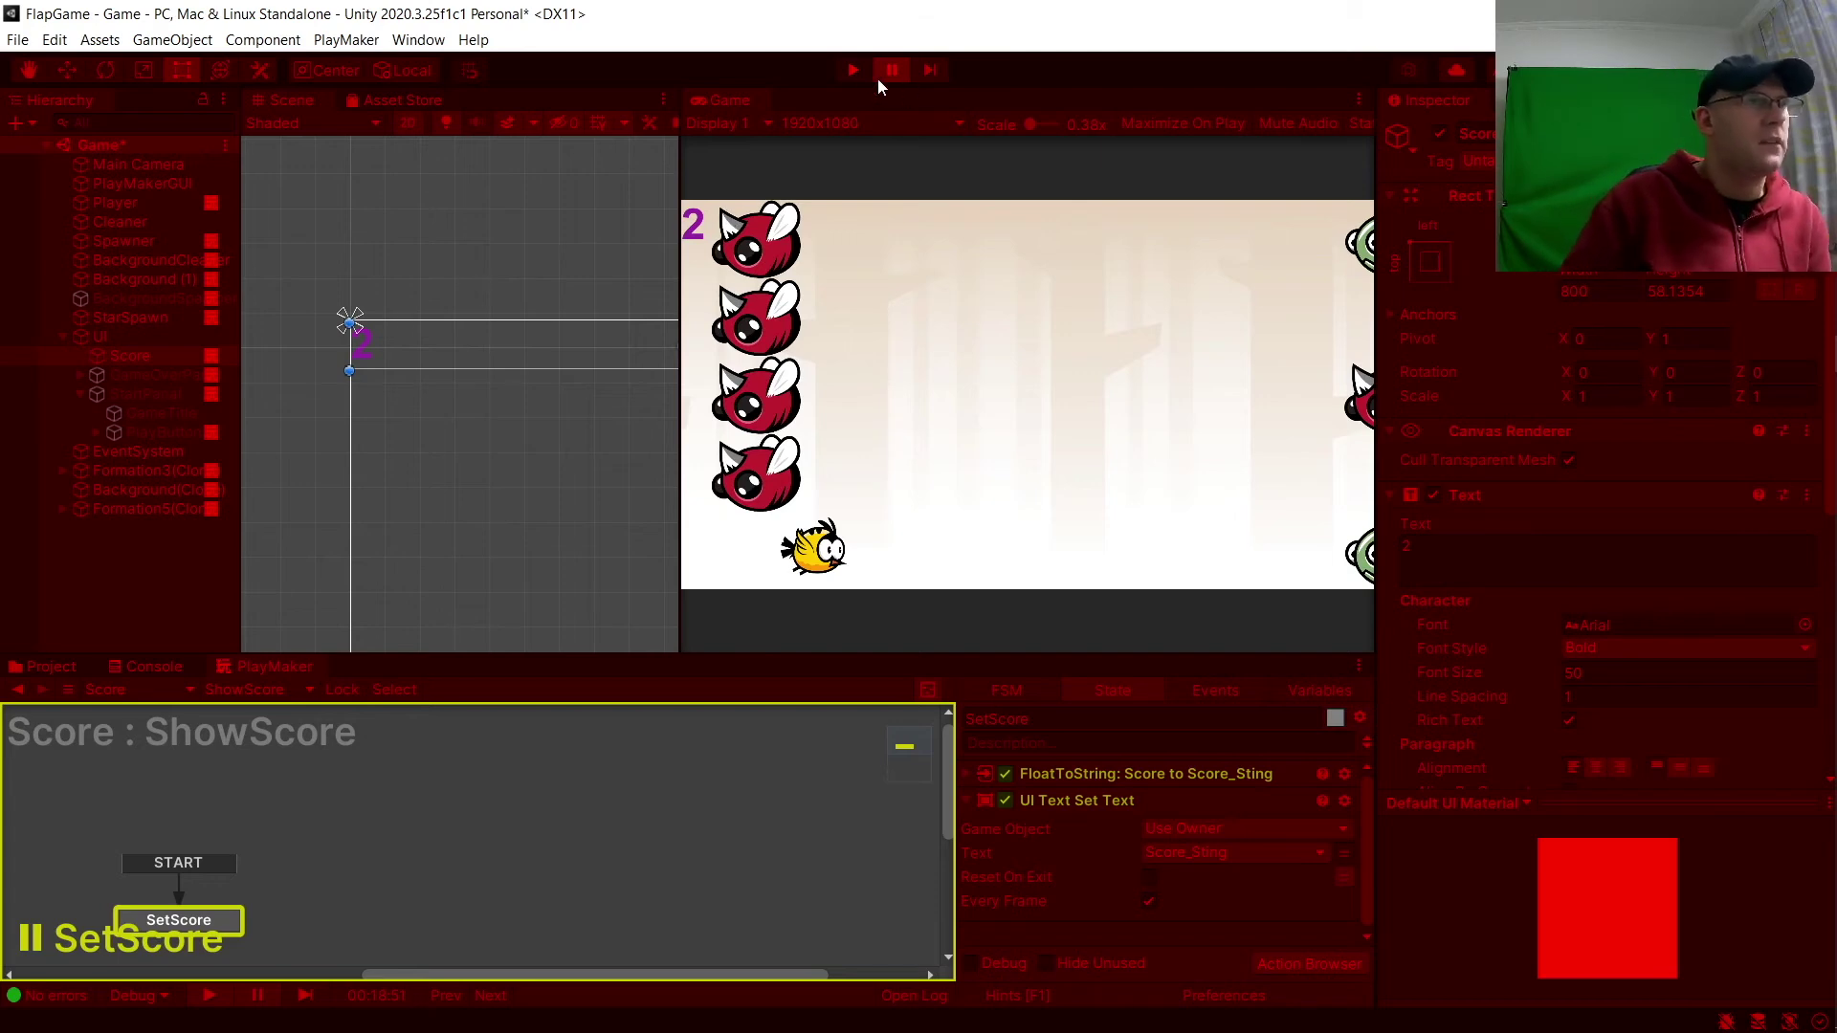
pyautogui.click(855, 70)
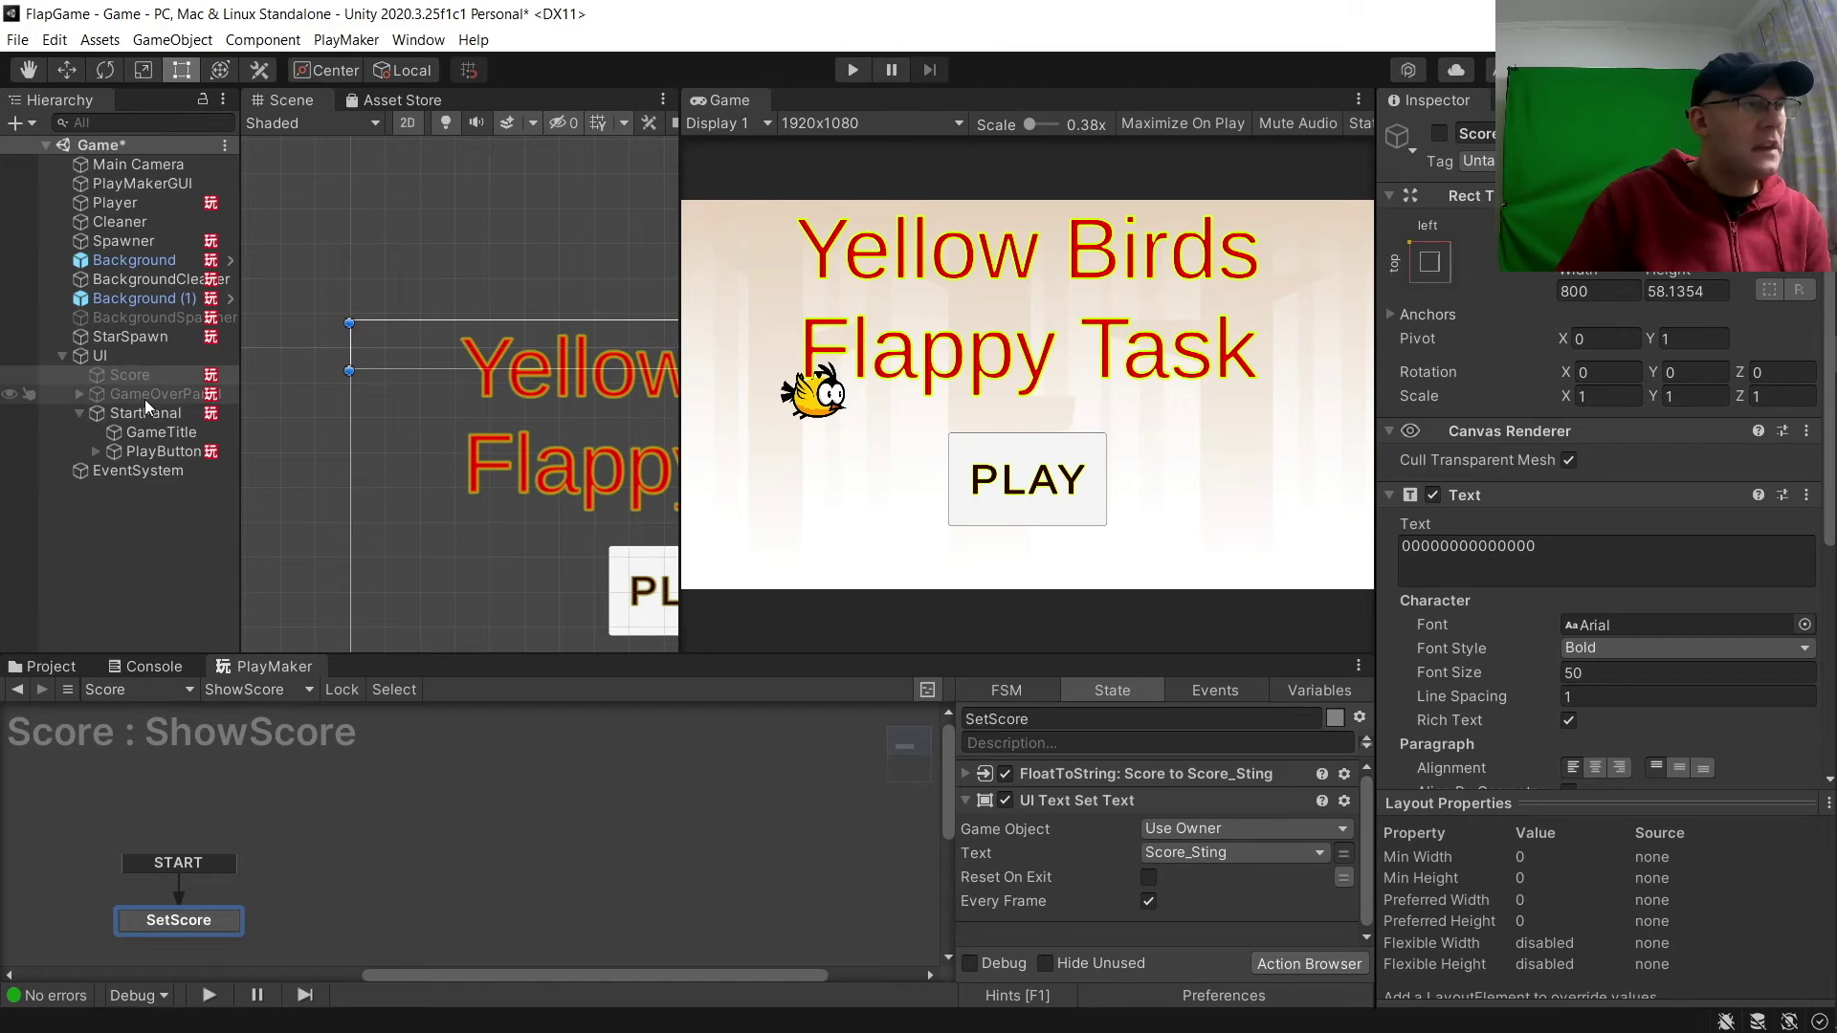
# Open the Fly prefab's PlayerHIt FSM and delete the Restart Level action from its RestartGame state.
pyautogui.click(61, 354)
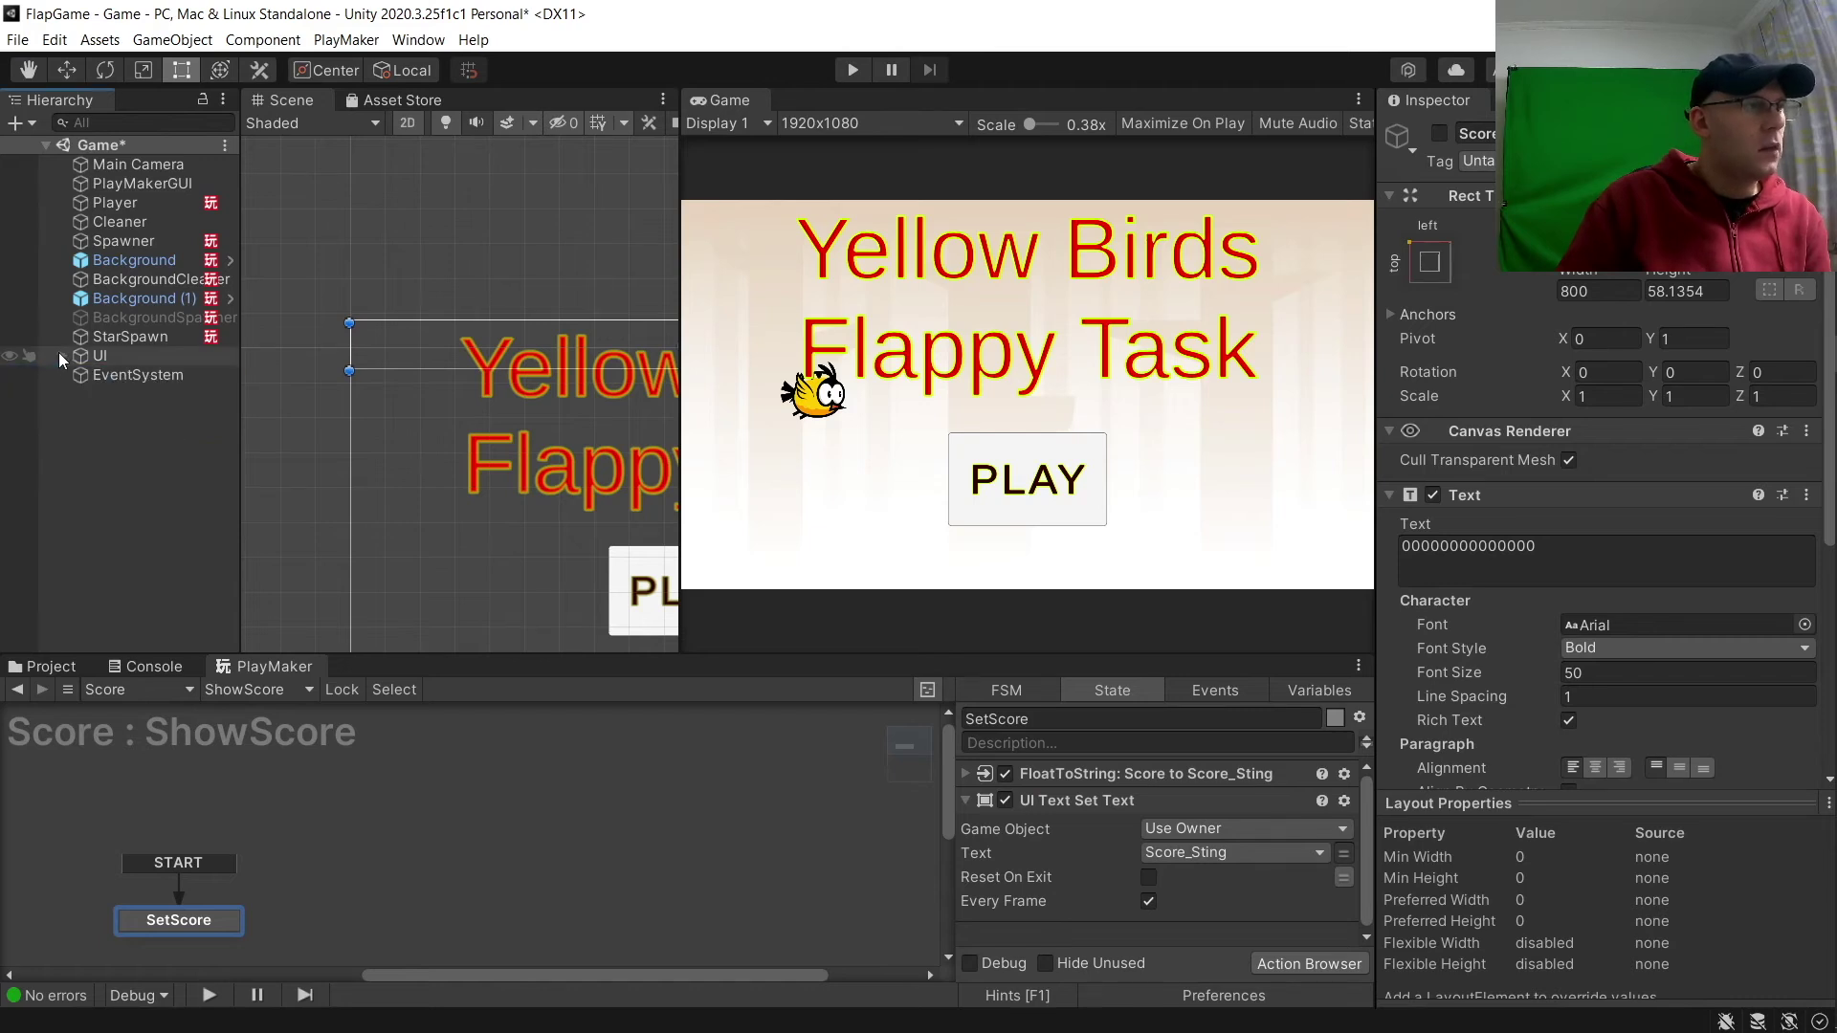
pyautogui.click(53, 666)
pyautogui.click(288, 779)
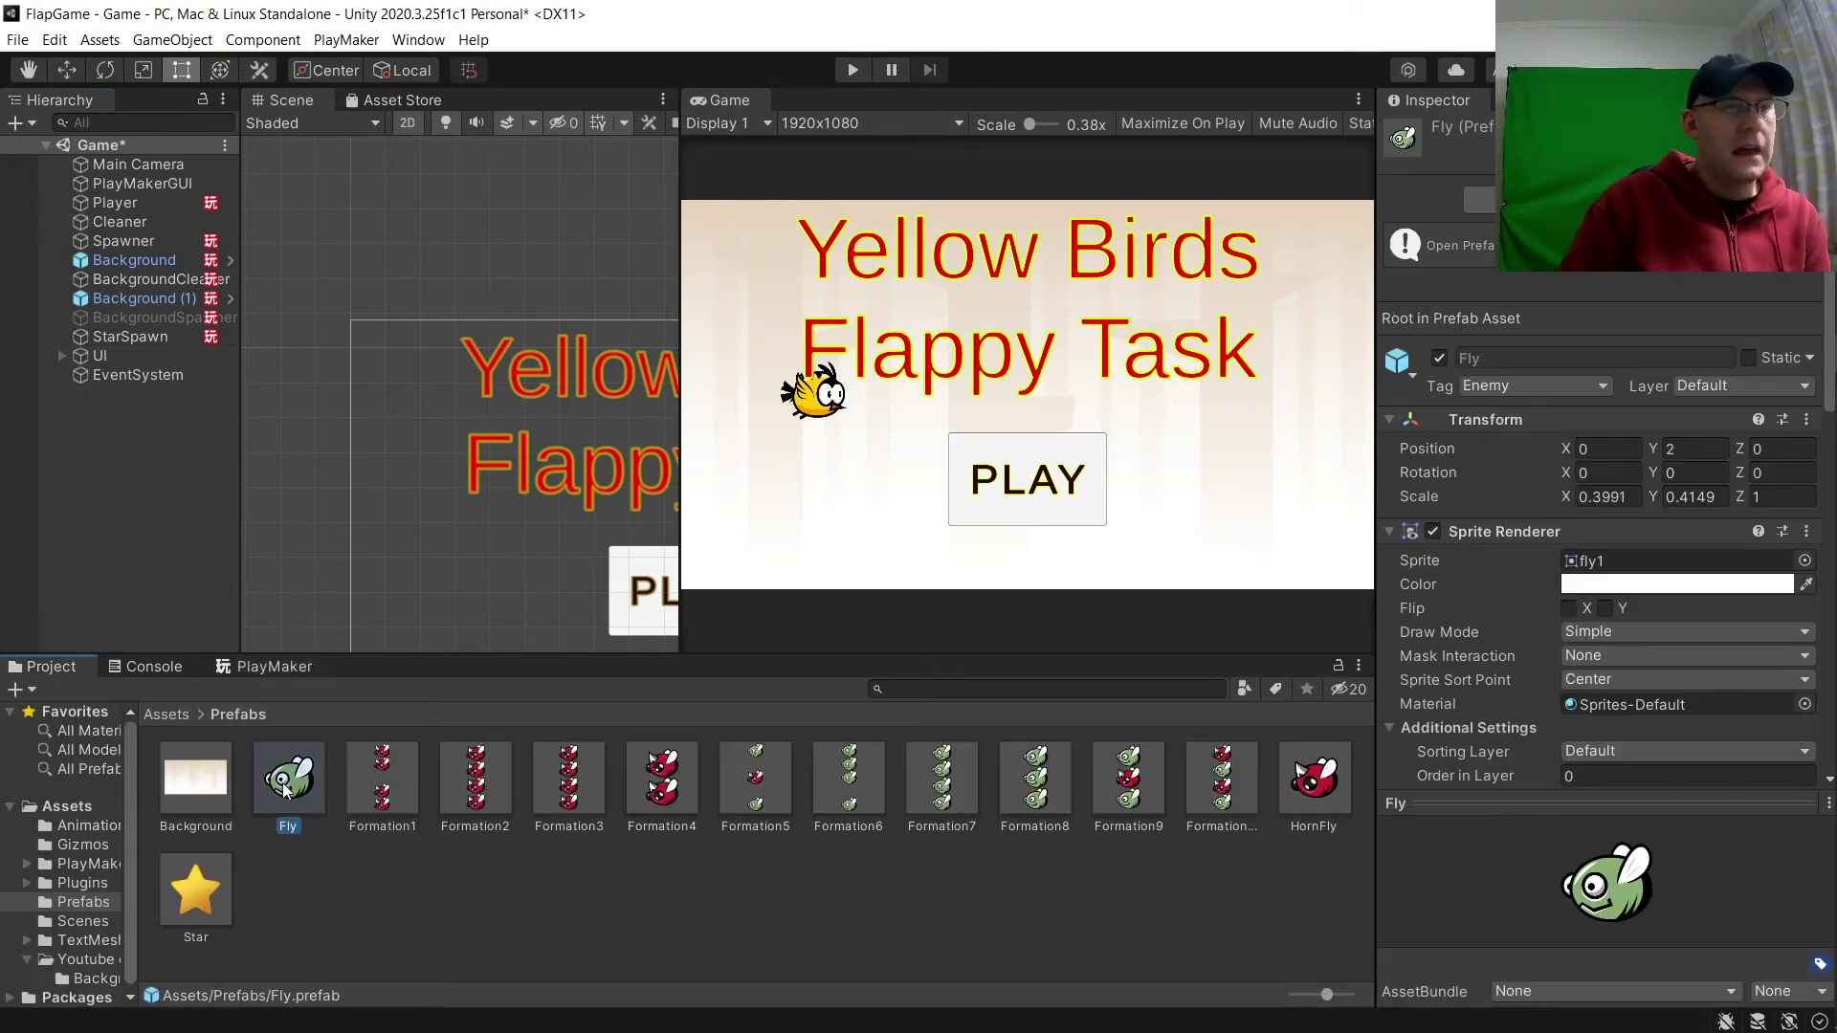
pyautogui.scroll(-5, 1569, 710)
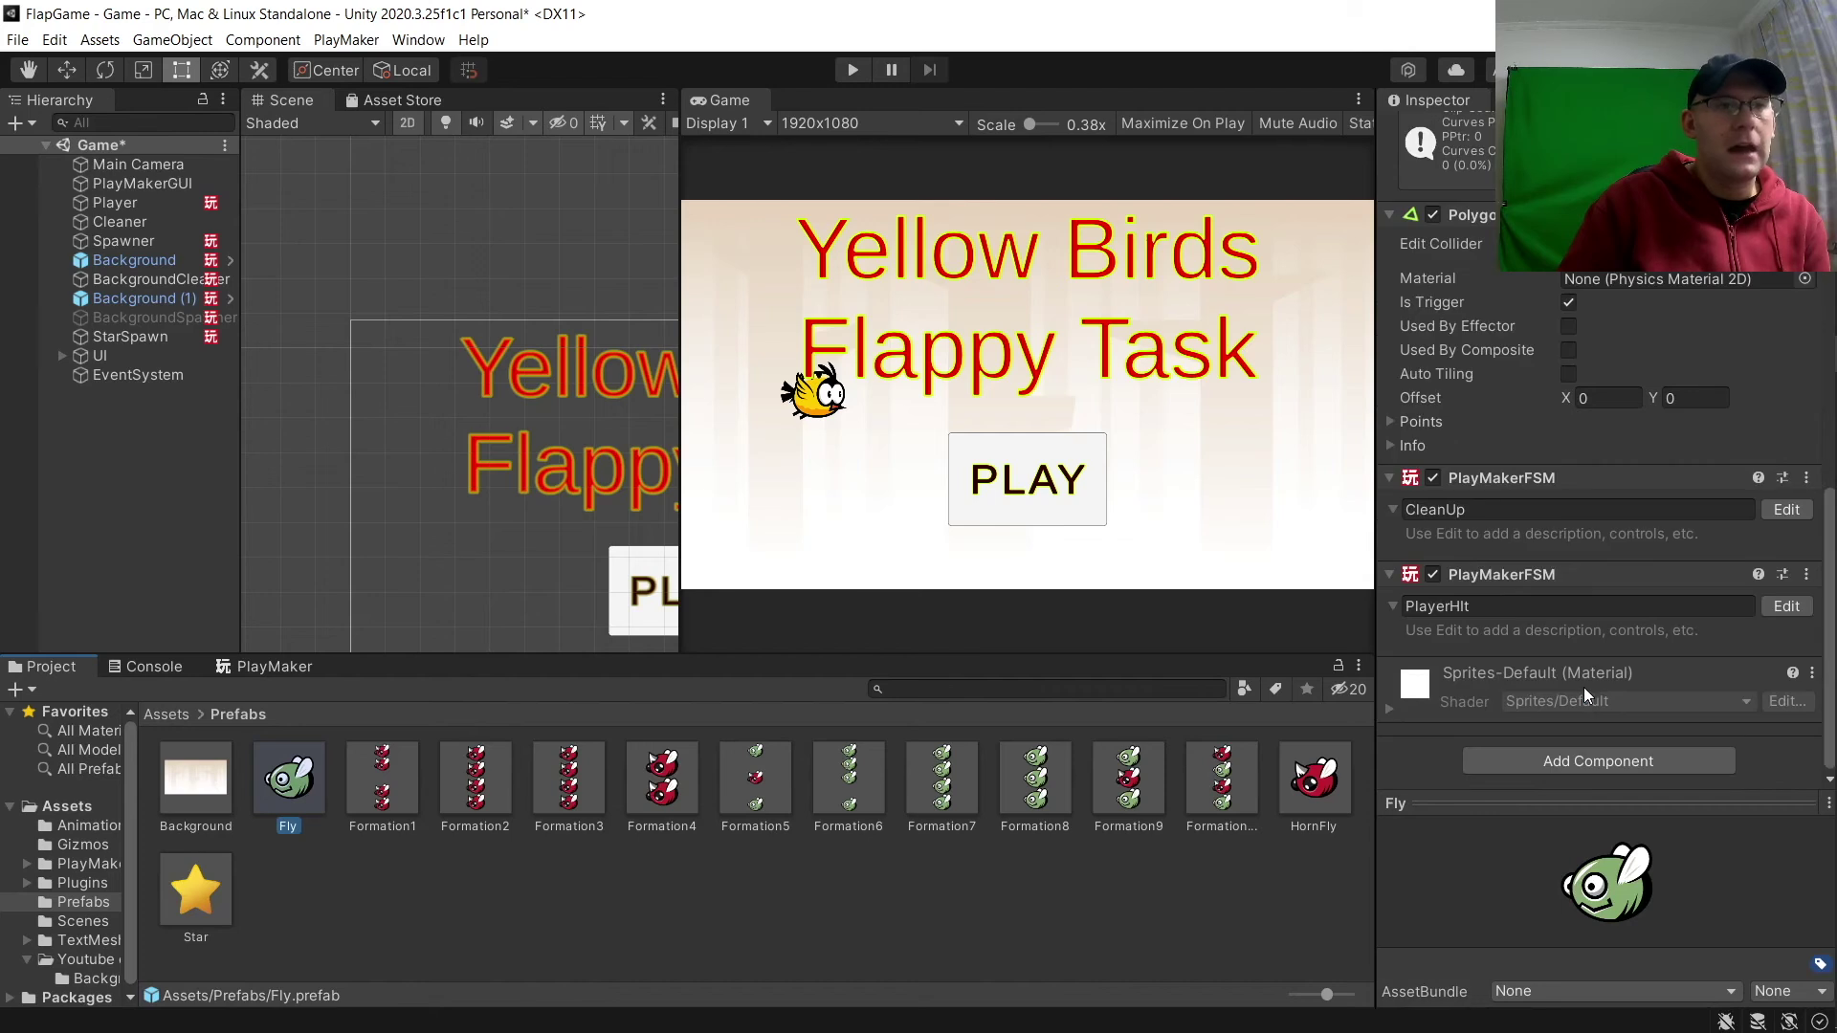
pyautogui.click(1785, 606)
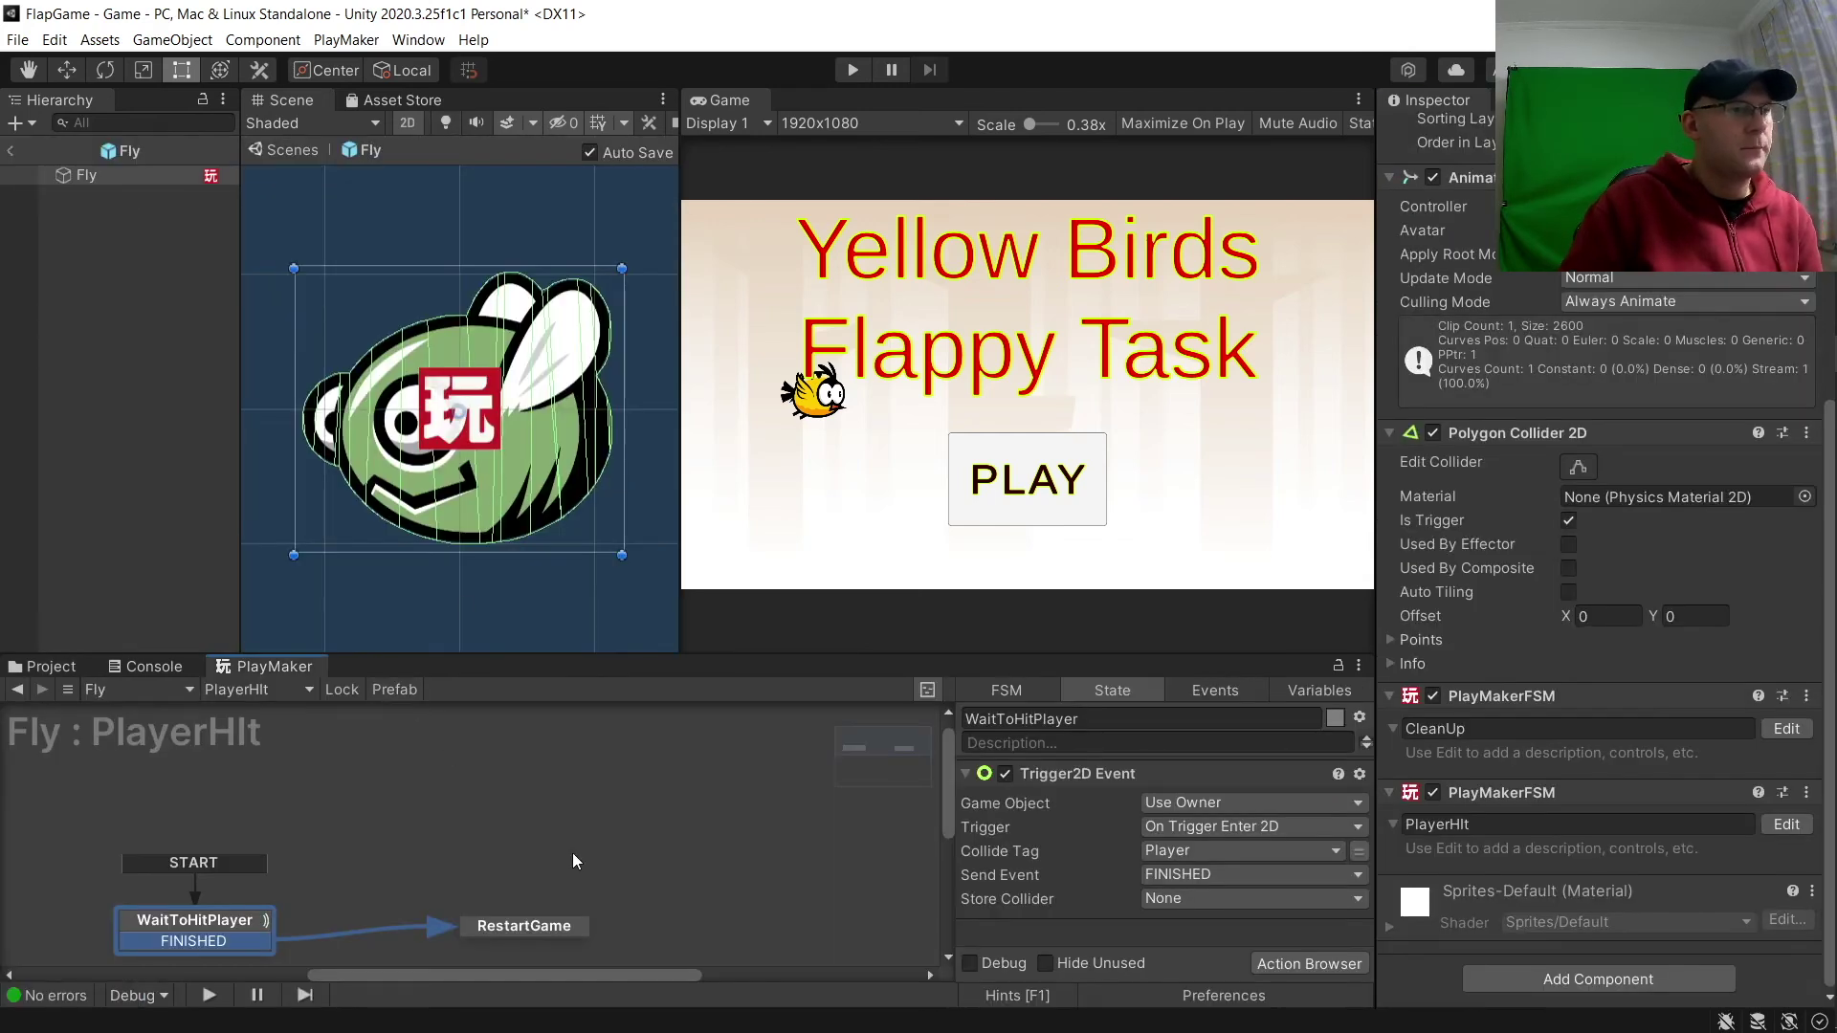
pyautogui.click(547, 927)
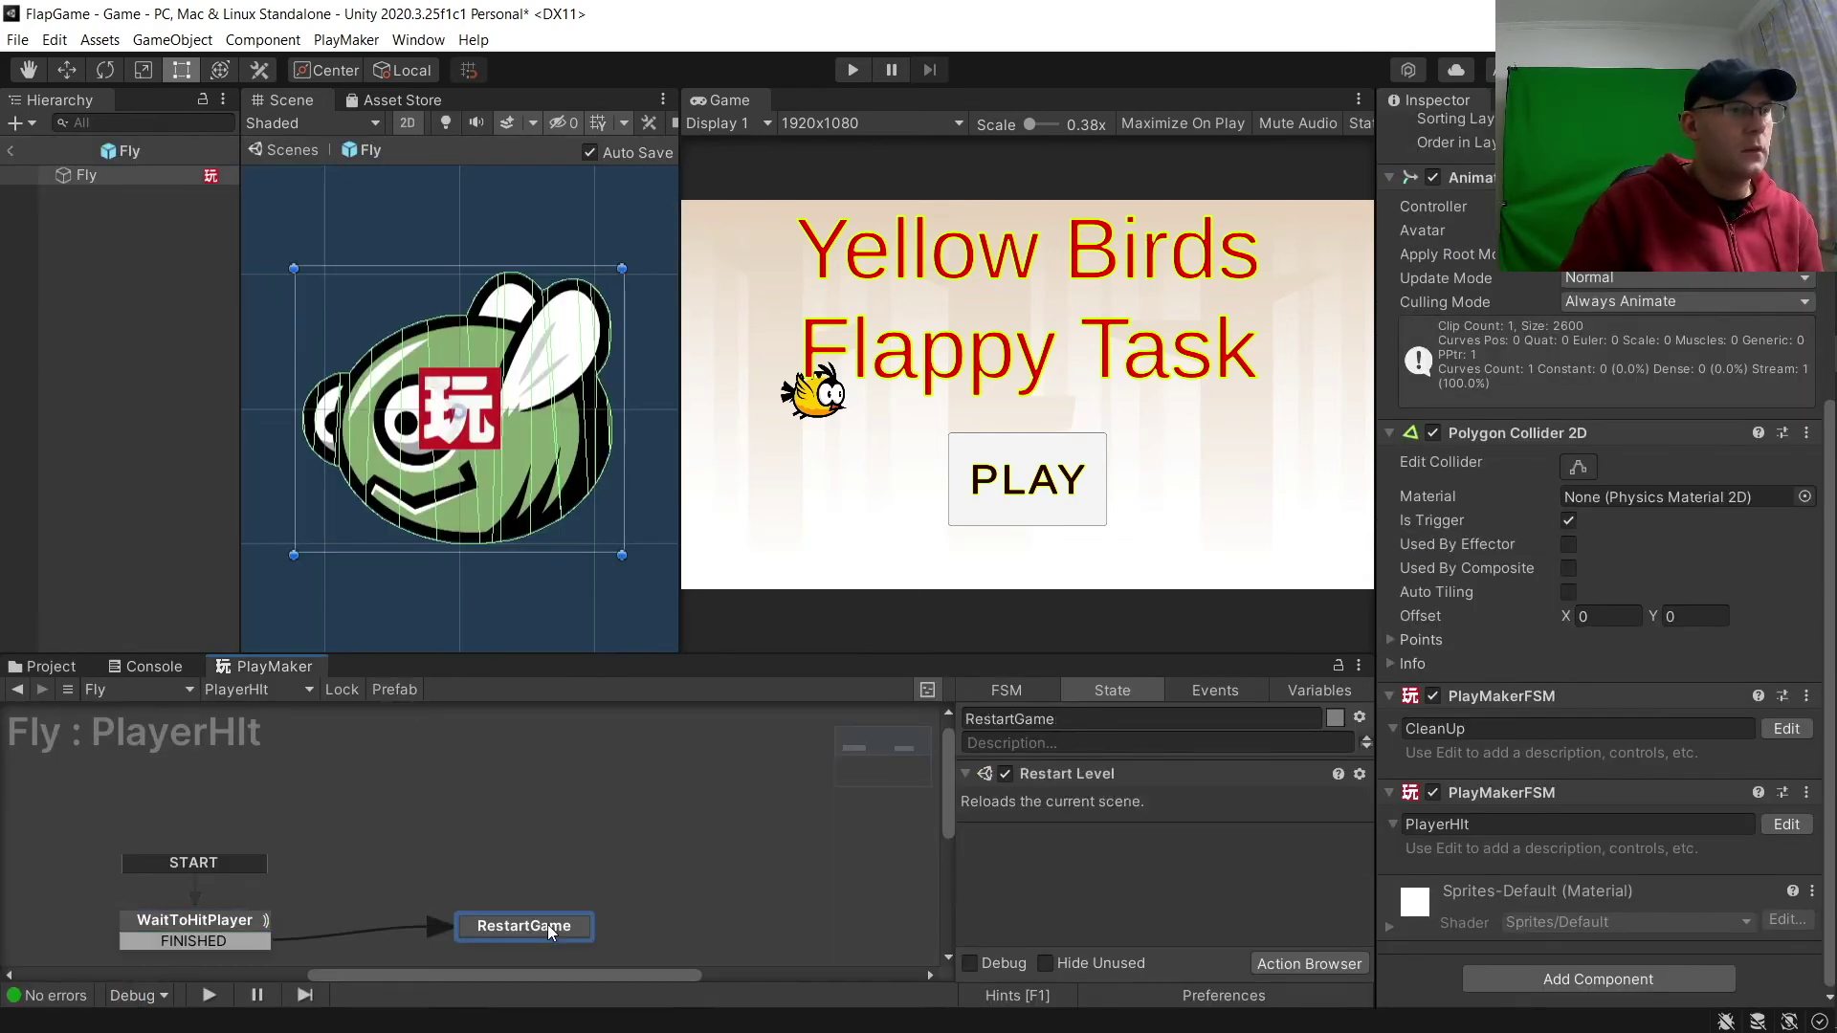
pyautogui.click(1154, 775)
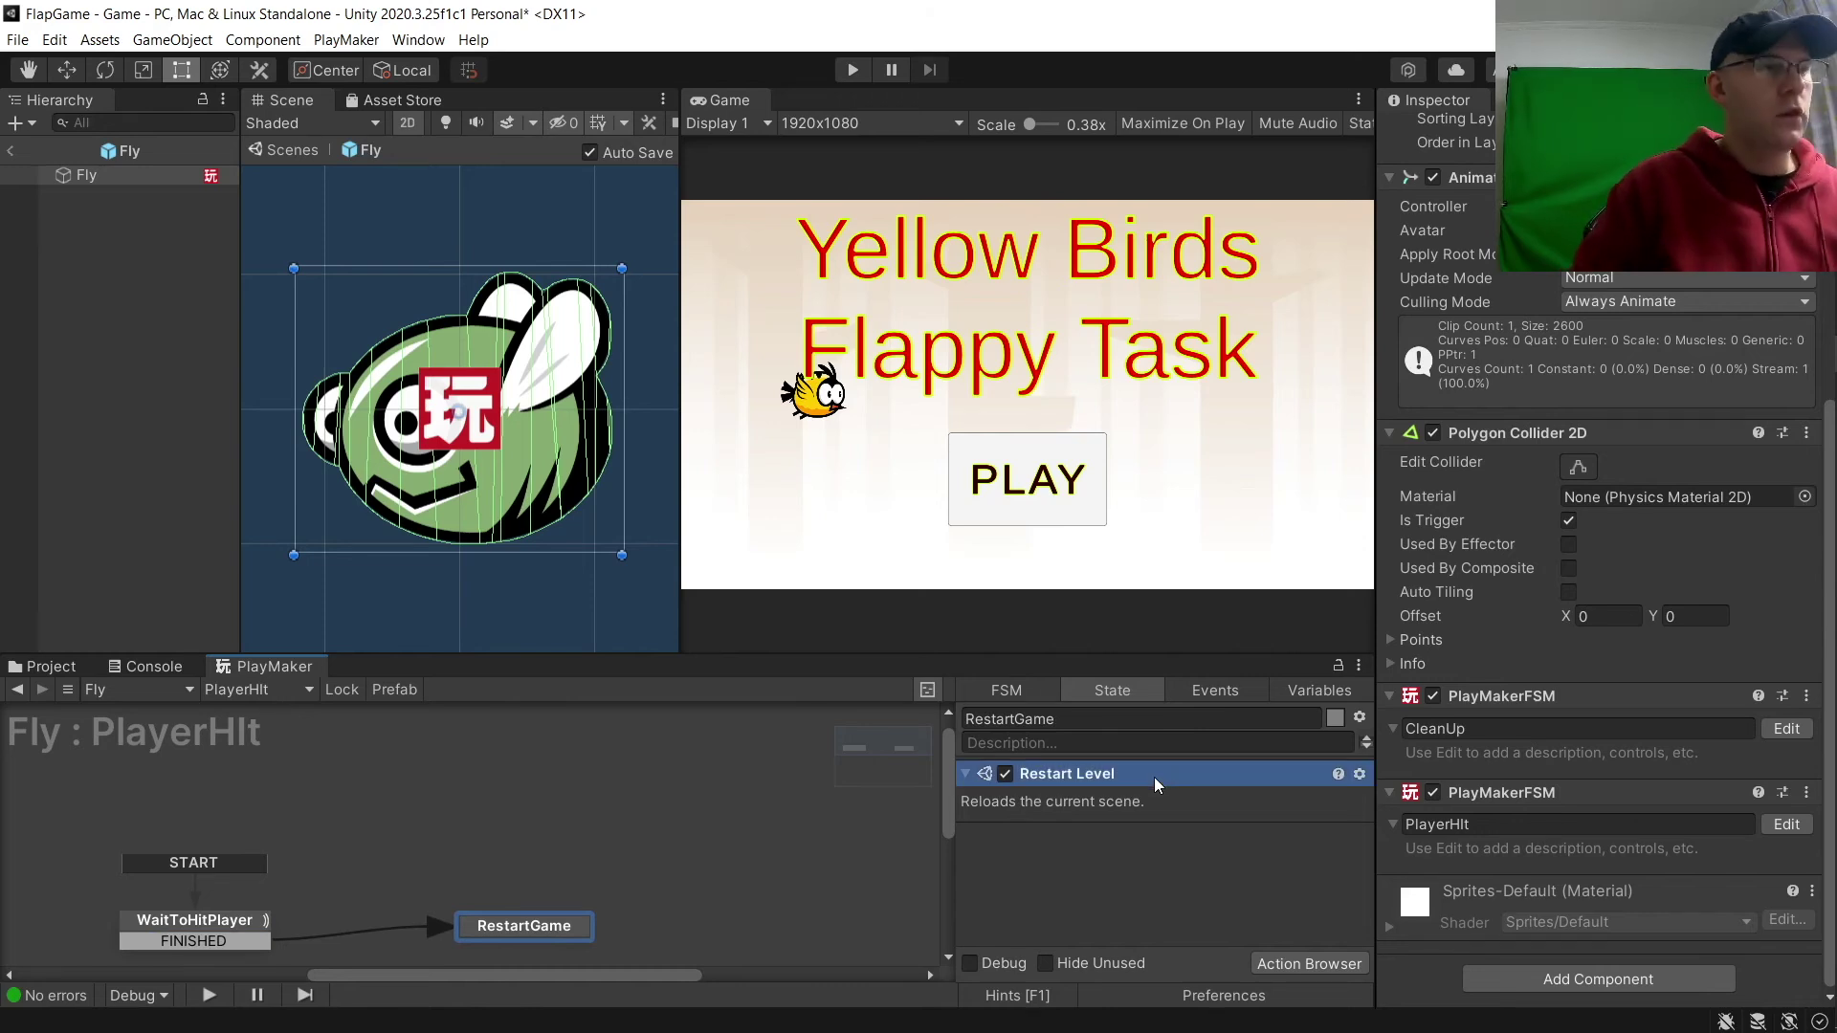
pyautogui.press('Delete')
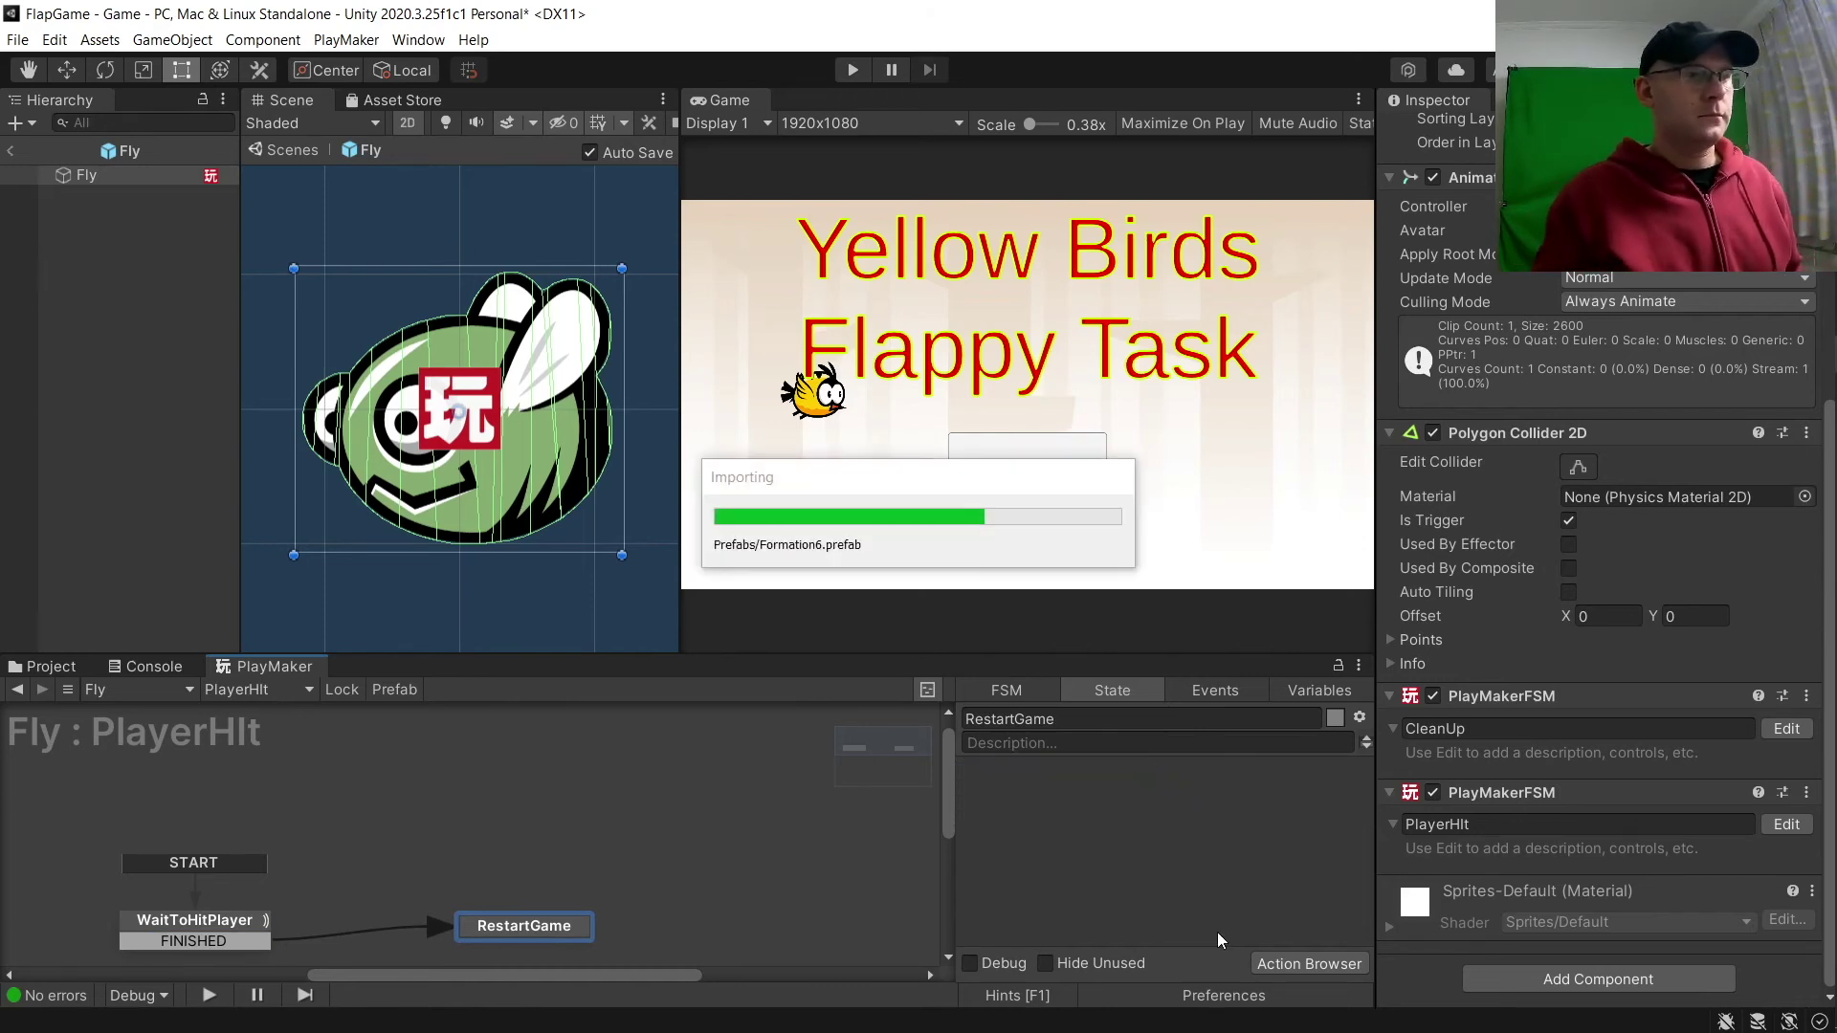
# Add a Set Float Value action to the RestartGame state of the Fly prefab.
pyautogui.click(1259, 962)
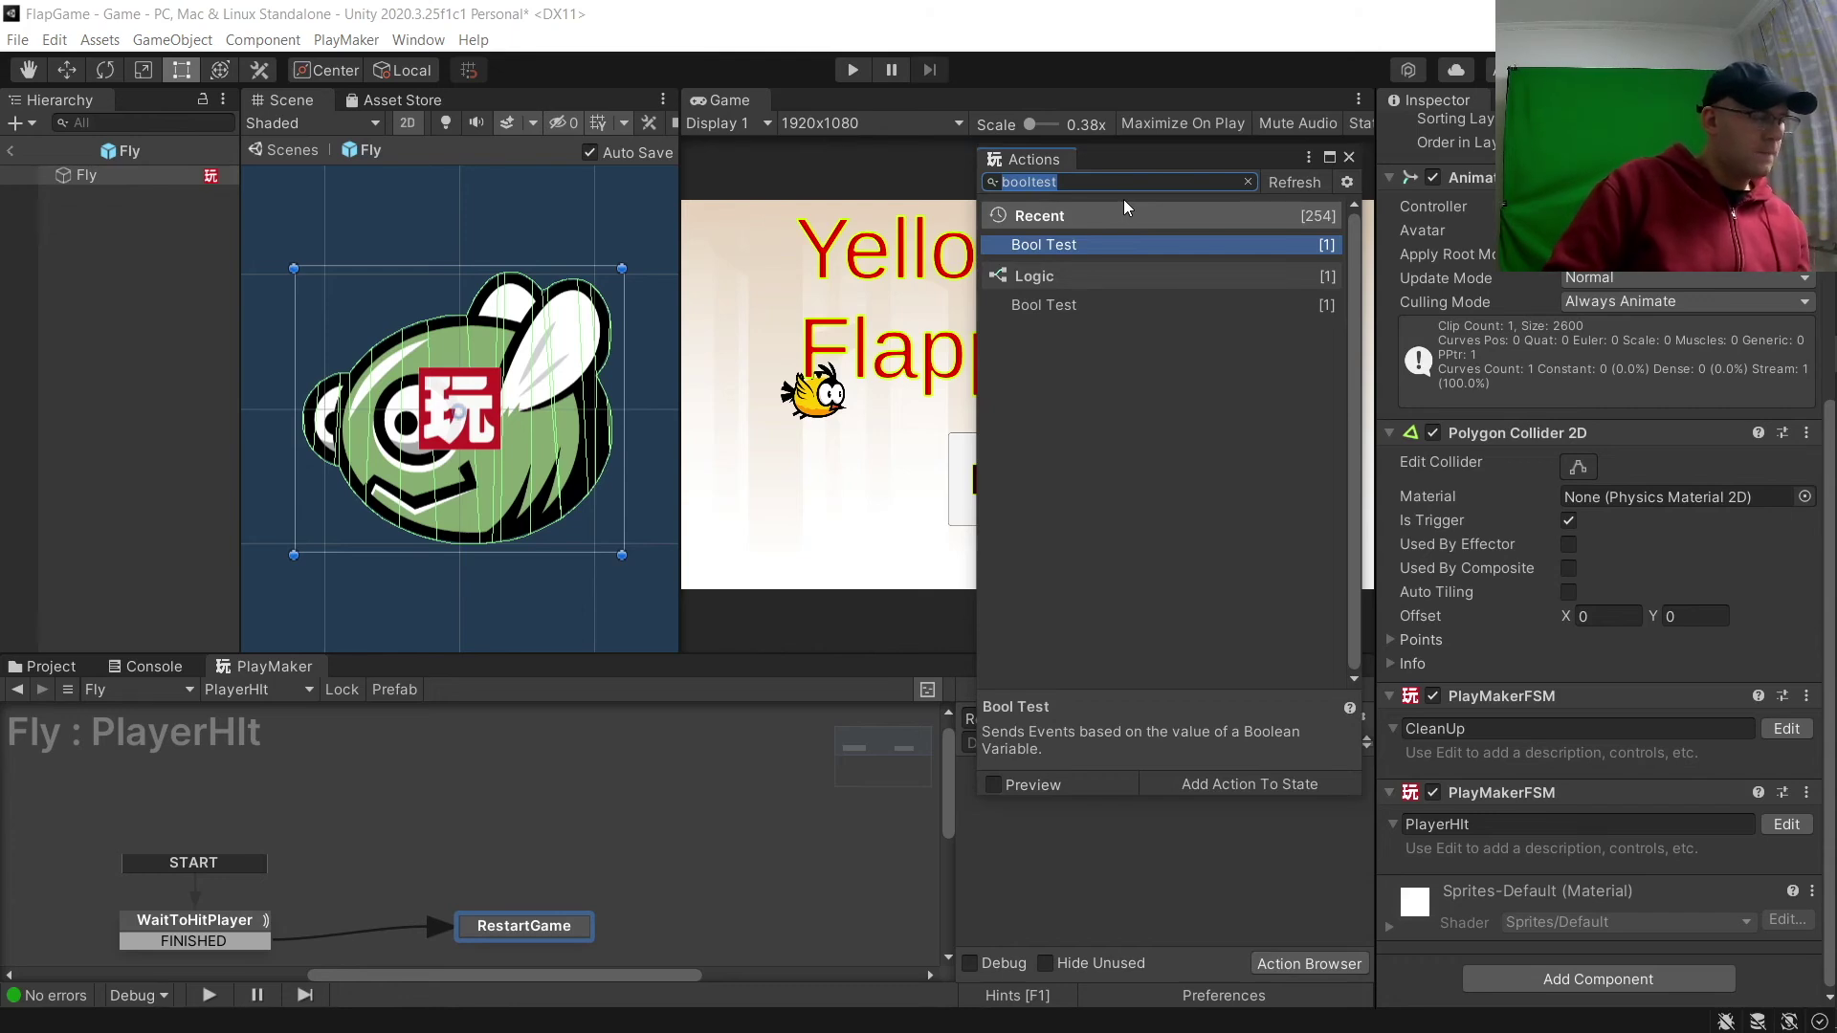
pyautogui.write('Set')
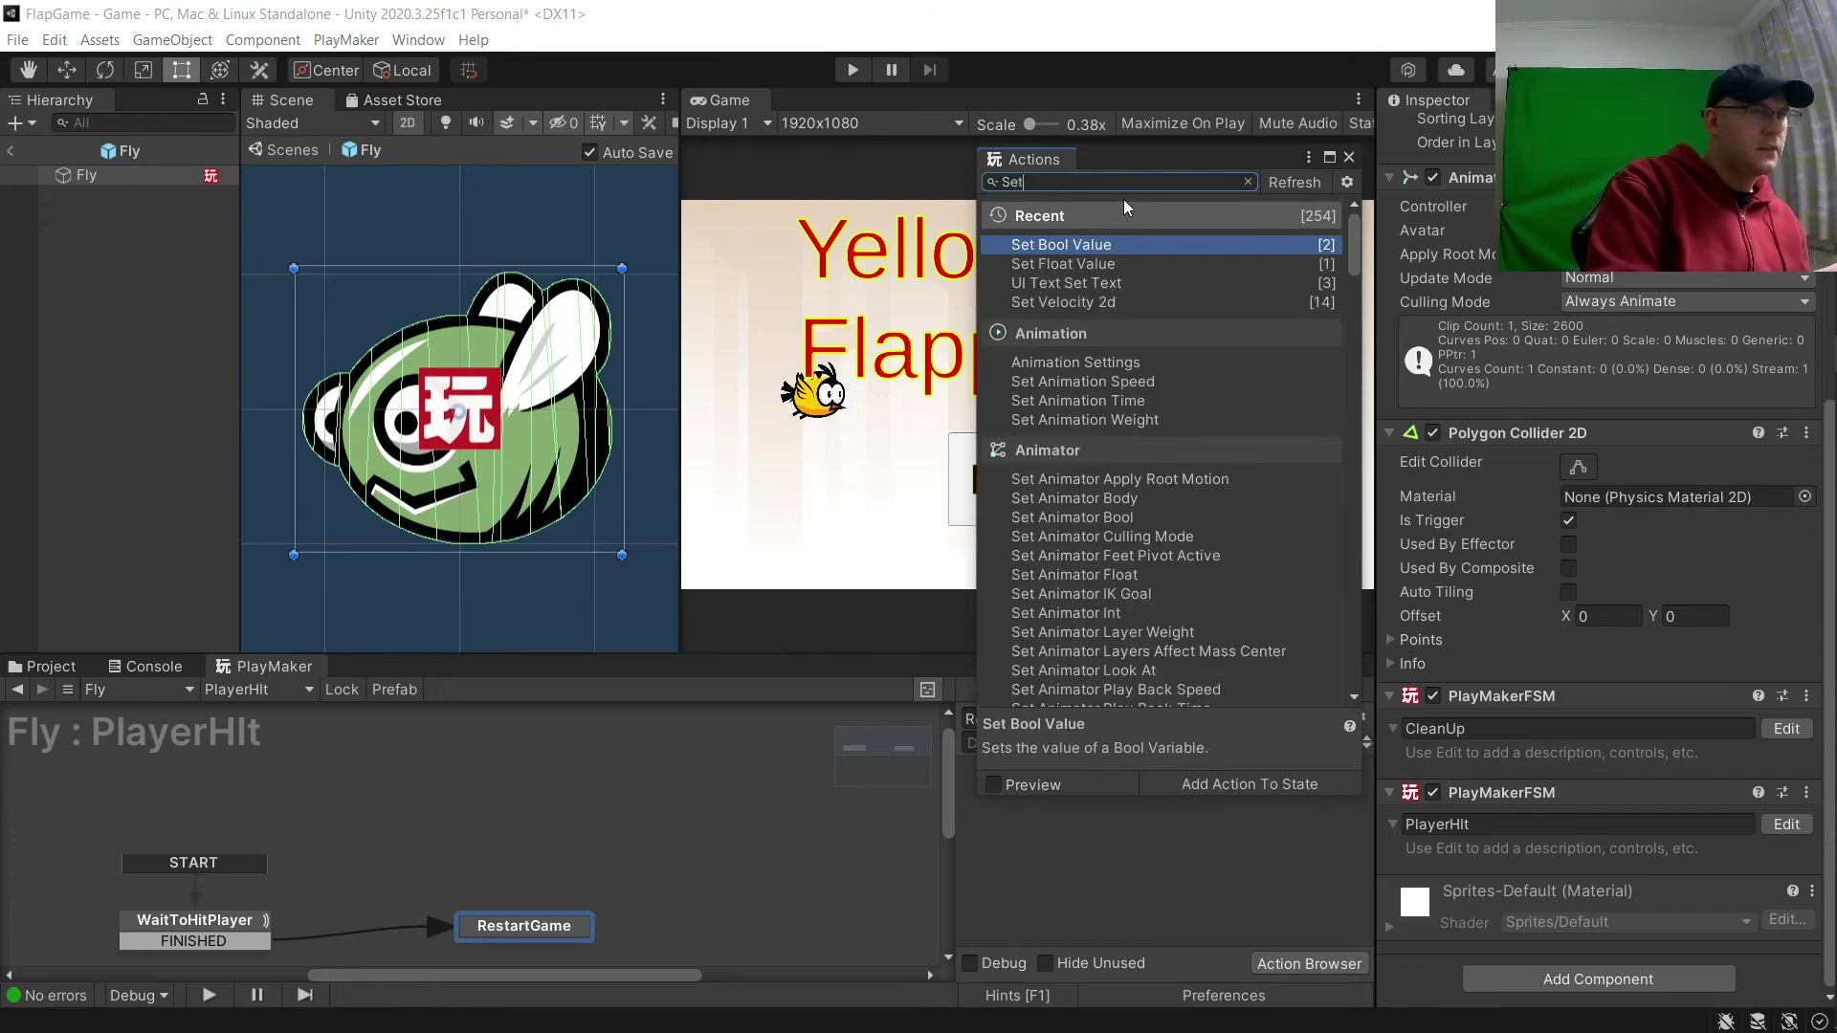
pyautogui.write('f')
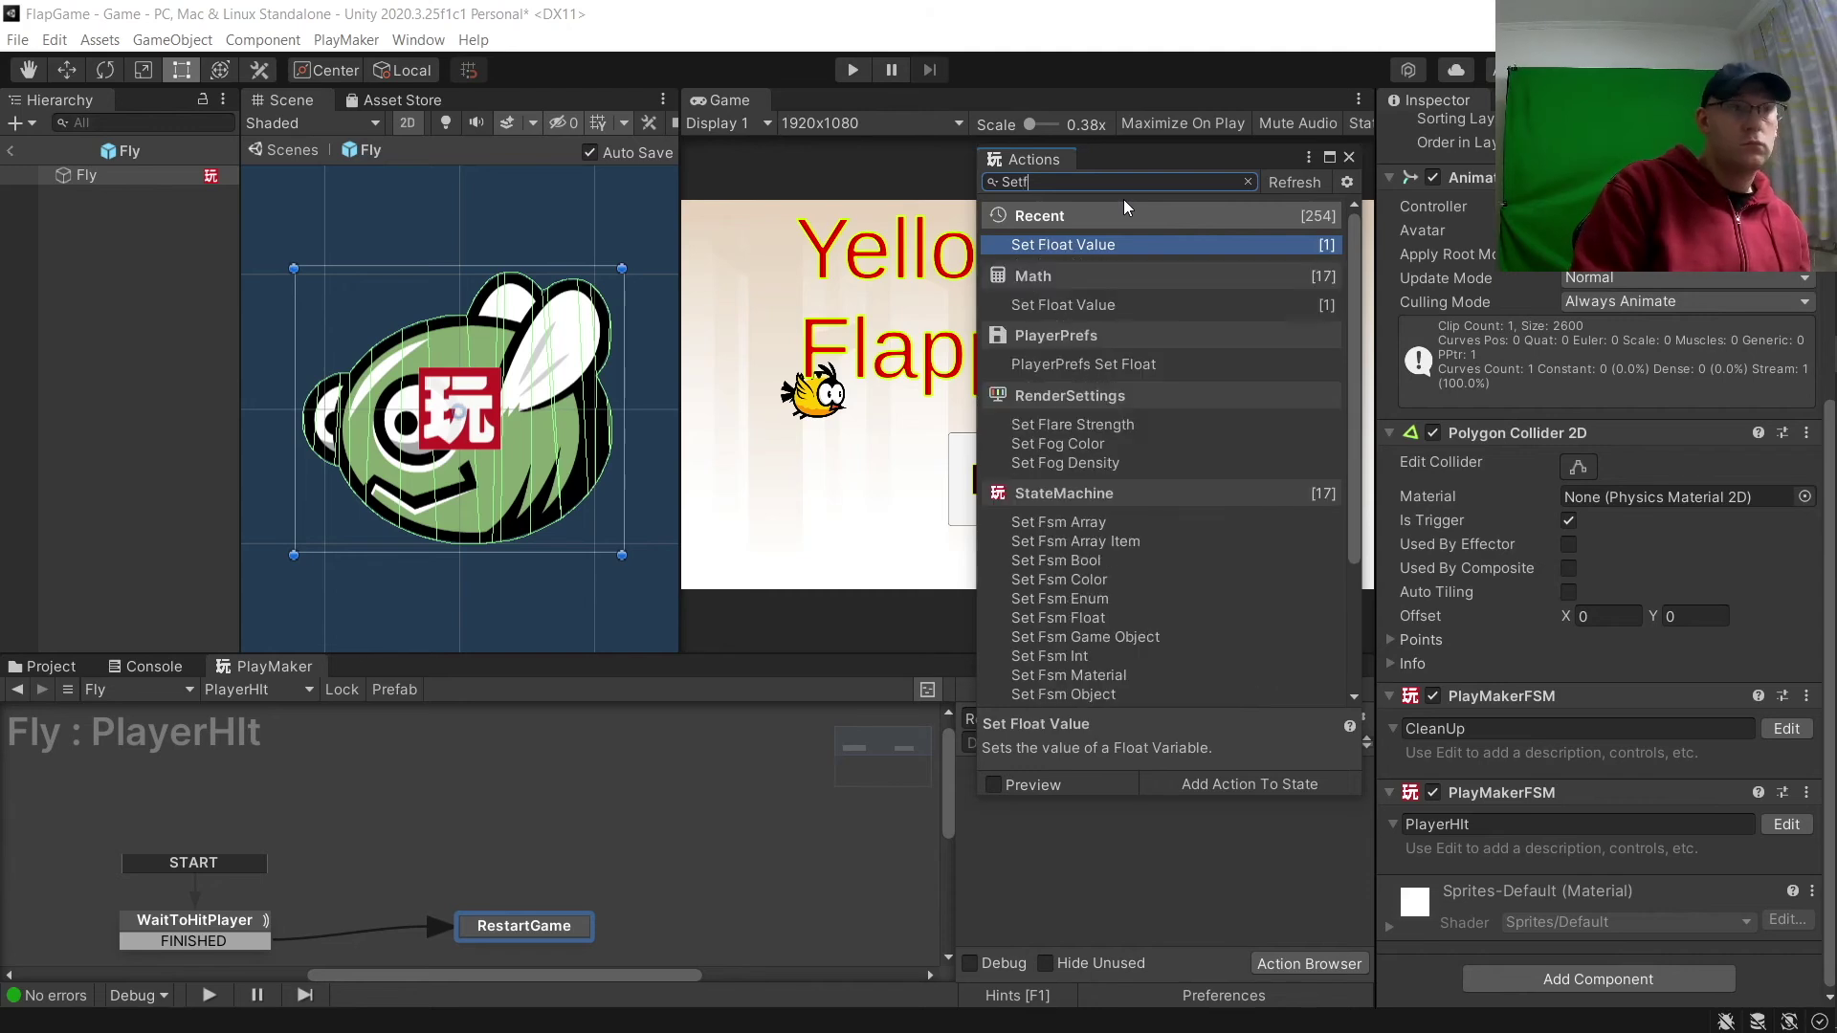
pyautogui.press('Return')
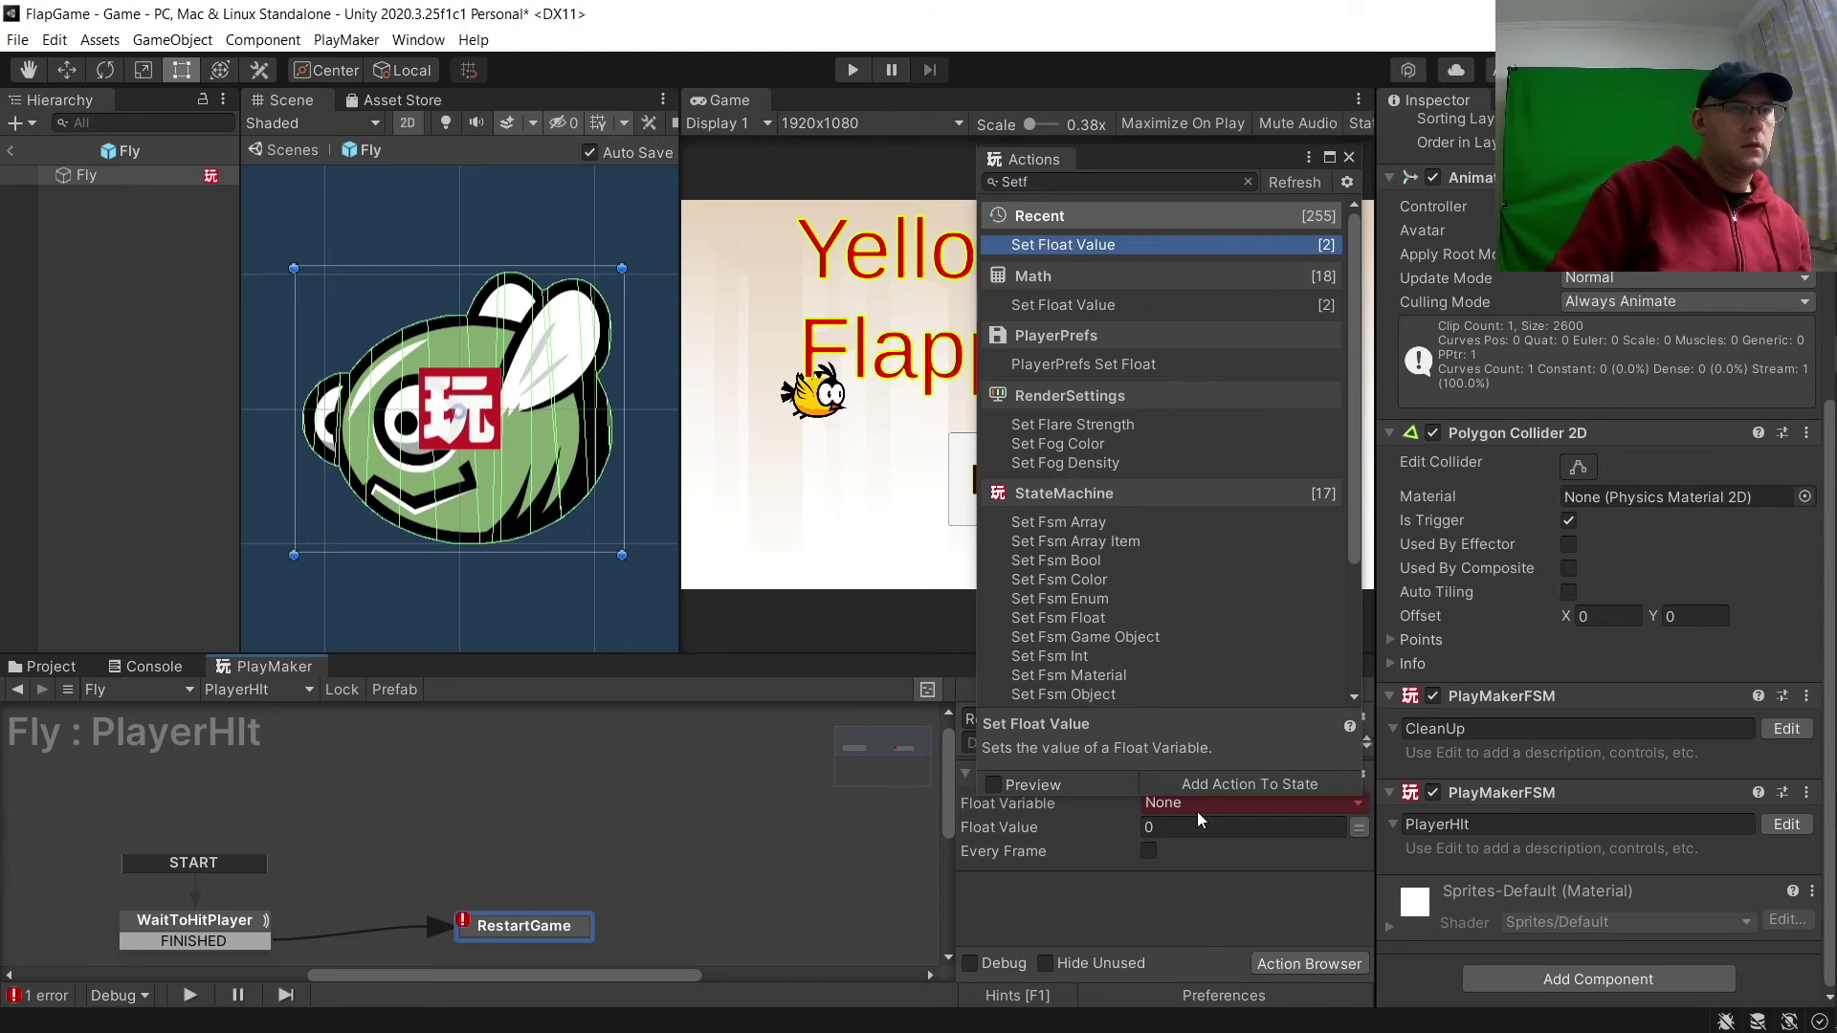
pyautogui.click(1350, 157)
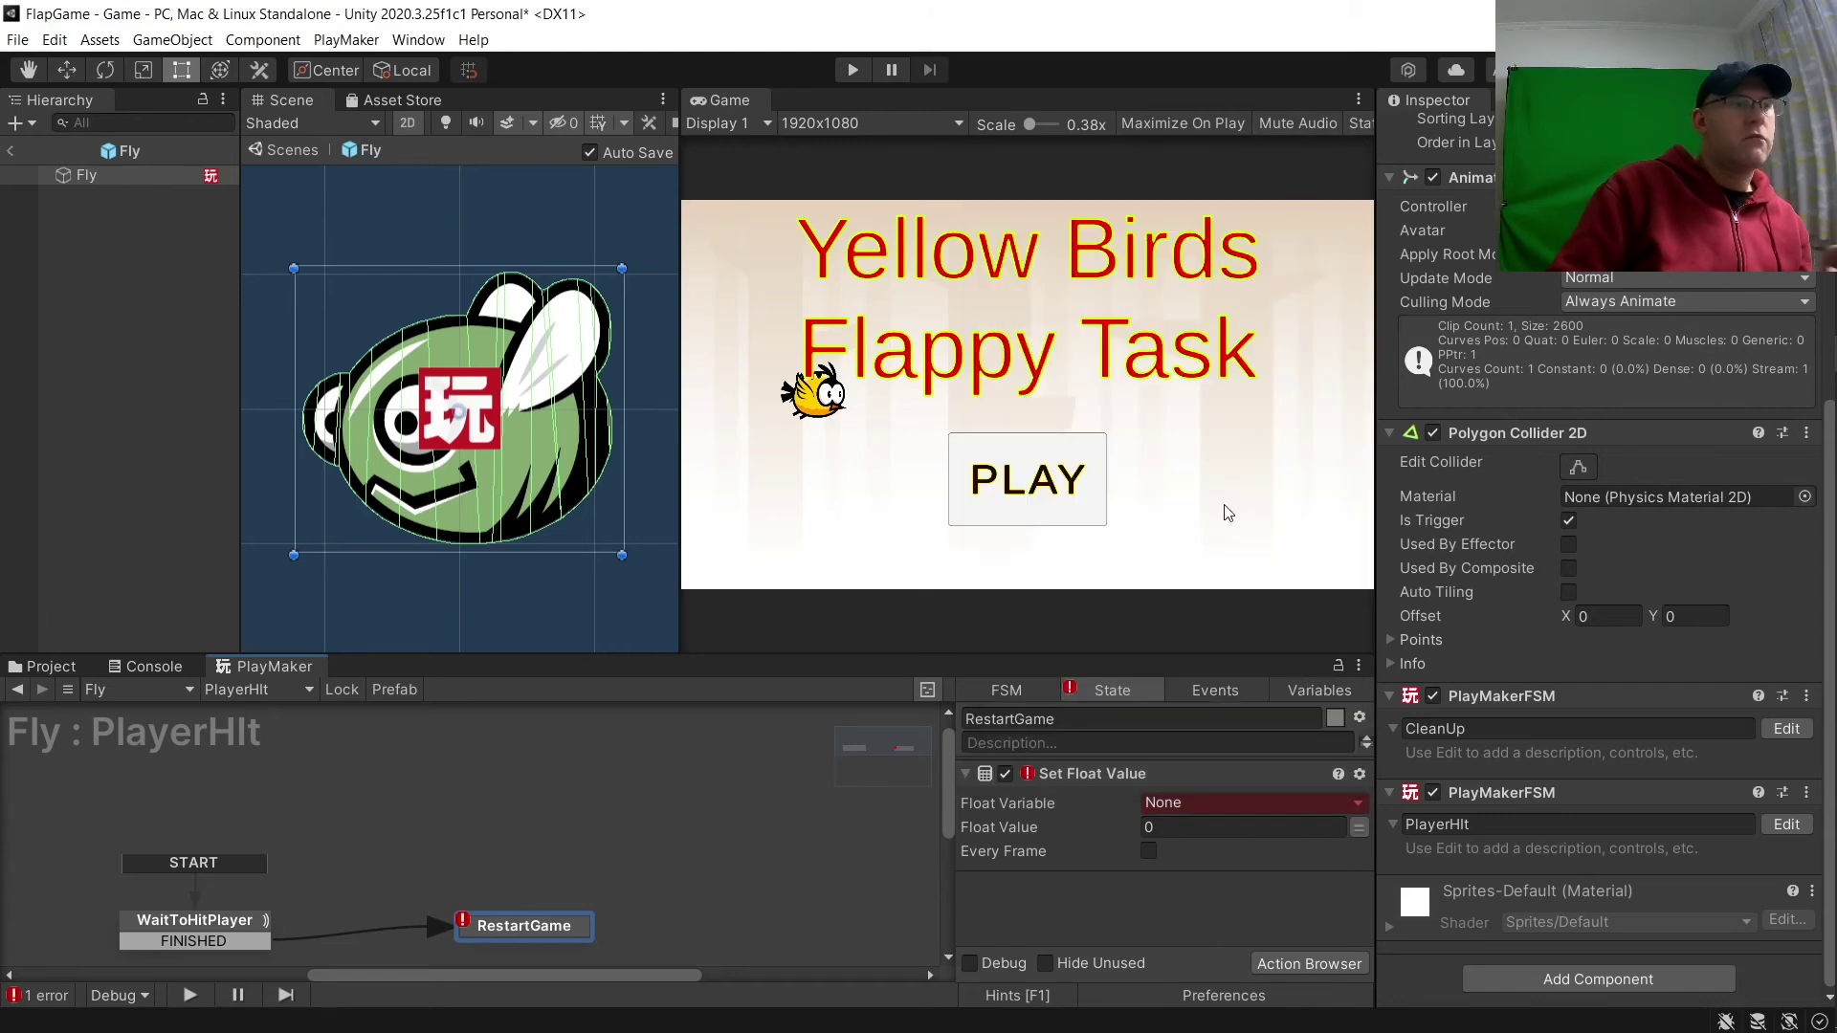
# Make Fly's Set Float Value action write 1 to a new global variable Dead every frame, and exit the prefab.
pyautogui.click(1179, 825)
pyautogui.write('1')
pyautogui.click(1179, 803)
pyautogui.click(1211, 906)
pyautogui.write('Dead')
pyautogui.press('Return')
pyautogui.click(1015, 931)
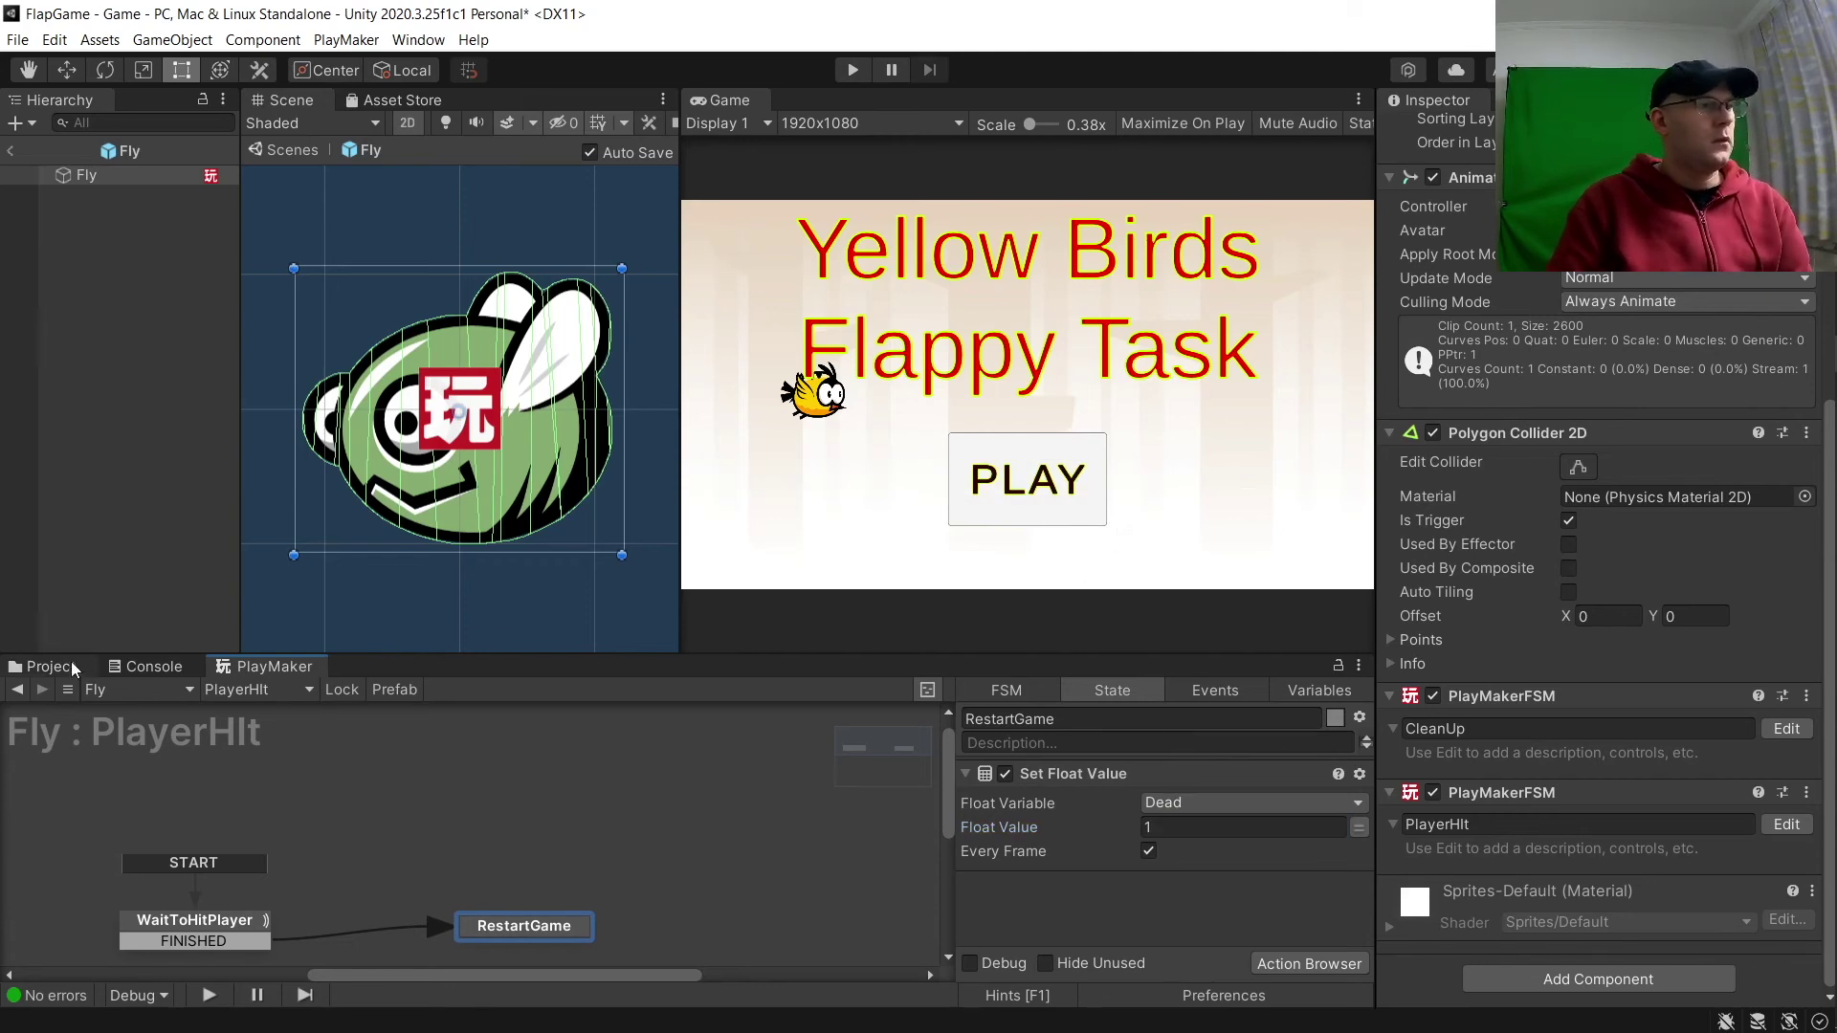
pyautogui.click(14, 151)
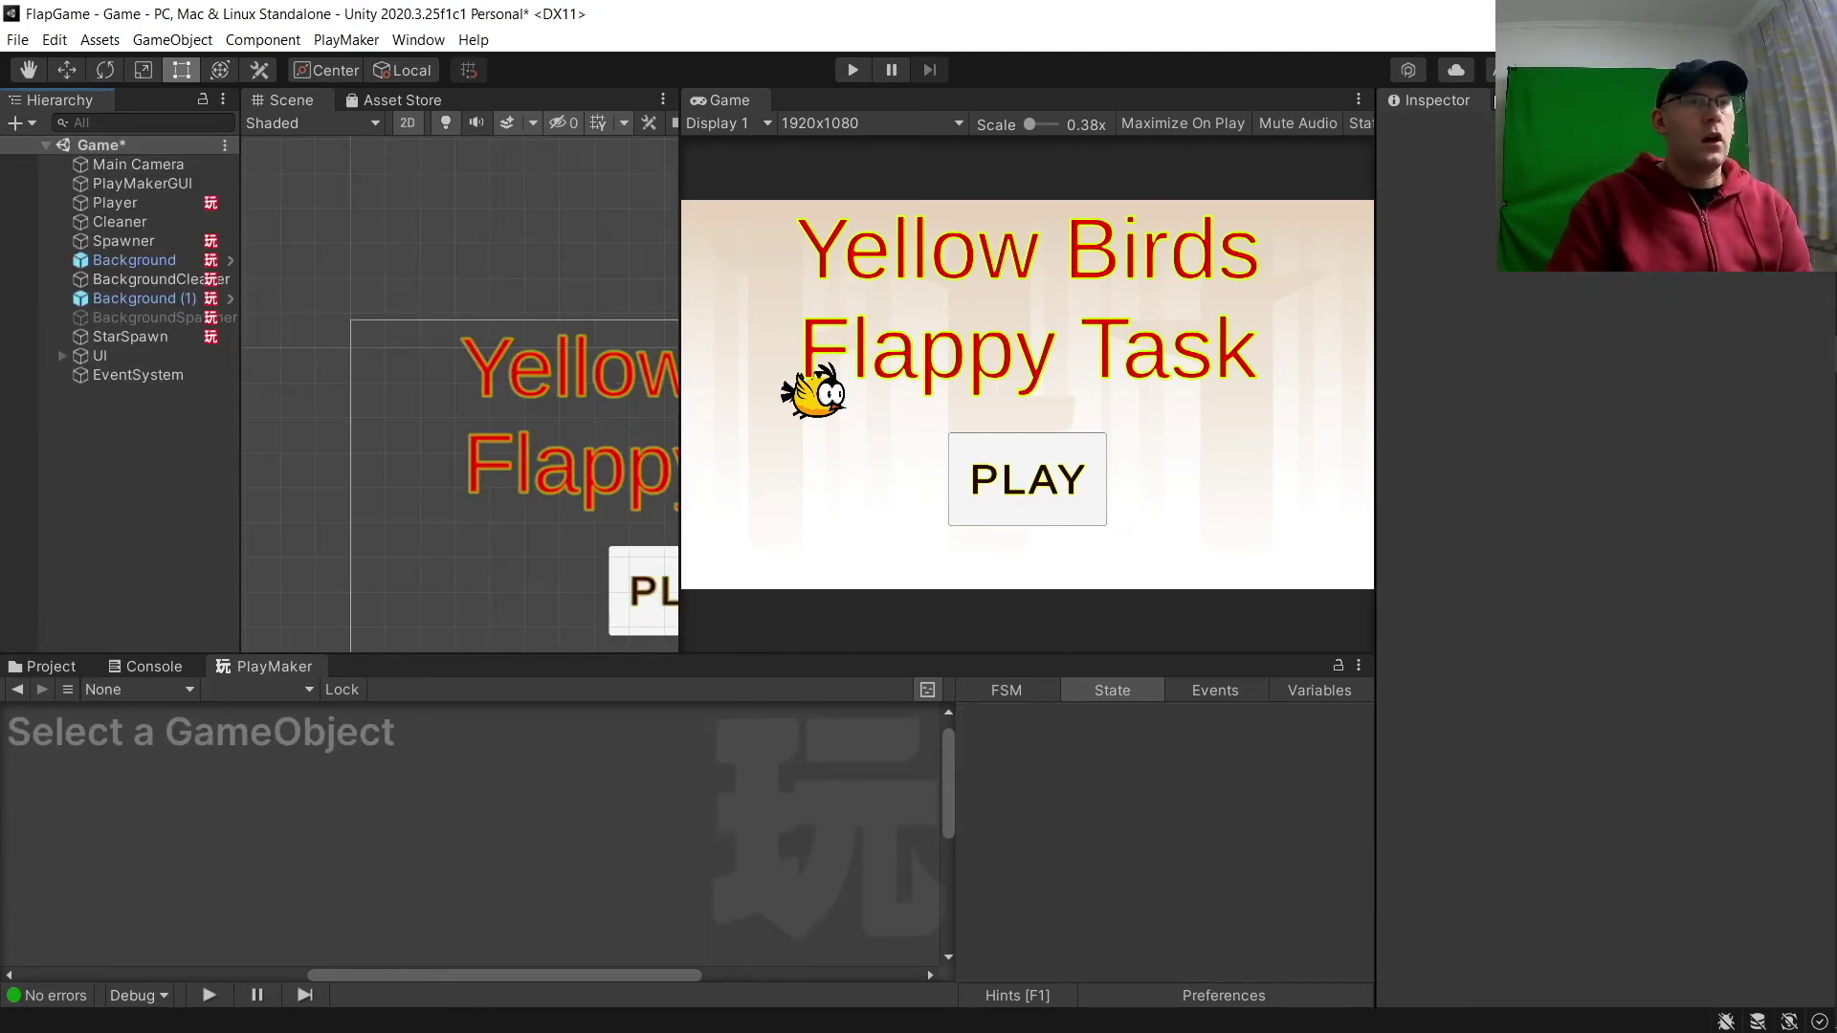
# Open the HornFly prefab's PlayerHIt FSM and delete the Restart Level action from its RestartGame state.
pyautogui.click(62, 668)
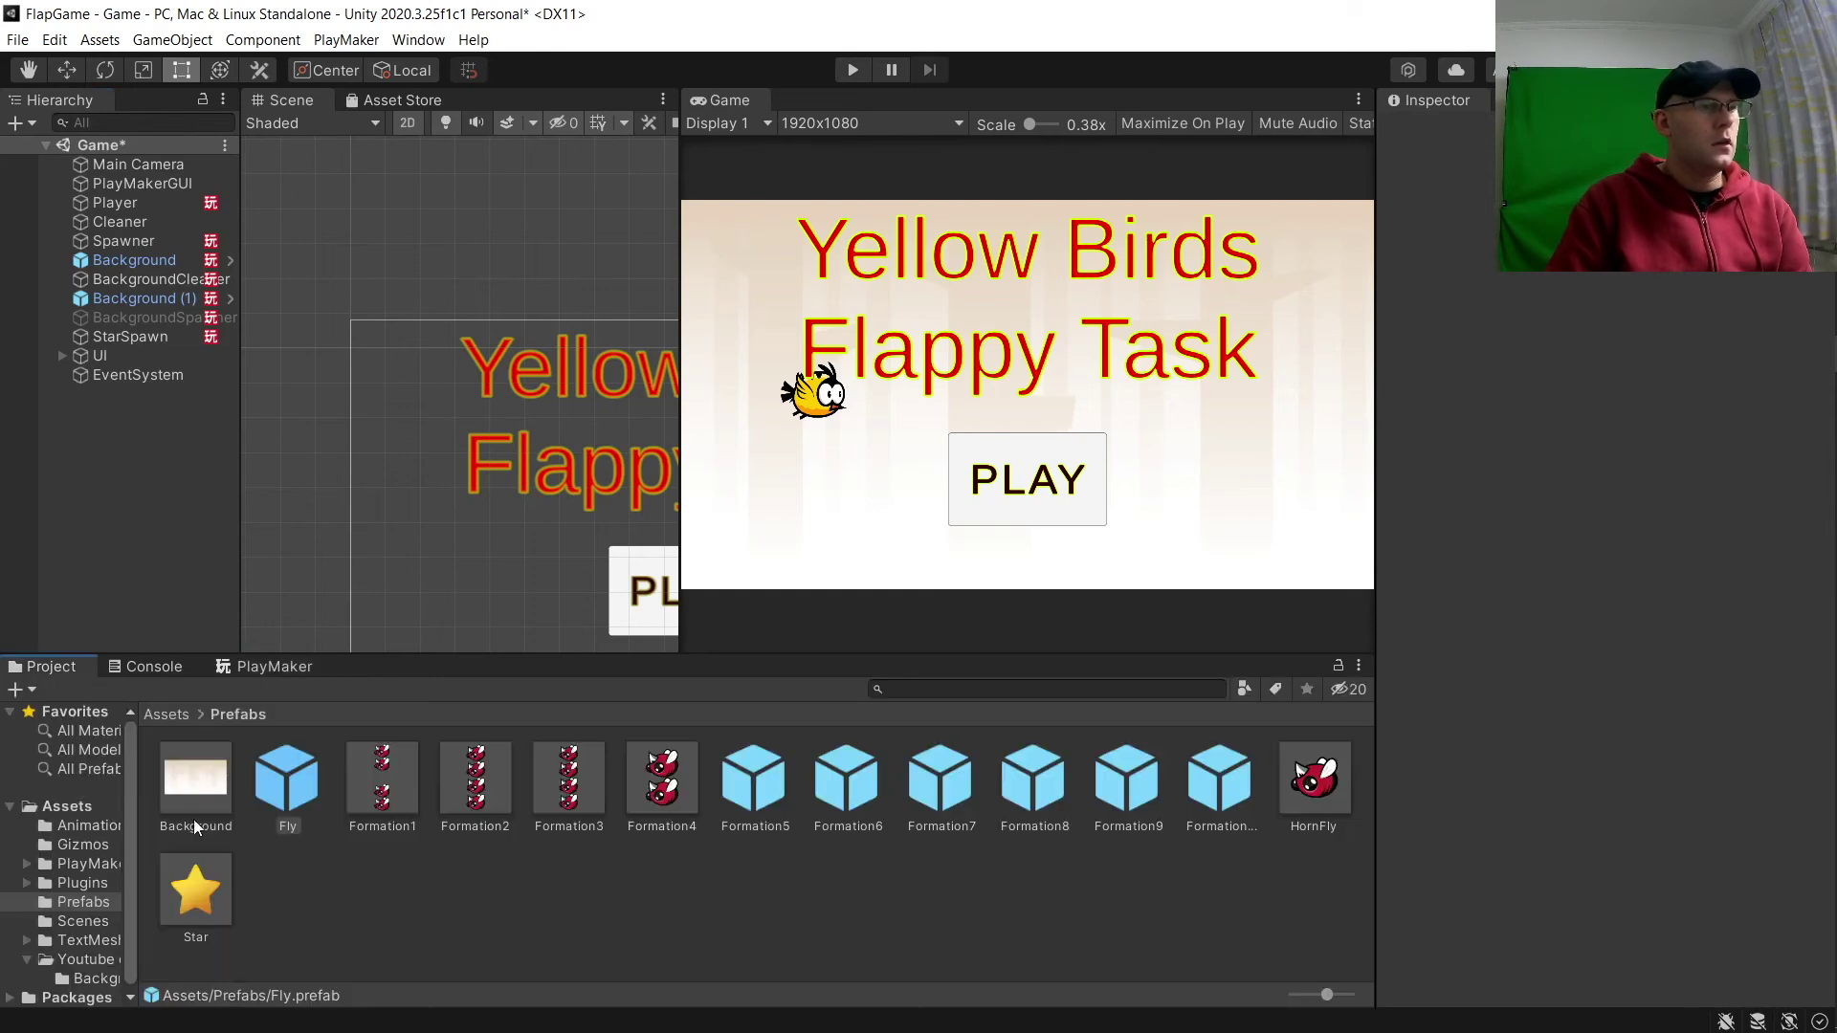
pyautogui.doubleClick(1305, 781)
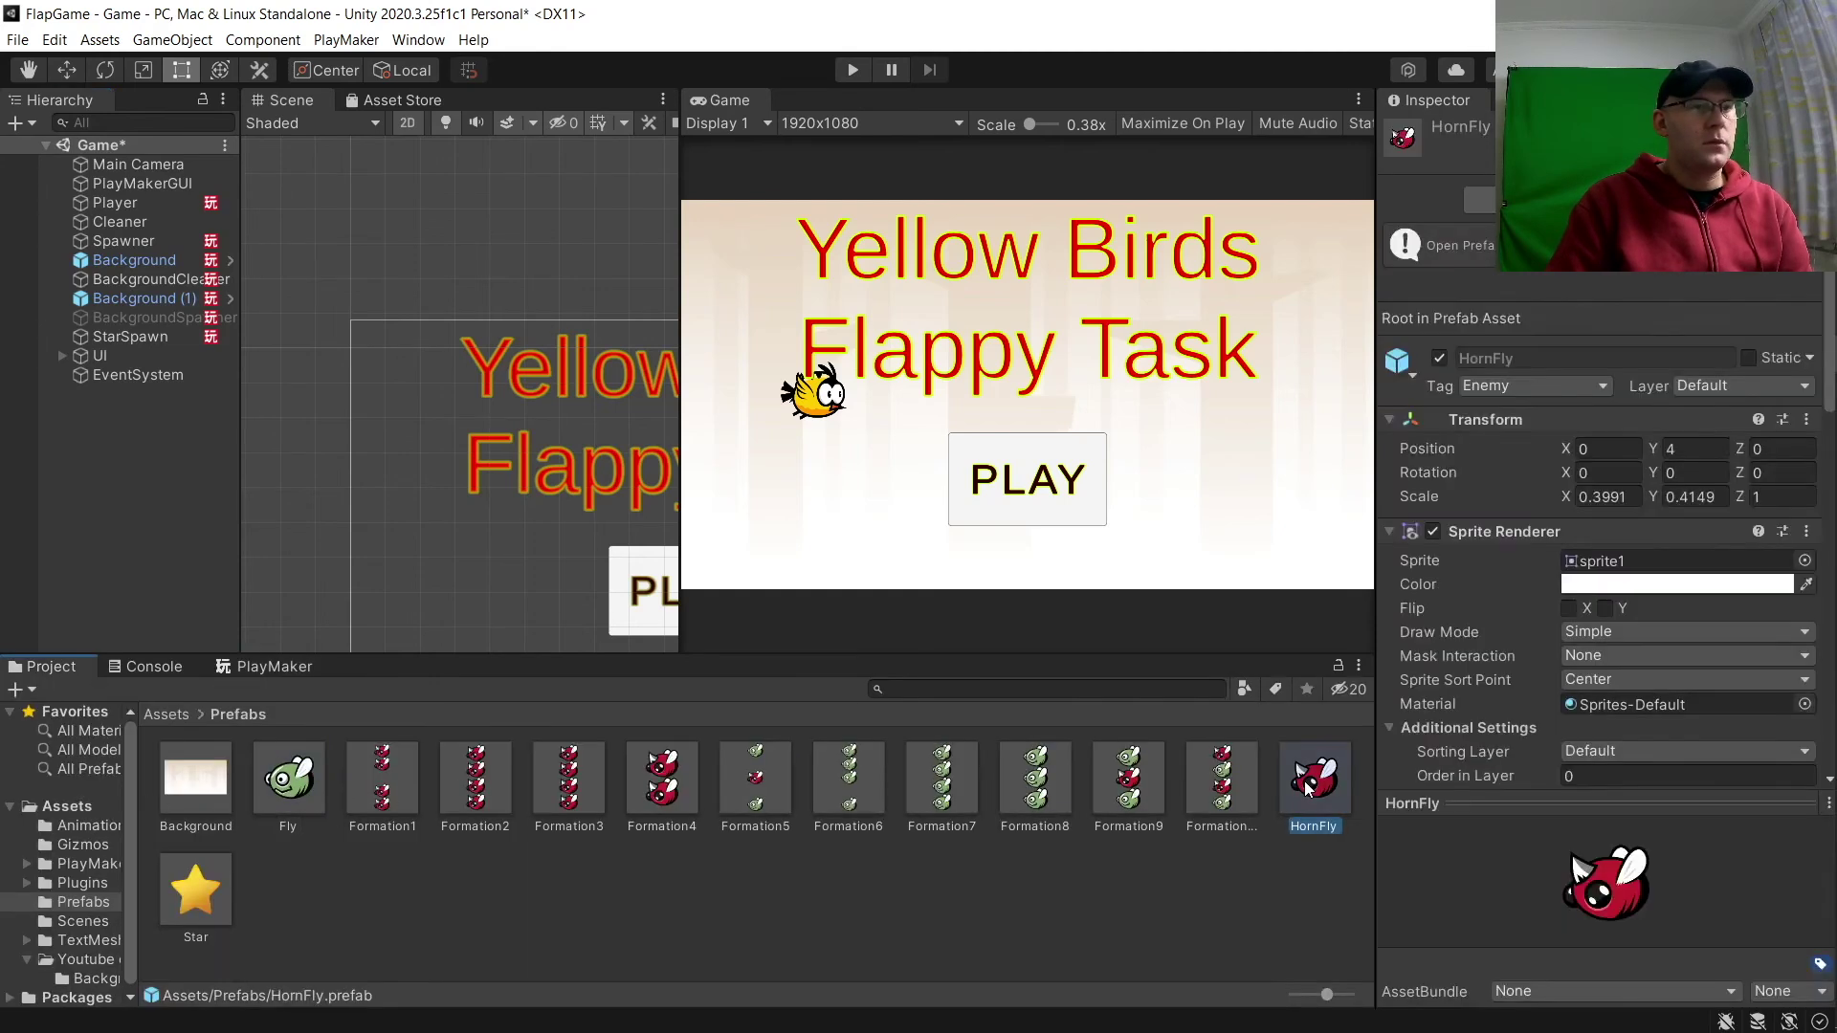
pyautogui.click(272, 667)
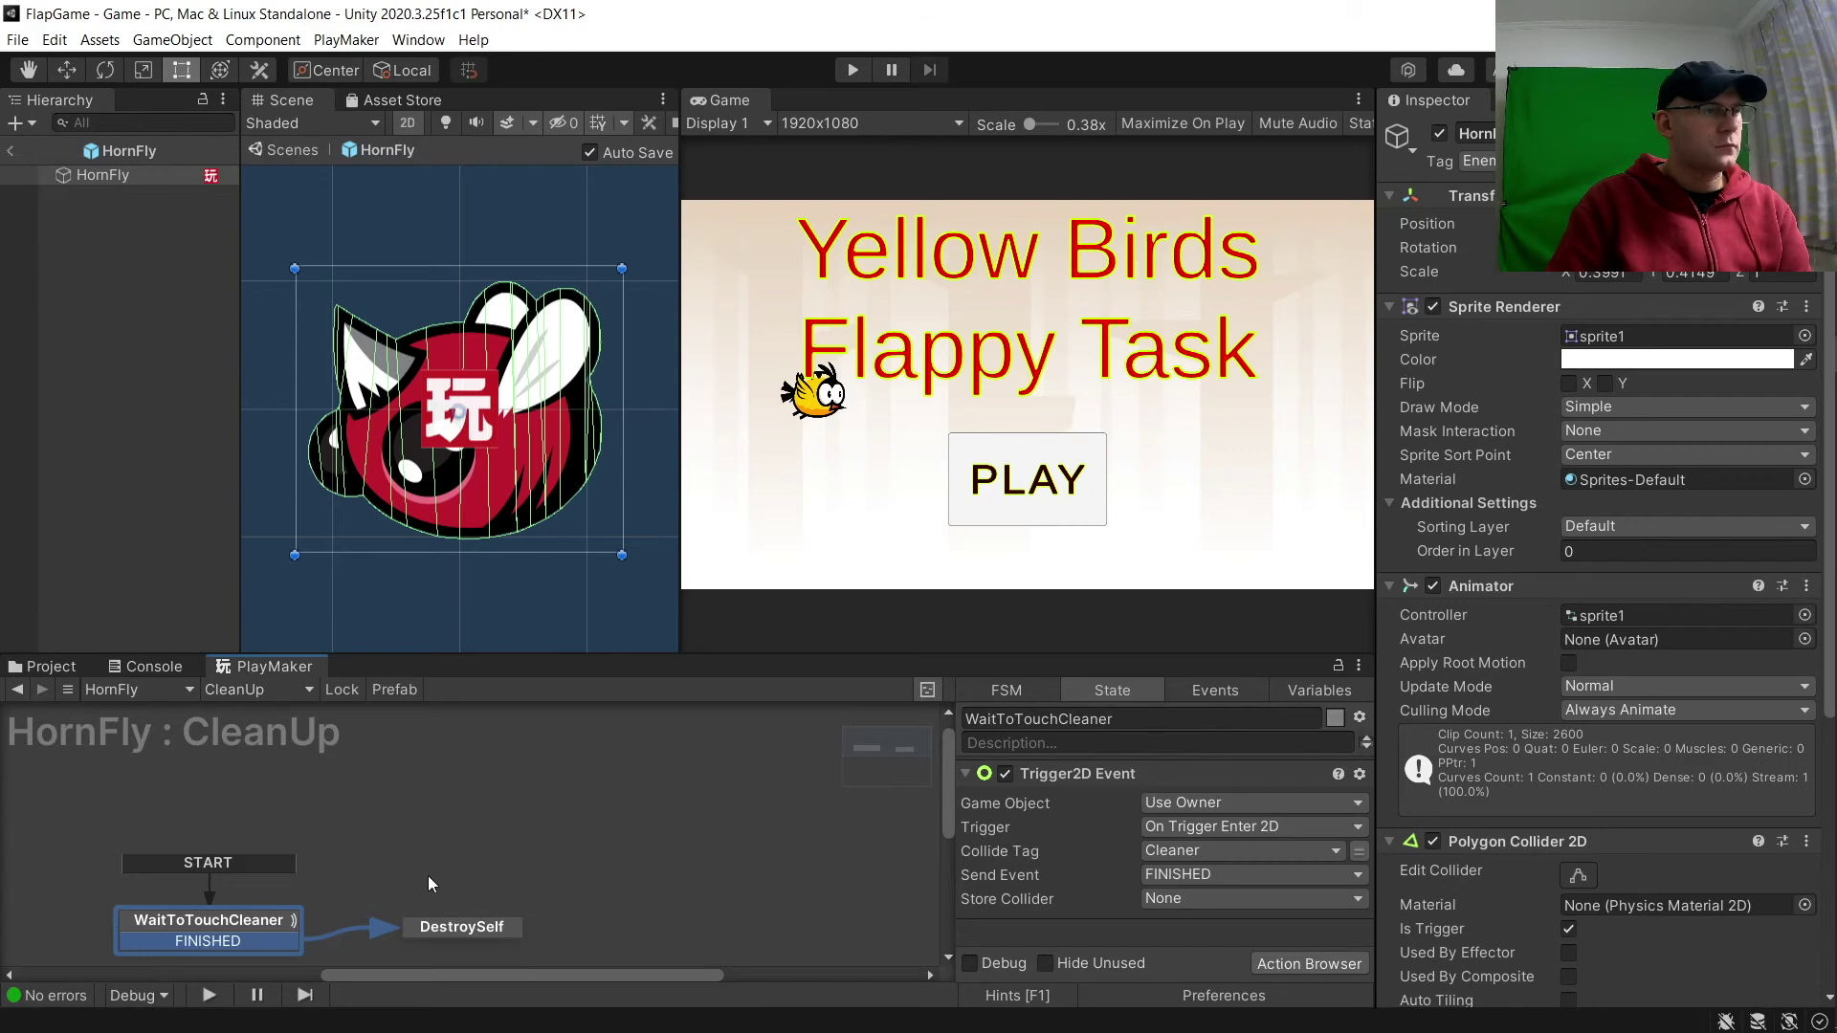
pyautogui.click(458, 926)
pyautogui.click(287, 689)
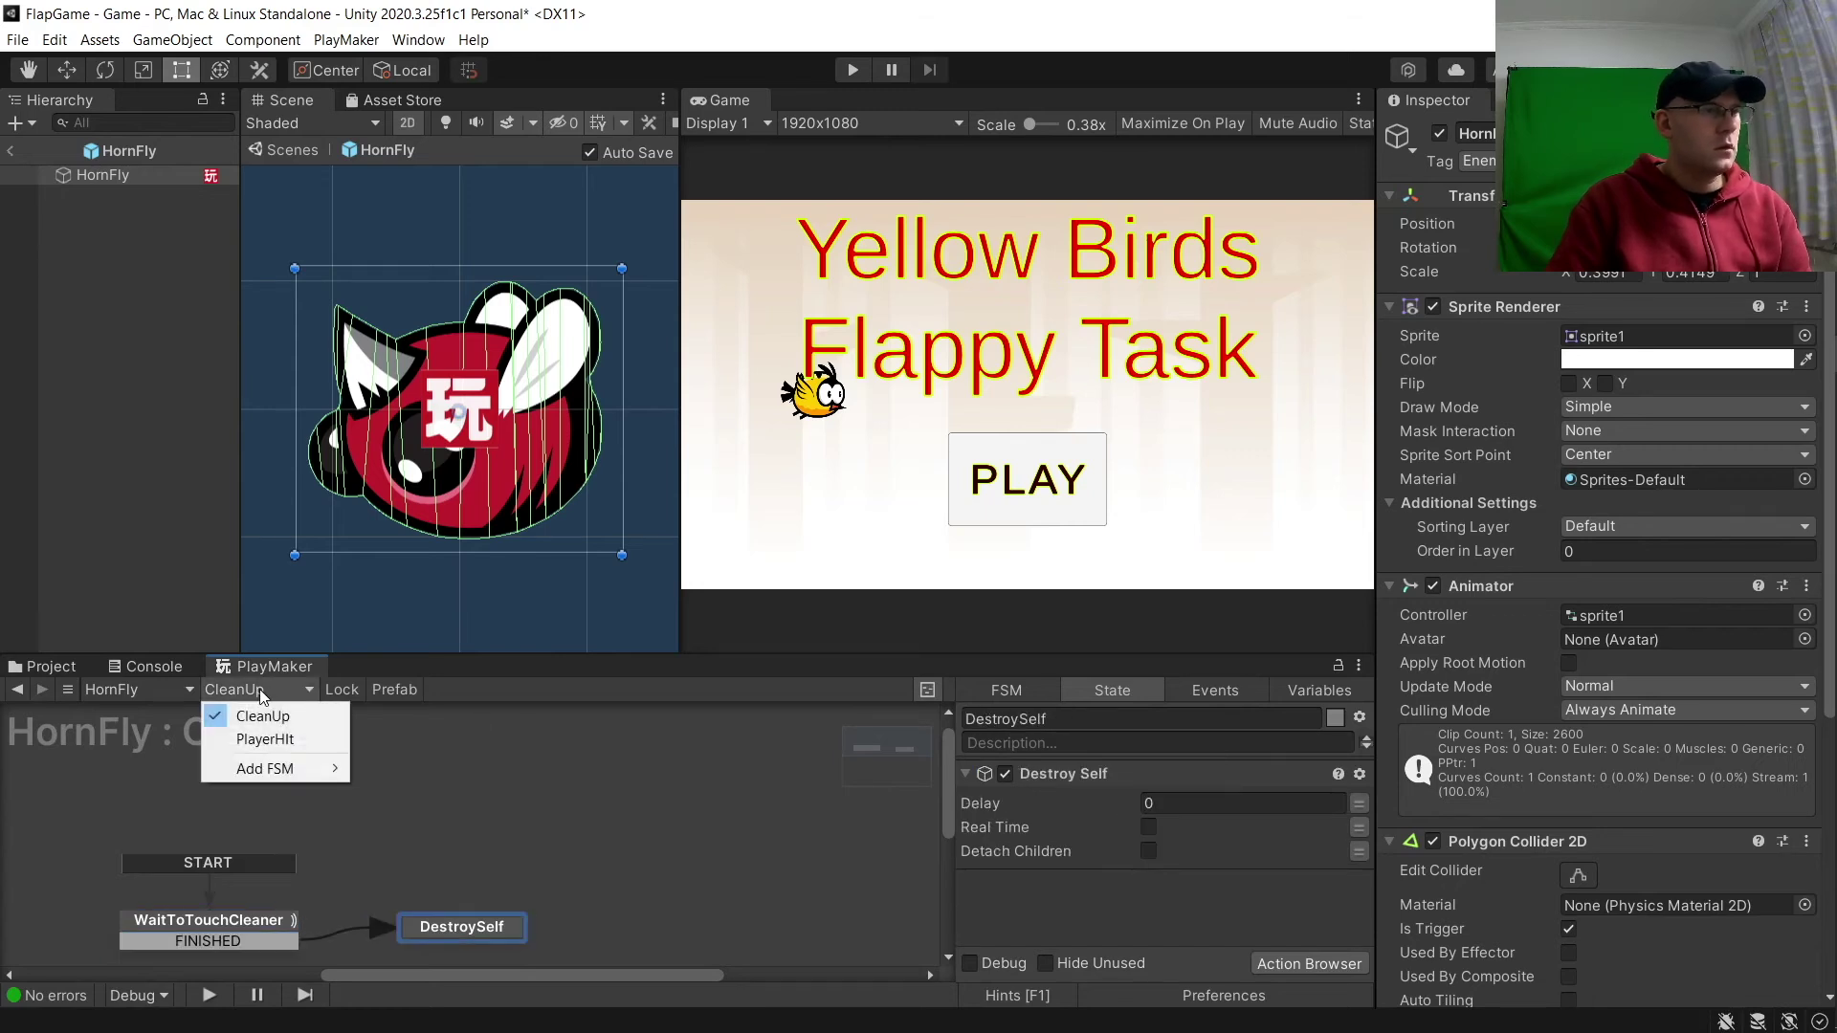
pyautogui.click(250, 737)
pyautogui.click(559, 926)
pyautogui.click(1080, 775)
pyautogui.click(1230, 873)
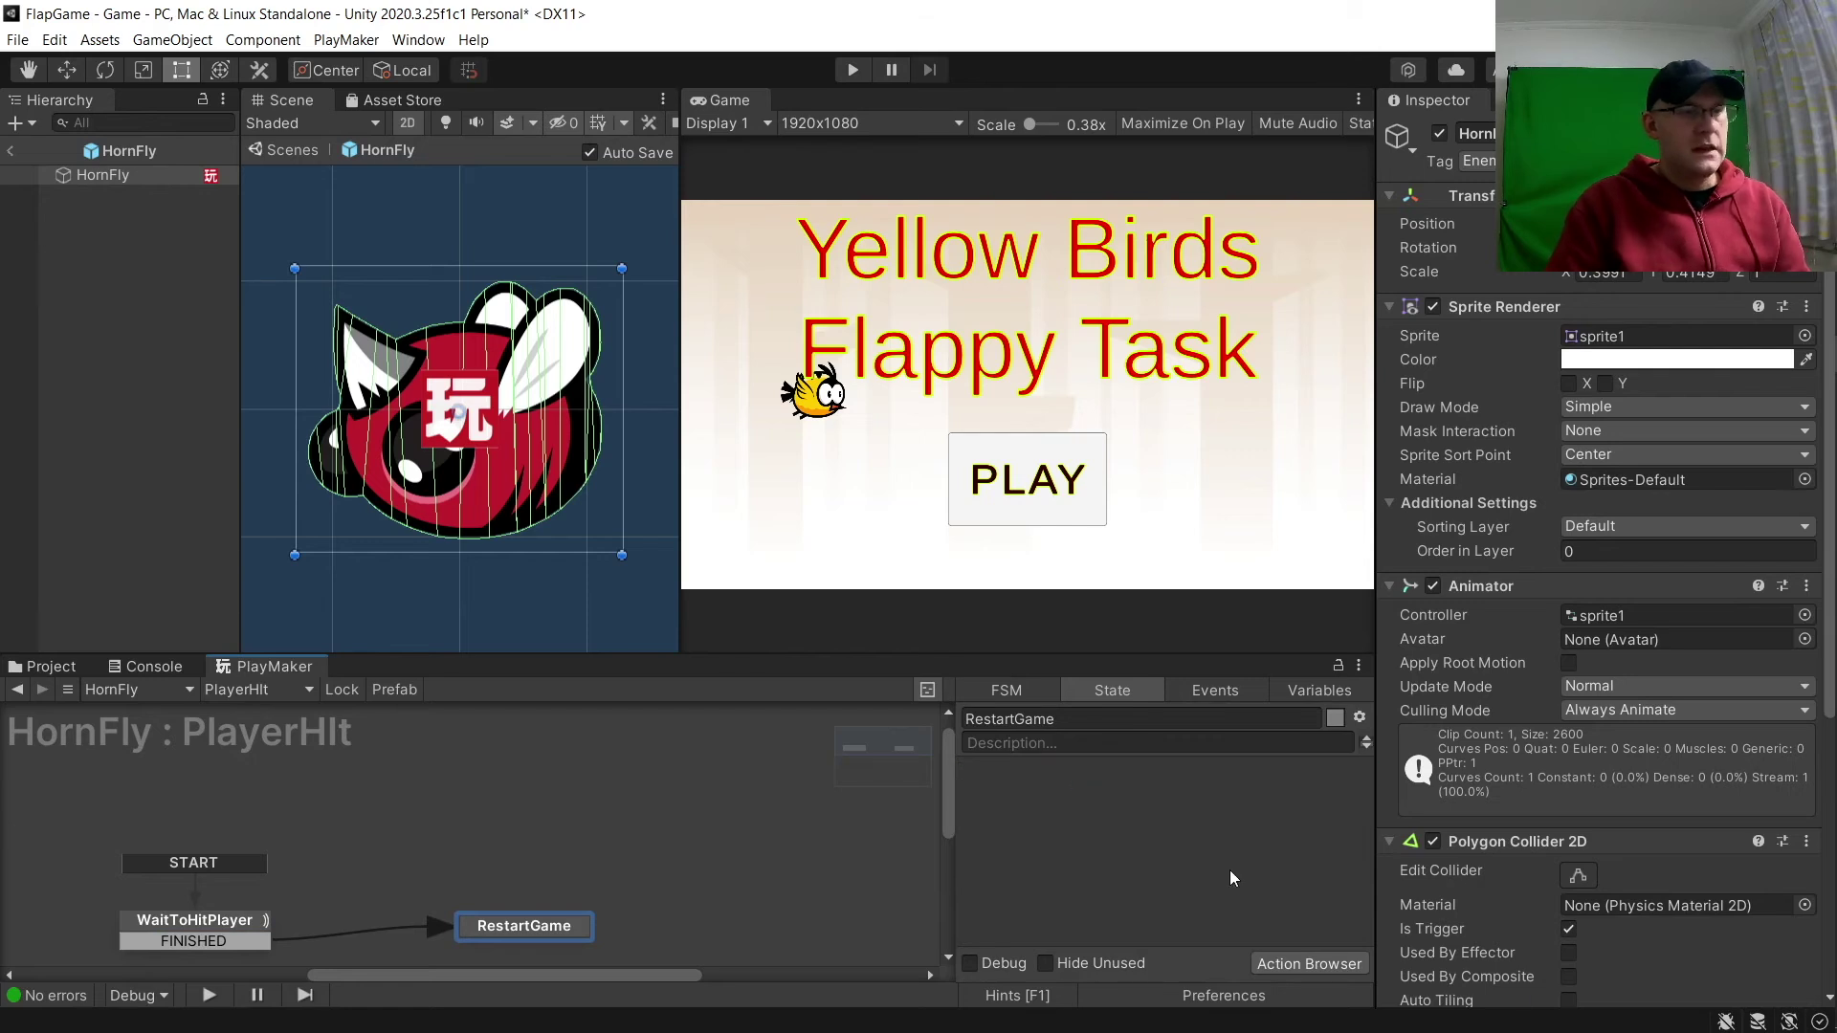
# Add a Set Float Value action to the RestartGame state of the HornFly prefab.
pyautogui.click(1308, 963)
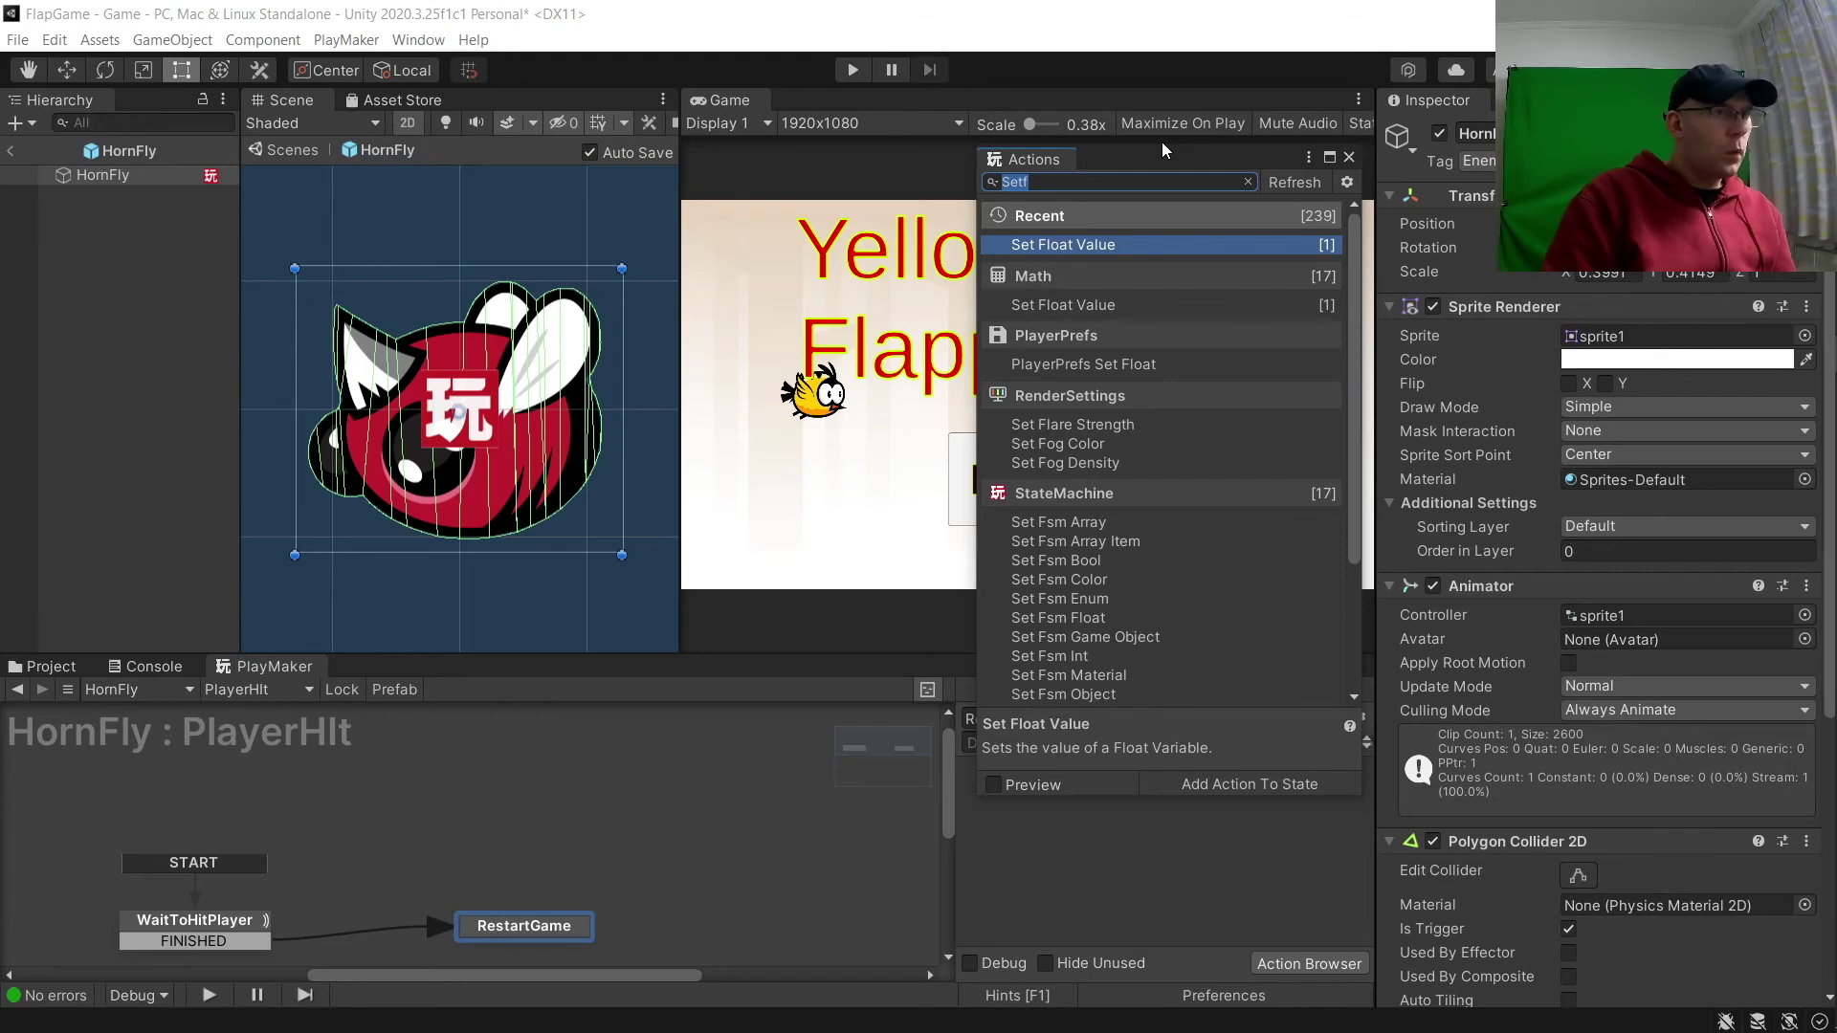
pyautogui.write('#')
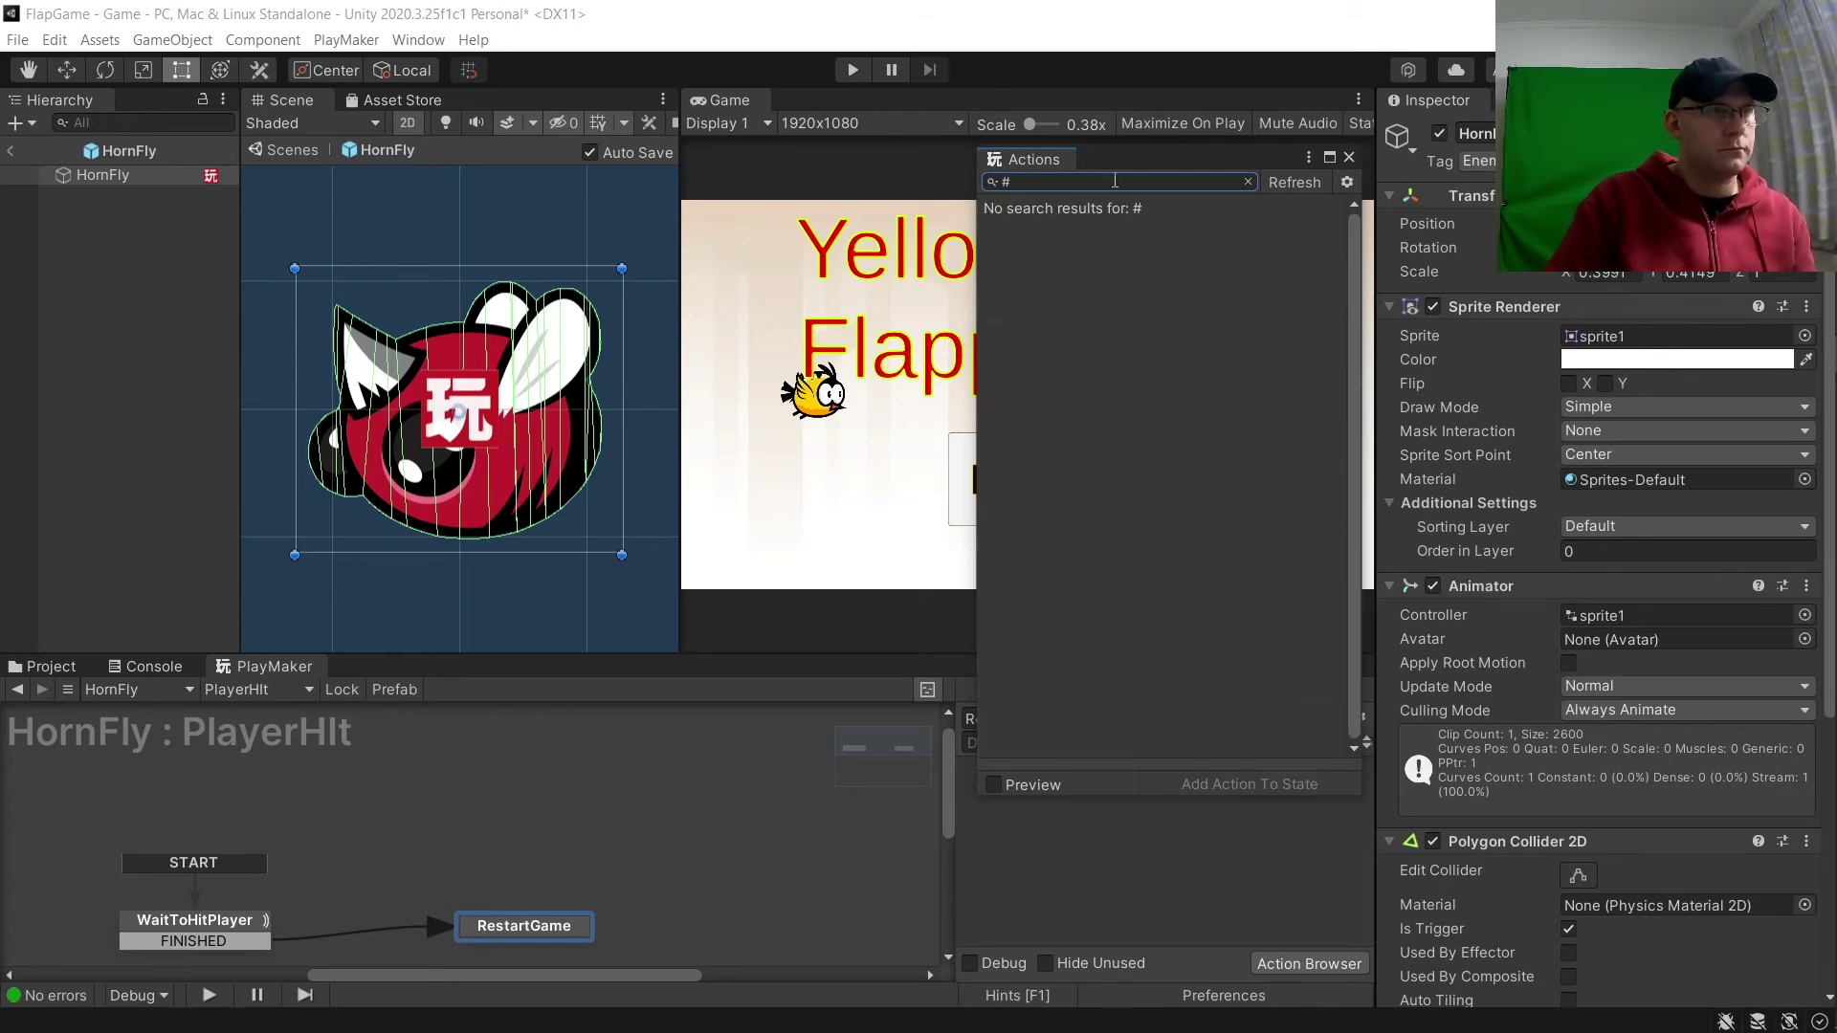
pyautogui.press('BackSpace')
pyautogui.click(1102, 230)
pyautogui.doubleClick(1086, 248)
pyautogui.click(1349, 159)
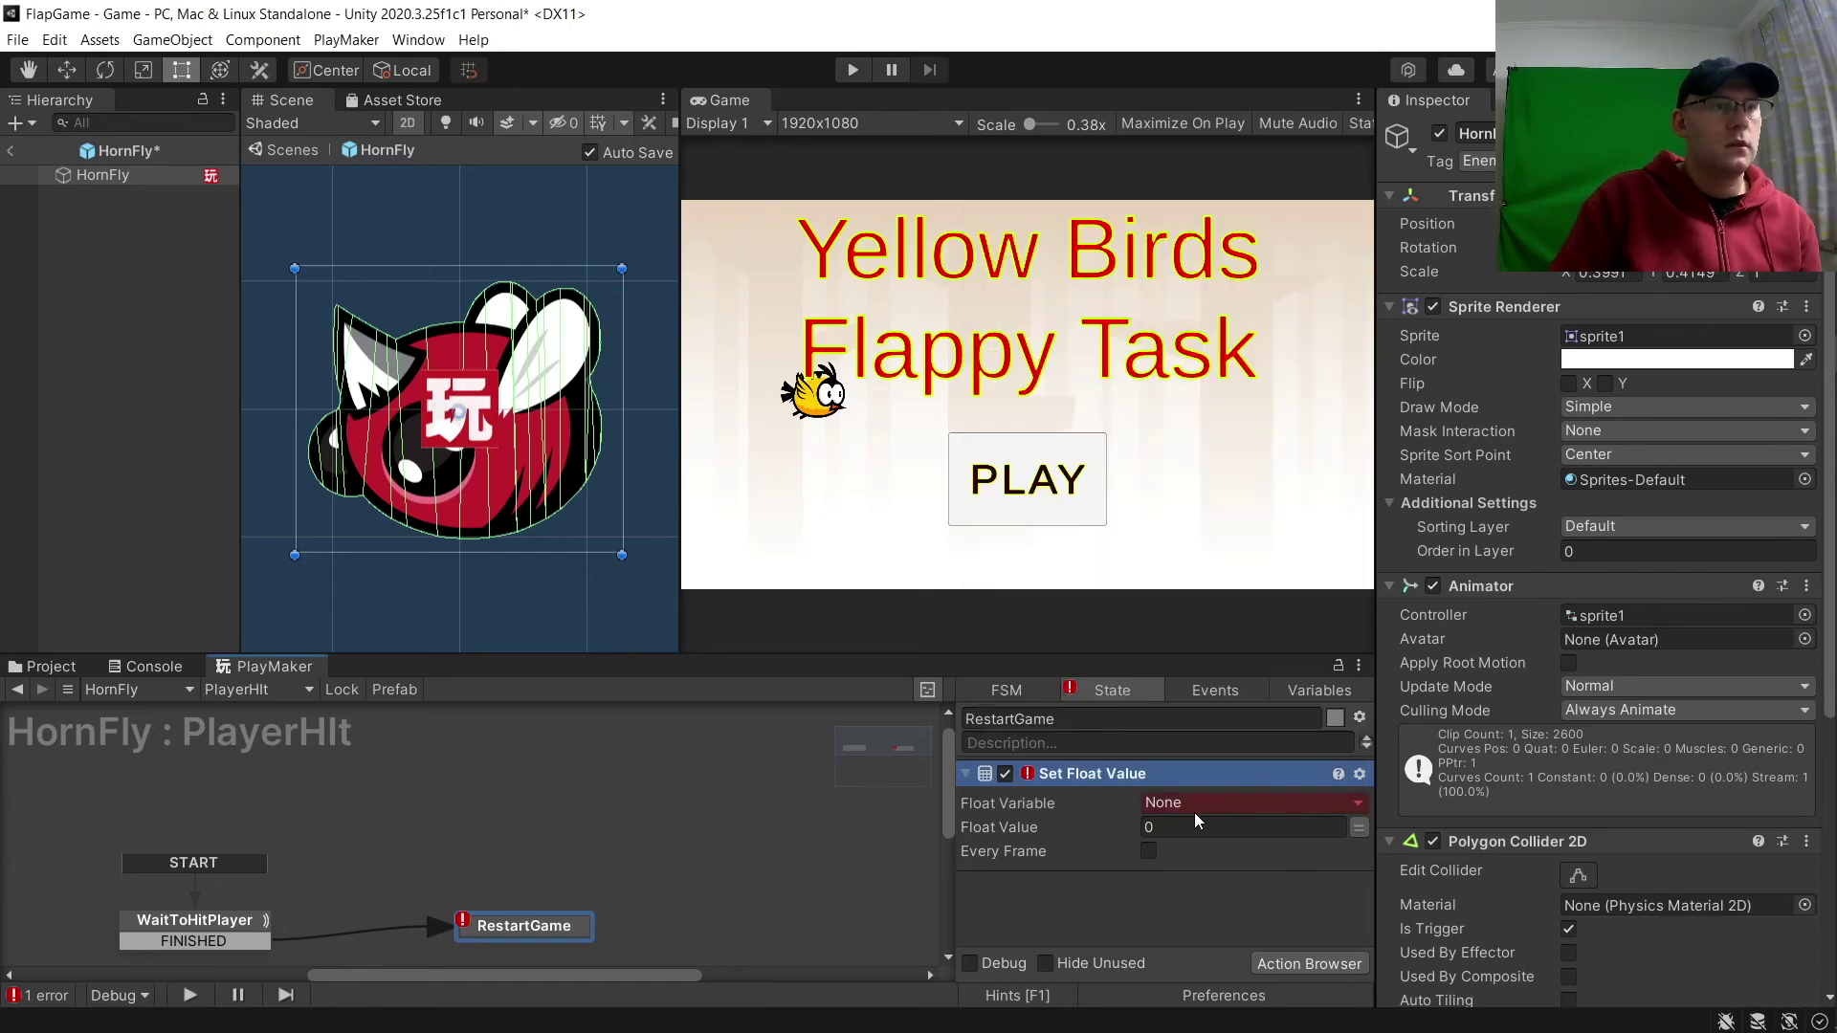
# Make HornFly's Set Float Value action set the global variable Dead to 1, and exit the prefab.
pyautogui.click(1244, 803)
pyautogui.moveTo(1207, 852)
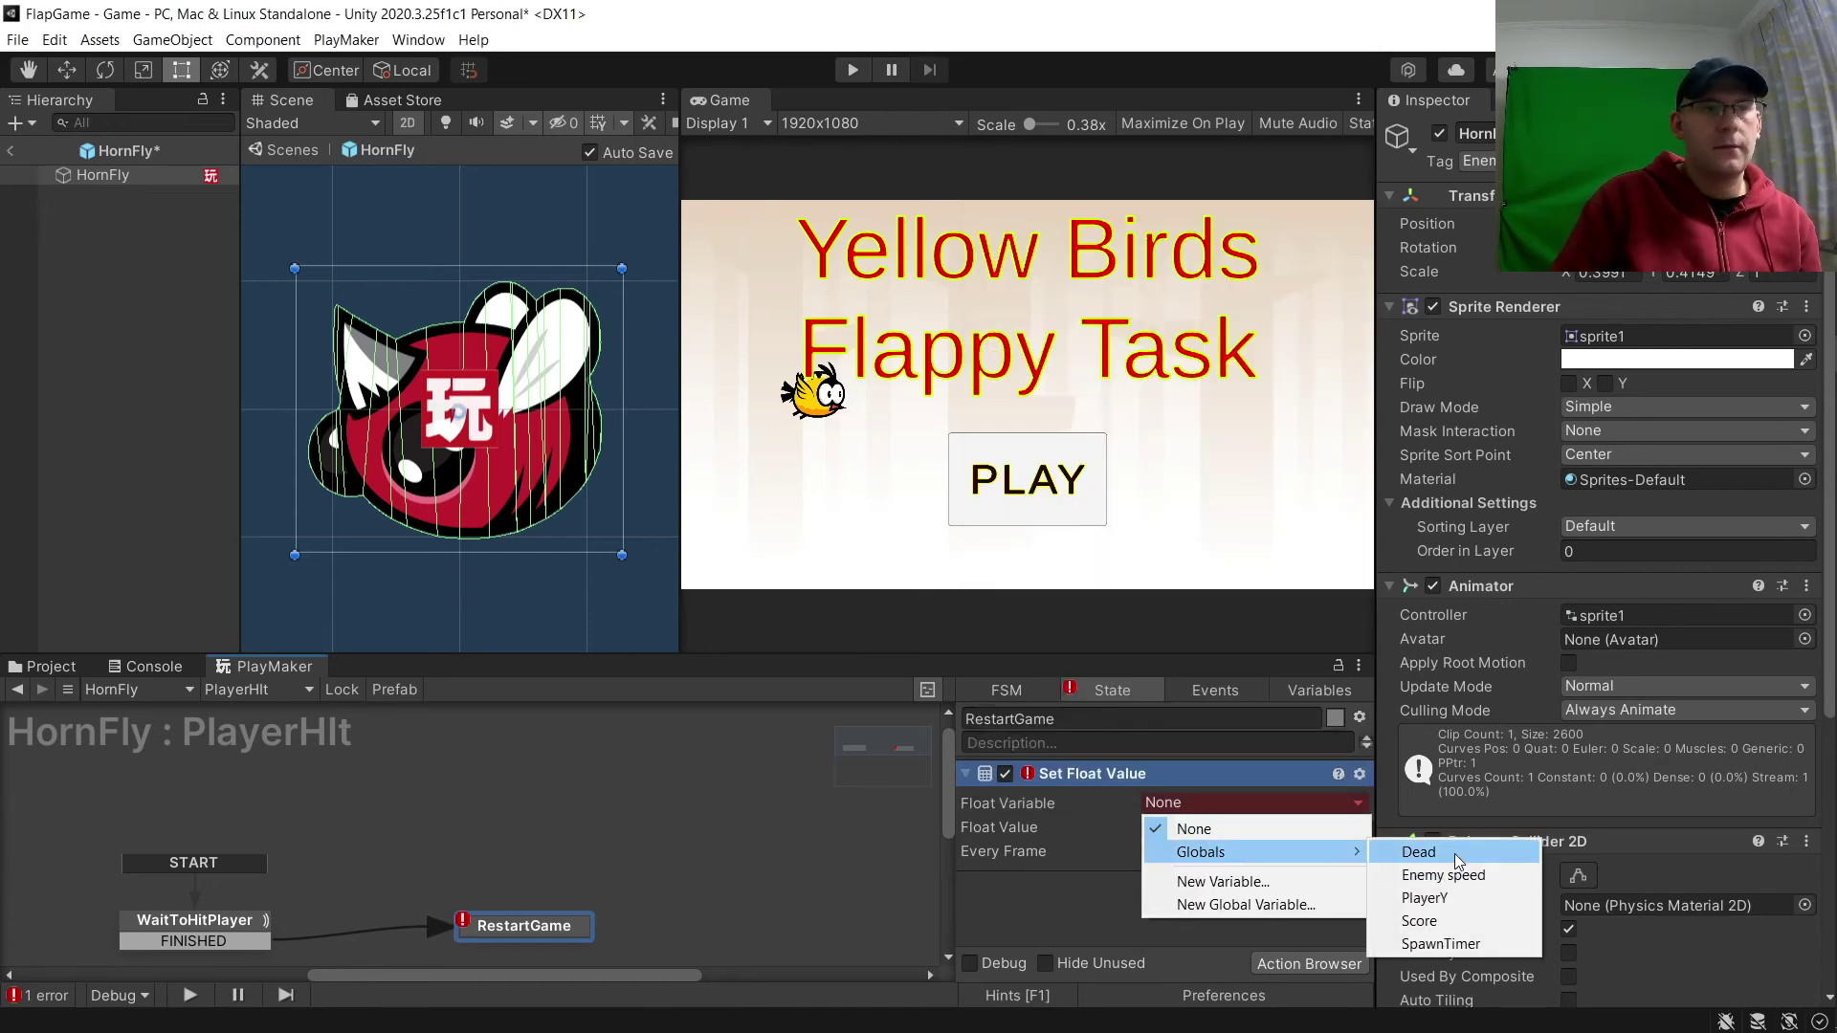
pyautogui.click(1426, 851)
pyautogui.write('1')
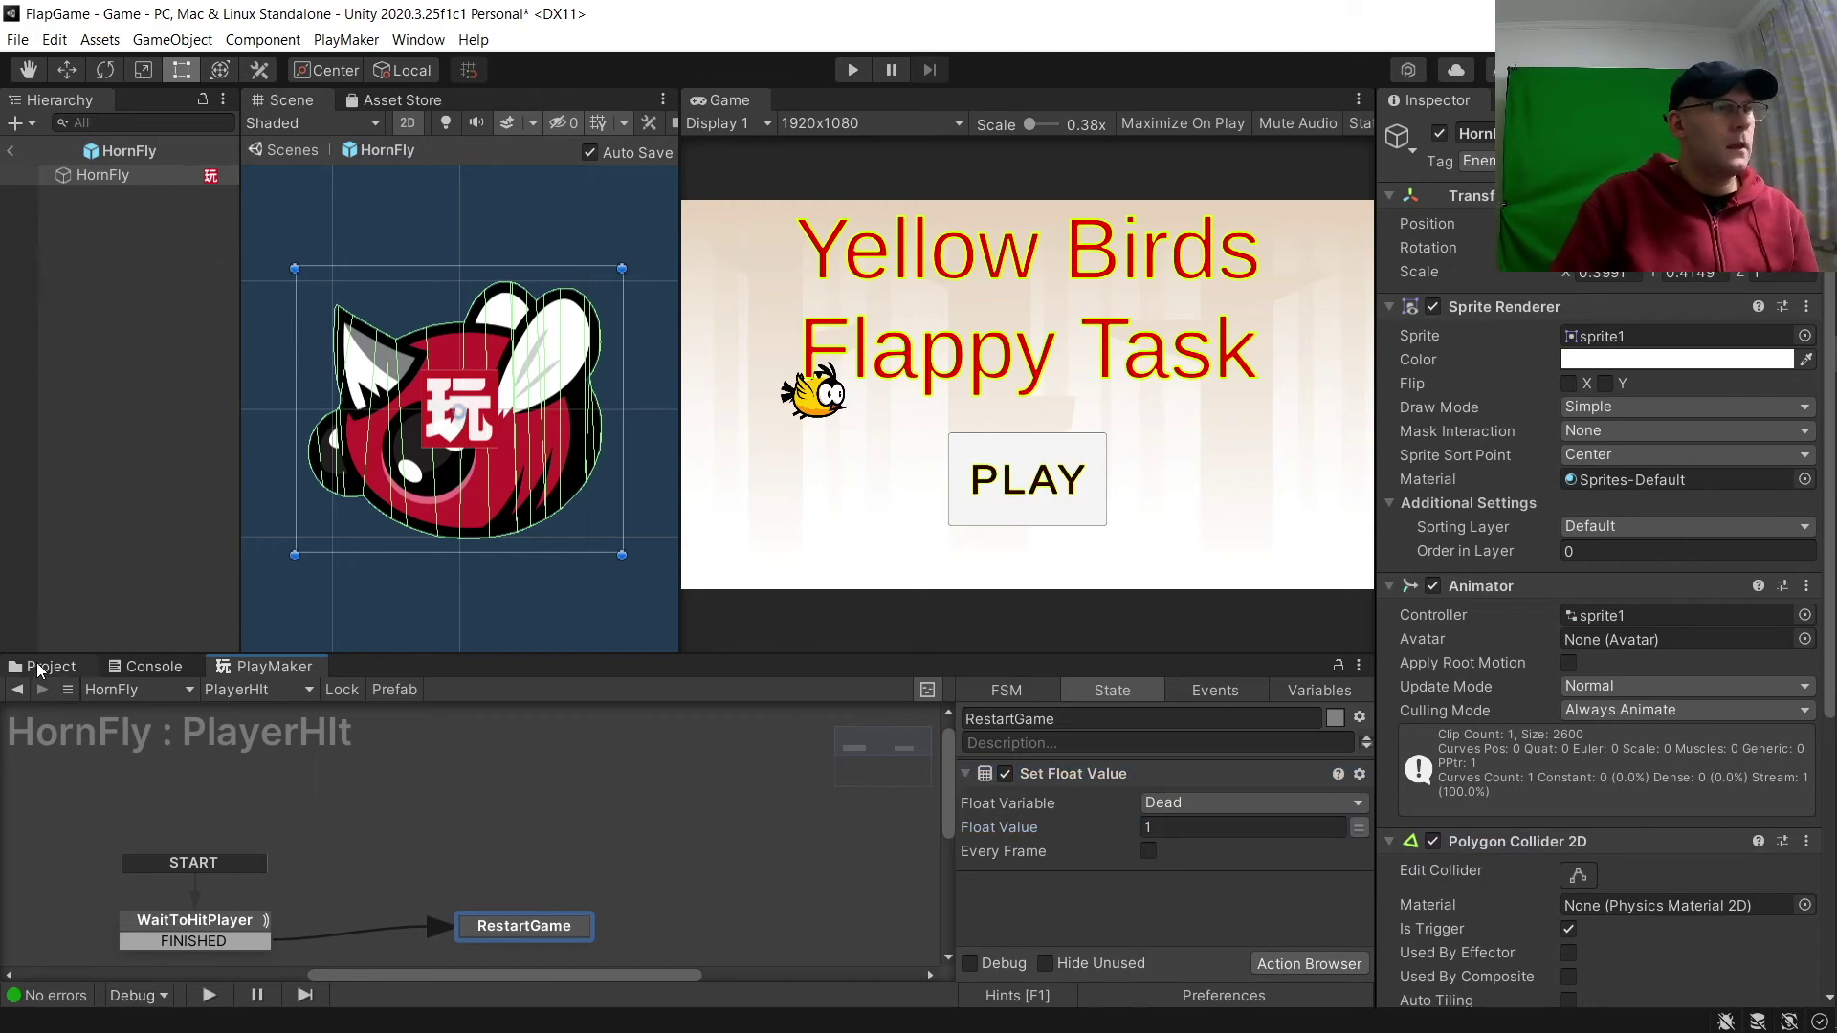
pyautogui.click(23, 152)
# Reopen the Fly prefab, turn off Every Frame for Set Float Value in PlayerHIt's RestartGame state, and return to the scene.
pyautogui.click(31, 669)
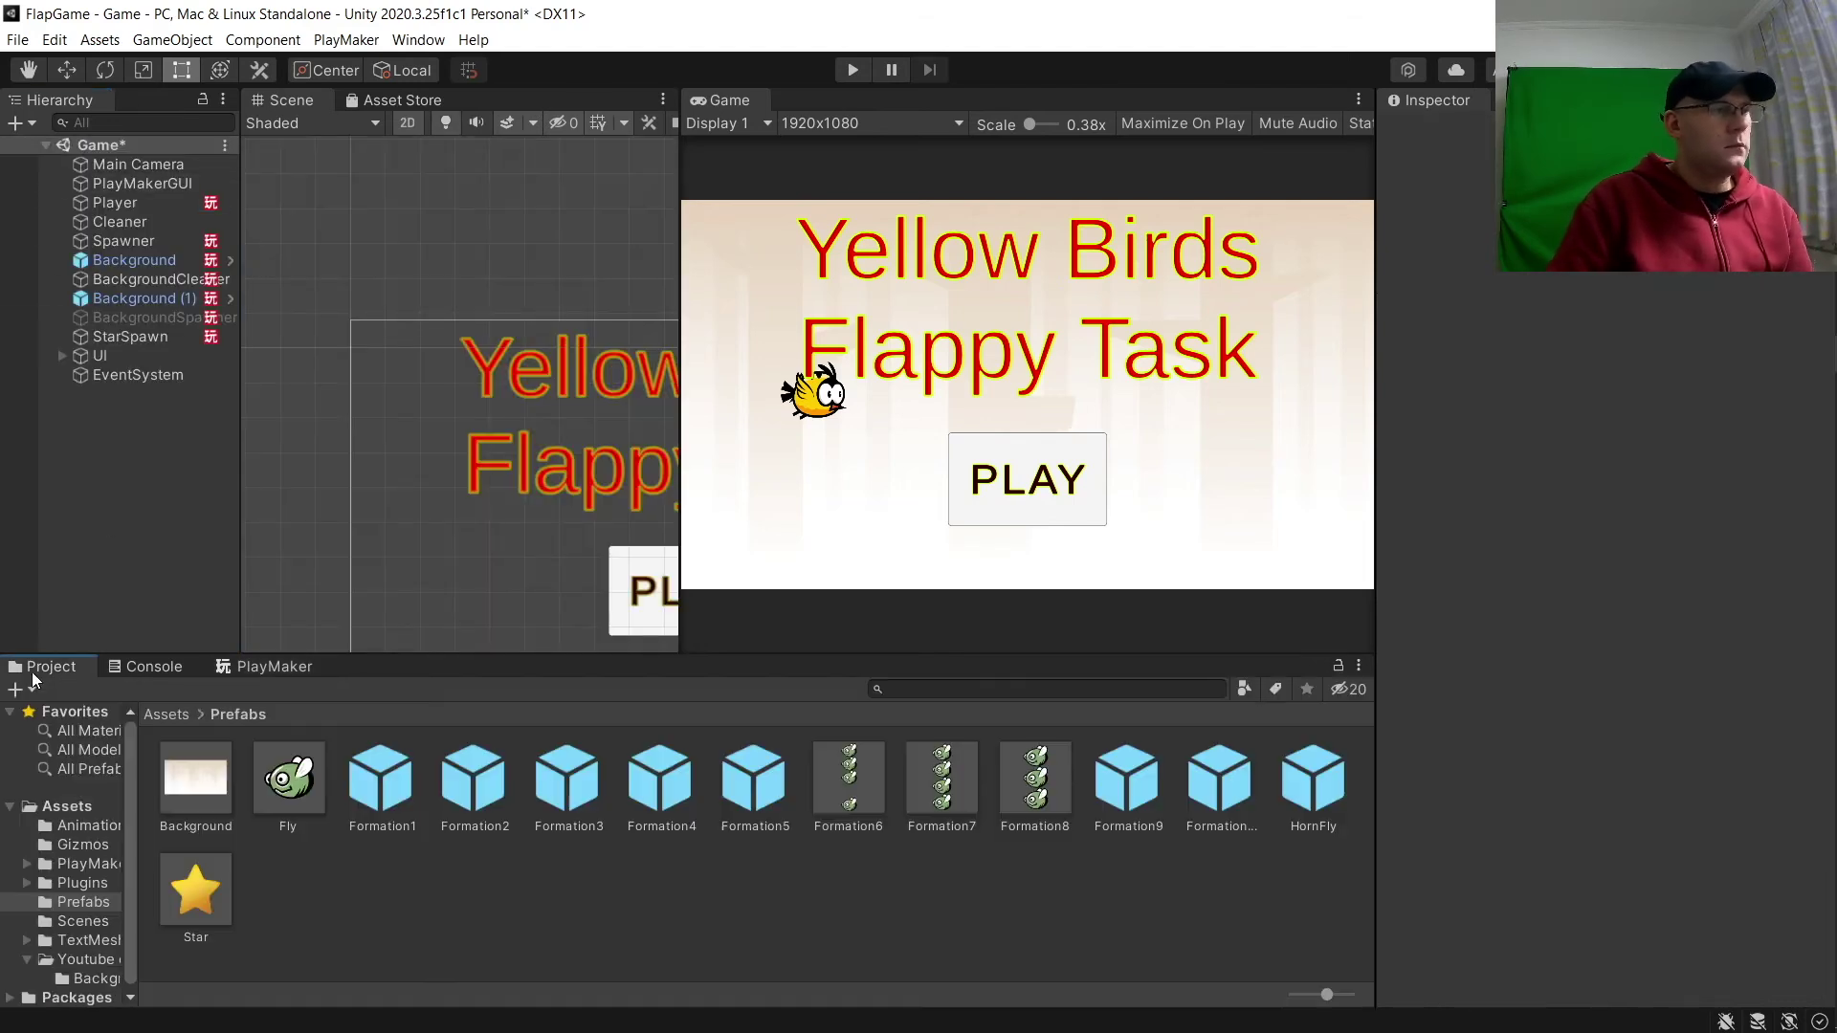
pyautogui.doubleClick(273, 783)
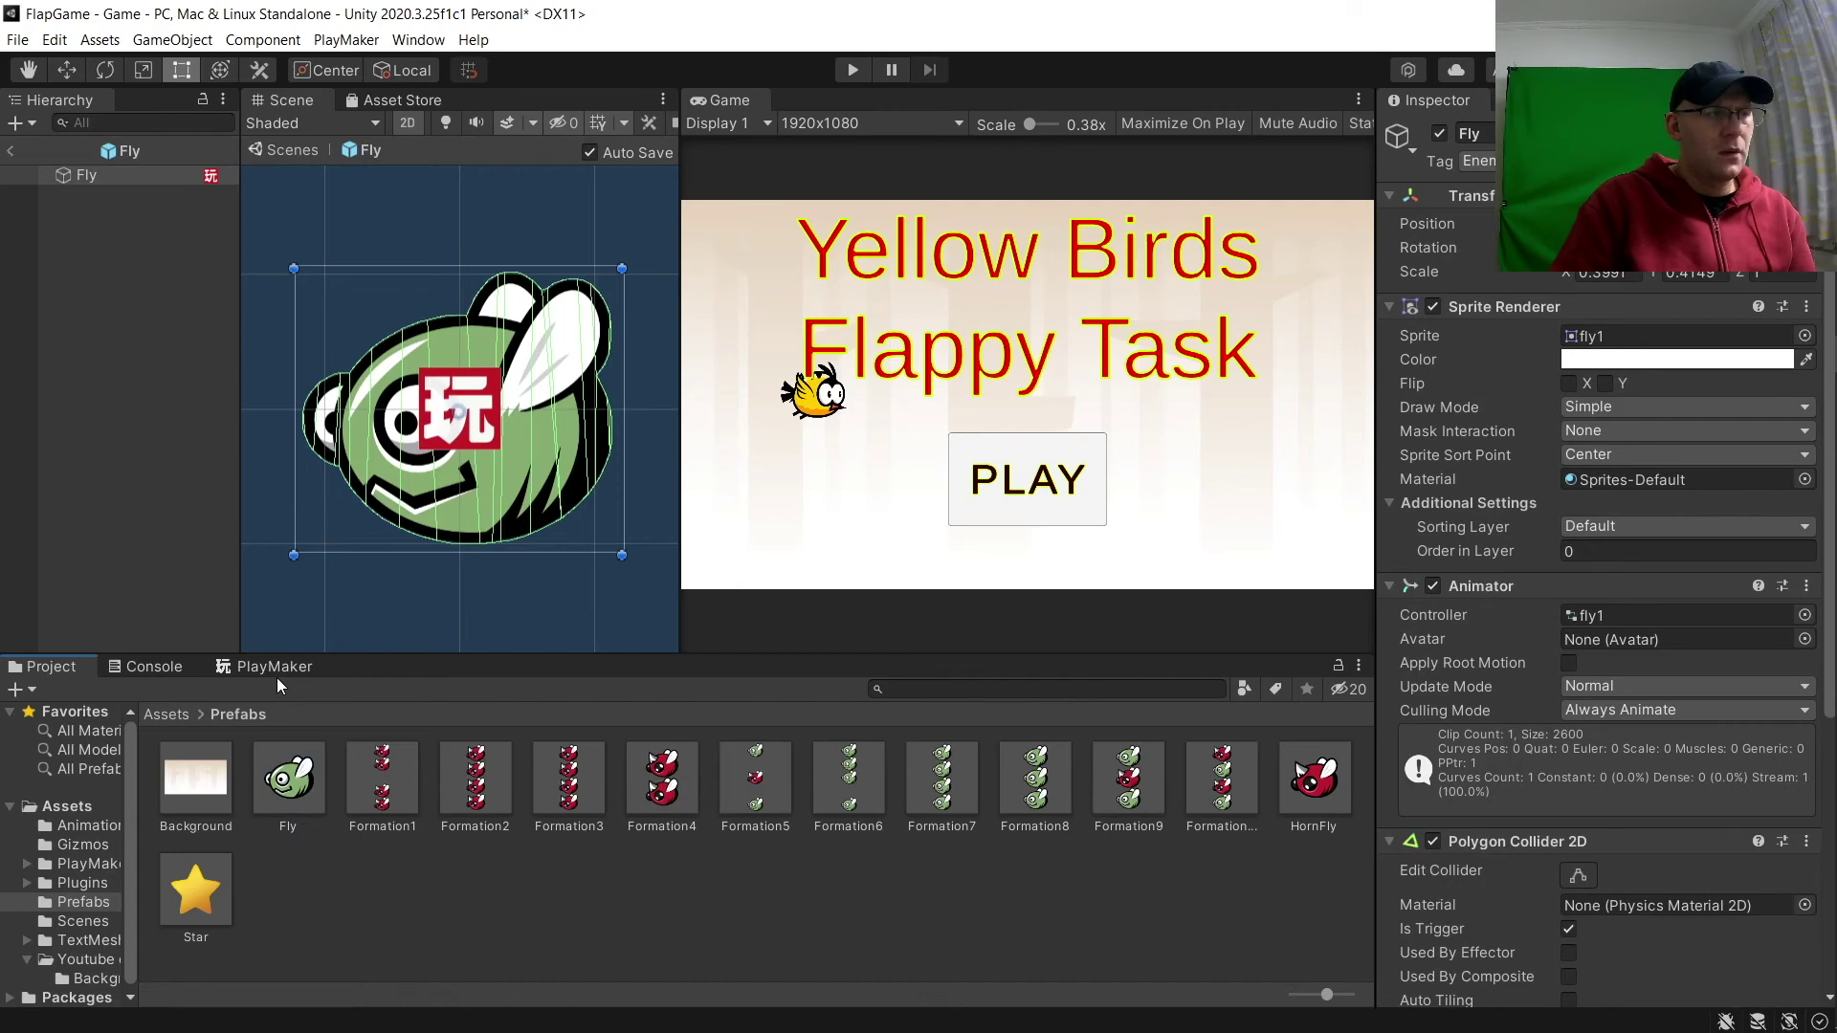
pyautogui.click(274, 668)
pyautogui.click(451, 926)
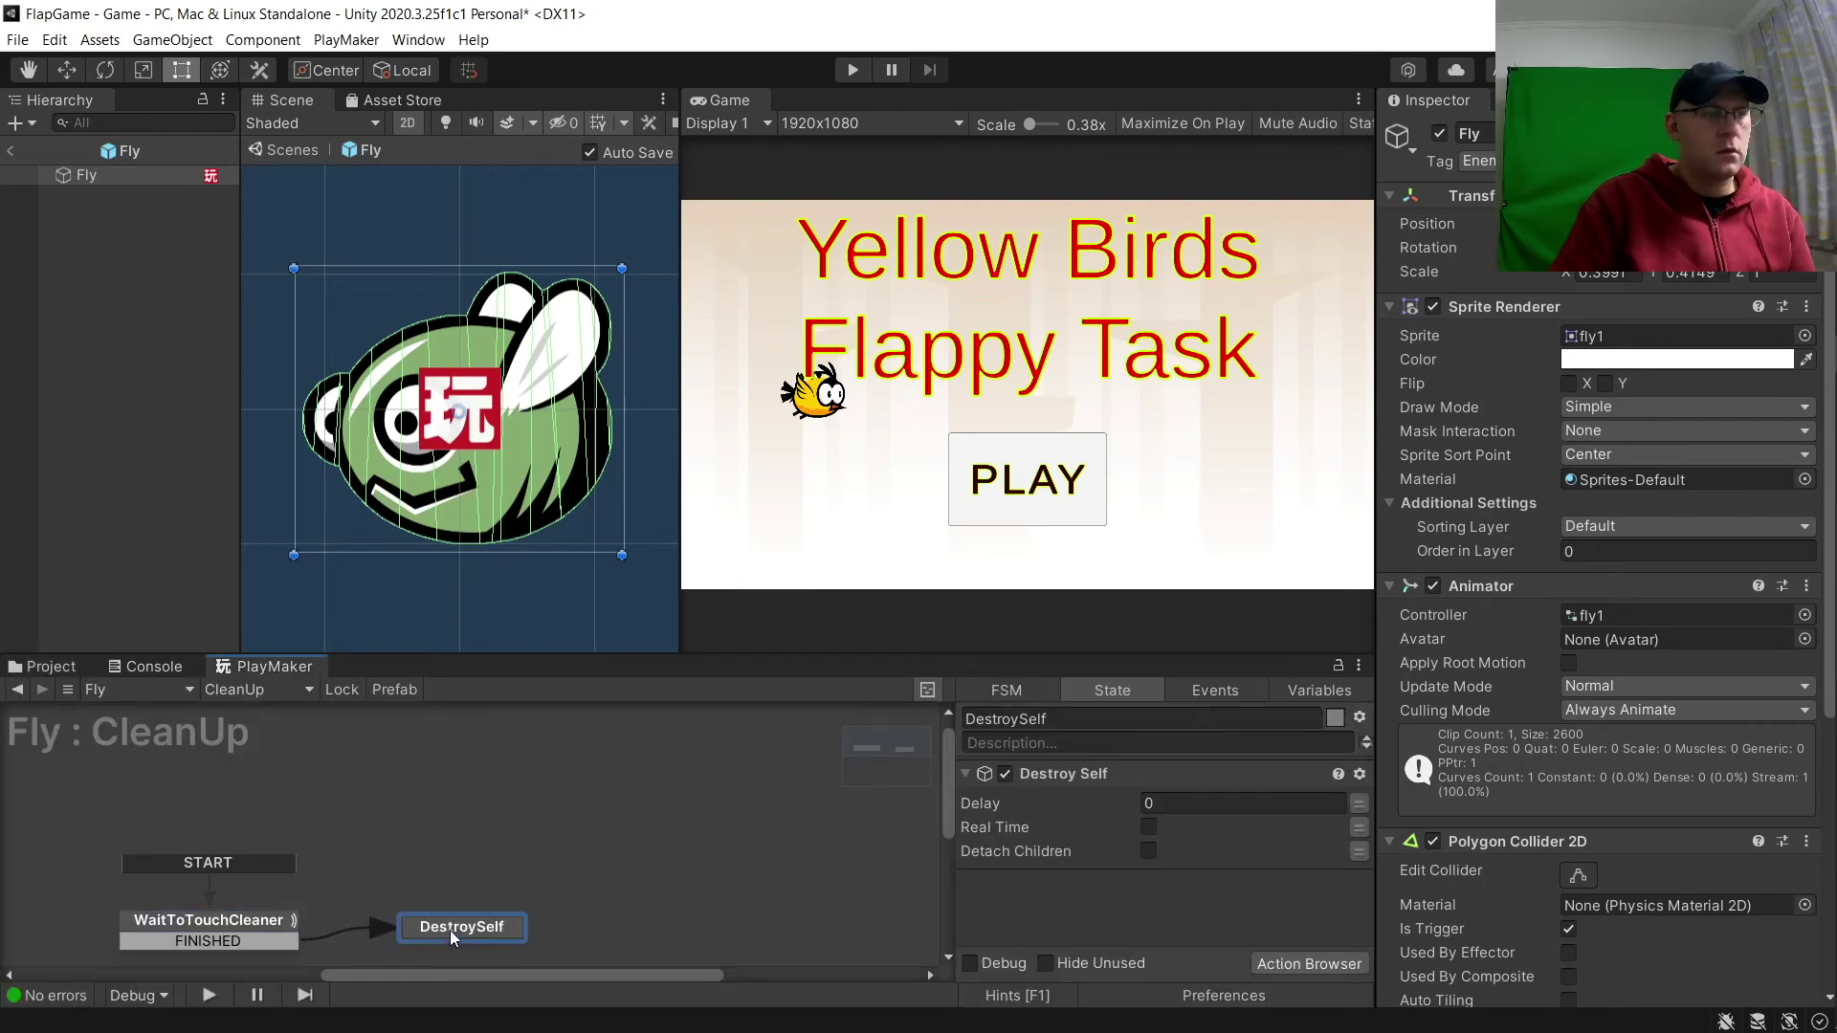
pyautogui.click(255, 690)
pyautogui.click(291, 735)
pyautogui.click(524, 926)
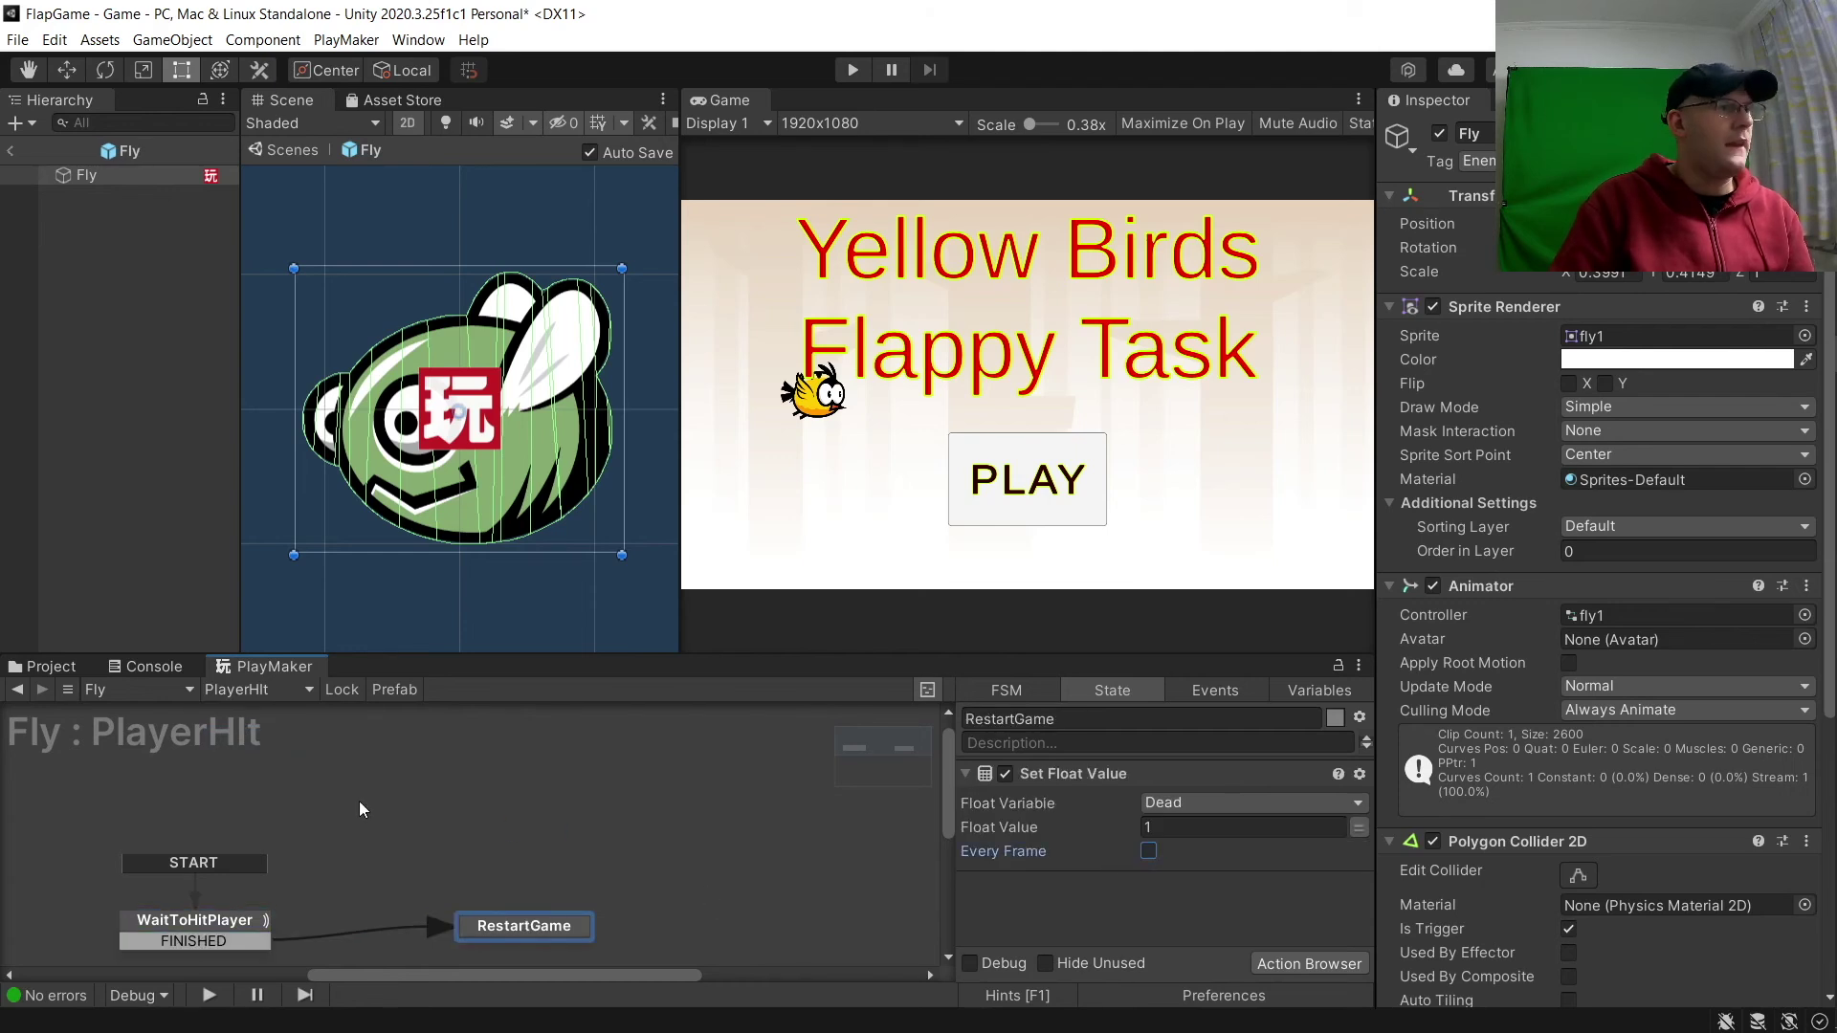
pyautogui.click(415, 832)
pyautogui.click(11, 151)
# Create an empty game object named GameTracker in the scene.
pyautogui.rightClick(118, 438)
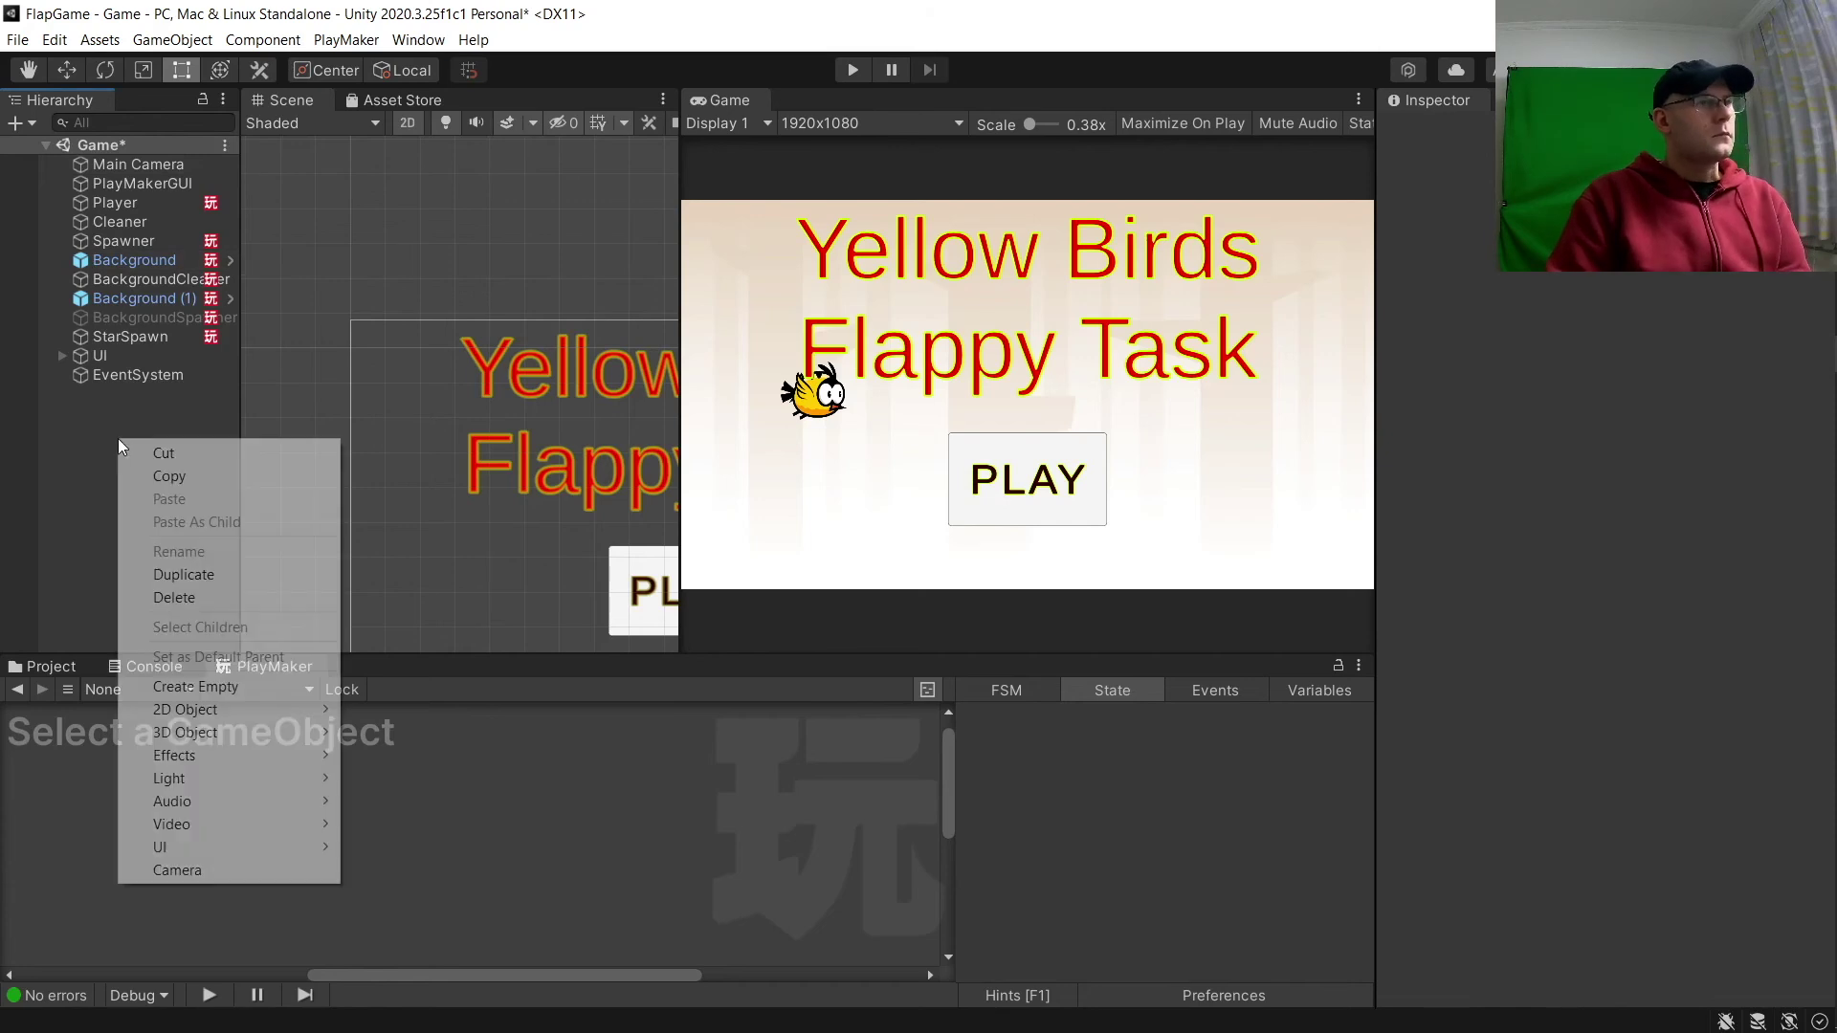
pyautogui.click(194, 686)
pyautogui.write('GameTracker')
pyautogui.press('Return')
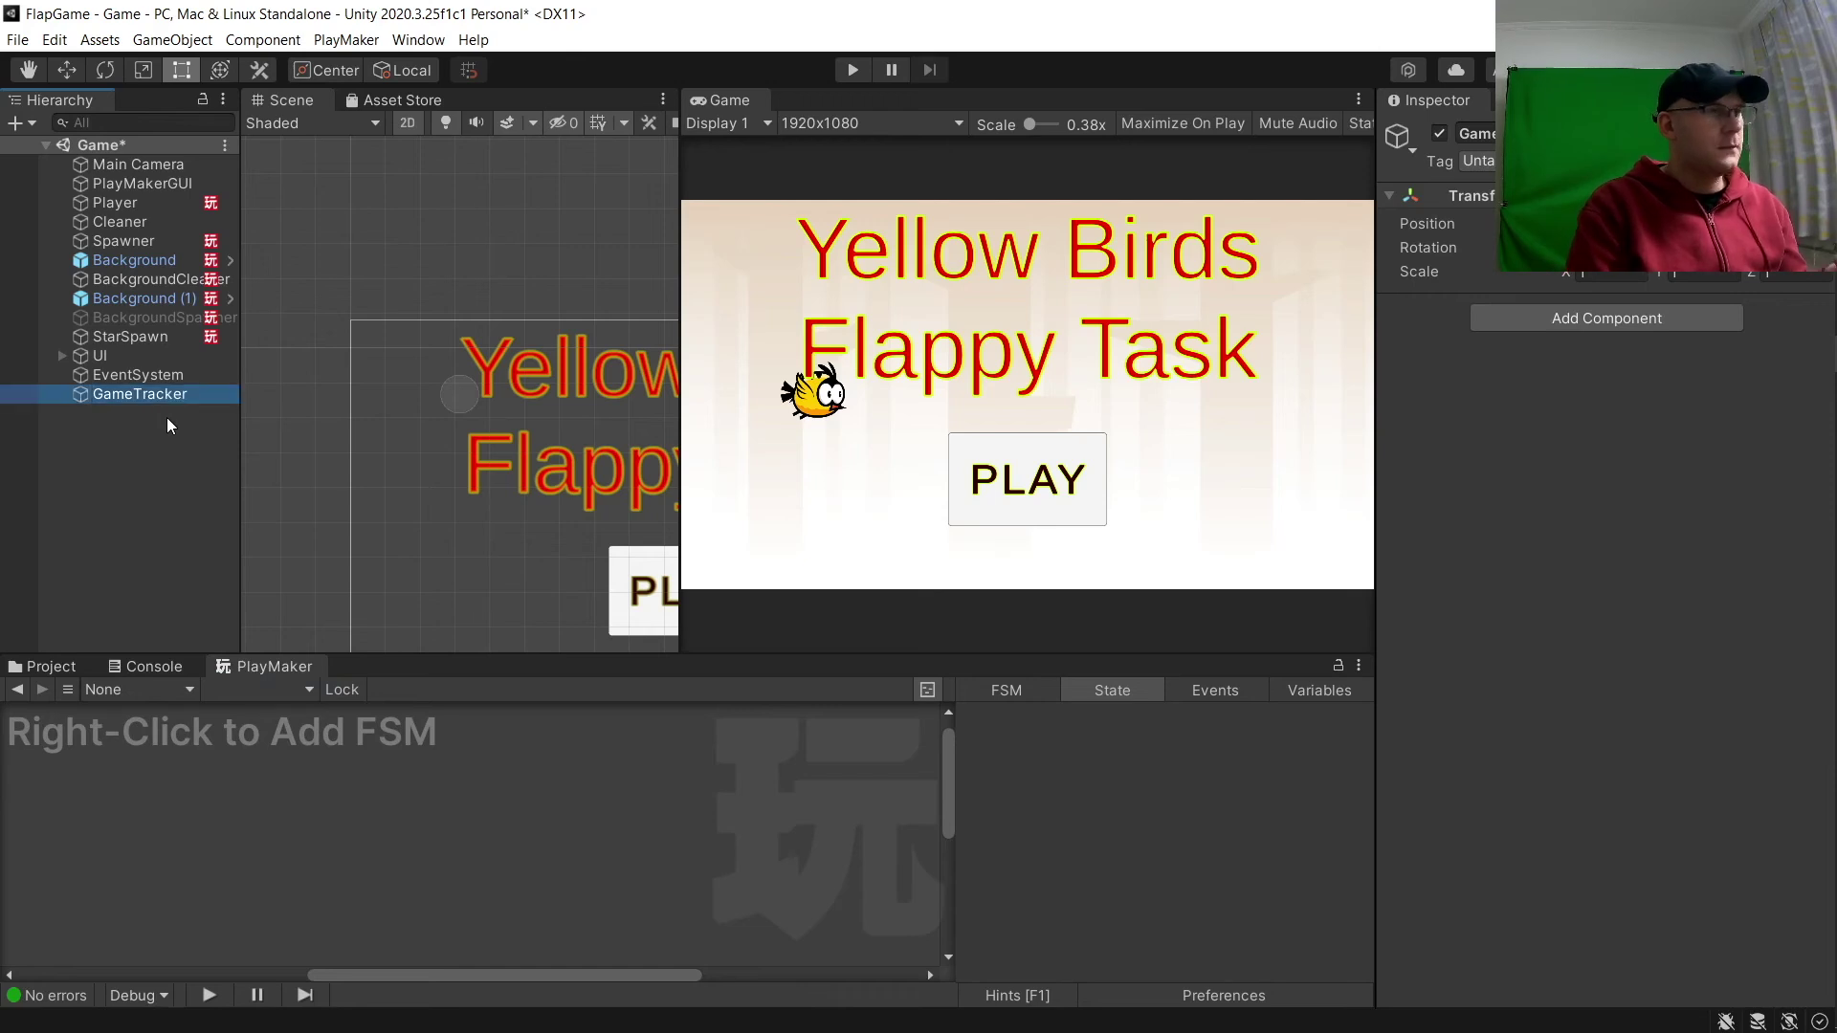
# Add an FSM to GameTracker and create two additional states in it.
pyautogui.click(176, 771)
pyautogui.rightClick(177, 777)
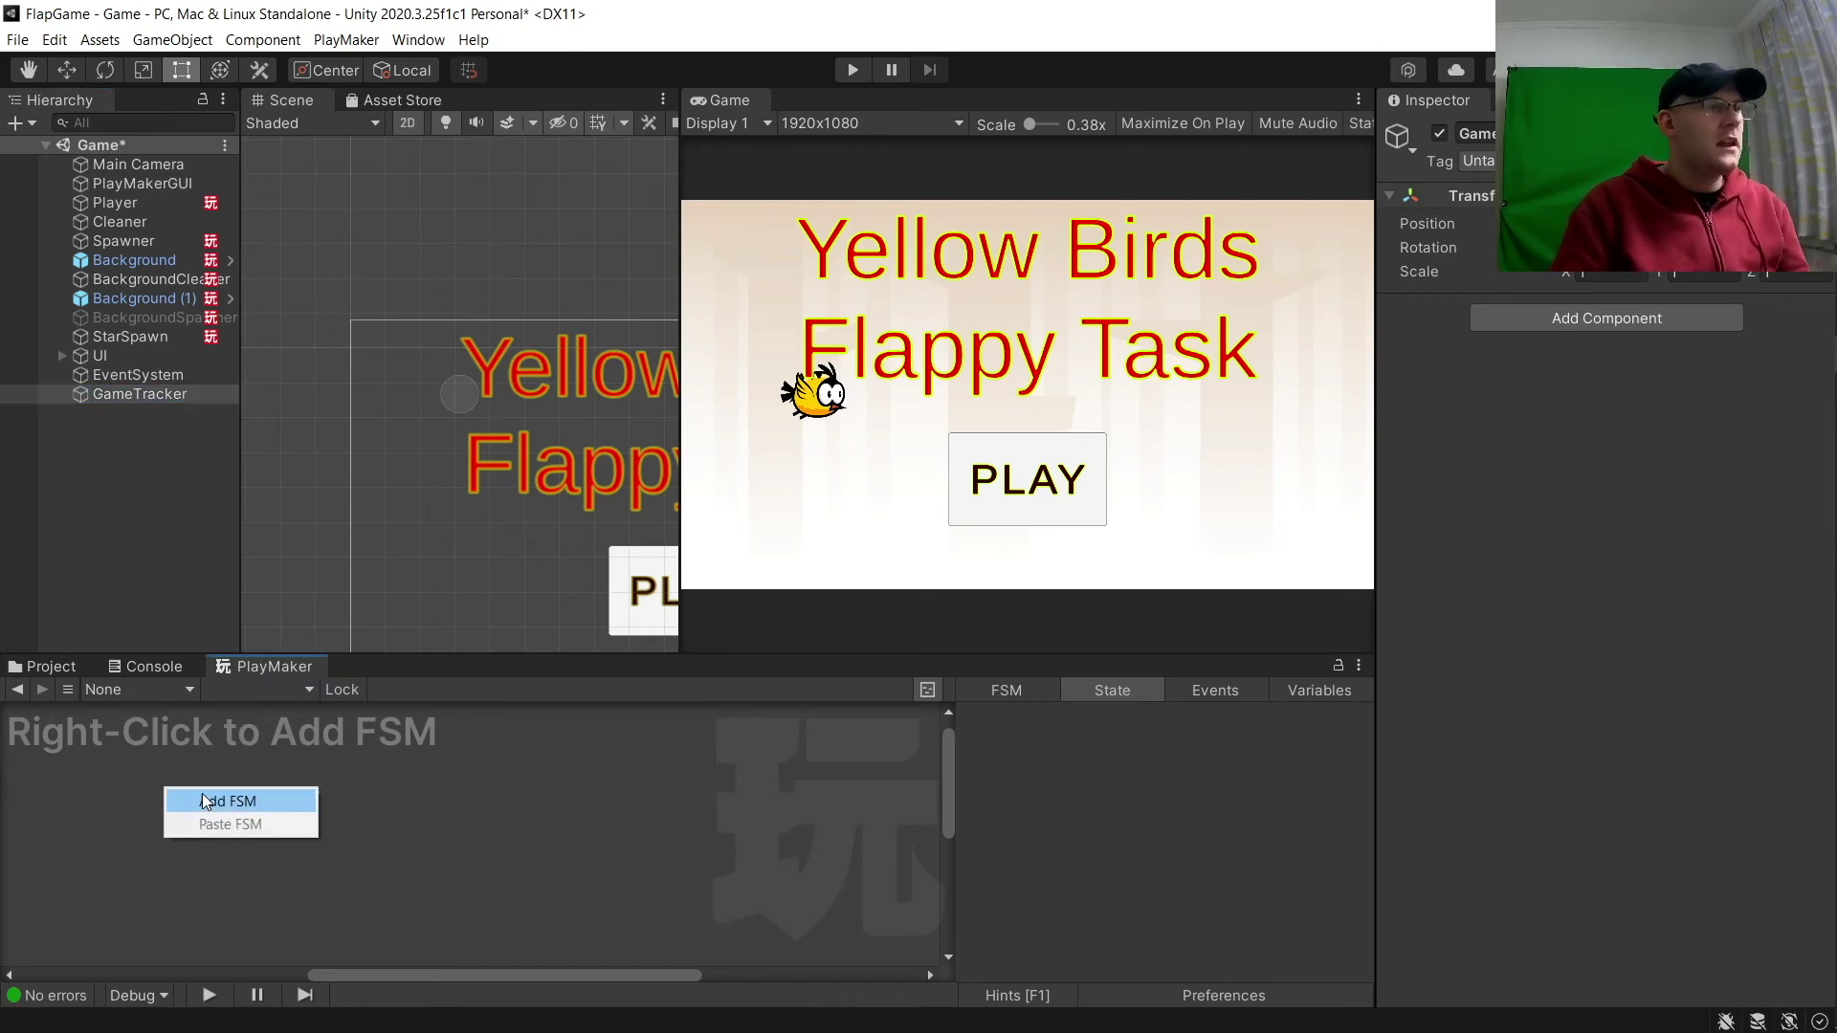
pyautogui.click(203, 794)
pyautogui.rightClick(350, 784)
pyautogui.click(402, 601)
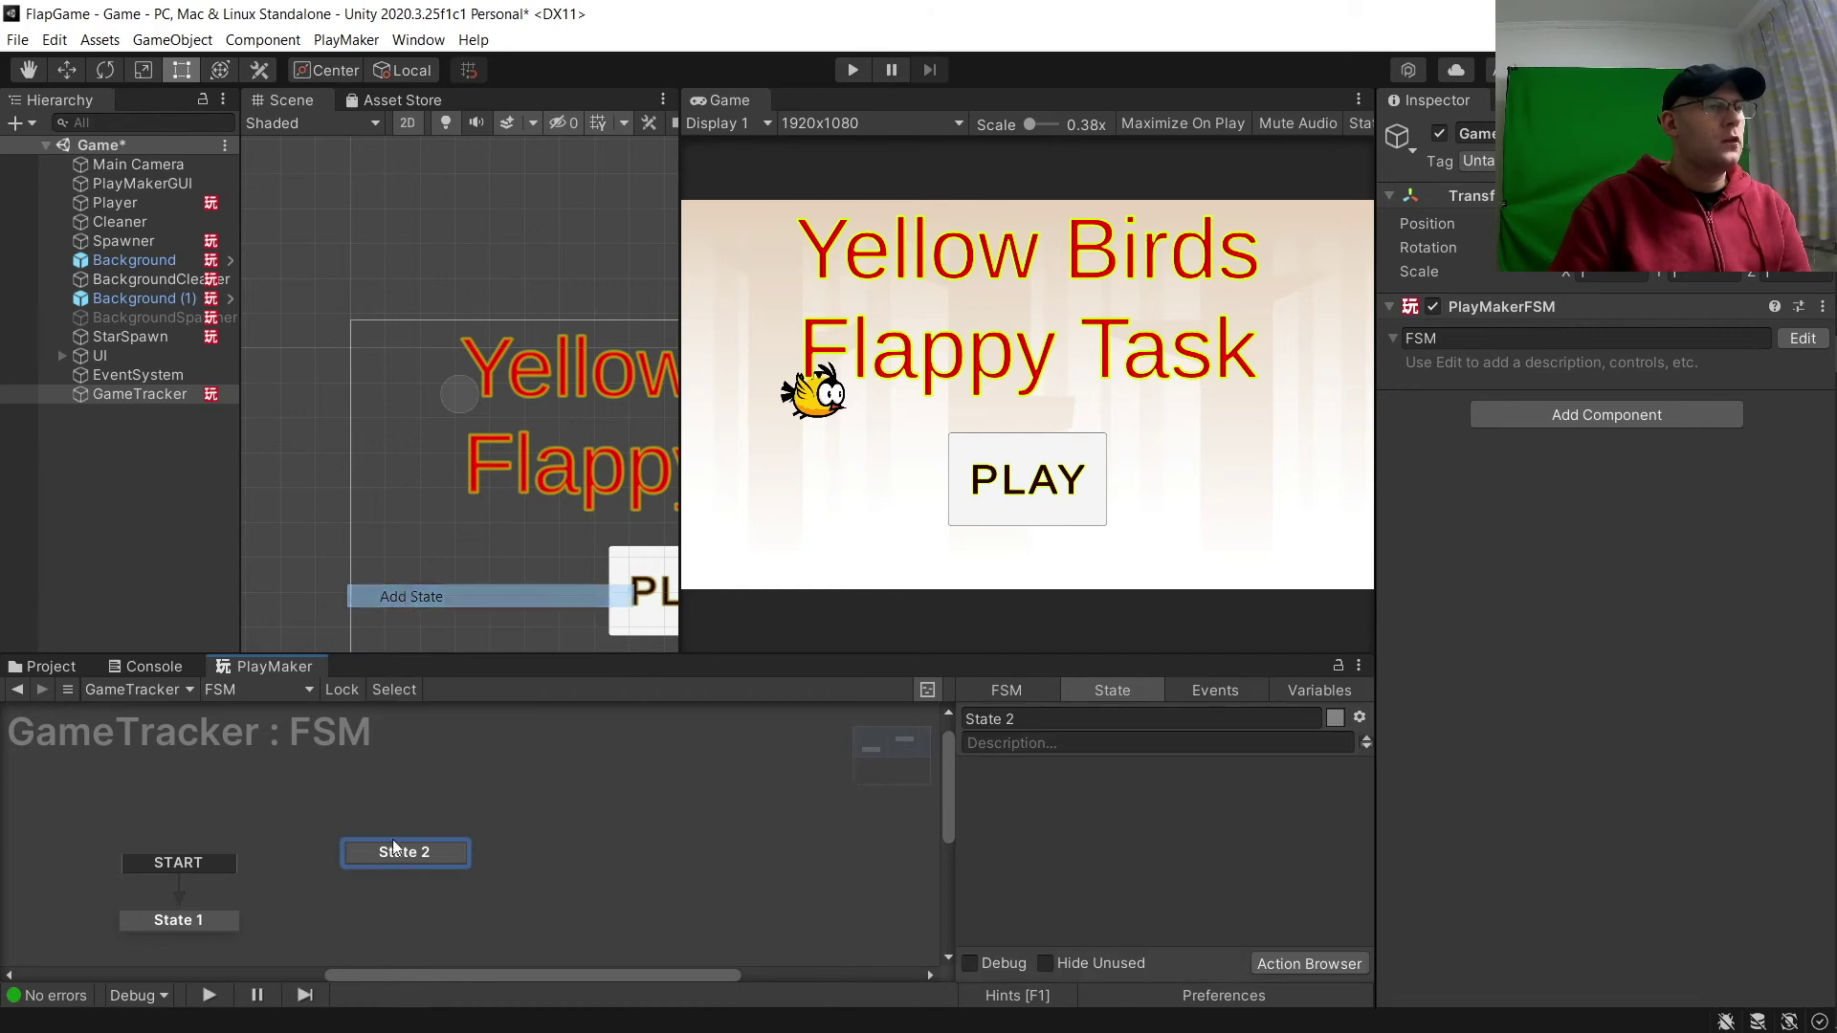
pyautogui.rightClick(393, 921)
pyautogui.click(464, 670)
# Rename the start state of GameTracker's FSM to CheckPlayerState.
pyautogui.click(210, 920)
pyautogui.click(976, 717)
pyautogui.write('Chec')
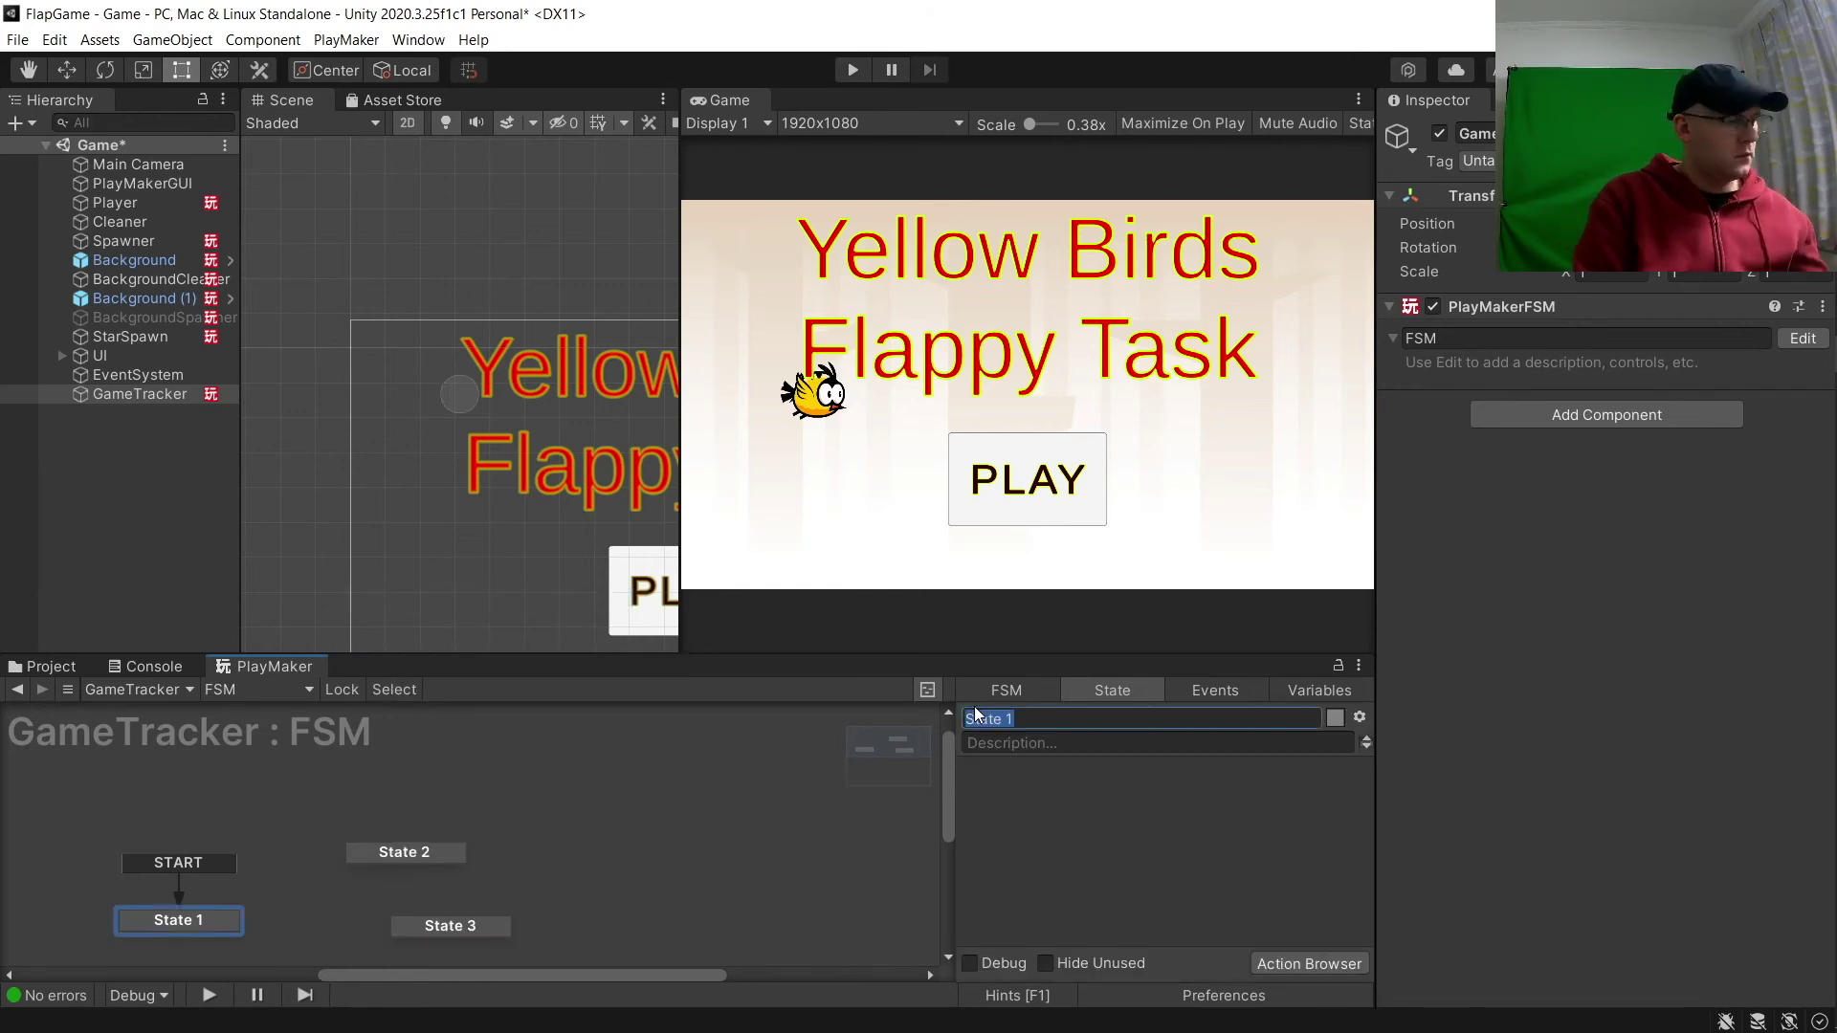
pyautogui.write('kPlayer')
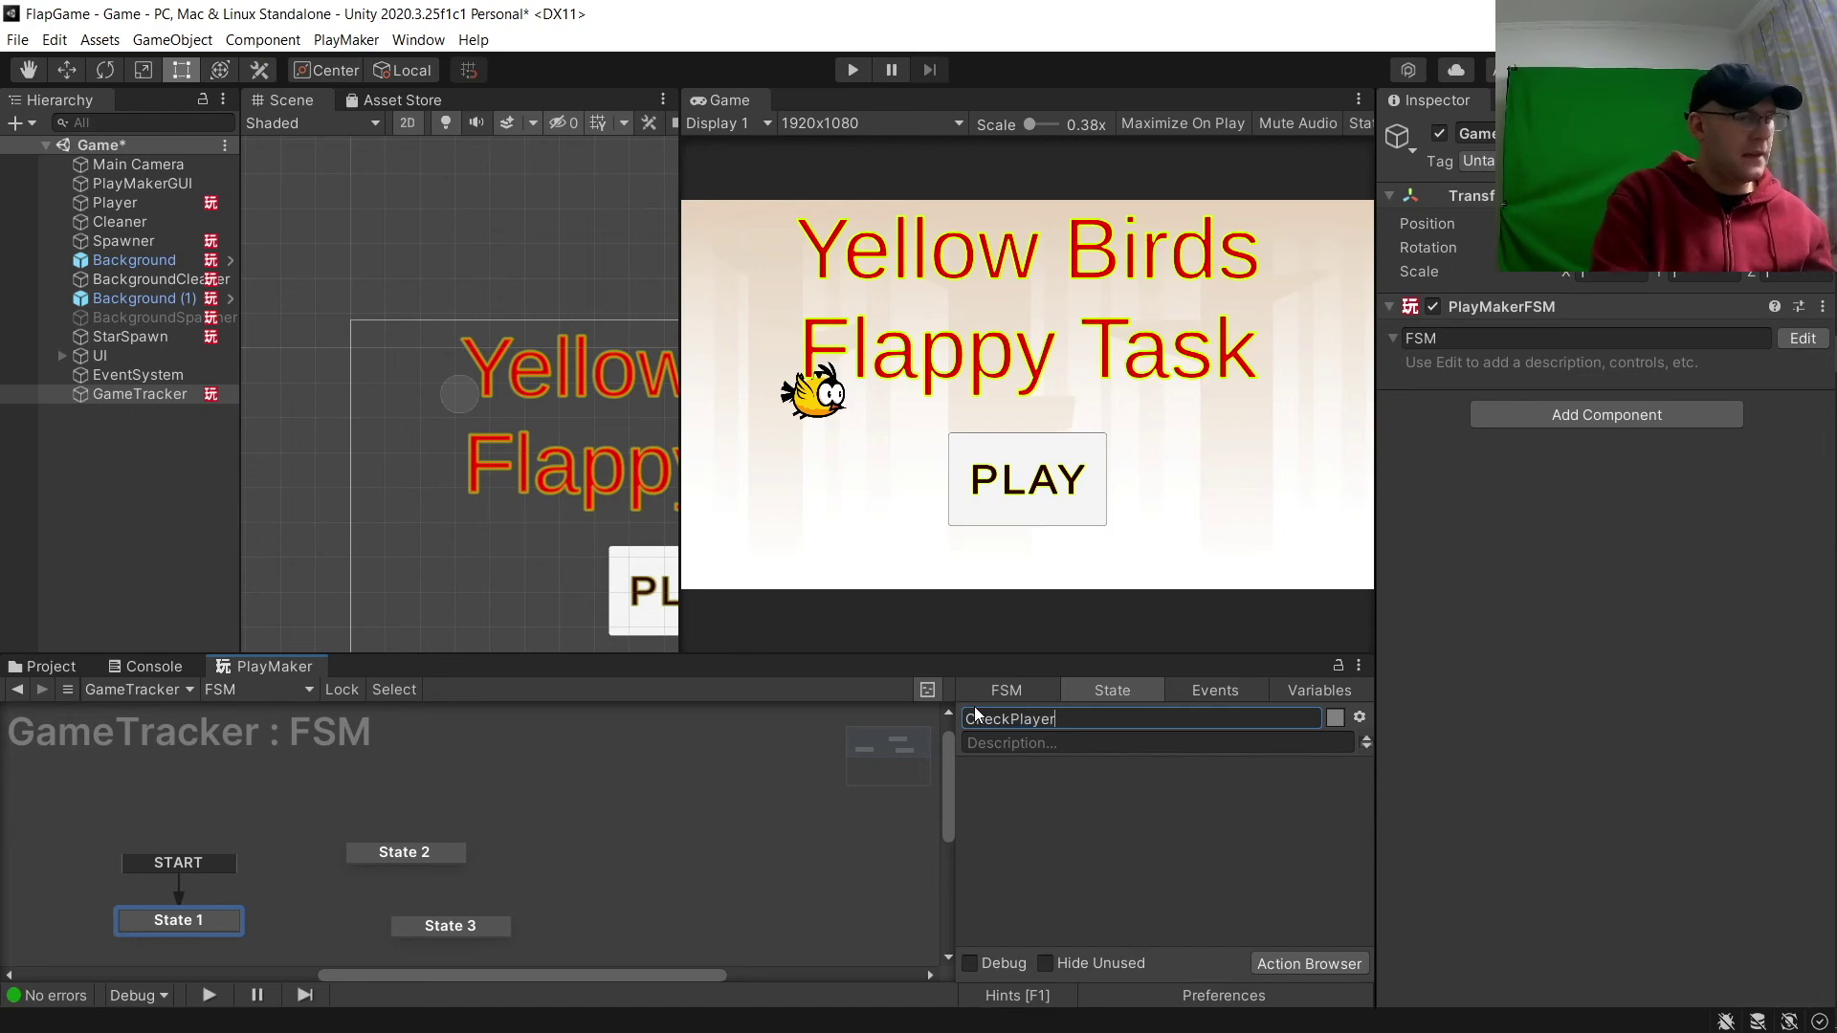
pyautogui.write('State')
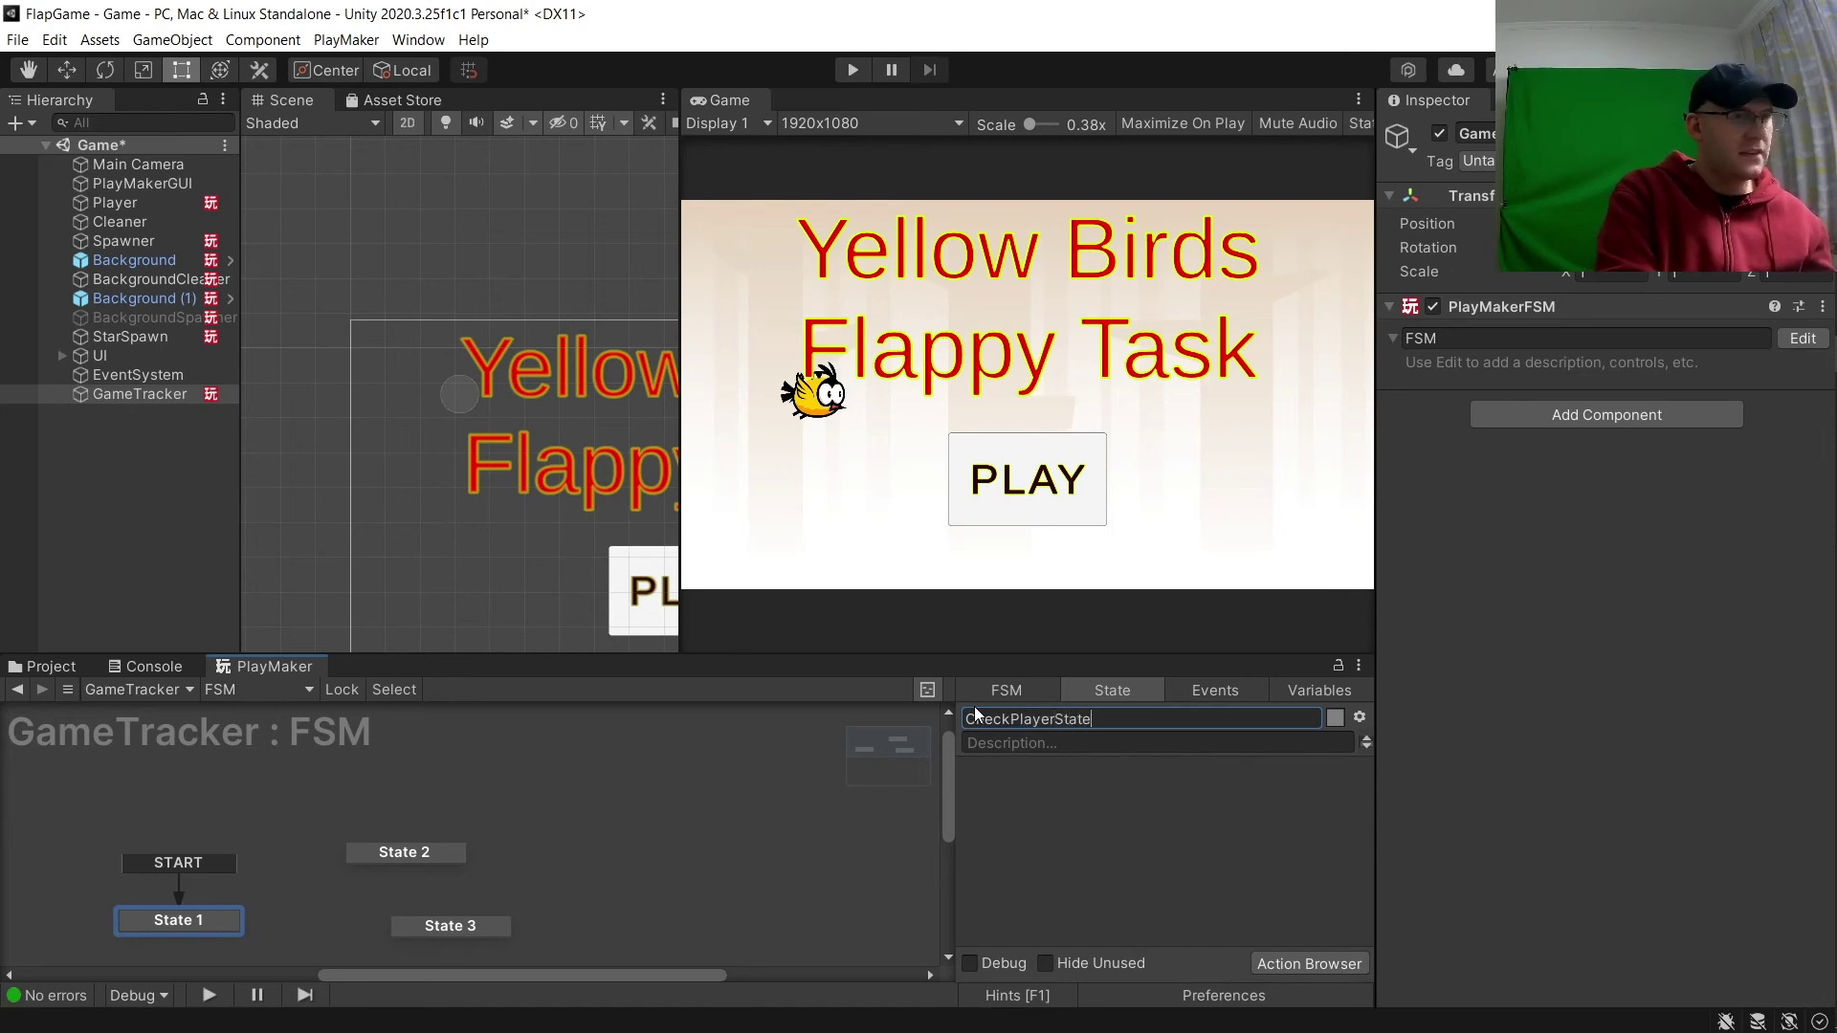
pyautogui.press('Return')
# Rename State 2 to Alive and State 3 to Dead.
pyautogui.click(456, 853)
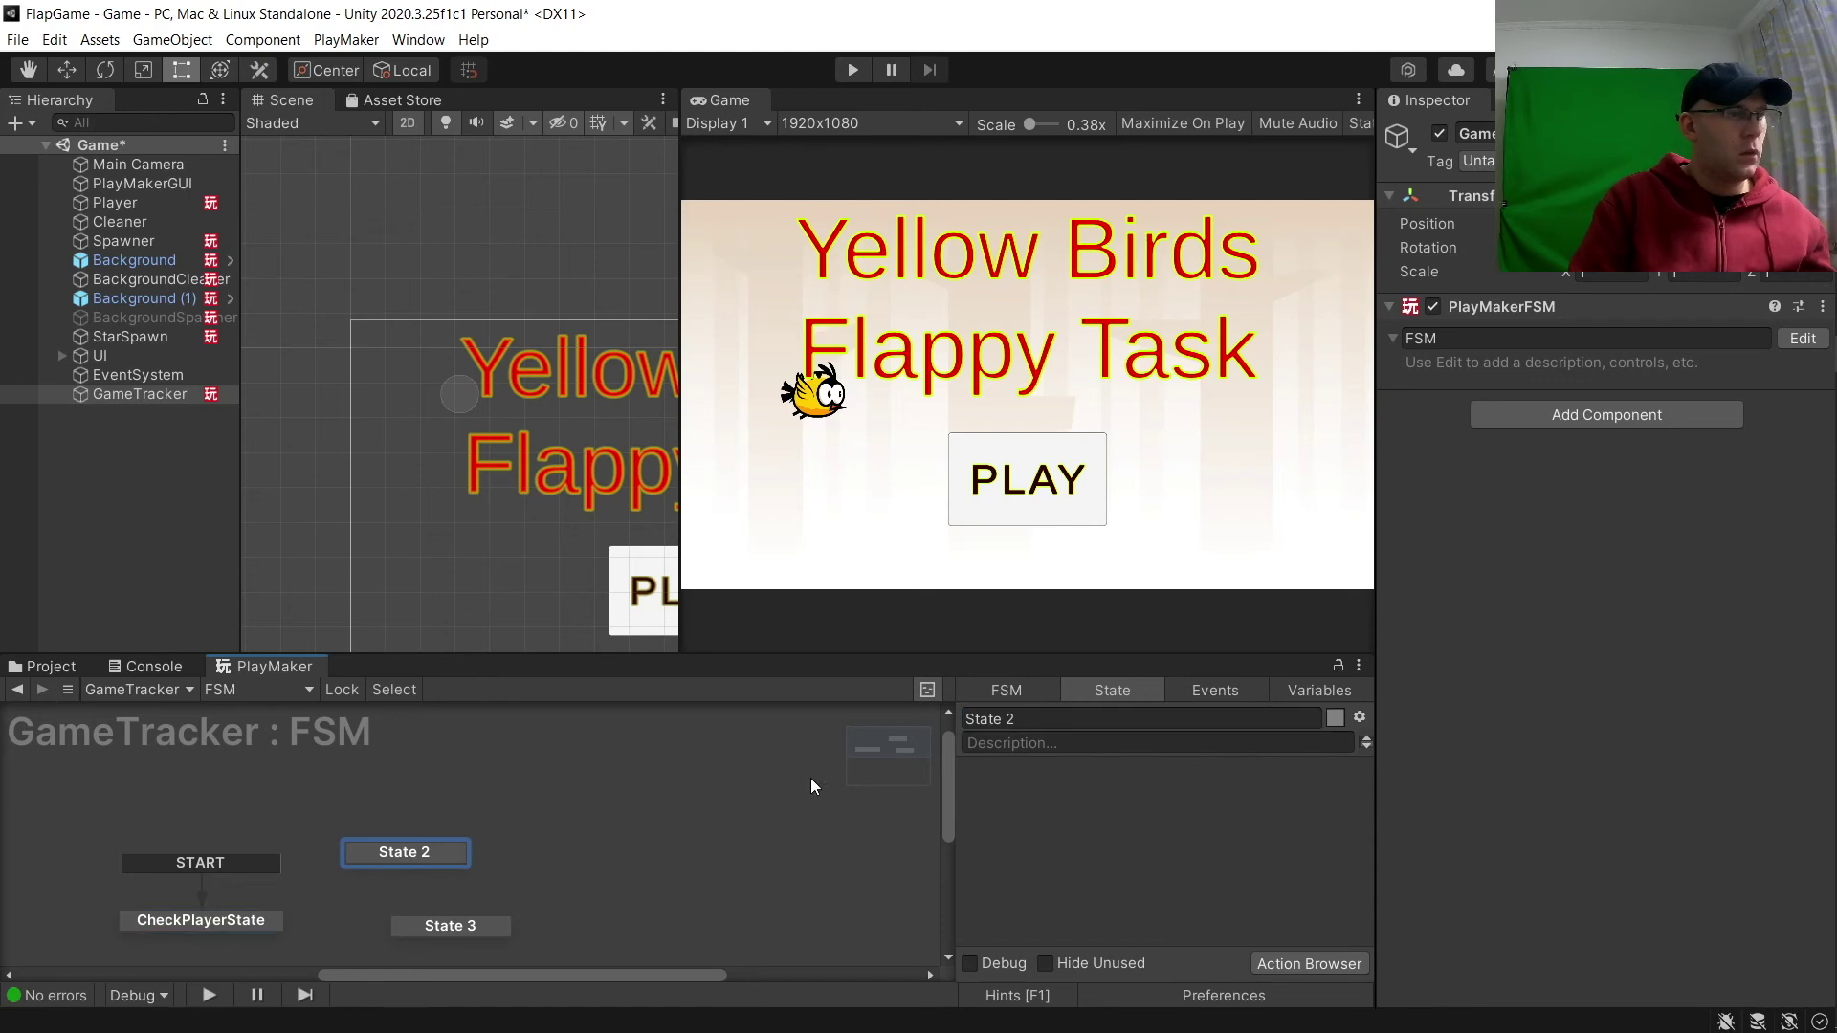
pyautogui.write('Alive')
pyautogui.press('Return')
pyautogui.click(506, 844)
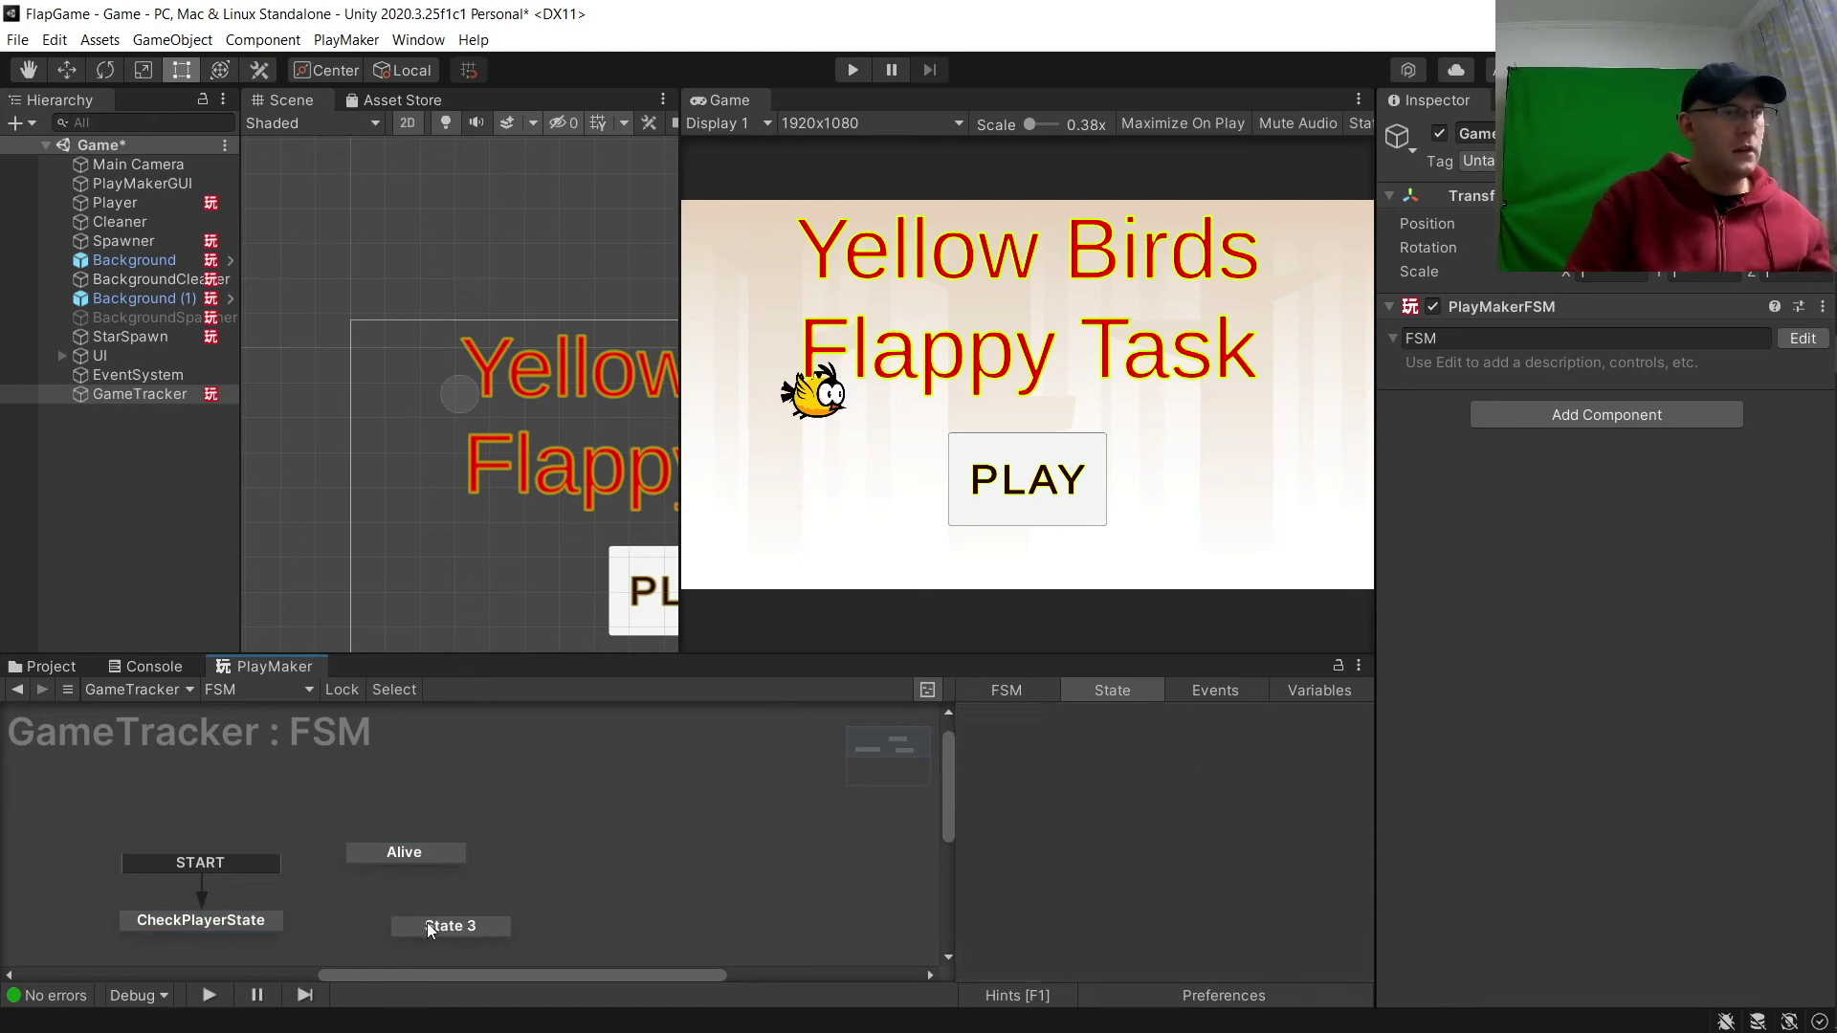
pyautogui.click(430, 926)
pyautogui.write('Dea')
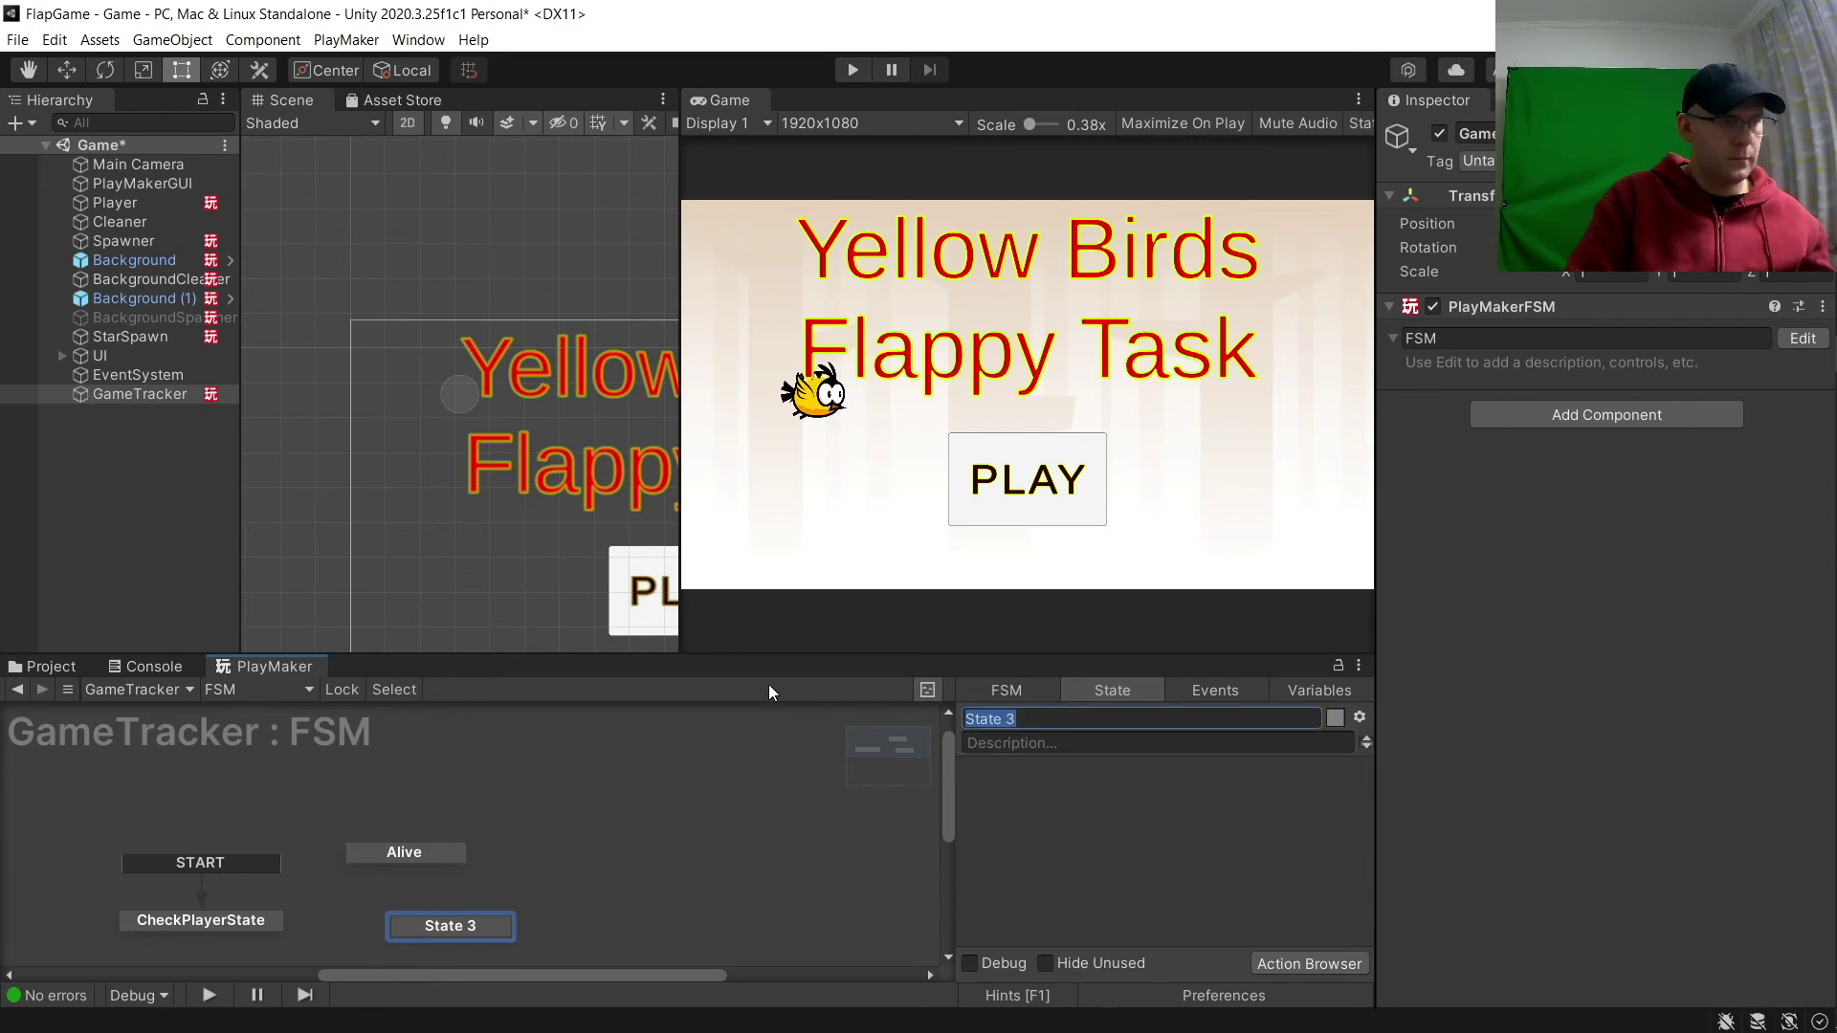
pyautogui.write('d')
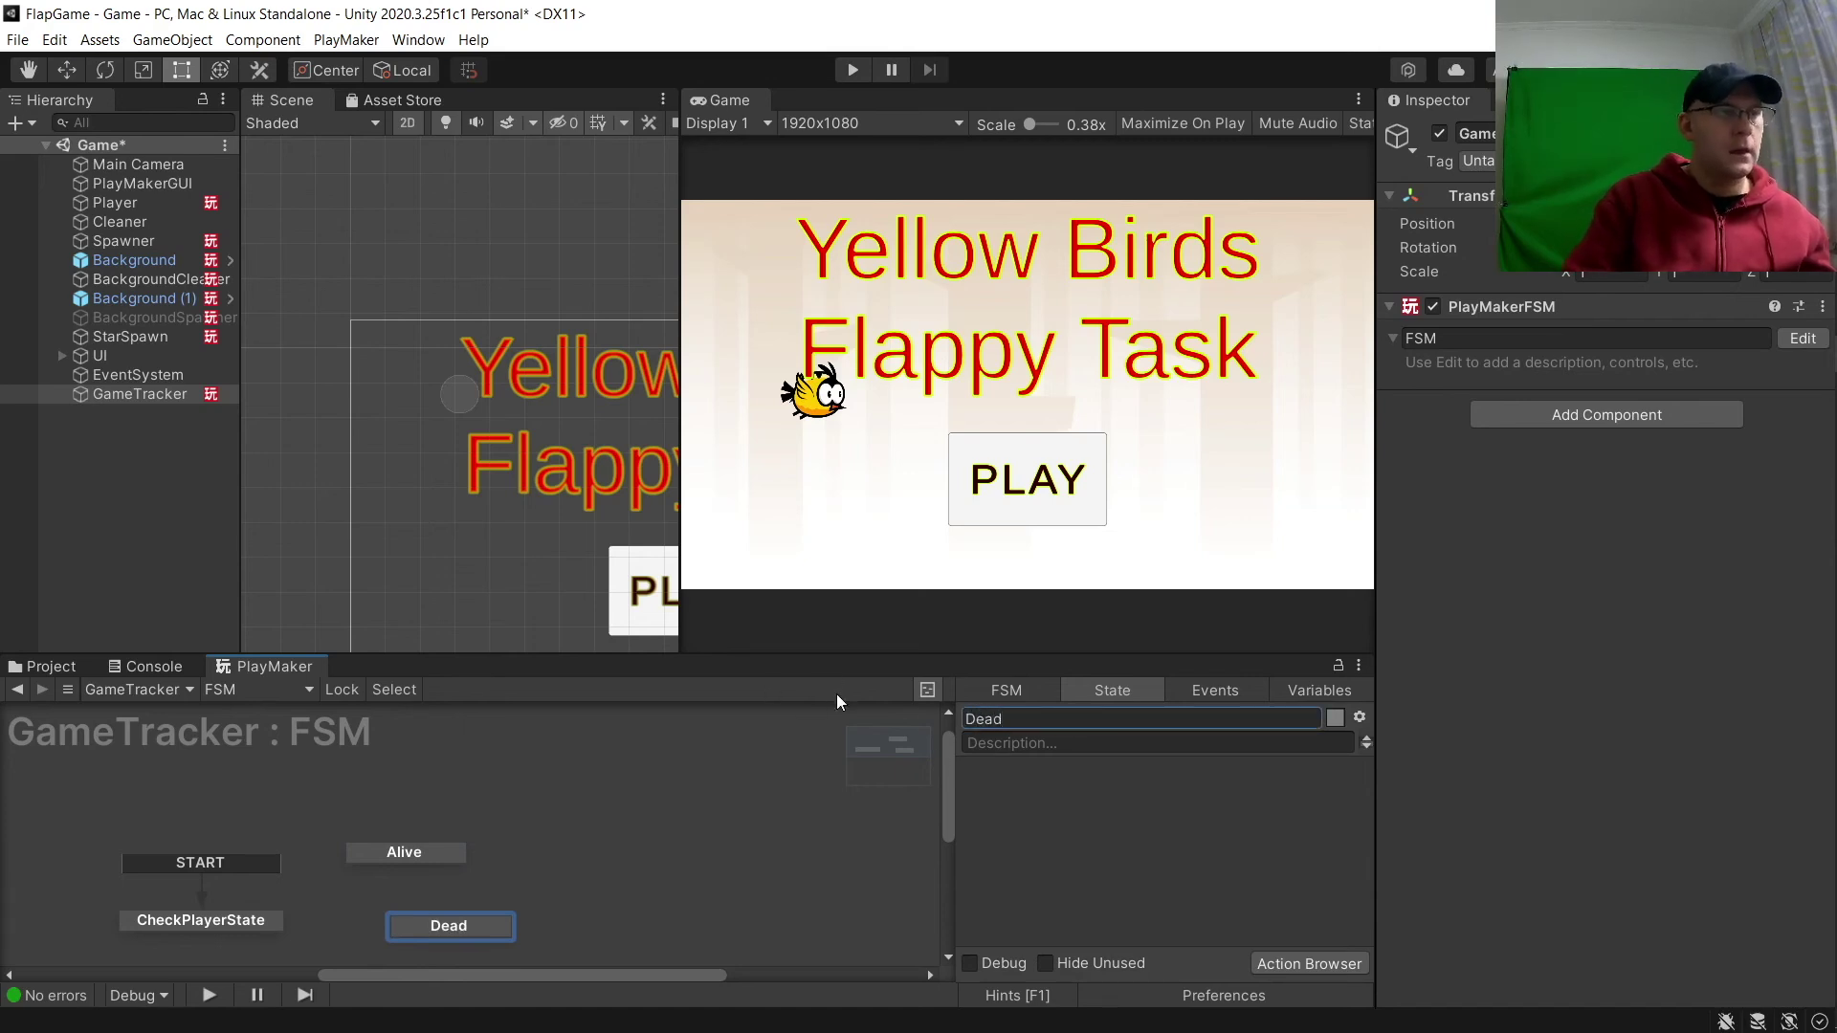
# Add two events named Alive and Dead to GameTracker's FSM.
pyautogui.click(1211, 687)
pyautogui.click(1106, 931)
pyautogui.write('Alive')
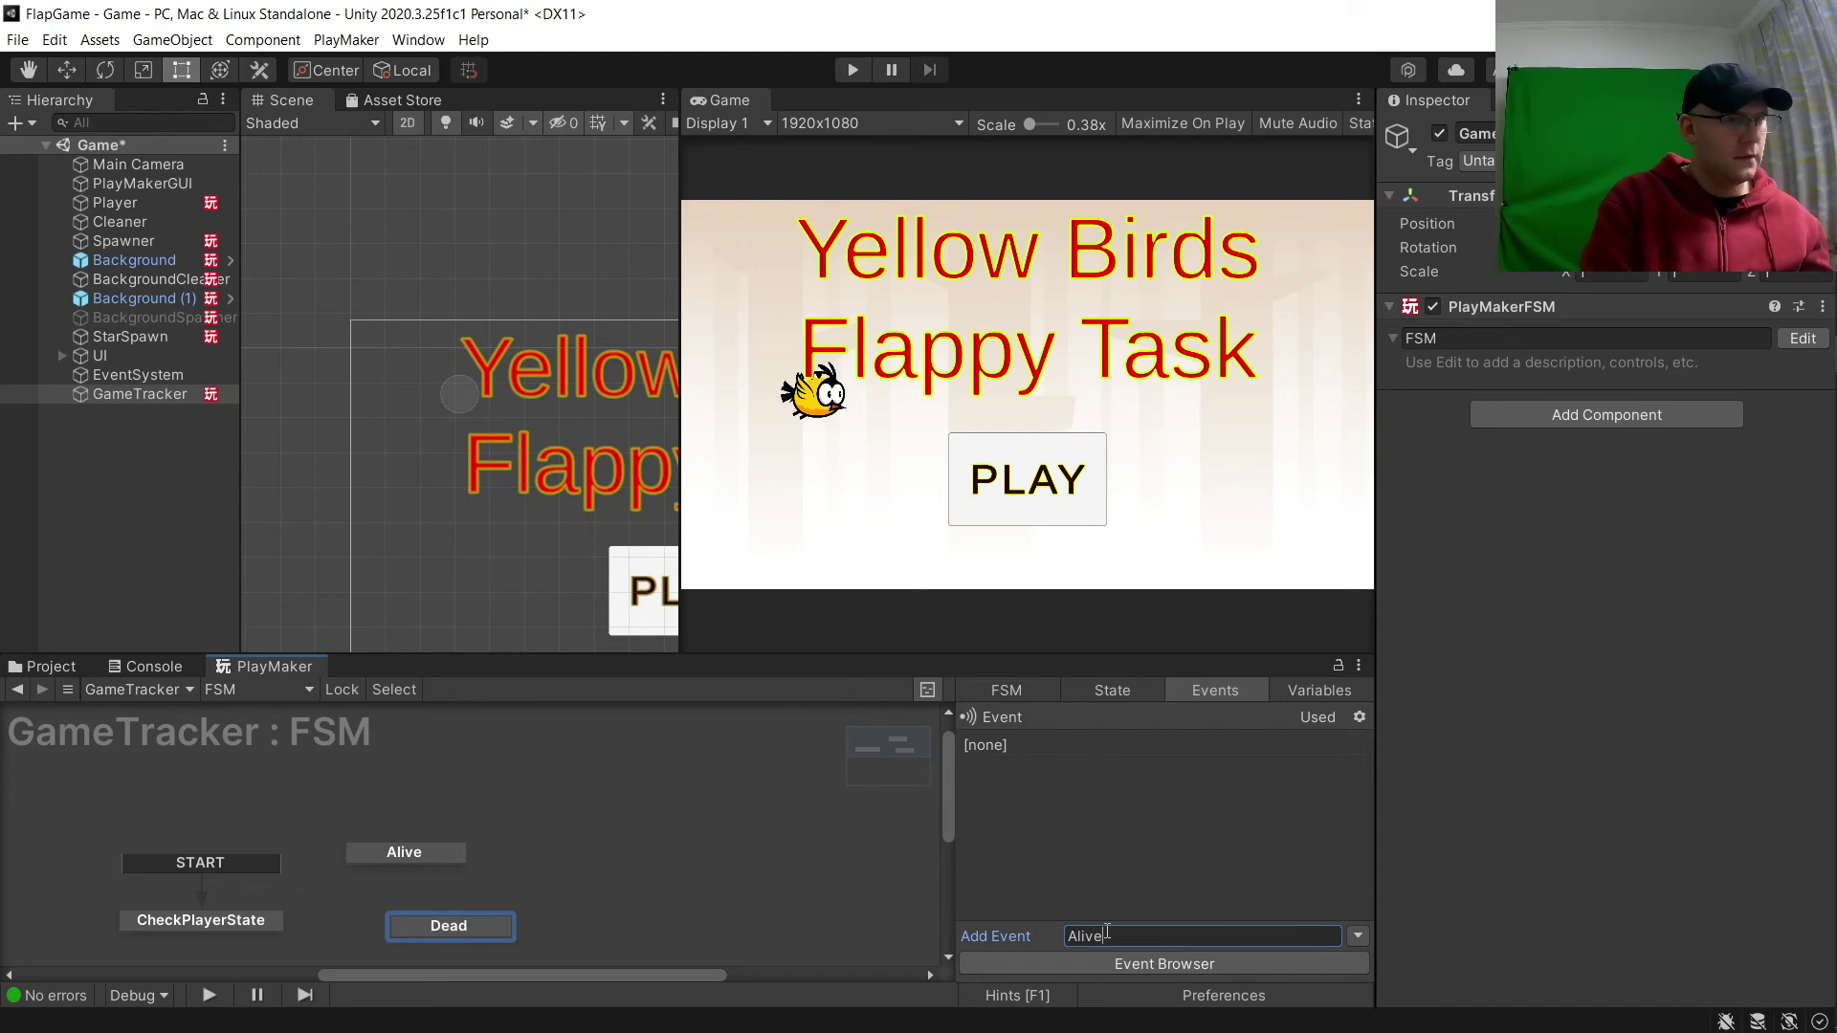
pyautogui.press('Return')
pyautogui.write('Dead')
pyautogui.press('Return')
# Give CheckPlayerState an Alive and a Dead transition, and link each to the state of the same name.
pyautogui.moveTo(227, 923); pyautogui.dragTo(210, 880)
pyautogui.rightClick(211, 879)
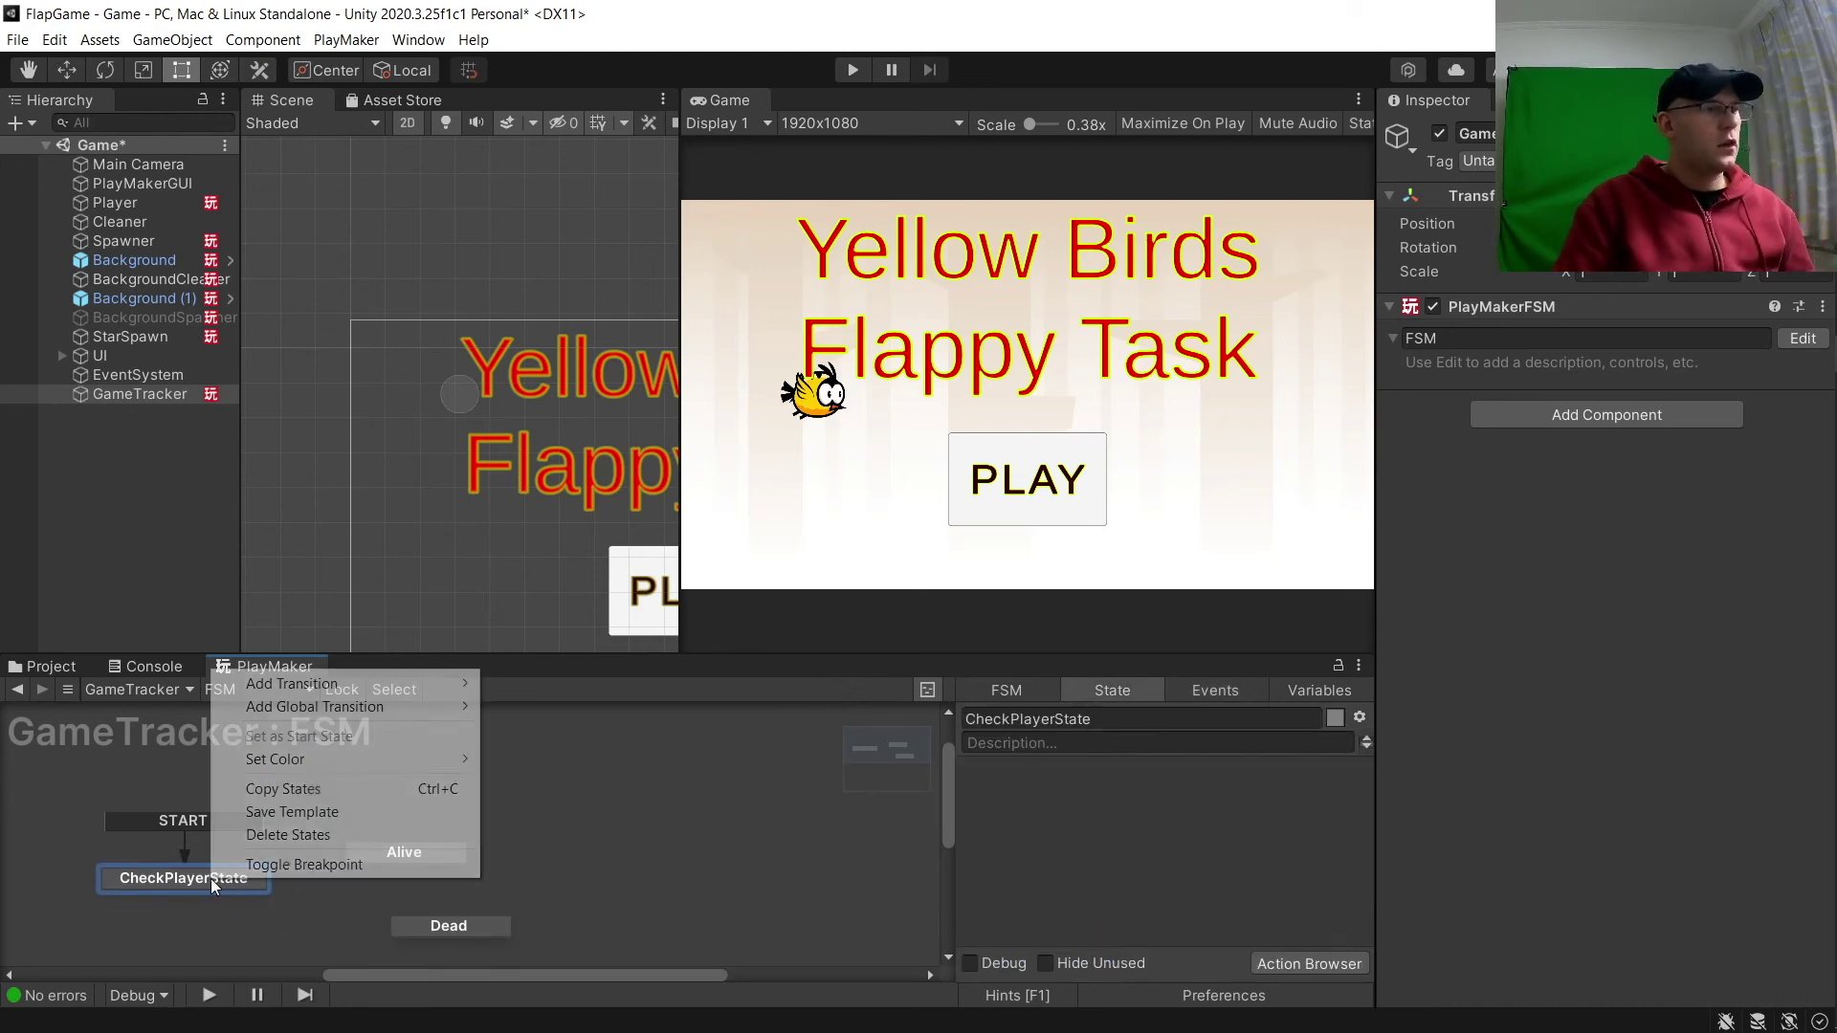
pyautogui.moveTo(358, 683)
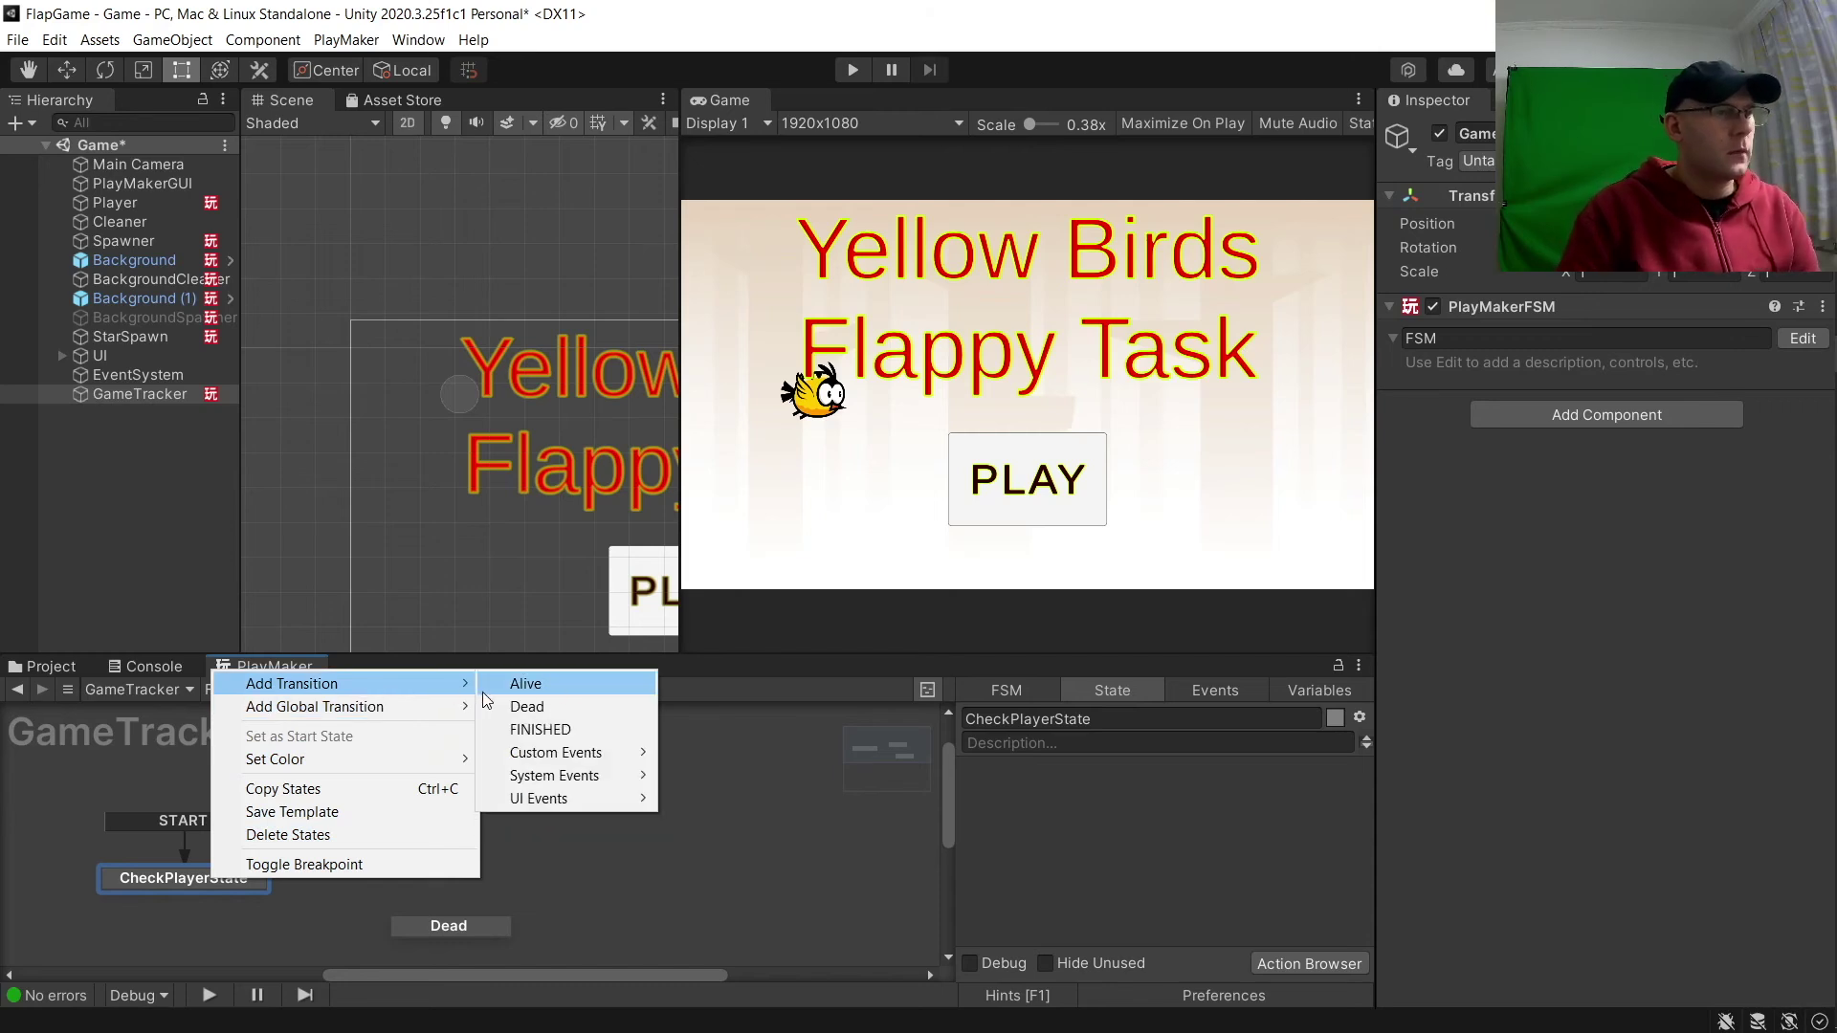
pyautogui.click(488, 685)
pyautogui.rightClick(216, 880)
pyautogui.moveTo(387, 673)
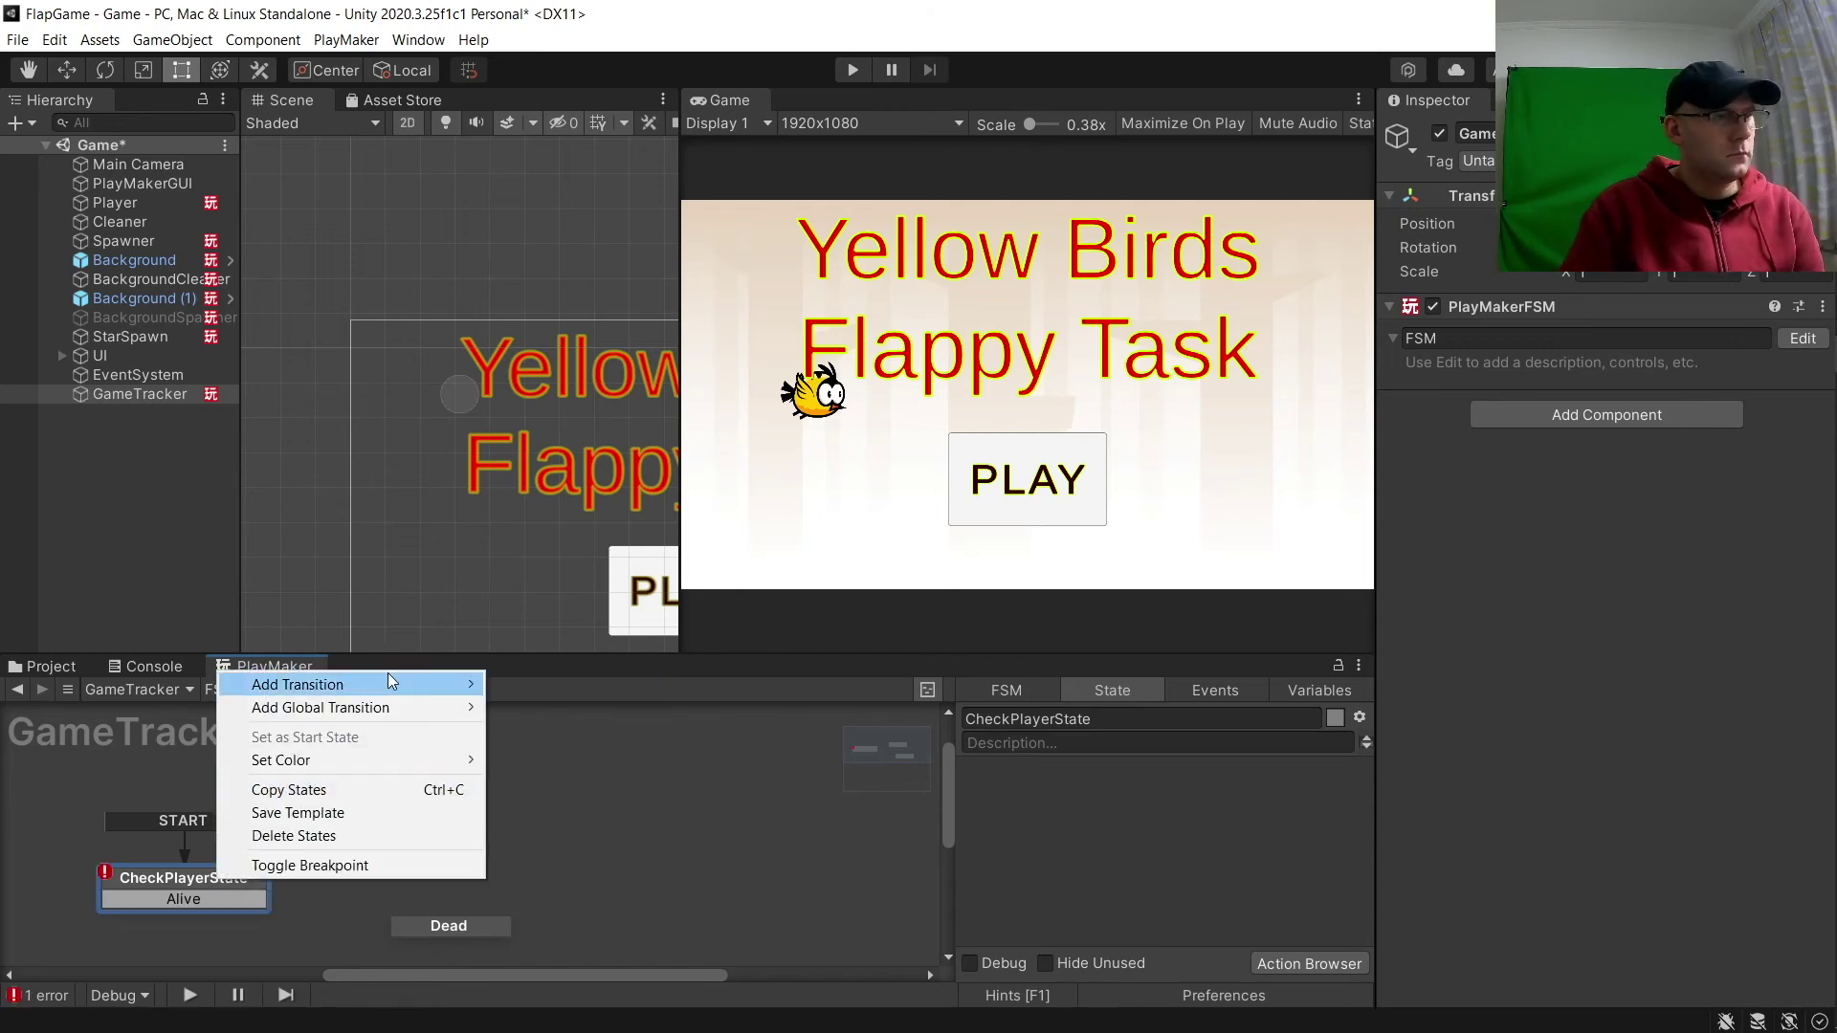
pyautogui.click(507, 707)
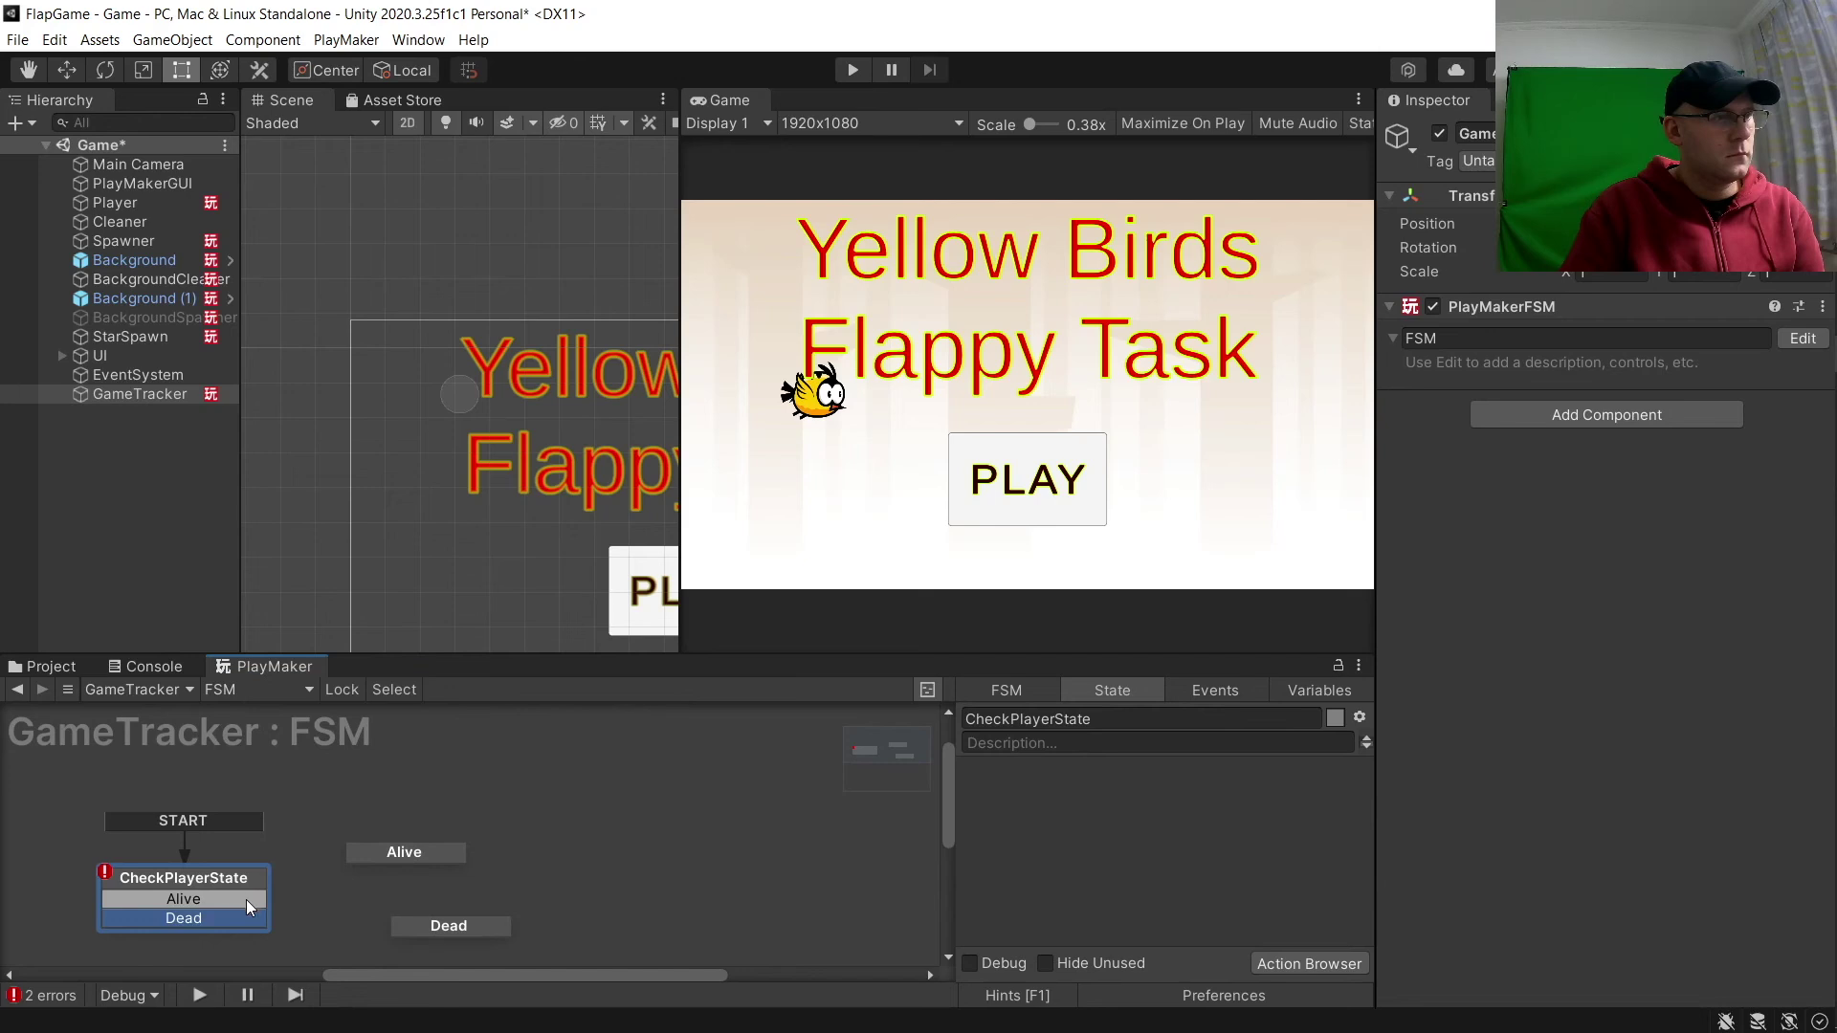
pyautogui.moveTo(244, 899); pyautogui.dragTo(357, 859)
pyautogui.moveTo(237, 916); pyautogui.dragTo(430, 926)
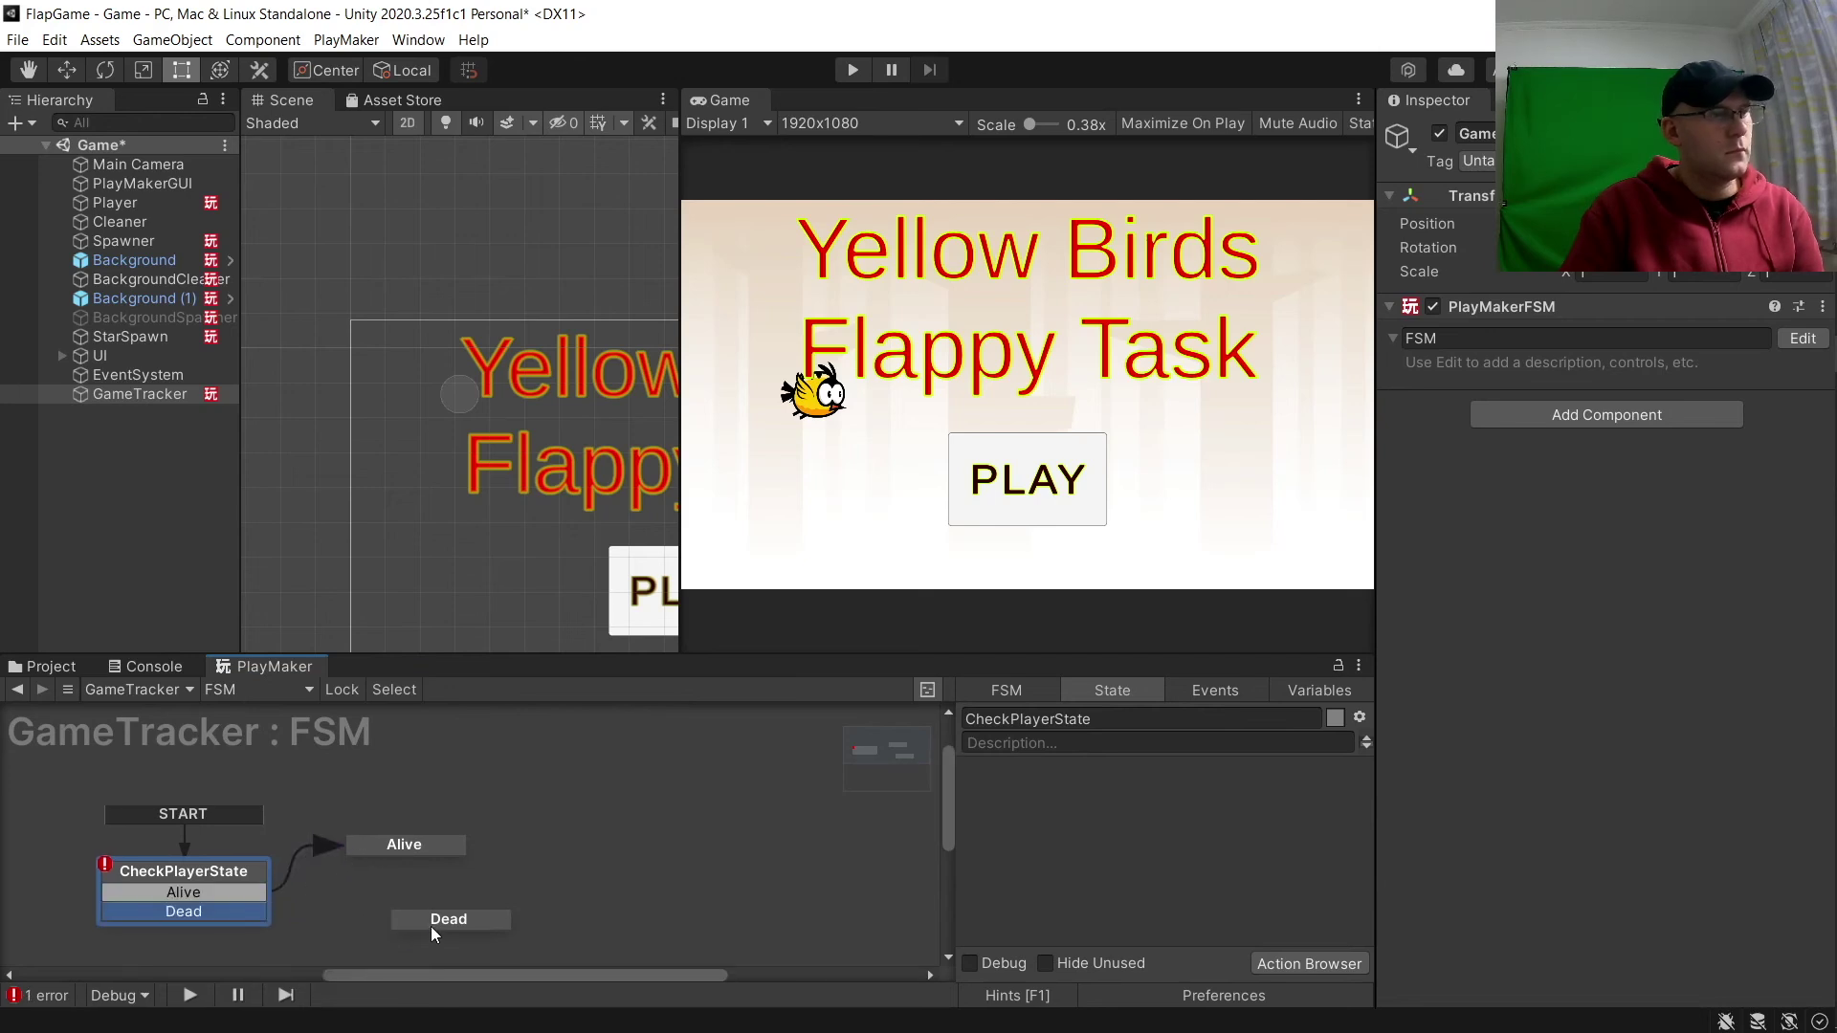
pyautogui.moveTo(229, 911); pyautogui.dragTo(435, 916)
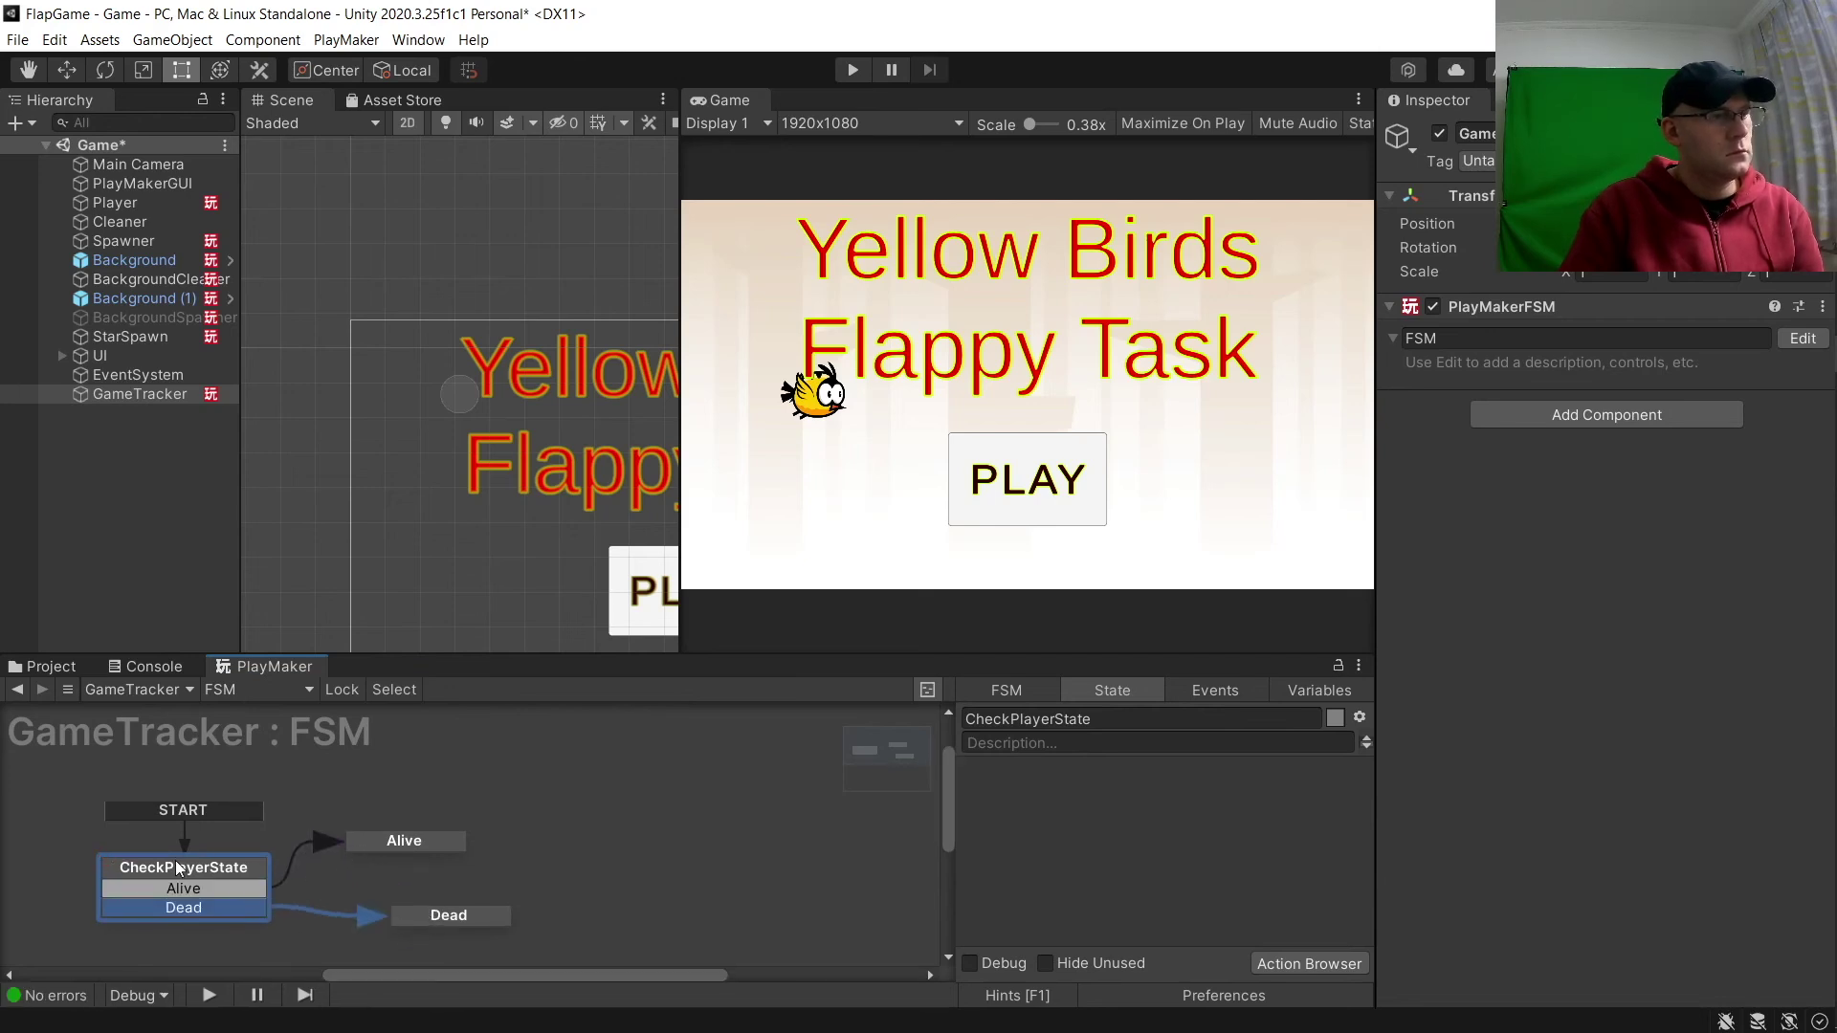
# Add a FINISHED transition to the Alive state and link it back to CheckPlayerState.
pyautogui.click(378, 842)
pyautogui.rightClick(384, 842)
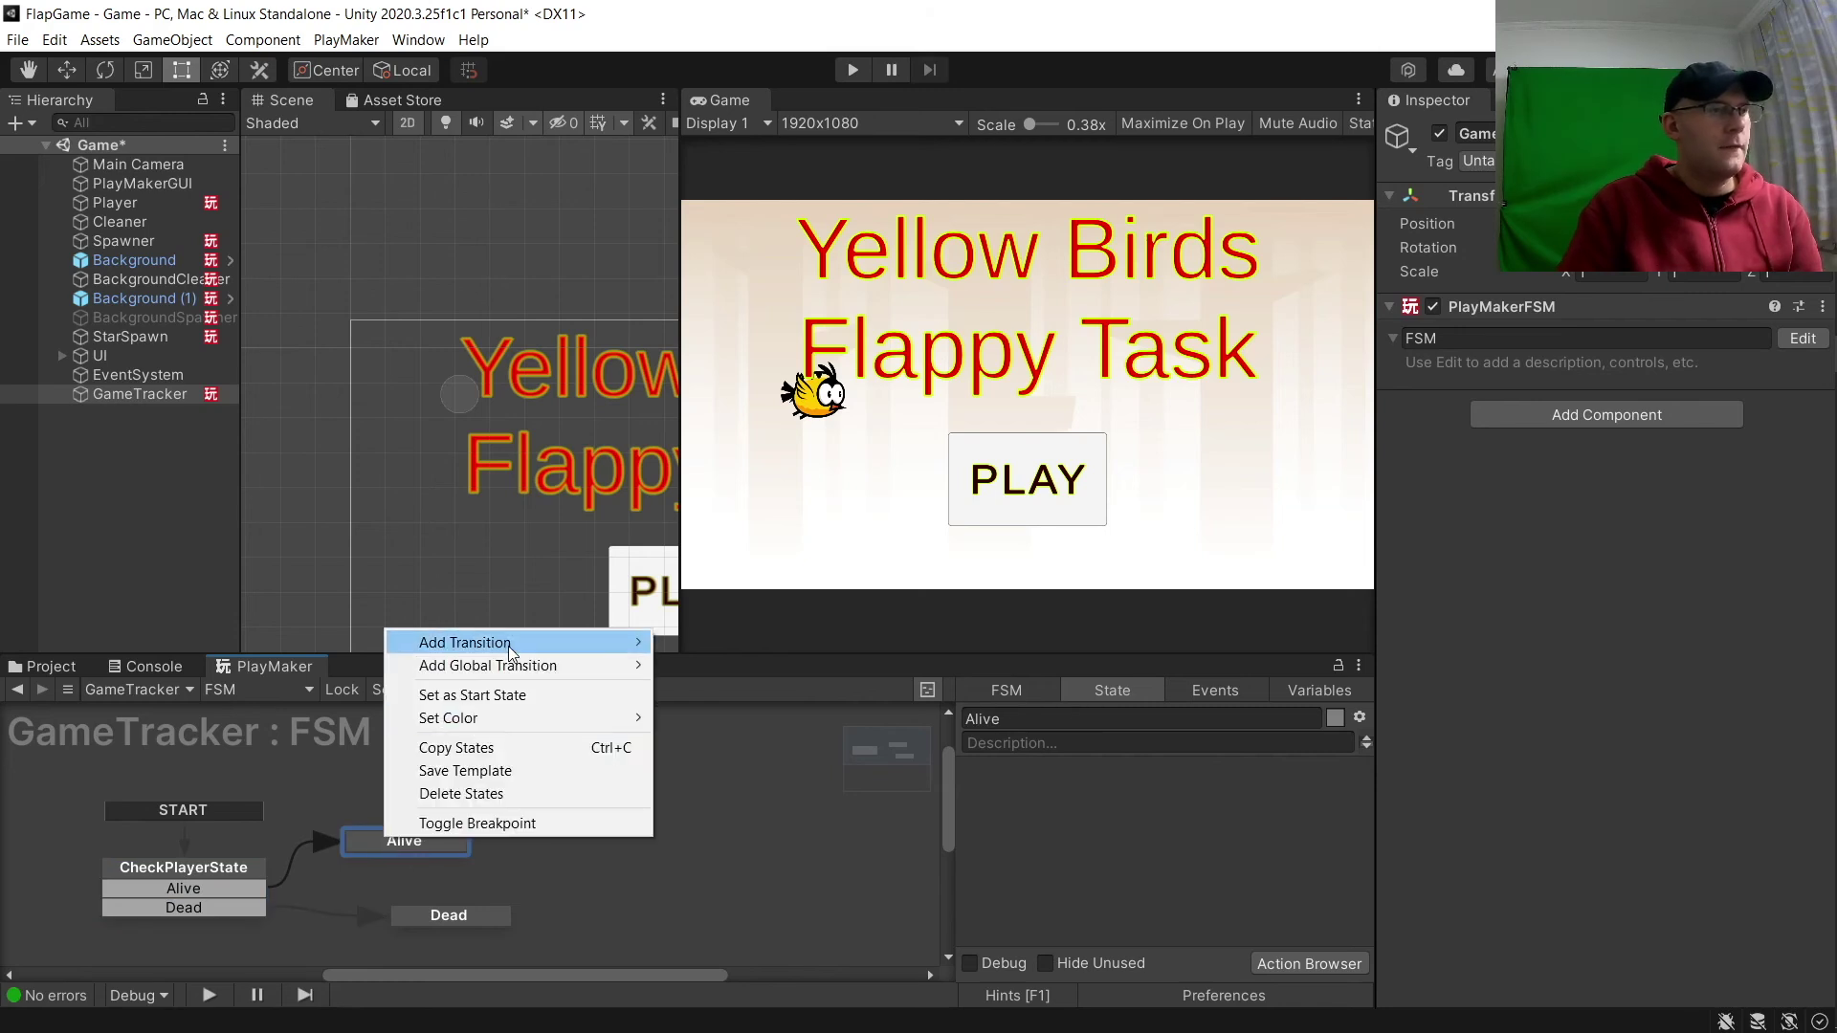
pyautogui.moveTo(587, 650)
pyautogui.click(713, 688)
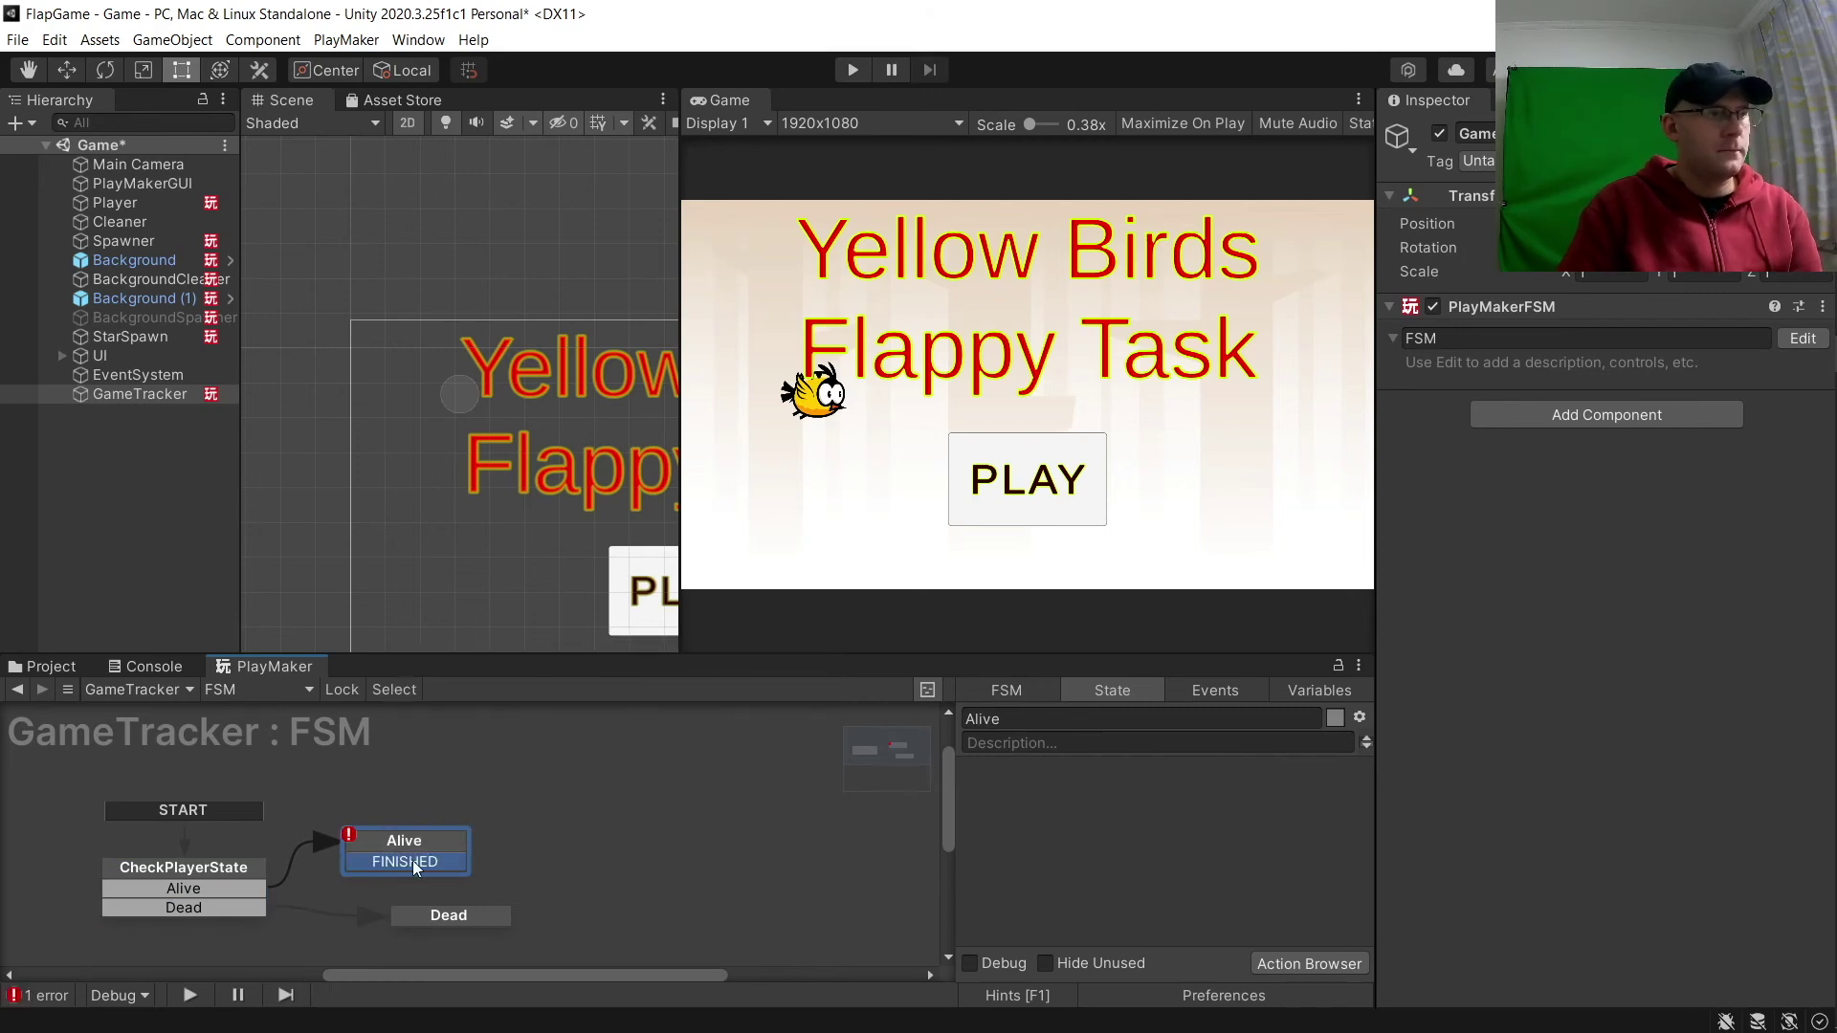
pyautogui.moveTo(279, 875); pyautogui.dragTo(218, 871)
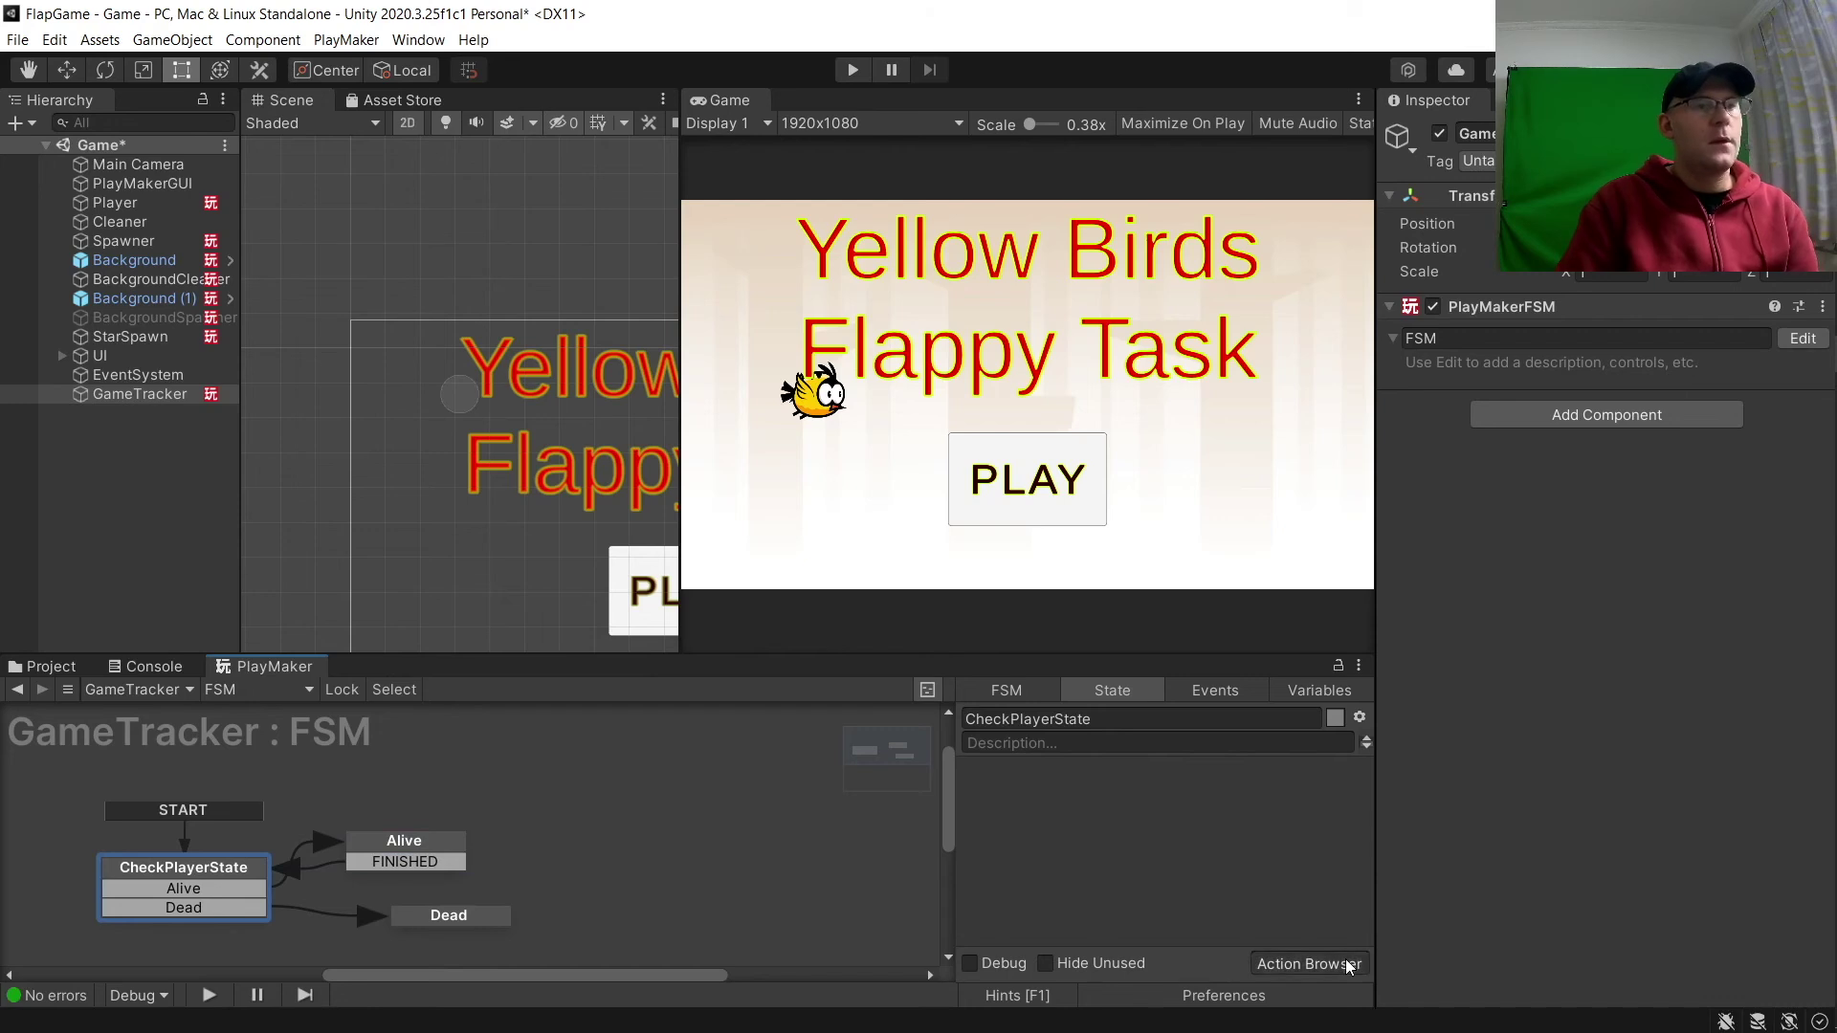
# Add a Float Compare action to the CheckPlayerState state and close the action browser.
pyautogui.click(1345, 958)
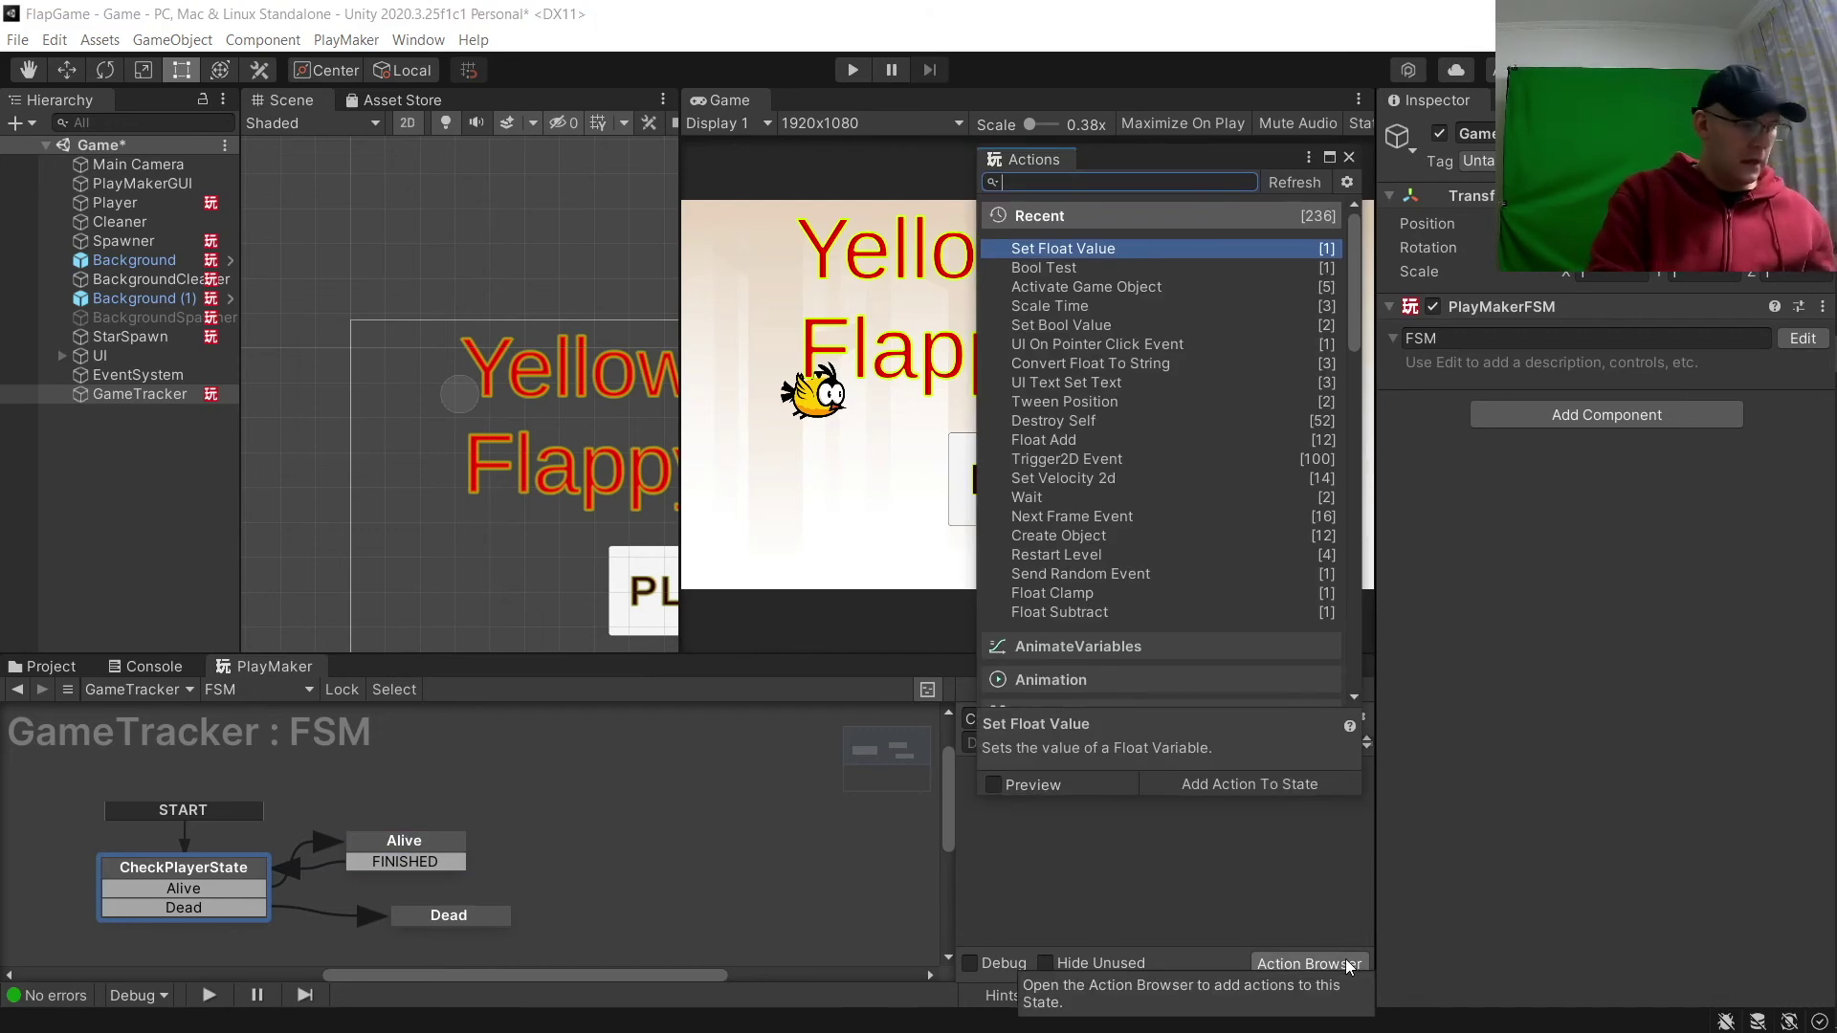
pyautogui.write('float')
pyautogui.write('comp')
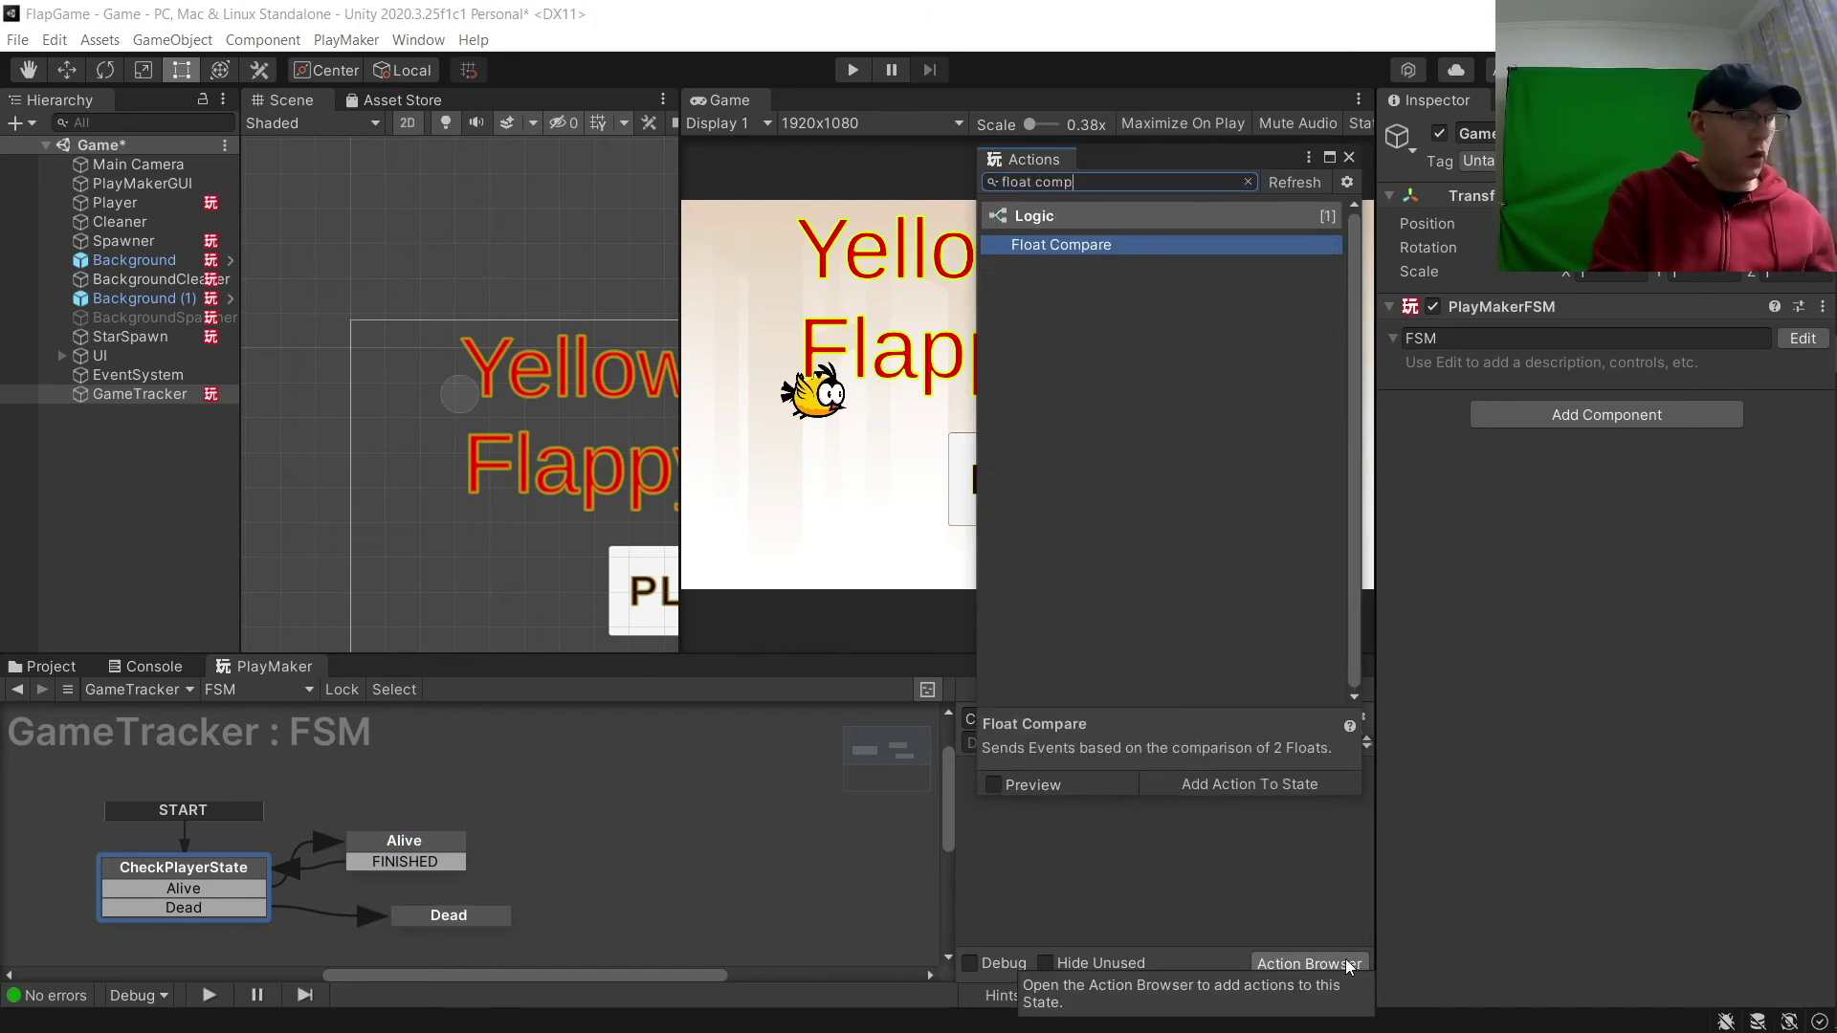
pyautogui.write('are')
pyautogui.press('Return')
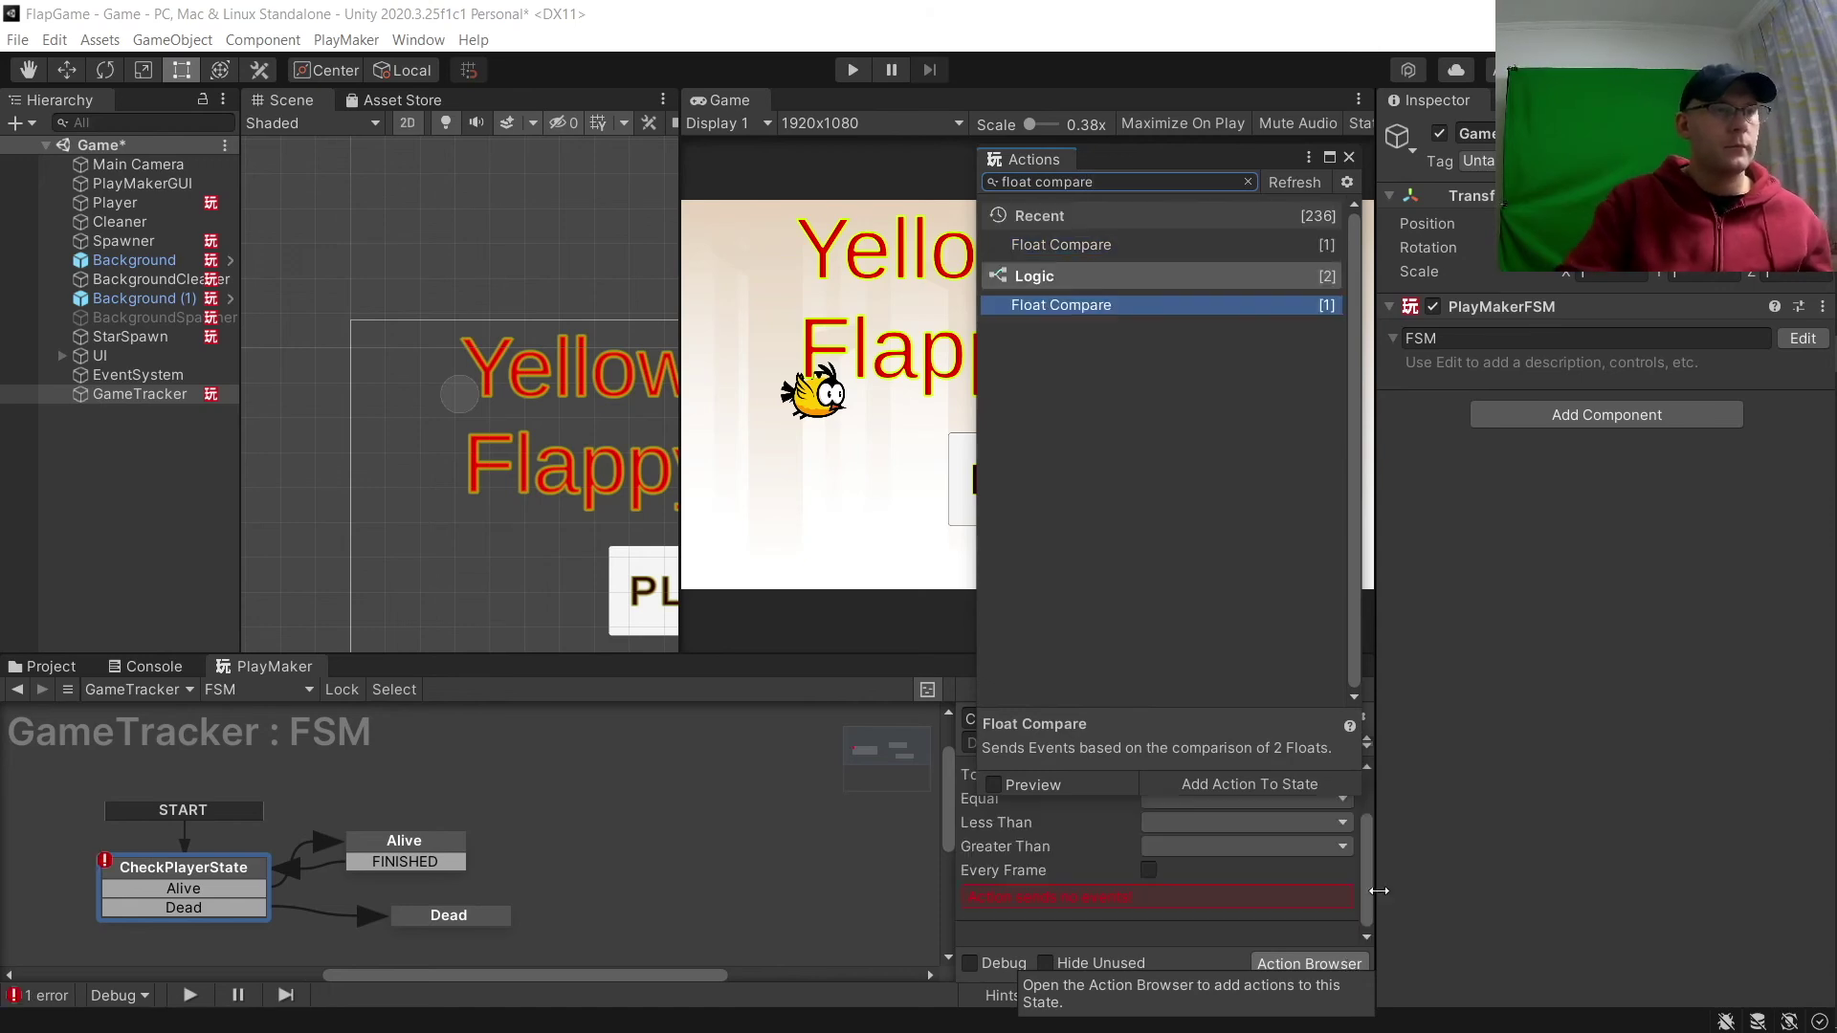
pyautogui.click(1349, 156)
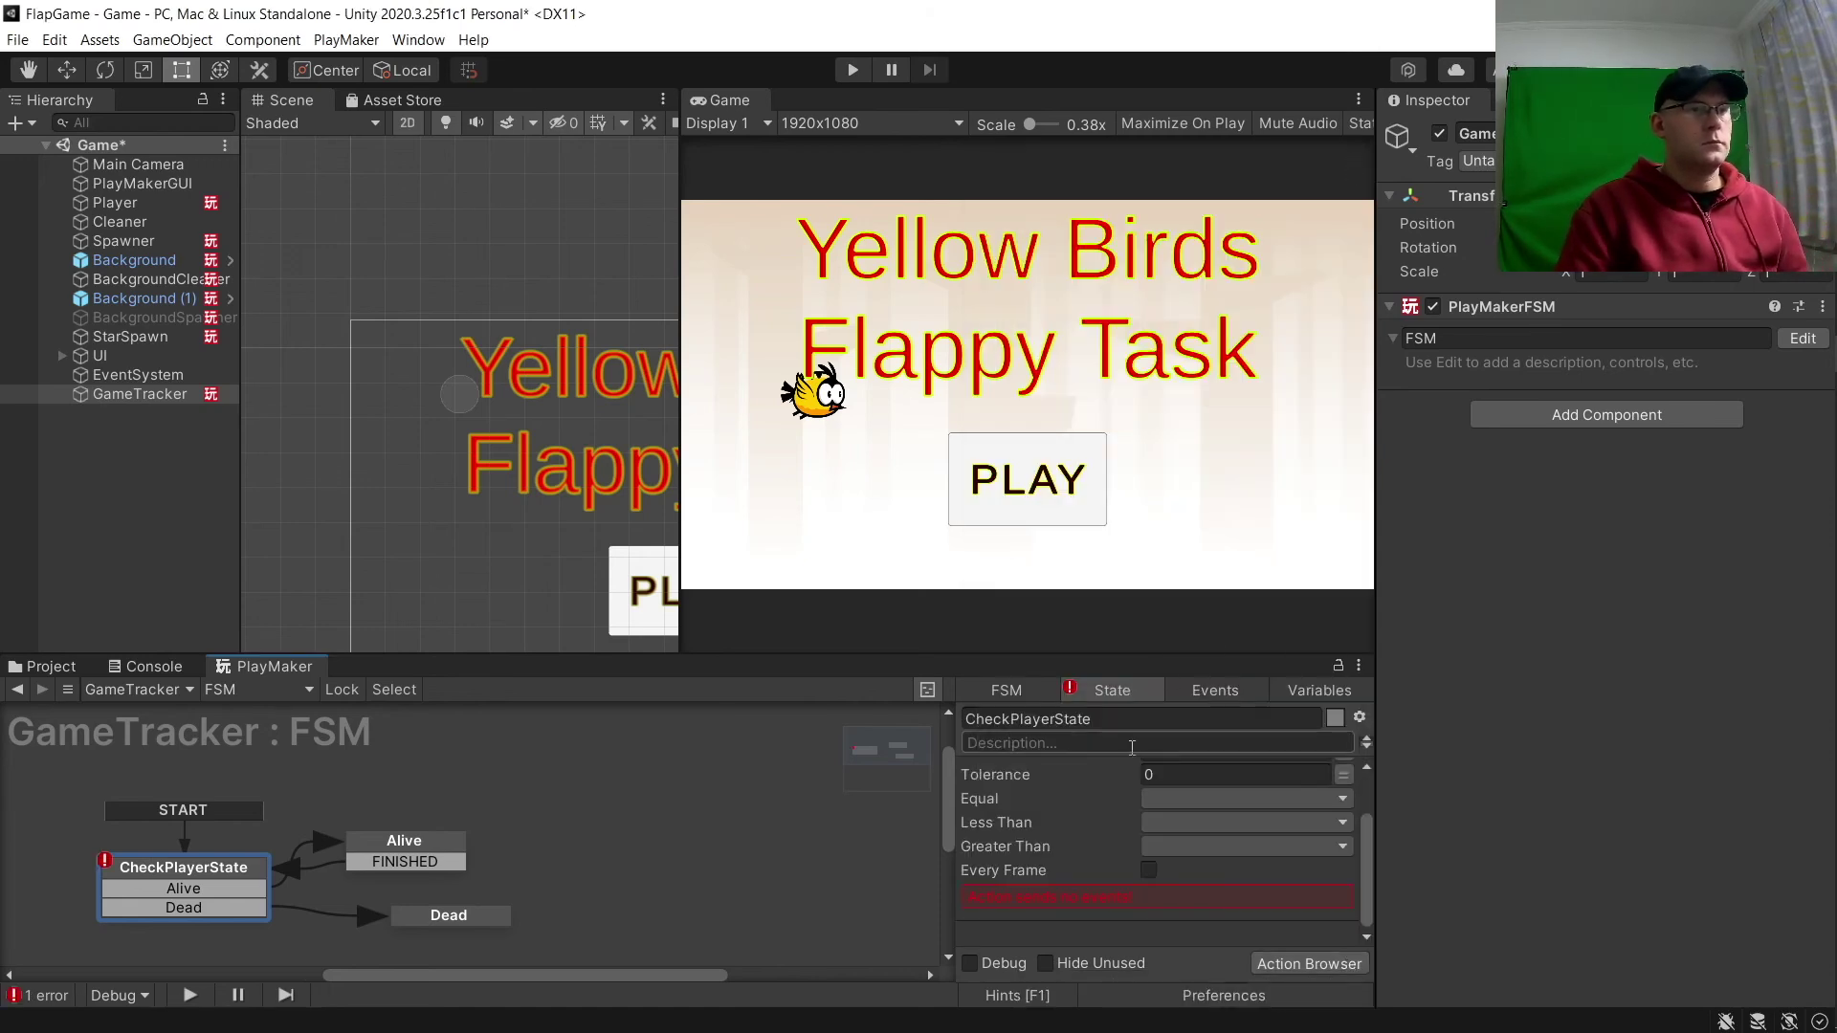
# Set Float Compare's Float 1 to the global variable Dead and Float 2 to 0.
pyautogui.click(1344, 802)
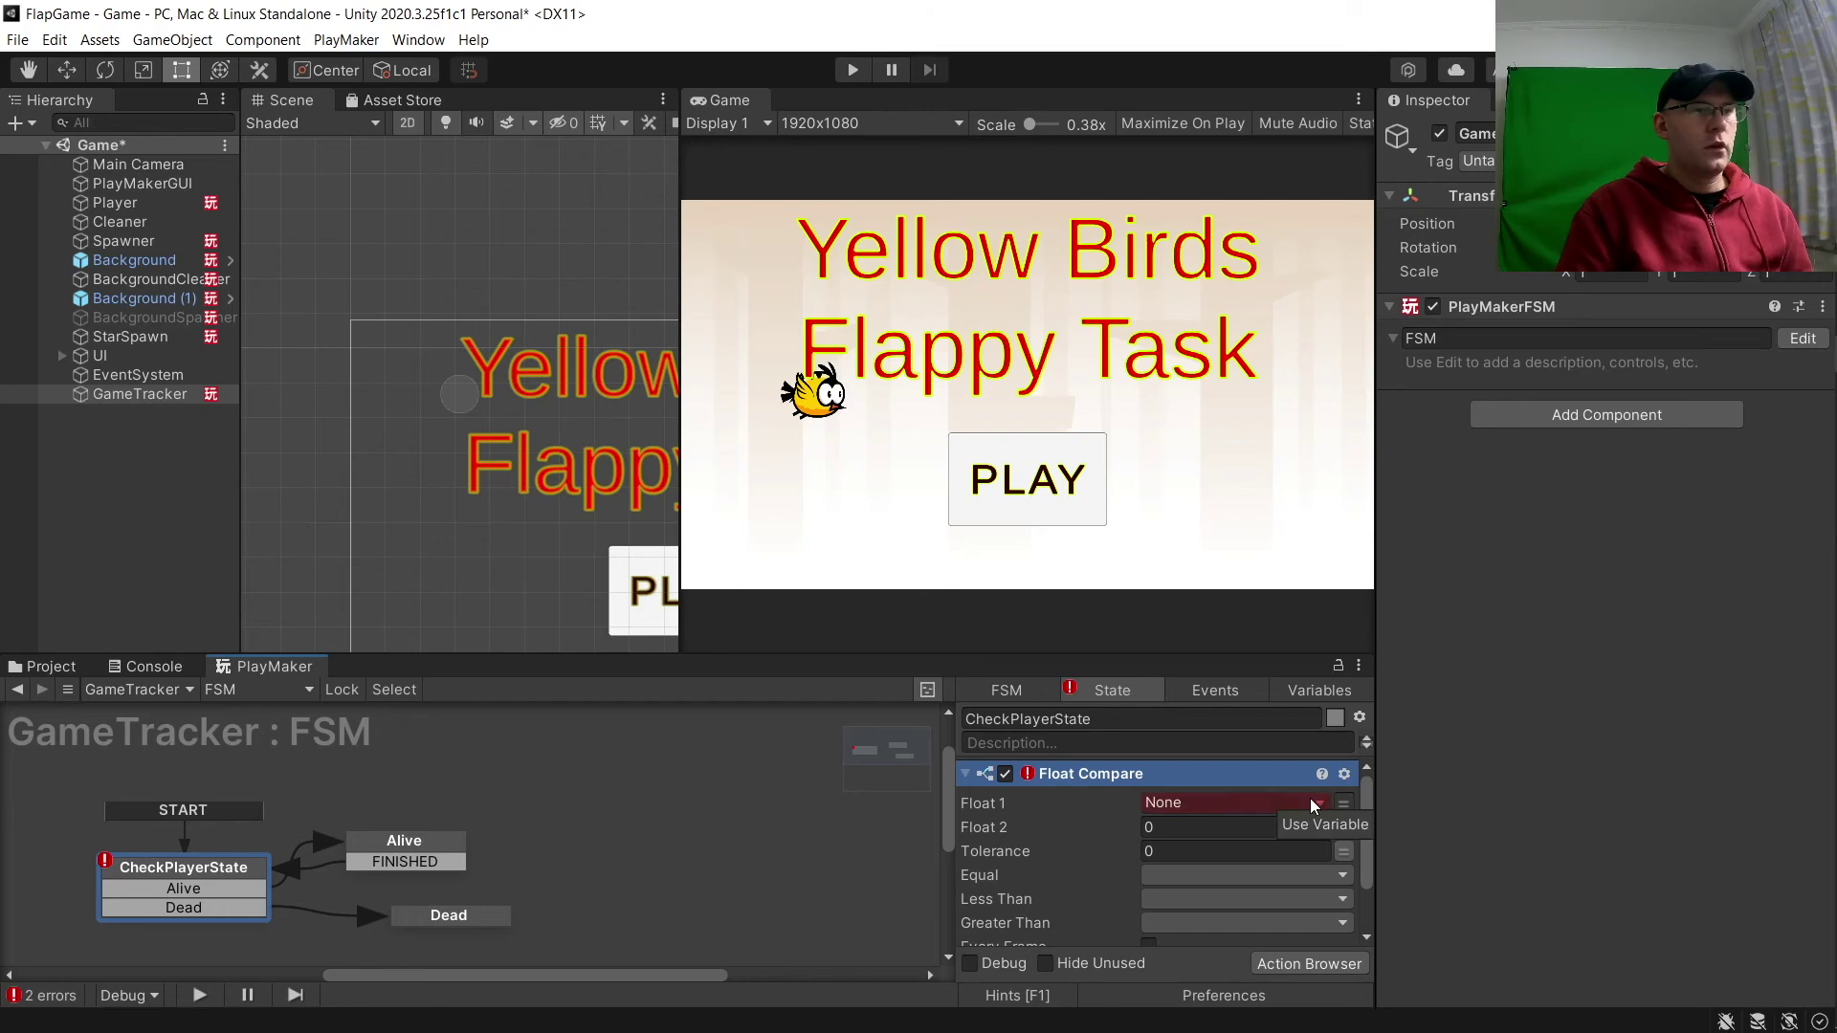
pyautogui.click(1311, 802)
pyautogui.moveTo(1243, 857)
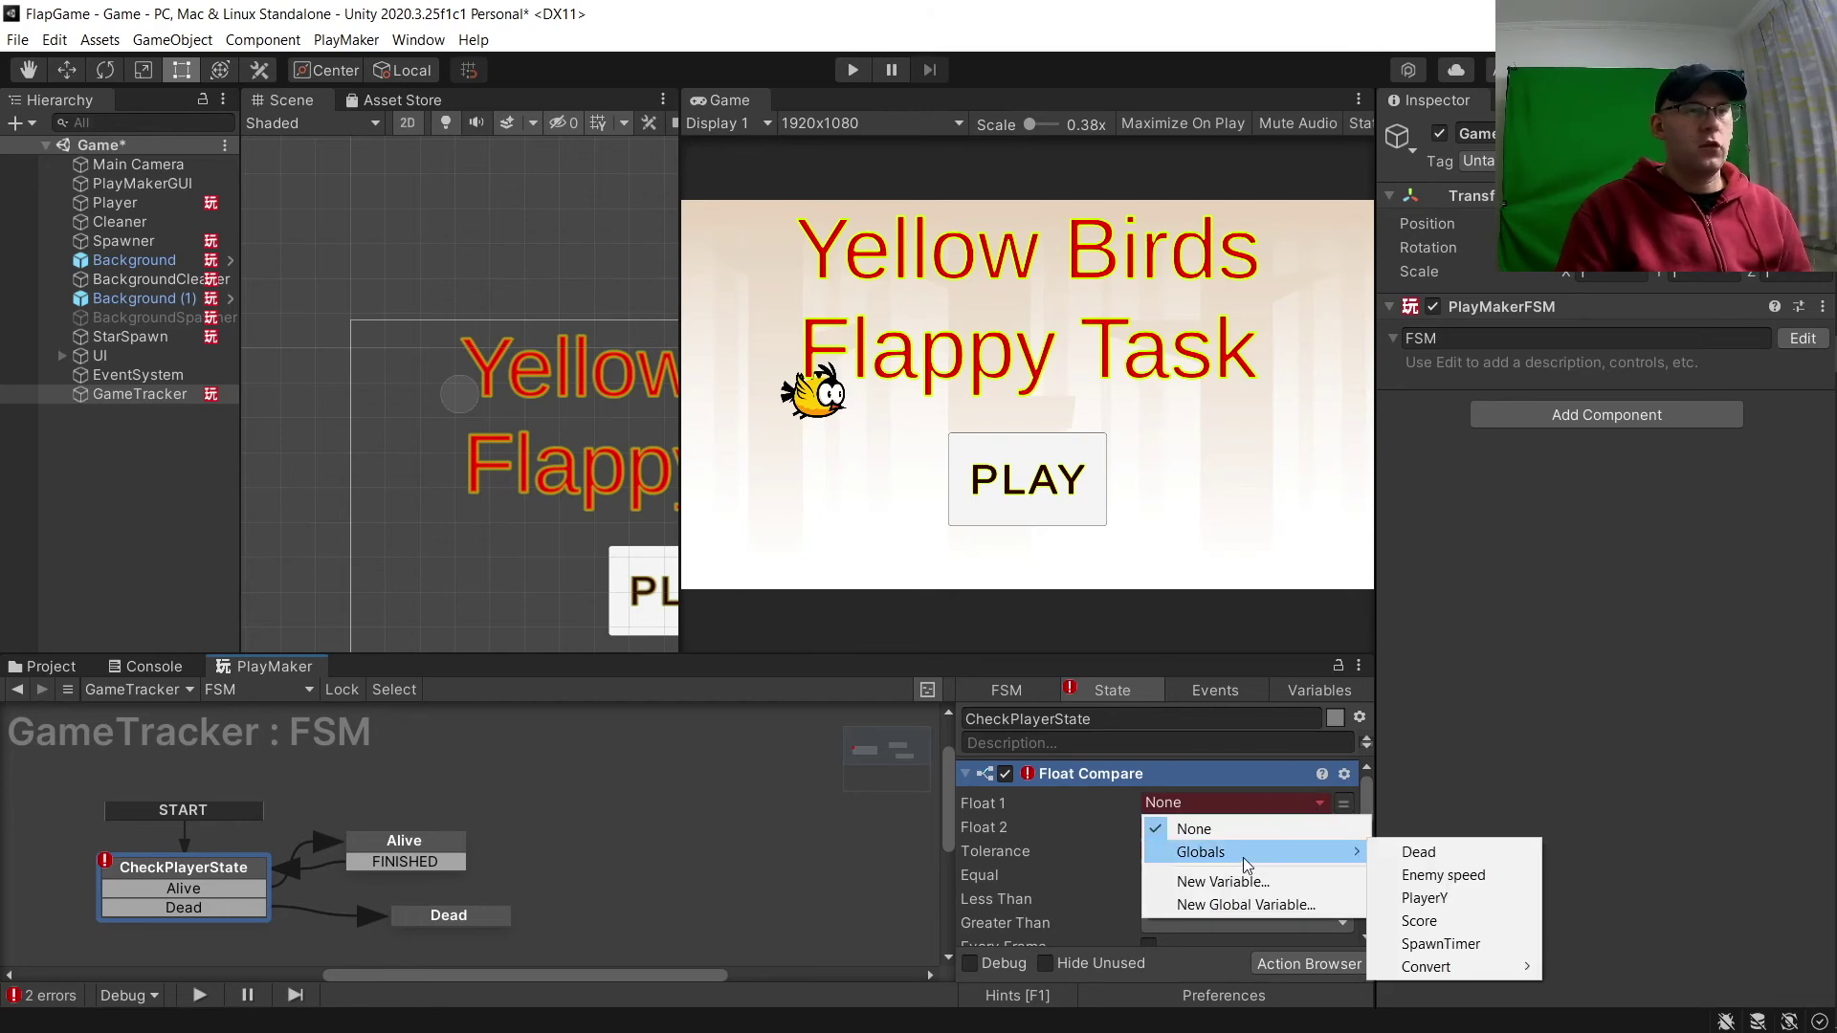
pyautogui.click(1409, 851)
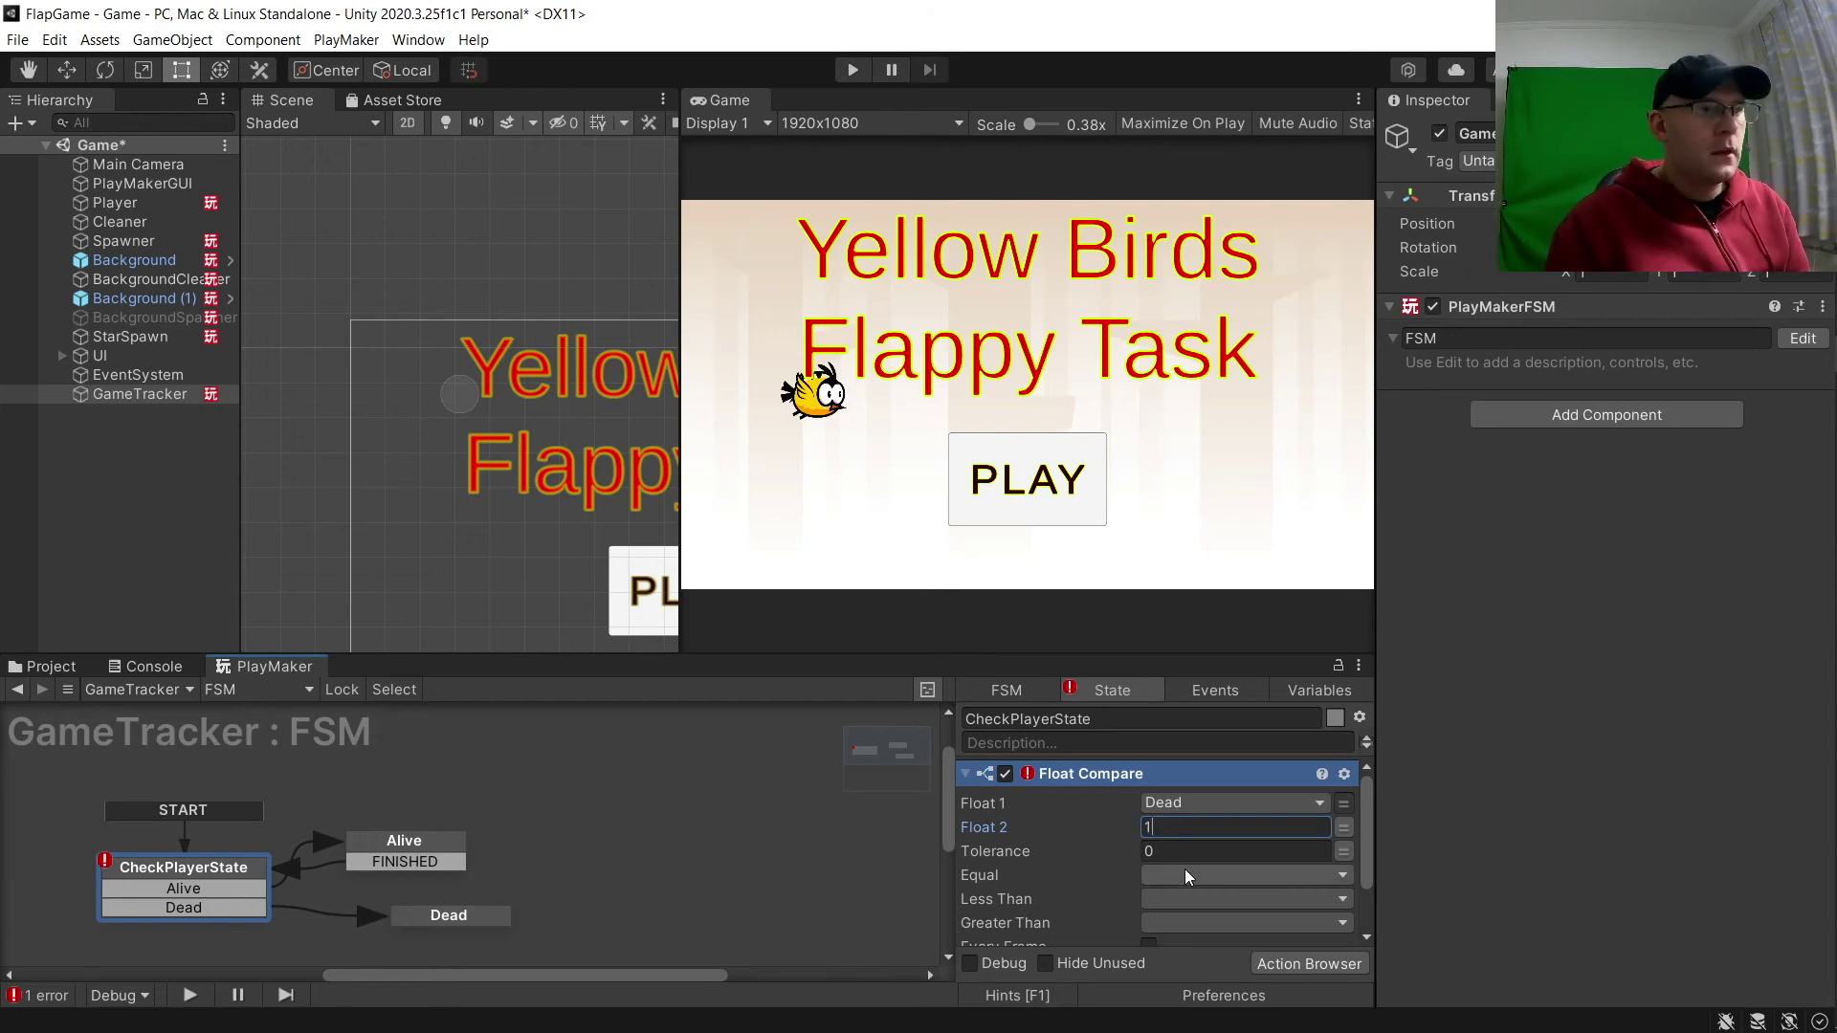
pyautogui.press('BackSpace')
pyautogui.write('0')
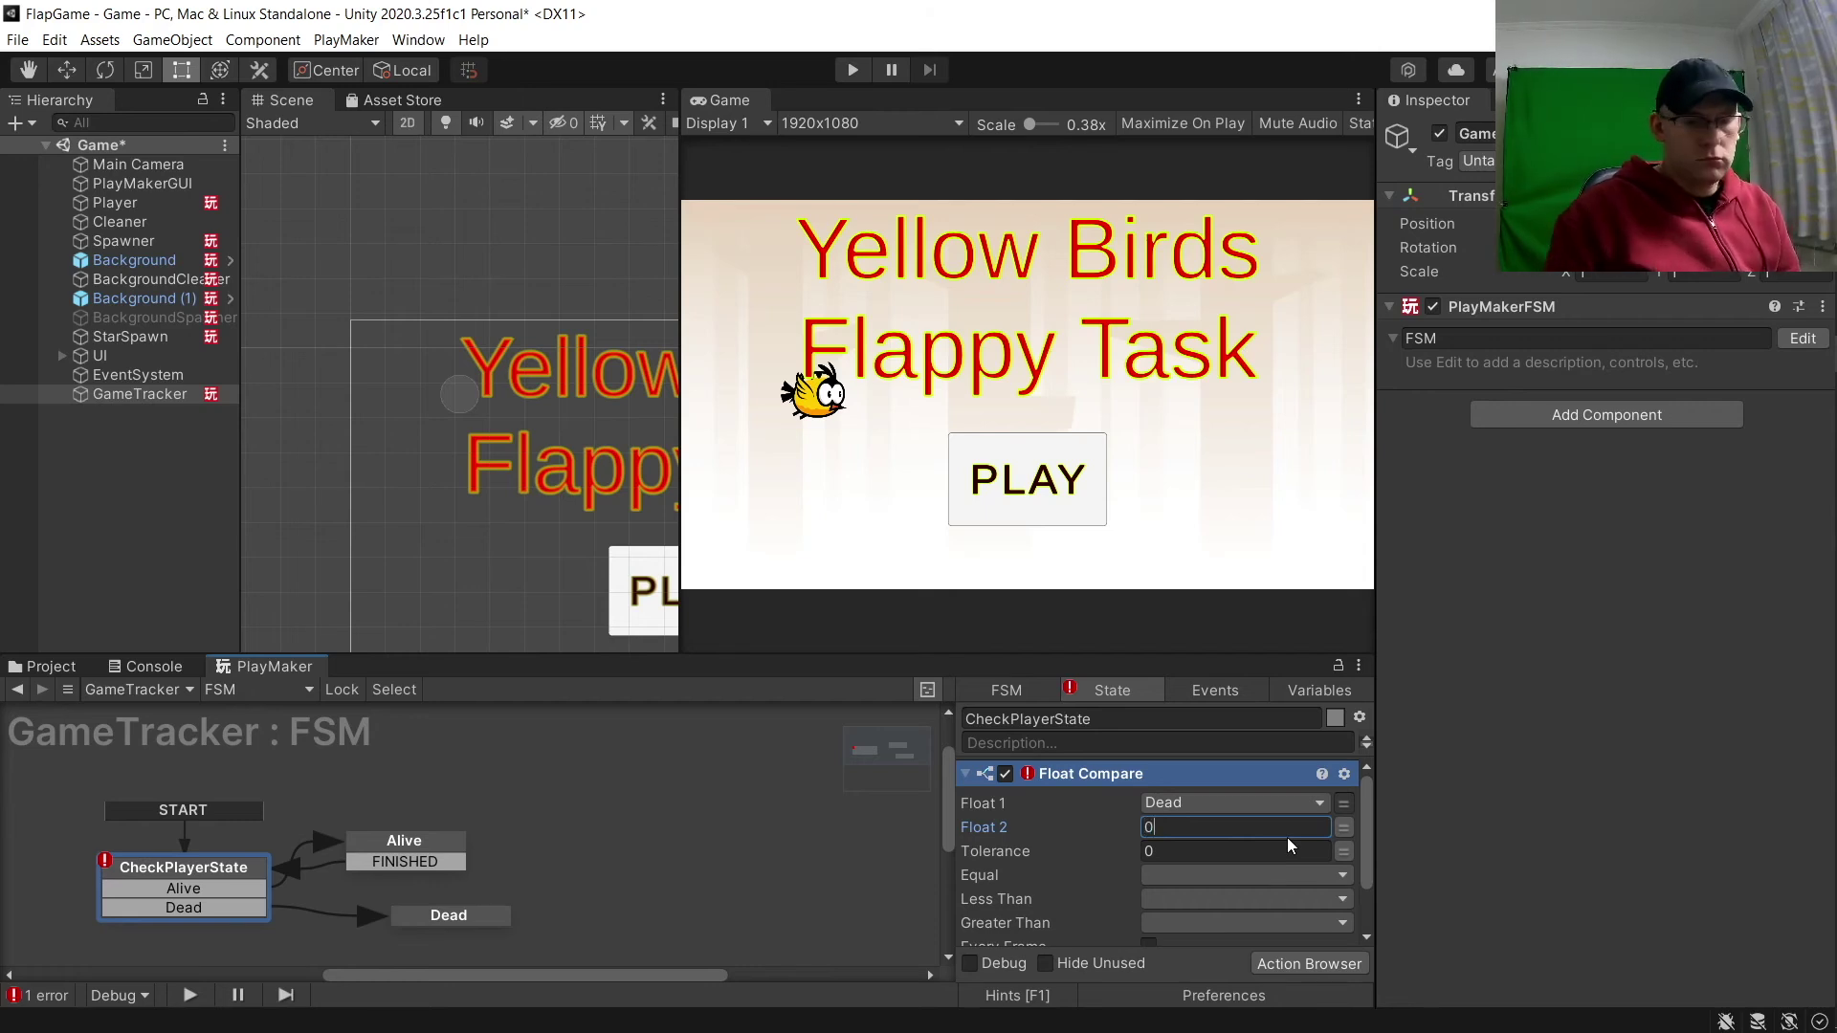
# Make Float Compare send Alive for Equal and Less Than and Dead for Greater Than, and turn on Every Frame.
pyautogui.click(1231, 876)
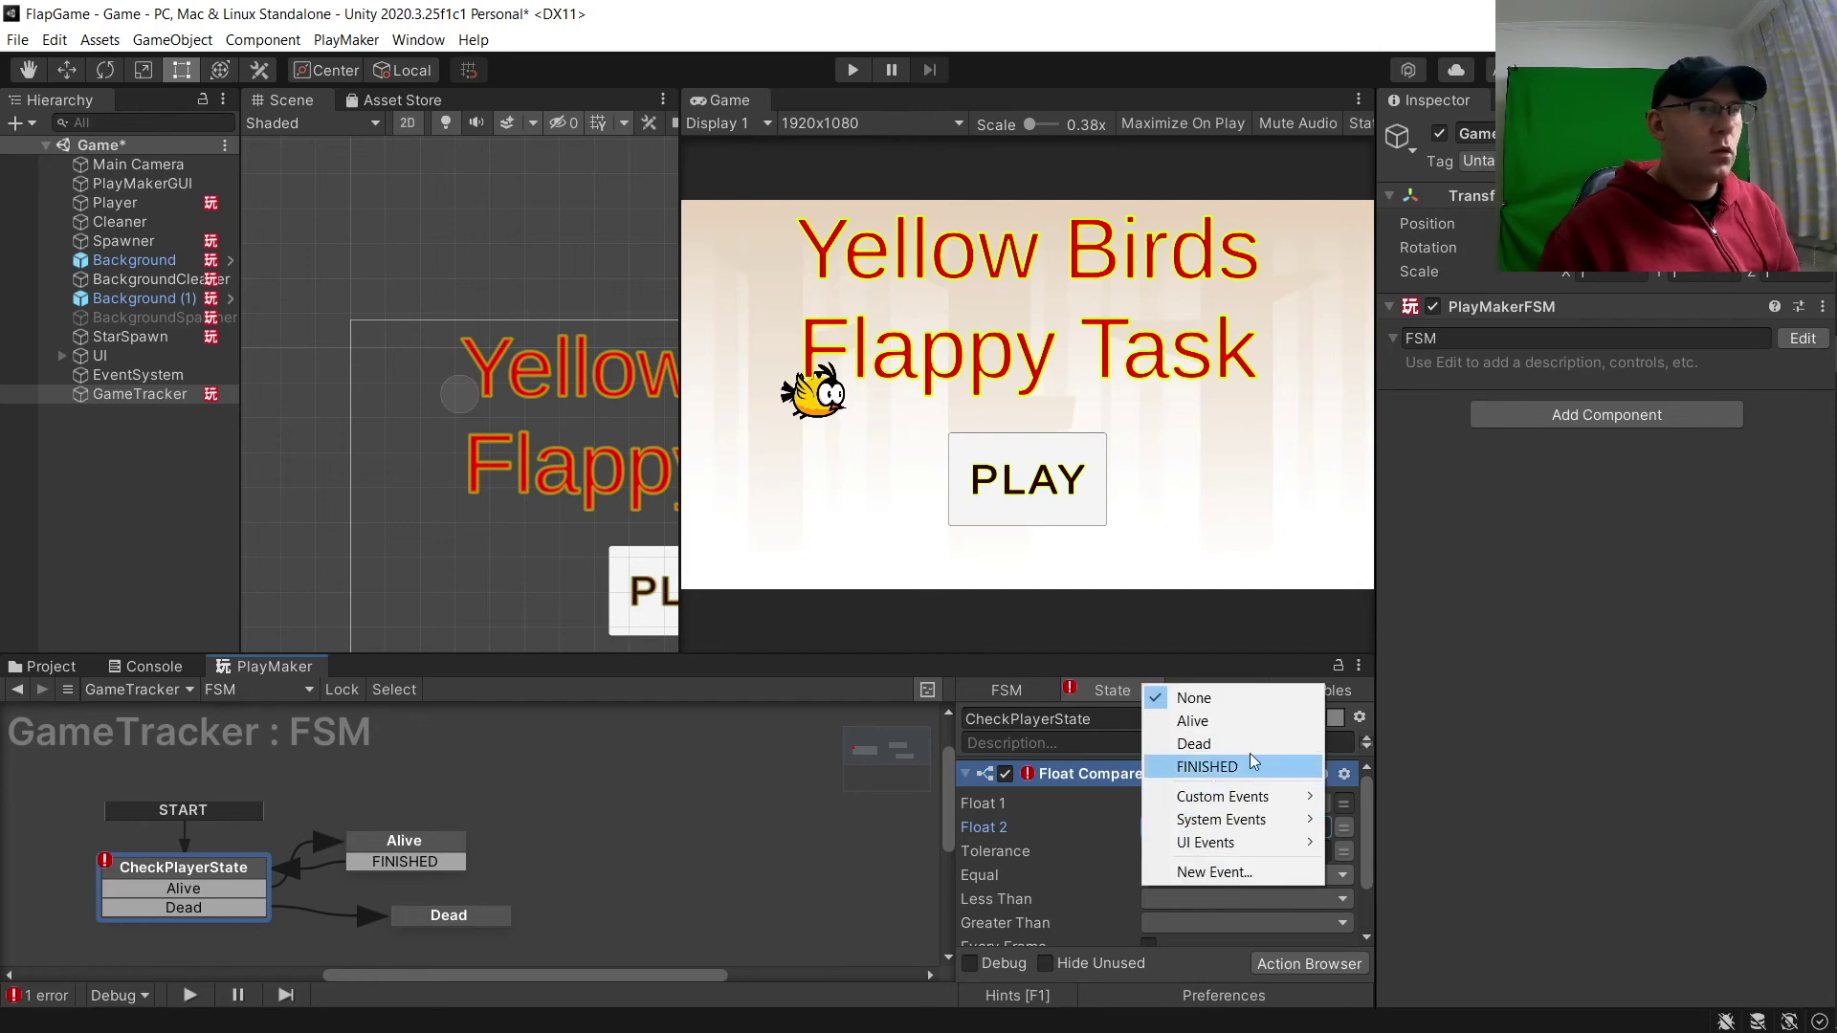
pyautogui.click(1259, 720)
pyautogui.click(1179, 897)
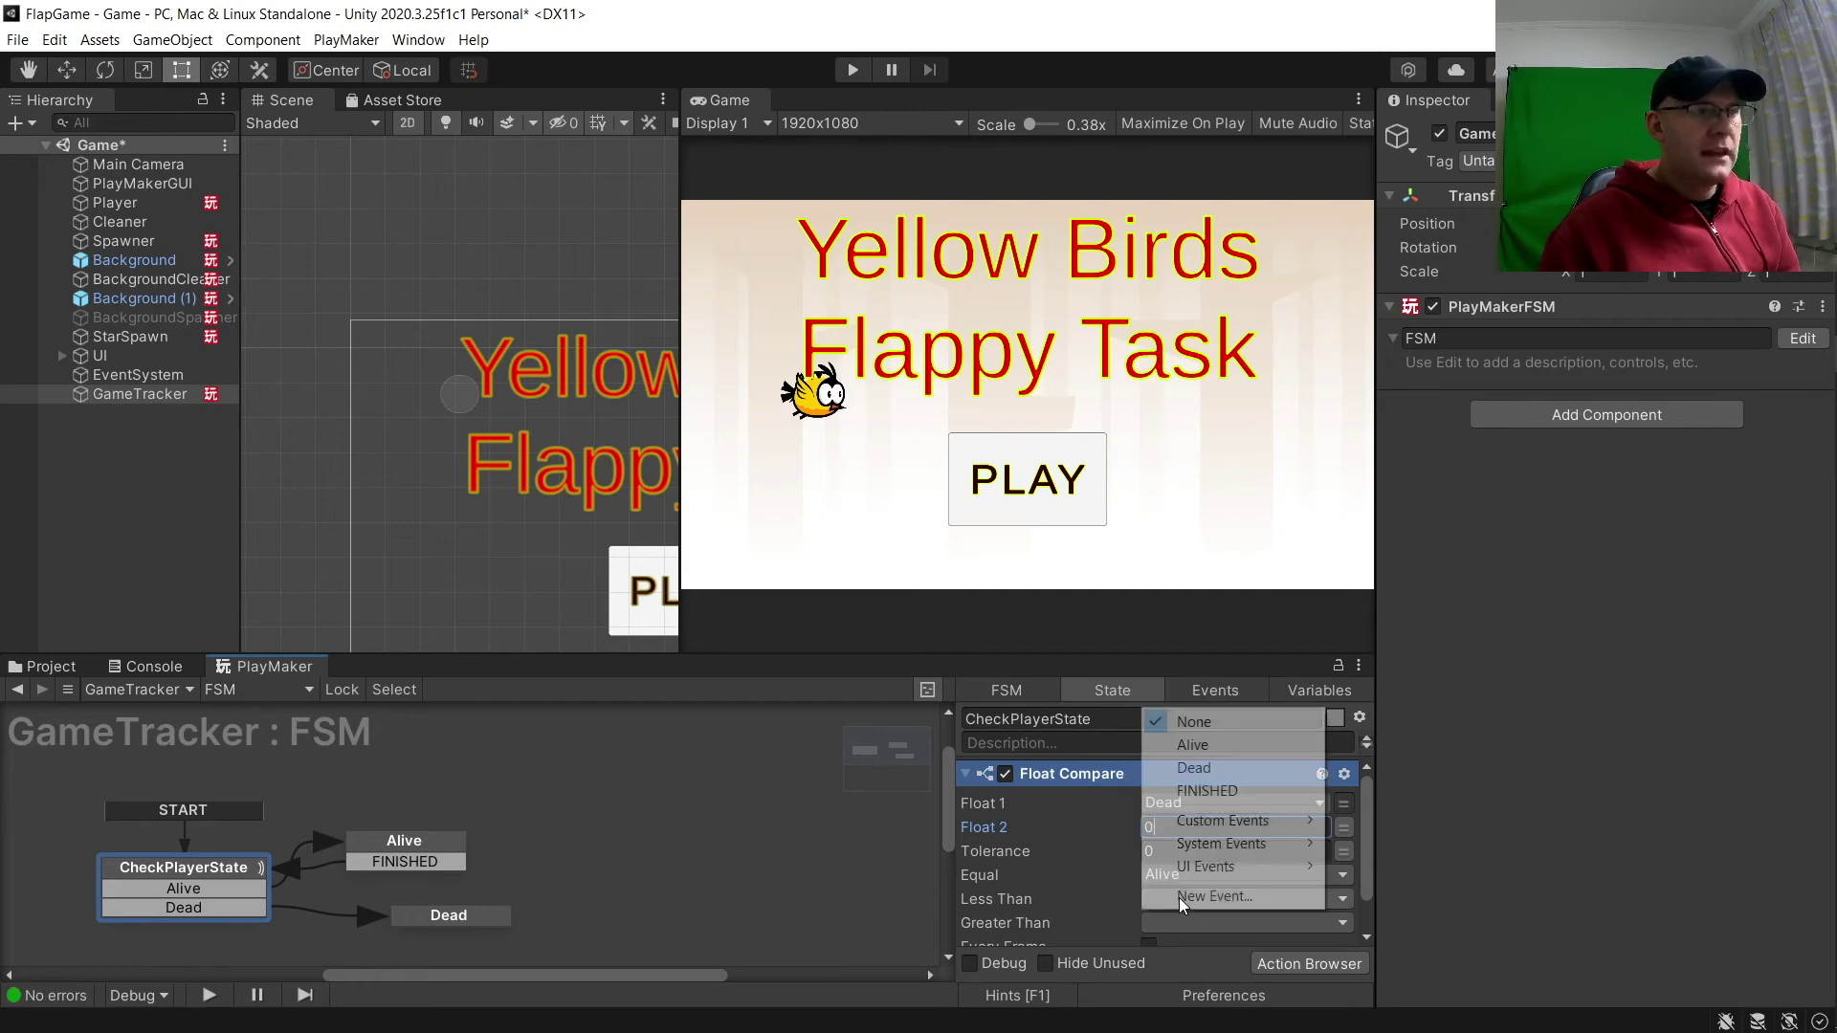
pyautogui.click(1221, 744)
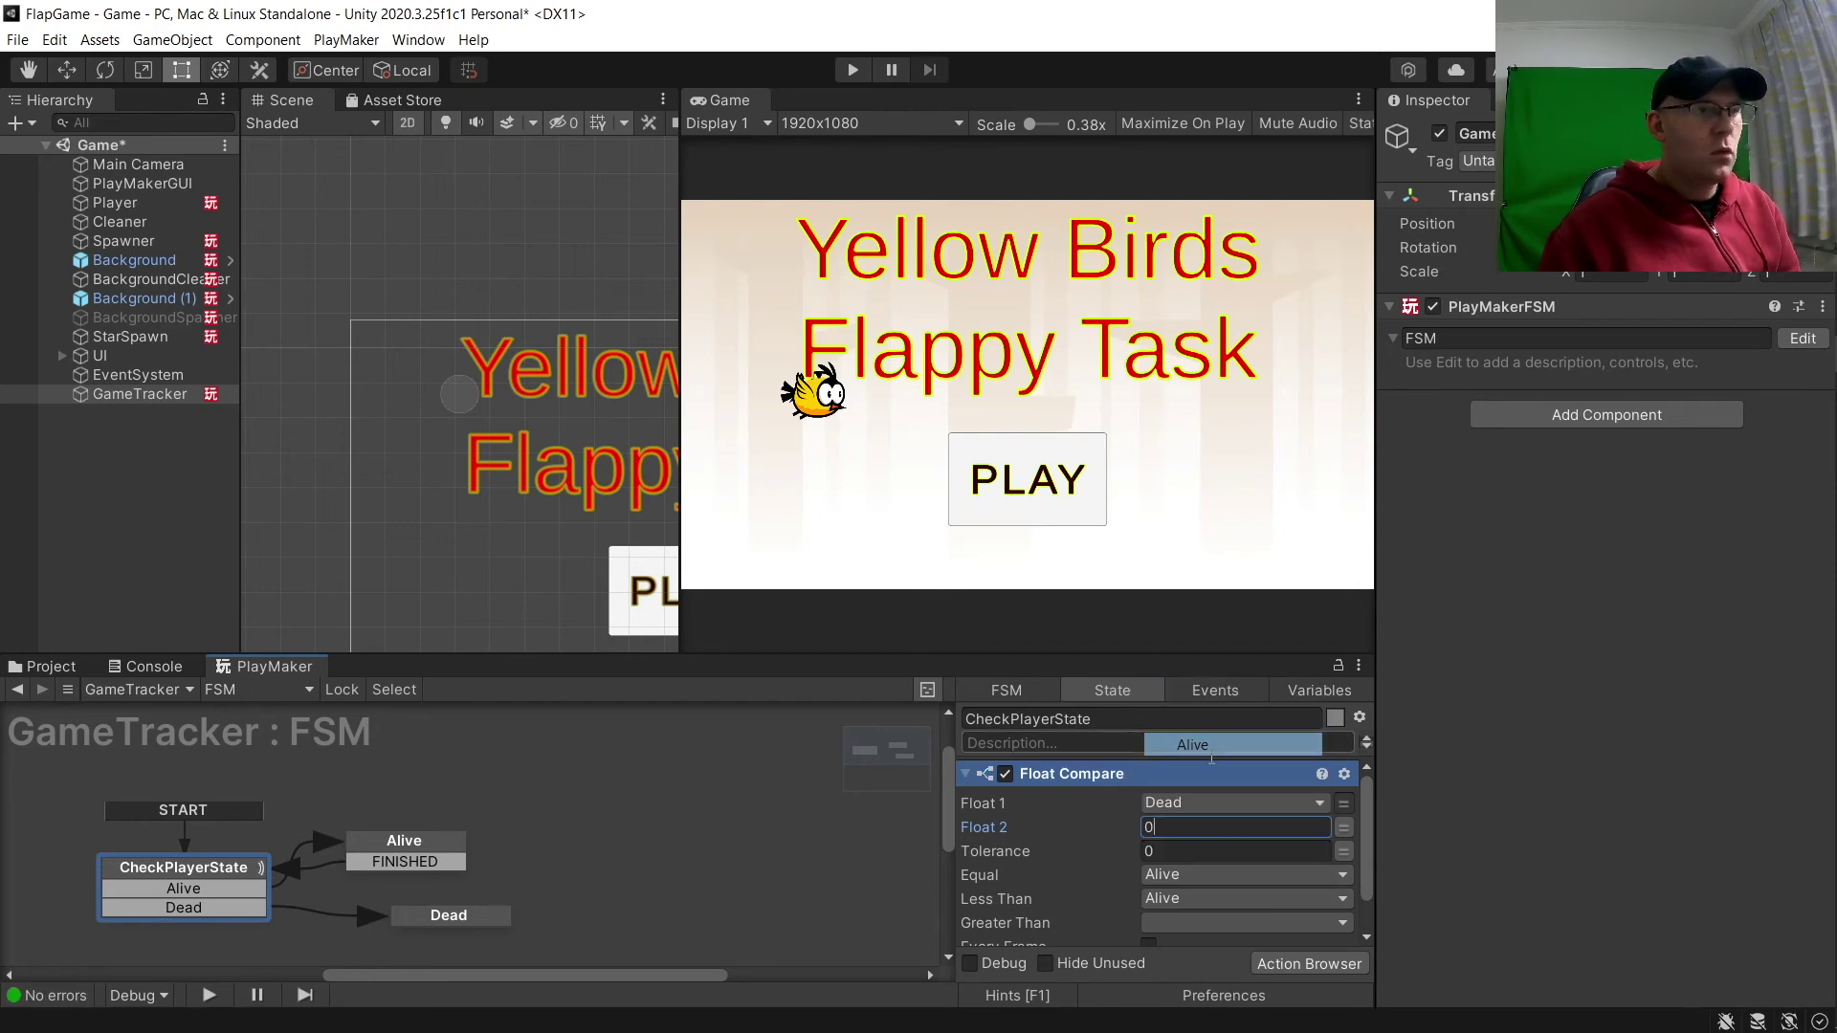
pyautogui.click(1183, 924)
pyautogui.click(1177, 793)
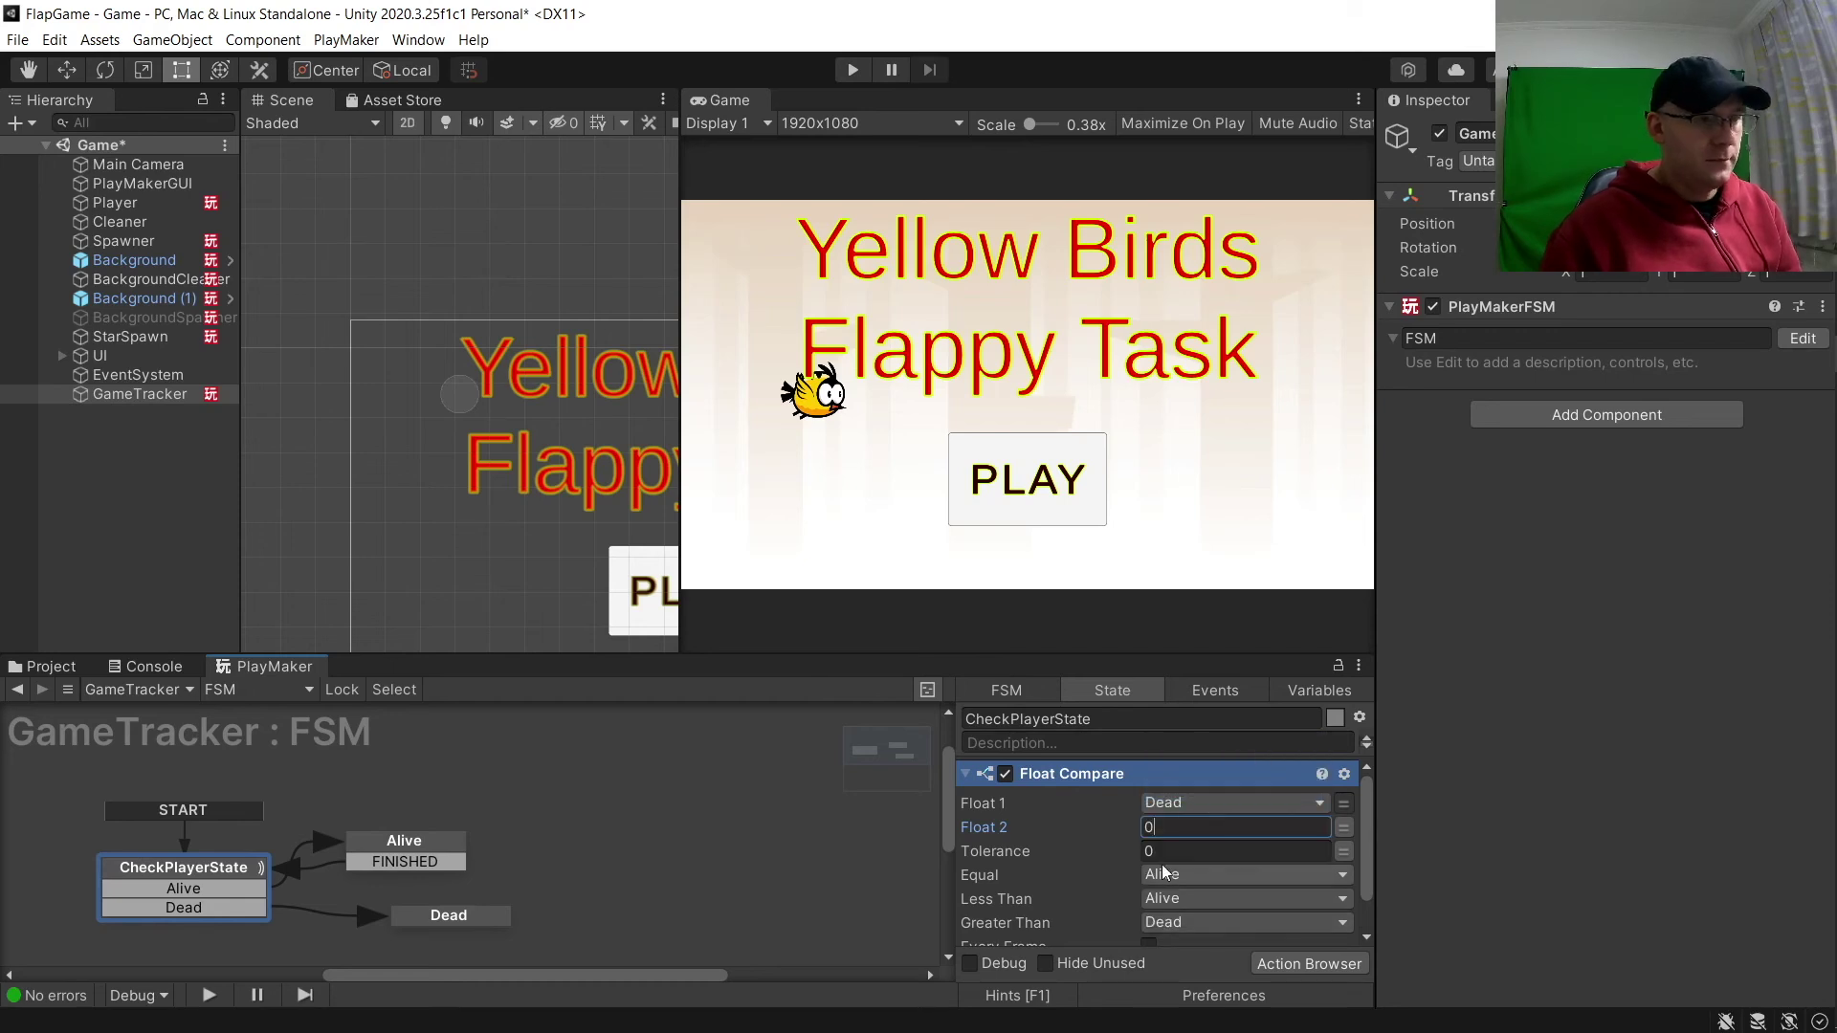
pyautogui.scroll(-1, 1156, 889)
pyautogui.click(1148, 901)
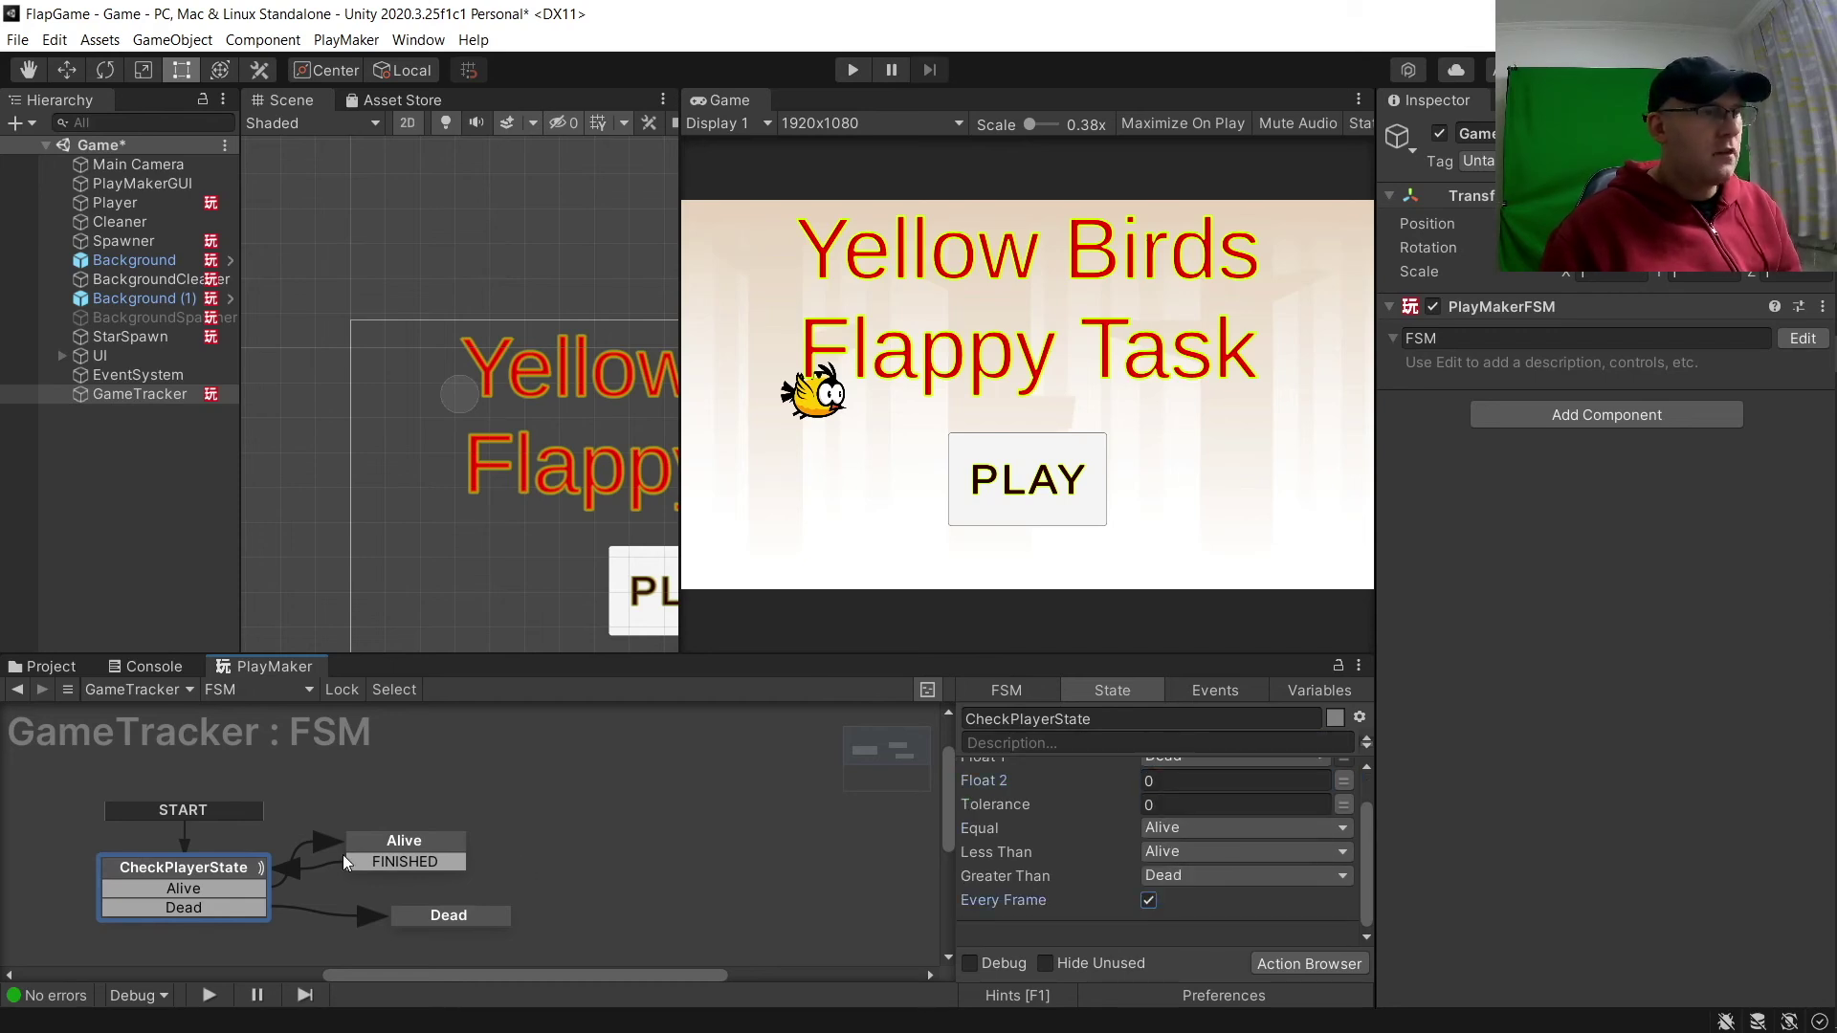
# Add a Next Frame Event action to the Alive state that sends FINISHED.
pyautogui.click(432, 846)
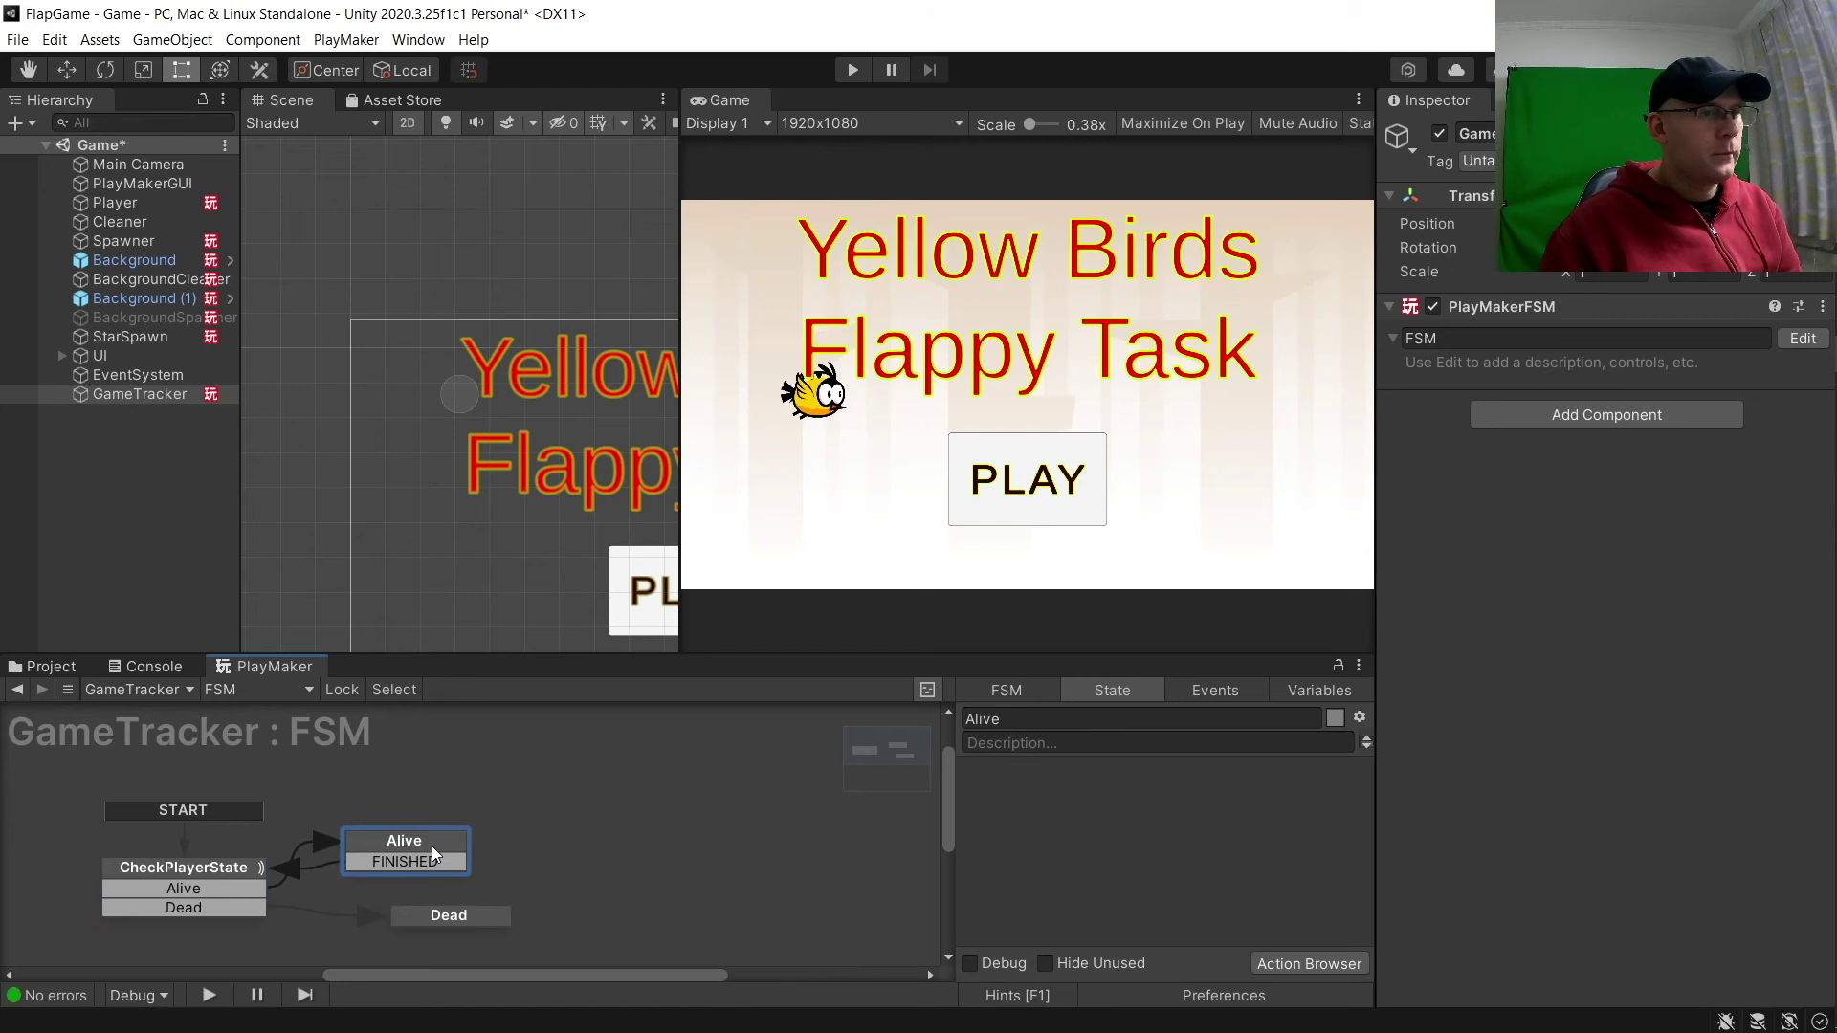
pyautogui.click(1299, 953)
pyautogui.write('next')
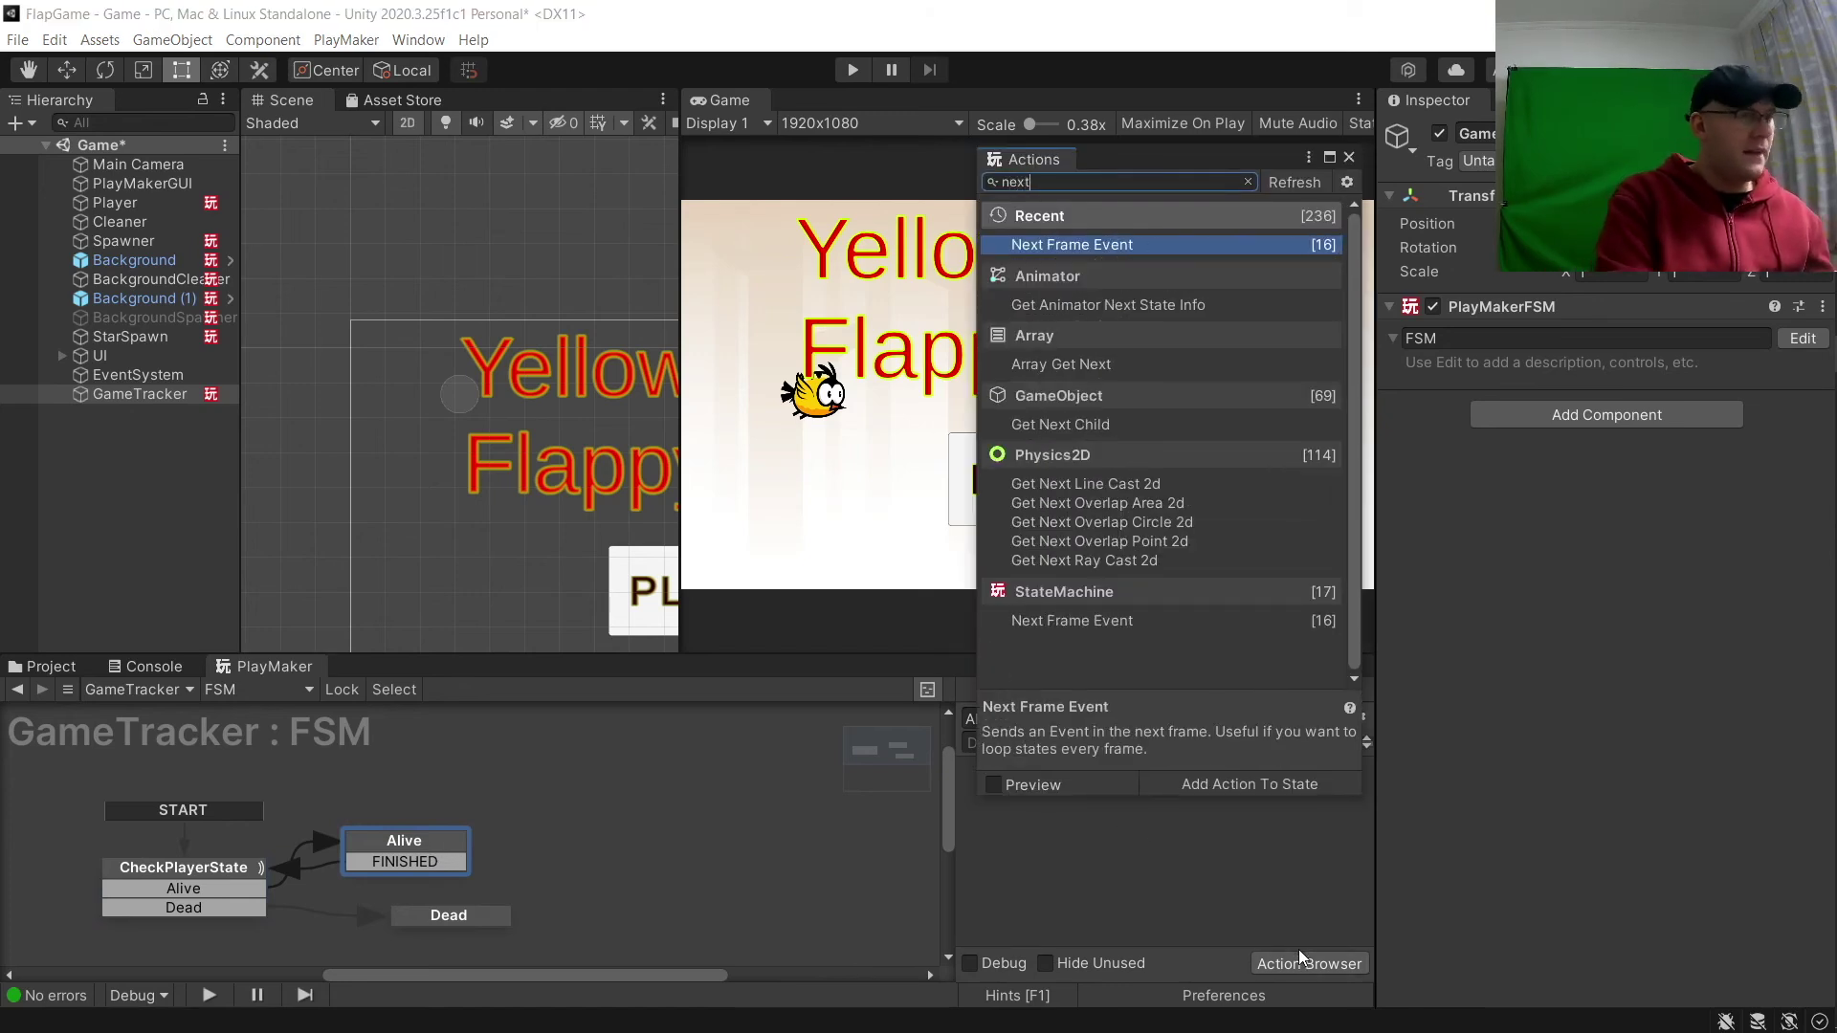
pyautogui.press('Return')
pyautogui.click(1217, 809)
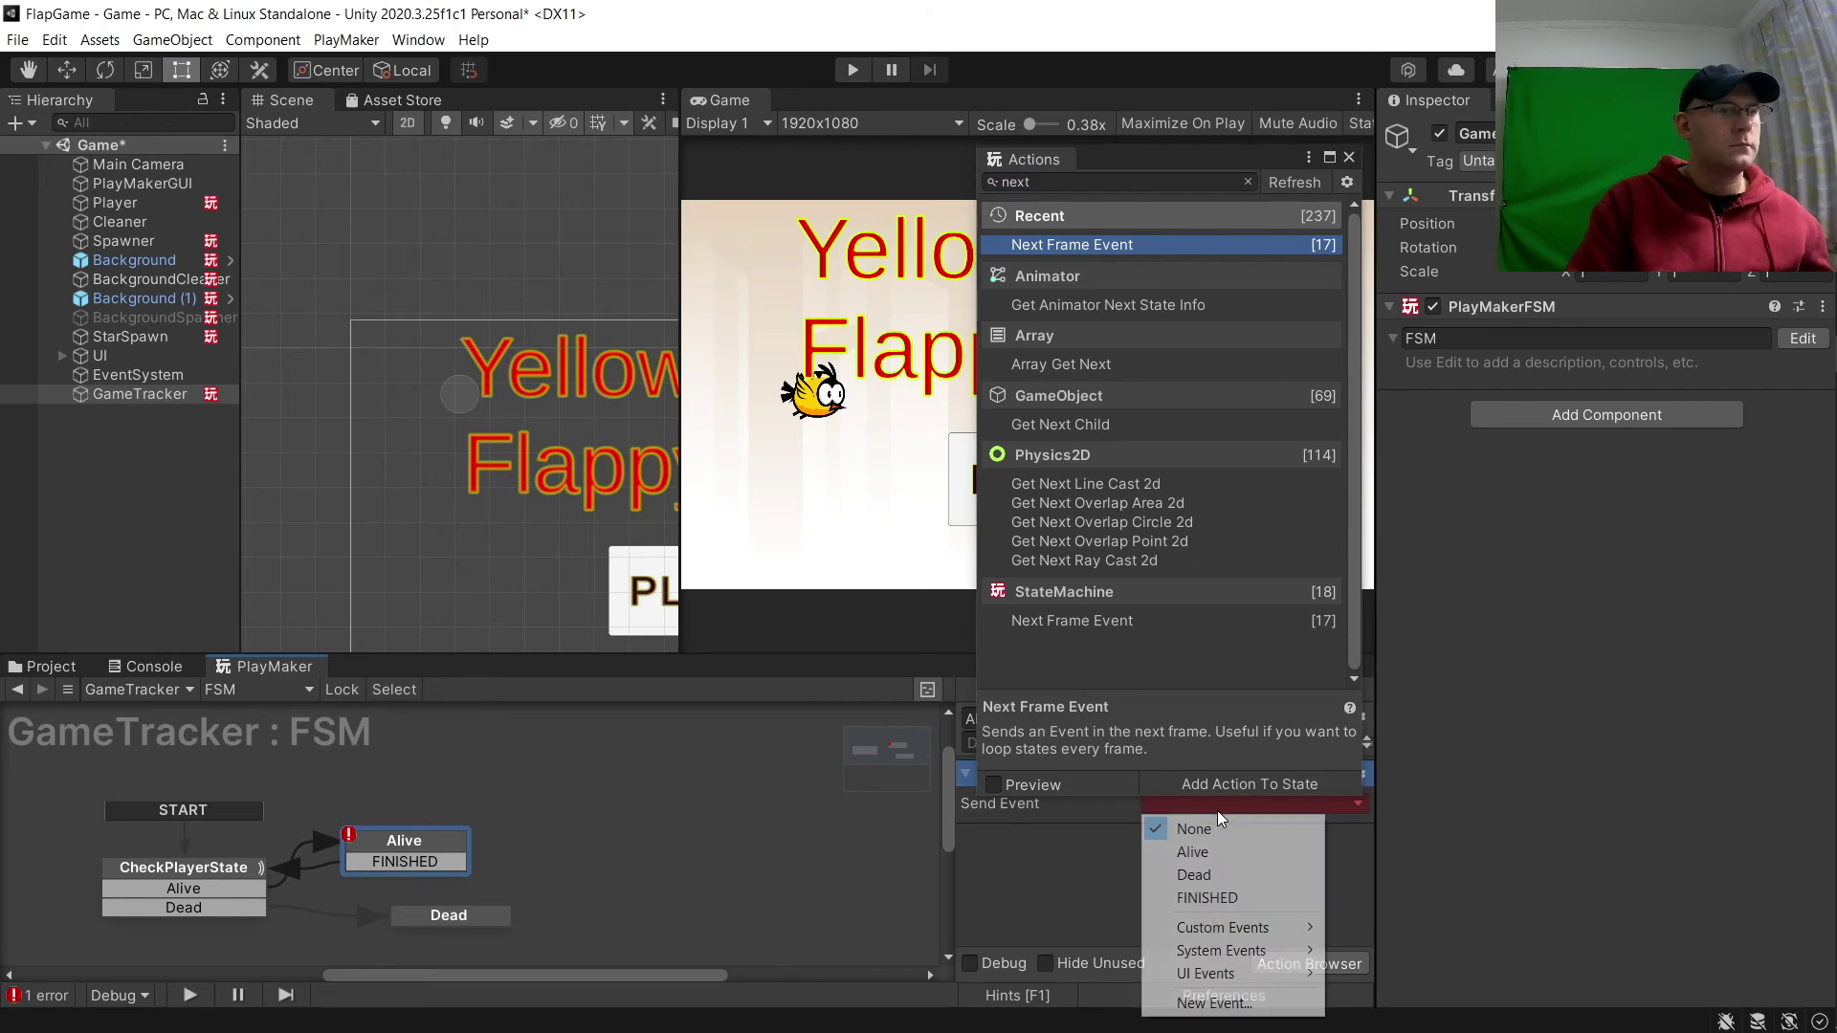
pyautogui.click(1213, 898)
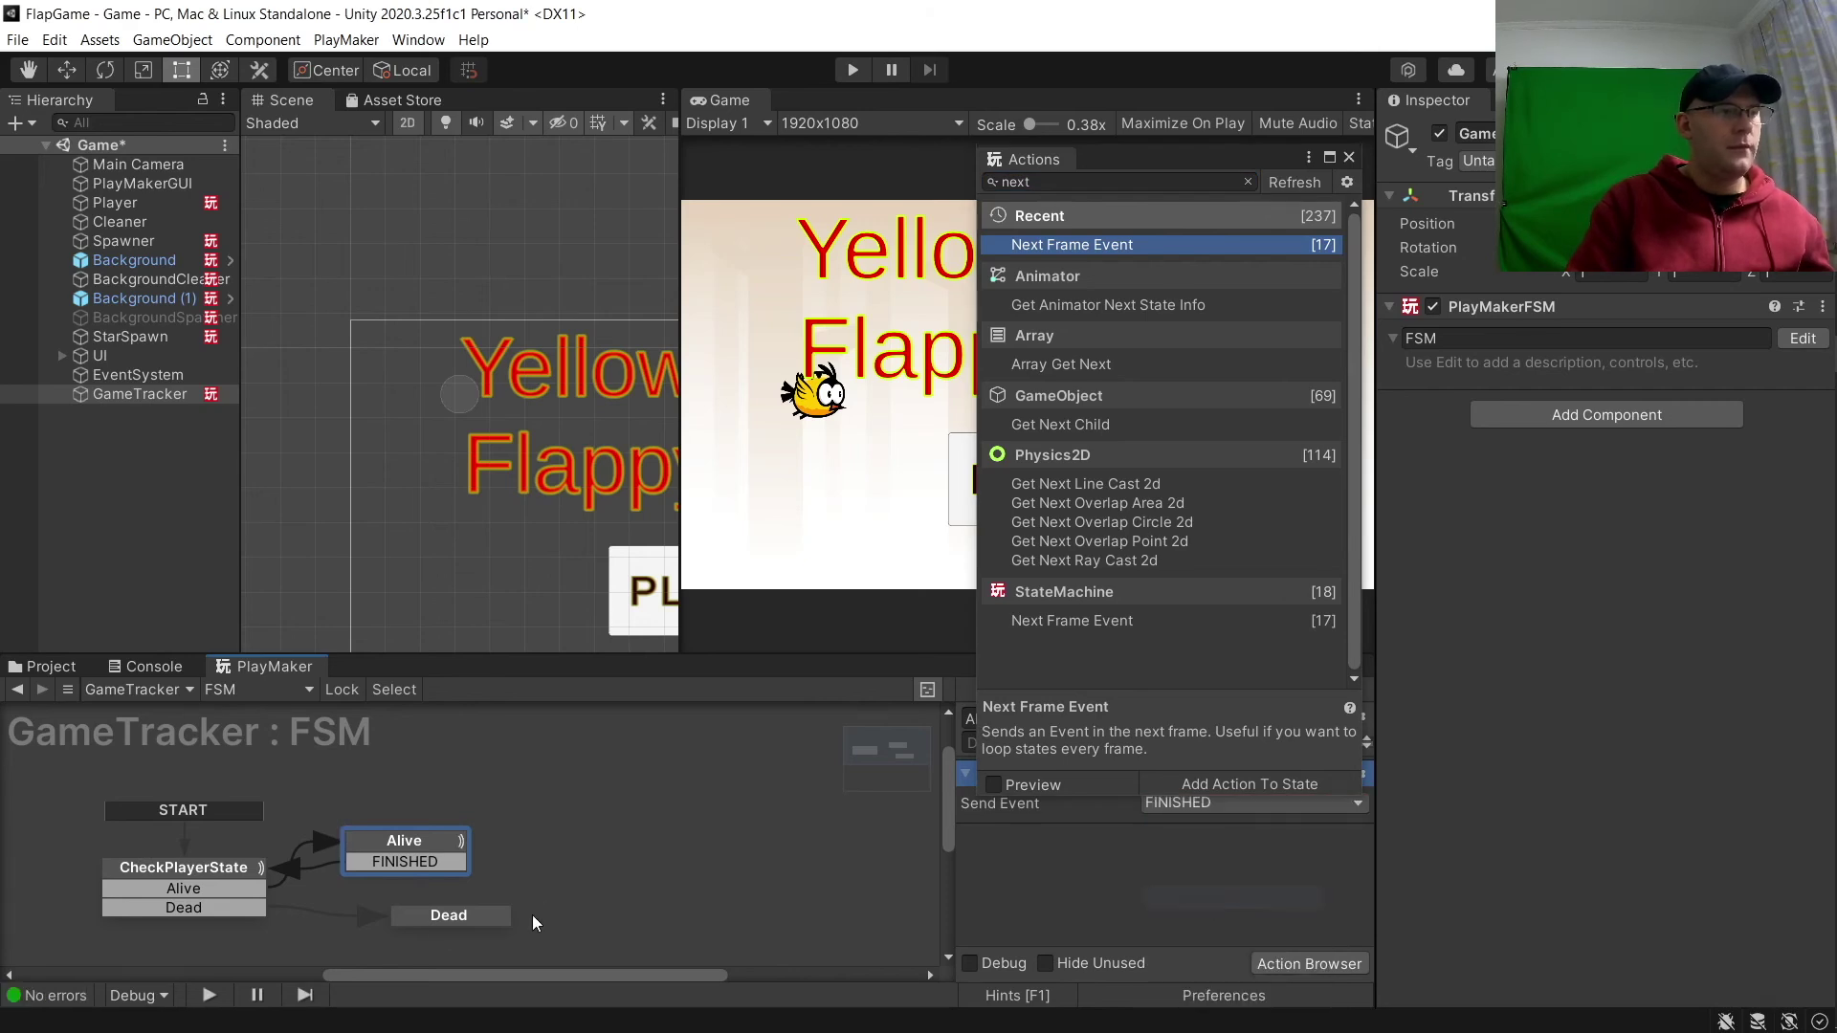
# Add an Activate Game Object action to the GameTracker's Dead state and close the action browser.
pyautogui.click(447, 915)
pyautogui.moveTo(1034, 182); pyautogui.dragTo(742, 180)
pyautogui.write('ac')
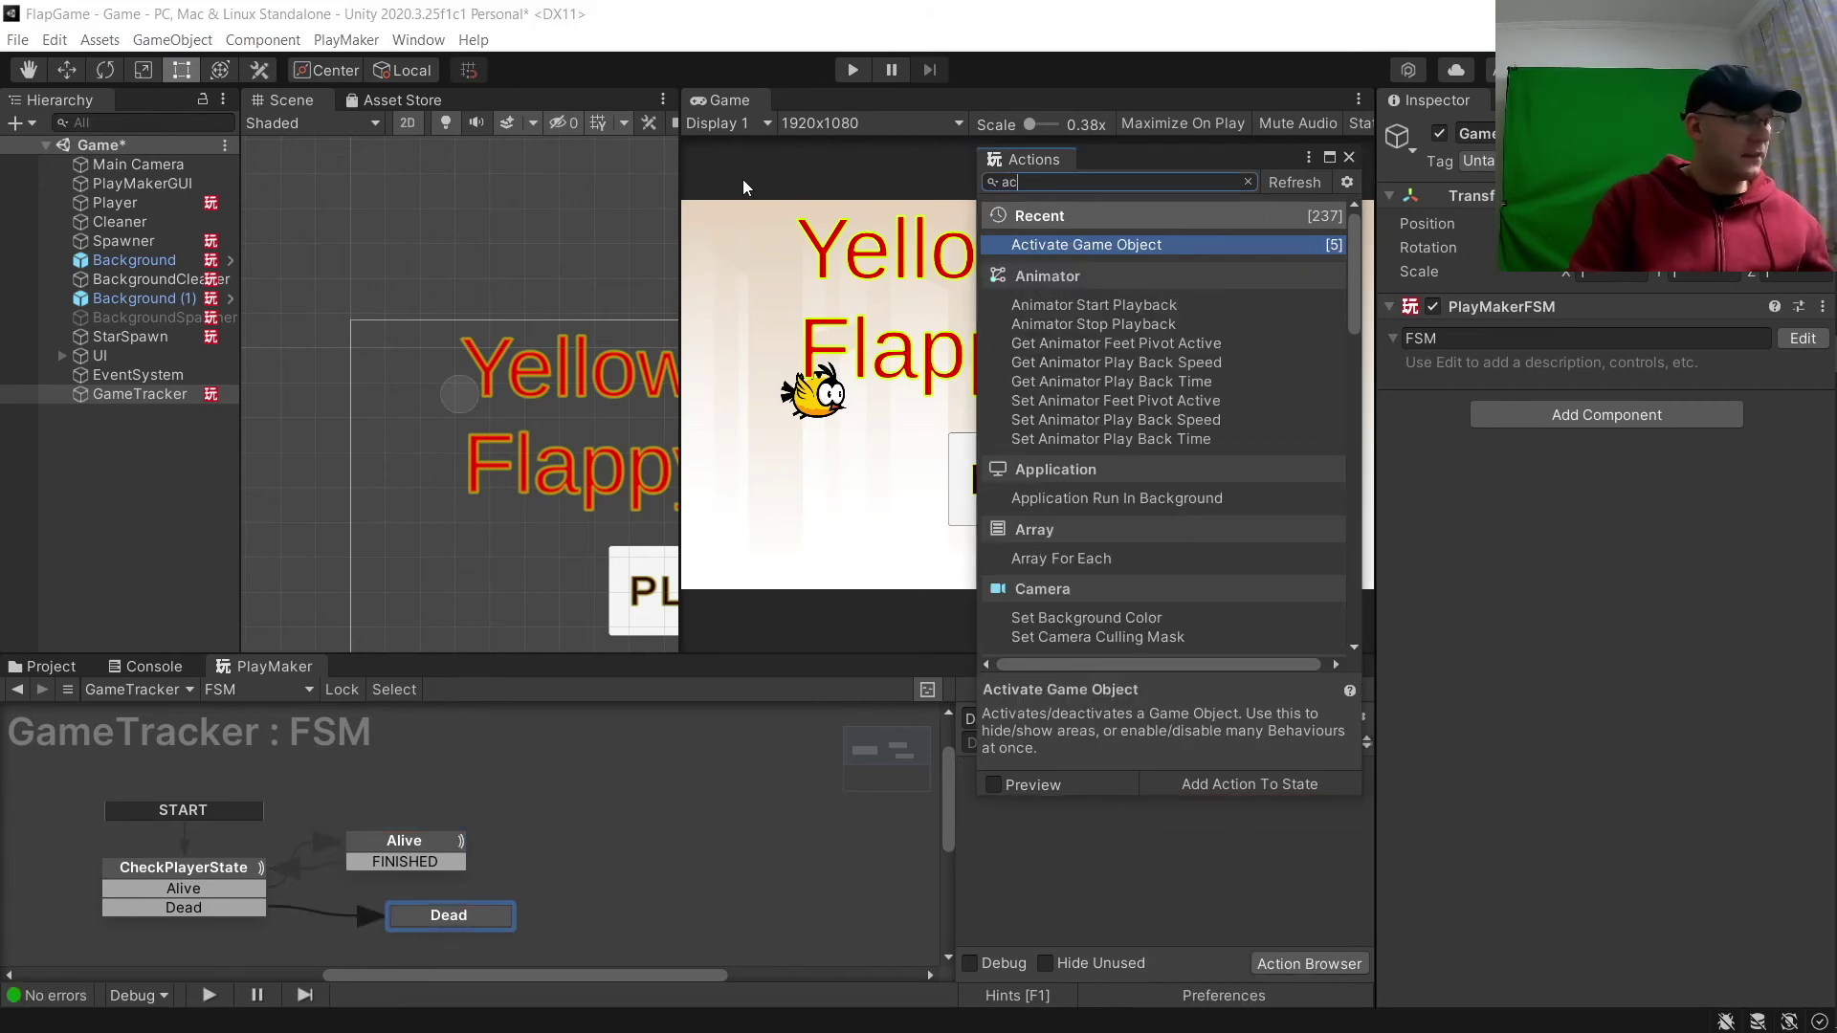
pyautogui.doubleClick(1077, 245)
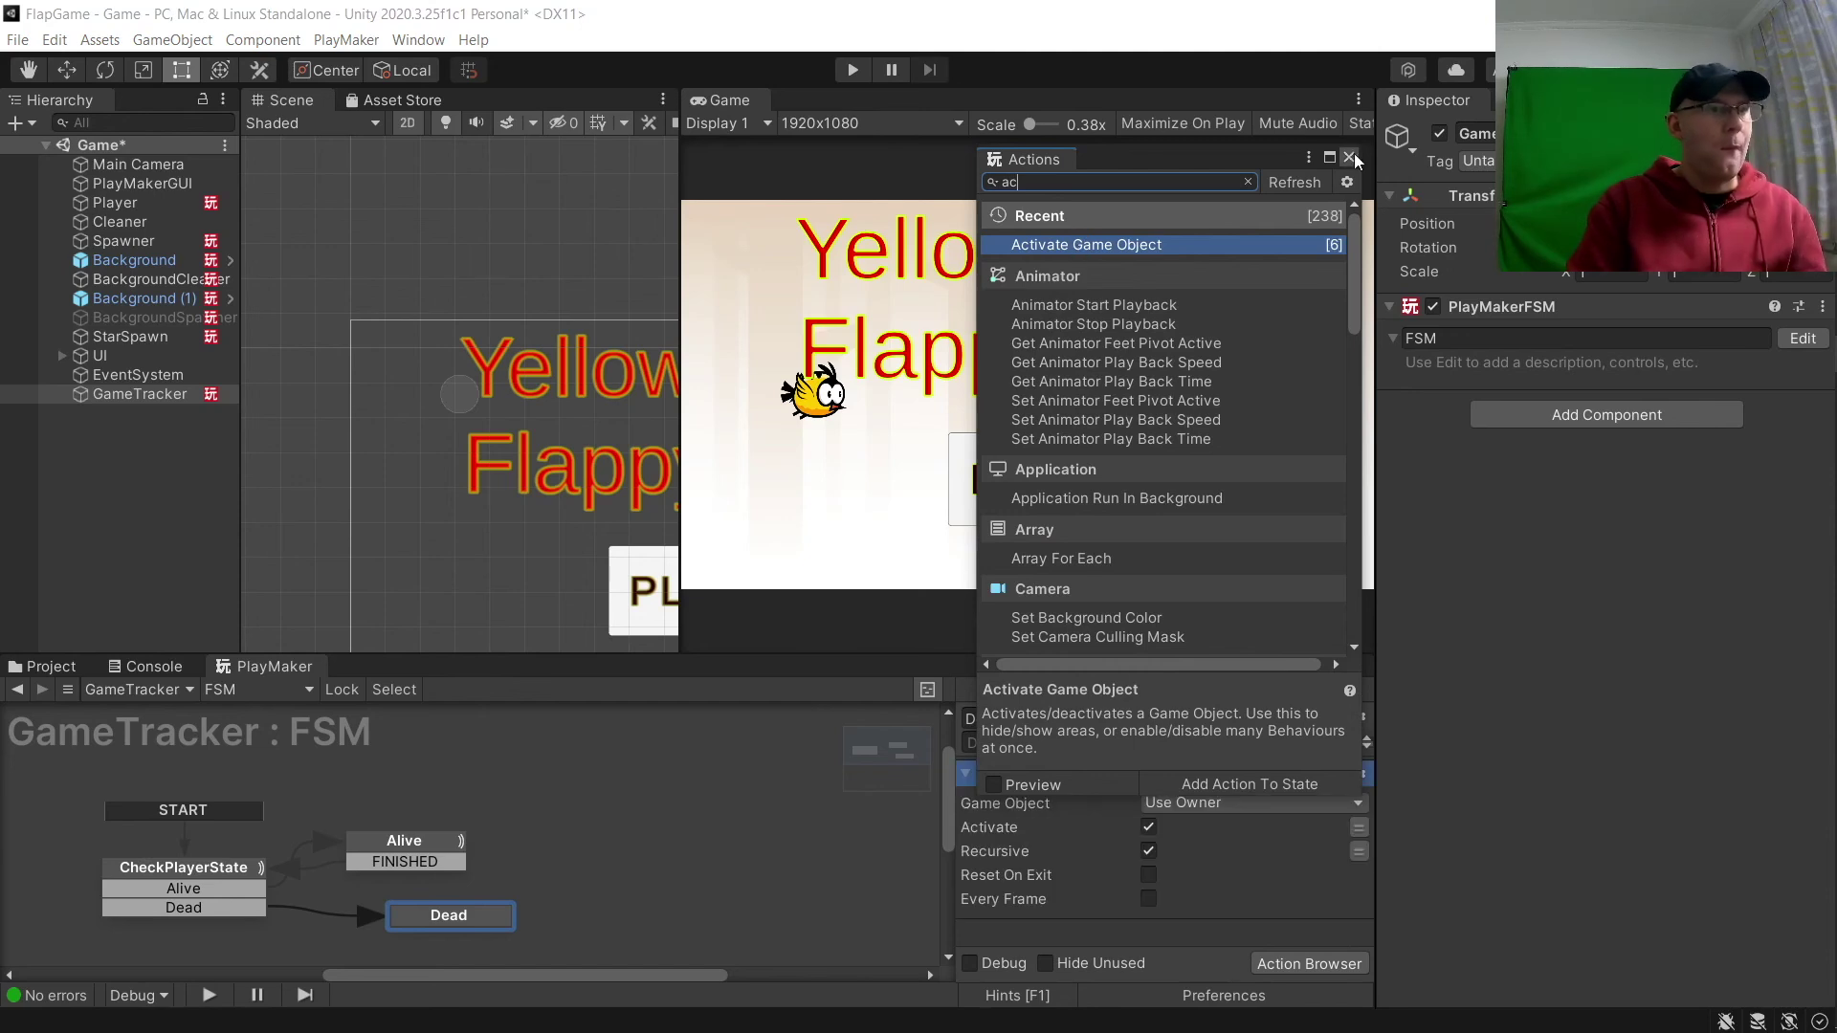
pyautogui.click(1349, 157)
# Make the Activate Game Object action target a specified game object, the GameOverPanal inside UI.
pyautogui.click(1214, 802)
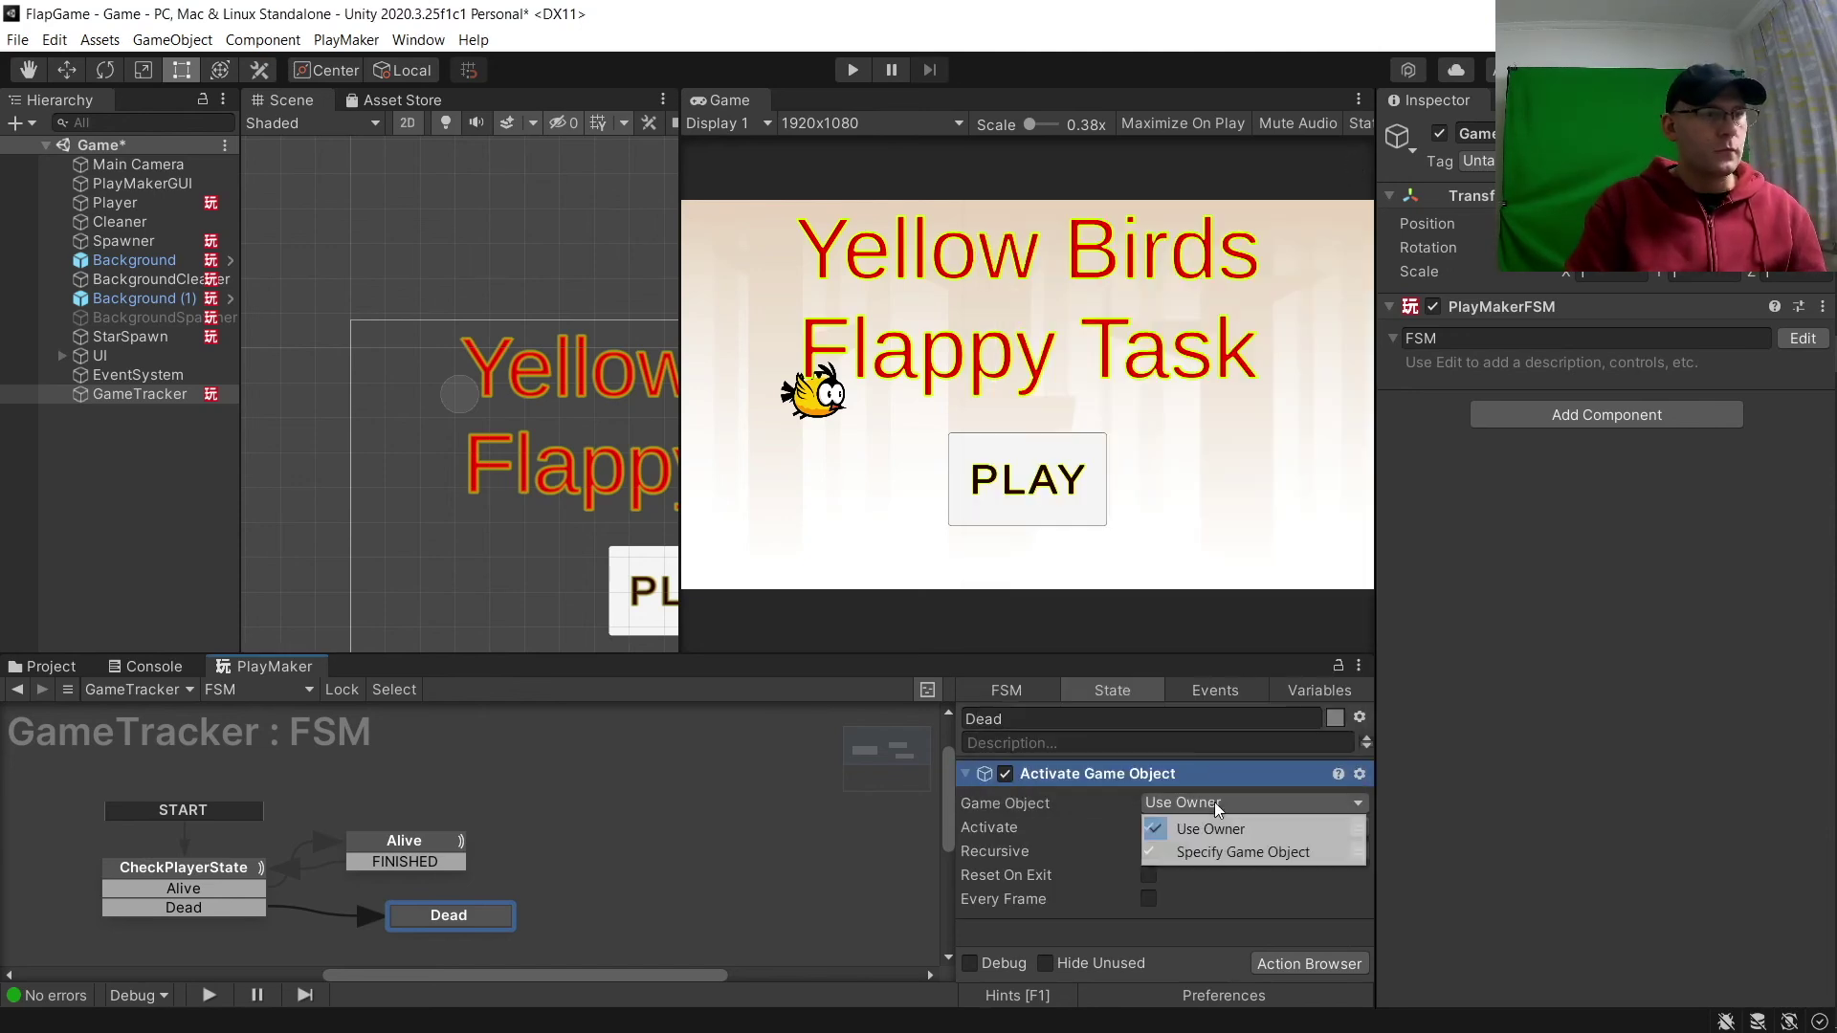
pyautogui.click(1231, 853)
pyautogui.click(63, 356)
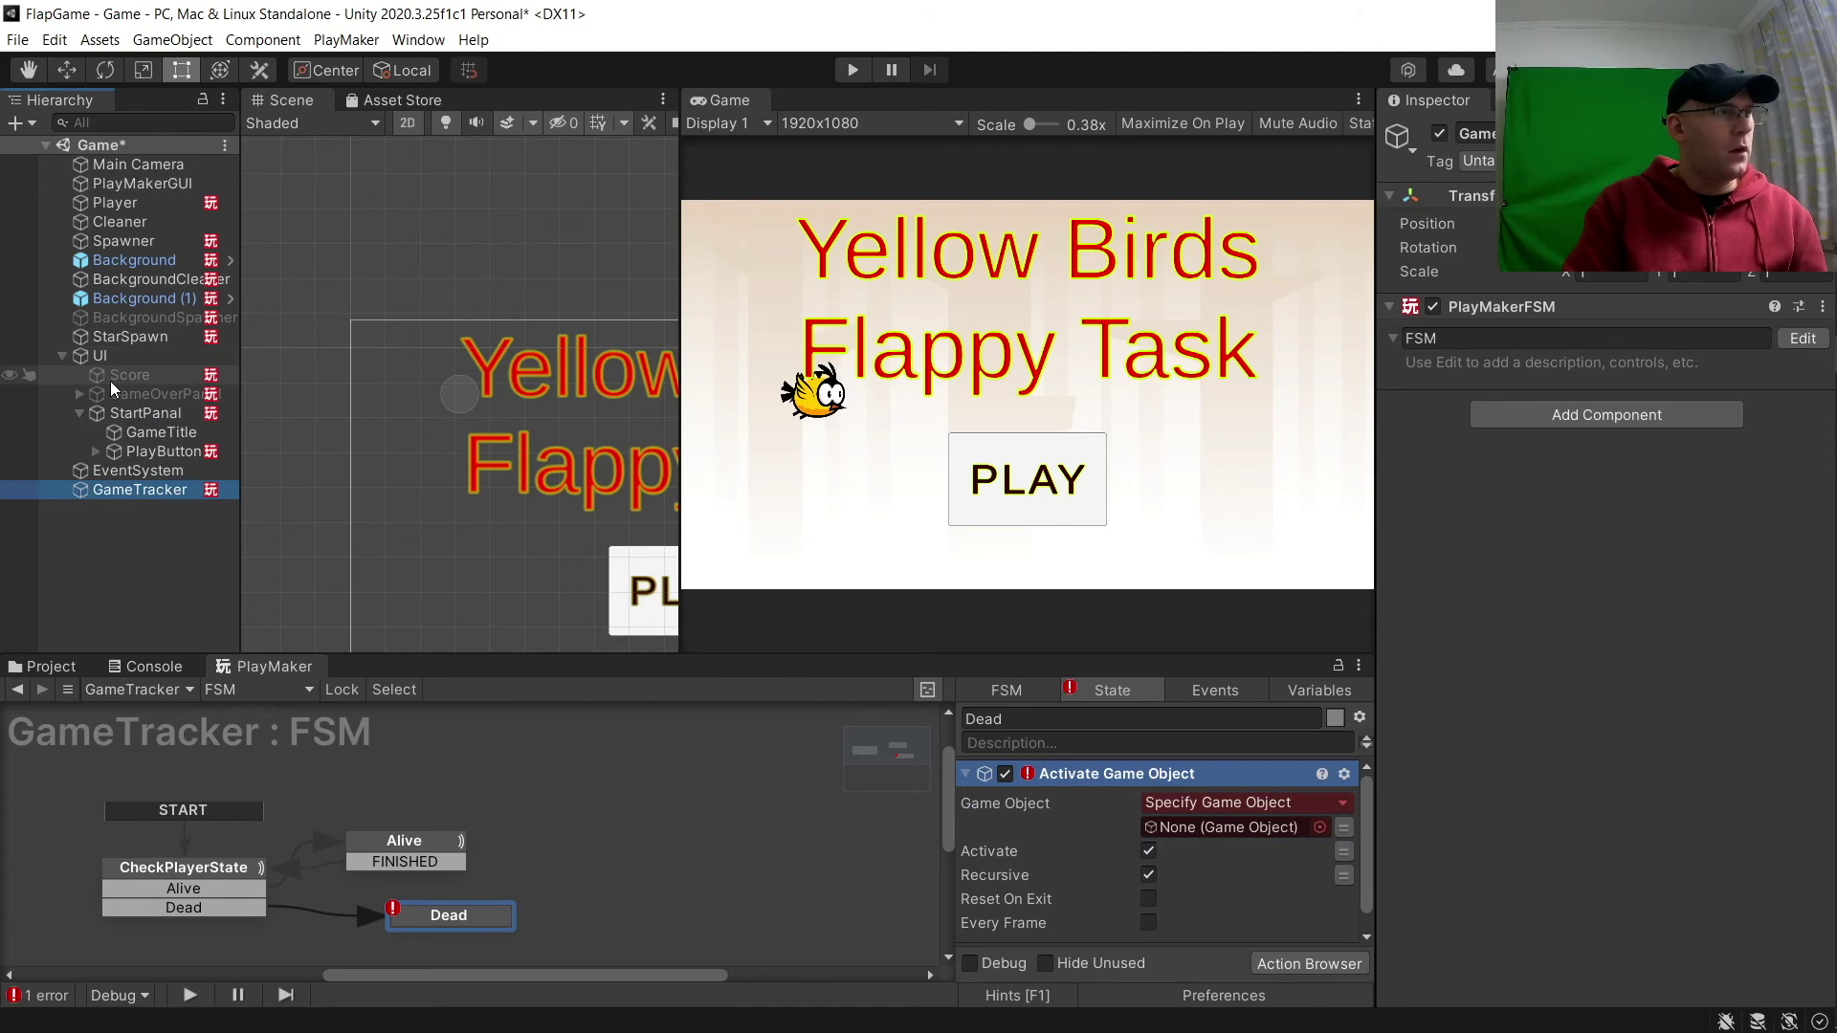
pyautogui.moveTo(129, 393); pyautogui.dragTo(1214, 825)
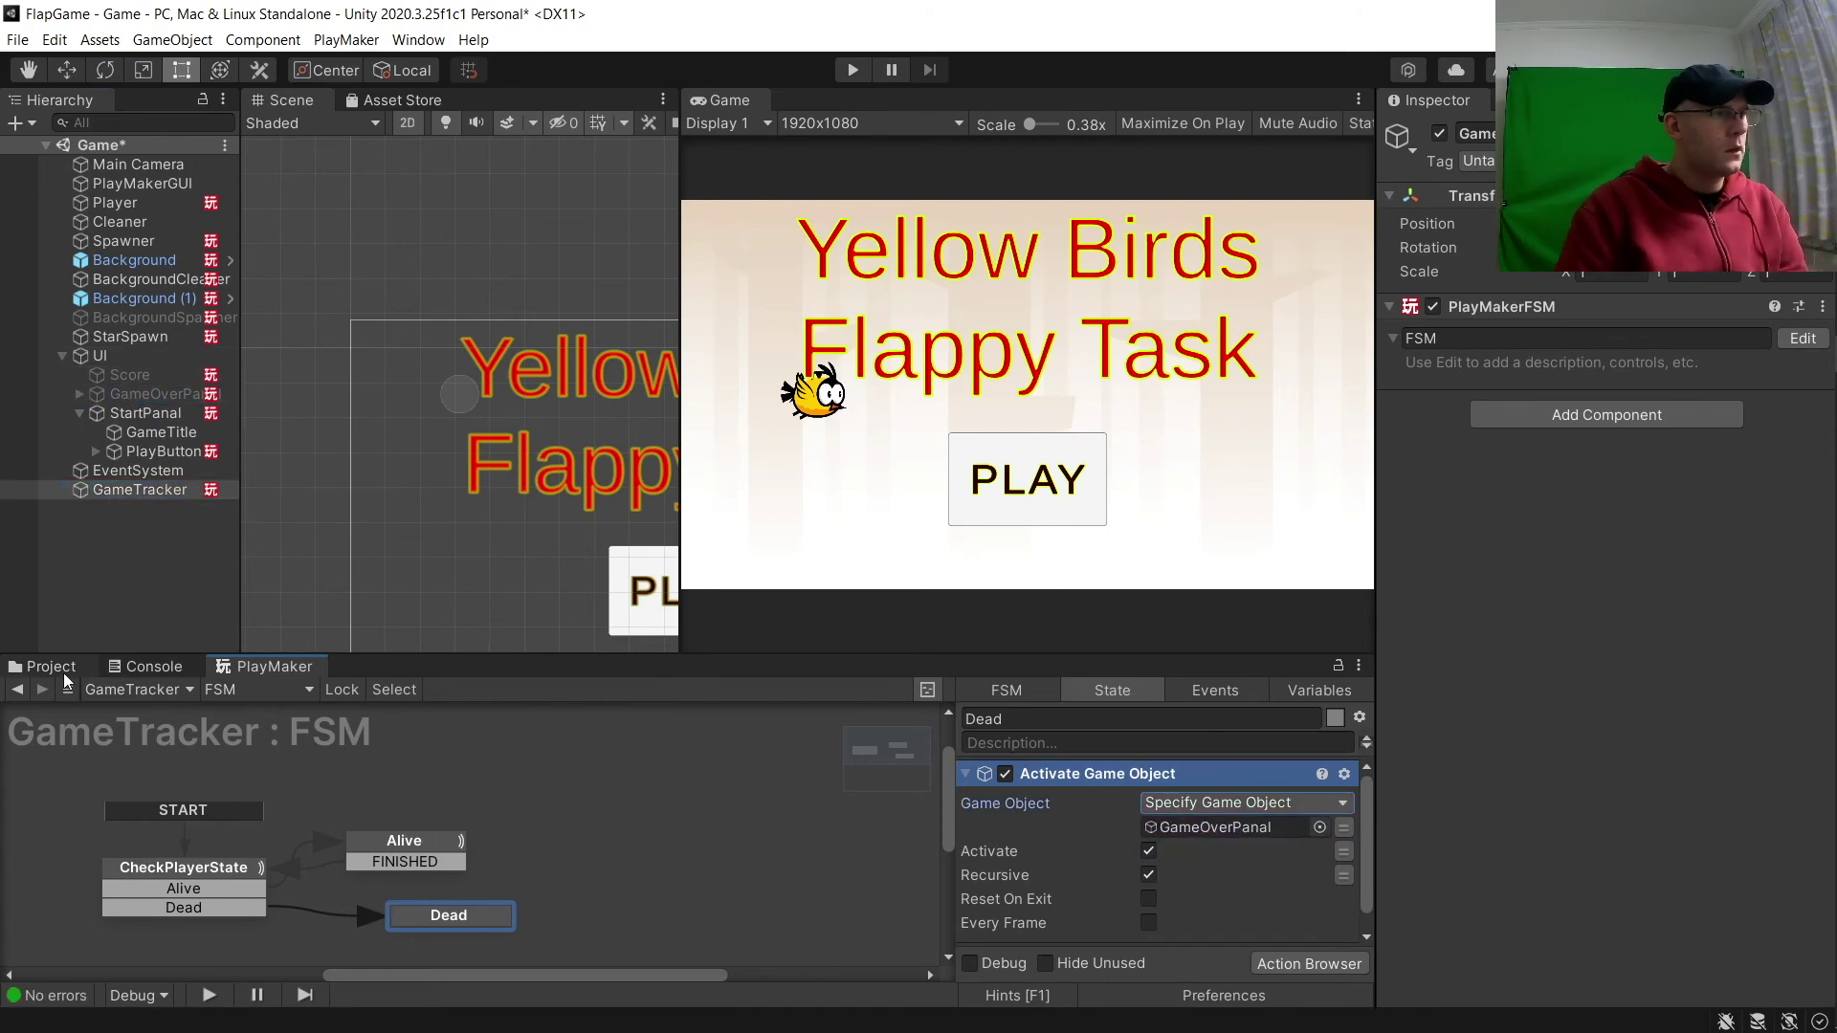
# Activate GameOverPanal and deactivate StartPanal in the scene.
pyautogui.click(113, 392)
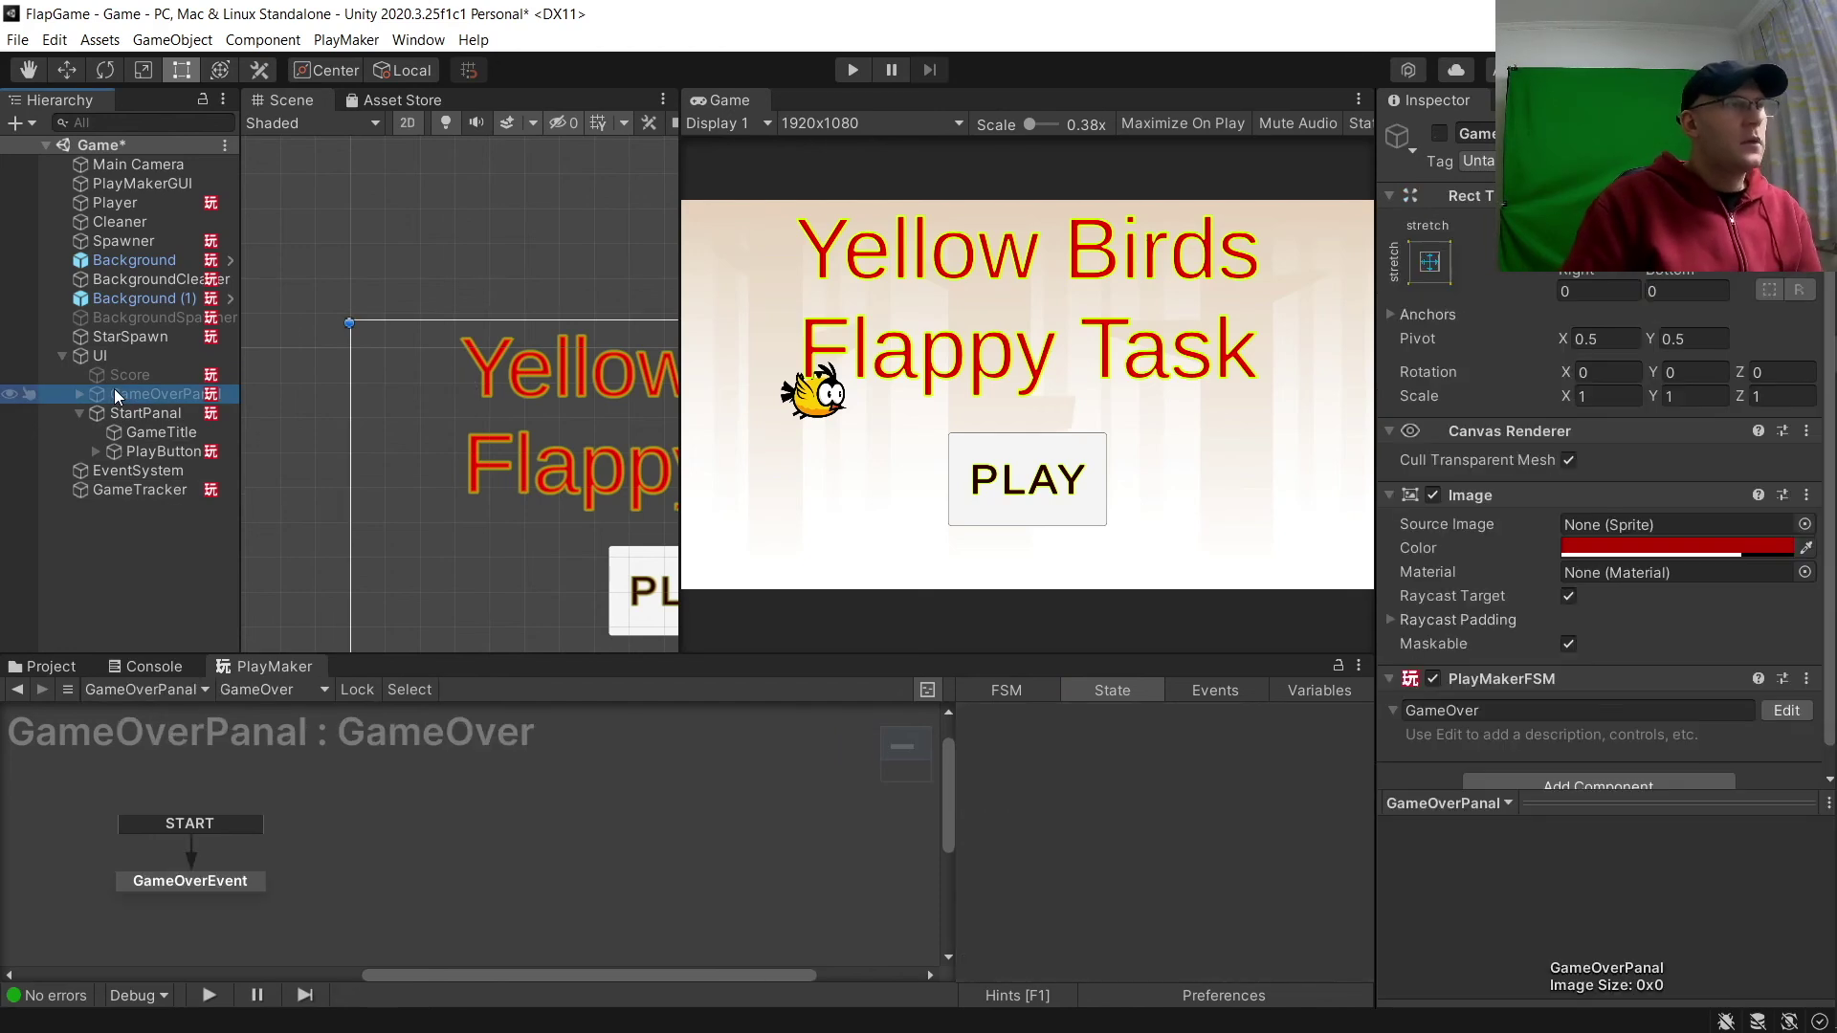
pyautogui.click(1441, 135)
pyautogui.click(1441, 135)
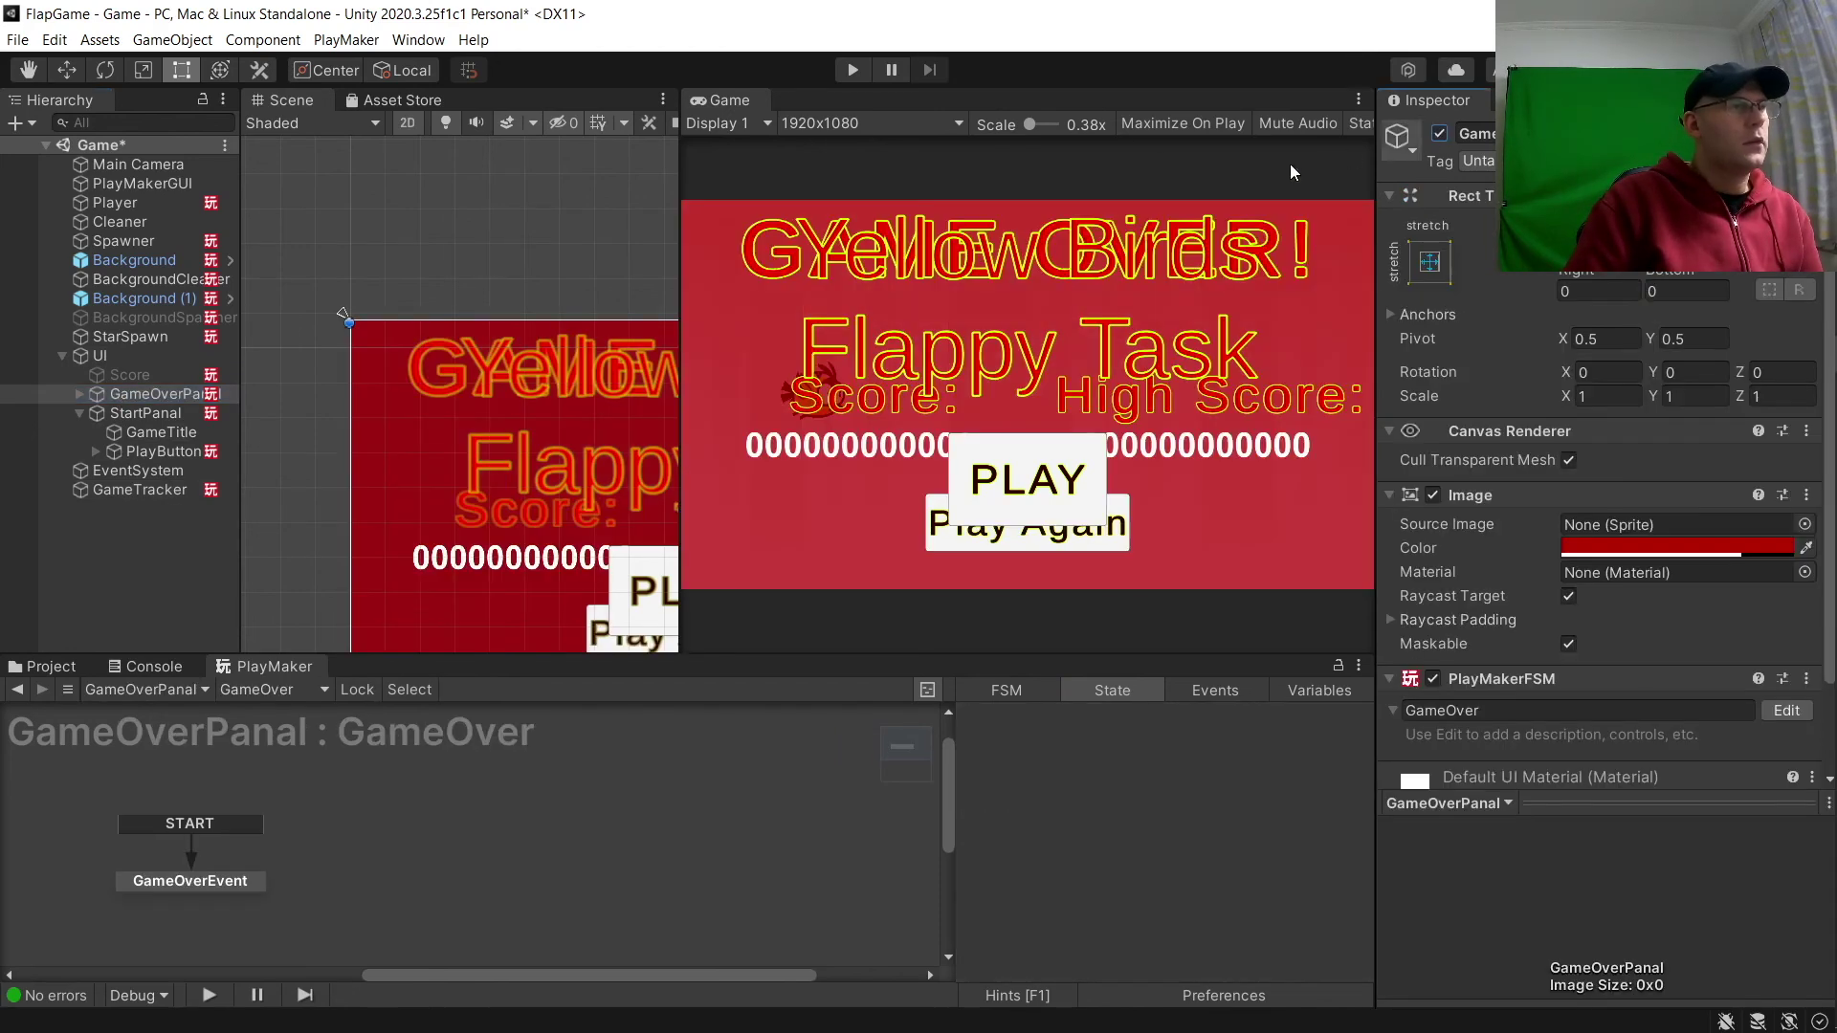
pyautogui.click(146, 412)
pyautogui.click(1441, 133)
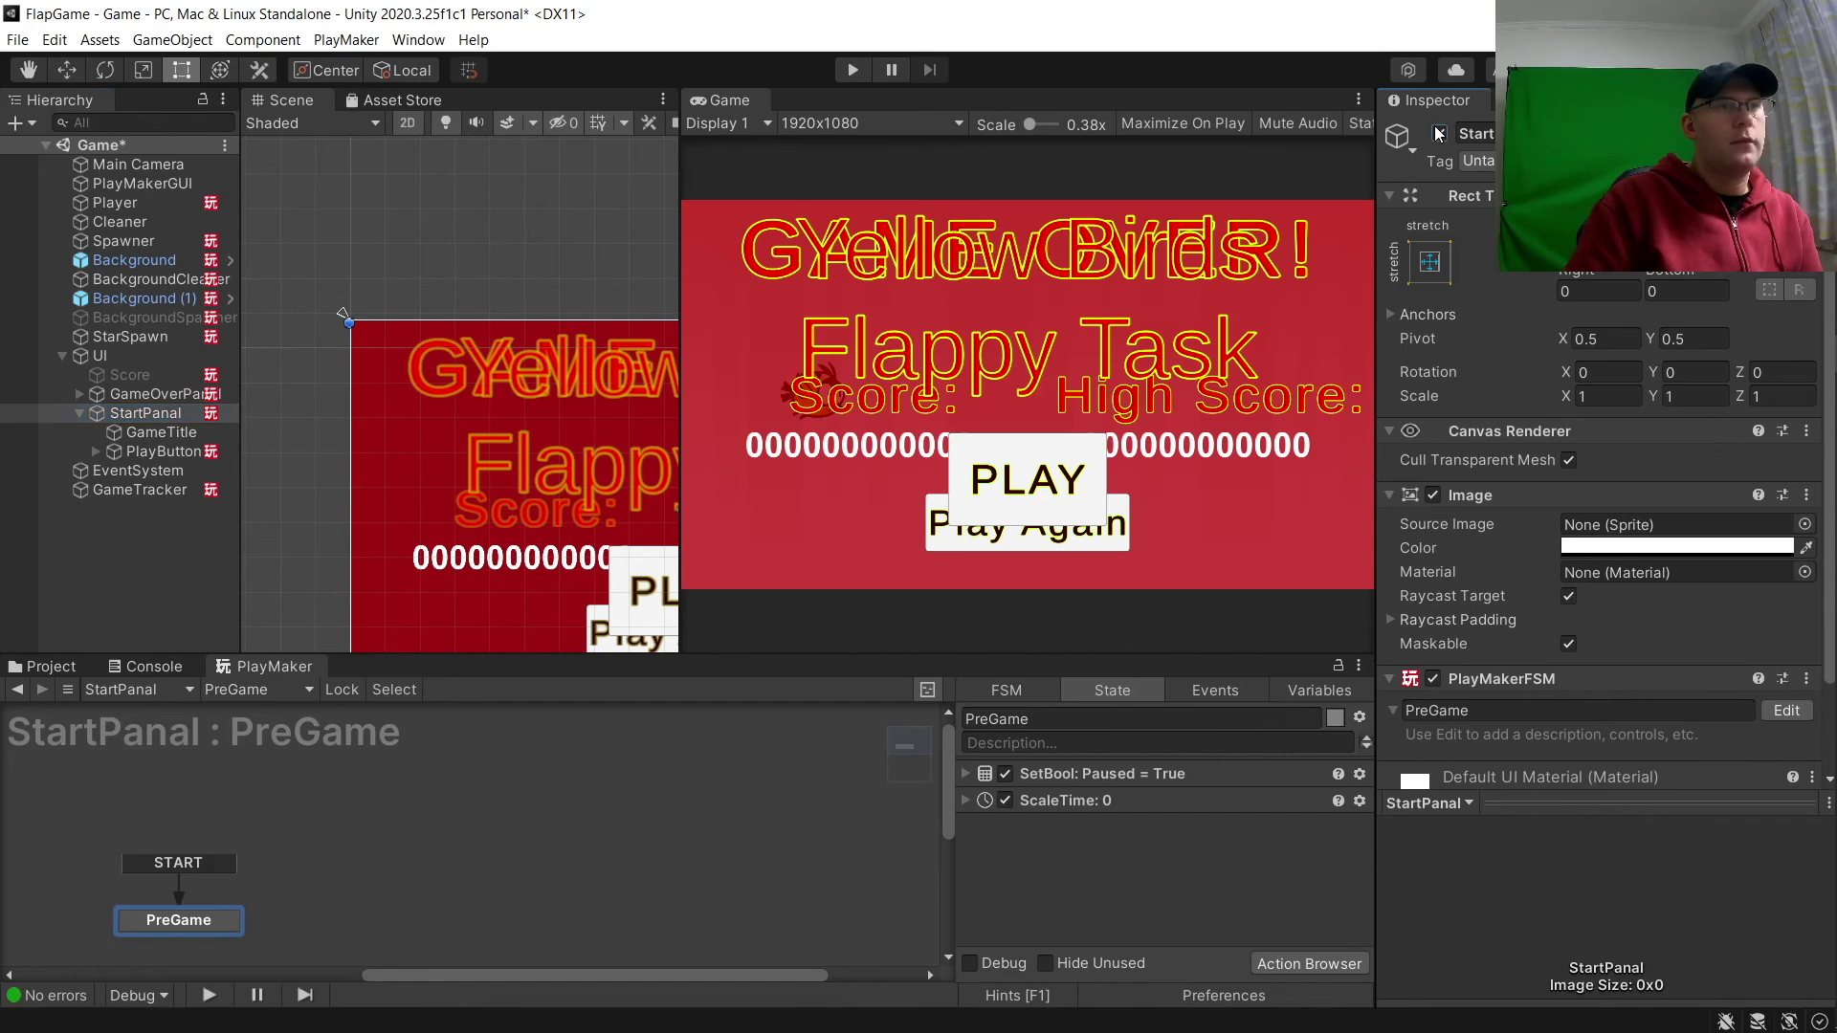
# Add an FSM to the Play Again button and give it a second state.
pyautogui.click(612, 646)
pyautogui.scroll(-2, 555, 555)
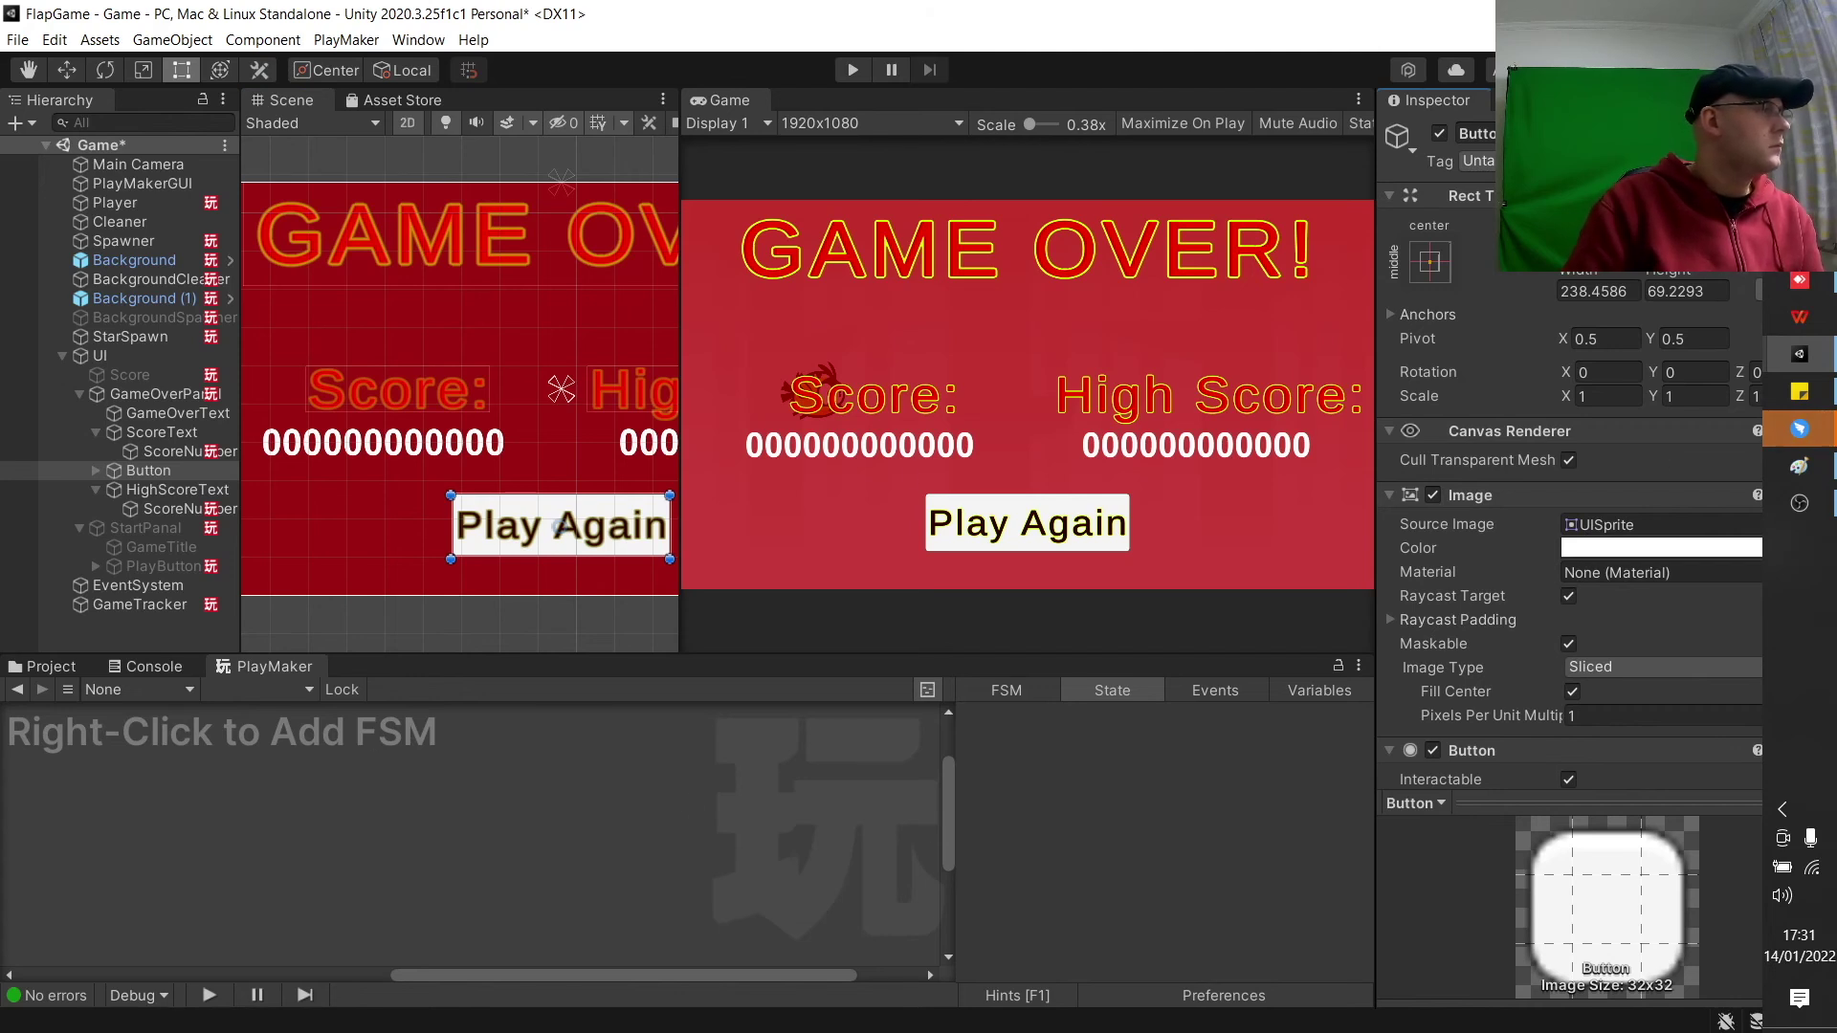
pyautogui.rightClick(300, 789)
pyautogui.click(345, 800)
pyautogui.rightClick(488, 830)
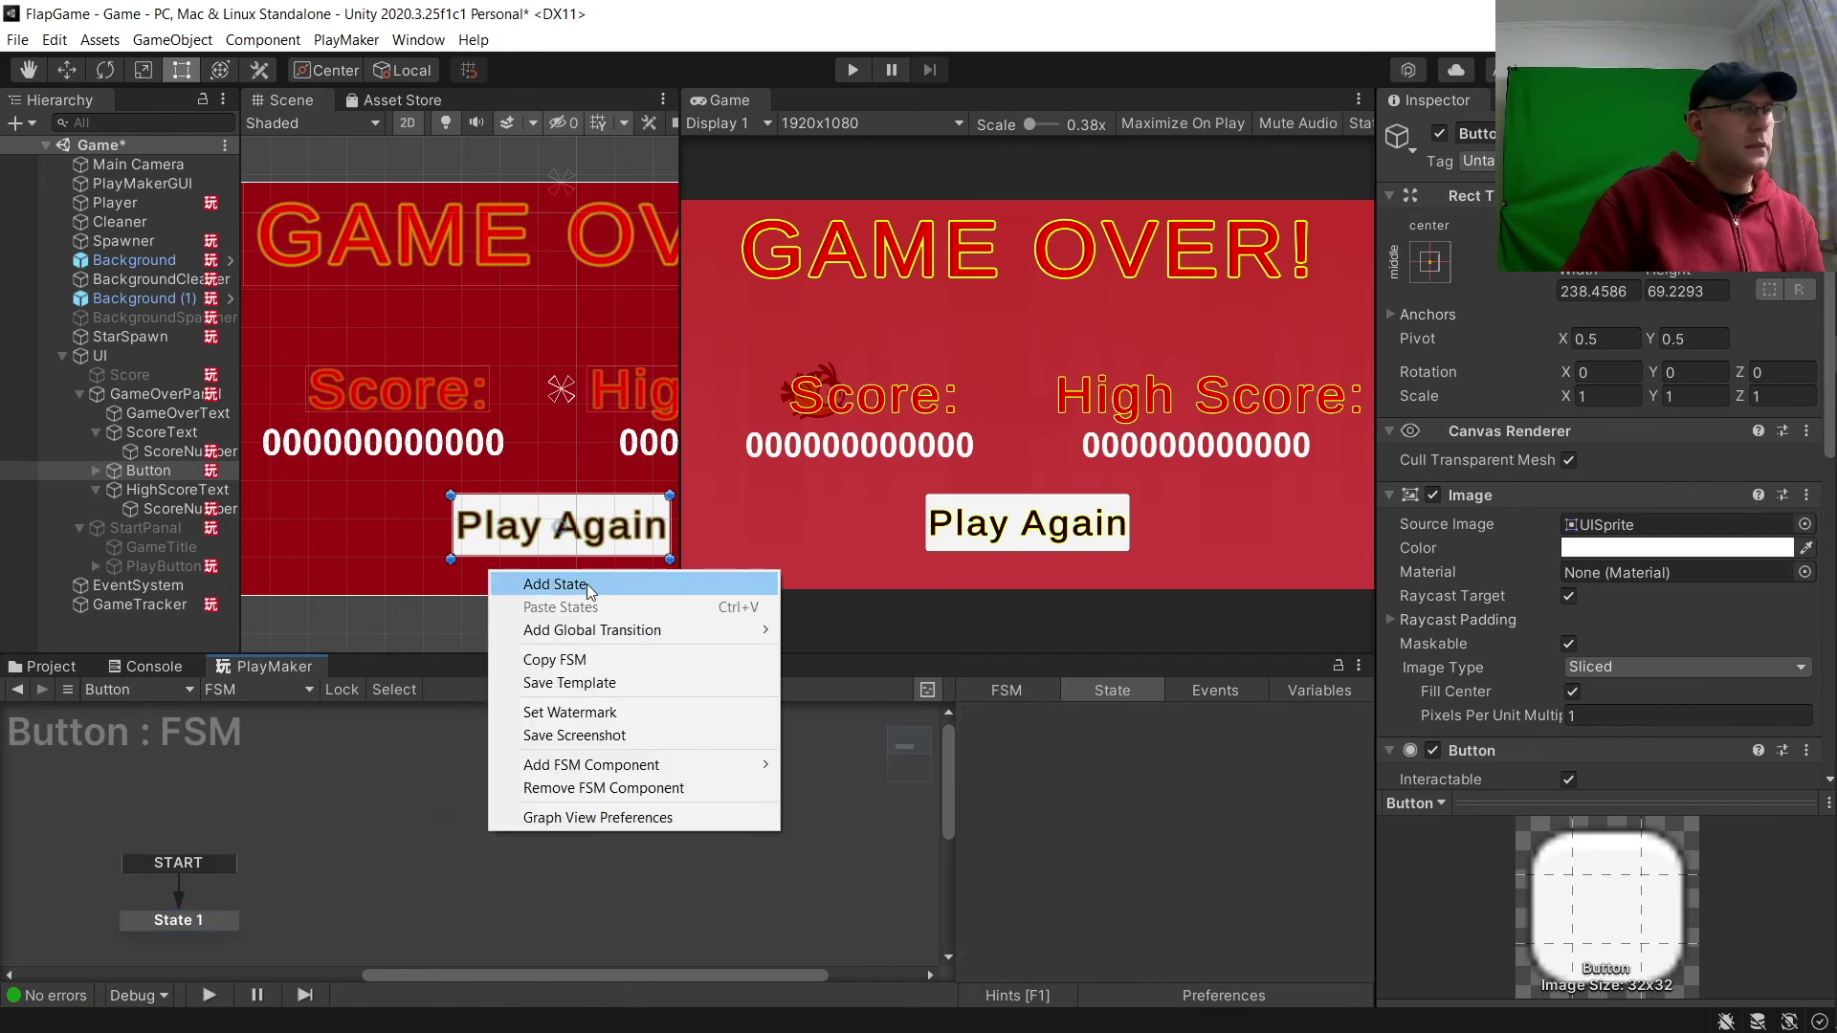
pyautogui.click(536, 582)
# Add a FINISHED transition to State 1 and link it to State 2.
pyautogui.click(212, 923)
pyautogui.rightClick(219, 921)
pyautogui.moveTo(325, 704)
pyautogui.click(554, 704)
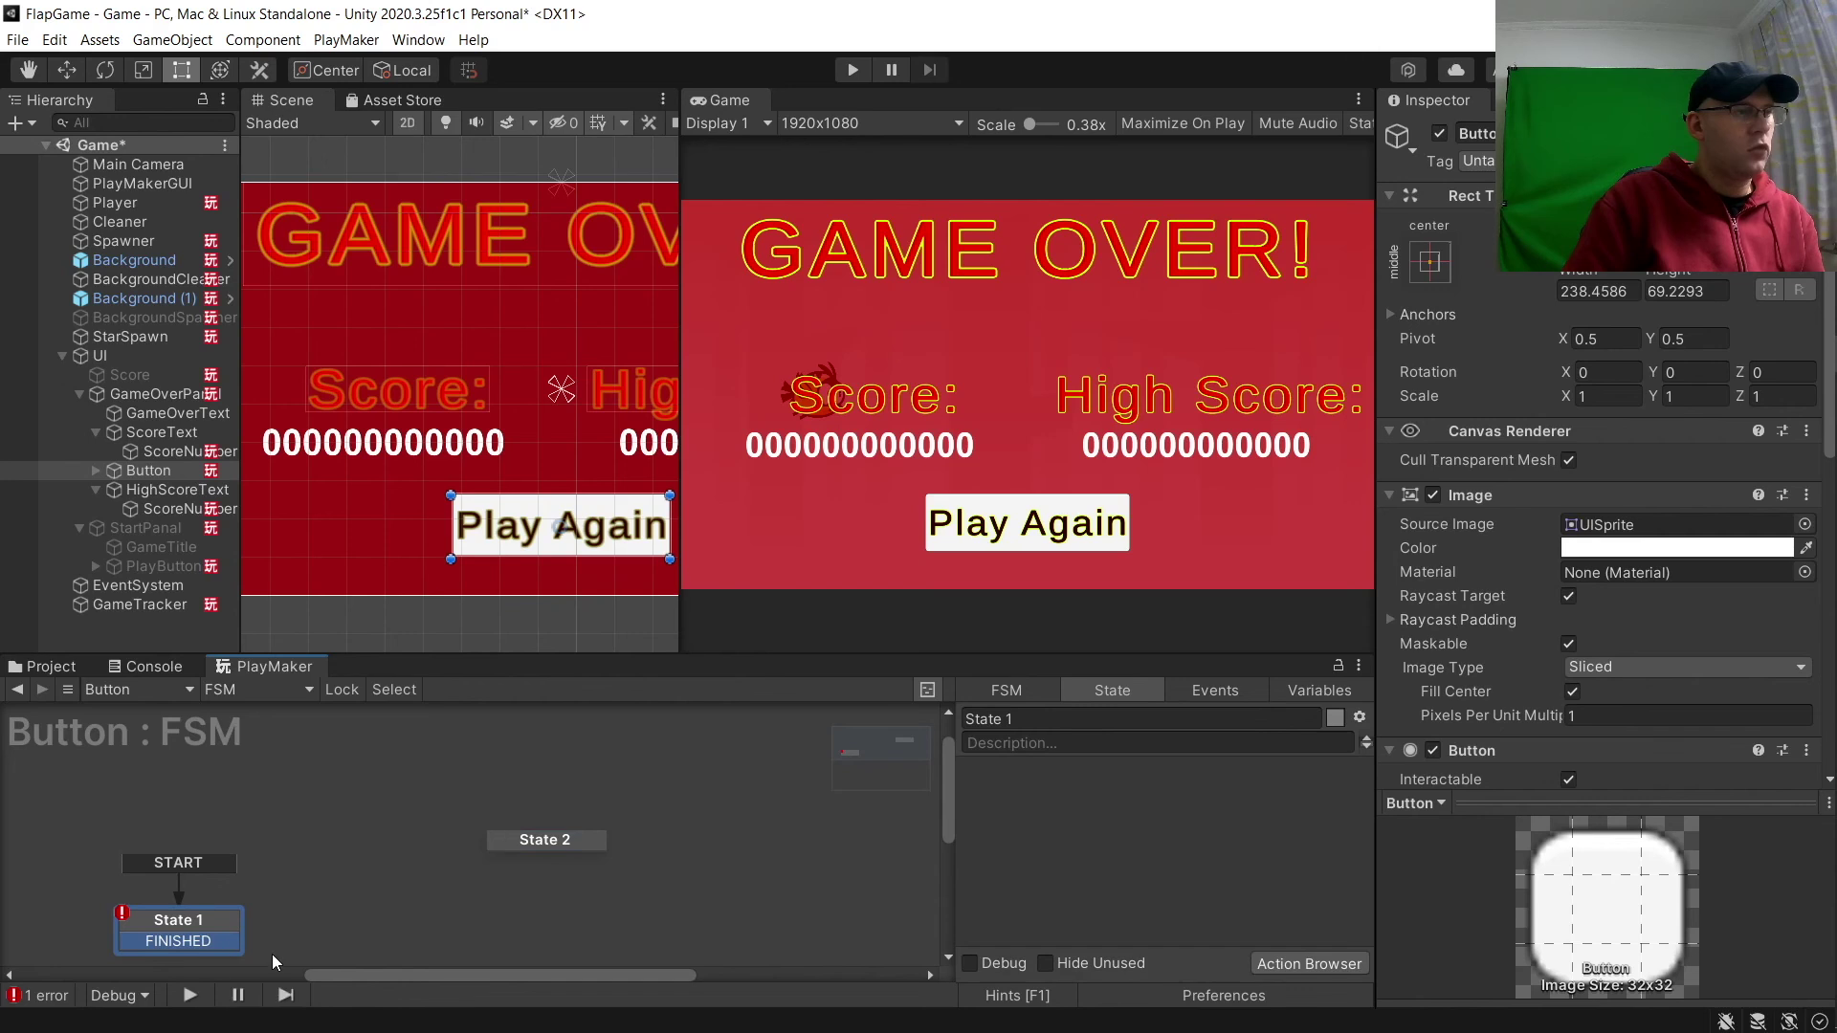
pyautogui.moveTo(187, 943); pyautogui.dragTo(536, 840)
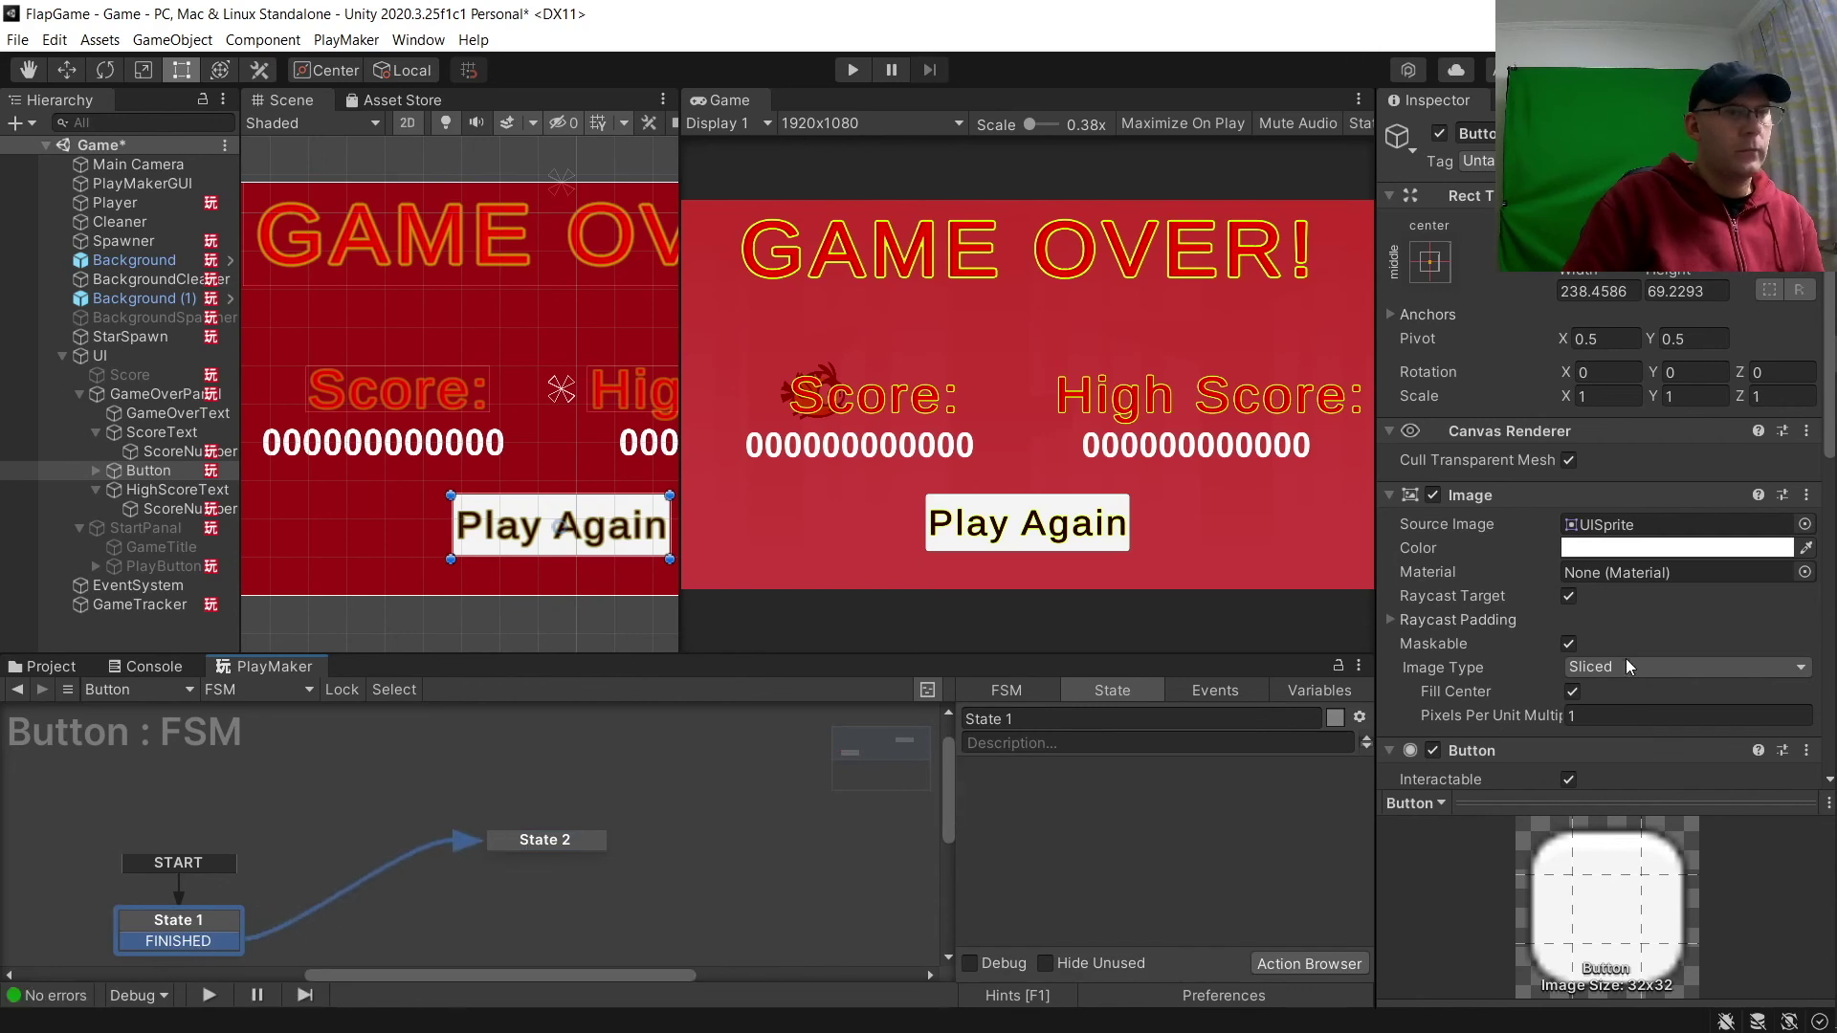
# Name the Play Again button's FSM RestartGame.
pyautogui.scroll(-5, 1592, 606)
pyautogui.click(1592, 607)
pyautogui.write('R')
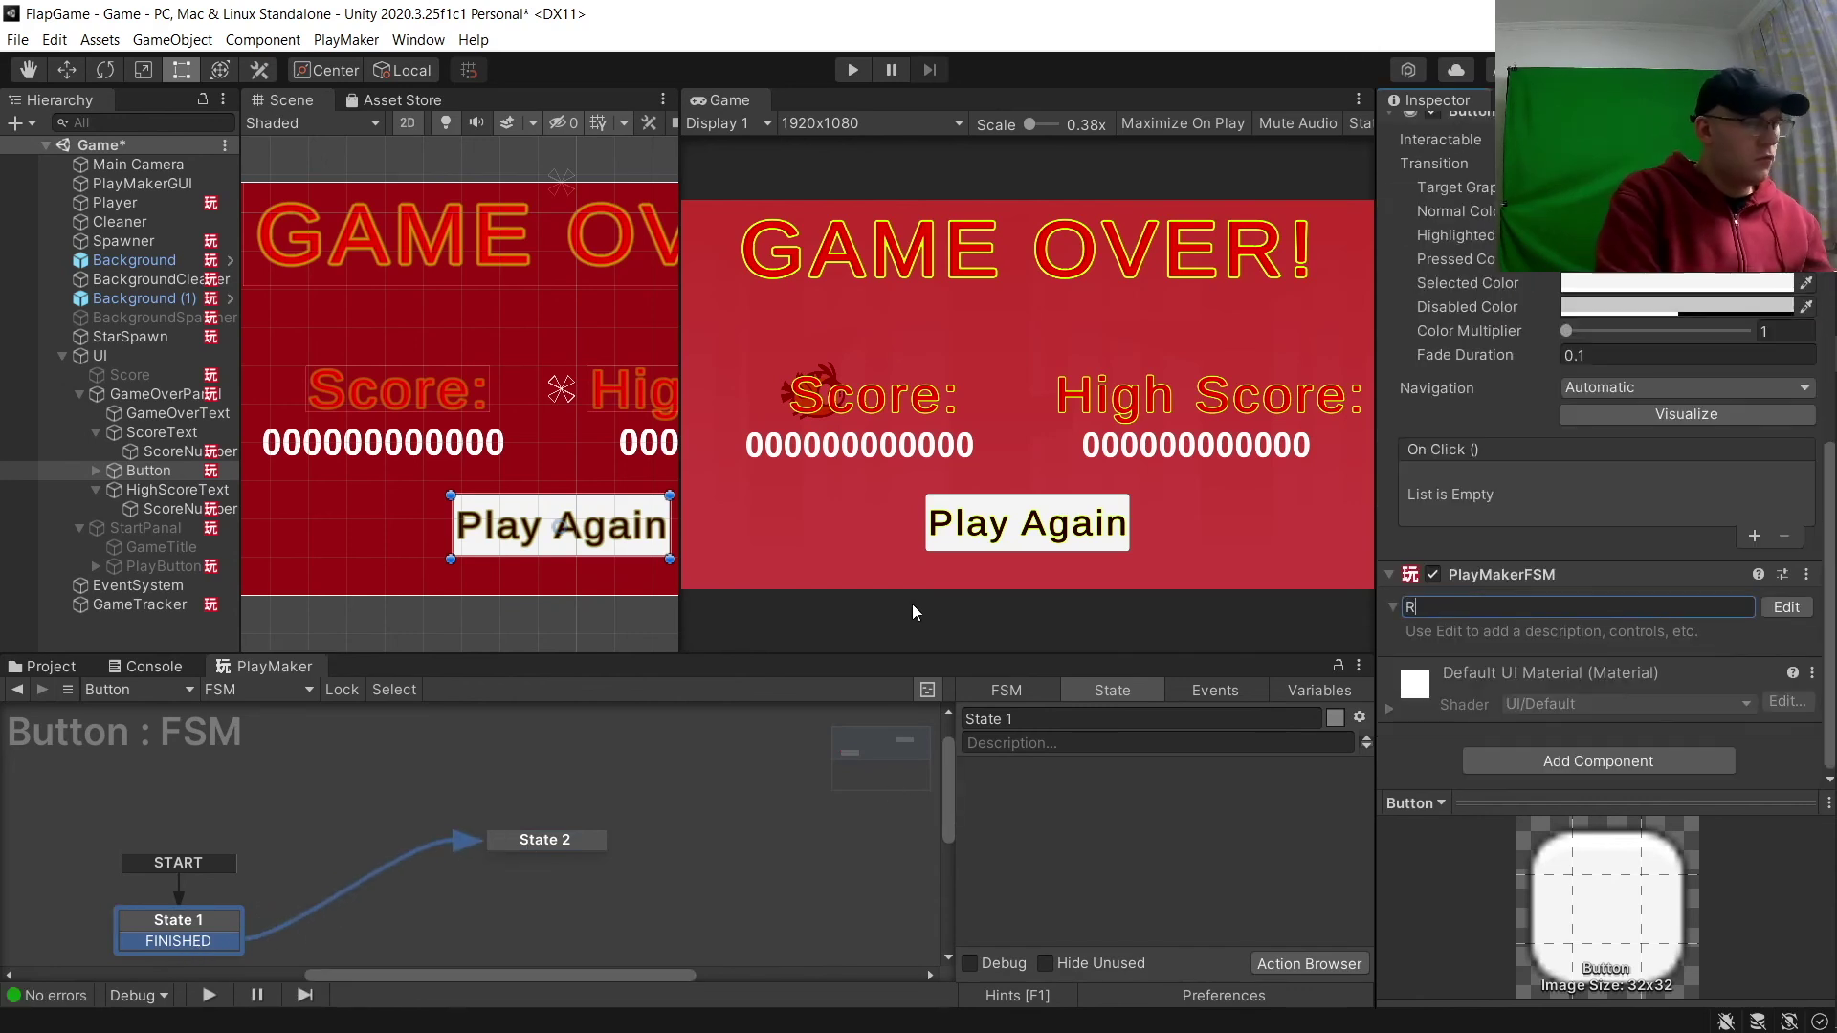
pyautogui.write('estart')
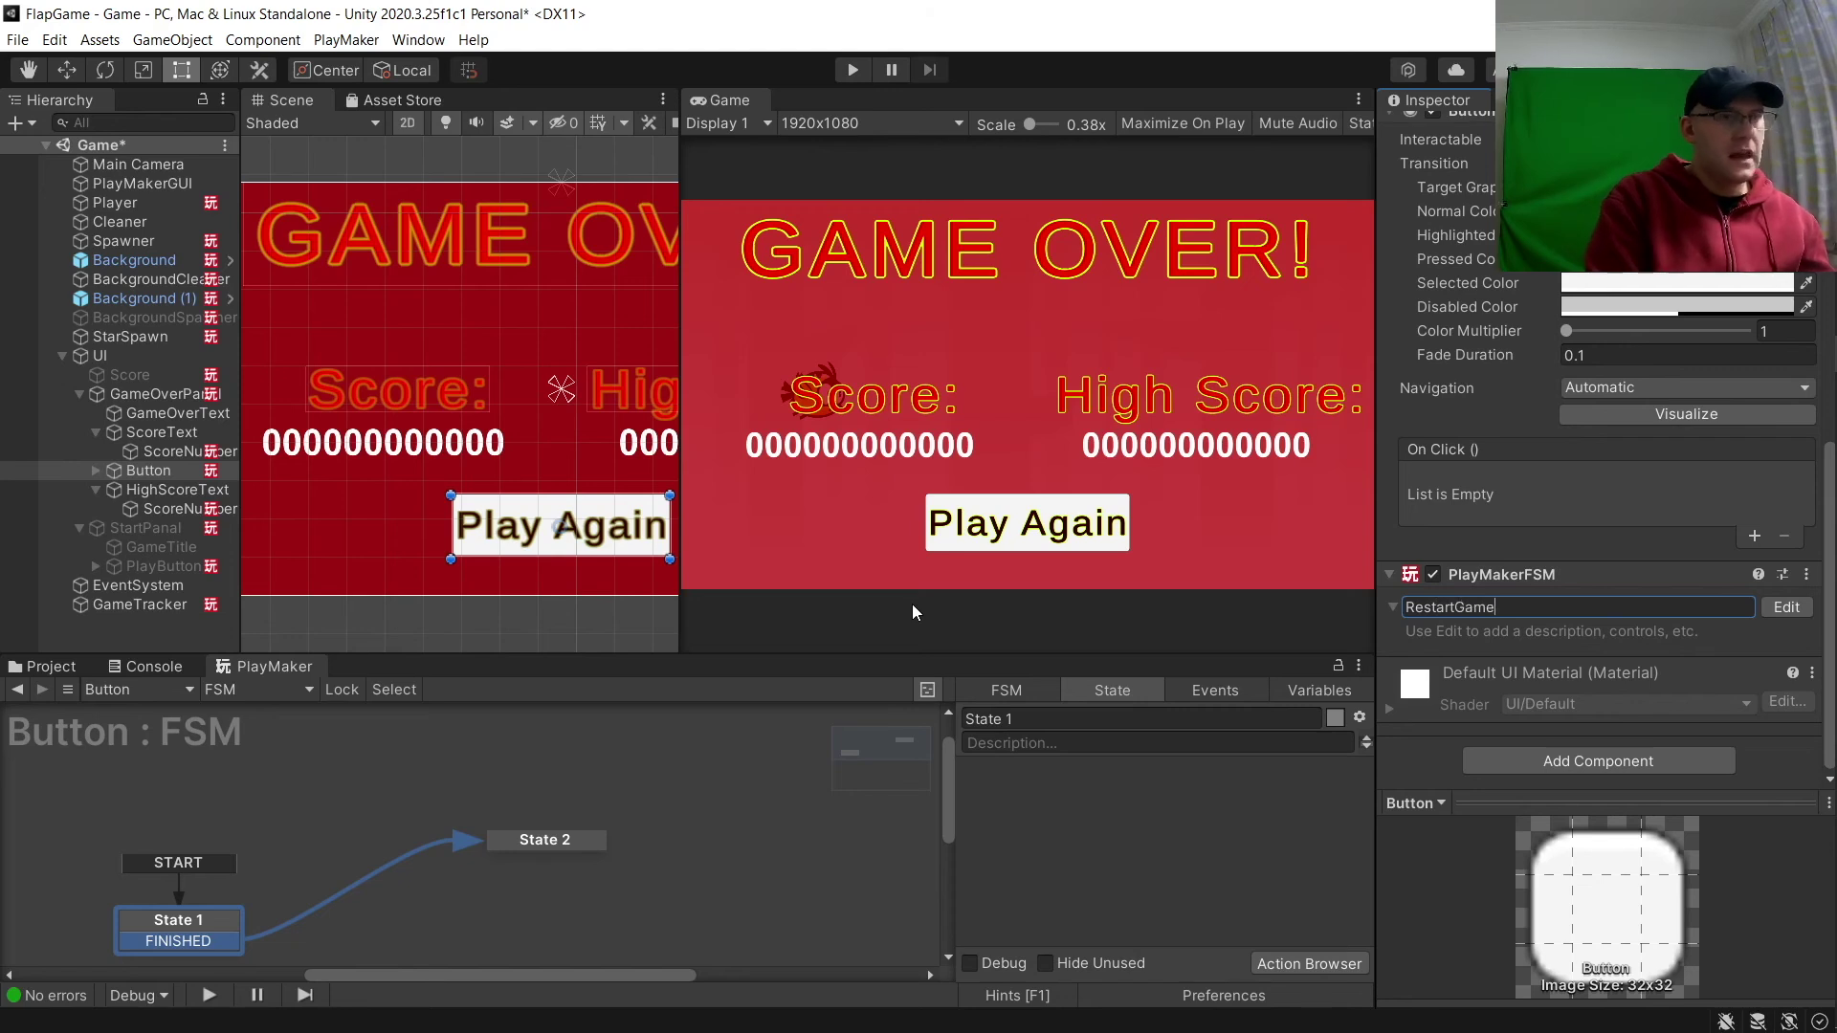
pyautogui.write('Game')
pyautogui.press('Return')
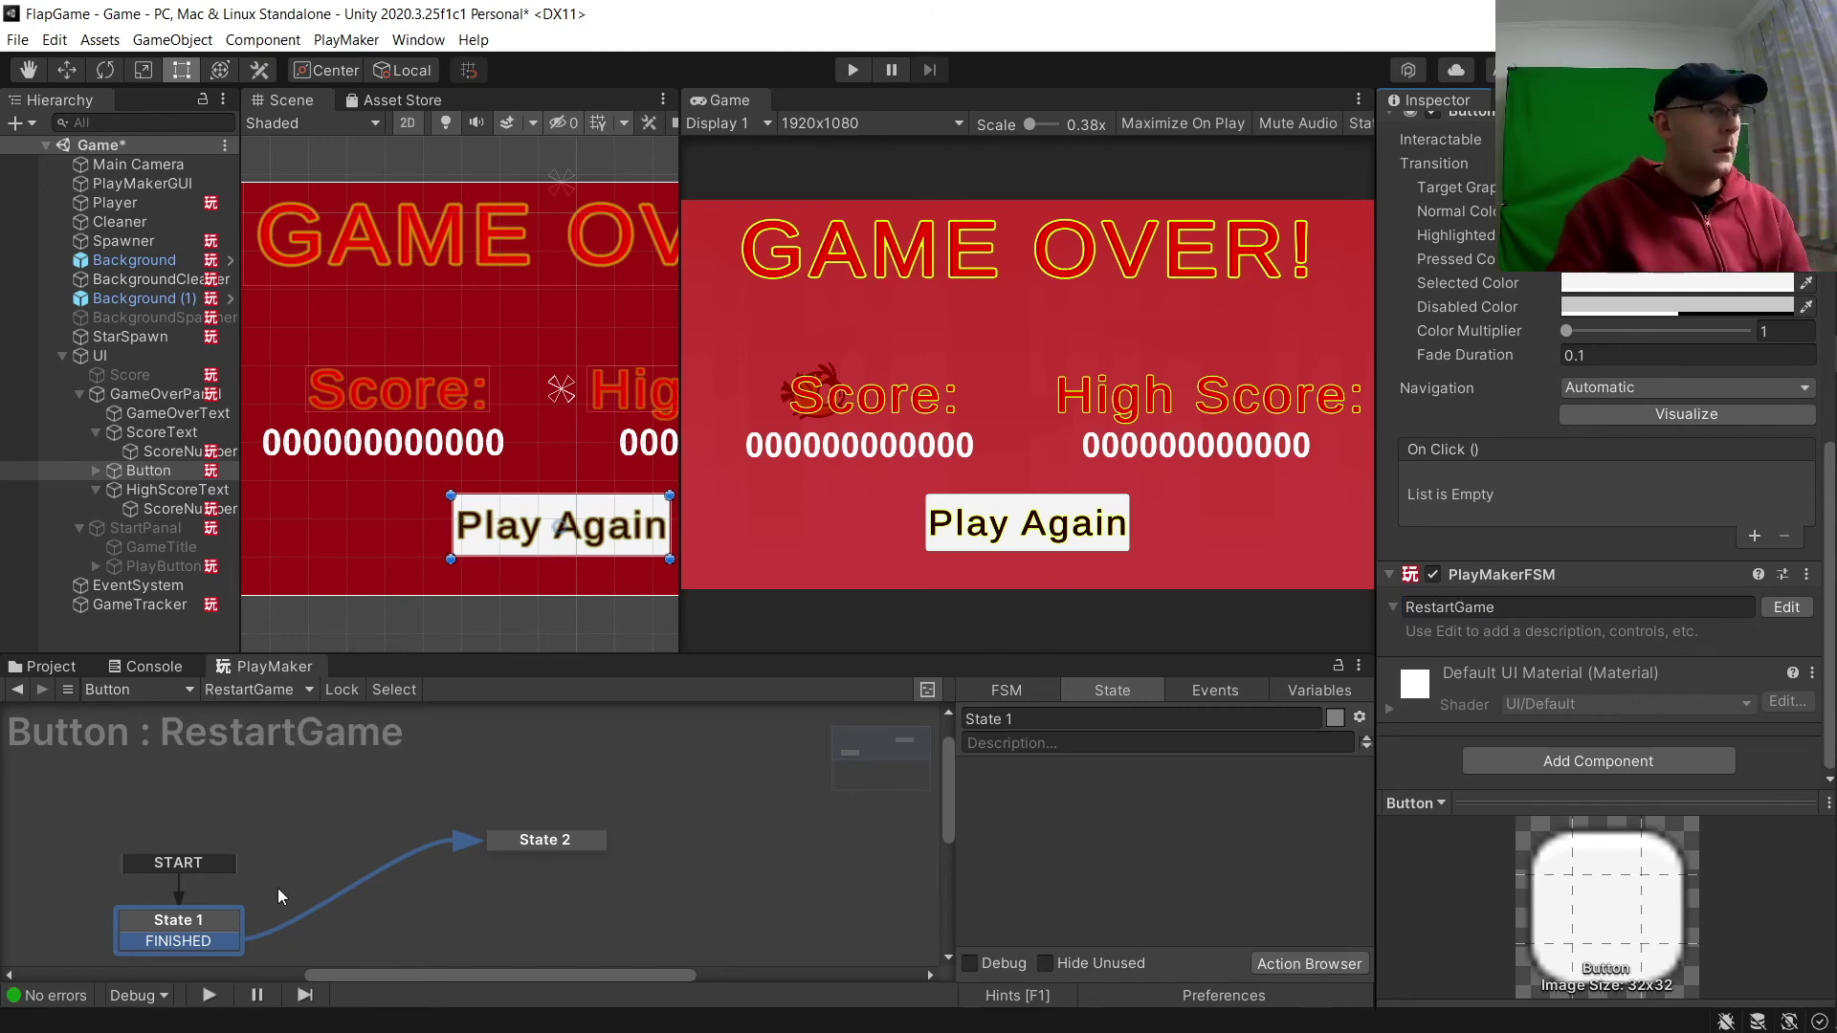
# Rename State 1 to OnClick and State 2 to Restart in the RestartGame FSM.
pyautogui.click(186, 918)
pyautogui.click(1064, 720)
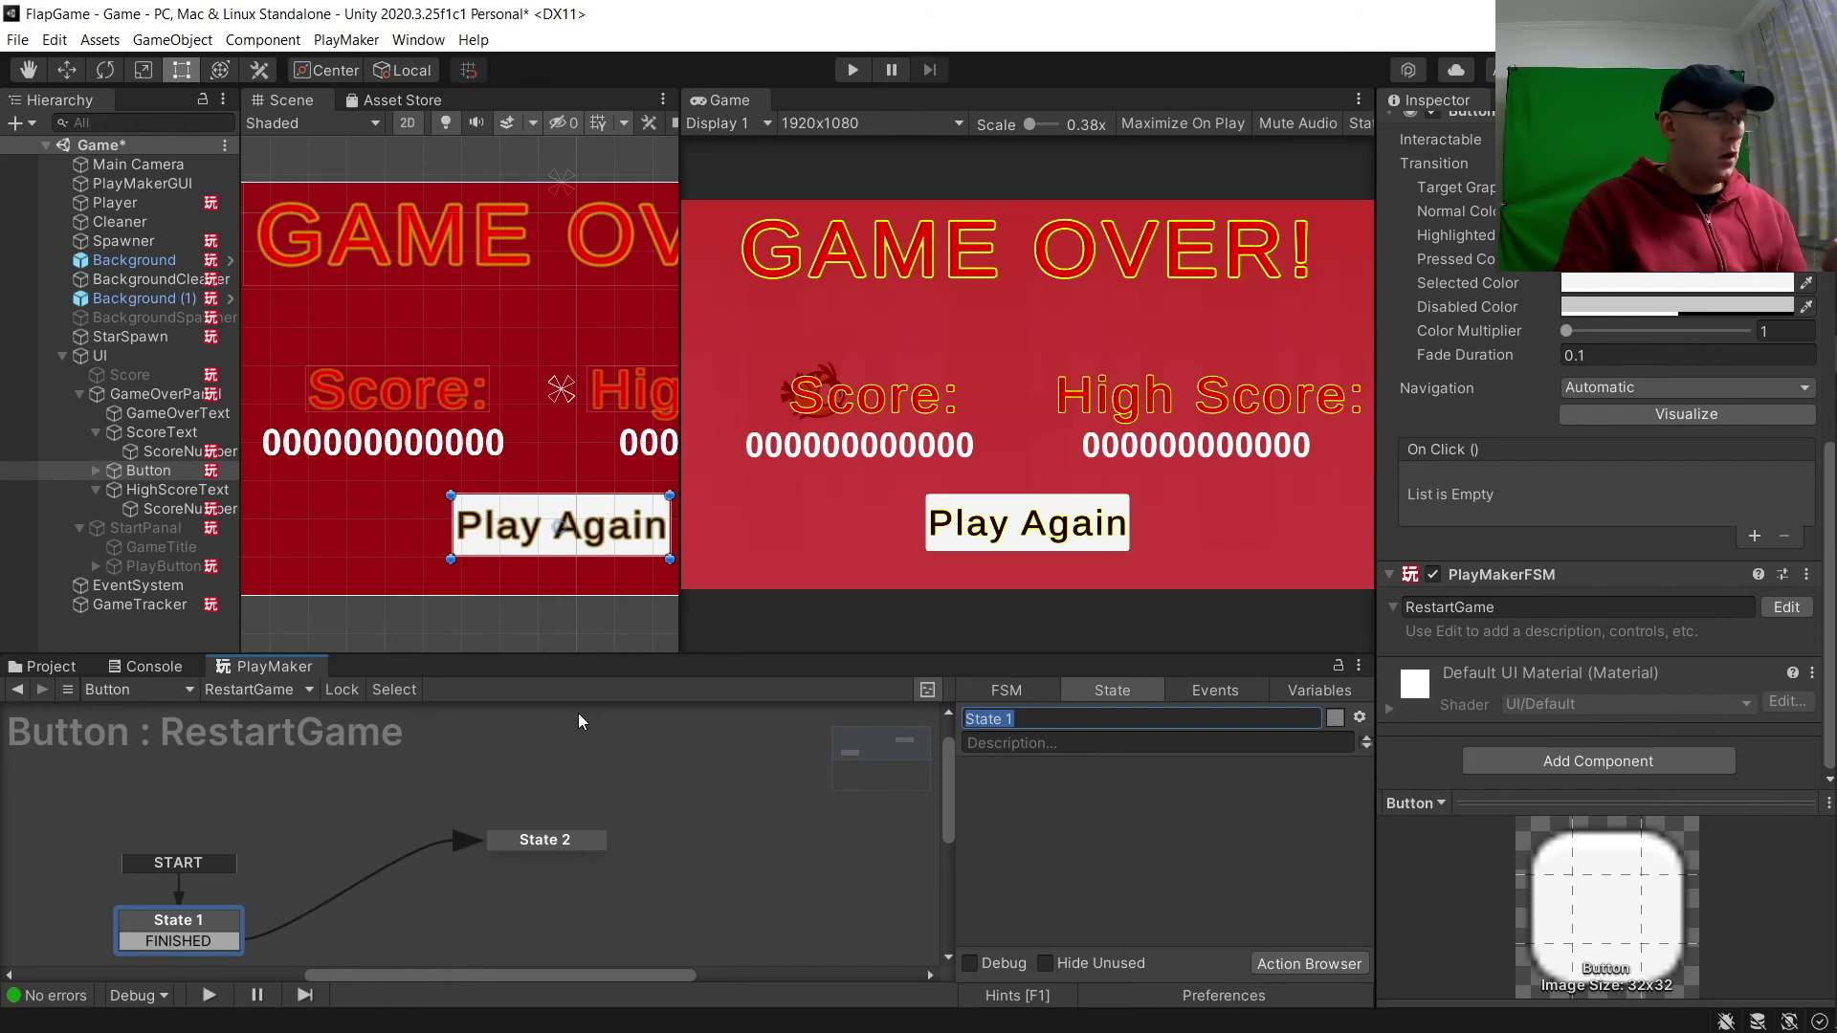
pyautogui.write('Onclick')
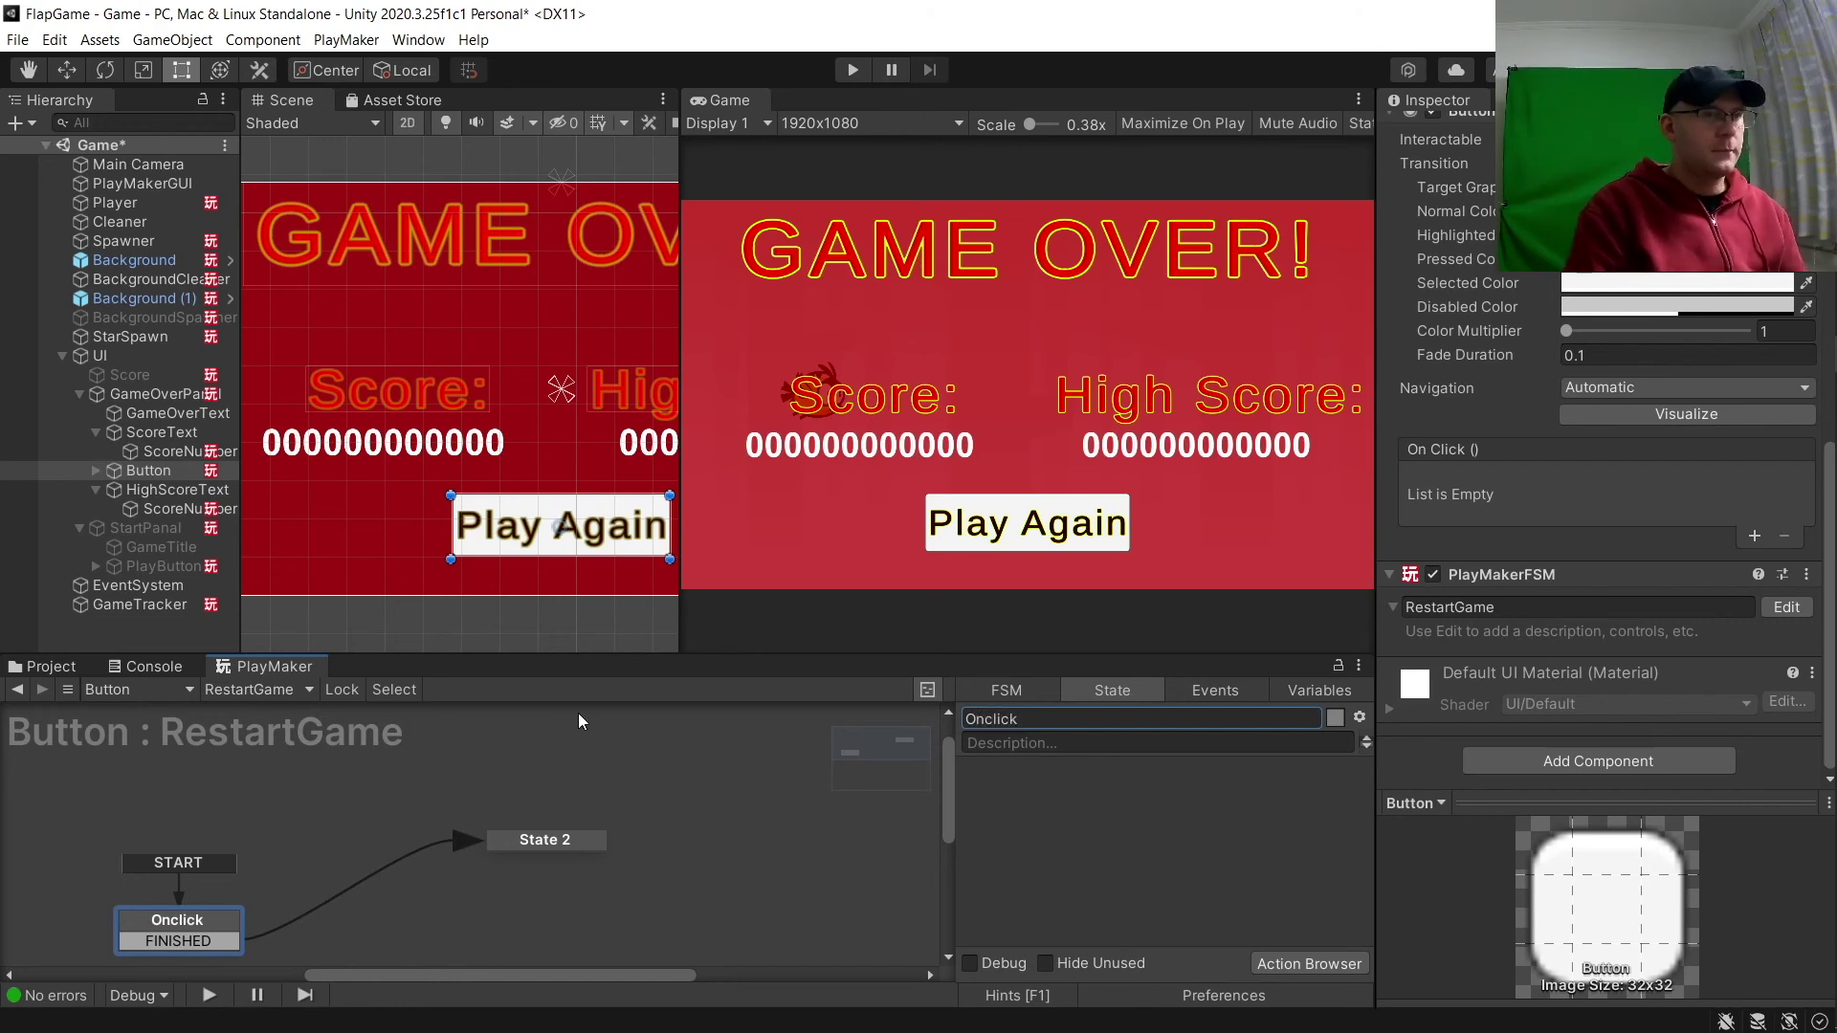
pyautogui.doubleClick(1000, 719)
pyautogui.click(997, 720)
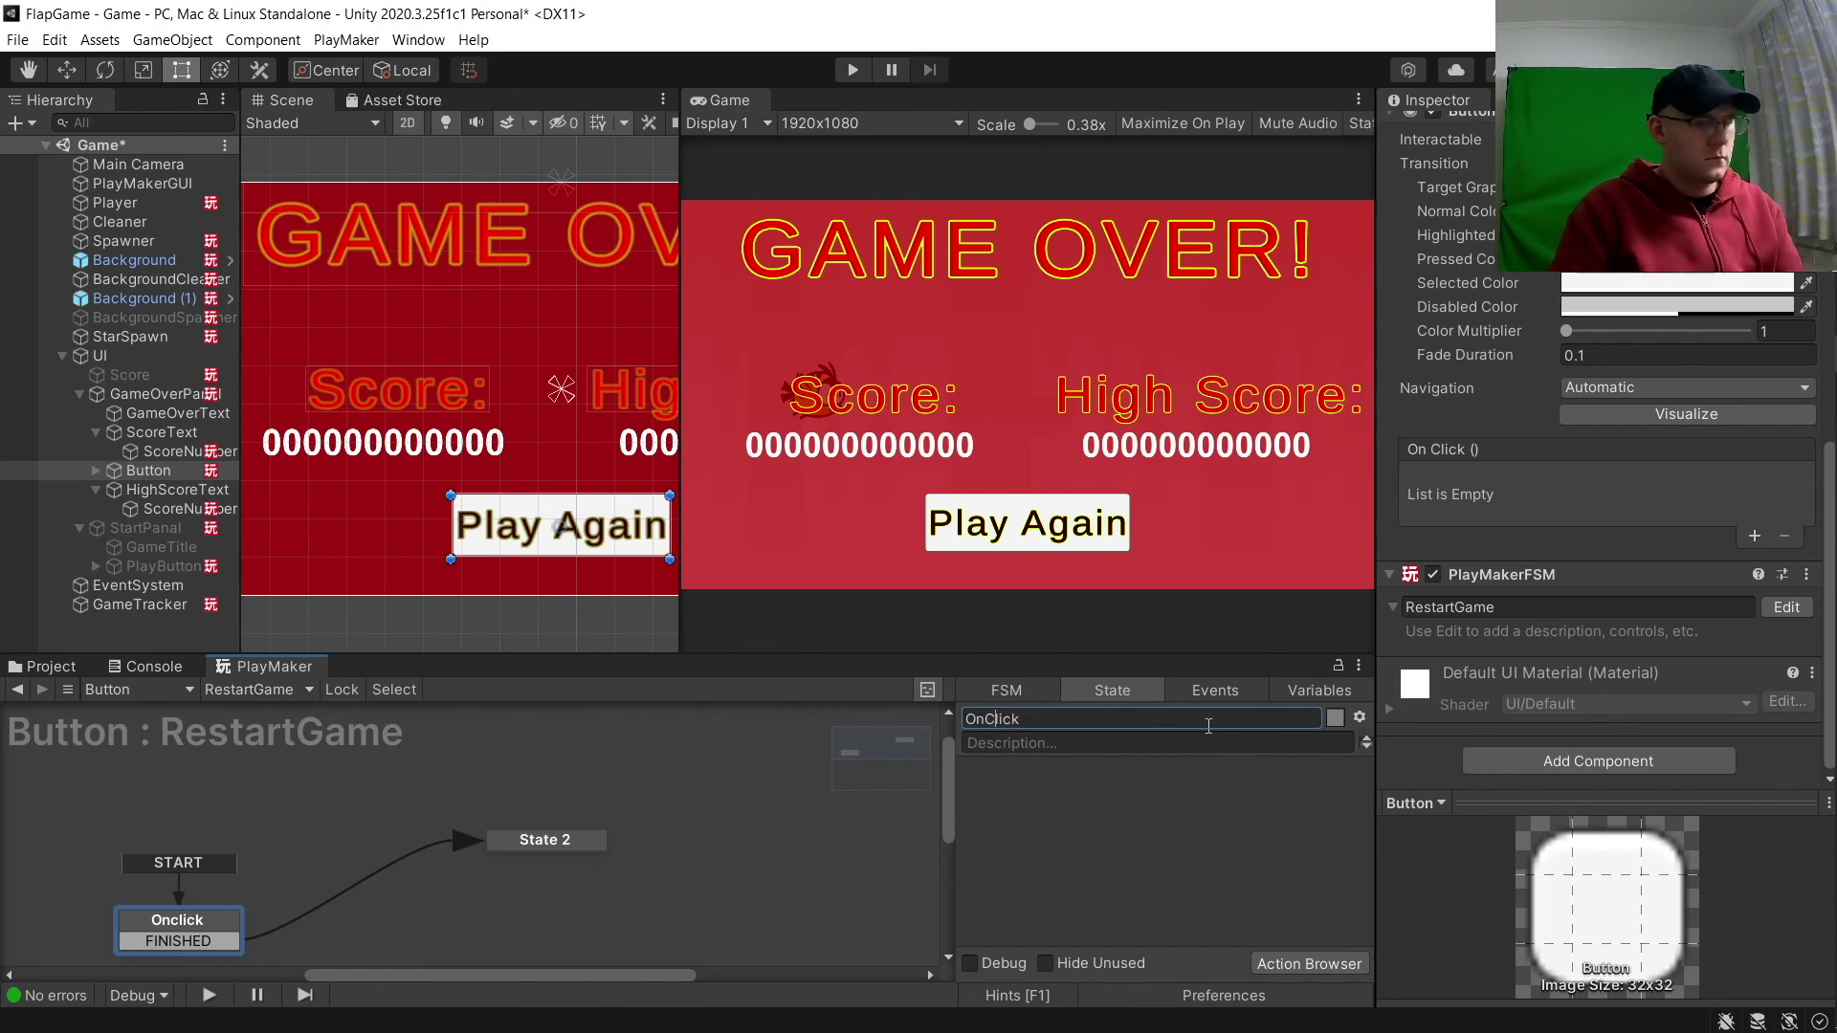
pyautogui.click(548, 842)
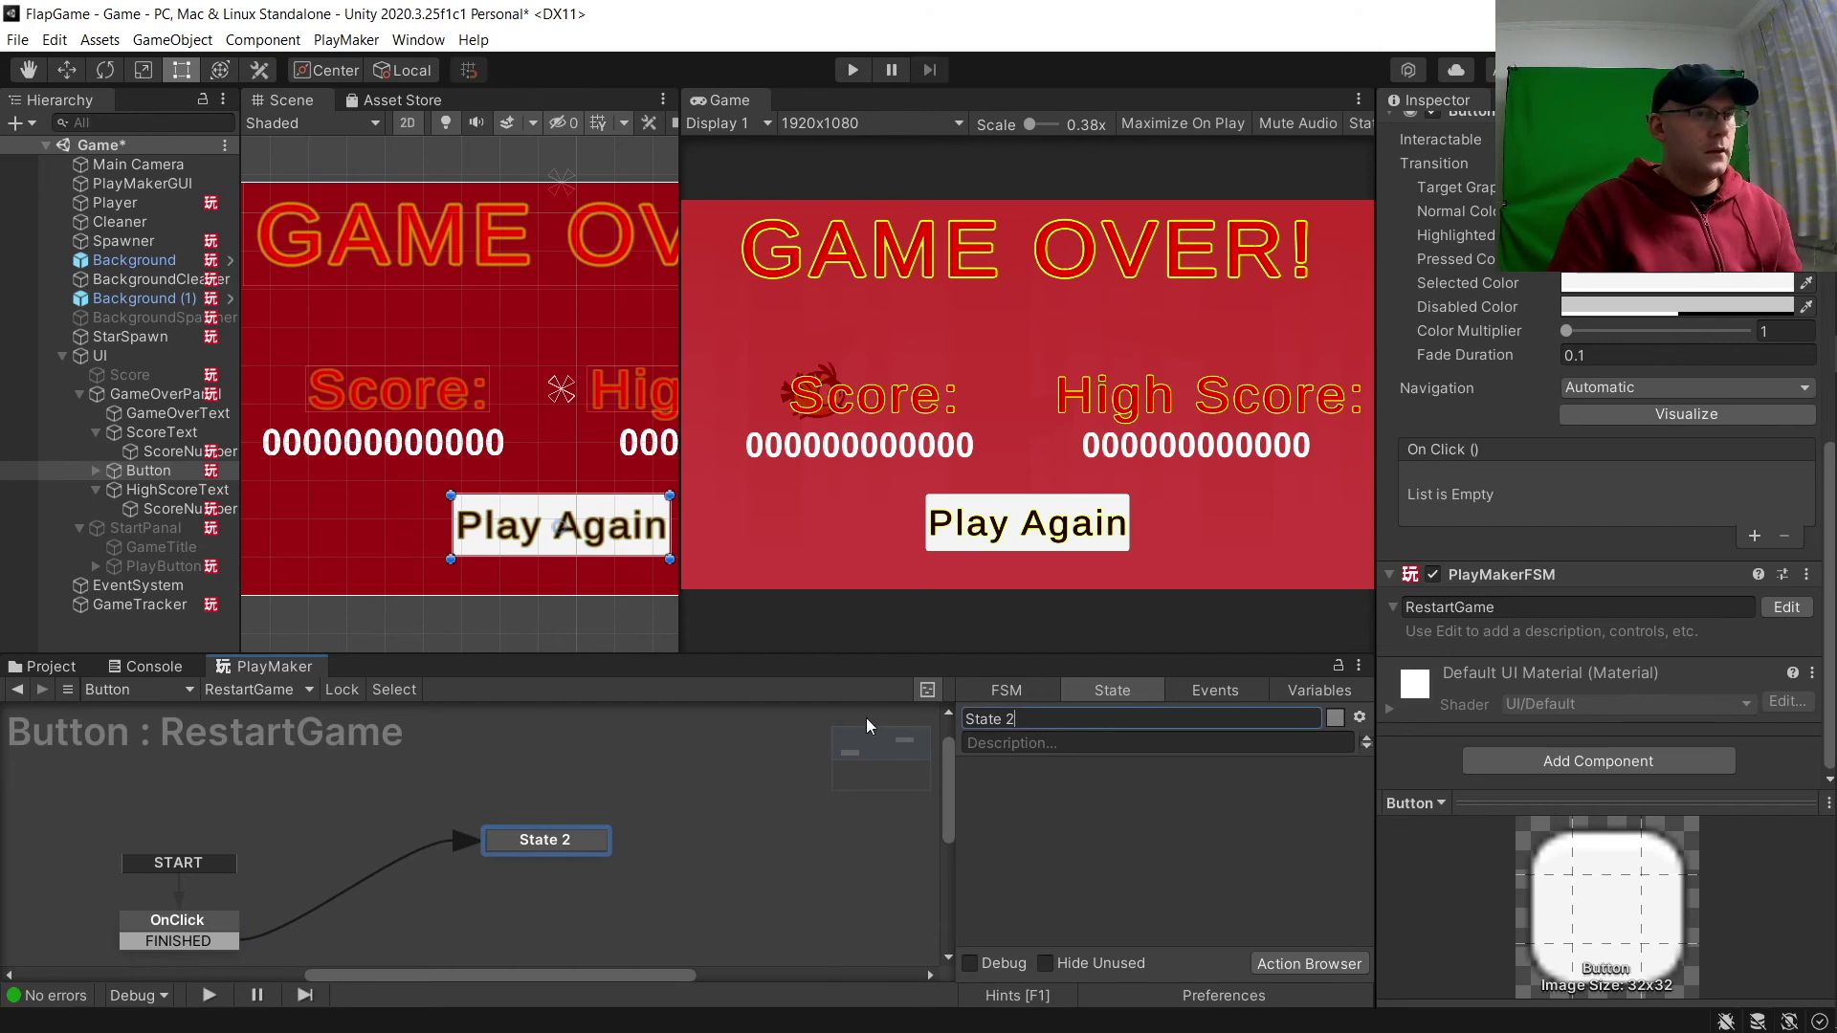
pyautogui.write('Restart')
pyautogui.press('Return')
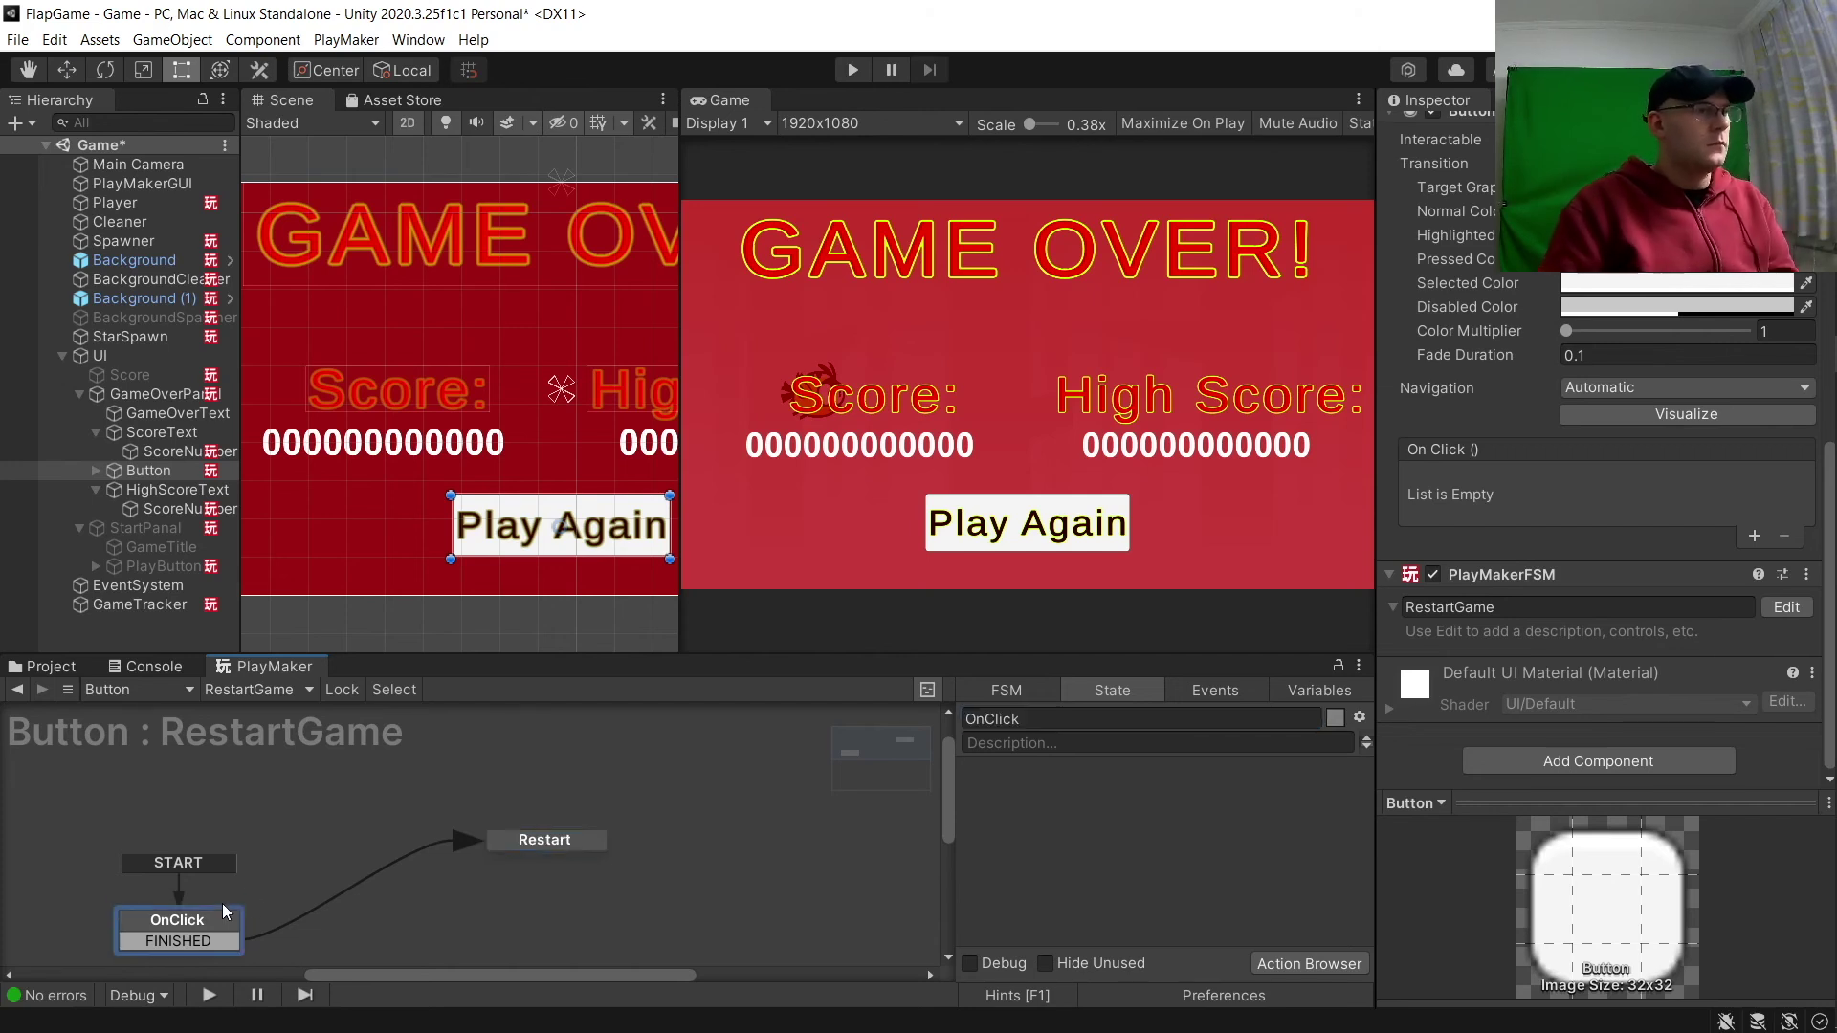
# Add a UI On Pointer Click Event action to the OnClick state that sends FINISHED.
pyautogui.moveTo(222, 915); pyautogui.dragTo(220, 897)
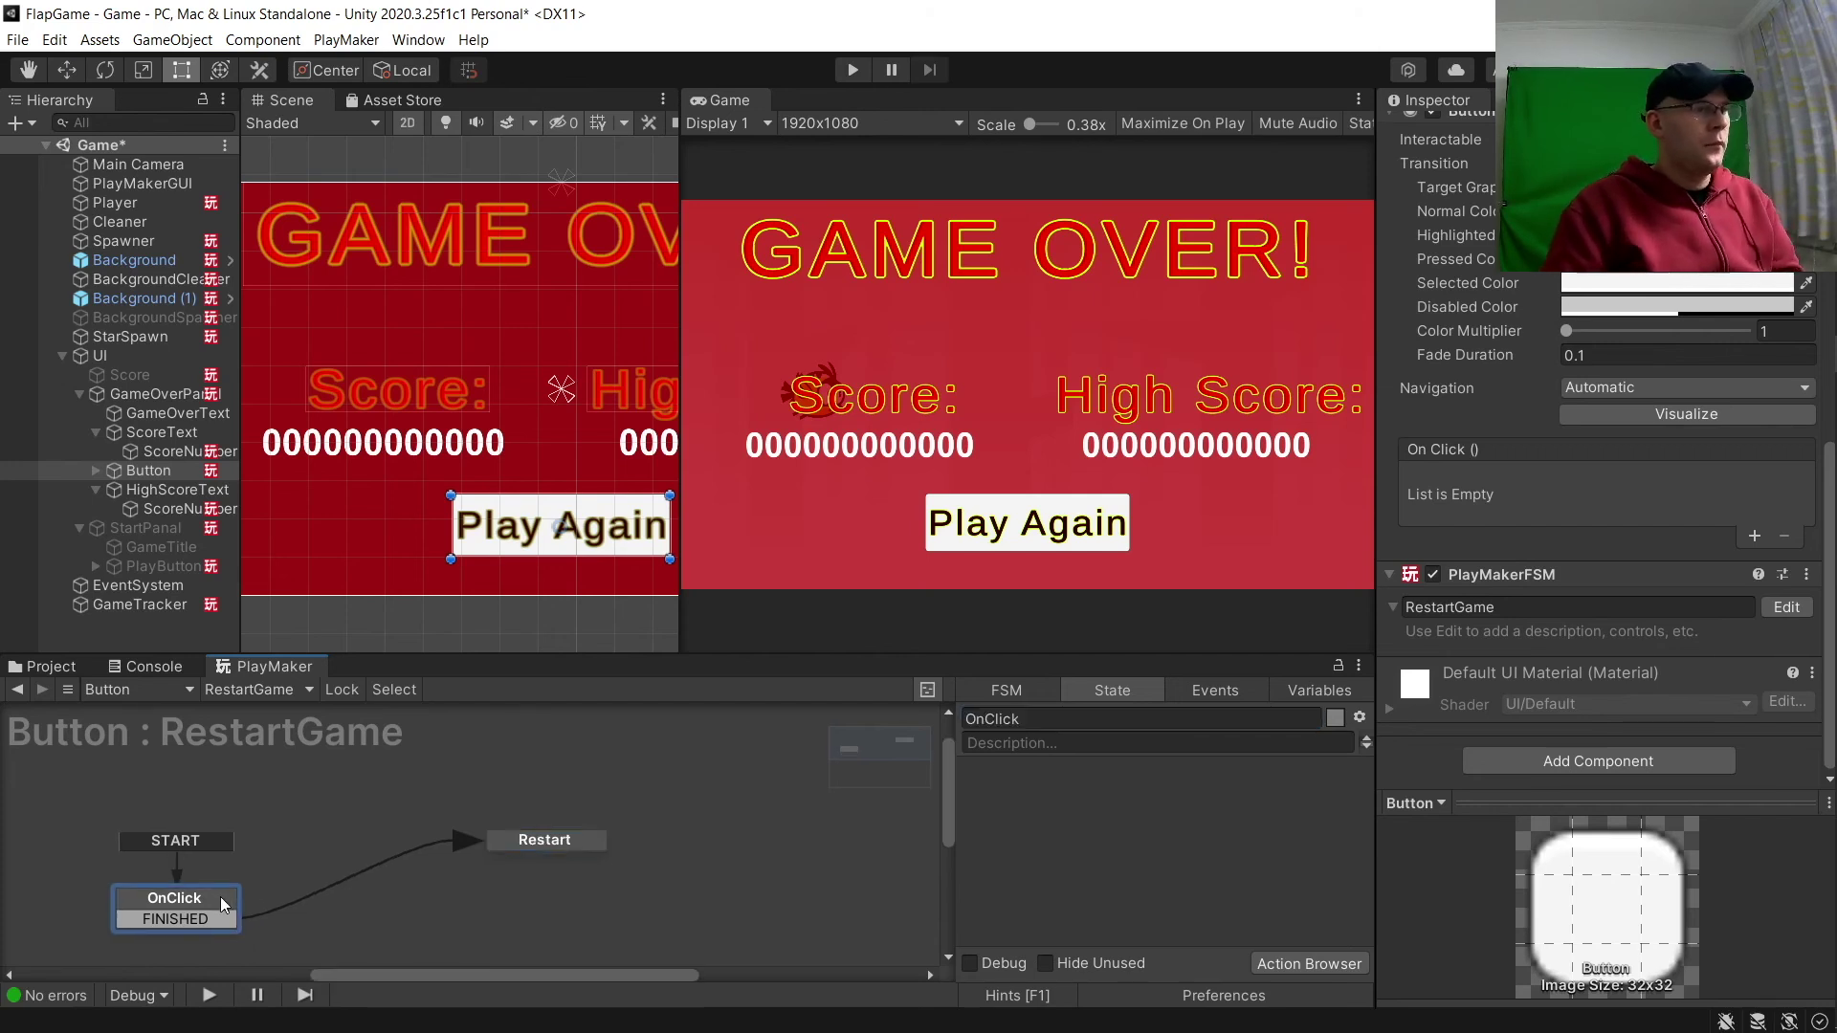
pyautogui.click(1293, 963)
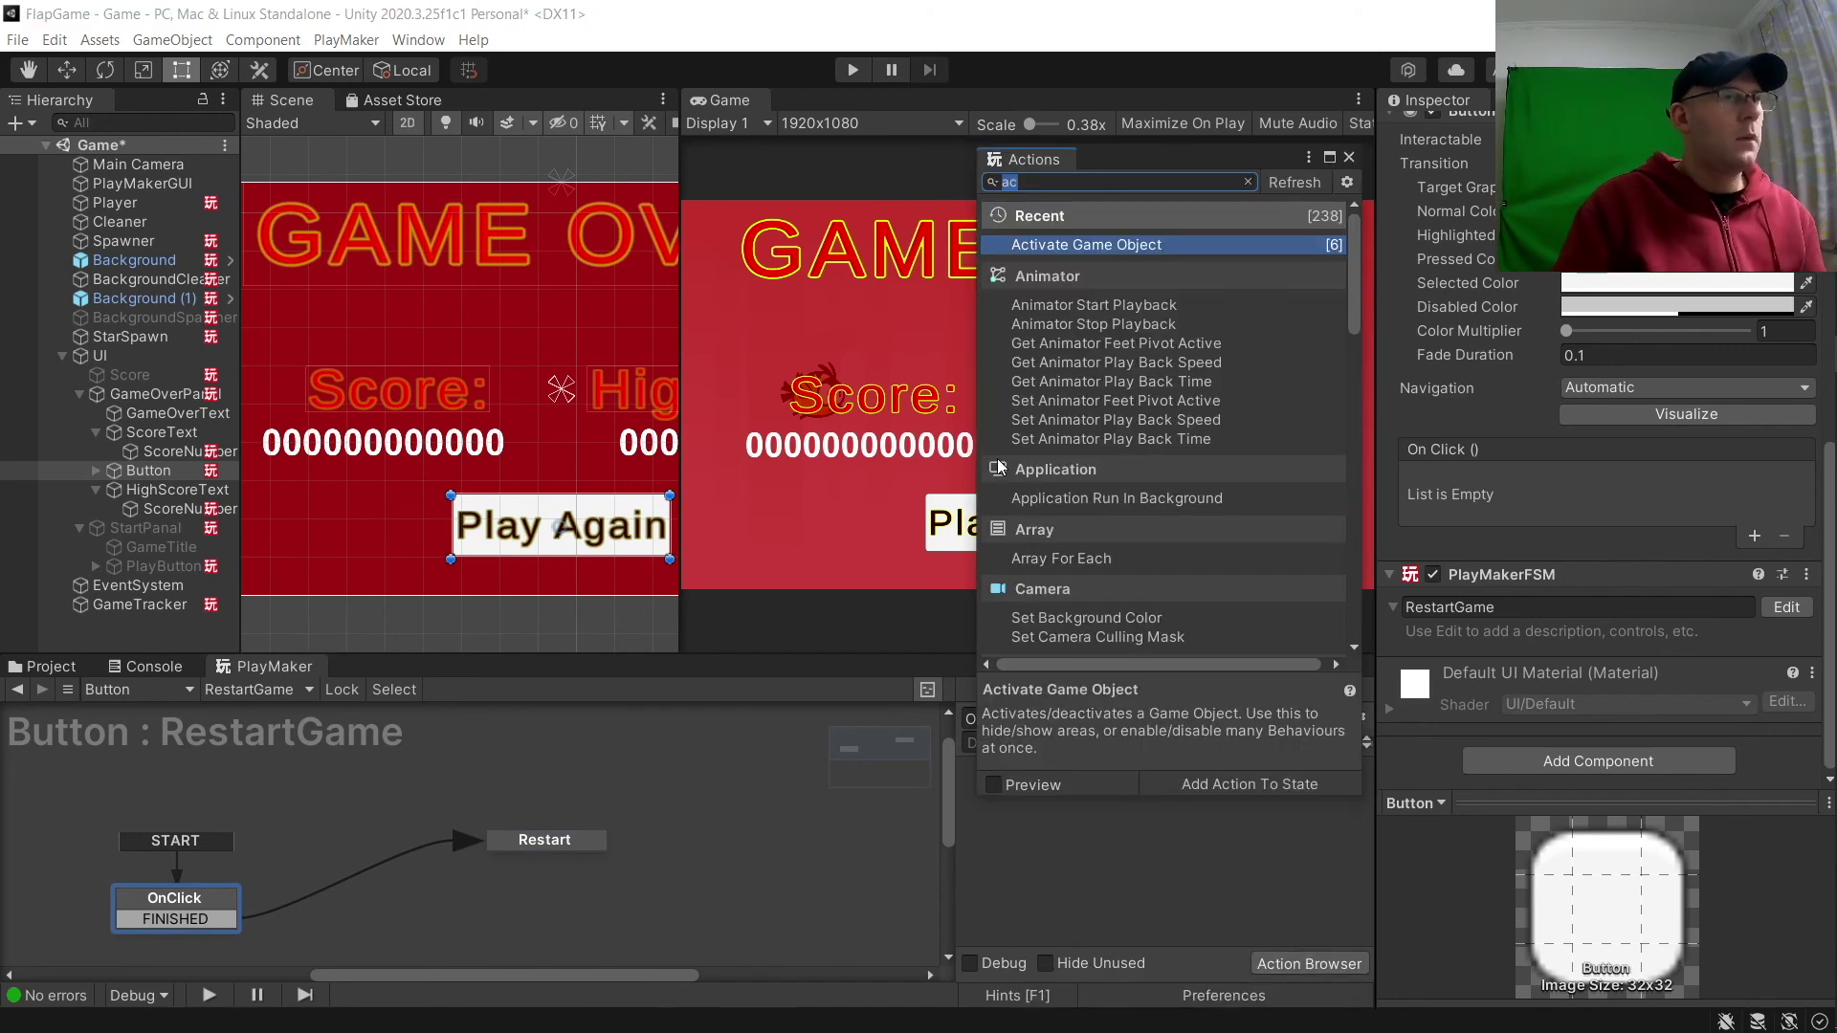
pyautogui.write('Ui on')
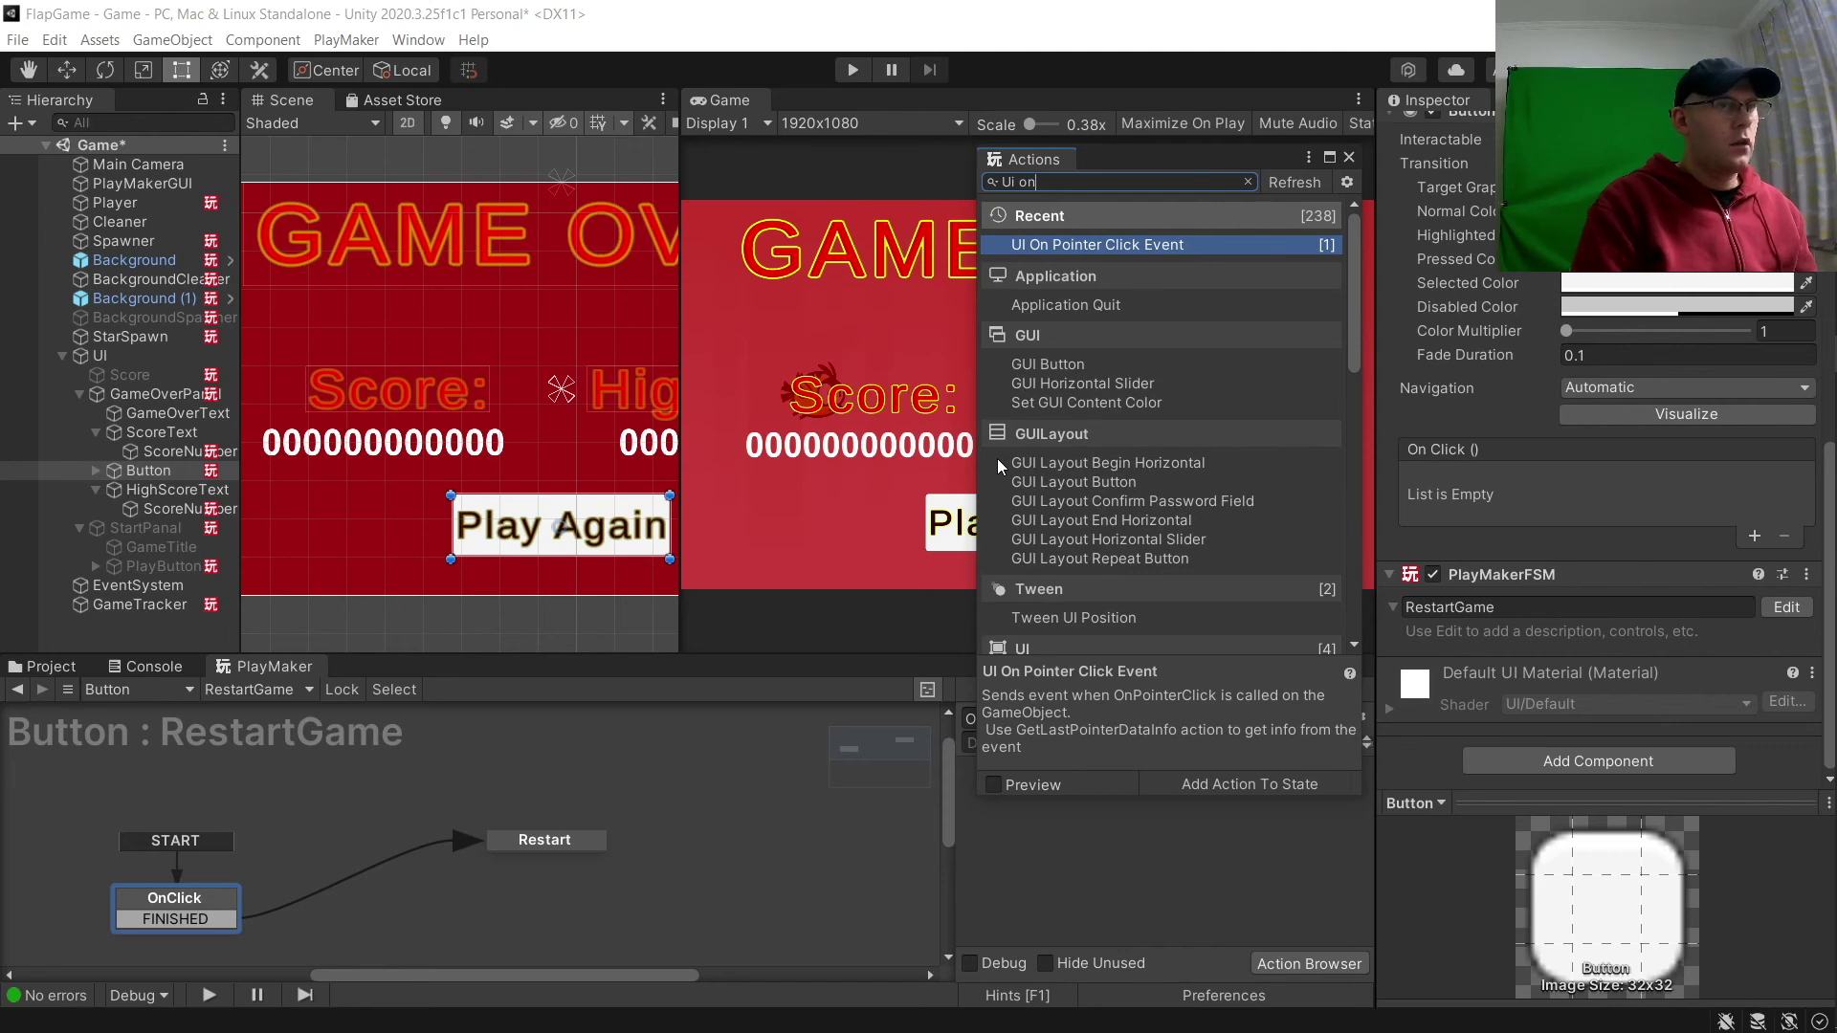
pyautogui.press('Return')
pyautogui.click(1278, 848)
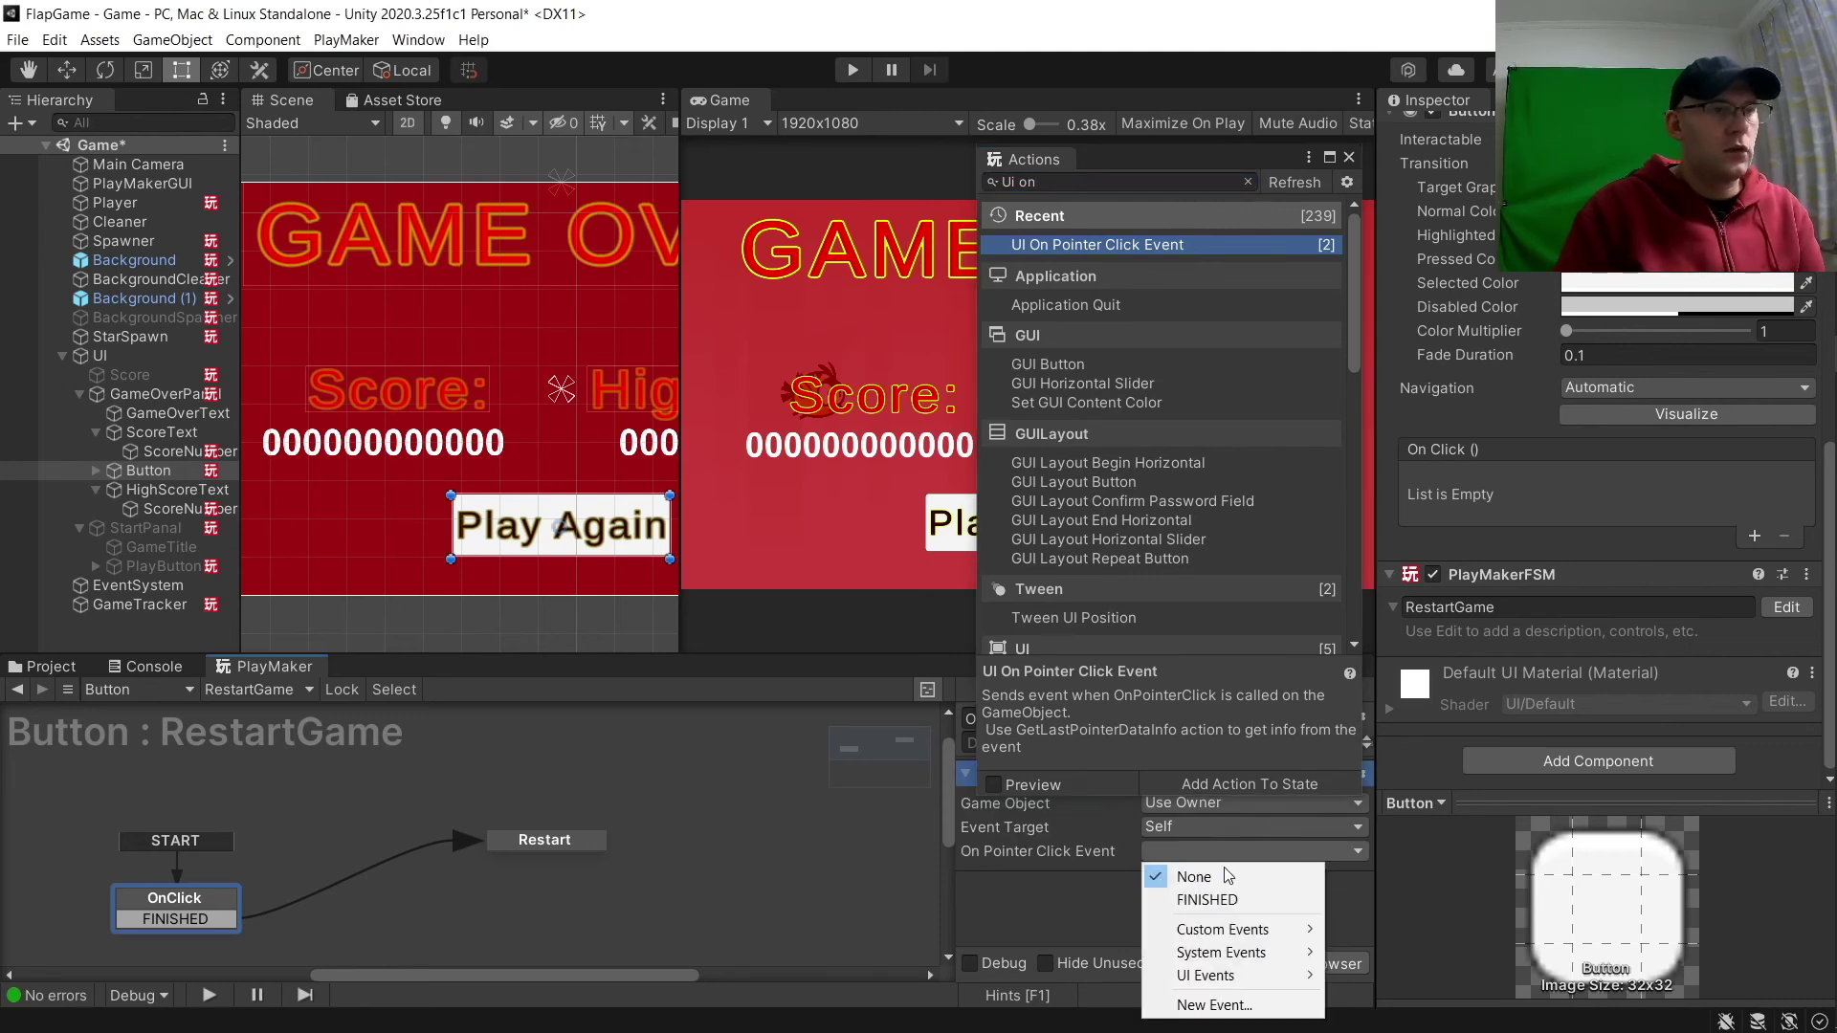
pyautogui.click(1187, 898)
# Add a Restart Level action to the Restart state and close the action browser.
pyautogui.click(553, 847)
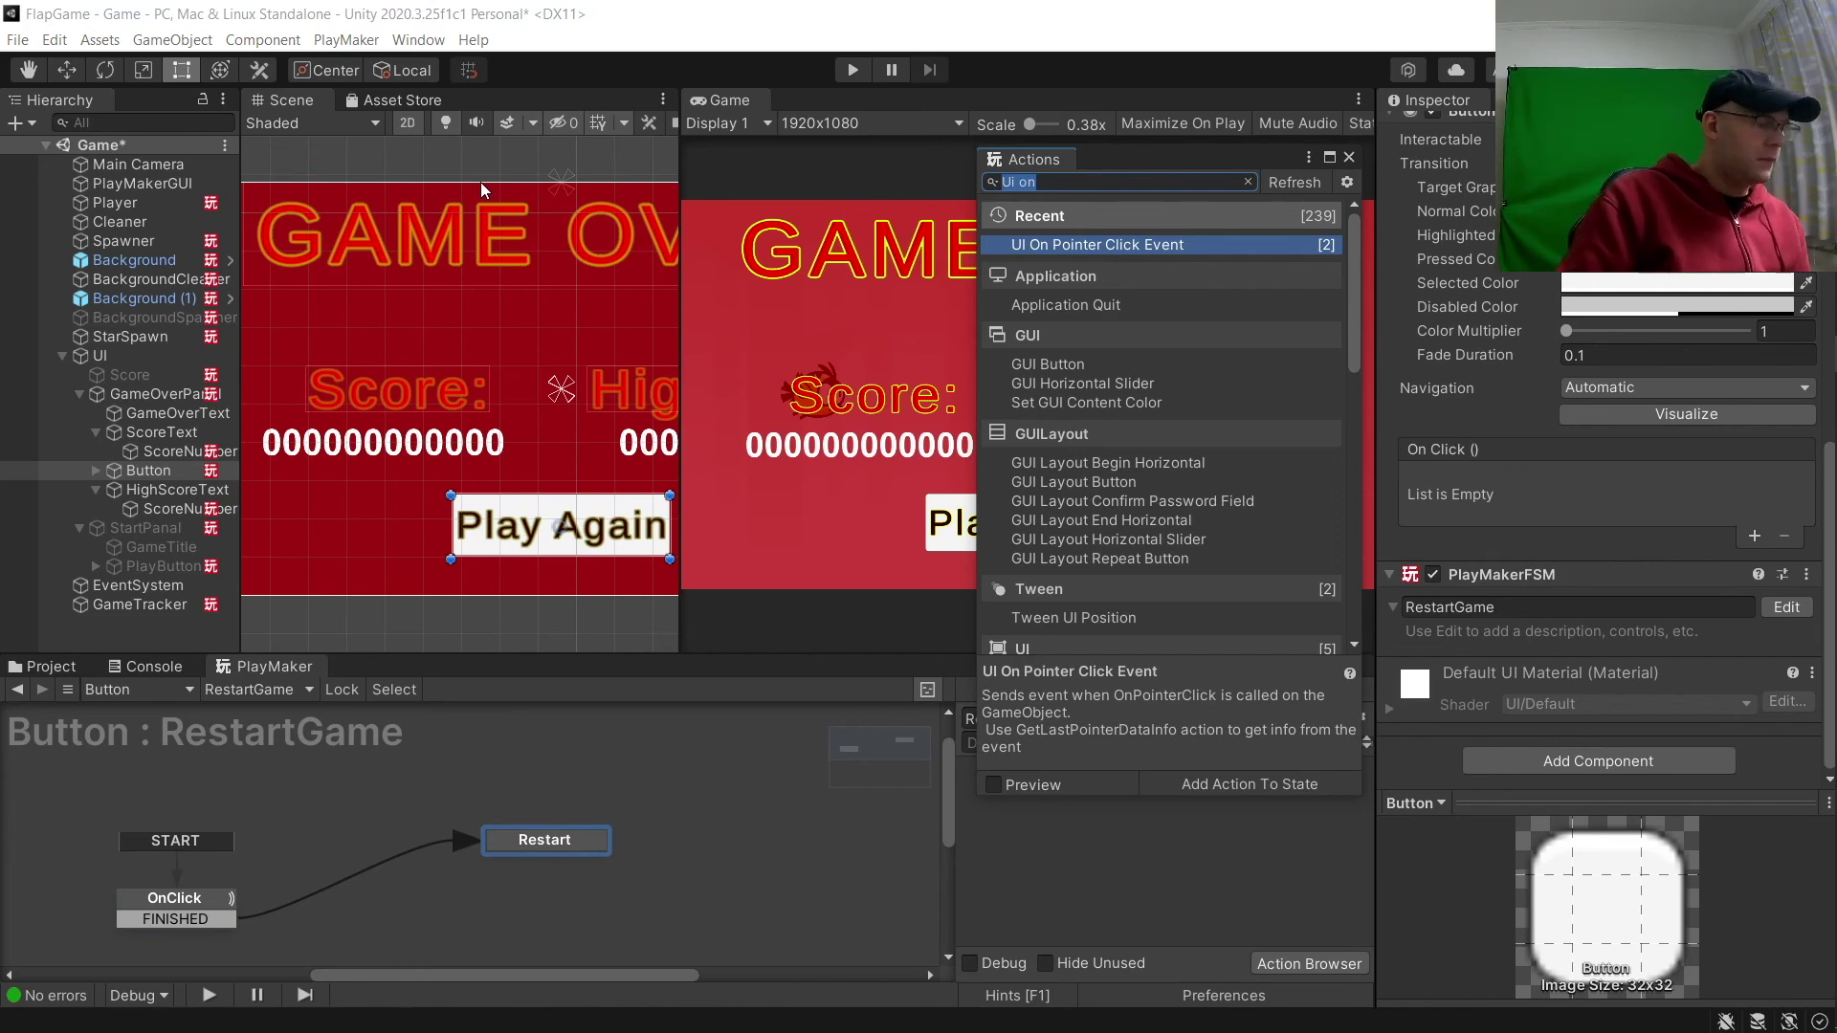
pyautogui.press('BackSpace')
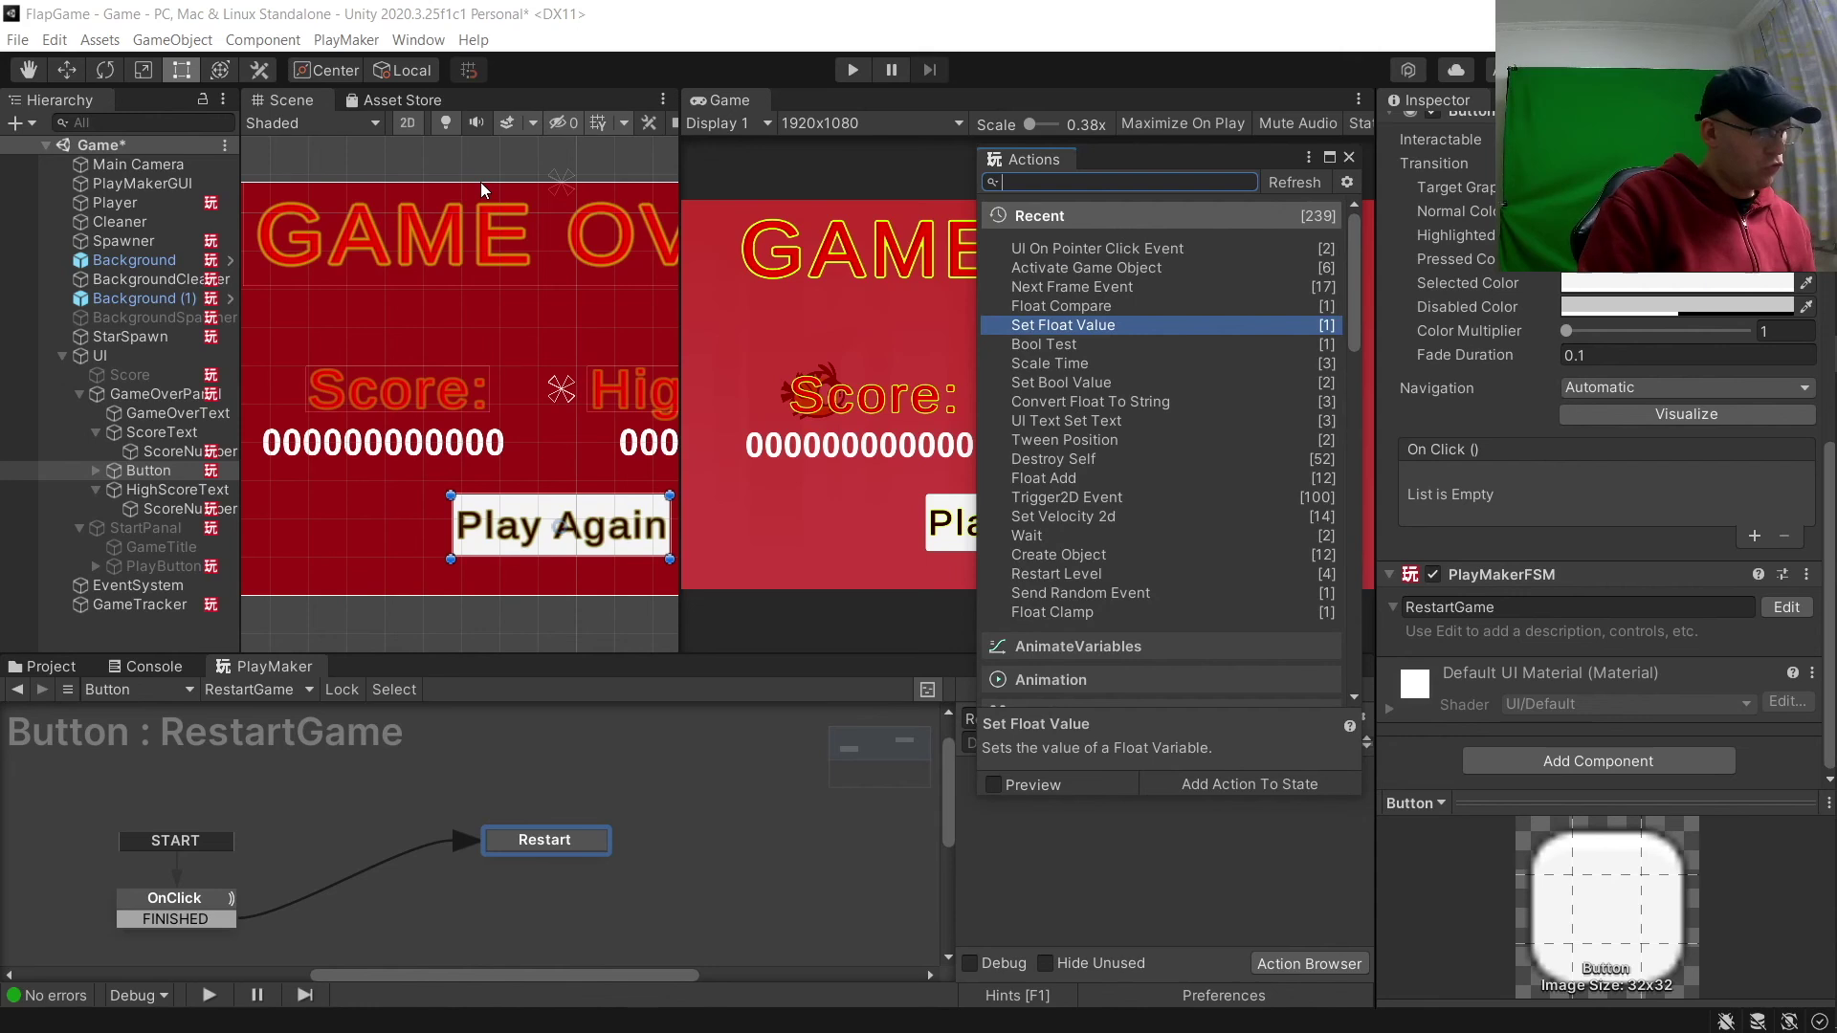
pyautogui.write('Restart')
pyautogui.press('Return')
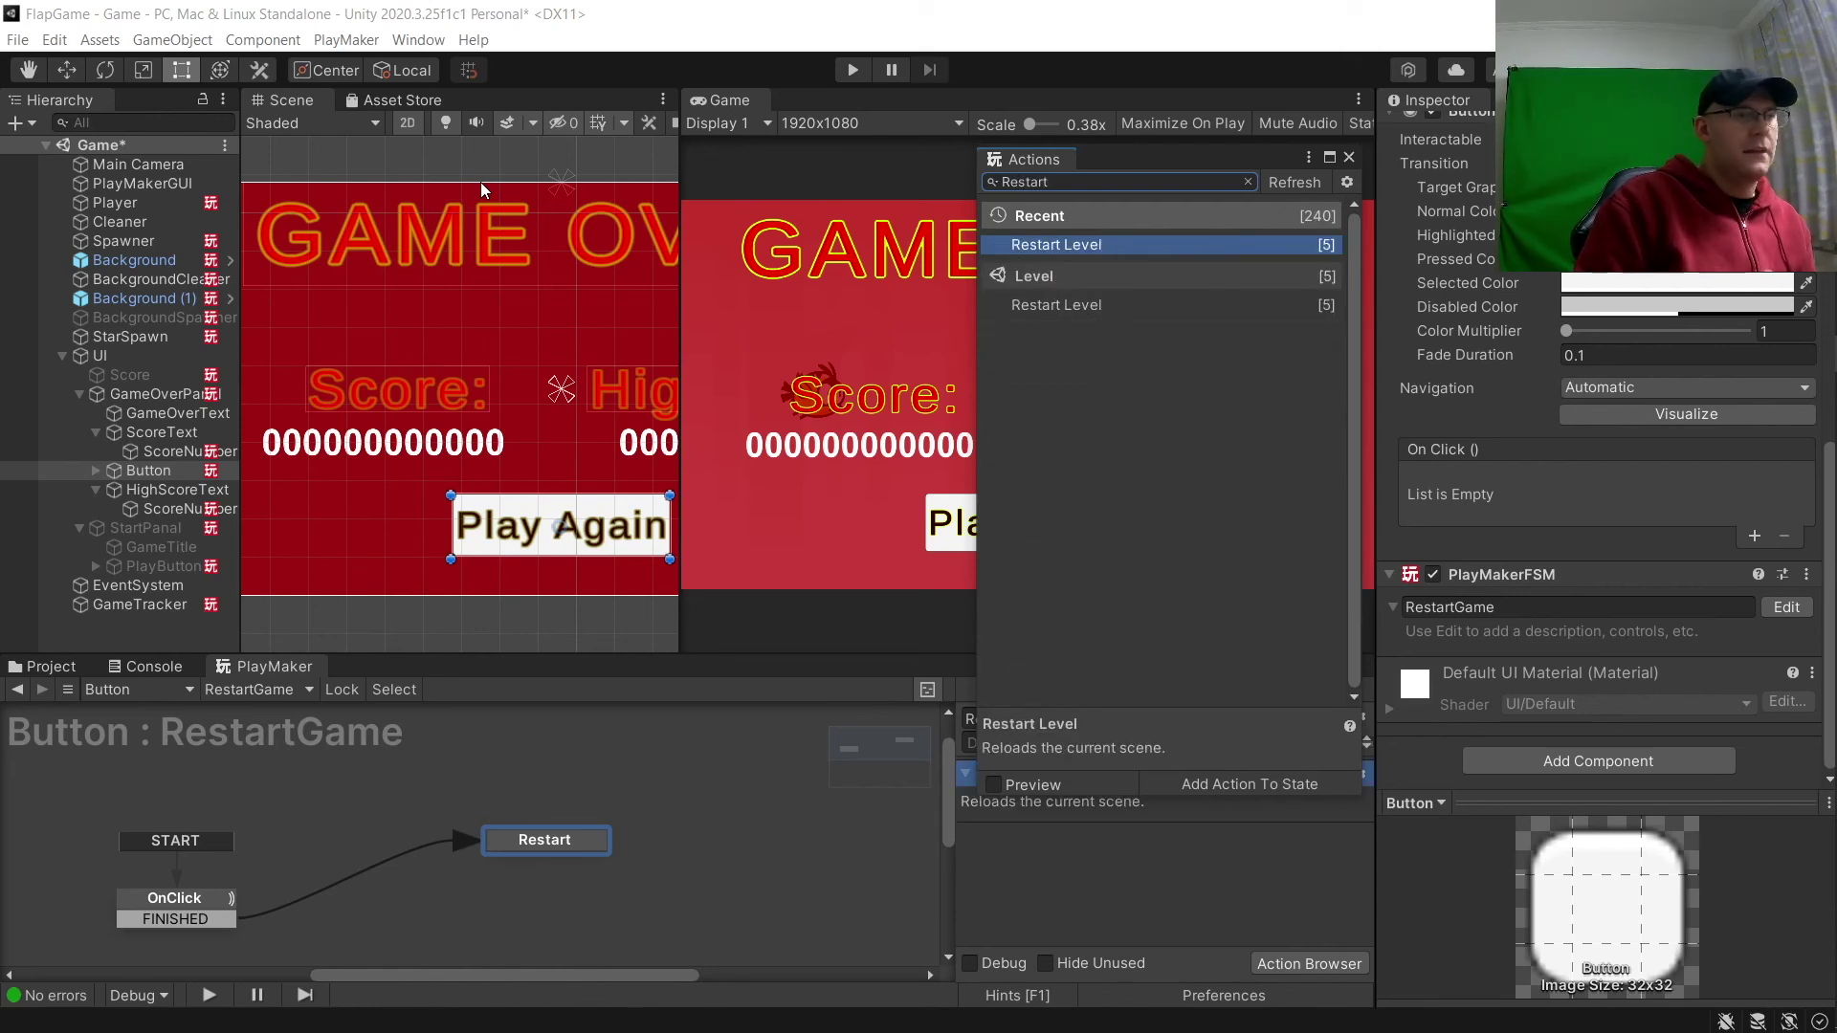
pyautogui.click(1349, 158)
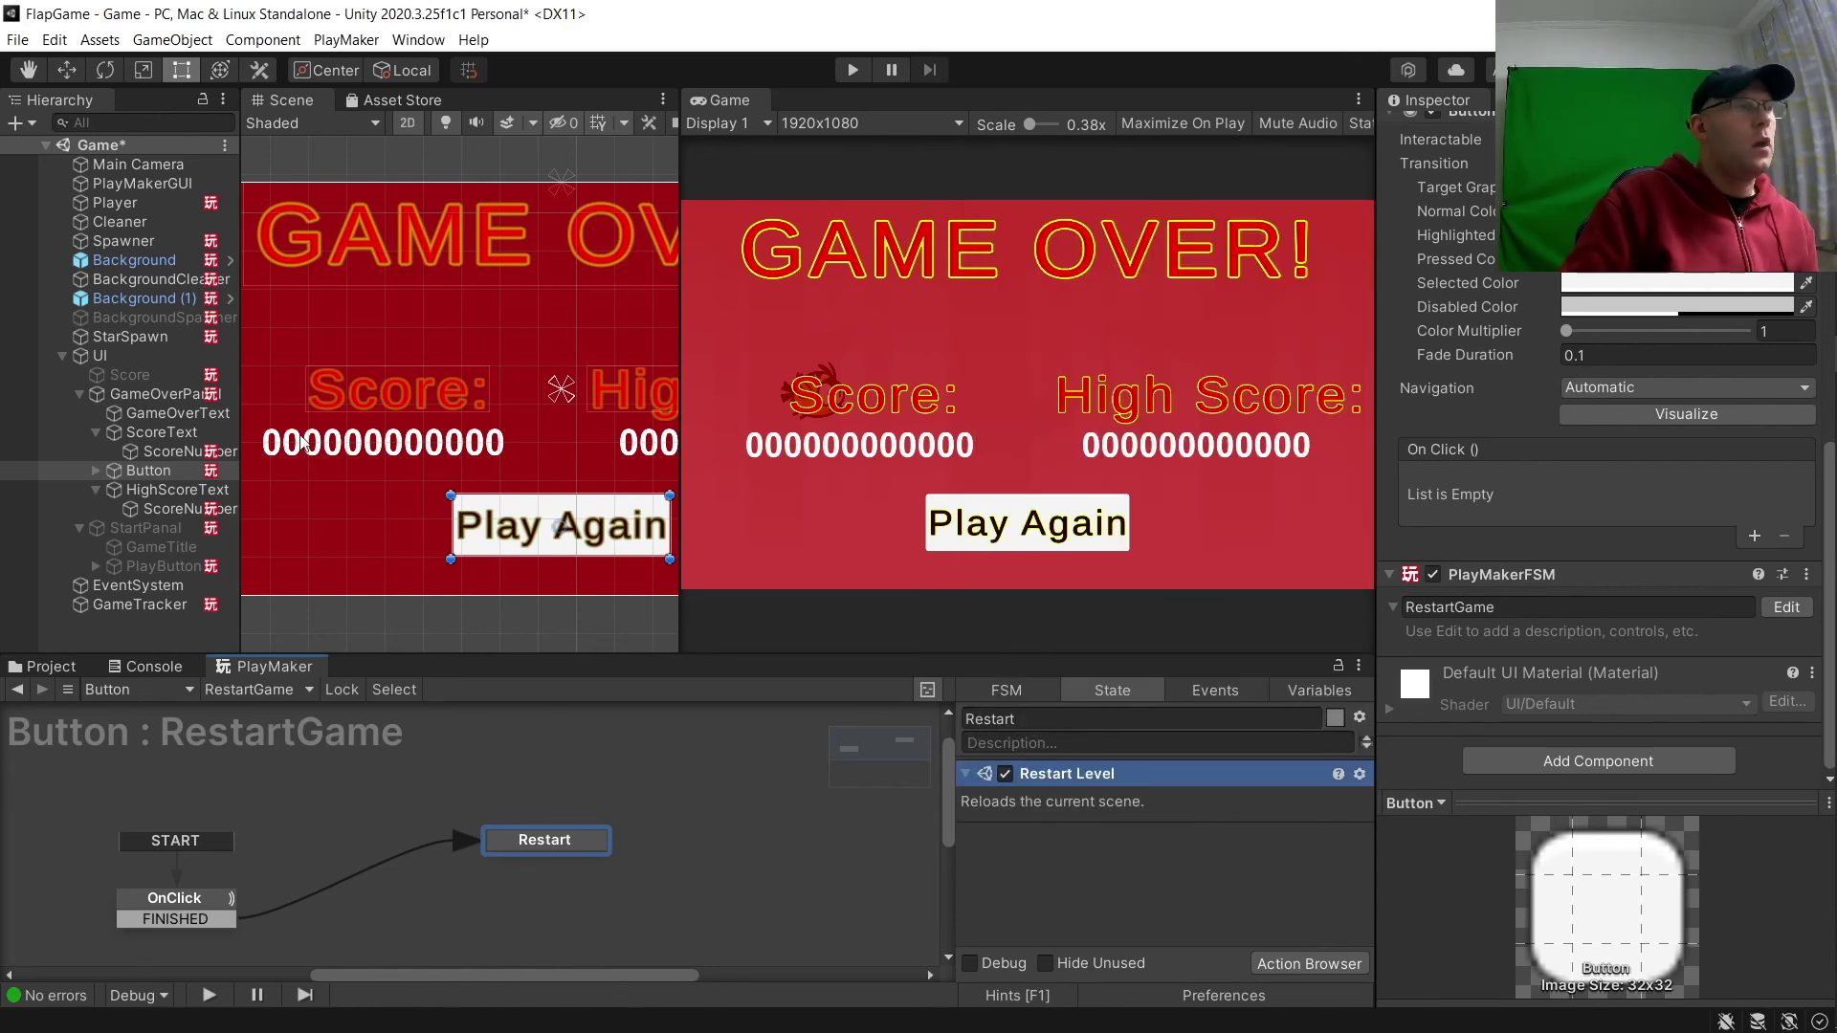
# Deactivate GameOverPanal and reactivate StartPanal in the scene.
pyautogui.click(140, 390)
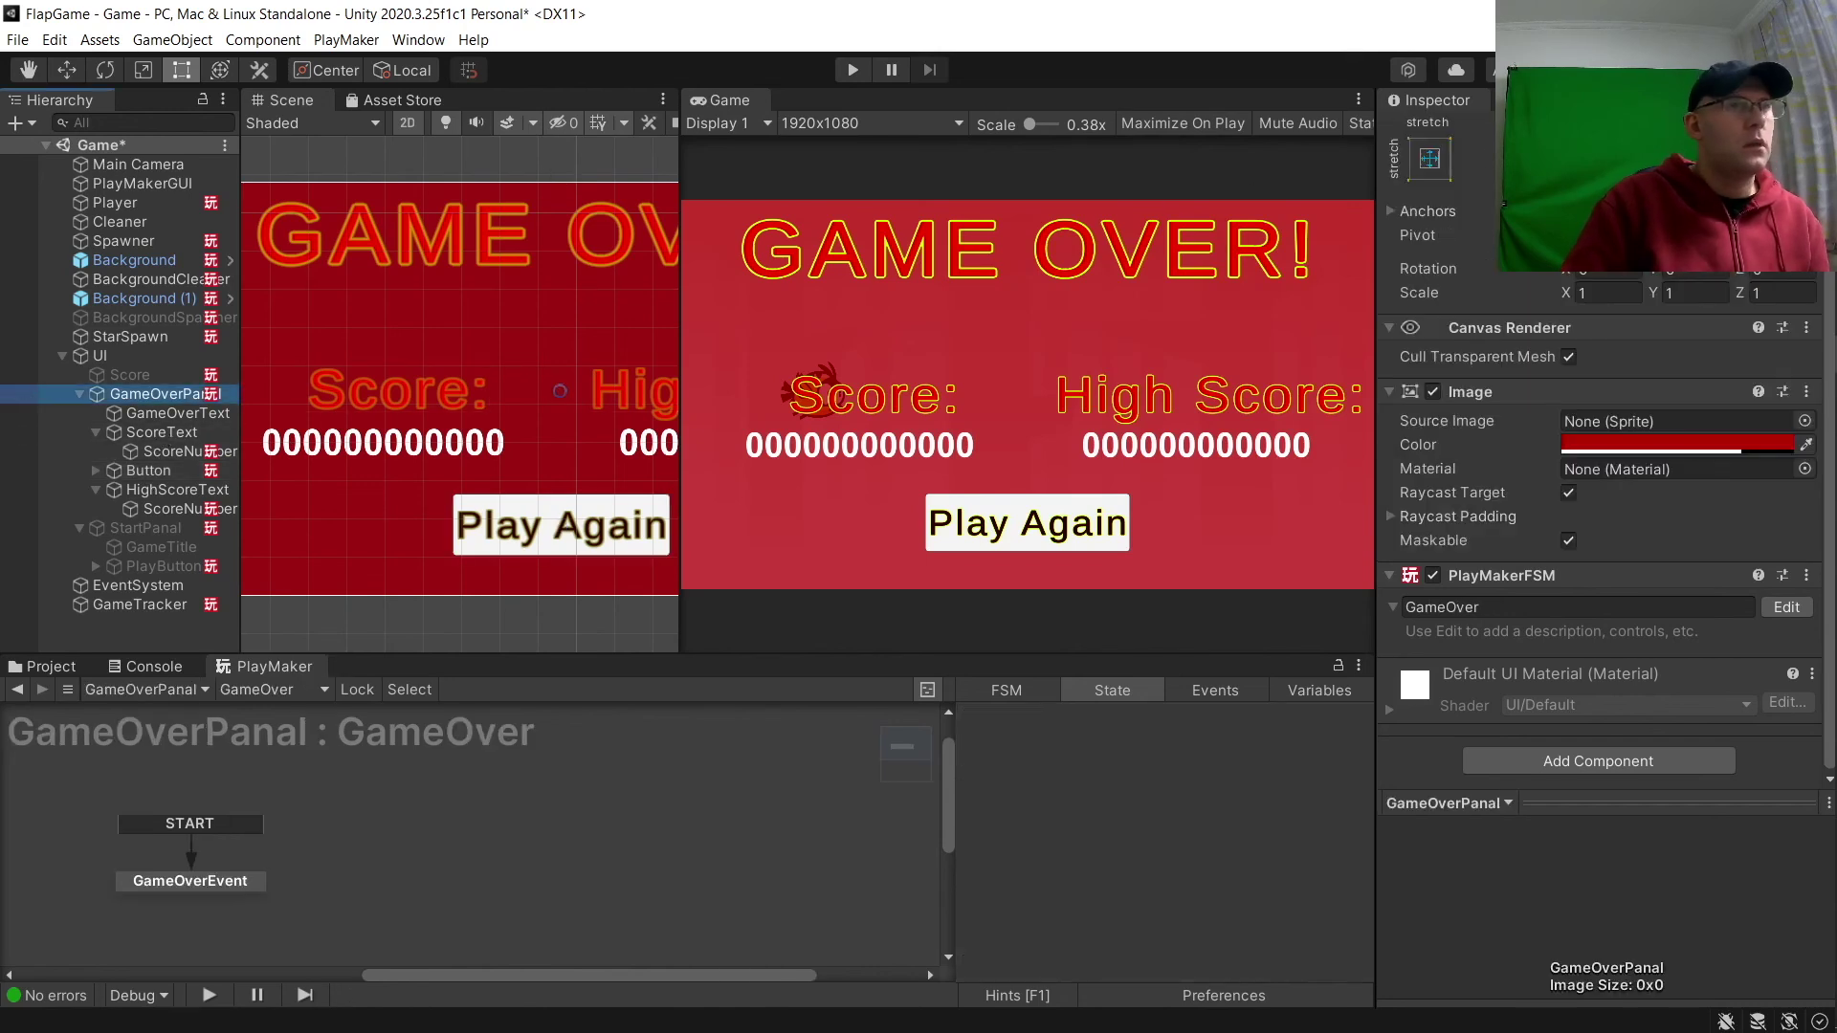
pyautogui.scroll(3, 1461, 133)
pyautogui.click(1439, 135)
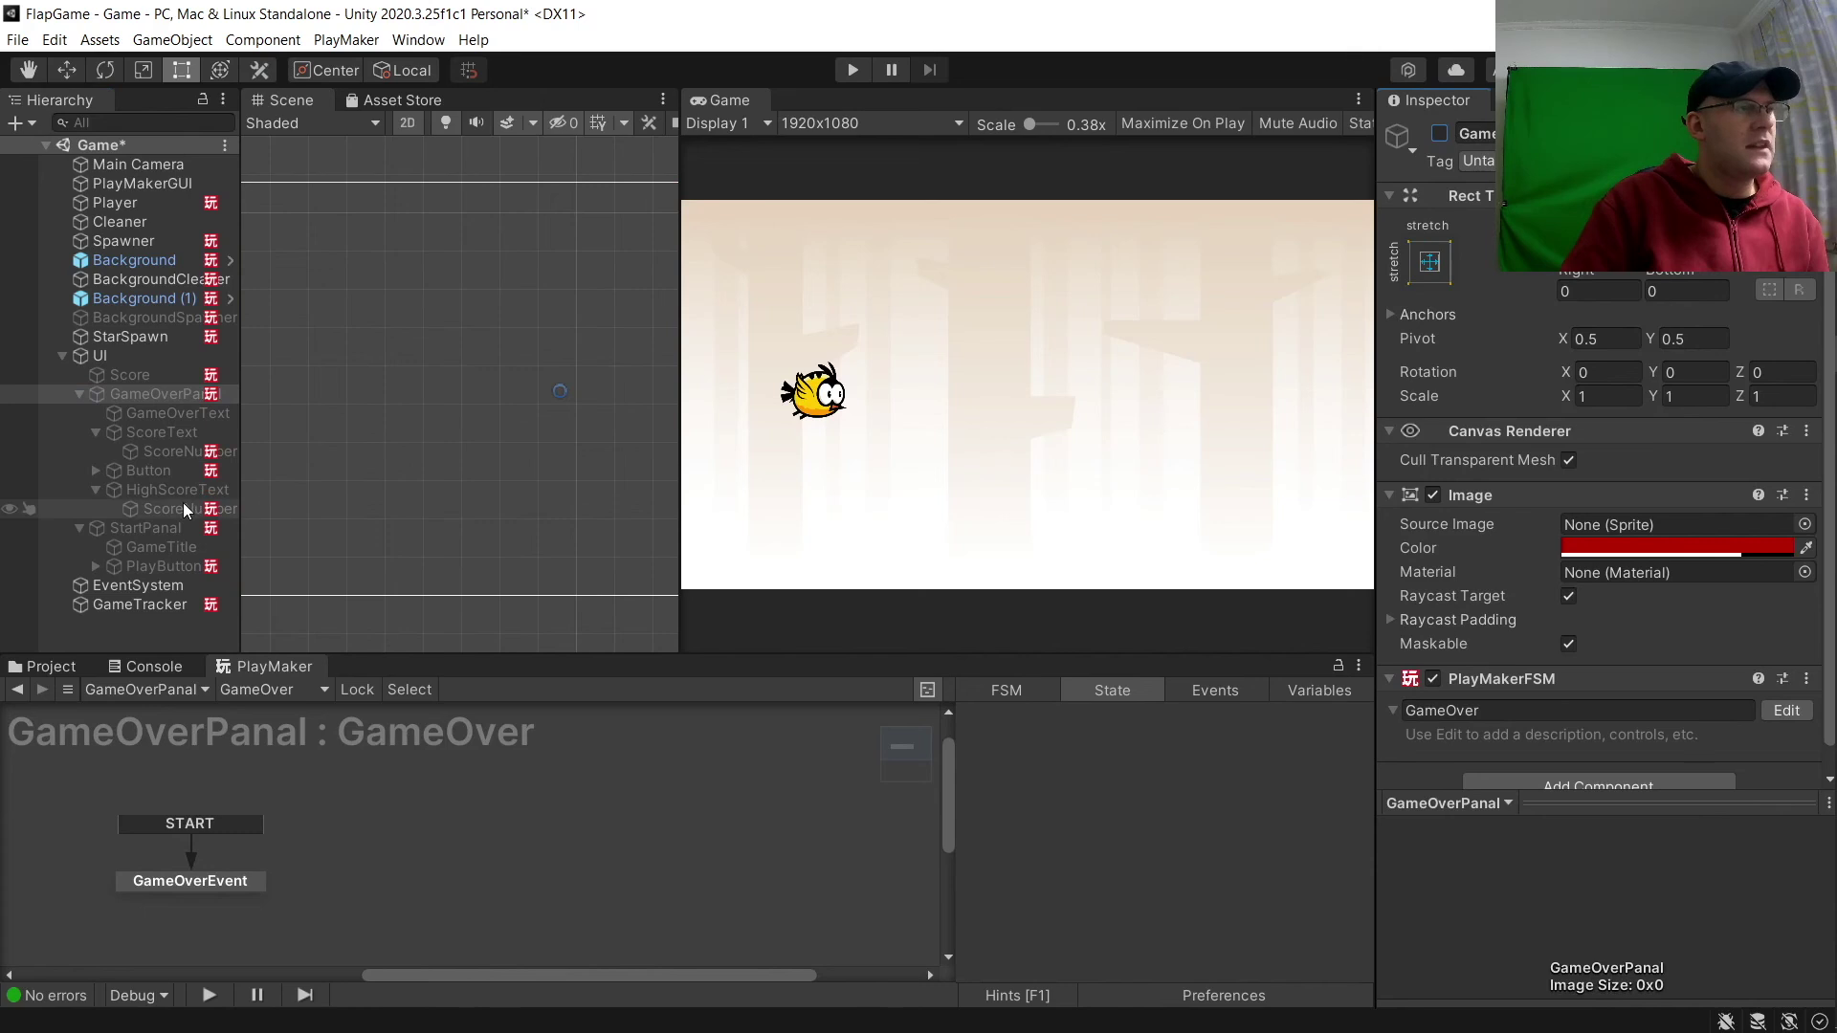
pyautogui.click(158, 526)
pyautogui.click(1432, 130)
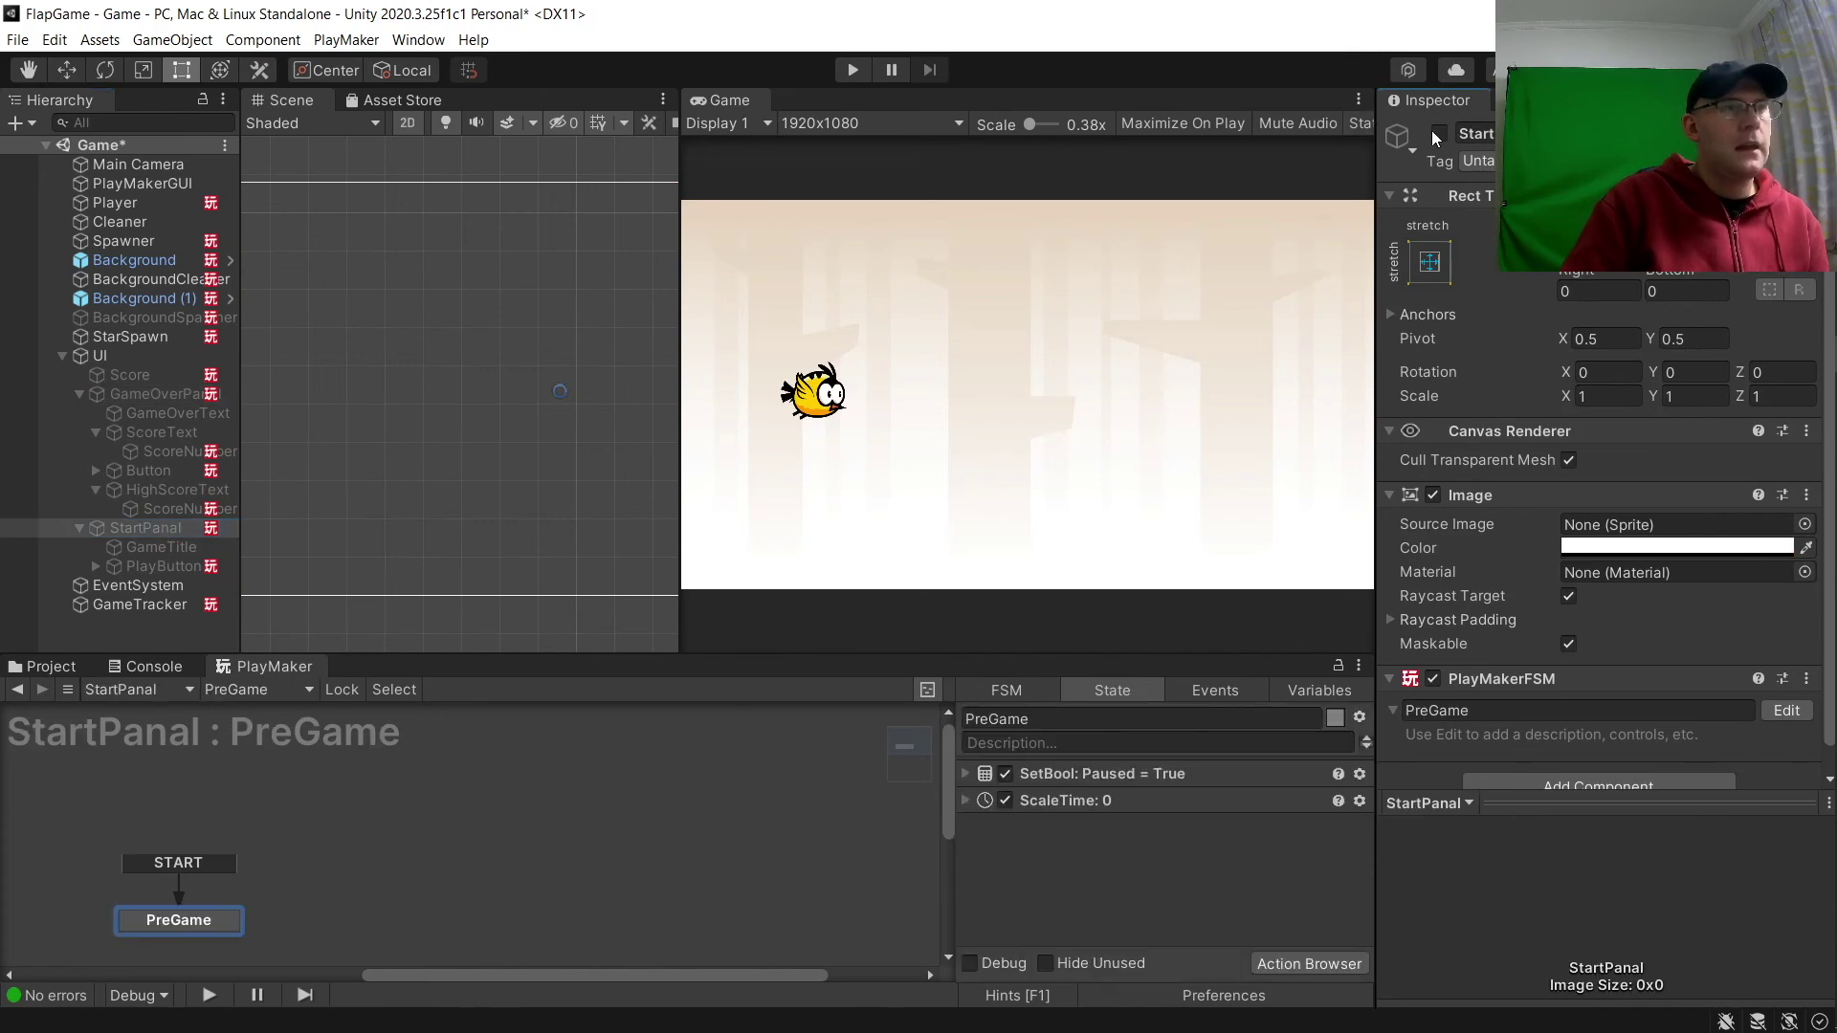
pyautogui.click(1441, 131)
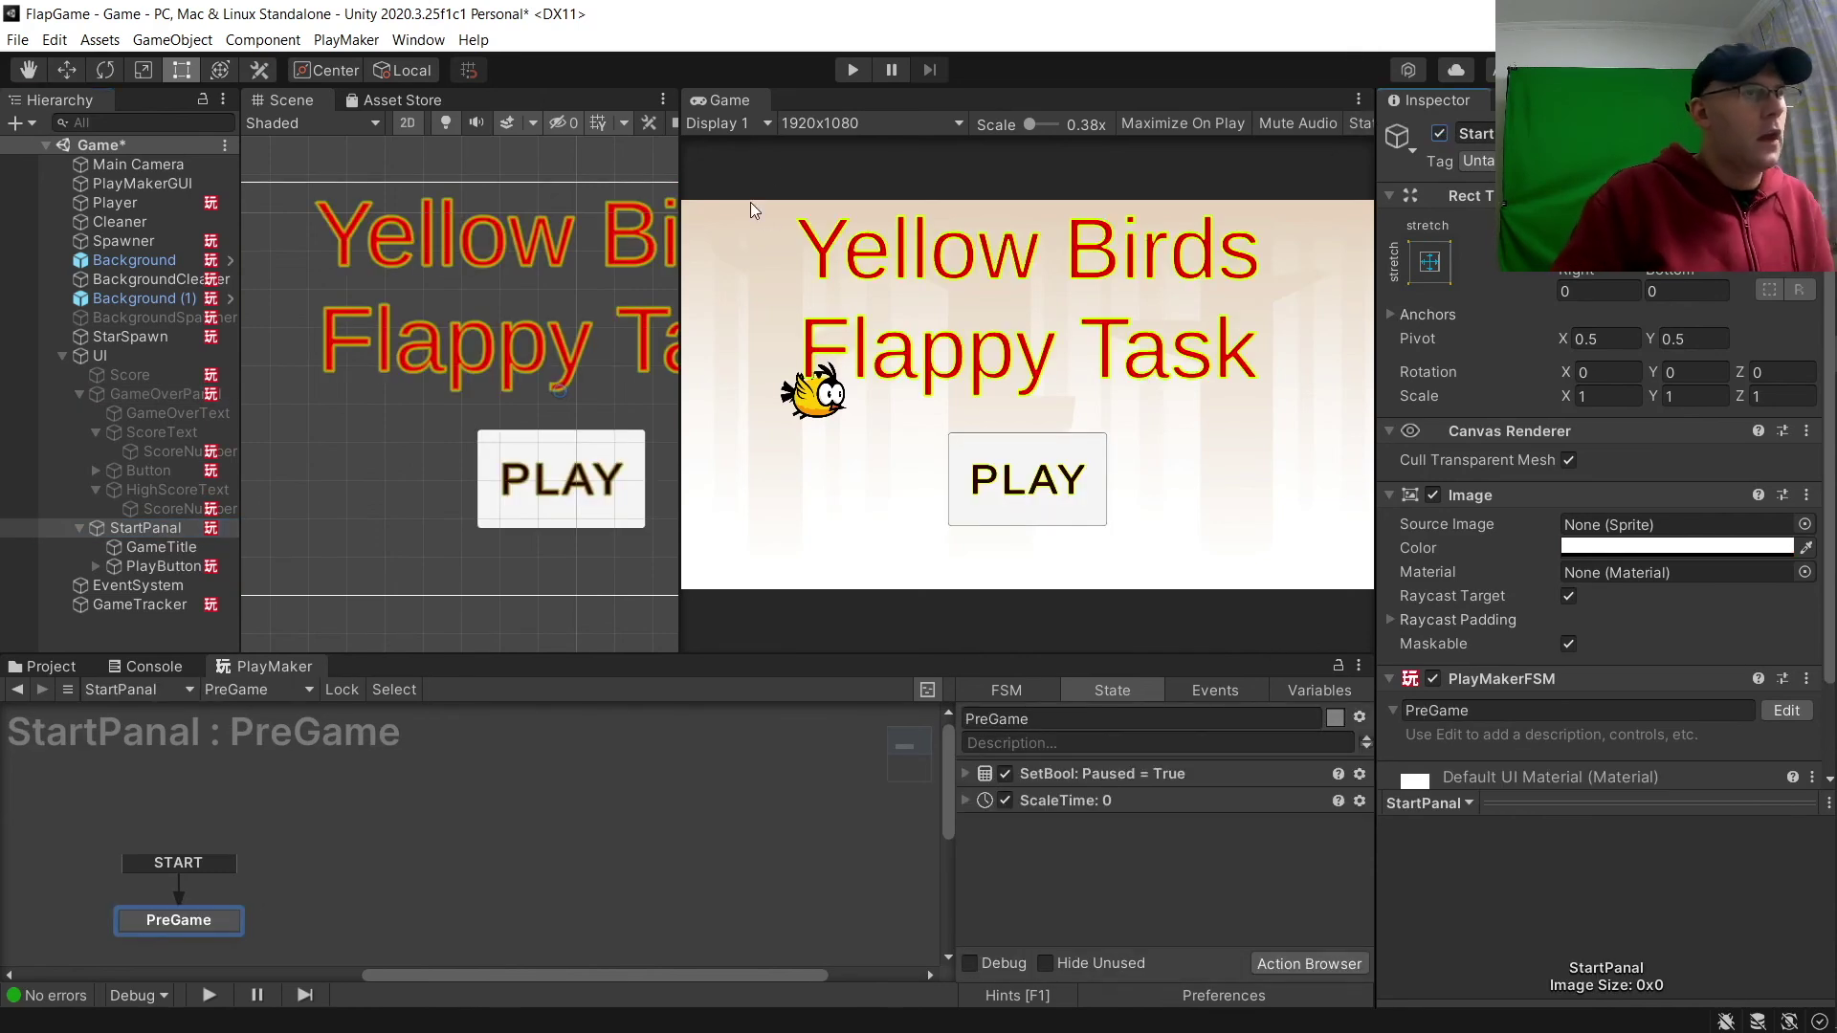
# Run the game and start a round from the start screen to test the game-over panel.
pyautogui.click(852, 70)
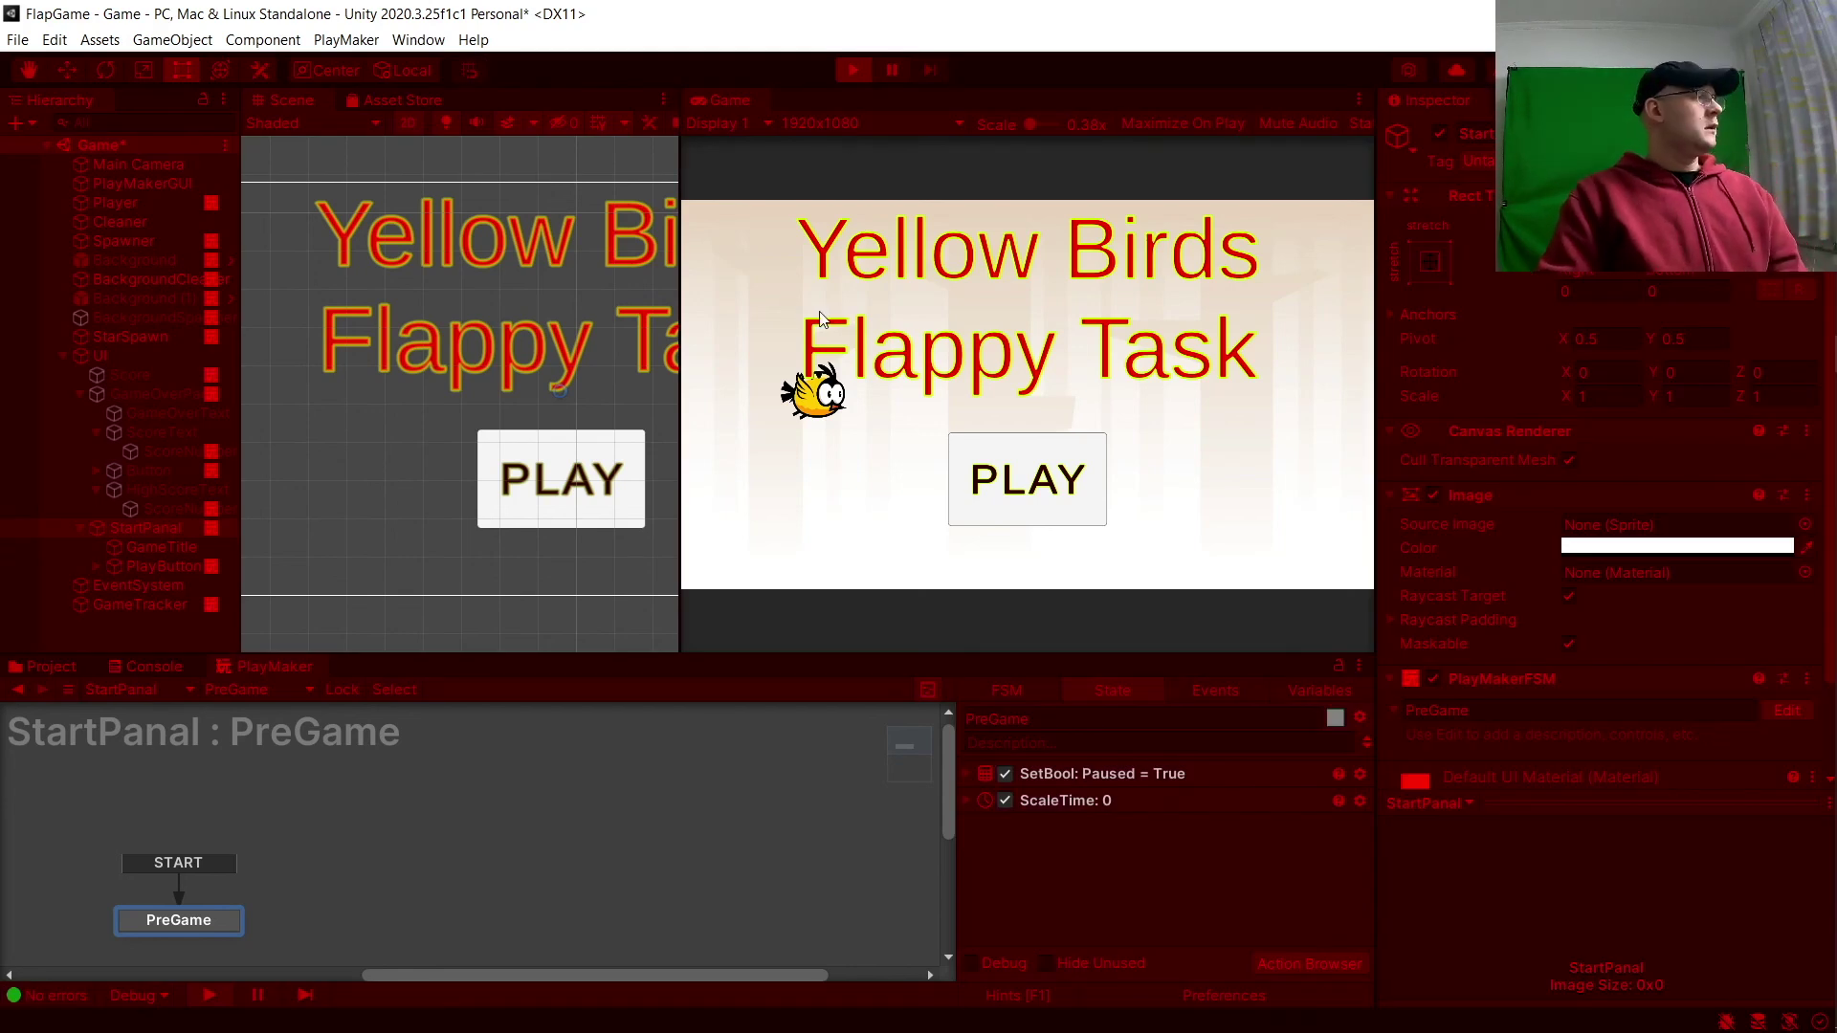
pyautogui.click(1056, 483)
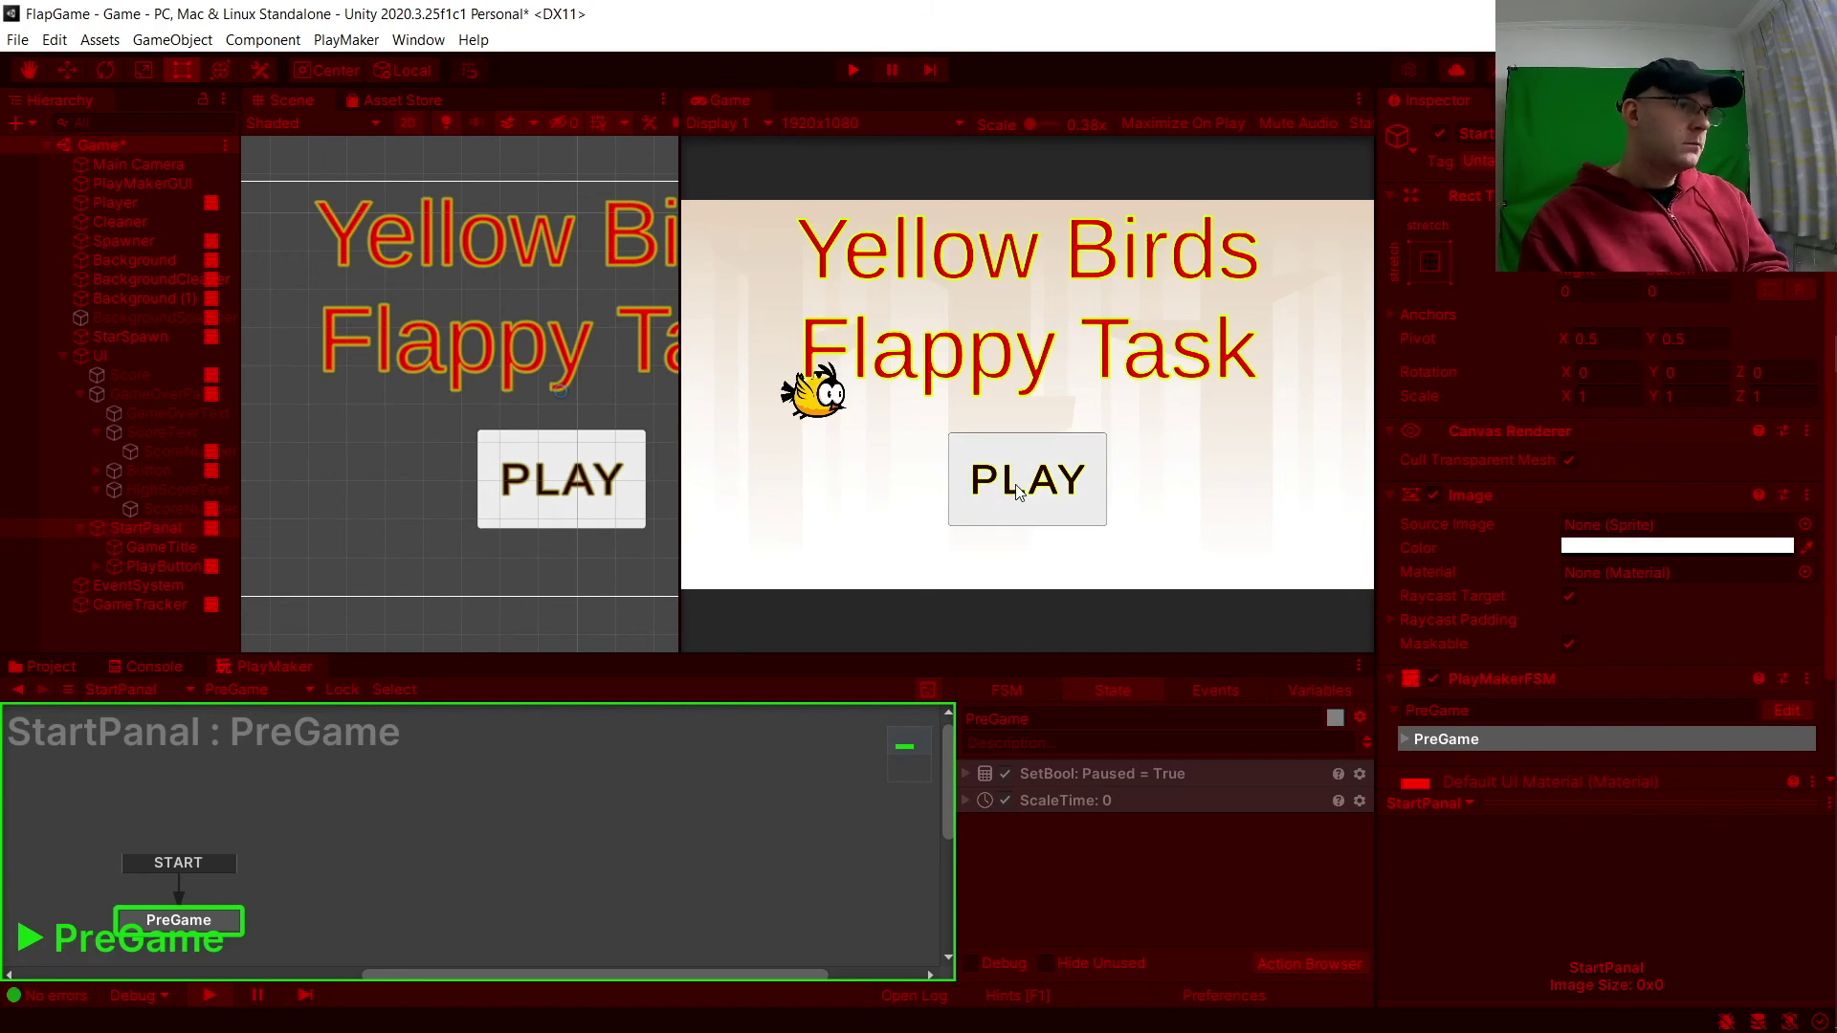
pyautogui.click(1017, 492)
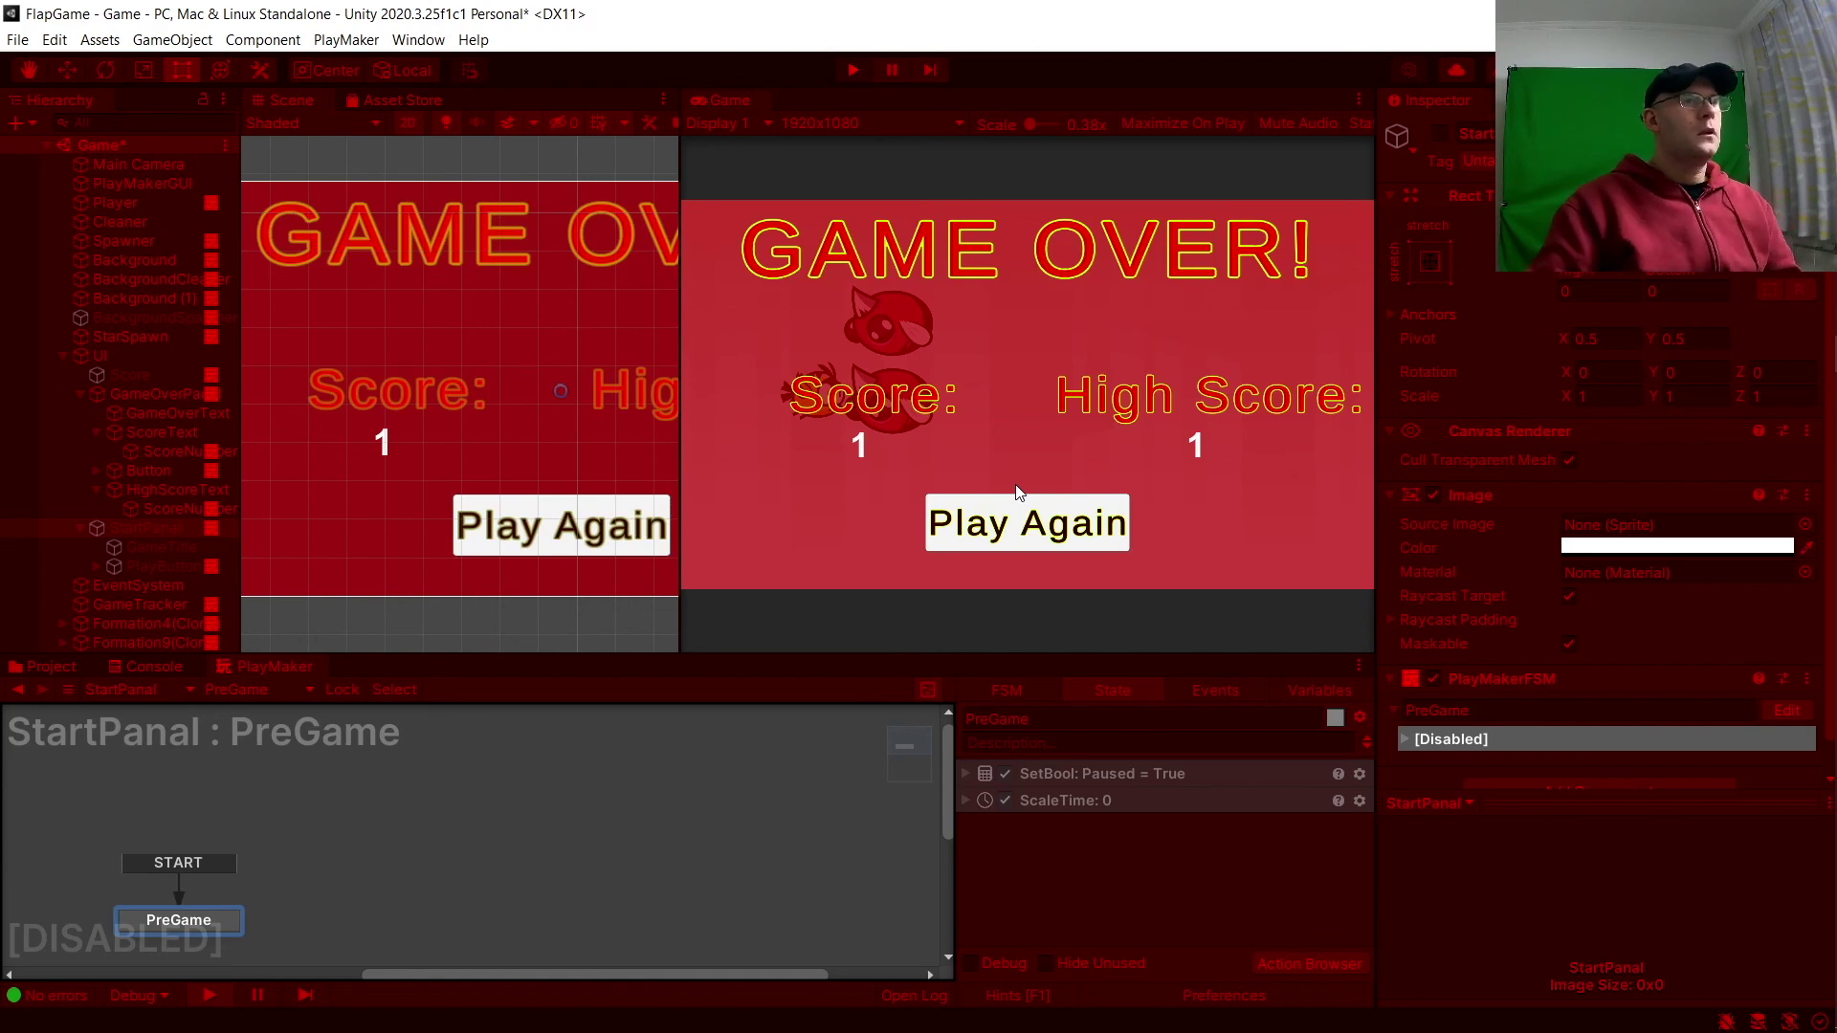
# Test Play Again on the game-over panel and stop the running game.
pyautogui.click(1020, 547)
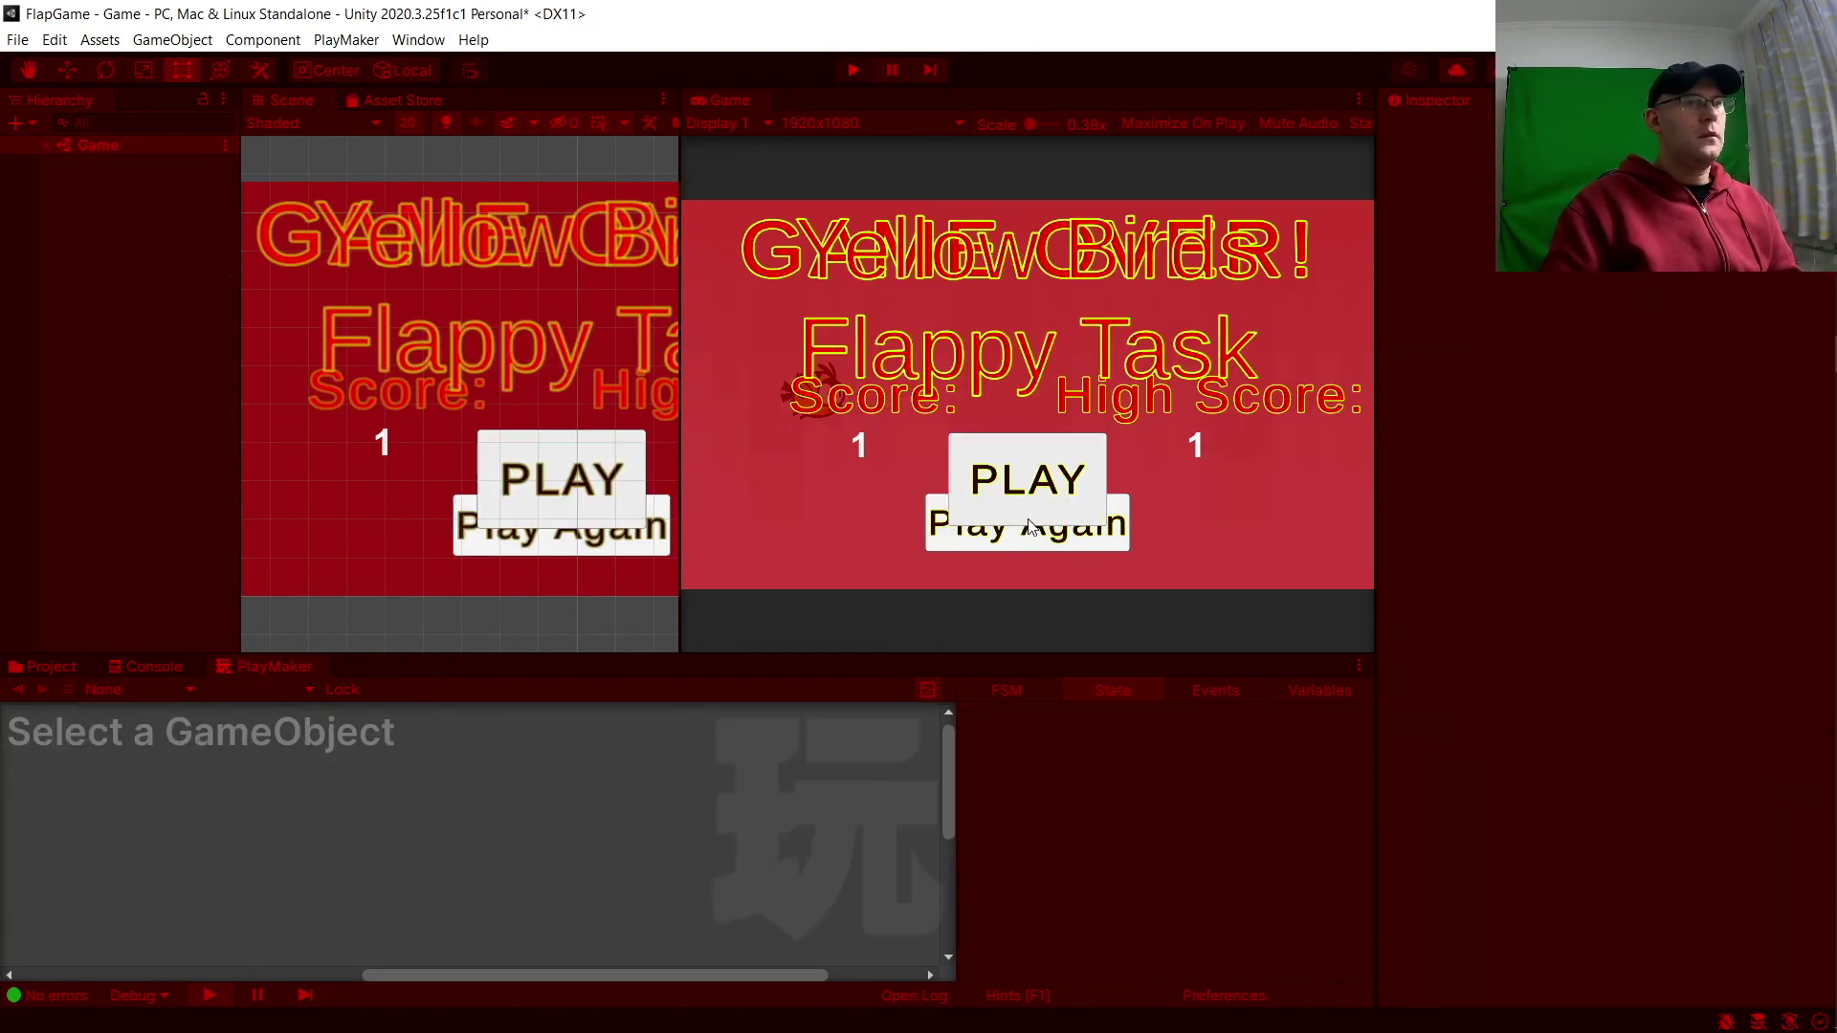
pyautogui.click(850, 70)
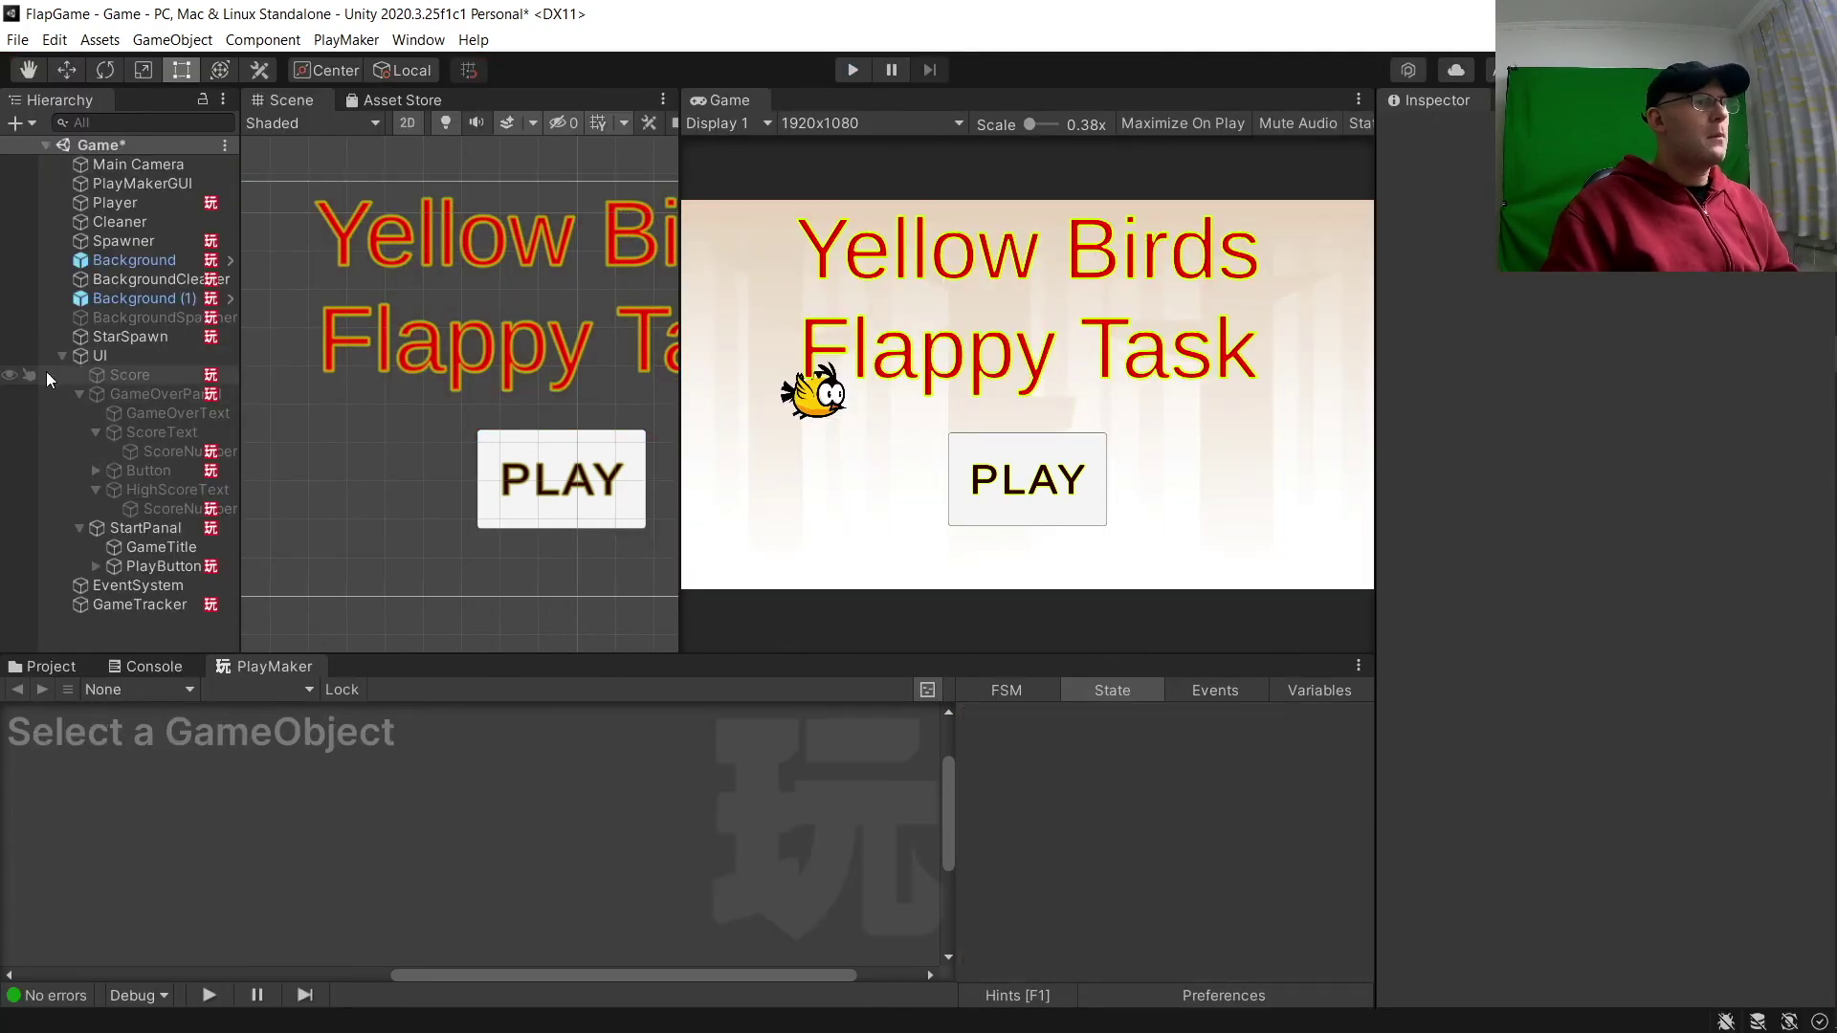
# Add an Activate Game Object action to the Restart state of the game-over Button's RestartGame FSM and close the action browser.
pyautogui.click(153, 395)
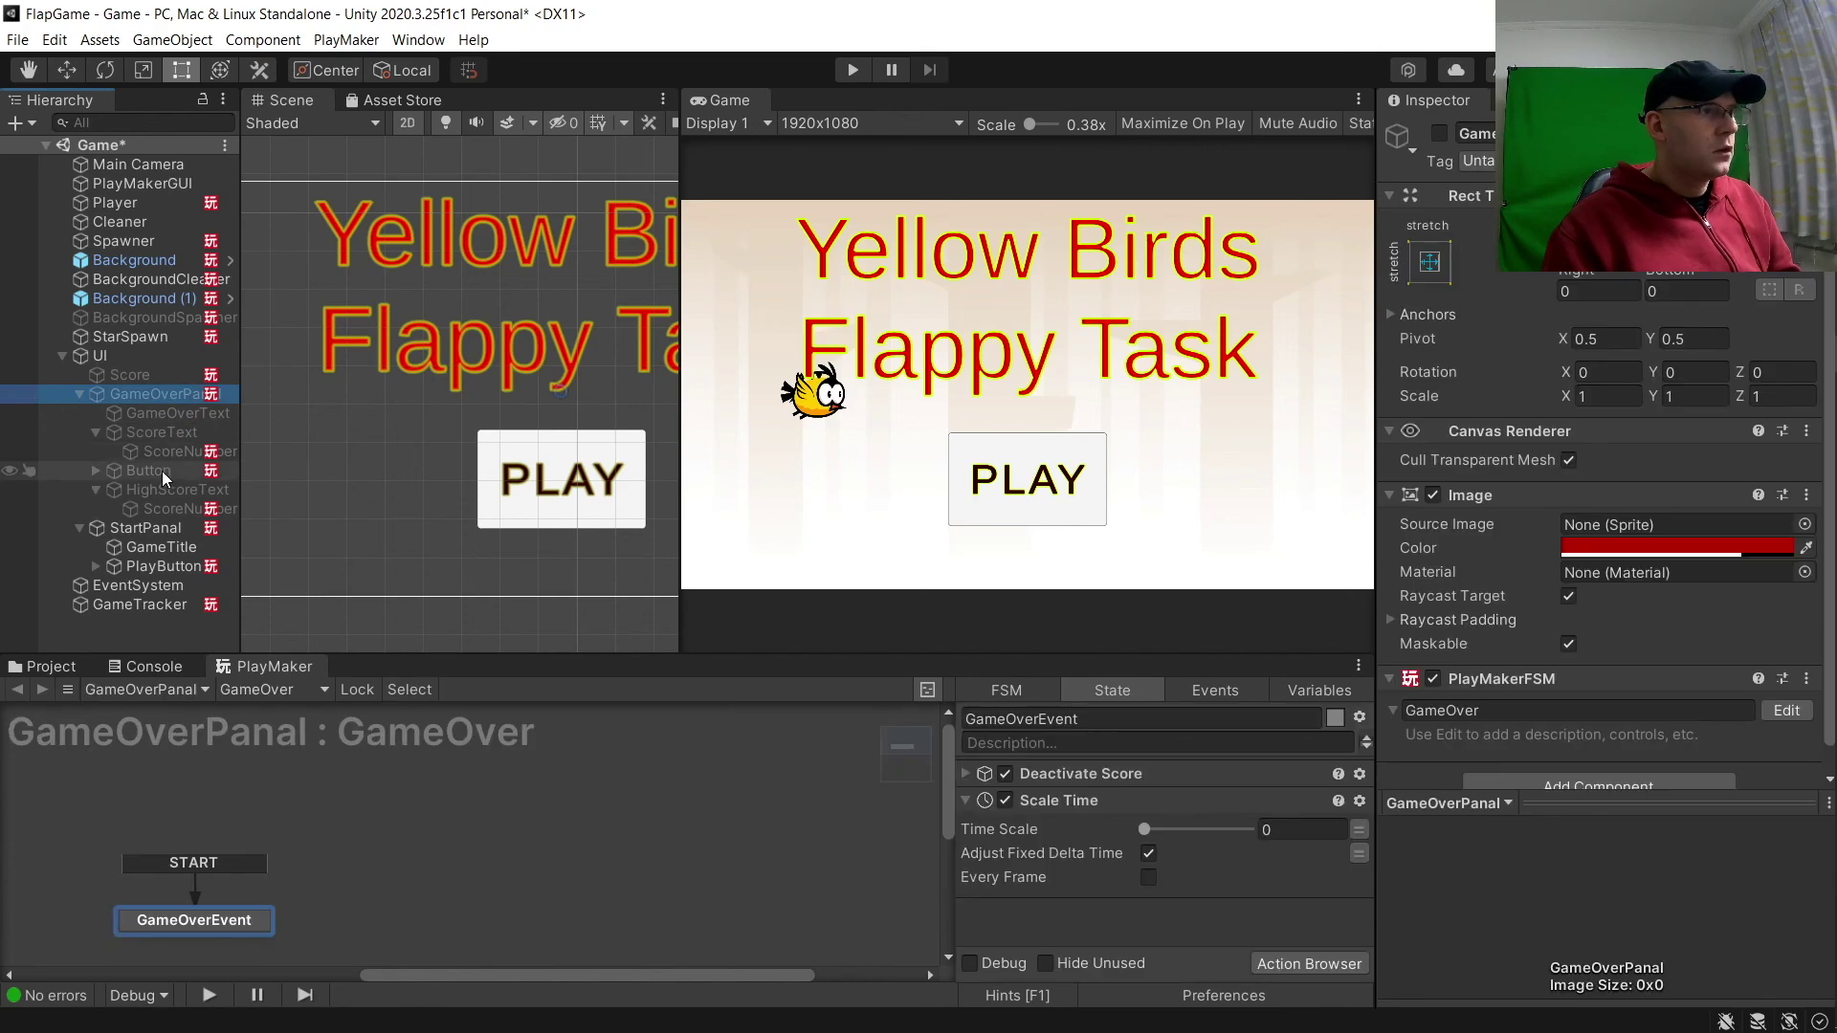
pyautogui.click(162, 467)
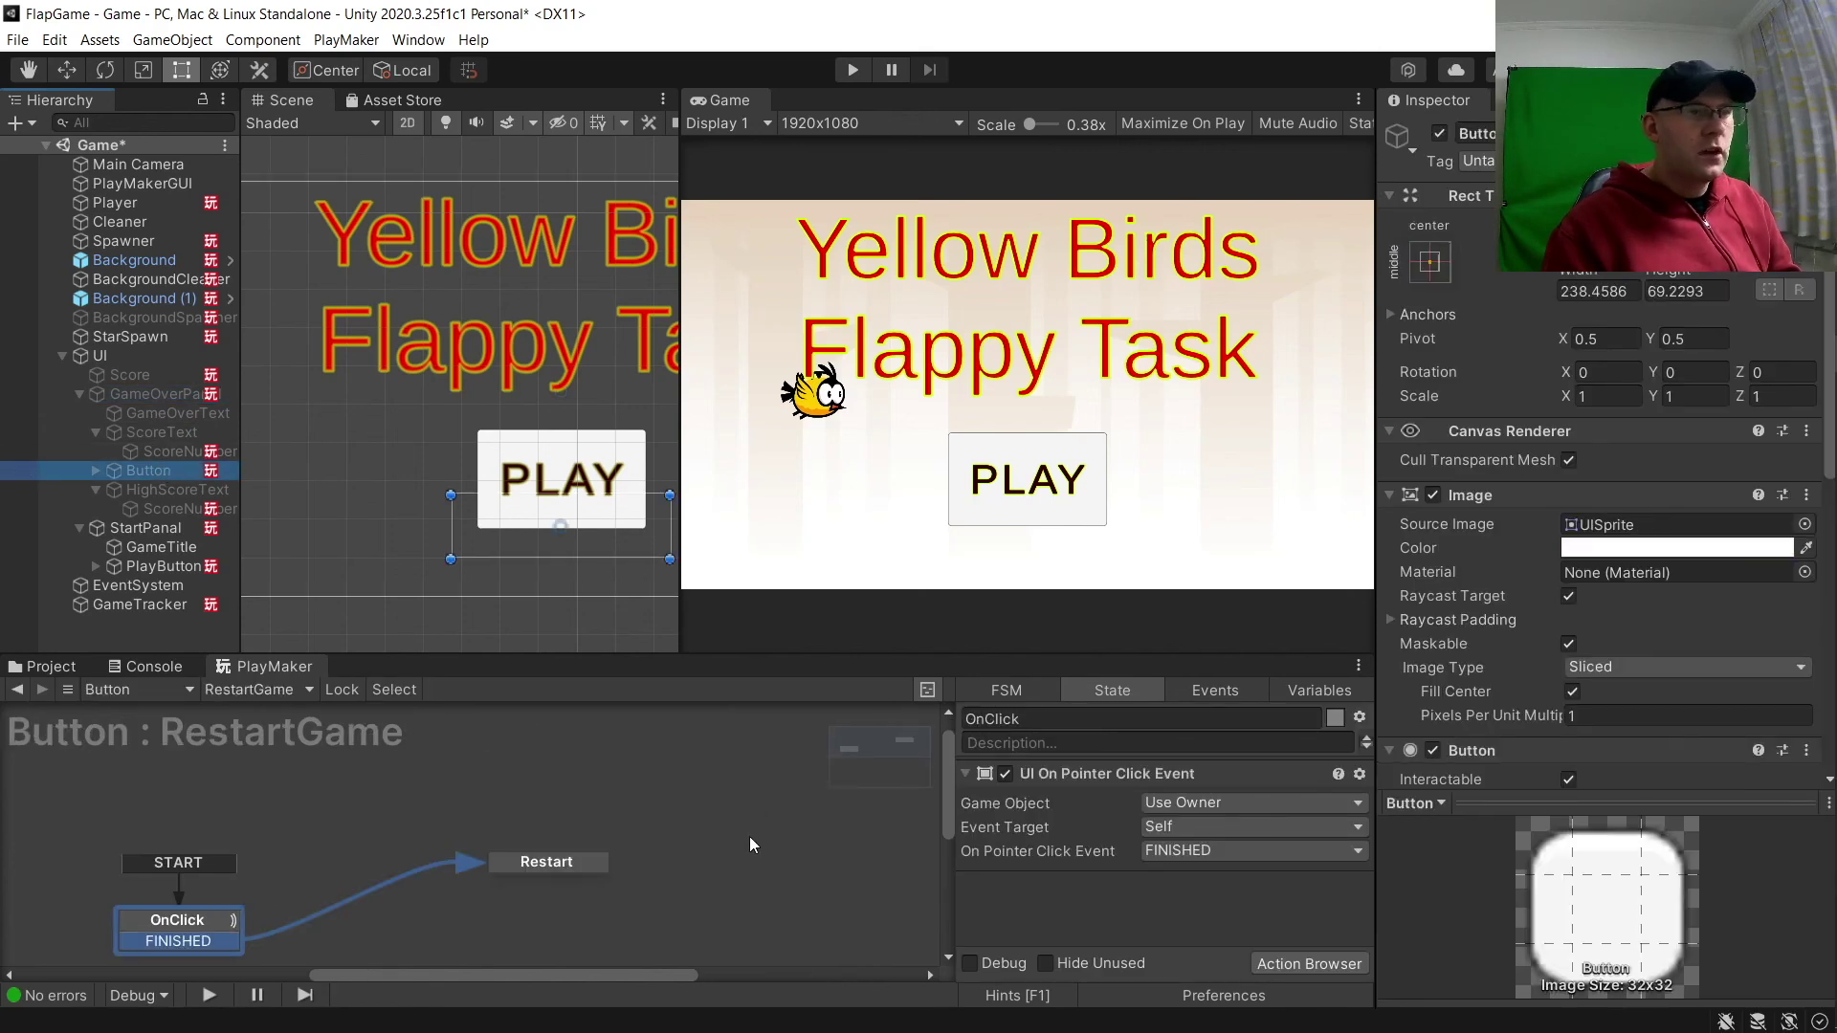
pyautogui.click(532, 864)
pyautogui.click(1311, 964)
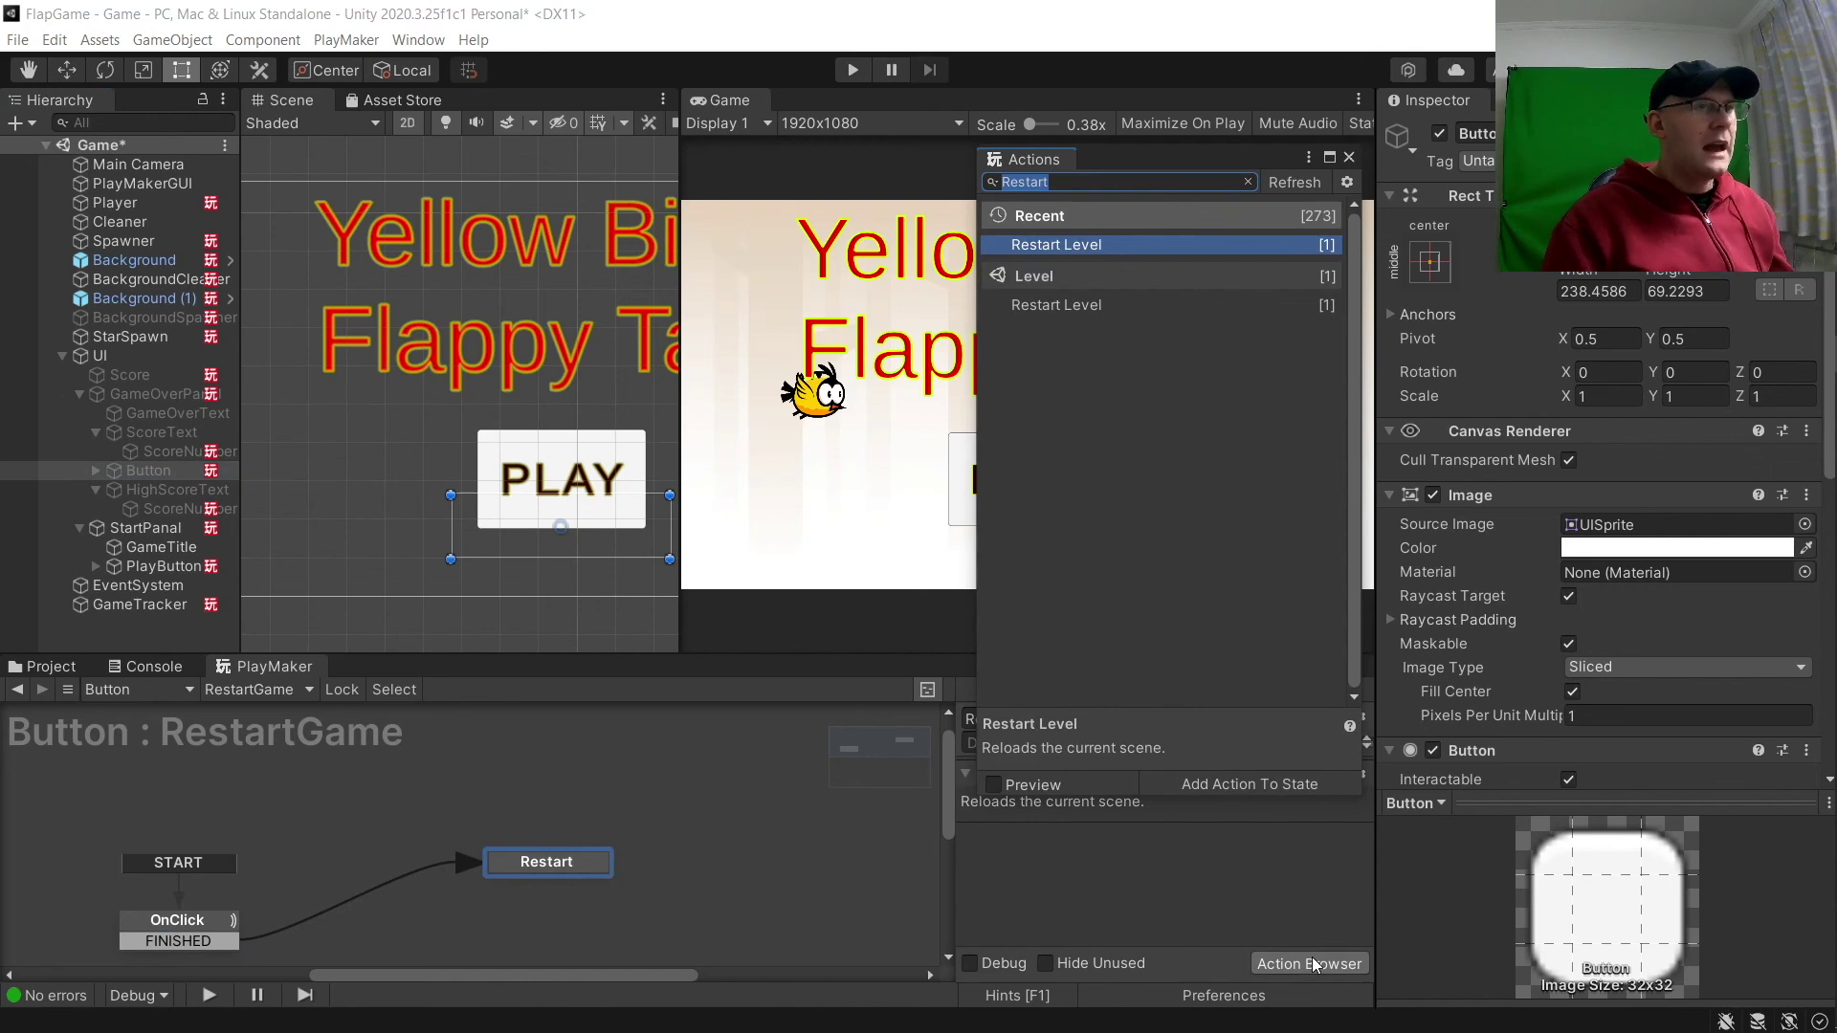
pyautogui.write('activate')
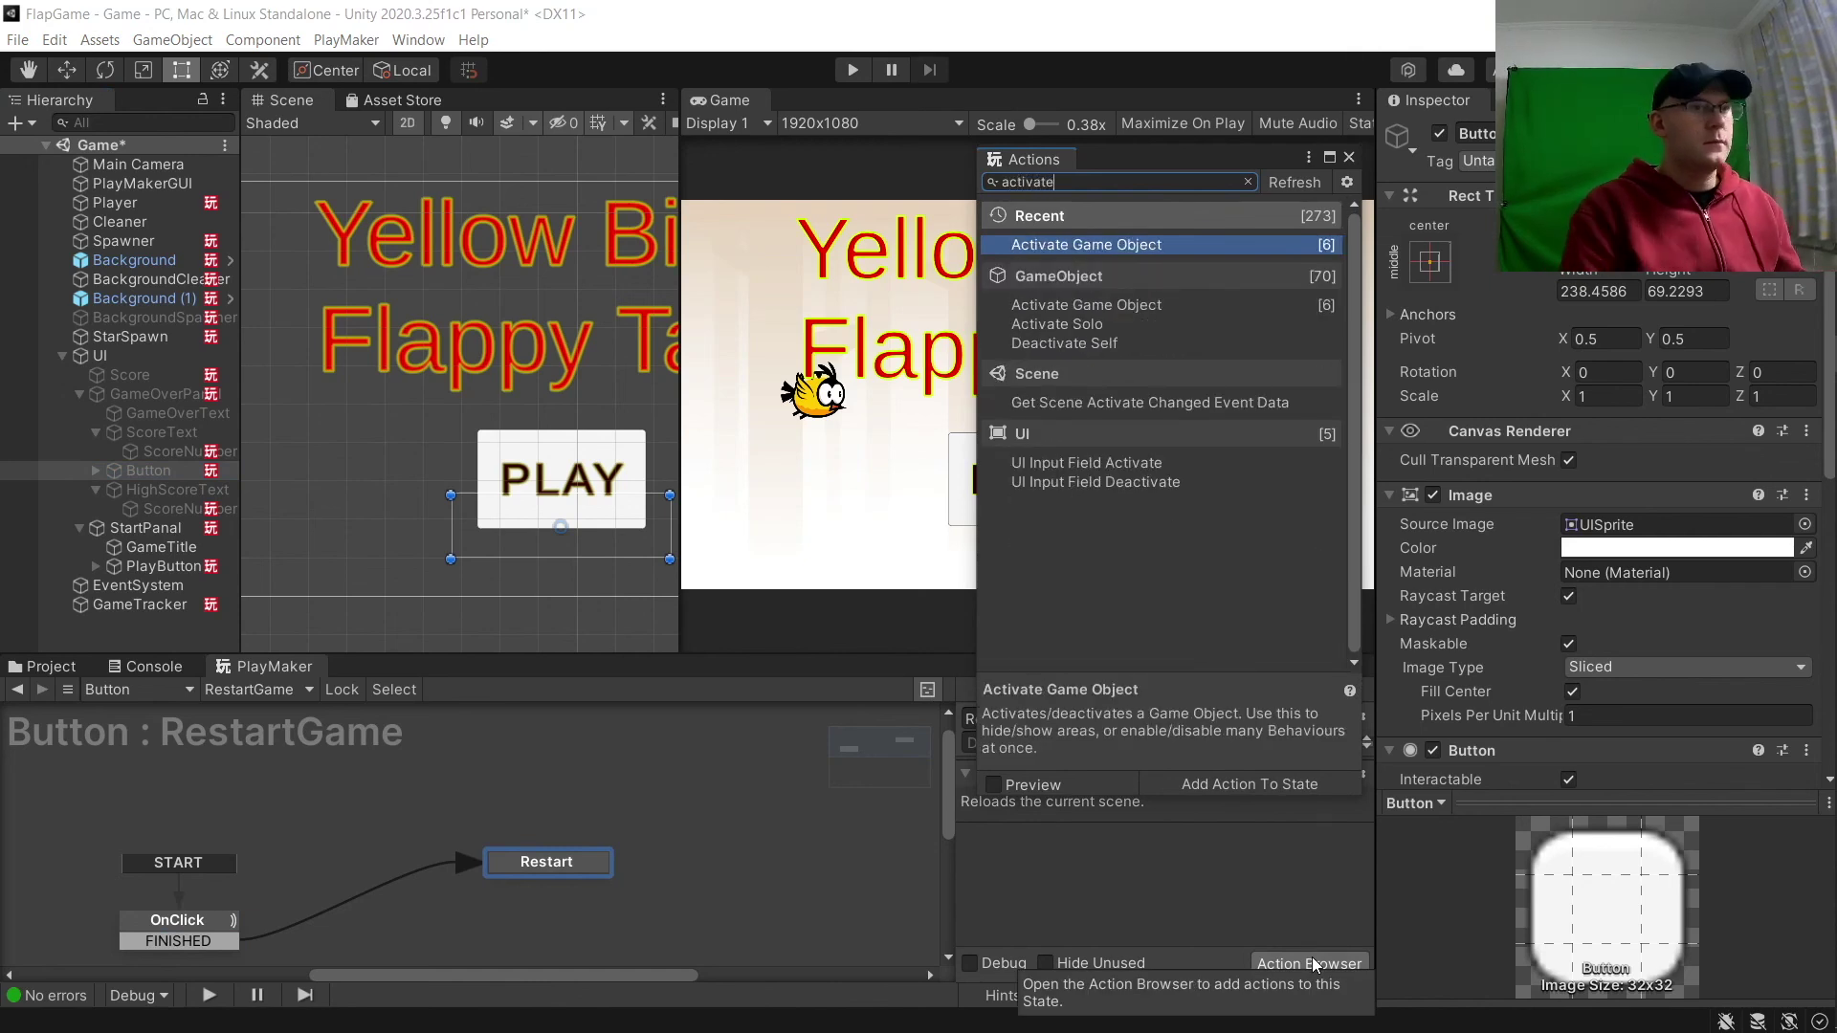
pyautogui.press('Return')
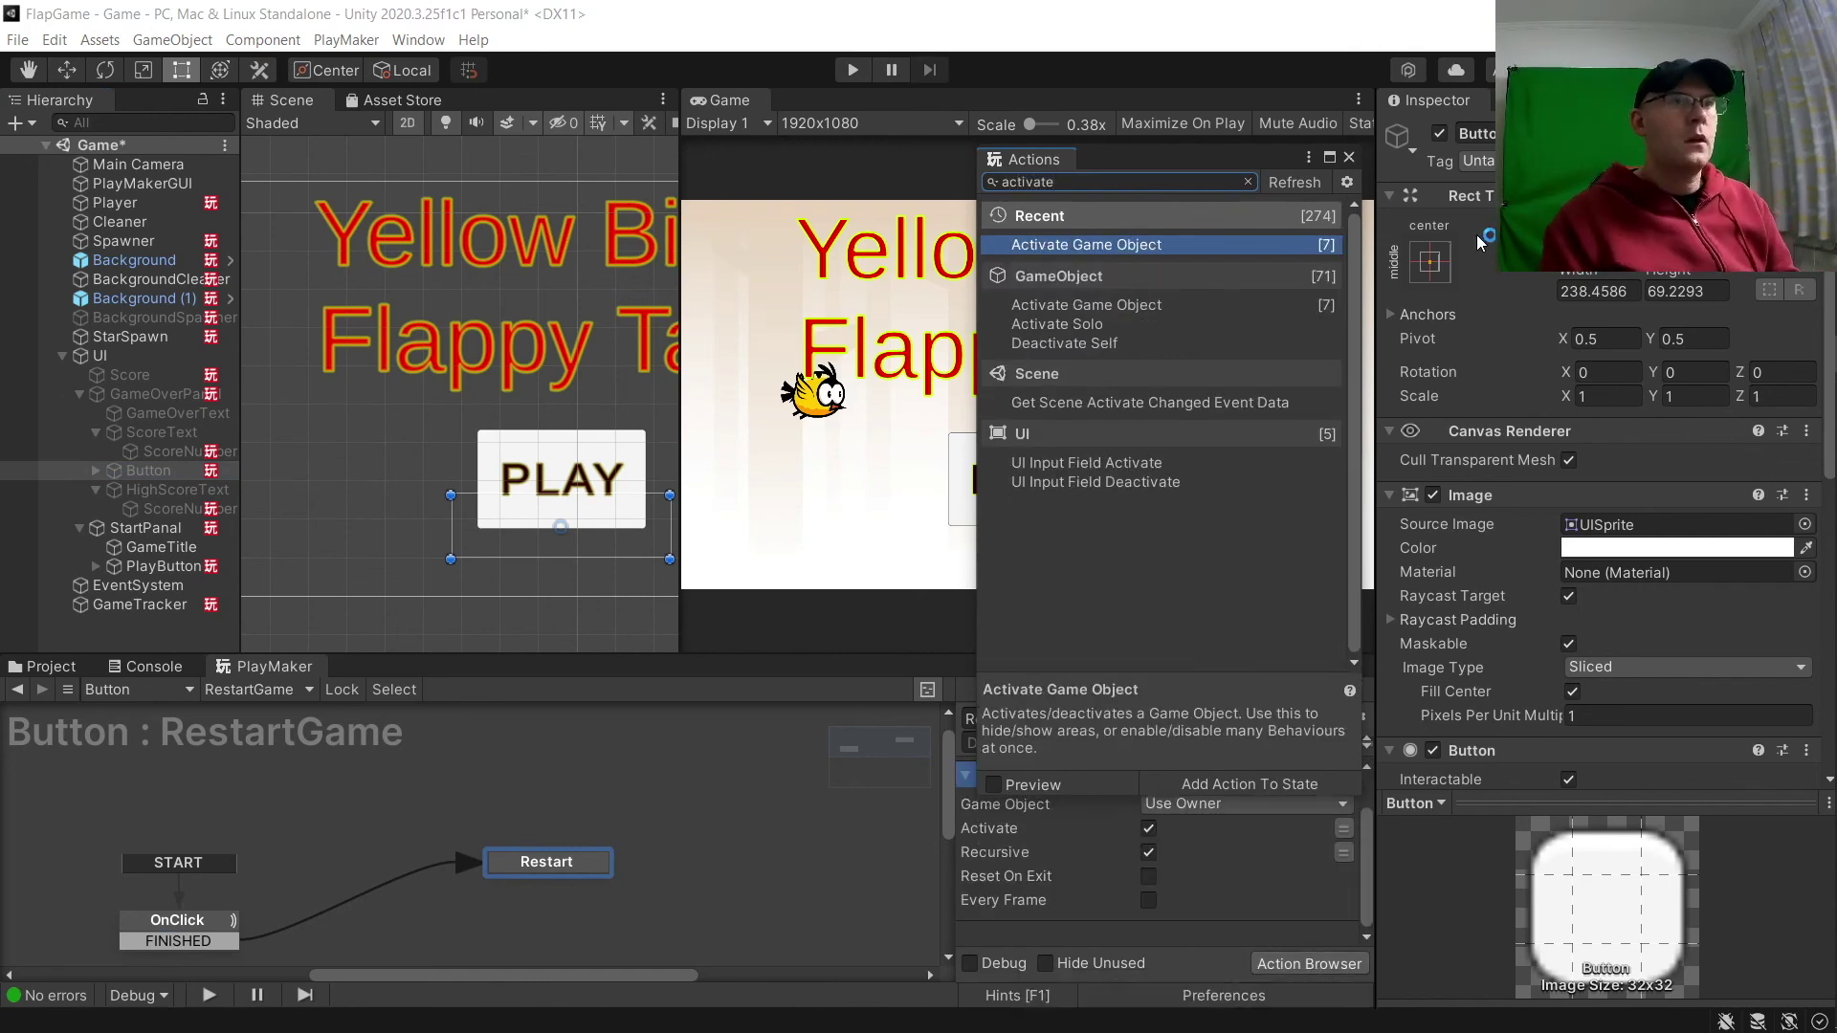
pyautogui.click(1350, 159)
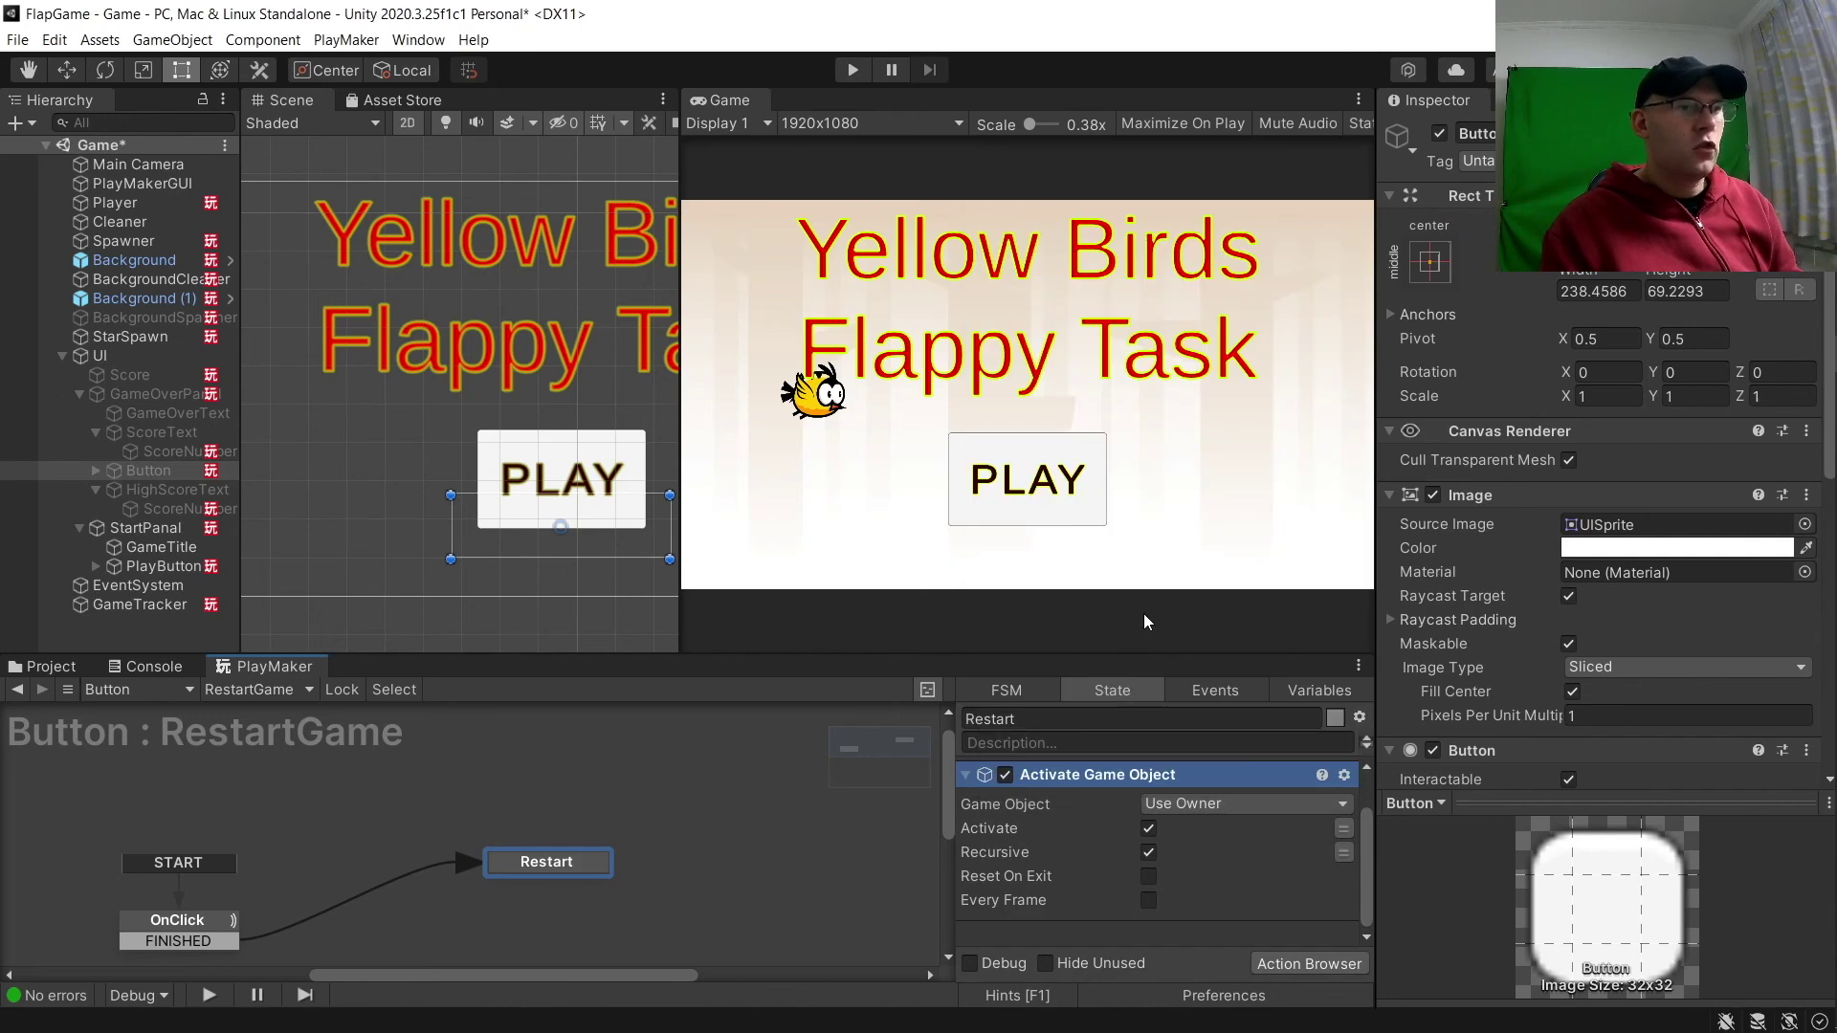
# Make the new action deactivate the specified object GameOverPanal and place it above Restart Level.
pyautogui.click(1168, 805)
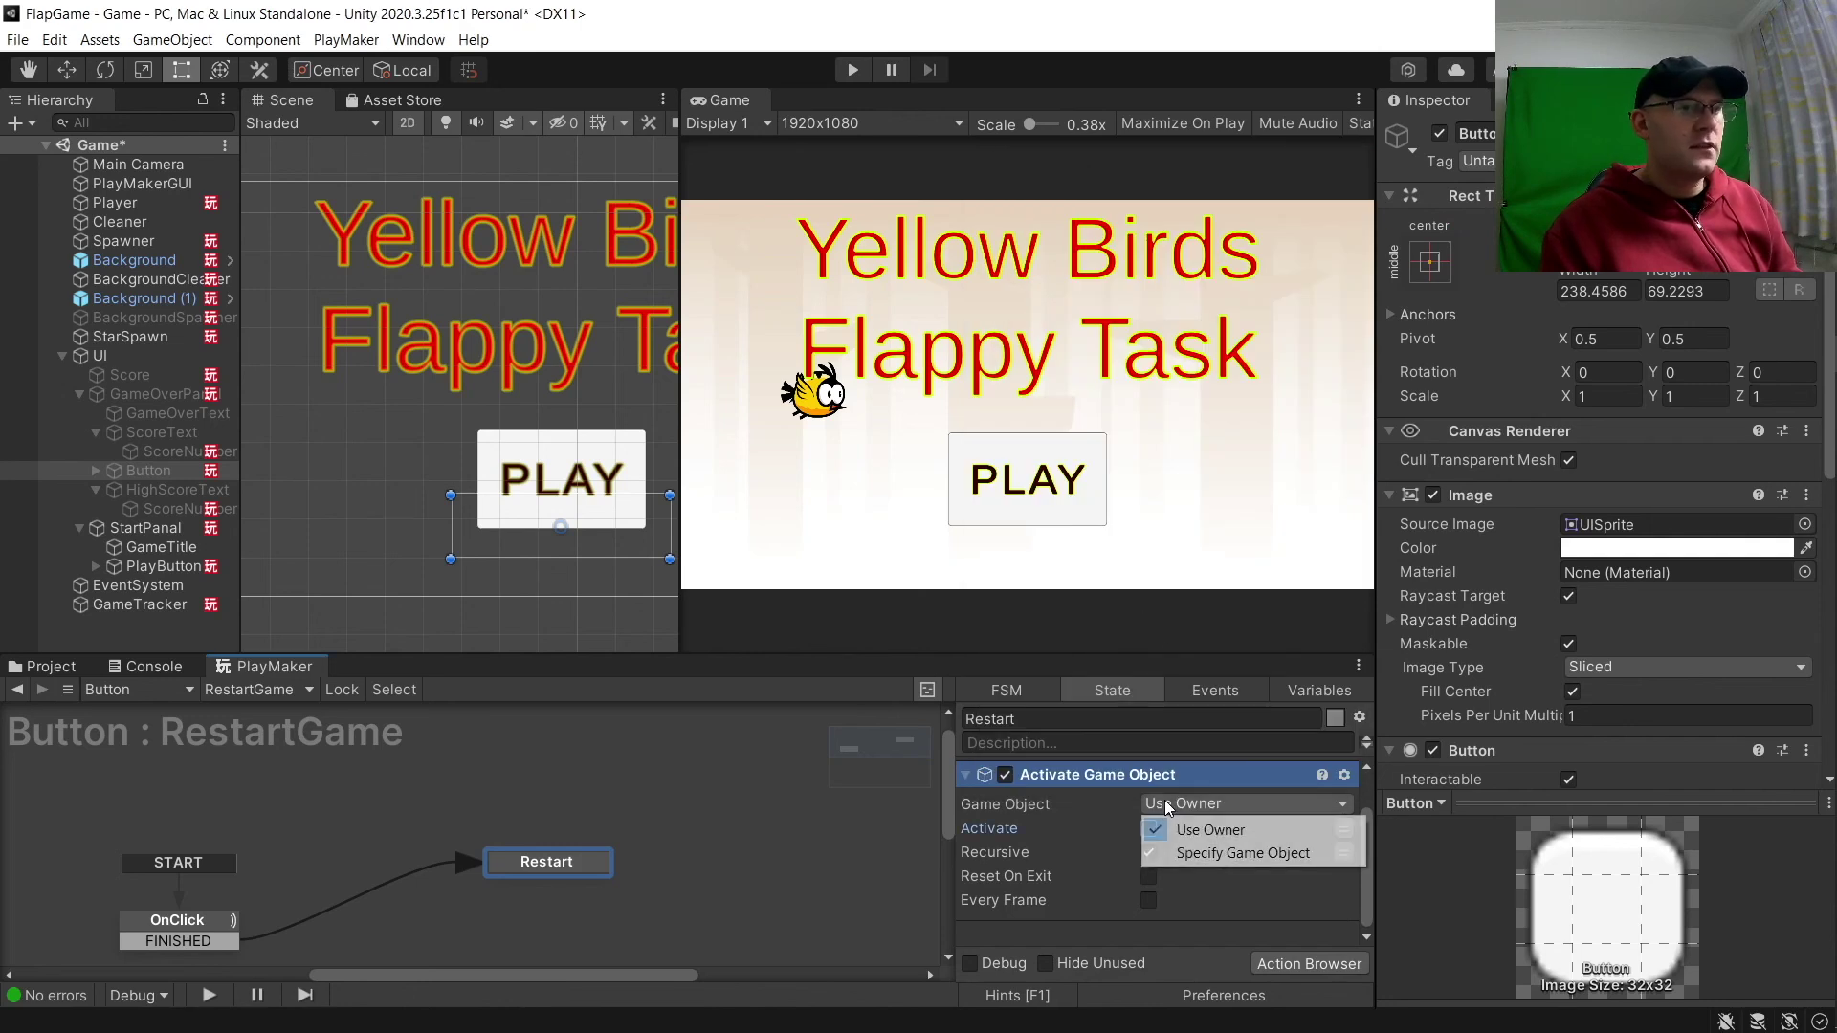
pyautogui.click(1203, 856)
pyautogui.moveTo(153, 394); pyautogui.dragTo(1200, 851)
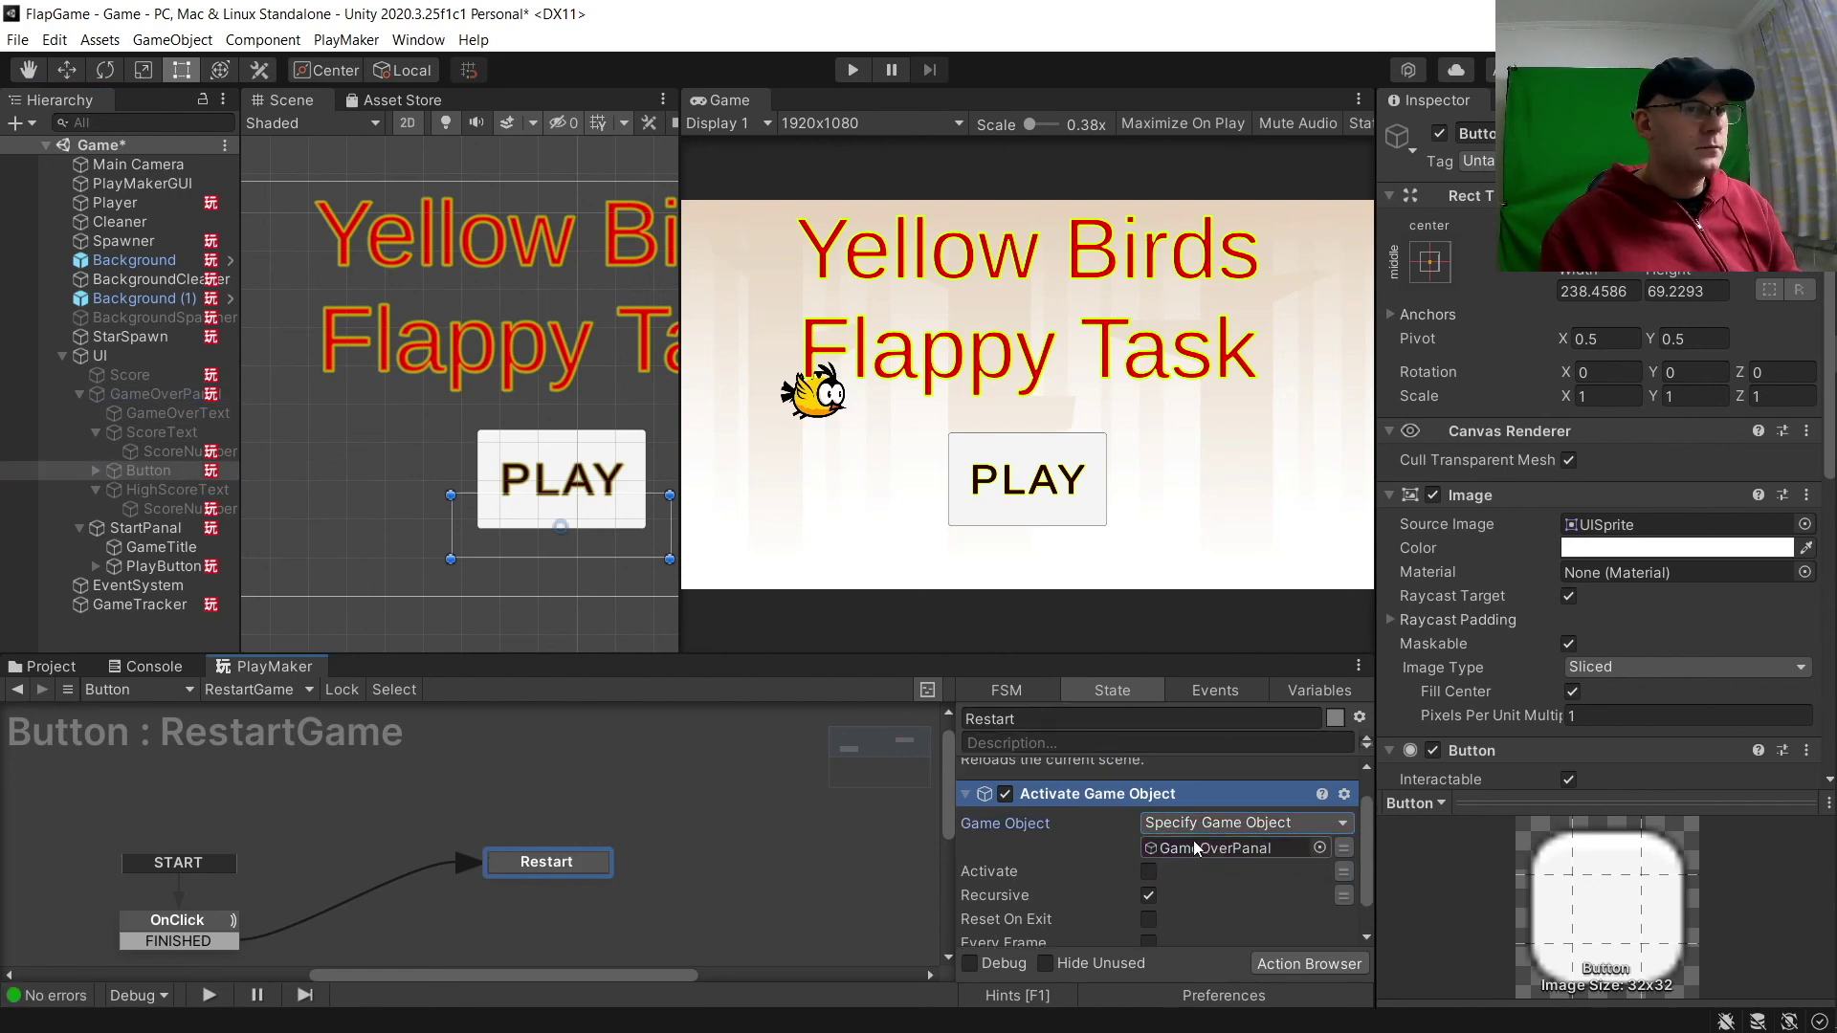
pyautogui.click(968, 794)
pyautogui.moveTo(1083, 835); pyautogui.dragTo(1079, 761)
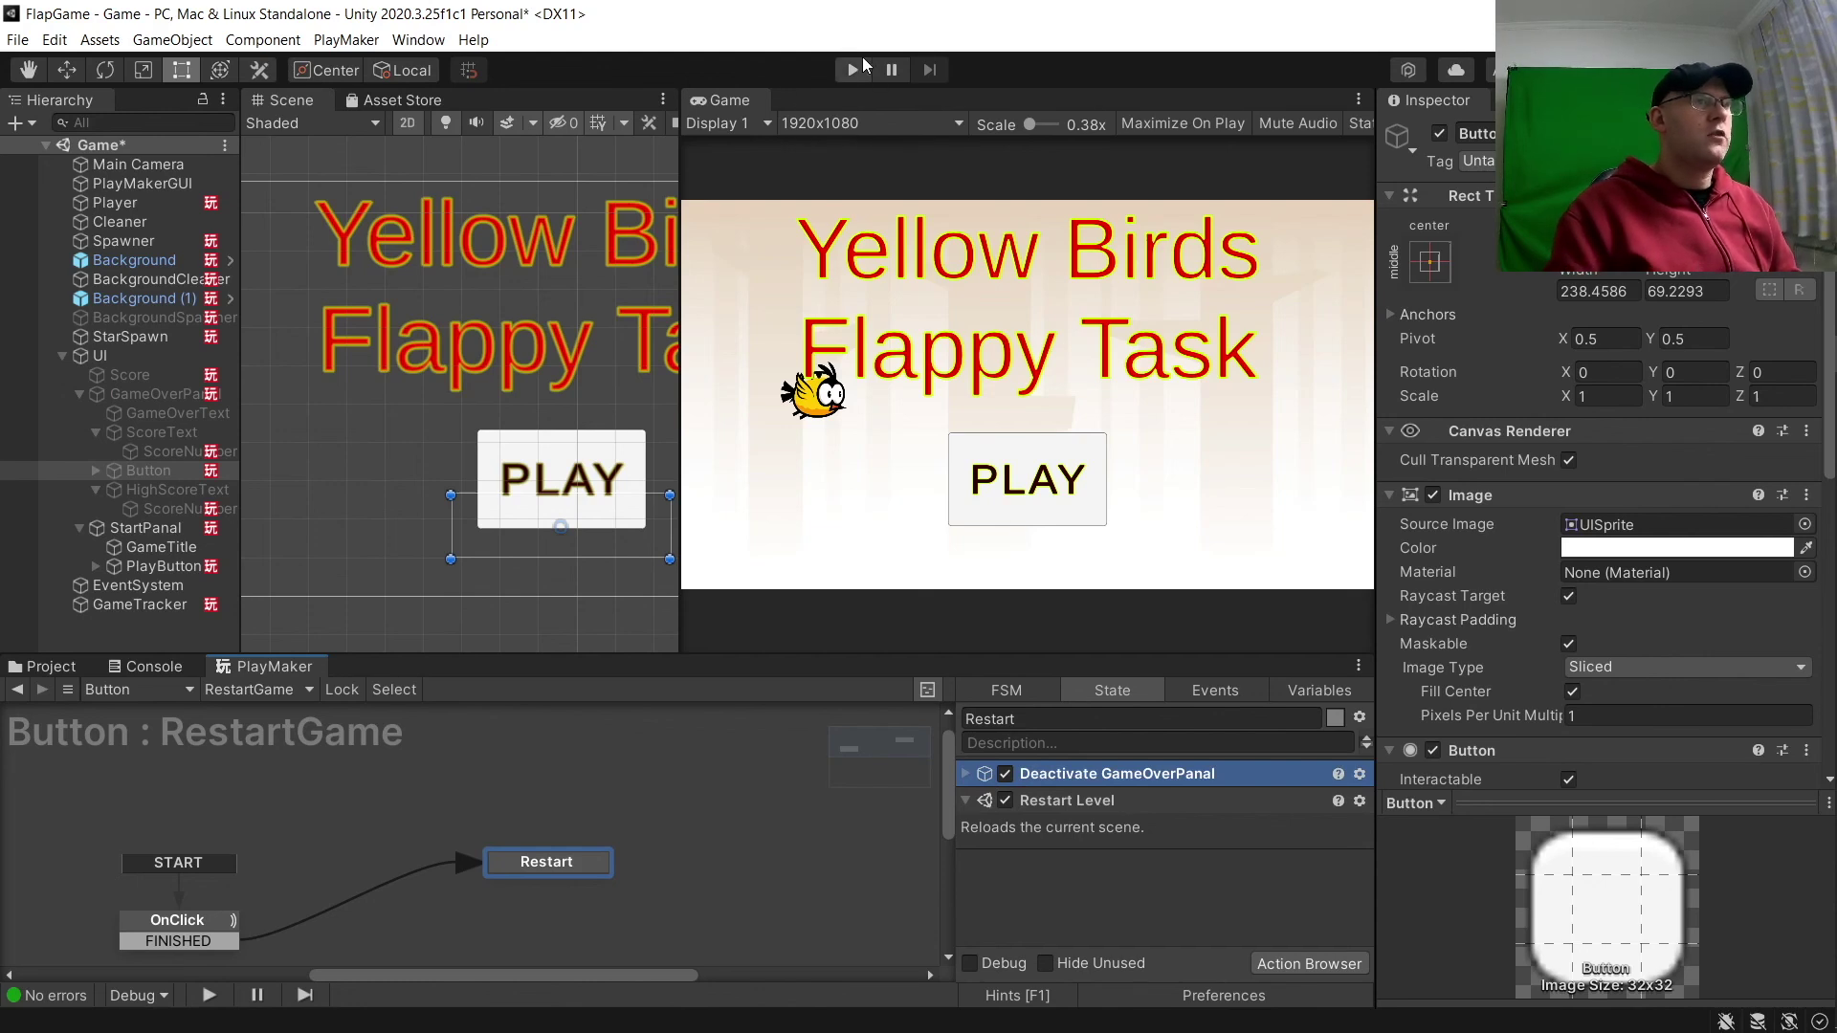
# Run the game through one round to test Play Again with the panel deactivation, and stop it.
pyautogui.click(854, 69)
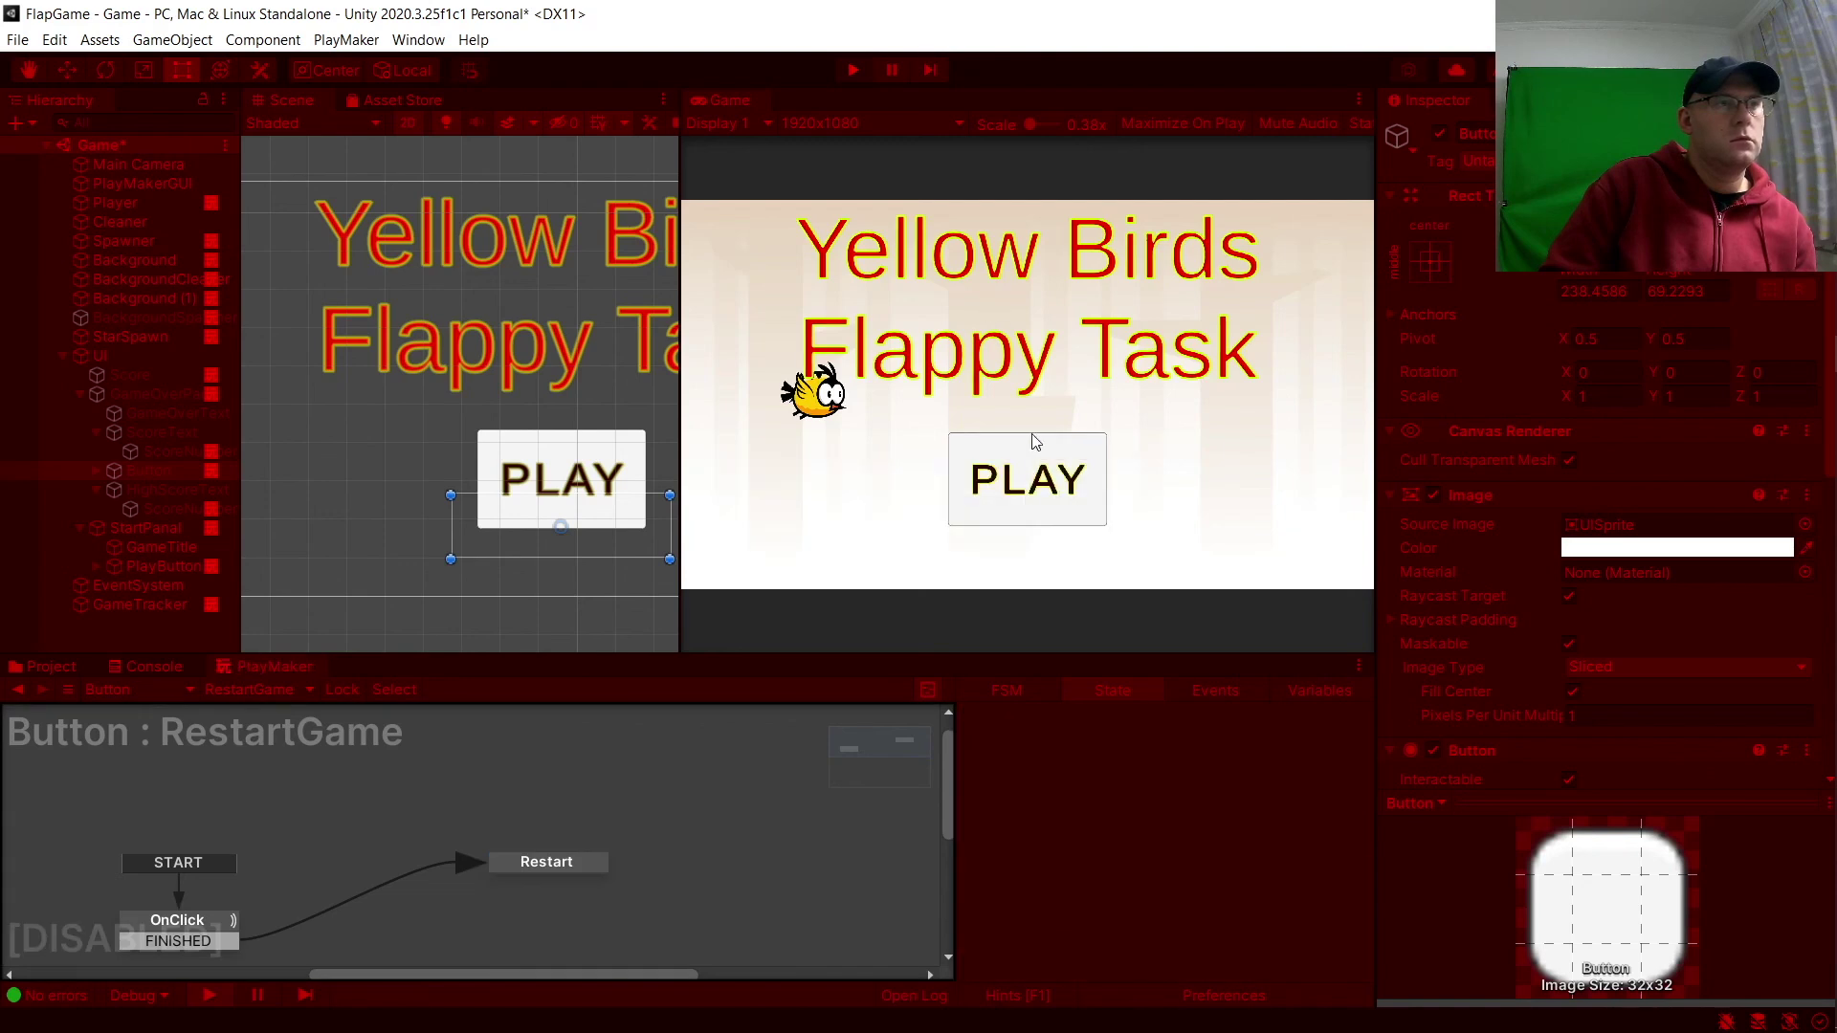
pyautogui.click(1029, 491)
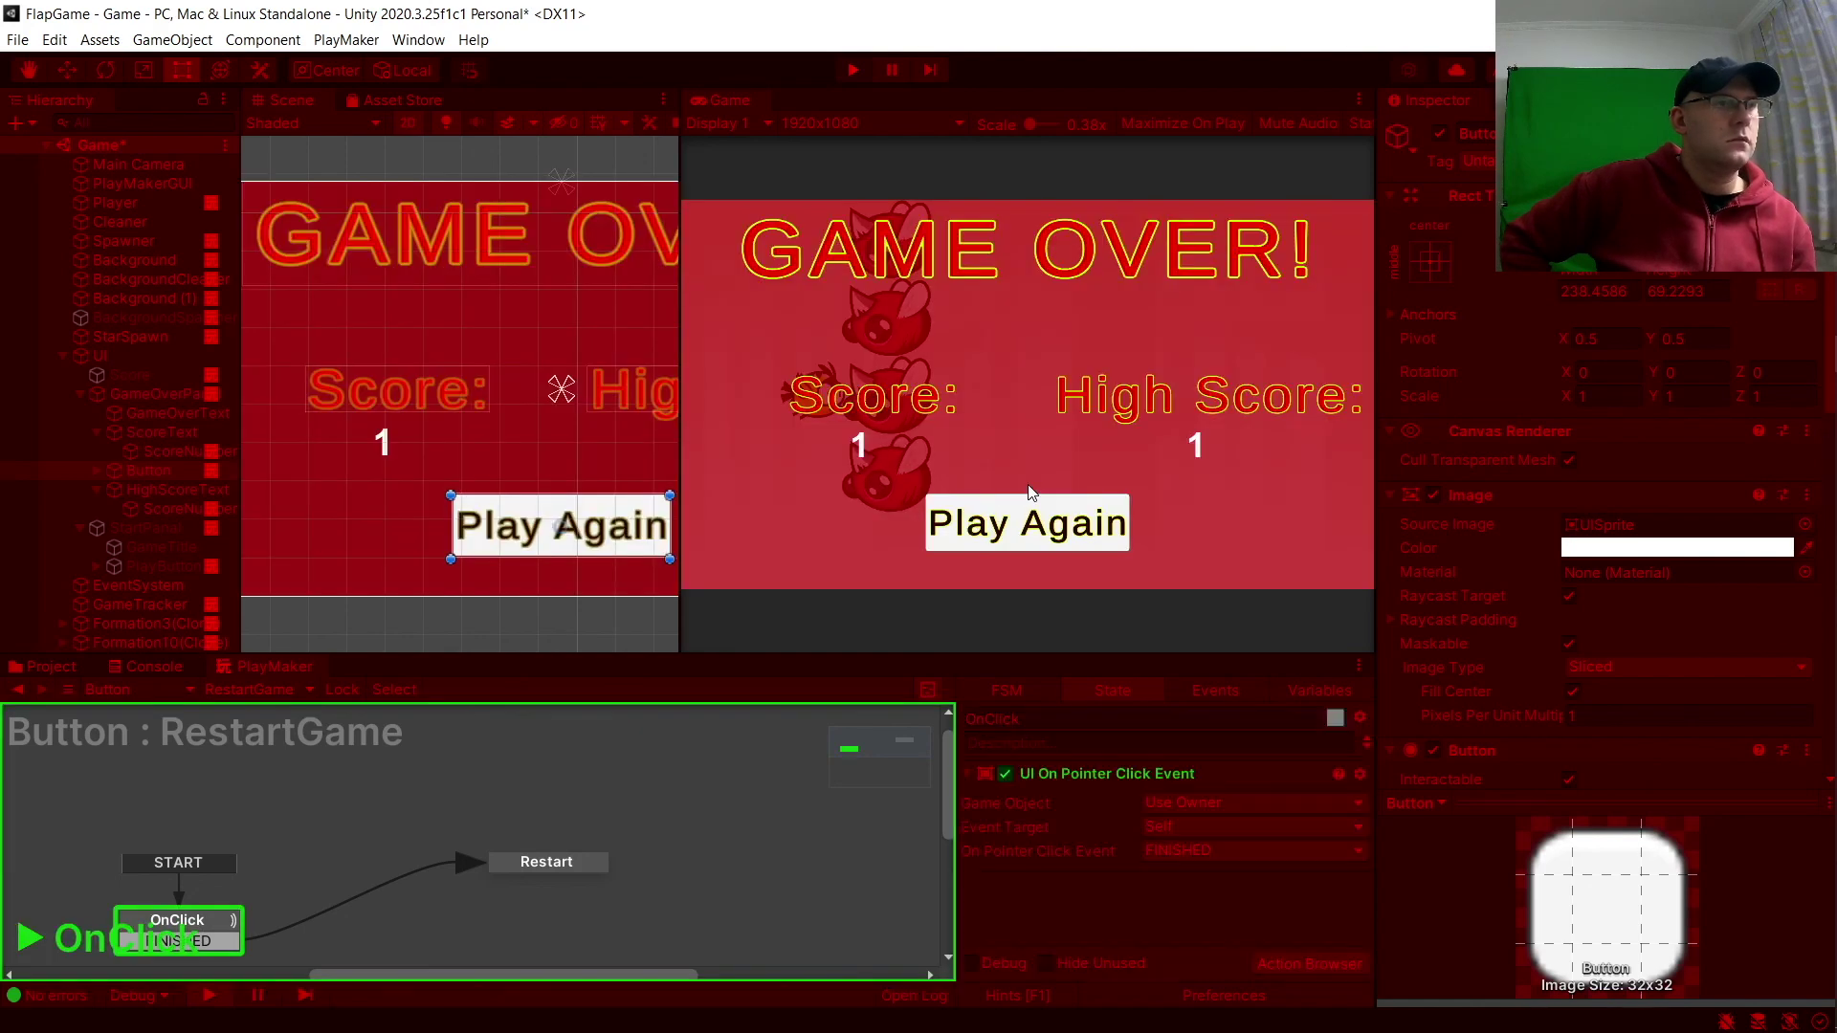
pyautogui.click(995, 534)
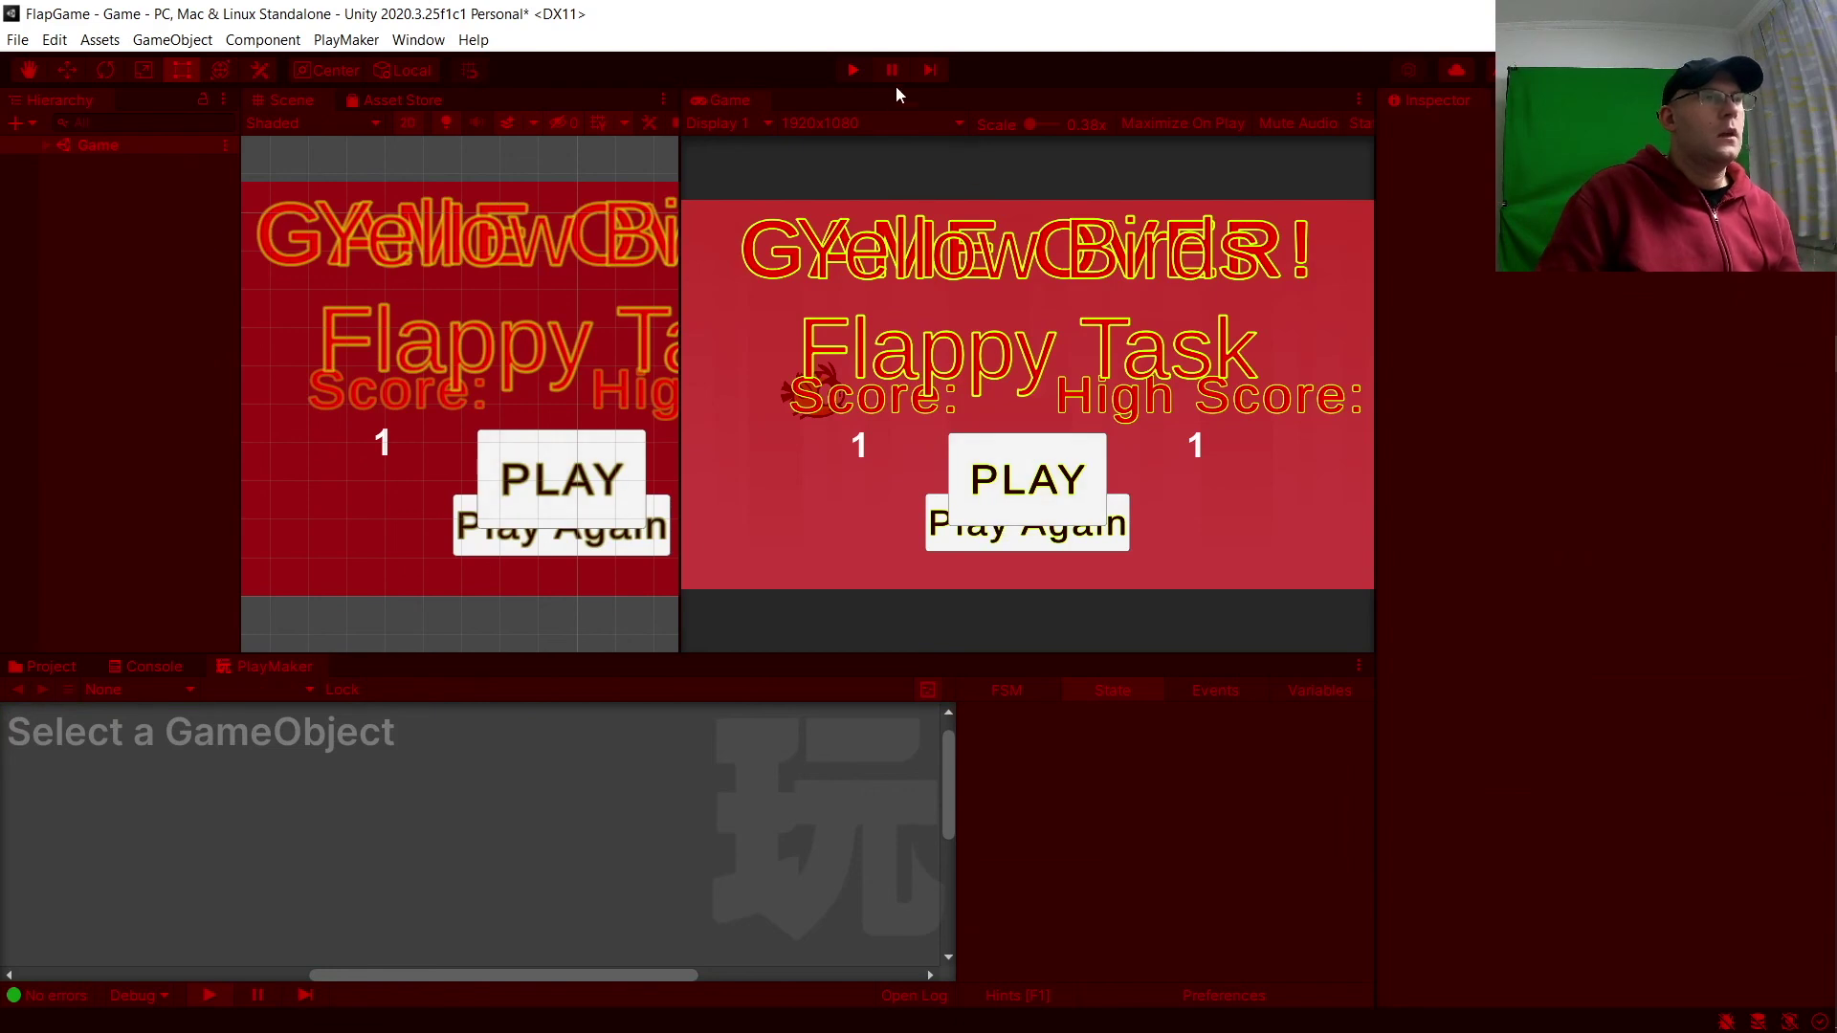
pyautogui.click(851, 70)
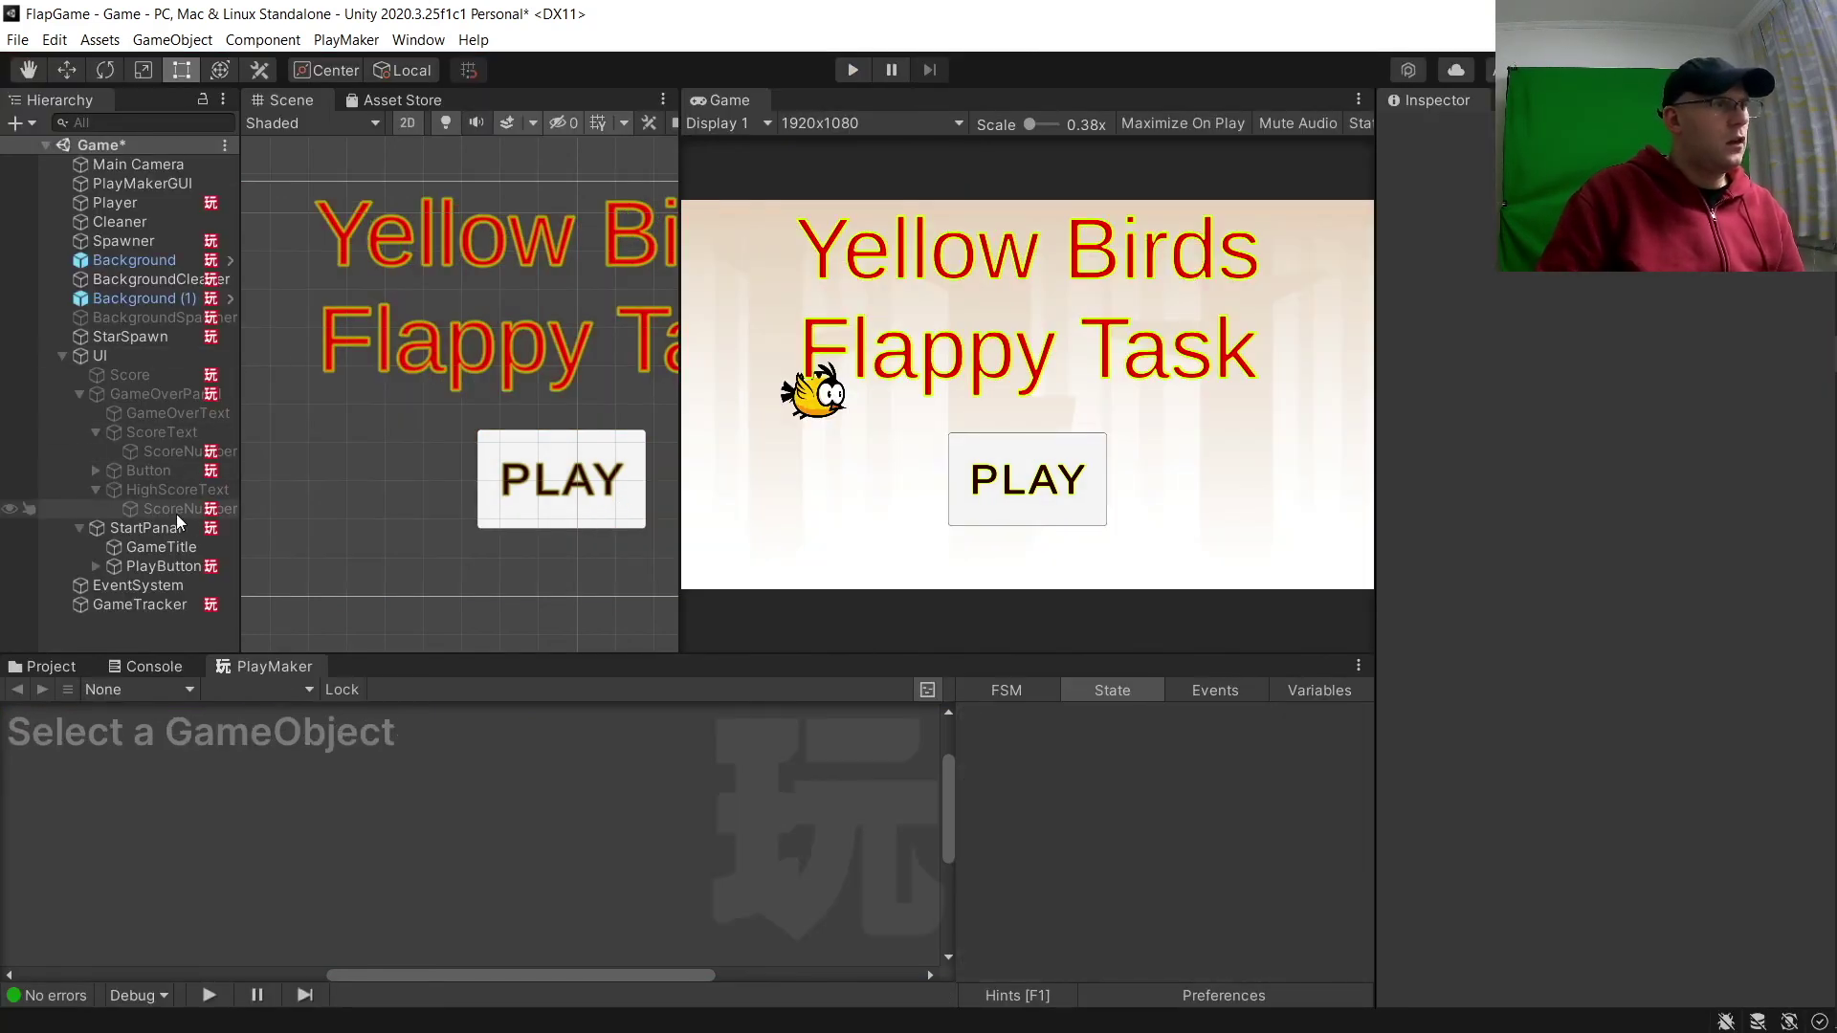
# Add a Set Float Value action before Deactivate GameOverPanal in the Restart state of the game-over Button.
pyautogui.click(155, 469)
pyautogui.click(526, 861)
pyautogui.click(1070, 770)
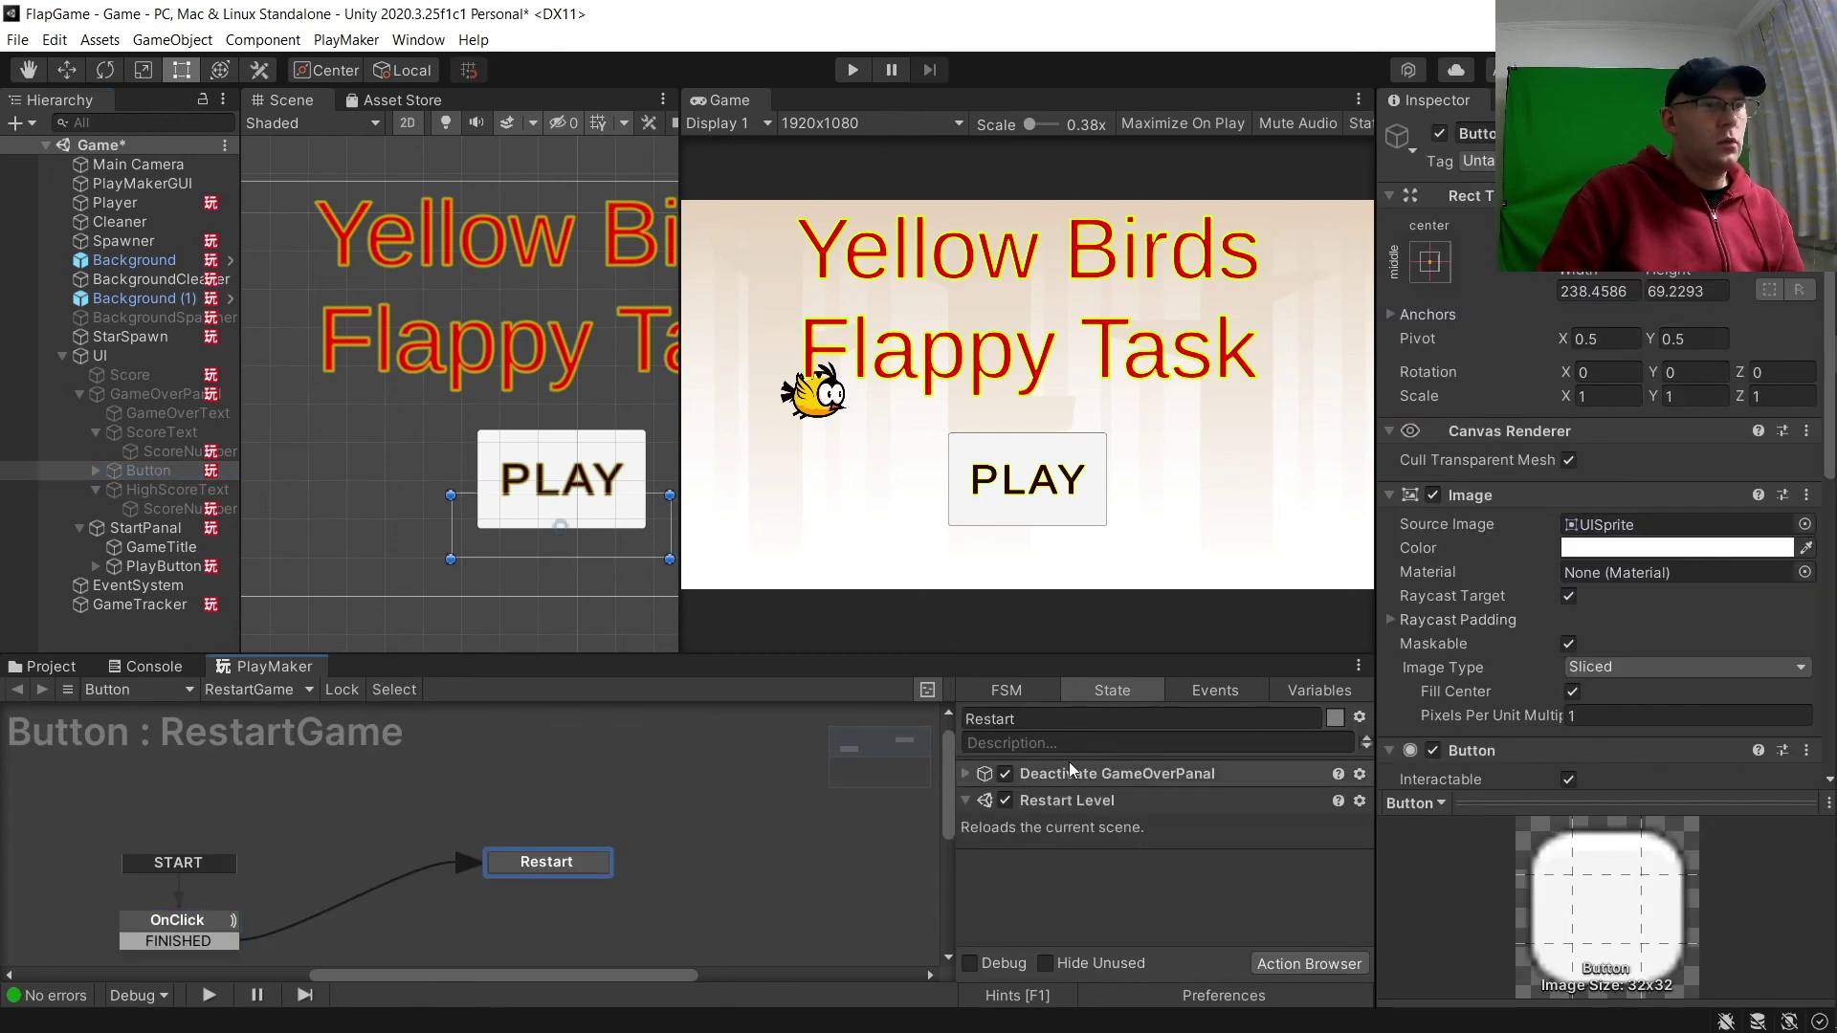
pyautogui.click(1274, 965)
pyautogui.write('set f')
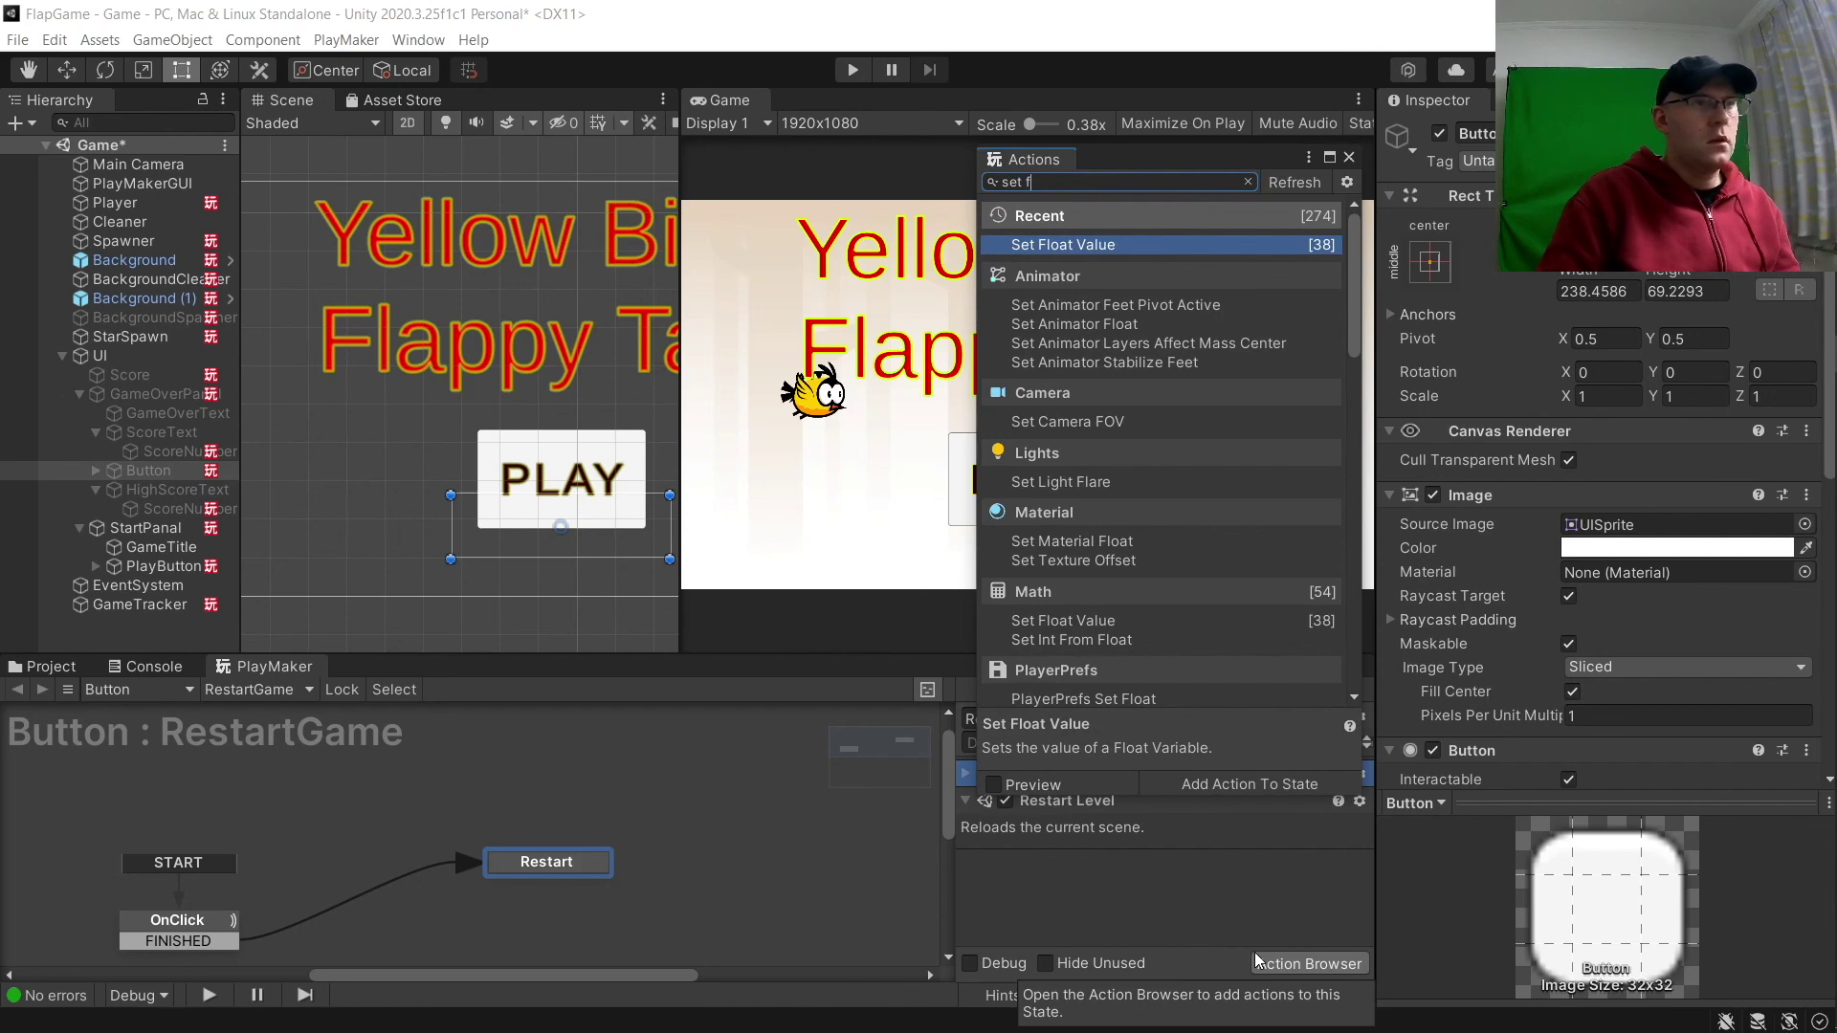
pyautogui.write('loat')
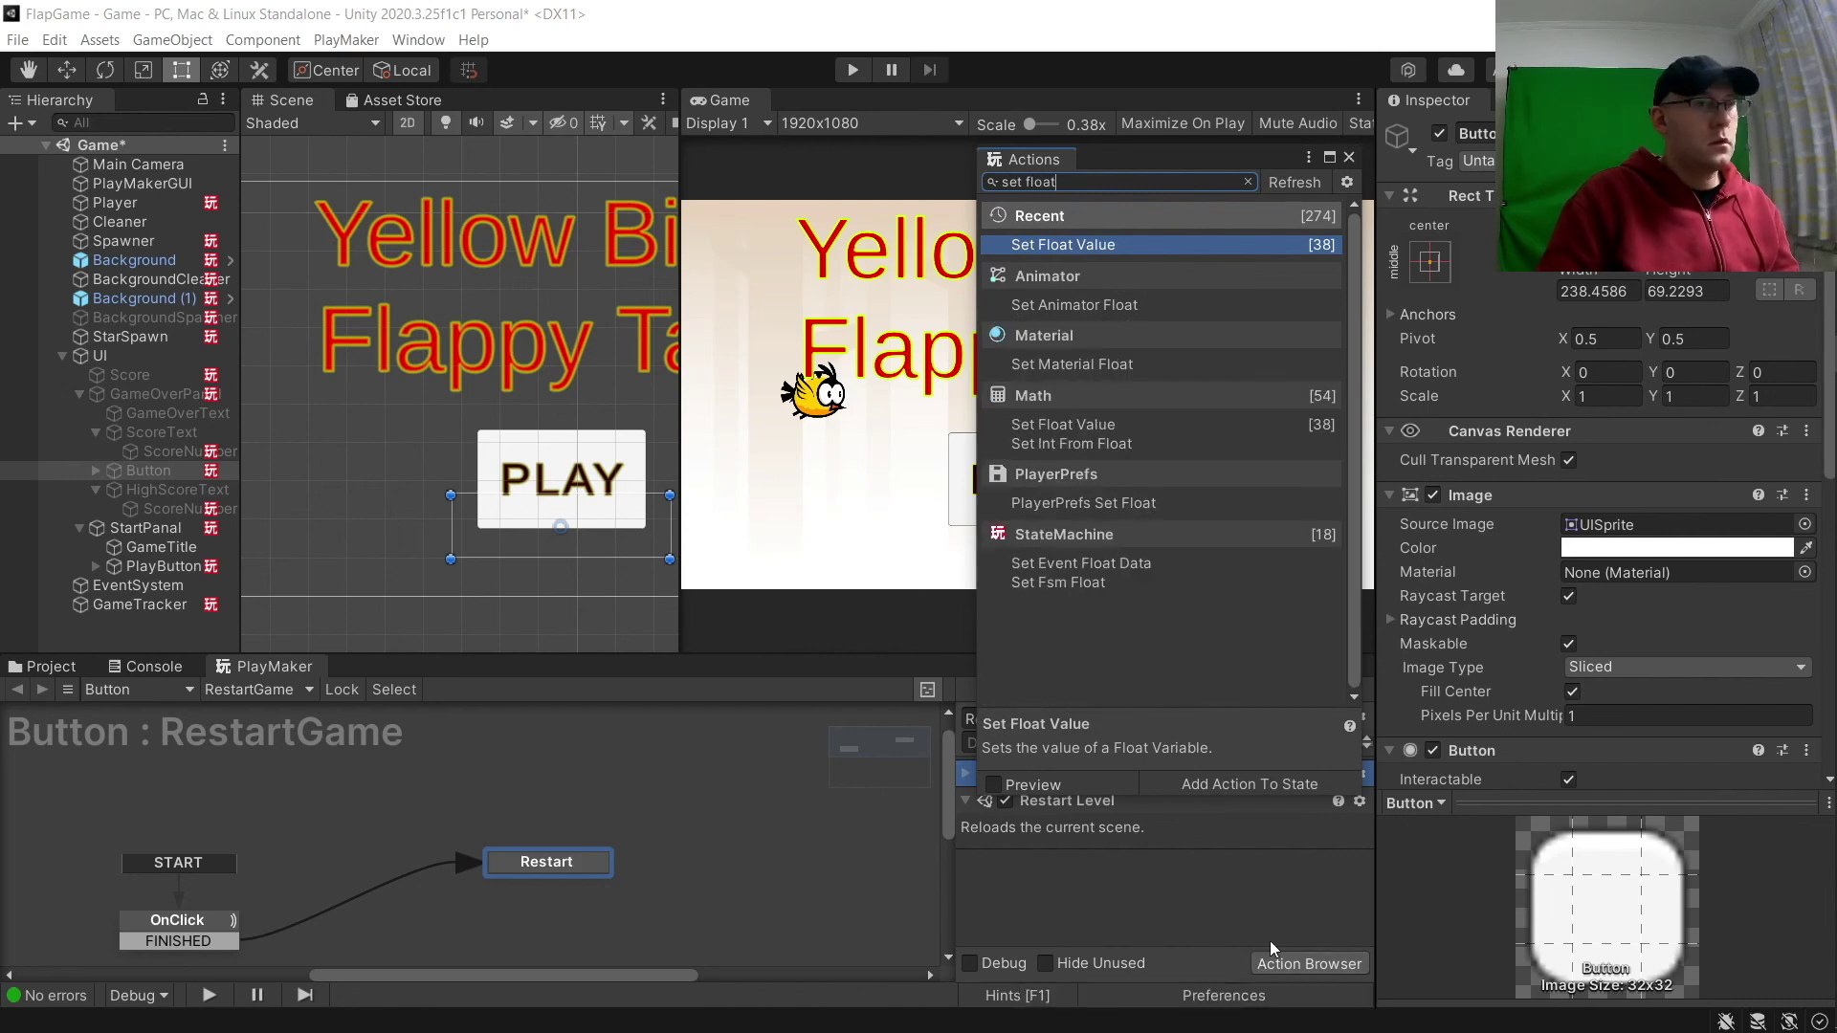
pyautogui.doubleClick(1115, 245)
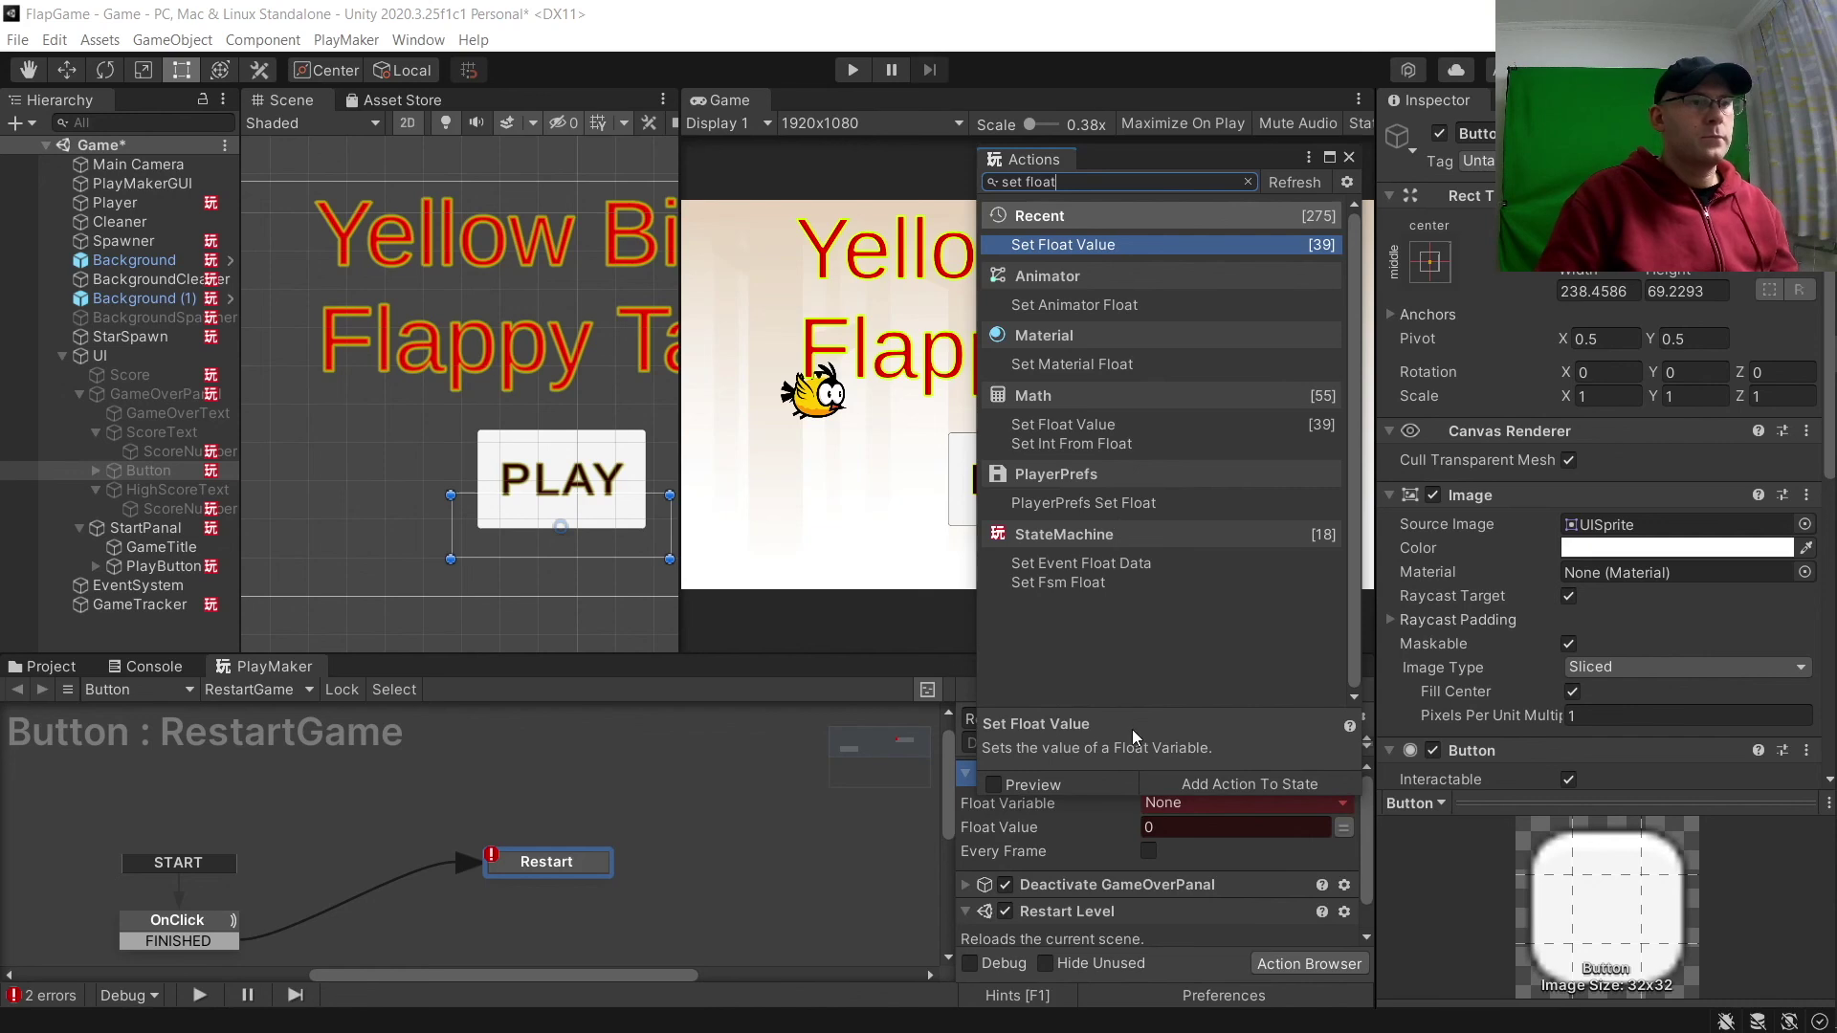
# Assign the global variable Dead to the Set Float Value action with value 0 and close the action browser.
pyautogui.click(1244, 803)
pyautogui.moveTo(1330, 852)
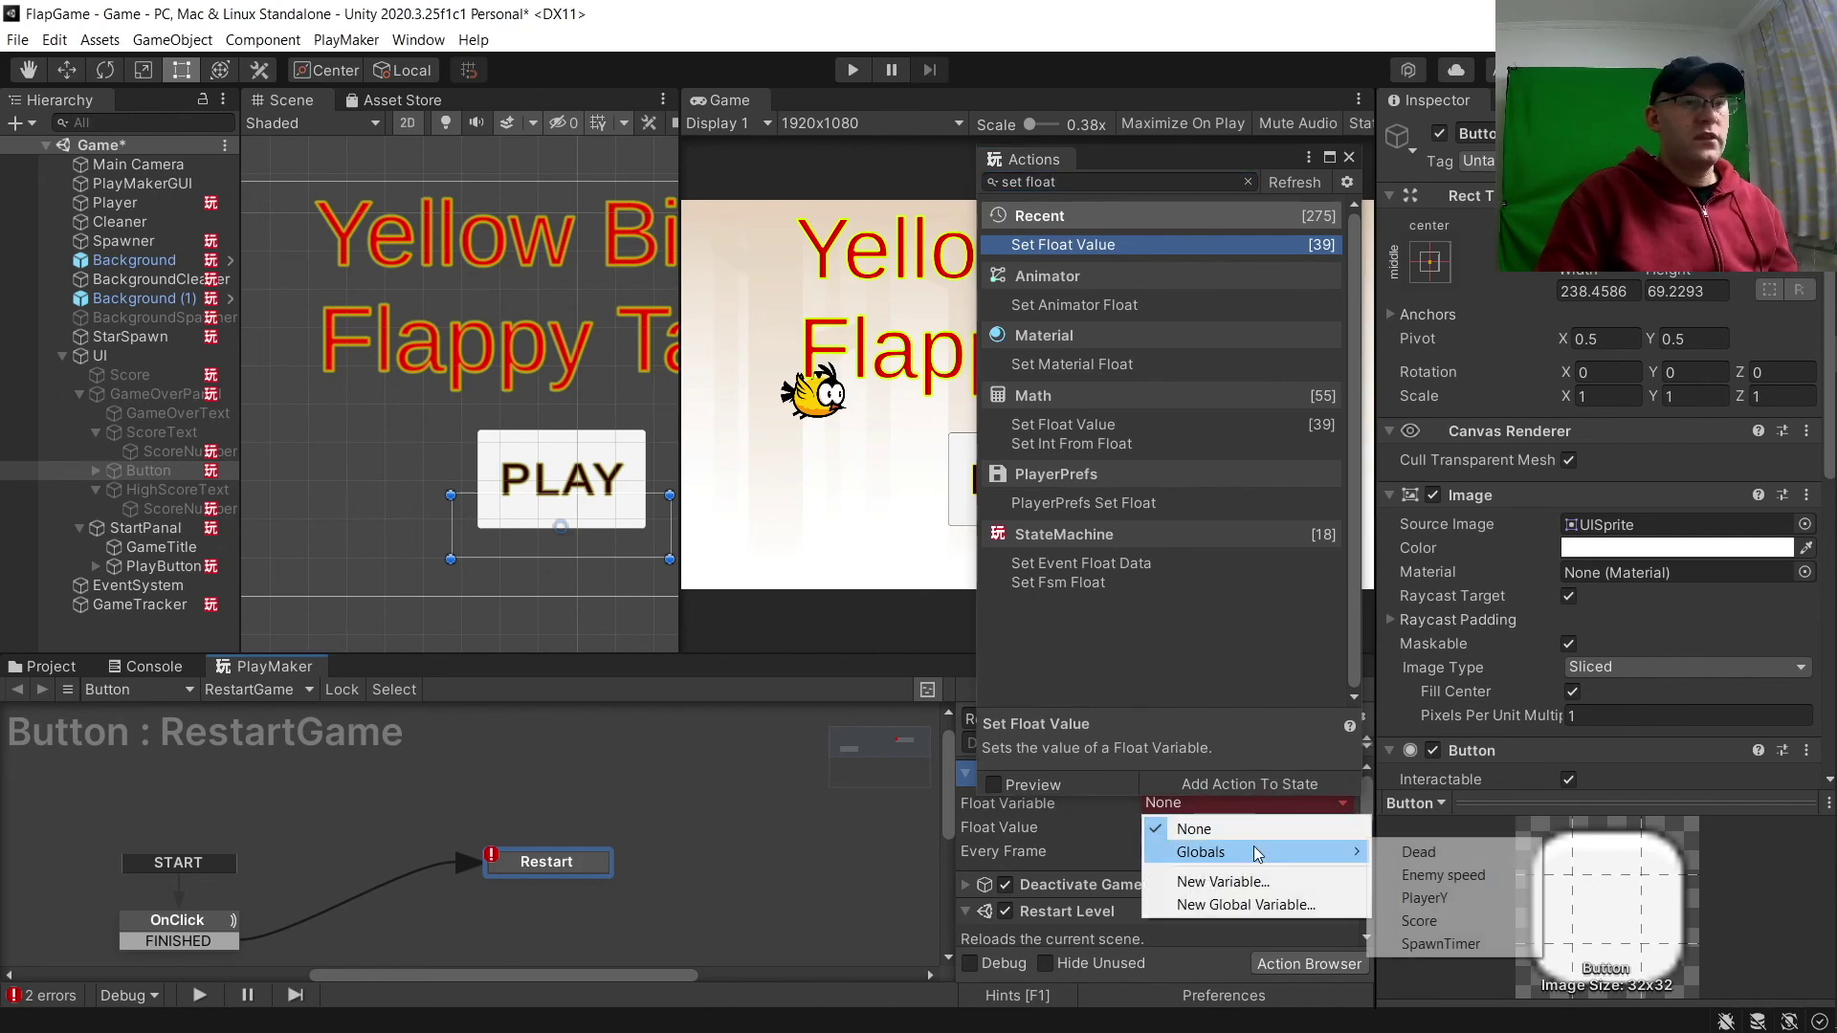
pyautogui.click(1406, 852)
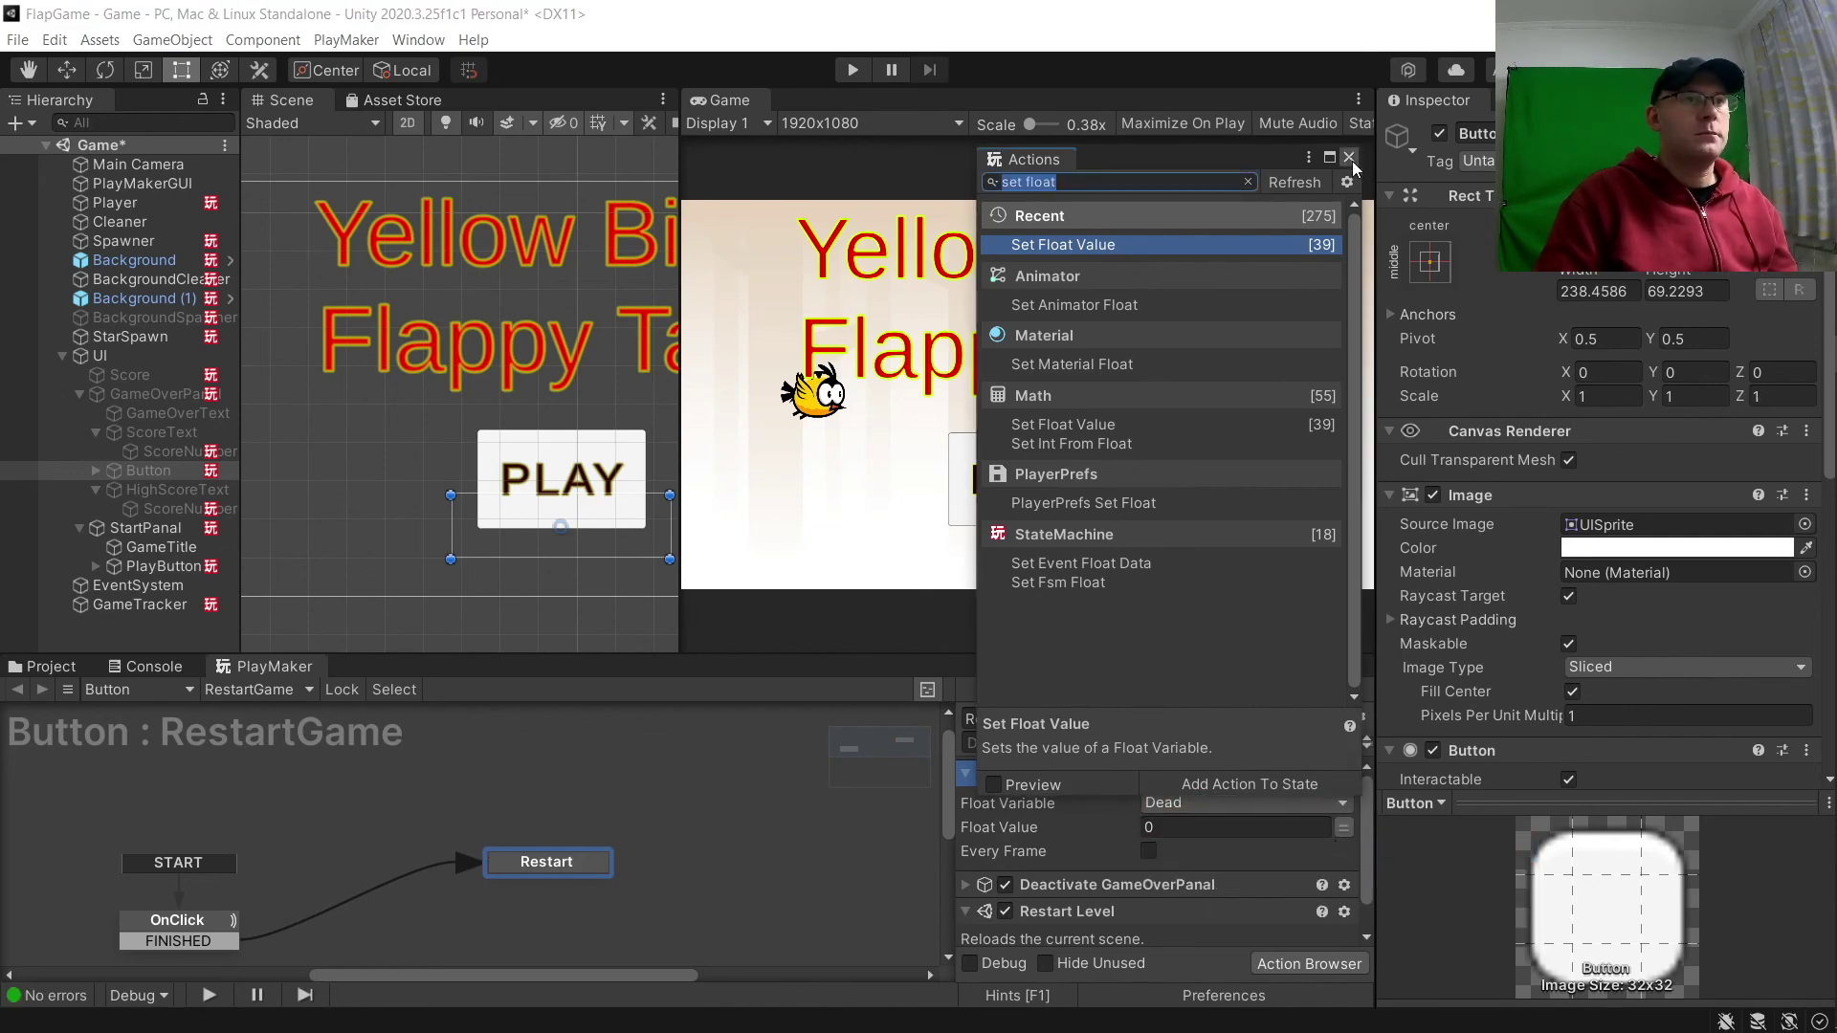
pyautogui.click(1350, 159)
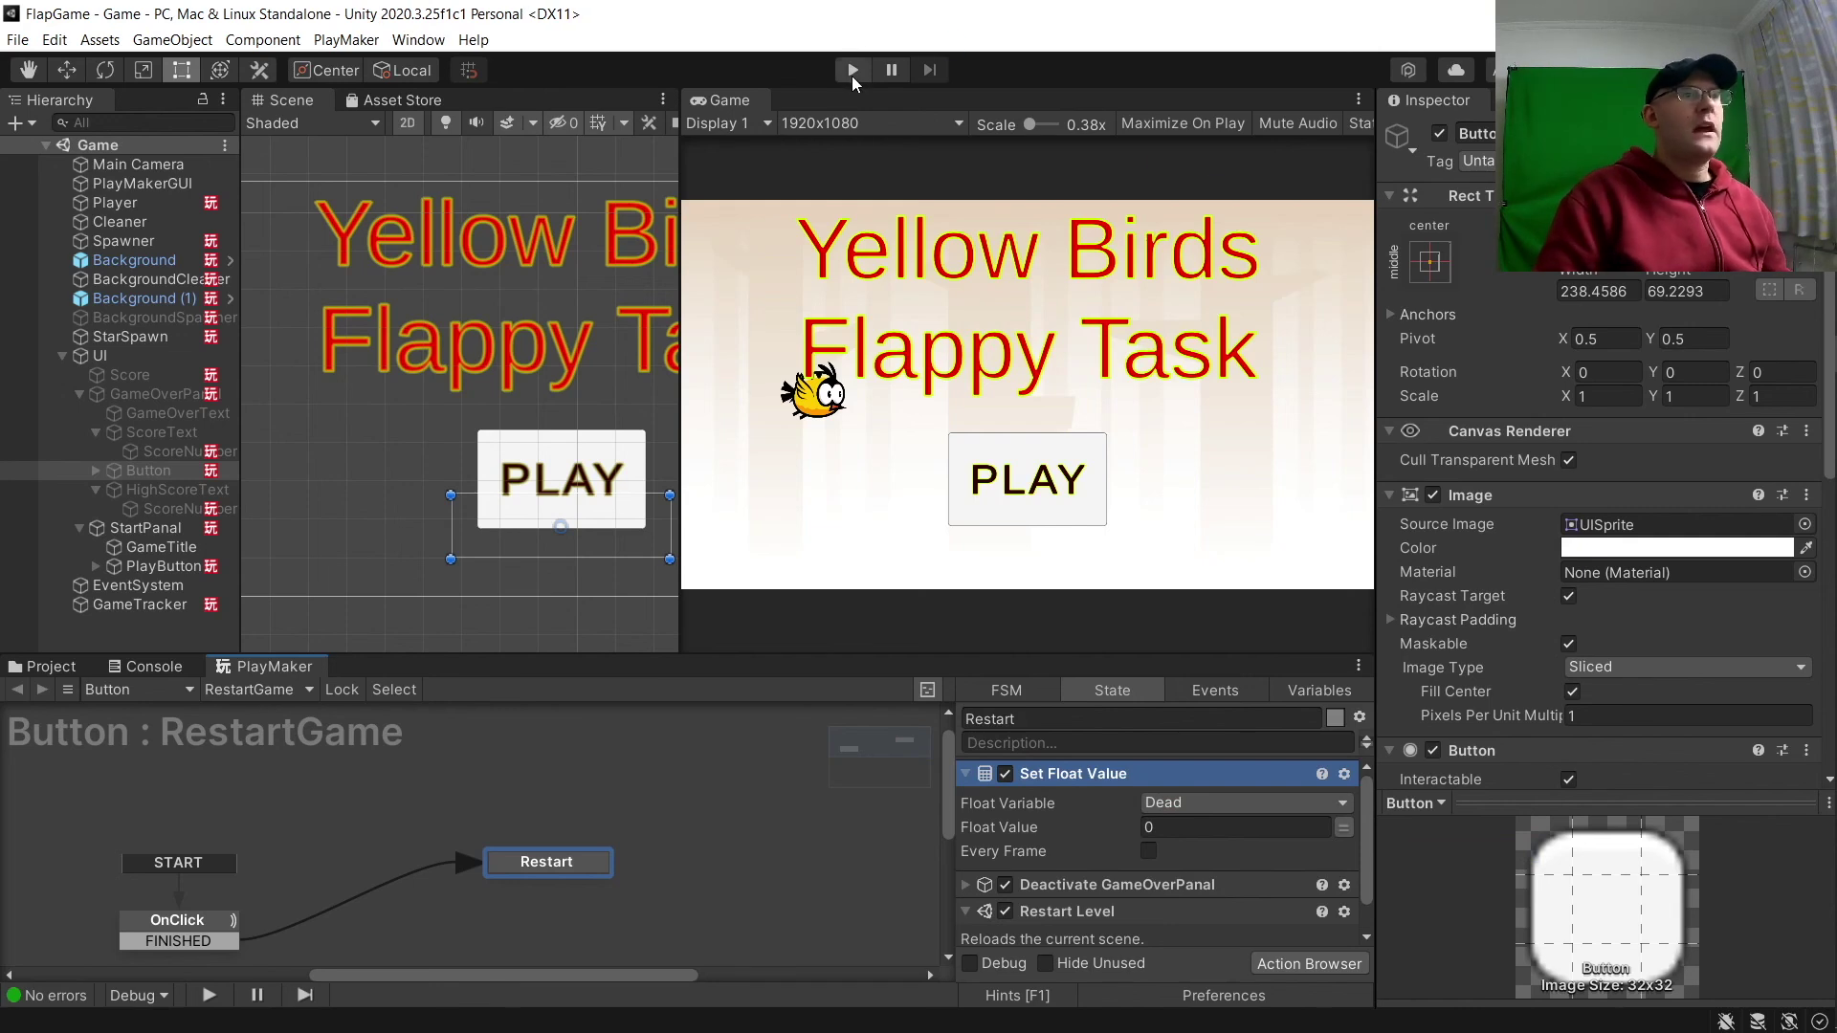
# Run the game, play a round until game over and restart it through Play Again.
pyautogui.click(851, 71)
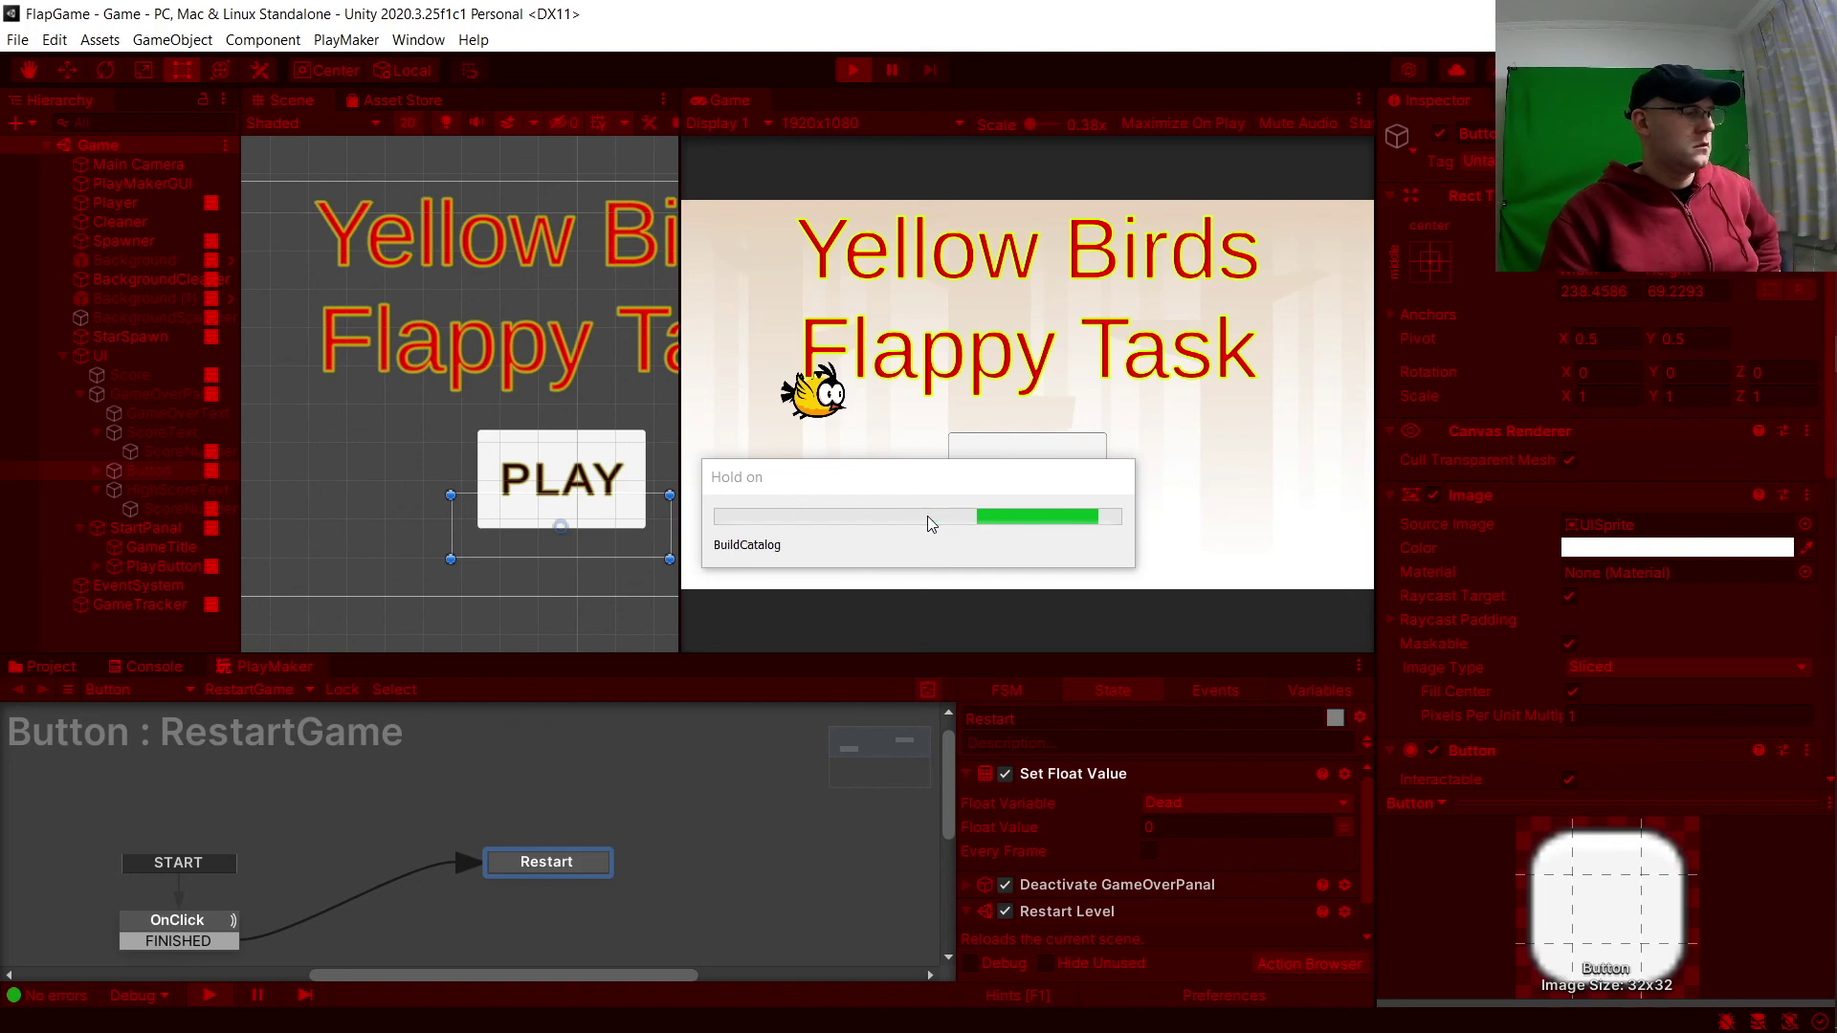
pyautogui.click(1025, 478)
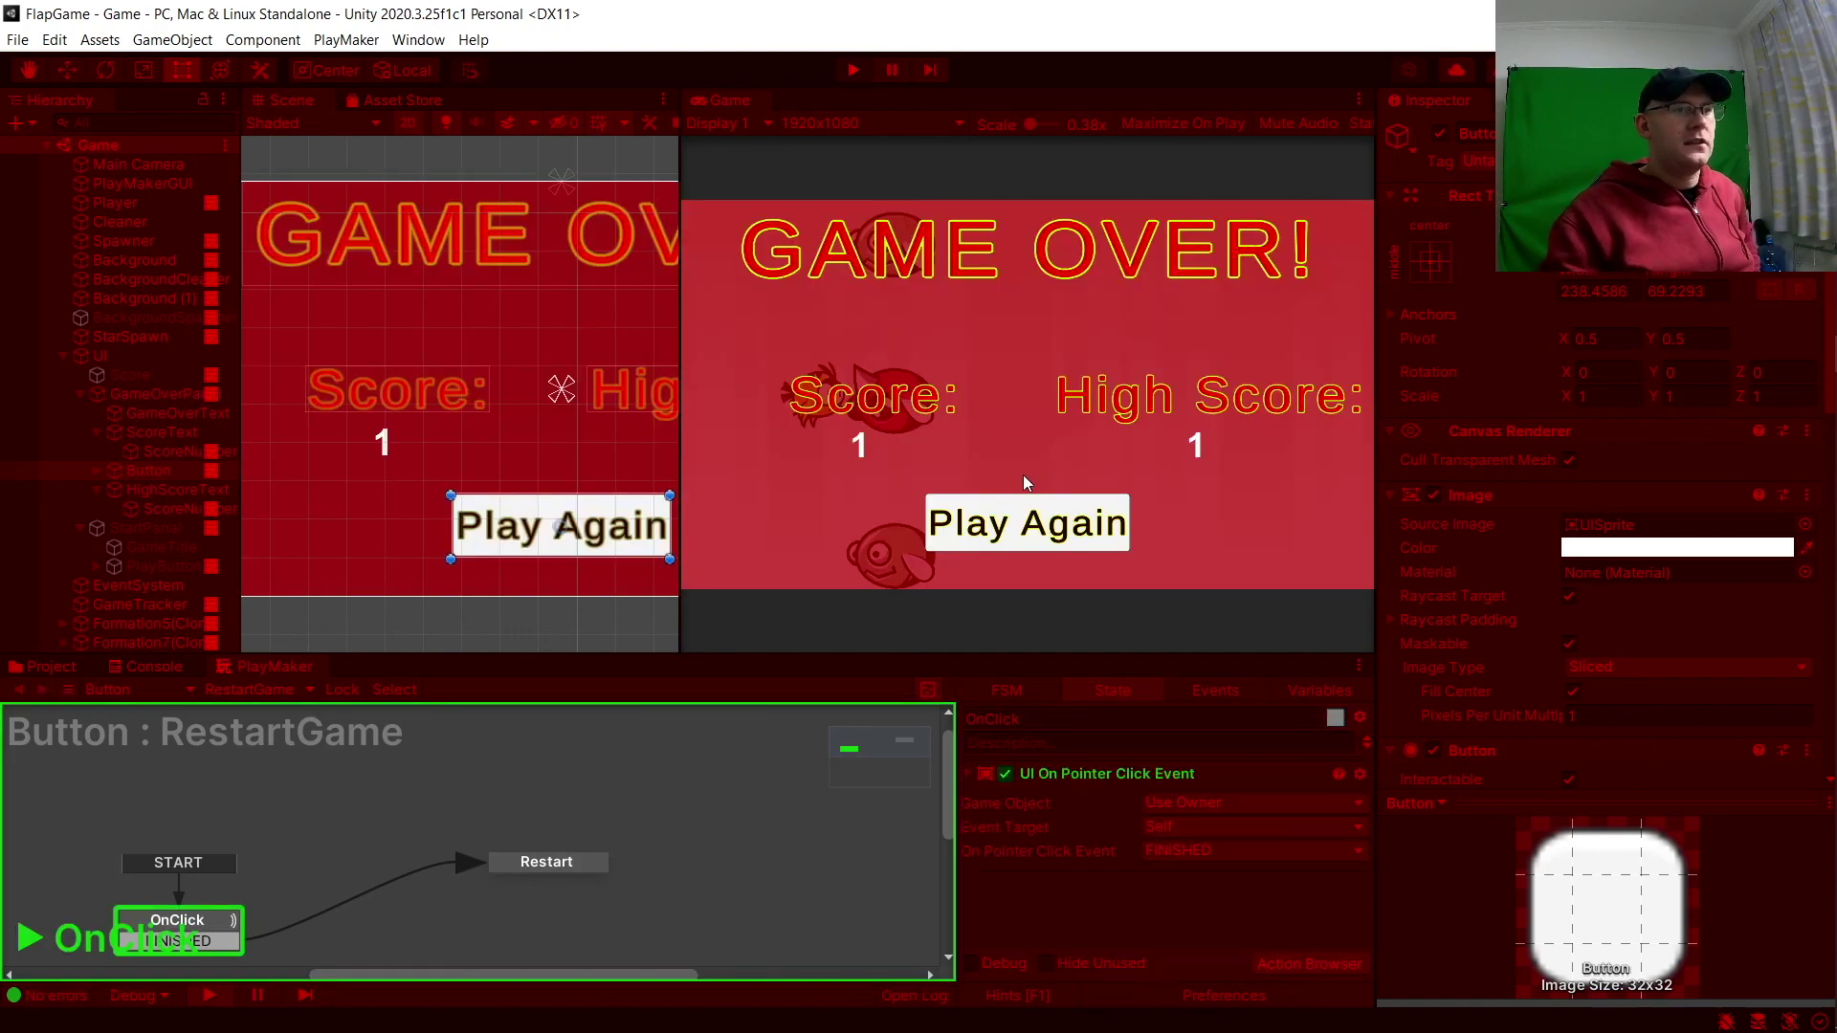
pyautogui.click(1033, 524)
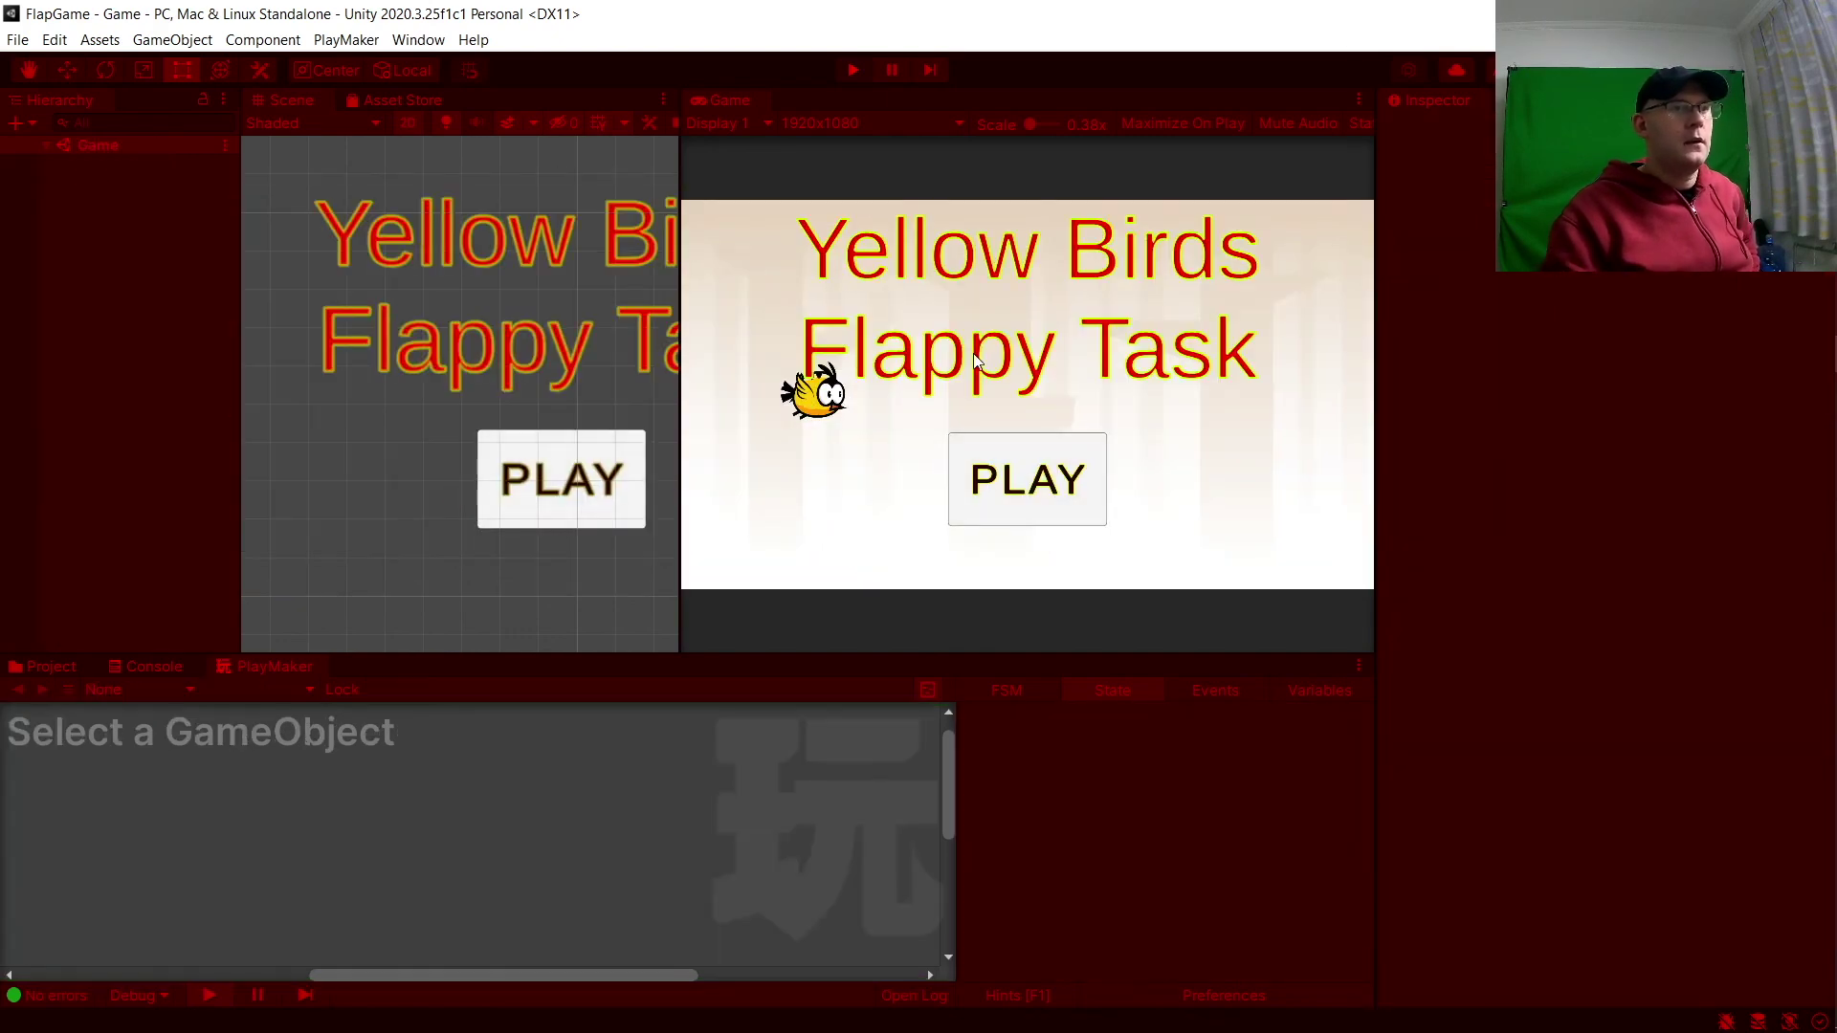
# Play a second round from the reloaded start screen, restart through Play Again once more and stop the game.
pyautogui.click(45, 145)
pyautogui.click(998, 481)
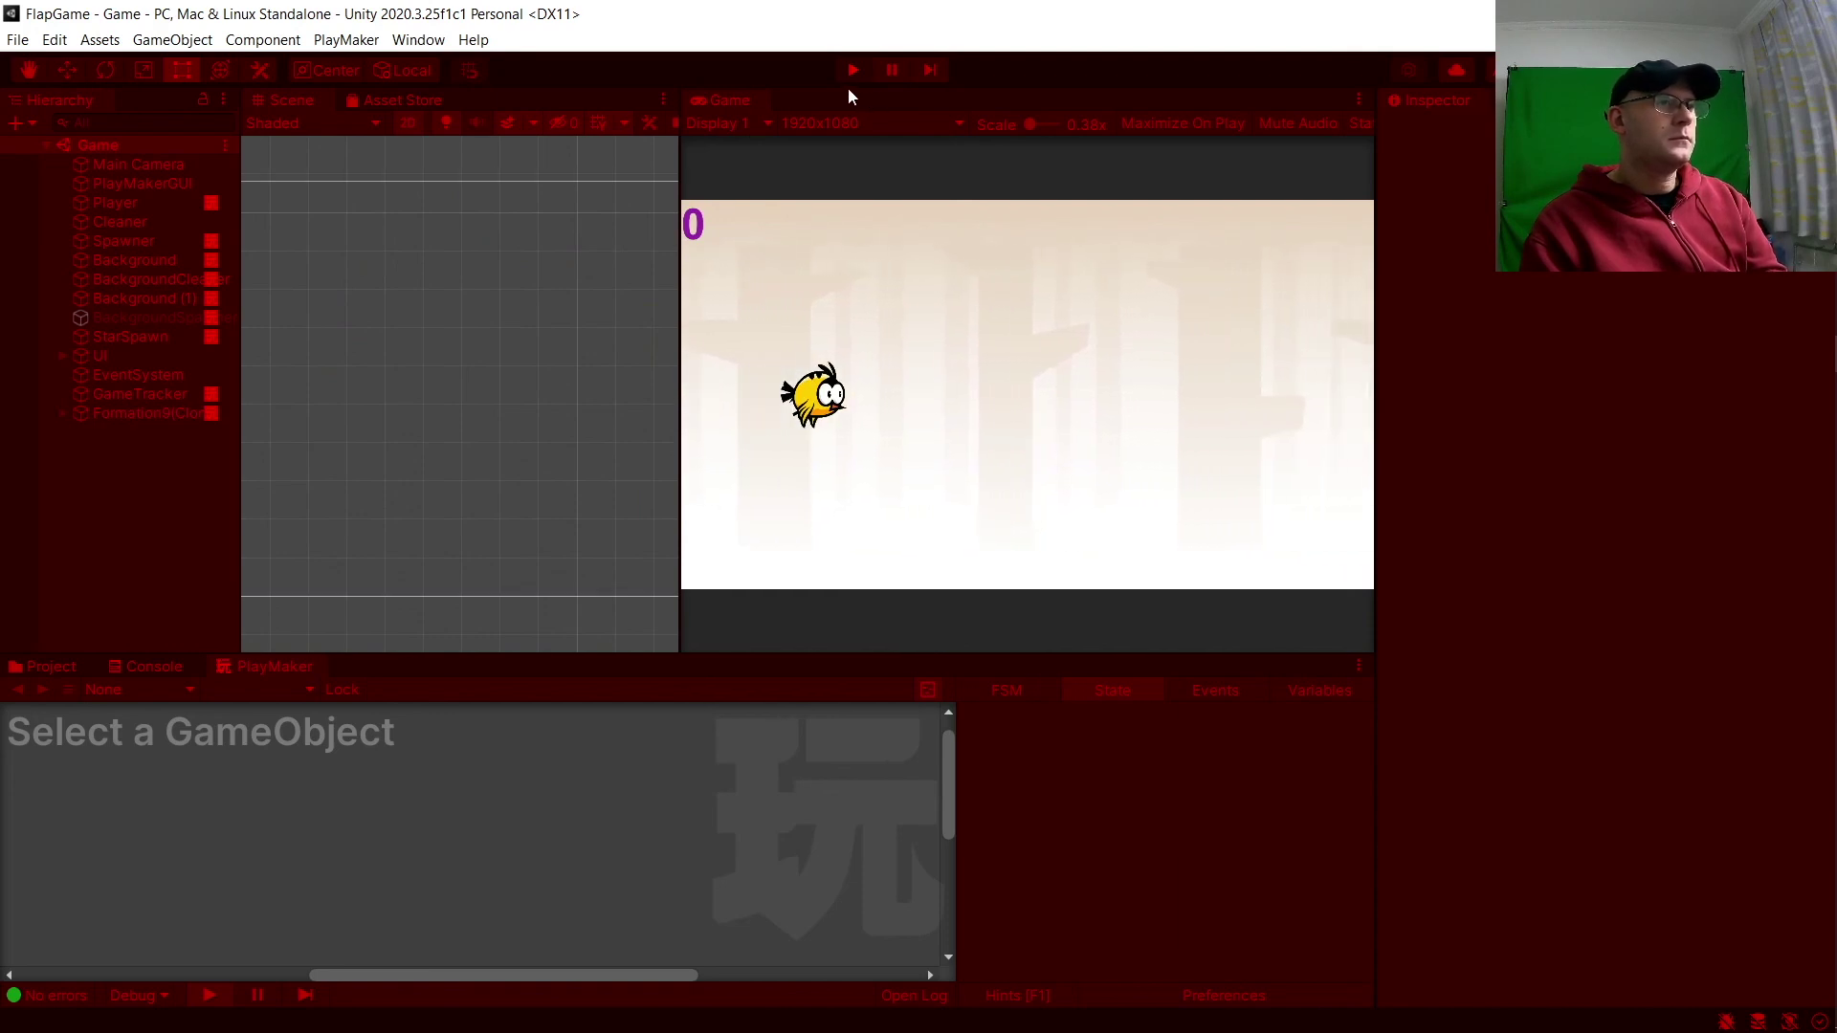
pyautogui.press('space')
pyautogui.press('space')
pyautogui.press('space')
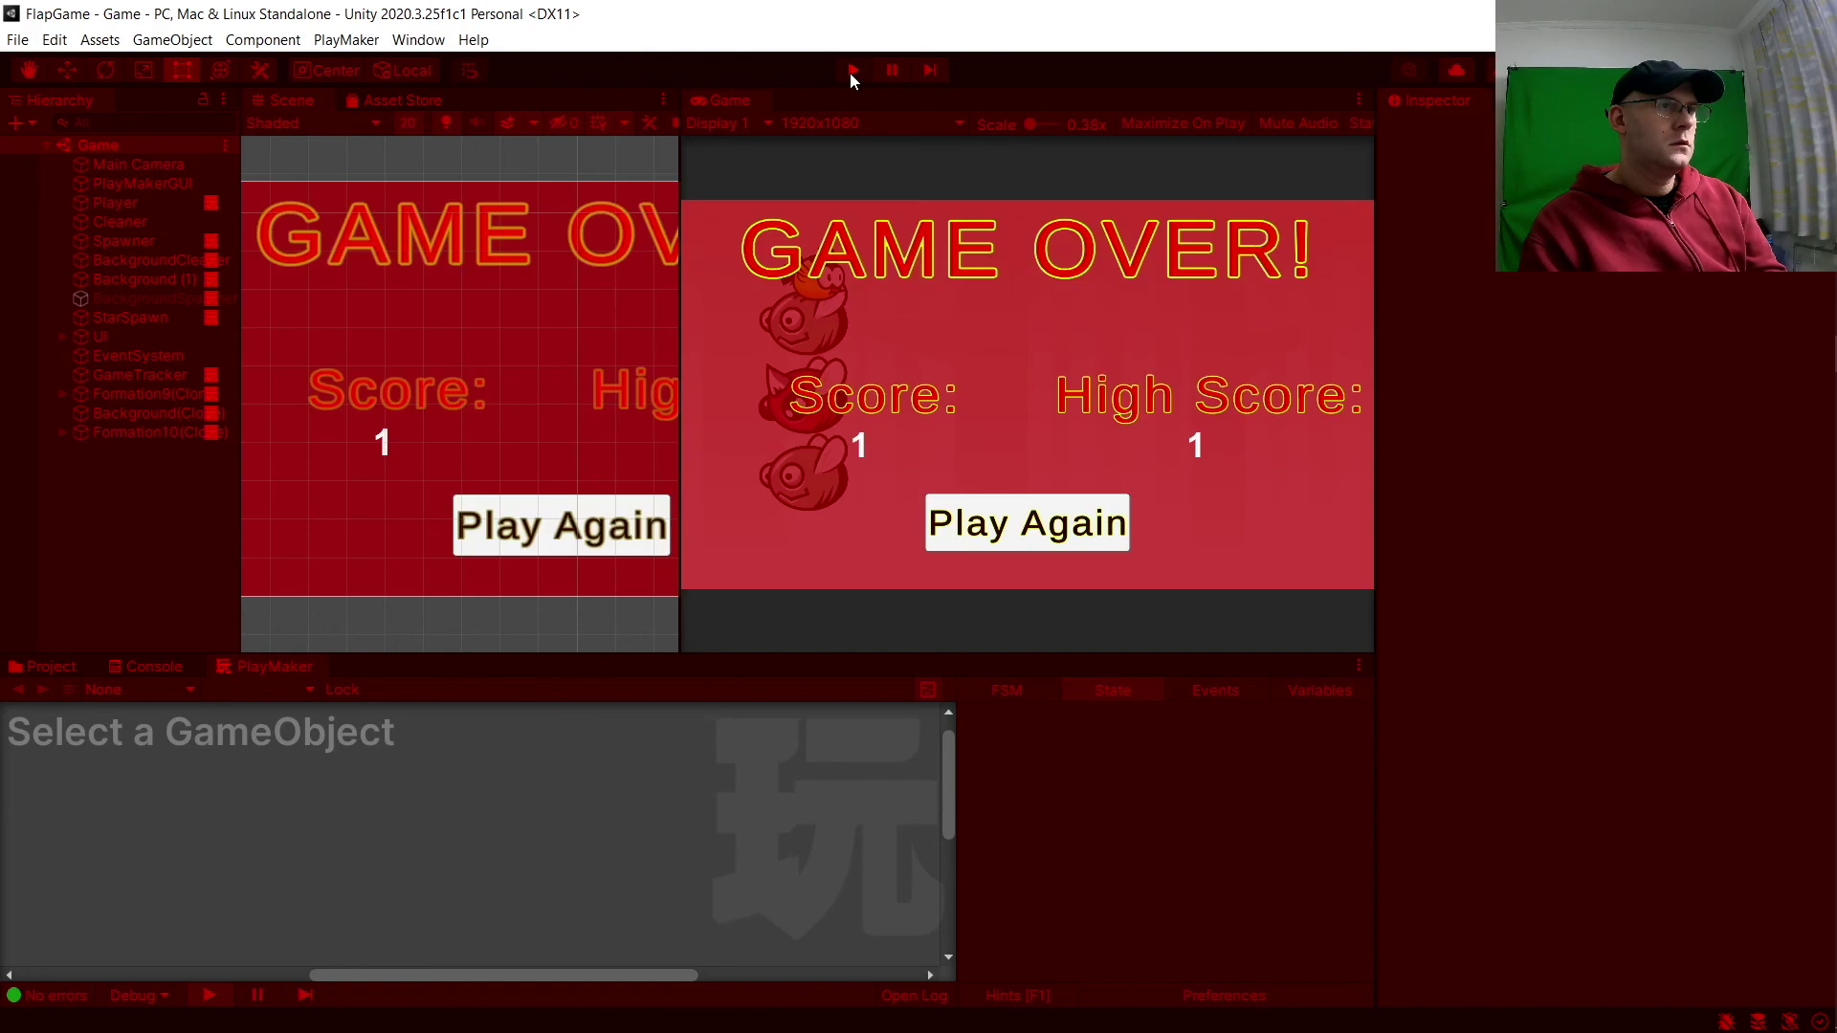
pyautogui.click(1081, 537)
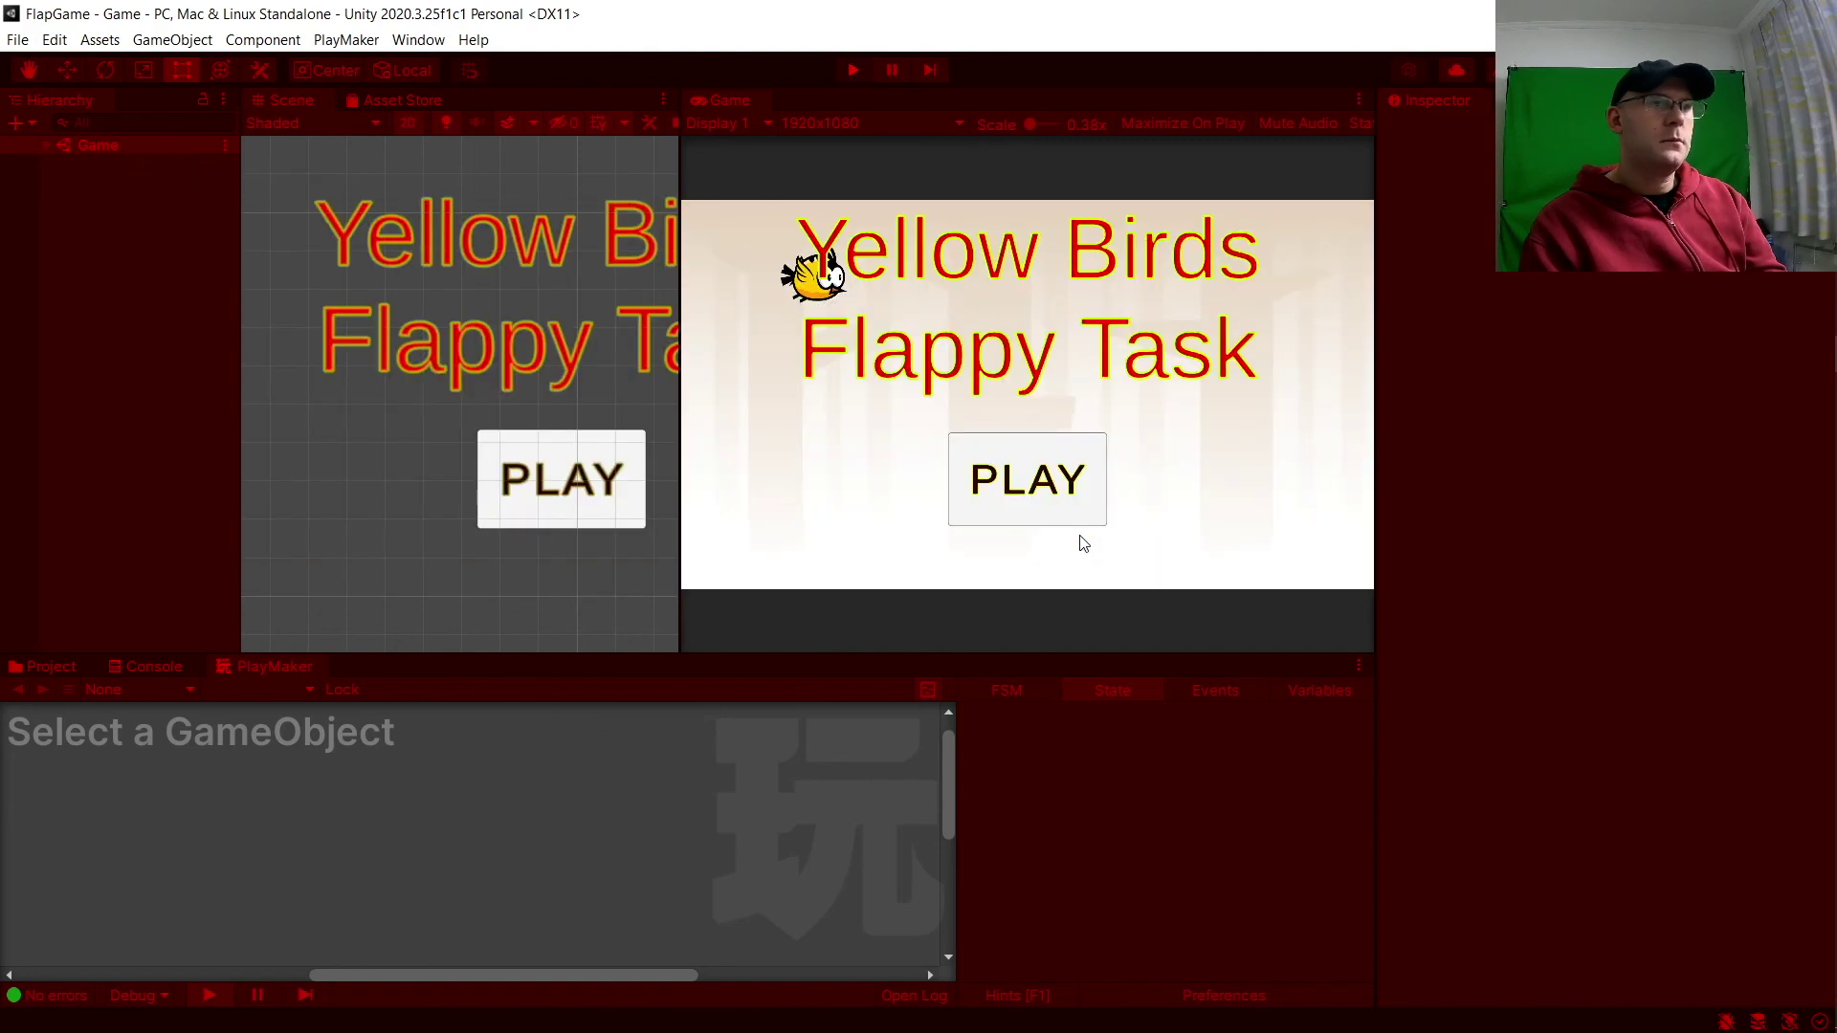
pyautogui.click(853, 72)
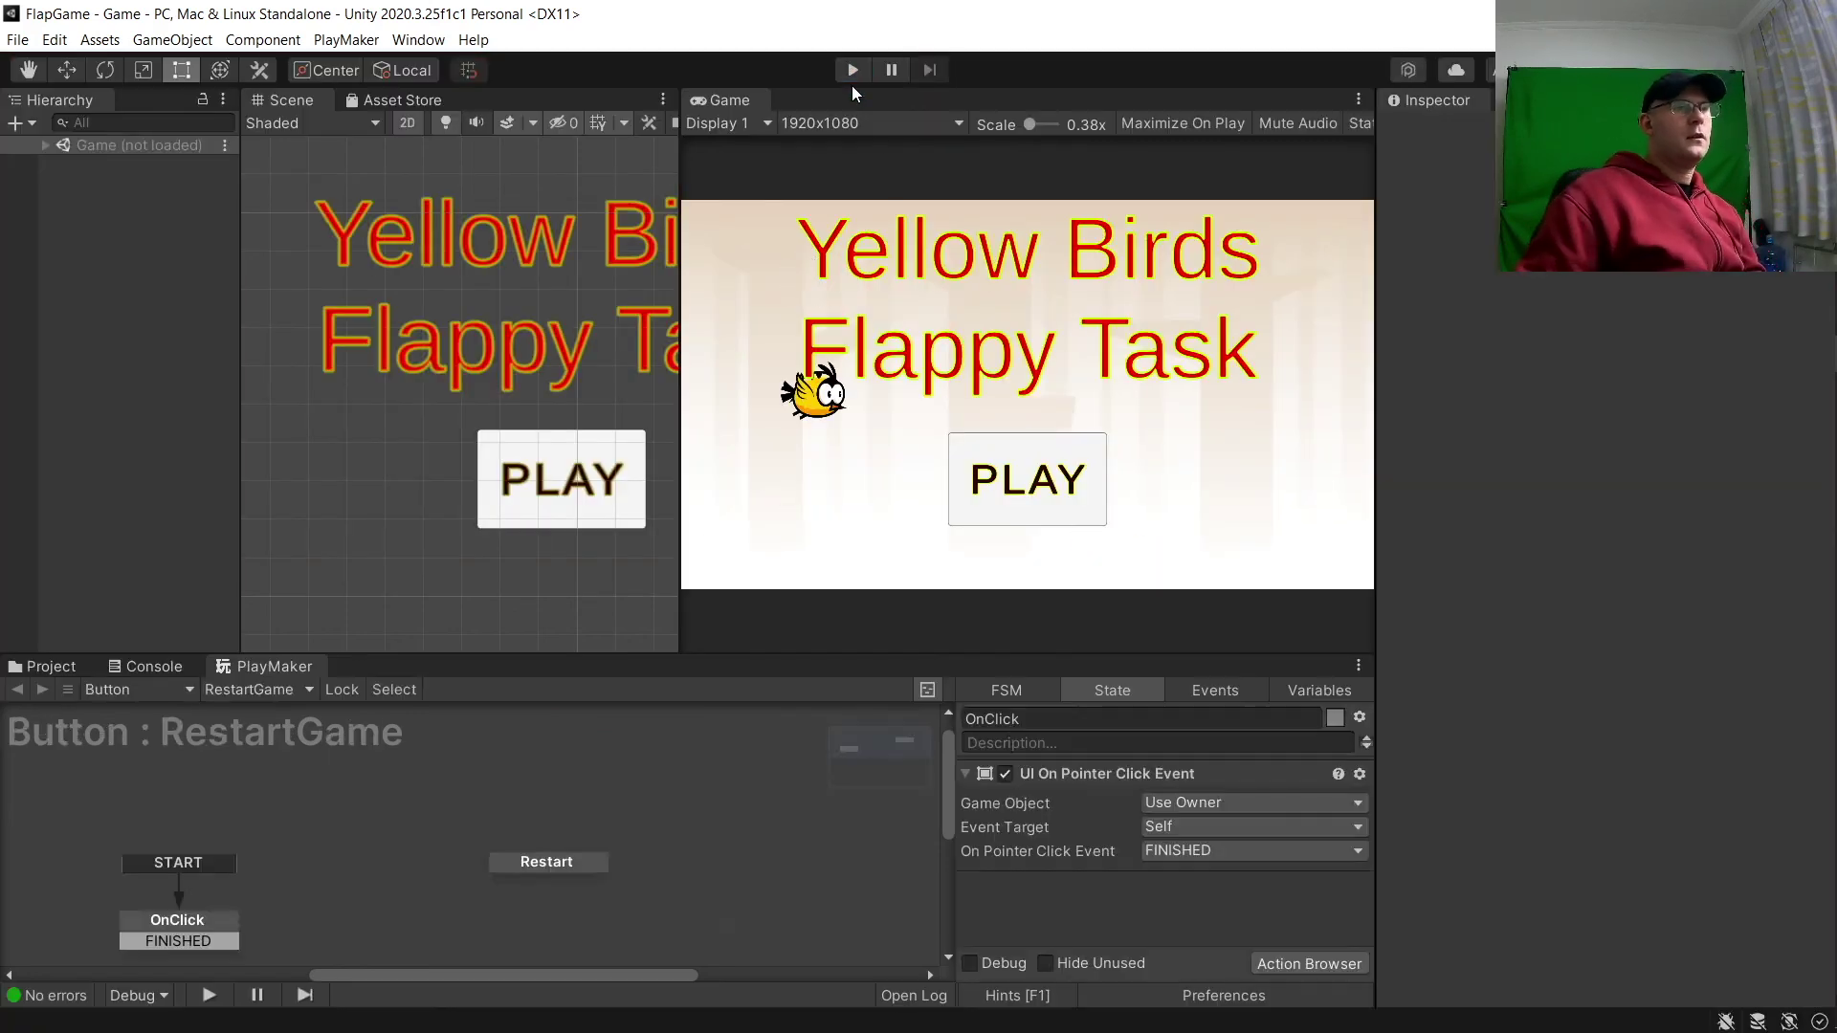